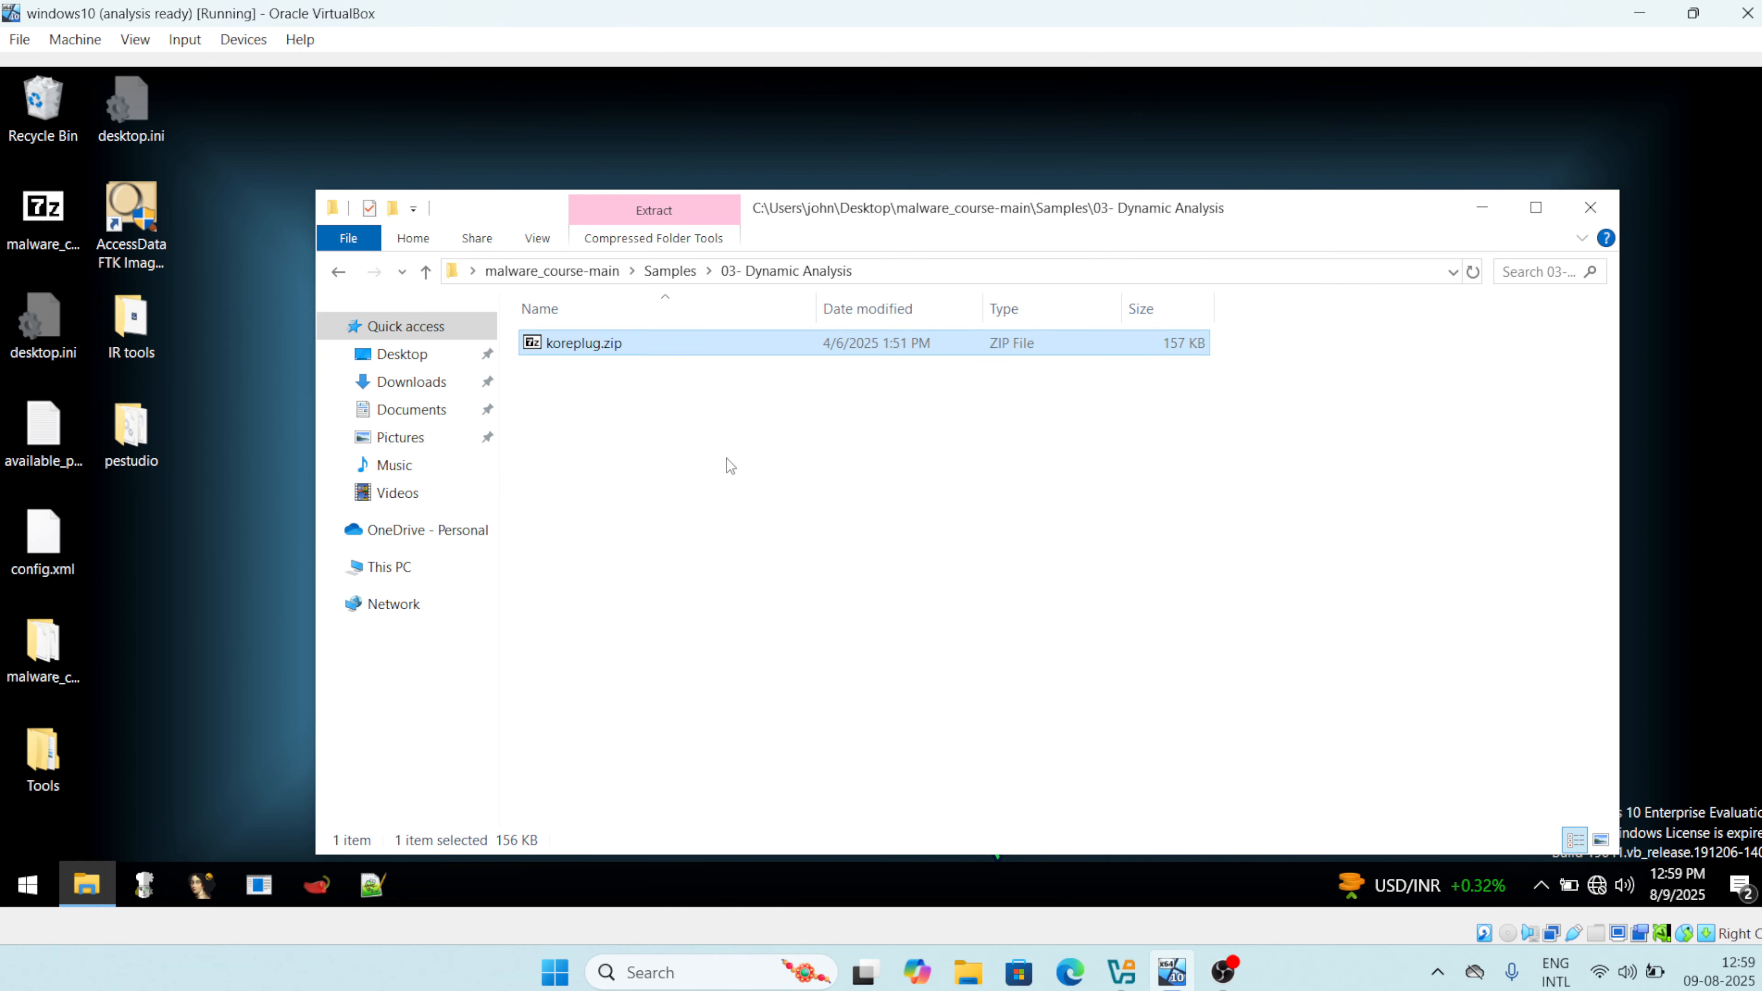
Extract the hash-named sample ZIP with 'unzip infected' and open the new AvastSvcyHA folder.
{"action": "left_click", "coordinate": [587, 351]}
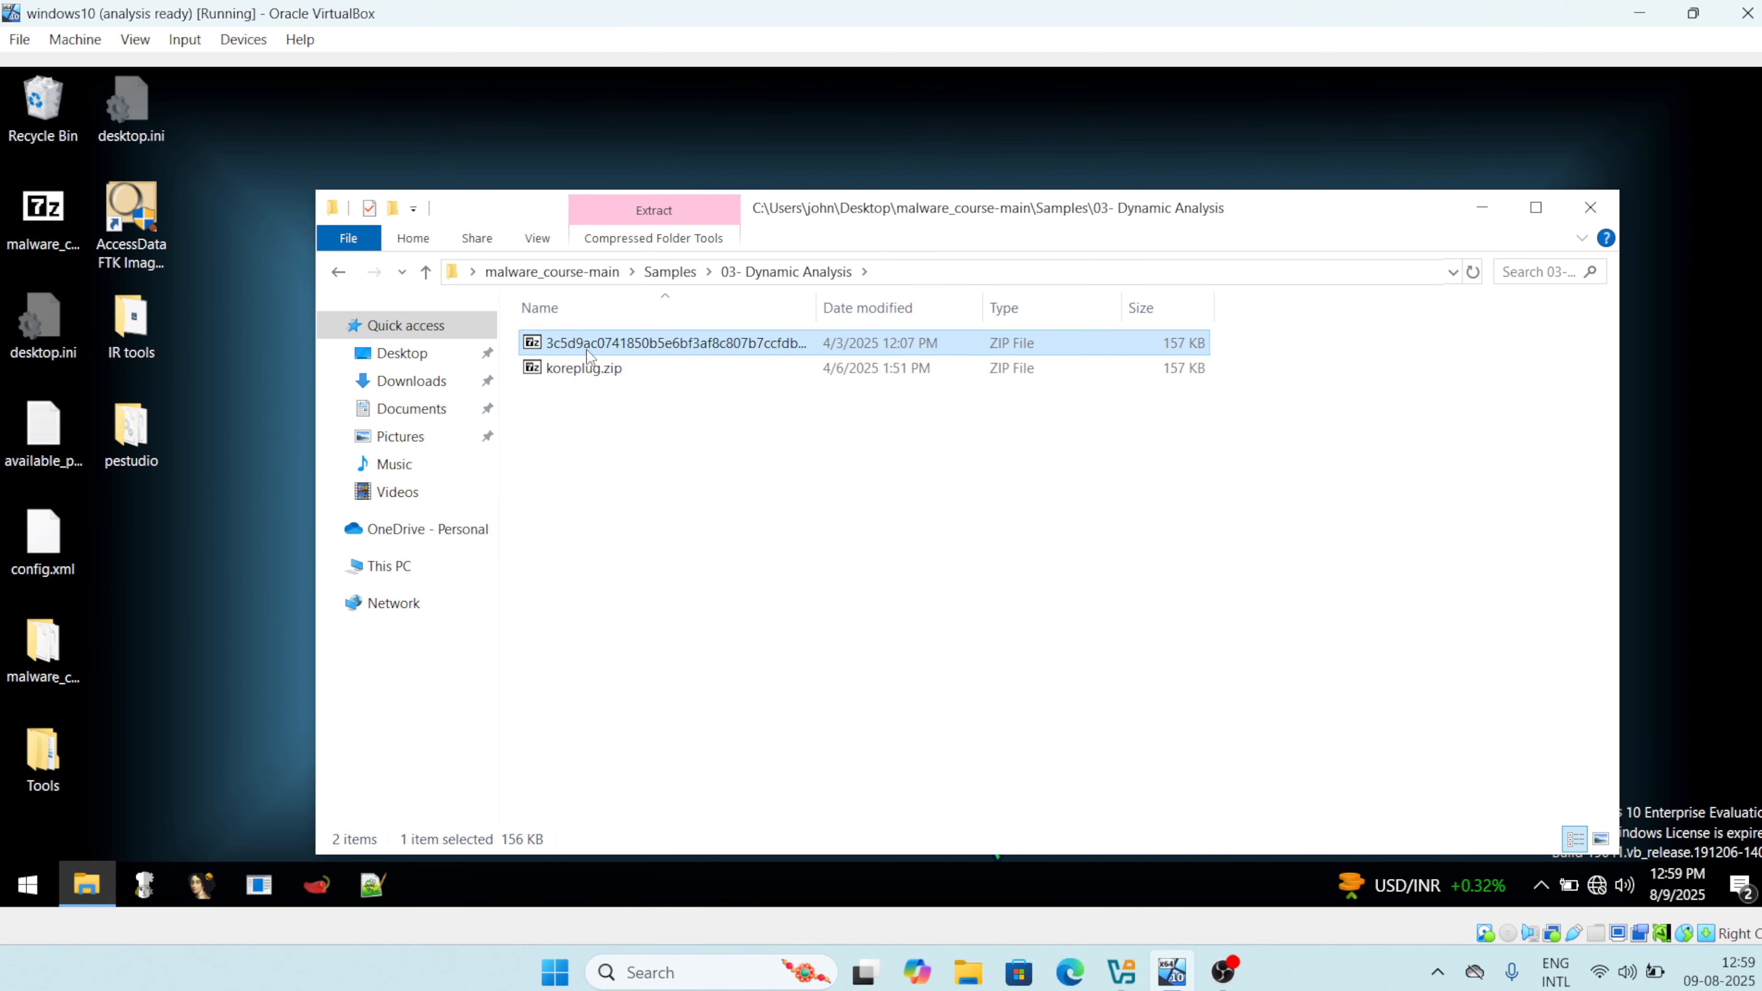
{"action": "right_click", "coordinate": [587, 353]}
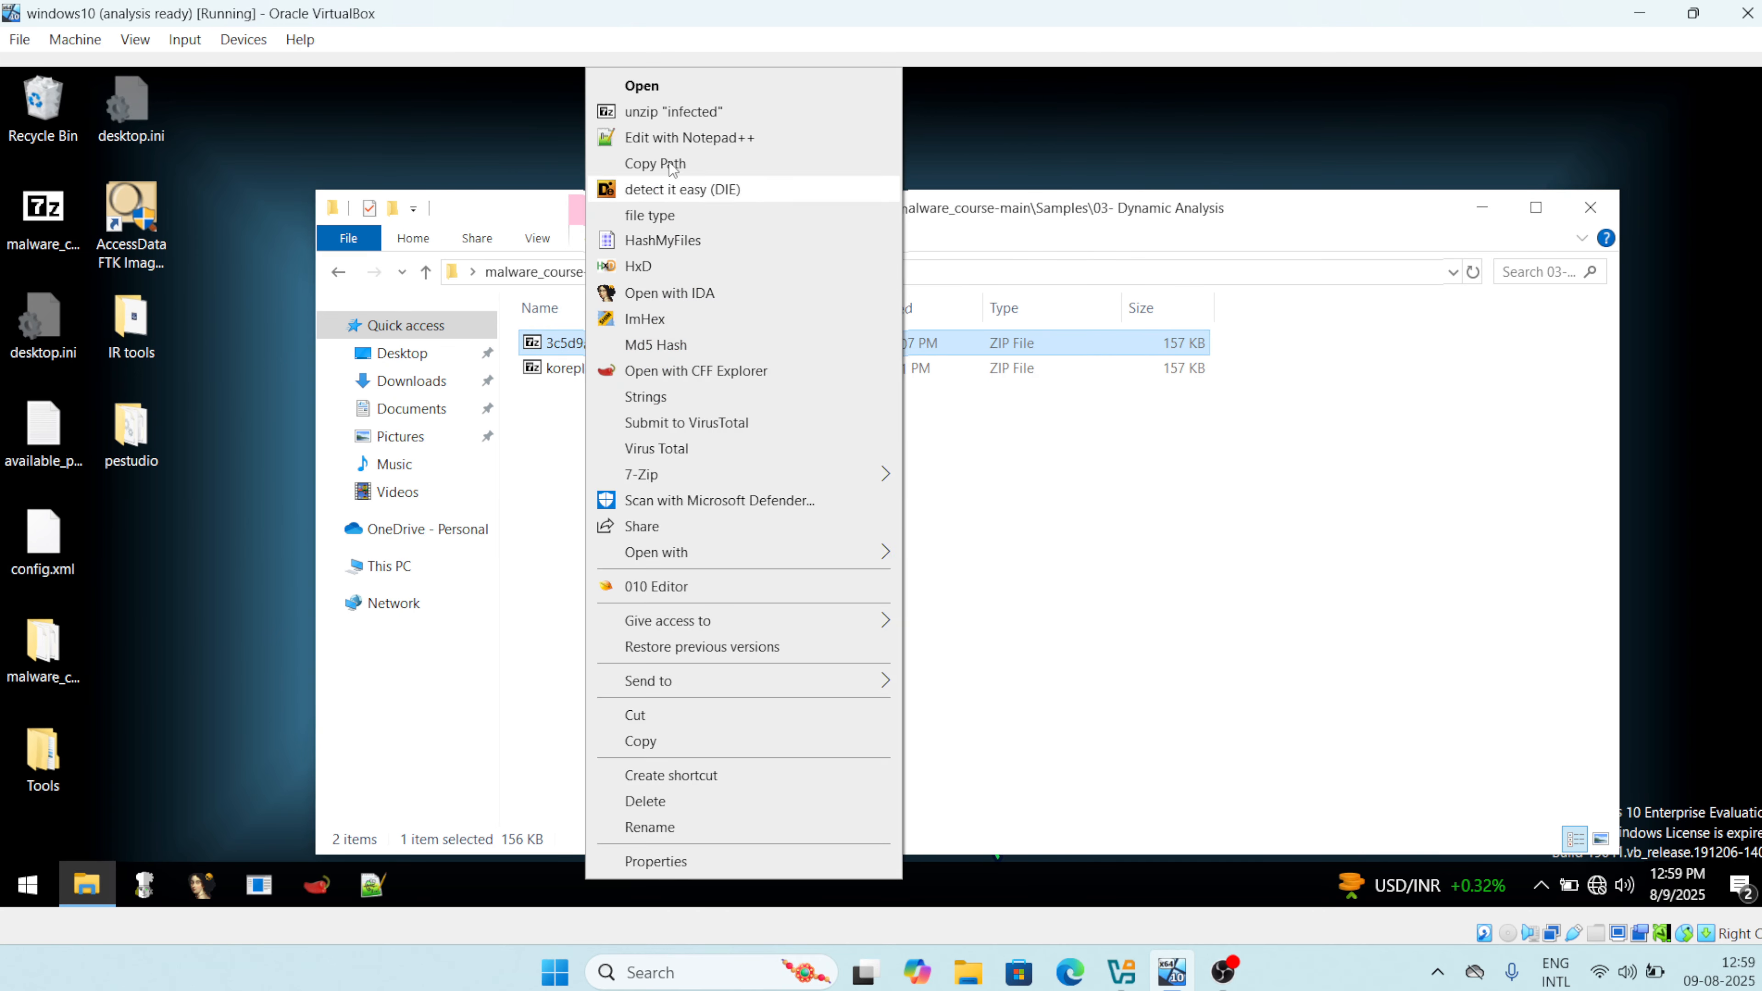
{"action": "left_click", "coordinate": [667, 111]}
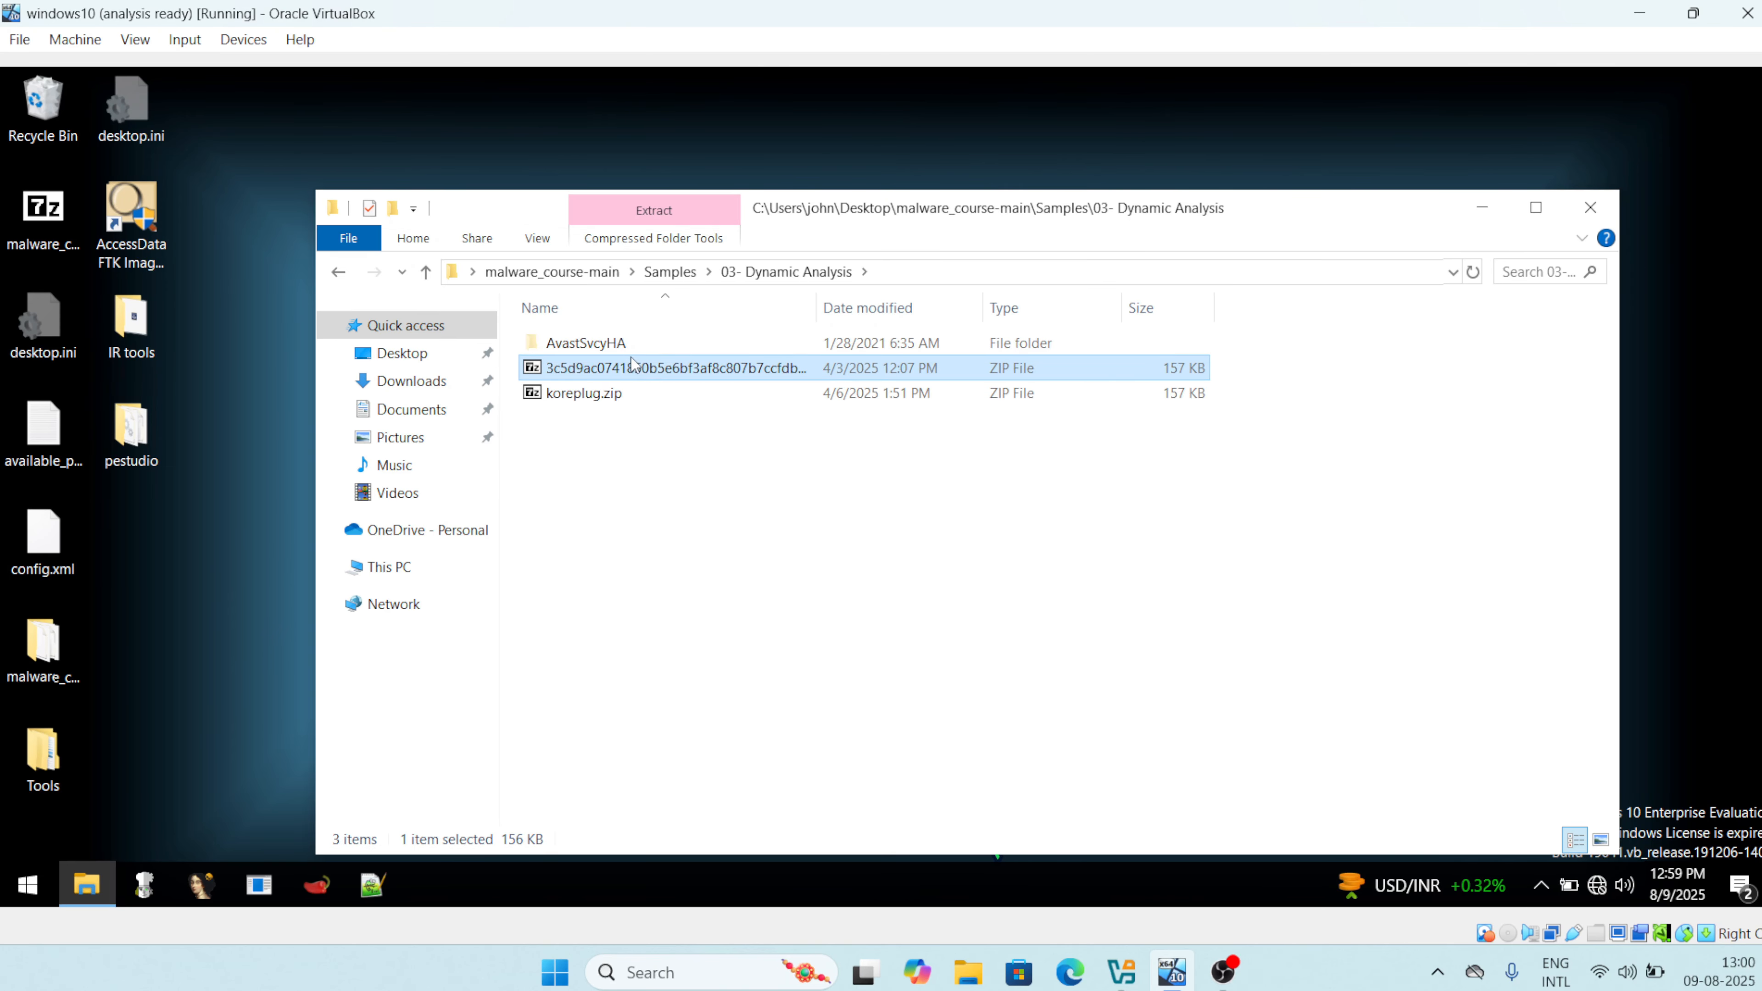
{"action": "double_click", "coordinate": [614, 344]}
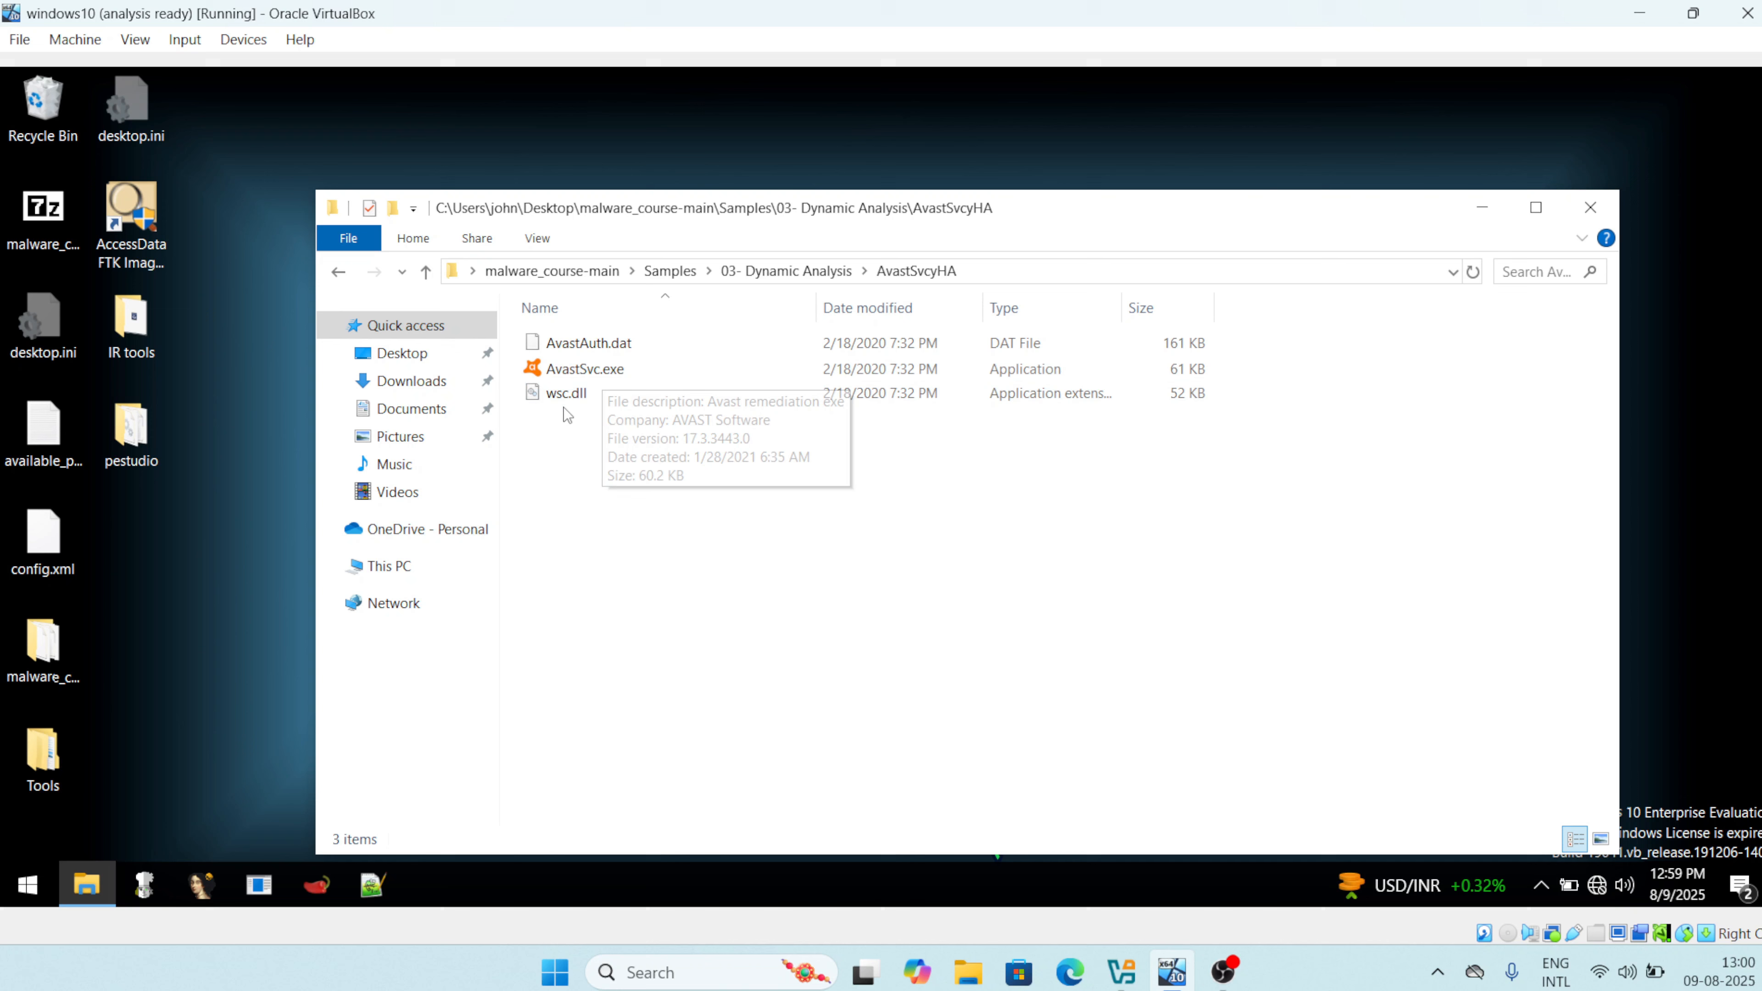
Look over wsc.dll, then bring up the context menu for AvastSvc.exe.
{"action": "left_click", "coordinate": [568, 395]}
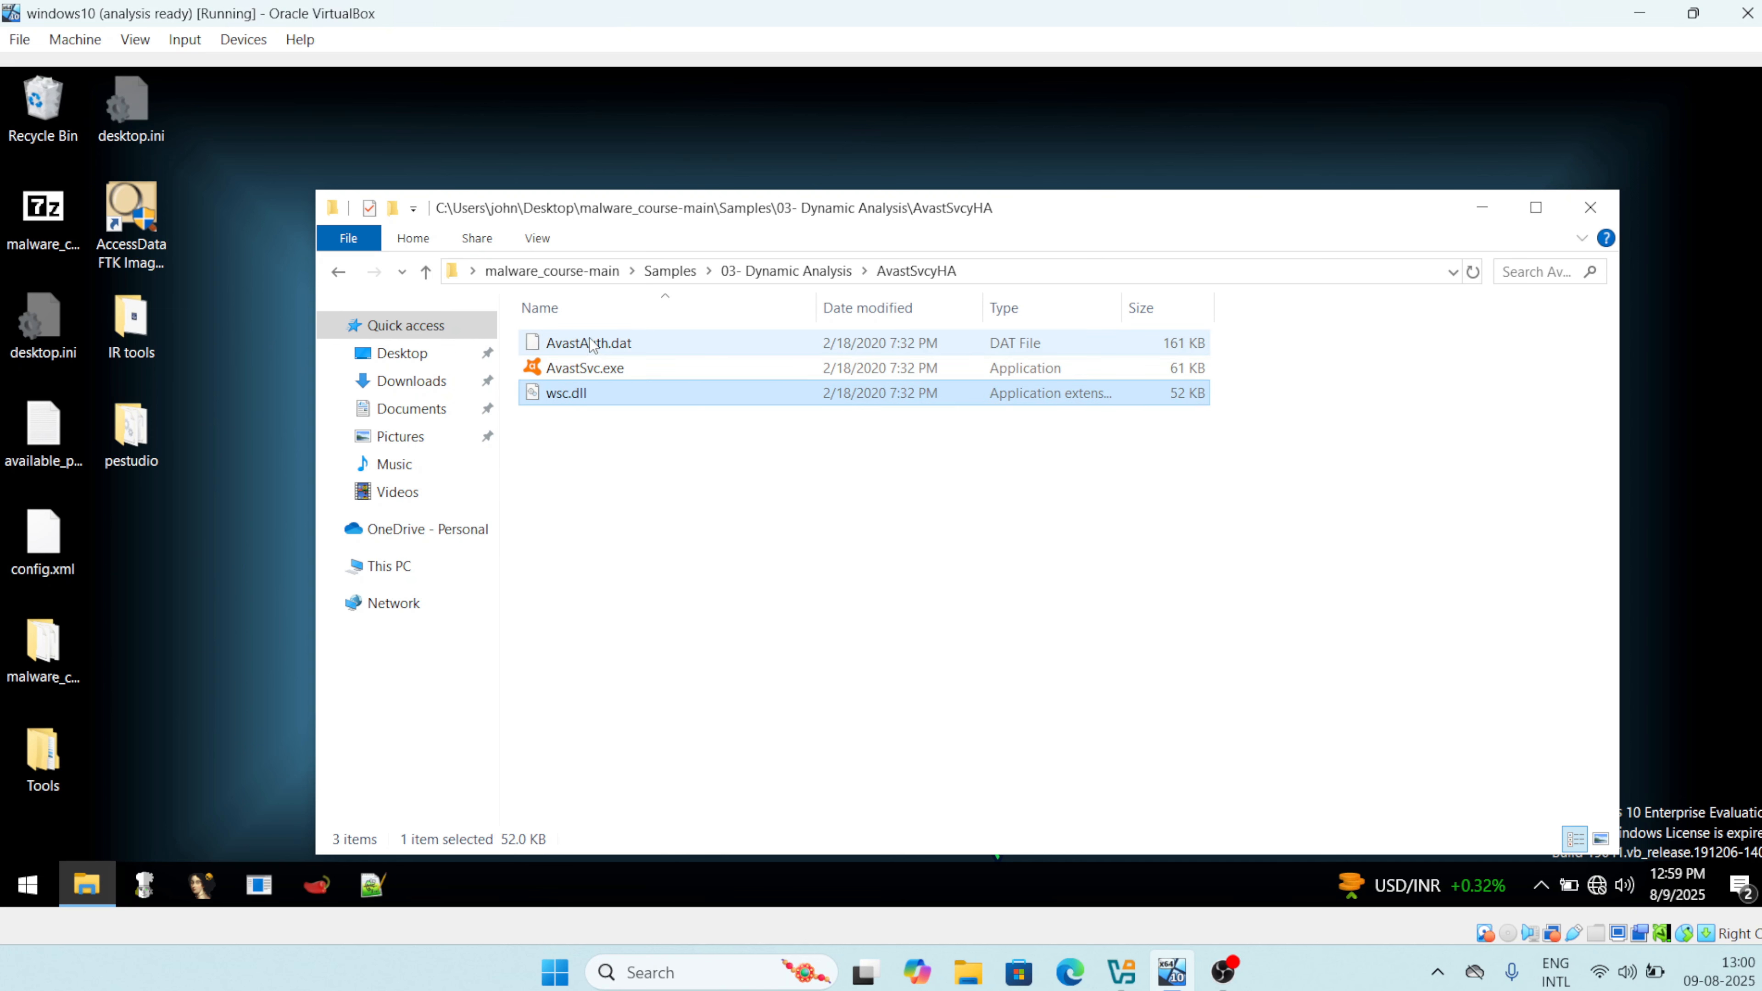
{"action": "left_click", "coordinate": [581, 372]}
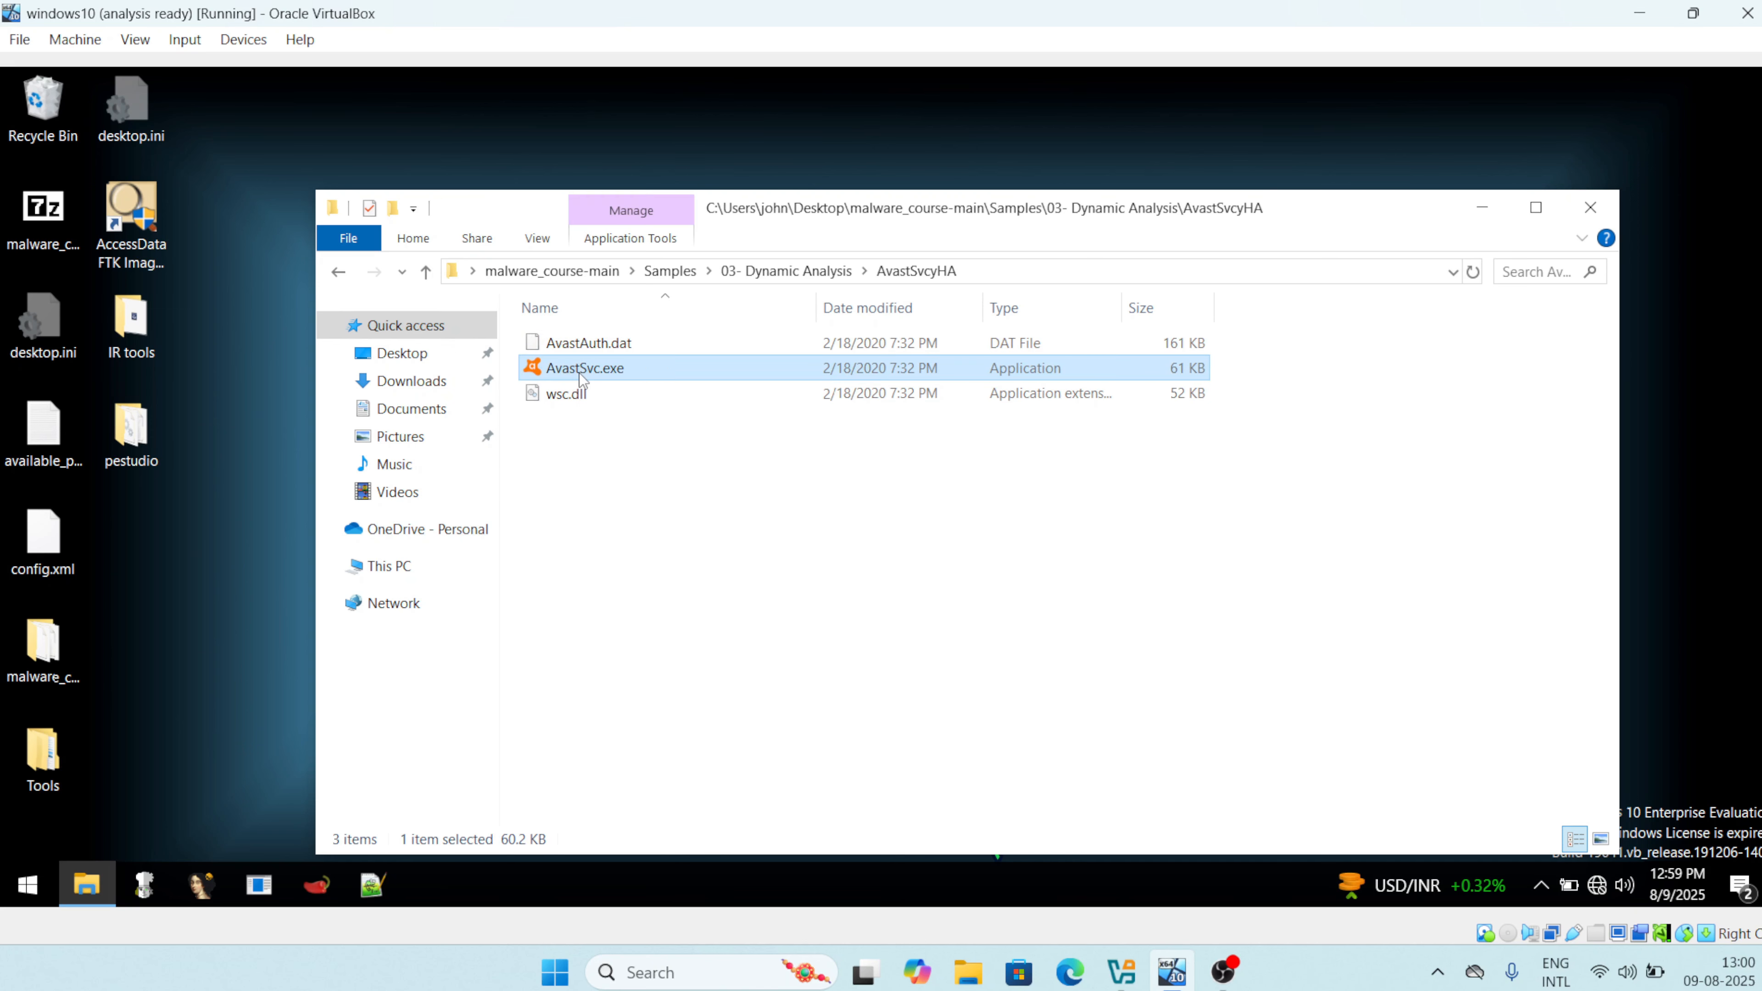
{"action": "right_click", "coordinate": [582, 377]}
{"action": "mouse_move", "coordinate": [659, 759]}
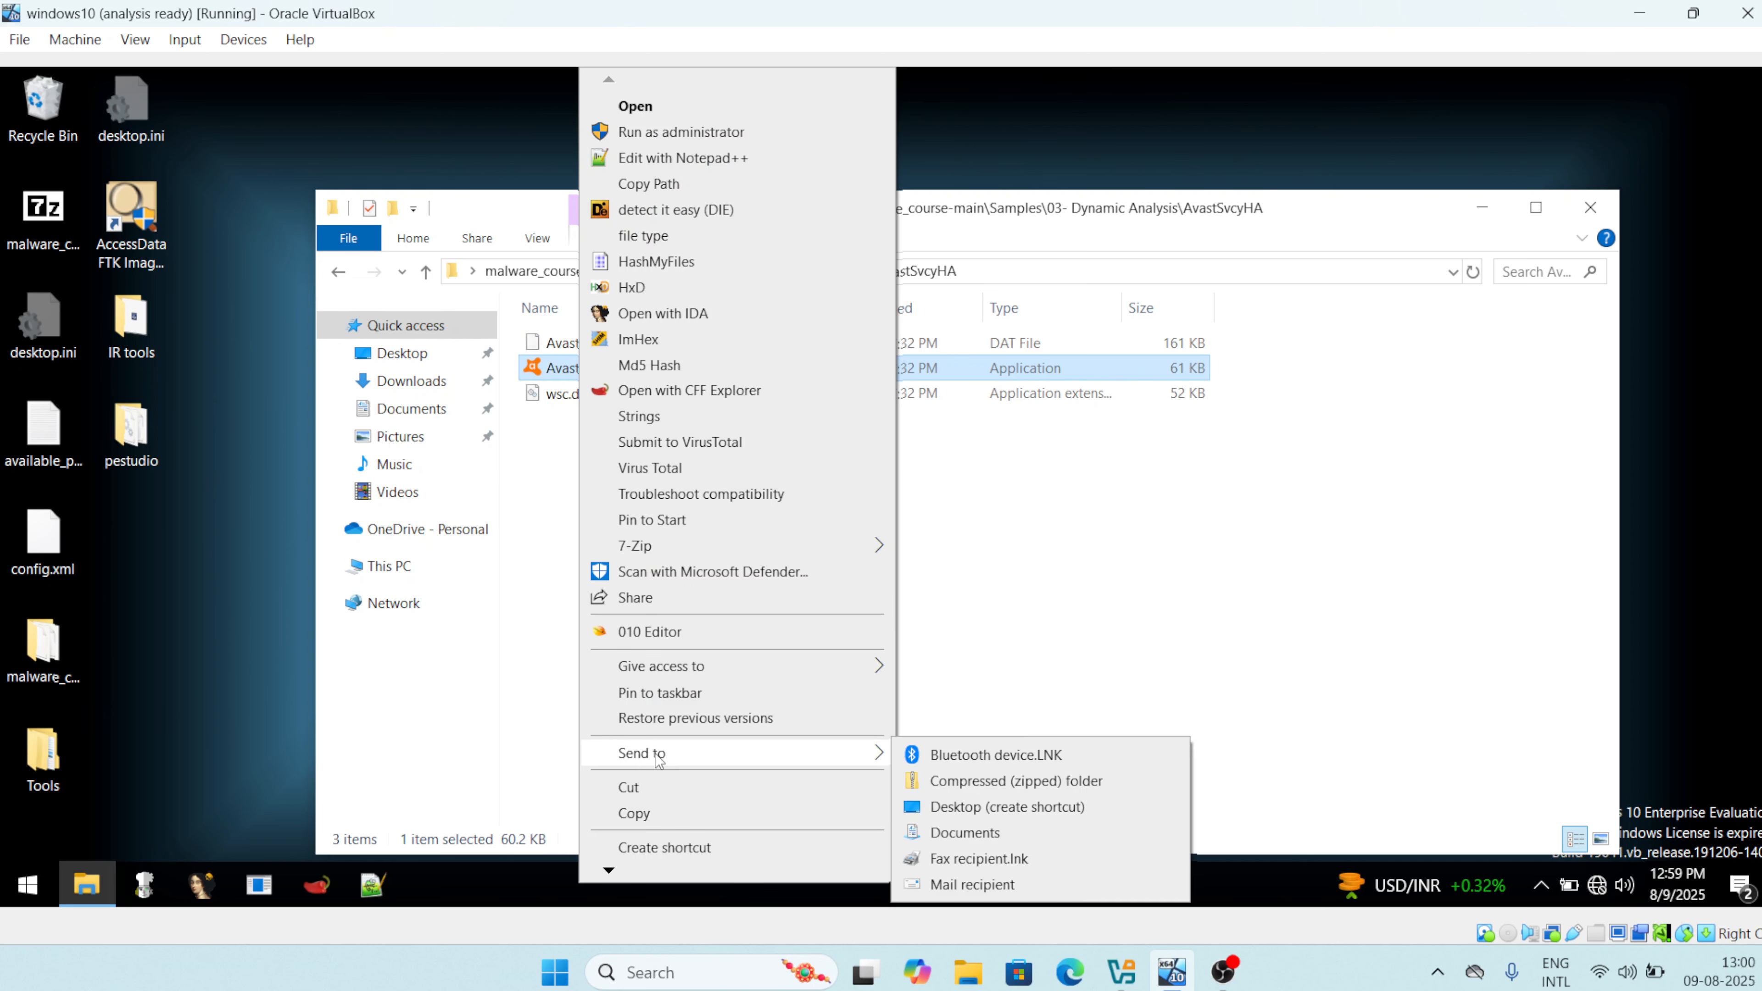
{"action": "mouse_move", "coordinate": [612, 873]}
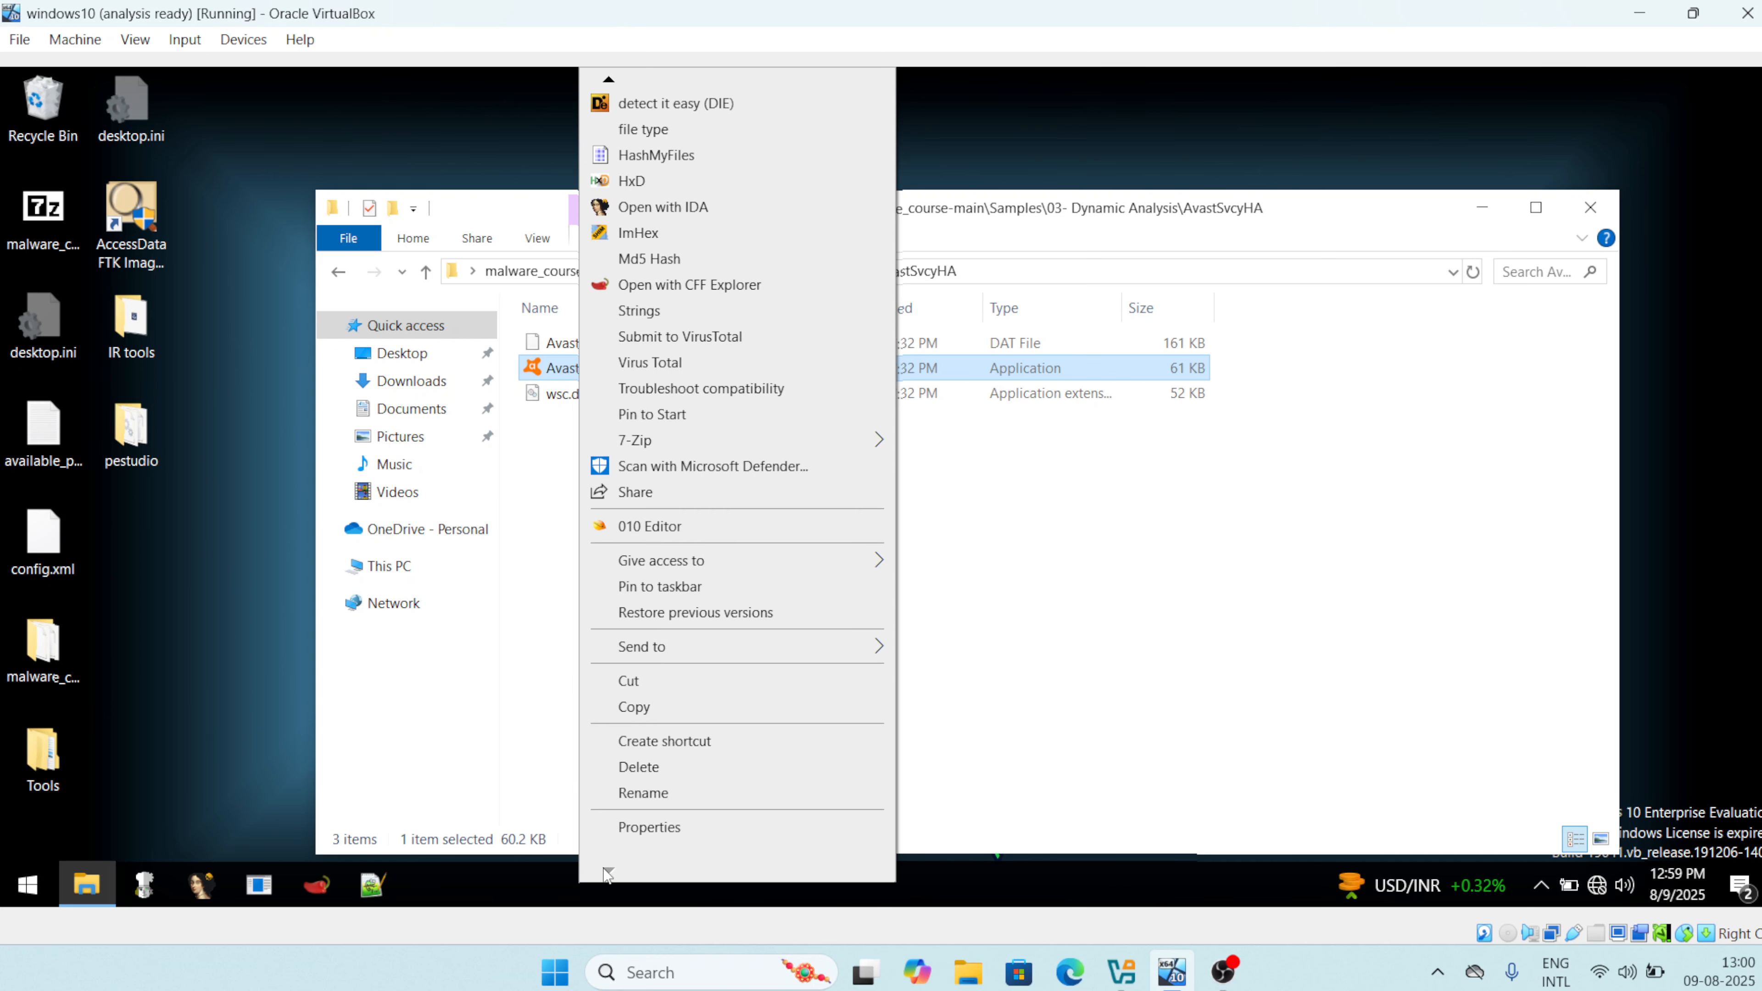
{"action": "left_click", "coordinate": [642, 830]}
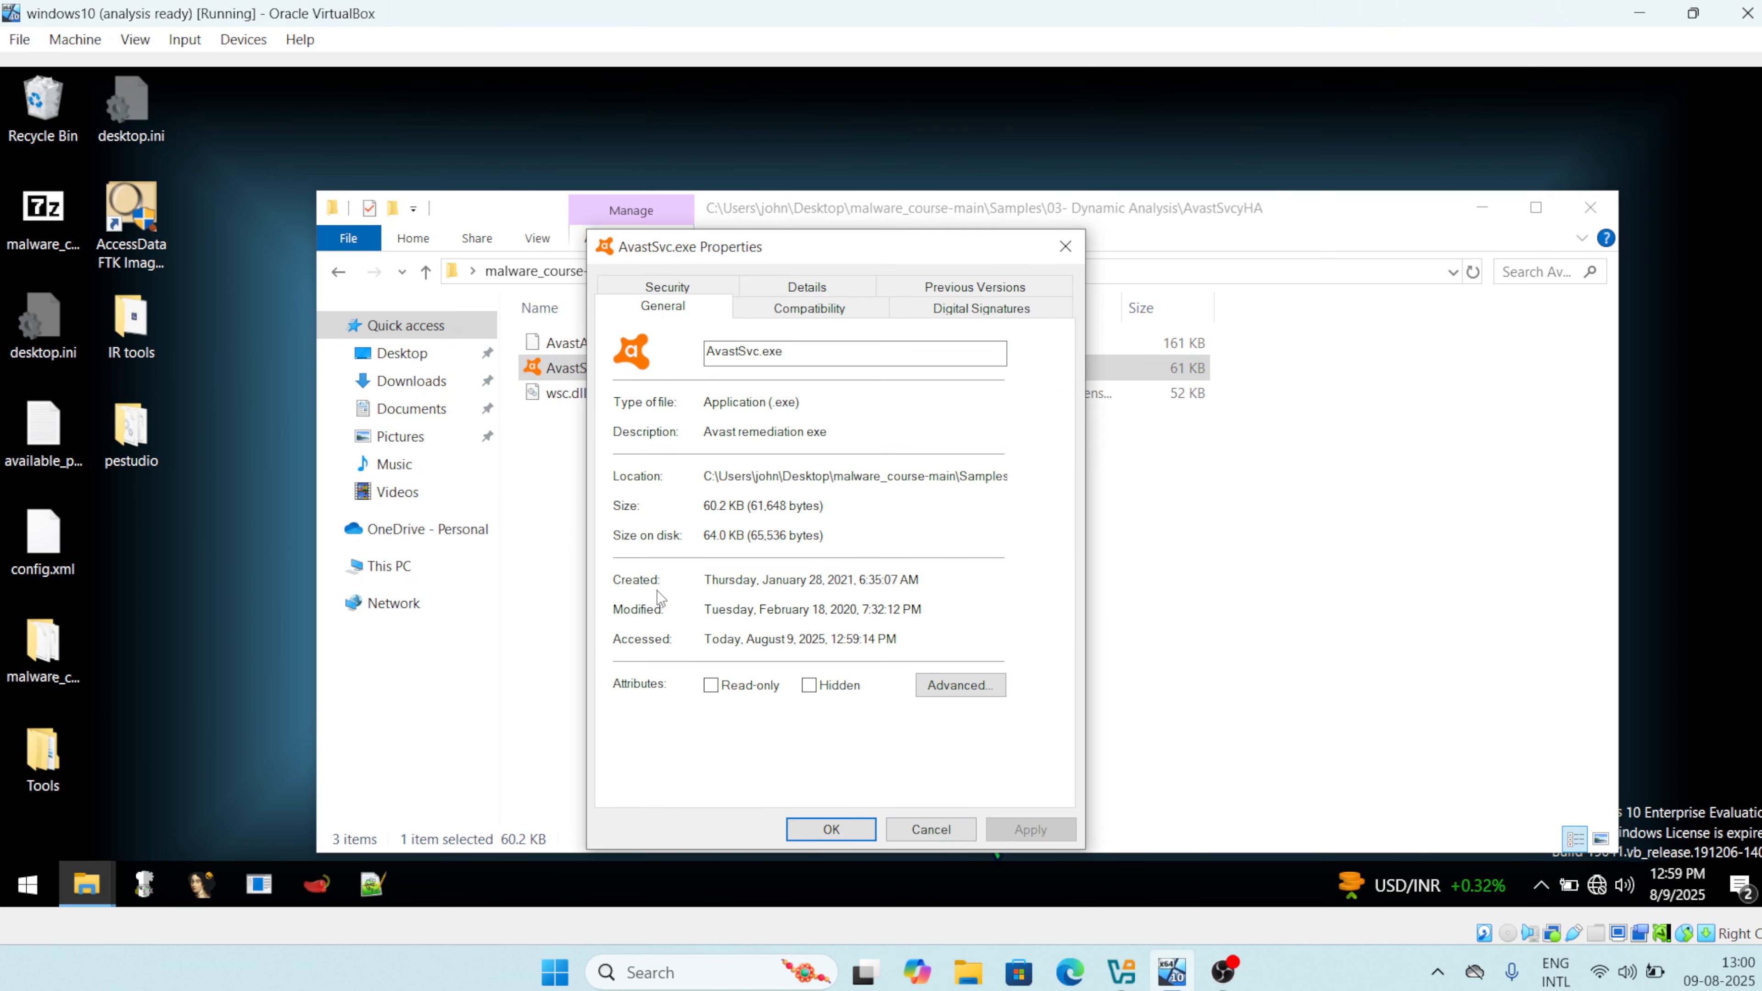
{"action": "left_click", "coordinate": [817, 288]}
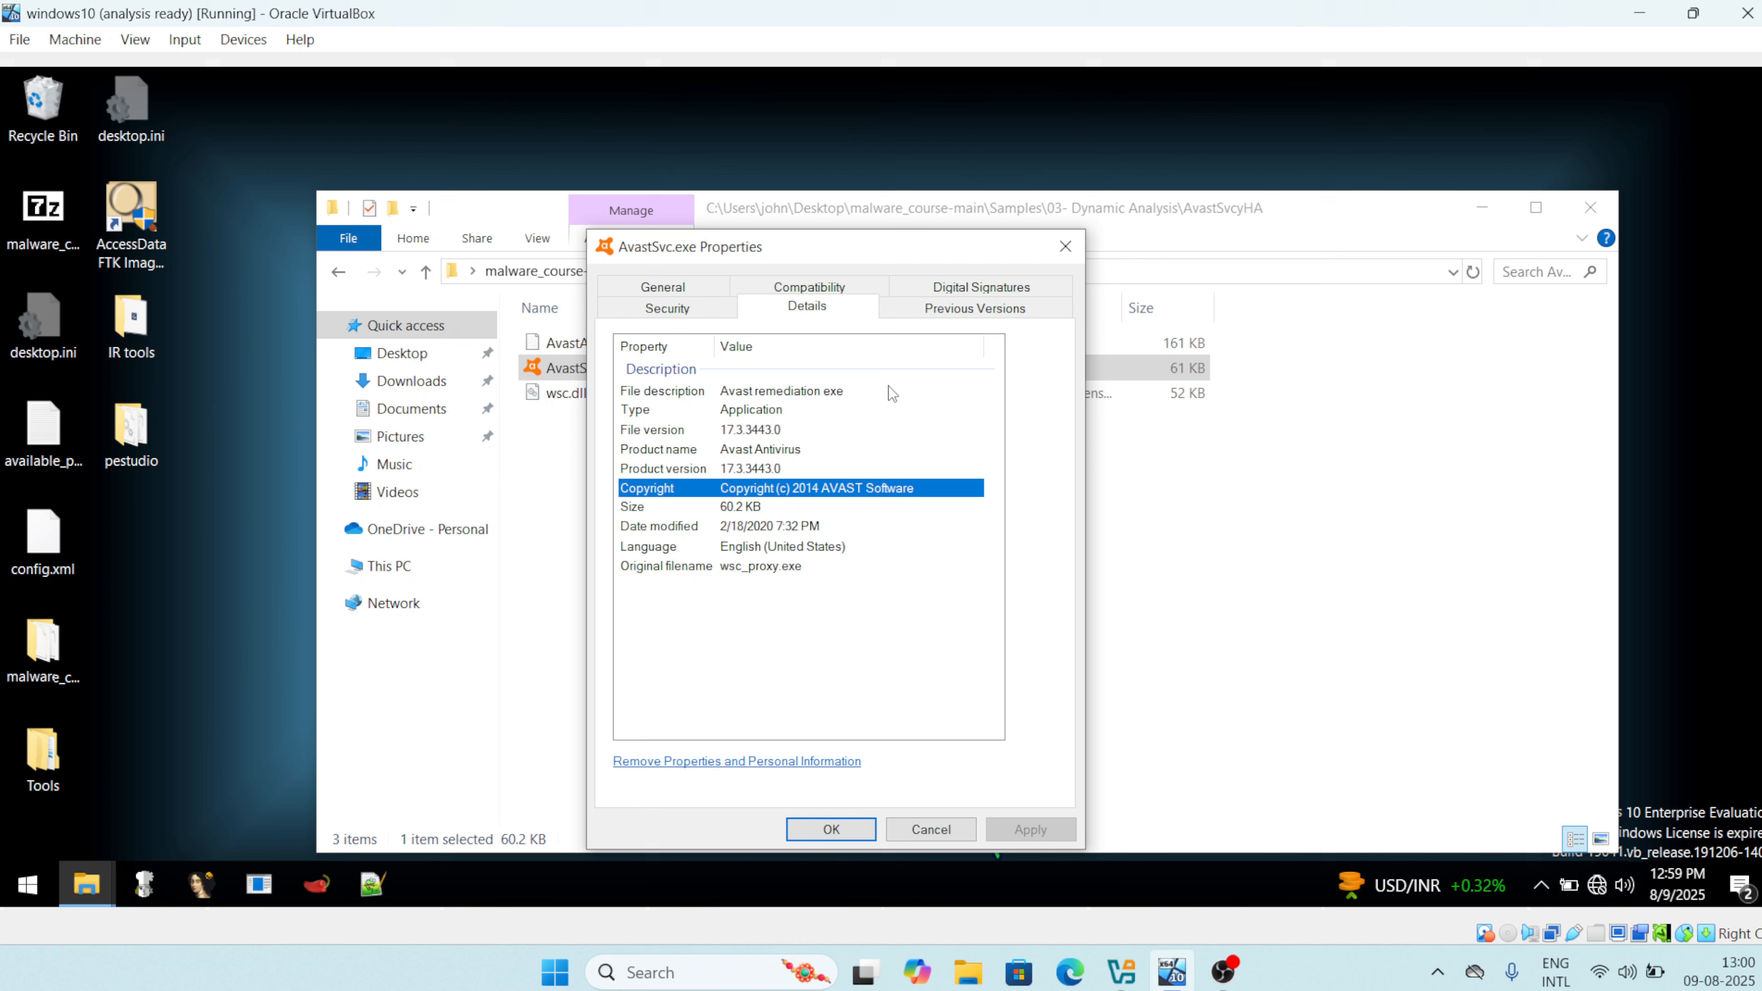
{"action": "left_click", "coordinate": [969, 288]}
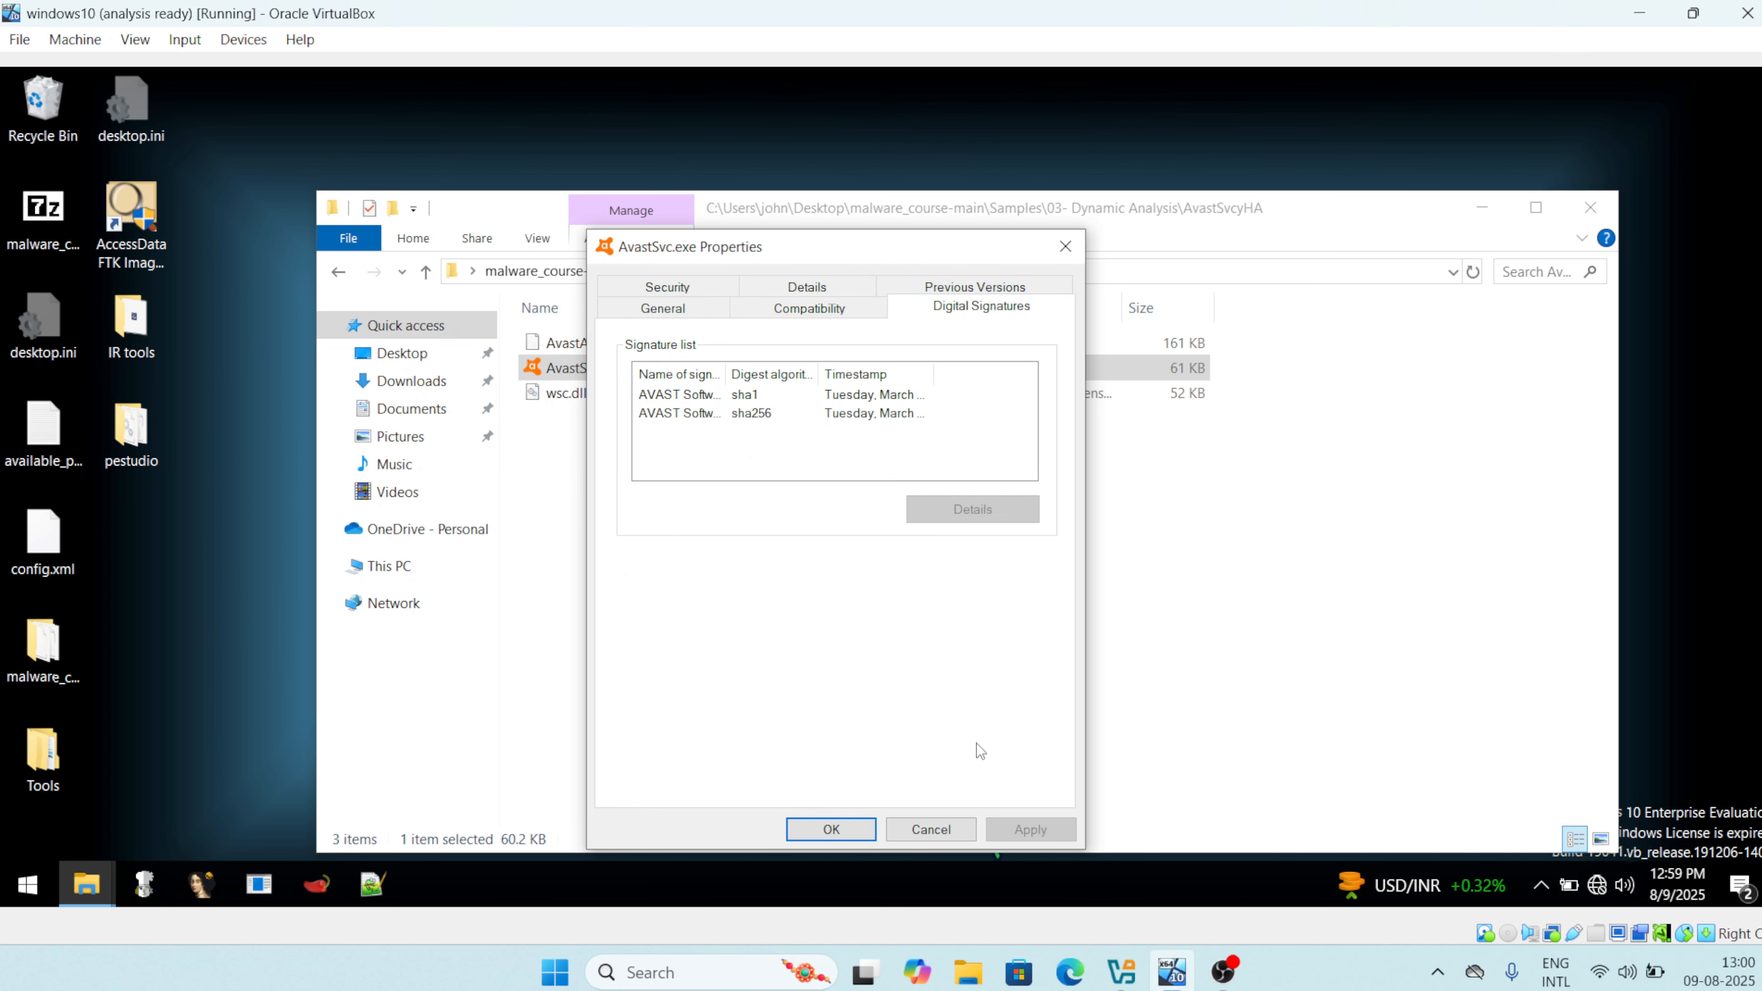
{"action": "left_click", "coordinate": [808, 832]}
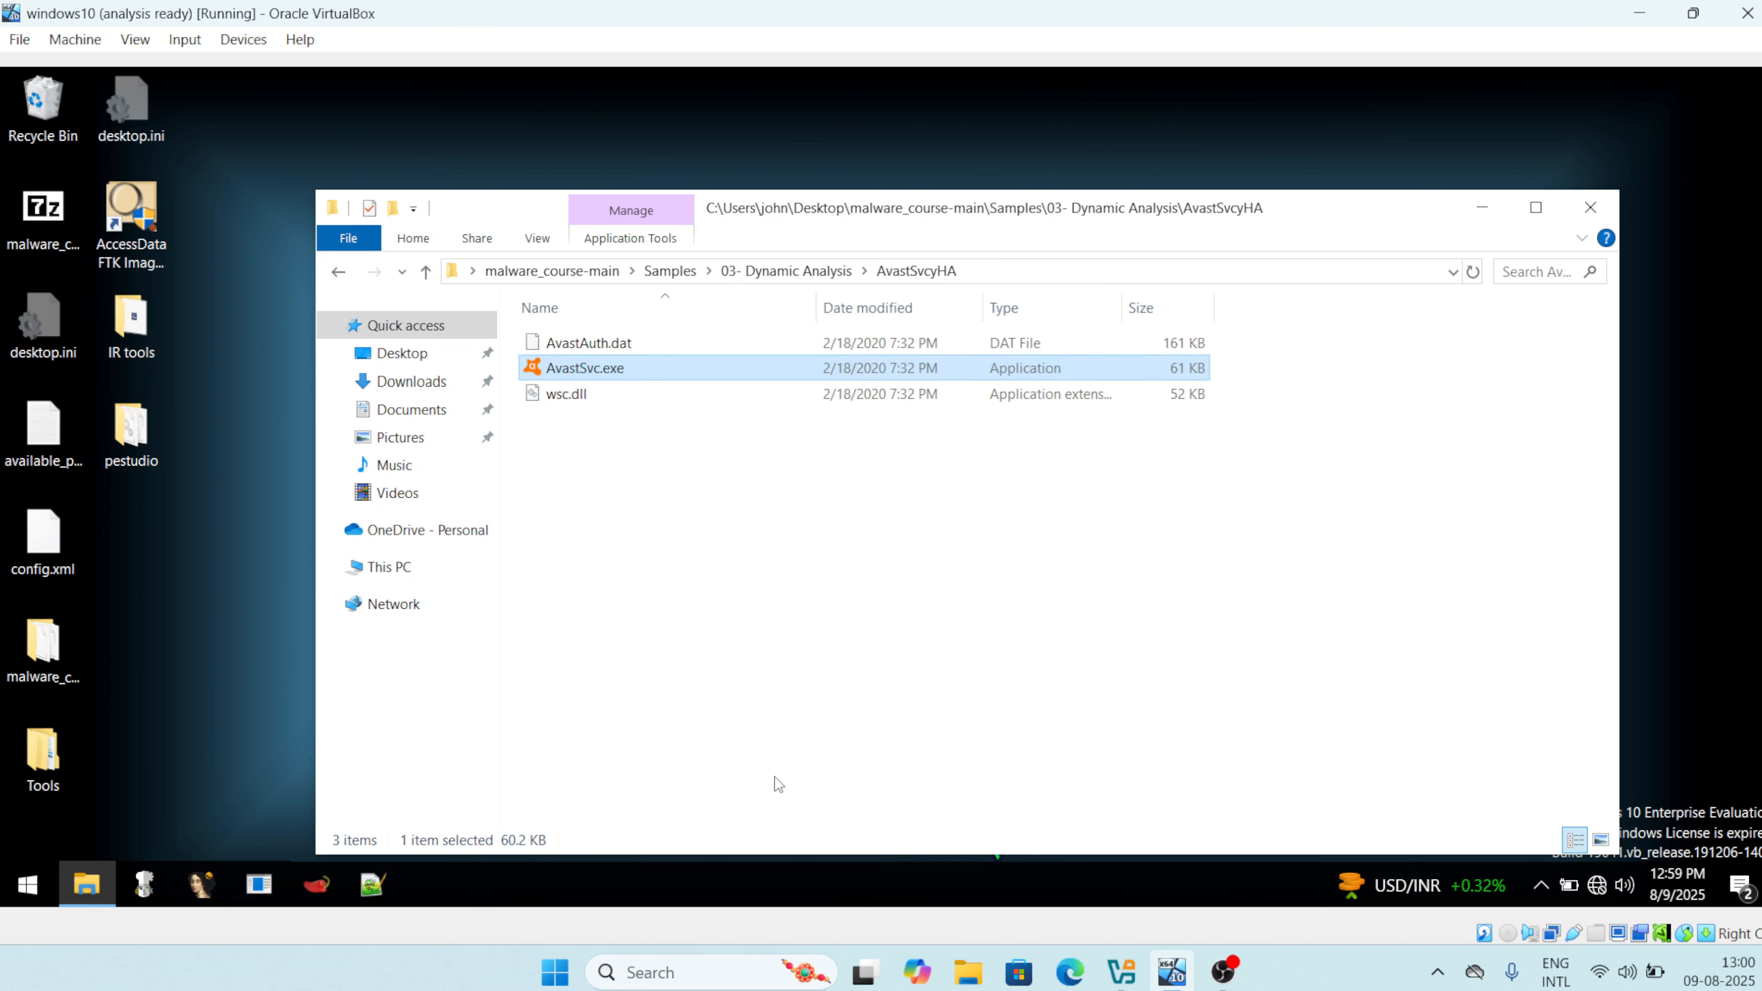
{"action": "left_click", "coordinate": [580, 400]}
{"action": "right_click", "coordinate": [581, 405]}
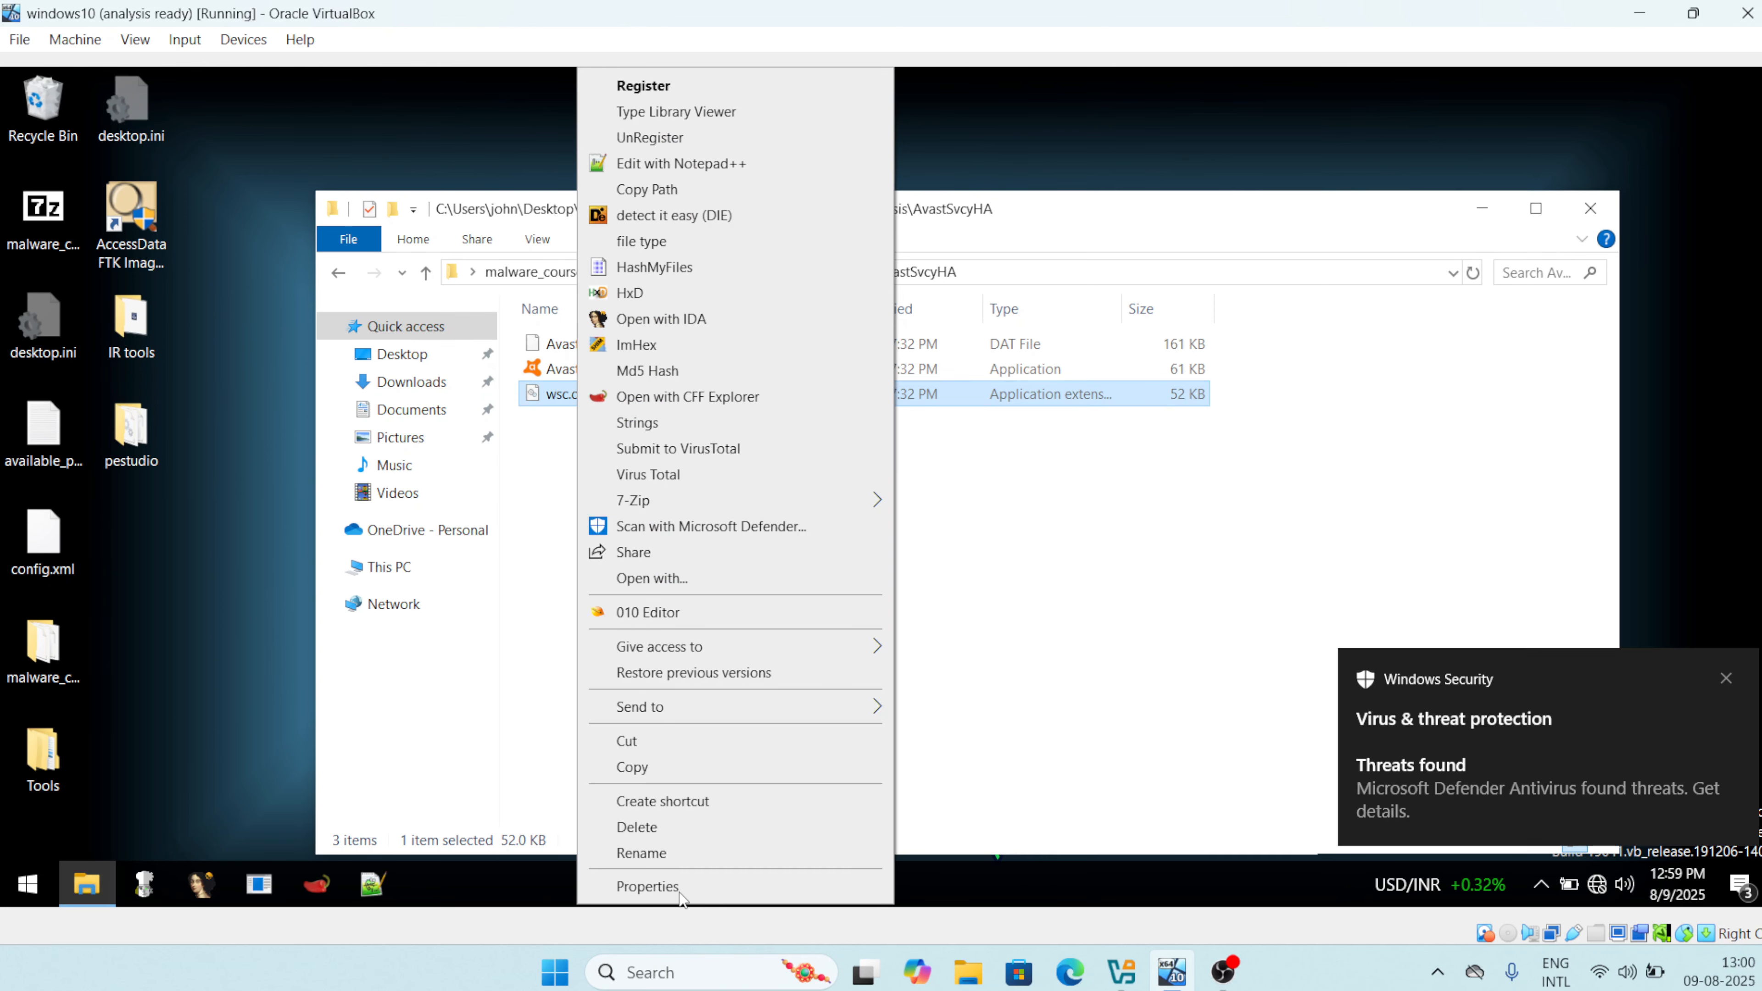
{"action": "left_click", "coordinate": [645, 888]}
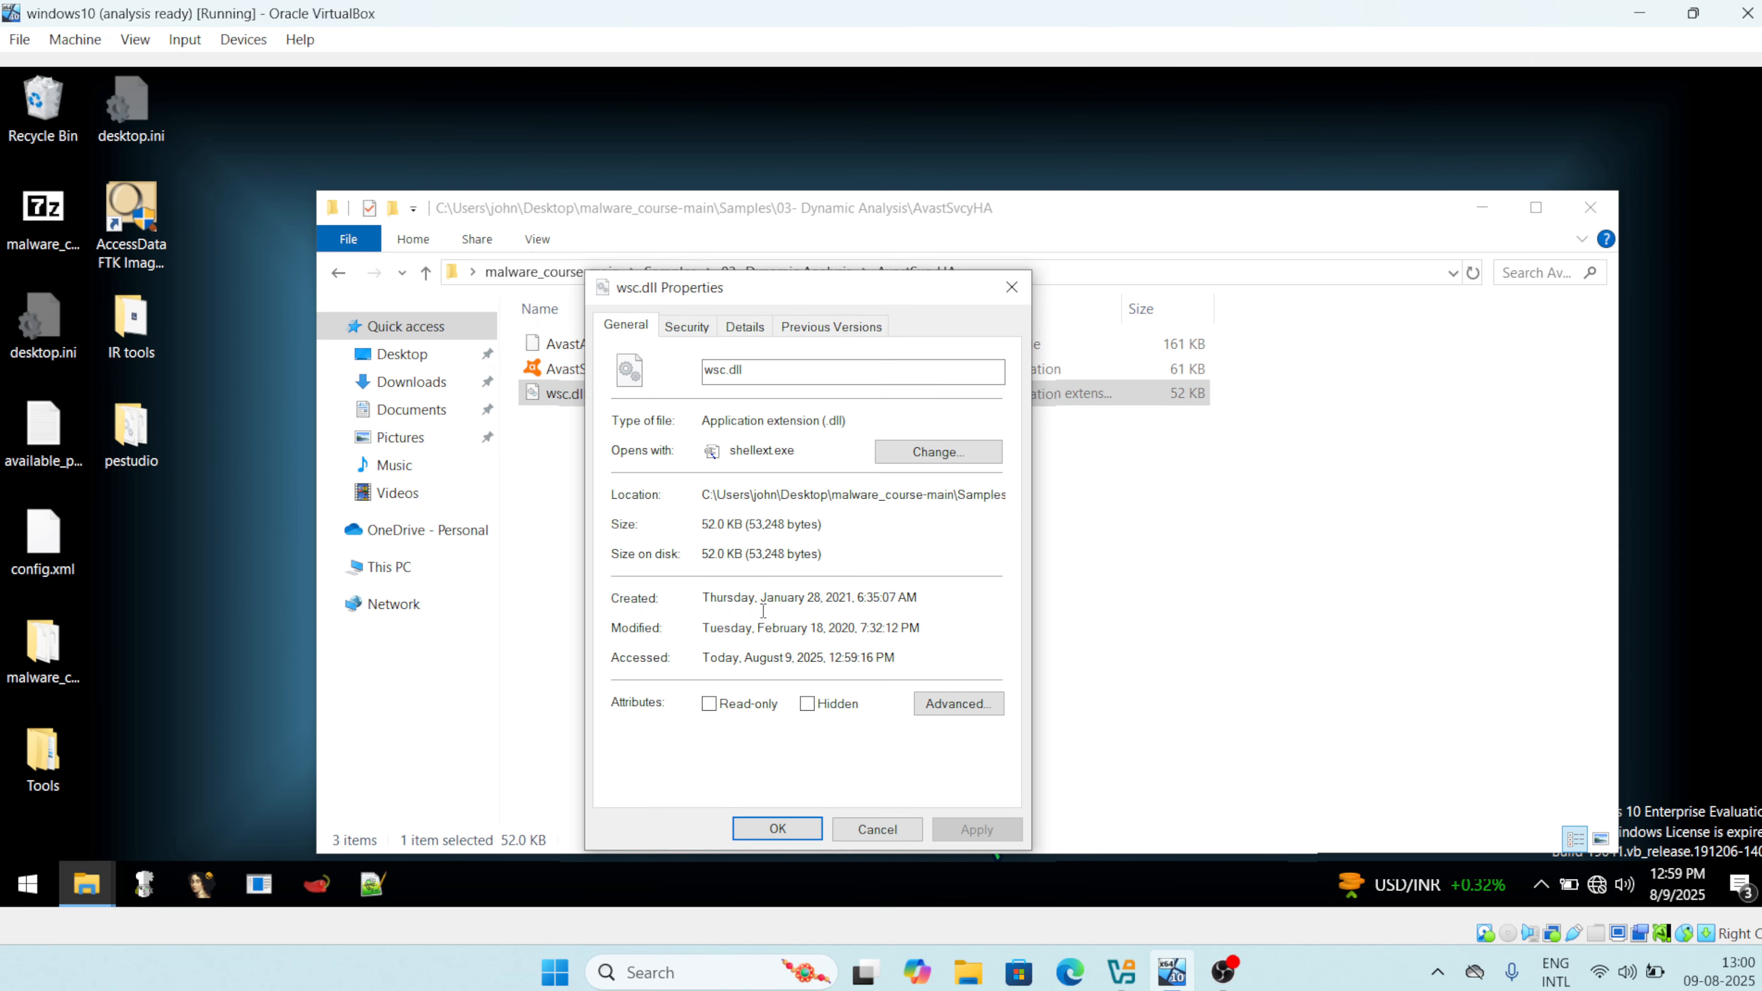
{"action": "left_click", "coordinate": [747, 332]}
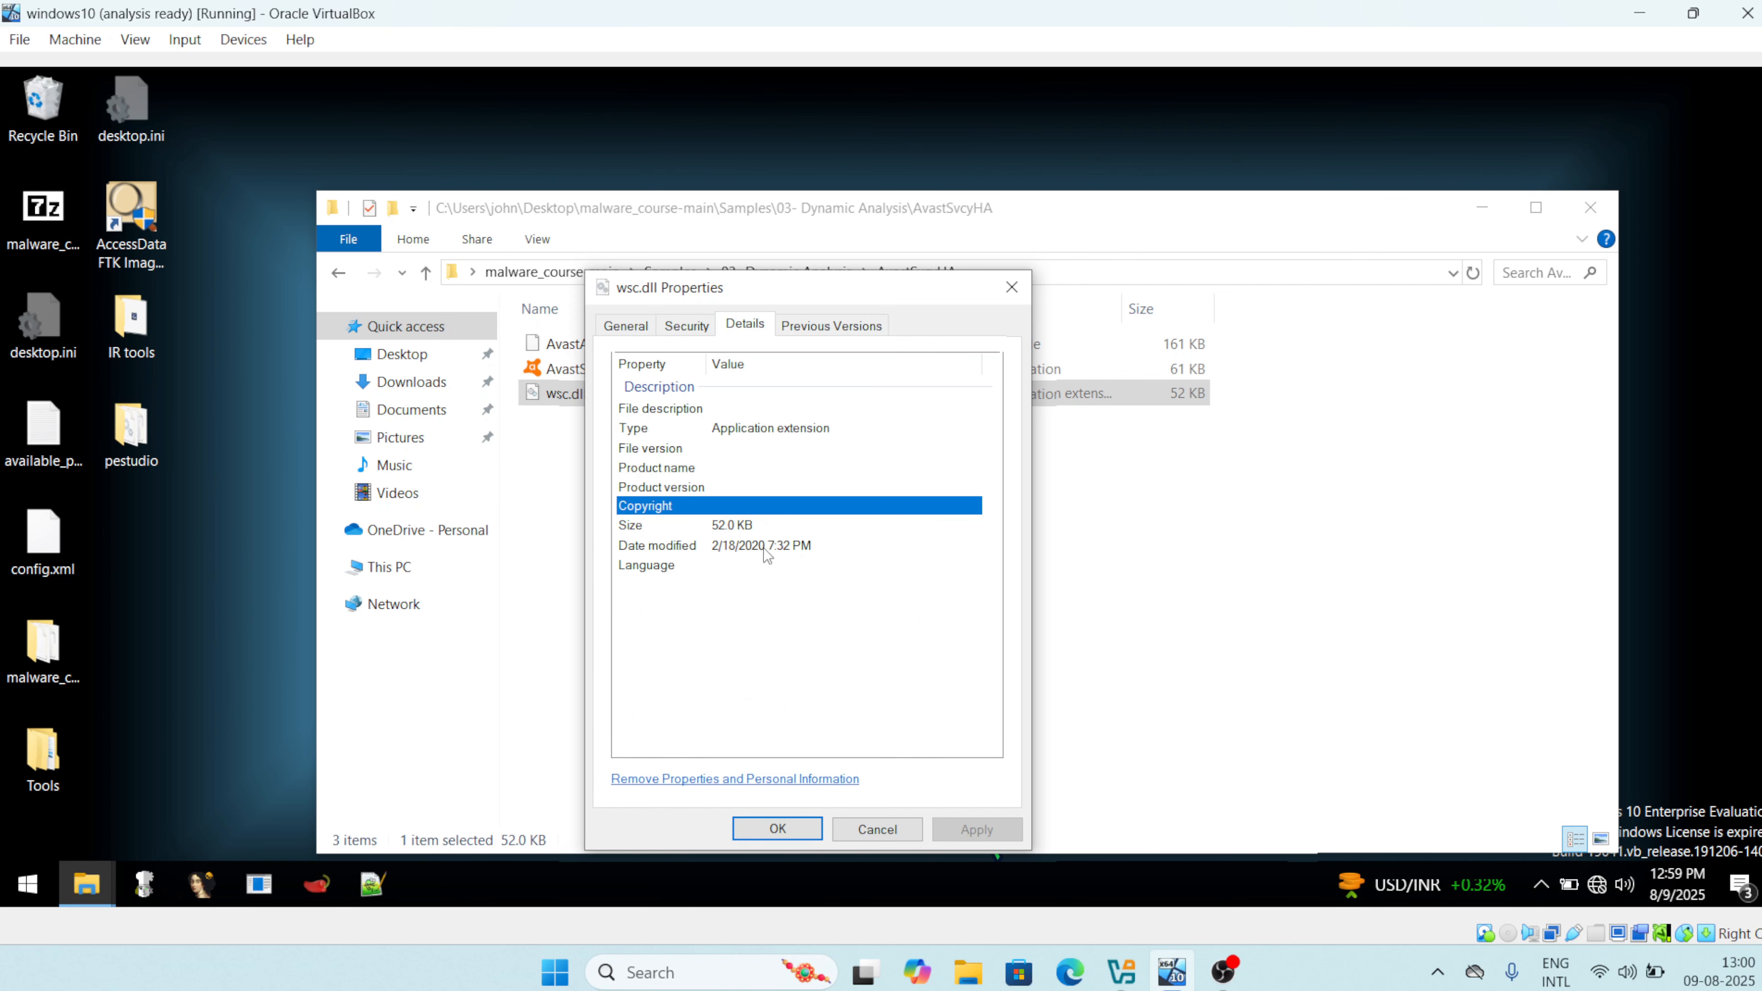
{"action": "left_click", "coordinate": [1006, 297]}
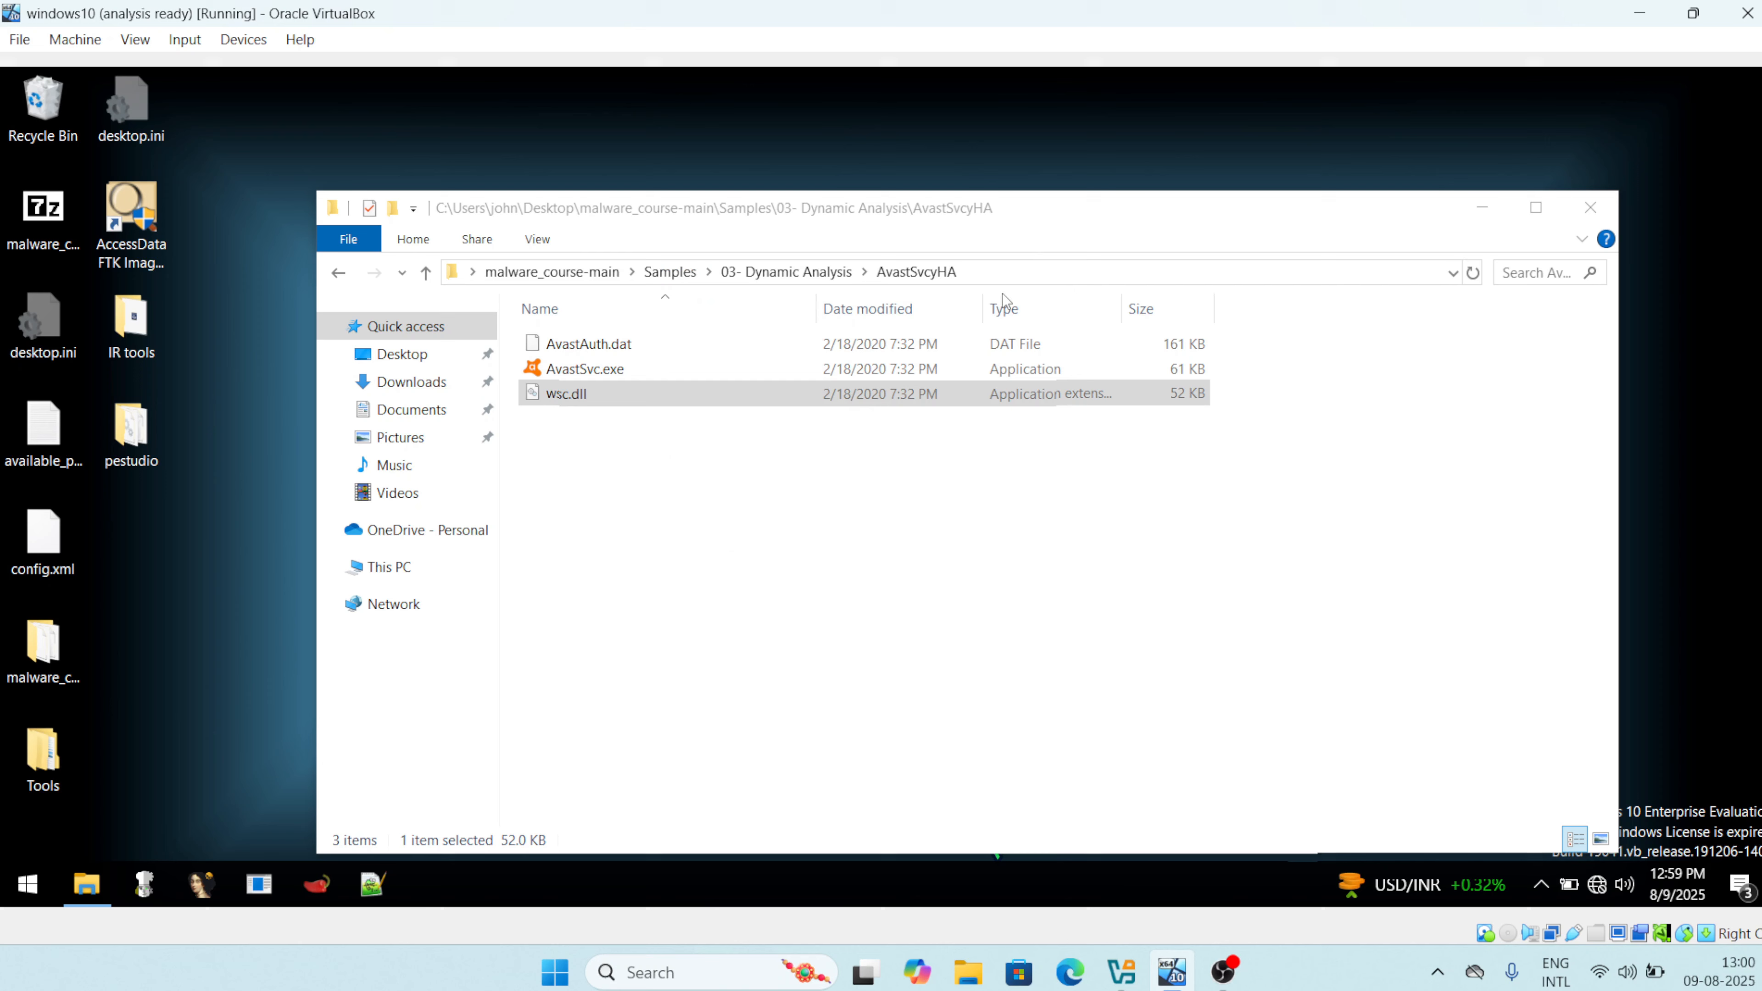
Select AvastAuth.dat, dismiss the Windows Security threat toast, and close the AvastSvcyHA window.
{"action": "left_click", "coordinate": [622, 347]}
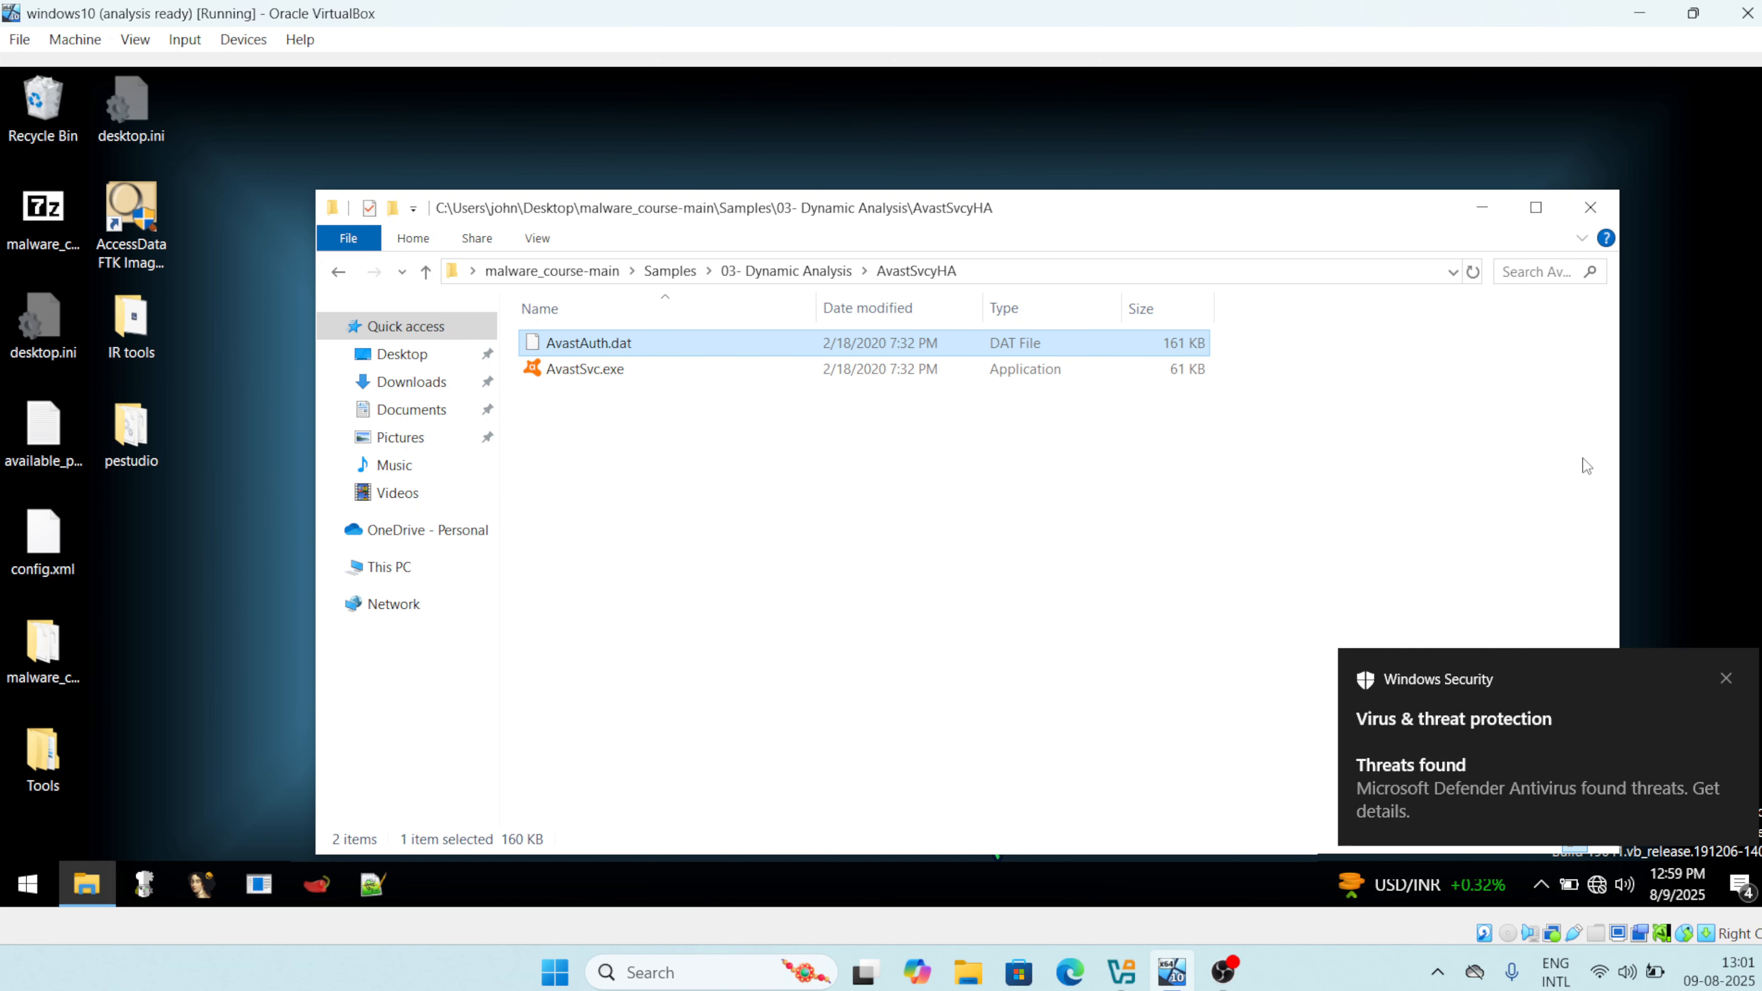
{"action": "left_click", "coordinate": [1726, 679]}
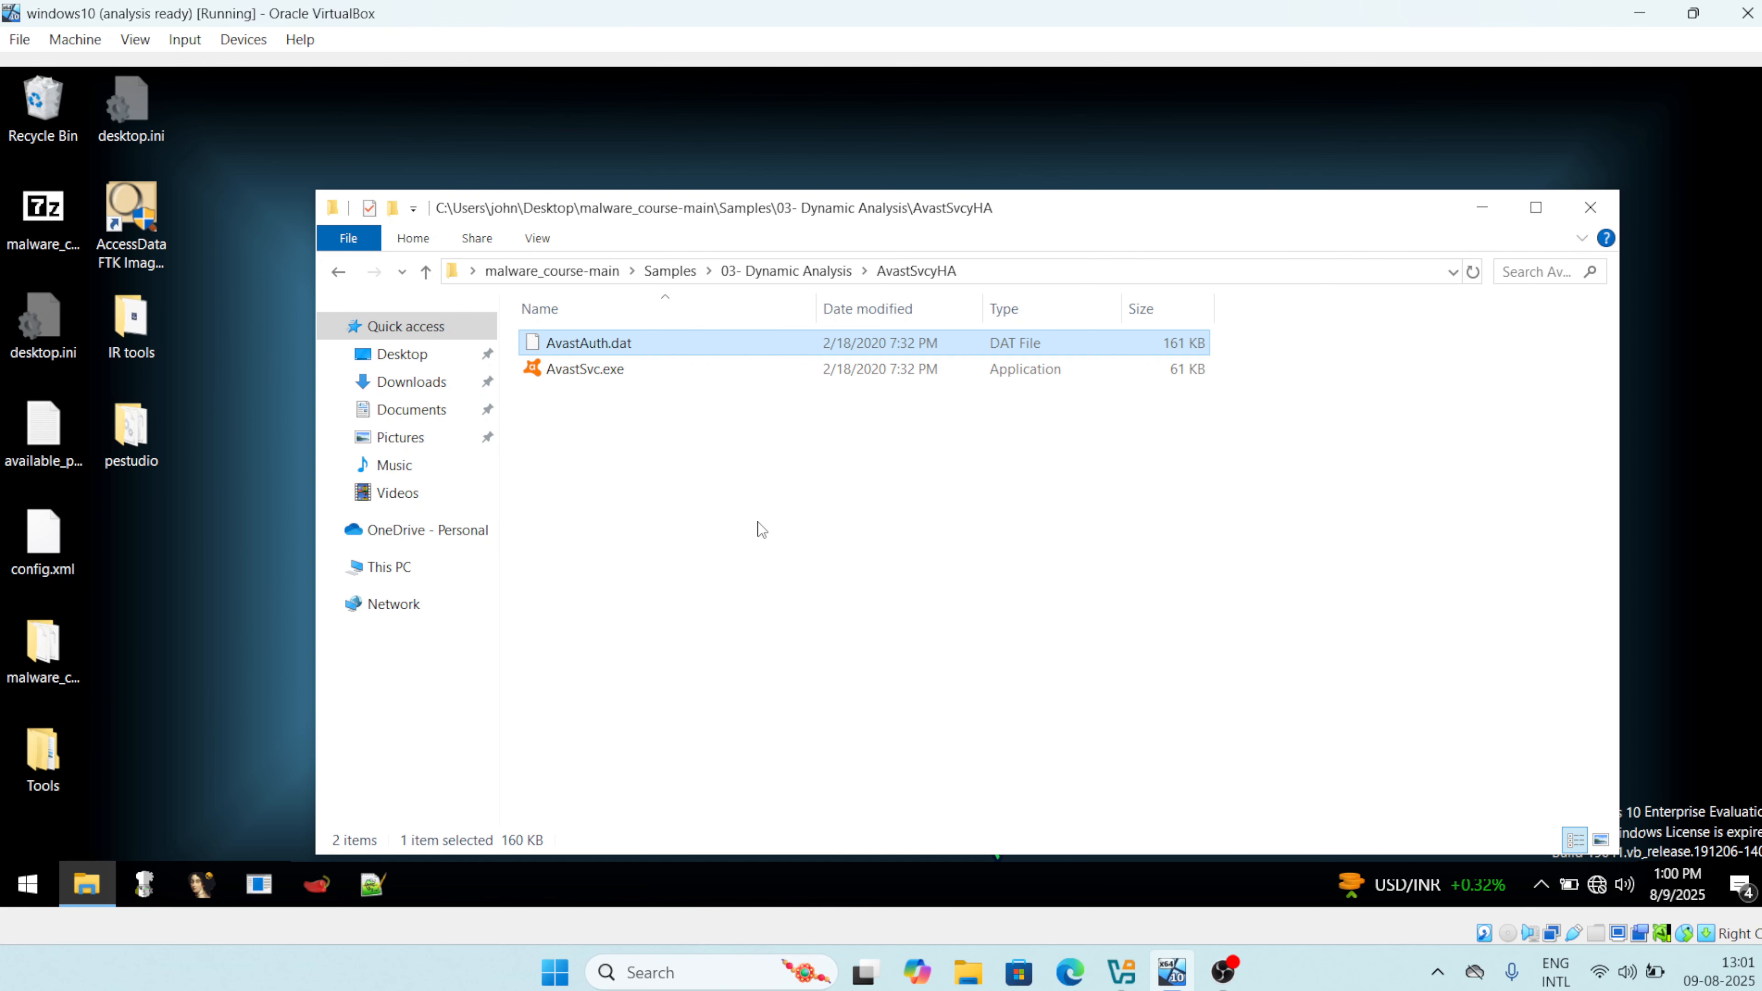
{"action": "left_click", "coordinate": [1586, 217]}
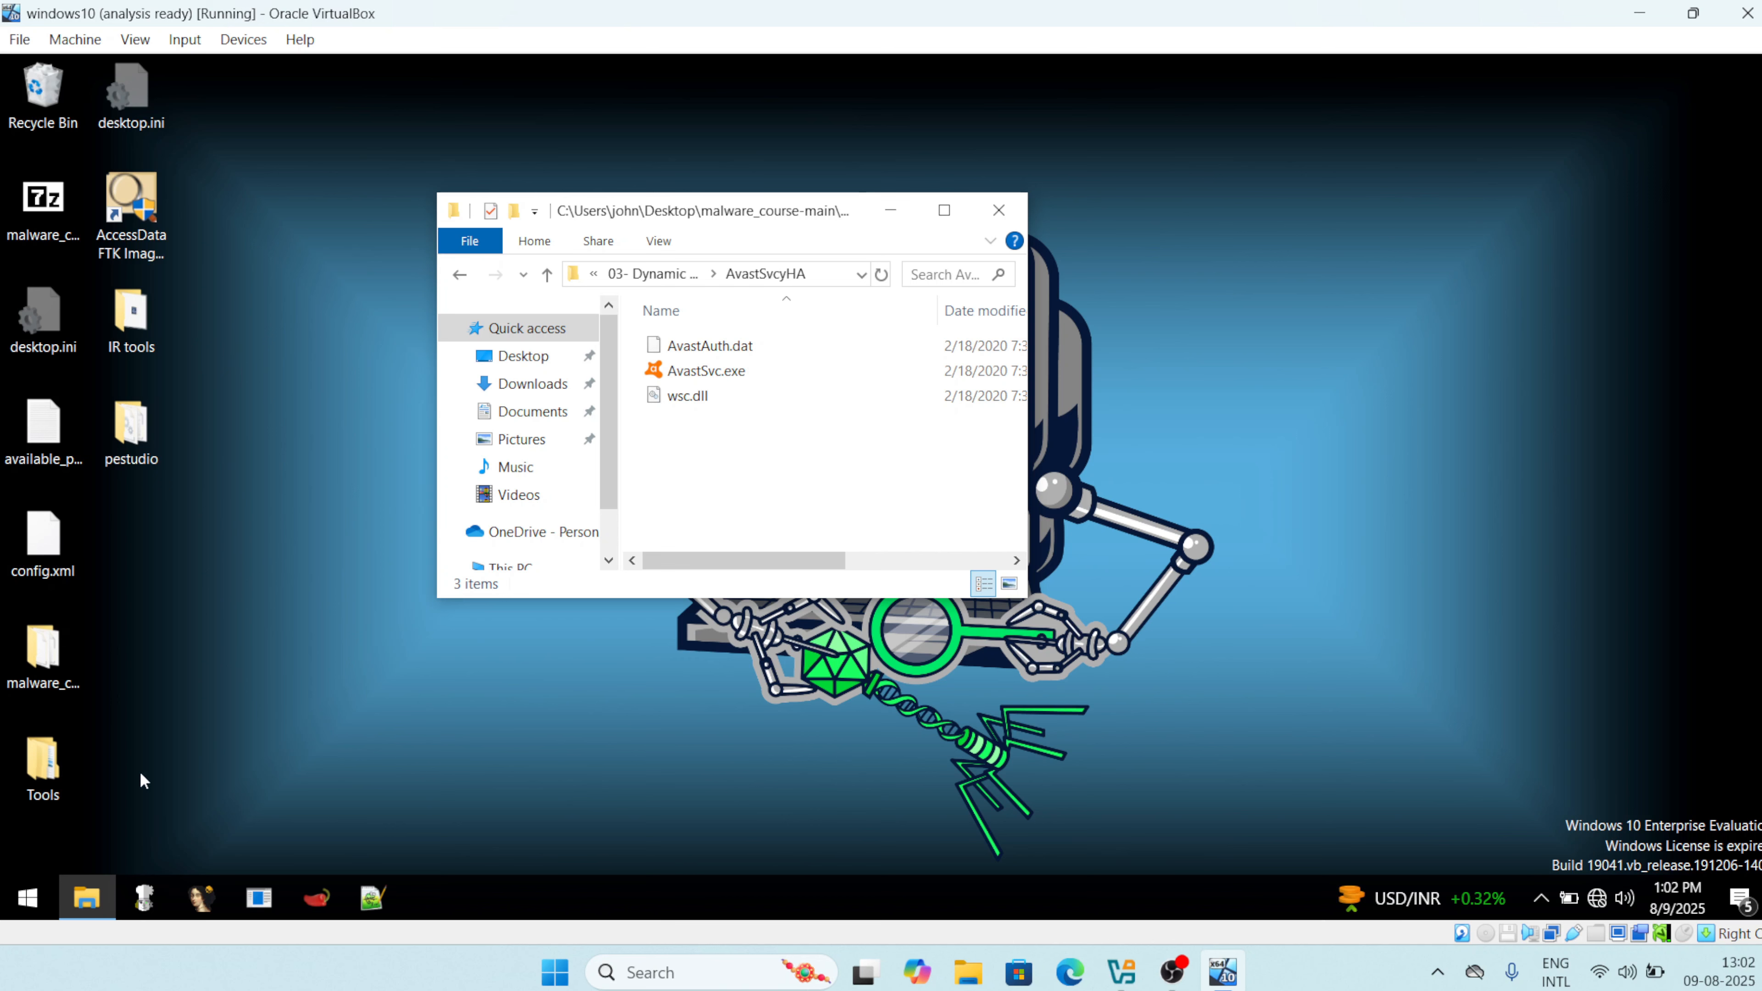
Launch Regshot-x64-Unicode from a Start search and approve its elevation prompt.
{"action": "left_click", "coordinate": [28, 899]}
{"action": "type", "text": "re"}
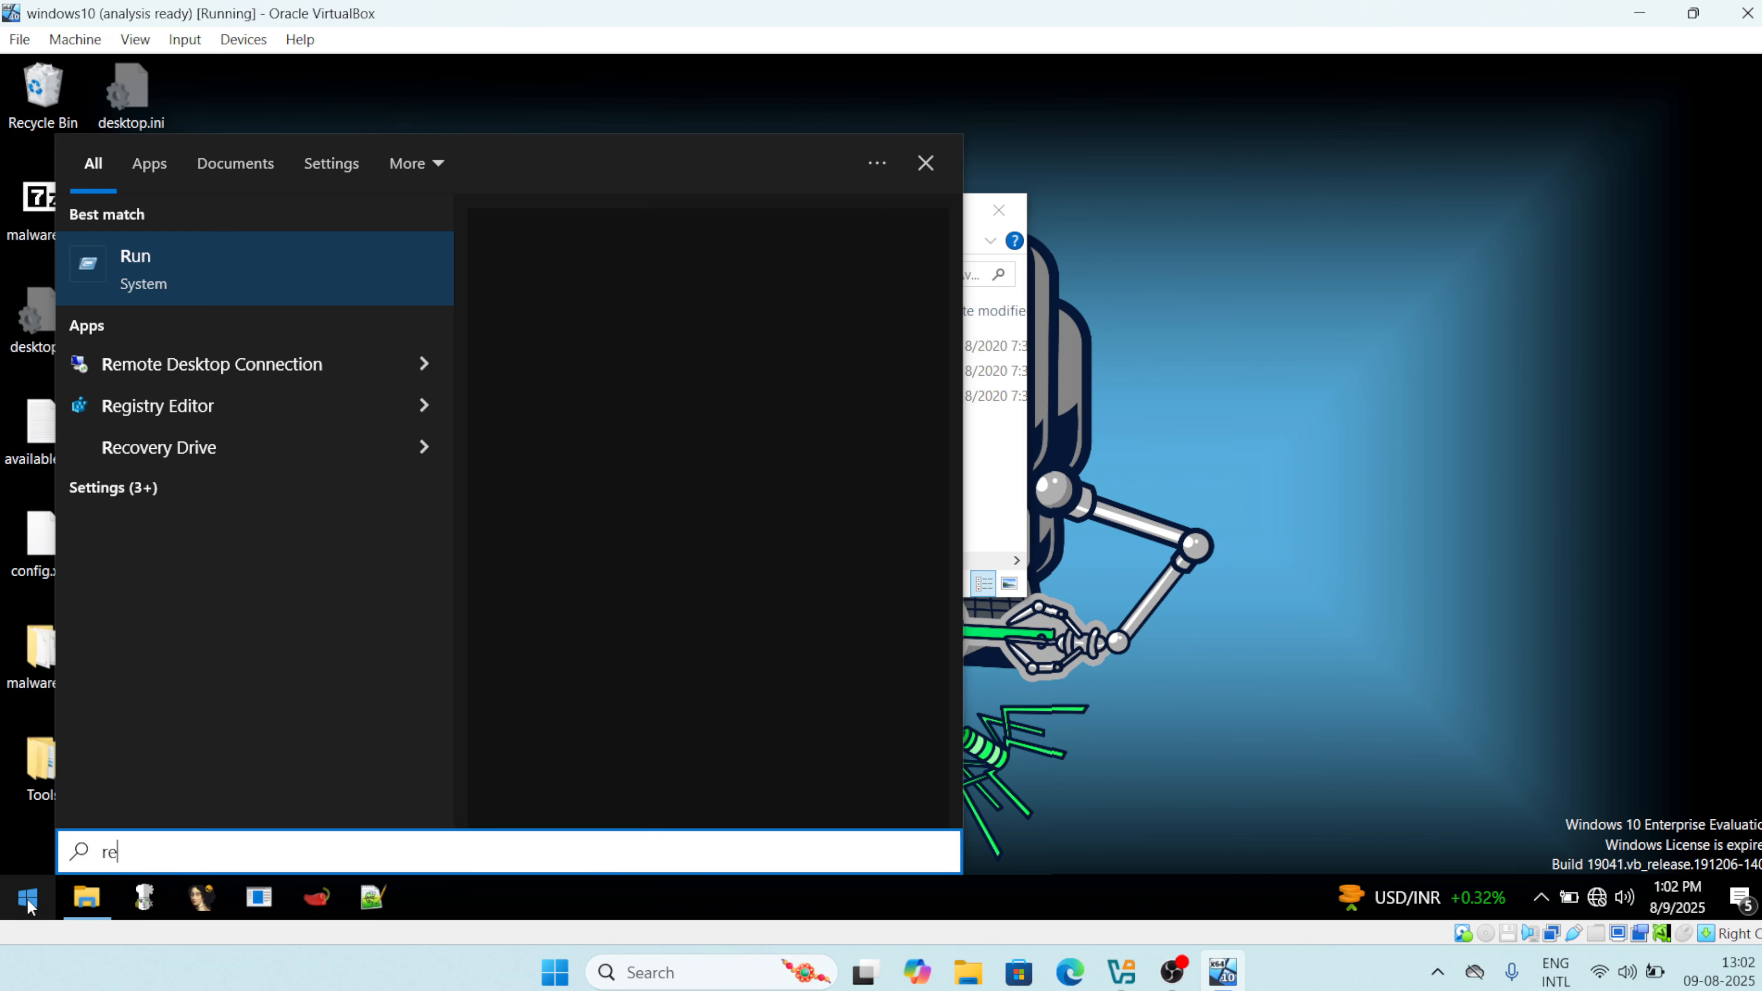
{"action": "type", "text": "gshot"}
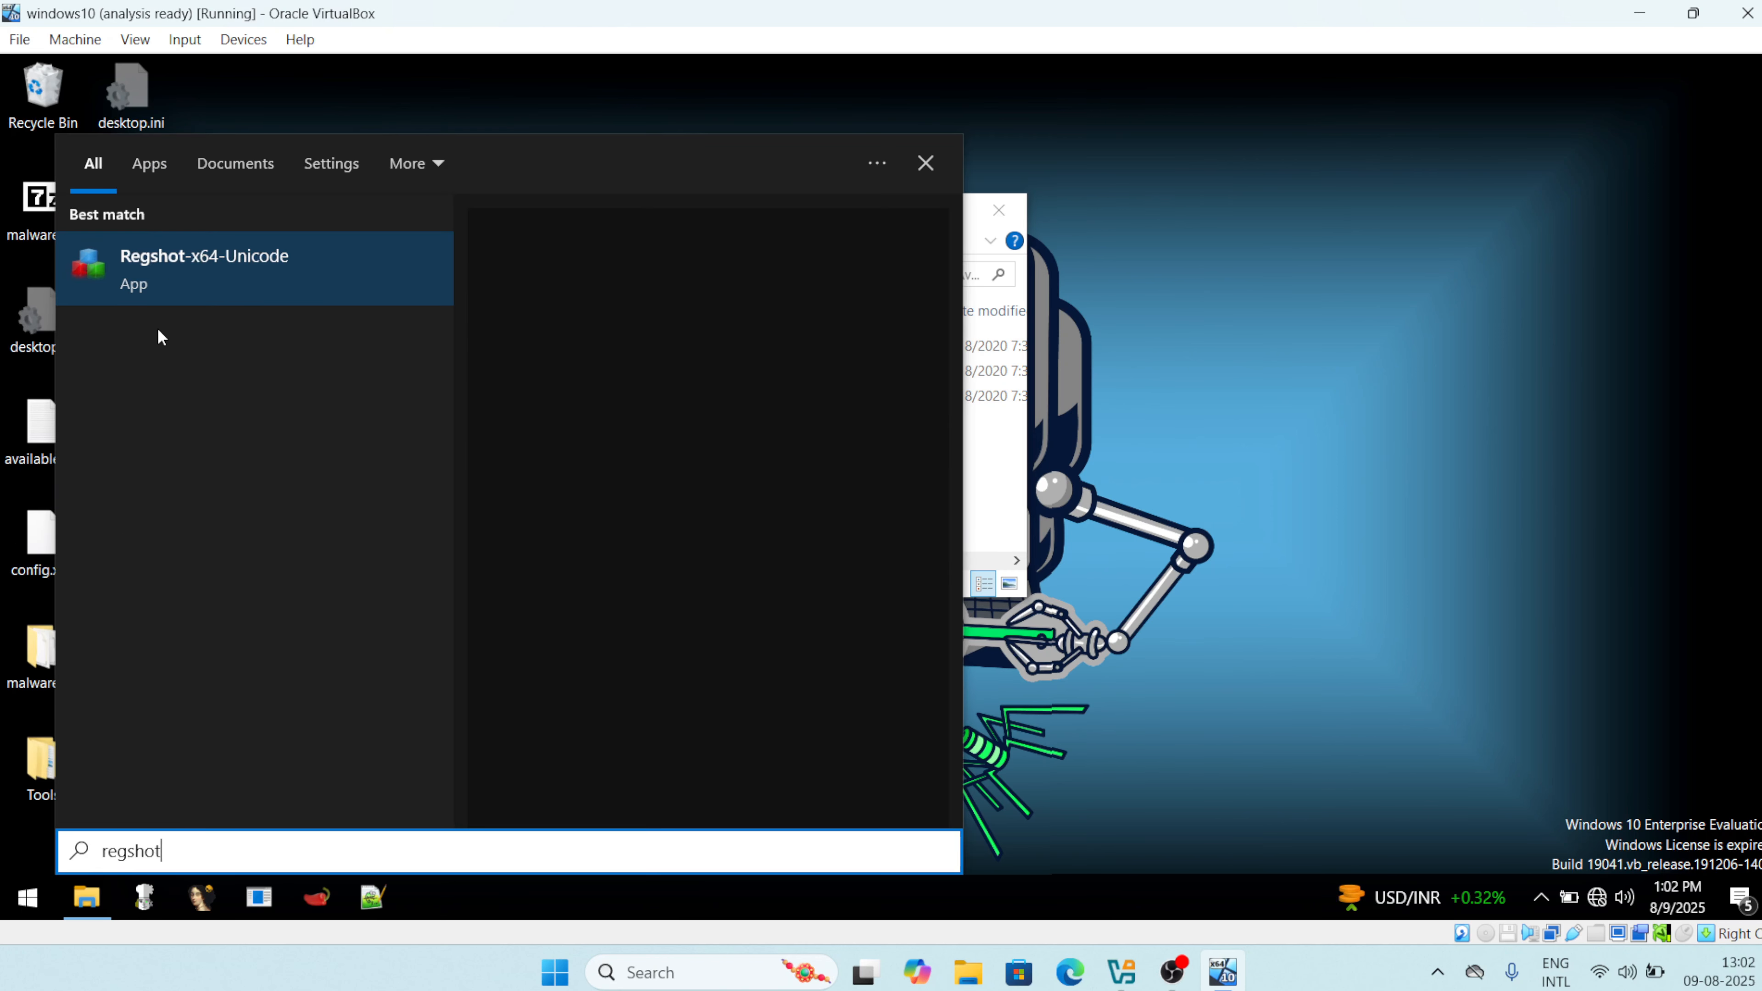
{"action": "left_click", "coordinate": [181, 276]}
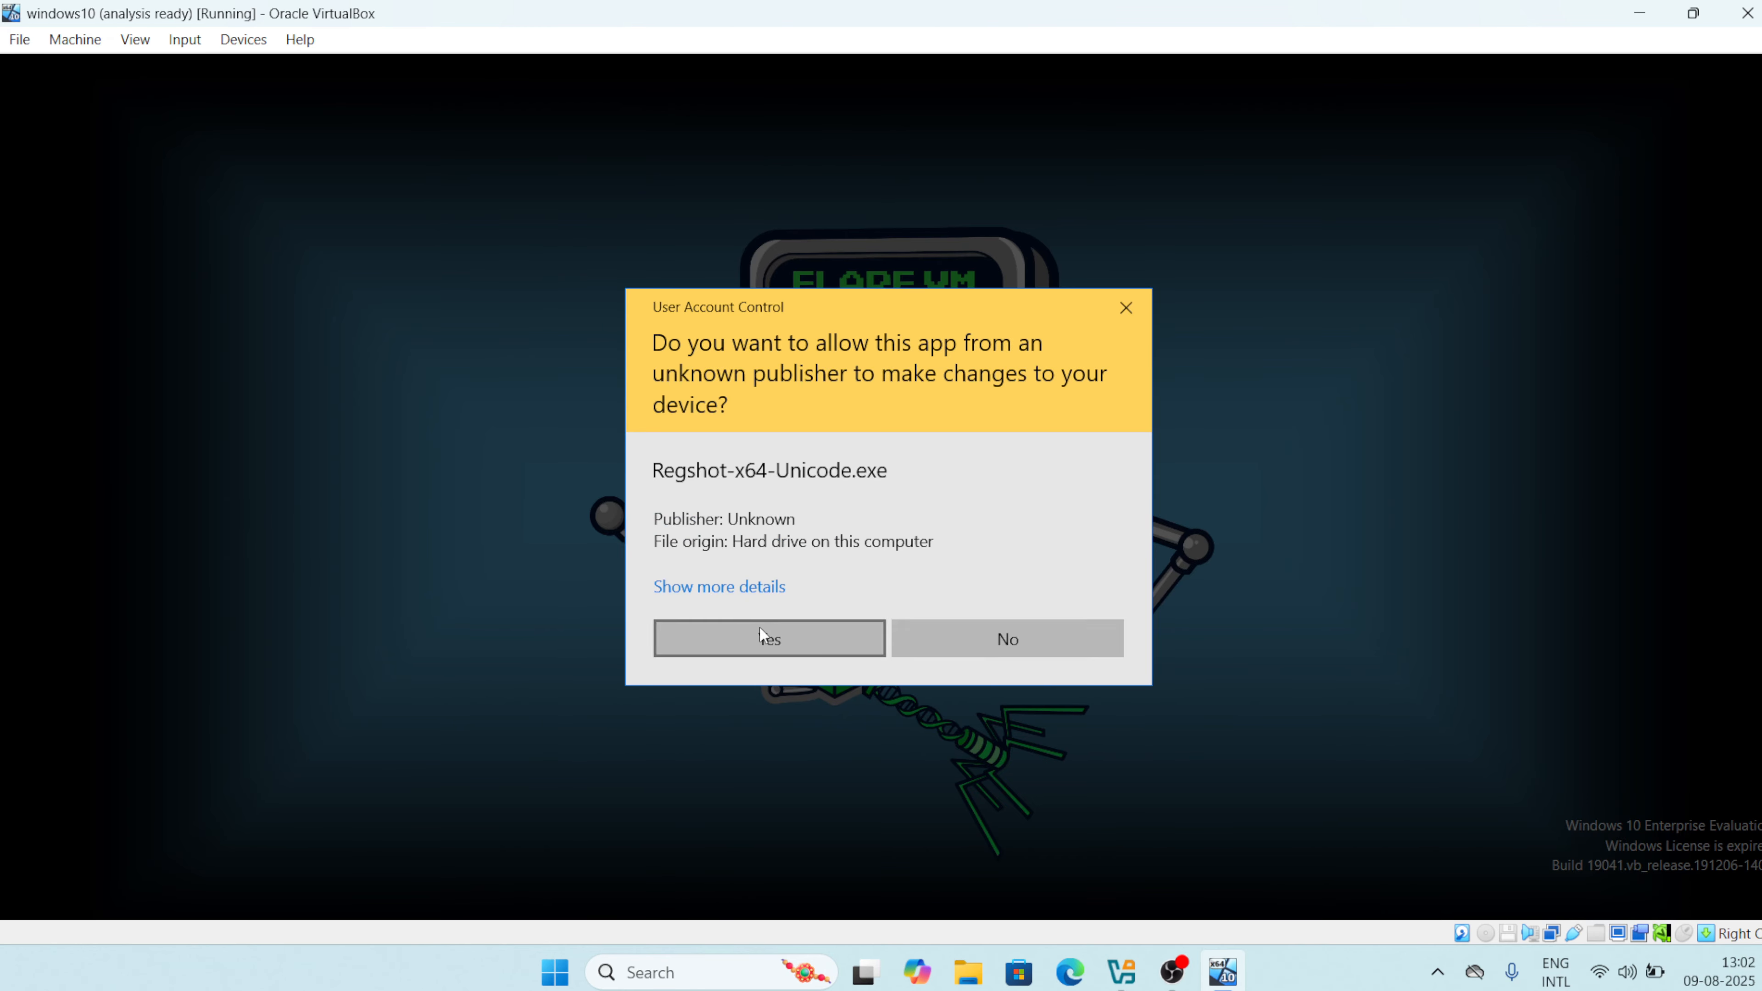
{"action": "left_click", "coordinate": [759, 629]}
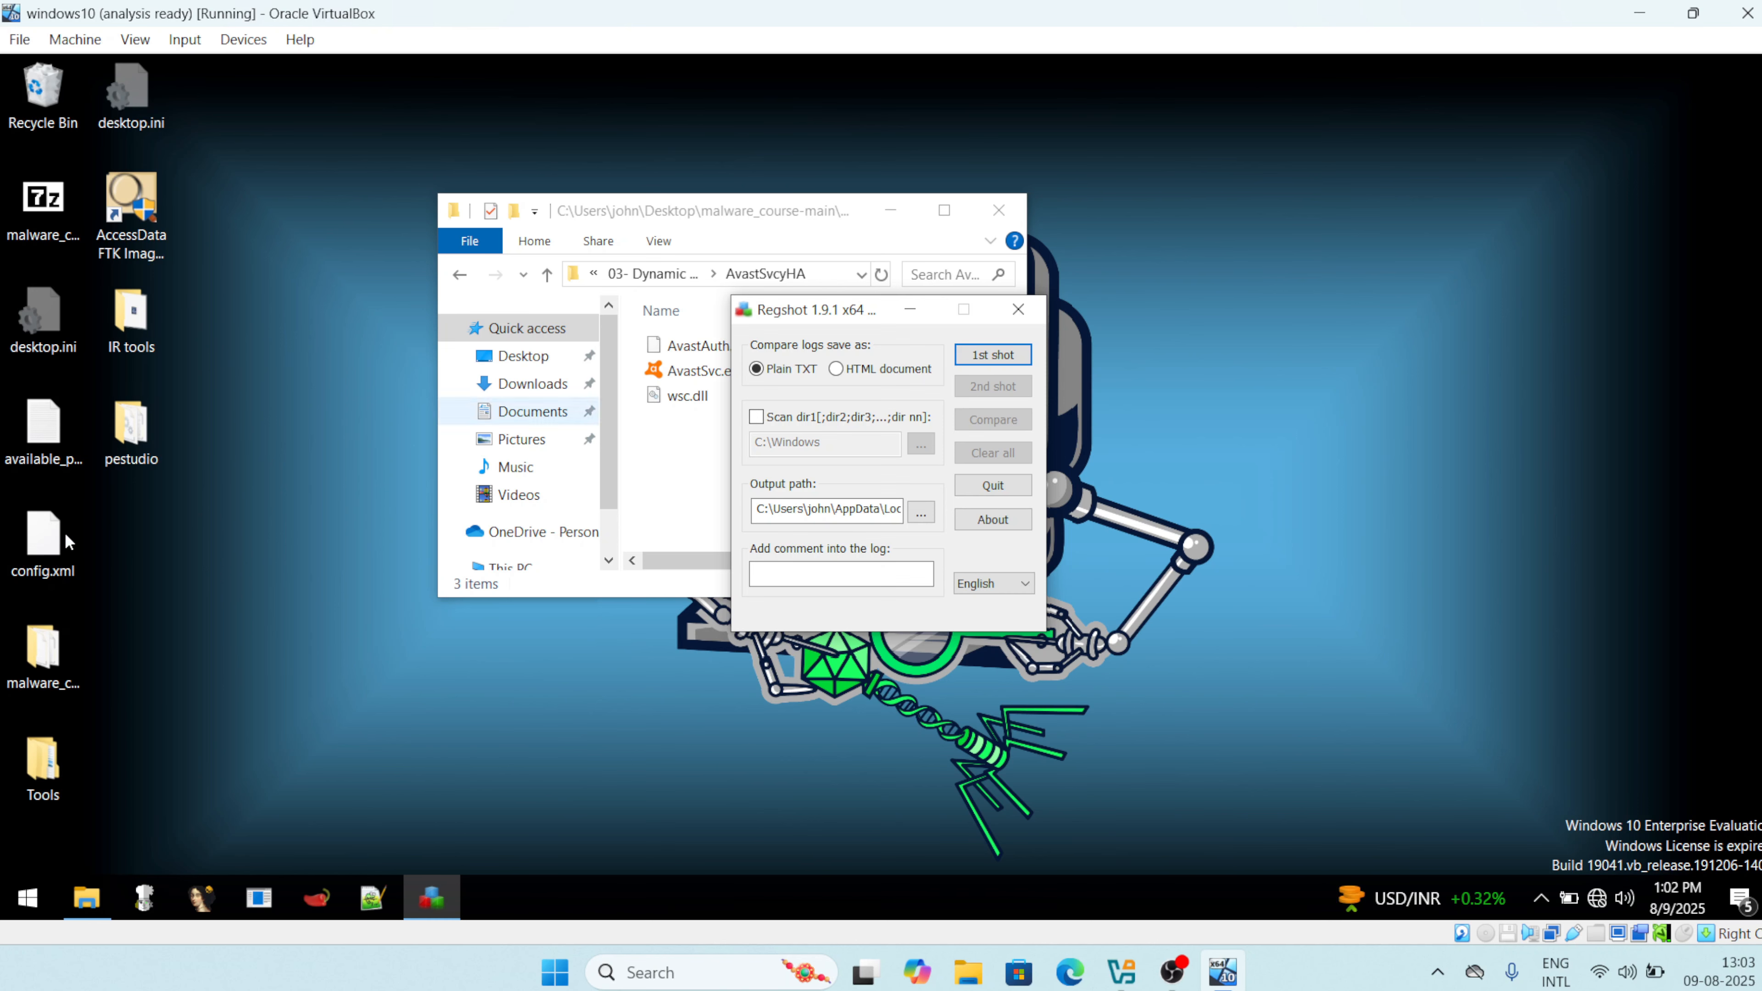
Launch Process Explorer (procexp) from a Start-menu search for 'proc'.
{"action": "left_click", "coordinate": [29, 898]}
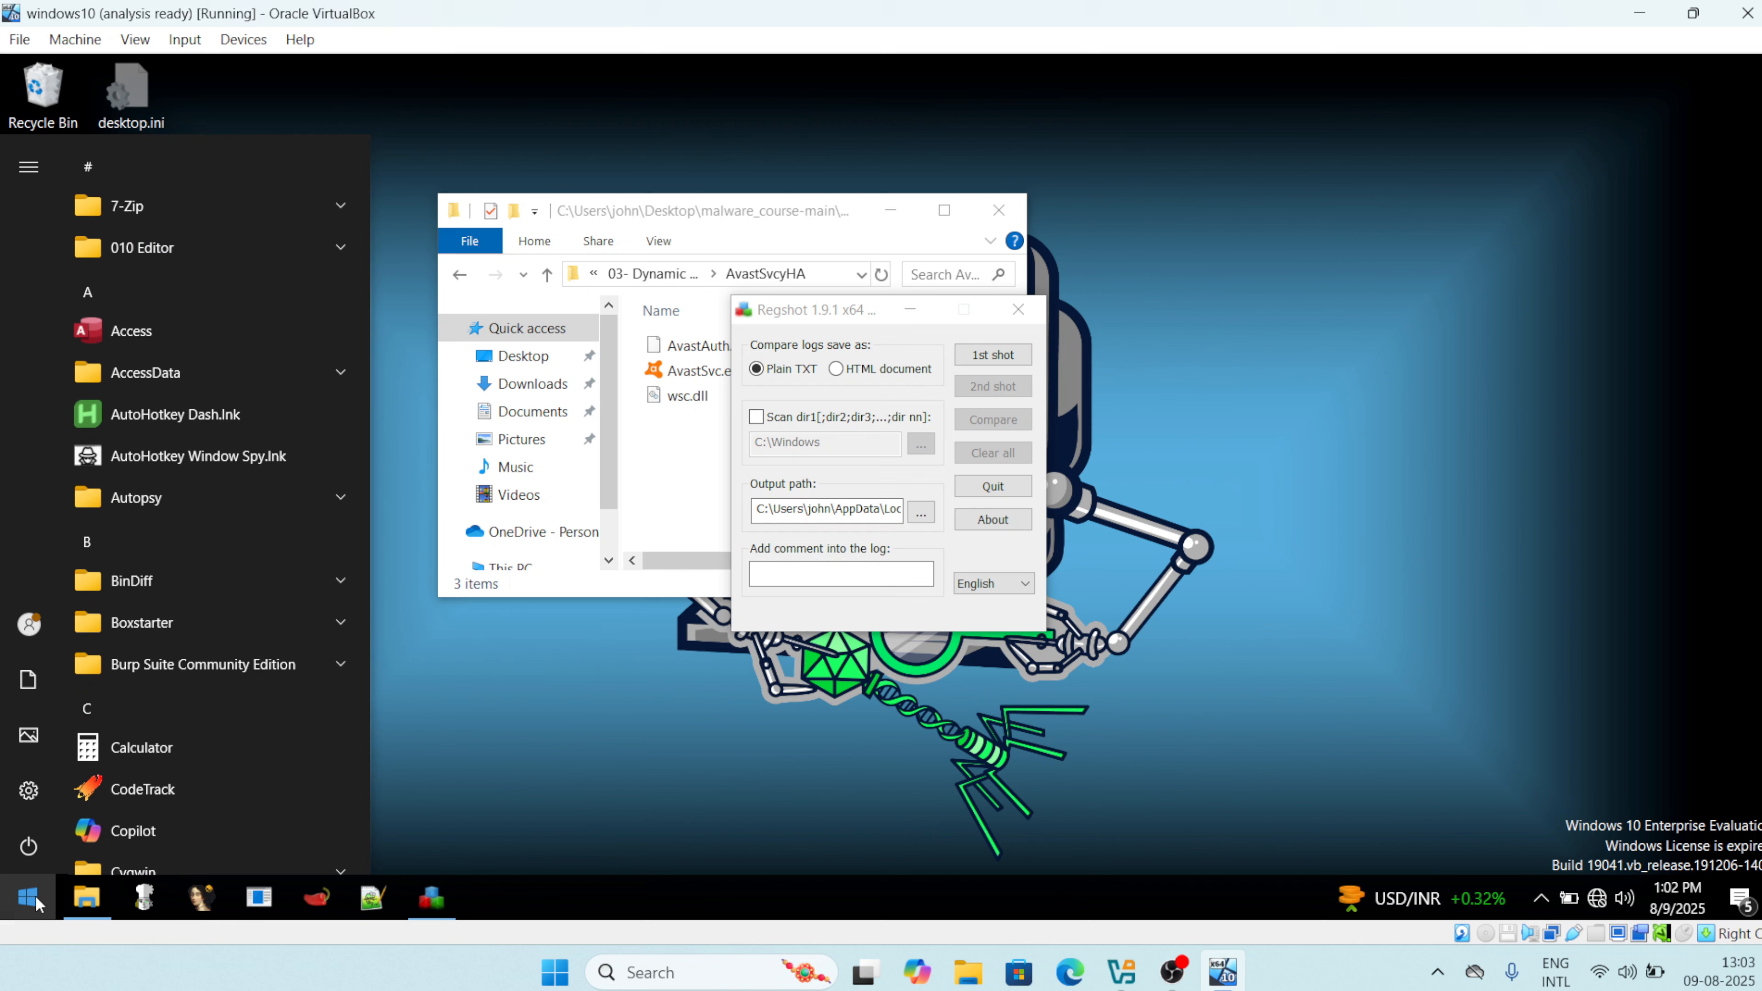
{"action": "type", "text": "proc"}
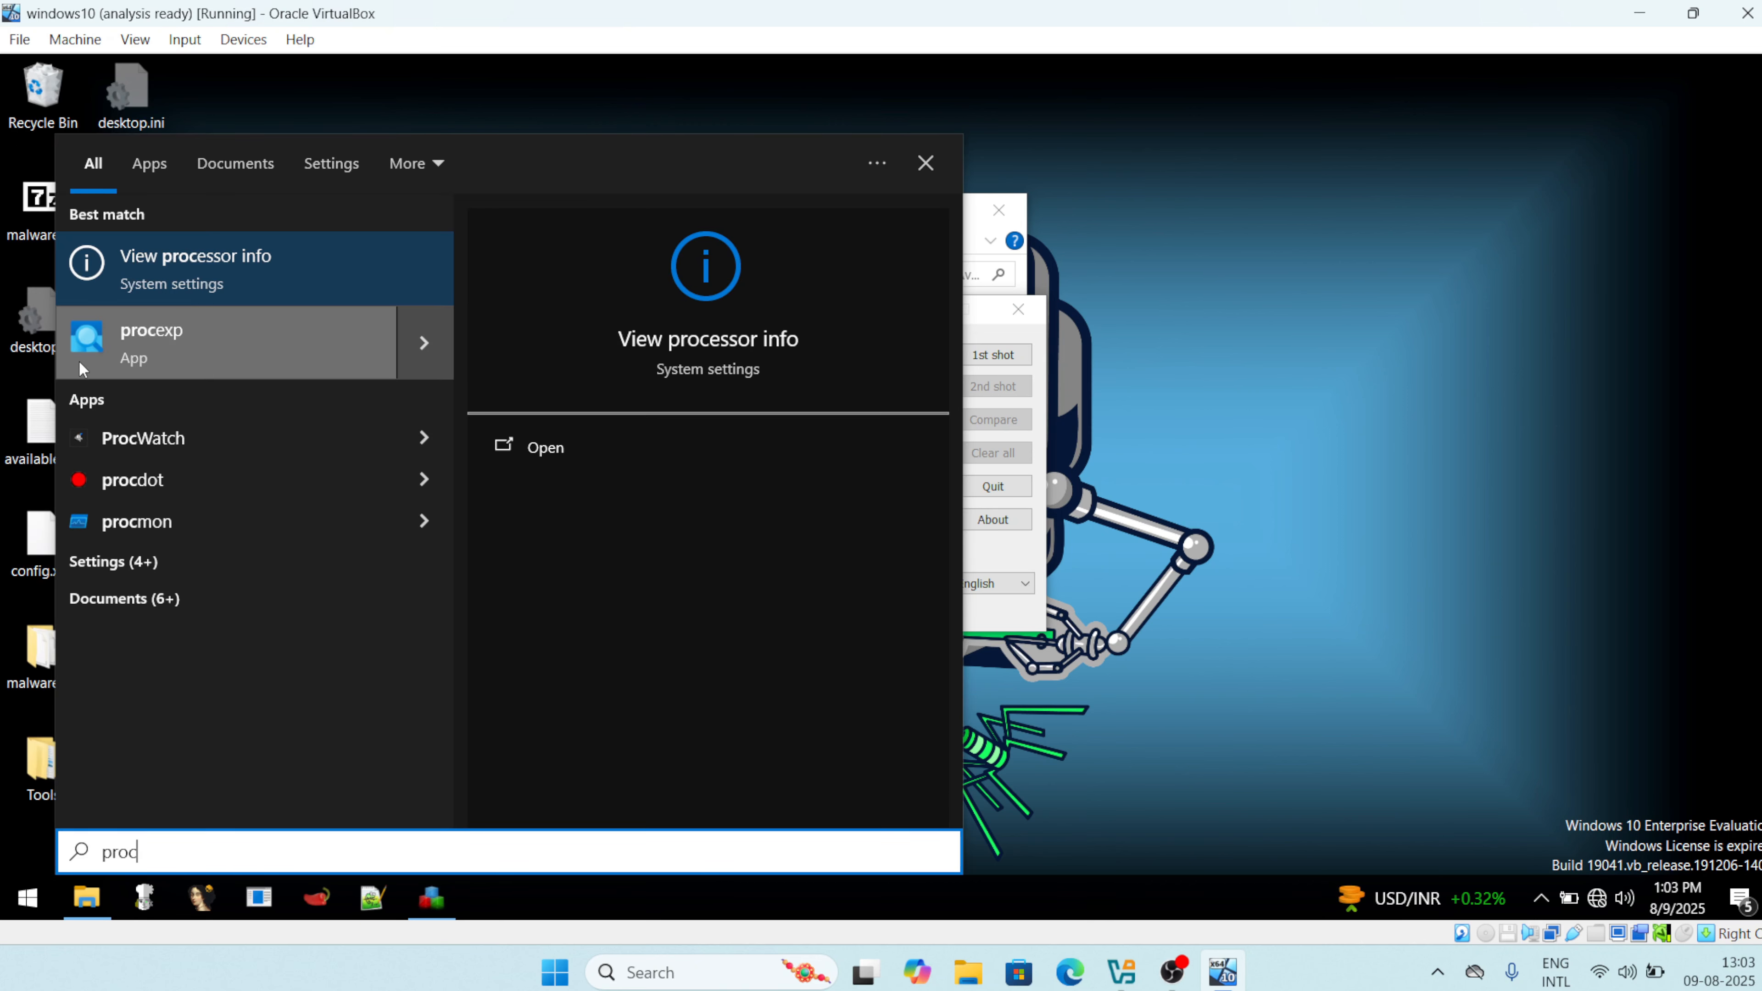
{"action": "left_click", "coordinate": [178, 342]}
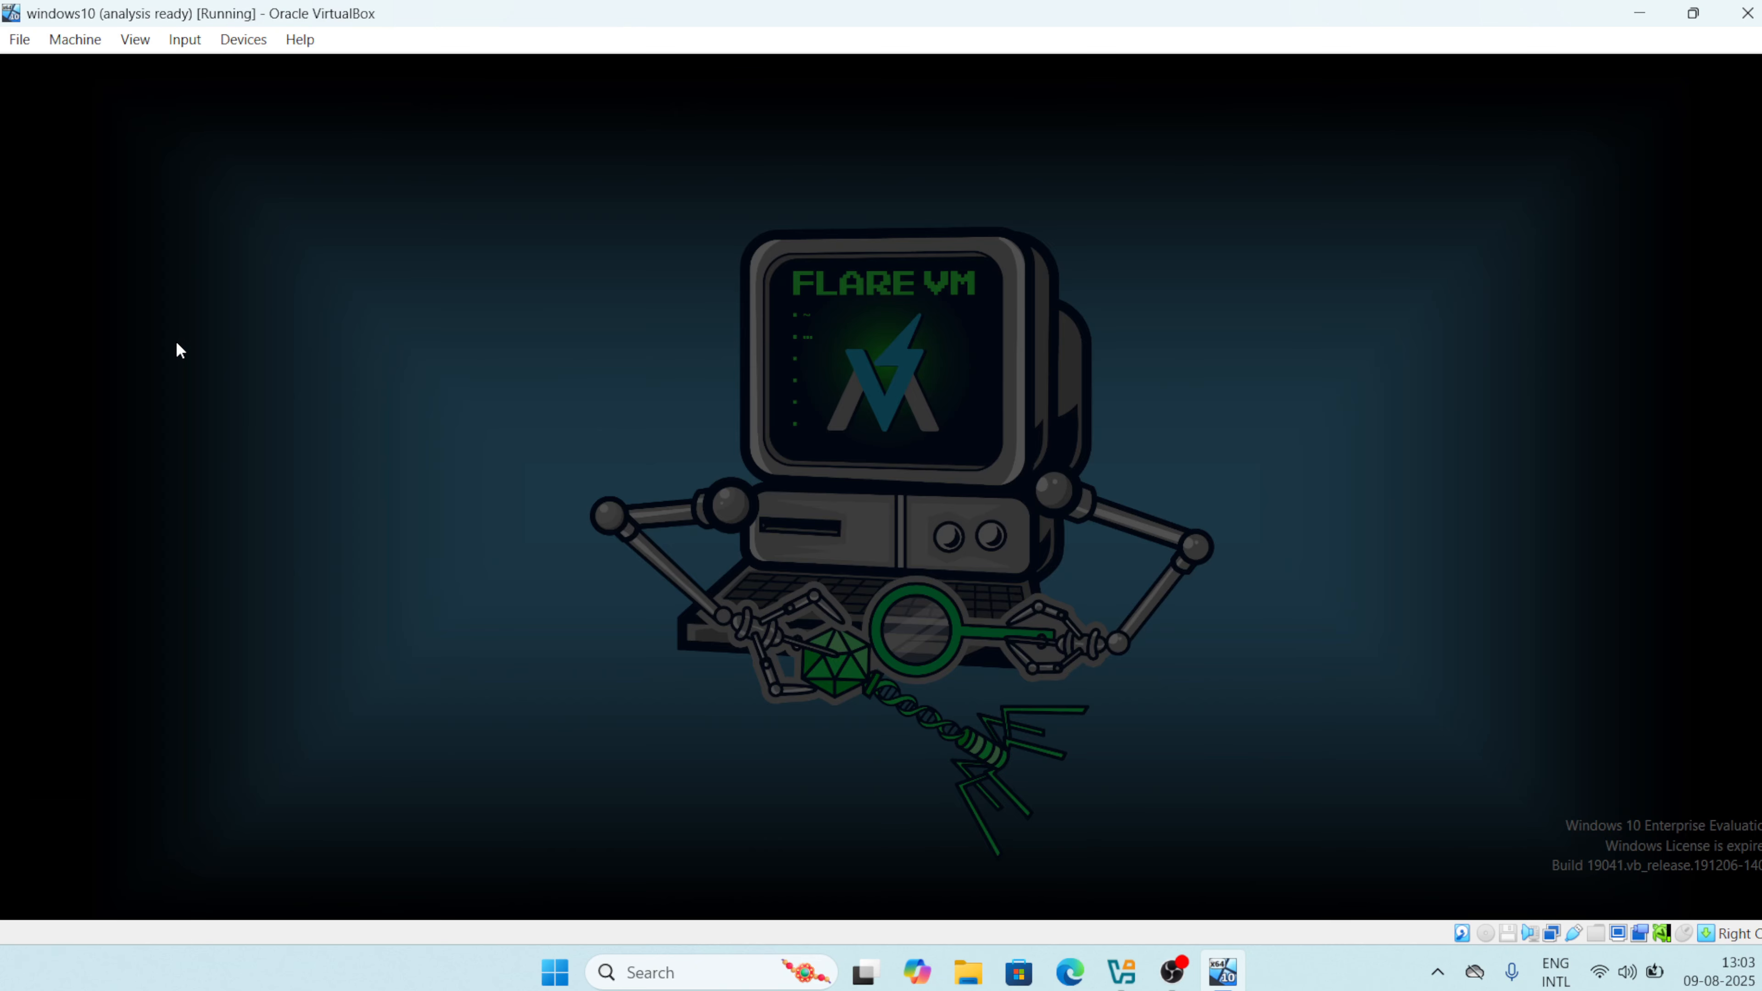
{"action": "left_click", "coordinate": [776, 627]}
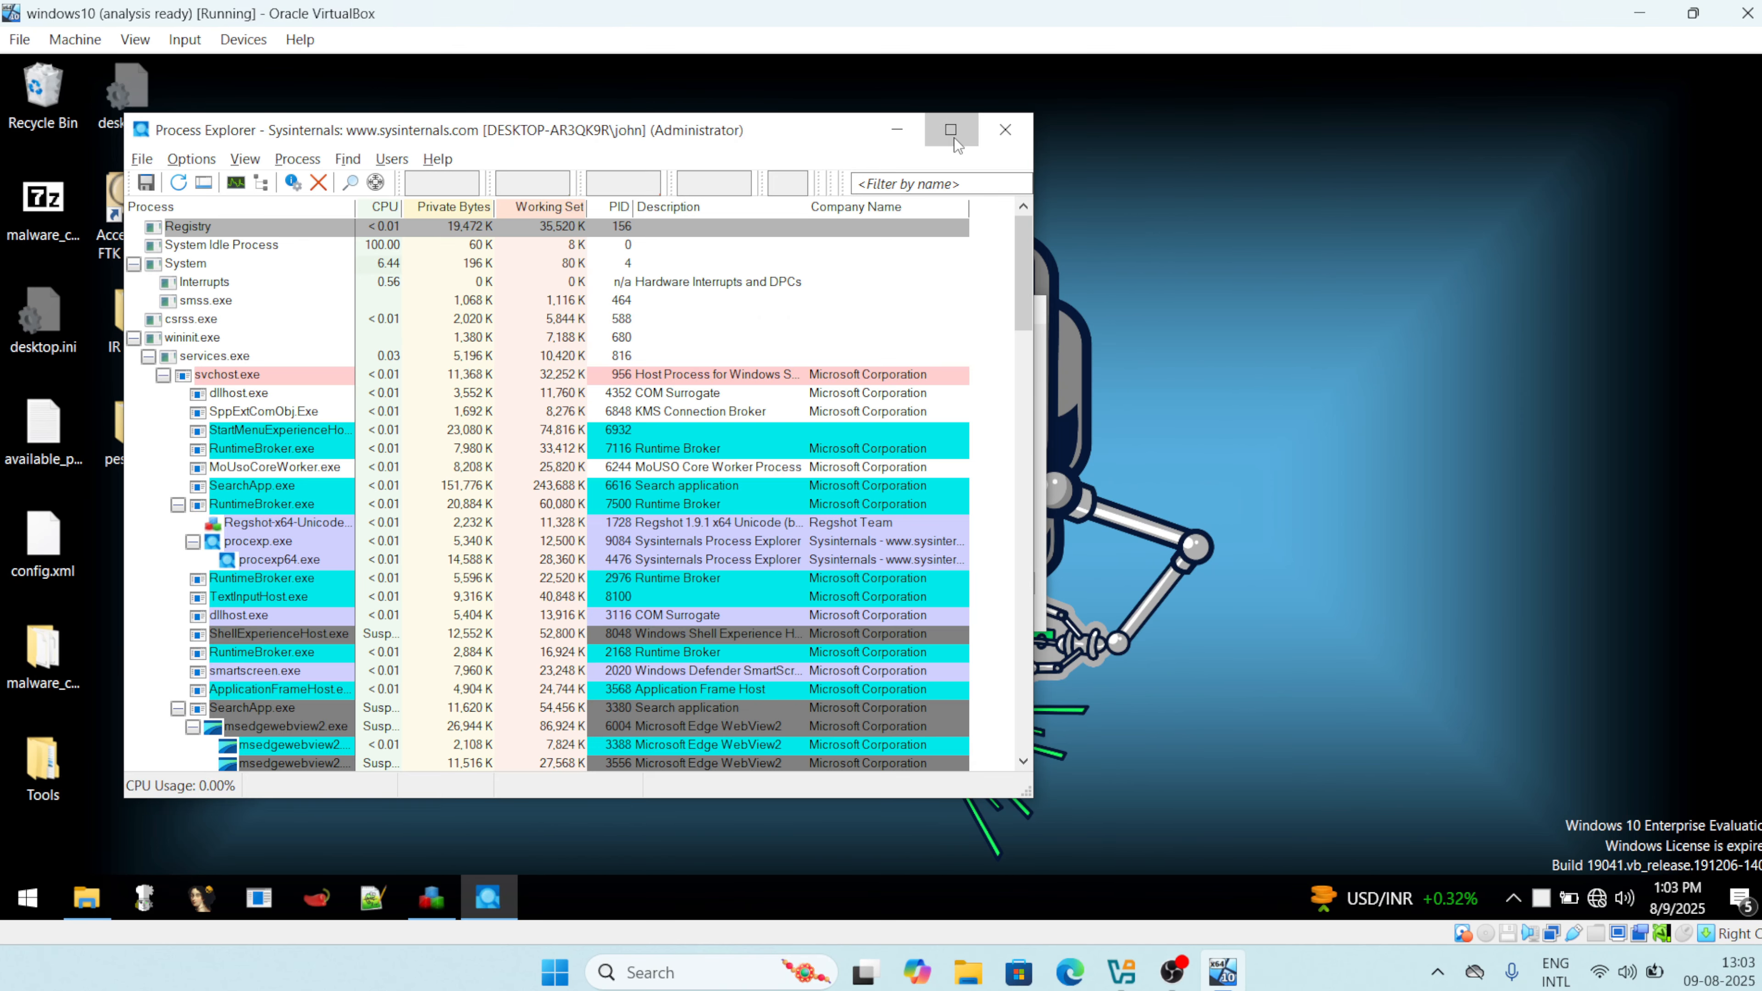
{"action": "left_click", "coordinate": [954, 137]}
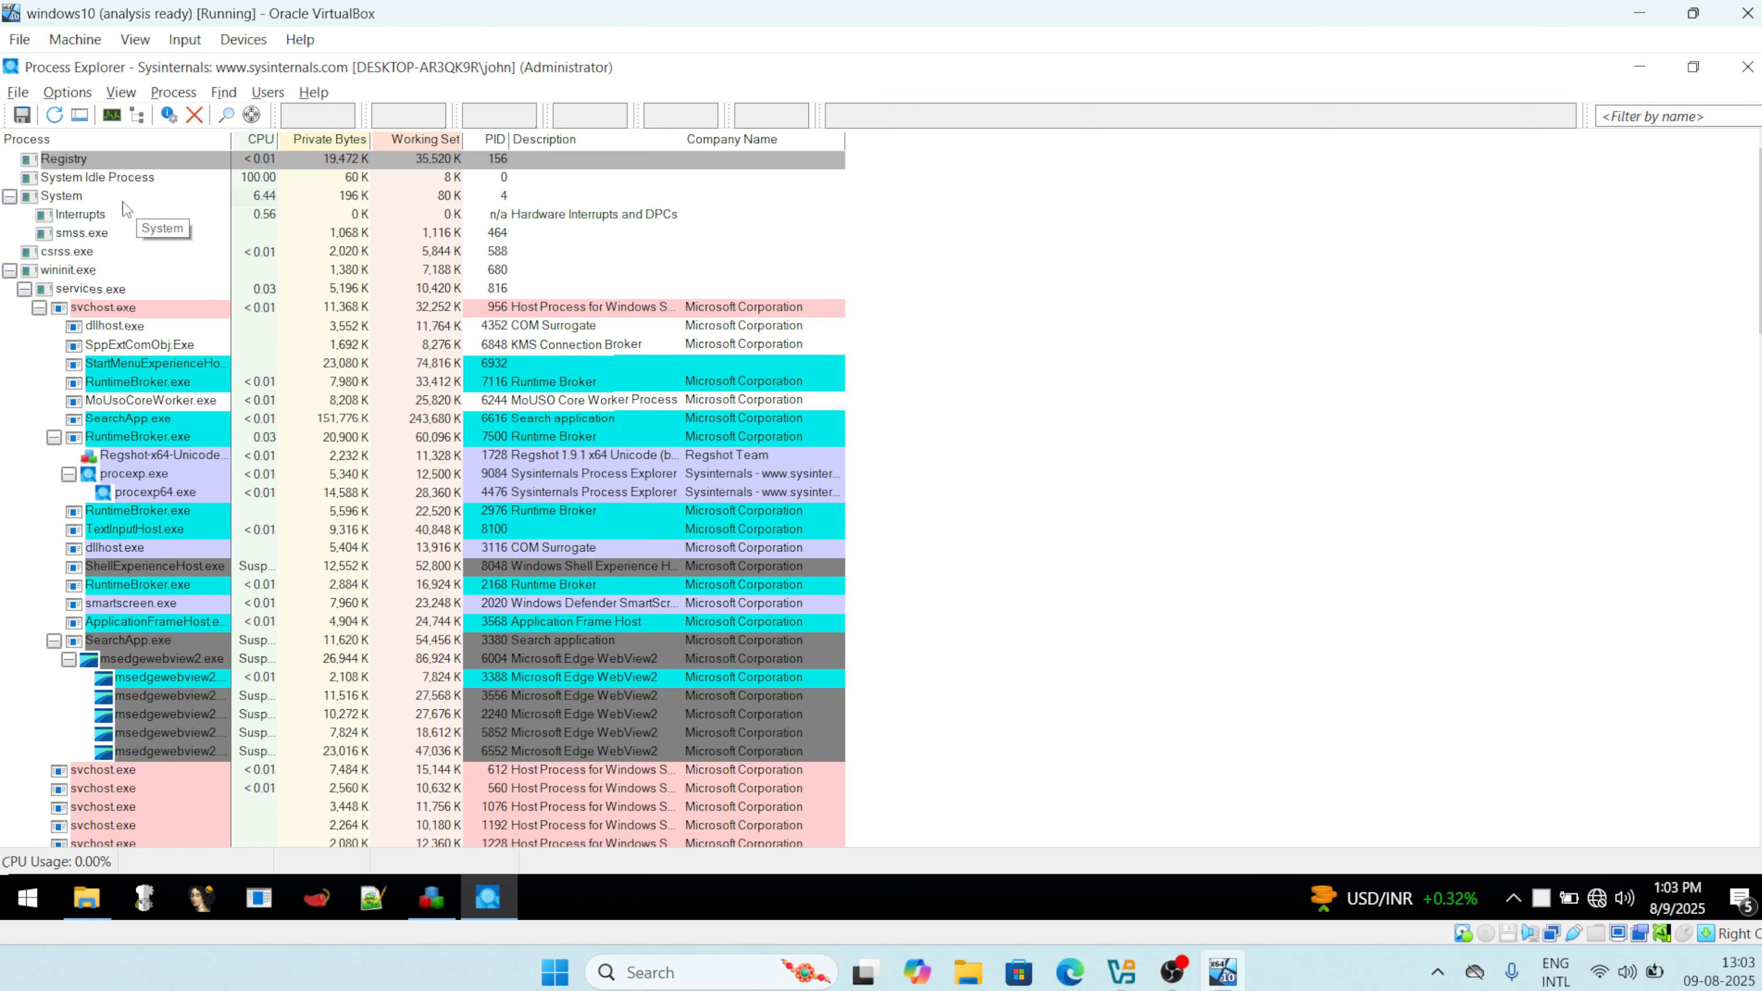
{"action": "scroll", "coordinate": [158, 458], "scroll_direction": "down", "scroll_amount": 5}
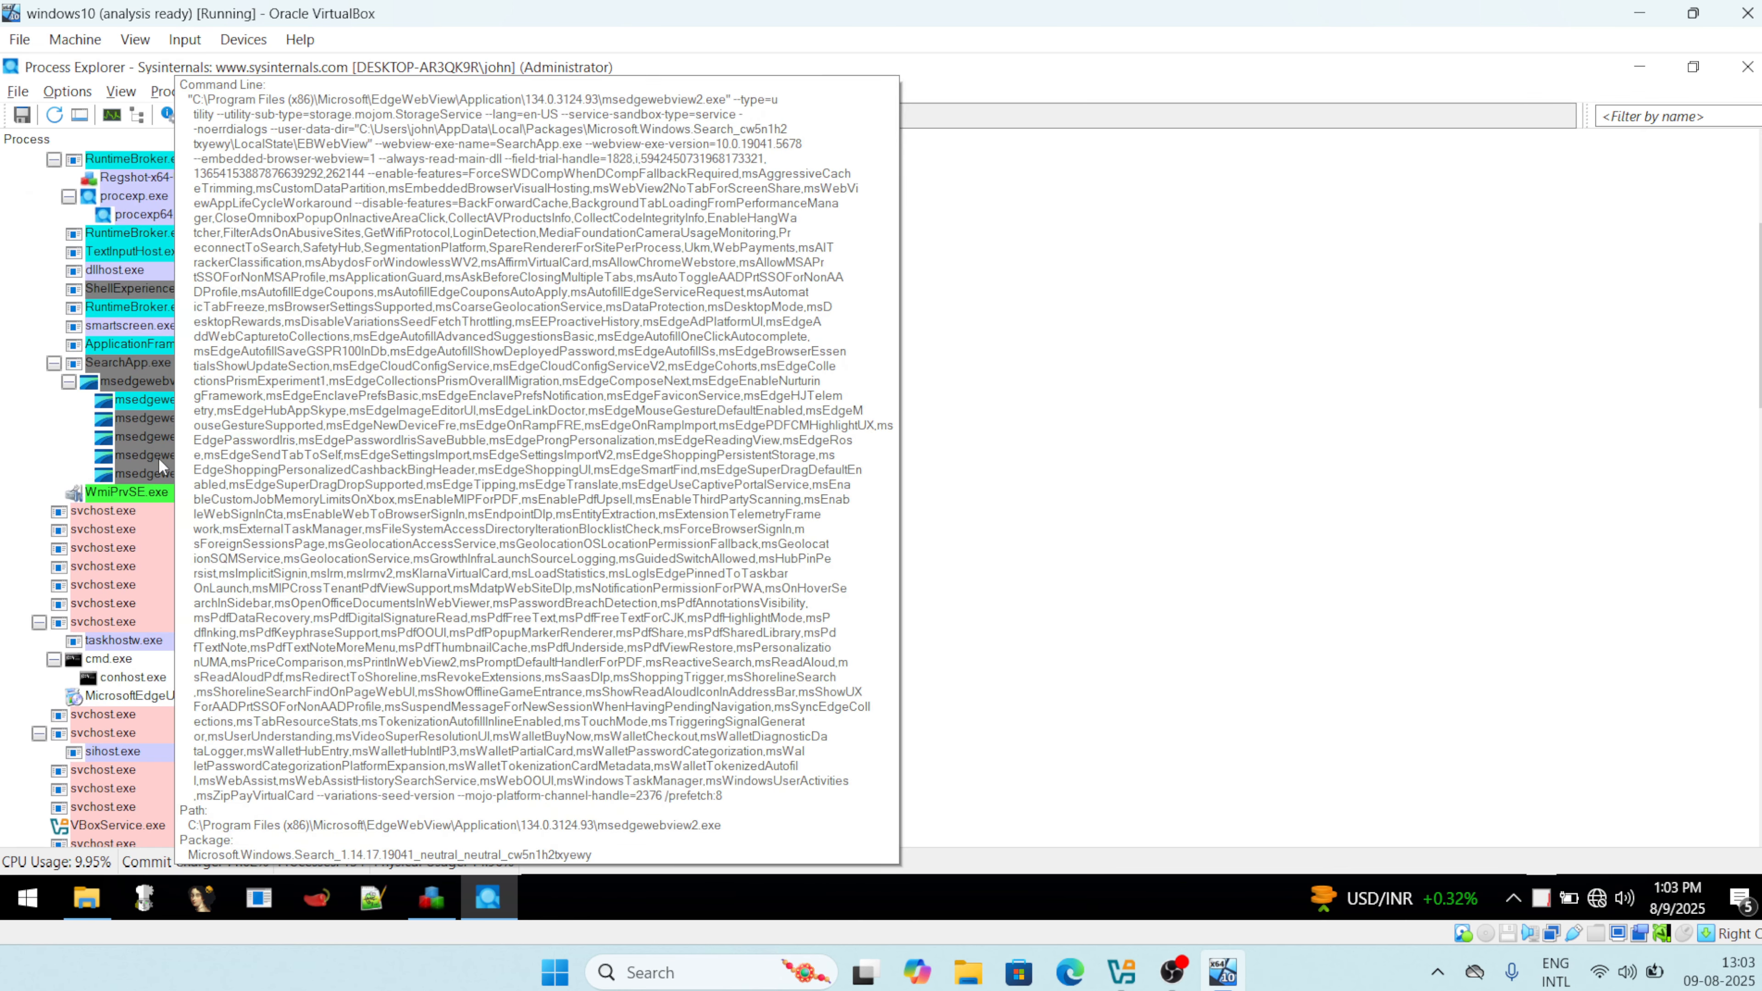
{"action": "scroll", "coordinate": [158, 457], "scroll_direction": "down", "scroll_amount": 10}
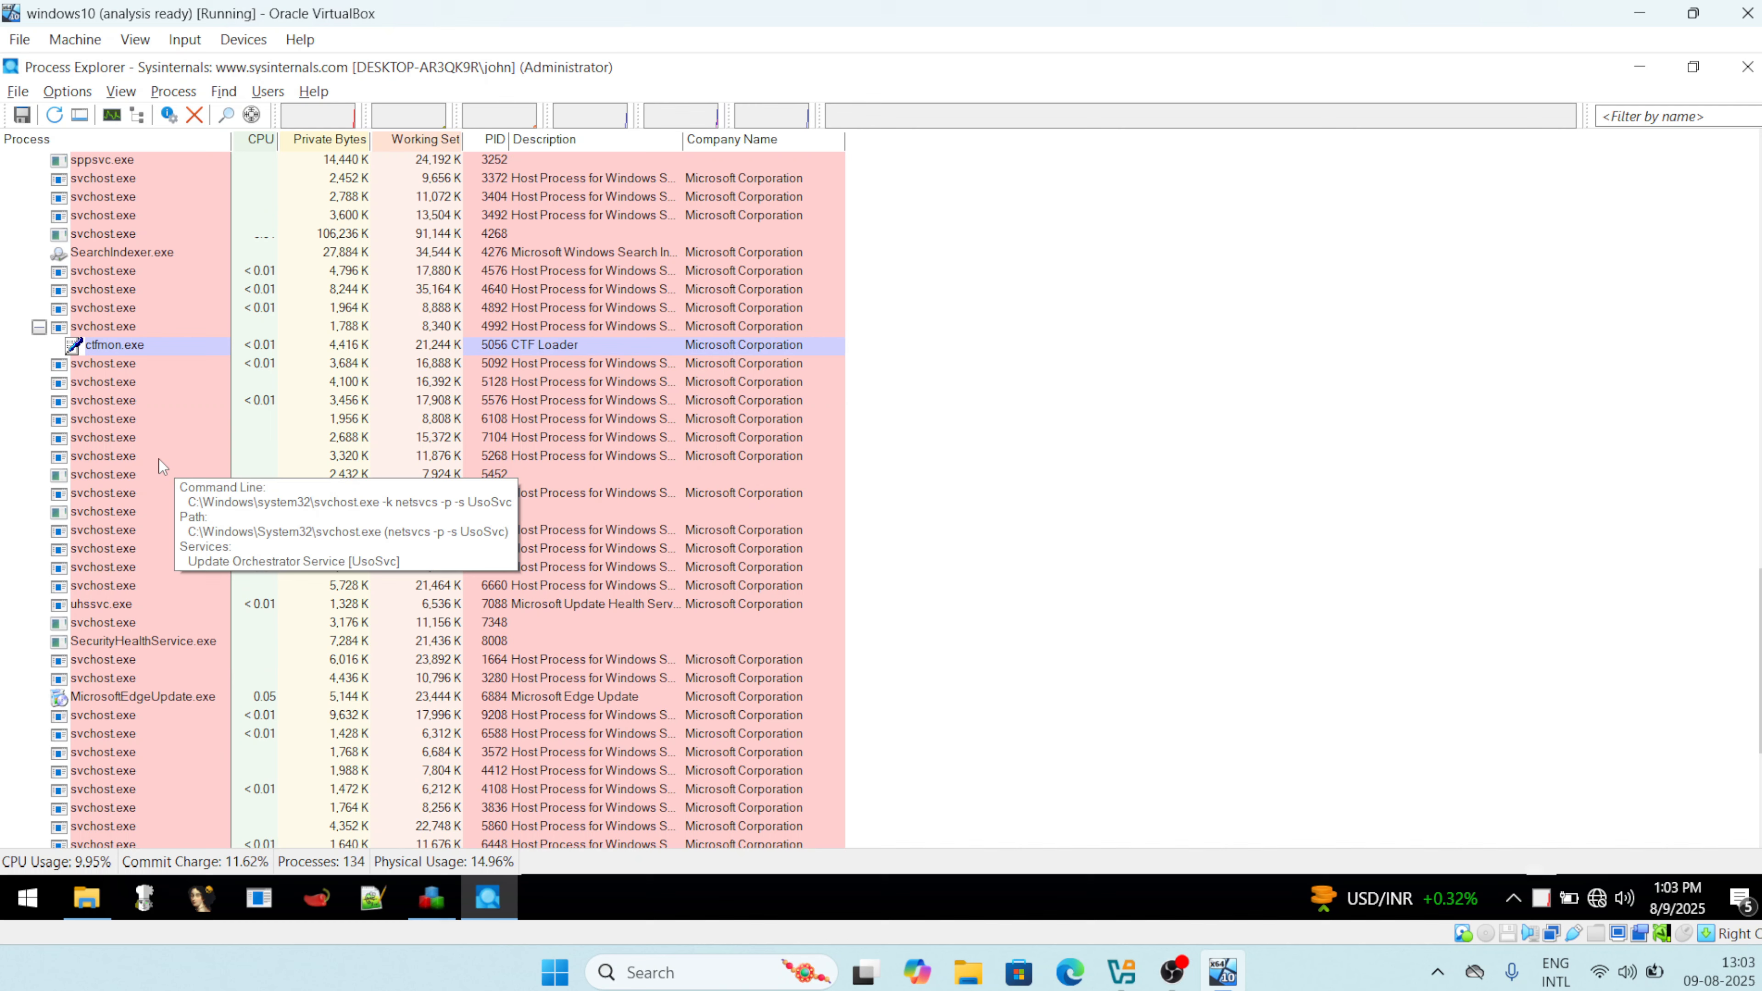
{"action": "scroll", "coordinate": [158, 459], "scroll_direction": "up", "scroll_amount": 15}
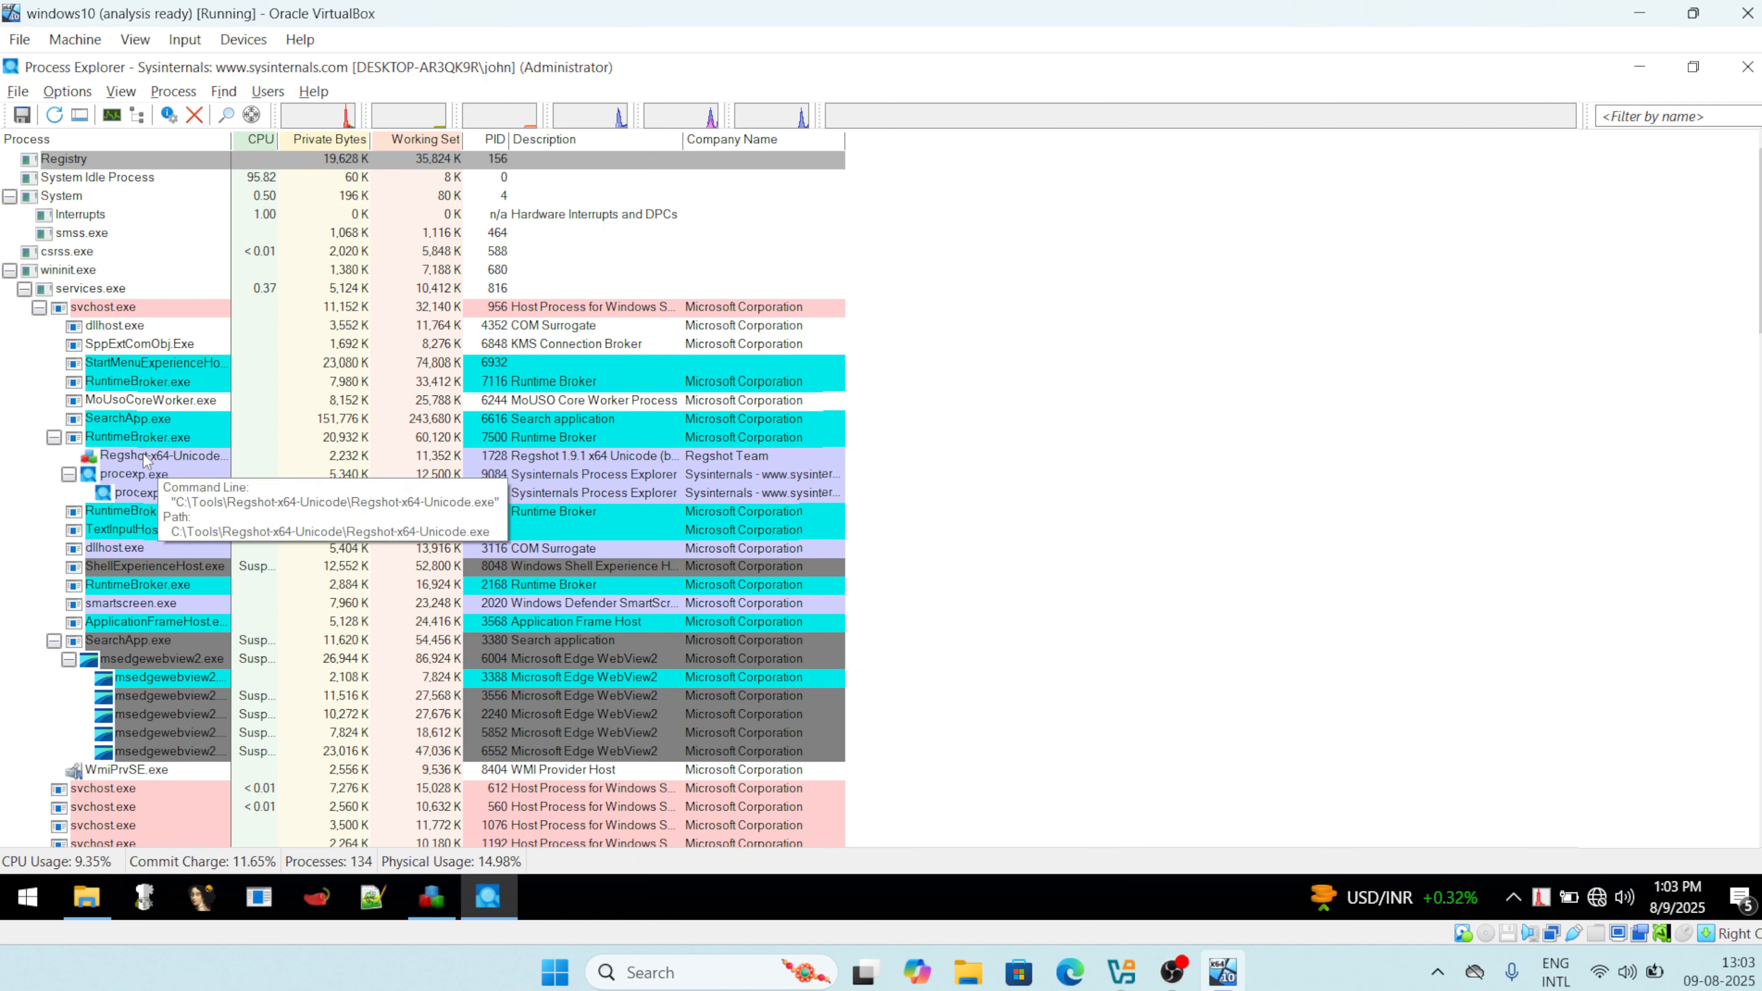
{"action": "scroll", "coordinate": [142, 625], "scroll_direction": "down", "scroll_amount": 3}
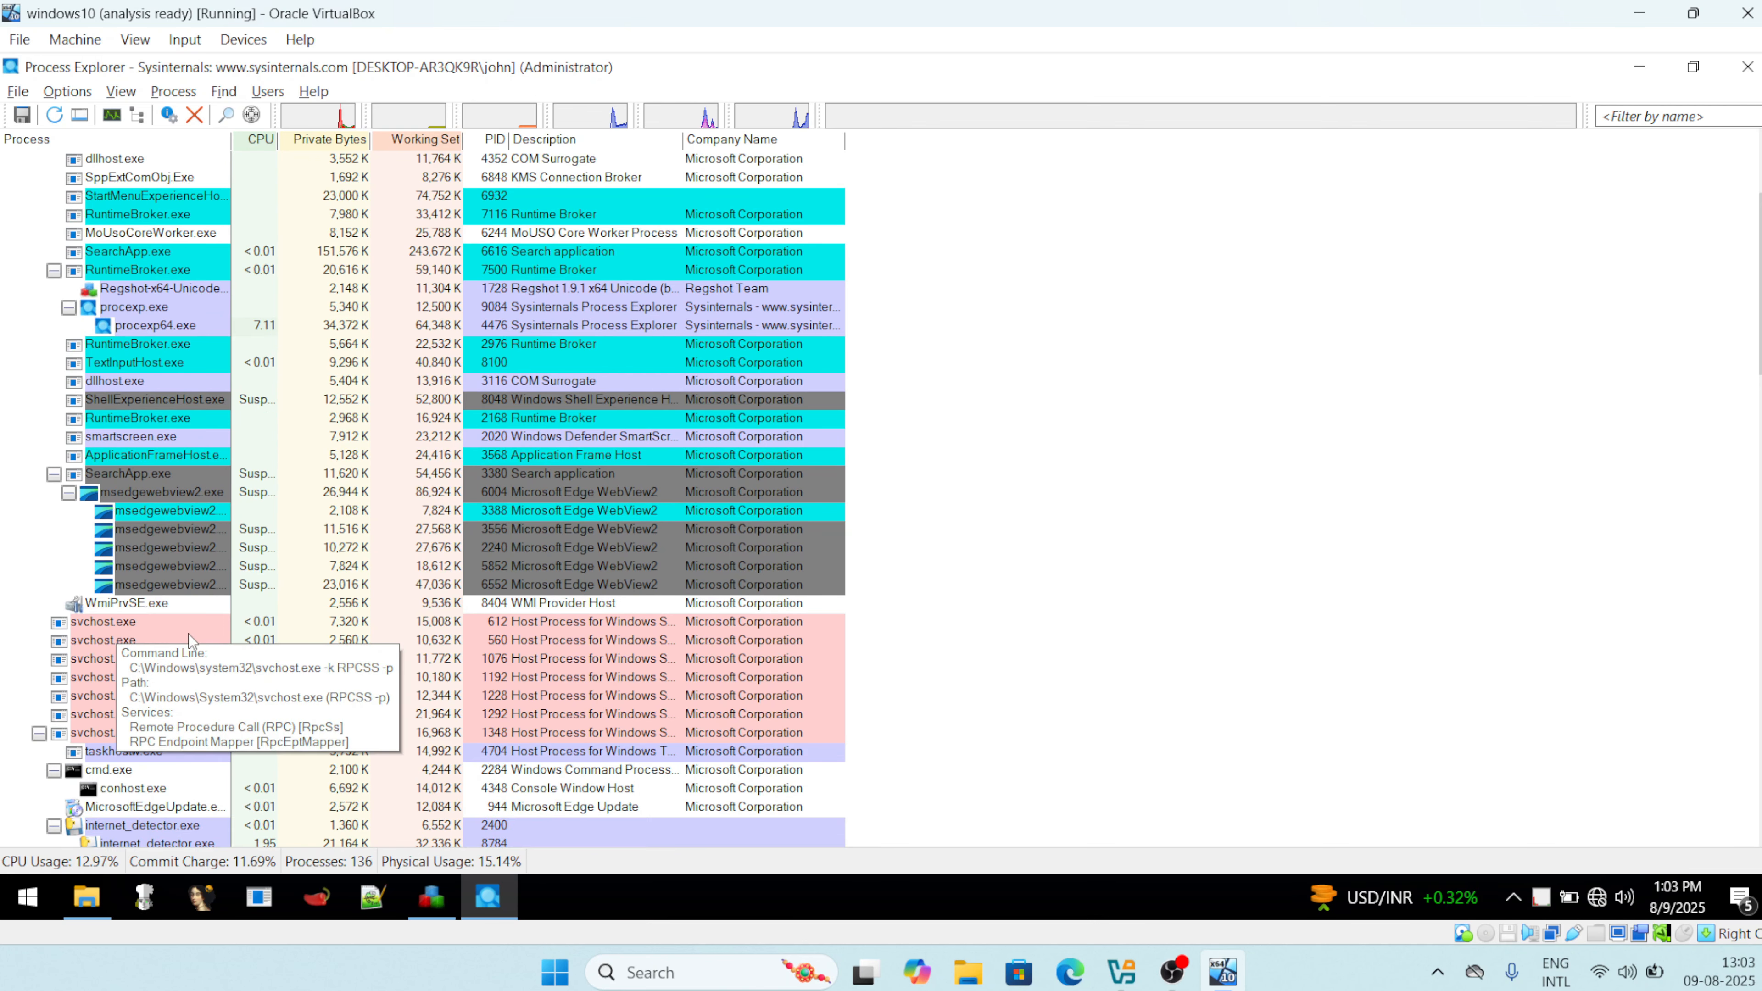
{"action": "scroll", "coordinate": [191, 634], "scroll_direction": "up", "scroll_amount": 2}
{"action": "scroll", "coordinate": [190, 633], "scroll_direction": "down", "scroll_amount": 3}
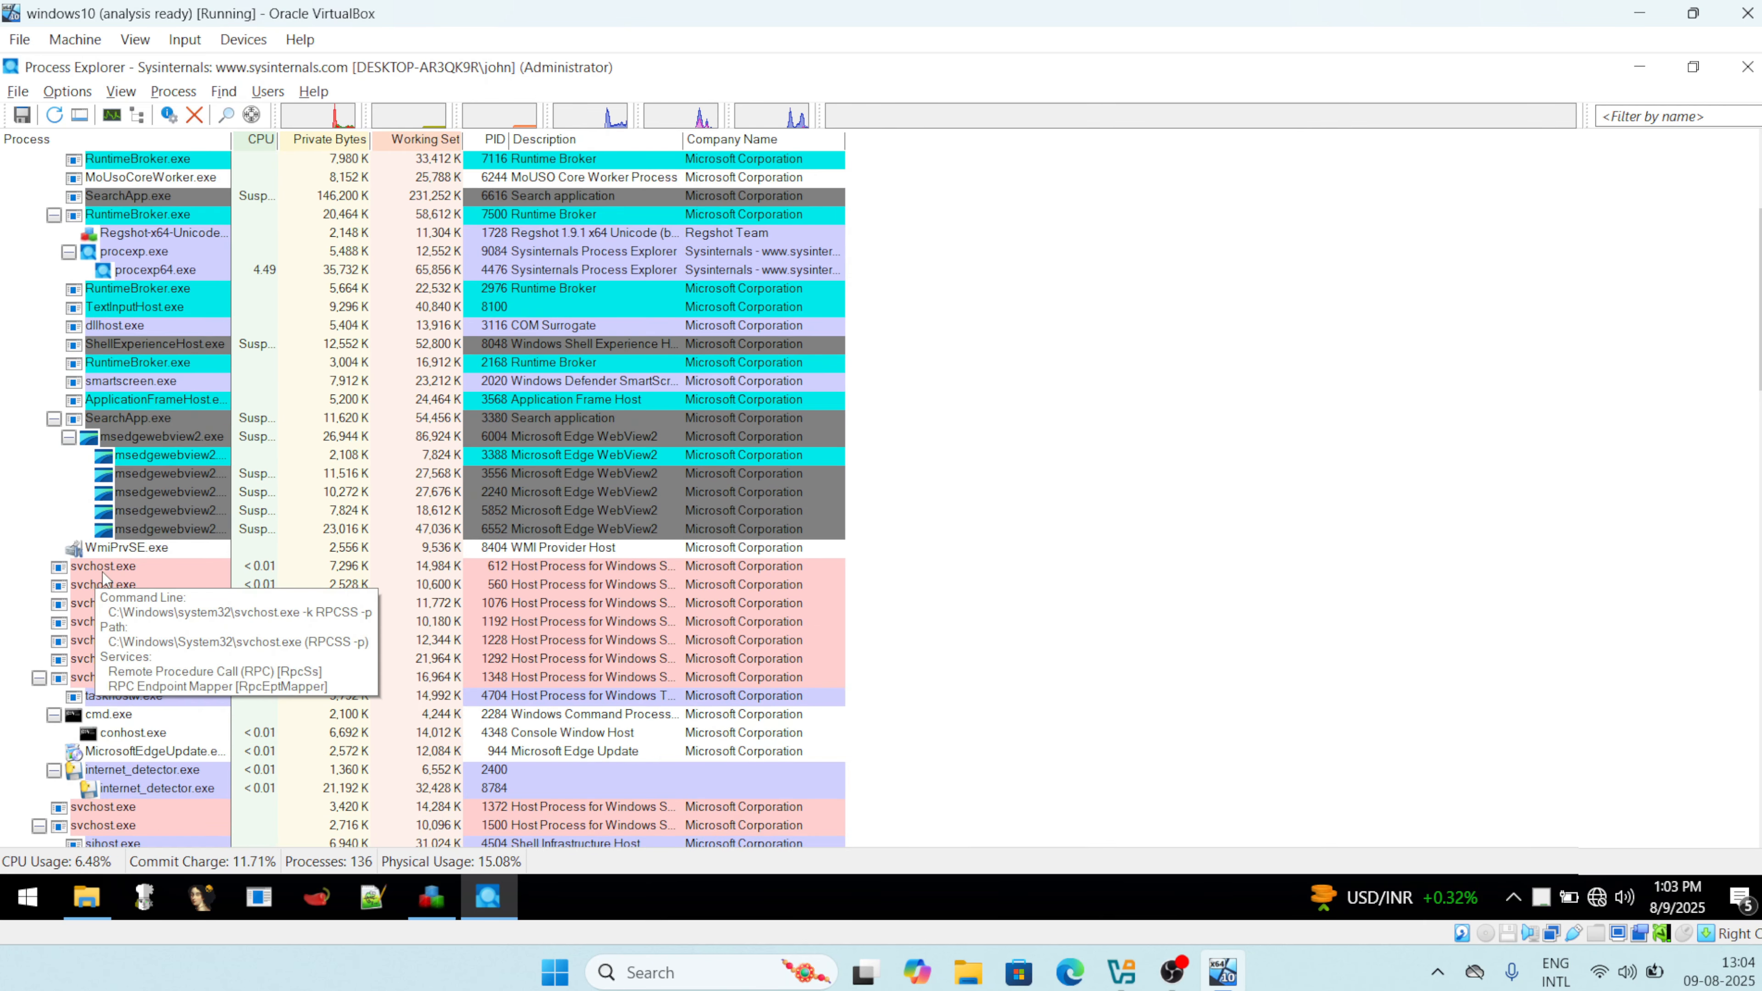
{"action": "scroll", "coordinate": [102, 573], "scroll_direction": "down", "scroll_amount": 4}
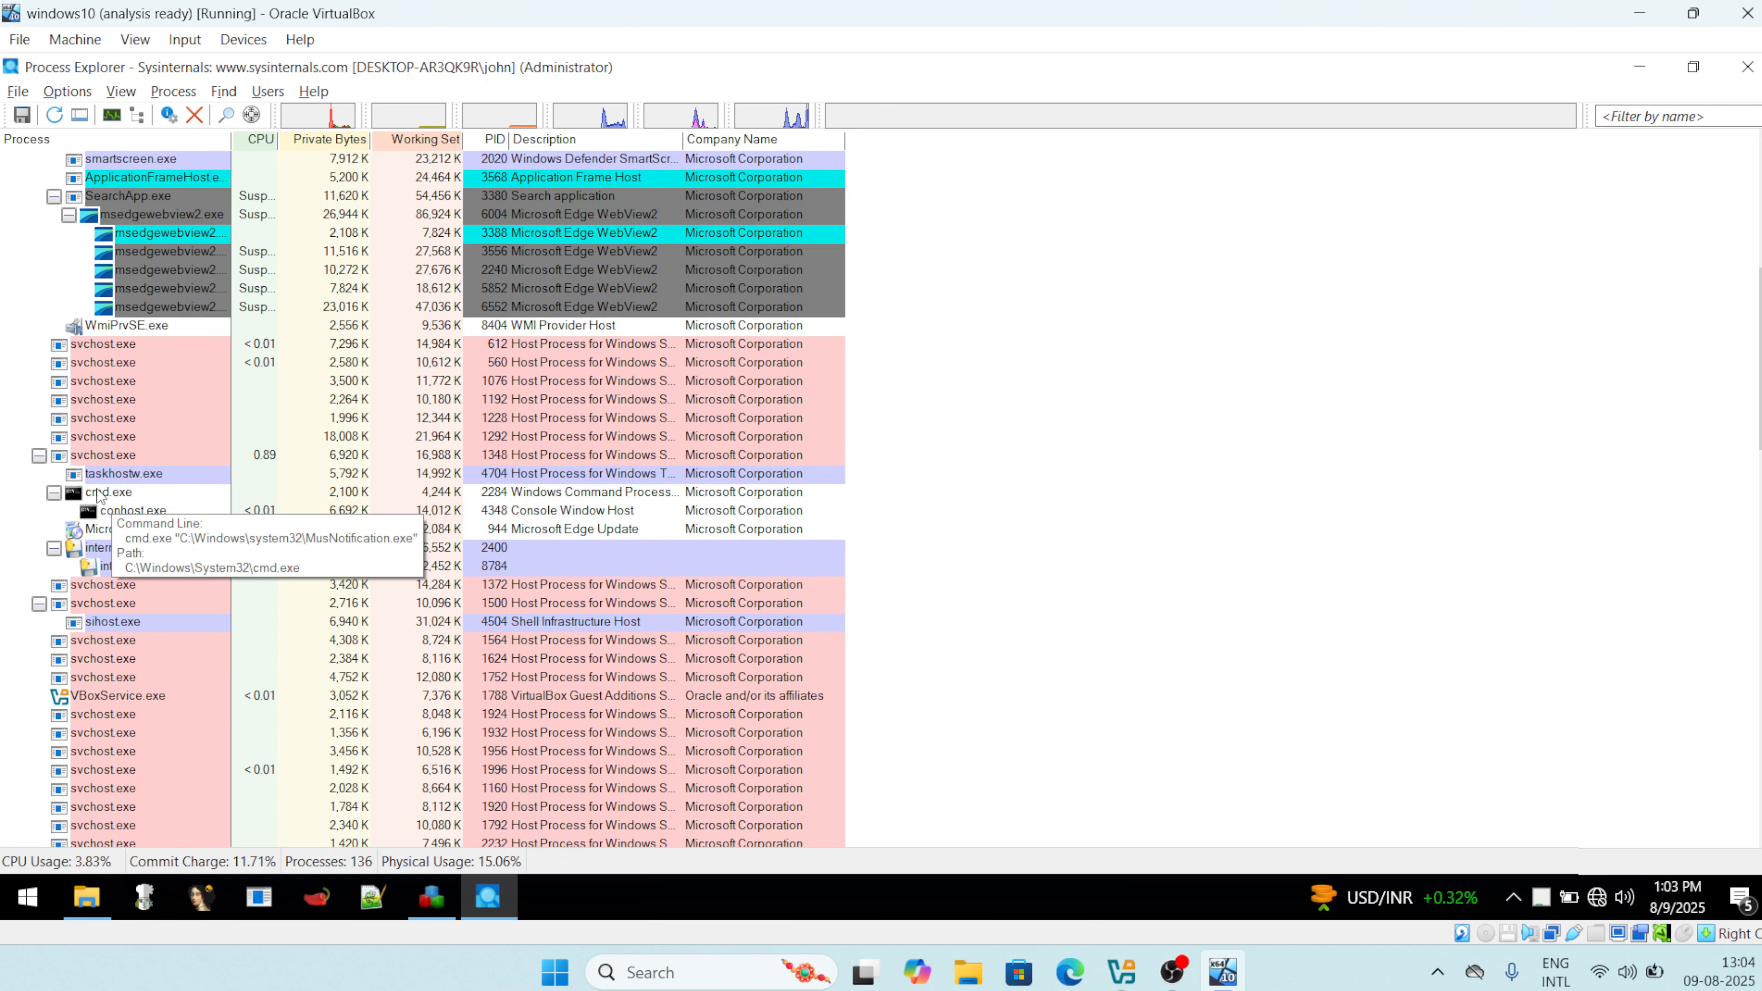
{"action": "scroll", "coordinate": [97, 489], "scroll_direction": "down", "scroll_amount": 10}
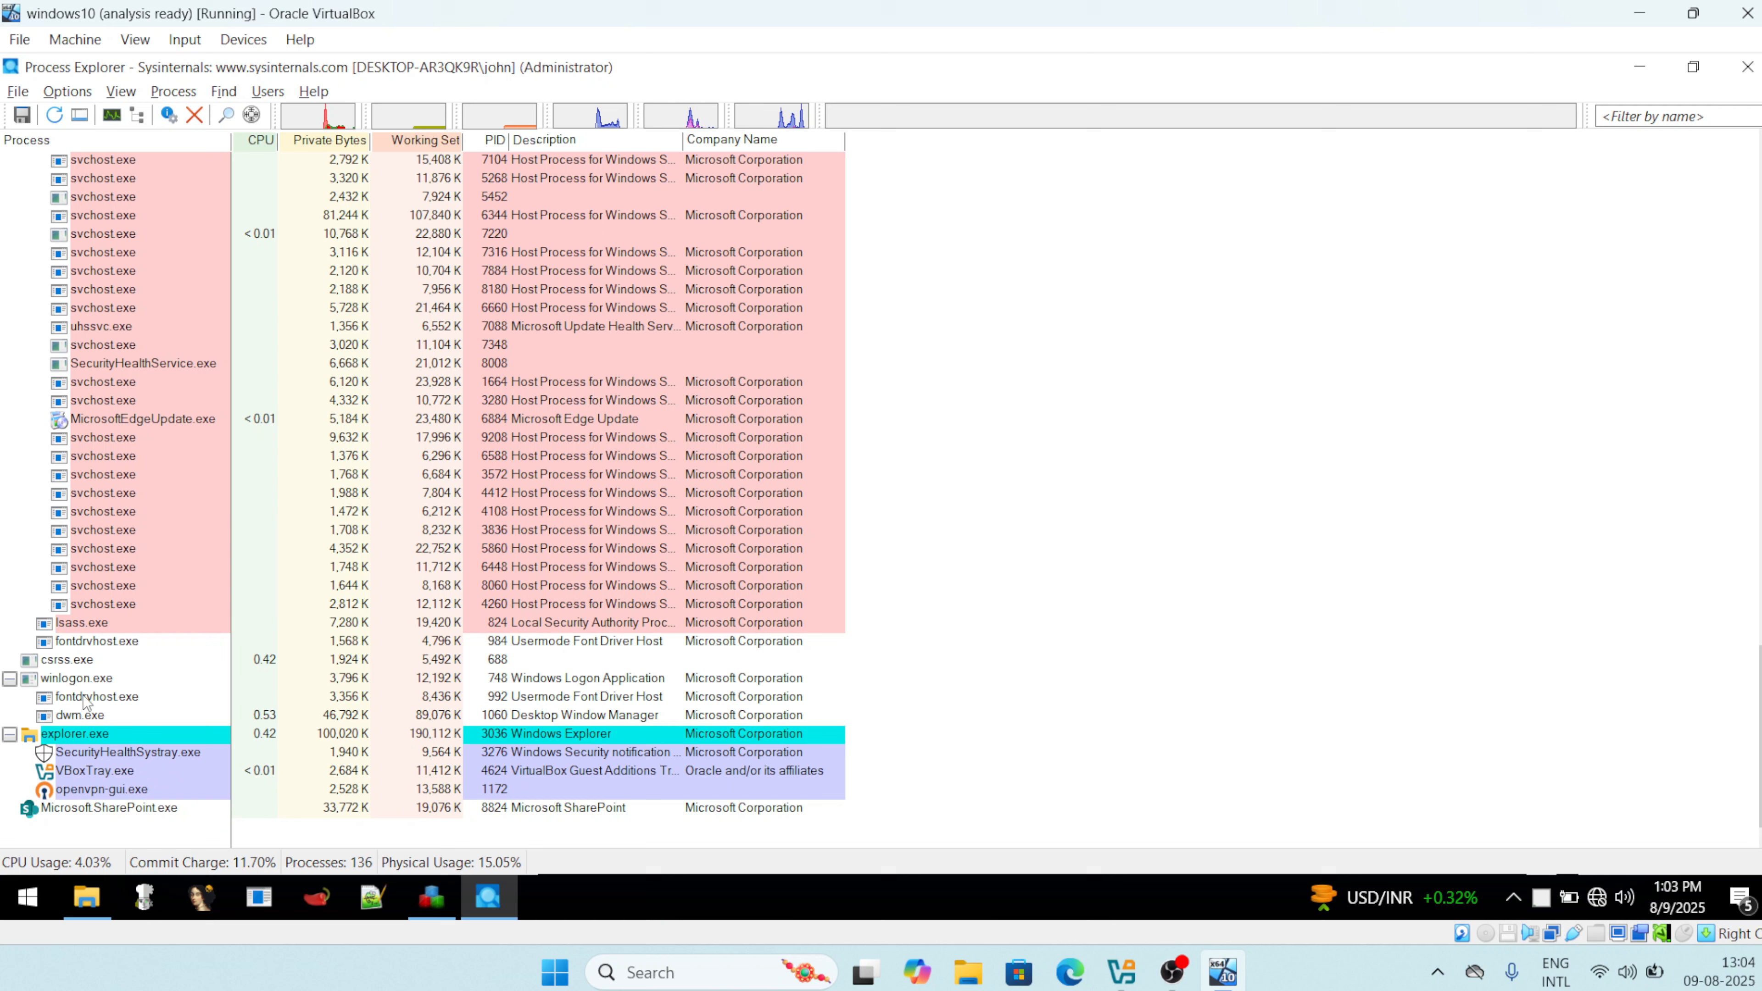
{"action": "scroll", "coordinate": [156, 590], "scroll_direction": "up", "scroll_amount": 4}
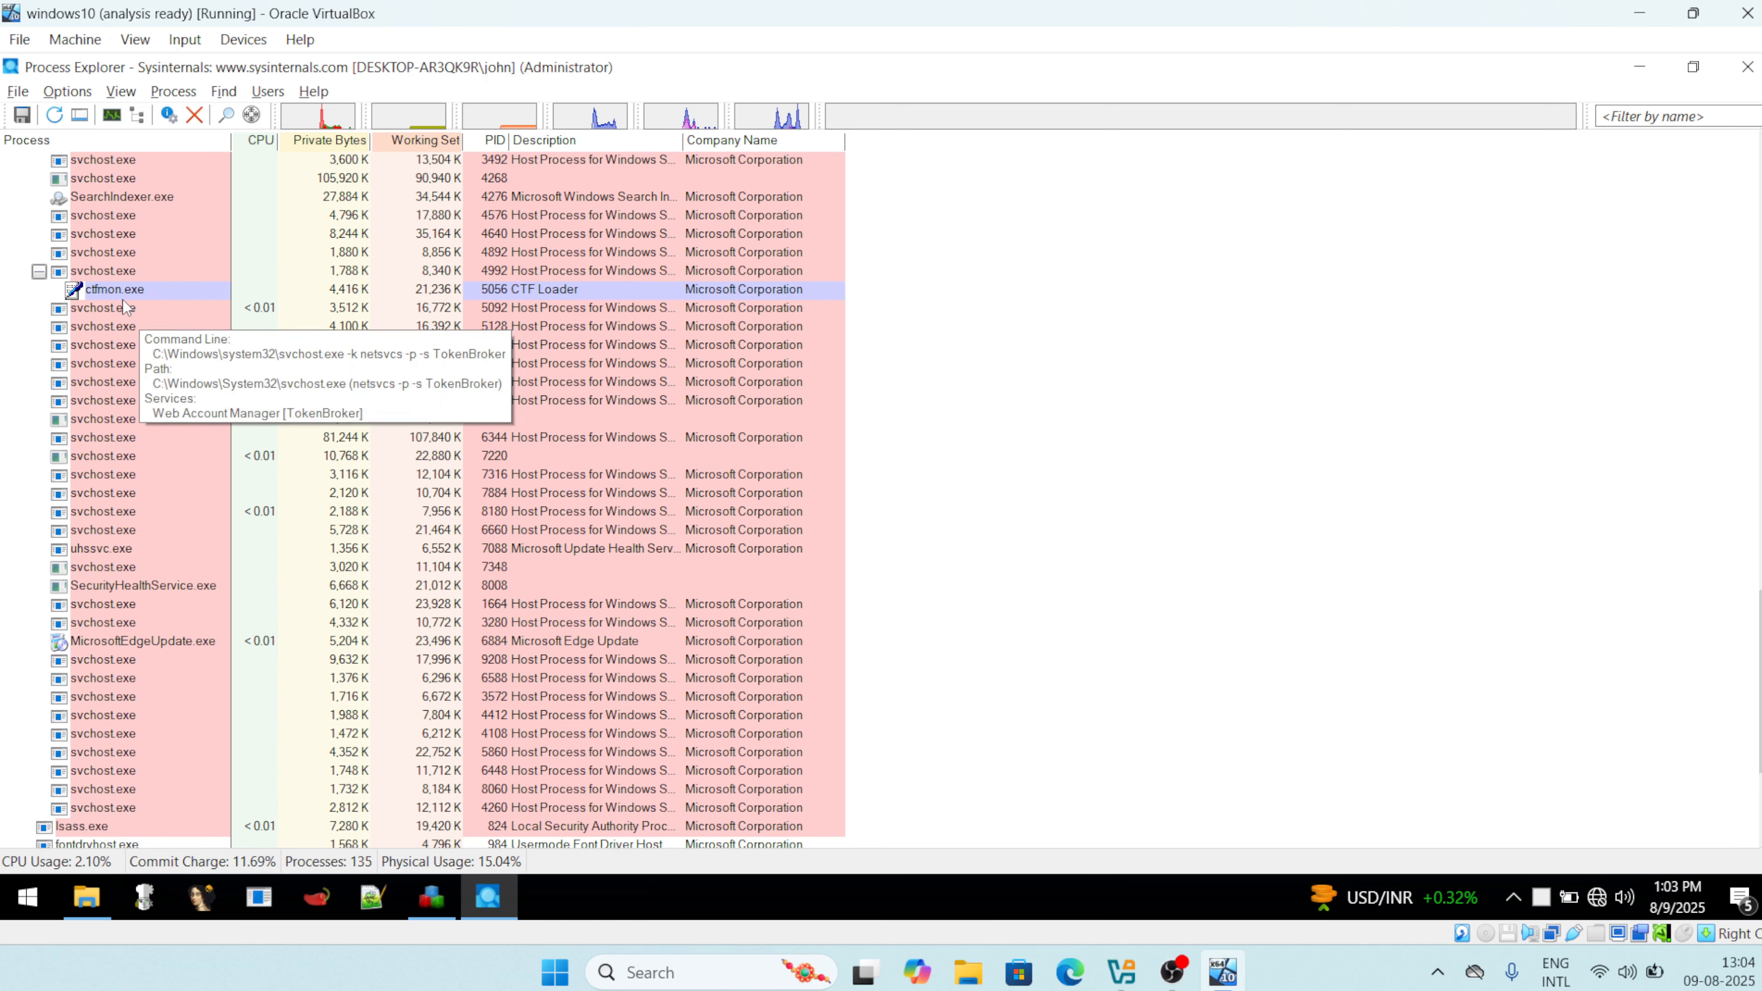
{"action": "left_click", "coordinate": [114, 313]}
{"action": "right_click", "coordinate": [114, 313]}
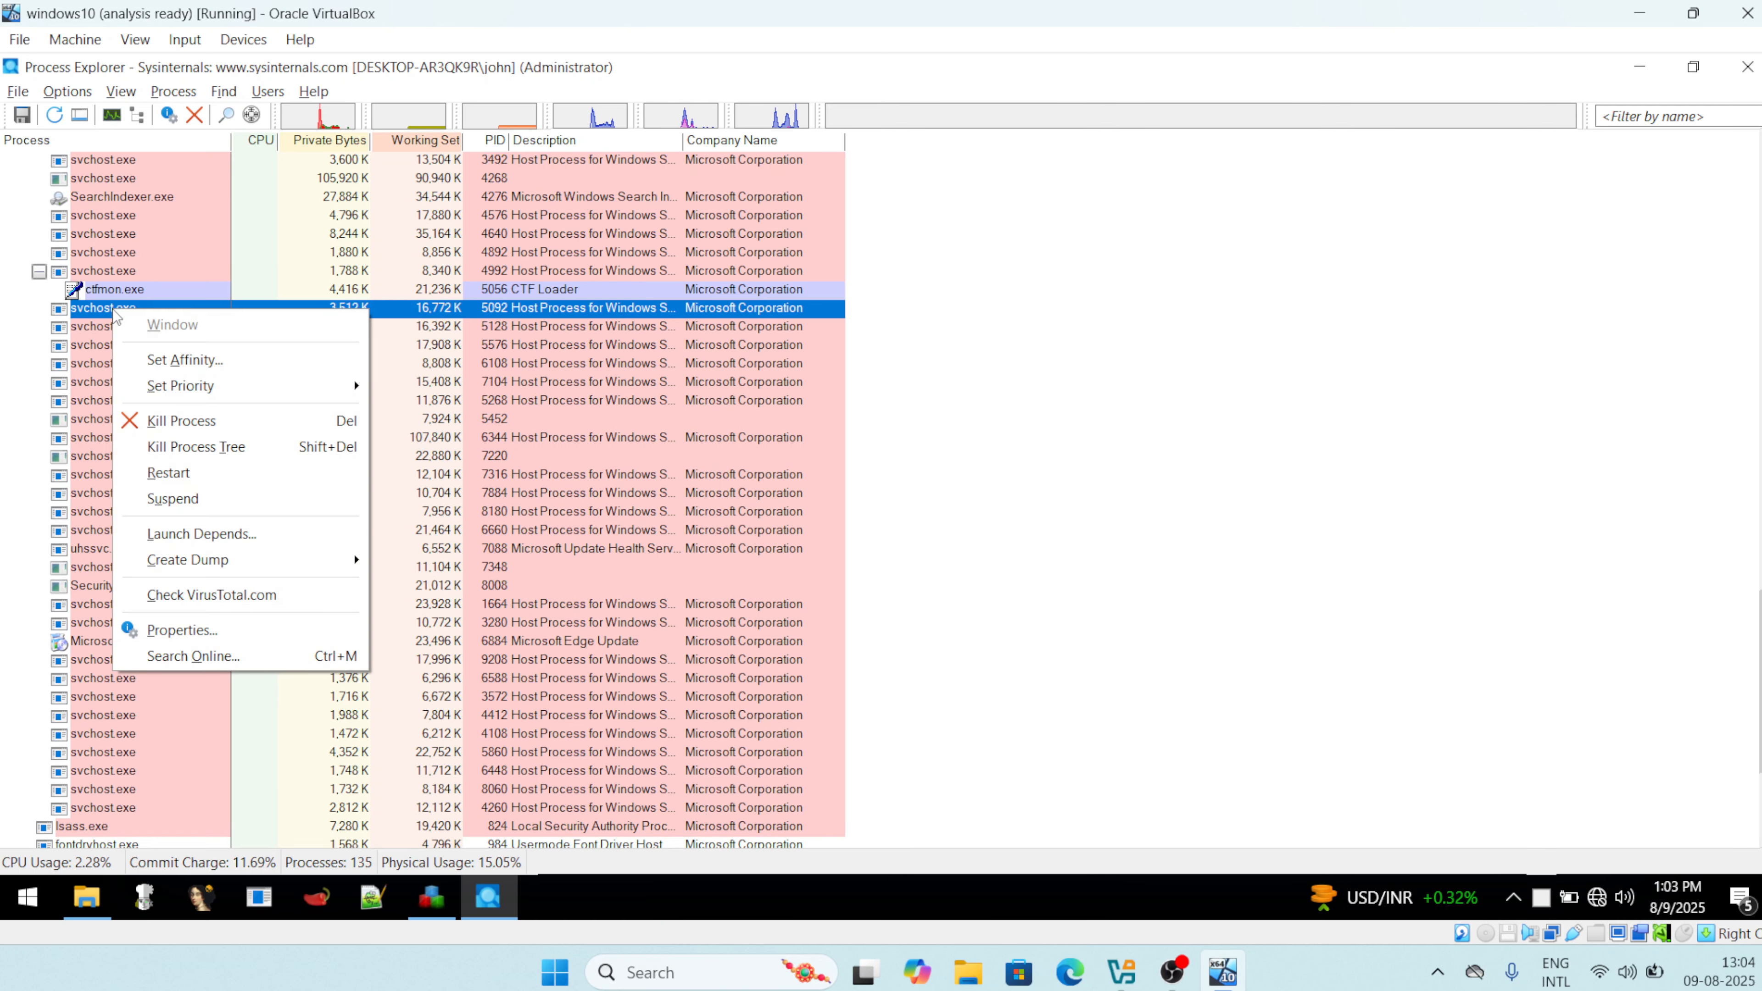
{"action": "left_click", "coordinate": [205, 638]}
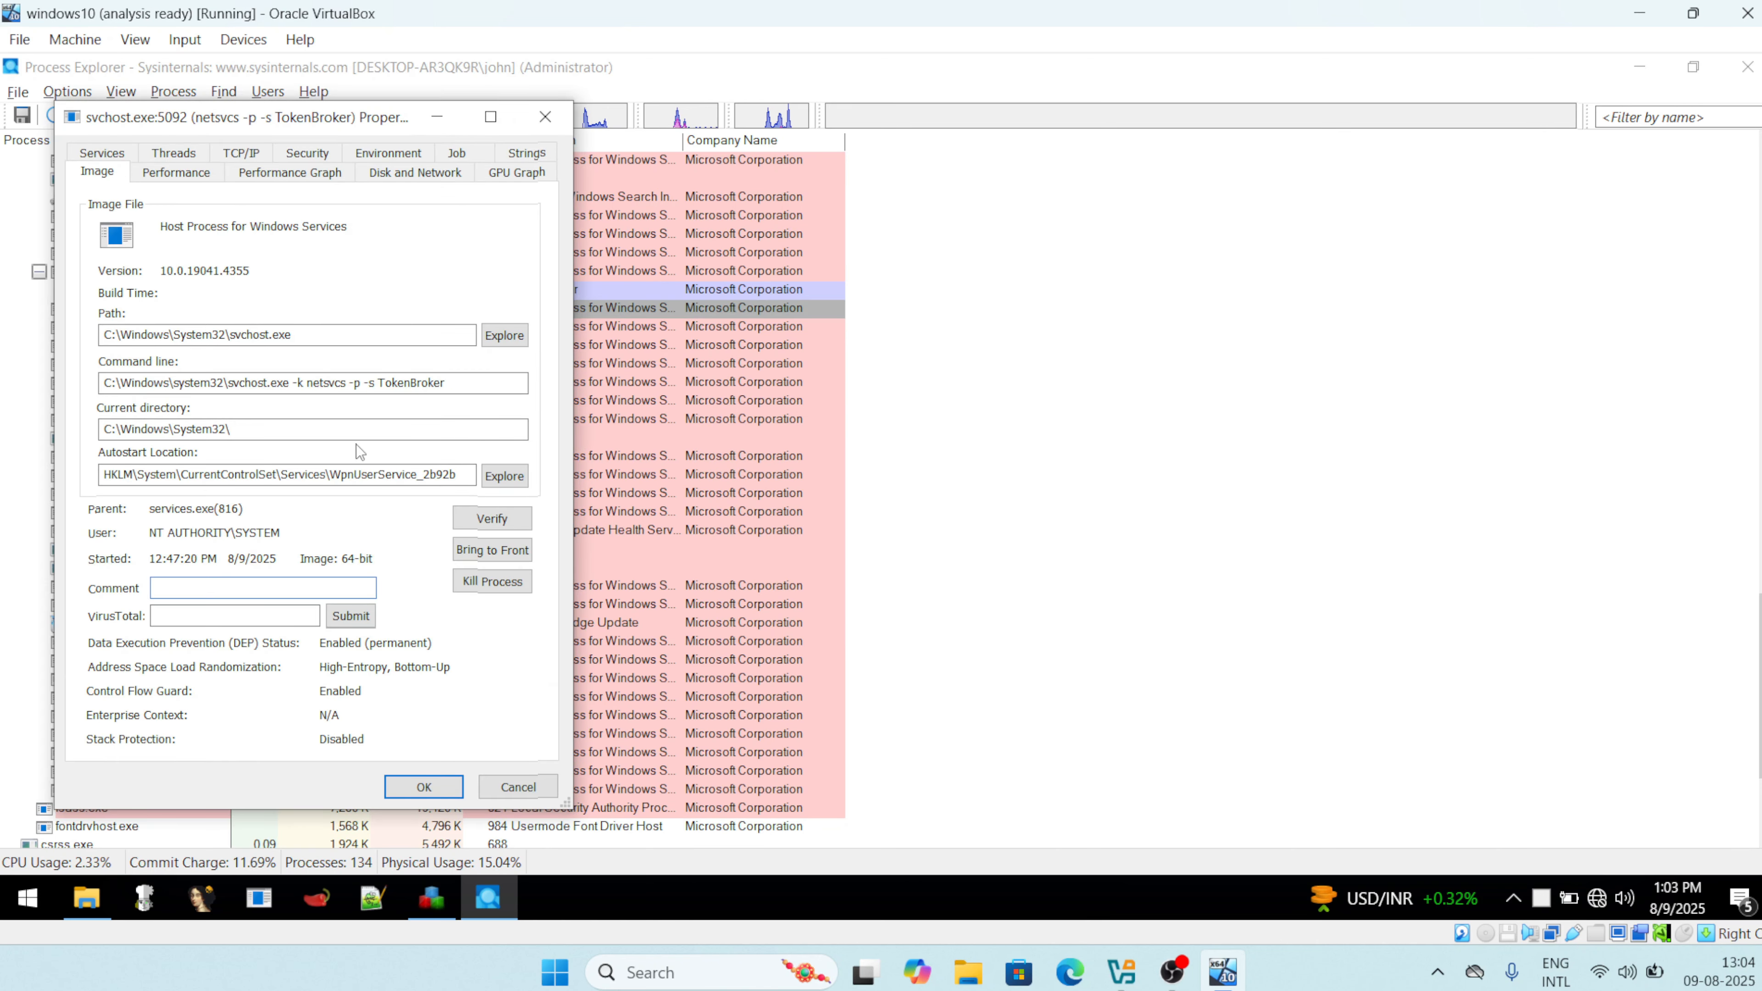
{"action": "left_click_drag", "start_coordinate": [292, 334], "coordinate": [104, 335]}
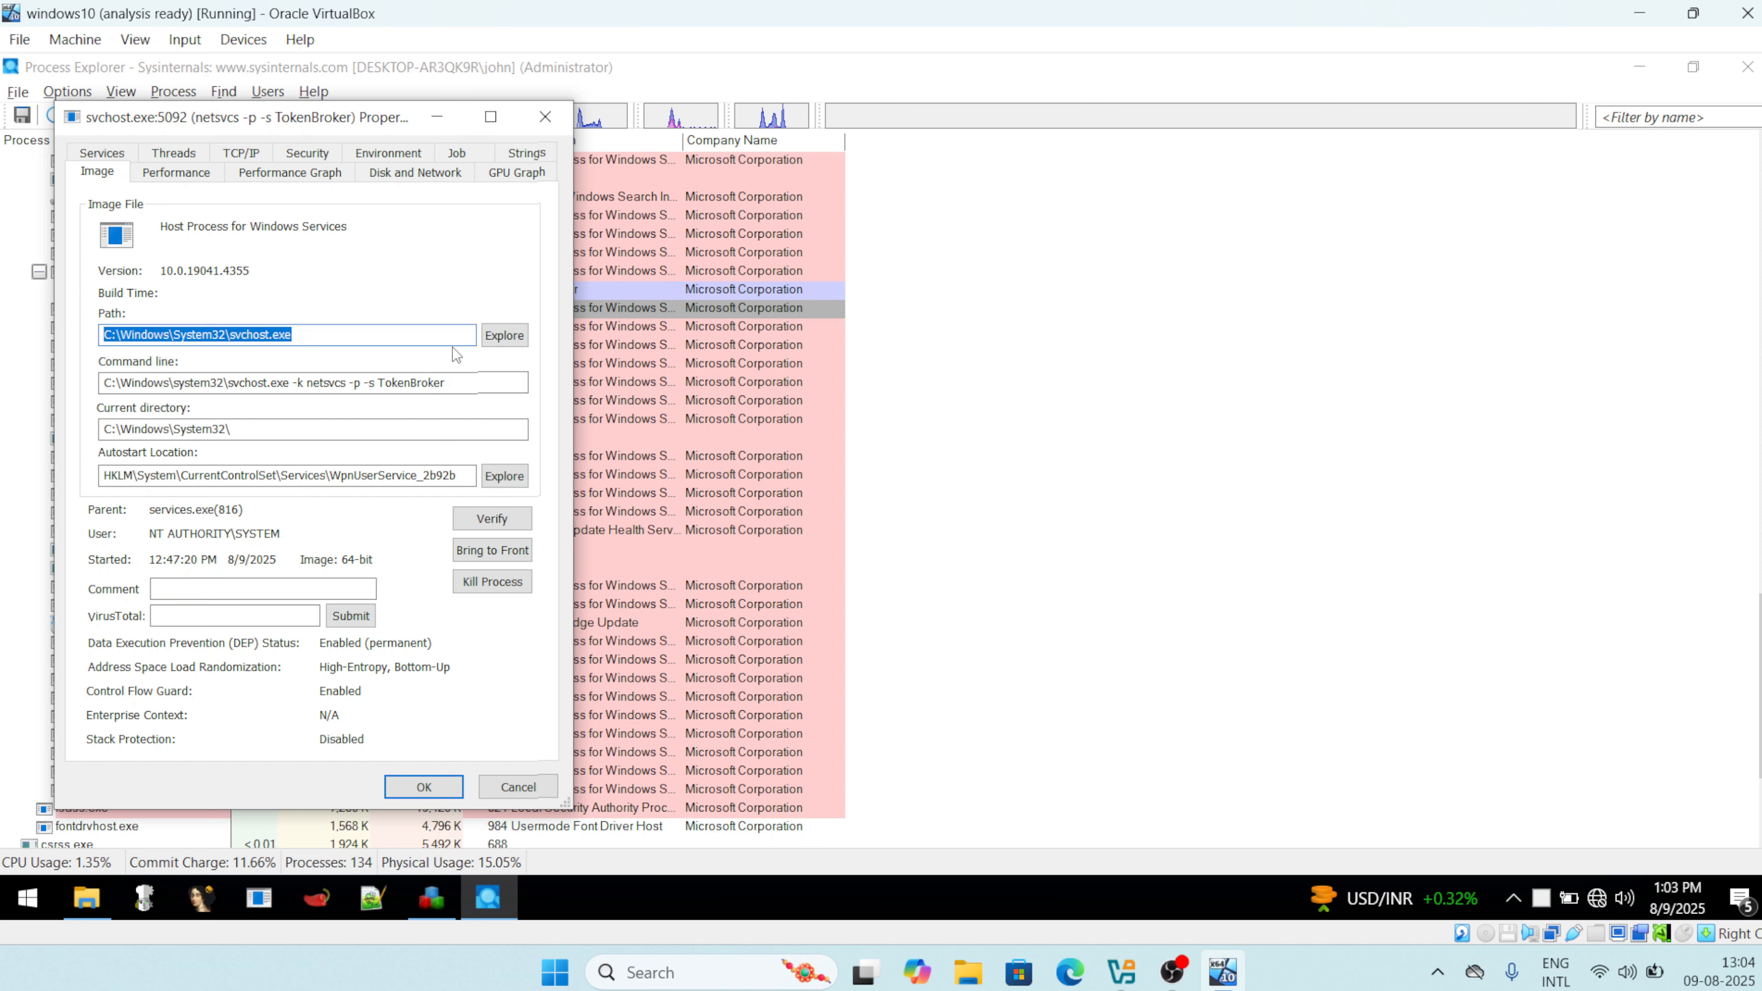
{"action": "left_click_drag", "start_coordinate": [450, 383], "coordinate": [60, 369]}
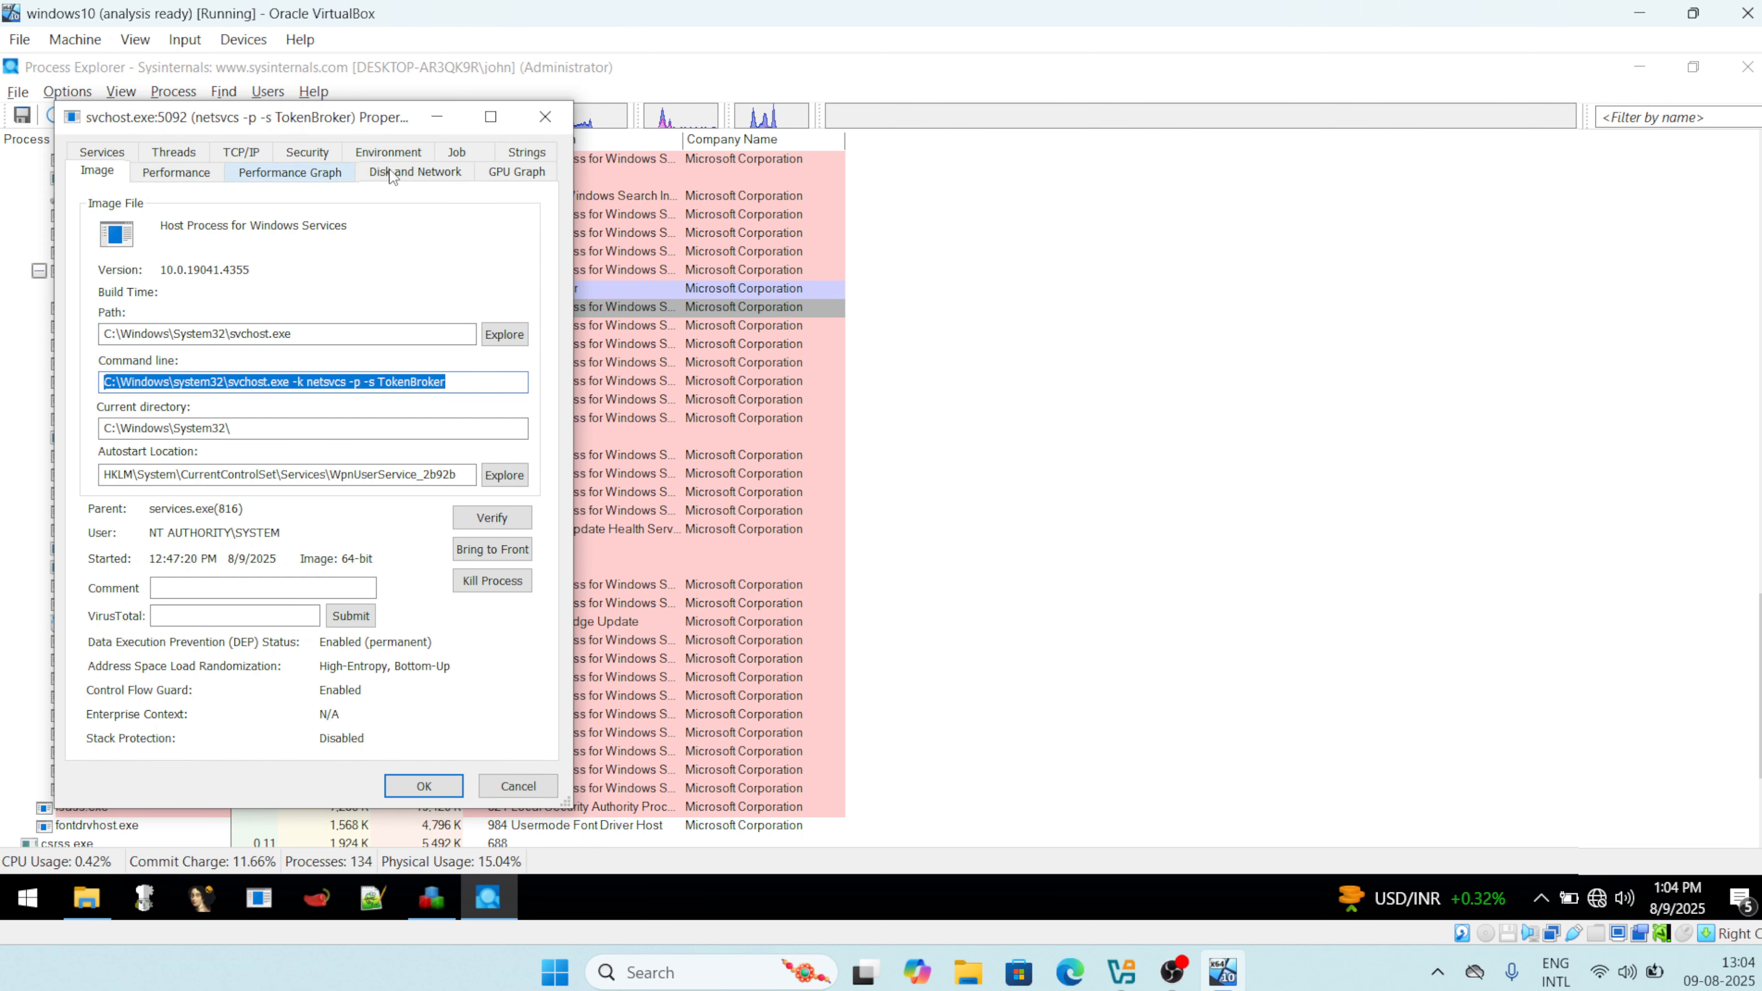
{"action": "left_click", "coordinate": [526, 154]}
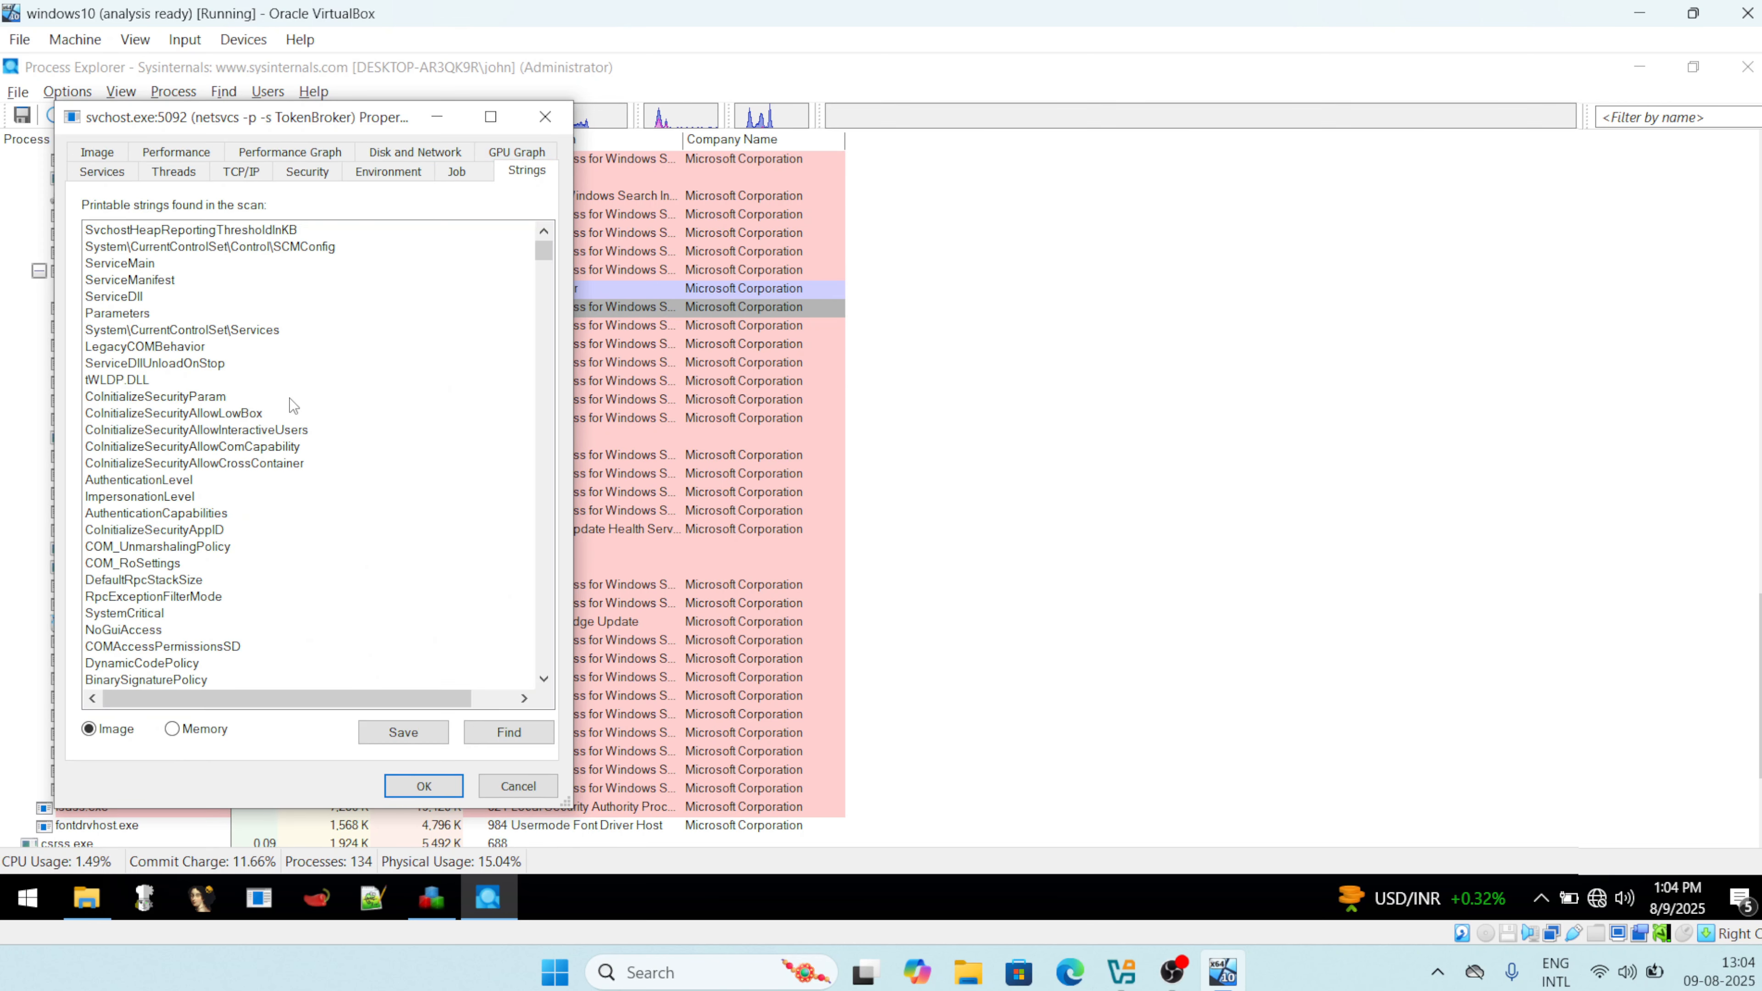
{"action": "left_click", "coordinate": [185, 154]}
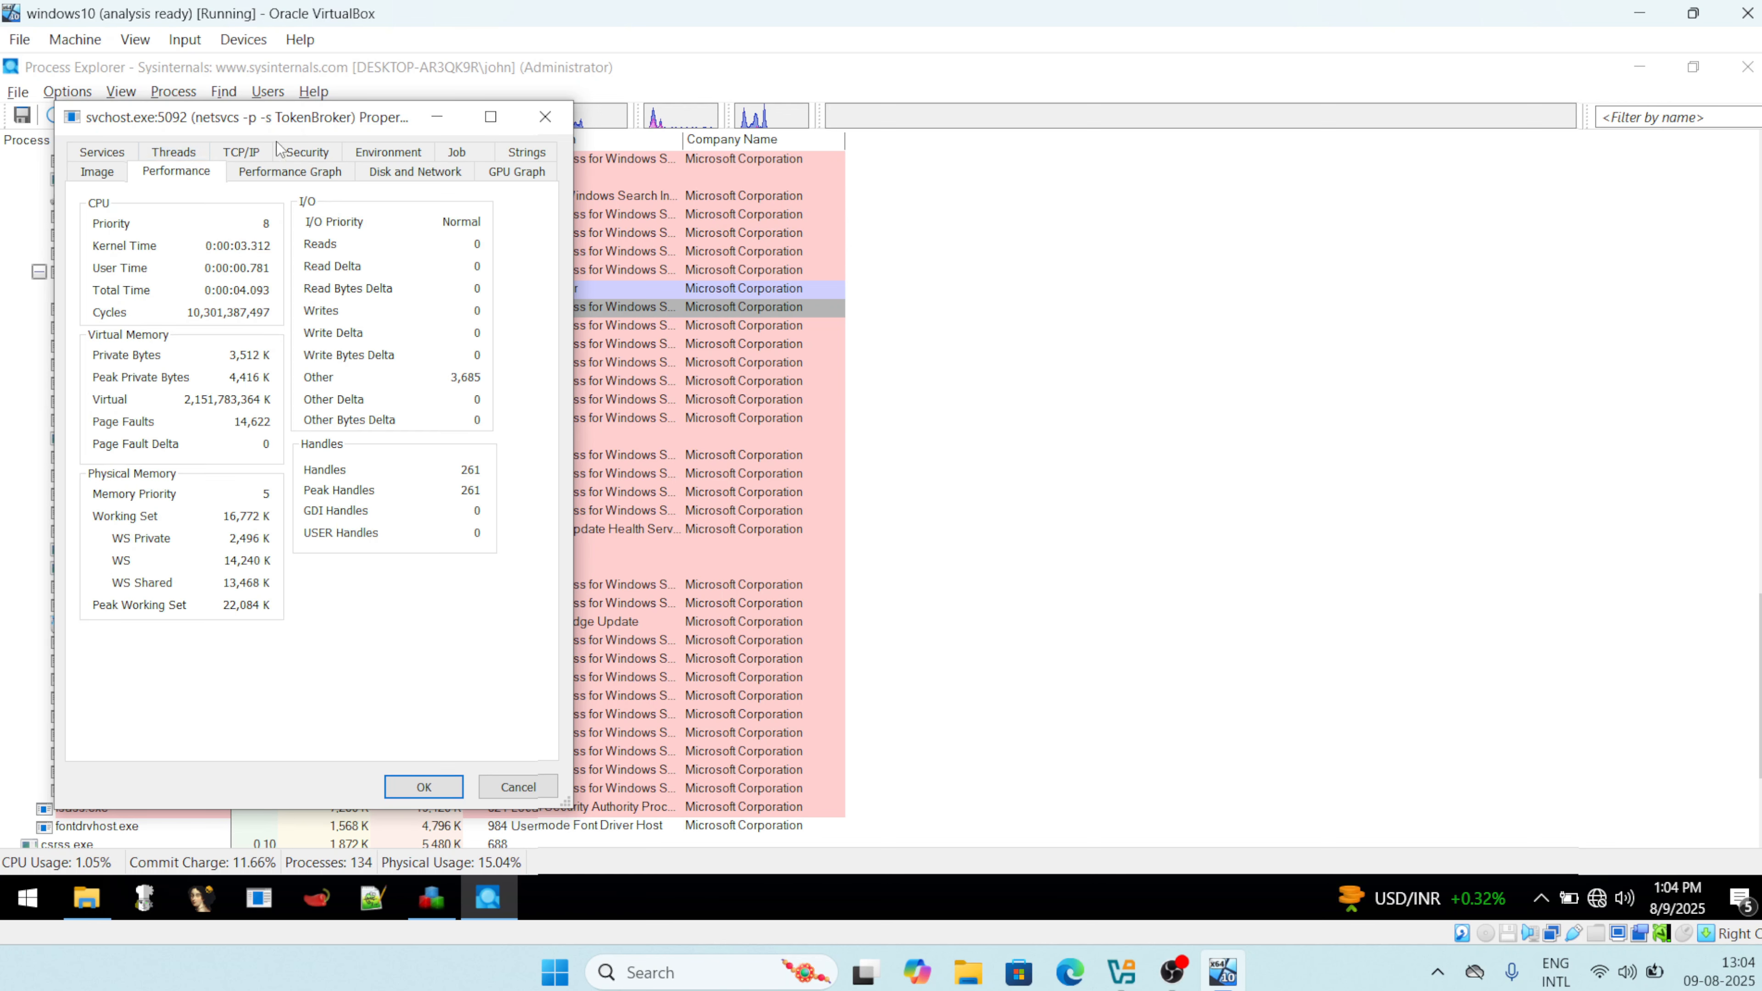
{"action": "left_click", "coordinate": [242, 153]}
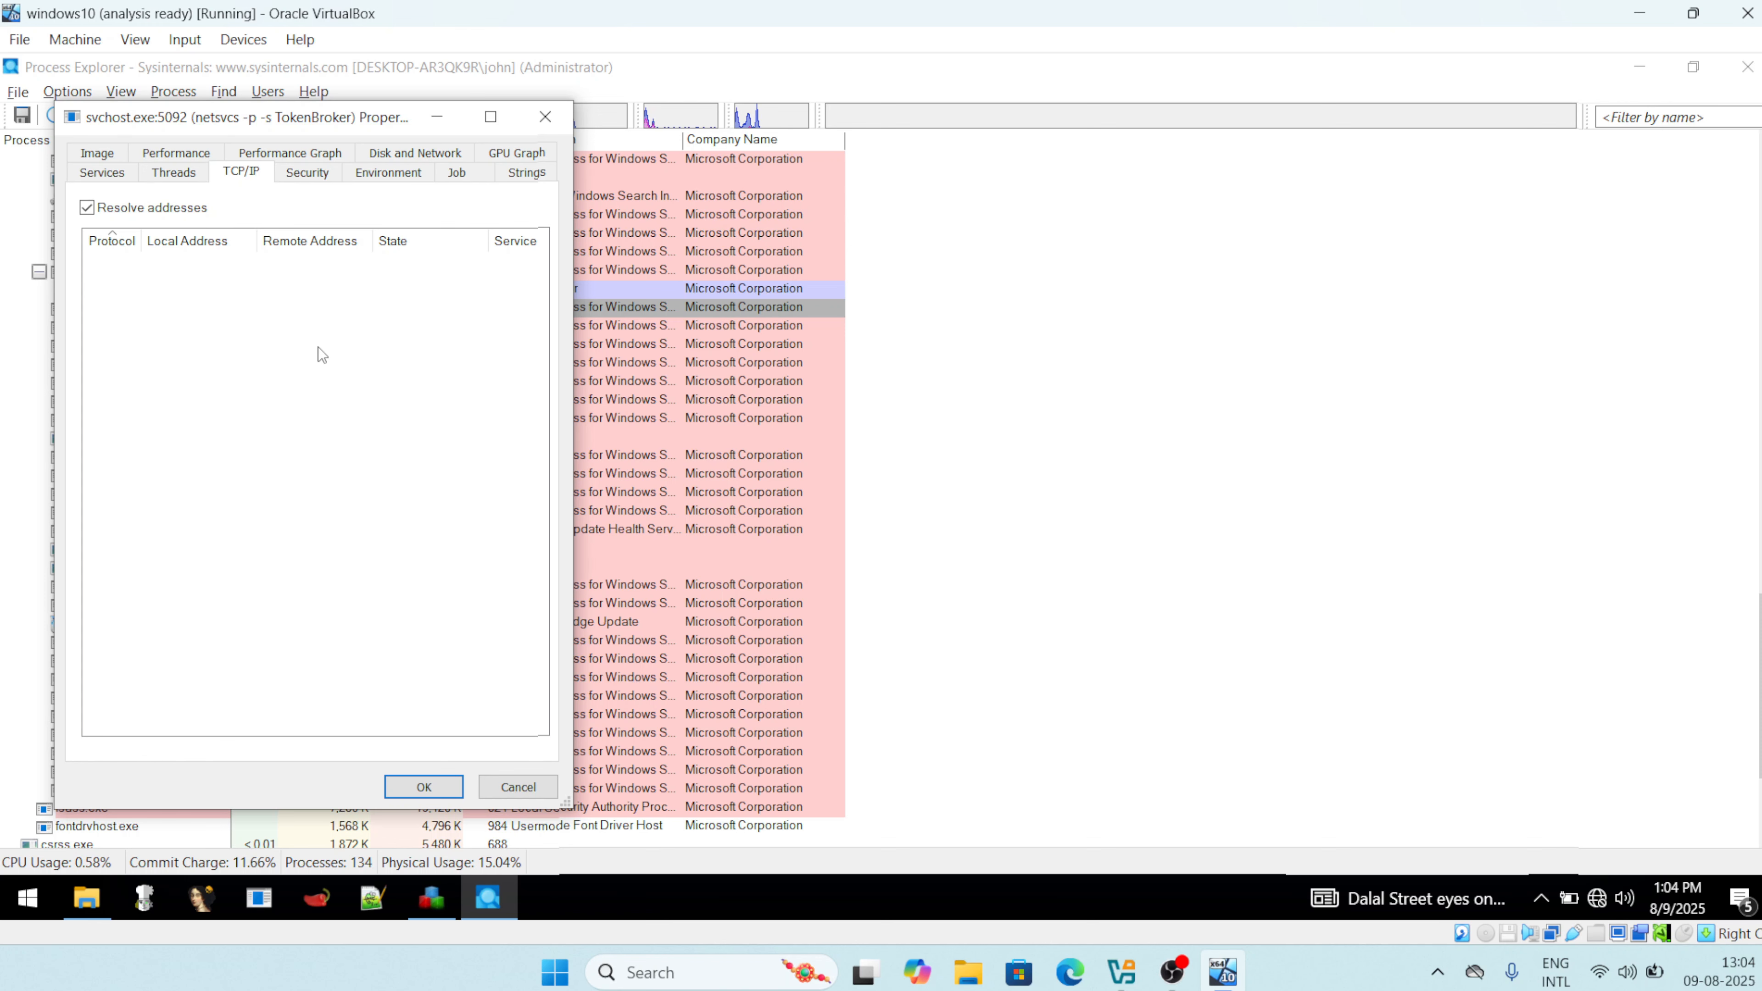
{"action": "left_click", "coordinate": [319, 174]}
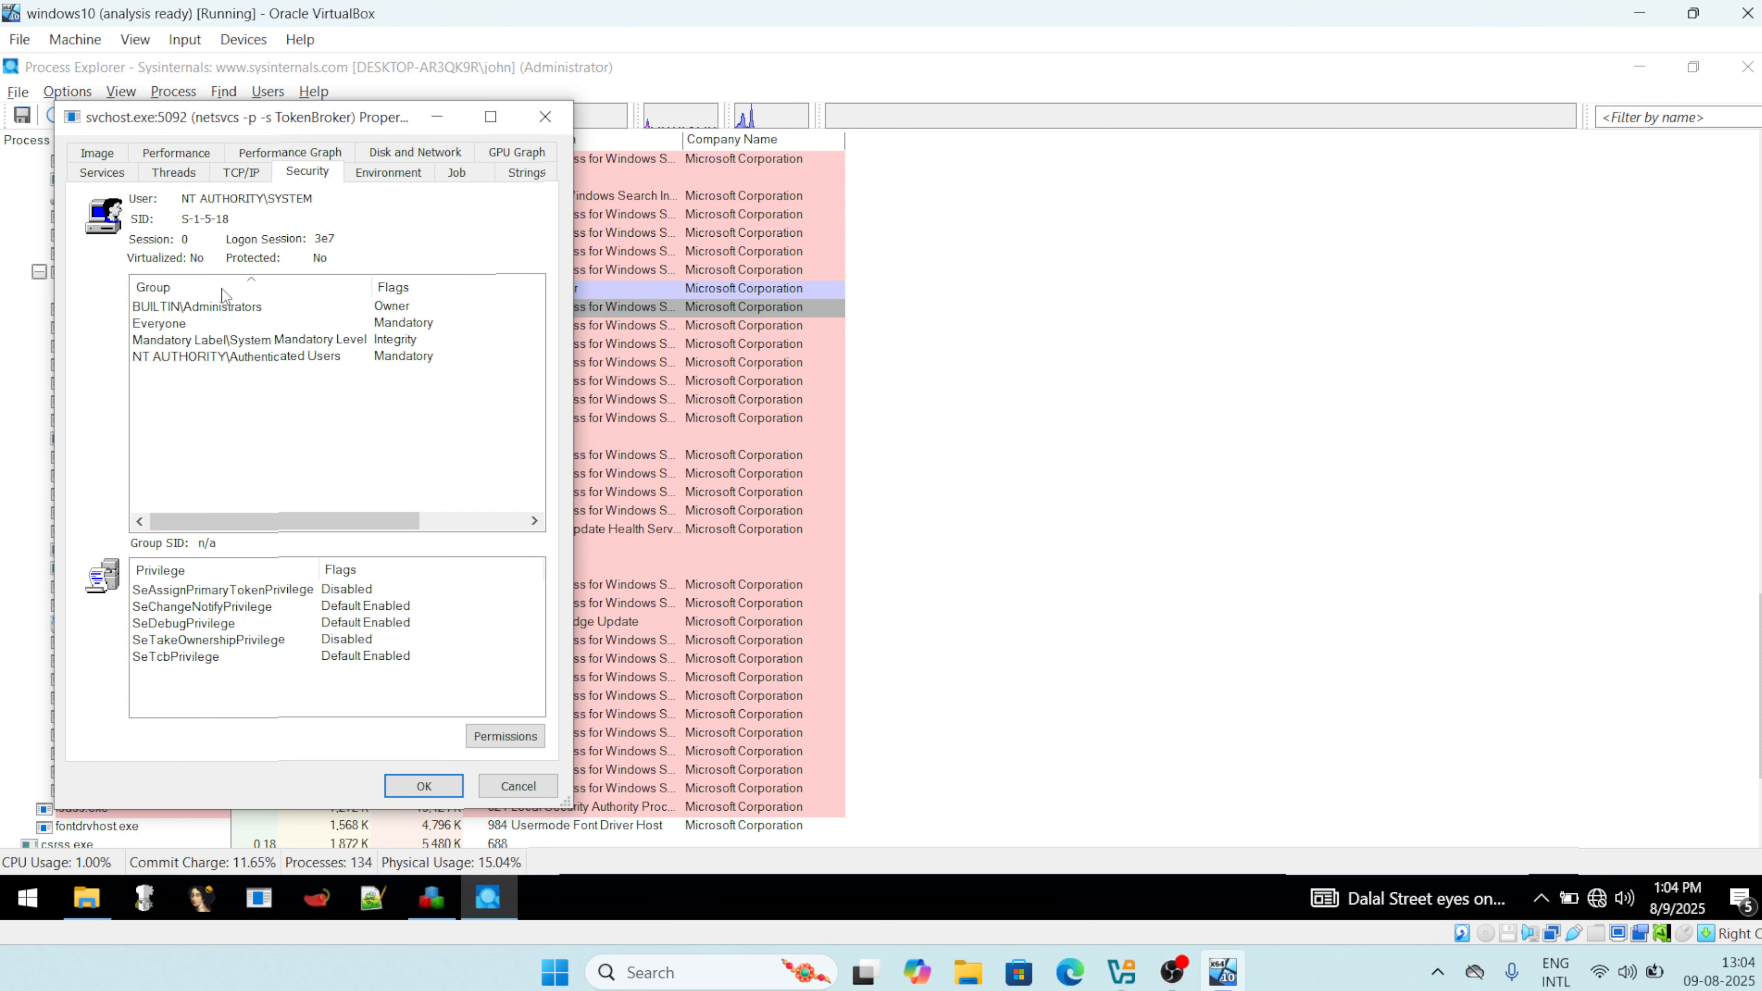
{"action": "left_click", "coordinate": [264, 359]}
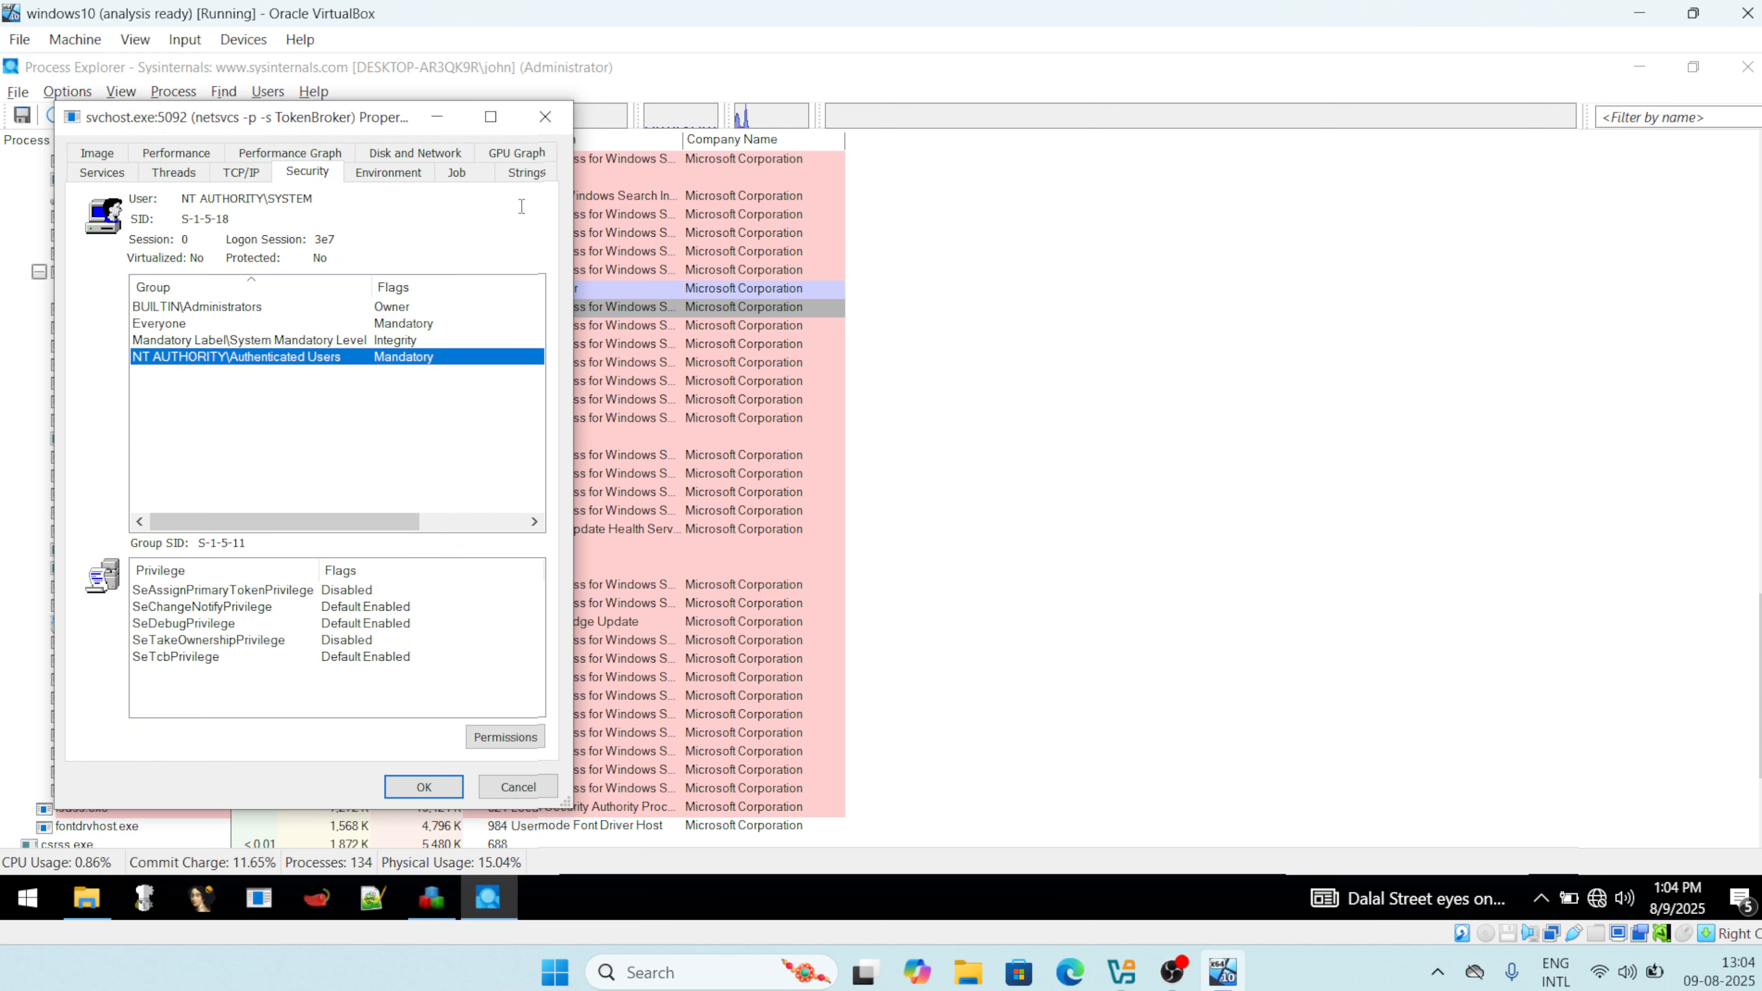
{"action": "left_click", "coordinate": [101, 173]}
{"action": "left_click", "coordinate": [545, 117]}
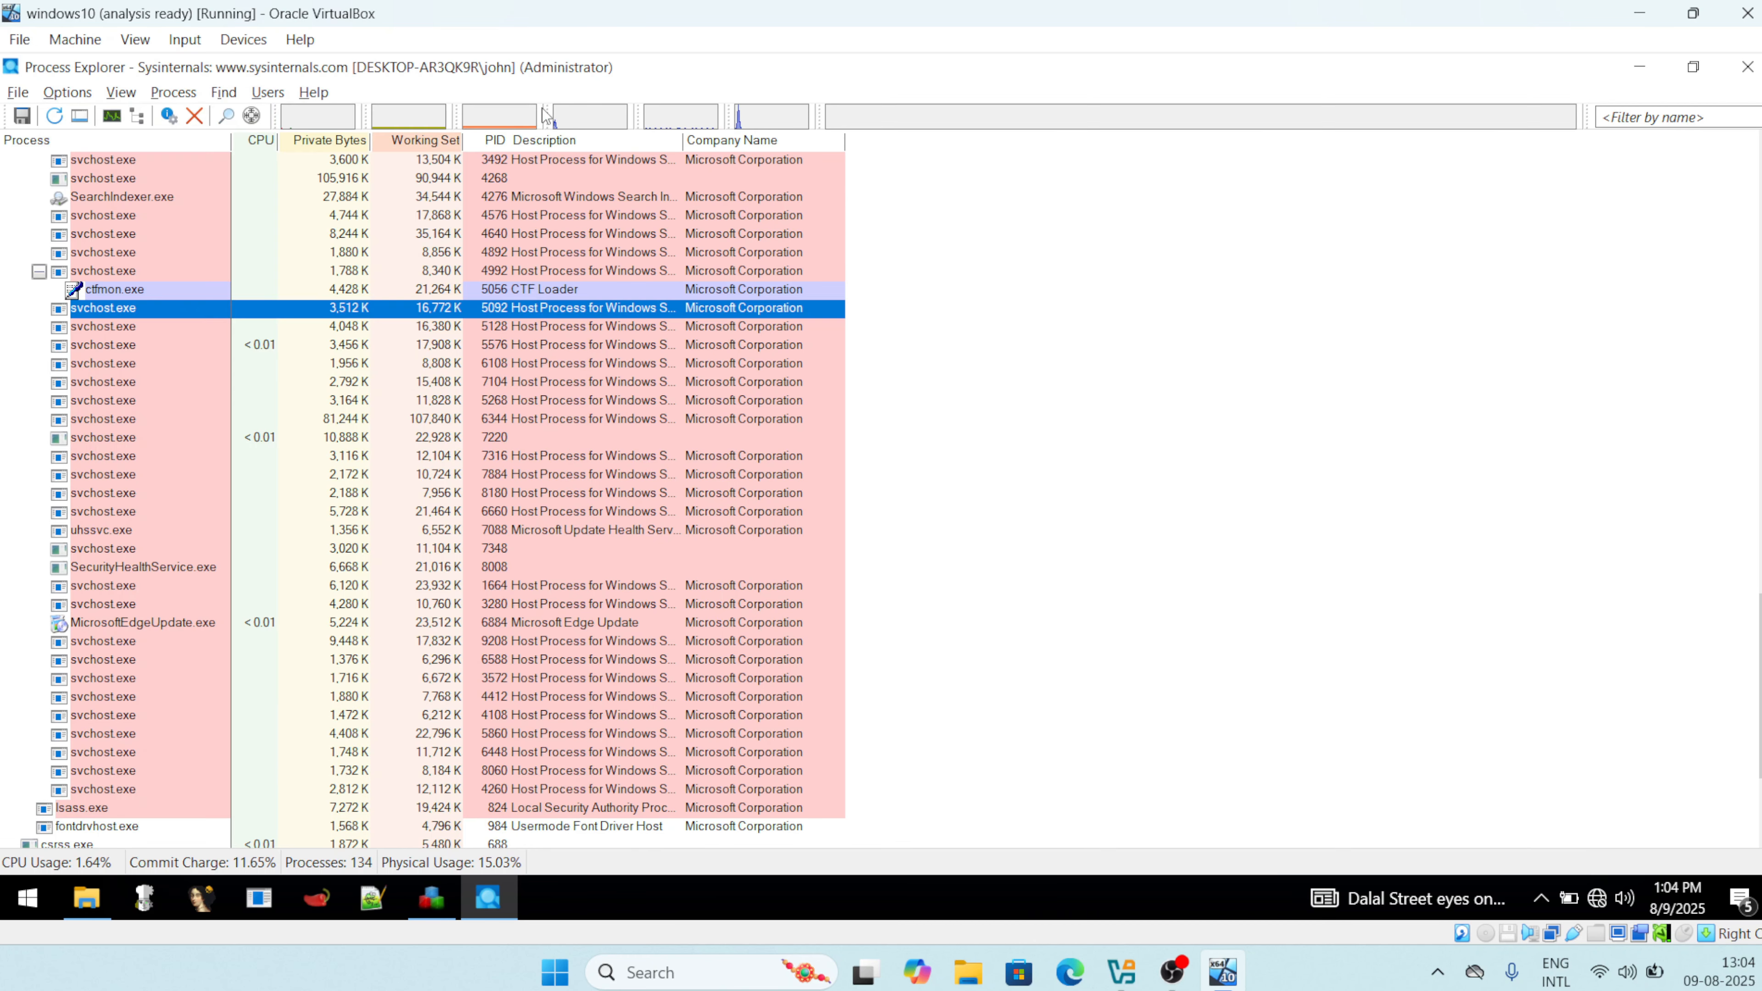
Minimize Process Explorer and enable Regshot's Scan dir1 with the path shortened to C:\.
{"action": "left_click", "coordinate": [1694, 71]}
{"action": "left_click", "coordinate": [905, 133]}
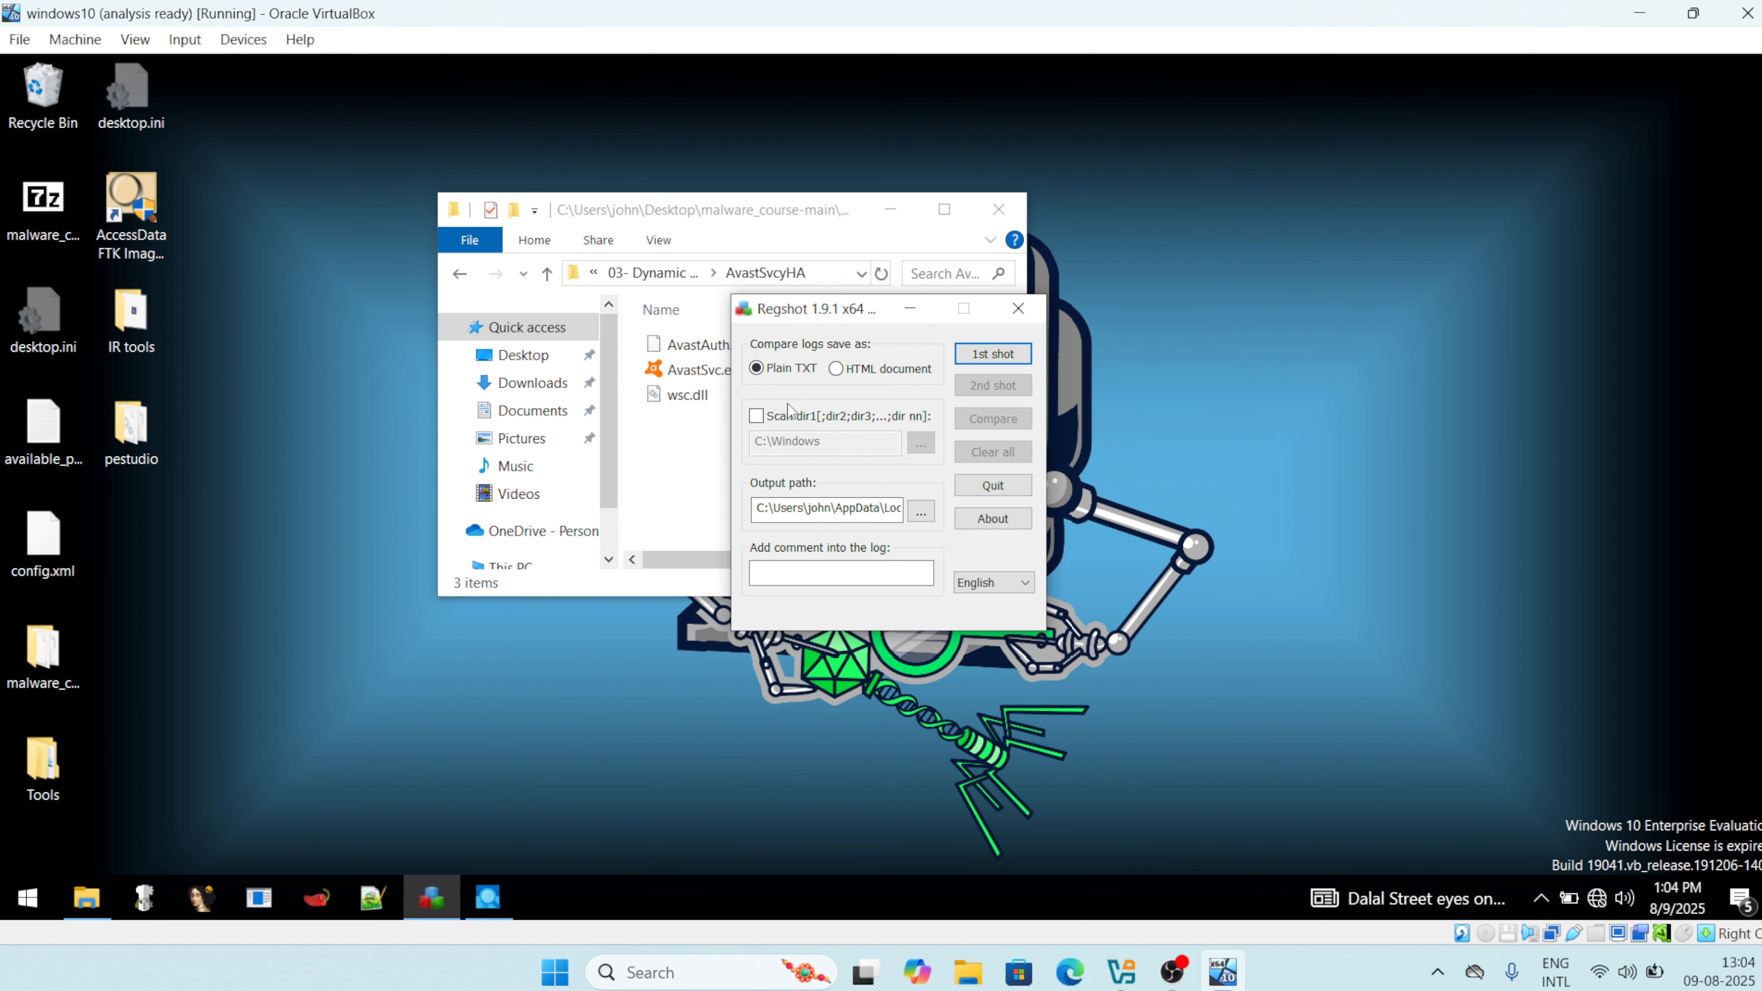
{"action": "left_click", "coordinate": [758, 418]}
{"action": "left_click", "coordinate": [843, 448]}
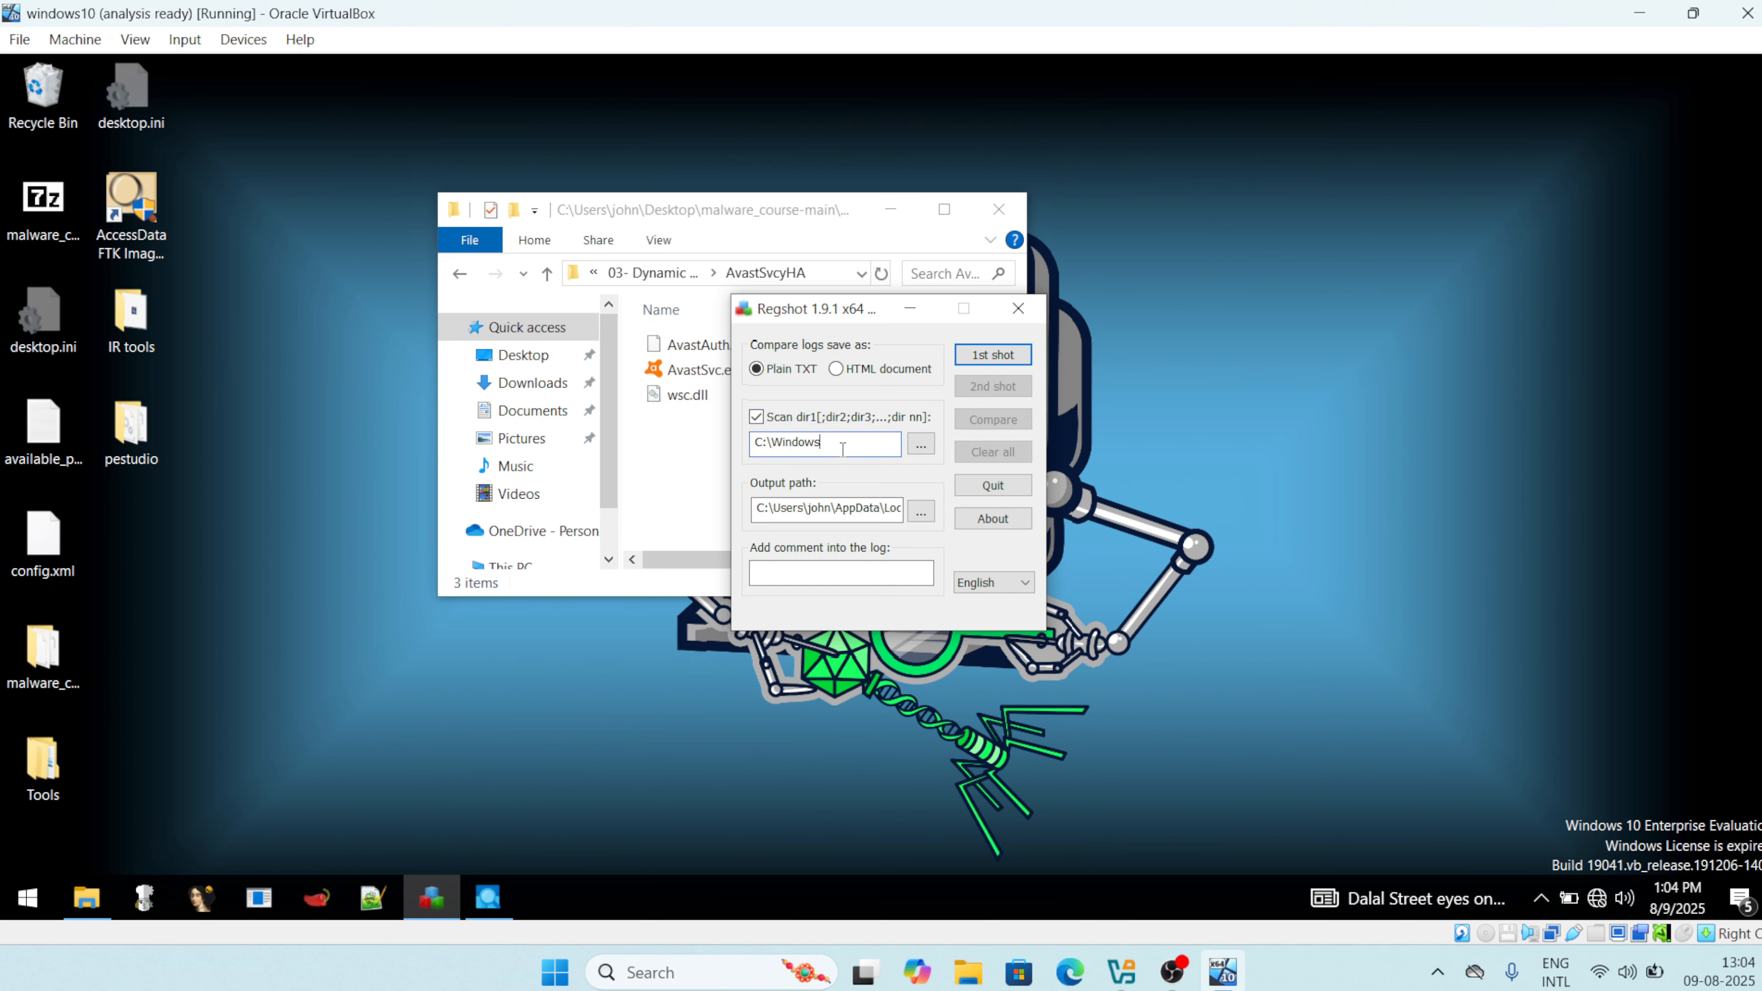
{"action": "key", "text": "BackSpace"}
{"action": "key", "text": "BackSpace"}
{"action": "key", "text": "BackSpace"}
Take Regshot's first shot and dismiss the baseline summary.
{"action": "left_click", "coordinate": [1004, 357]}
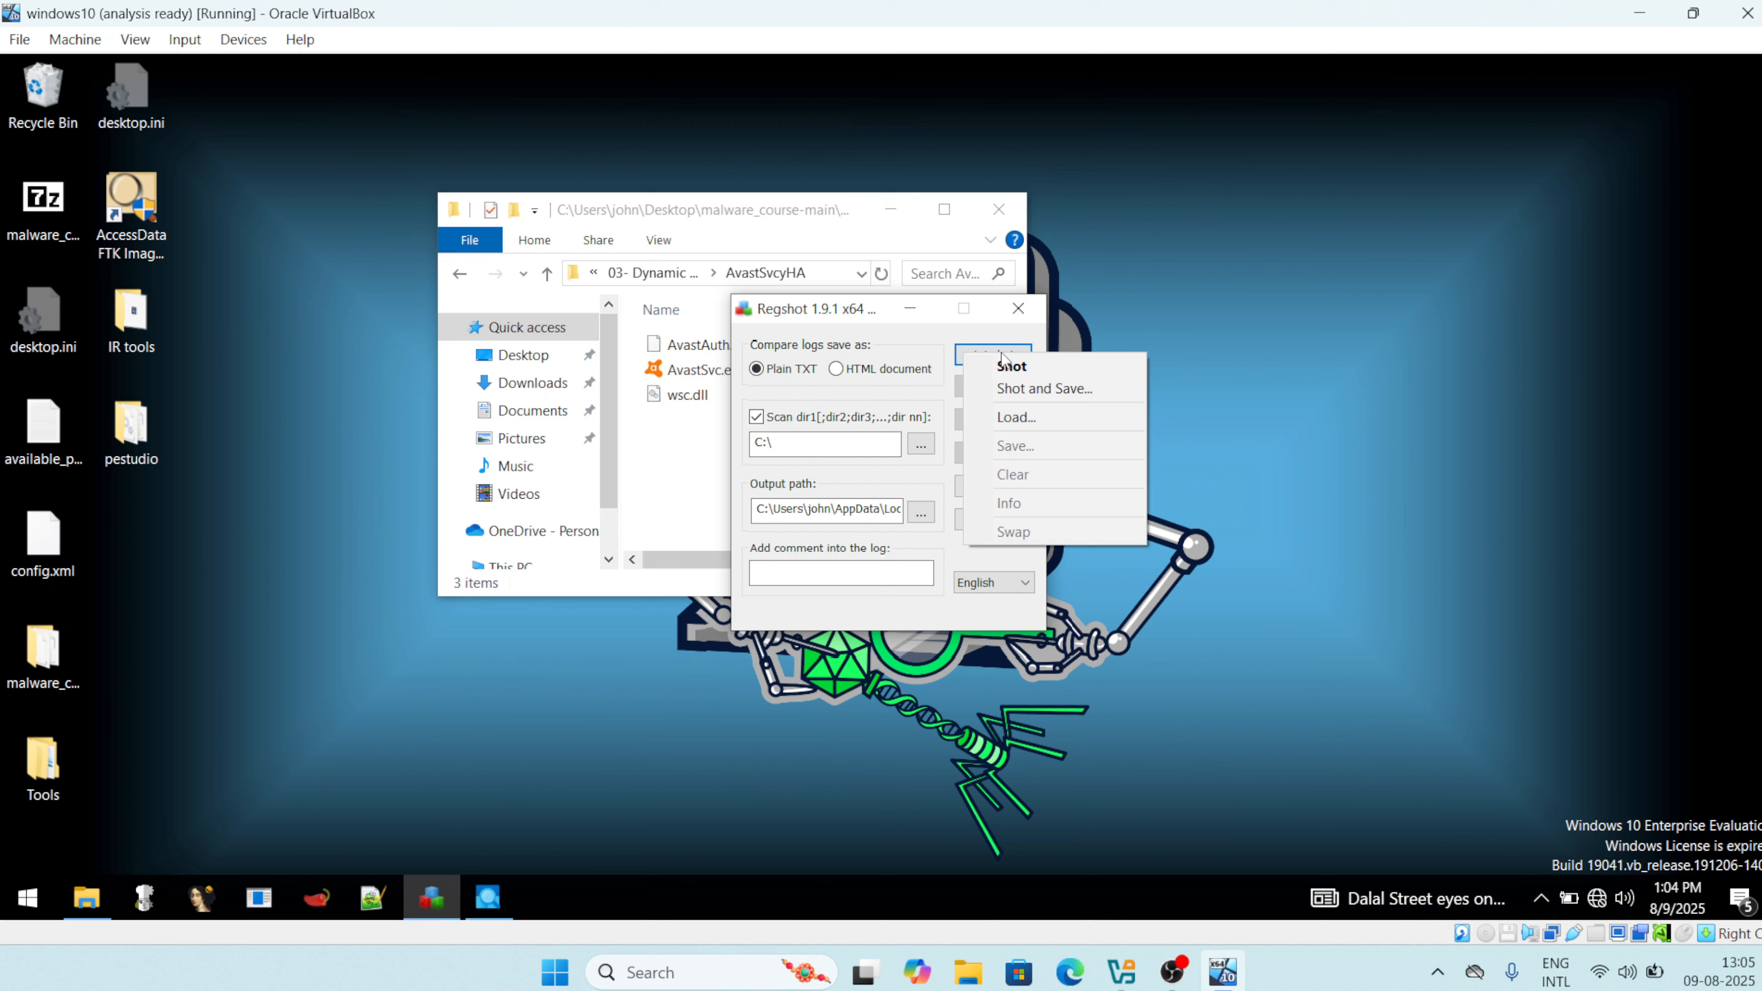
{"action": "left_click", "coordinate": [1020, 368]}
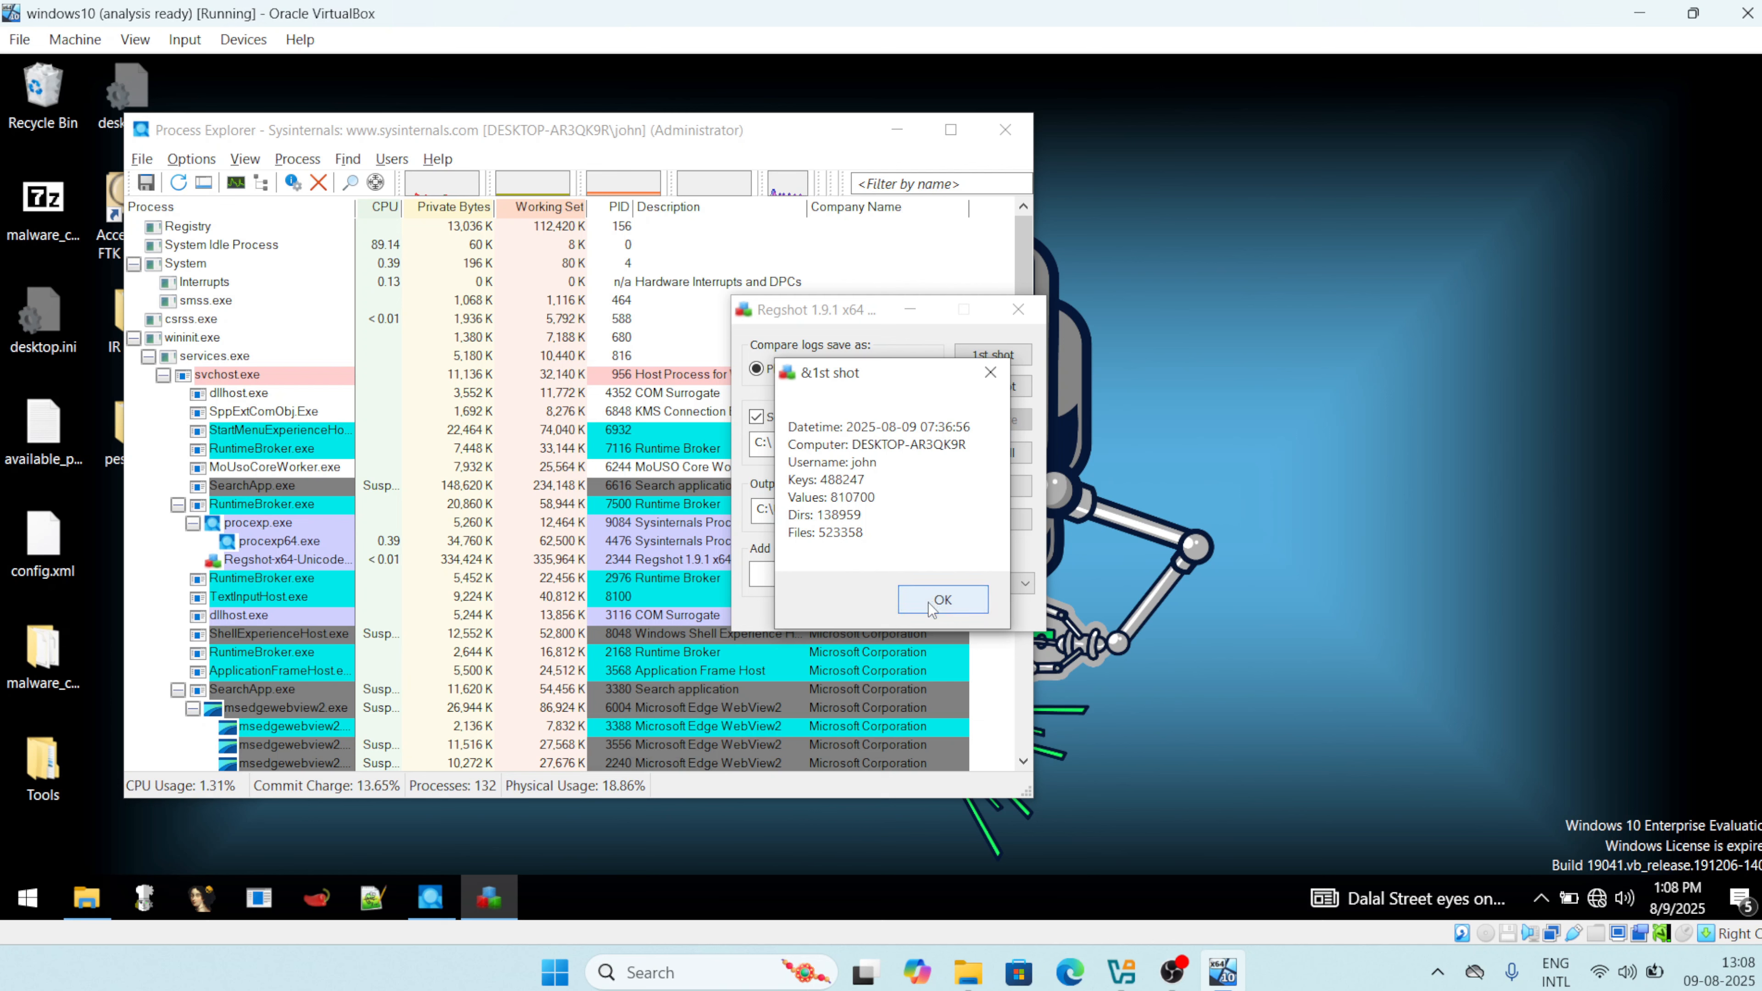
{"action": "left_click", "coordinate": [942, 600]}
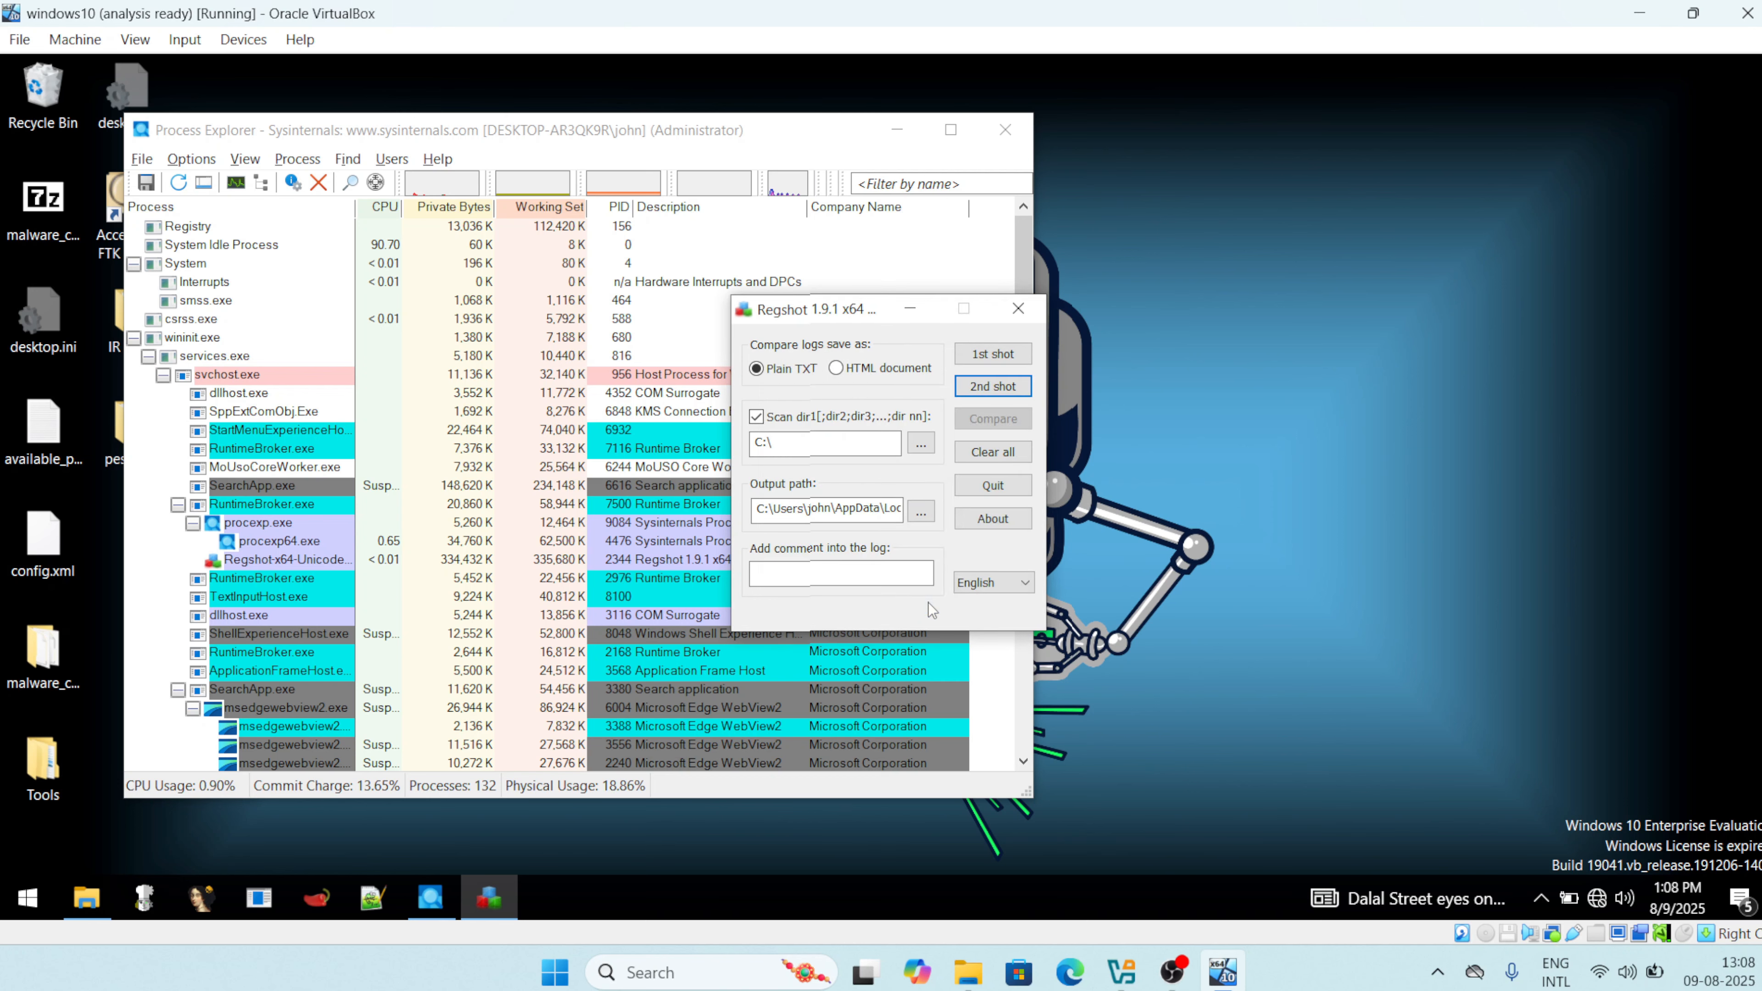
Arrange Process Explorer at the top and the AvastSvcyHA folder window on the right.
{"action": "left_click", "coordinate": [697, 135]}
{"action": "left_click_drag", "start_coordinate": [697, 135], "coordinate": [702, 366]}
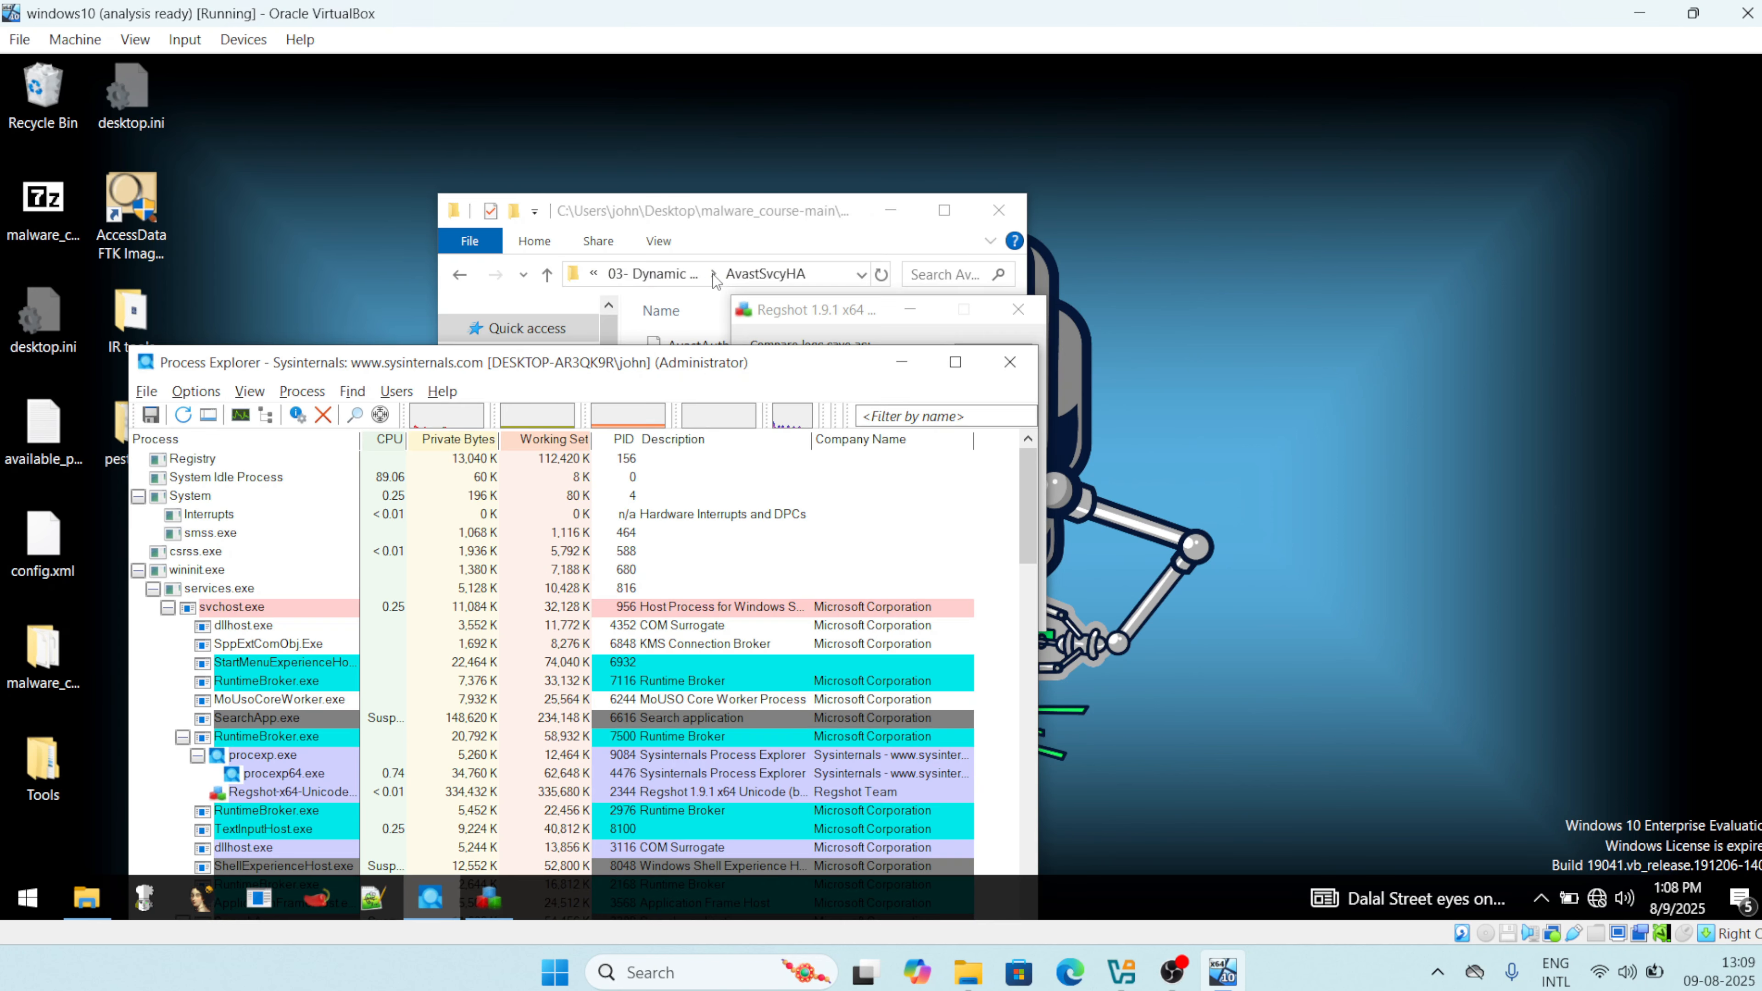
{"action": "left_click", "coordinate": [722, 211]}
{"action": "left_click_drag", "start_coordinate": [721, 212], "coordinate": [1386, 280]}
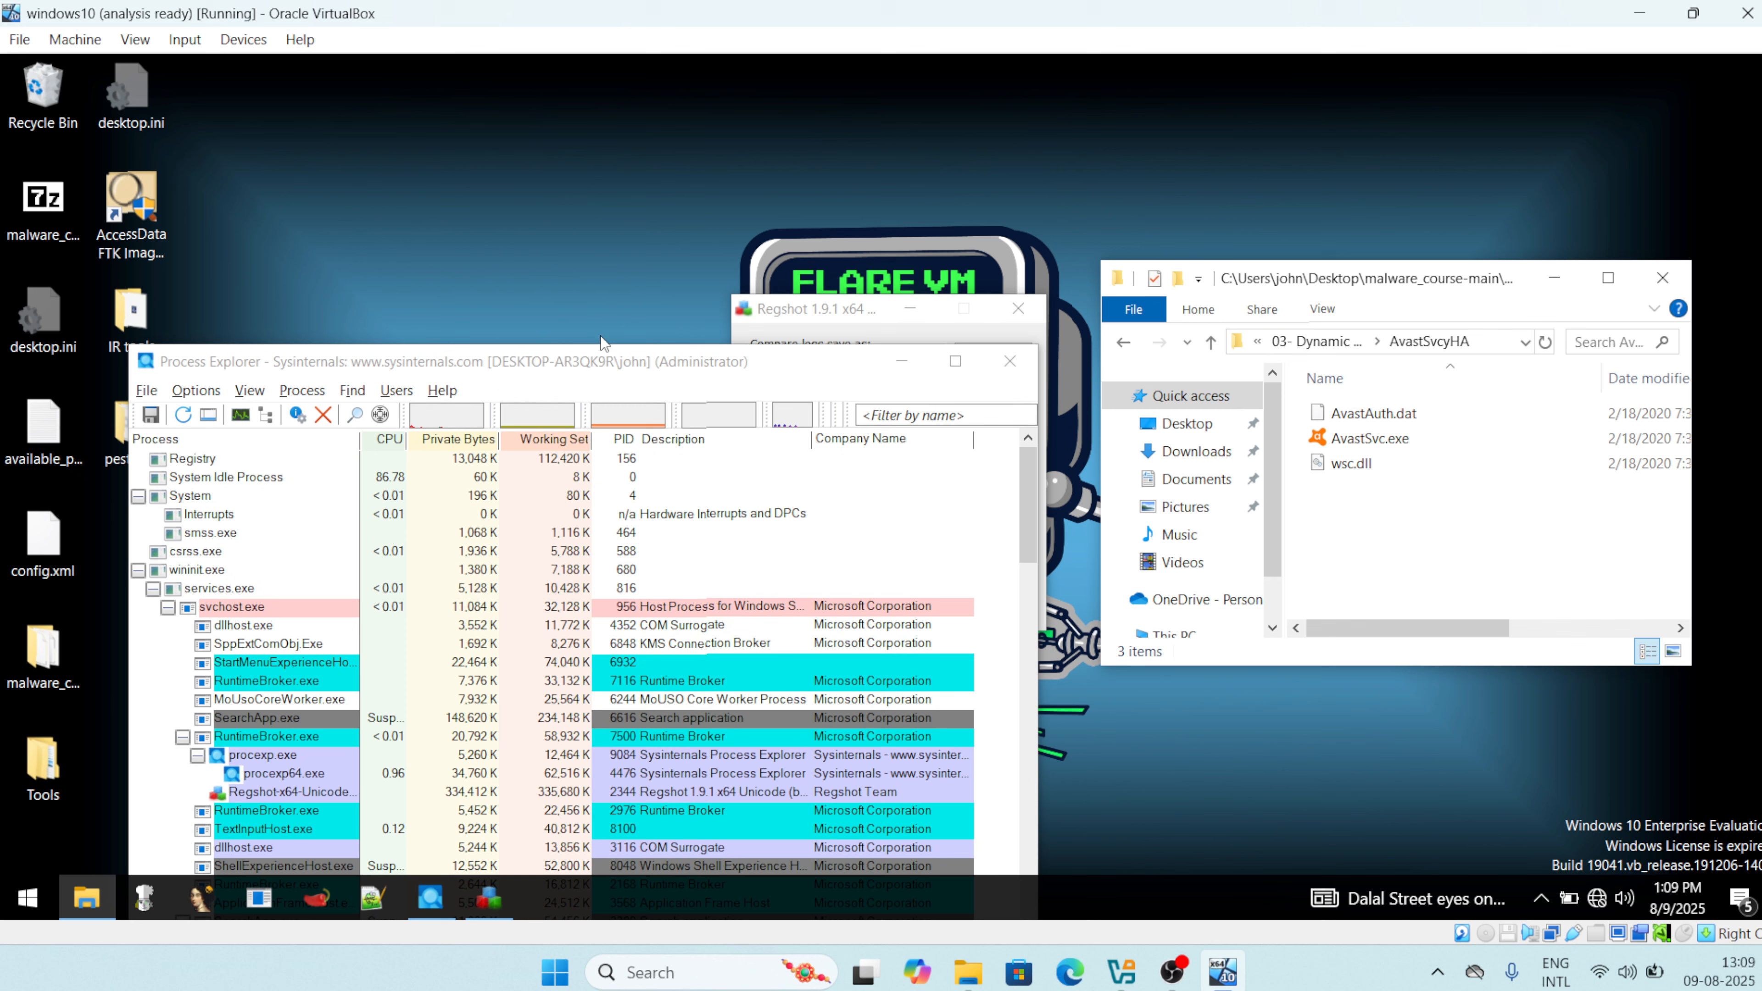
{"action": "left_click_drag", "start_coordinate": [593, 362], "coordinate": [625, 102]}
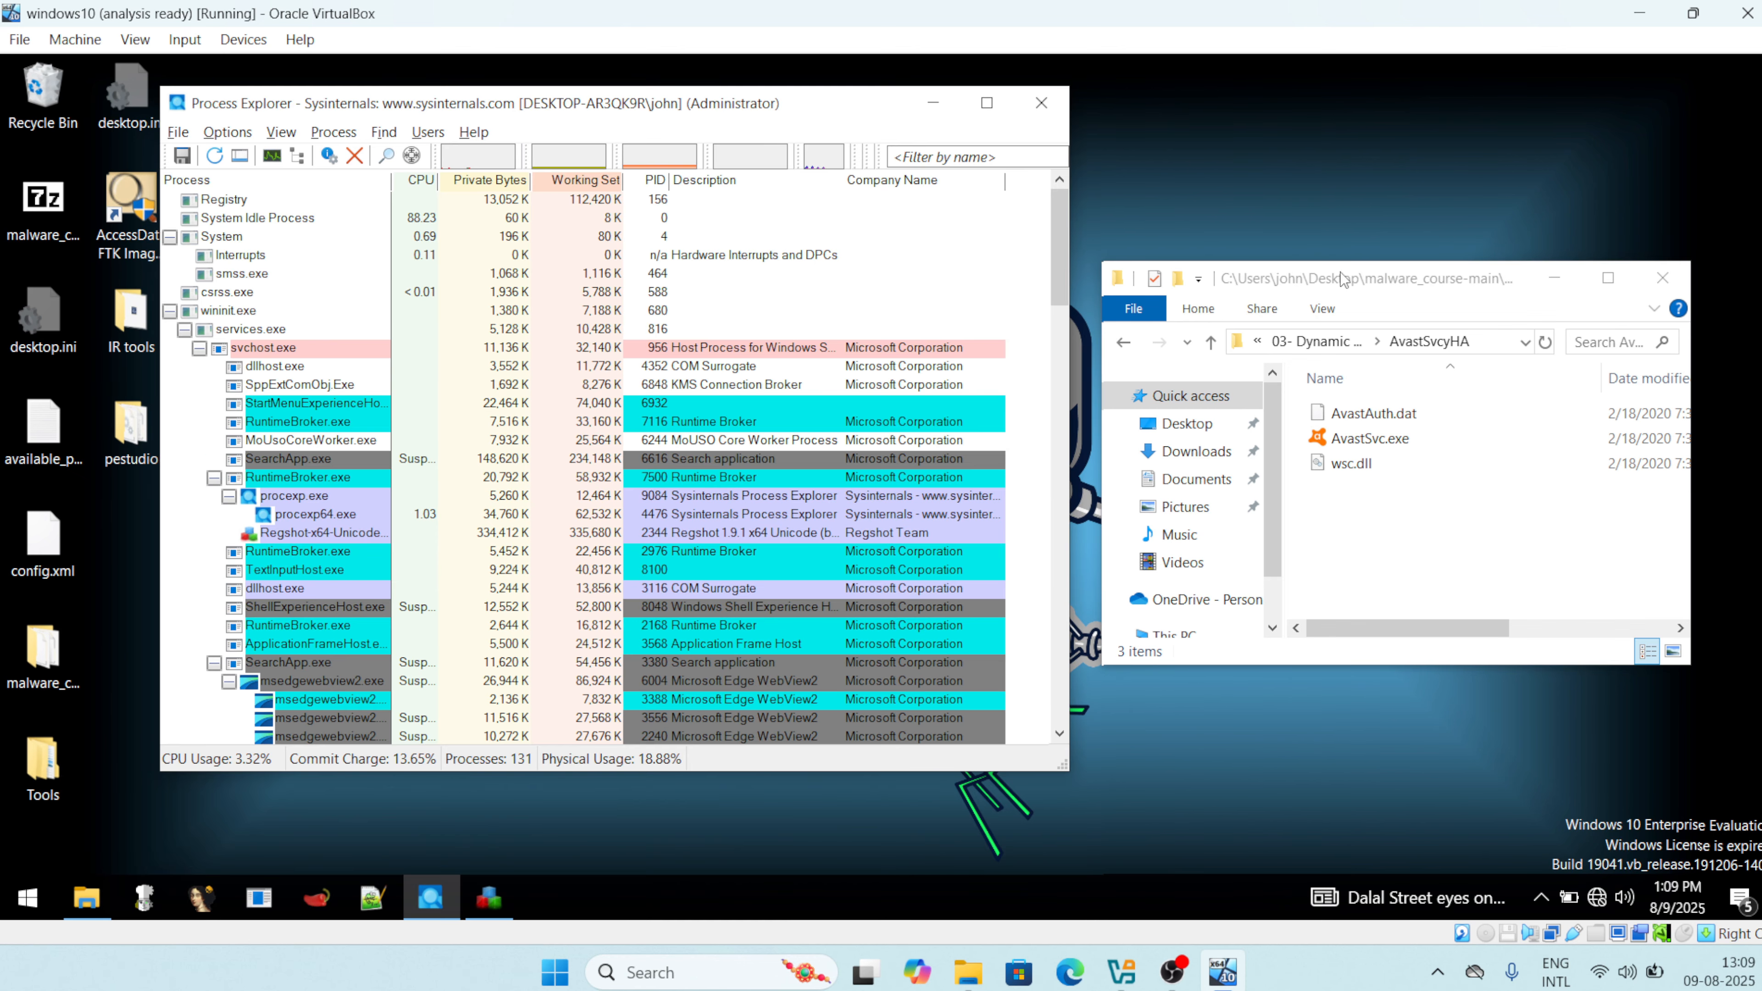
{"action": "left_click_drag", "start_coordinate": [1333, 278], "coordinate": [1326, 201]}
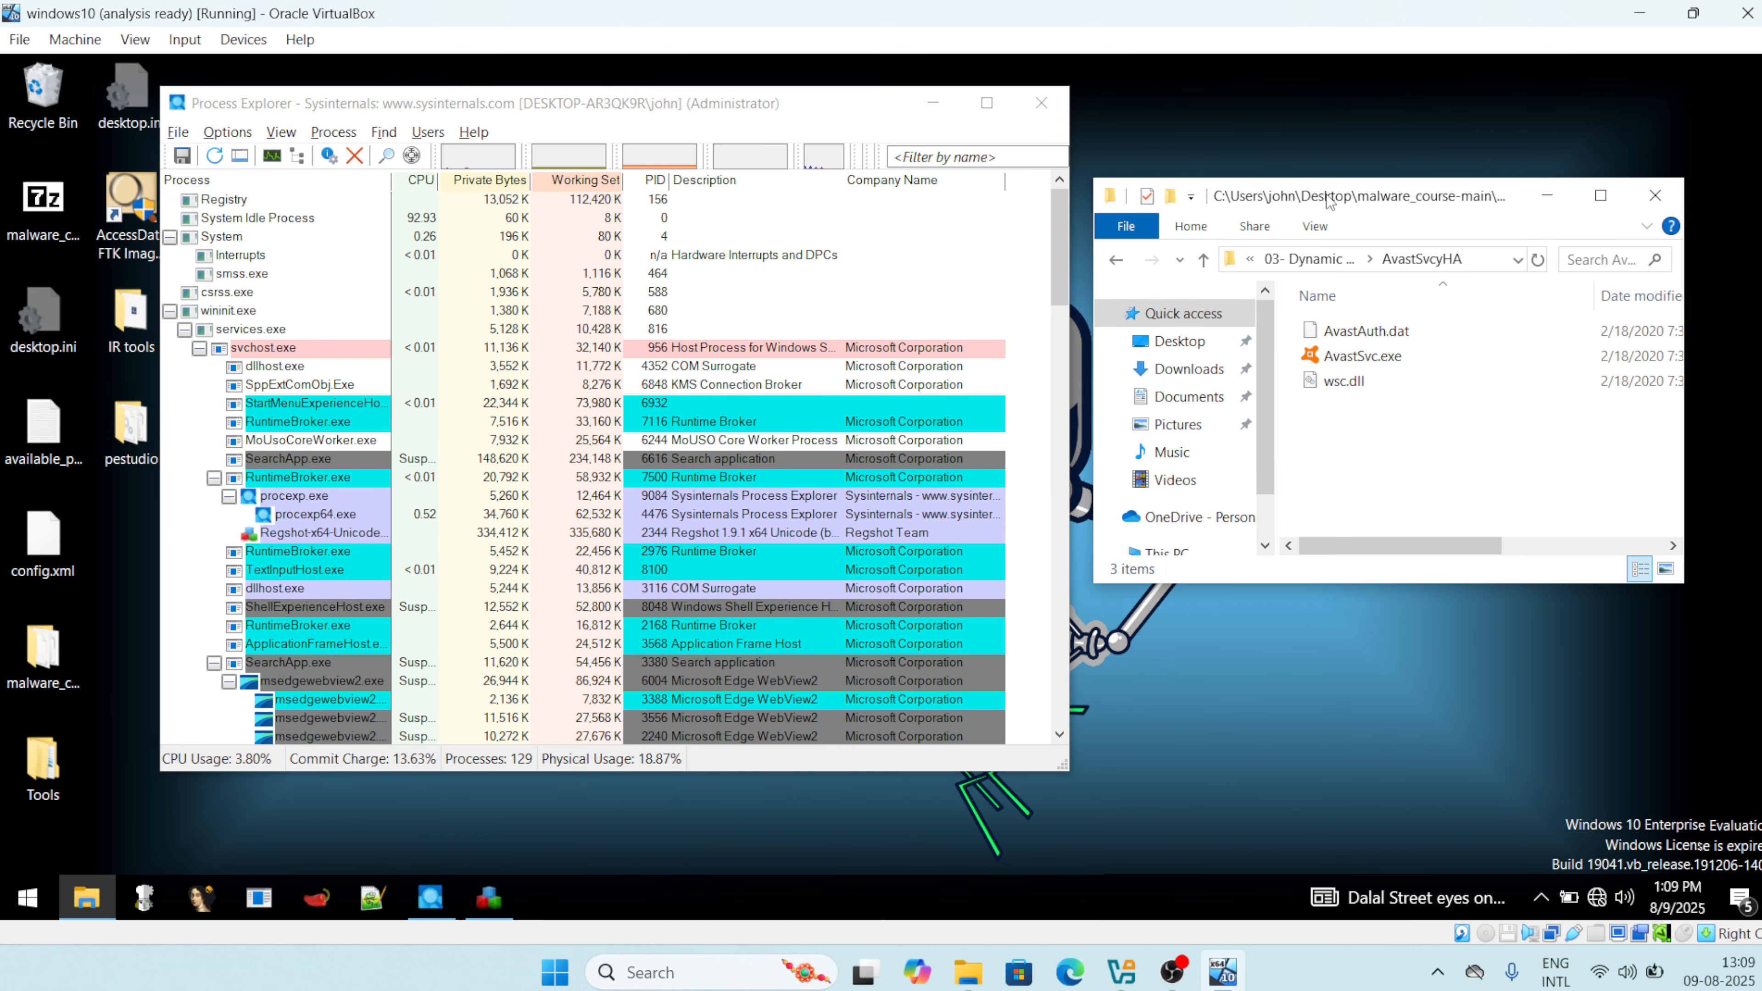
Run AvastSvc.exe as administrator and accept the UAC prompt.
{"action": "right_click", "coordinate": [1393, 364]}
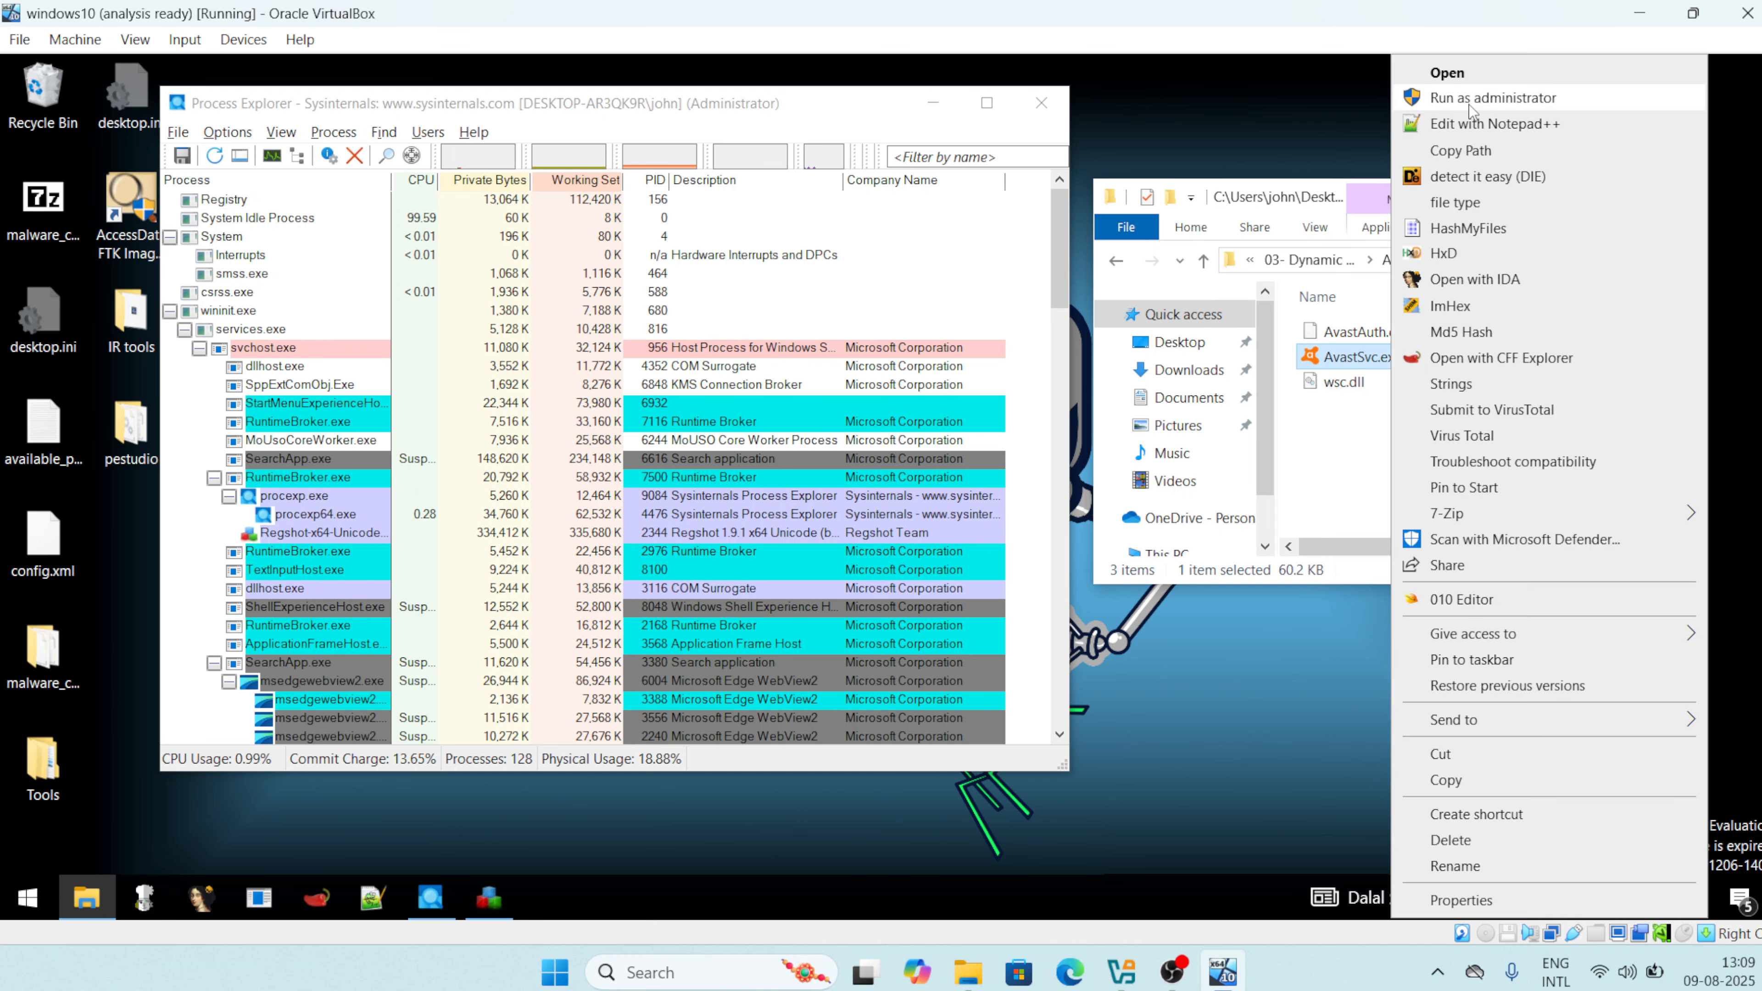
{"action": "left_click", "coordinate": [1499, 99]}
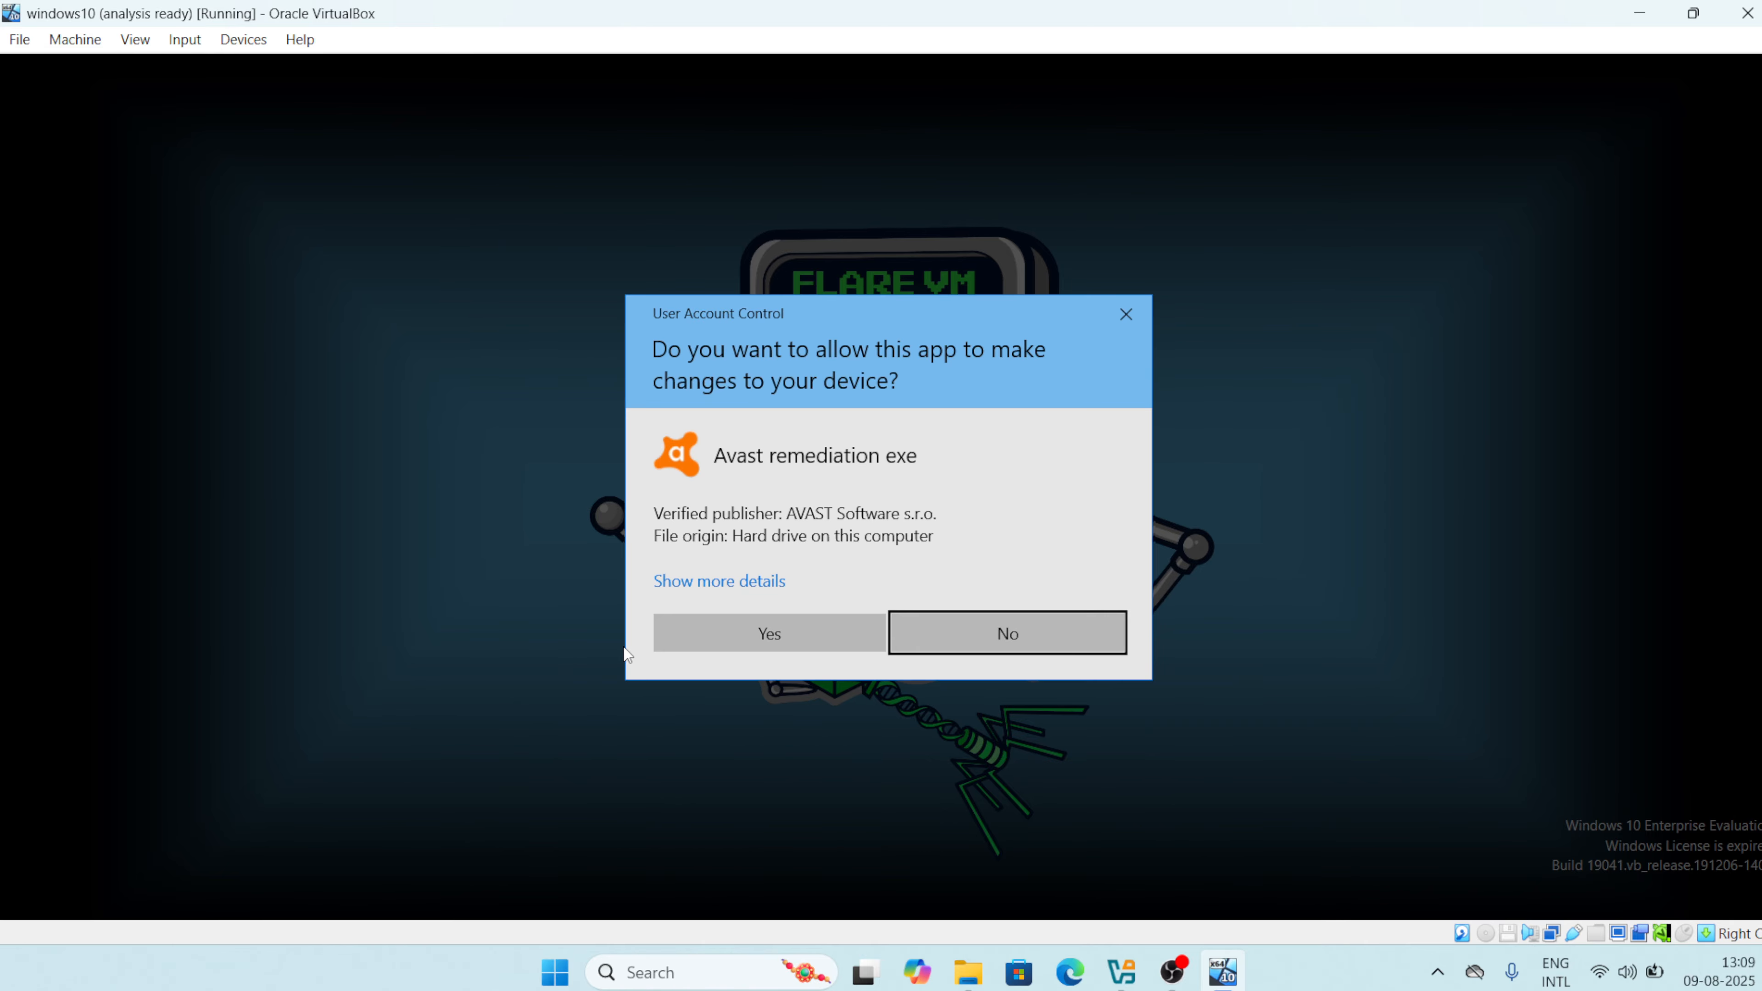
{"action": "left_click", "coordinate": [772, 633]}
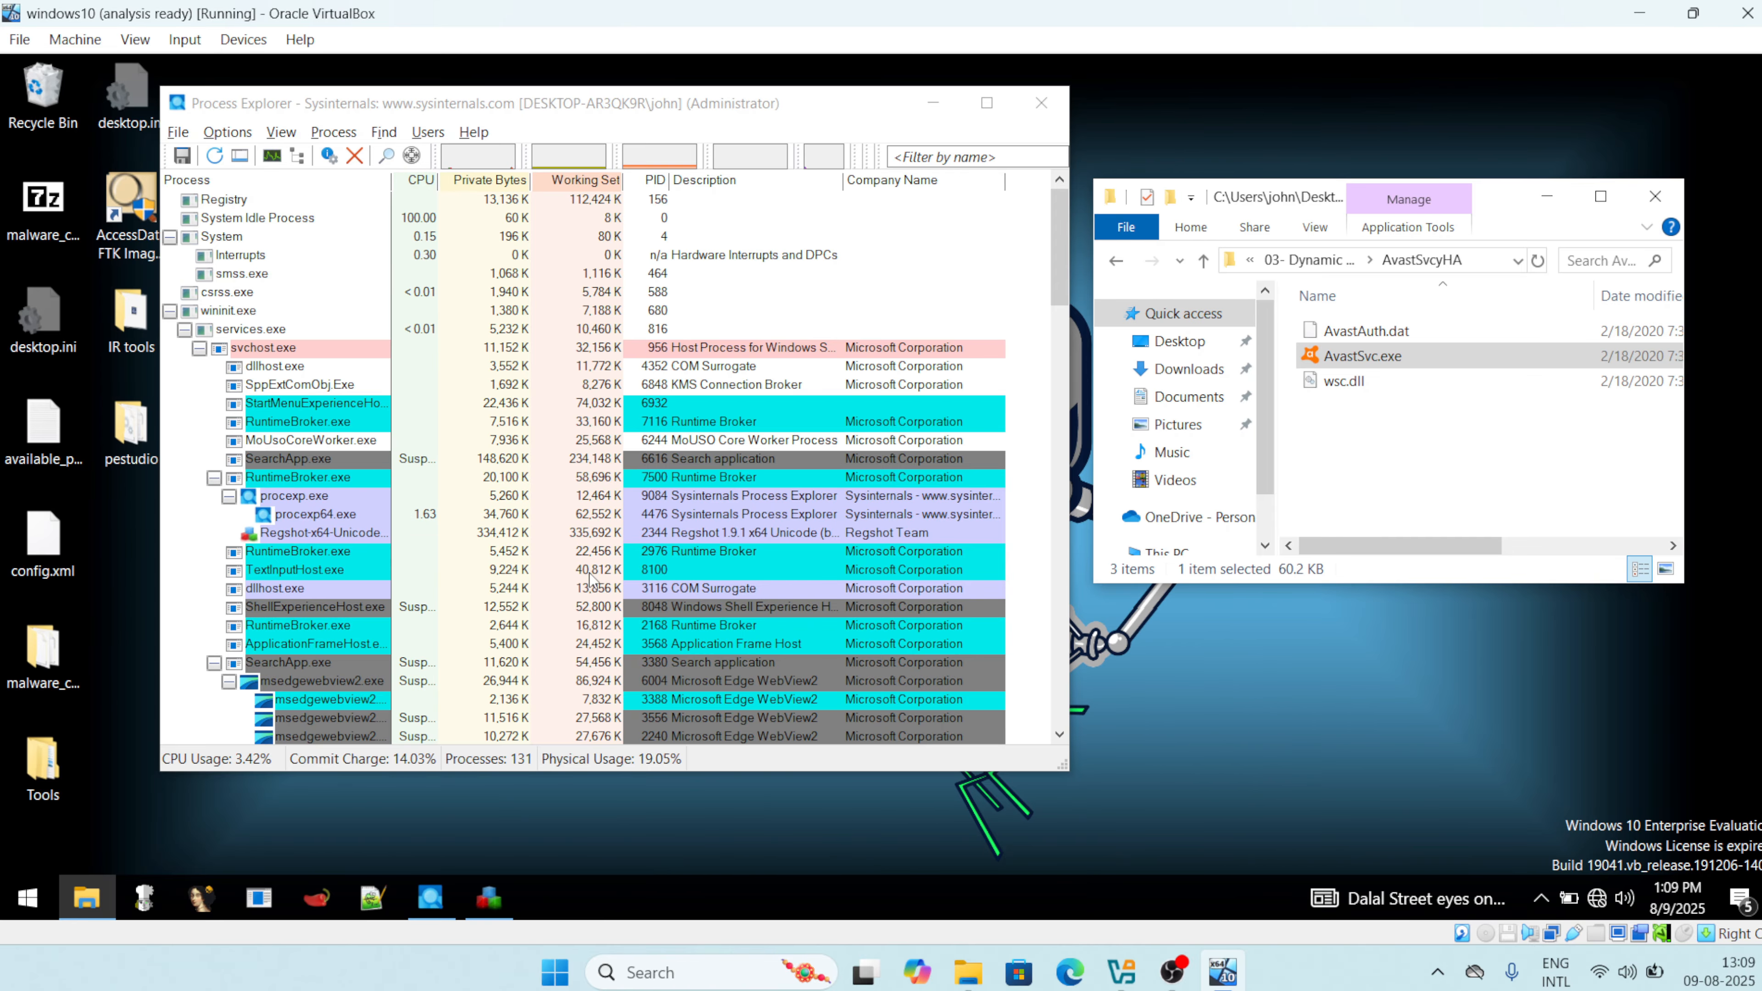
Locate AvastSvc.exe (PID 8976) in Process Explorer's process list and open its Properties.
{"action": "scroll", "coordinate": [844, 510], "scroll_direction": "down", "scroll_amount": 15}
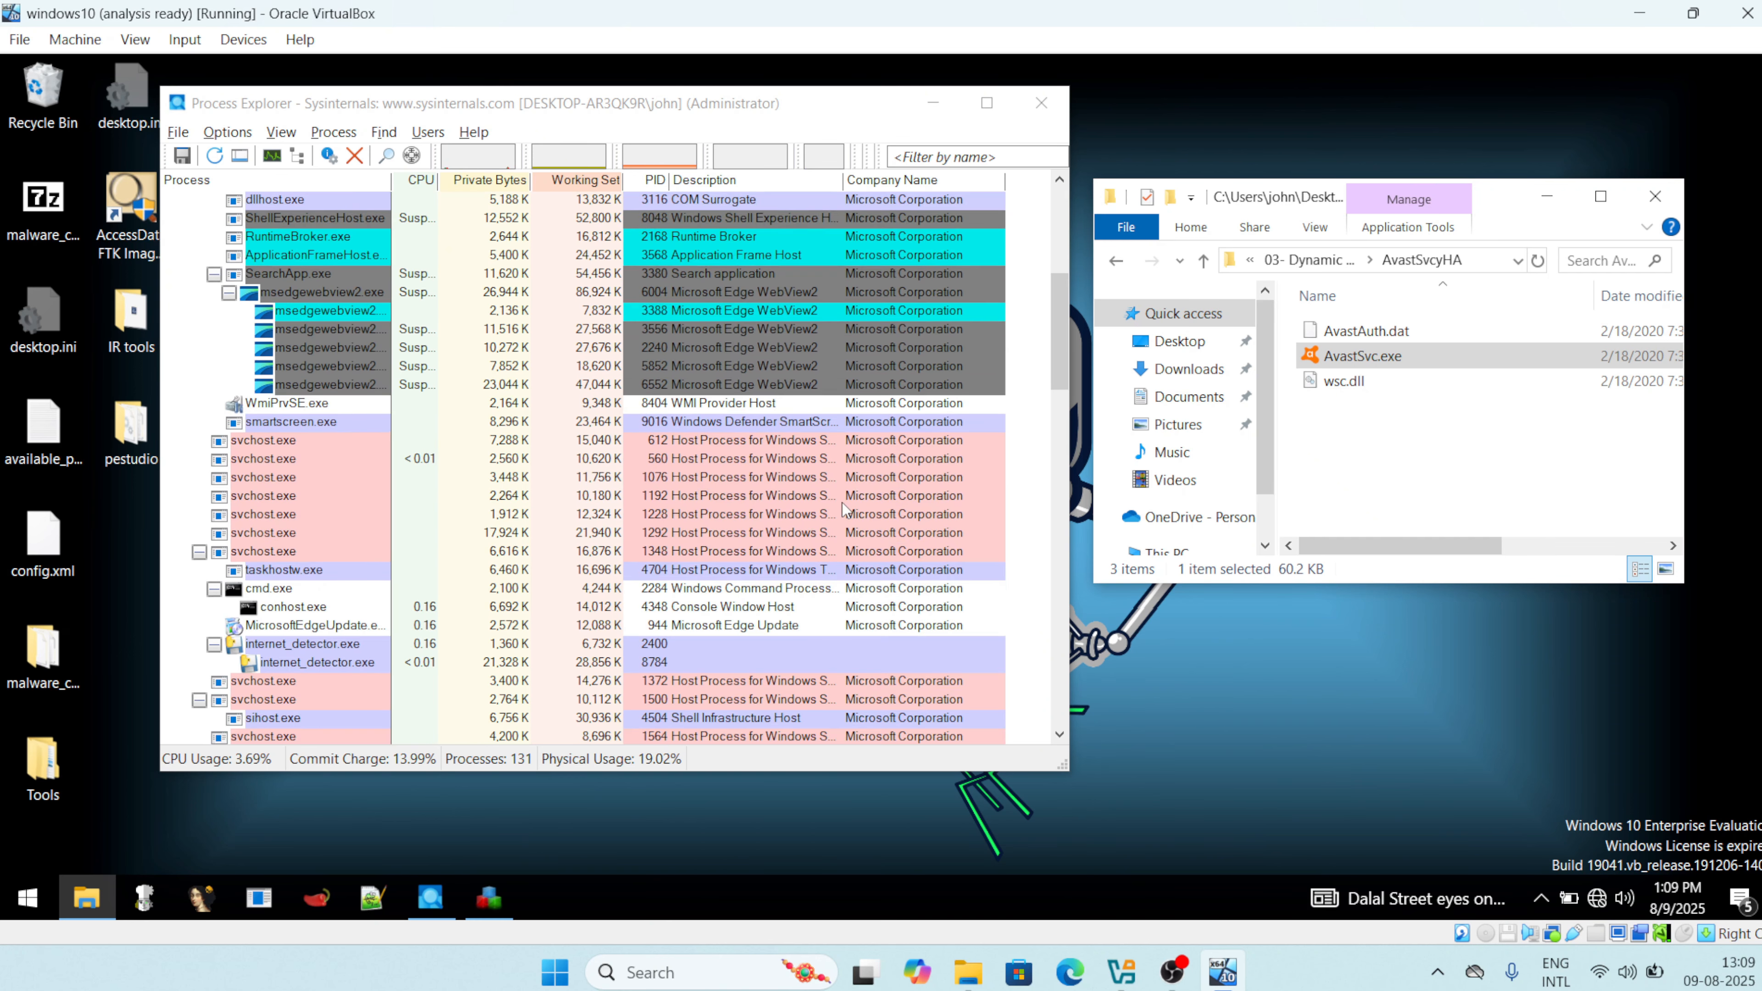
{"action": "scroll", "coordinate": [844, 511], "scroll_direction": "down", "scroll_amount": 15}
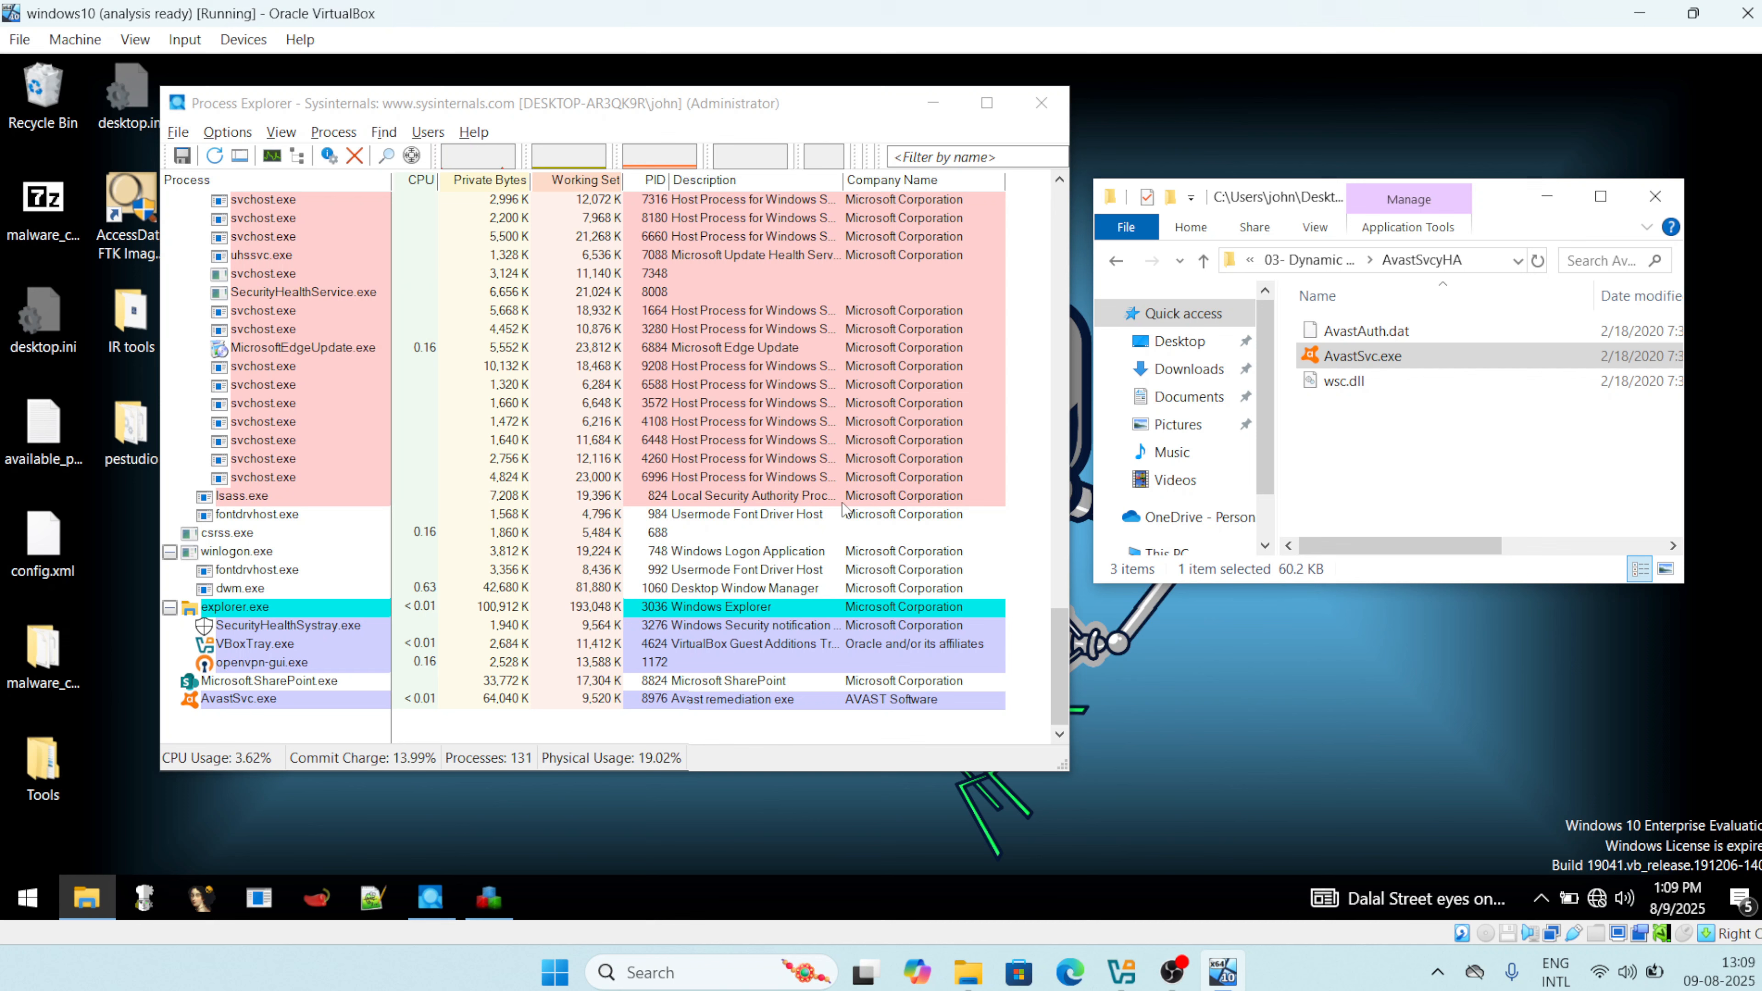
{"action": "left_click", "coordinate": [256, 701]}
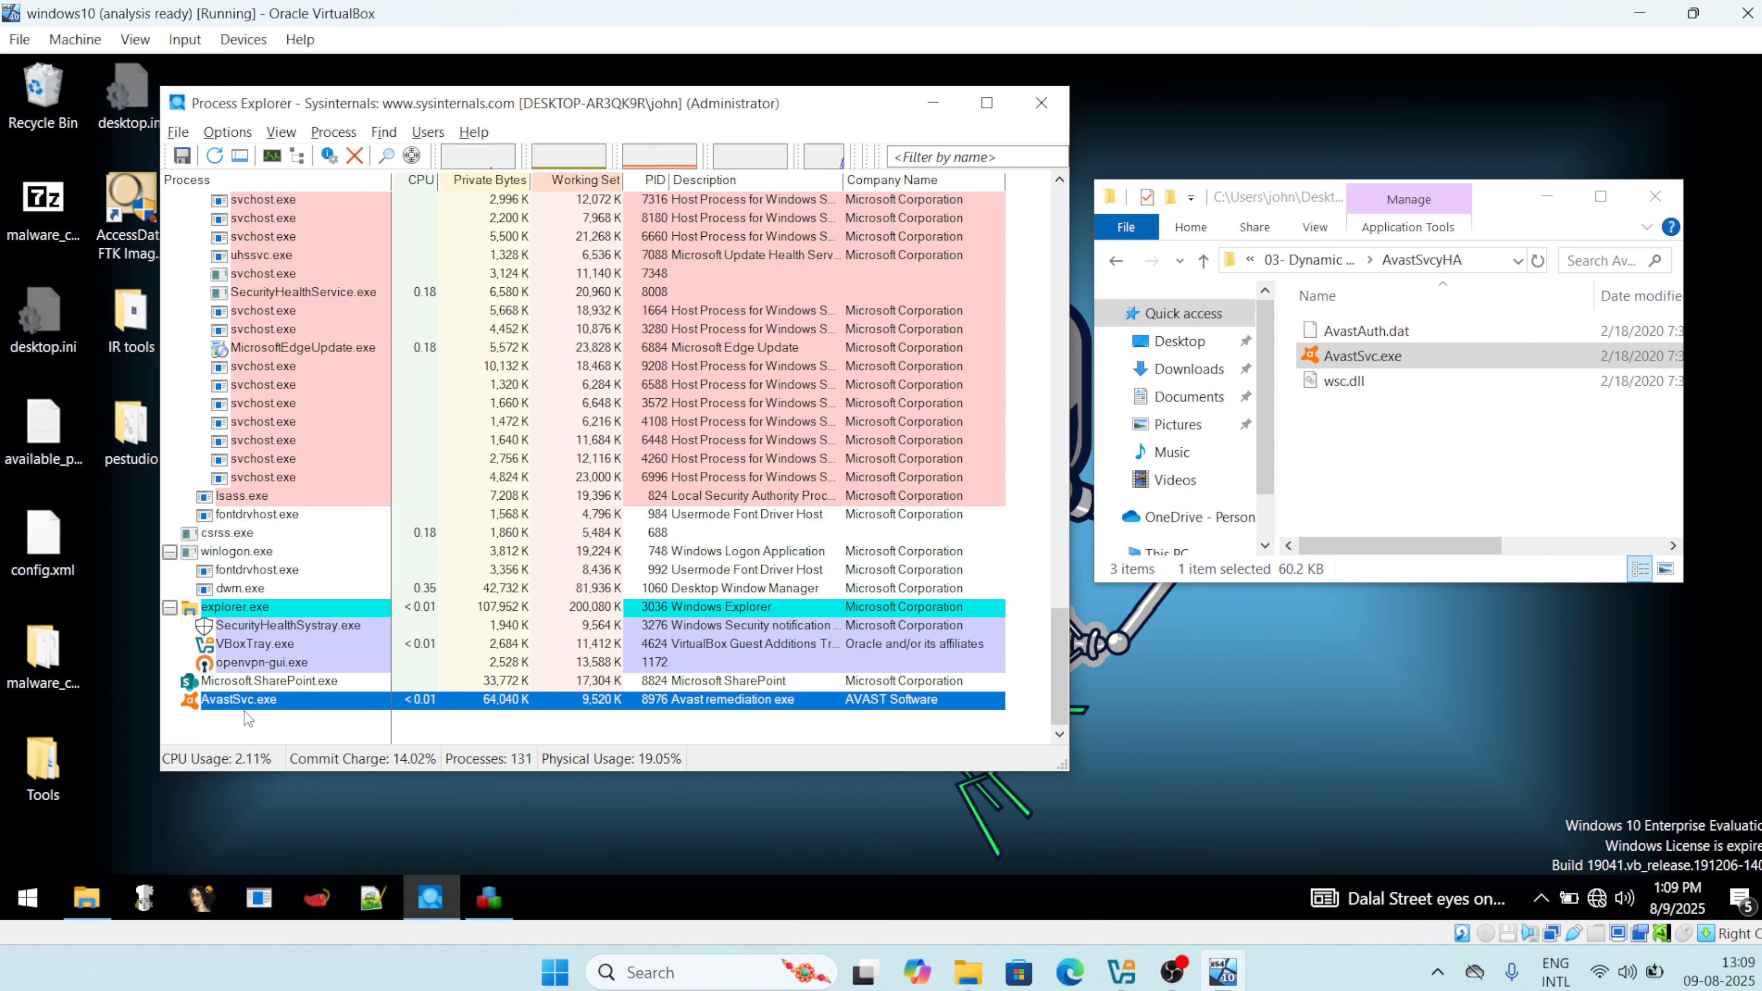
{"action": "mouse_move", "coordinate": [313, 704]}
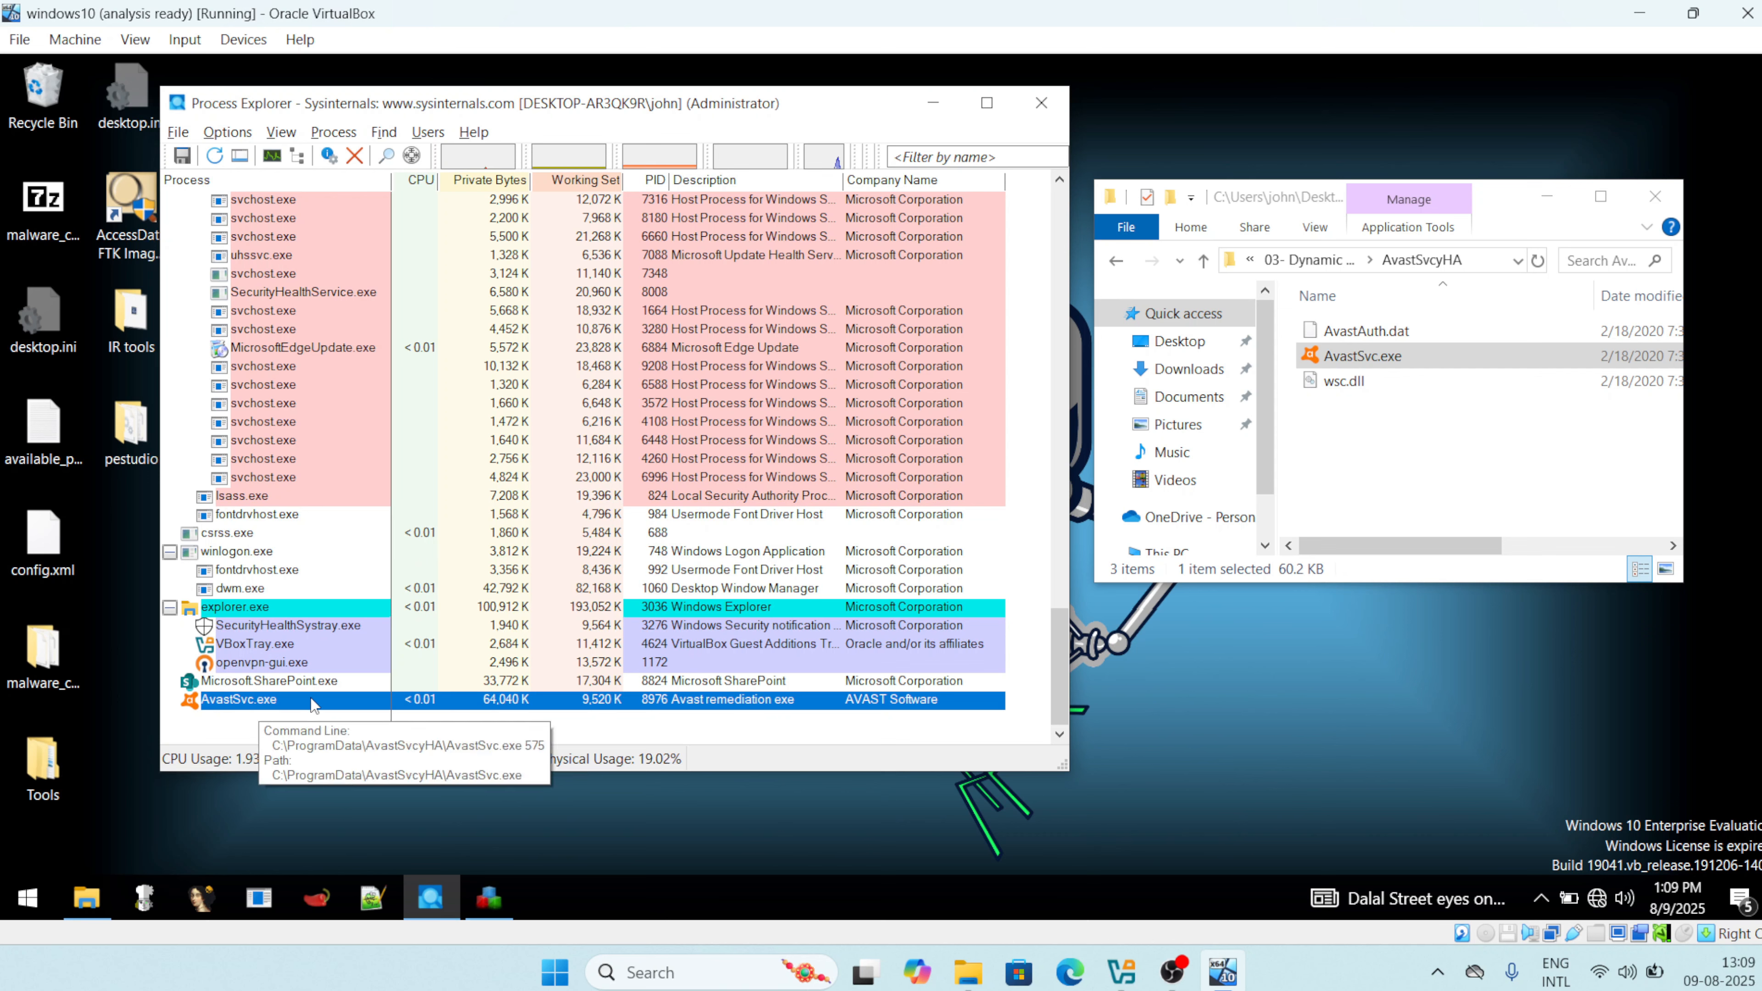
{"action": "right_click", "coordinate": [313, 705]}
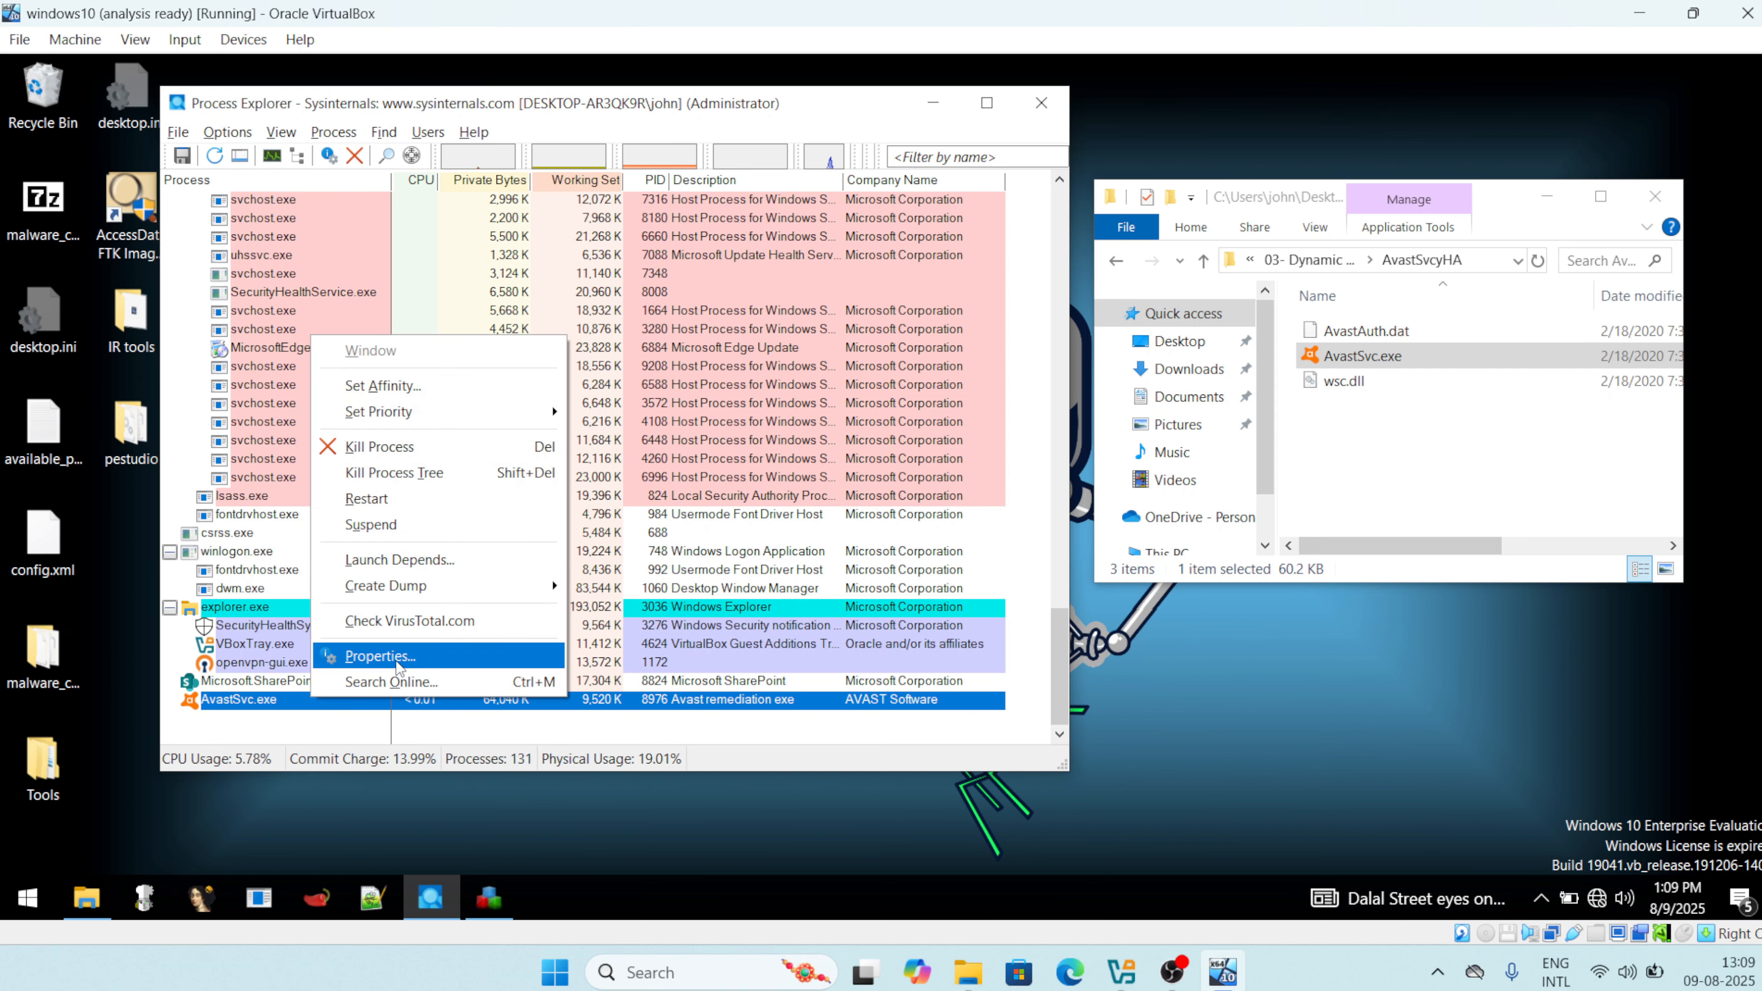
{"action": "left_click", "coordinate": [399, 658]}
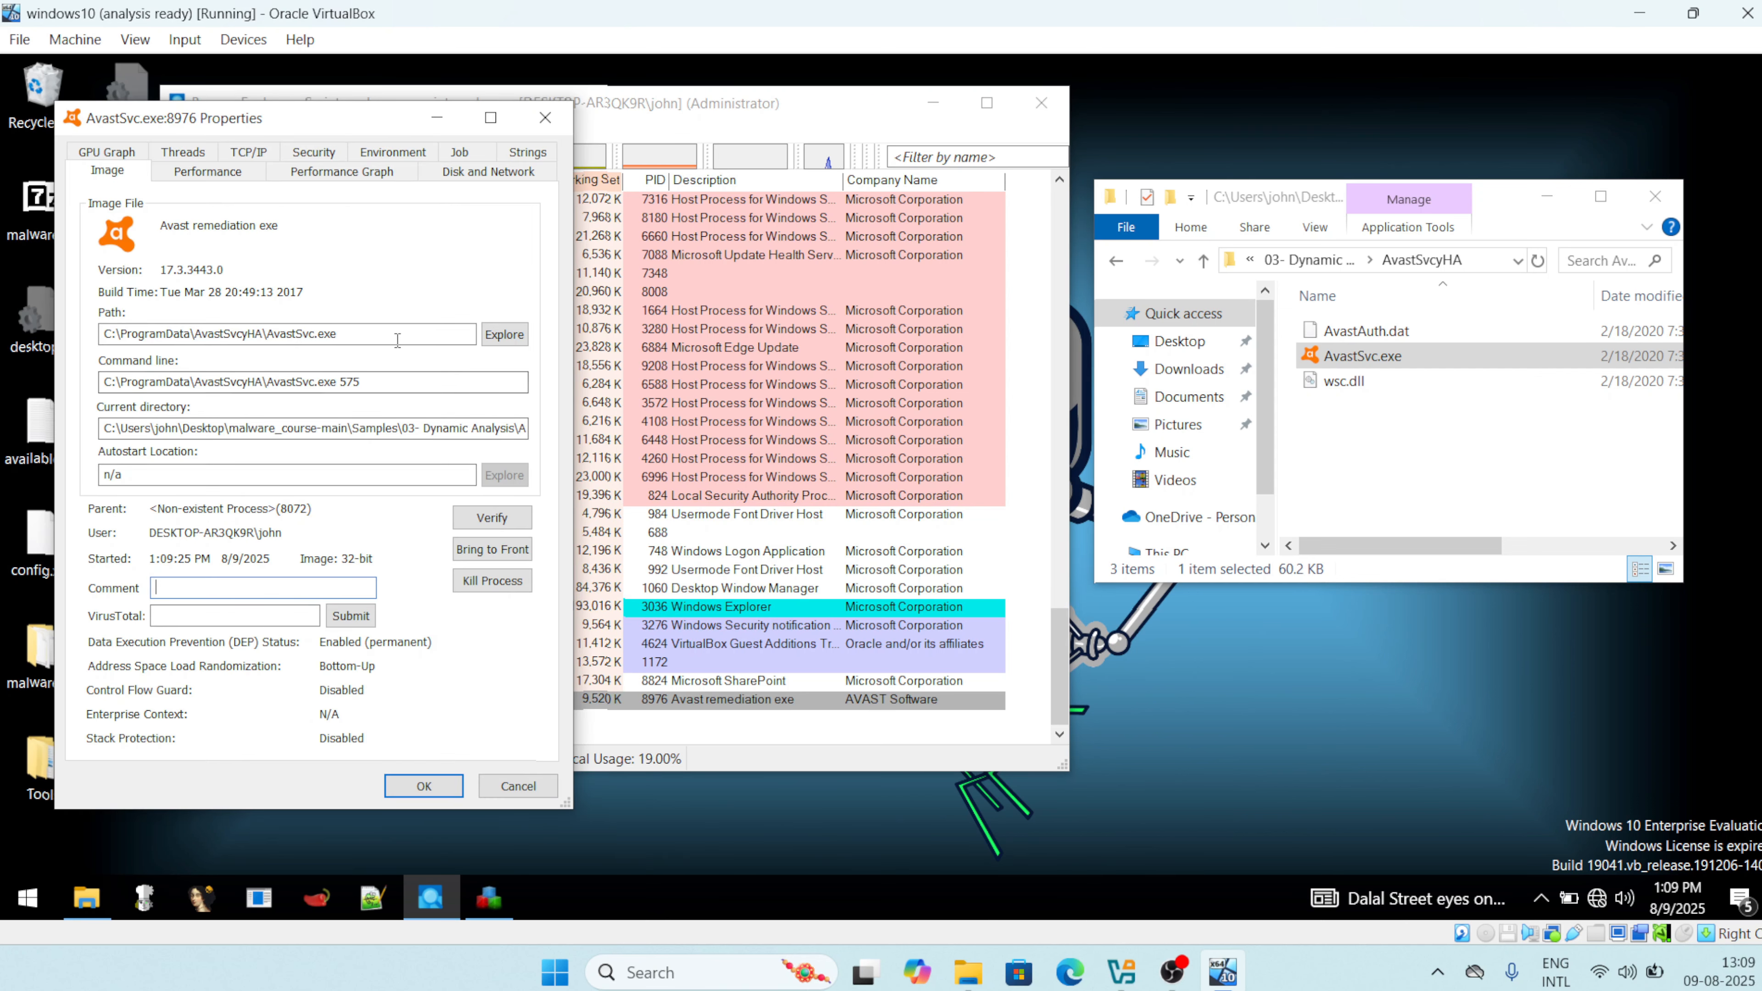
Examine the image Path and Current directory fields pointing to C:\ProgramData\AvastSvcyHA.
{"action": "left_click_drag", "start_coordinate": [380, 336], "coordinate": [48, 351]}
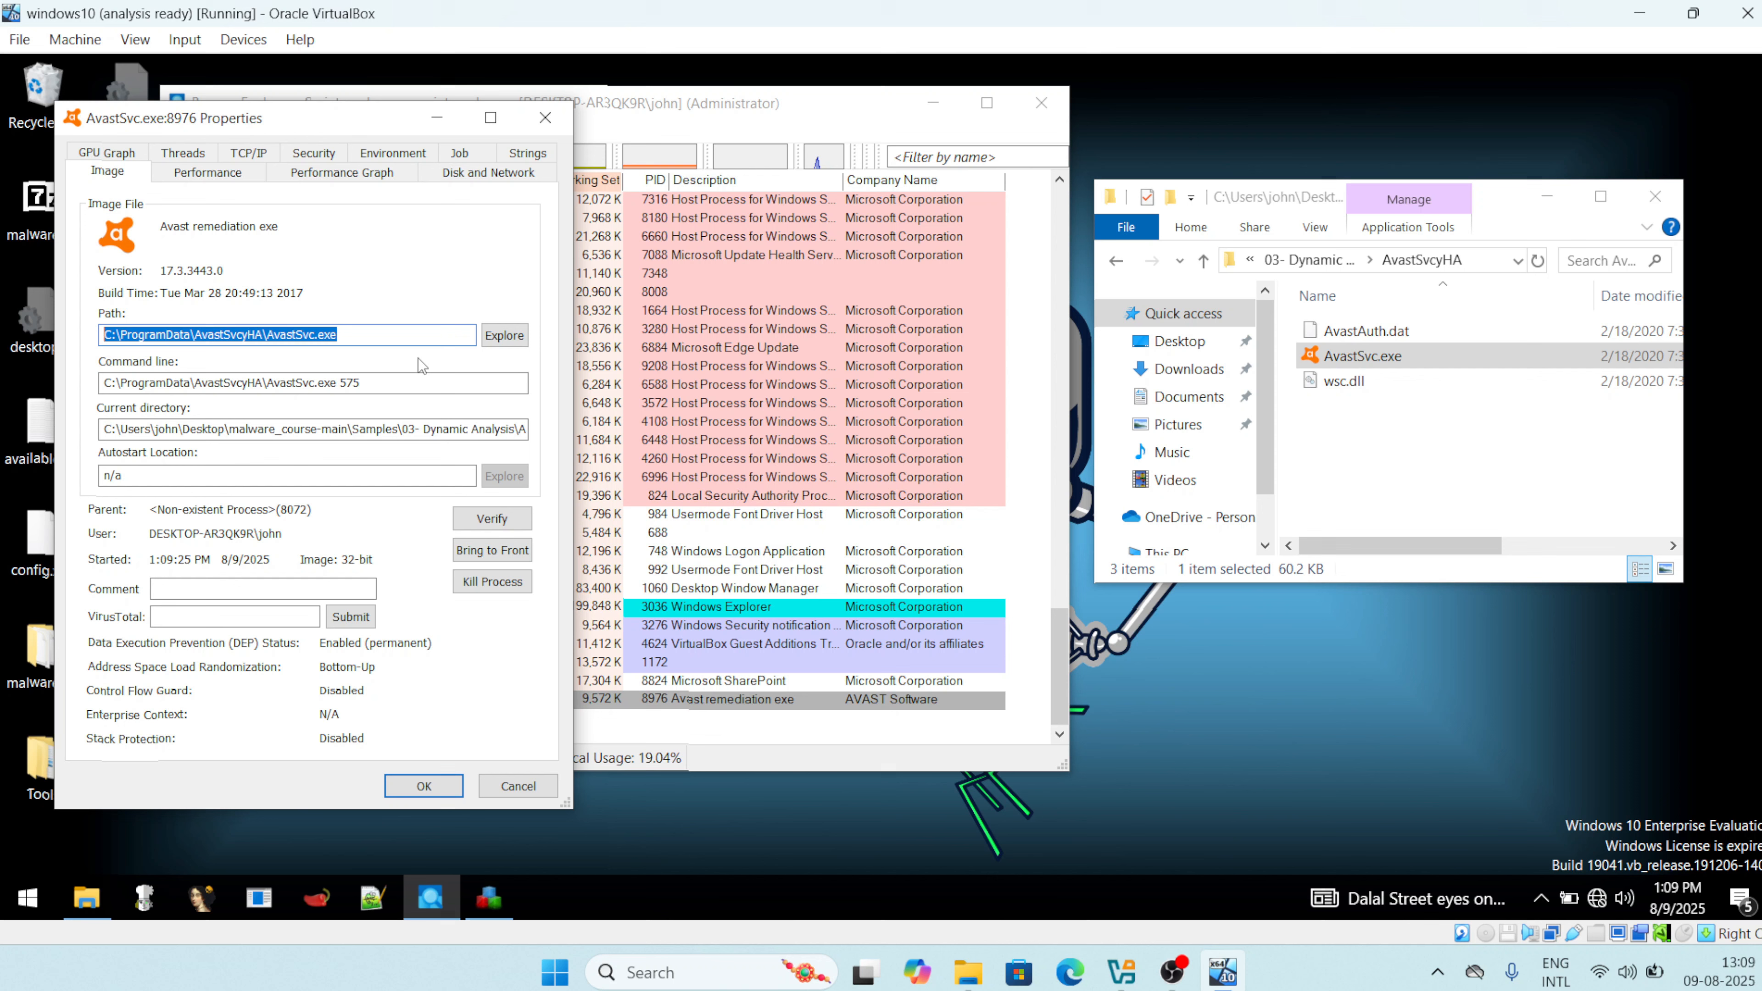
{"action": "left_click", "coordinate": [374, 336]}
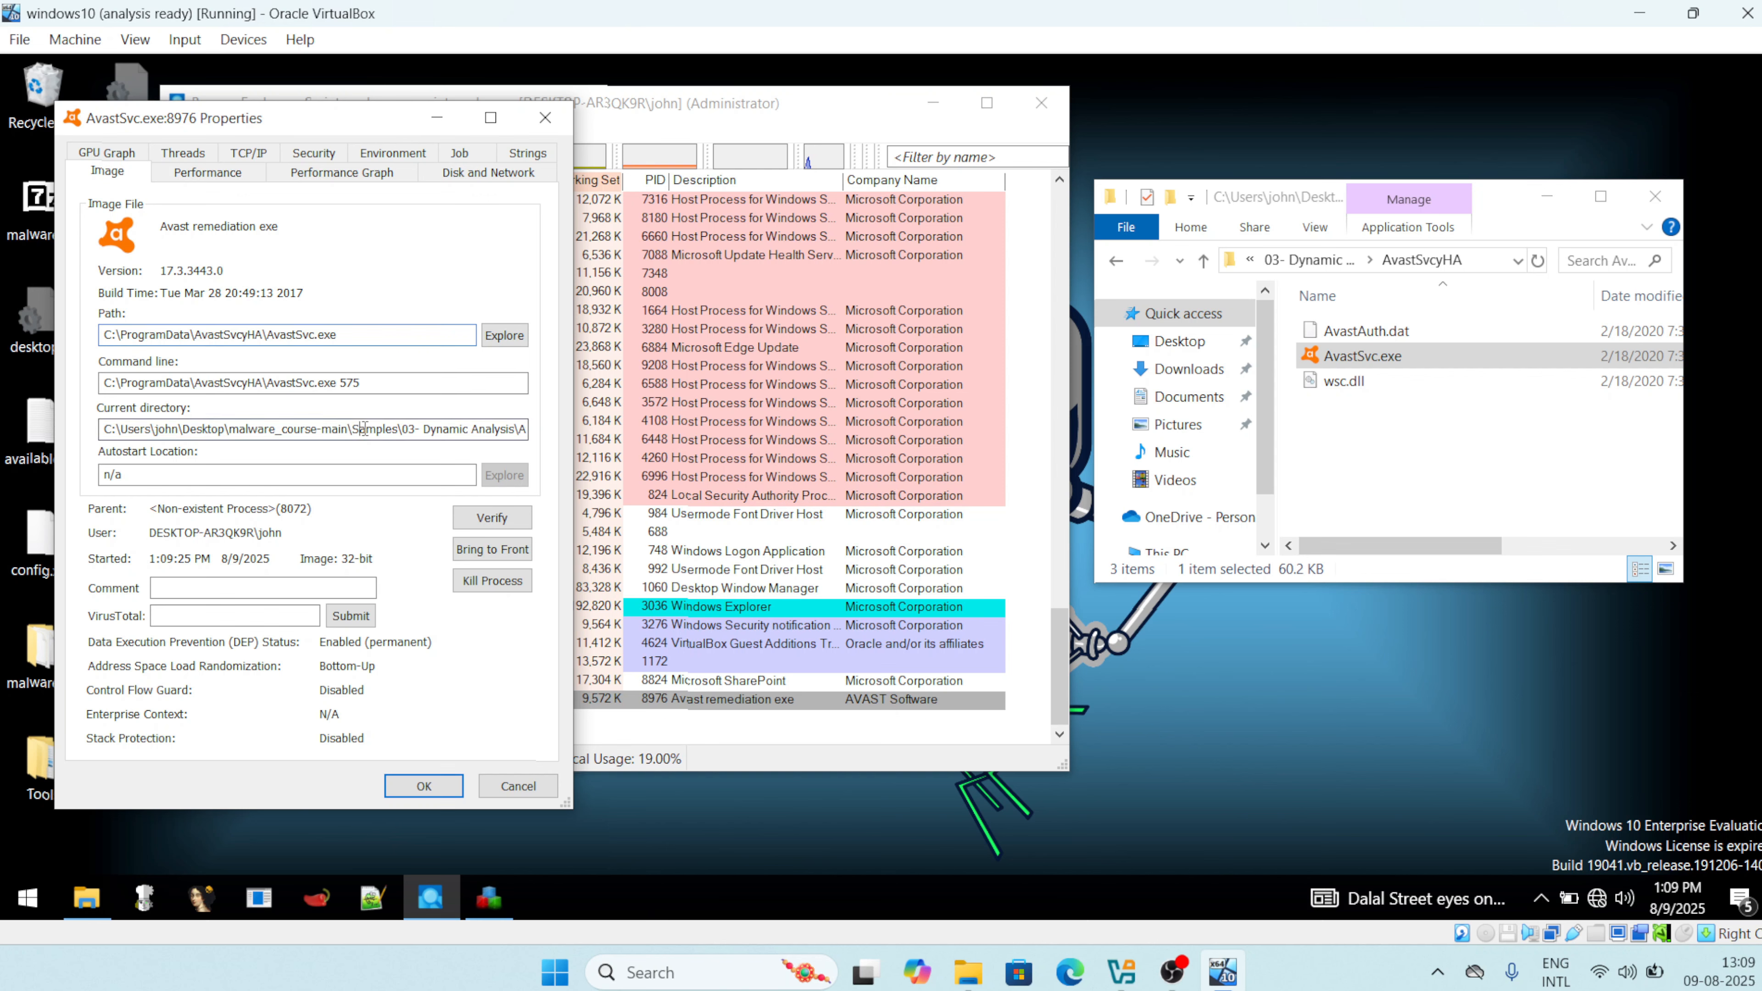
{"action": "key", "text": "End"}
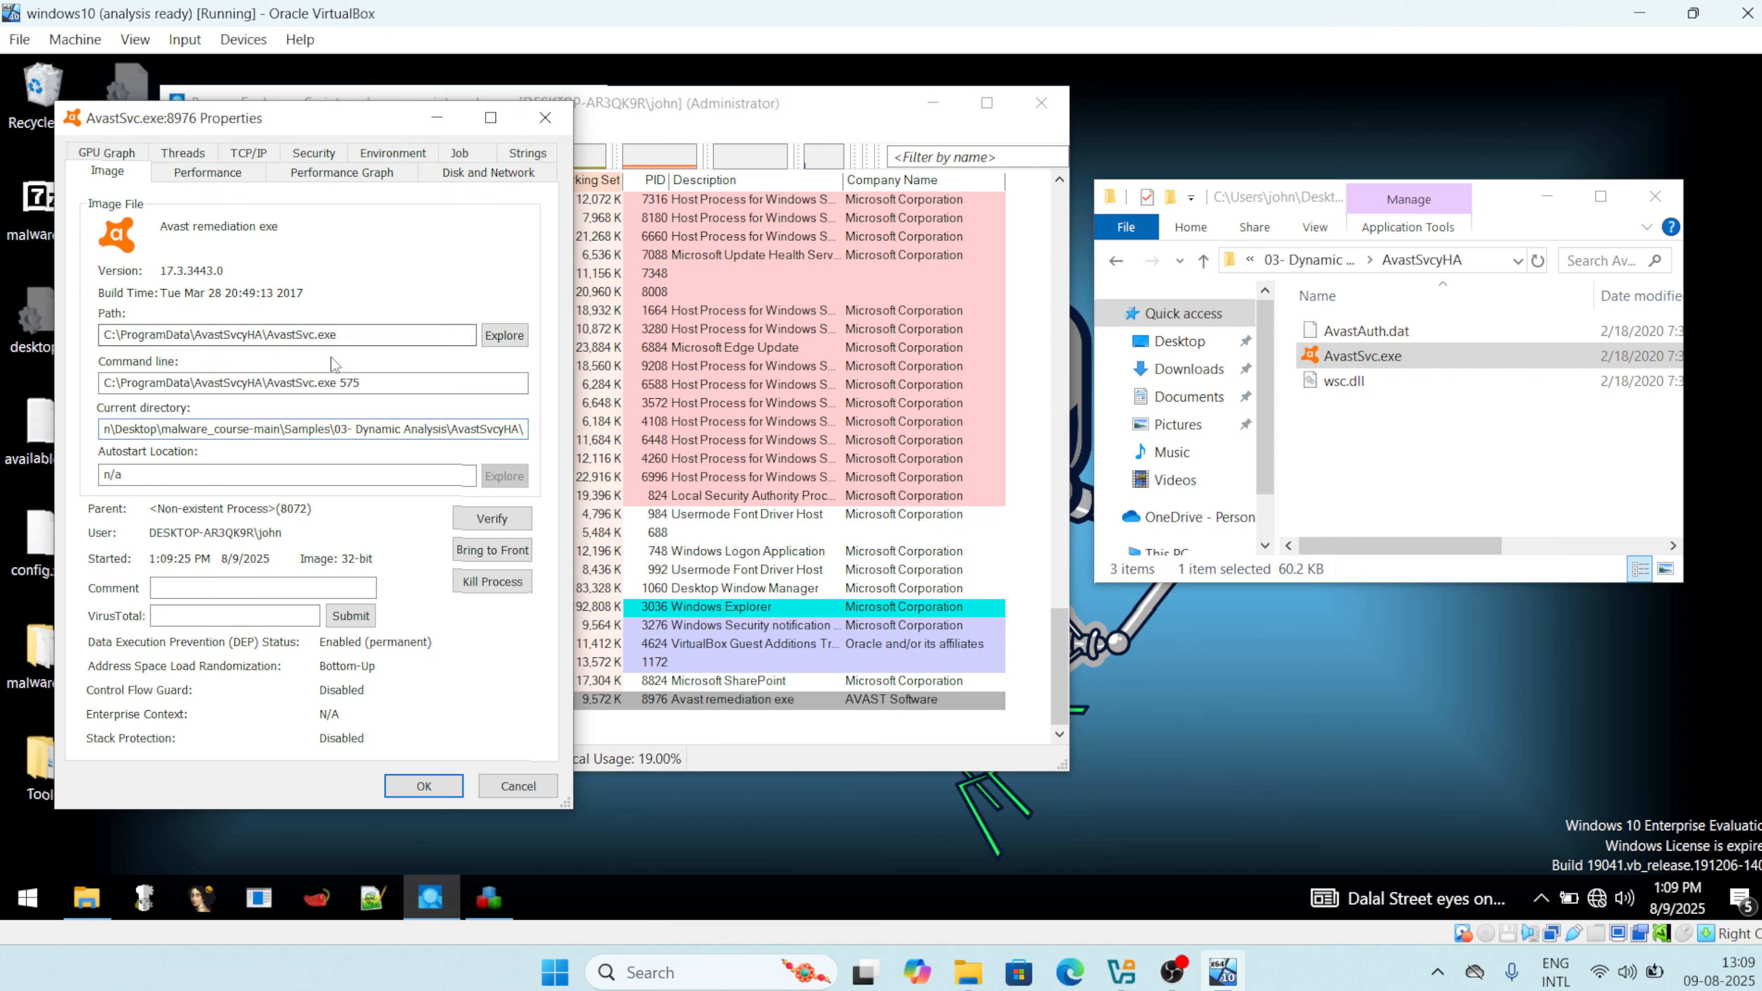
{"action": "left_click_drag", "start_coordinate": [341, 336], "coordinate": [73, 347]}
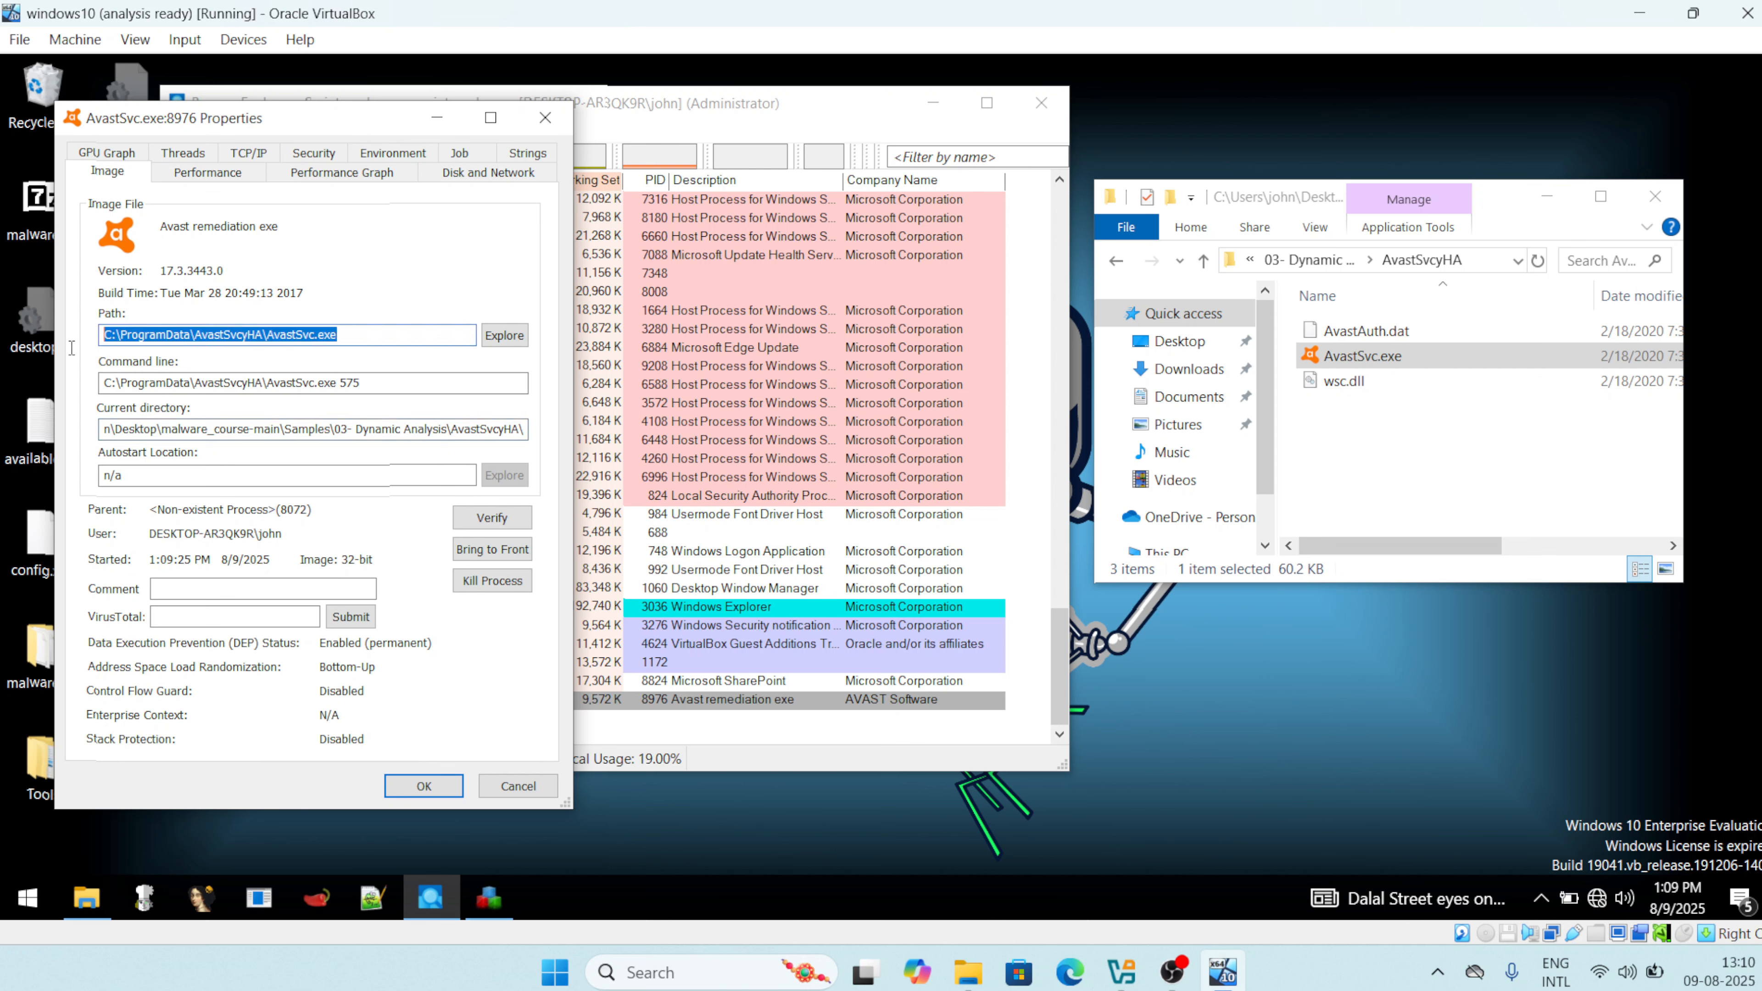
{"action": "left_click", "coordinate": [394, 262]}
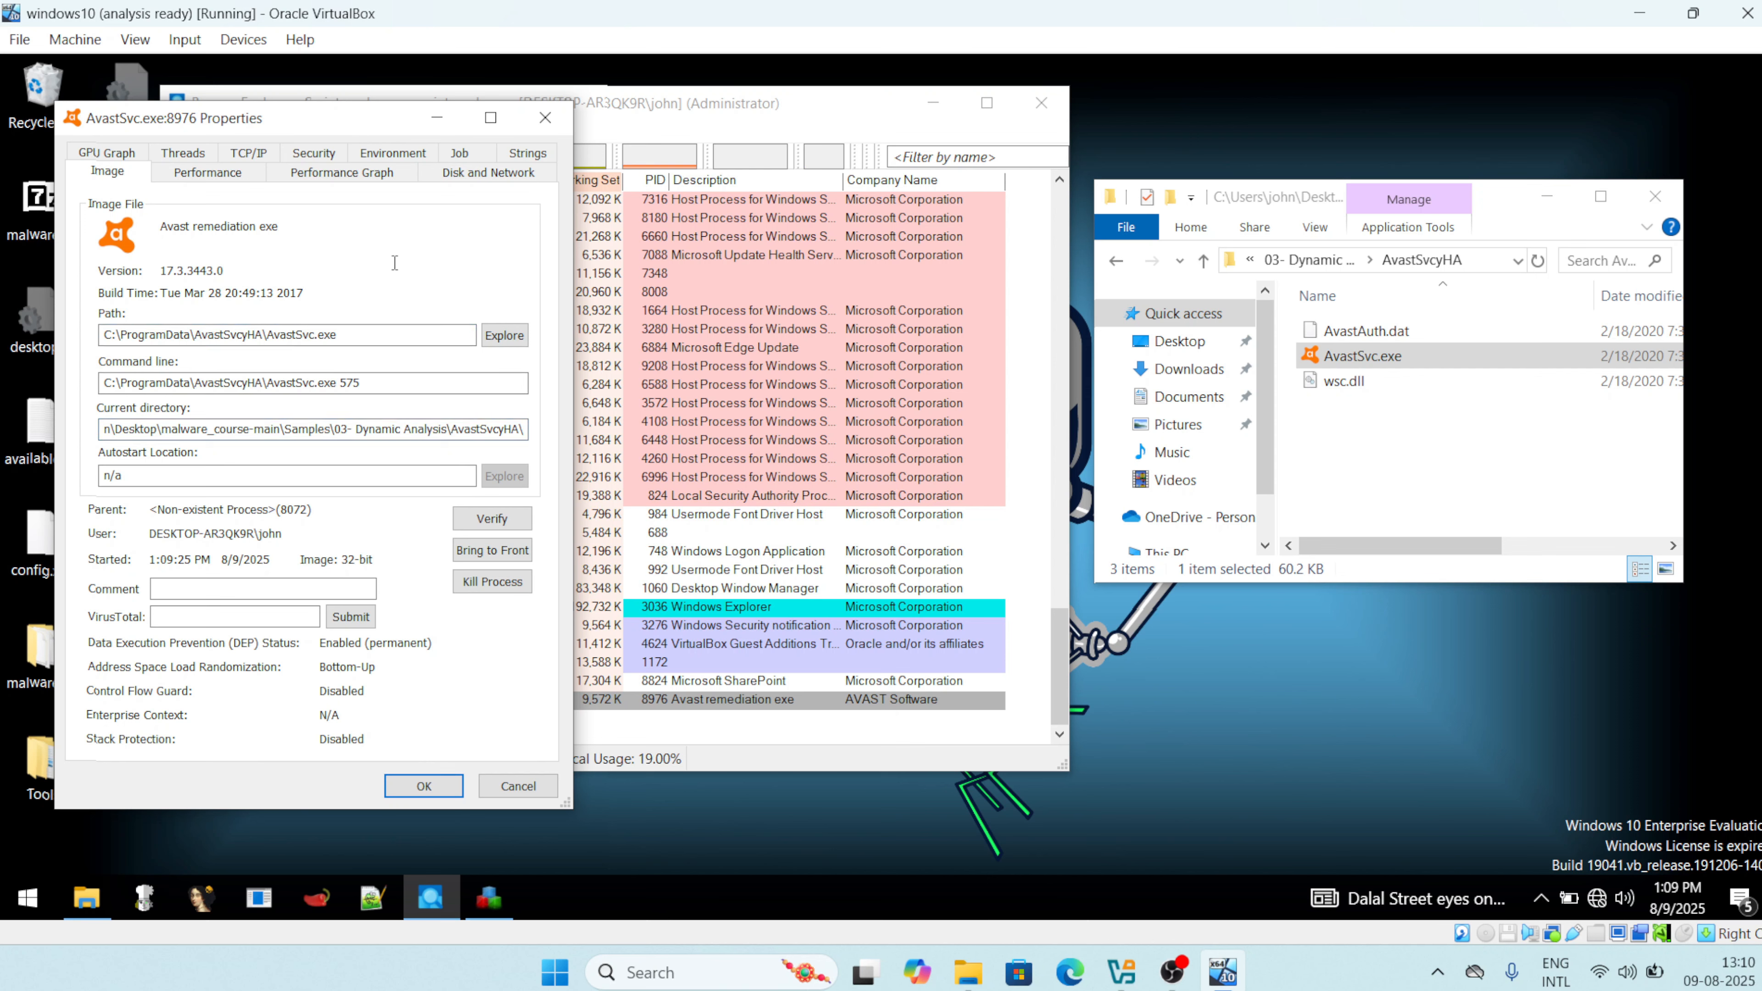
Check the Performance, TCP/IP and Security tabs, ending on the Strings tab.
{"action": "left_click", "coordinate": [220, 179]}
{"action": "left_click", "coordinate": [264, 155]}
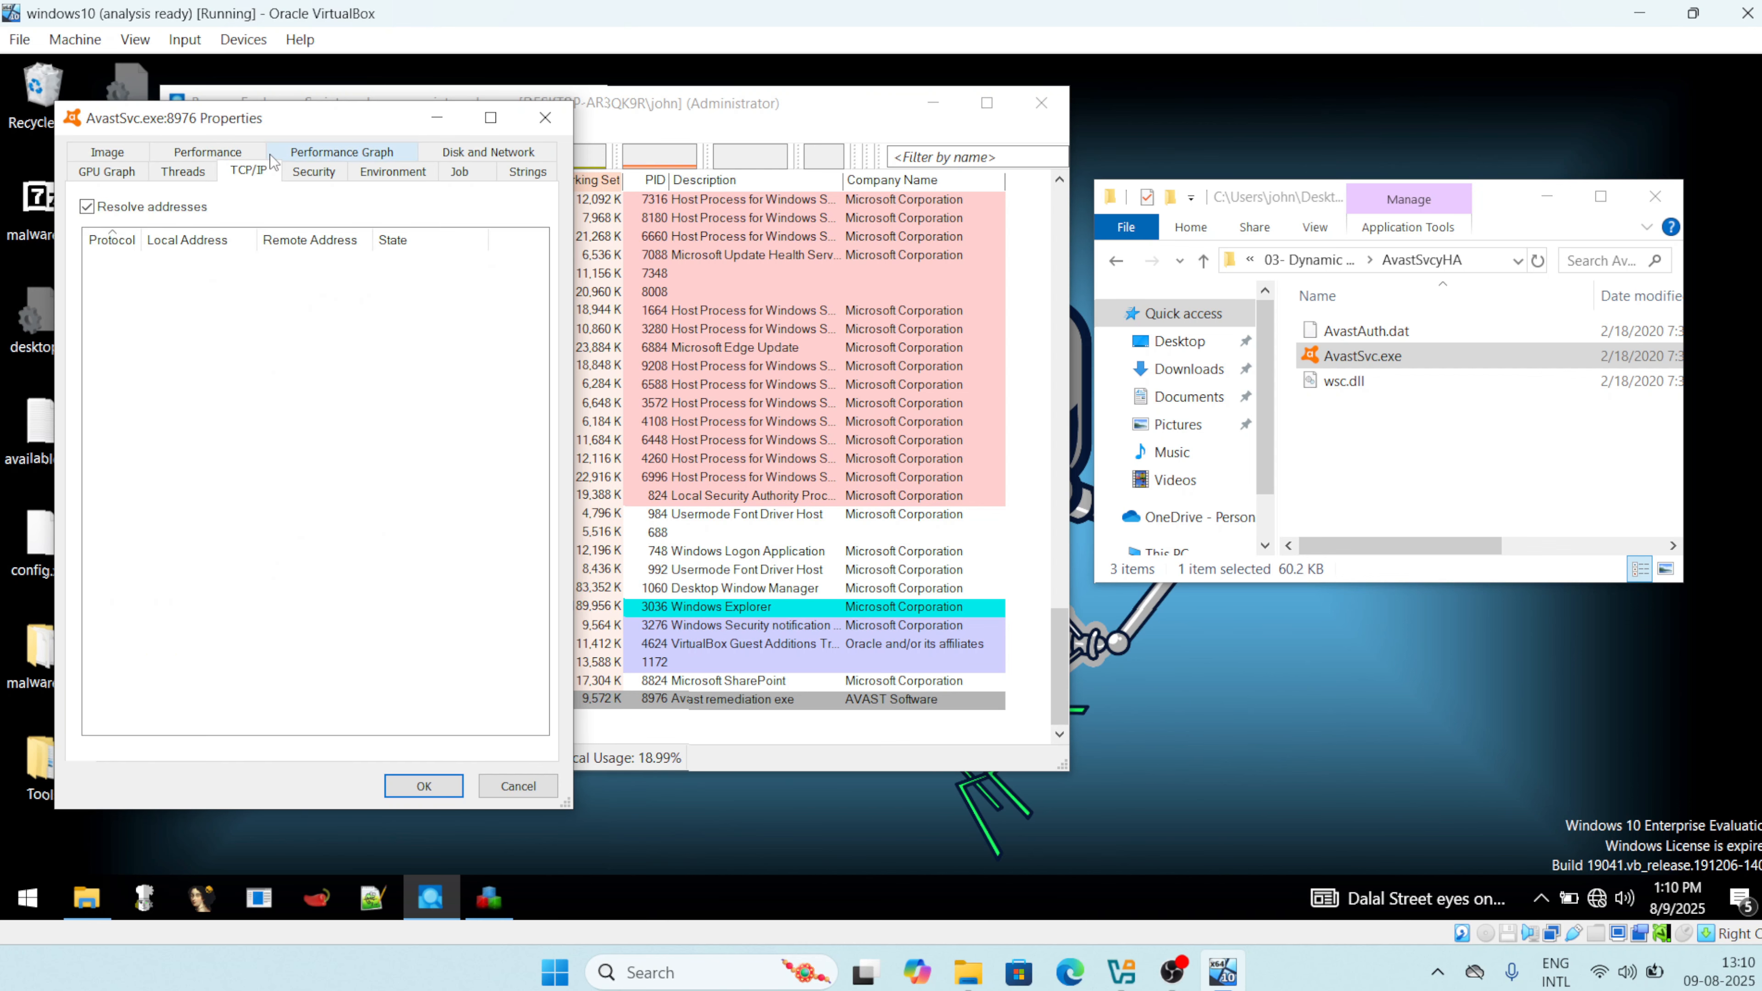
{"action": "left_click", "coordinate": [342, 172]}
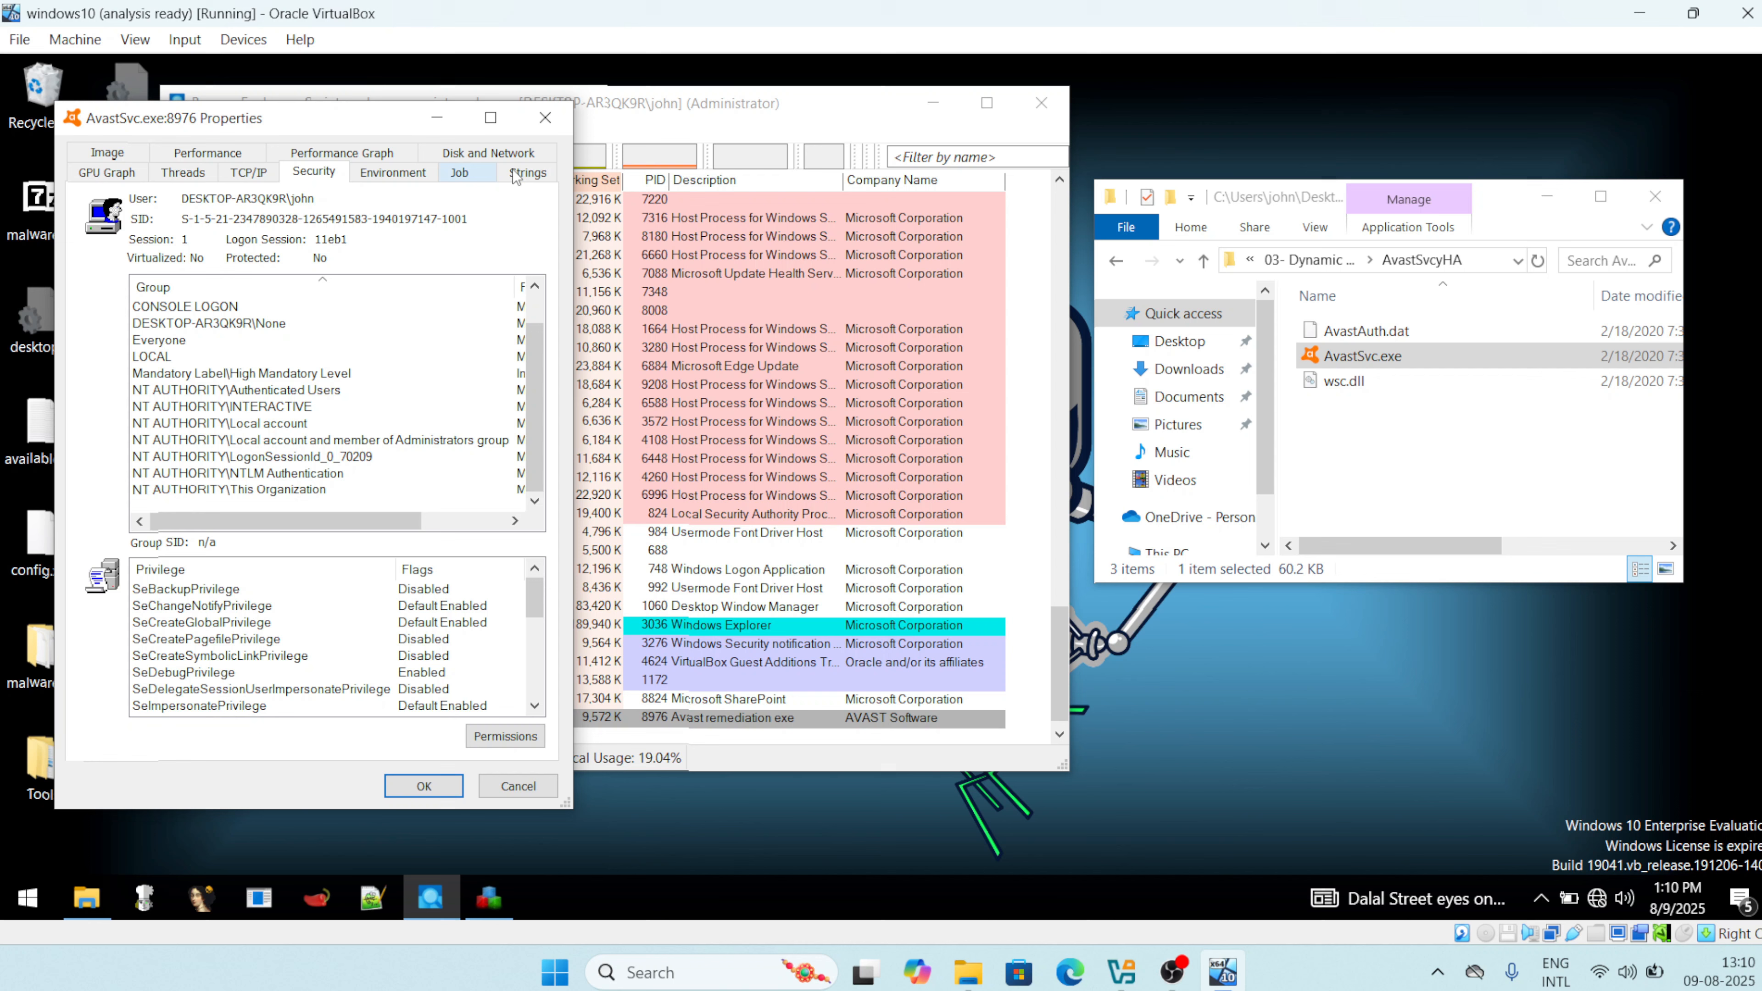
{"action": "left_click", "coordinate": [525, 173]}
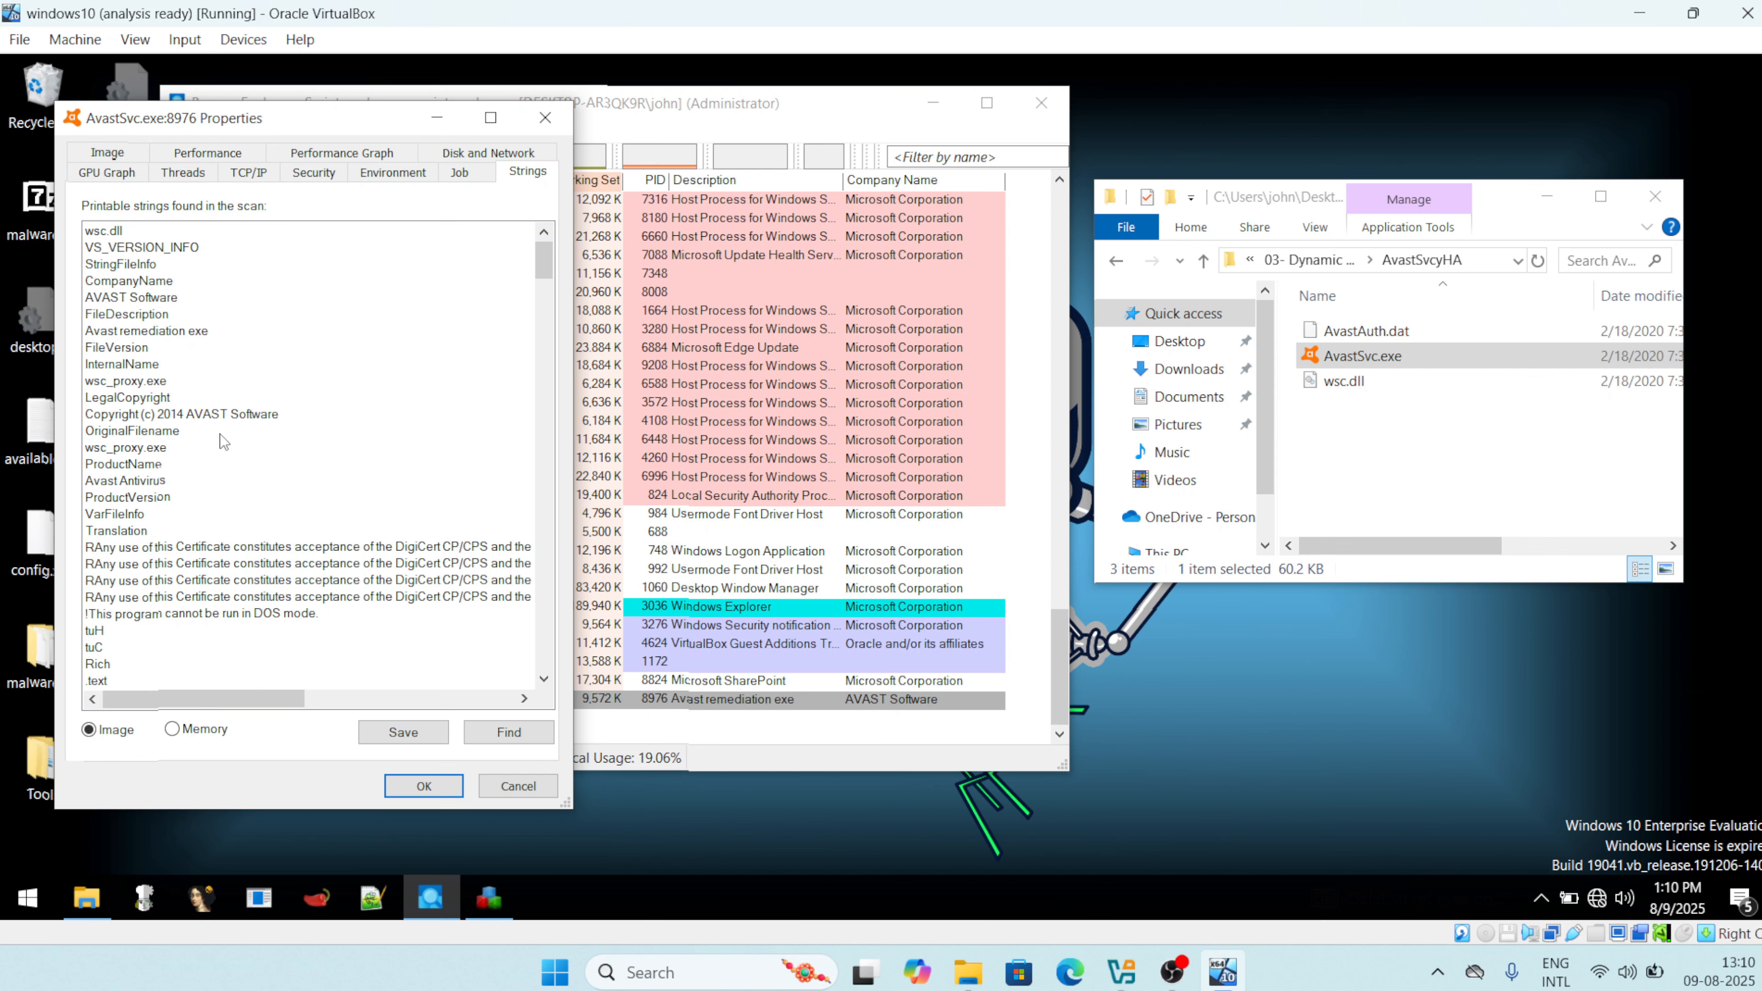
Scroll through AvastSvc.exe's image strings and select the wsc.dll entry.
{"action": "scroll", "coordinate": [223, 442], "scroll_direction": "down", "scroll_amount": 6}
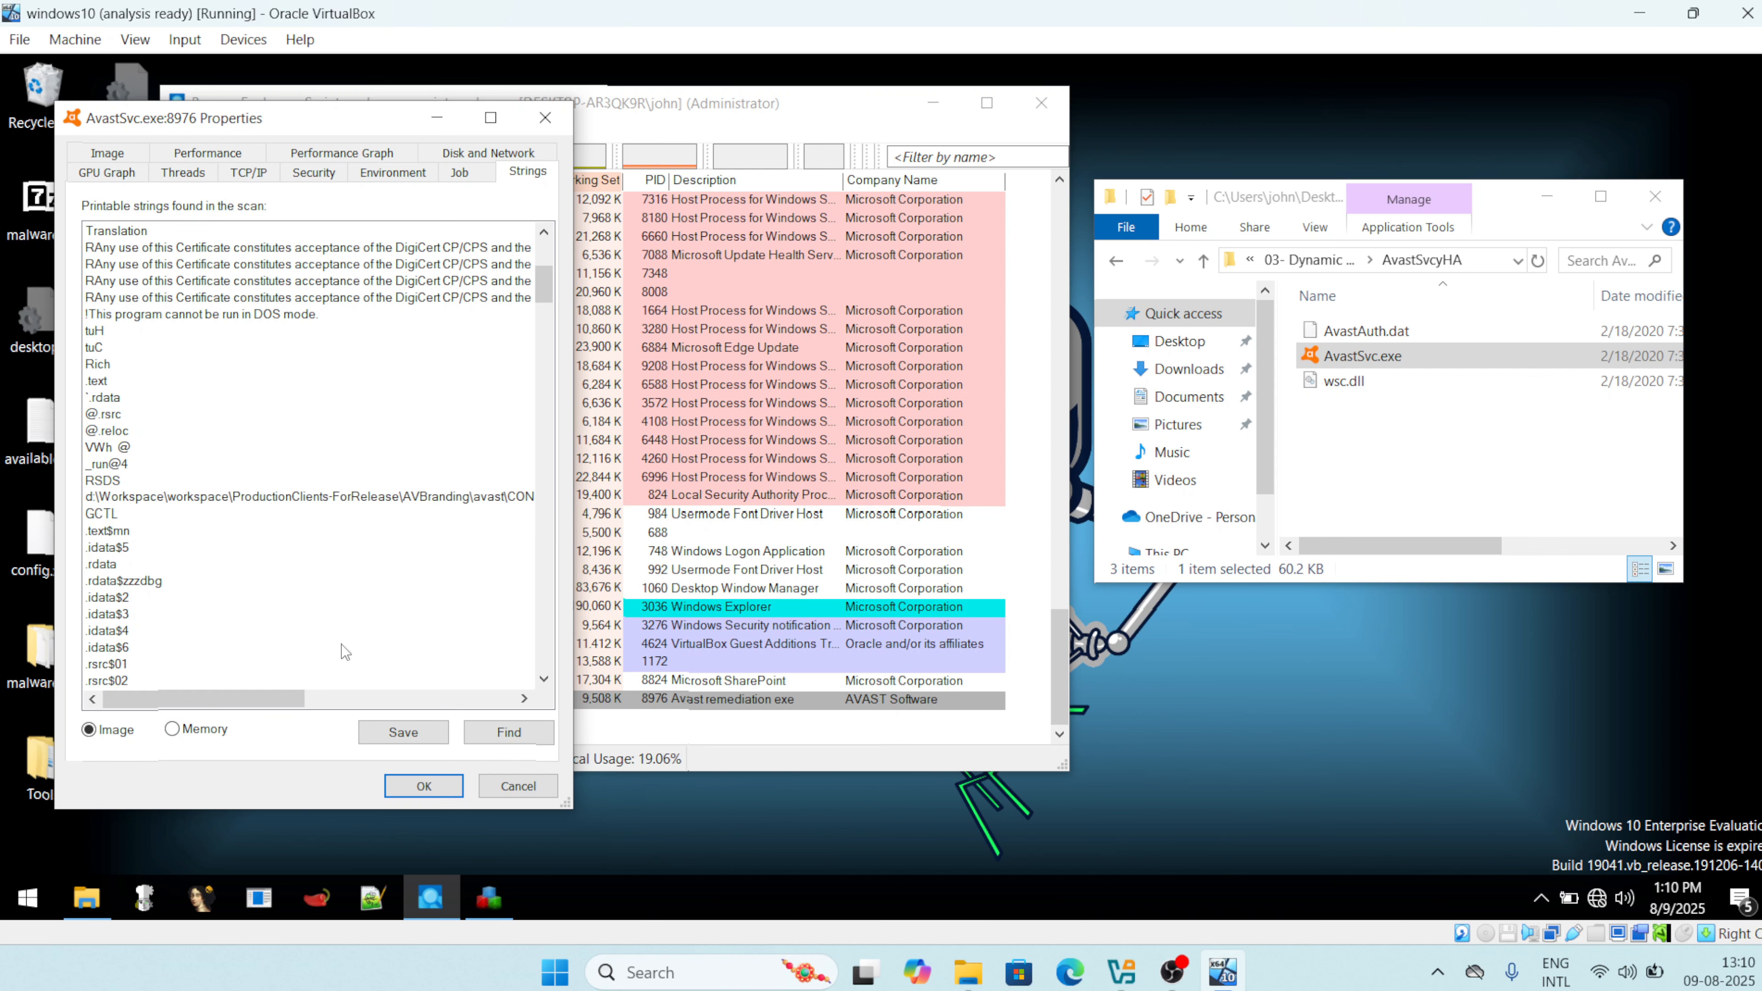
{"action": "scroll", "coordinate": [344, 651], "scroll_direction": "down", "scroll_amount": 20}
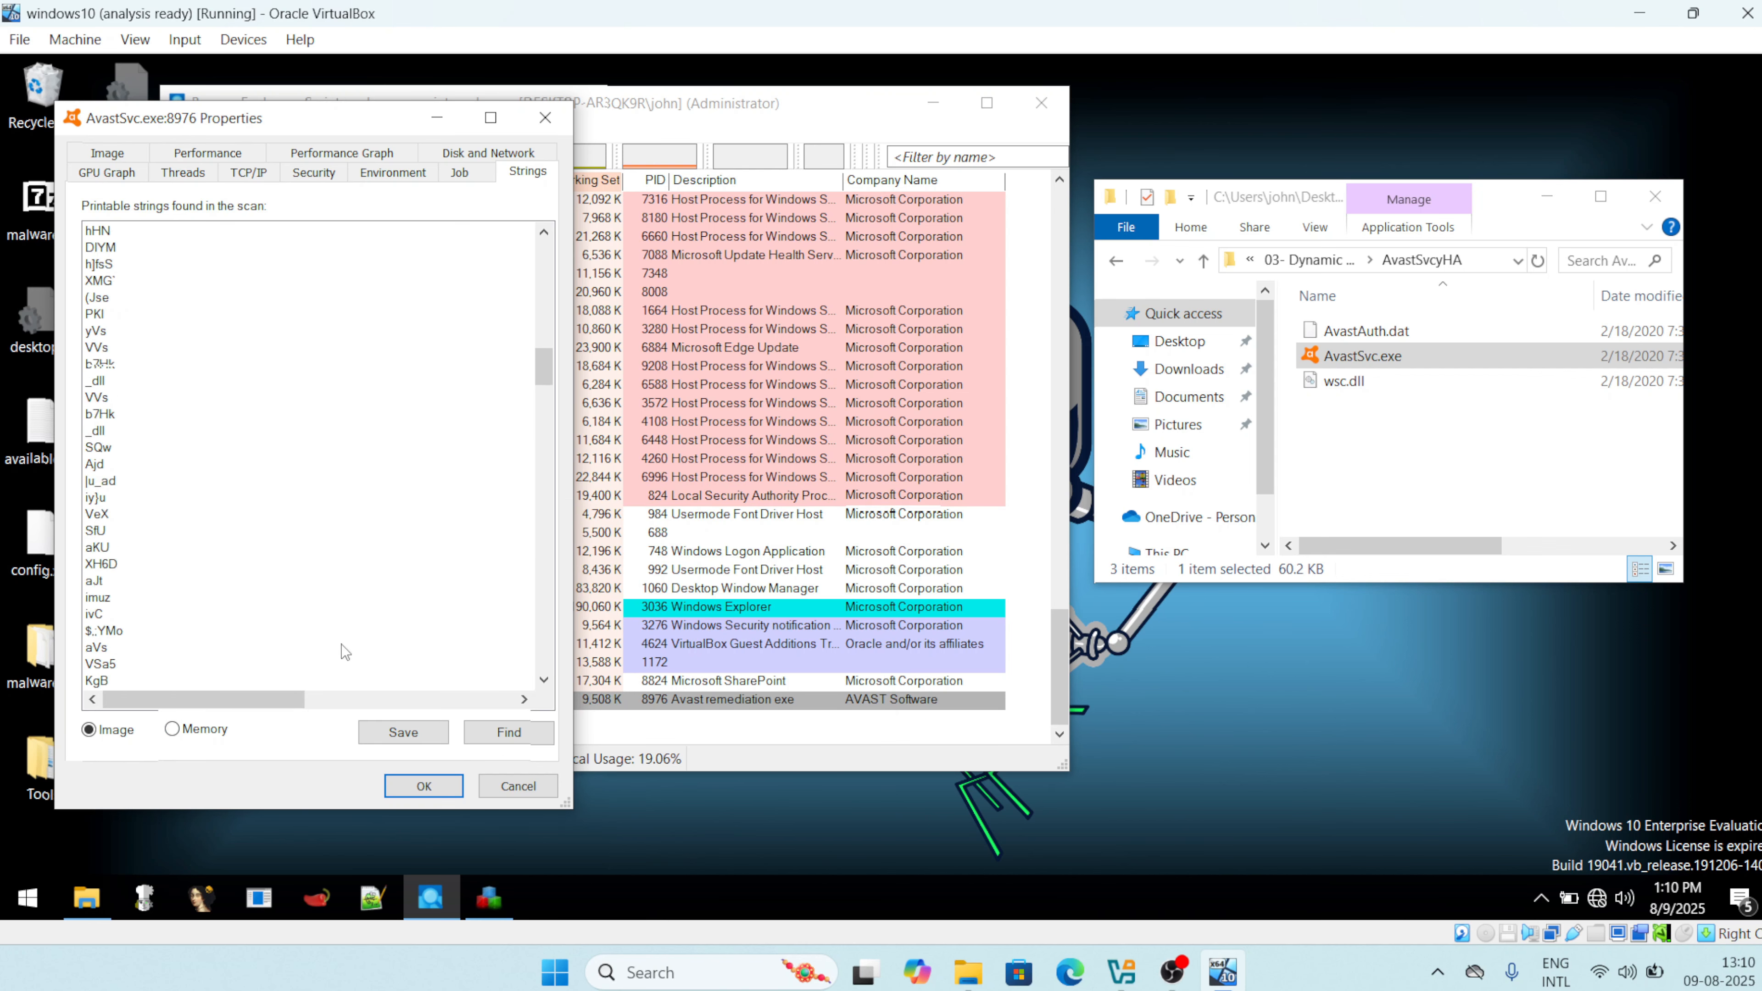
{"action": "scroll", "coordinate": [345, 651], "scroll_direction": "down", "scroll_amount": 15}
{"action": "scroll", "coordinate": [345, 653], "scroll_direction": "down", "scroll_amount": 1}
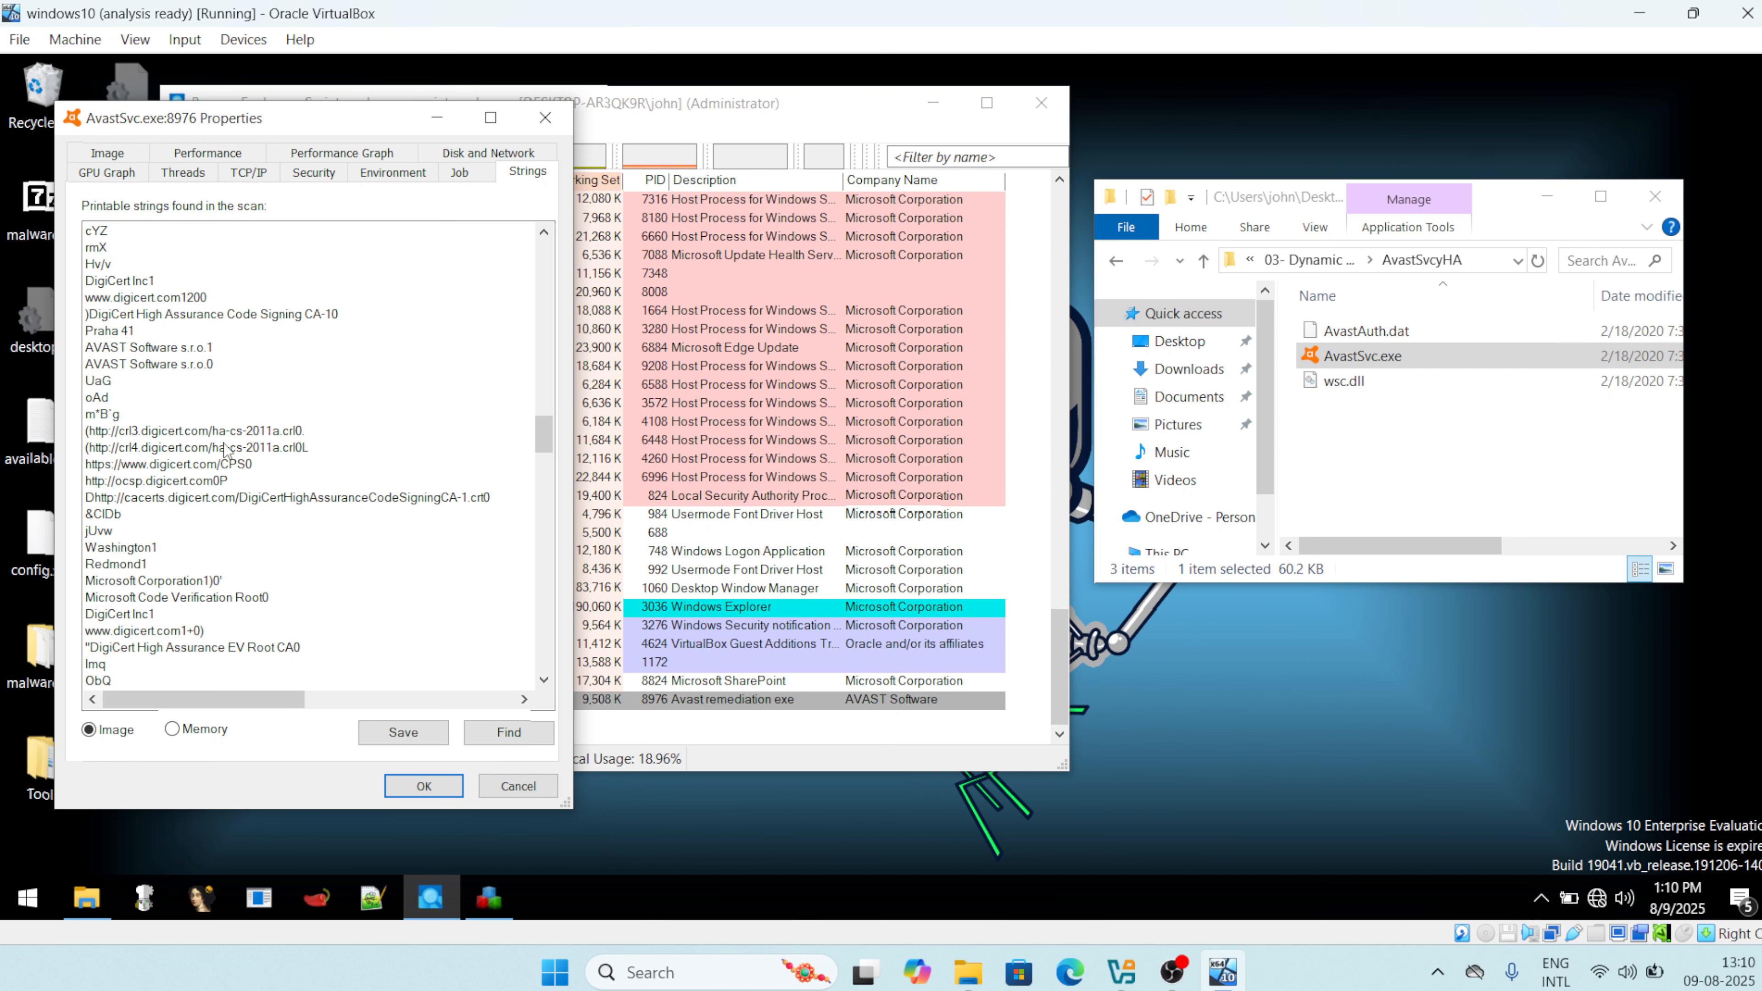
{"action": "scroll", "coordinate": [225, 450], "scroll_direction": "down", "scroll_amount": 1}
{"action": "scroll", "coordinate": [226, 450], "scroll_direction": "down", "scroll_amount": 7}
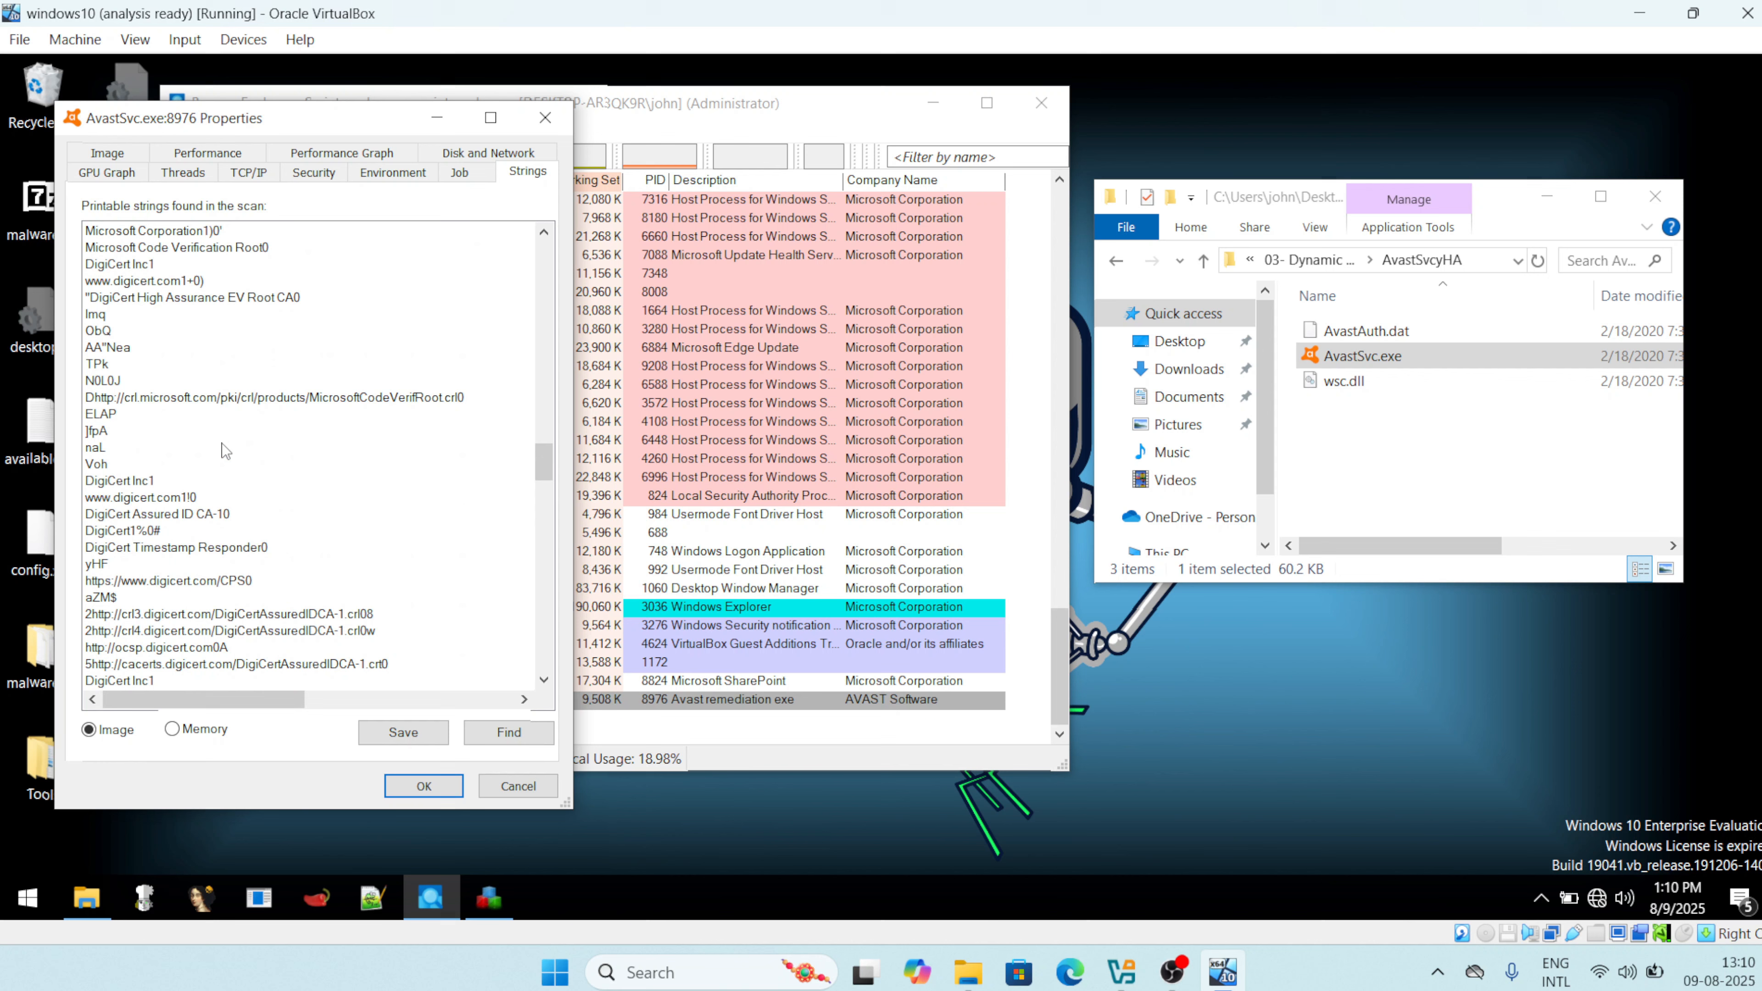
{"action": "scroll", "coordinate": [224, 450], "scroll_direction": "down", "scroll_amount": 10}
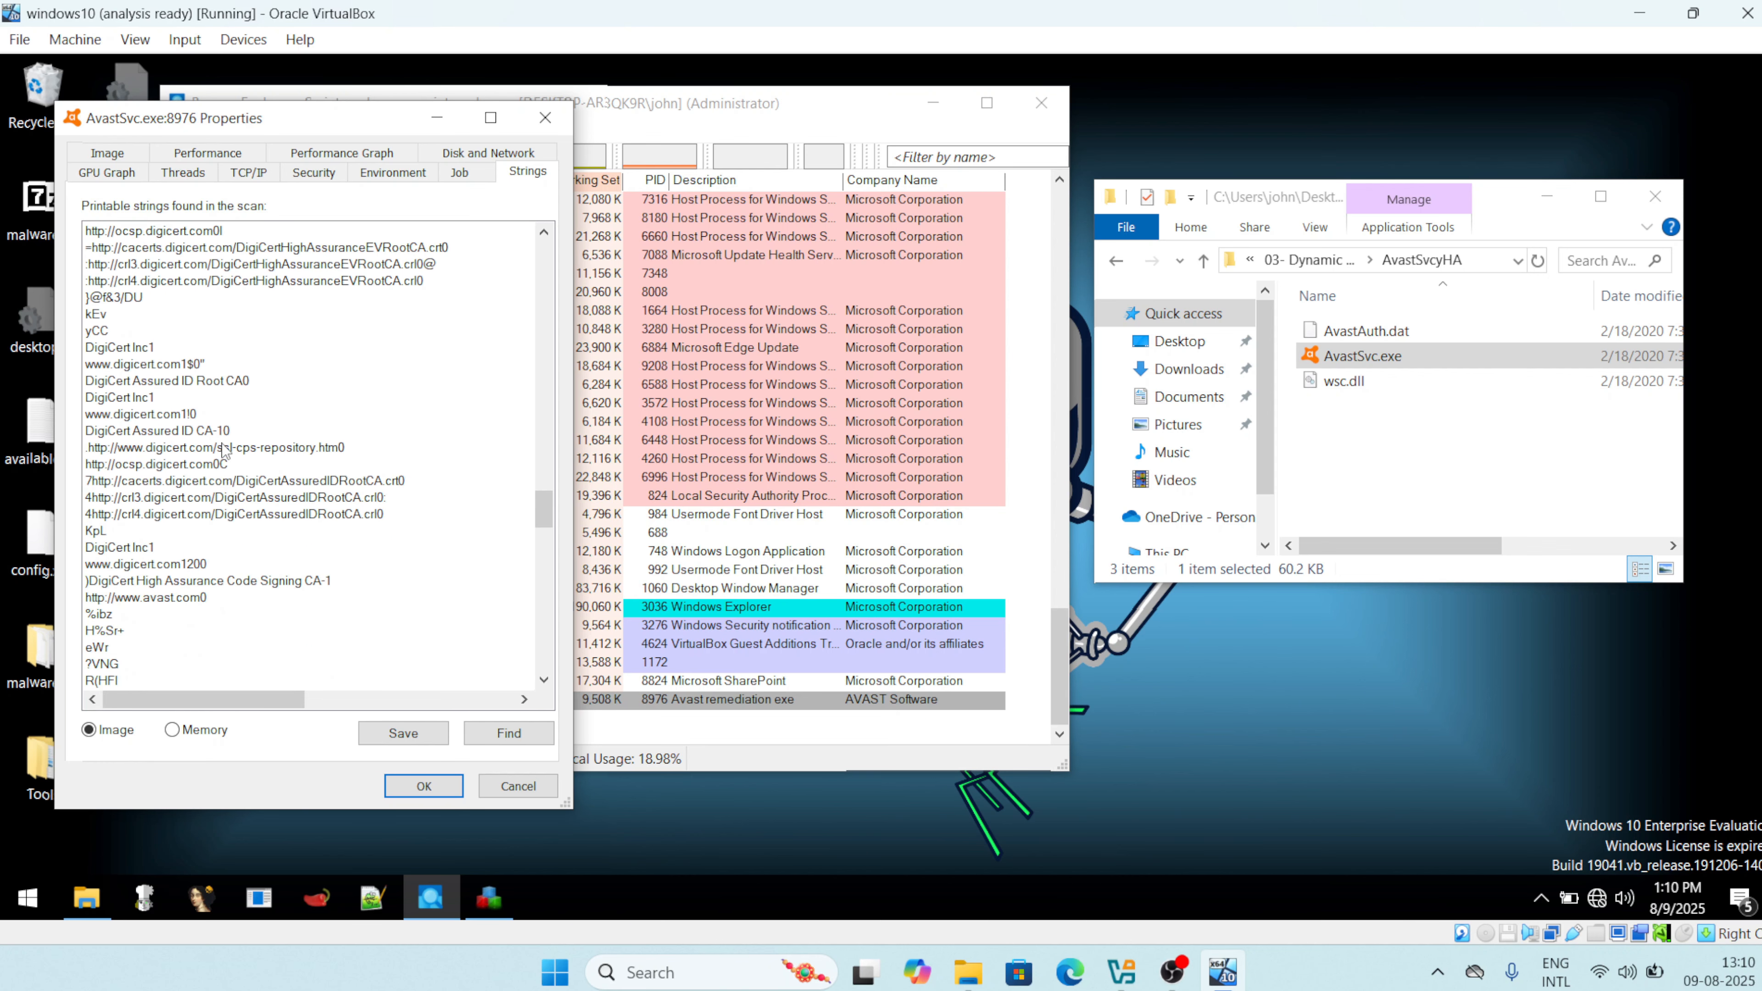
{"action": "scroll", "coordinate": [225, 451], "scroll_direction": "down", "scroll_amount": 8}
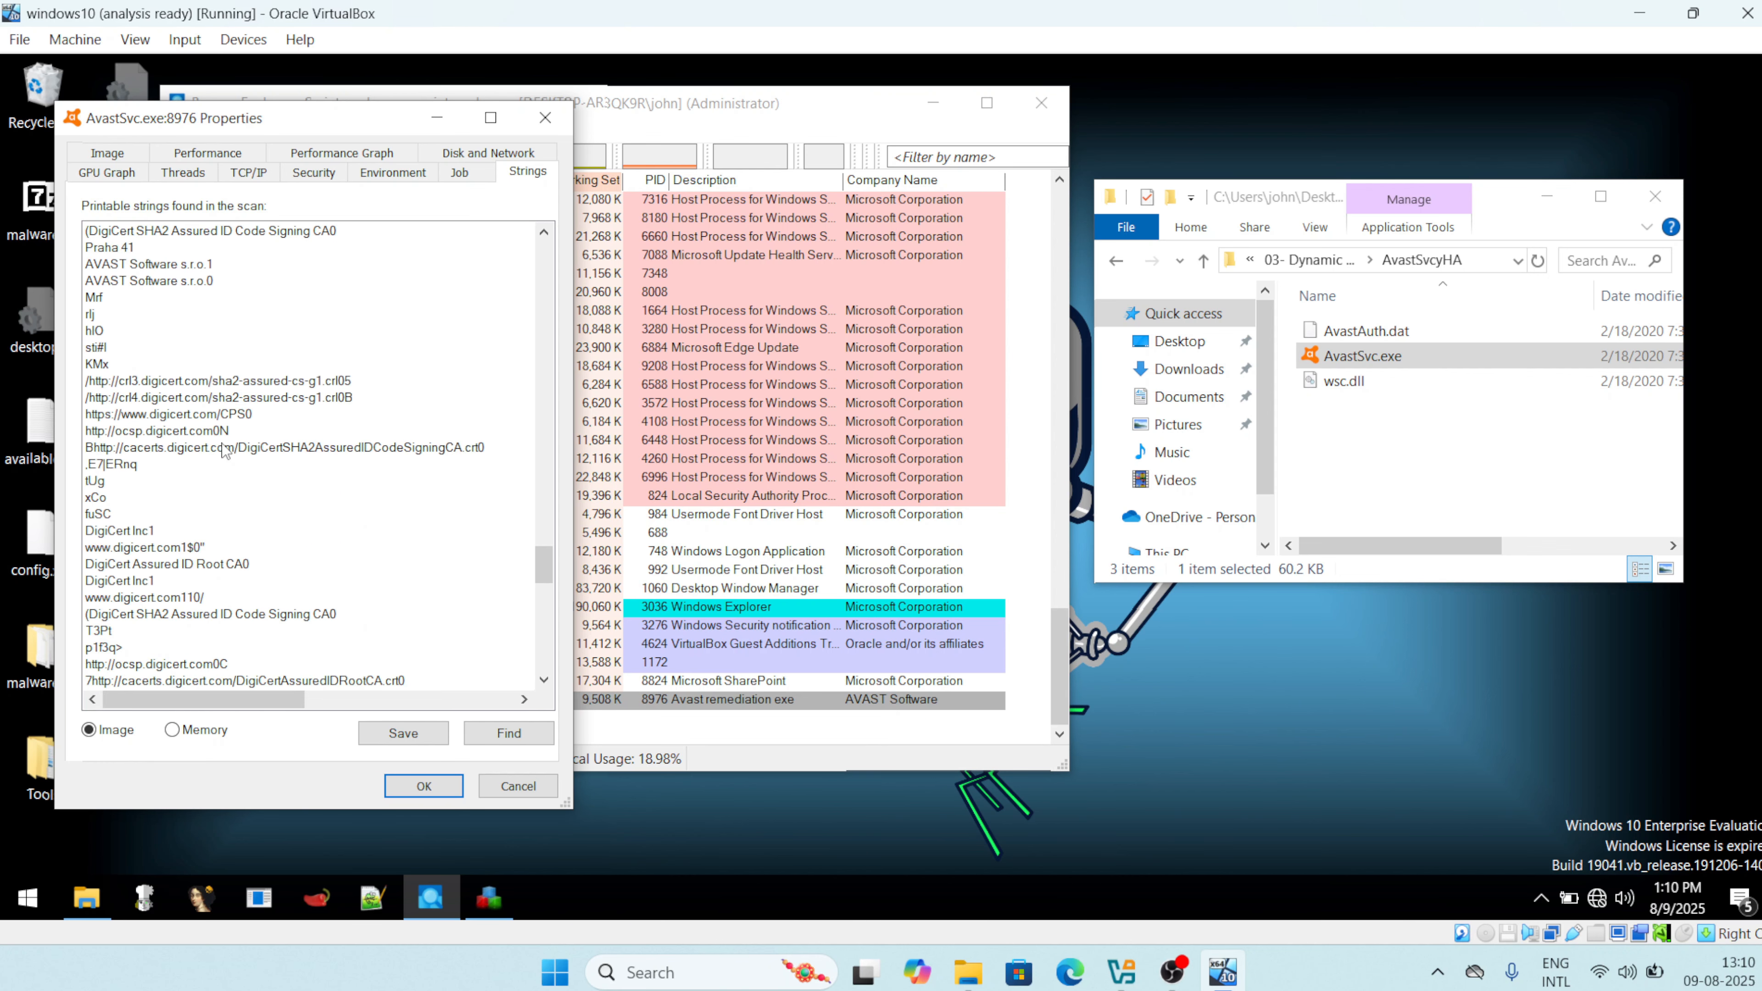
{"action": "scroll", "coordinate": [225, 450], "scroll_direction": "down", "scroll_amount": 9}
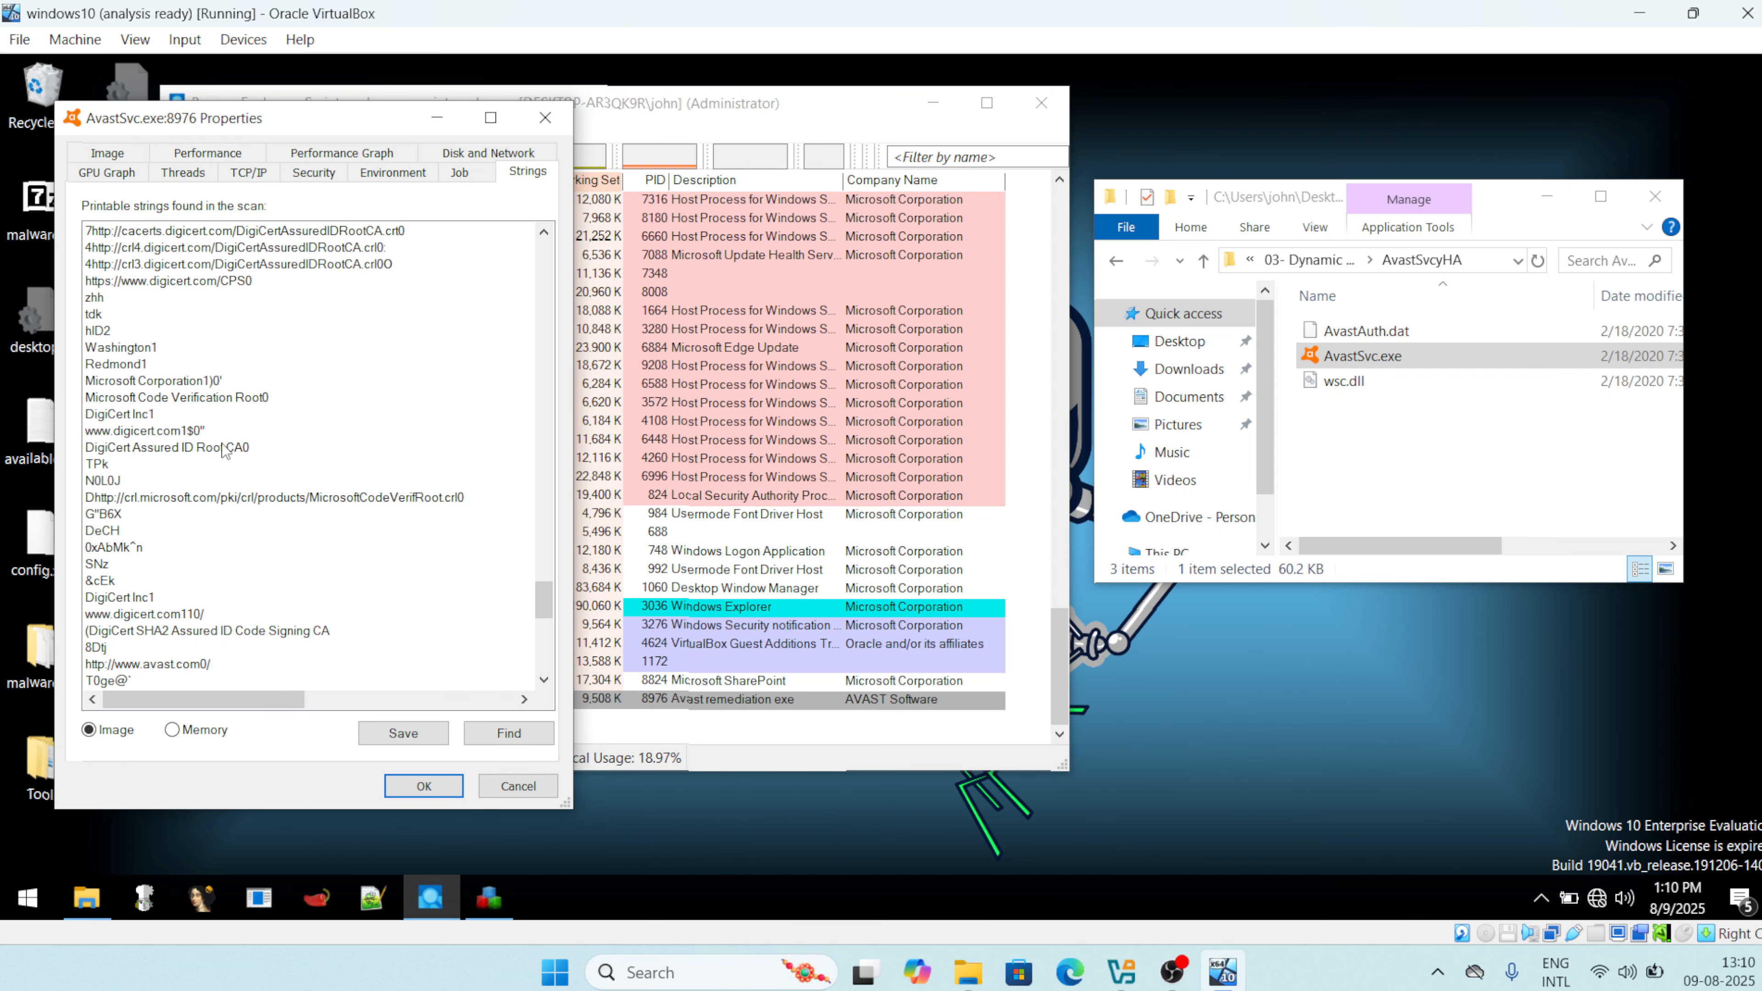
{"action": "scroll", "coordinate": [224, 450], "scroll_direction": "down", "scroll_amount": 5}
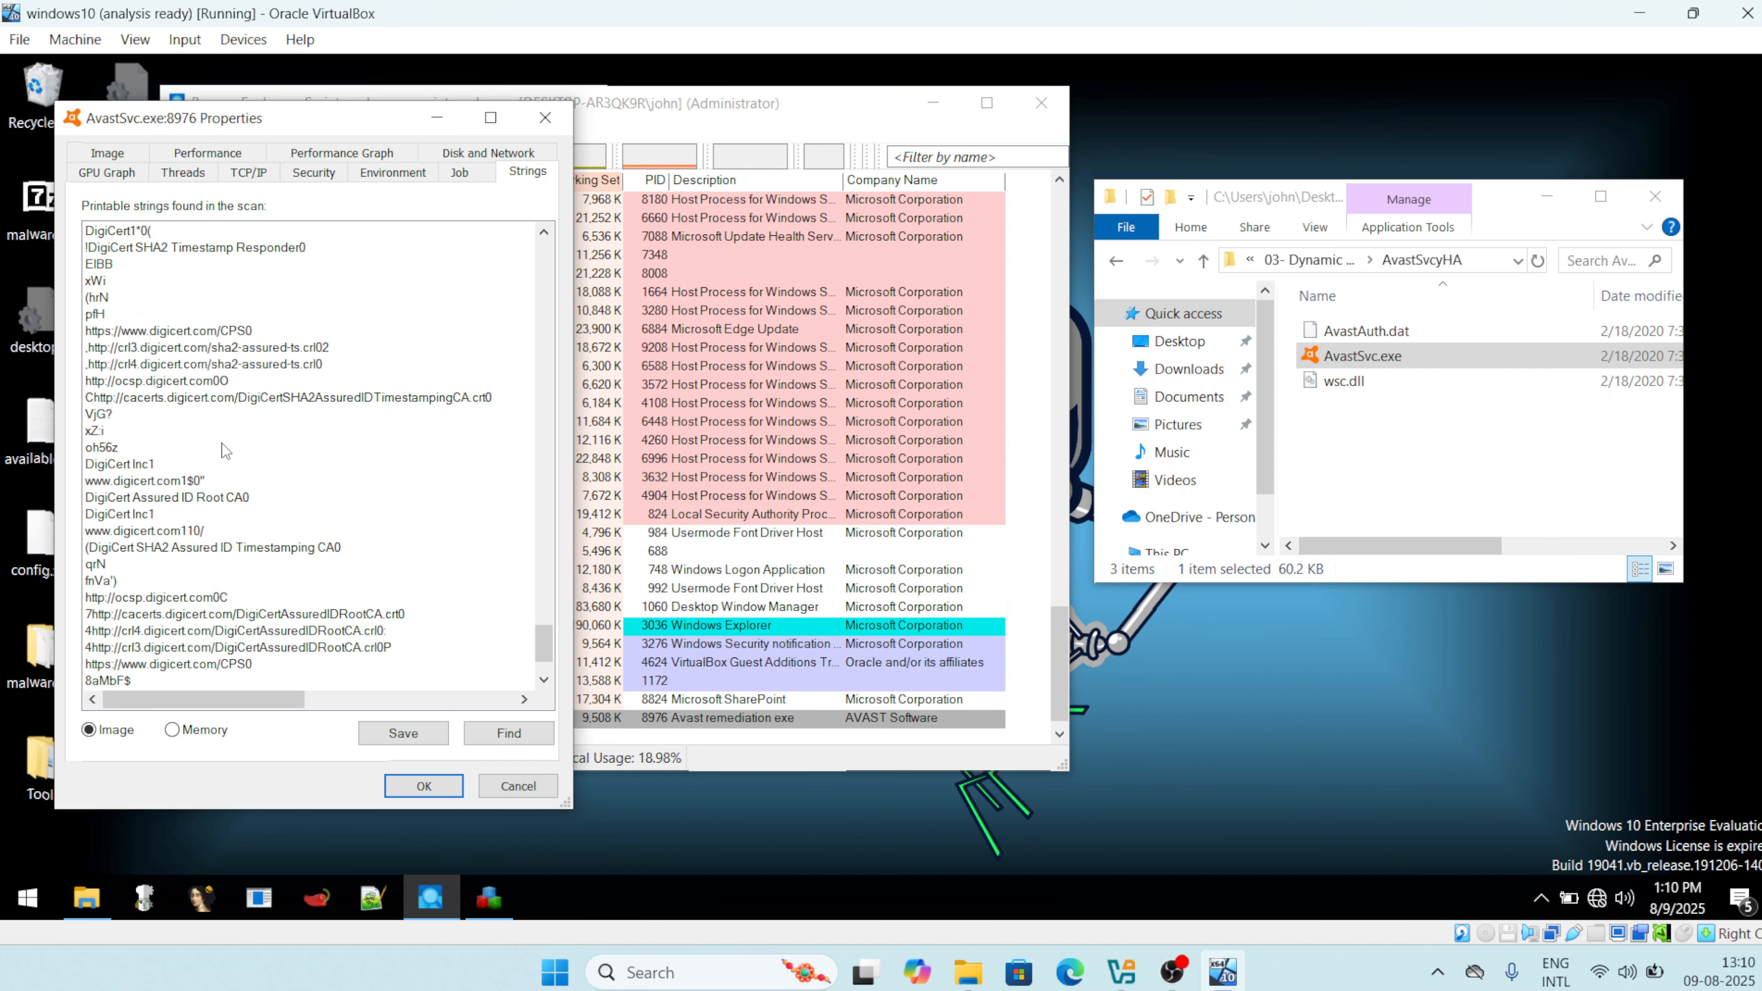
{"action": "scroll", "coordinate": [225, 451], "scroll_direction": "down", "scroll_amount": 2}
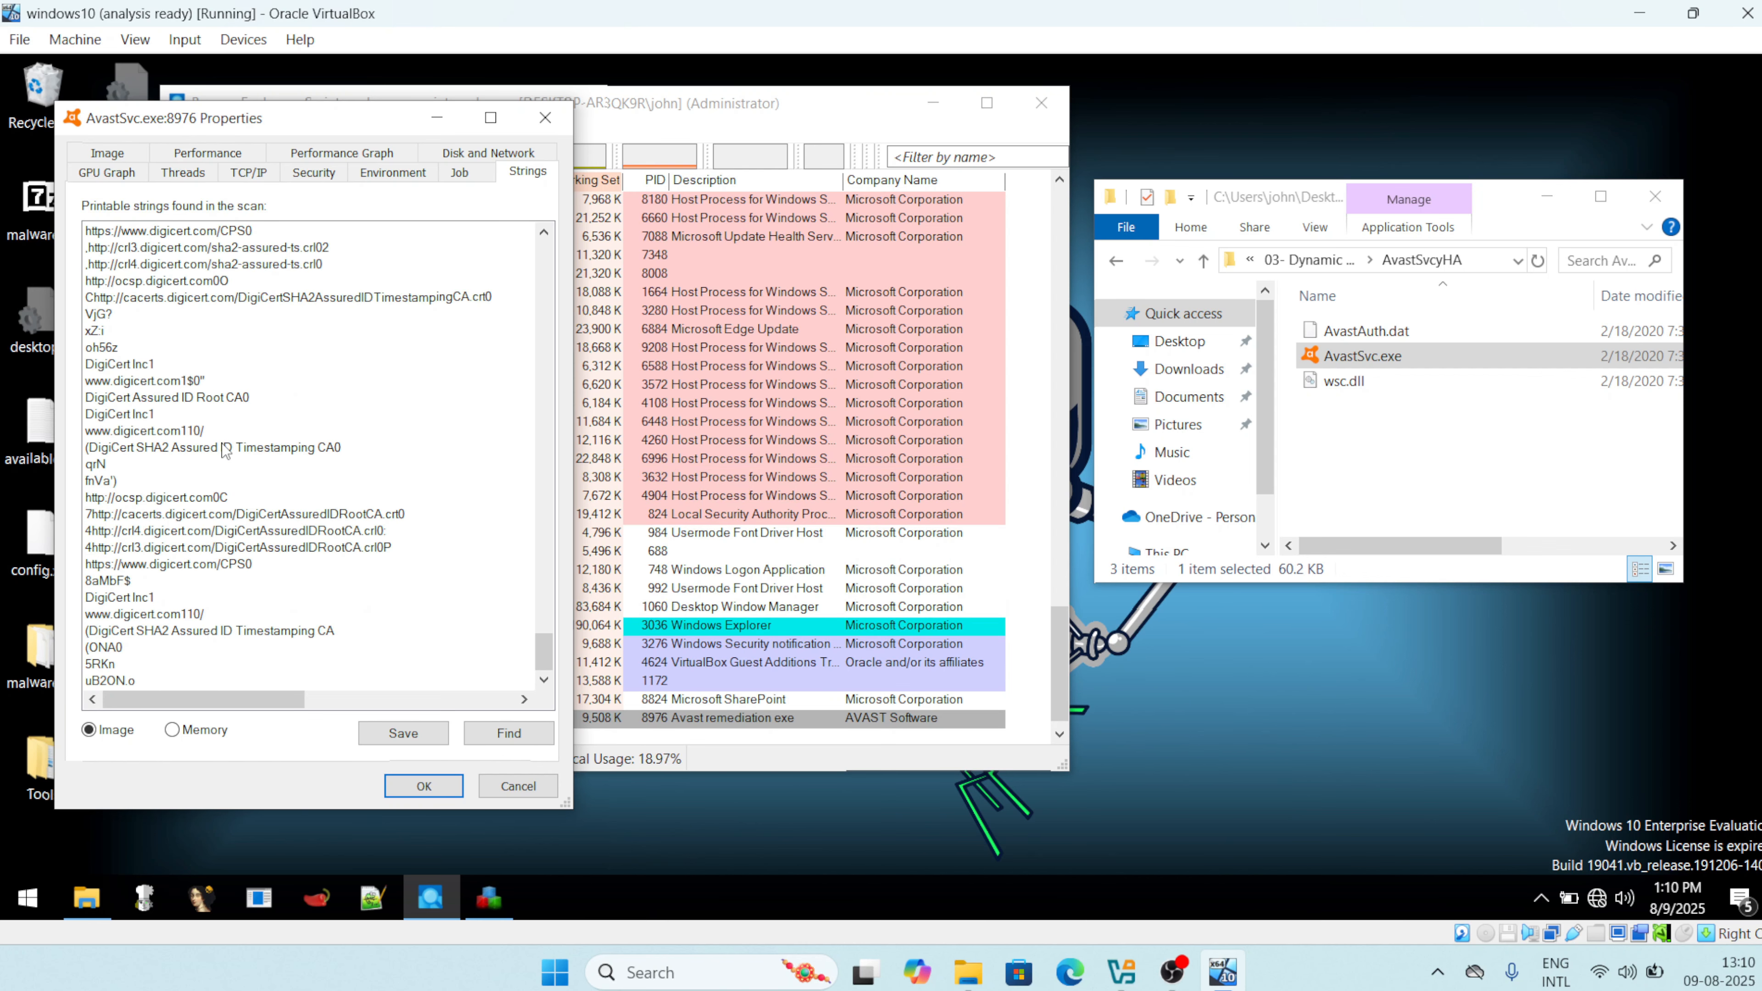
{"action": "scroll", "coordinate": [226, 450], "scroll_direction": "up", "scroll_amount": 15}
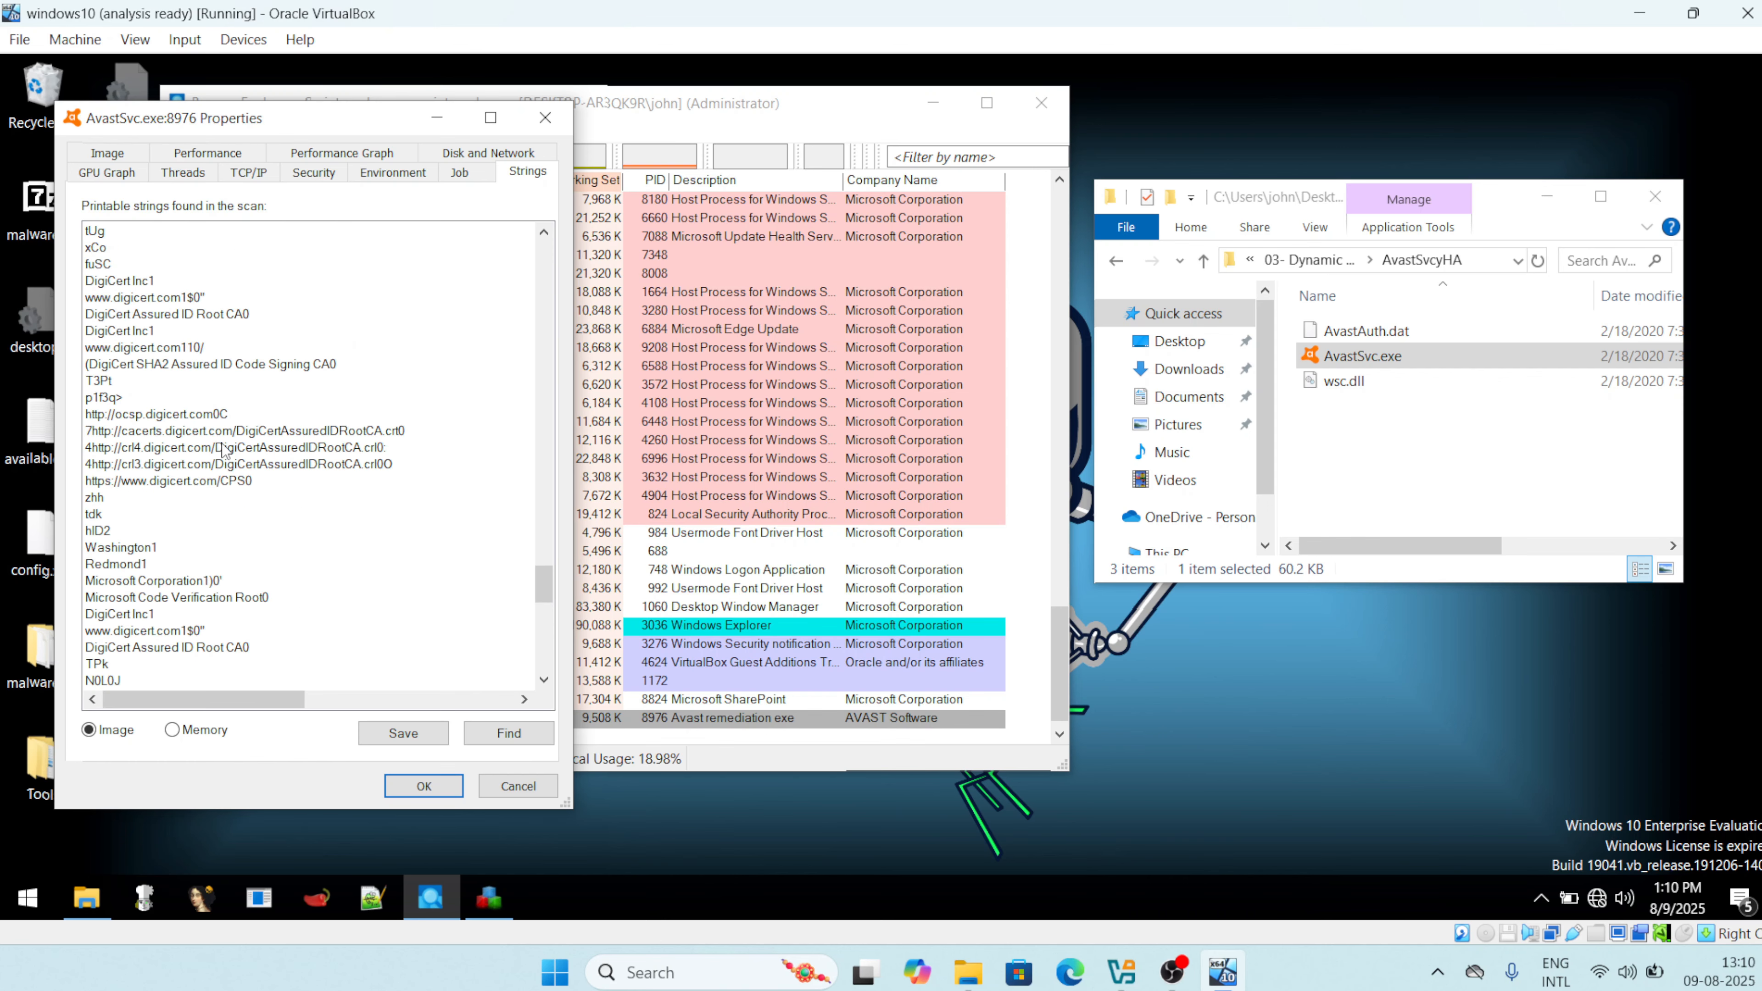
{"action": "scroll", "coordinate": [224, 450], "scroll_direction": "up", "scroll_amount": 20}
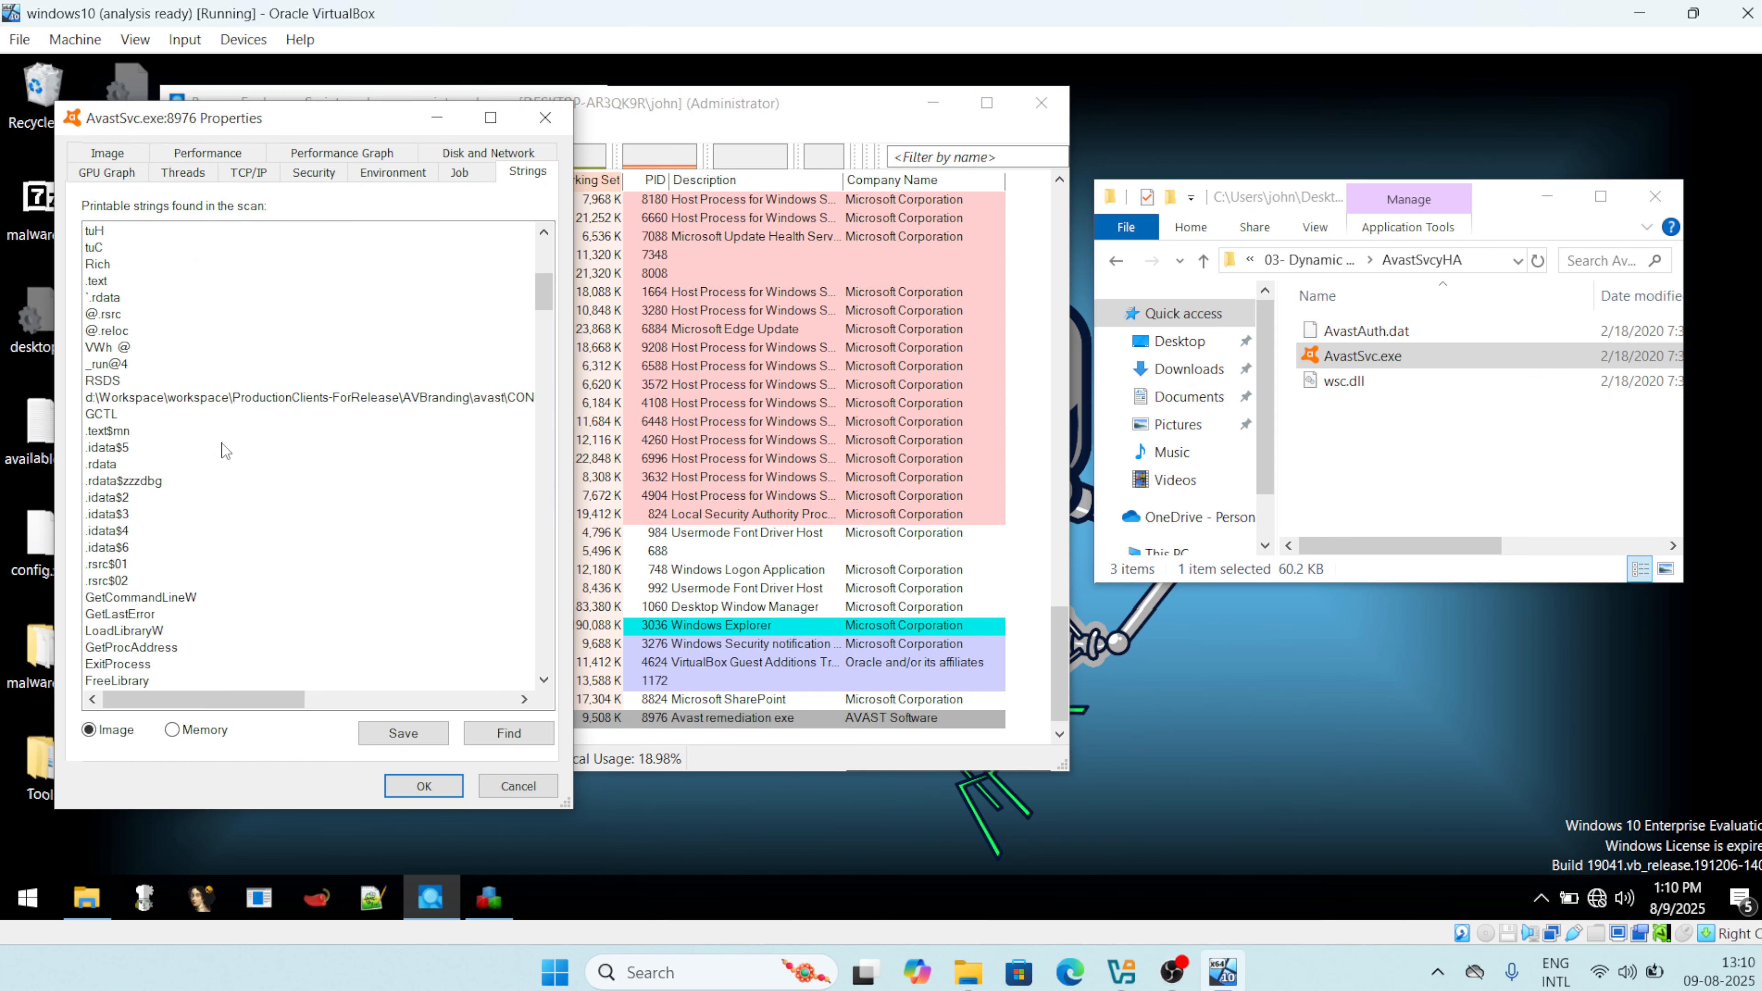
{"action": "scroll", "coordinate": [226, 451], "scroll_direction": "up", "scroll_amount": 8}
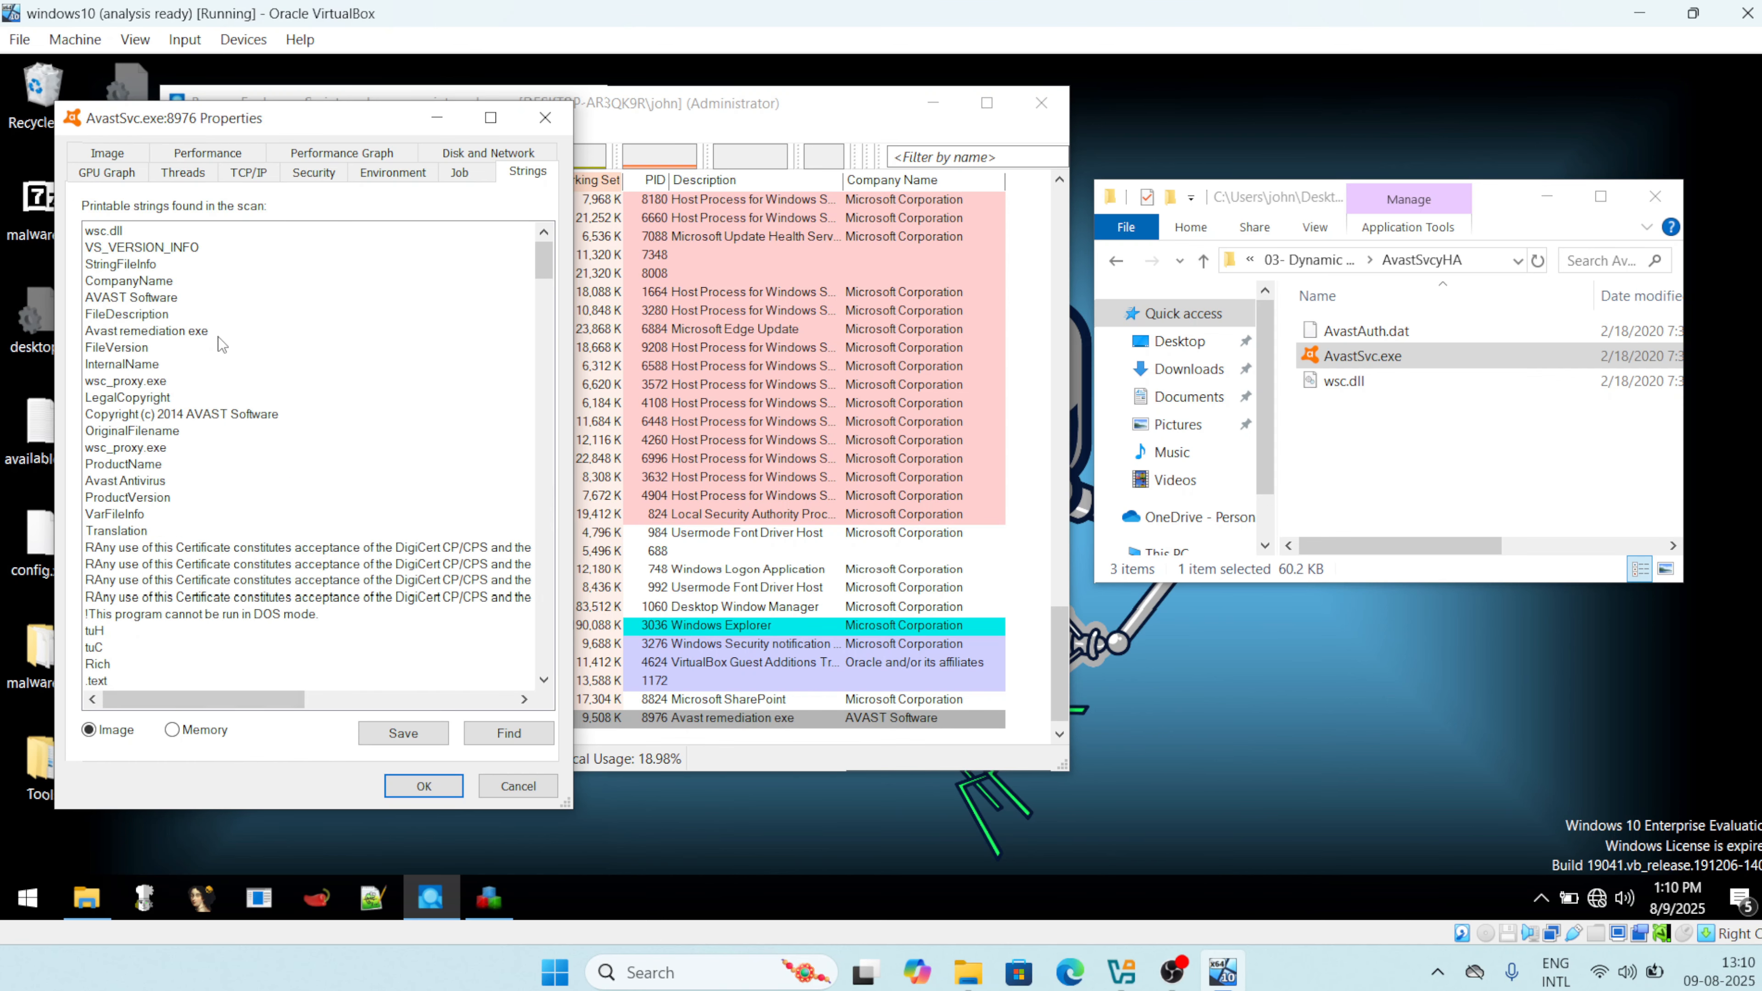
{"action": "left_click", "coordinate": [101, 233]}
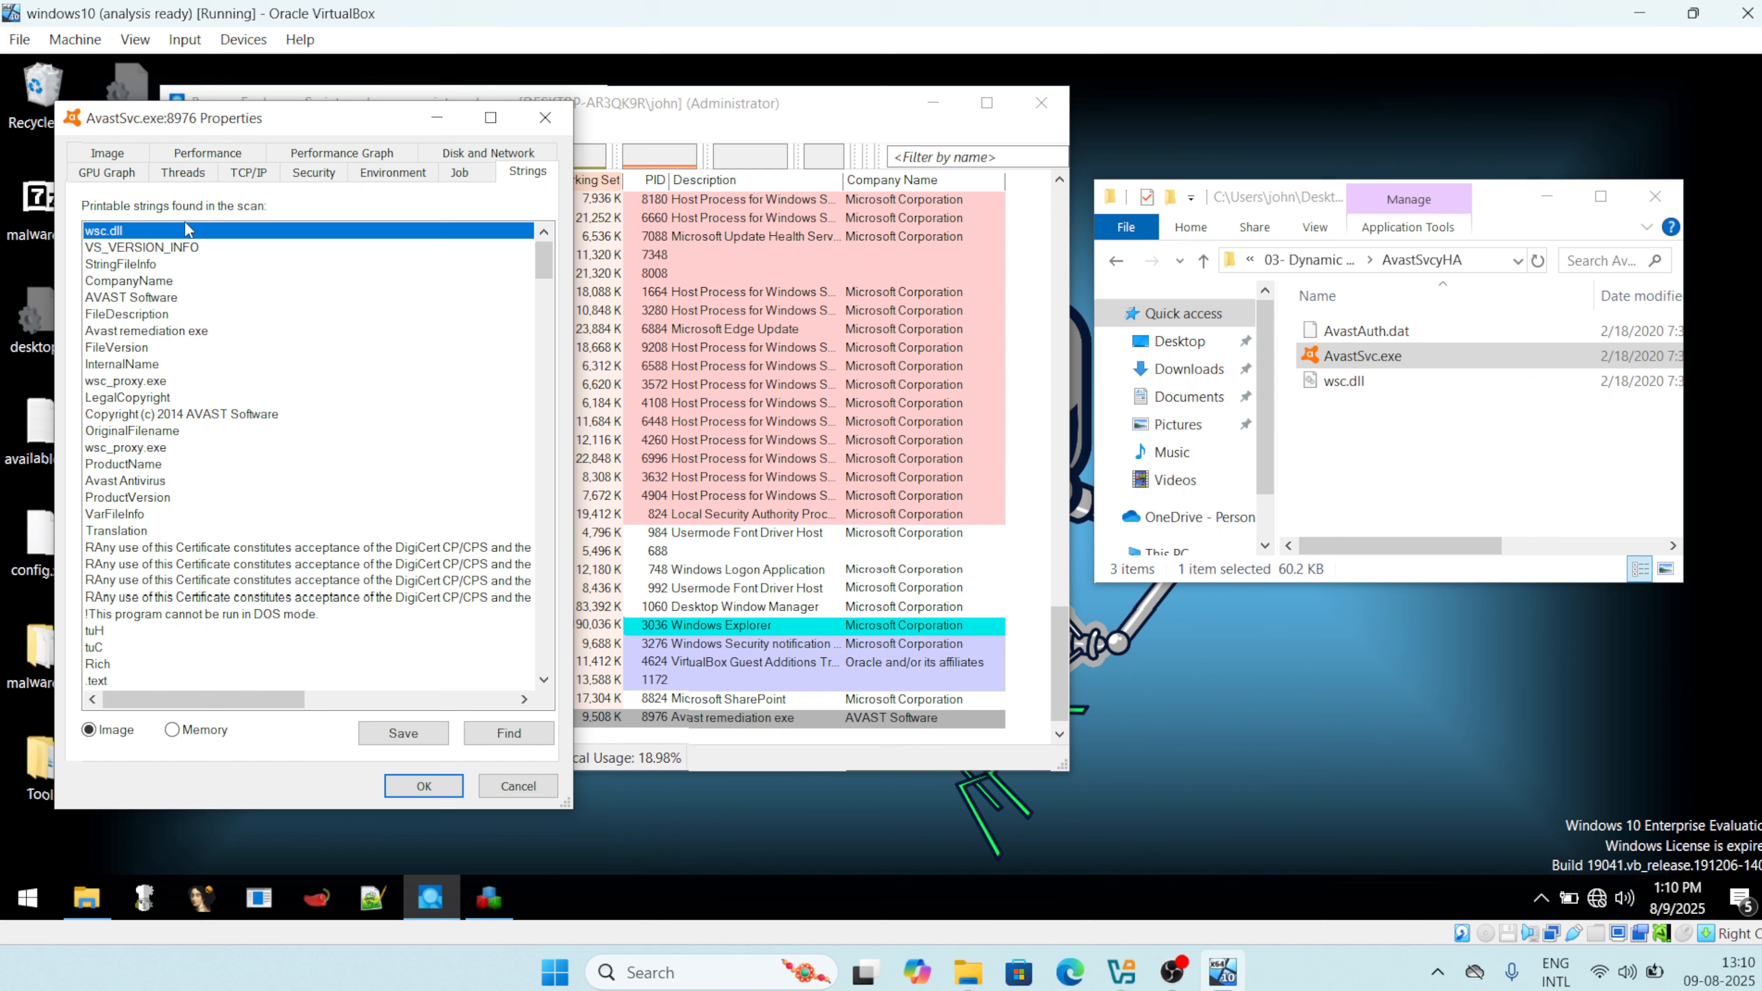
Review the Disk and Network, Security, Performance and GPU Graph tabs, then close the properties.
{"action": "left_click", "coordinate": [485, 154]}
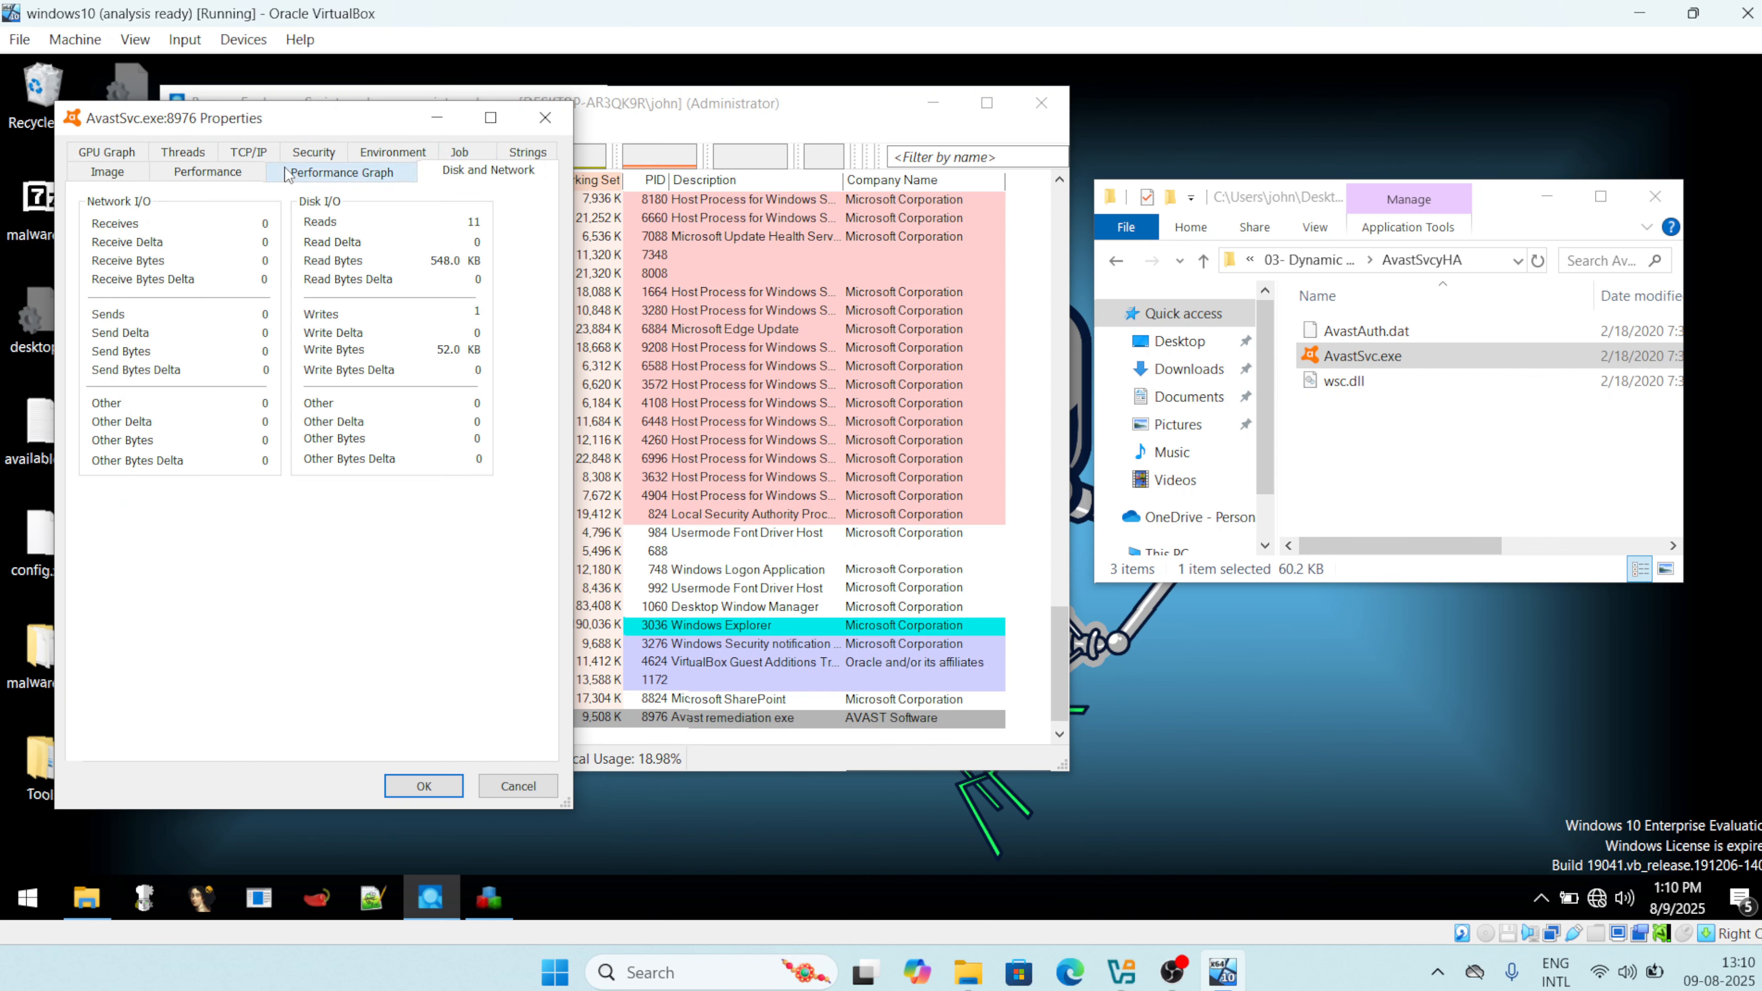
{"action": "left_click", "coordinate": [326, 152]}
{"action": "left_click", "coordinate": [218, 156]}
{"action": "left_click", "coordinate": [108, 153]}
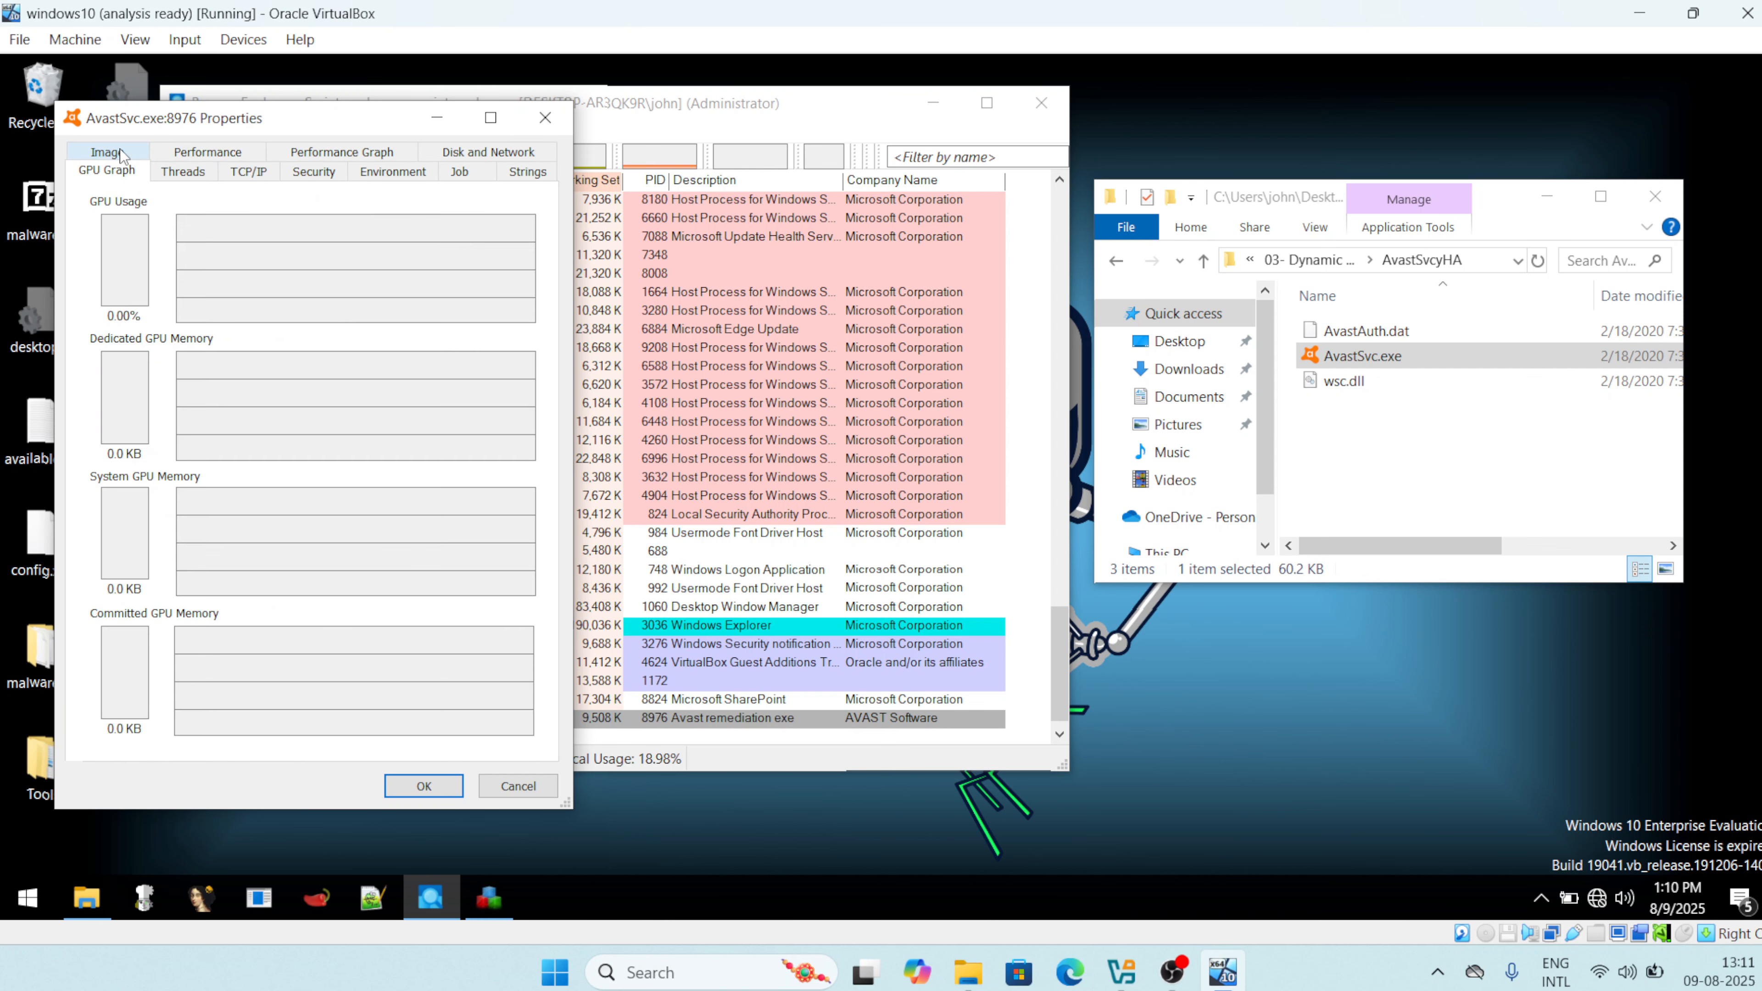
{"action": "left_click", "coordinate": [423, 786]}
Bring Regshot forward and take the second shot.
{"action": "left_click", "coordinate": [933, 103]}
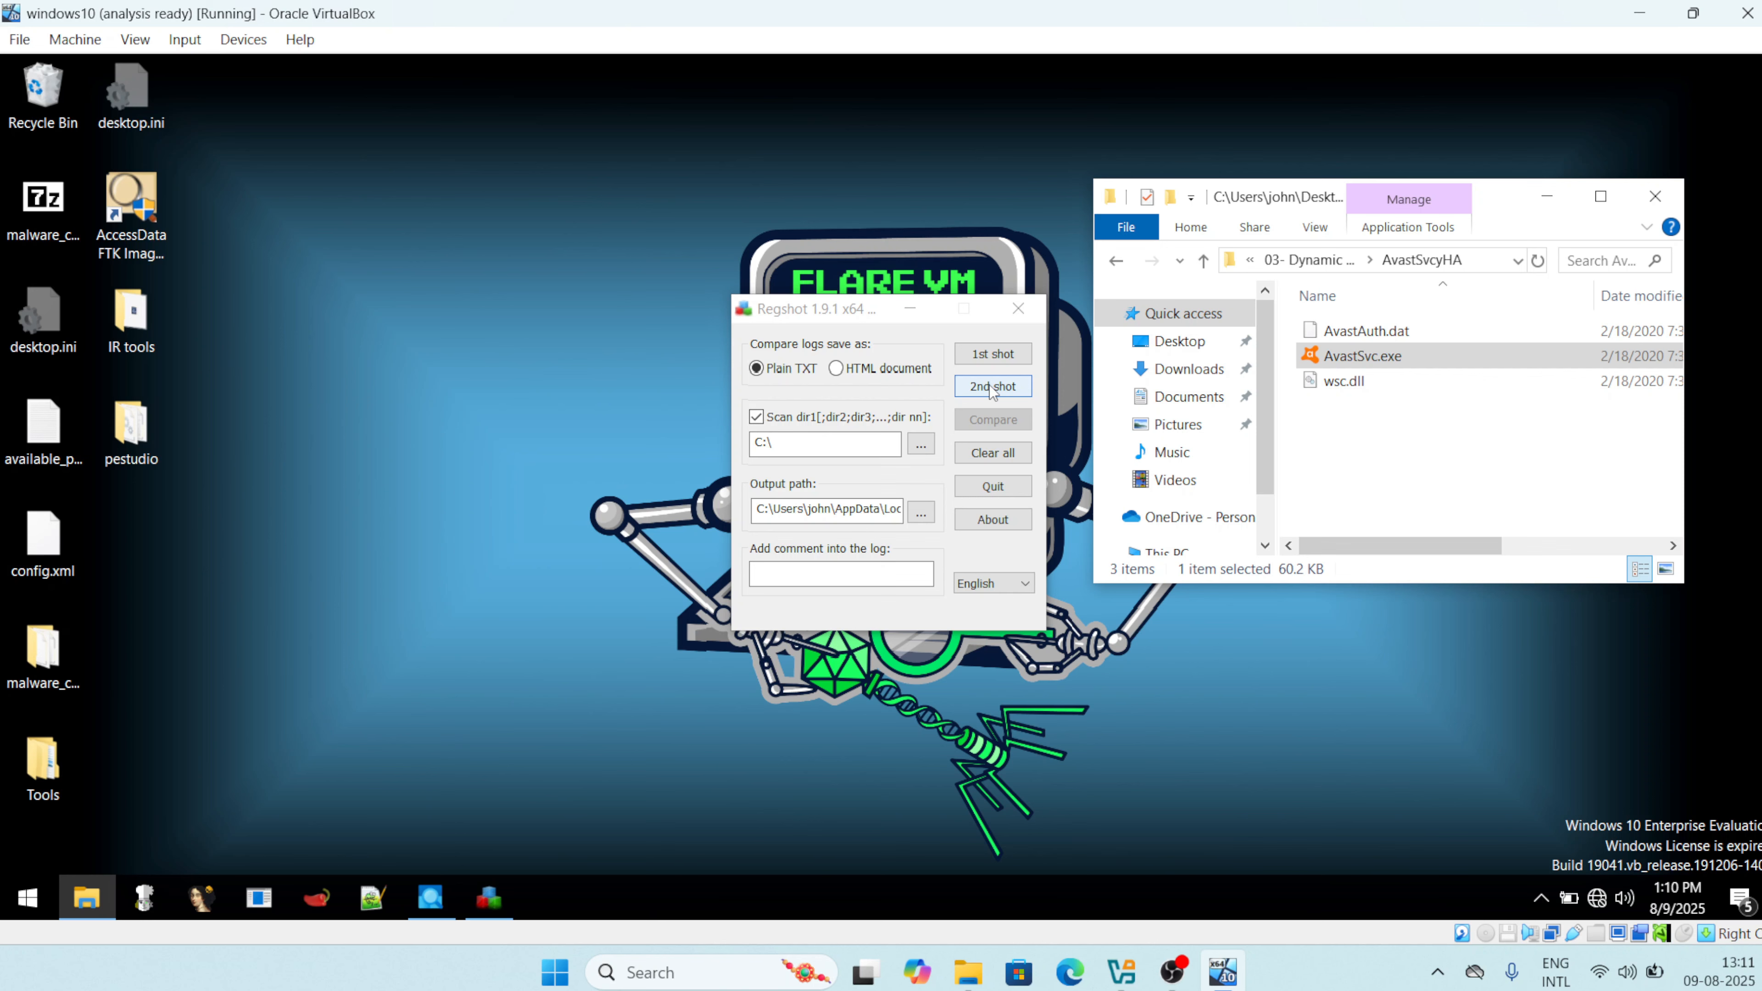
{"action": "left_click", "coordinate": [992, 388]}
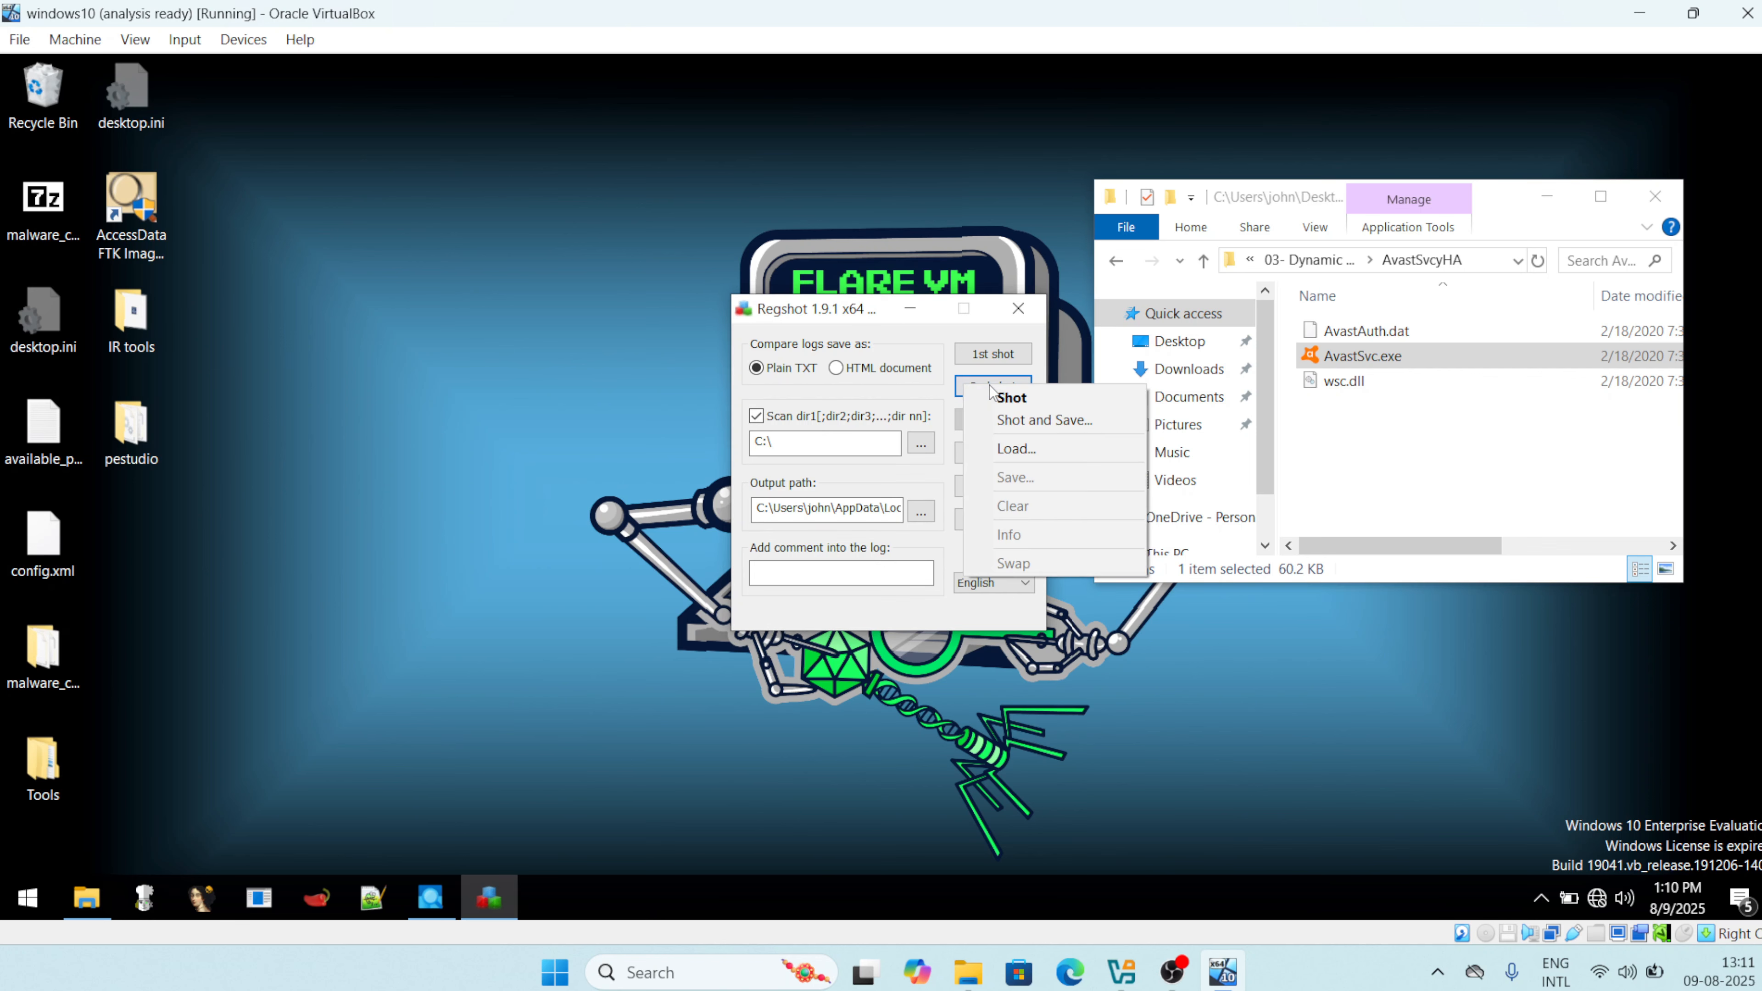
{"action": "left_click", "coordinate": [1021, 402]}
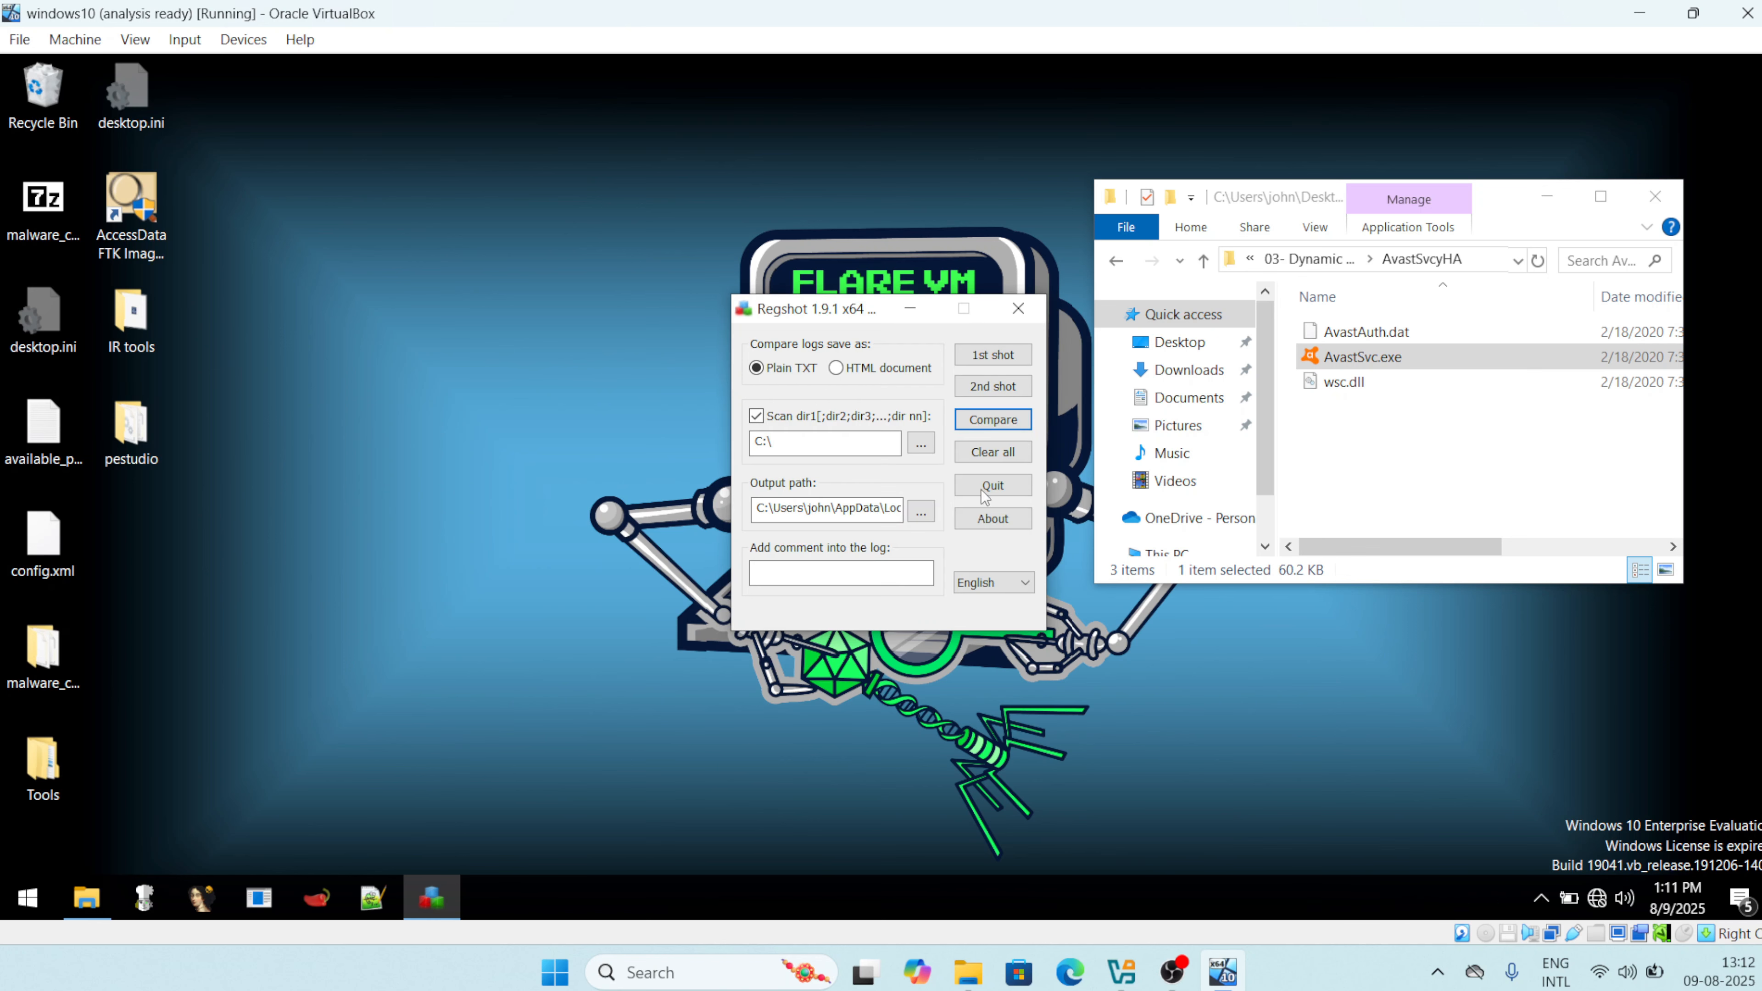
Compare both shots and dismiss the summary reporting 128 total changes.
{"action": "left_click", "coordinate": [996, 425]}
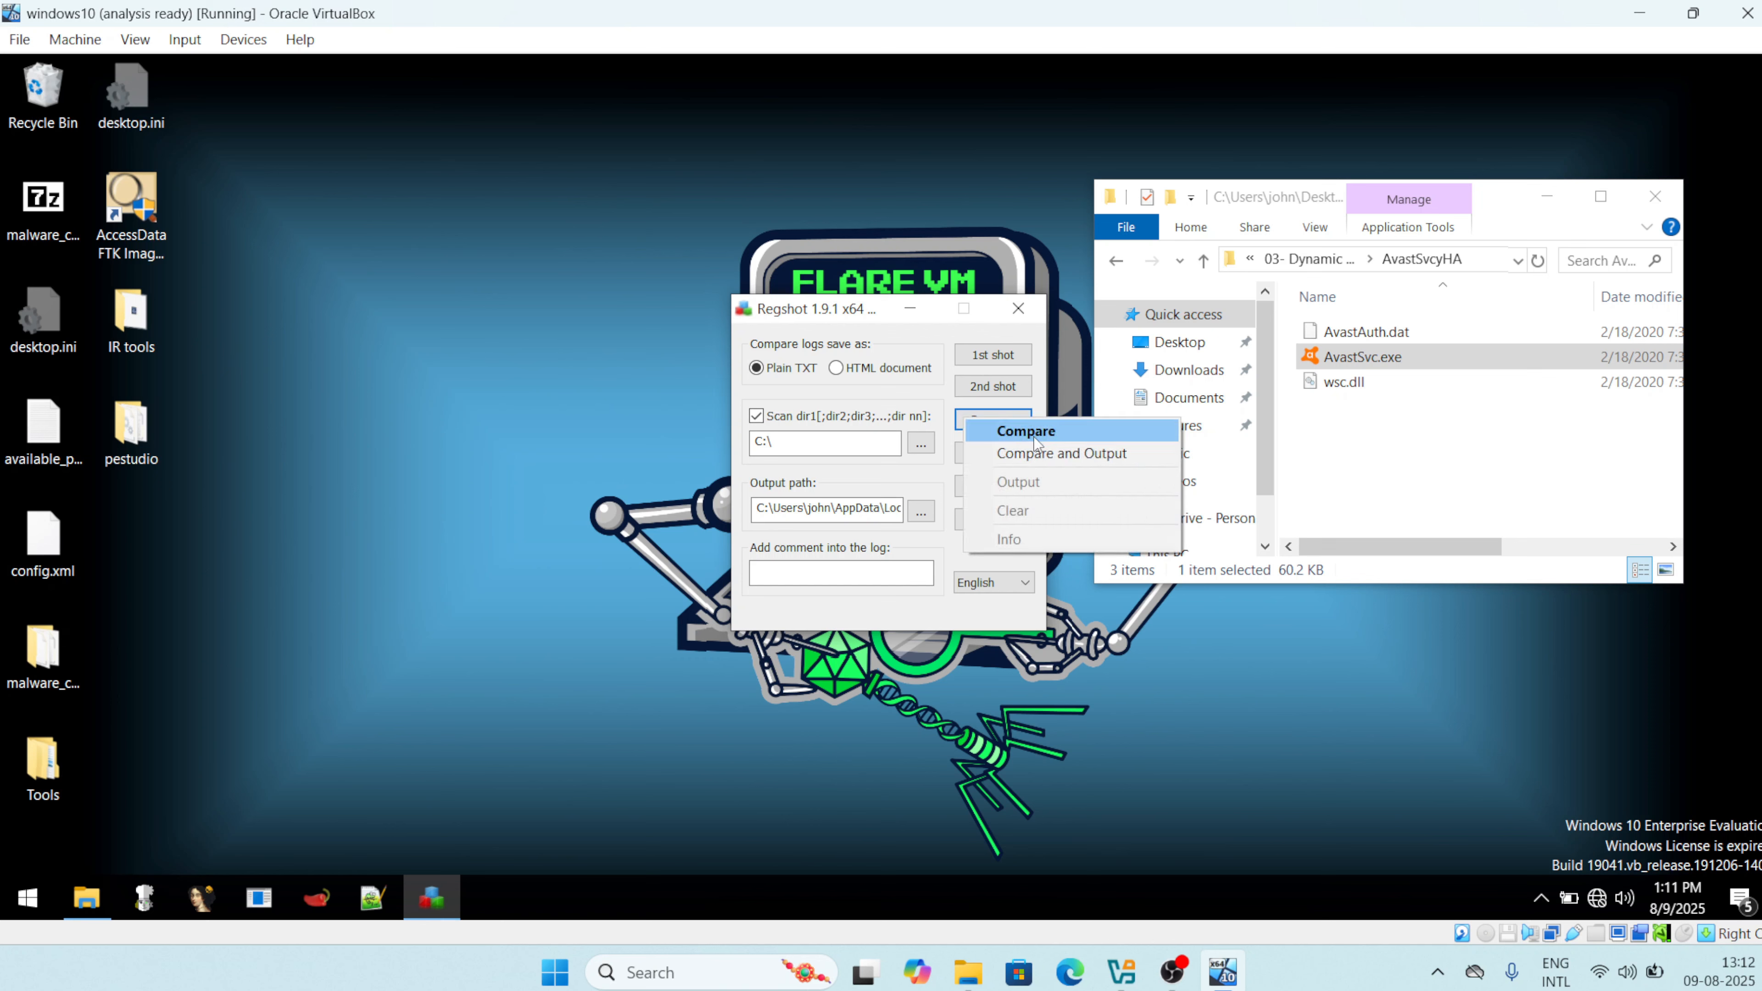
{"action": "left_click", "coordinate": [1036, 442]}
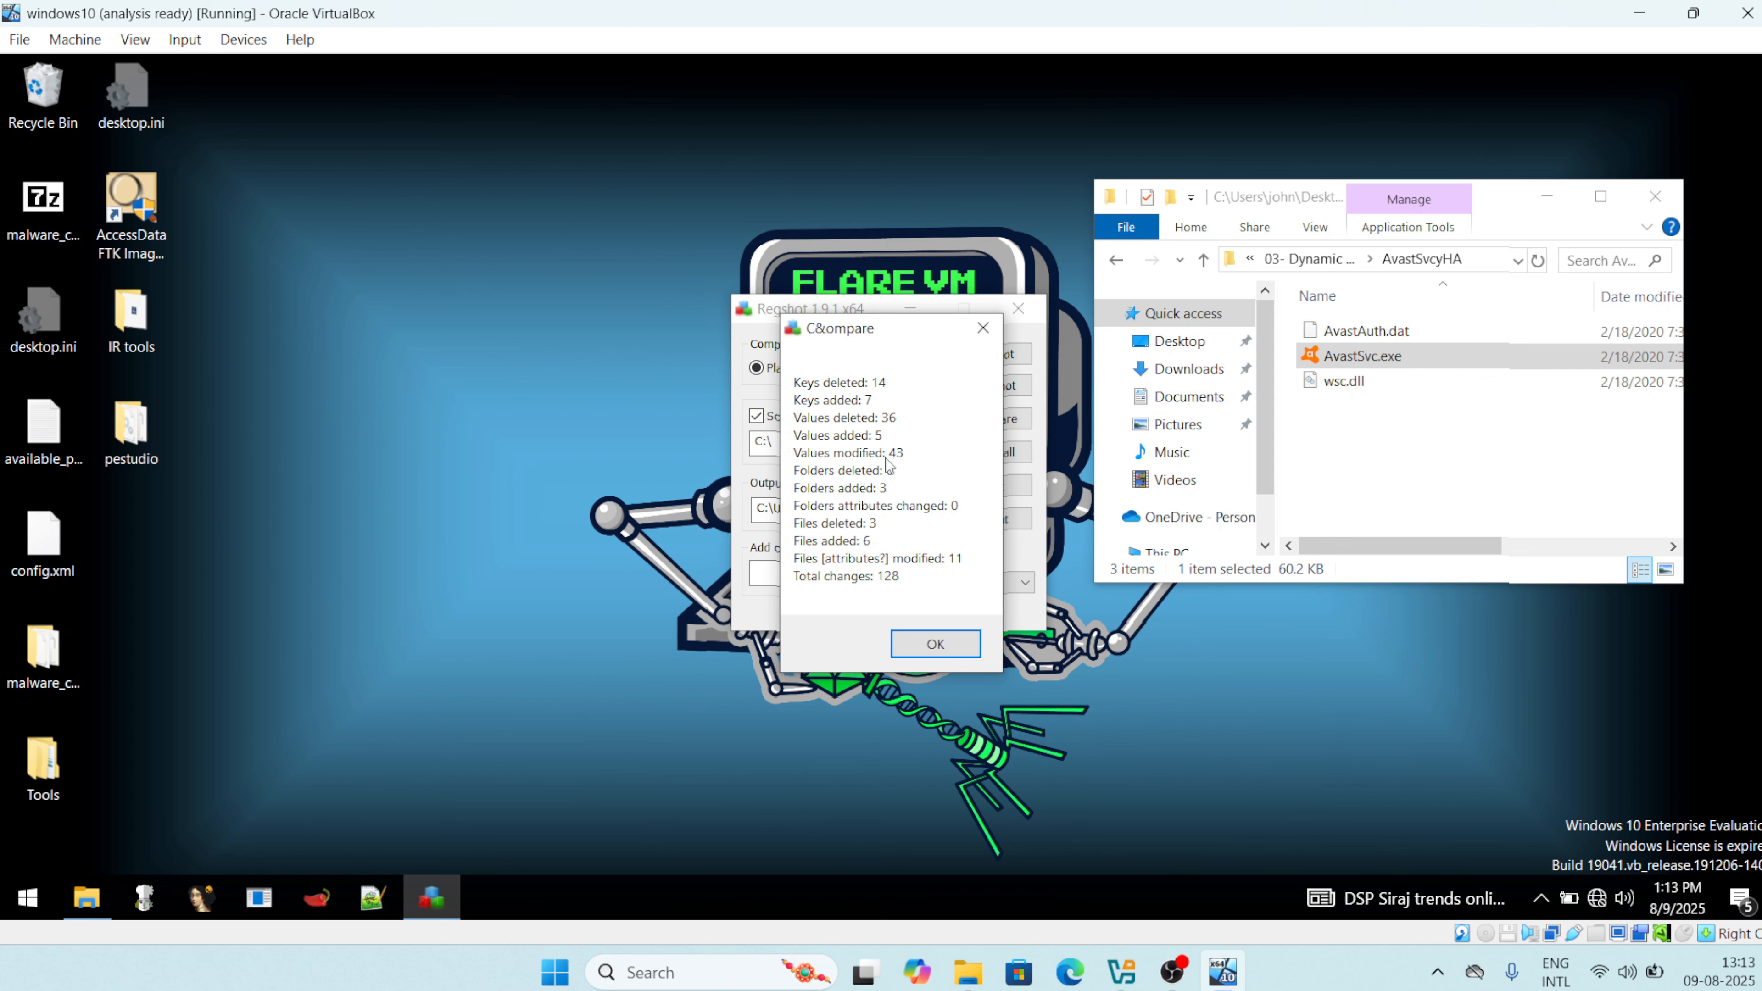
{"action": "left_click", "coordinate": [920, 643]}
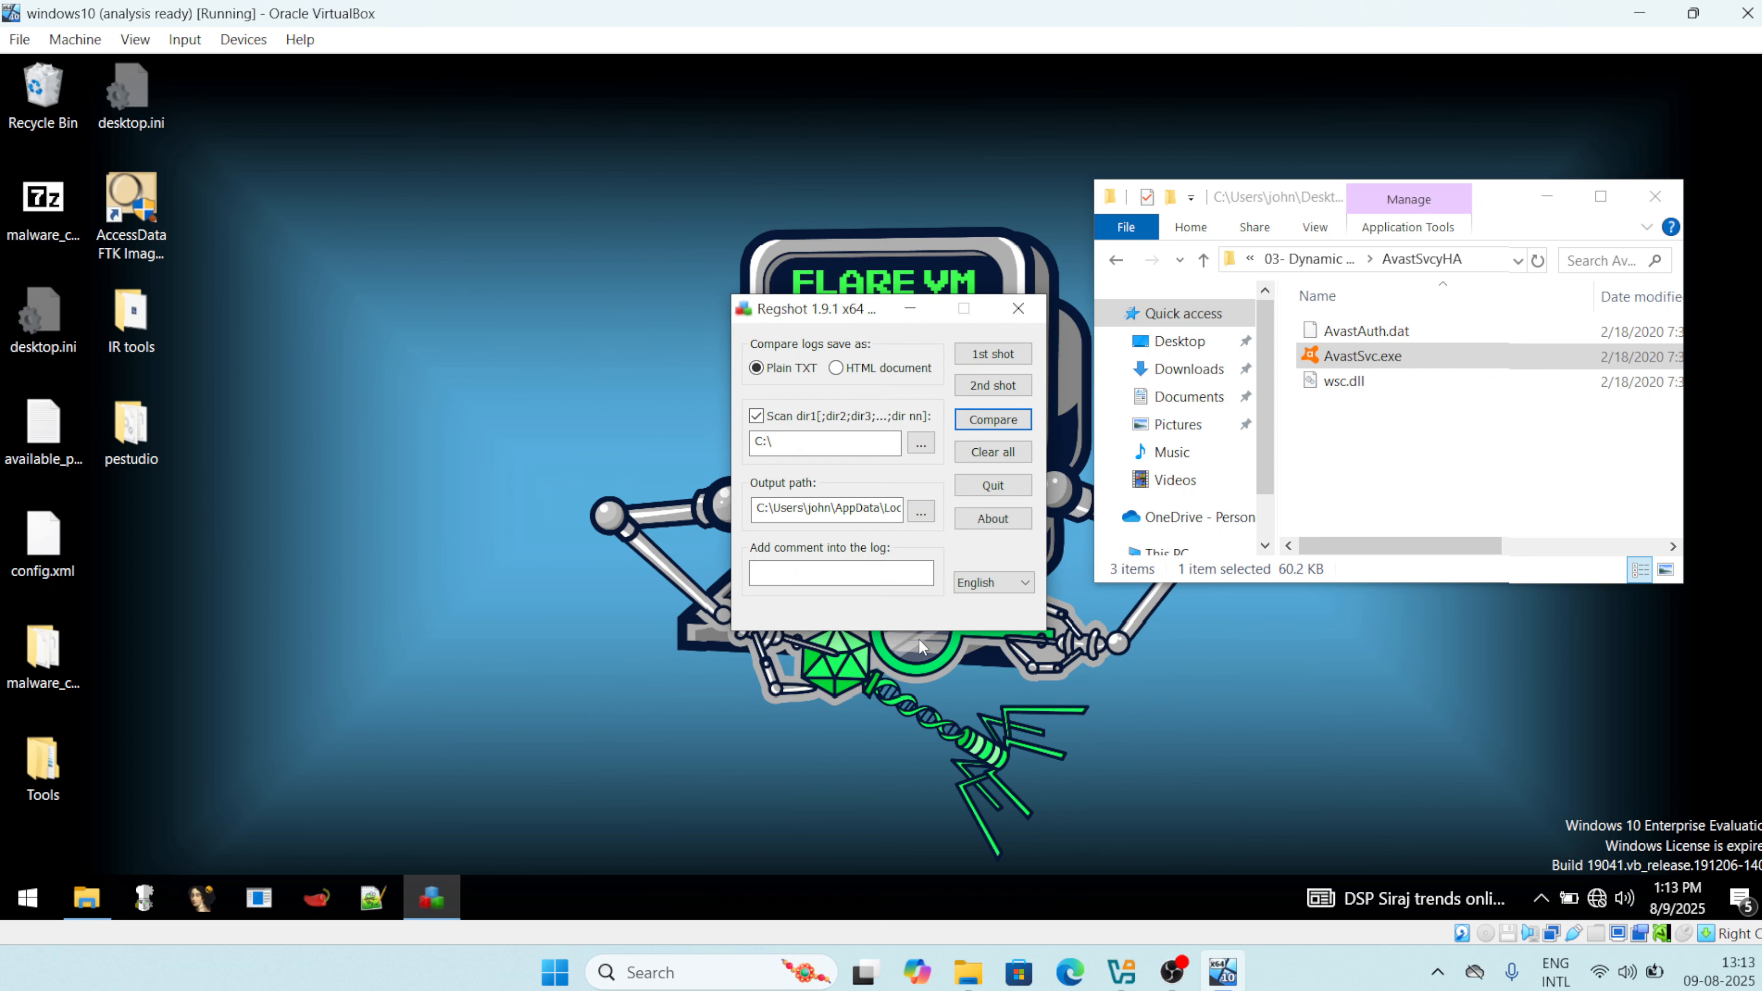
{"action": "left_click", "coordinate": [988, 422]}
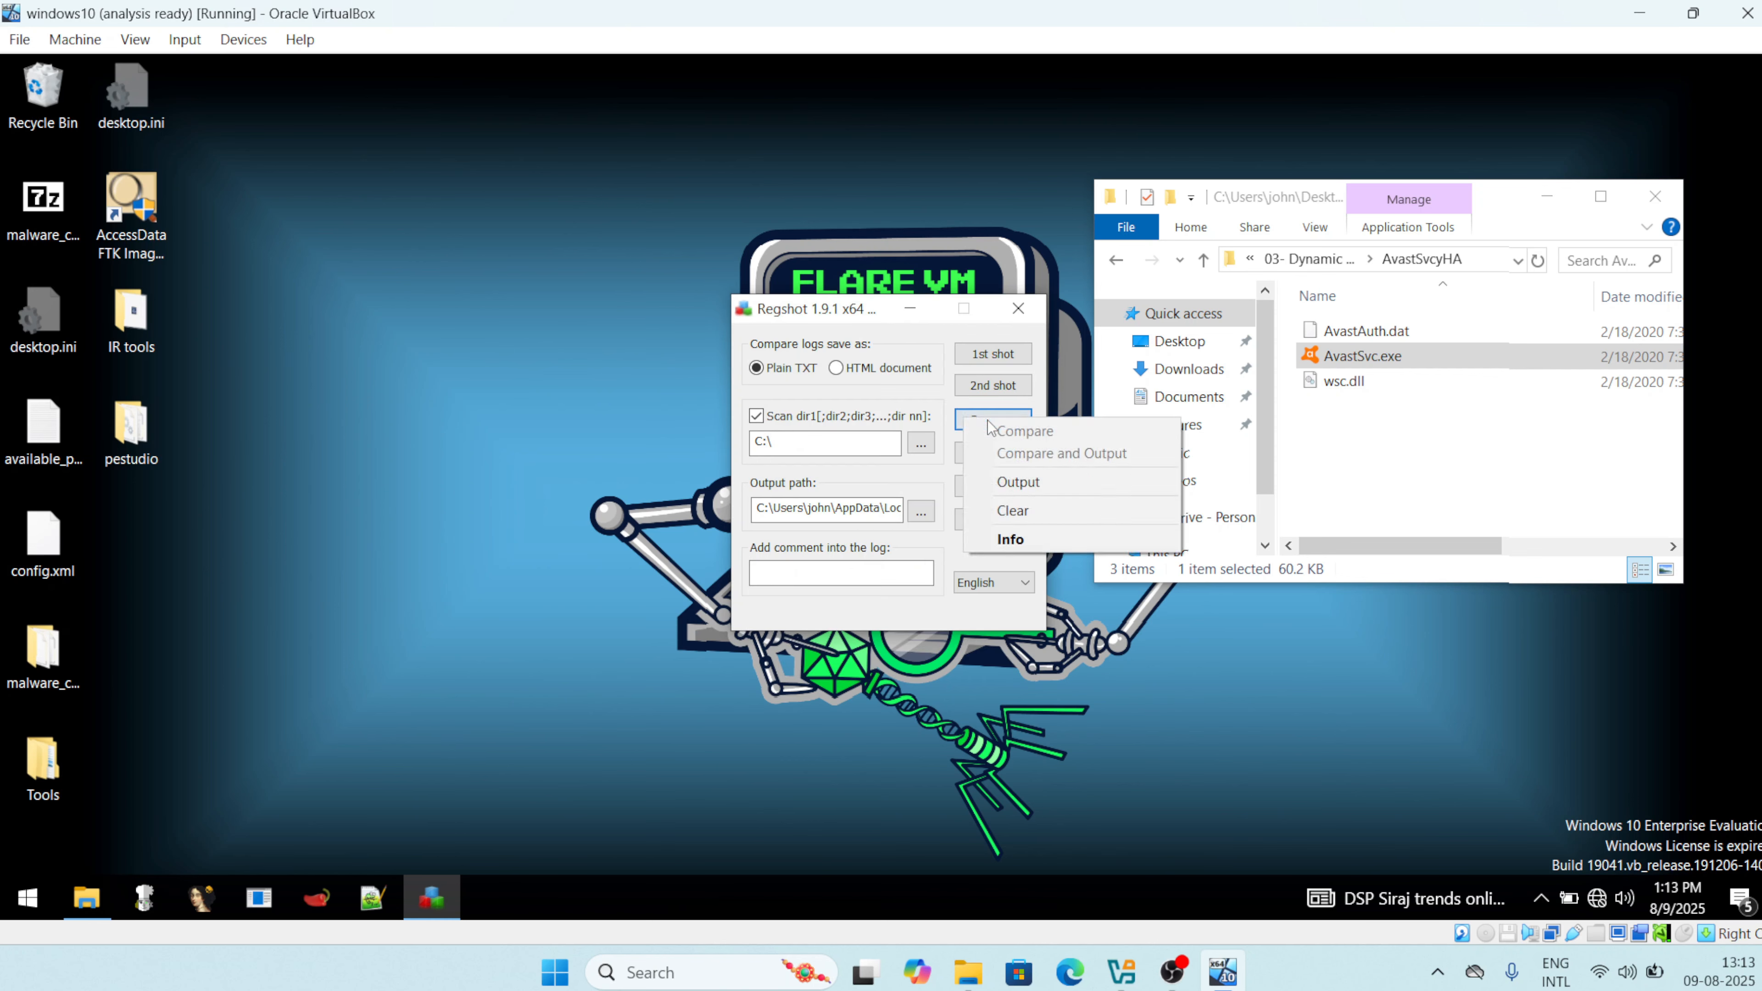
Output the comparison to ~res-x64.txt in maximized Notepad and highlight the added keys.
{"action": "left_click", "coordinate": [1025, 485]}
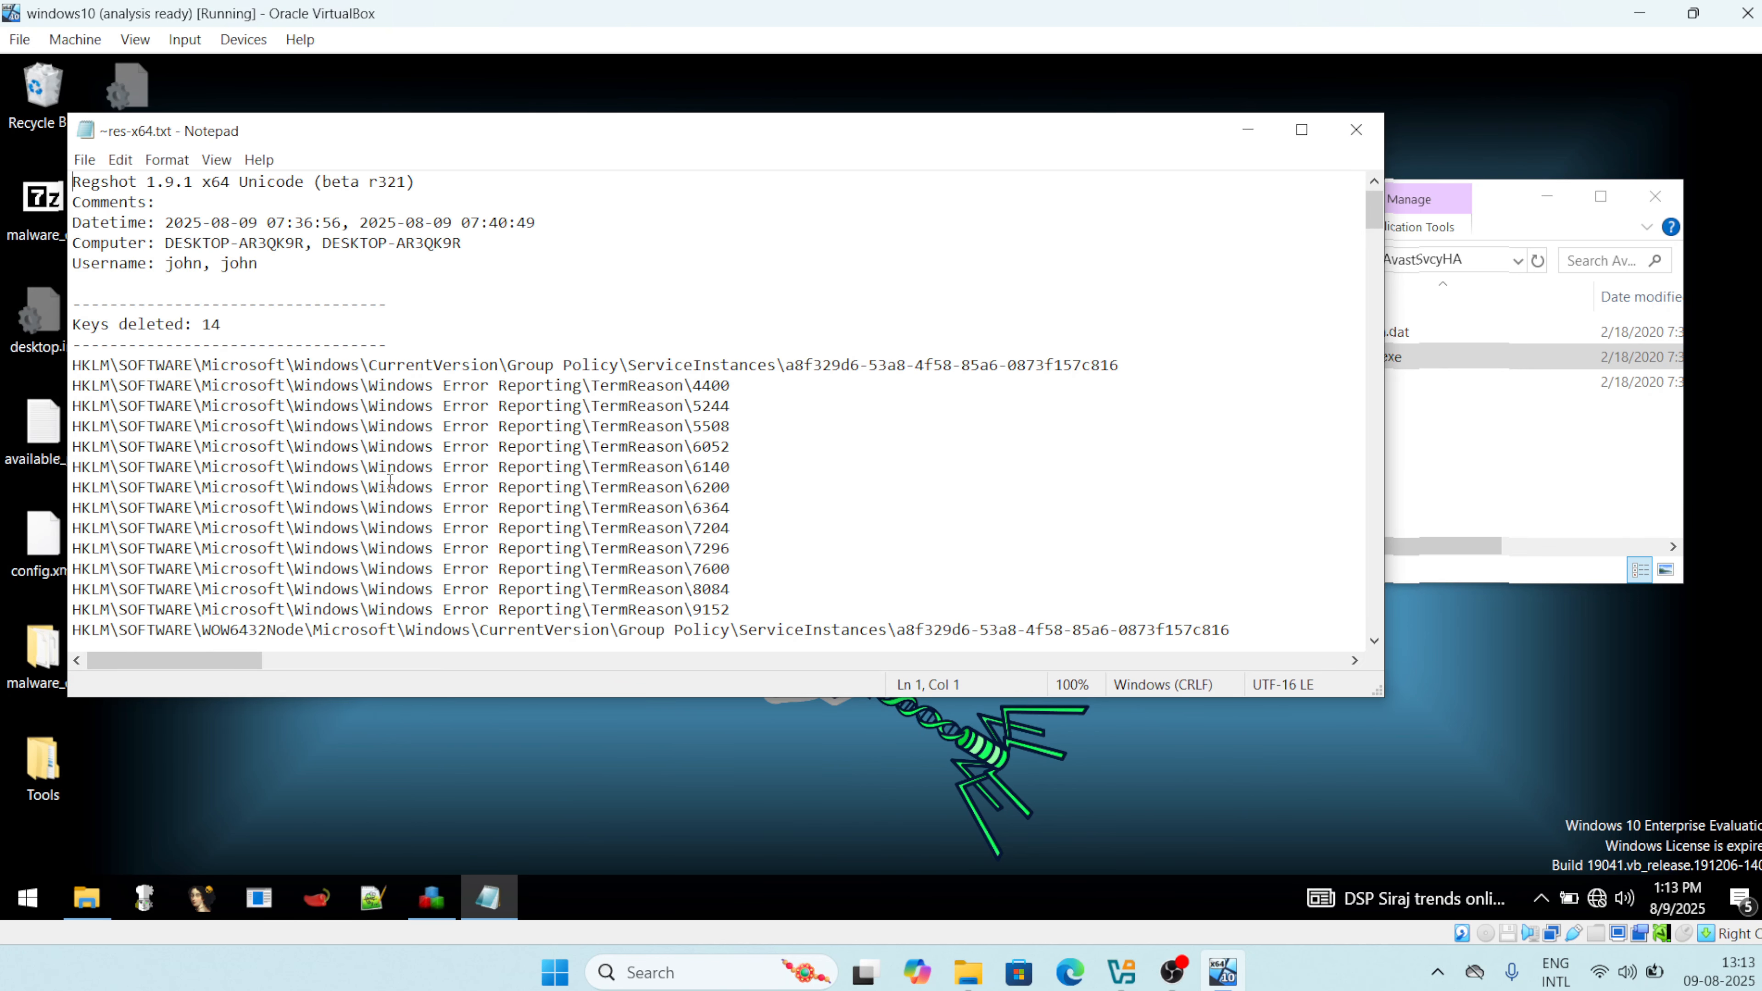
{"action": "scroll", "coordinate": [390, 480], "scroll_direction": "down", "scroll_amount": 1}
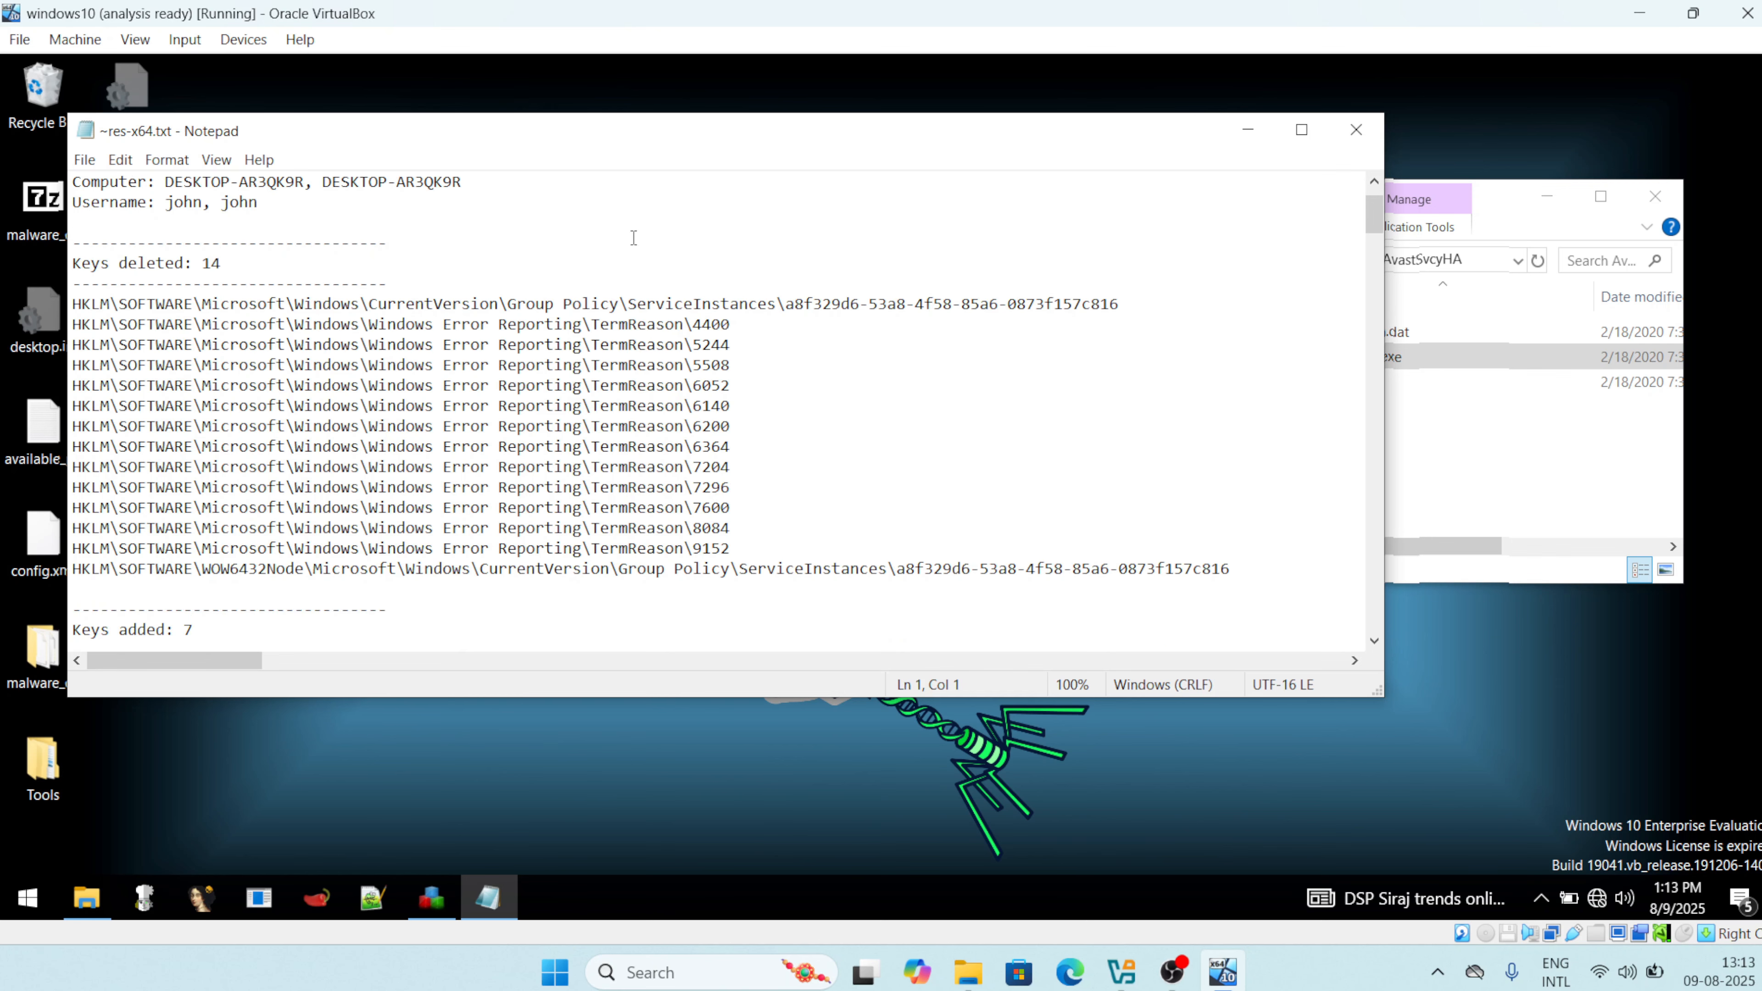
{"action": "left_click", "coordinate": [1302, 130]}
{"action": "scroll", "coordinate": [694, 551], "scroll_direction": "down", "scroll_amount": 1}
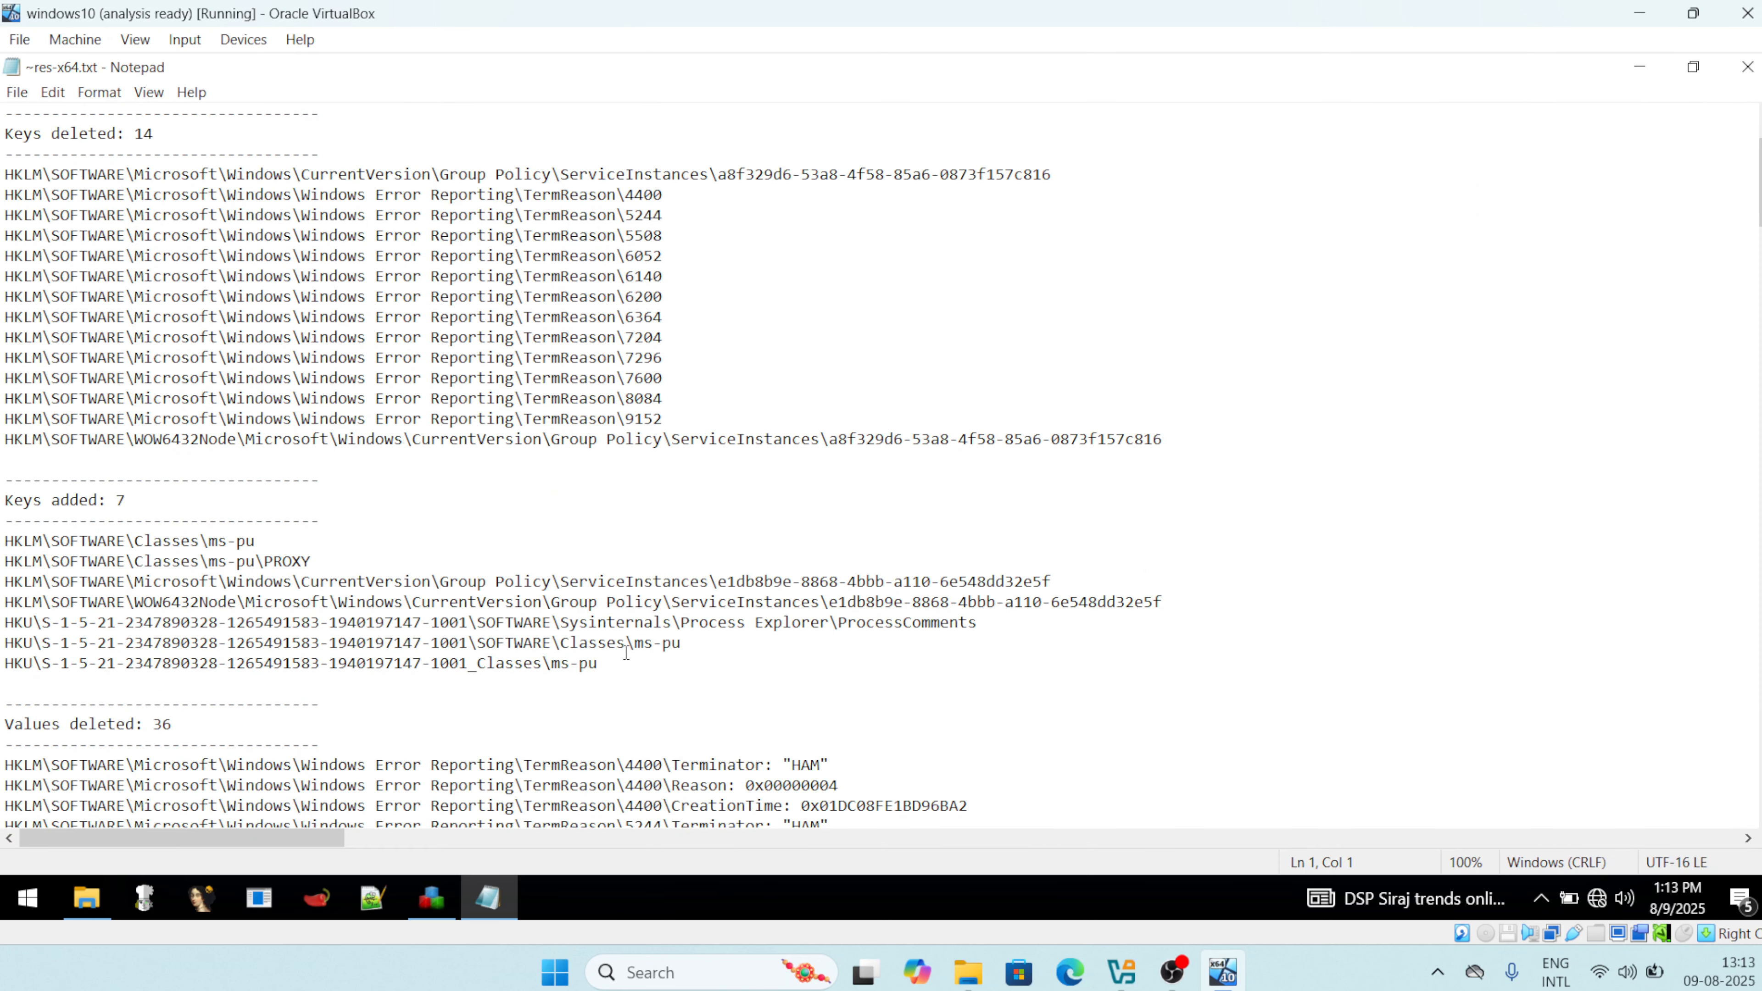
{"action": "left_click_drag", "start_coordinate": [625, 648], "coordinate": [4, 543]}
{"action": "left_click", "coordinate": [329, 603]}
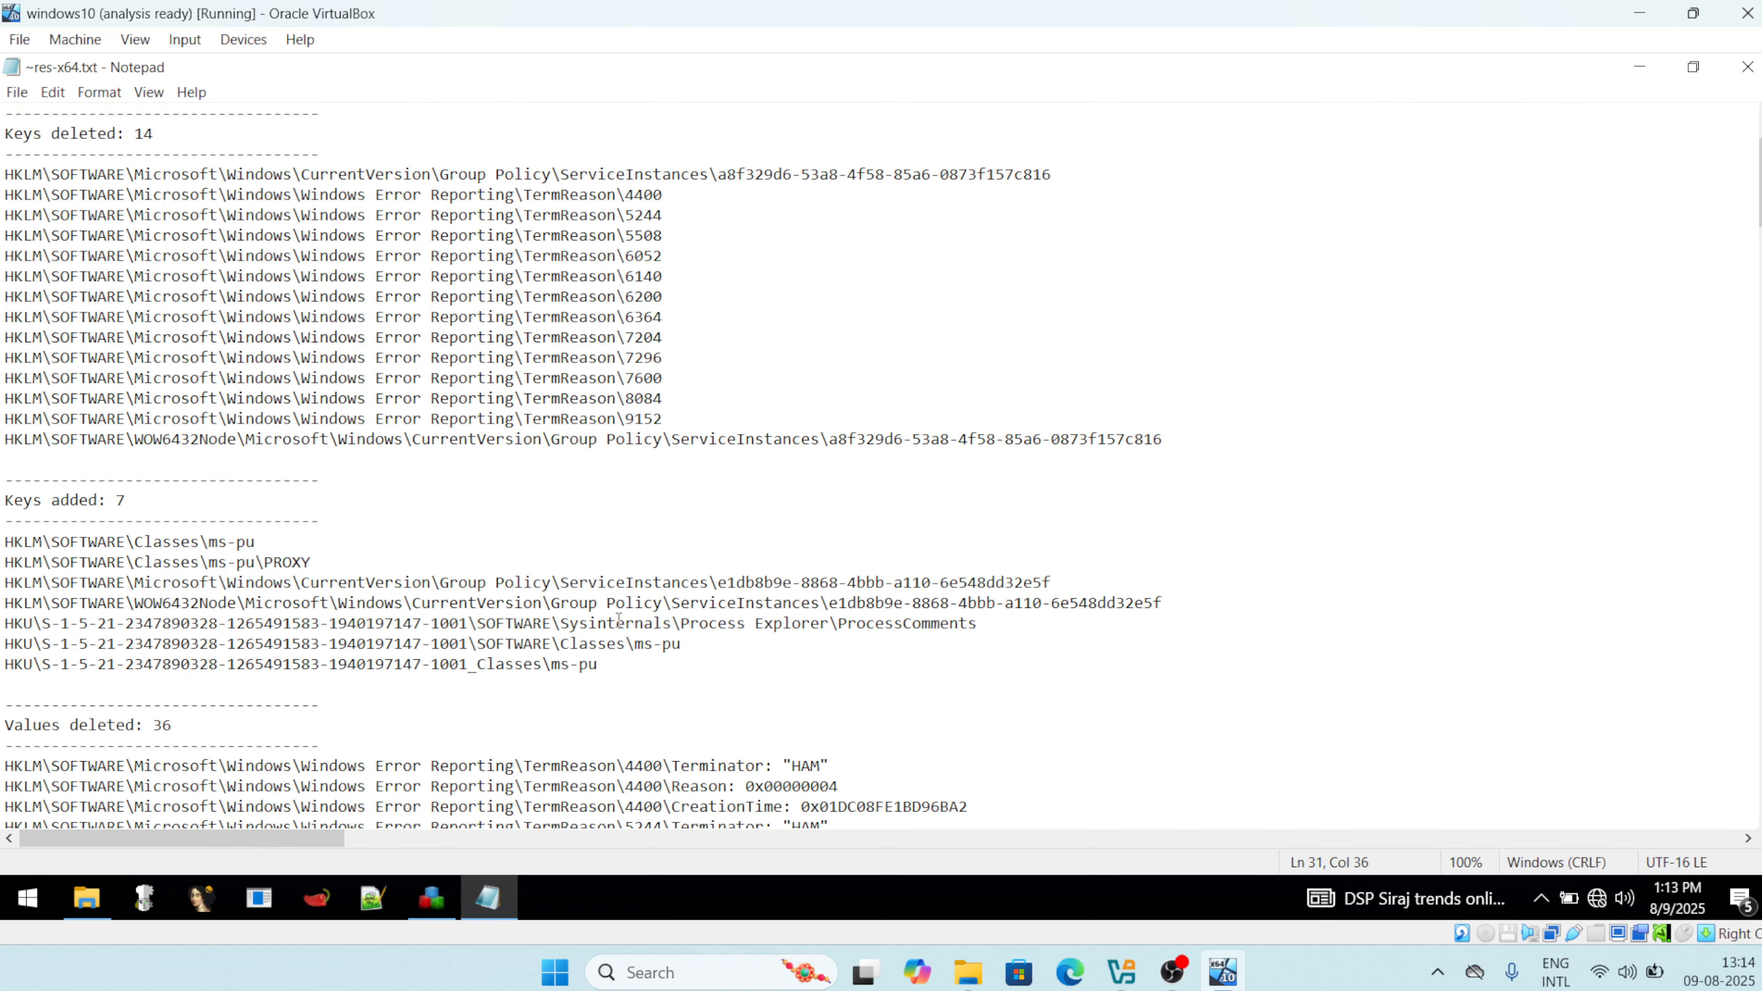
Highlight the deleted TermReason values, AvastSvcyHA Run-key entries and Compatibility Assistant entry.
{"action": "scroll", "coordinate": [619, 620], "scroll_direction": "down", "scroll_amount": 8}
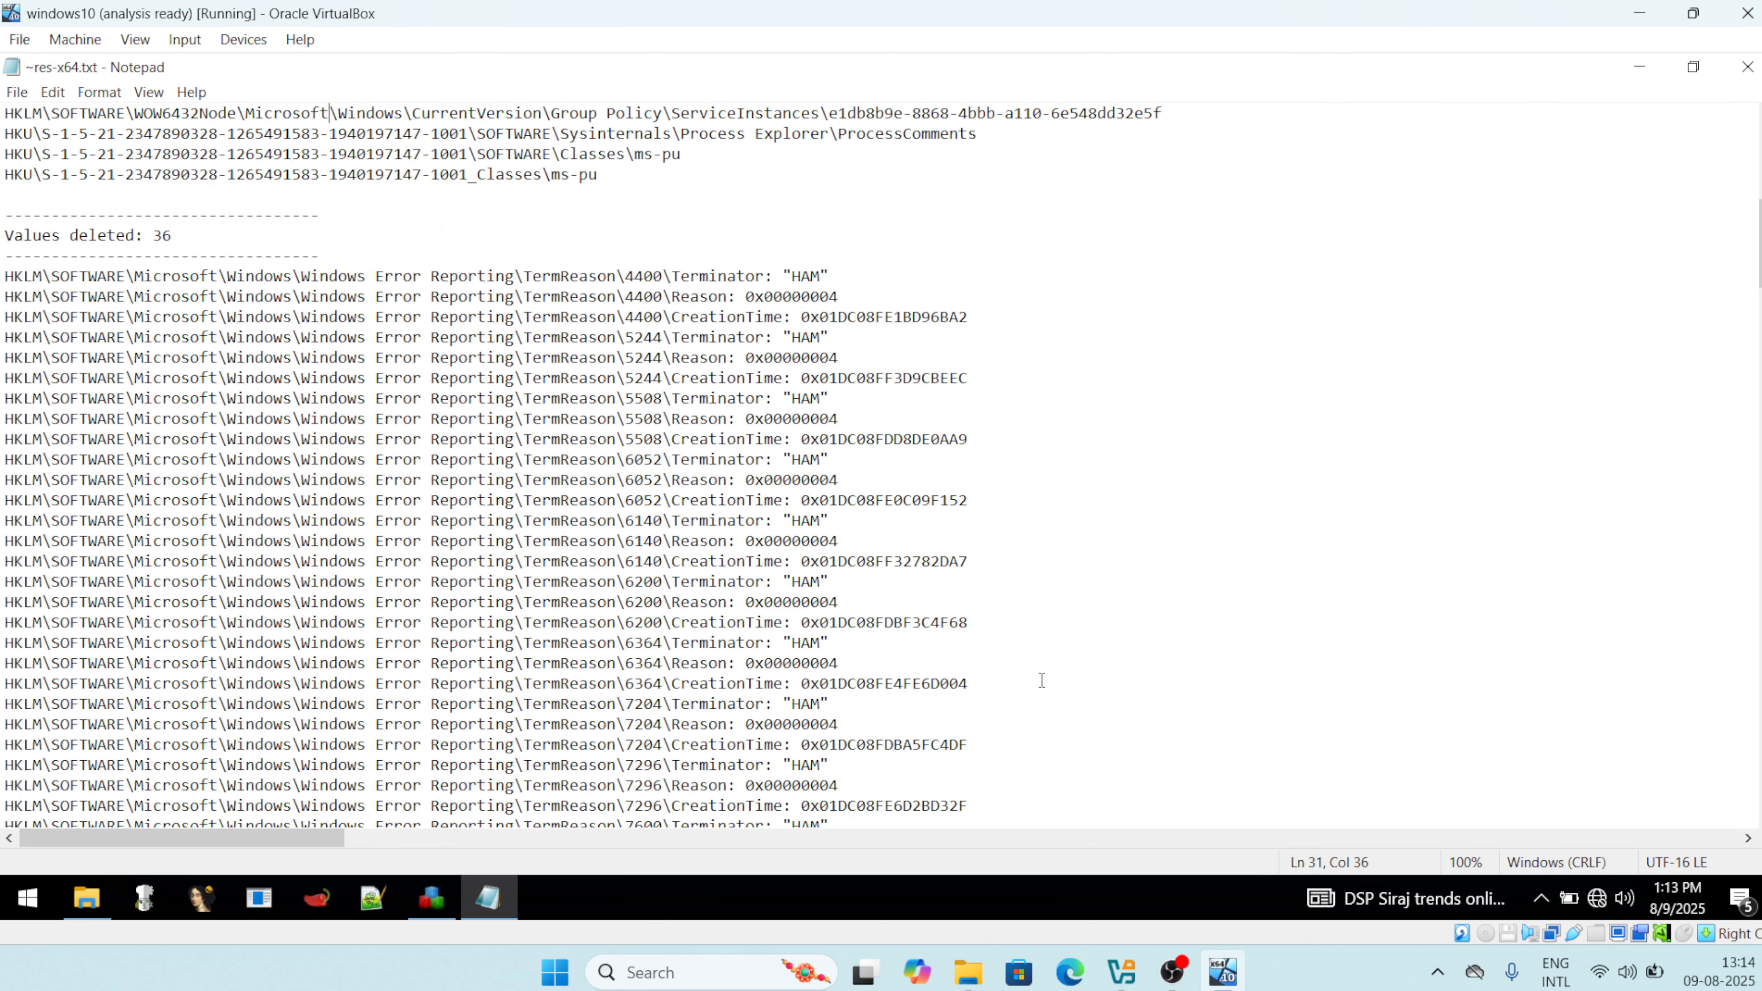
{"action": "left_click_drag", "start_coordinate": [1042, 680], "coordinate": [78, 335]}
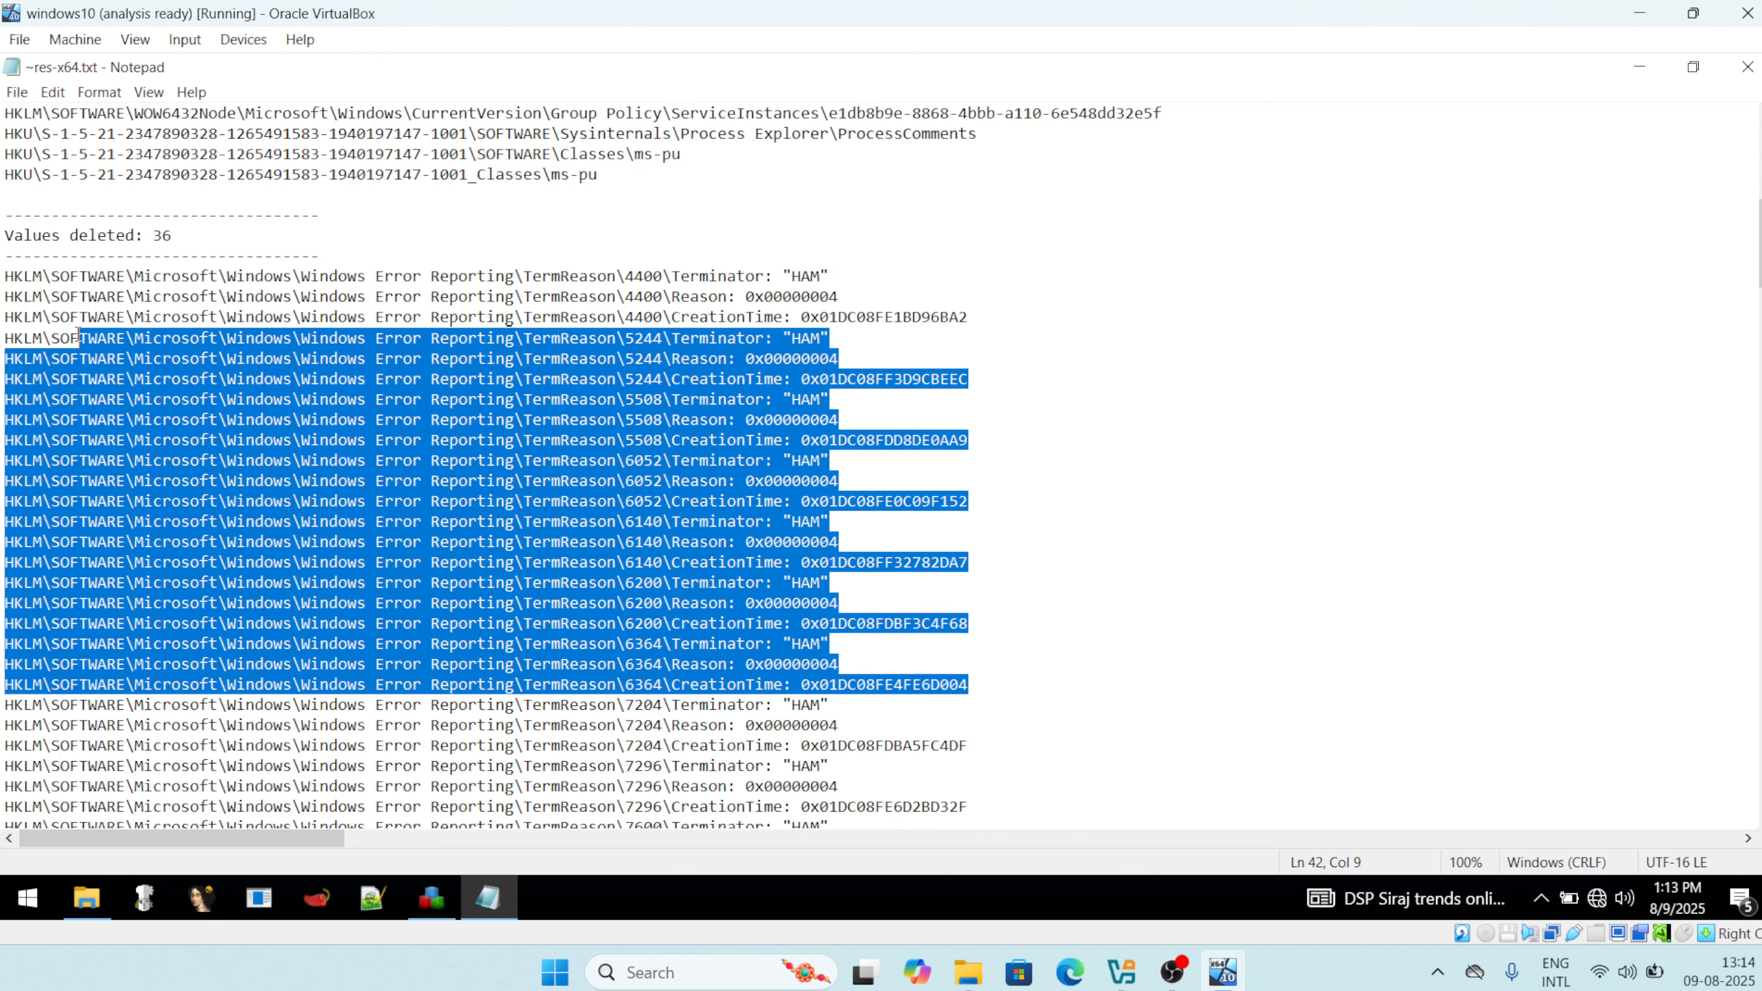
{"action": "scroll", "coordinate": [79, 335], "scroll_direction": "down", "scroll_amount": 12}
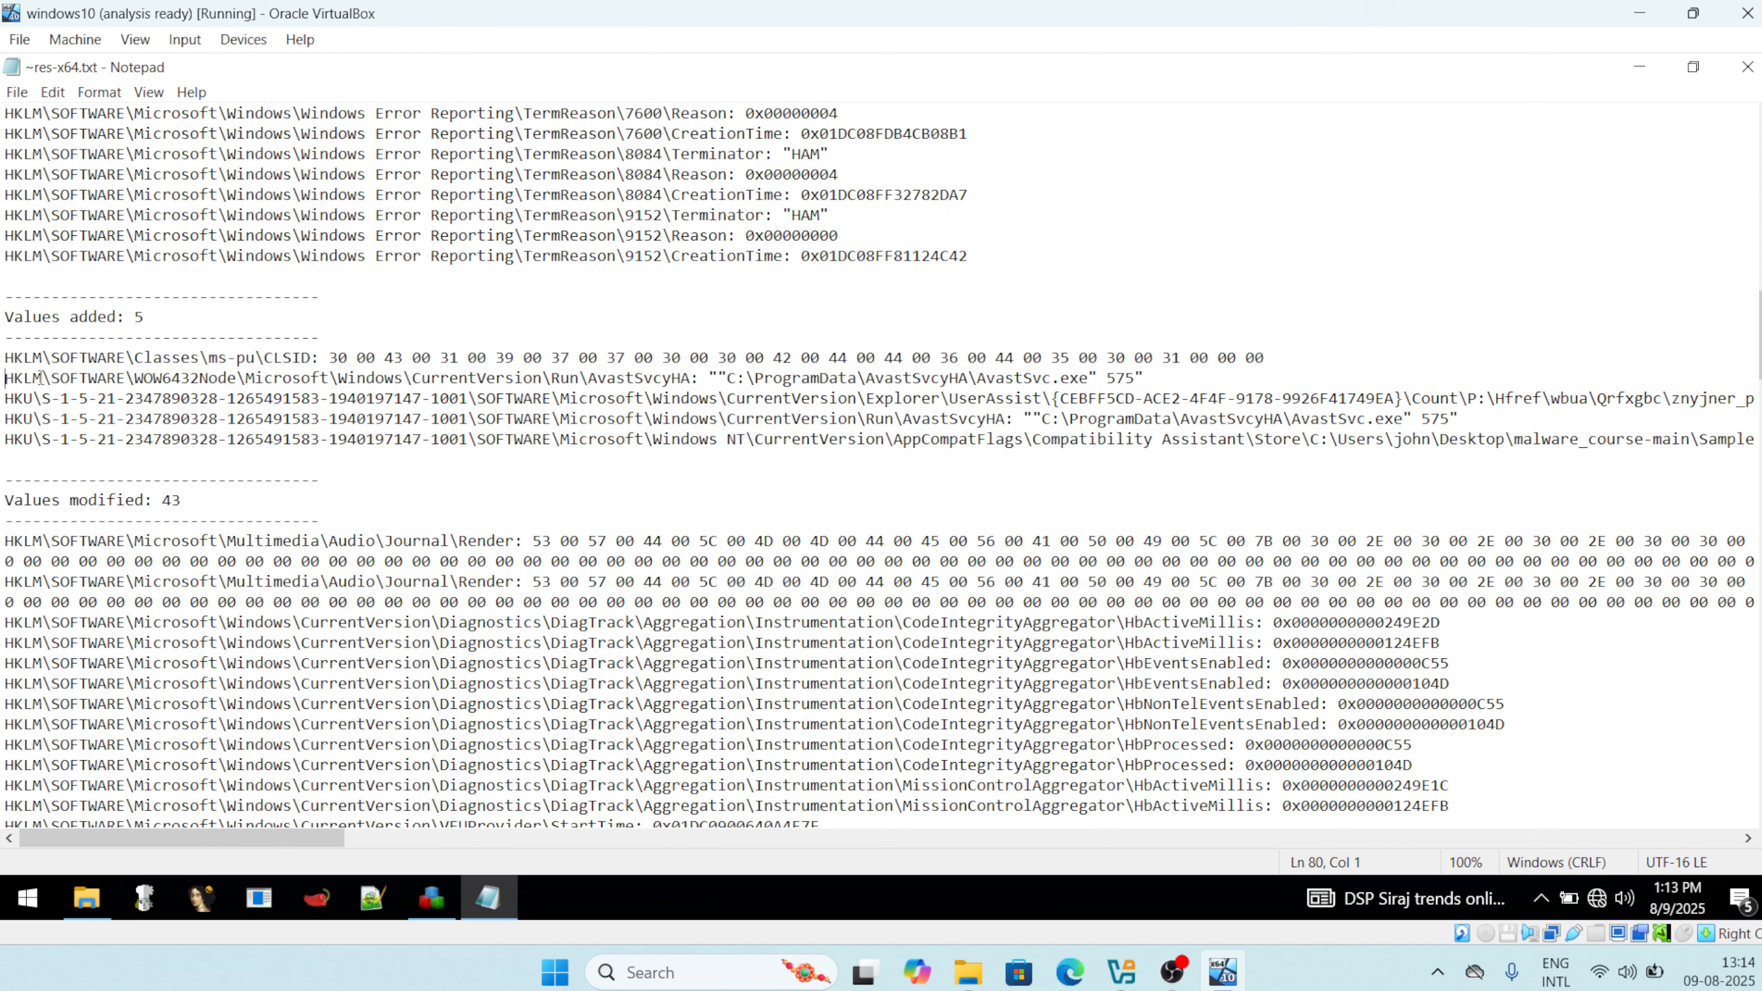
{"action": "left_click_drag", "start_coordinate": [1264, 358], "coordinate": [1212, 378]}
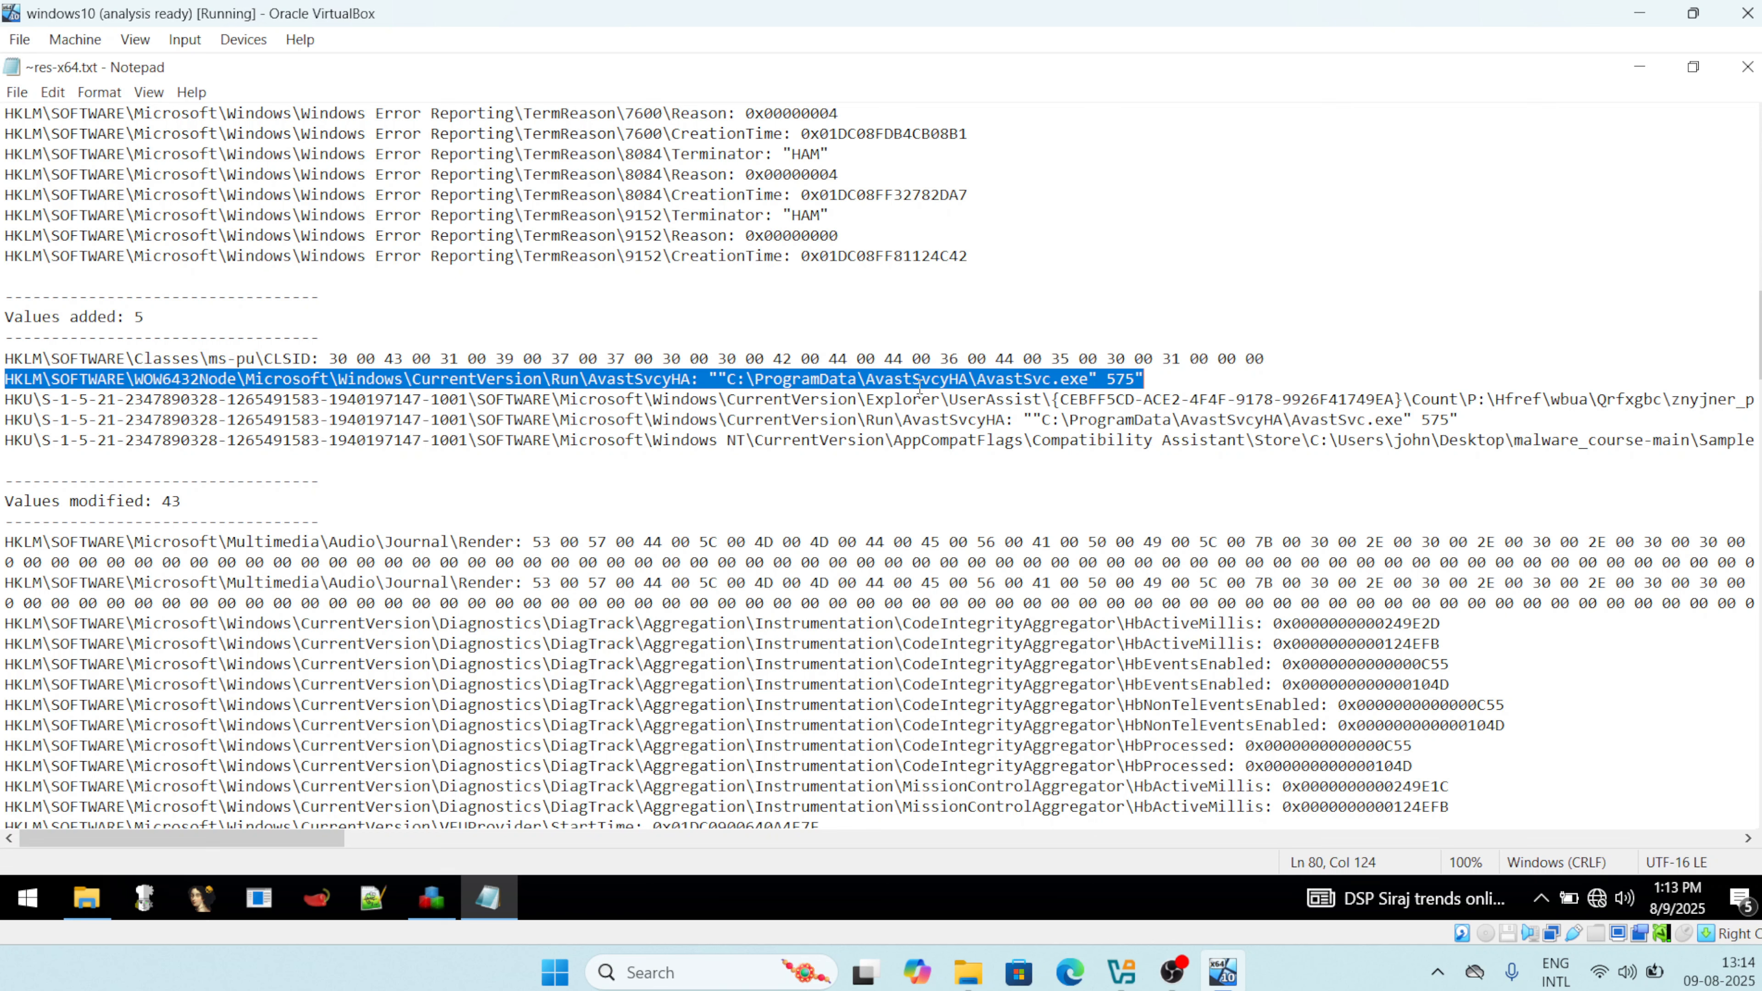
{"action": "left_click", "coordinate": [1167, 382]}
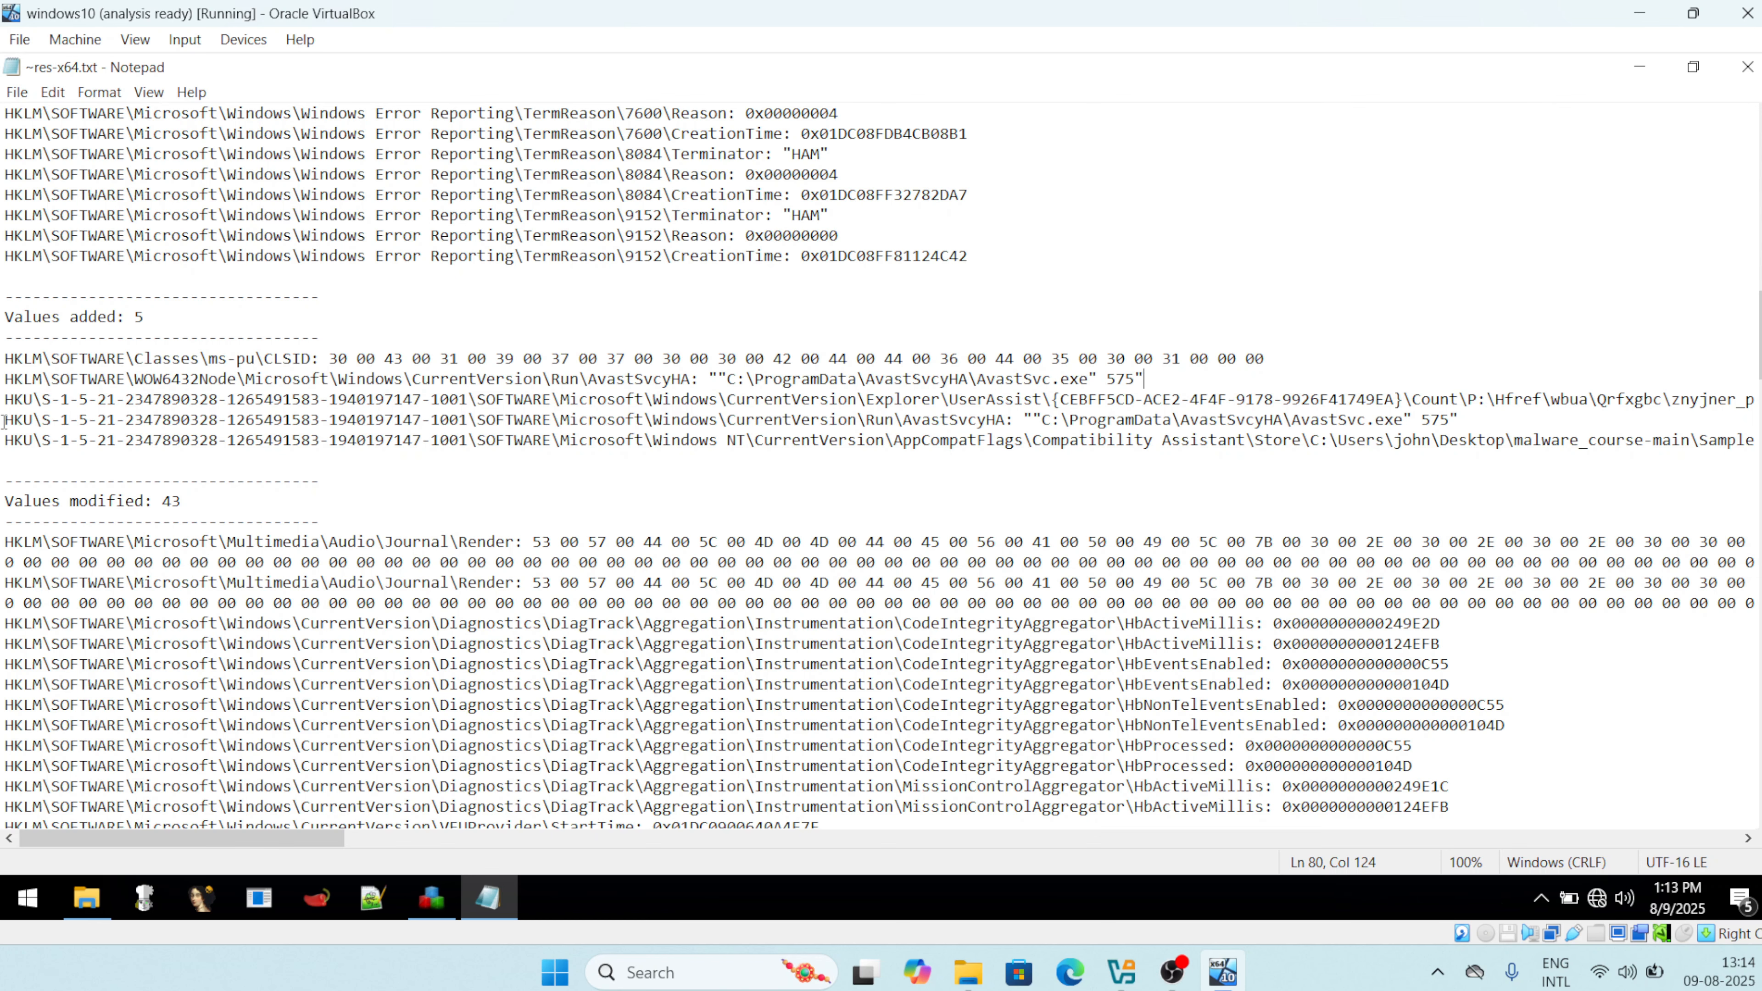
{"action": "left_click_drag", "start_coordinate": [7, 420], "coordinate": [1528, 425]}
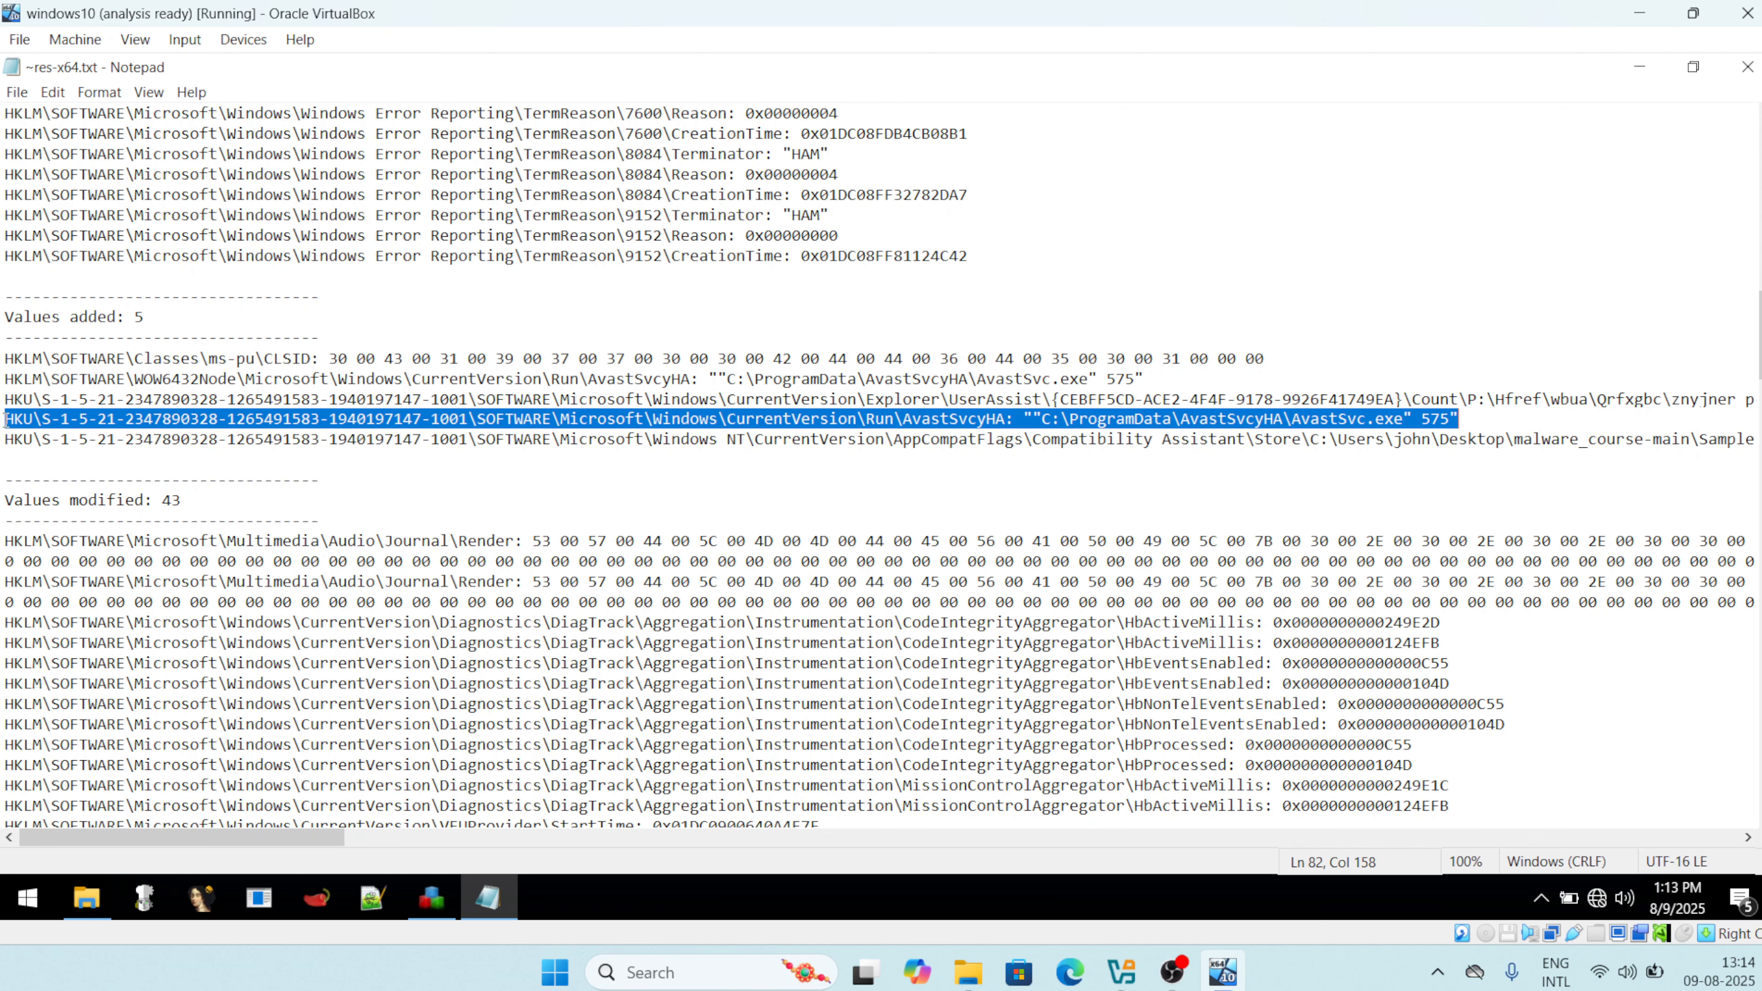
{"action": "left_click_drag", "start_coordinate": [6, 439], "coordinate": [514, 439]}
{"action": "left_click_drag", "start_coordinate": [1132, 401], "coordinate": [1716, 445]}
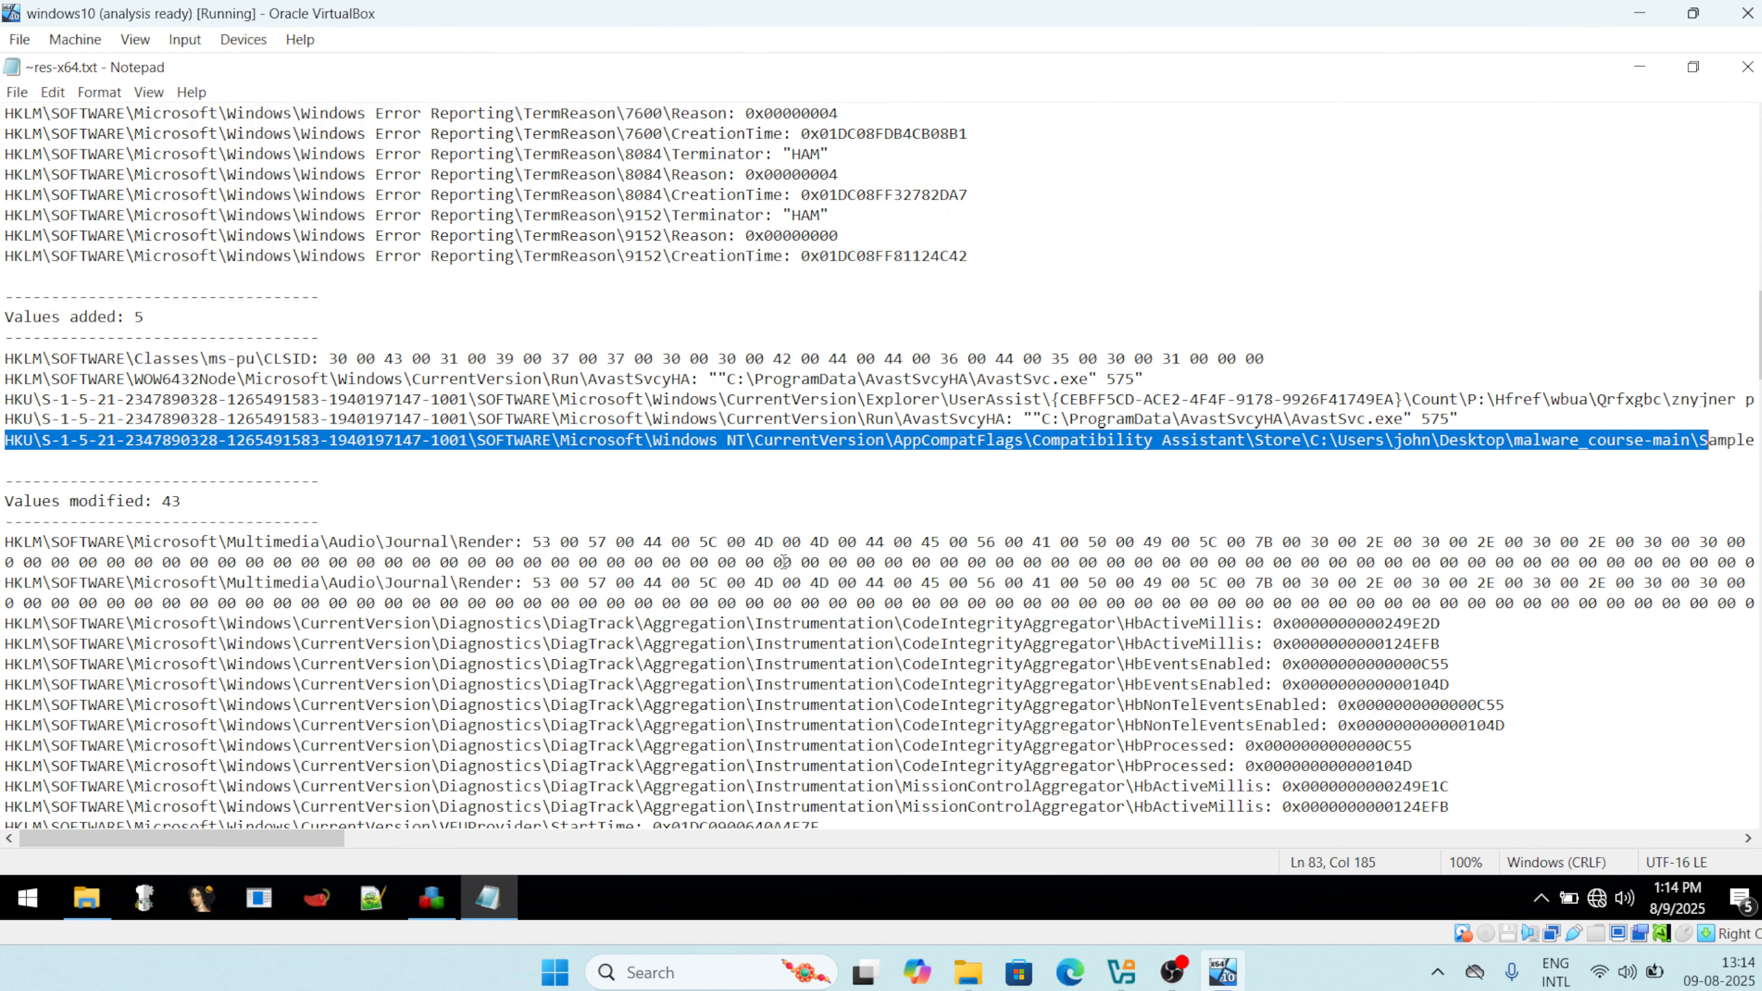
{"action": "scroll", "coordinate": [782, 562], "scroll_direction": "down", "scroll_amount": 6}
{"action": "scroll", "coordinate": [783, 562], "scroll_direction": "down", "scroll_amount": 15}
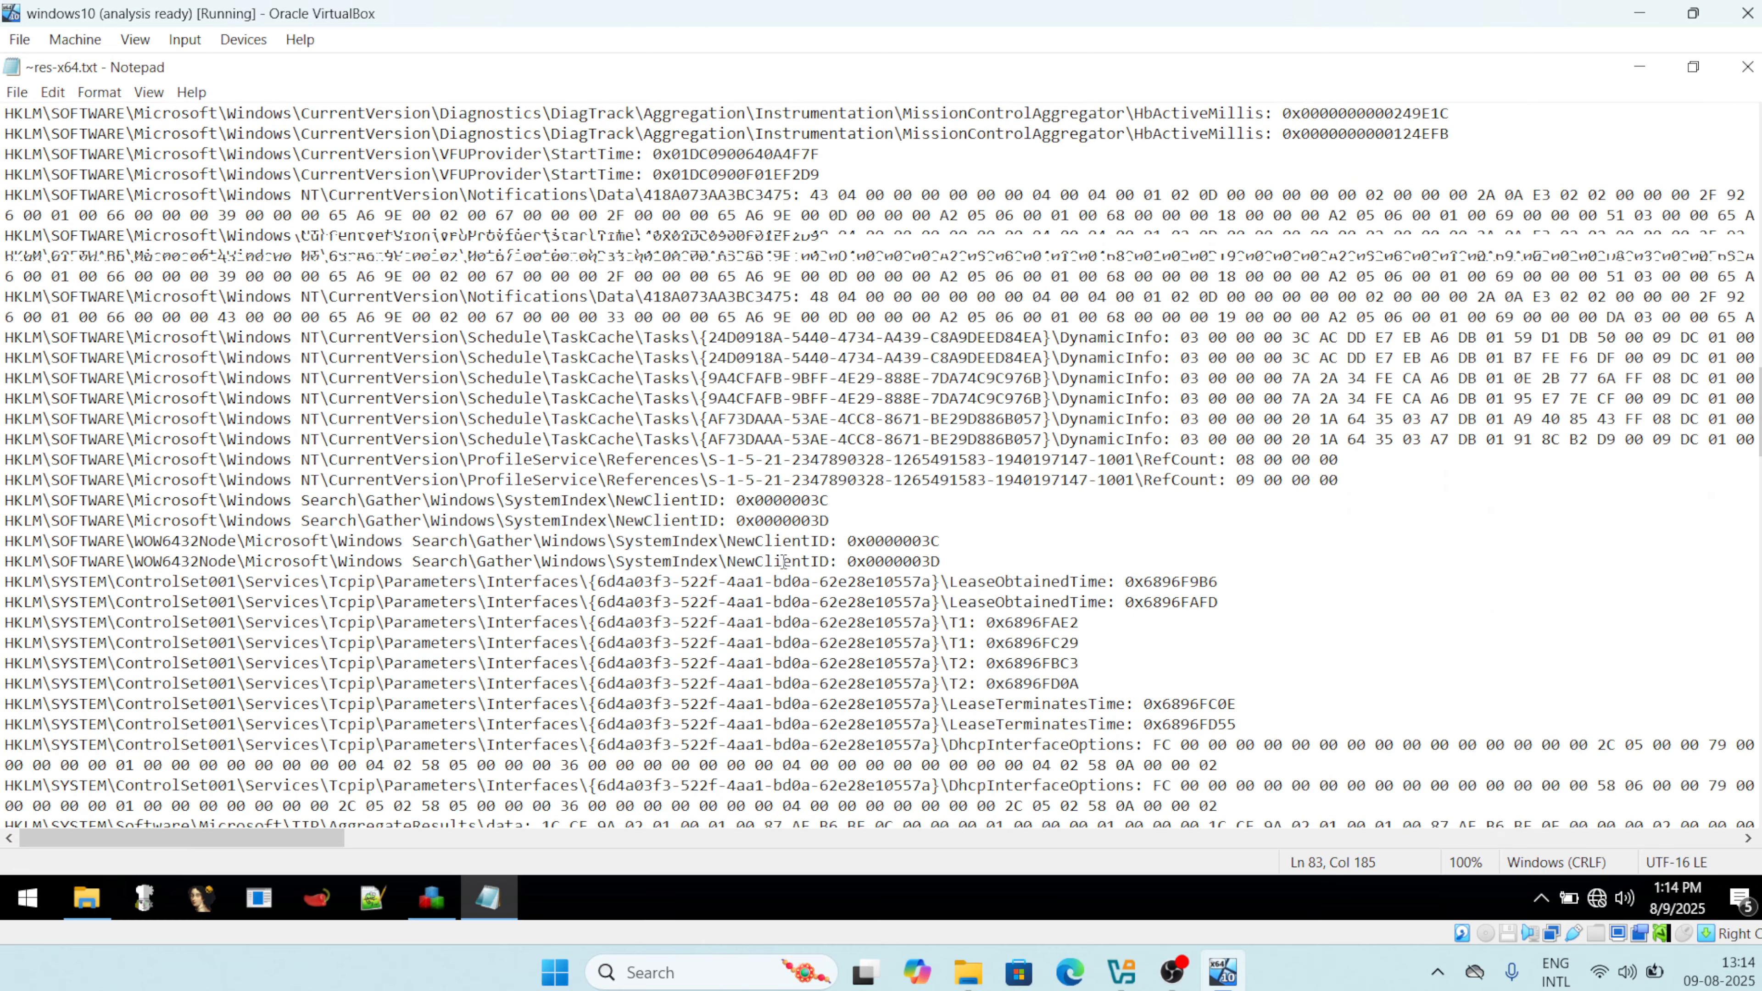
{"action": "scroll", "coordinate": [782, 562], "scroll_direction": "down", "scroll_amount": 10}
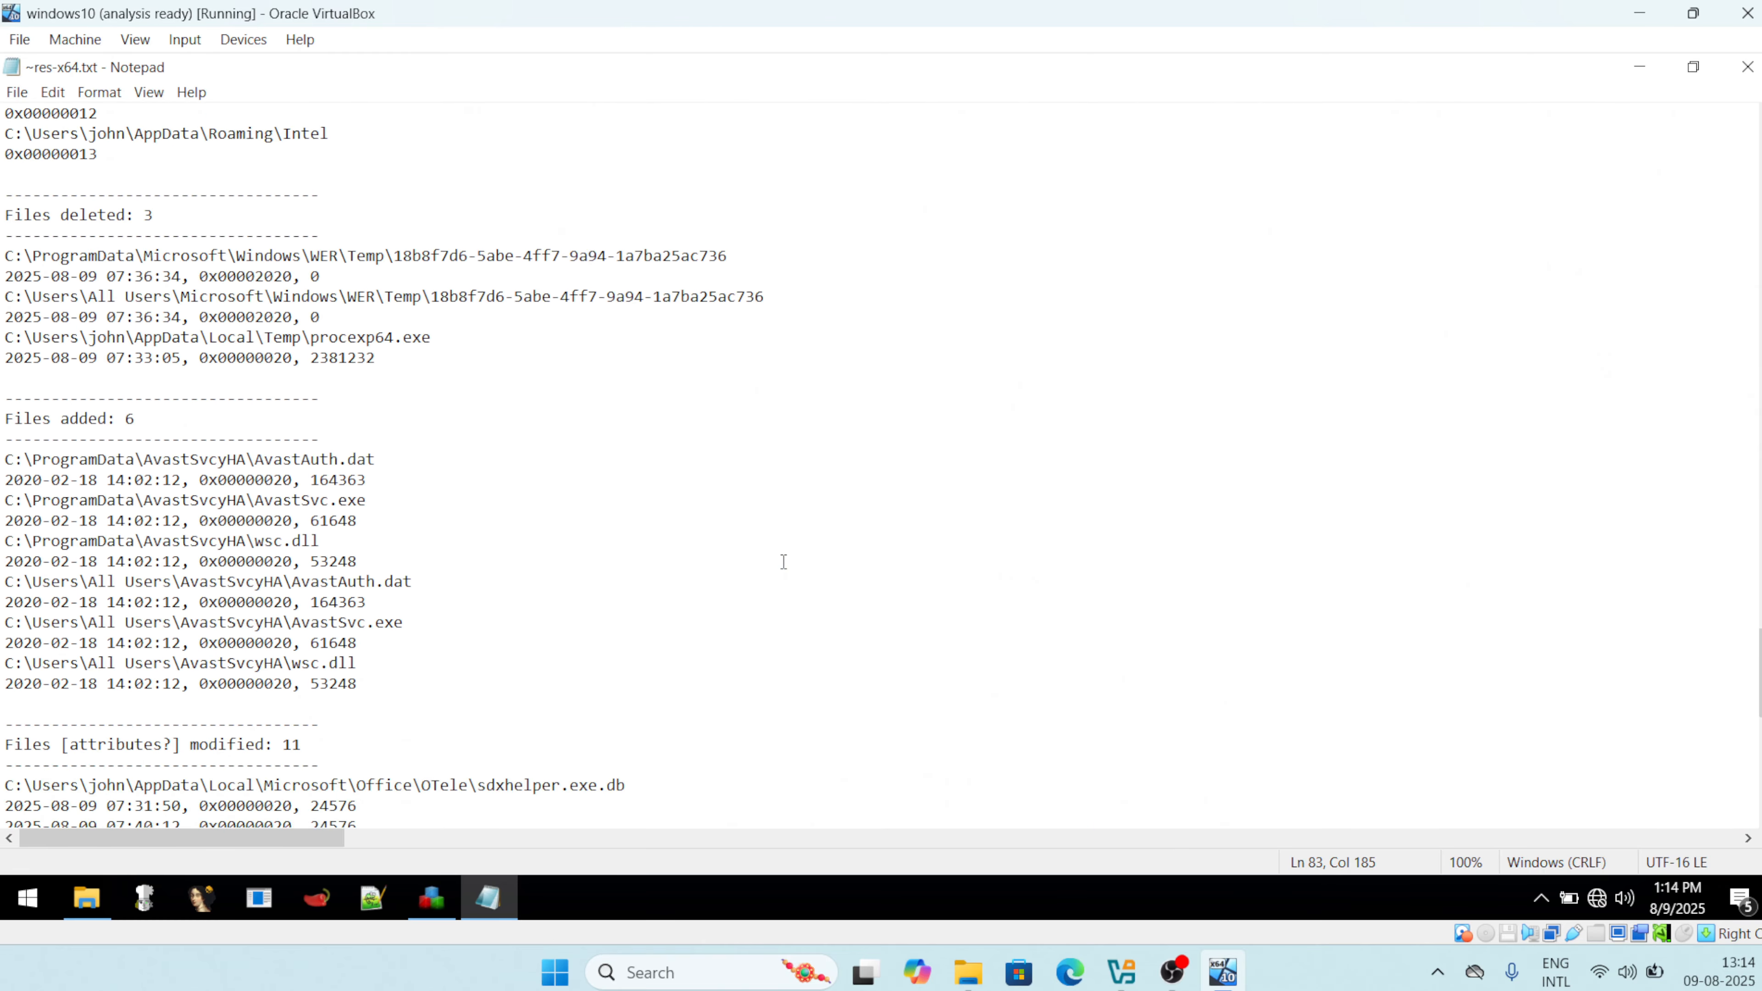
{"action": "scroll", "coordinate": [782, 562], "scroll_direction": "up", "scroll_amount": 1}
{"action": "left_click_drag", "start_coordinate": [408, 370], "coordinate": [3, 257]}
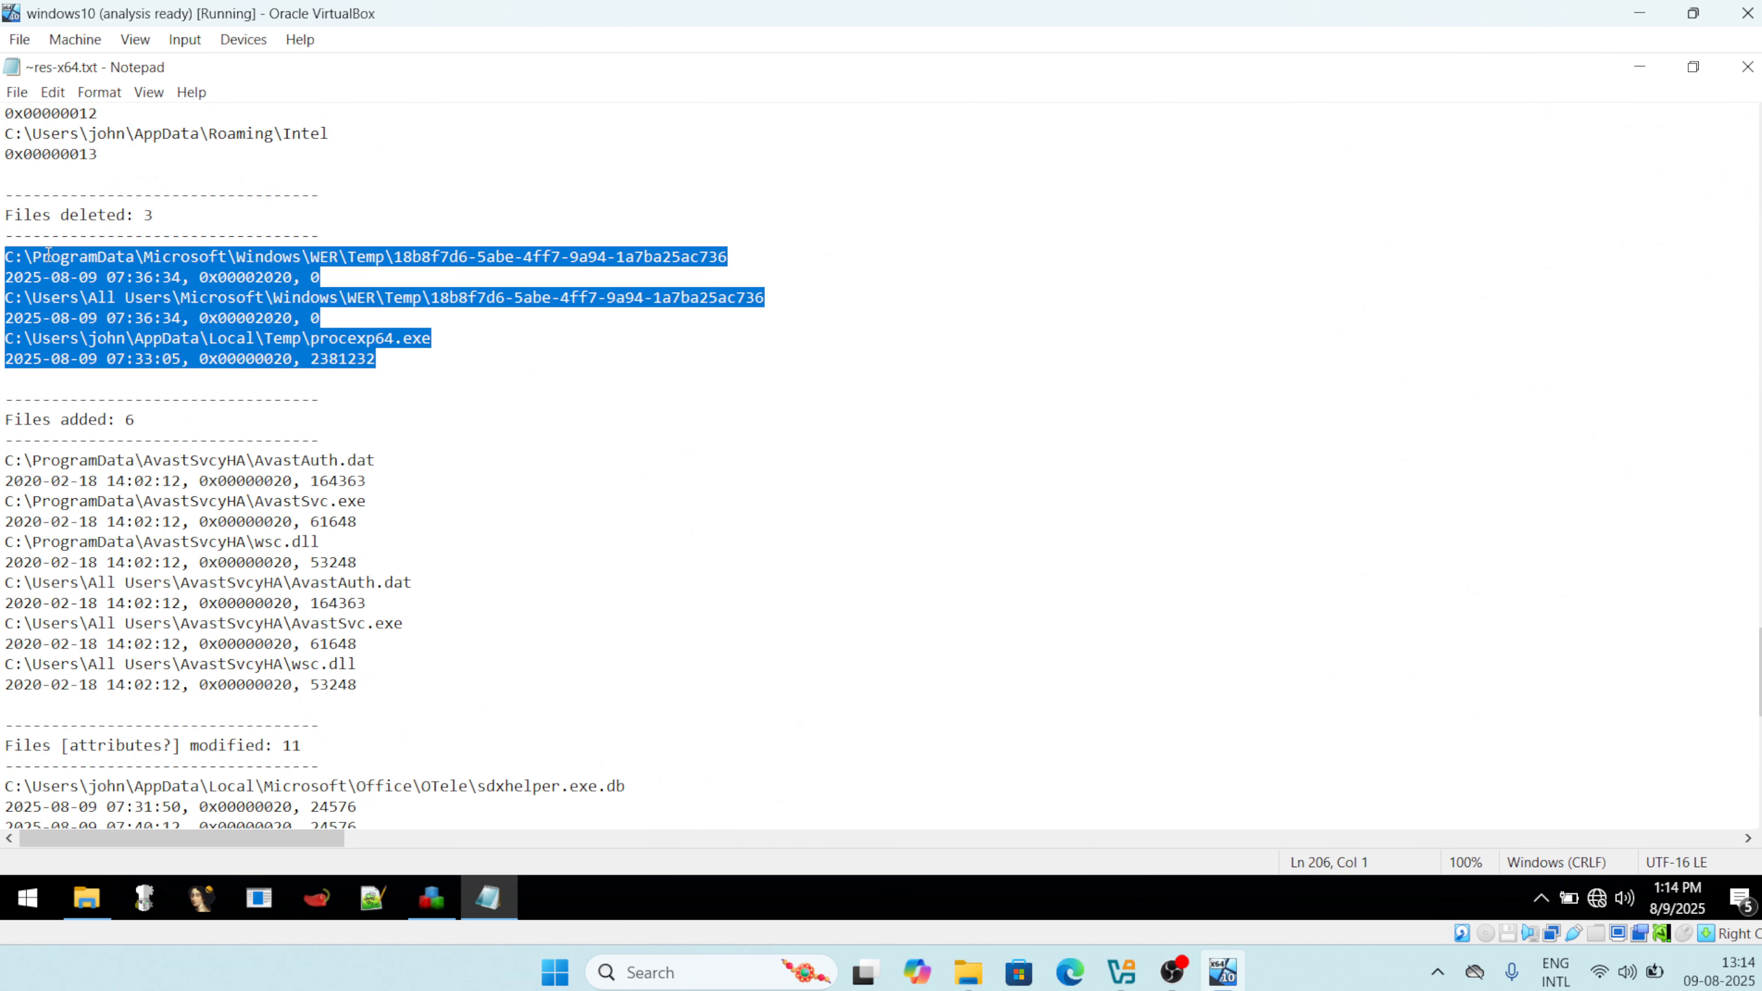
{"action": "left_click", "coordinate": [398, 363]}
{"action": "scroll", "coordinate": [399, 363], "scroll_direction": "down", "scroll_amount": 9}
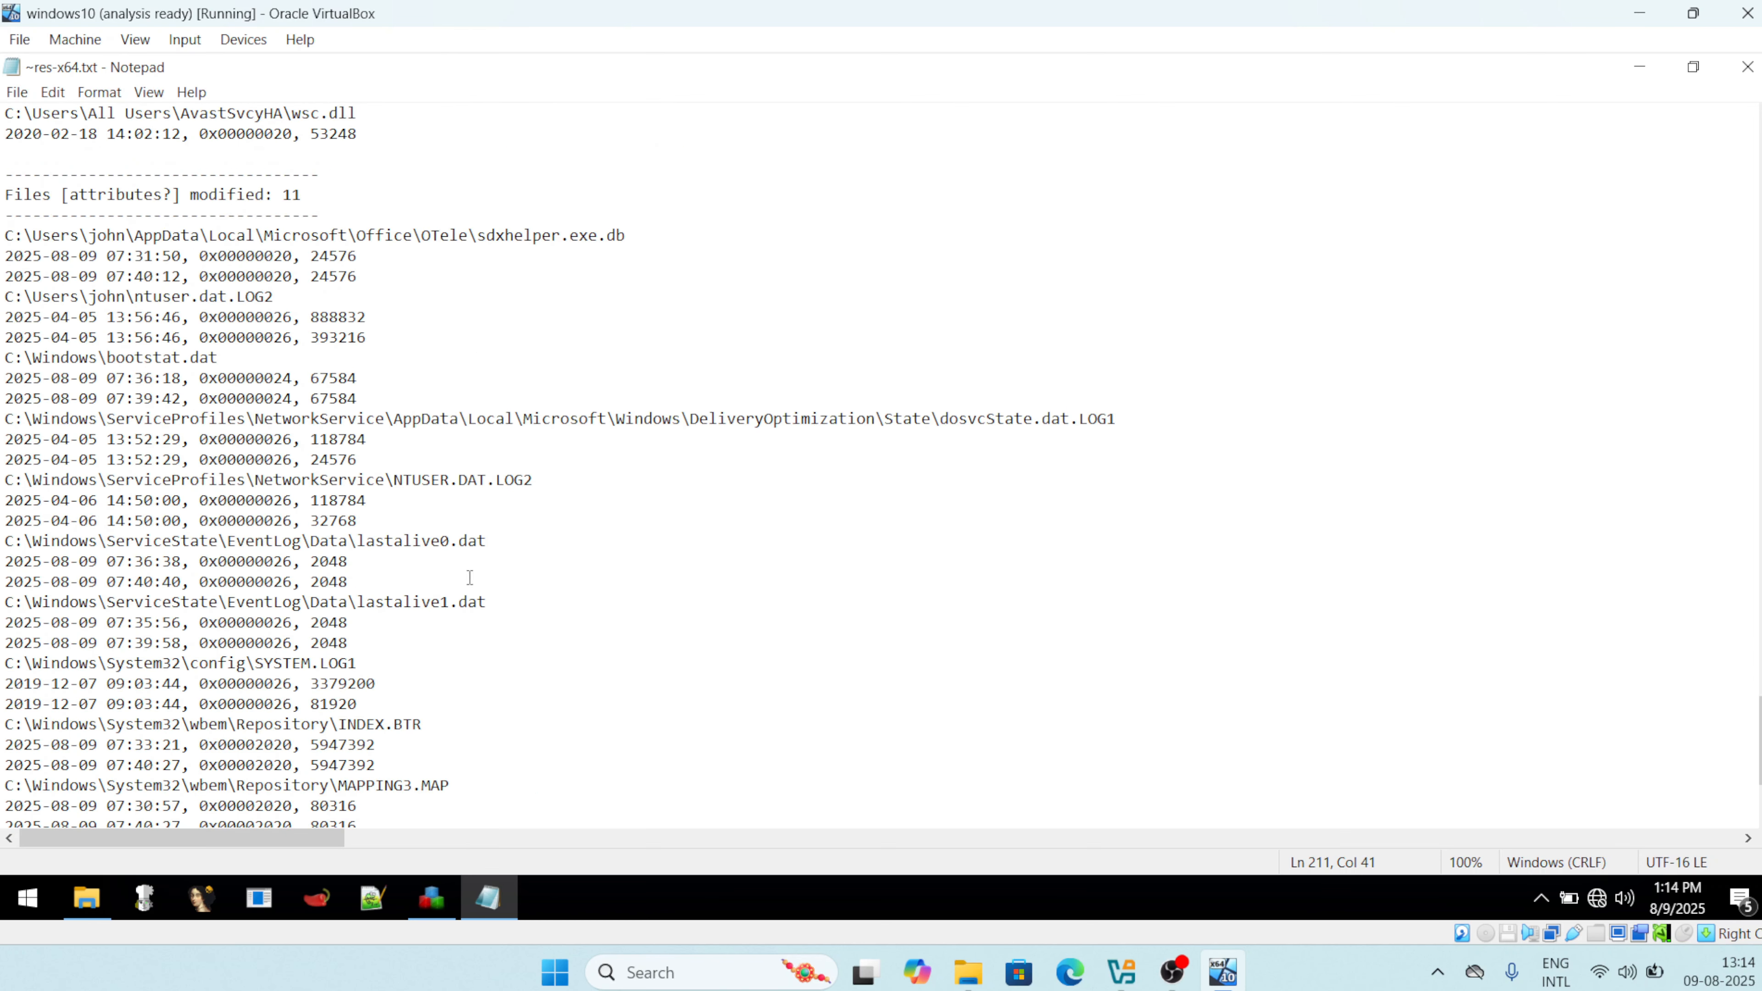
{"action": "left_click_drag", "start_coordinate": [599, 611], "coordinate": [23, 256]}
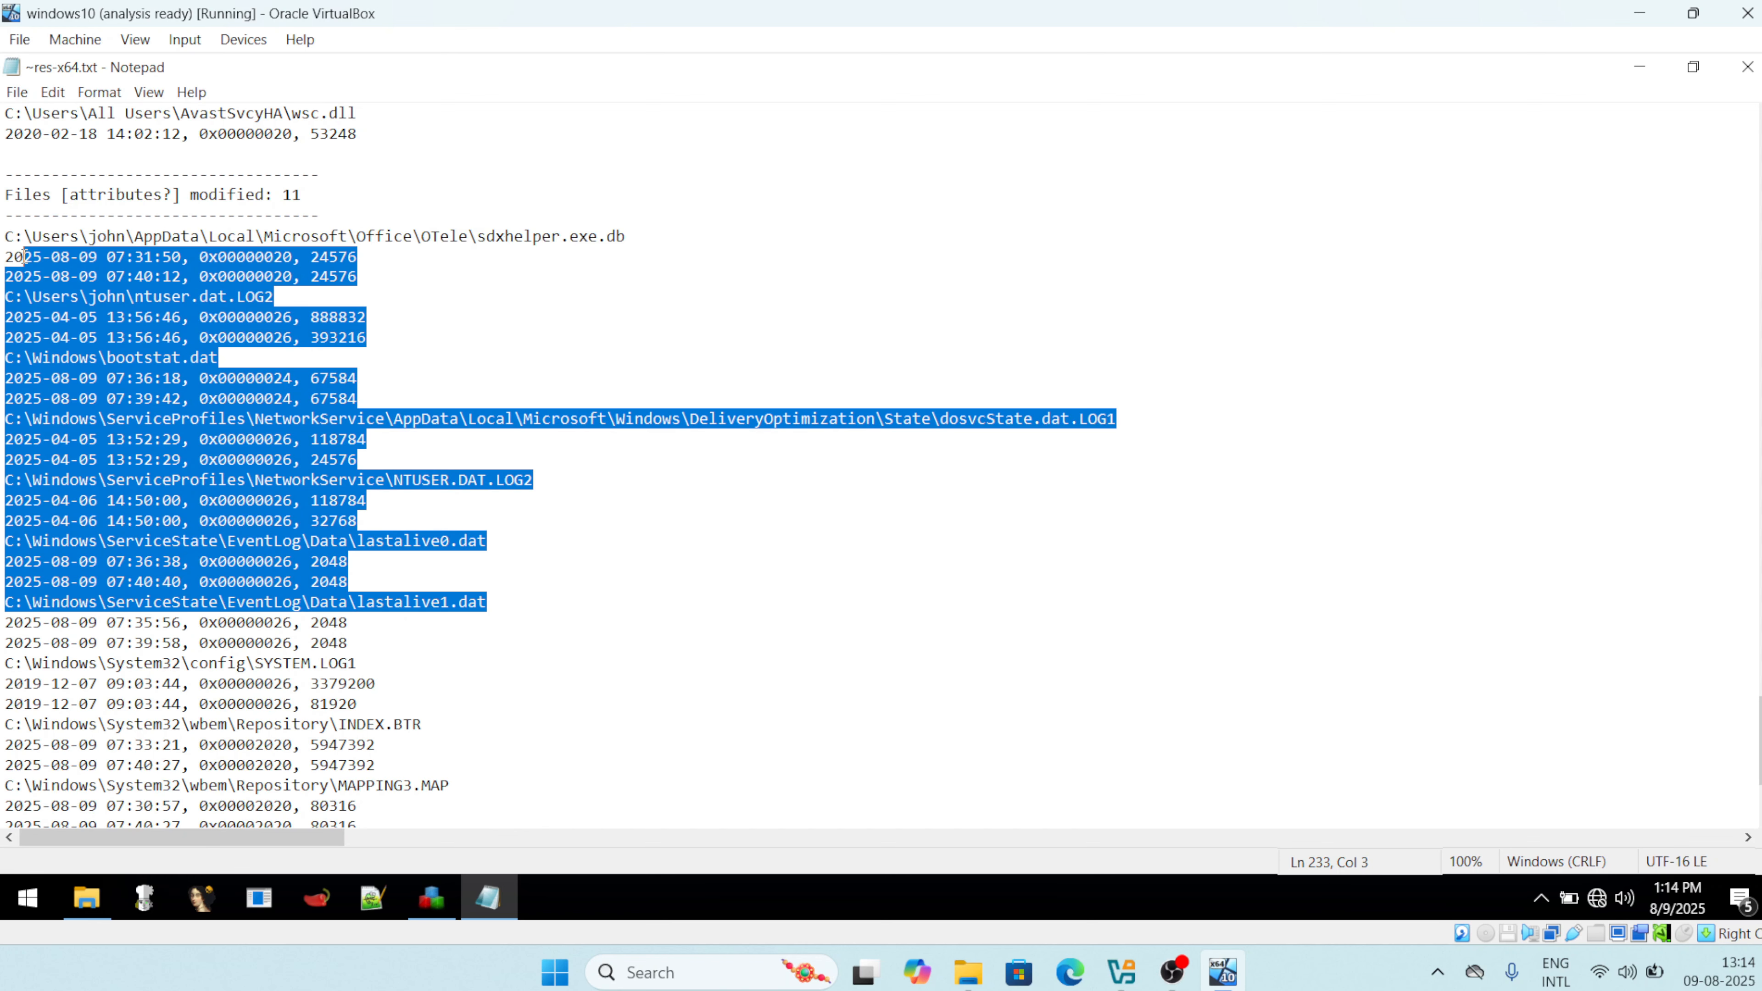
{"action": "scroll", "coordinate": [23, 256], "scroll_direction": "down", "scroll_amount": 3}
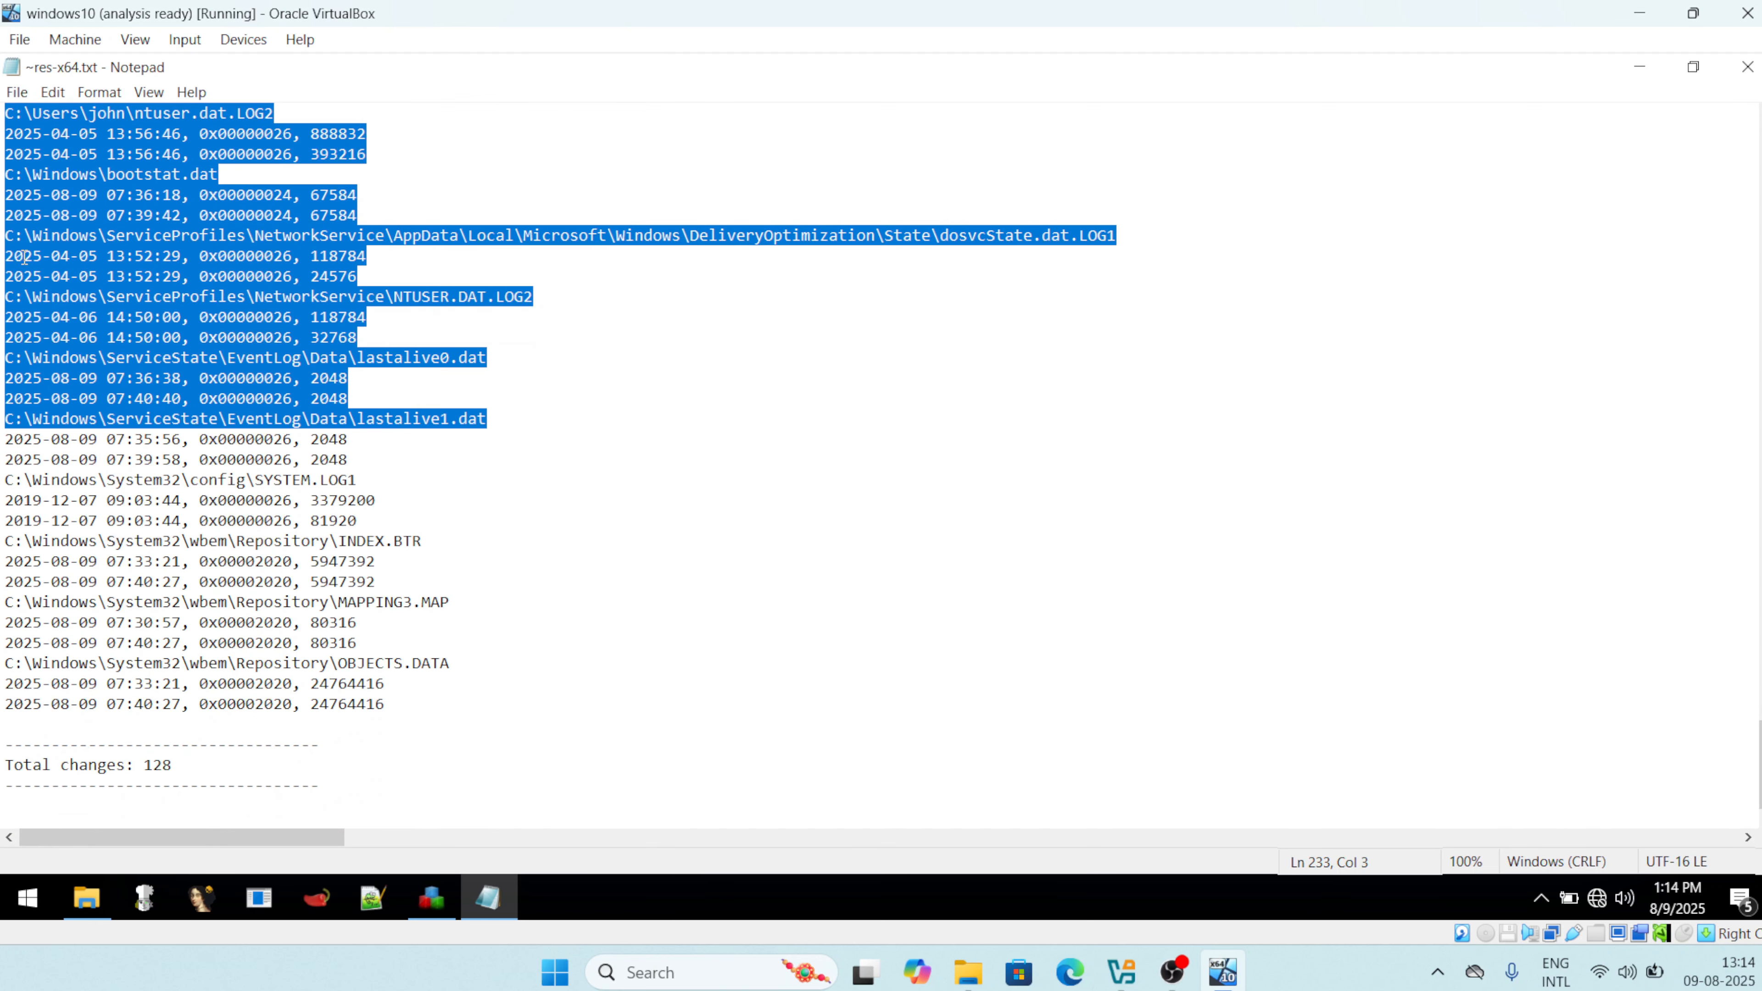
{"action": "scroll", "coordinate": [23, 256], "scroll_direction": "up", "scroll_amount": 3}
{"action": "left_click", "coordinate": [434, 506]}
{"action": "scroll", "coordinate": [434, 485], "scroll_direction": "up", "scroll_amount": 7}
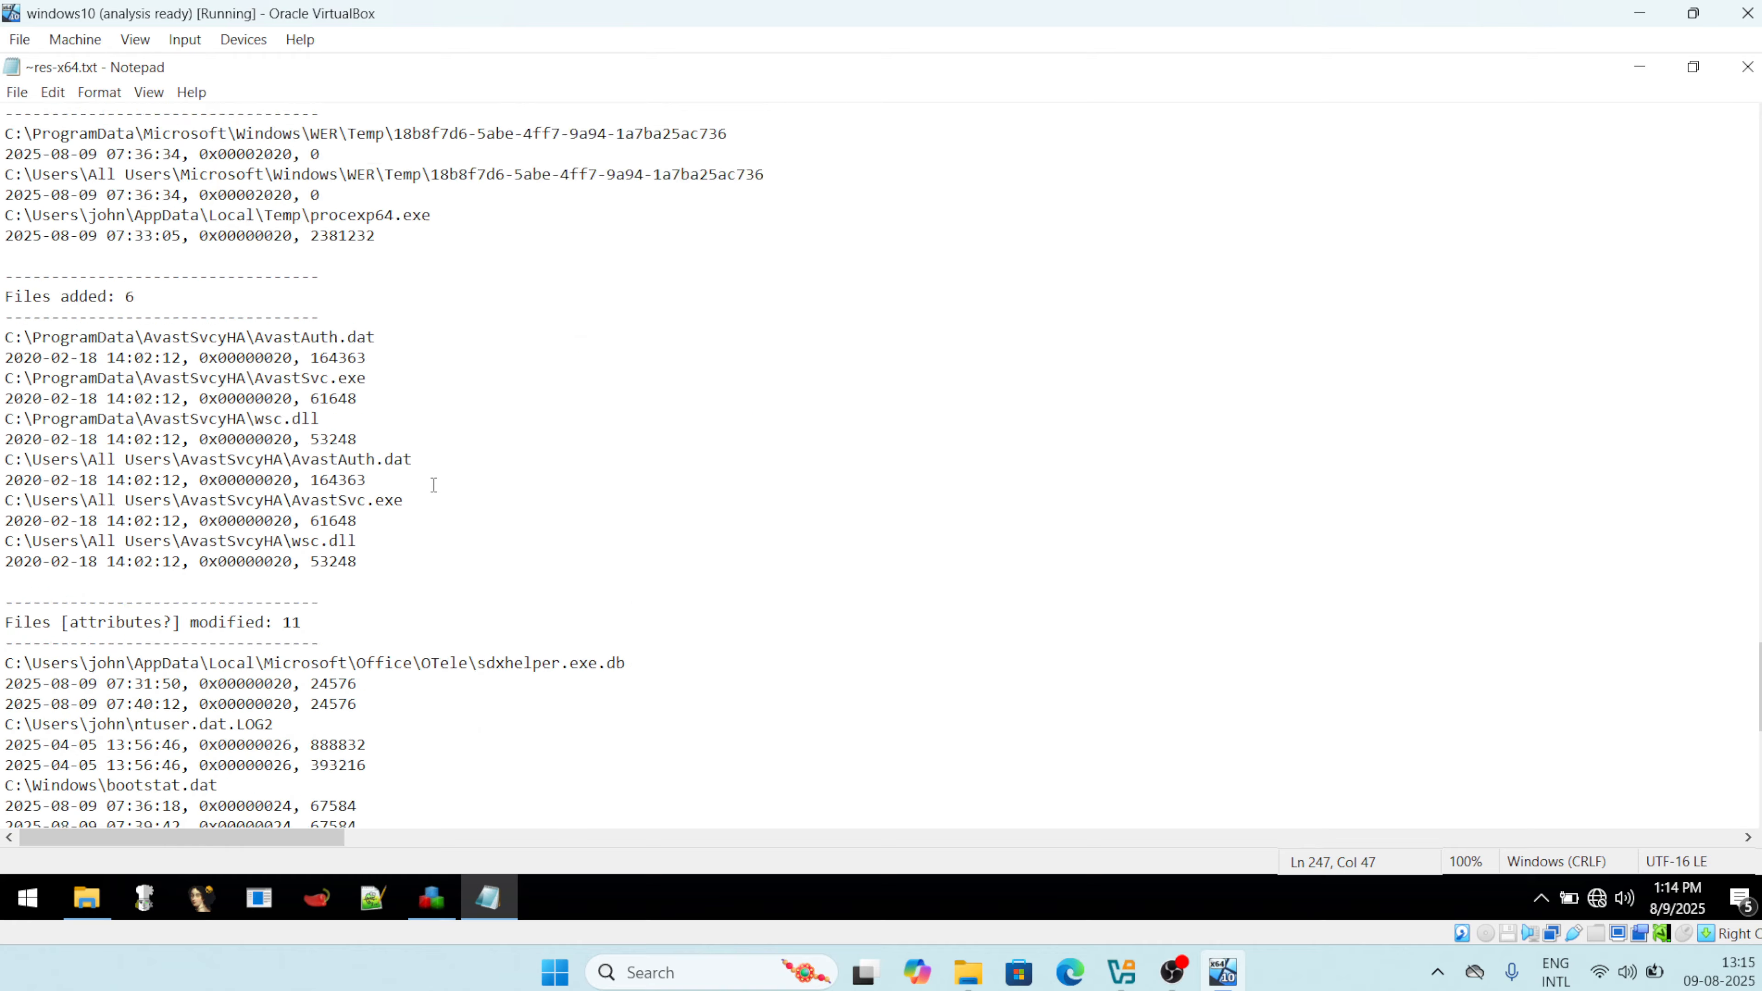
{"action": "scroll", "coordinate": [433, 485], "scroll_direction": "up", "scroll_amount": 20}
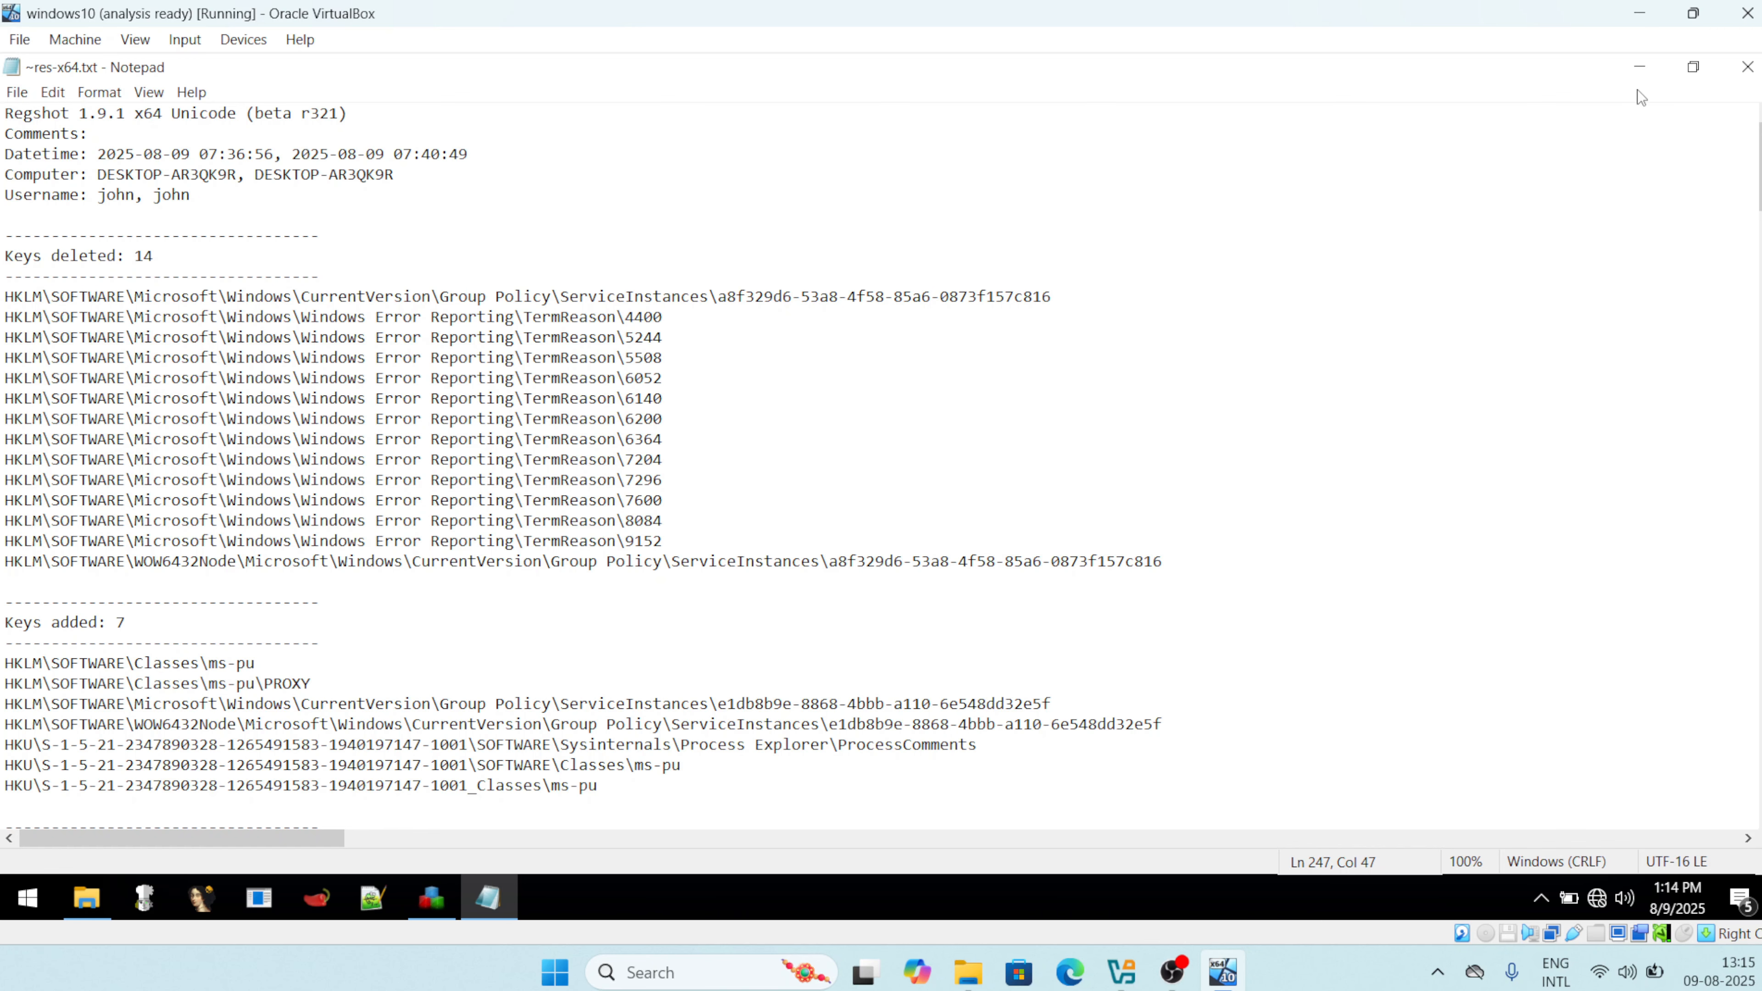
Minimize the Notepad report and maximize the File Explorer window.
{"action": "left_click", "coordinate": [1640, 67]}
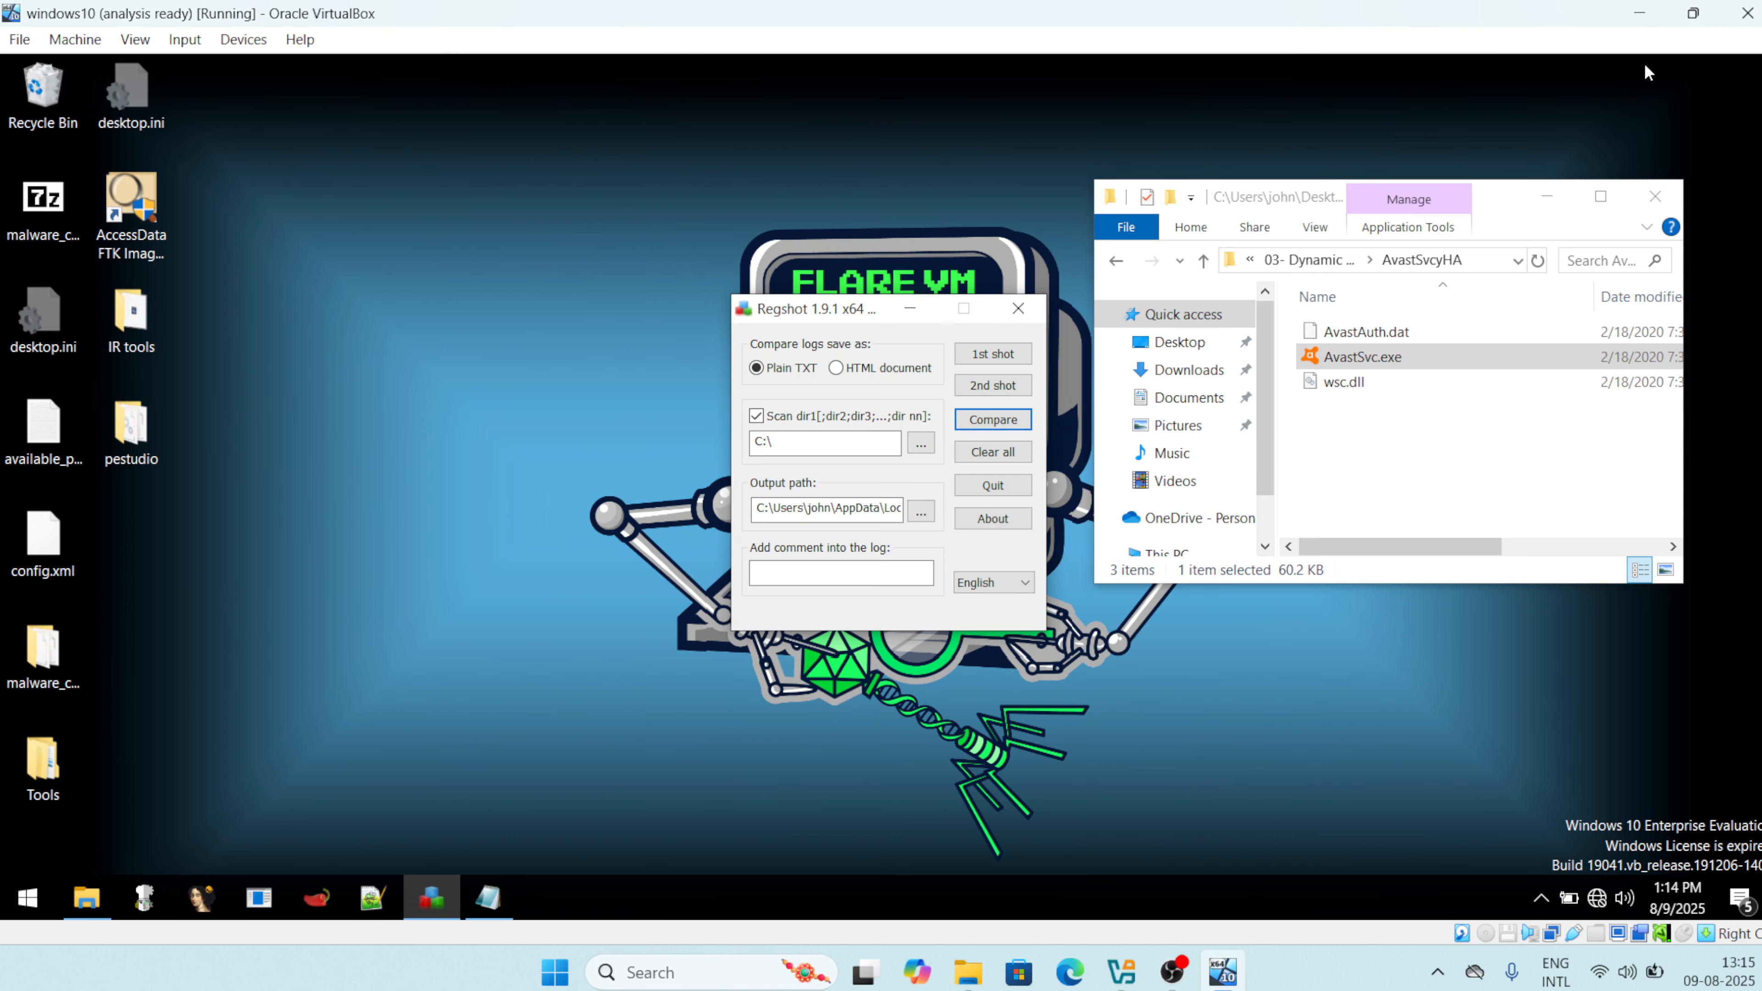
{"action": "left_click", "coordinate": [104, 901]}
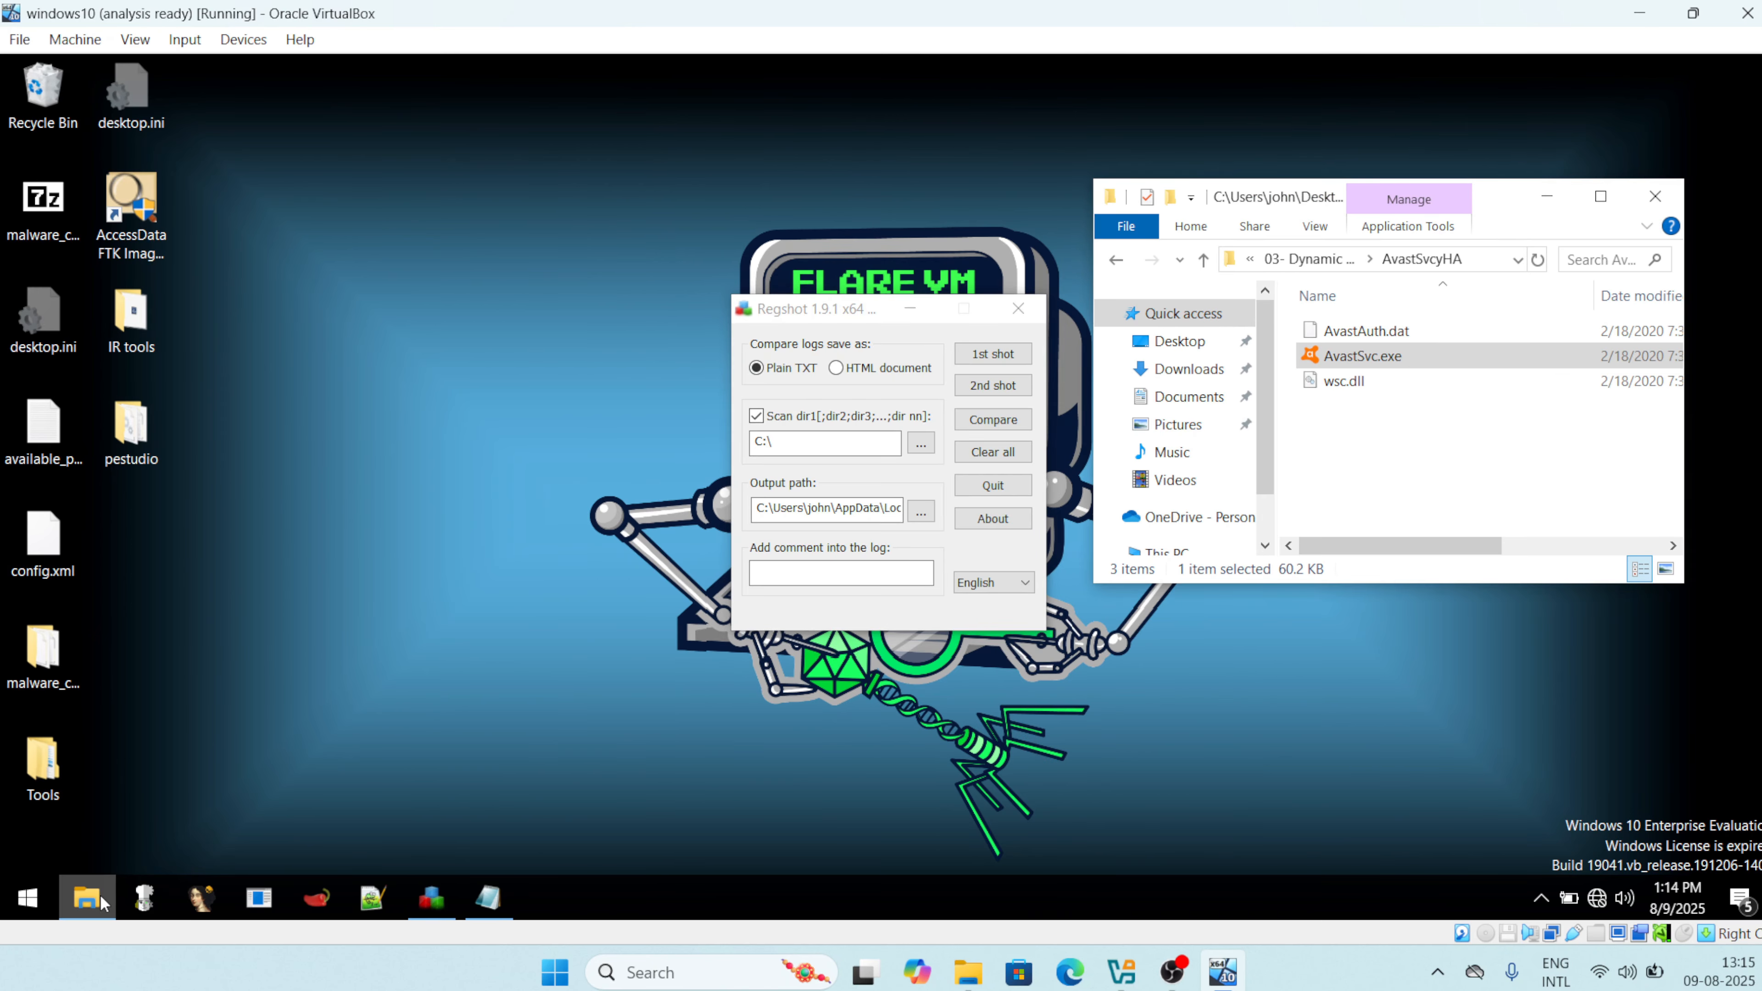
{"action": "left_click", "coordinate": [1601, 198]}
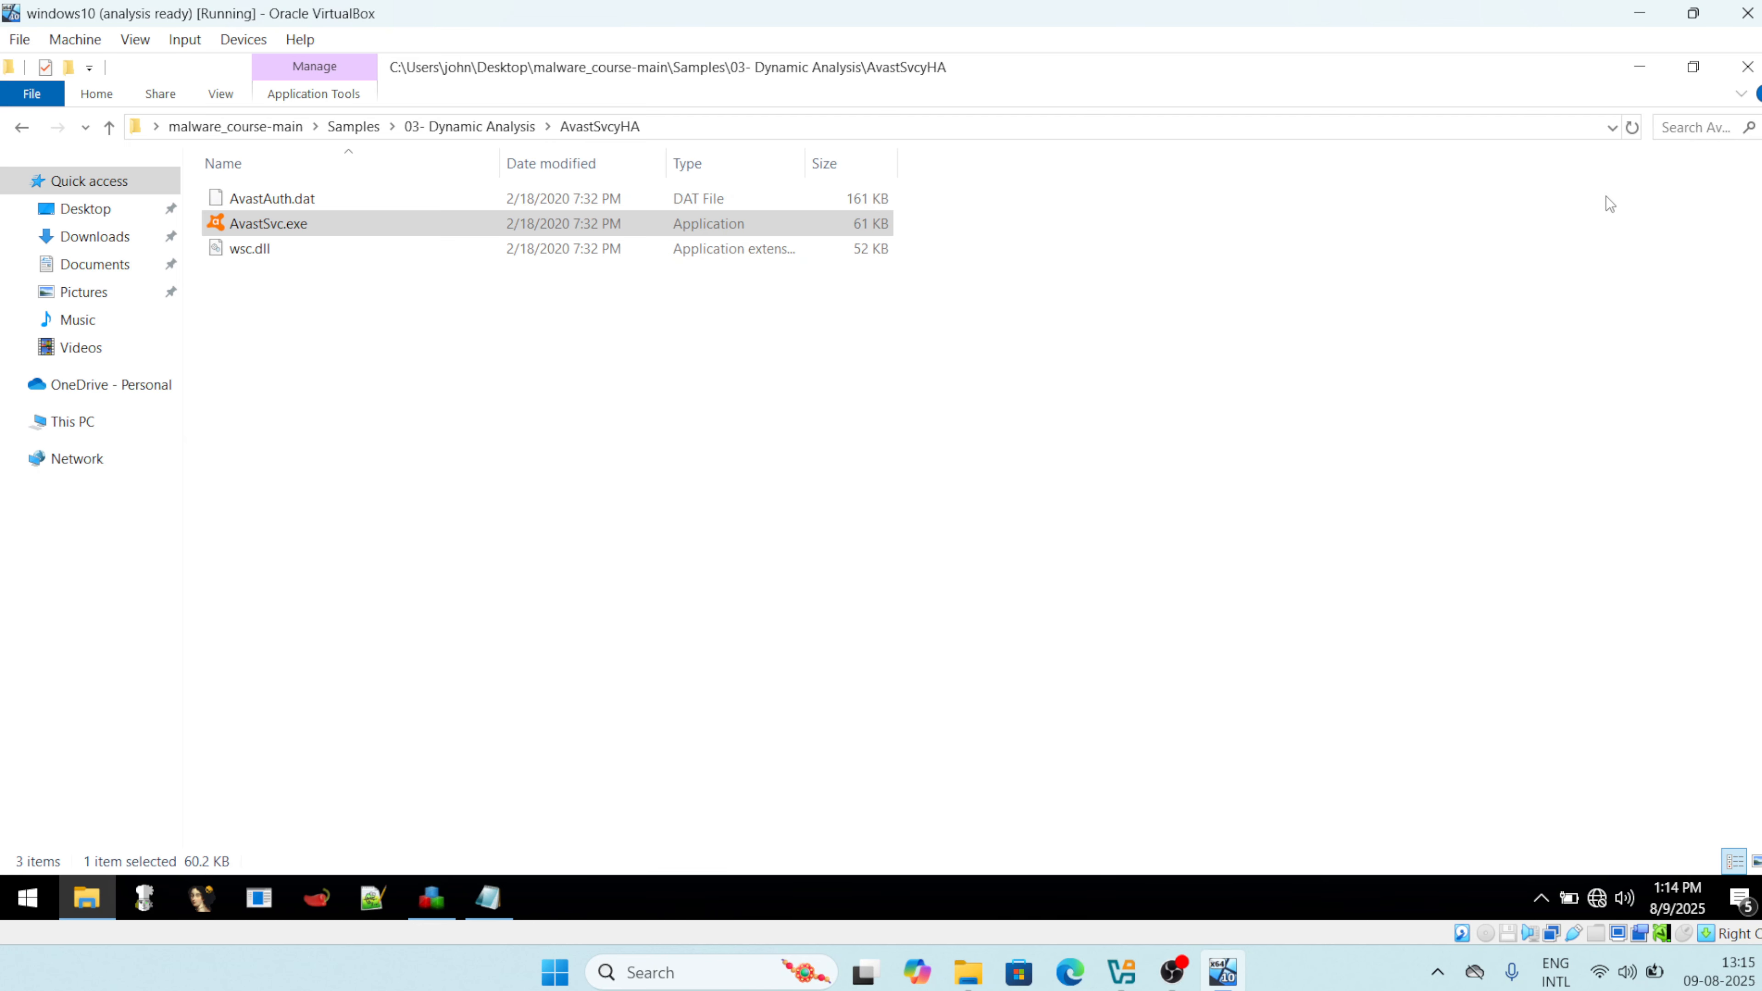
Browse This PC > Local Disk (C:) > ProgramData > AvastSvcyHA.
{"action": "left_click", "coordinate": [72, 422]}
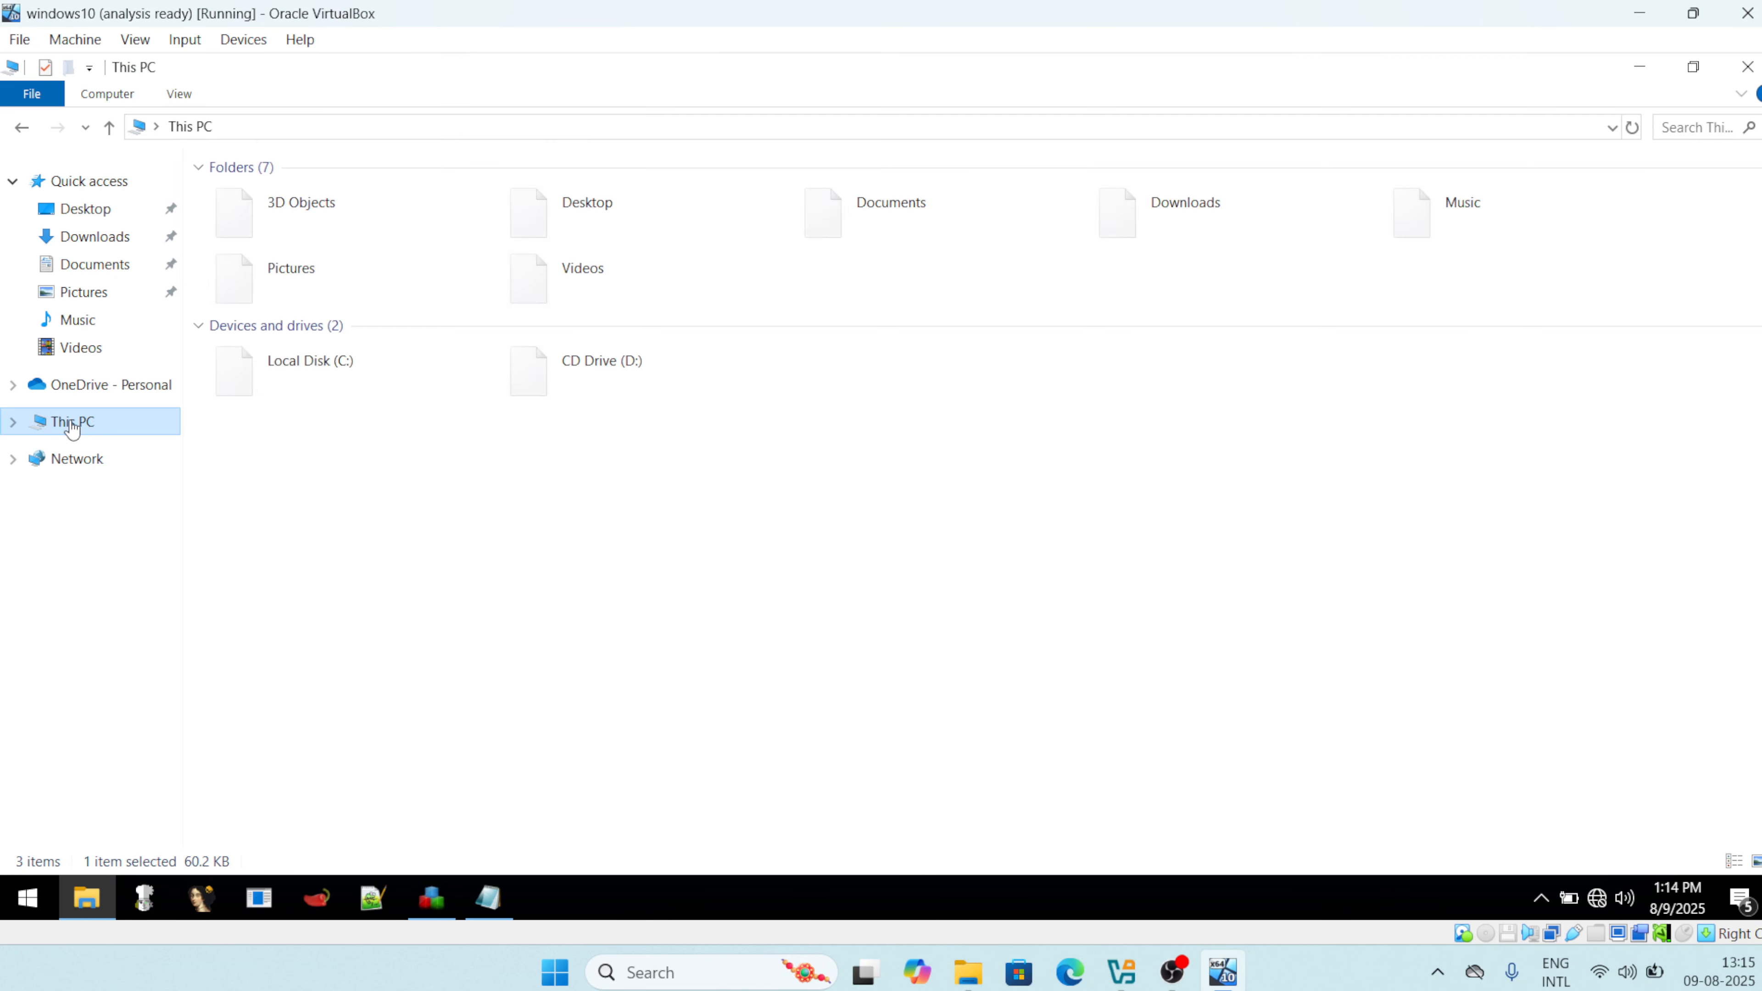
{"action": "left_click", "coordinate": [355, 392]}
{"action": "double_click", "coordinate": [355, 393]}
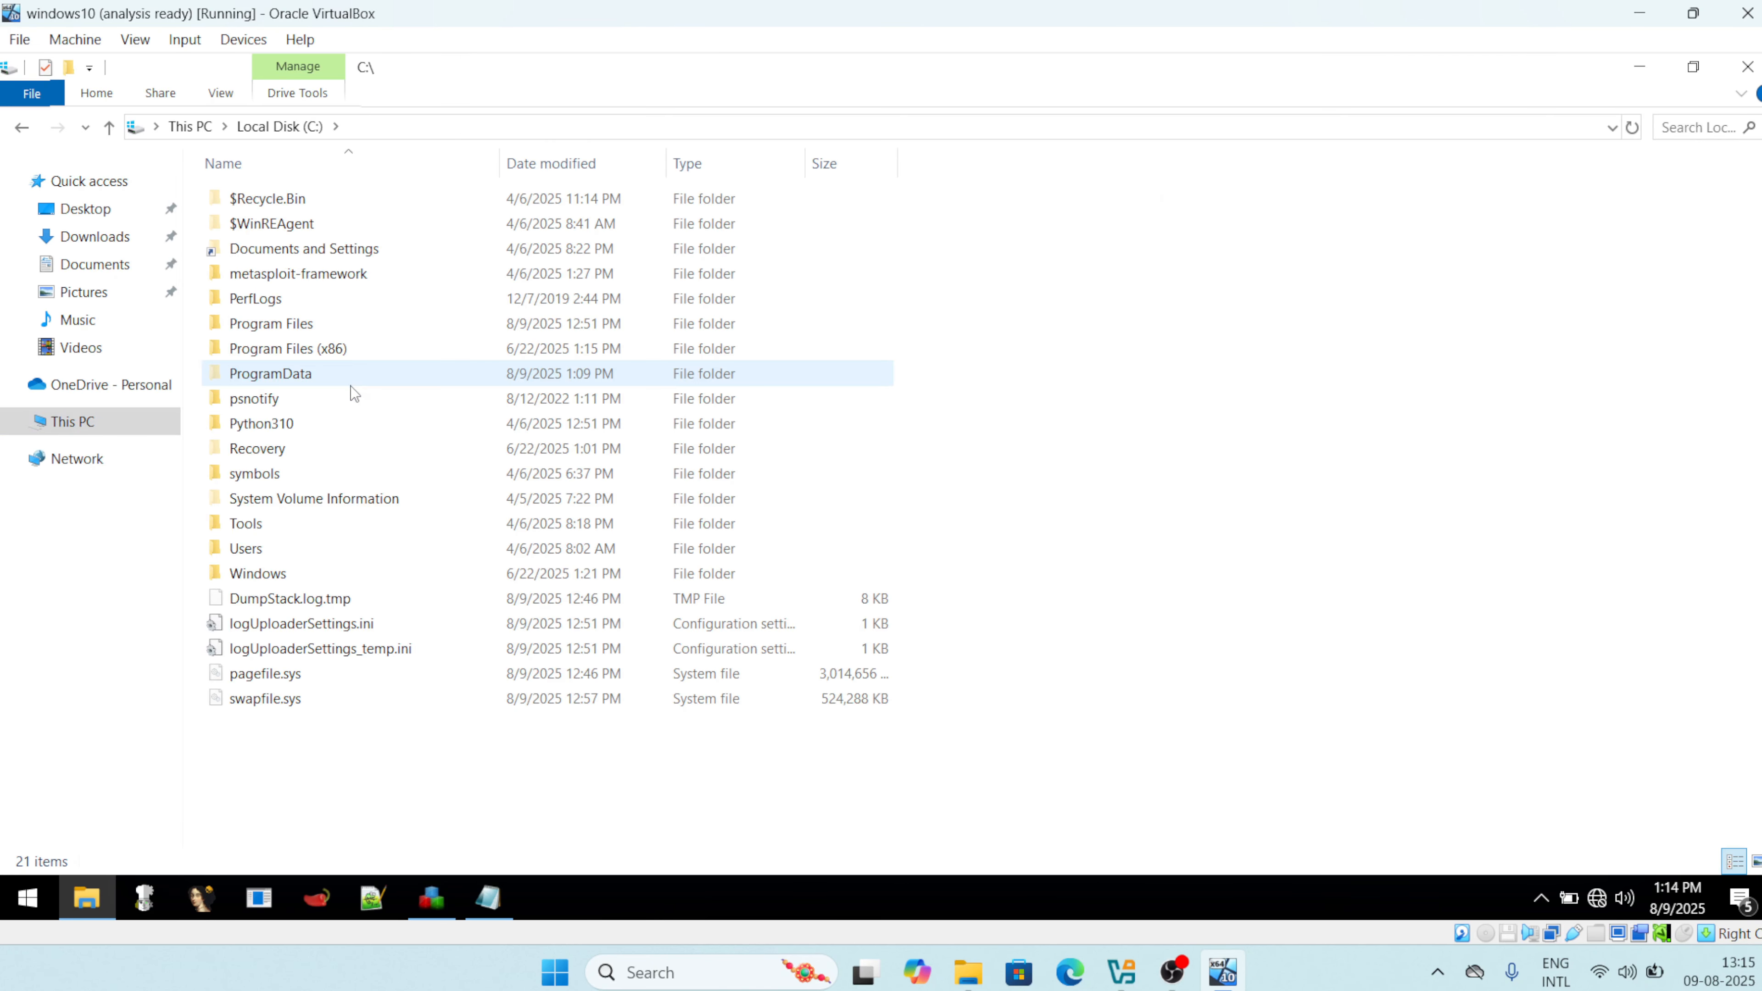
{"action": "left_click", "coordinate": [281, 378]}
{"action": "double_click", "coordinate": [281, 378]}
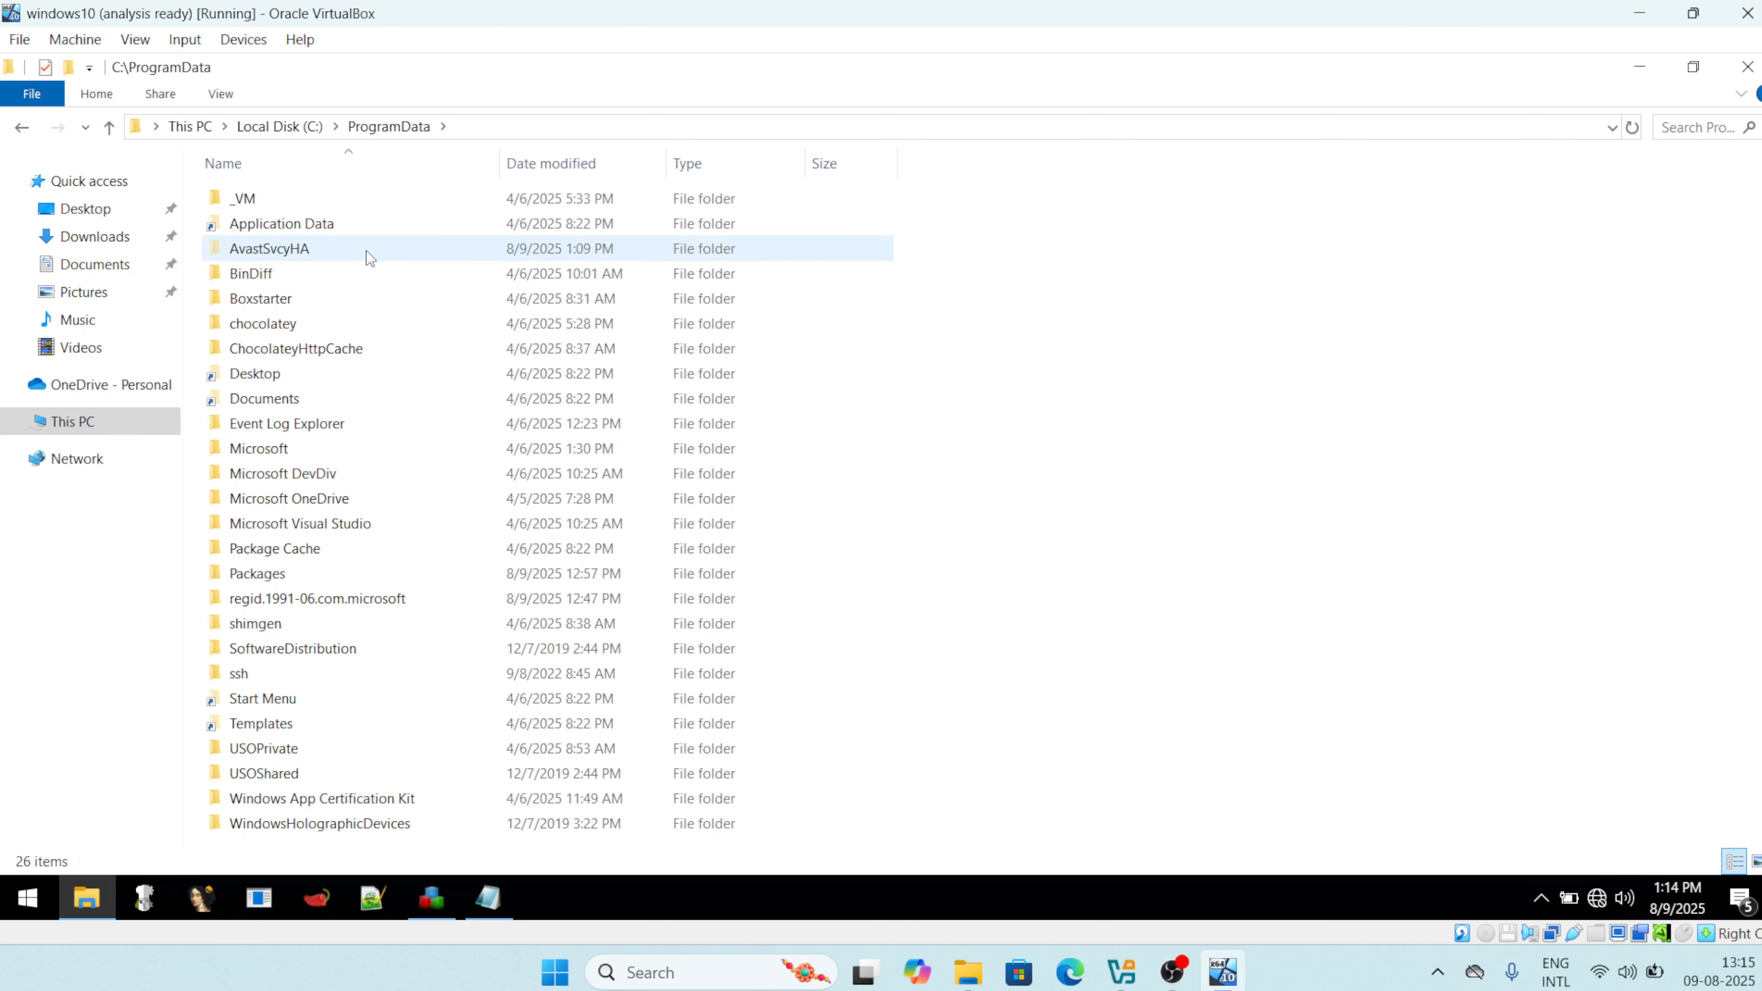
{"action": "double_click", "coordinate": [334, 249]}
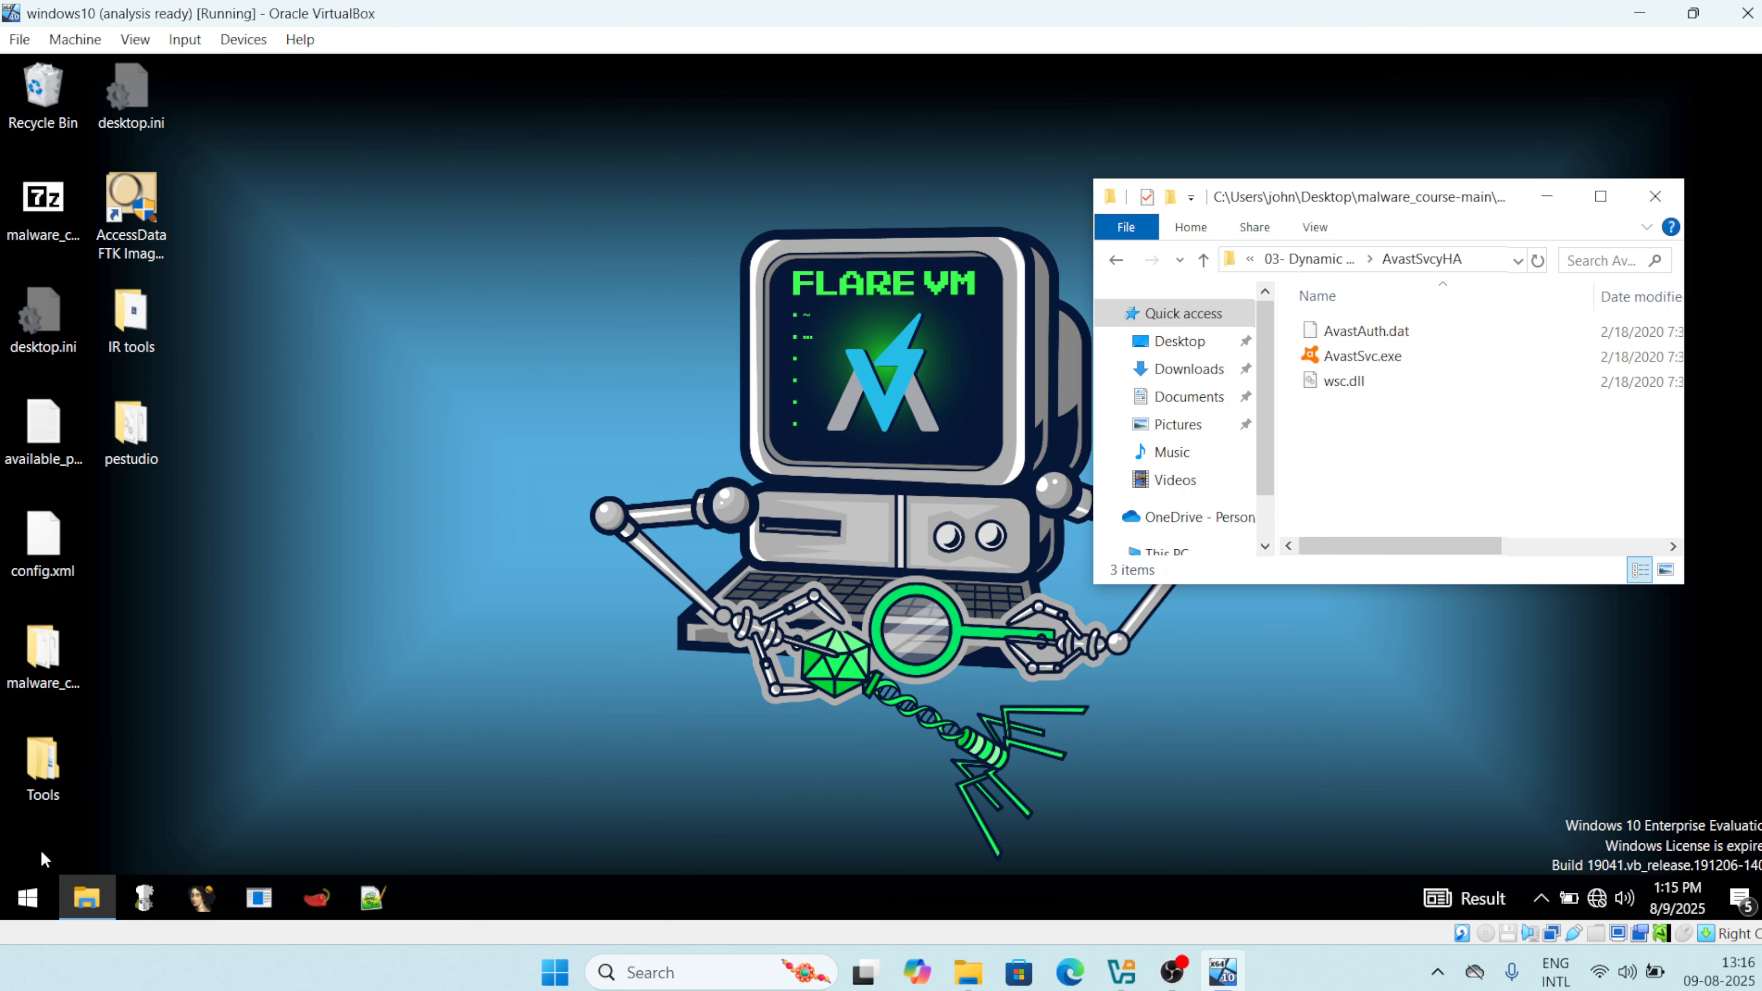
Launch procmon as administrator from a Start search for 'proc' and scroll its live capture.
{"action": "left_click", "coordinate": [27, 898]}
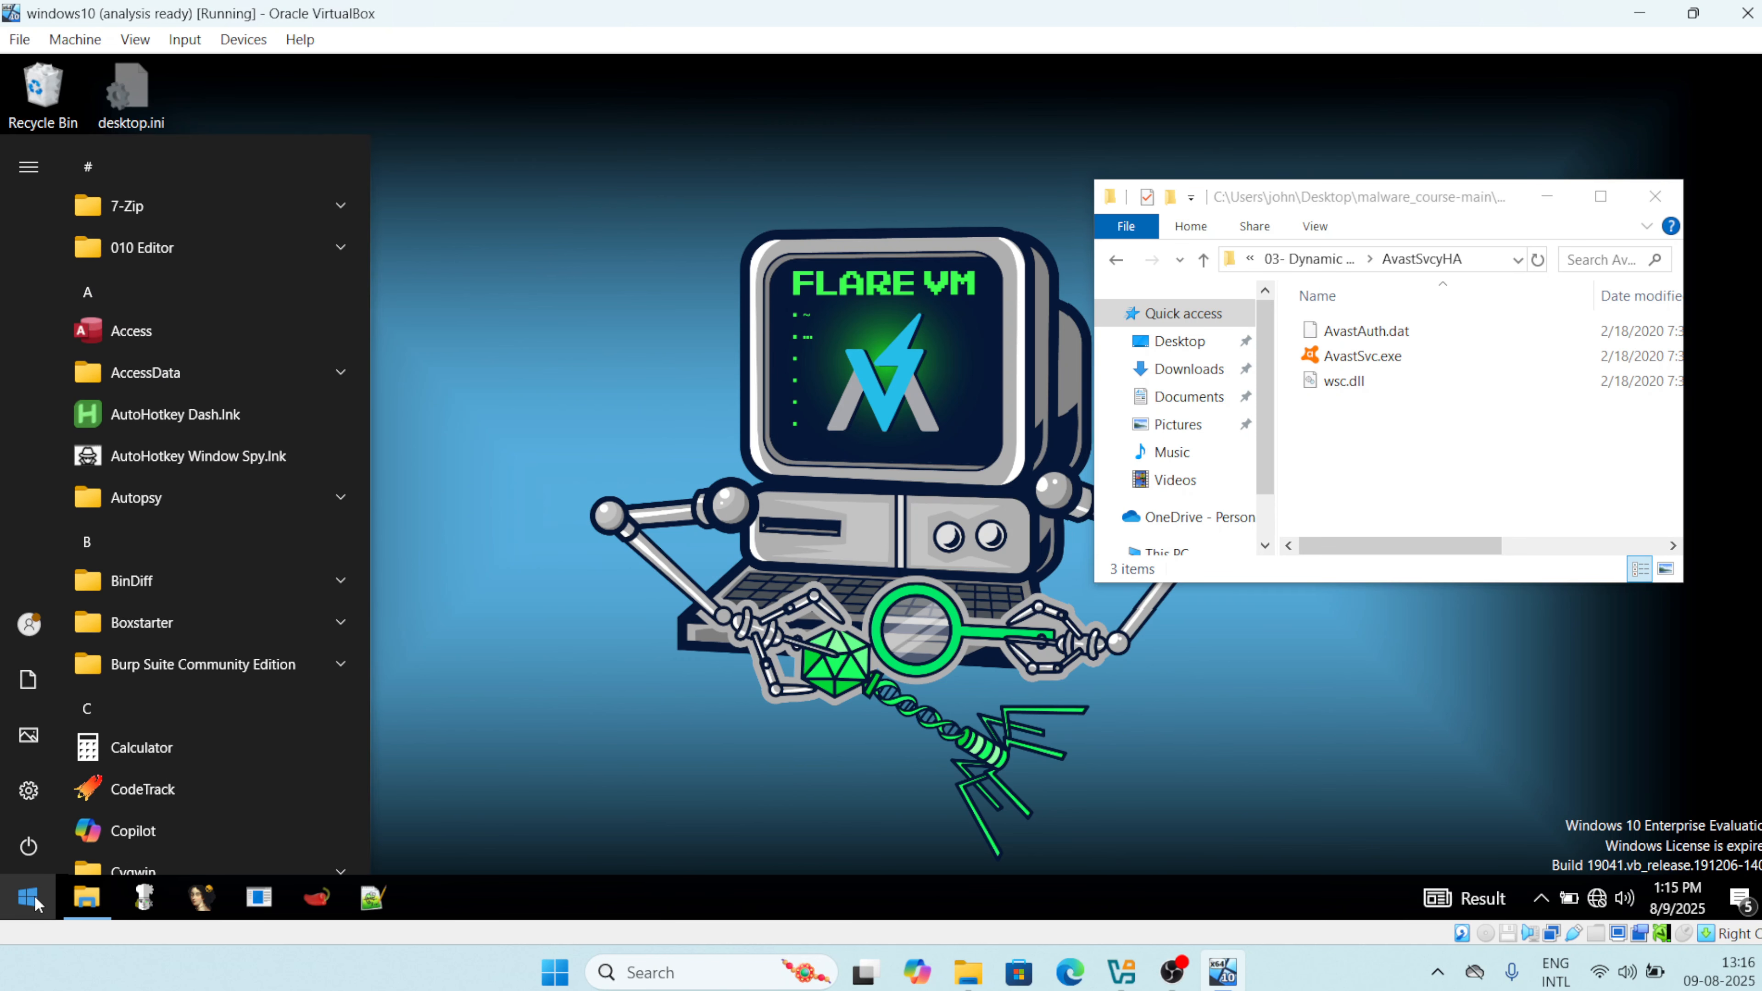
{"action": "type", "text": "proc"}
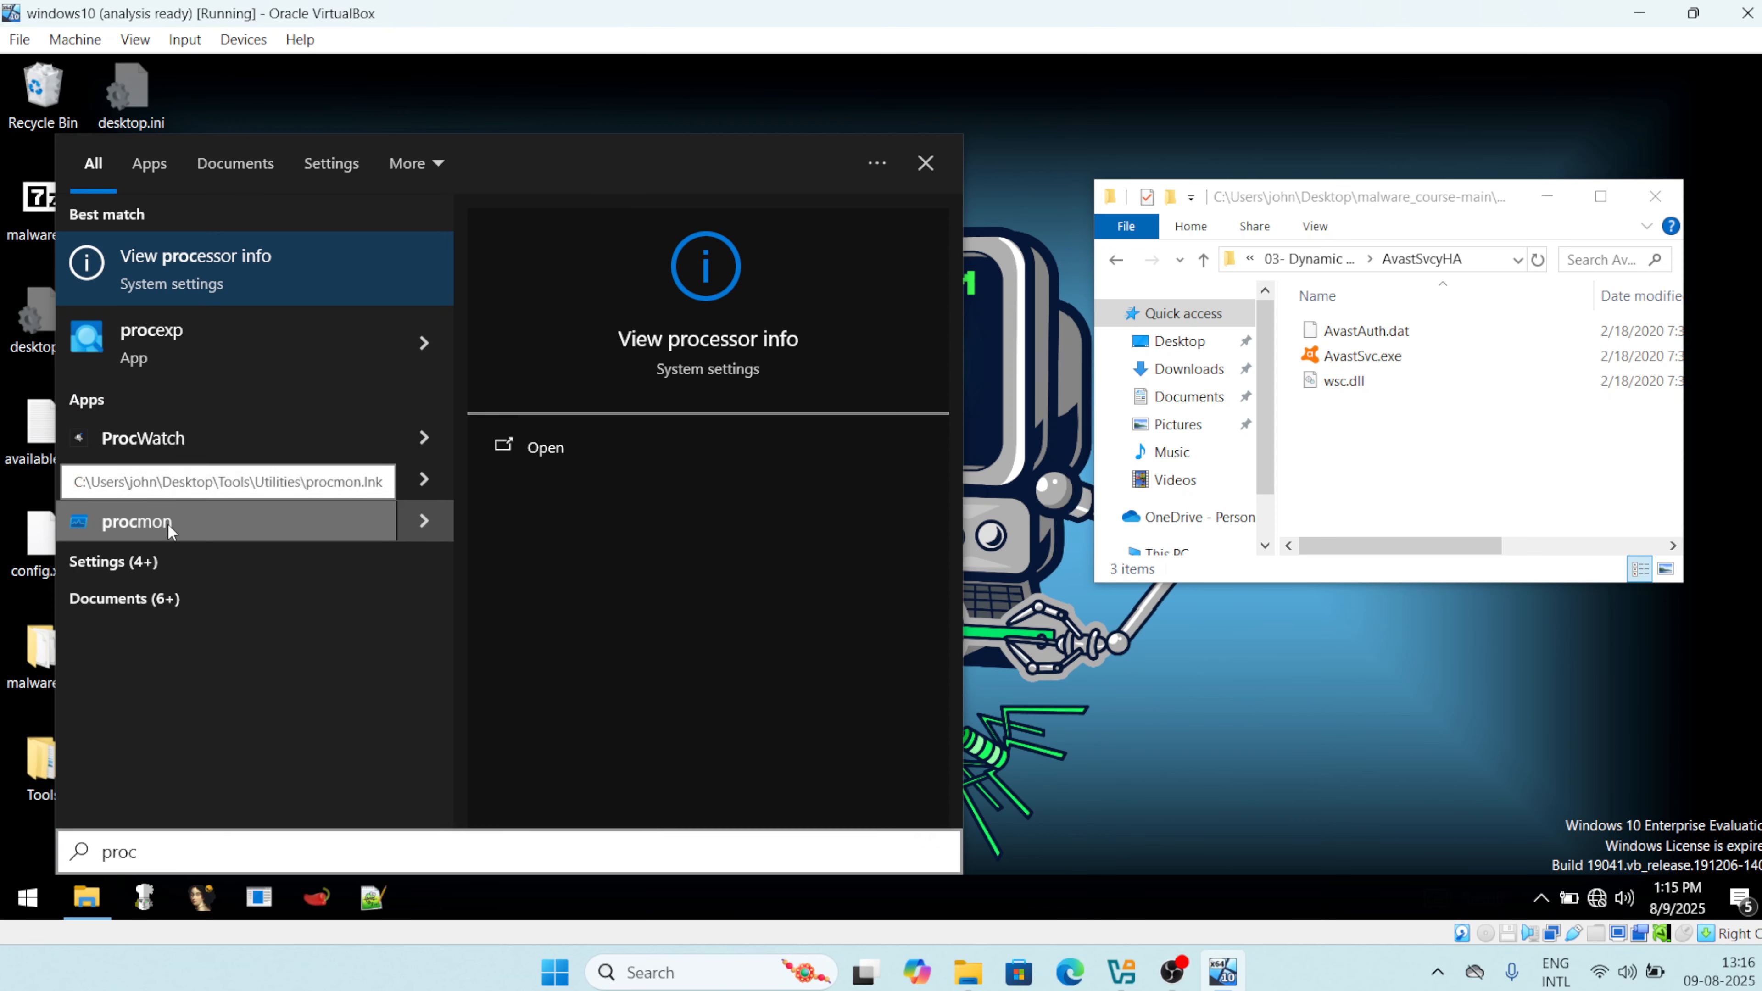
{"action": "left_click", "coordinate": [156, 528]}
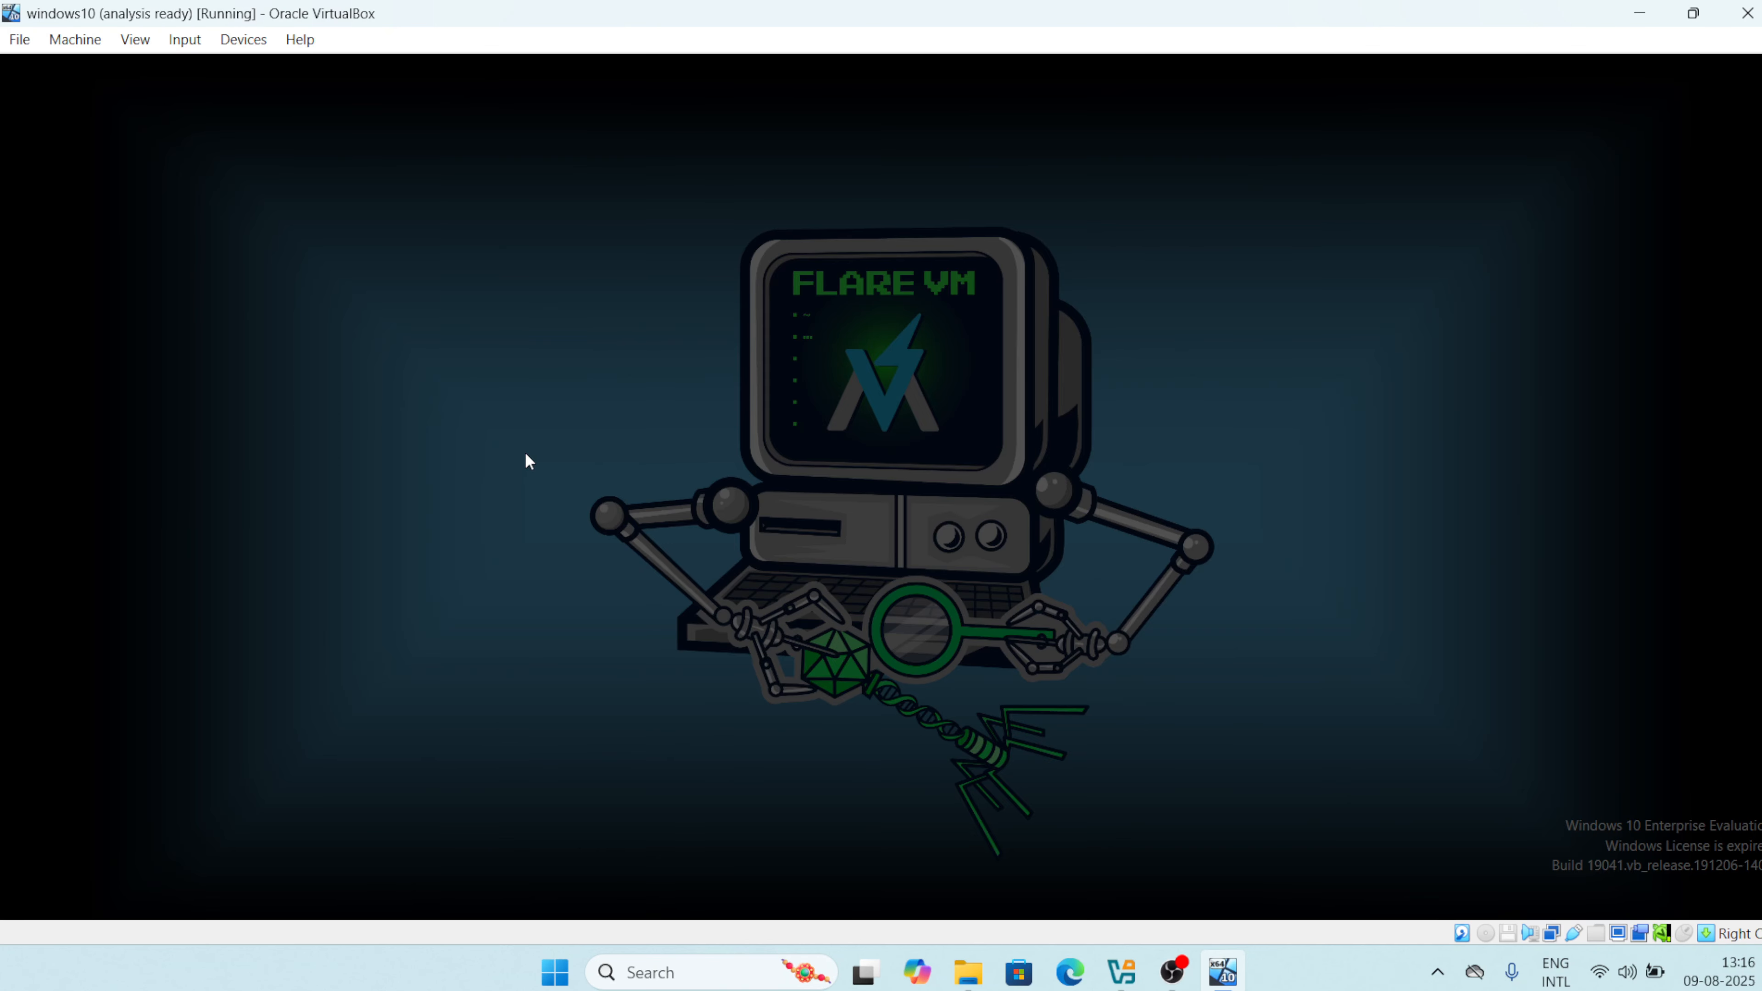
{"action": "left_click", "coordinate": [760, 632]}
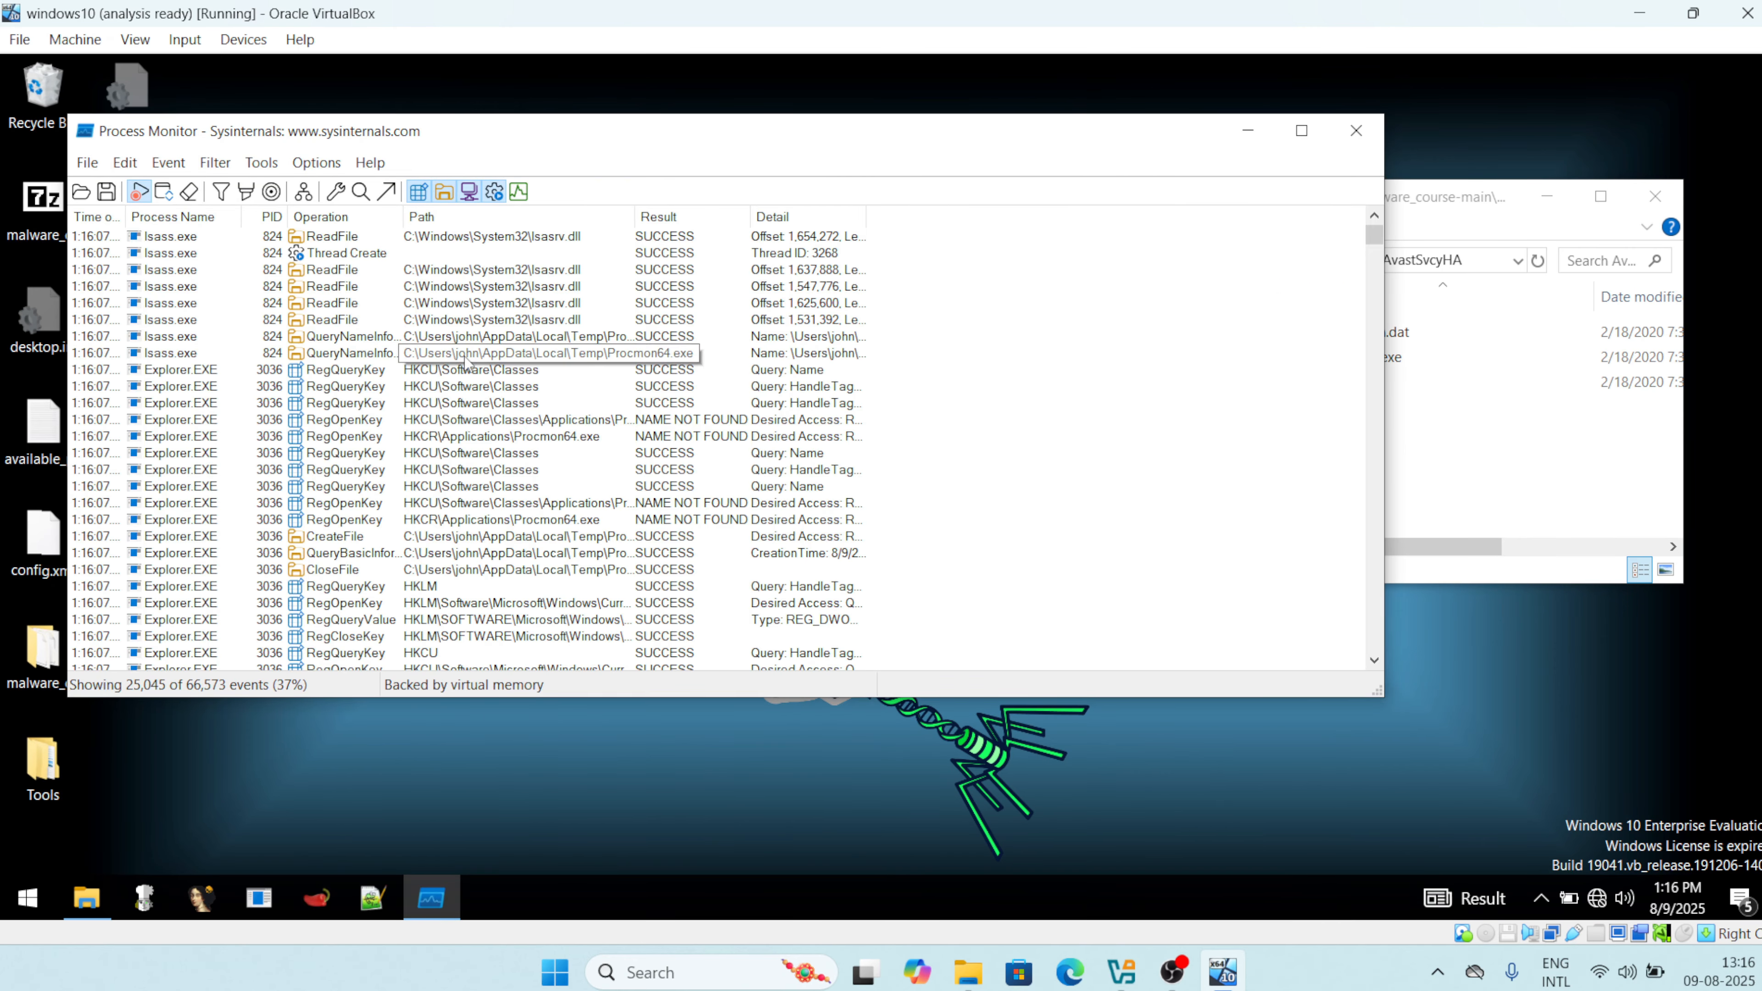
{"action": "scroll", "coordinate": [466, 361], "scroll_direction": "down", "scroll_amount": 2}
{"action": "scroll", "coordinate": [466, 361], "scroll_direction": "down", "scroll_amount": 9}
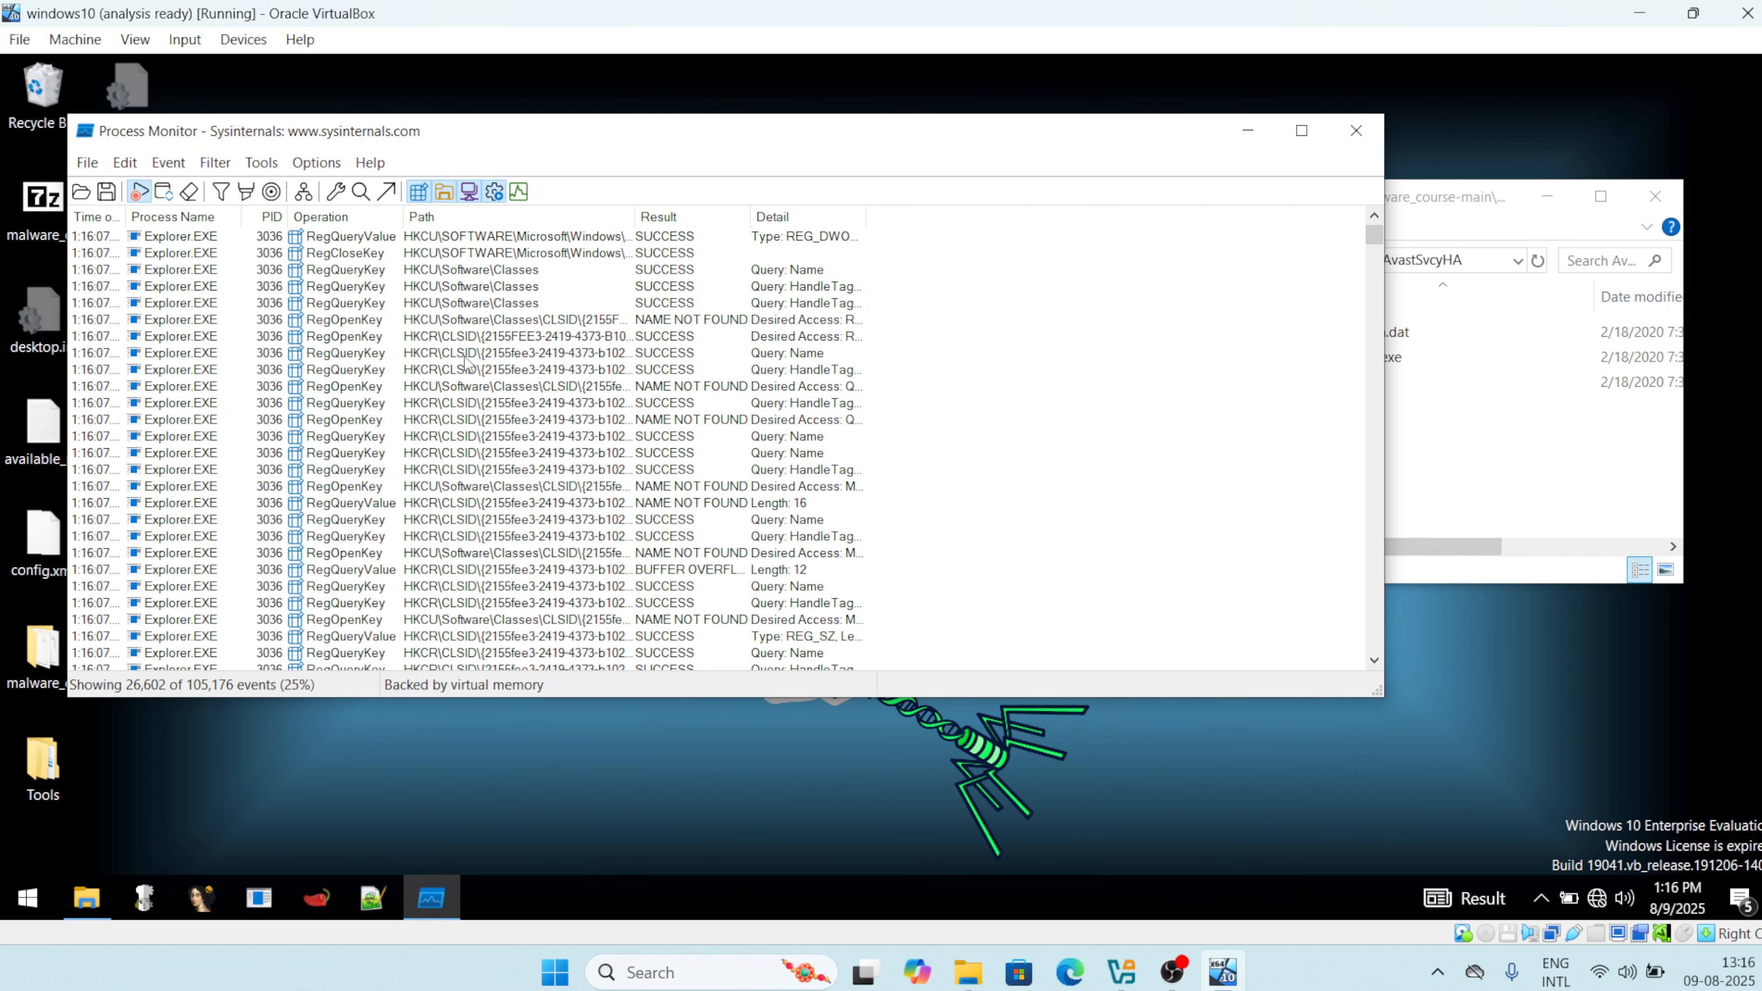
{"action": "scroll", "coordinate": [466, 361], "scroll_direction": "up", "scroll_amount": 11}
{"action": "scroll", "coordinate": [467, 361], "scroll_direction": "down", "scroll_amount": 20}
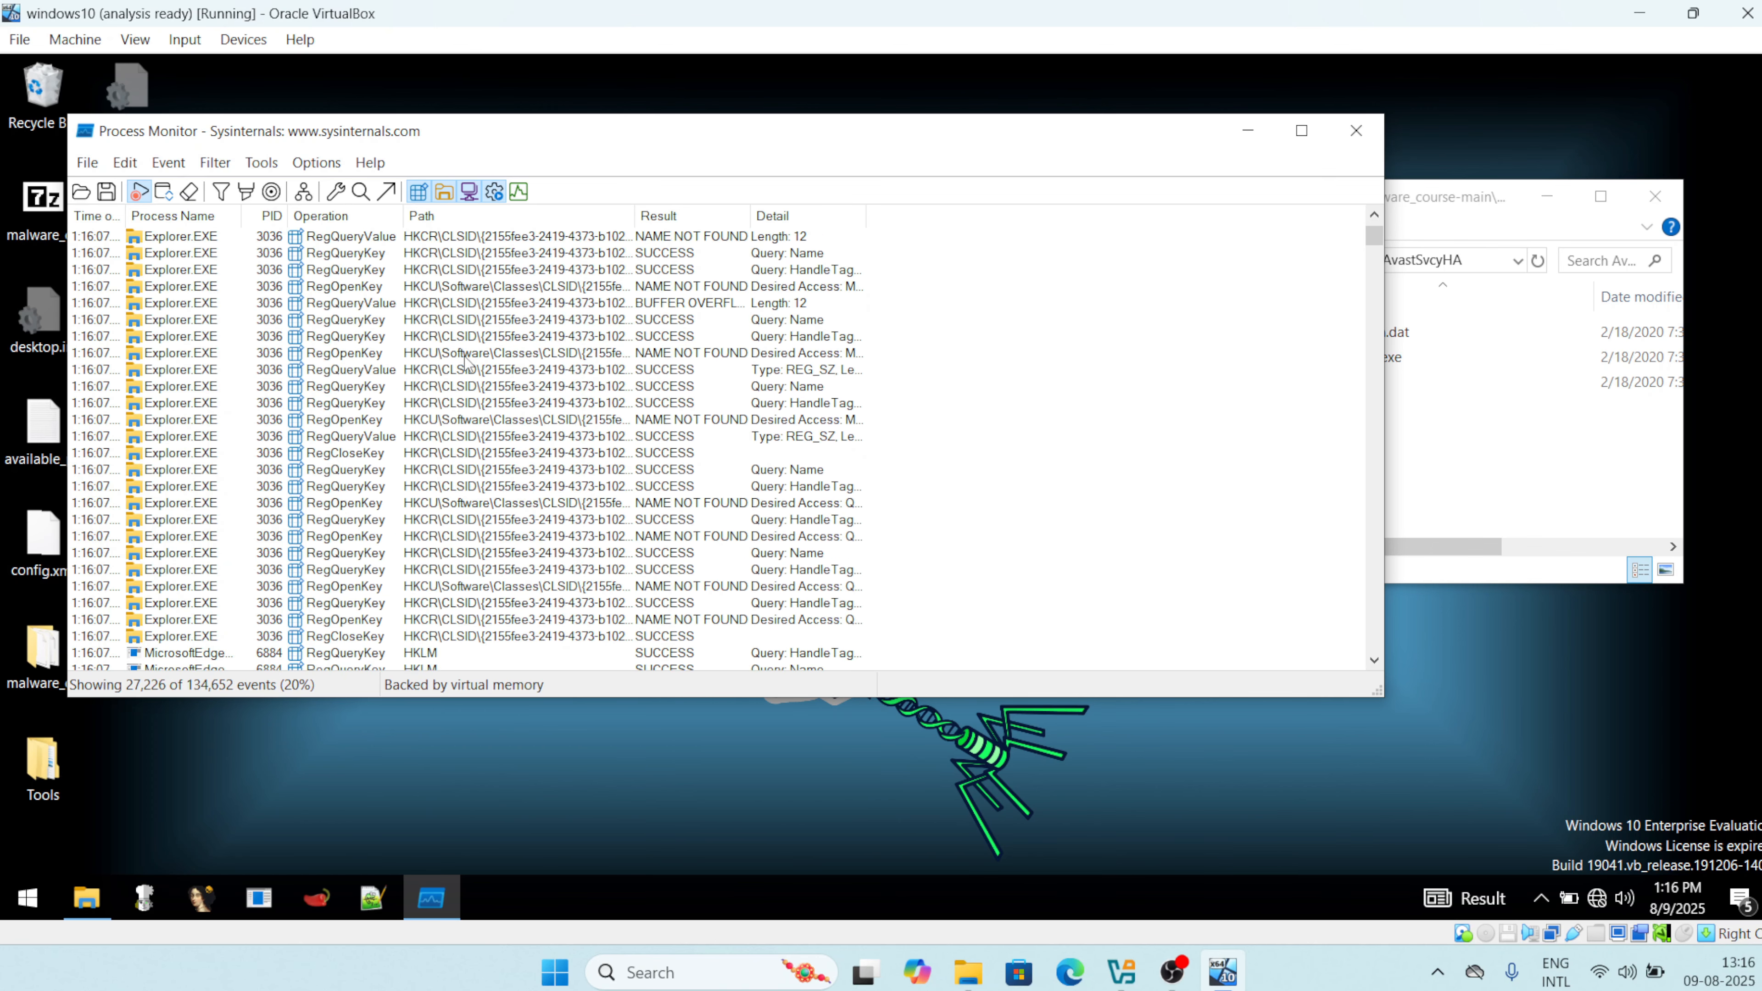
{"action": "scroll", "coordinate": [466, 361], "scroll_direction": "up", "scroll_amount": 20}
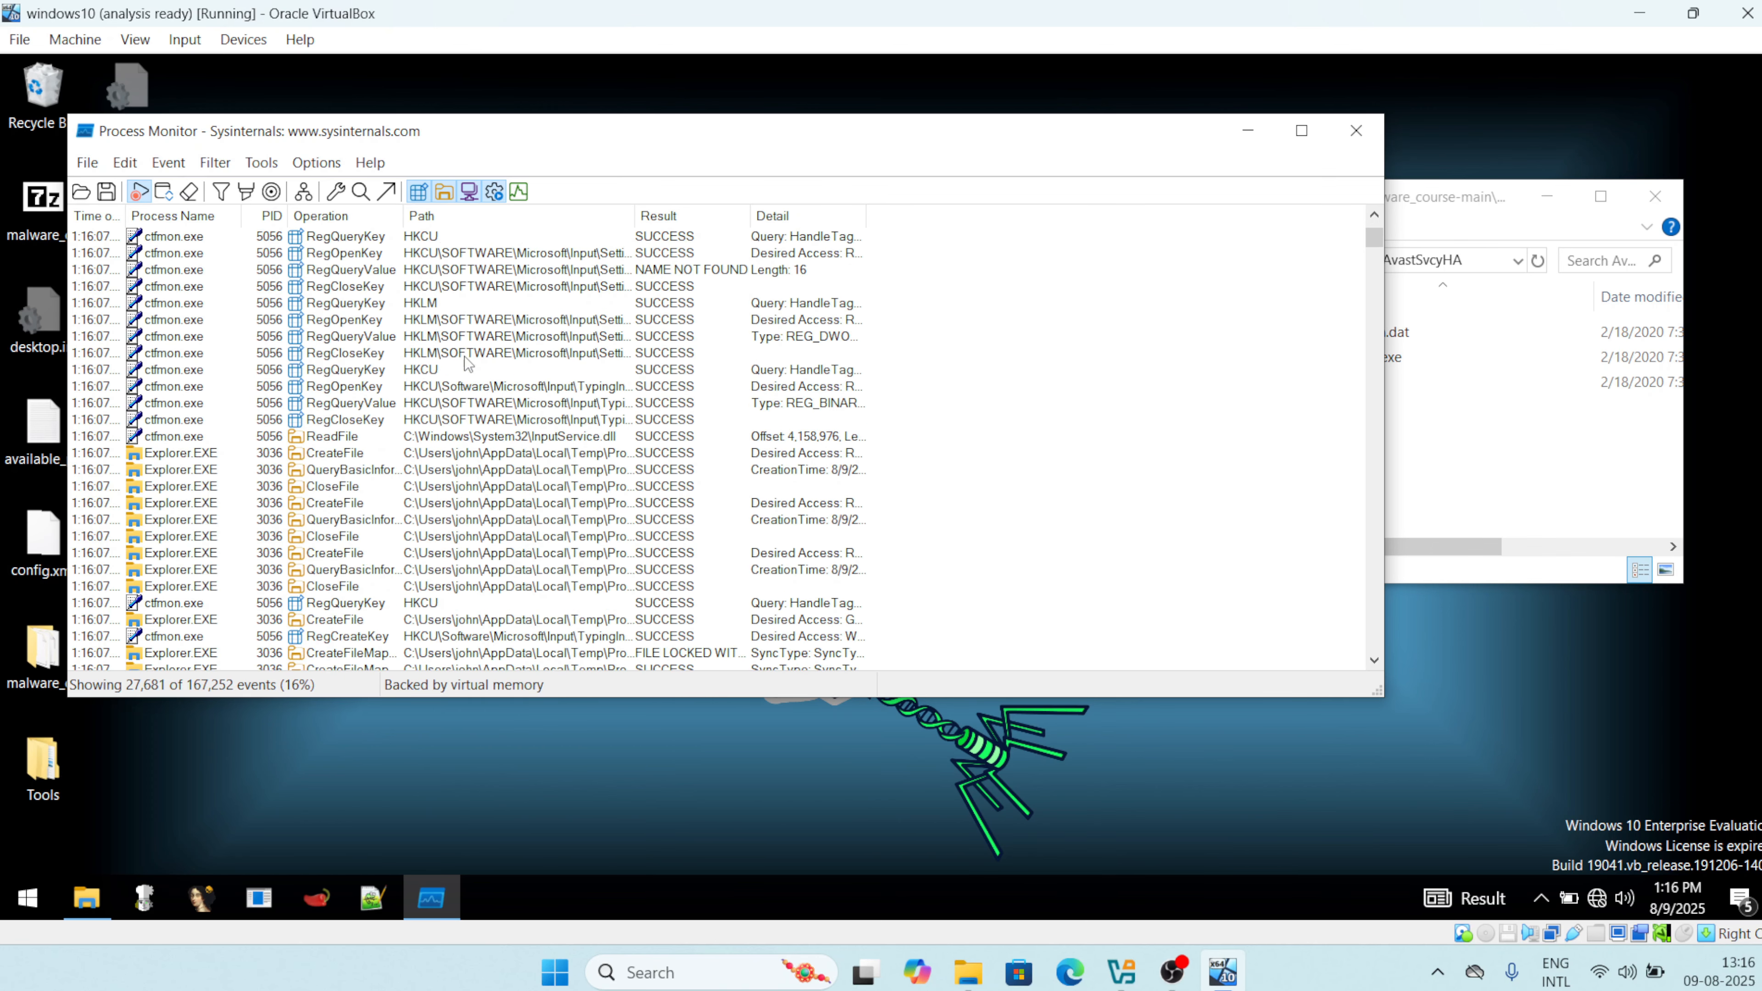
Run AvastSvc.exe from AvastSvcyHA as administrator and approve the UAC prompt.
{"action": "right_click", "coordinate": [1416, 406]}
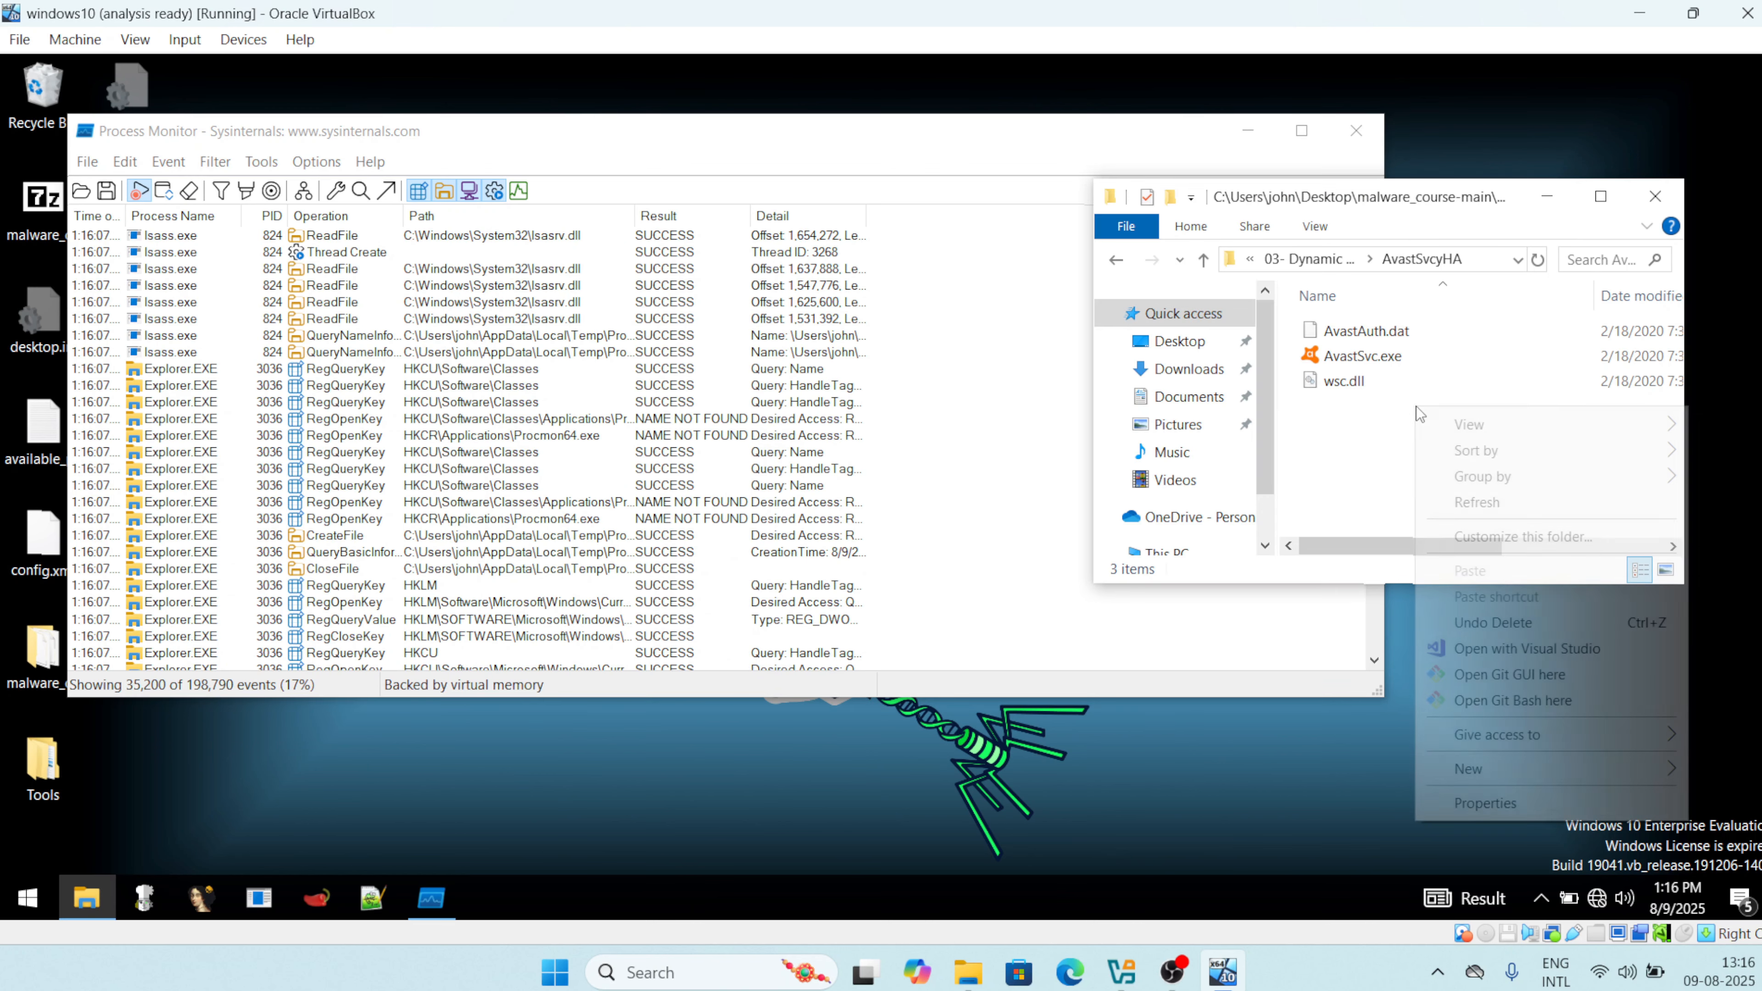
{"action": "left_click", "coordinate": [1343, 361]}
{"action": "right_click", "coordinate": [1342, 363]}
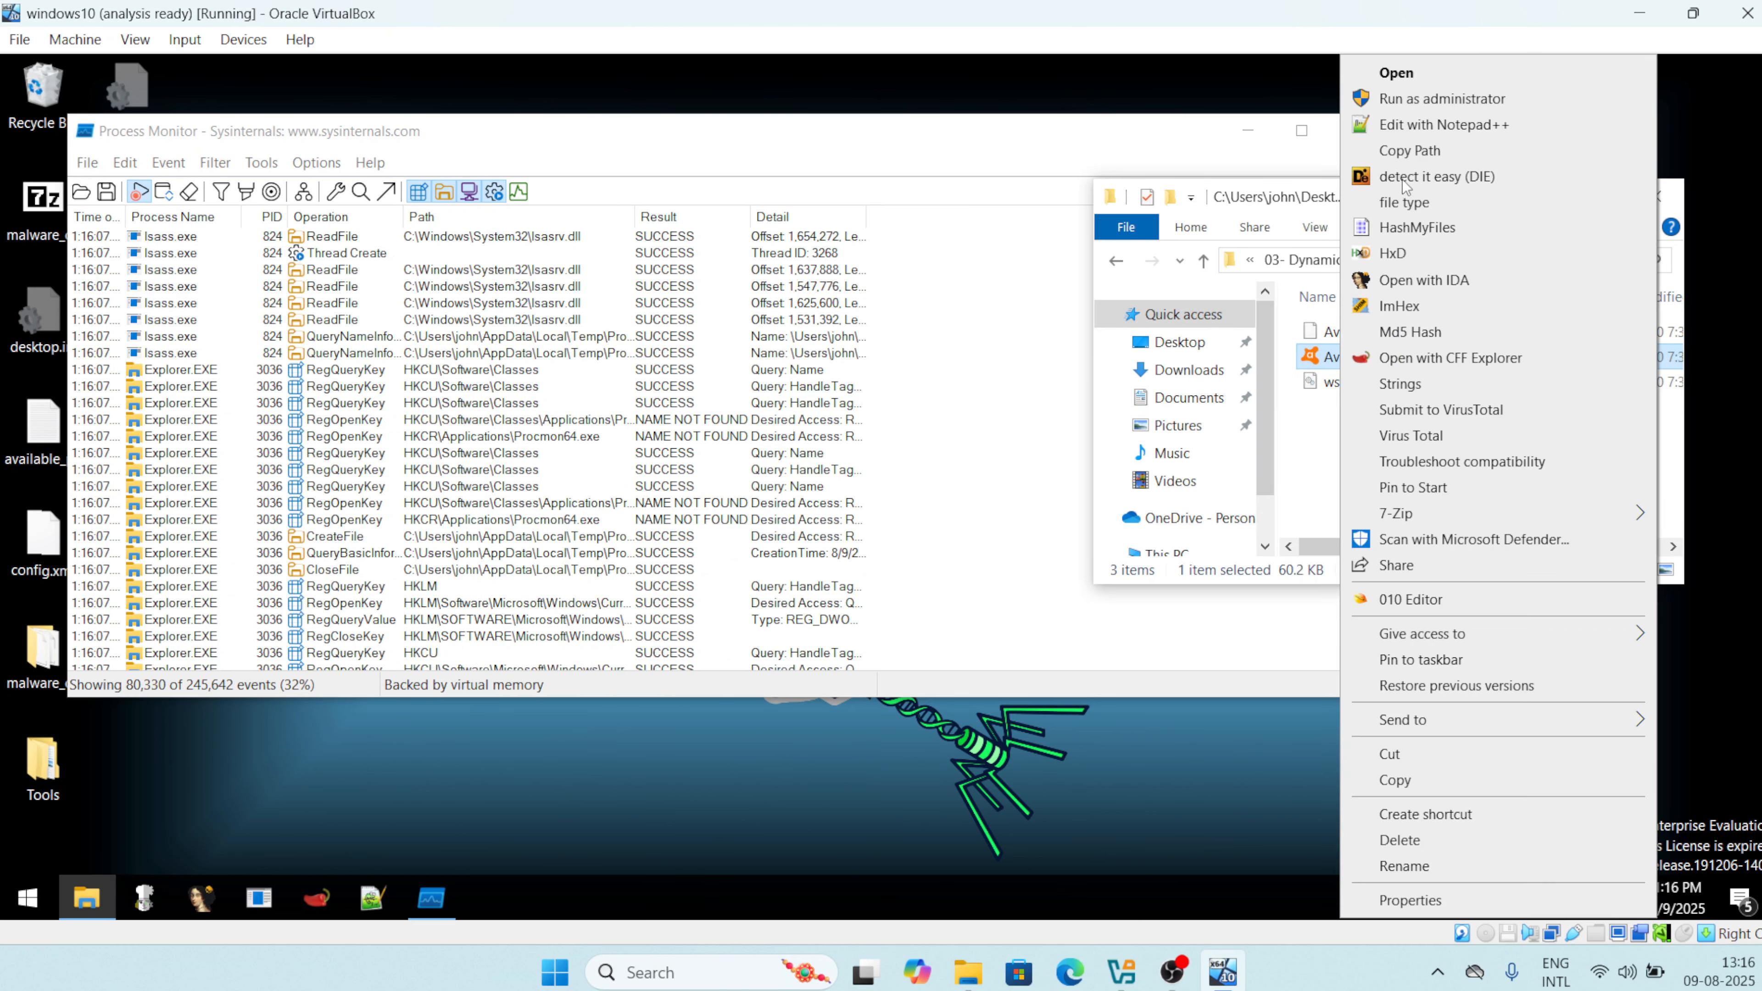
{"action": "left_click", "coordinate": [1416, 101]}
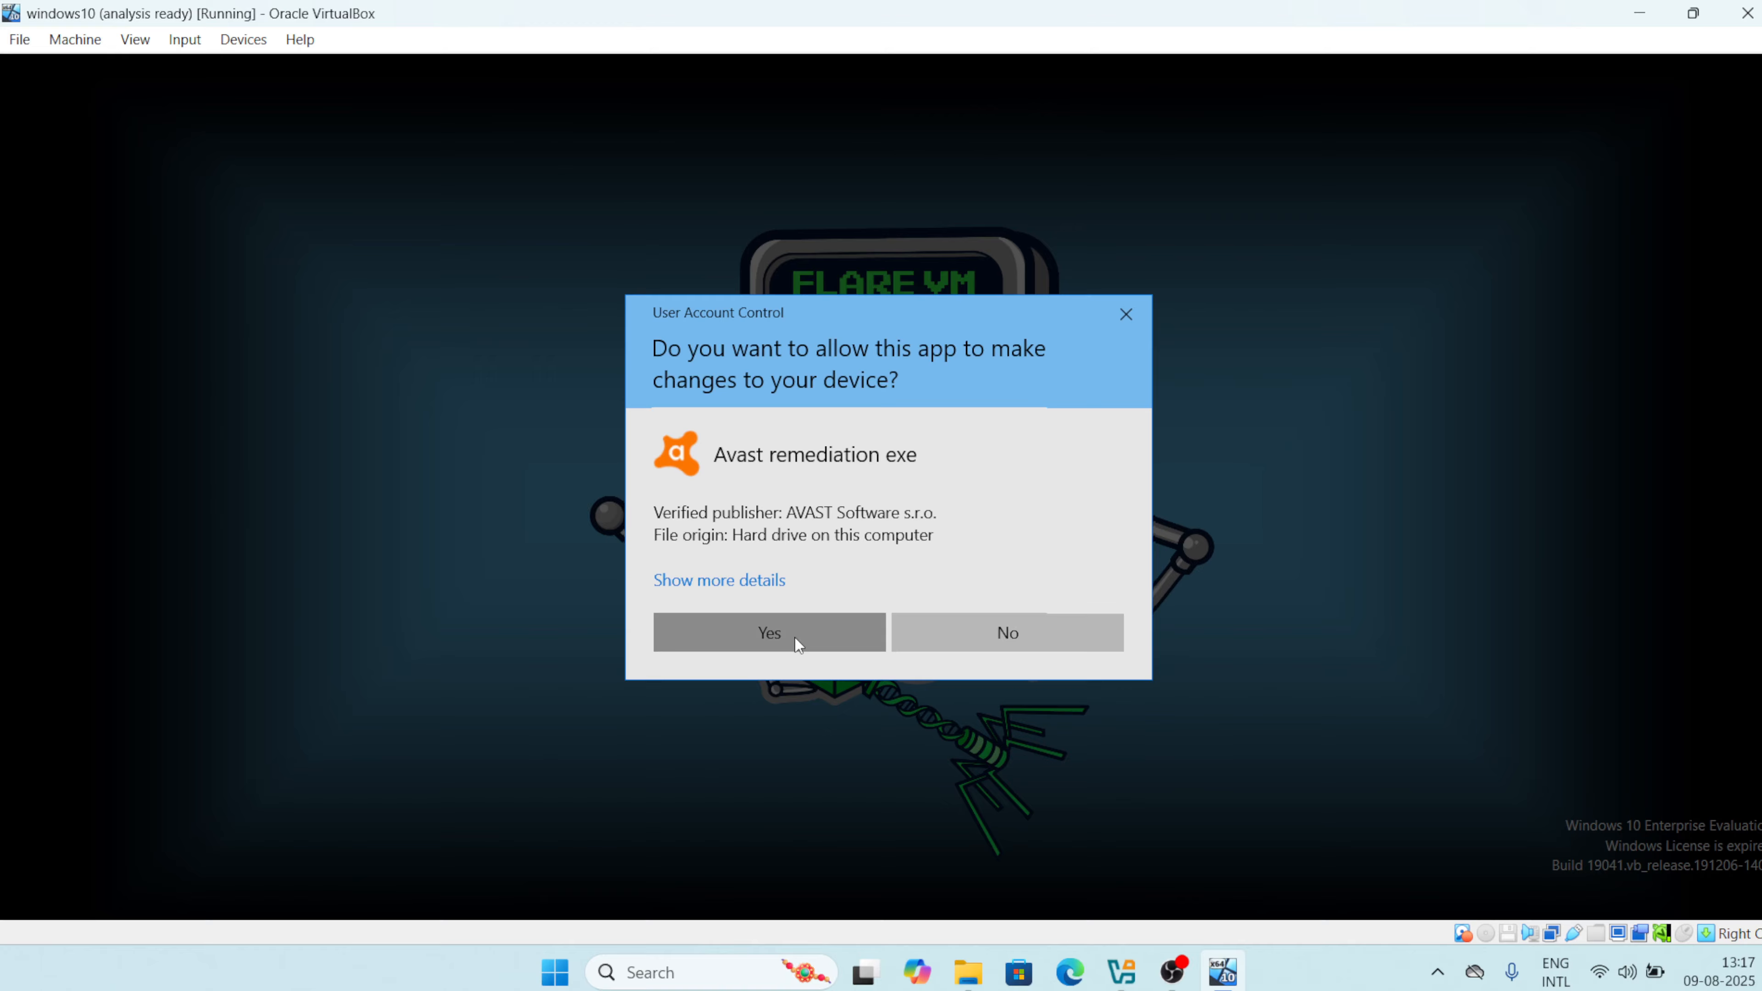
{"action": "left_click", "coordinate": [795, 638]}
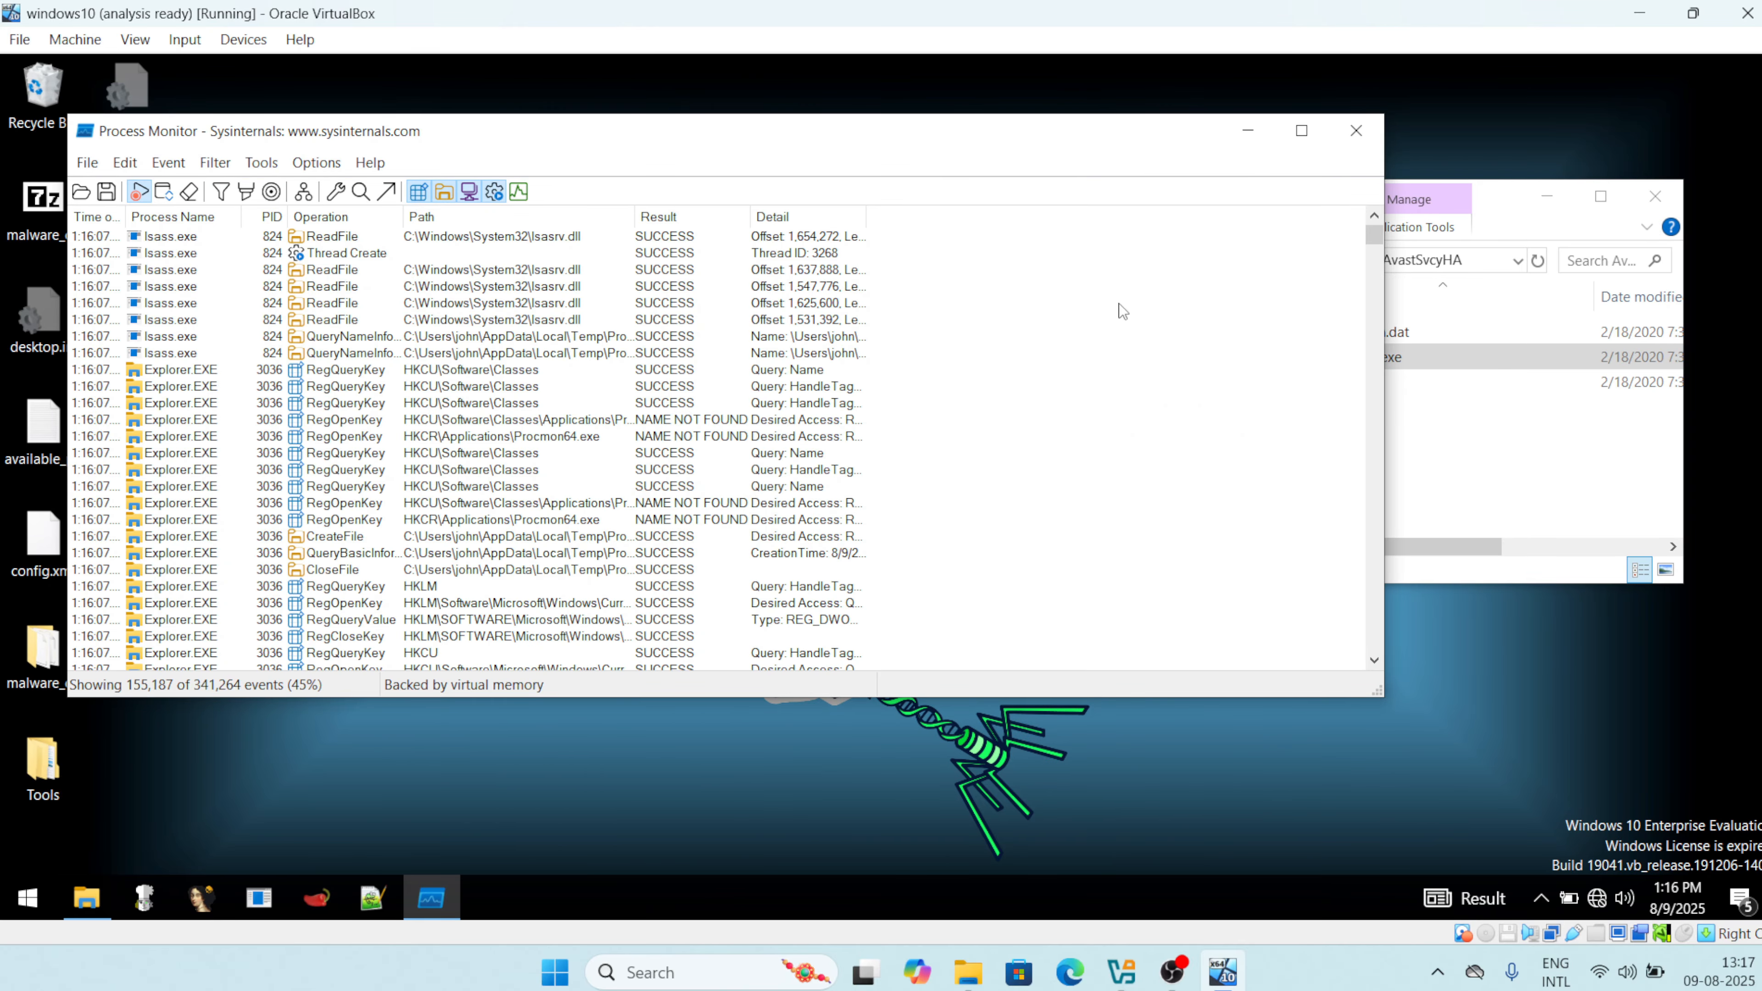
Maximize the Process Monitor window and scroll the growing event list.
{"action": "left_click", "coordinate": [1302, 132]}
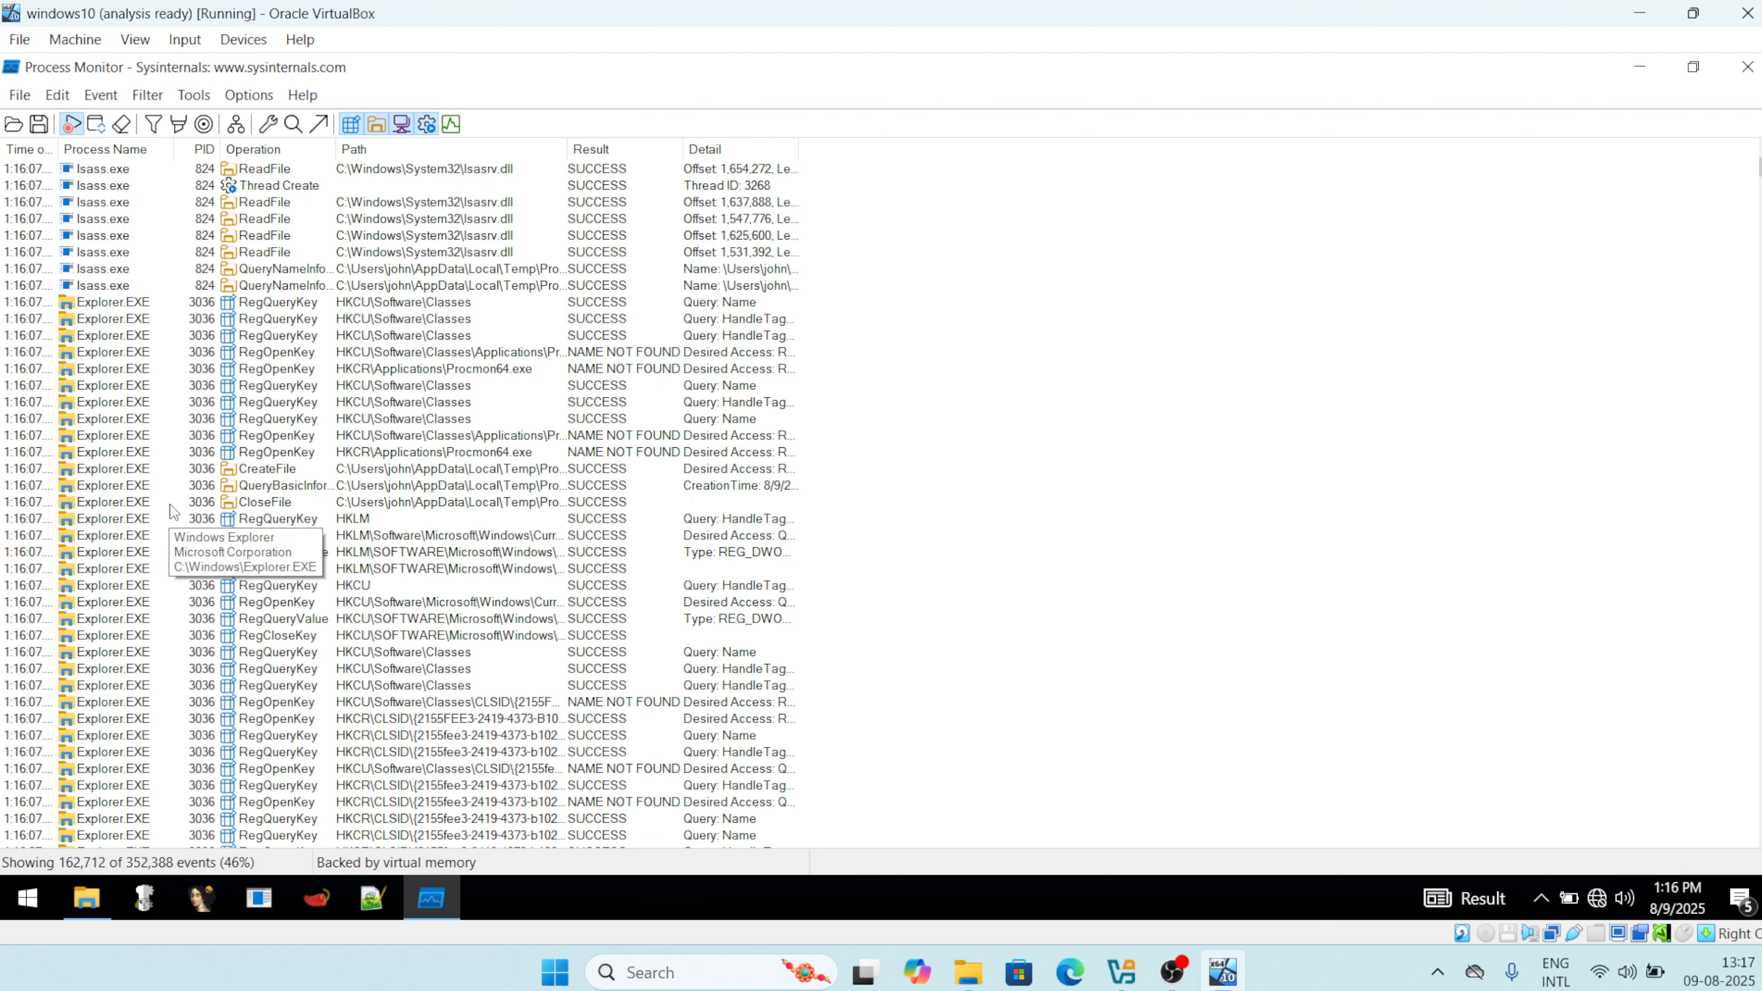
{"action": "scroll", "coordinate": [169, 504], "scroll_direction": "down", "scroll_amount": 20}
{"action": "scroll", "coordinate": [169, 504], "scroll_direction": "down", "scroll_amount": 5}
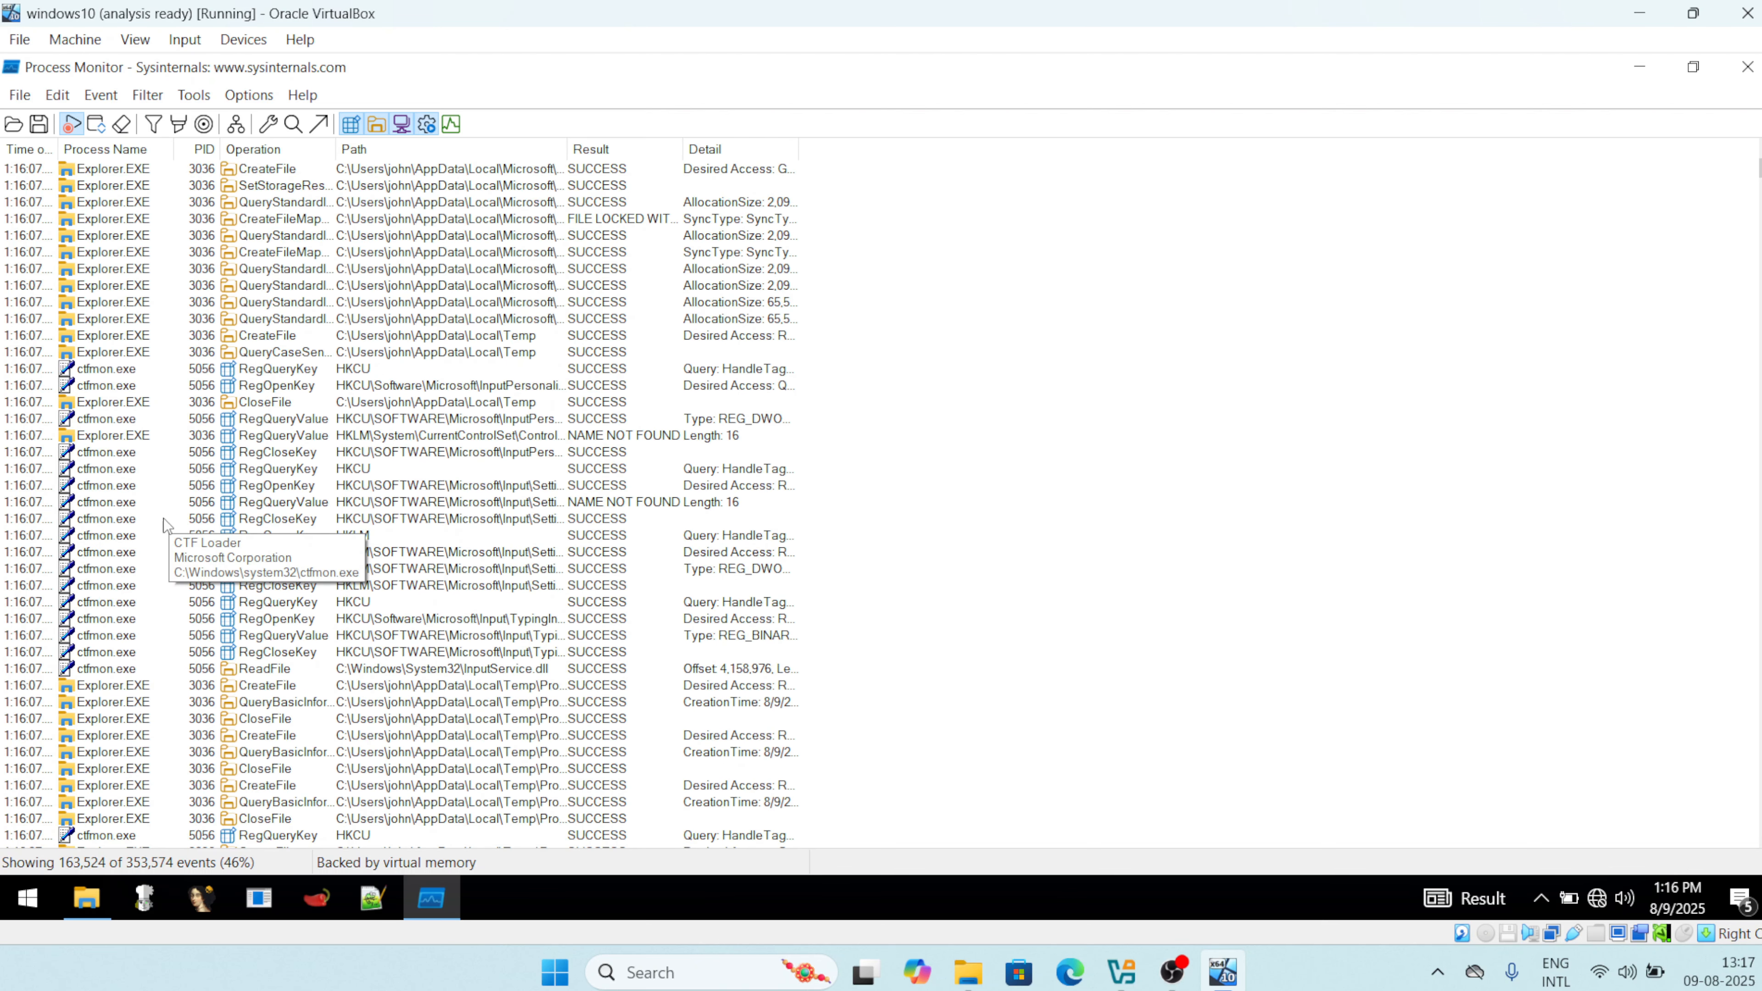
{"action": "scroll", "coordinate": [103, 614], "scroll_direction": "up", "scroll_amount": 20}
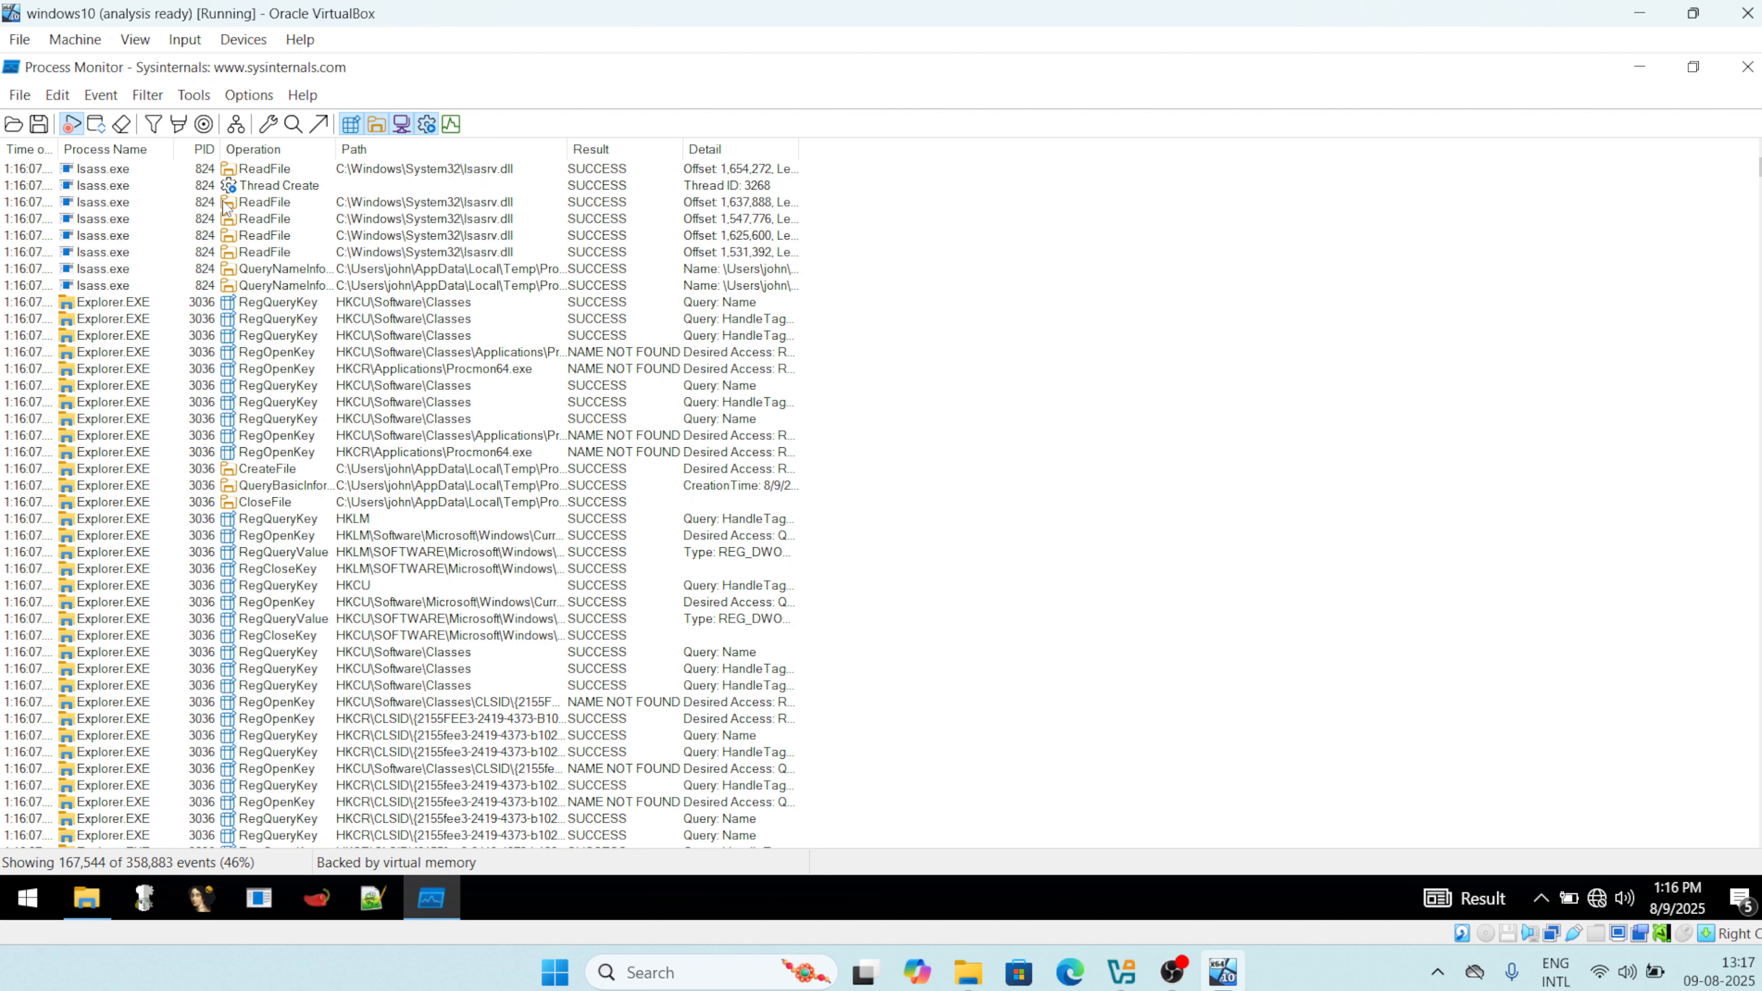
In the Process Monitor Filter dialog, choose Process Name as the filter field.
{"action": "left_click", "coordinate": [153, 126]}
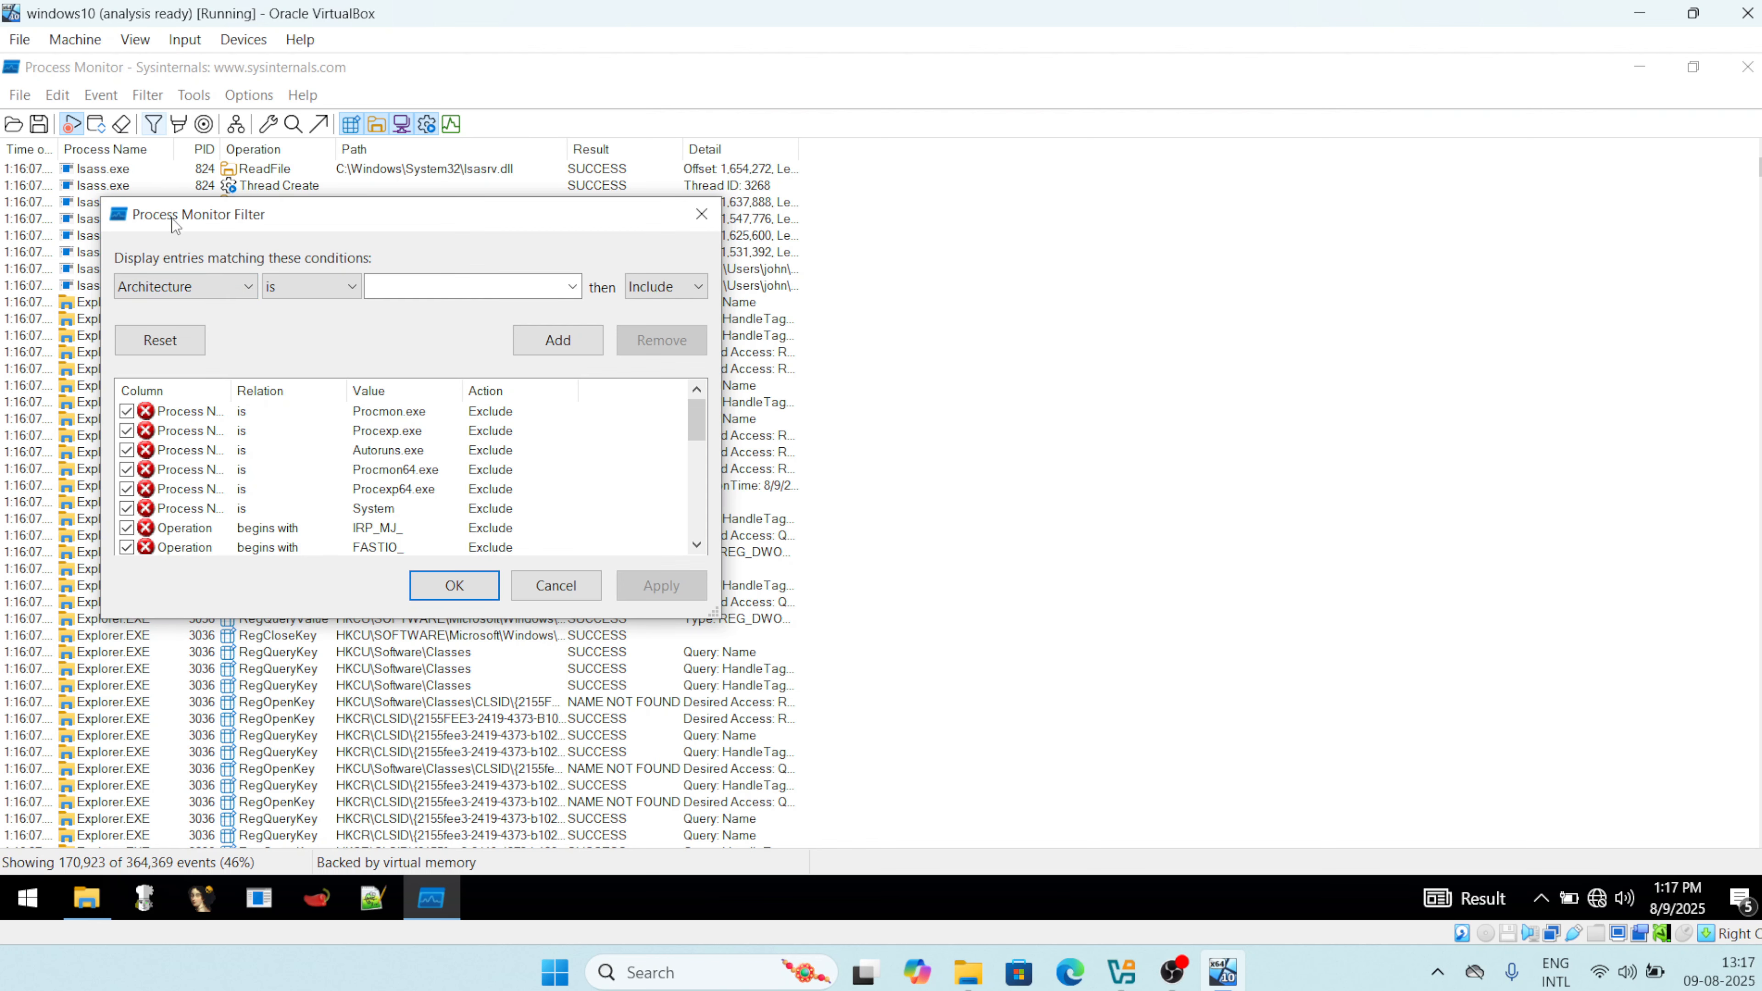
{"action": "left_click", "coordinate": [173, 290]}
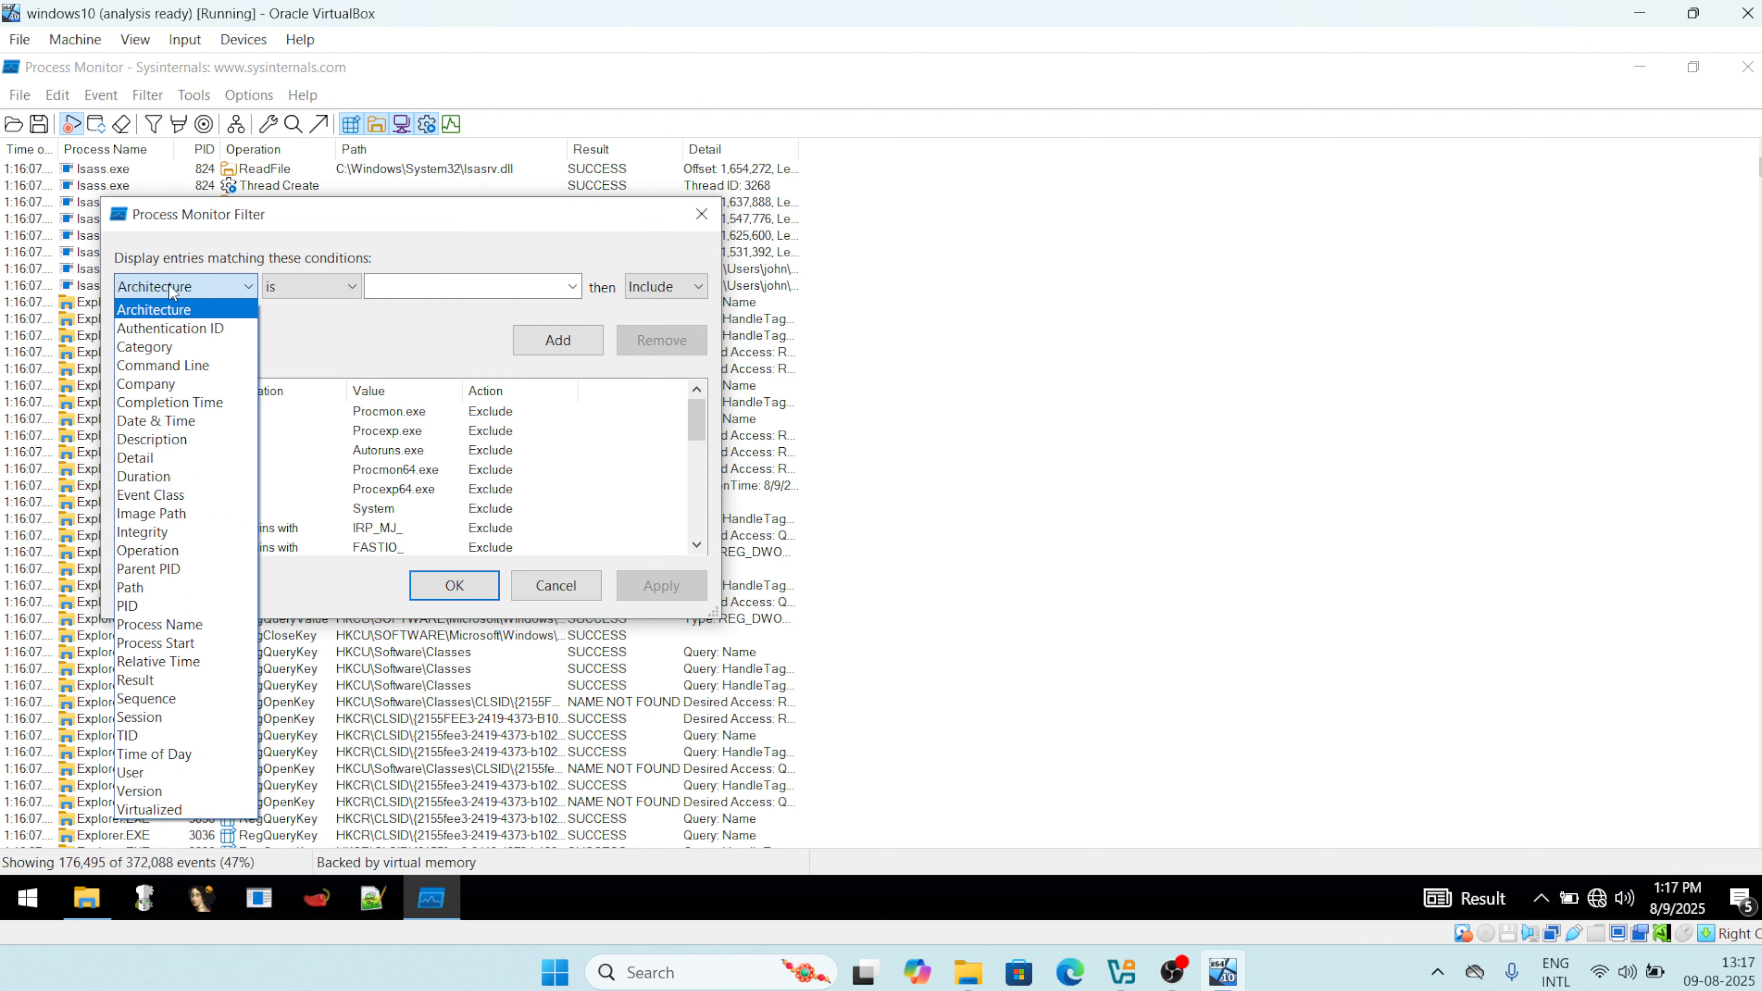
{"action": "key", "text": "Down"}
{"action": "key", "text": "Down"}
{"action": "key", "text": "Down"}
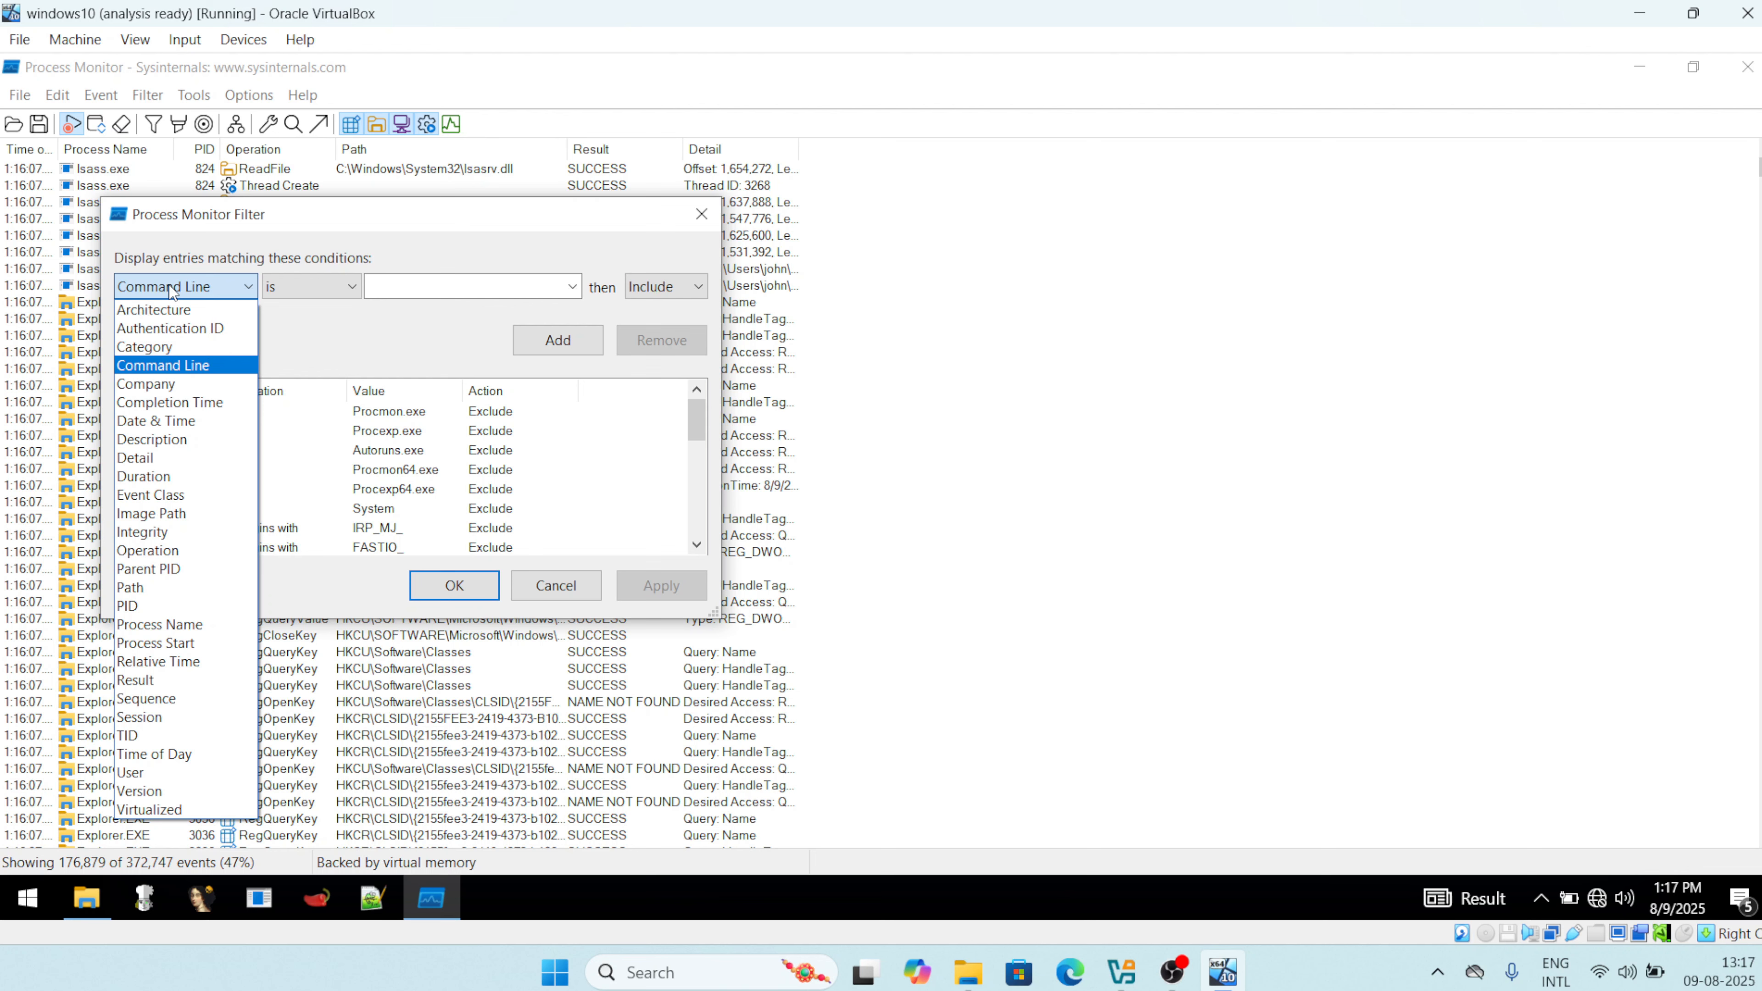
{"action": "key", "text": "Down"}
{"action": "key", "text": "Down"}
{"action": "key", "text": "Down"}
{"action": "key", "text": "Down"}
{"action": "key", "text": "Down"}
{"action": "key", "text": "Down"}
{"action": "key", "text": "Down"}
{"action": "key", "text": "Down"}
{"action": "key", "text": "Down"}
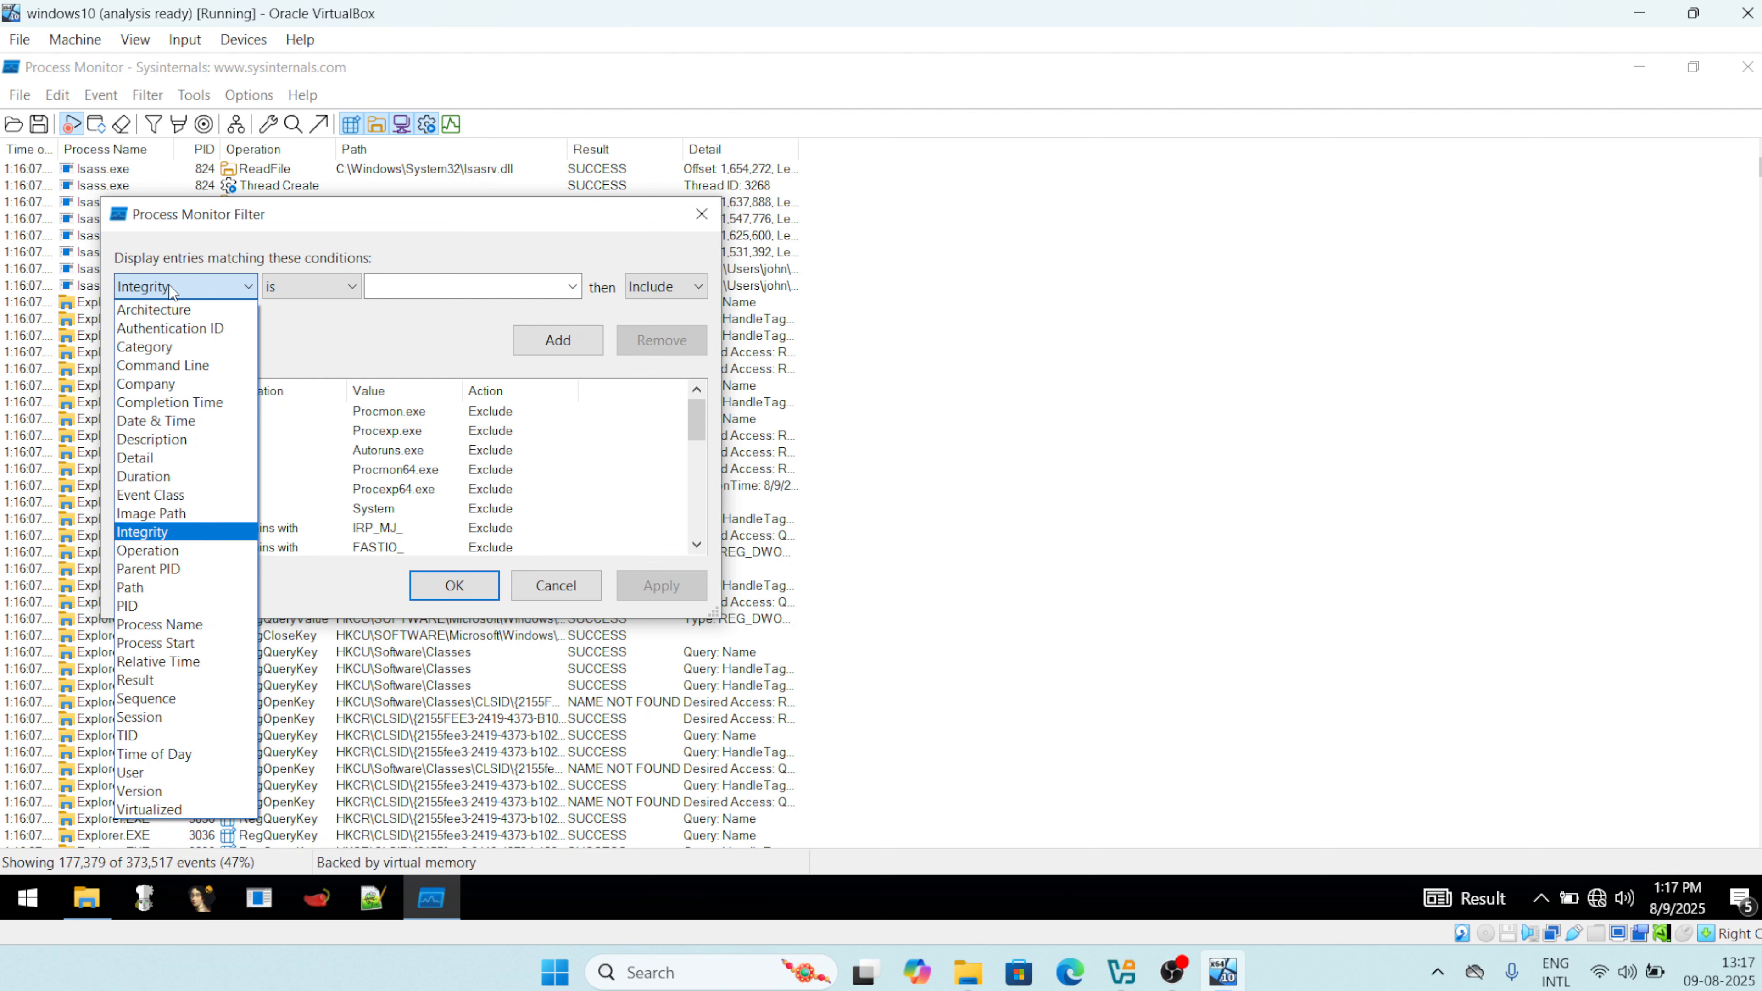
{"action": "key", "text": "Down"}
{"action": "key", "text": "Down"}
{"action": "key", "text": "Down"}
{"action": "key", "text": "Down"}
{"action": "key", "text": "Up"}
{"action": "key", "text": "Up"}
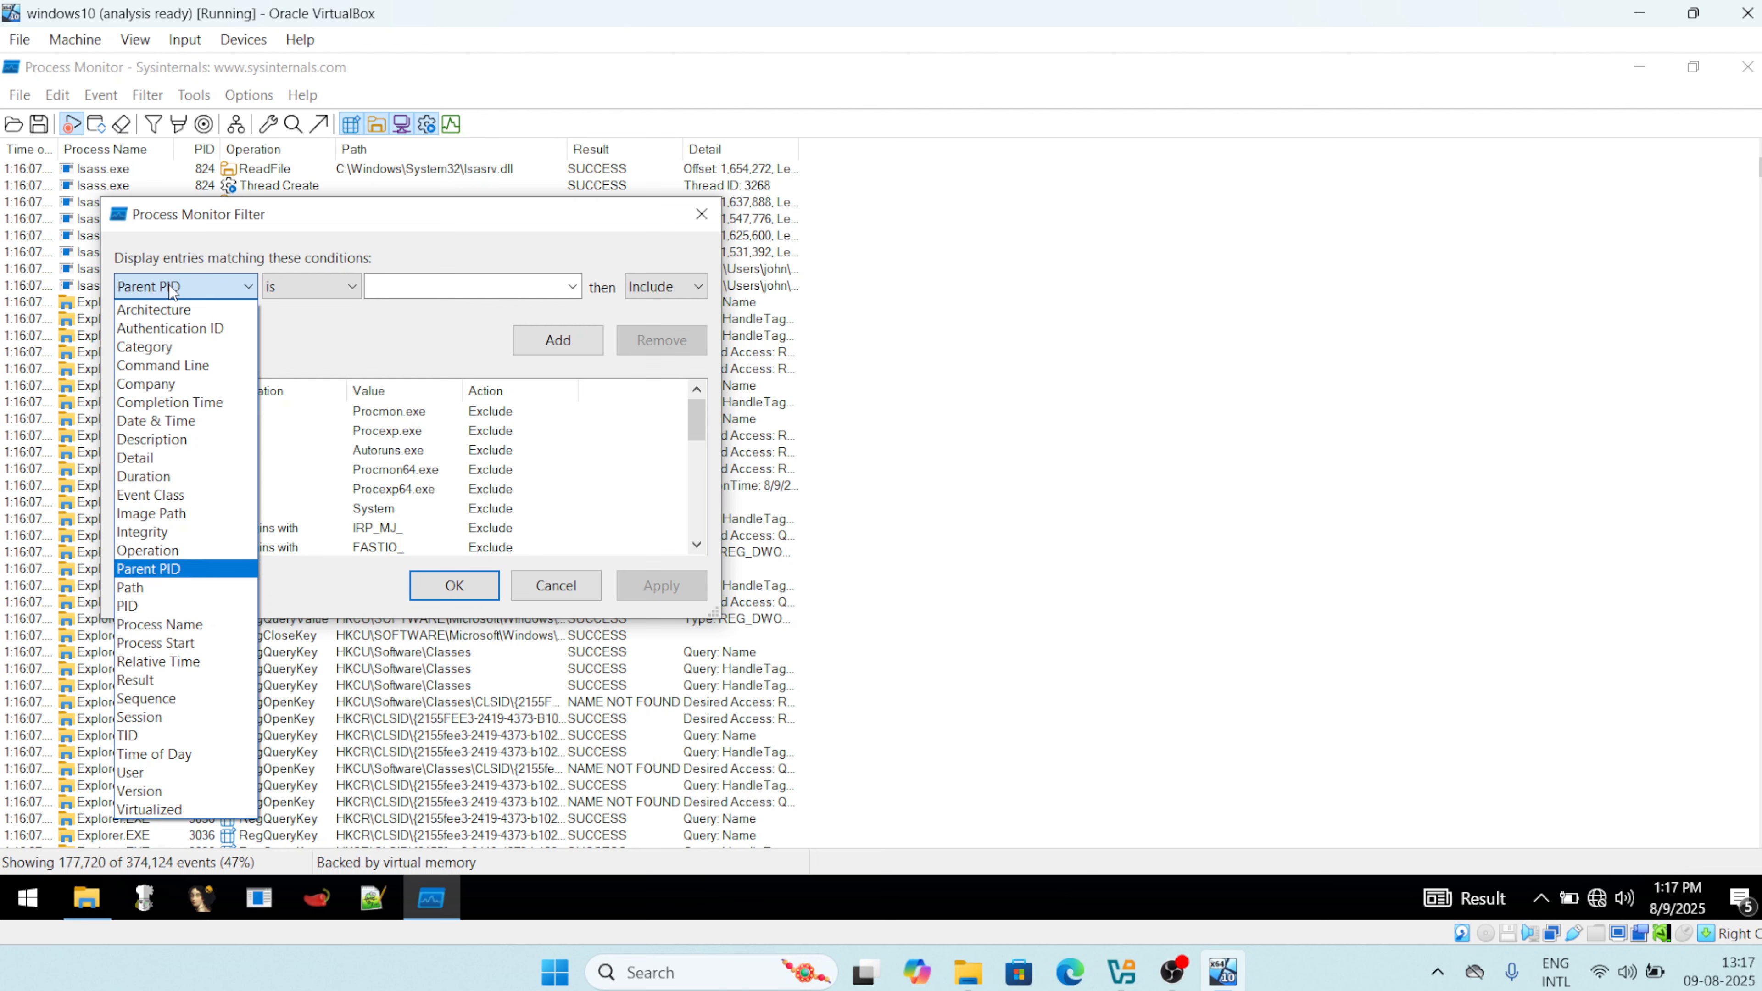
{"action": "key", "text": "Down"}
{"action": "key", "text": "Down"}
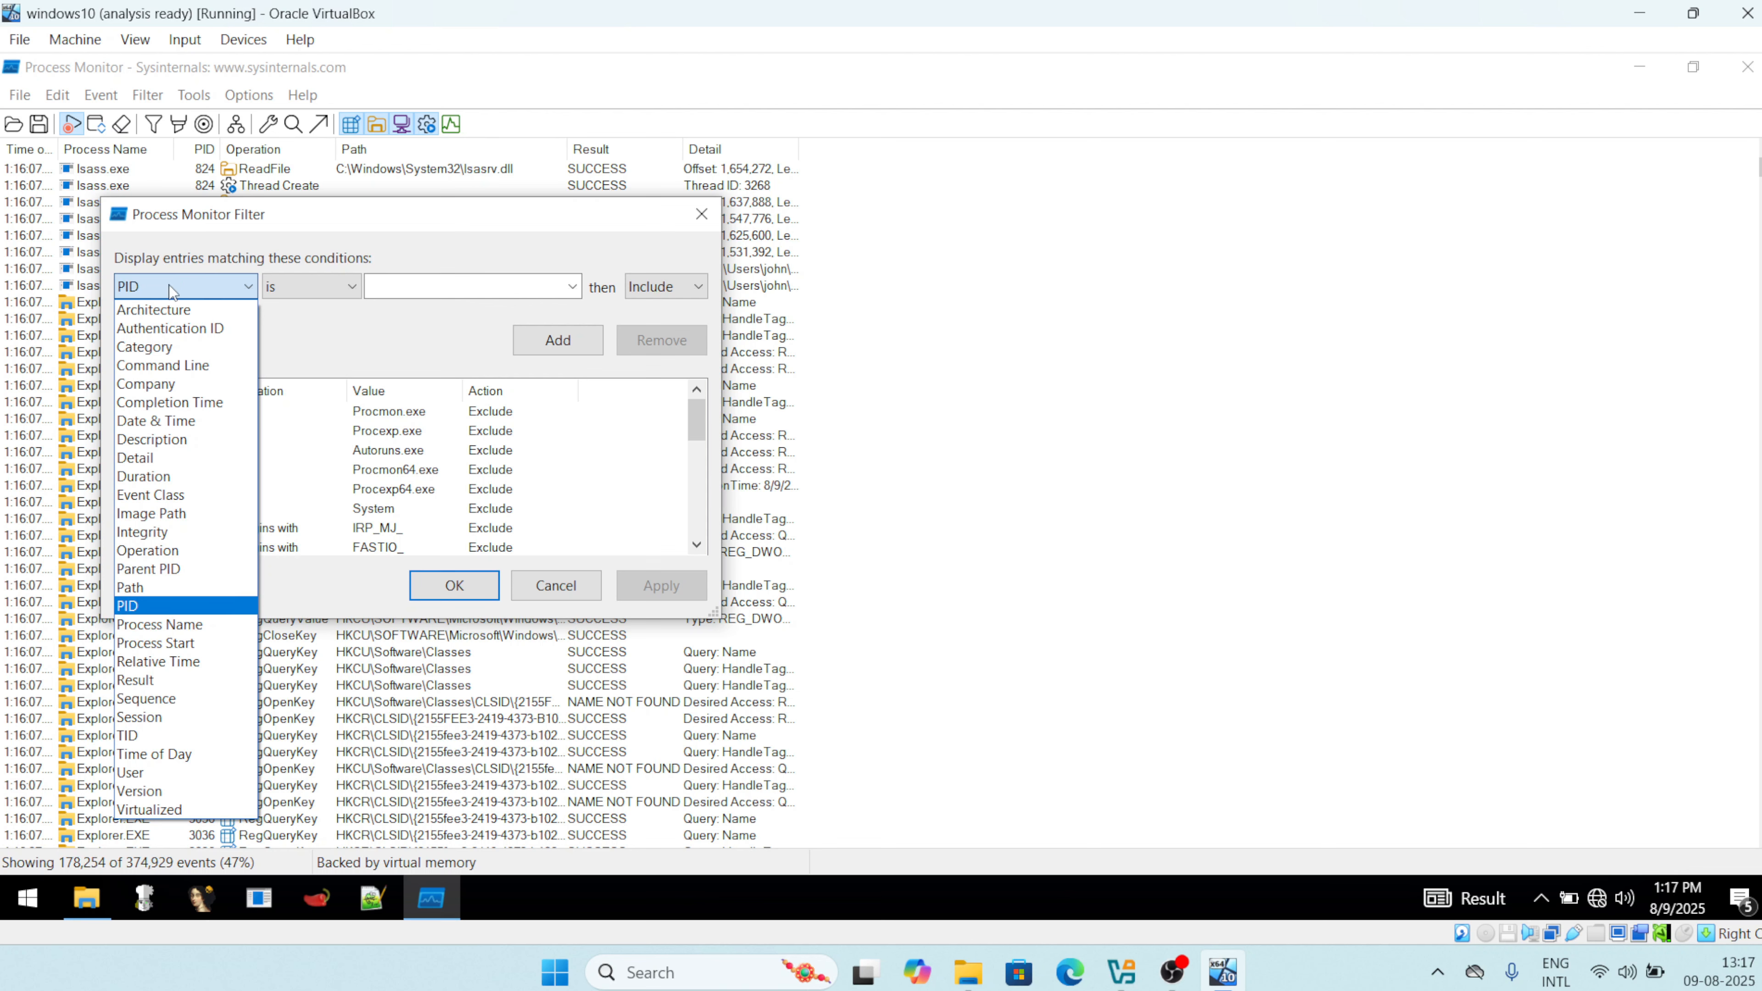
{"action": "key", "text": "Down"}
{"action": "key", "text": "Down"}
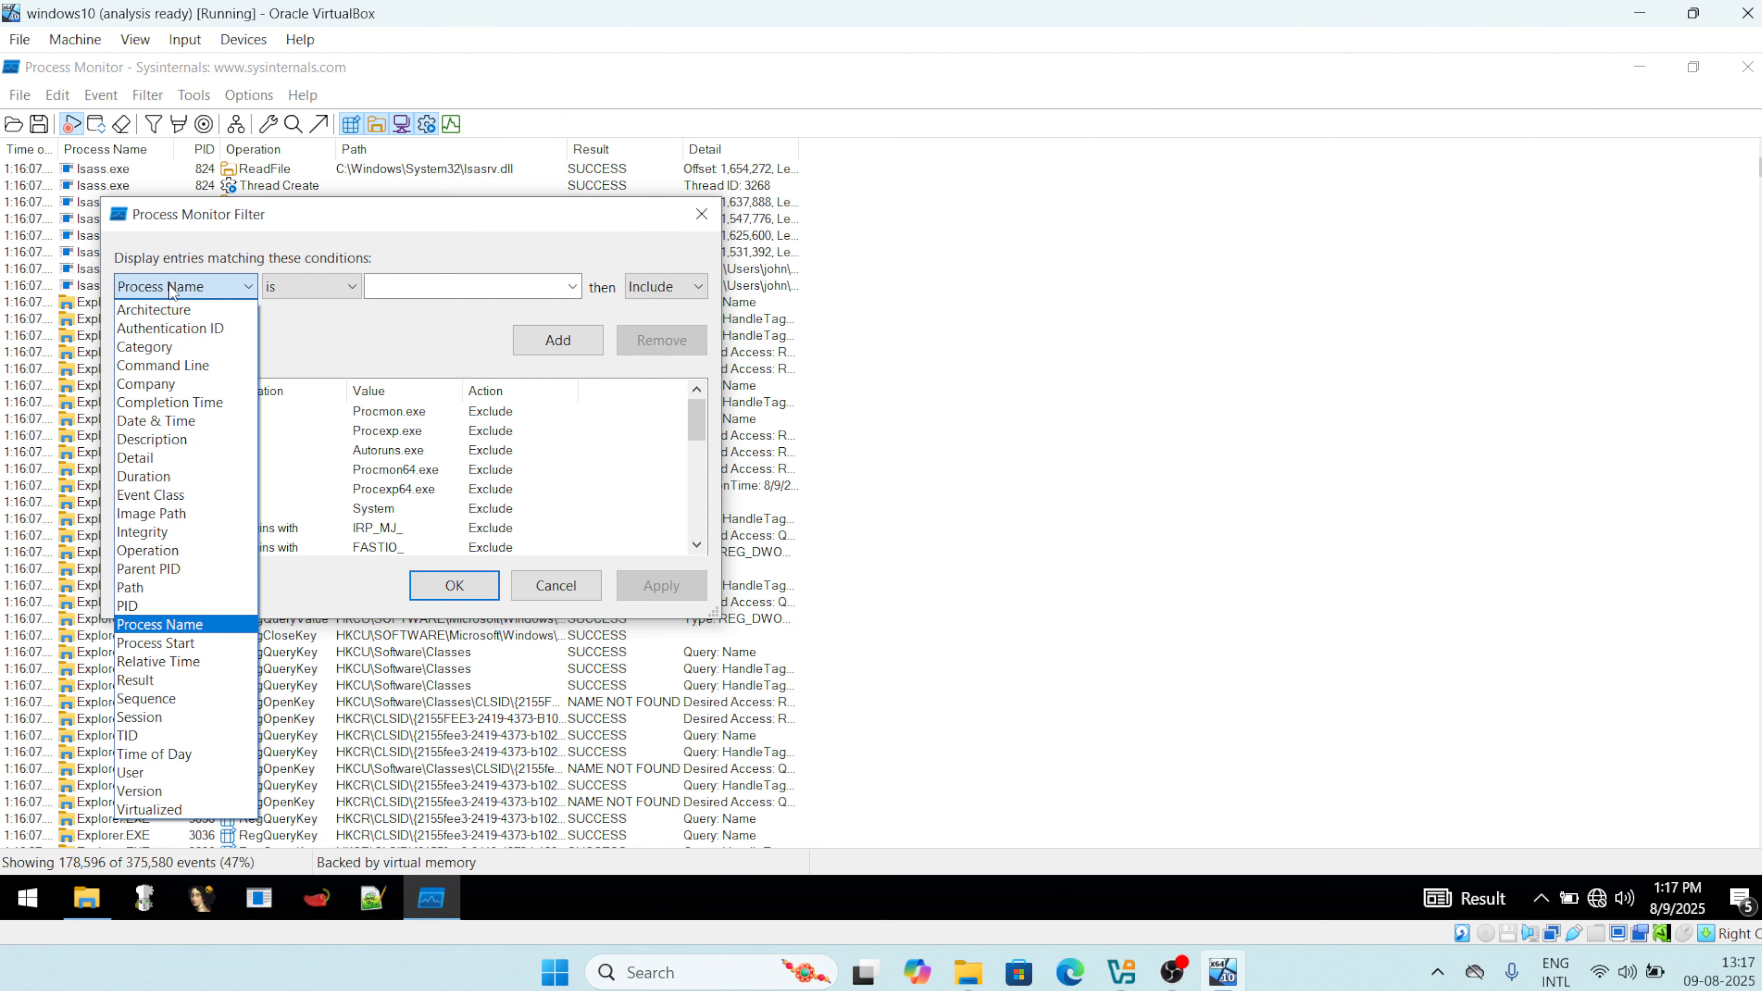
{"action": "key", "text": "Down"}
{"action": "key", "text": "Down"}
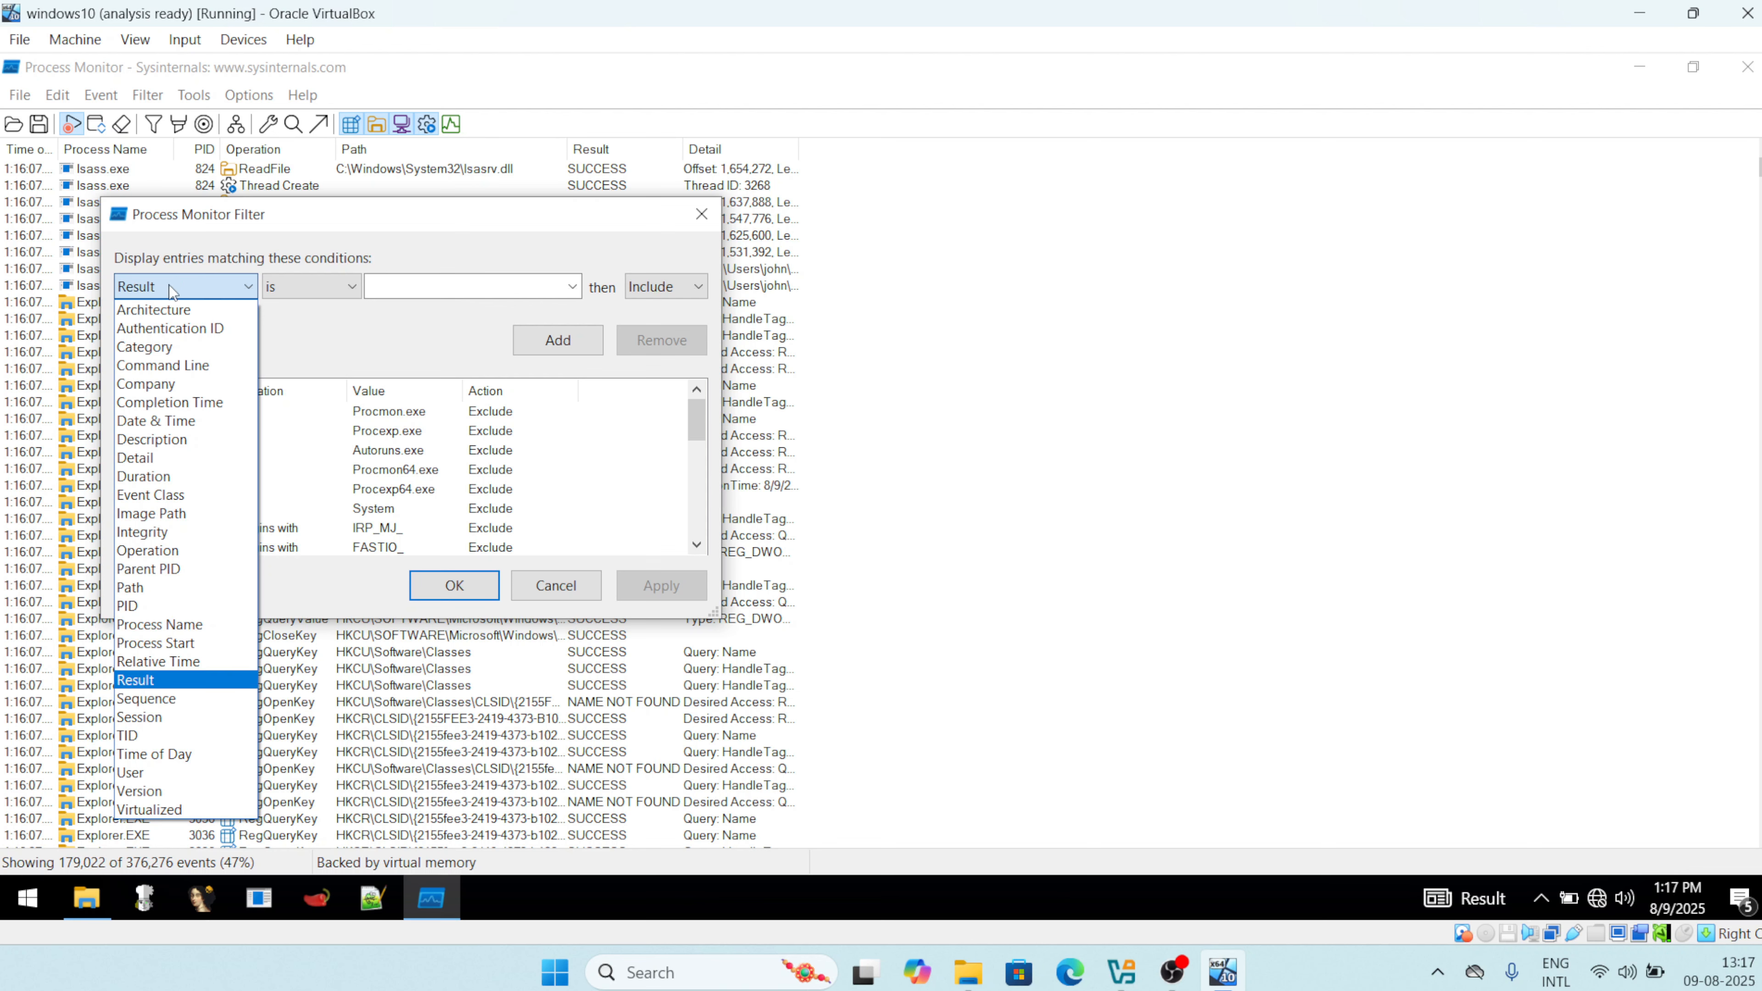
{"action": "key", "text": "Up"}
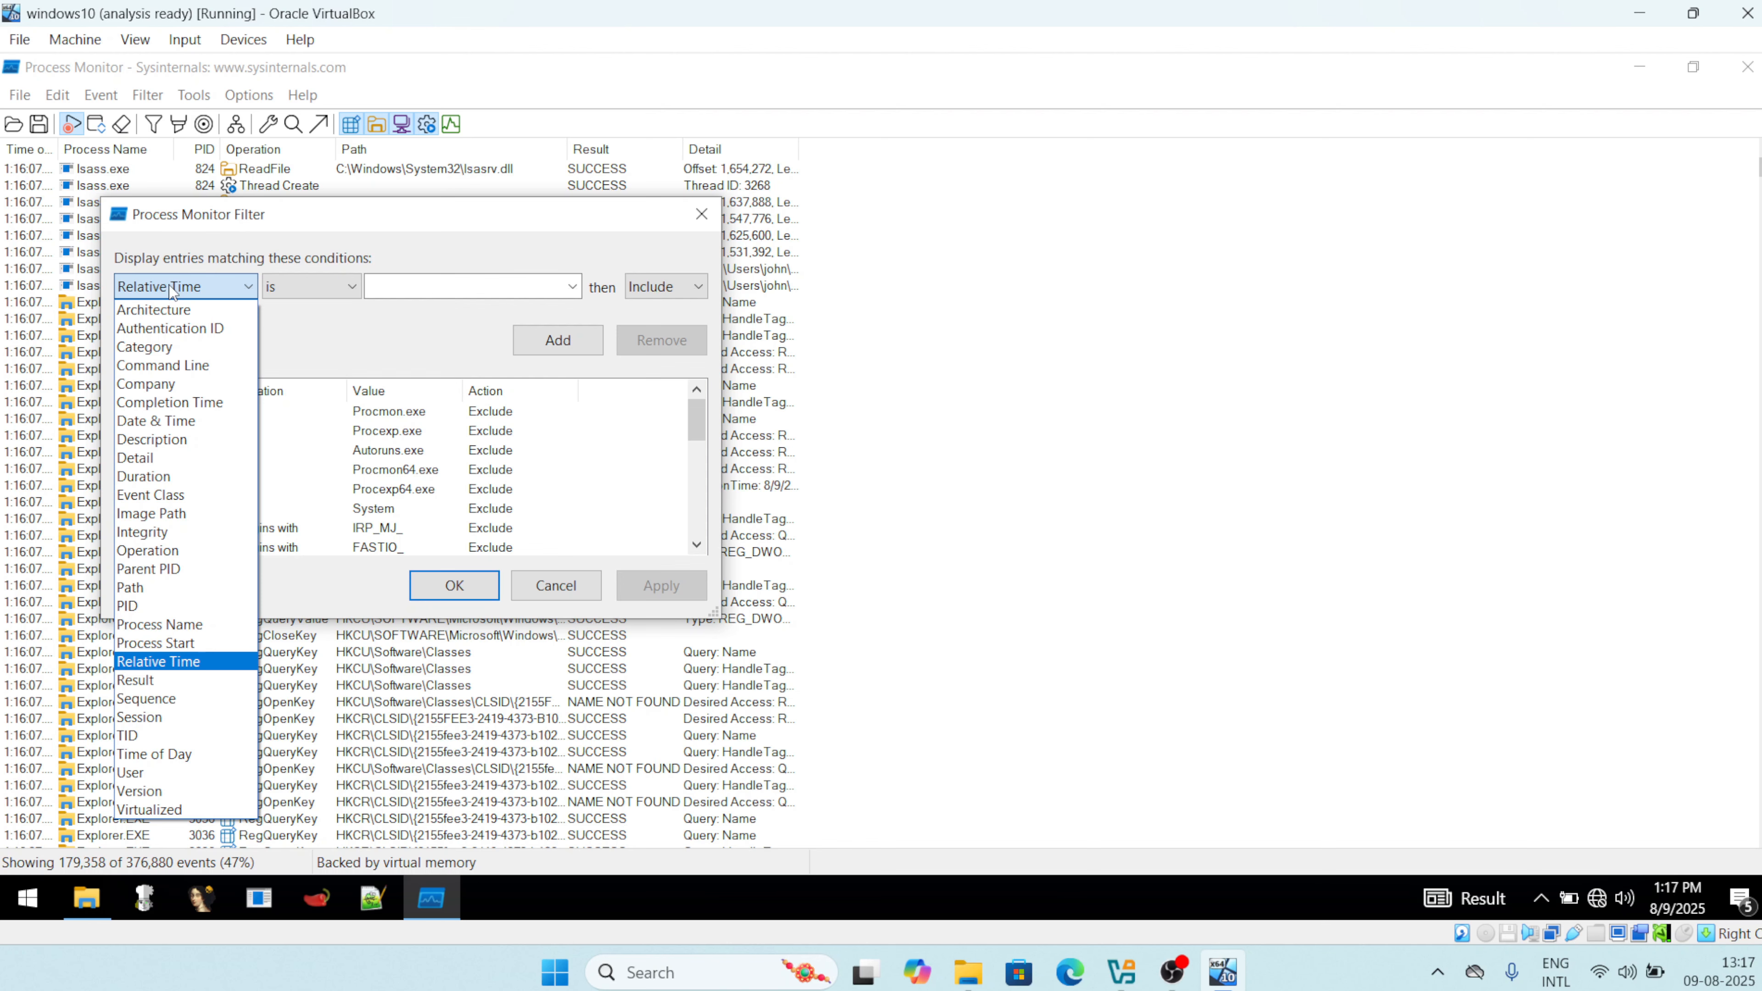
{"action": "key", "text": "Down"}
{"action": "key", "text": "Down"}
{"action": "key", "text": "Down"}
{"action": "key", "text": "Down"}
{"action": "key", "text": "Down"}
{"action": "key", "text": "Down"}
{"action": "key", "text": "Down"}
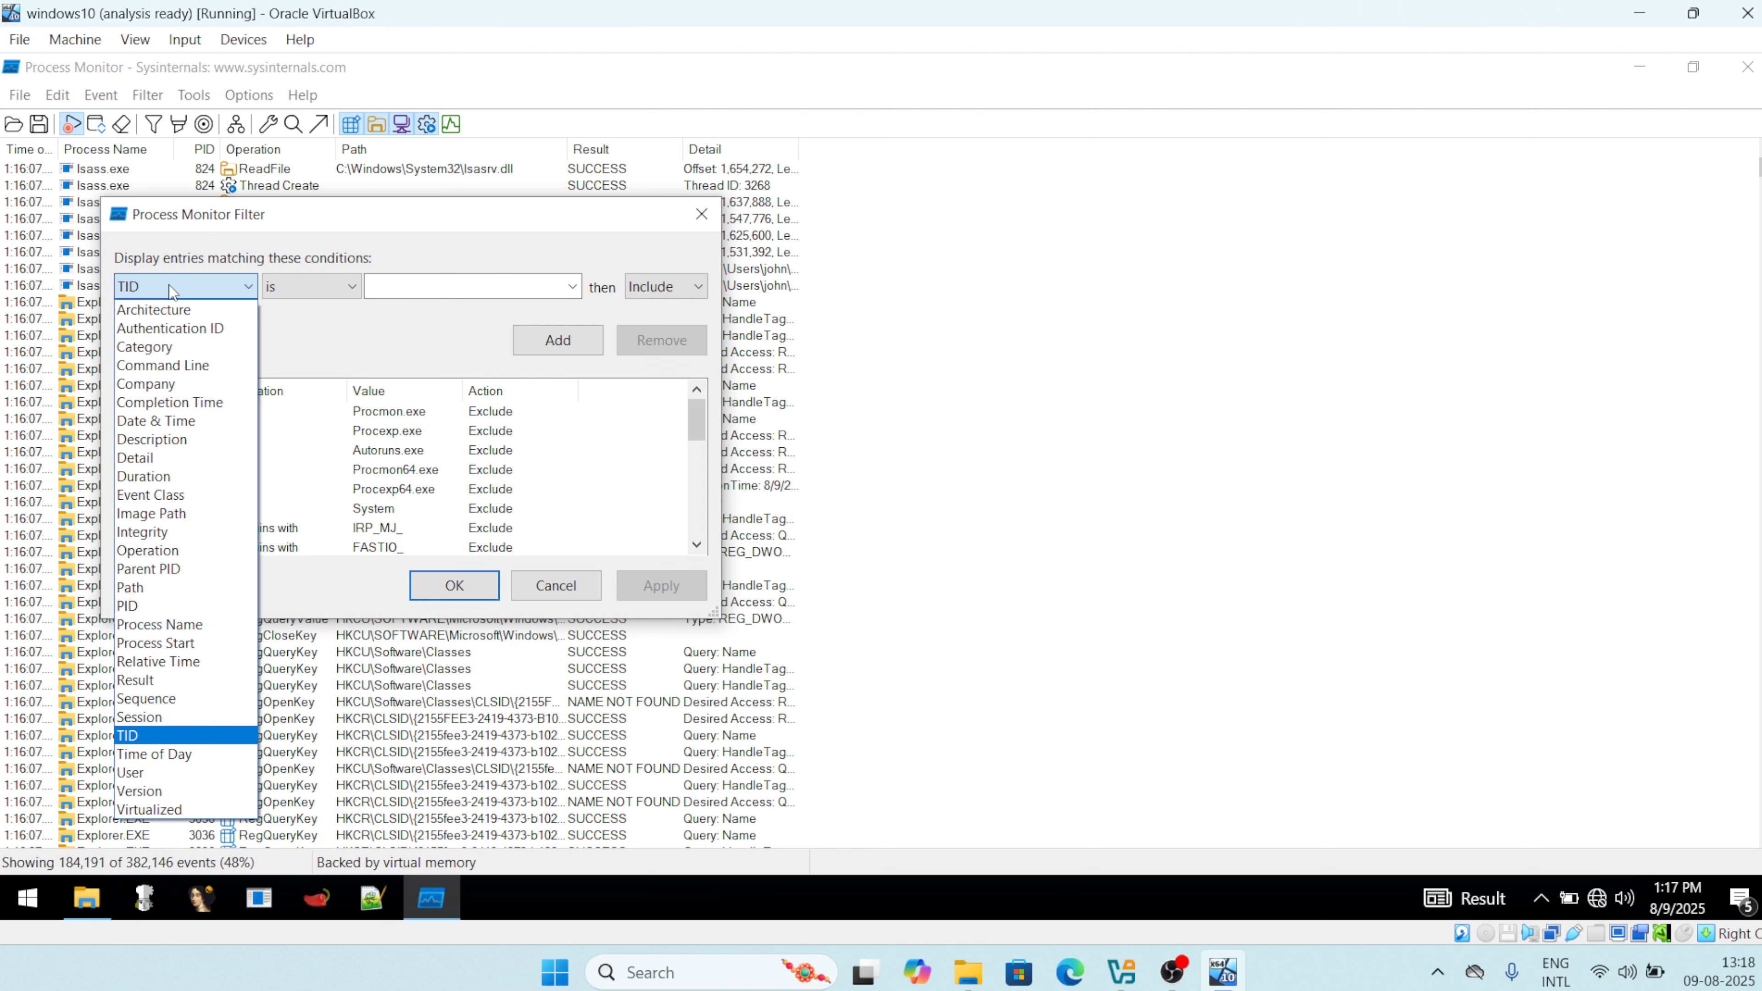
{"action": "key", "text": "Up"}
{"action": "key", "text": "Down"}
{"action": "key", "text": "Down"}
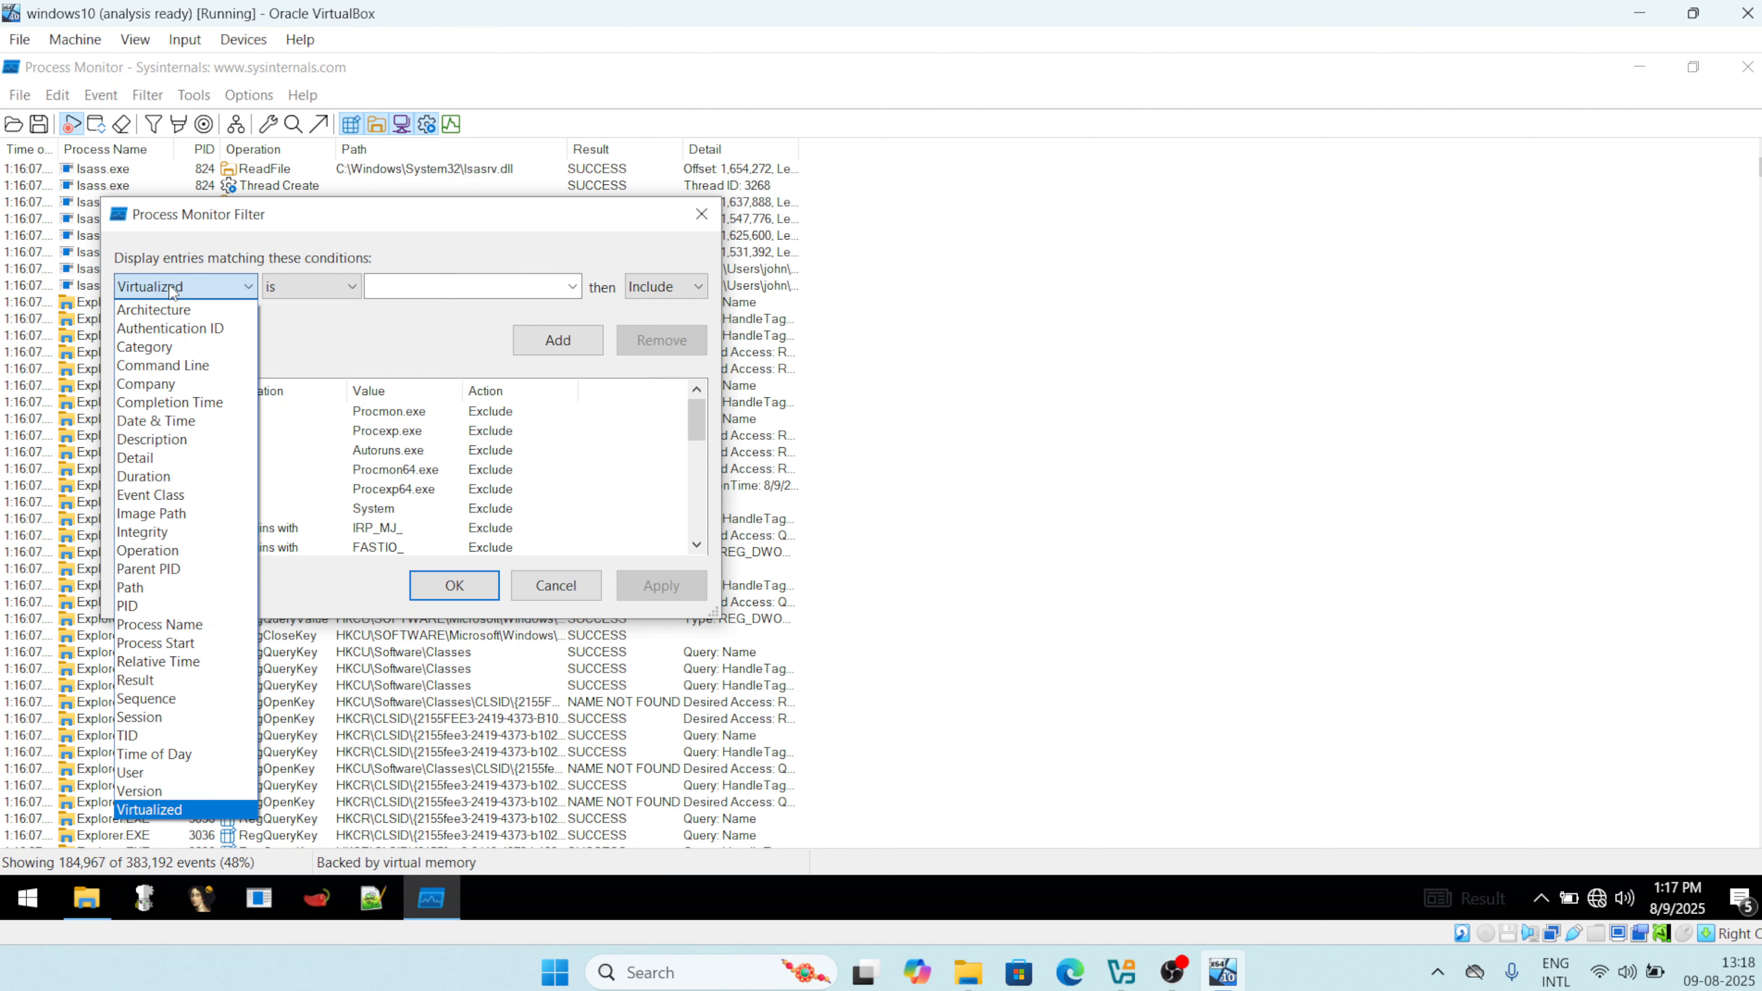
{"action": "key", "text": "Up"}
{"action": "key", "text": "Up"}
{"action": "key", "text": "i"}
{"action": "key", "text": "Up"}
{"action": "key", "text": "Up"}
{"action": "key", "text": "Down"}
{"action": "key", "text": "Down"}
{"action": "key", "text": "Down"}
{"action": "key", "text": "Down"}
{"action": "key", "text": "Down"}
{"action": "key", "text": "Down"}
{"action": "key", "text": "Down"}
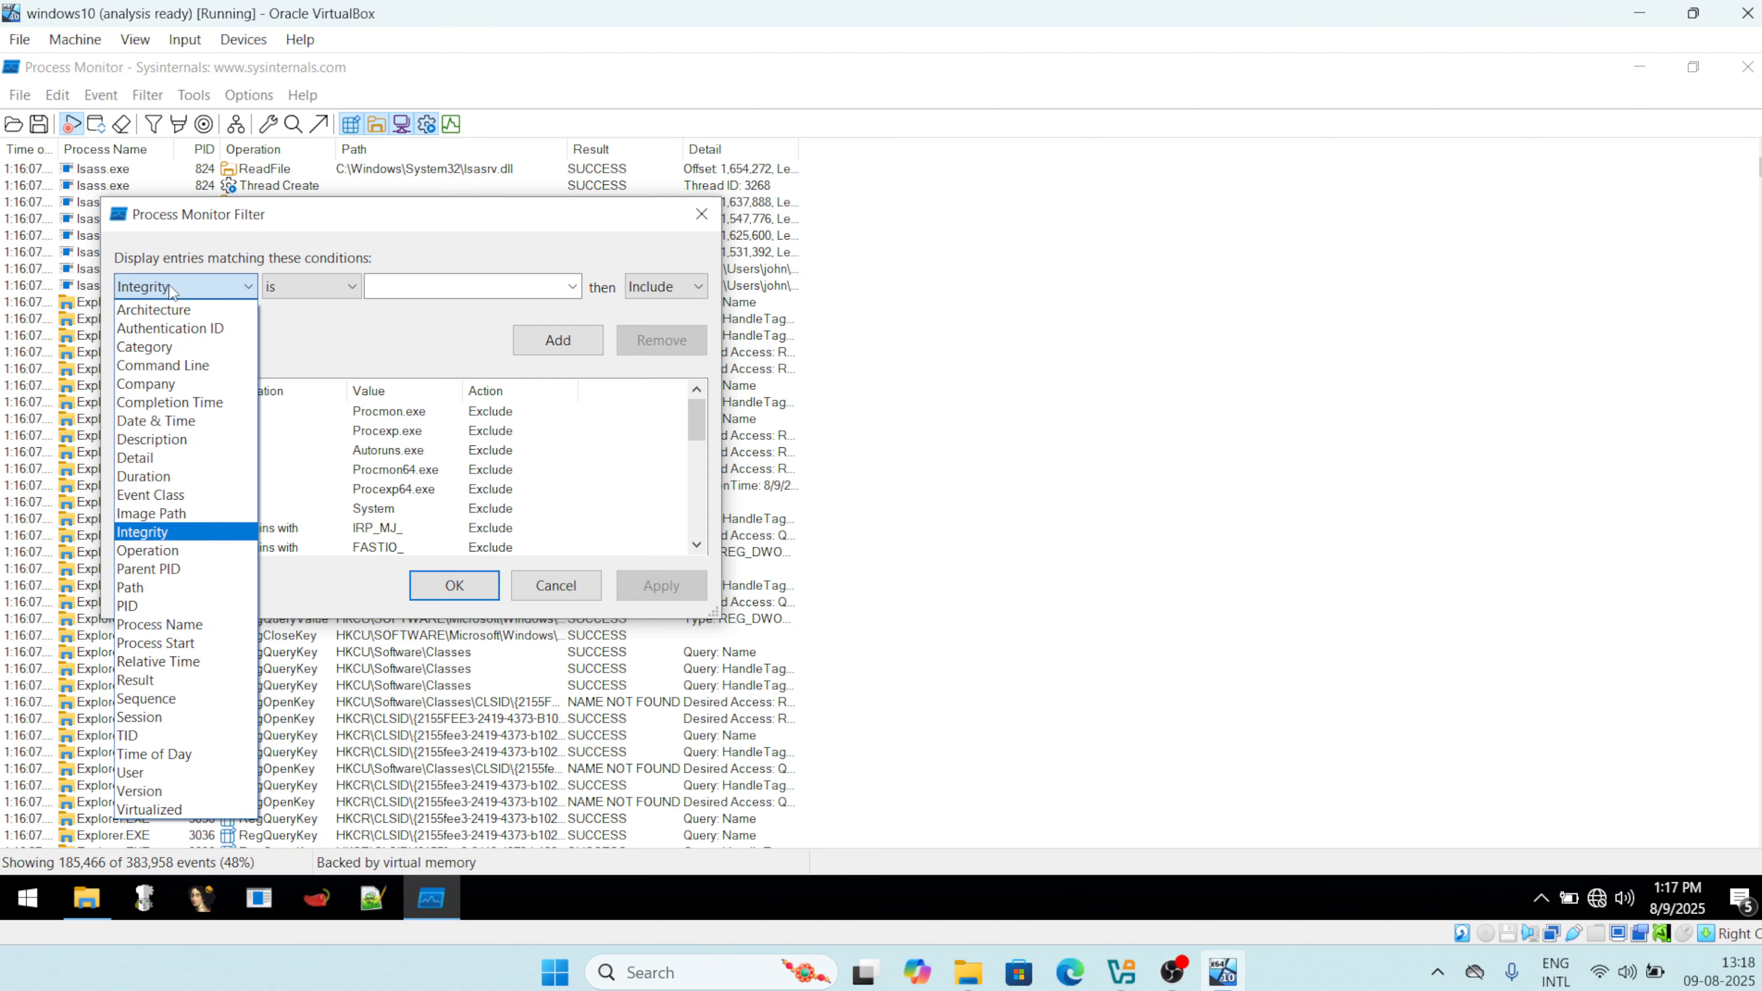
{"action": "key", "text": "Down"}
{"action": "key", "text": "Return"}
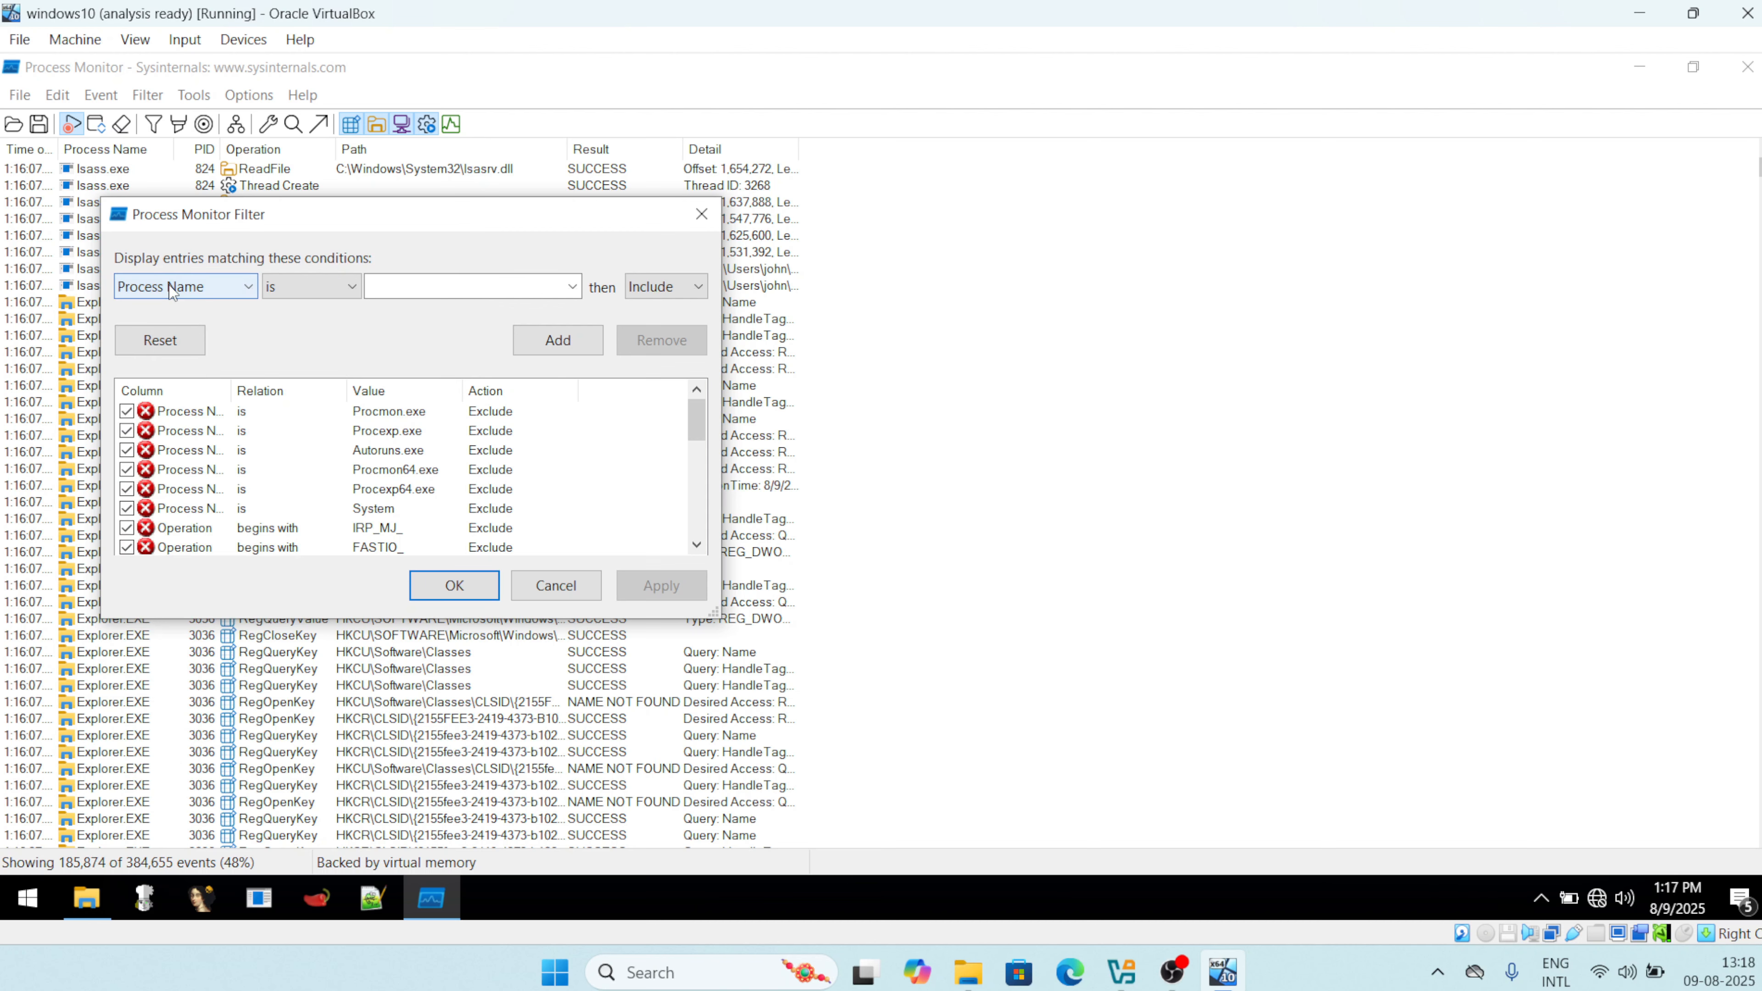
Add a Process Name is AvastSvc.exe Include condition and apply it.
{"action": "left_click", "coordinate": [574, 291]}
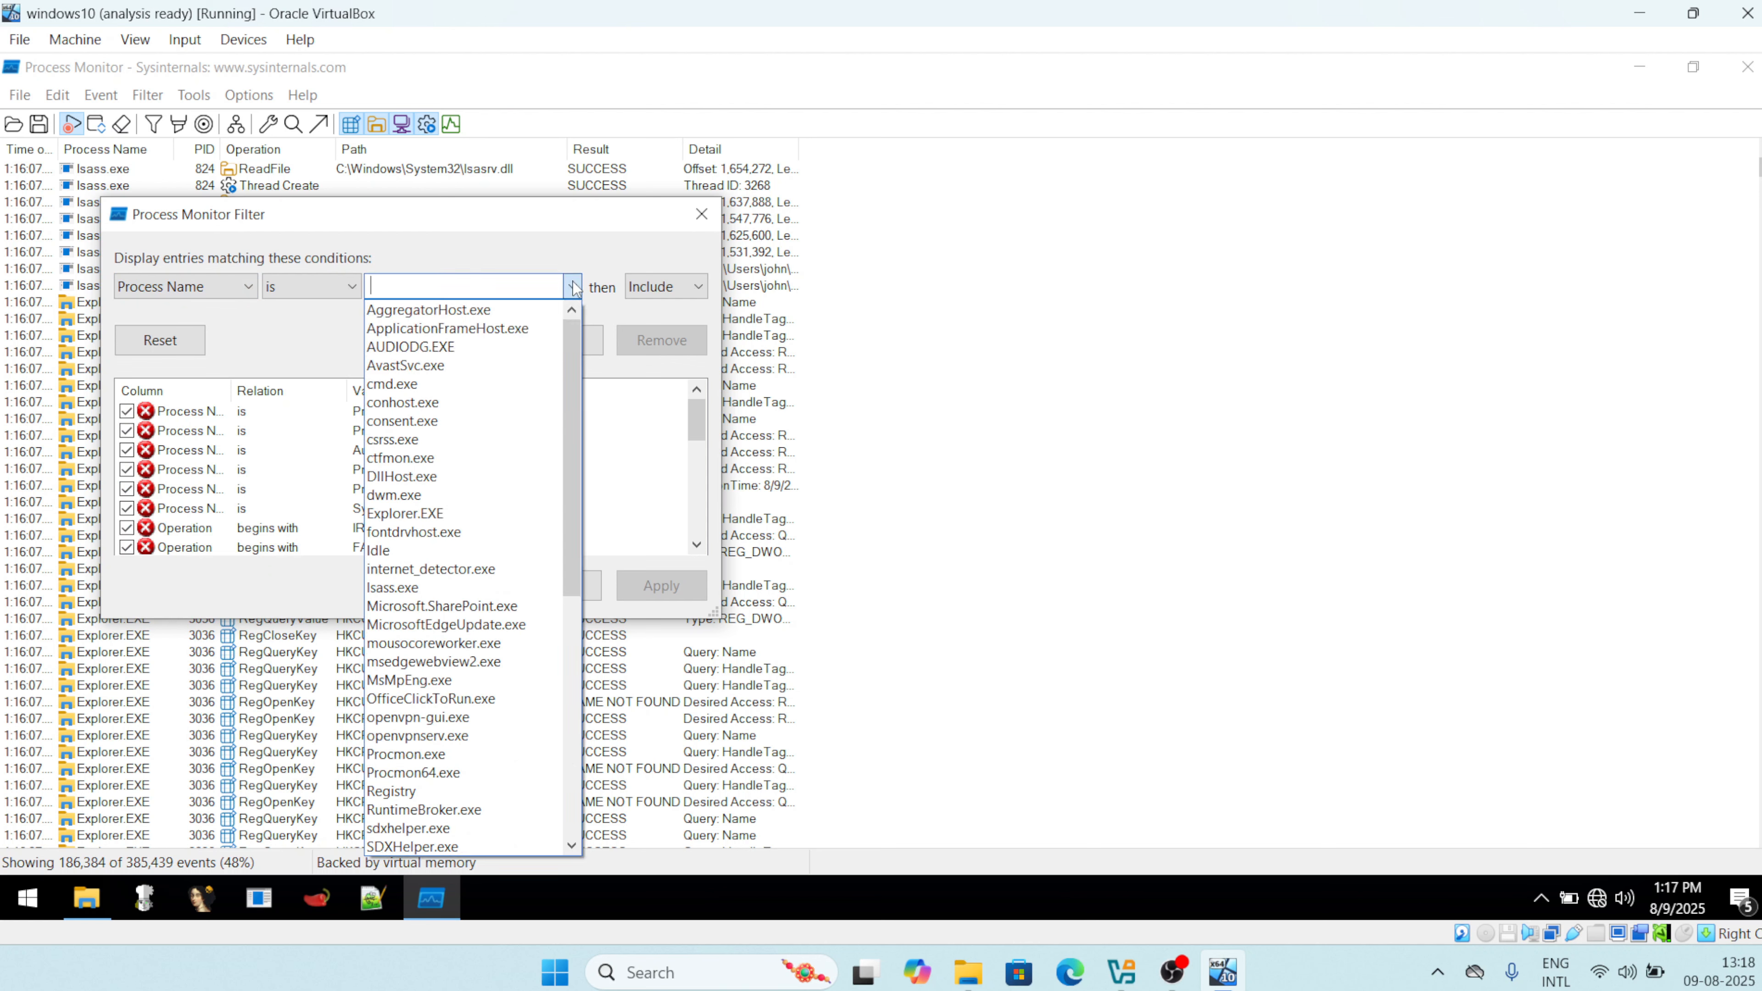
{"action": "left_click", "coordinate": [425, 376]}
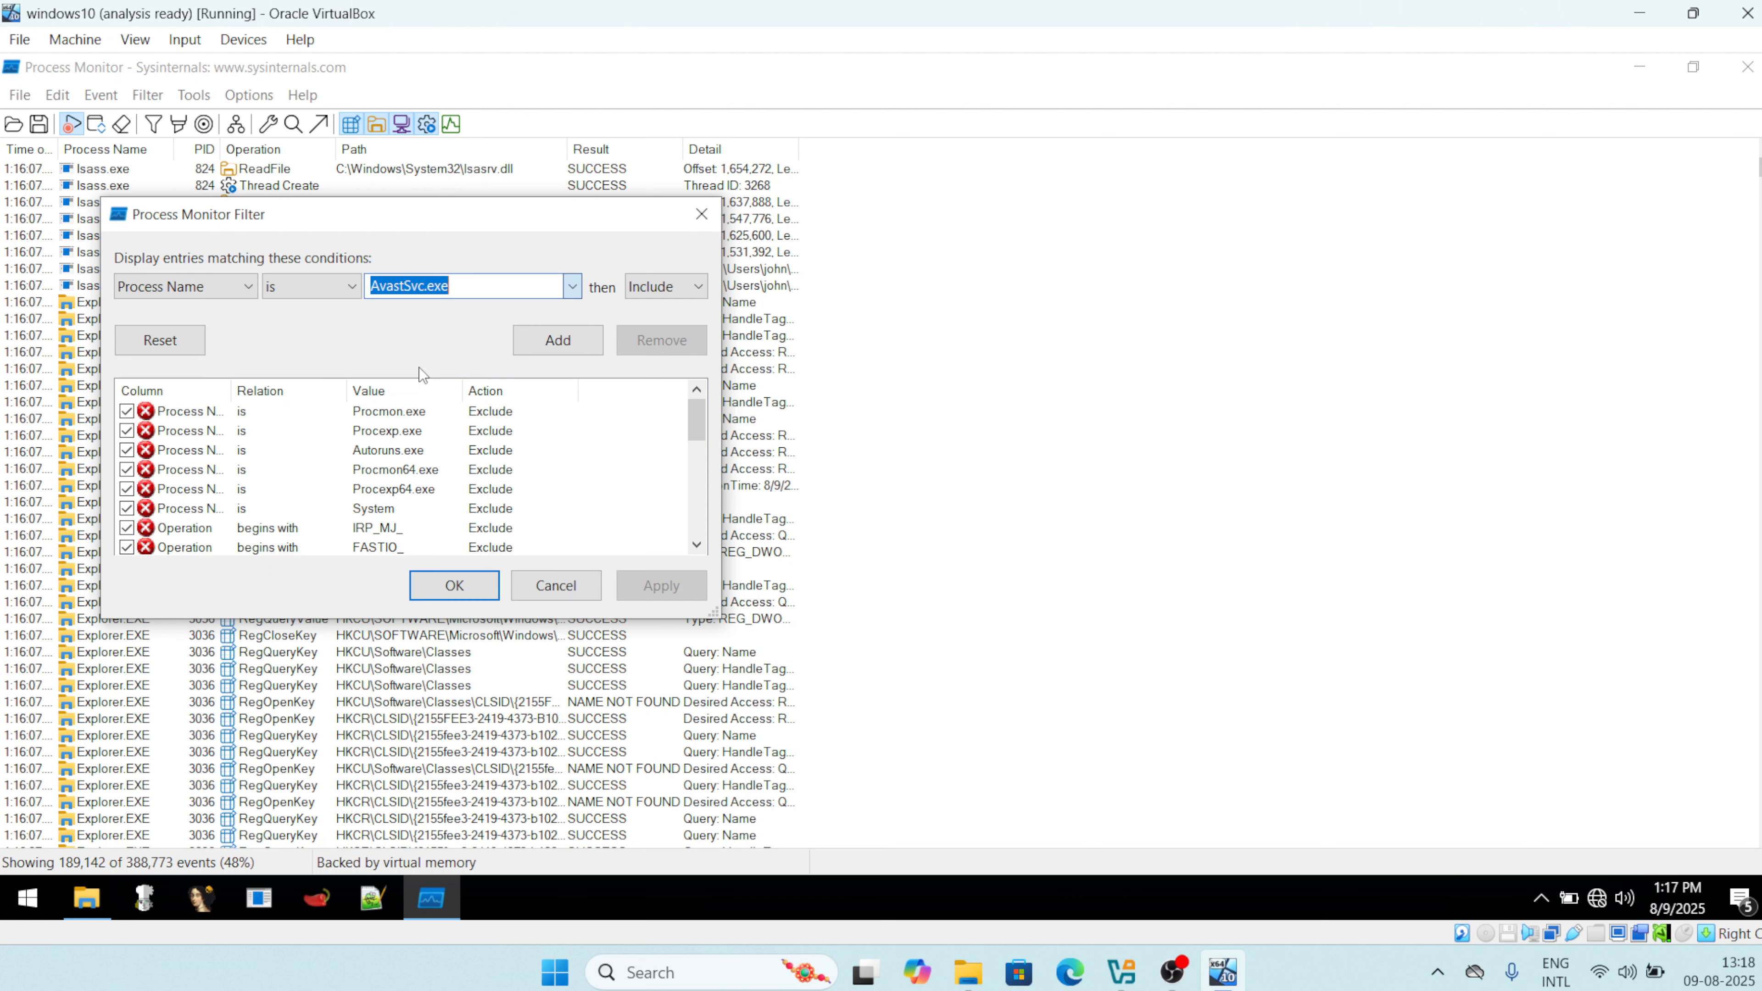
{"action": "left_click", "coordinate": [559, 341]}
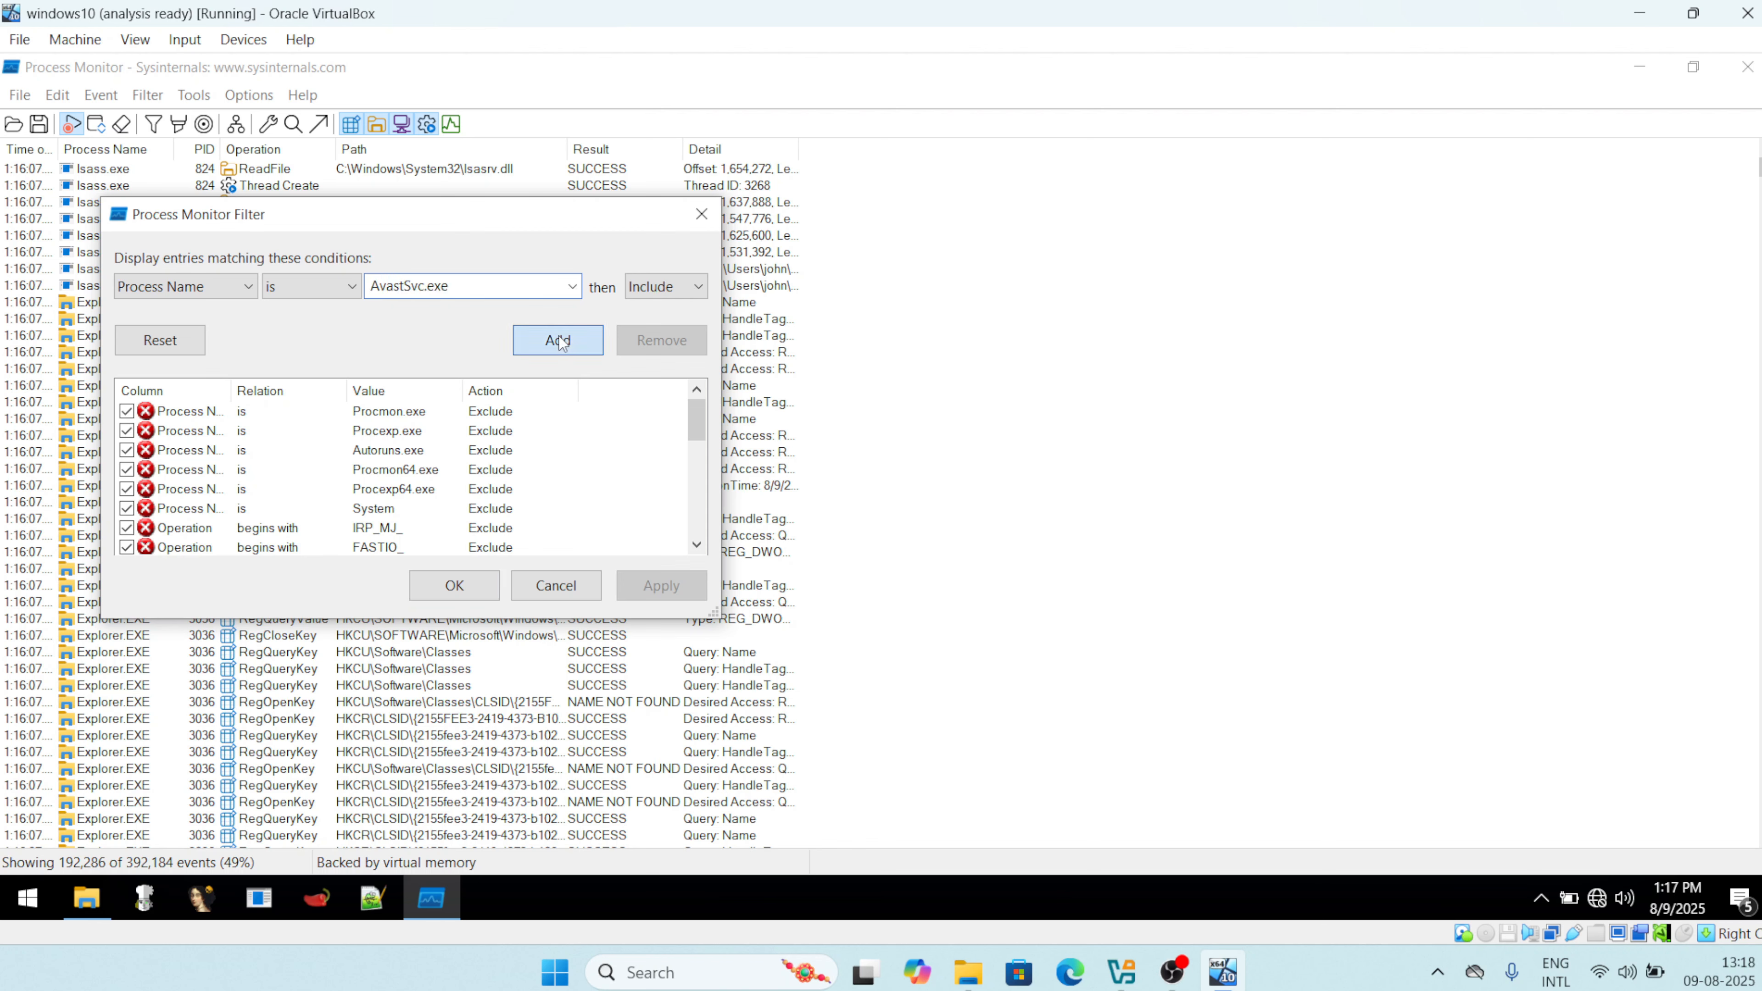
{"action": "left_click", "coordinate": [653, 587]}
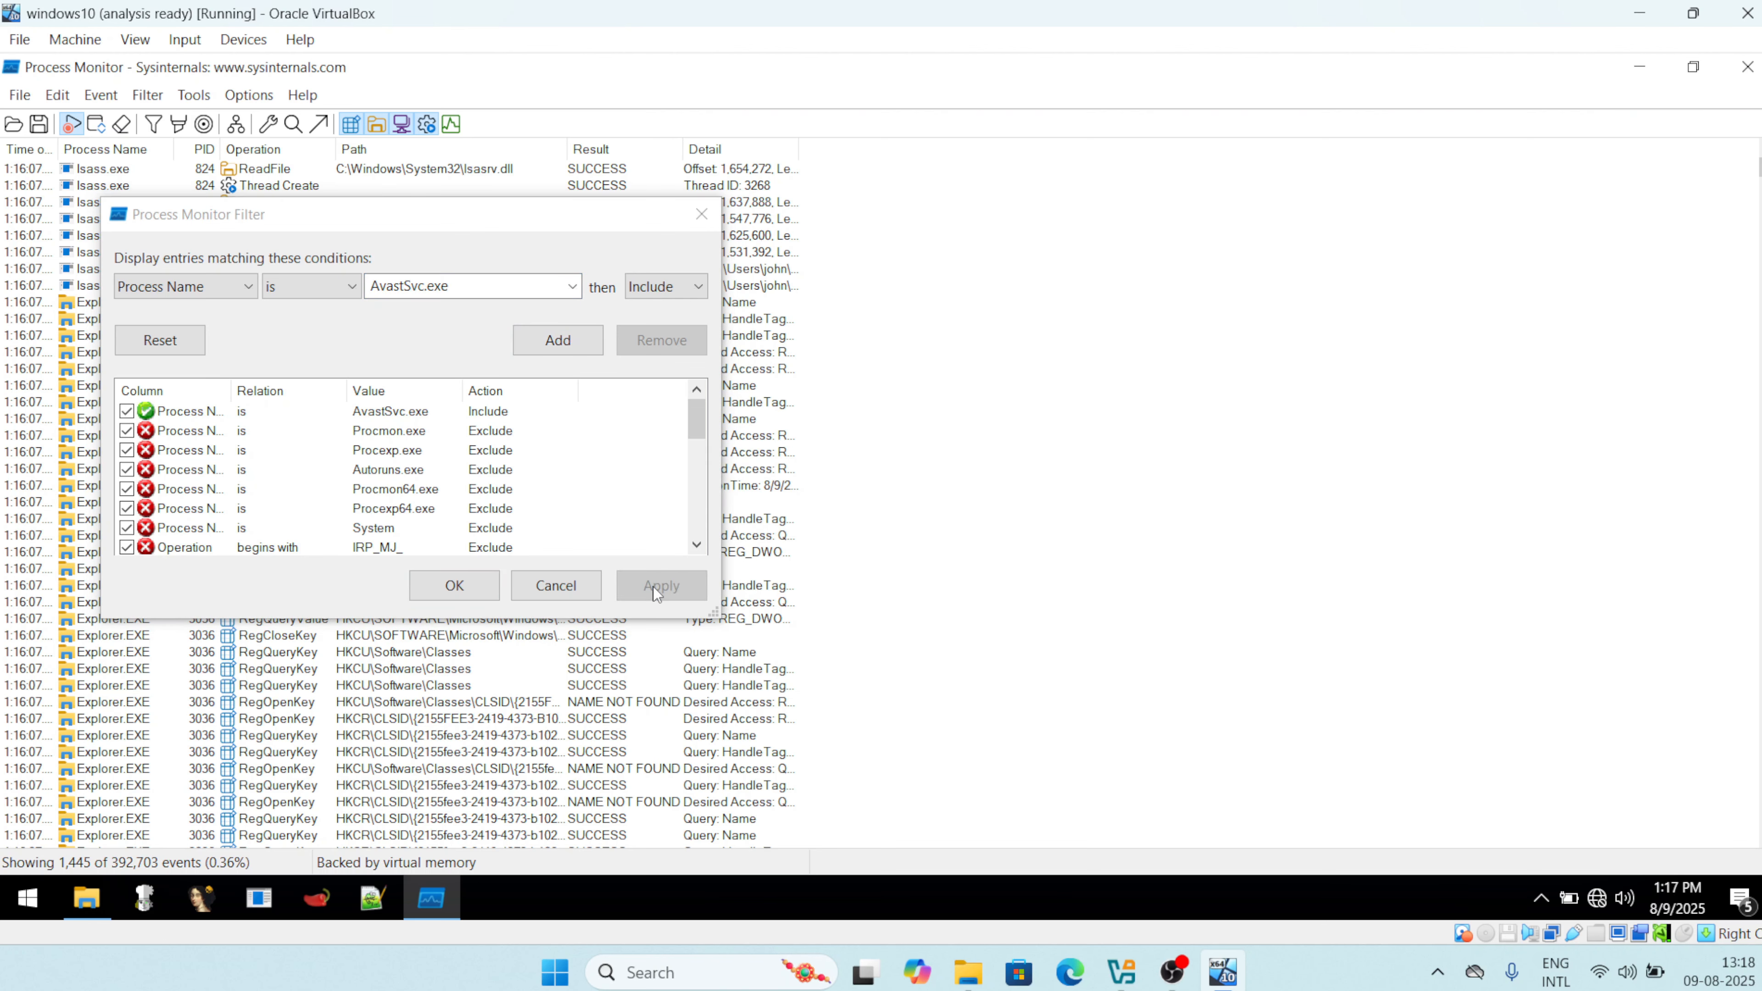
Close the filter and step through AvastSvc.exe events, including PID 6052's Process Start and Load Image.
{"action": "left_click", "coordinate": [444, 590]}
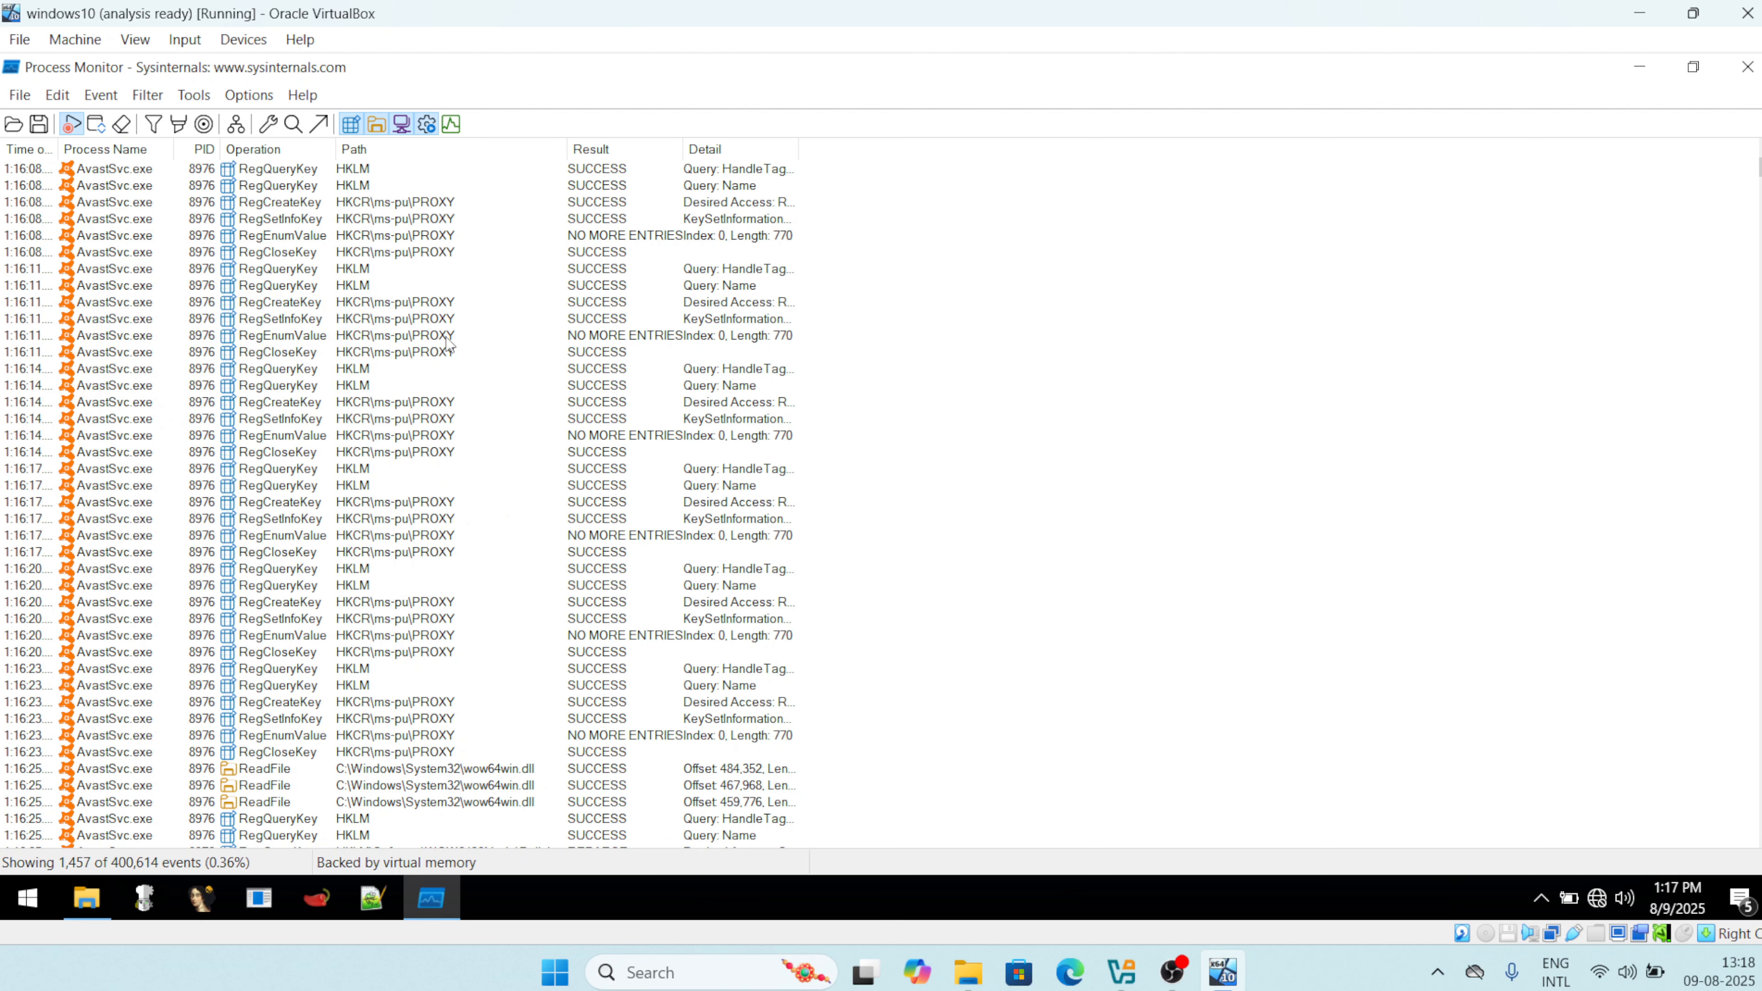
{"action": "left_click", "coordinate": [123, 172]}
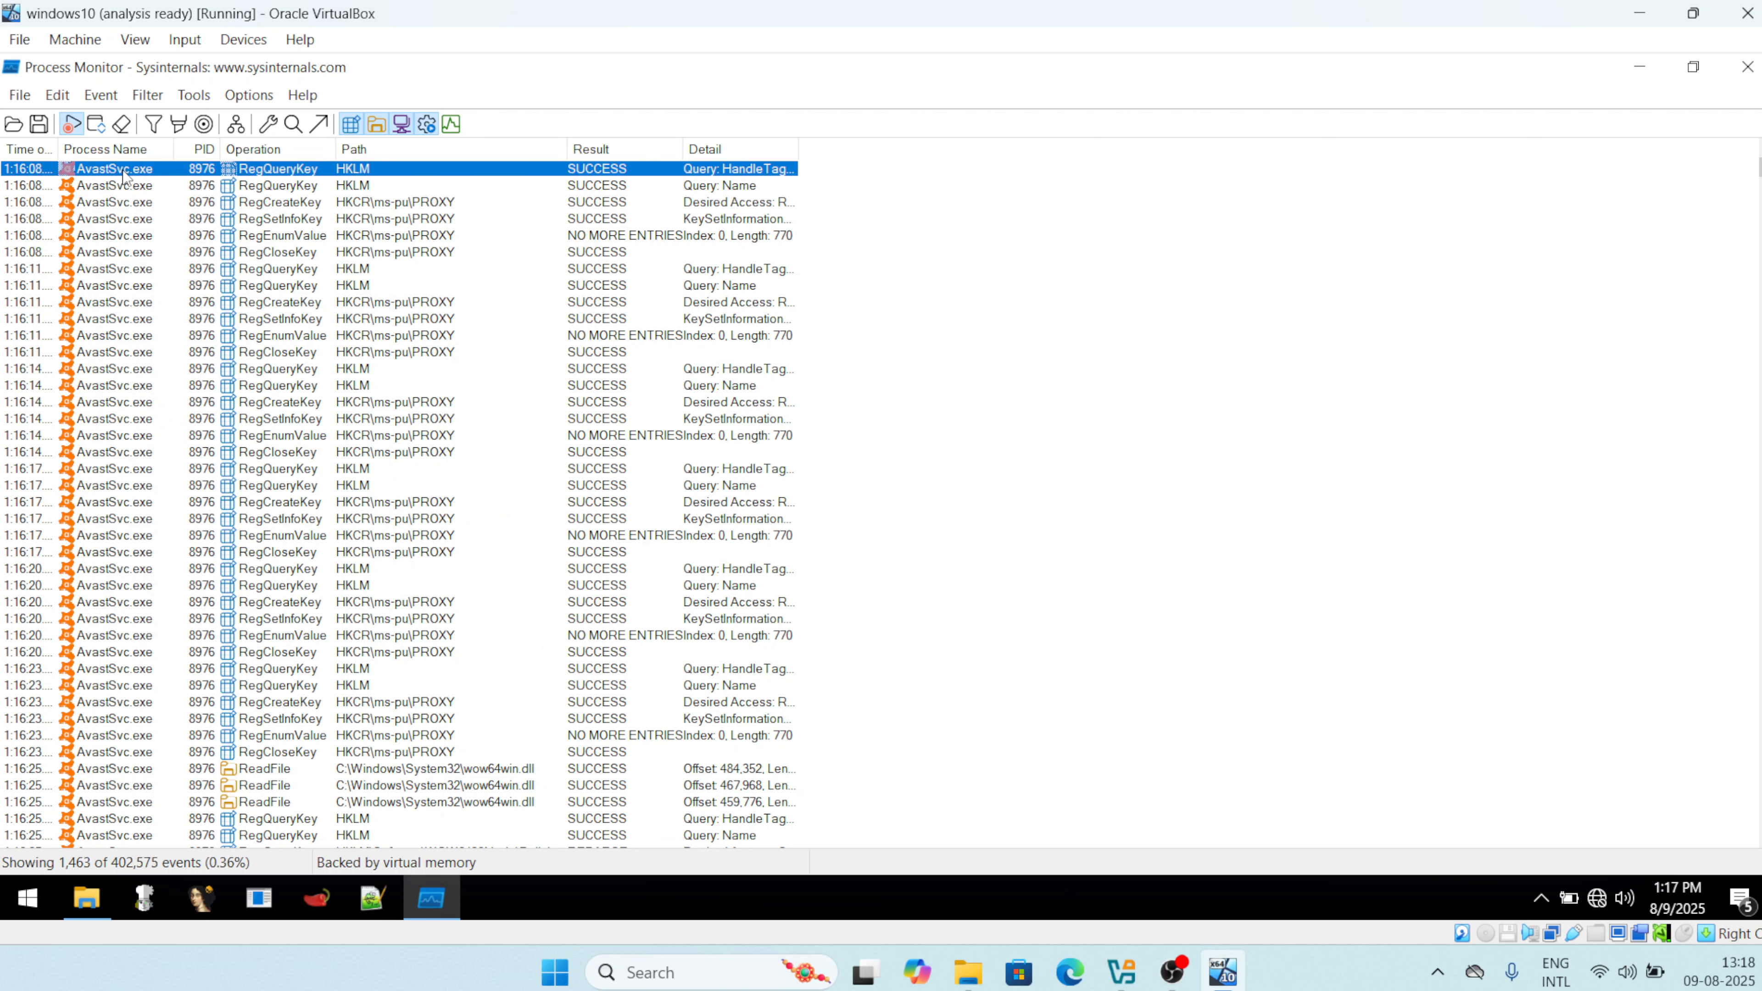
{"action": "key", "text": "Down"}
{"action": "key", "text": "Down"}
{"action": "key", "text": "Down"}
{"action": "key", "text": "Down"}
{"action": "key", "text": "Down"}
{"action": "key", "text": "Down"}
{"action": "key", "text": "Down"}
{"action": "key", "text": "Down"}
{"action": "key", "text": "Down"}
{"action": "key", "text": "Down"}
{"action": "key", "text": "Down"}
{"action": "key", "text": "Down"}
{"action": "key", "text": "Down"}
{"action": "key", "text": "Down"}
{"action": "key", "text": "Down"}
{"action": "key", "text": "Down"}
{"action": "key", "text": "Down"}
{"action": "key", "text": "Down"}
{"action": "key", "text": "Down"}
{"action": "key", "text": "Down"}
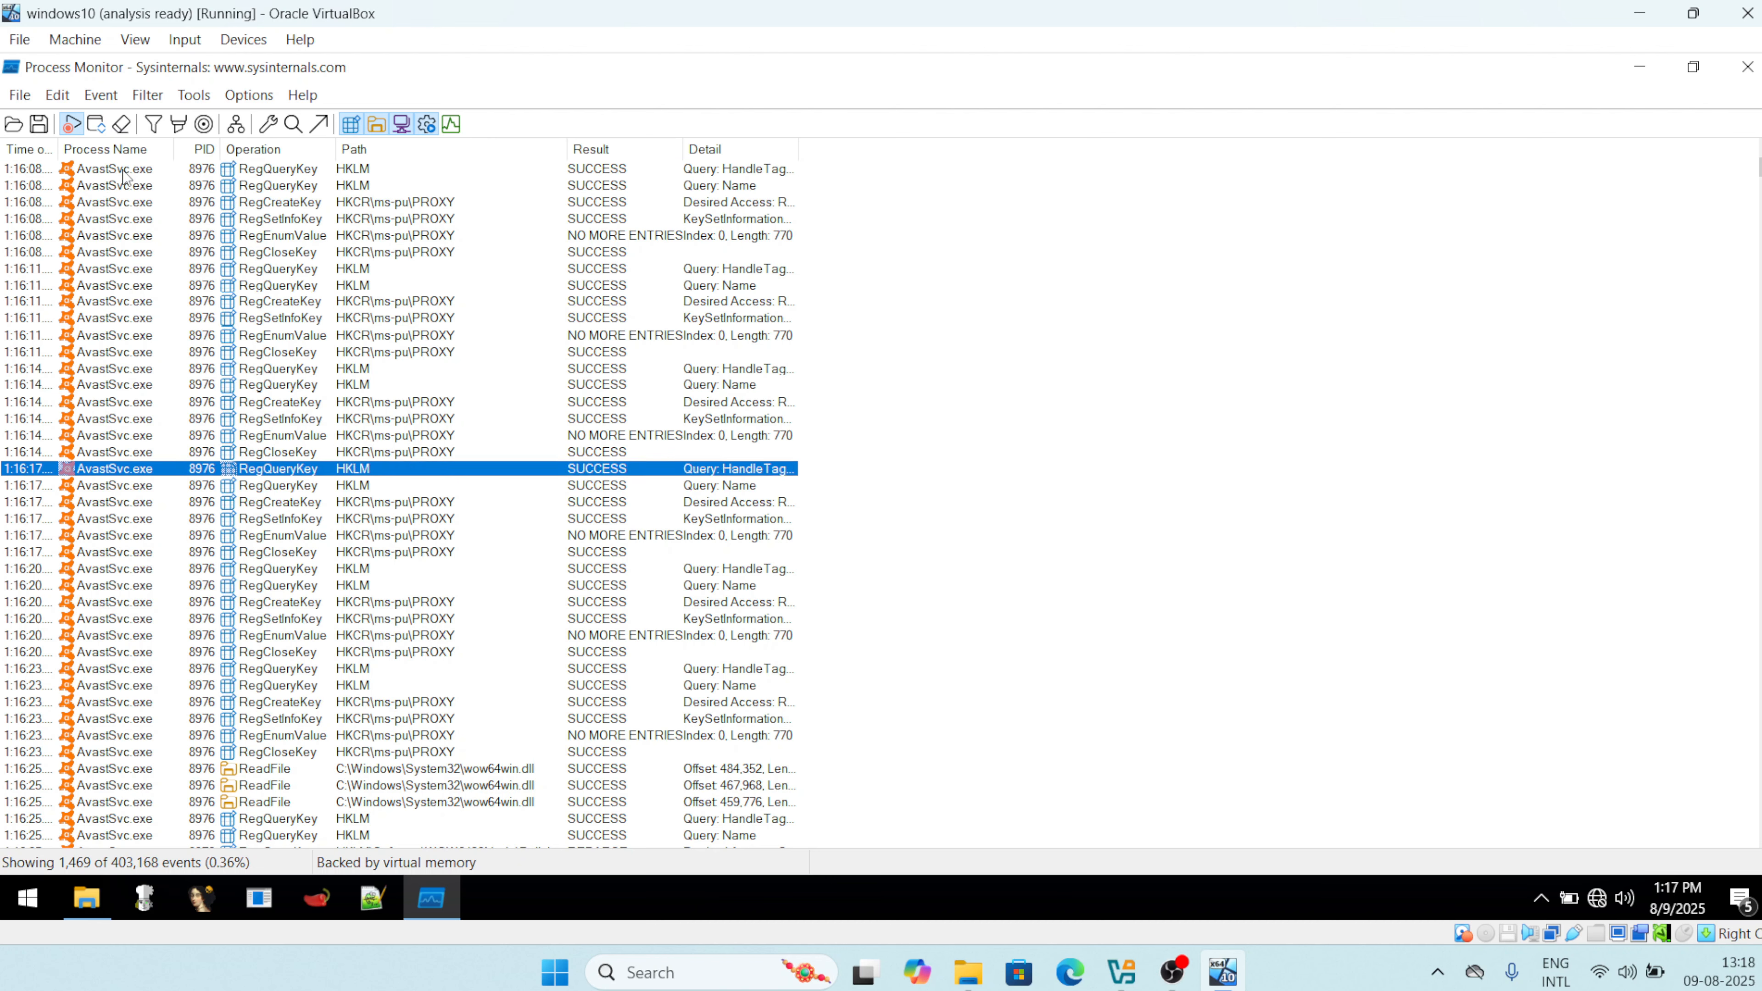
{"action": "key", "text": "Down"}
{"action": "key", "text": "Down"}
{"action": "key", "text": "Down"}
{"action": "key", "text": "Down"}
{"action": "key", "text": "Down"}
{"action": "key", "text": "Down"}
{"action": "key", "text": "Down"}
{"action": "key", "text": "Down"}
{"action": "key", "text": "Down"}
{"action": "key", "text": "Down"}
{"action": "key", "text": "Down"}
{"action": "key", "text": "Down"}
{"action": "key", "text": "Down"}
{"action": "key", "text": "Down"}
{"action": "key", "text": "Down"}
{"action": "key", "text": "Down"}
{"action": "key", "text": "Down"}
{"action": "key", "text": "Down"}
{"action": "key", "text": "Down"}
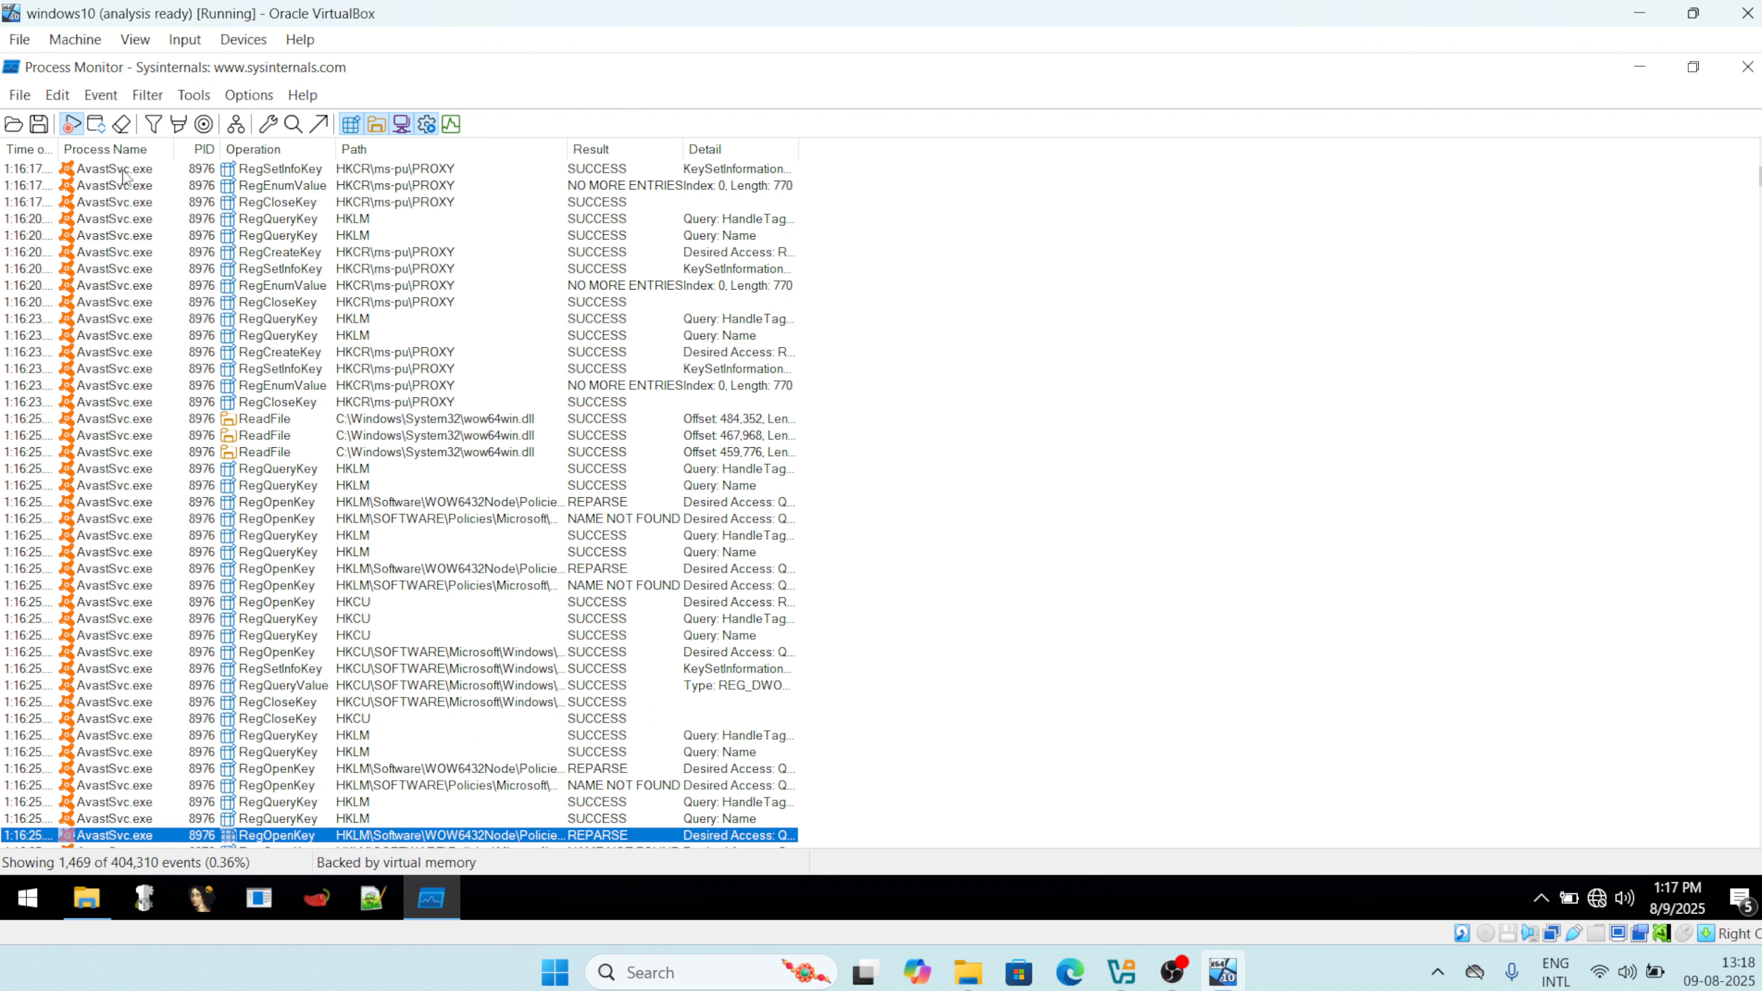
{"action": "key", "text": "Down"}
{"action": "key", "text": "Down"}
{"action": "key", "text": "Down"}
{"action": "key", "text": "Down"}
{"action": "key", "text": "Down"}
{"action": "key", "text": "Down"}
{"action": "key", "text": "Down"}
{"action": "key", "text": "Down"}
{"action": "key", "text": "Down"}
{"action": "key", "text": "Down"}
{"action": "key", "text": "Down"}
{"action": "key", "text": "Down"}
{"action": "key", "text": "Down"}
{"action": "key", "text": "Down"}
{"action": "key", "text": "Down"}
{"action": "key", "text": "Down"}
{"action": "key", "text": "Down"}
{"action": "key", "text": "Down"}
{"action": "key", "text": "Down"}
{"action": "key", "text": "Down"}
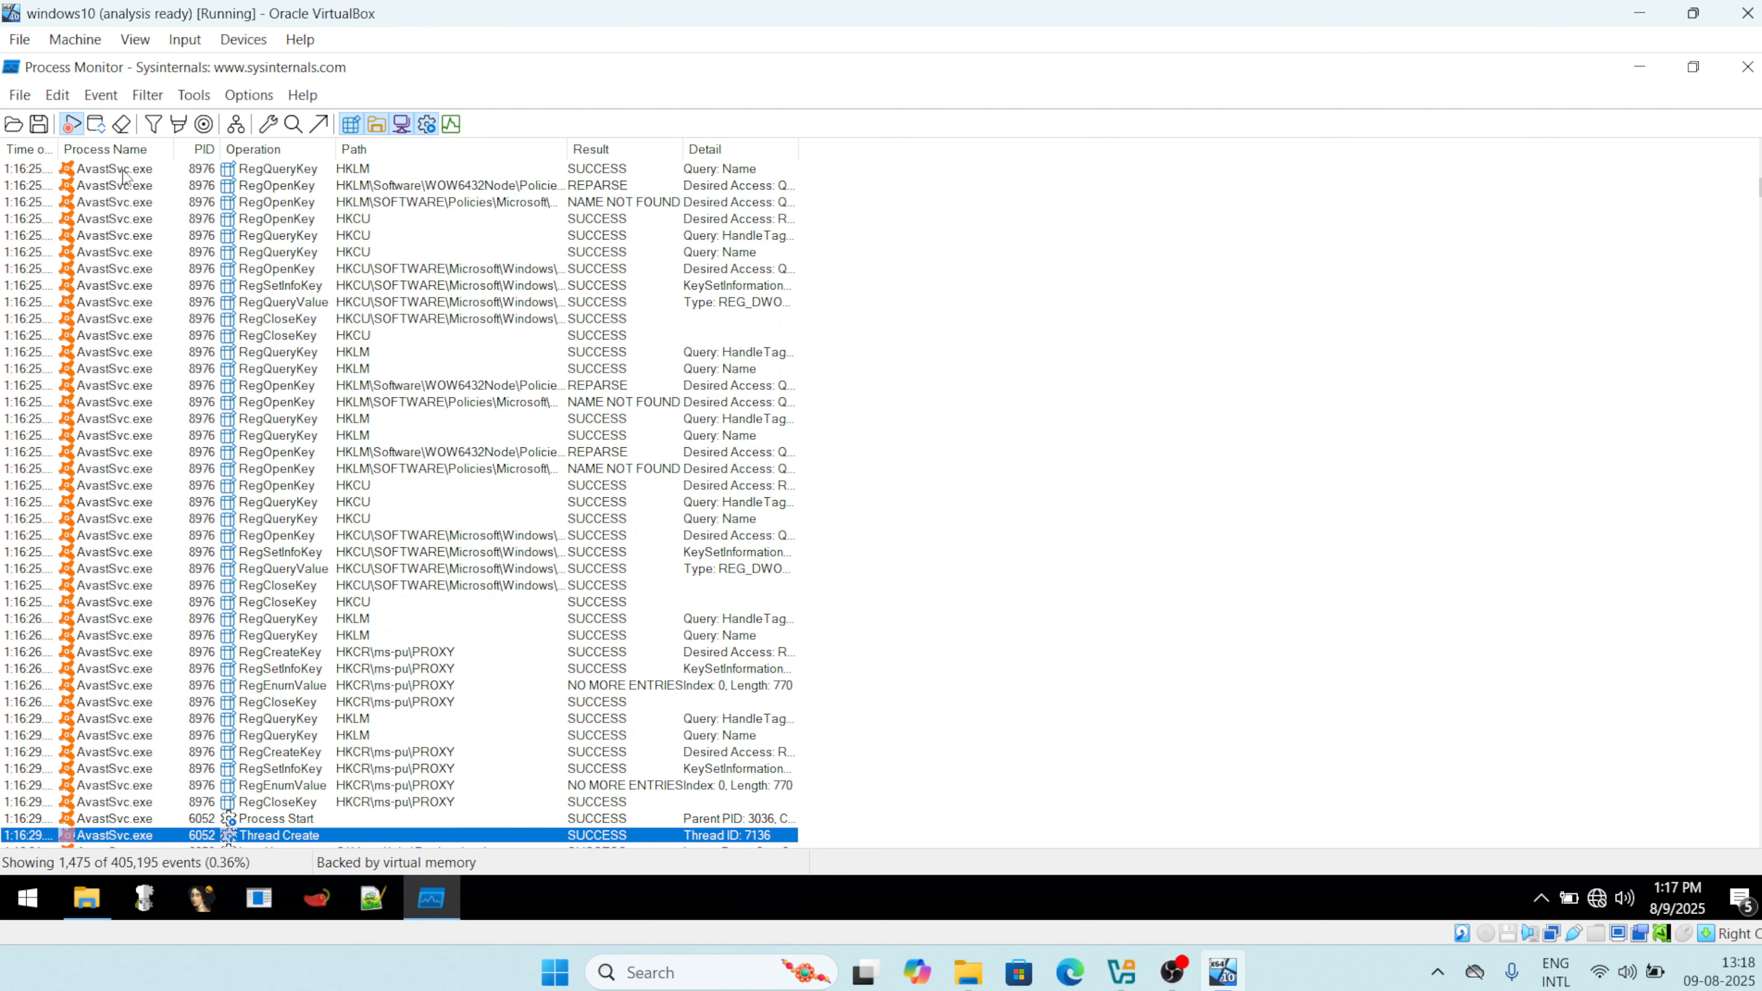
{"action": "key", "text": "Down"}
{"action": "key", "text": "Down"}
{"action": "key", "text": "Down"}
{"action": "key", "text": "Down"}
{"action": "key", "text": "Down"}
{"action": "key", "text": "Down"}
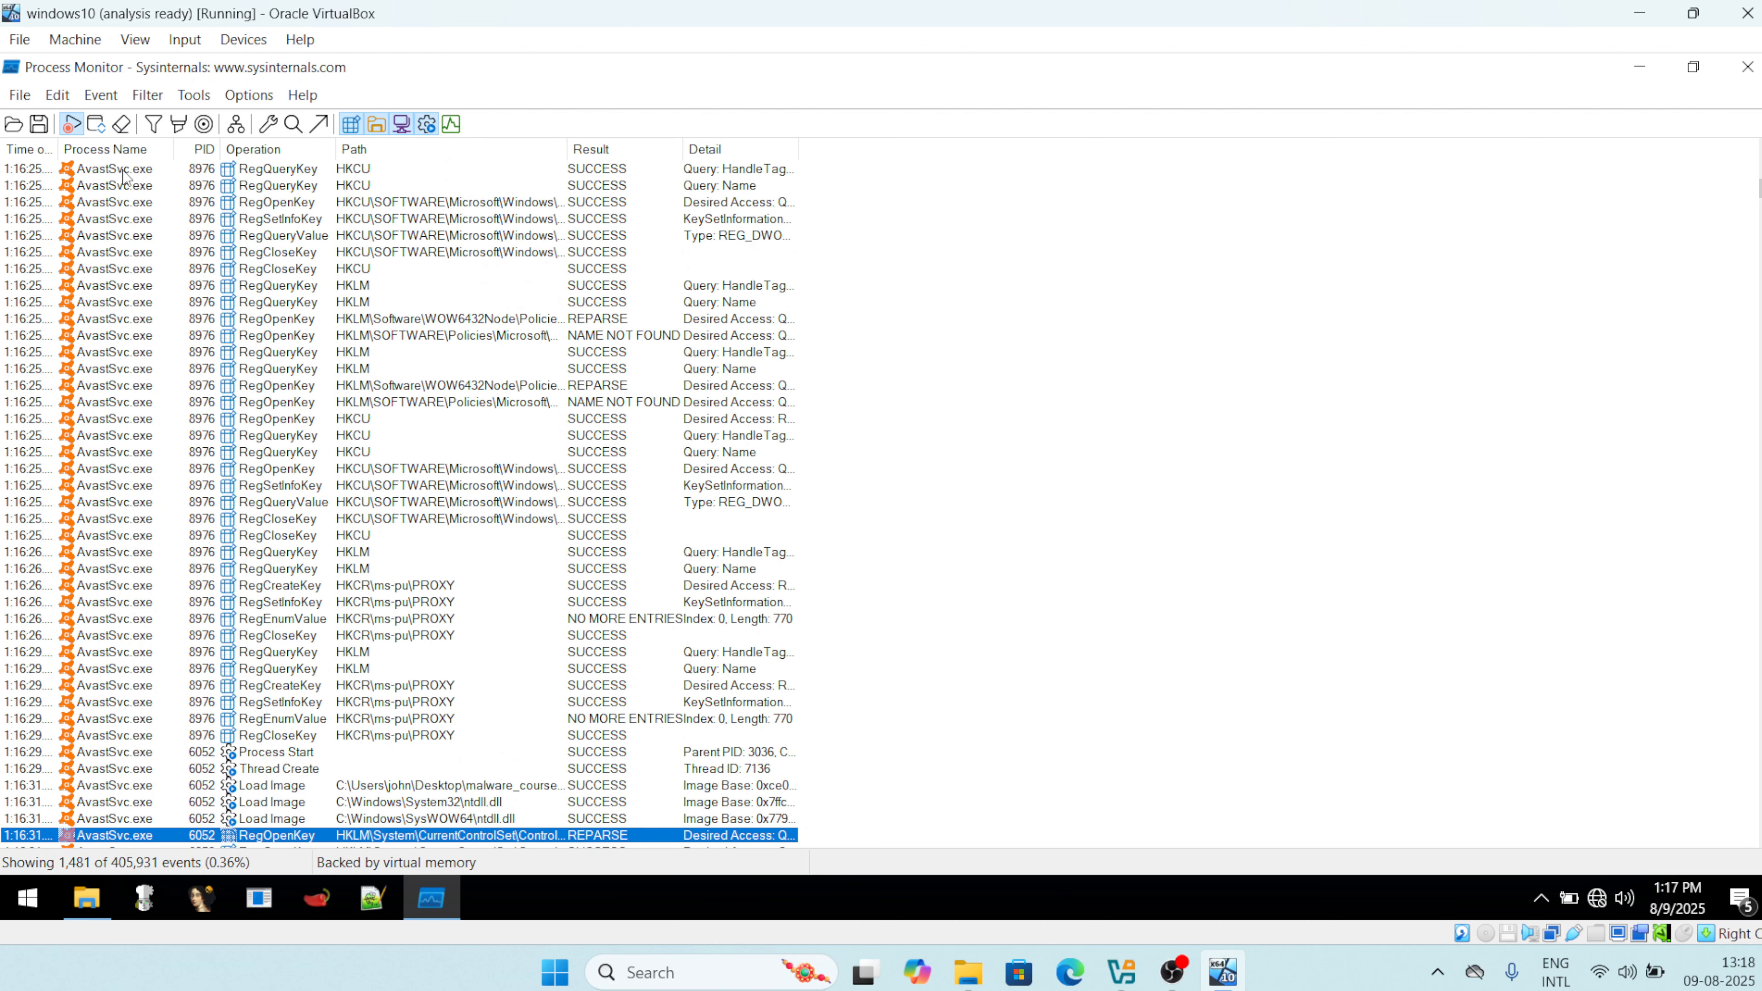
{"action": "key", "text": "Up"}
{"action": "key", "text": "Up"}
{"action": "key", "text": "Up"}
{"action": "key", "text": "Up"}
{"action": "key", "text": "Up"}
{"action": "key", "text": "Up"}
{"action": "key", "text": "Up"}
{"action": "key", "text": "Up"}
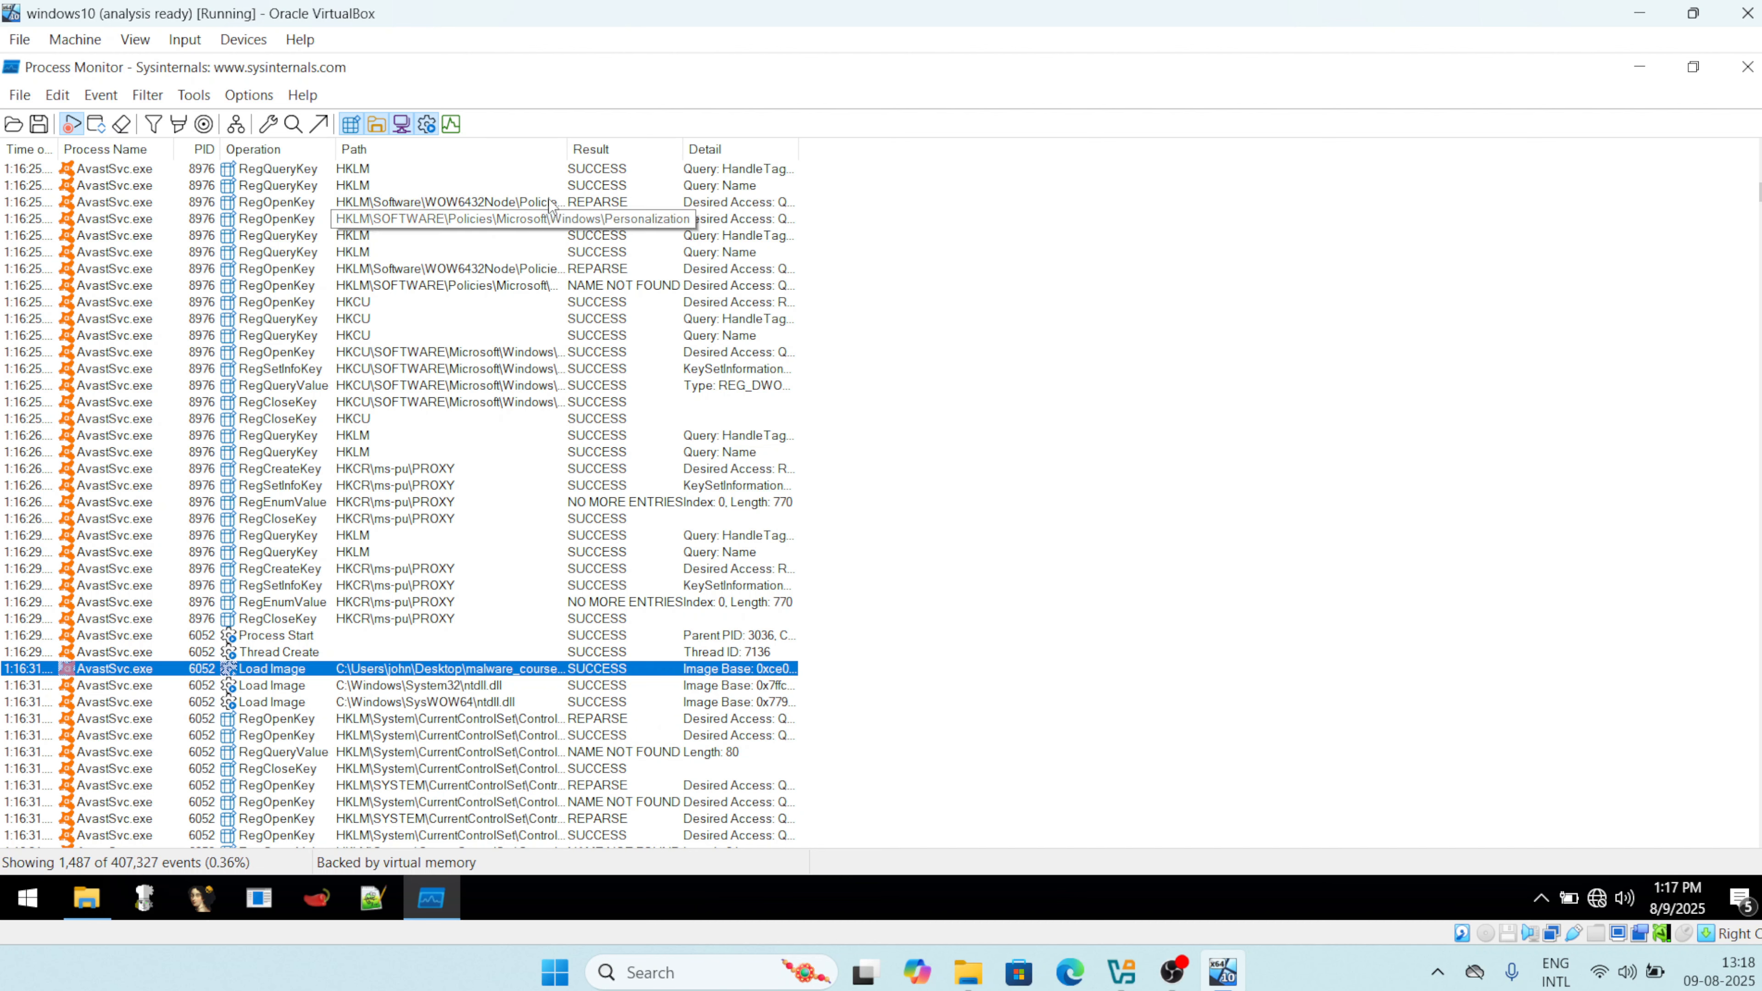
{"action": "left_click_drag", "start_coordinate": [850, 176], "coordinate": [853, 178]}
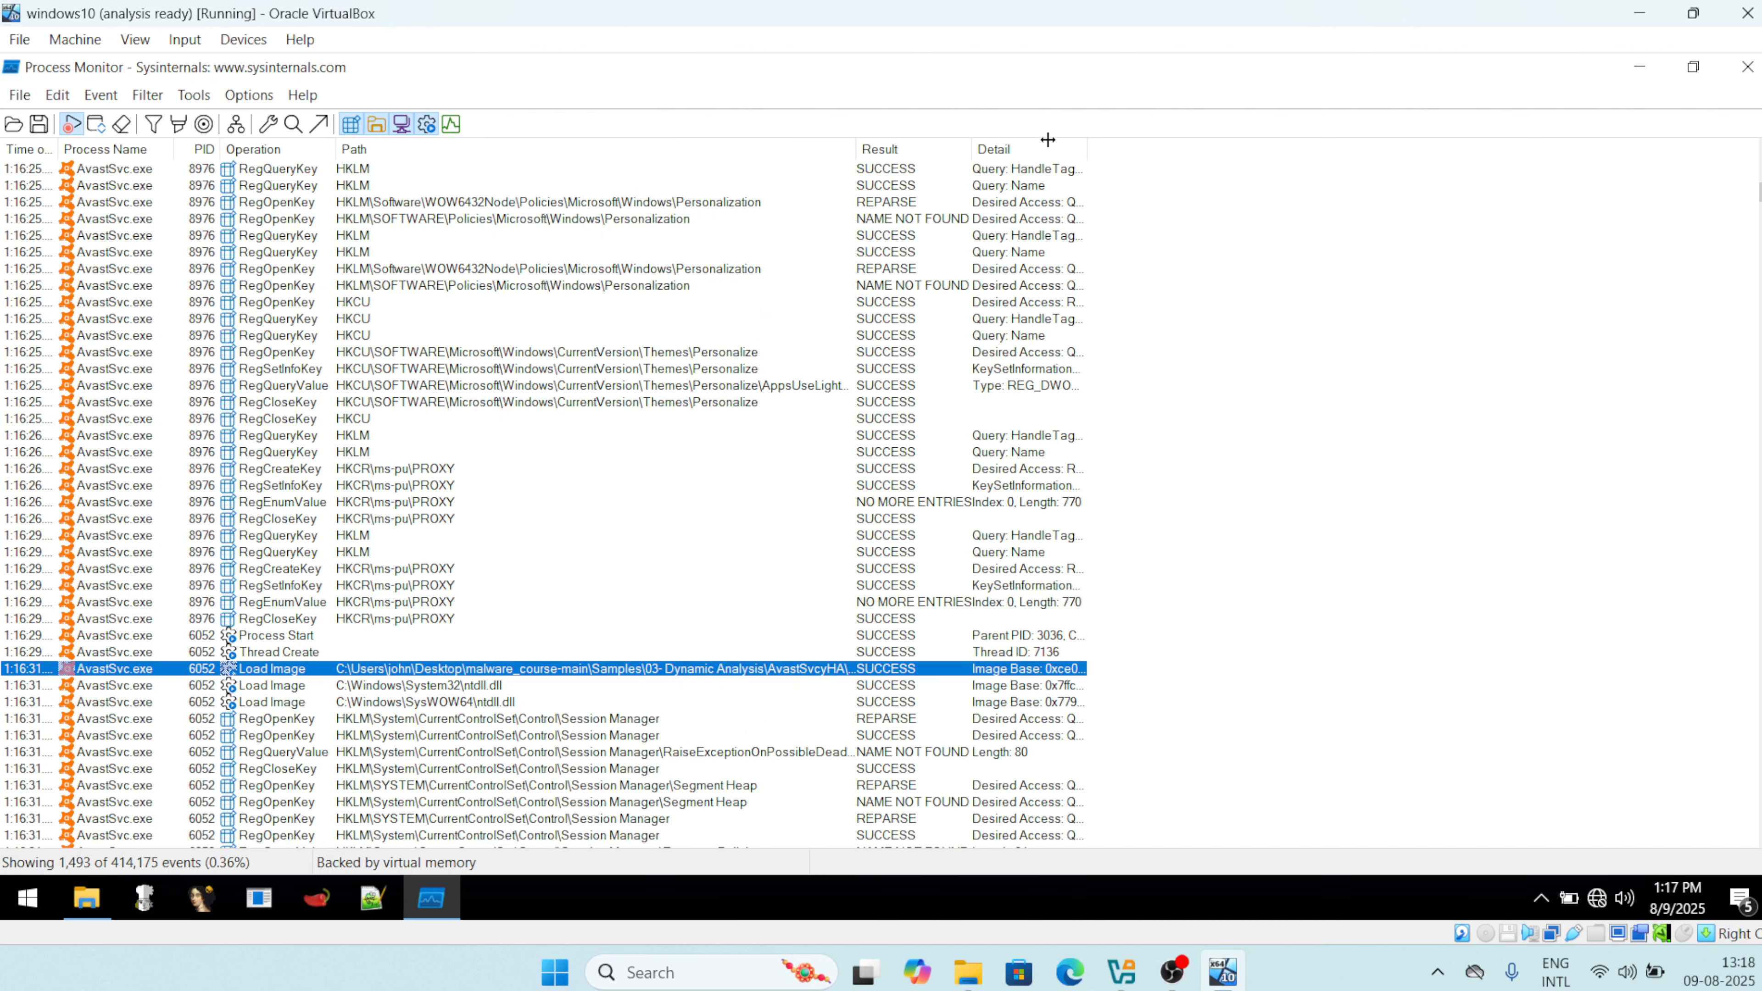
{"action": "left_click_drag", "start_coordinate": [1048, 139], "coordinate": [1265, 147]}
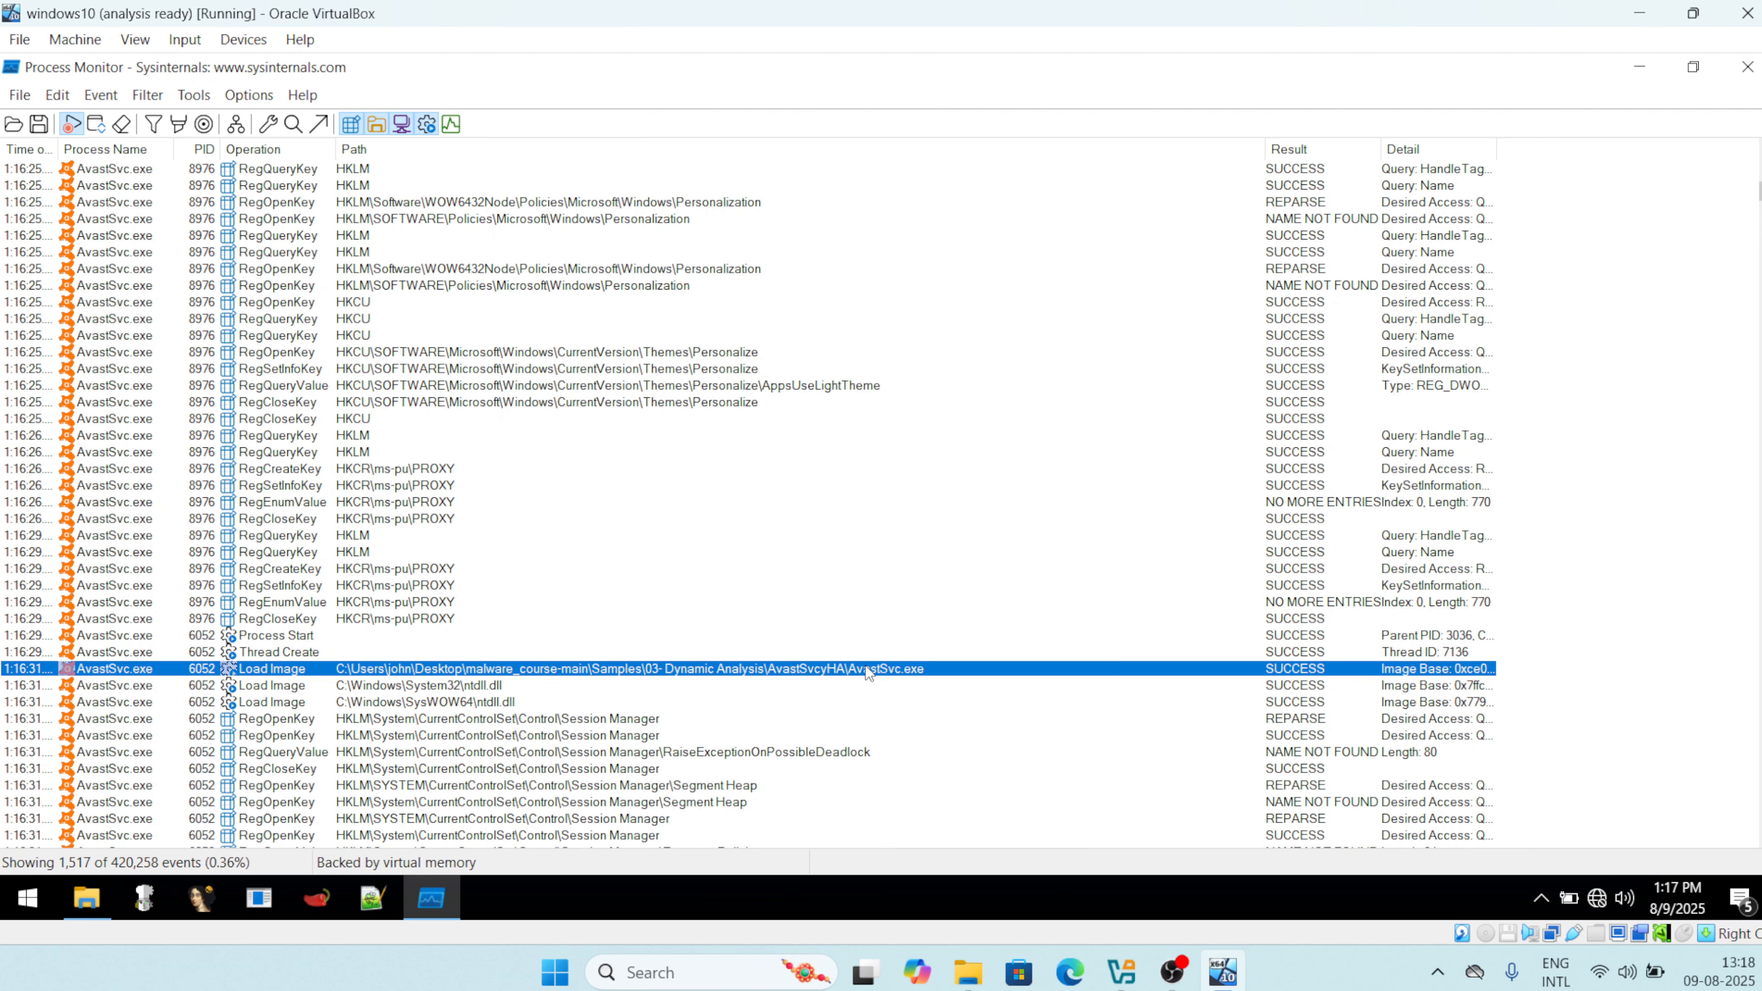
{"action": "key", "text": "Down"}
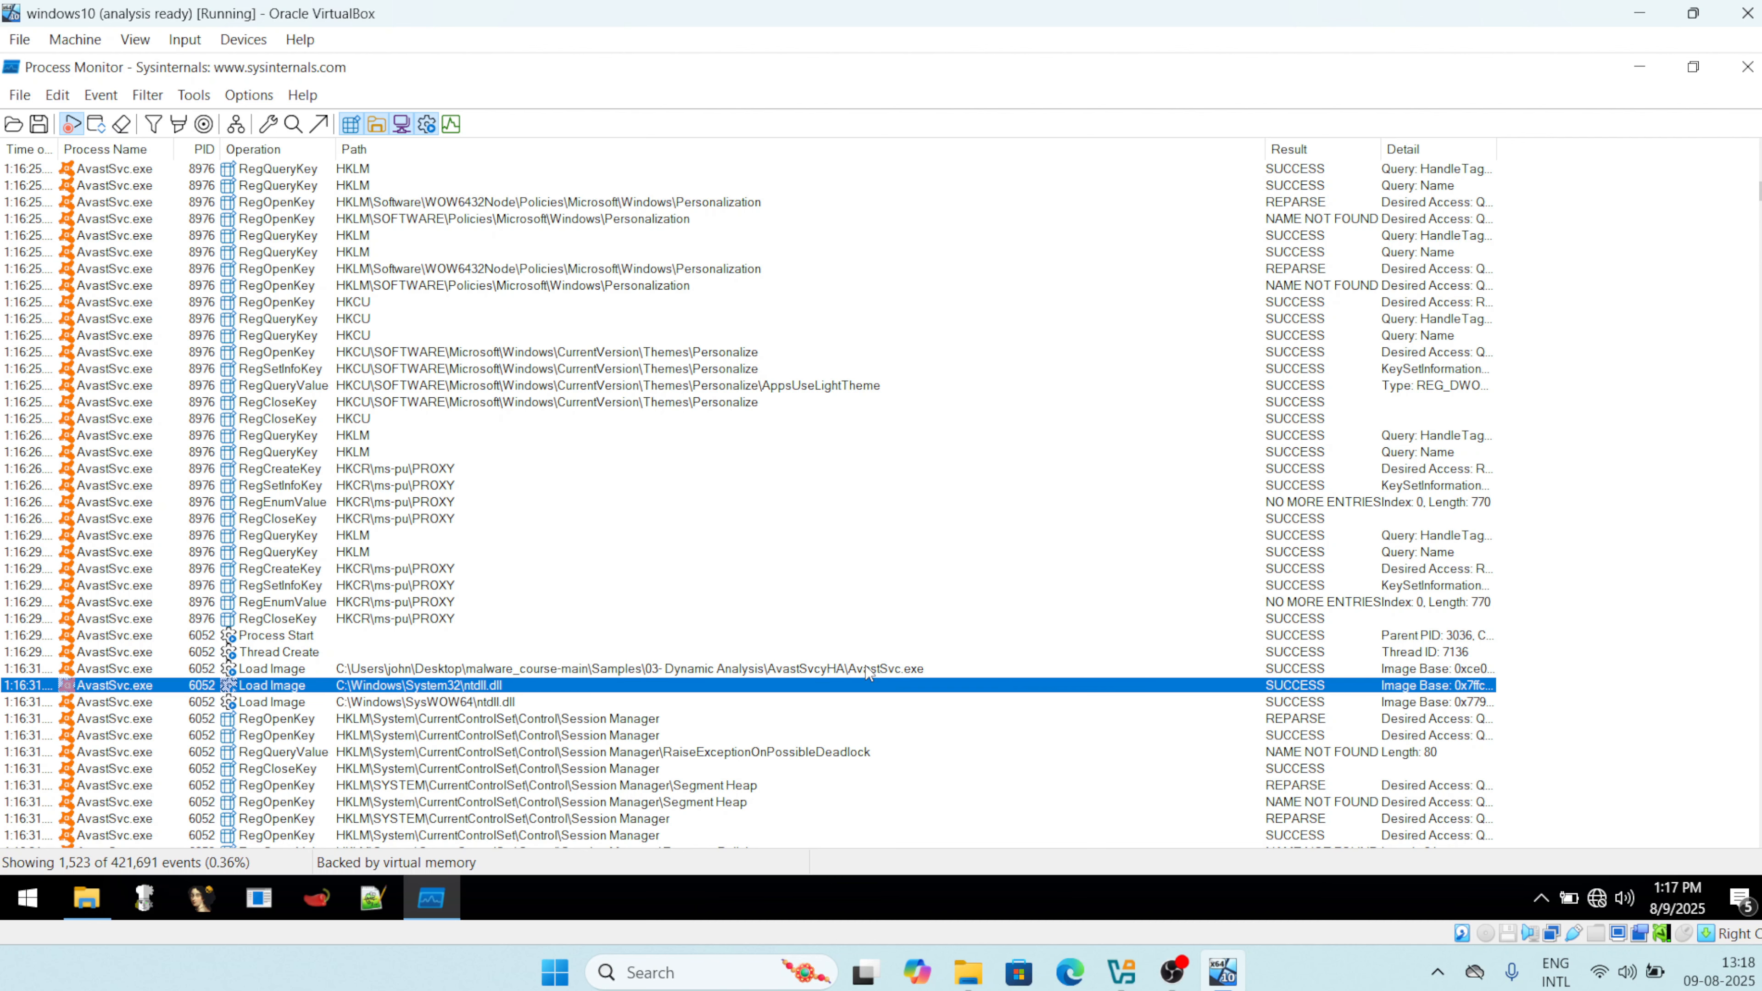
{"action": "key", "text": "Down"}
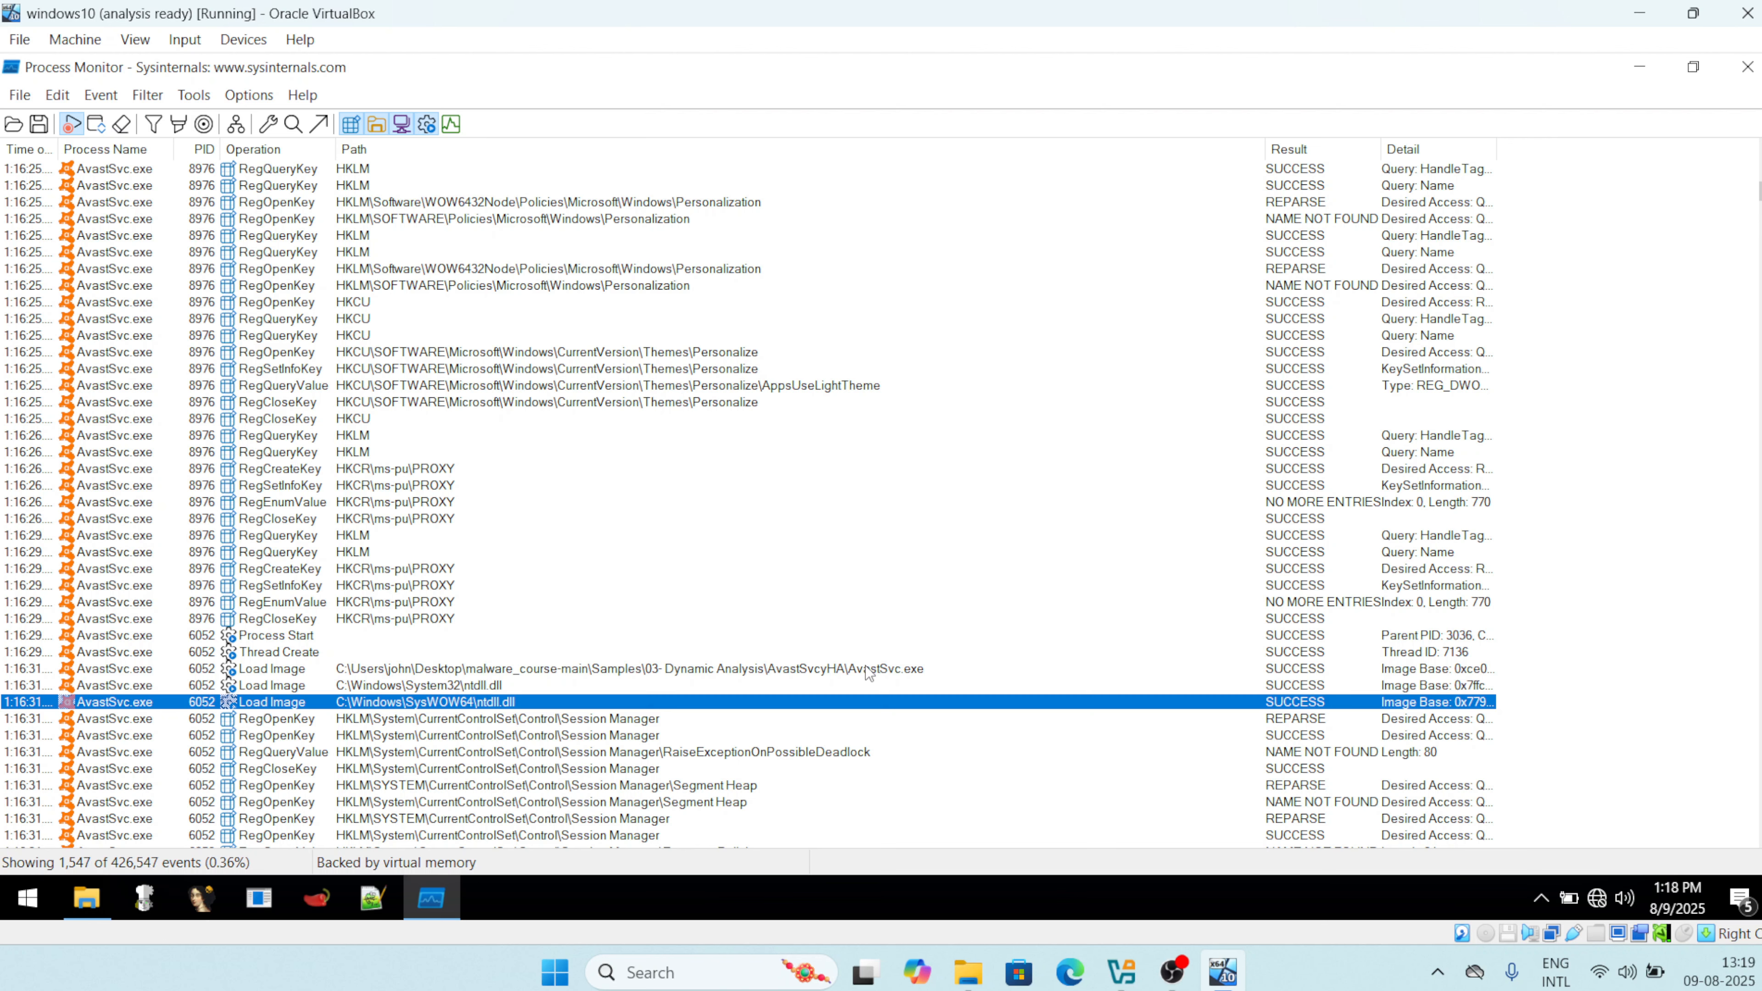
{"action": "key", "text": "Down"}
{"action": "key", "text": "Down"}
{"action": "key", "text": "Down"}
{"action": "key", "text": "Down"}
{"action": "key", "text": "Down"}
{"action": "key", "text": "Down"}
{"action": "key", "text": "Down"}
{"action": "key", "text": "Down"}
{"action": "key", "text": "Down"}
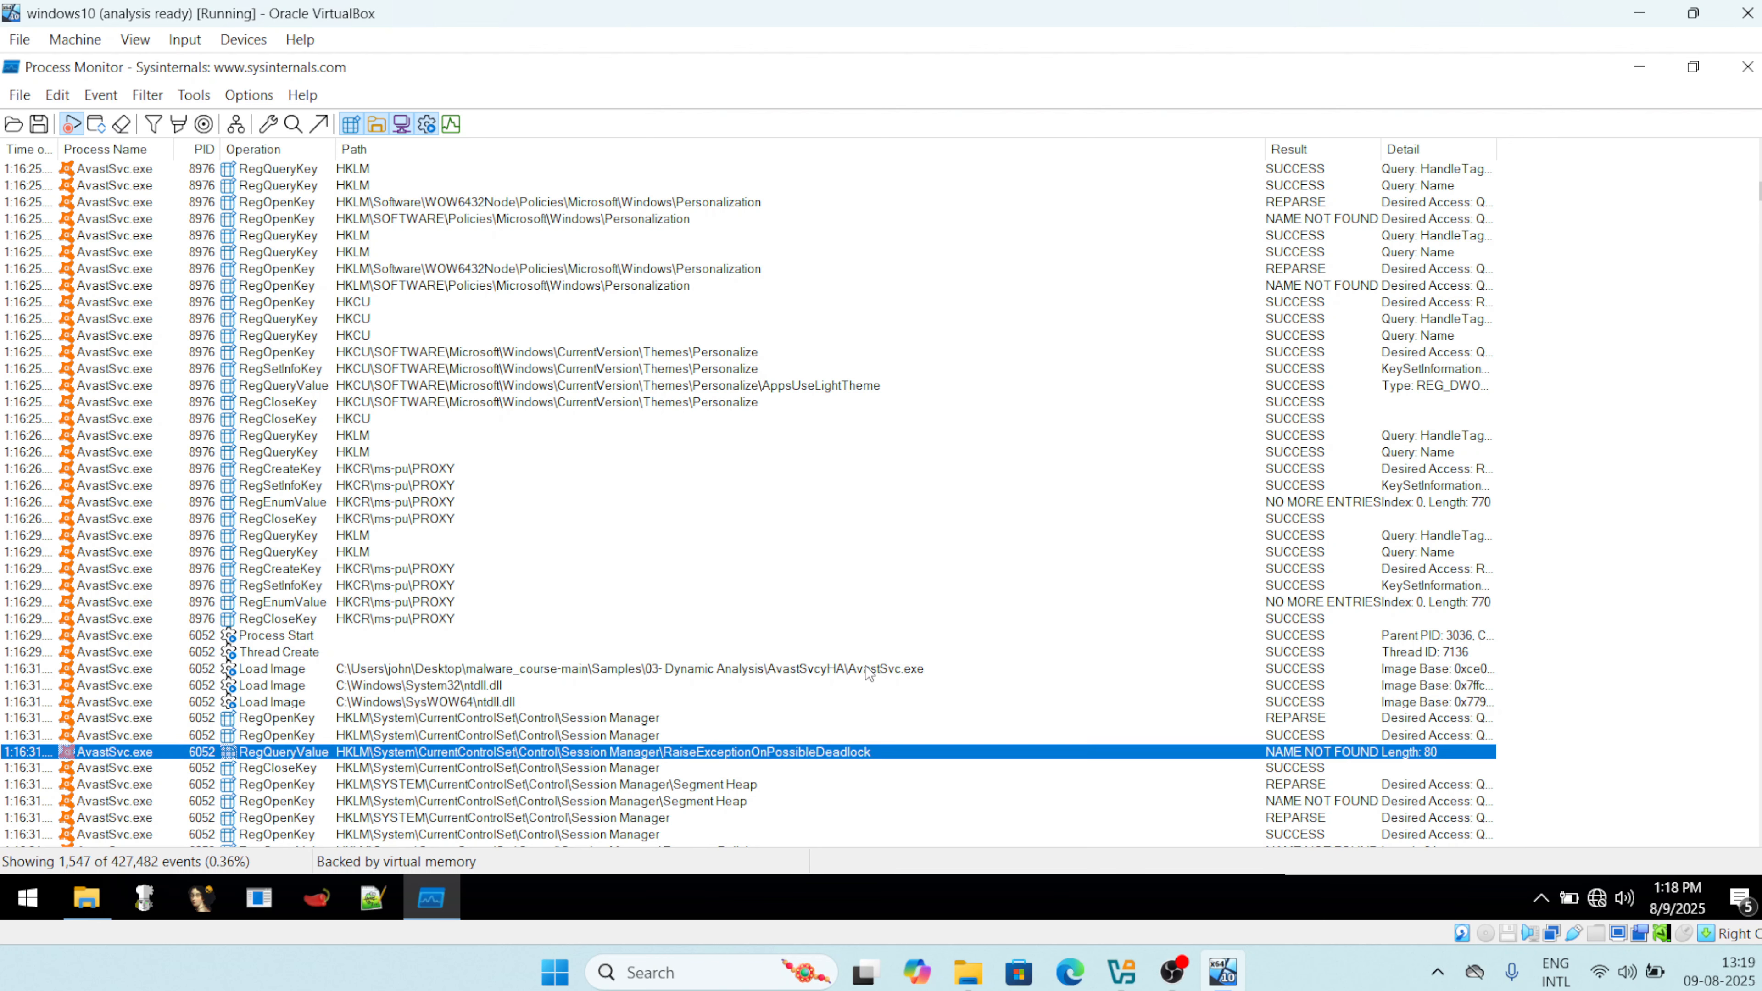
{"action": "key", "text": "Down"}
{"action": "key", "text": "Down"}
{"action": "key", "text": "Down"}
{"action": "key", "text": "Down"}
{"action": "key", "text": "Down"}
{"action": "key", "text": "Down"}
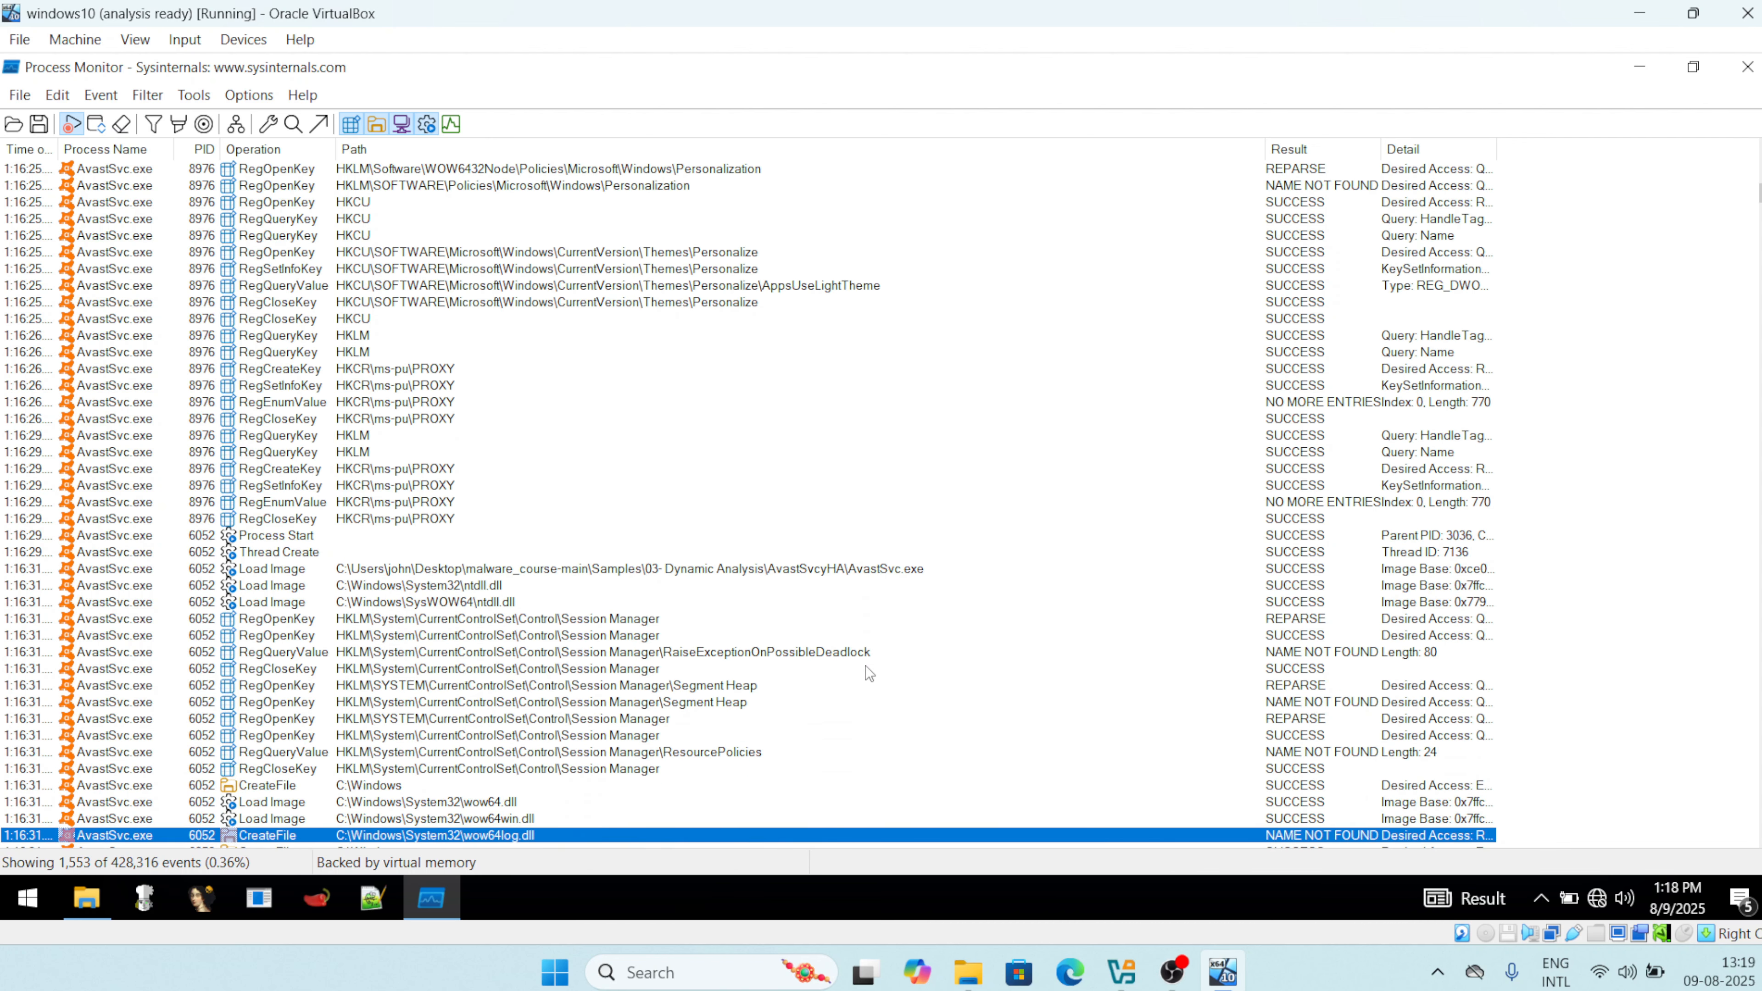
{"action": "key", "text": "Up"}
{"action": "key", "text": "Up"}
{"action": "key", "text": "Up"}
{"action": "key", "text": "Up"}
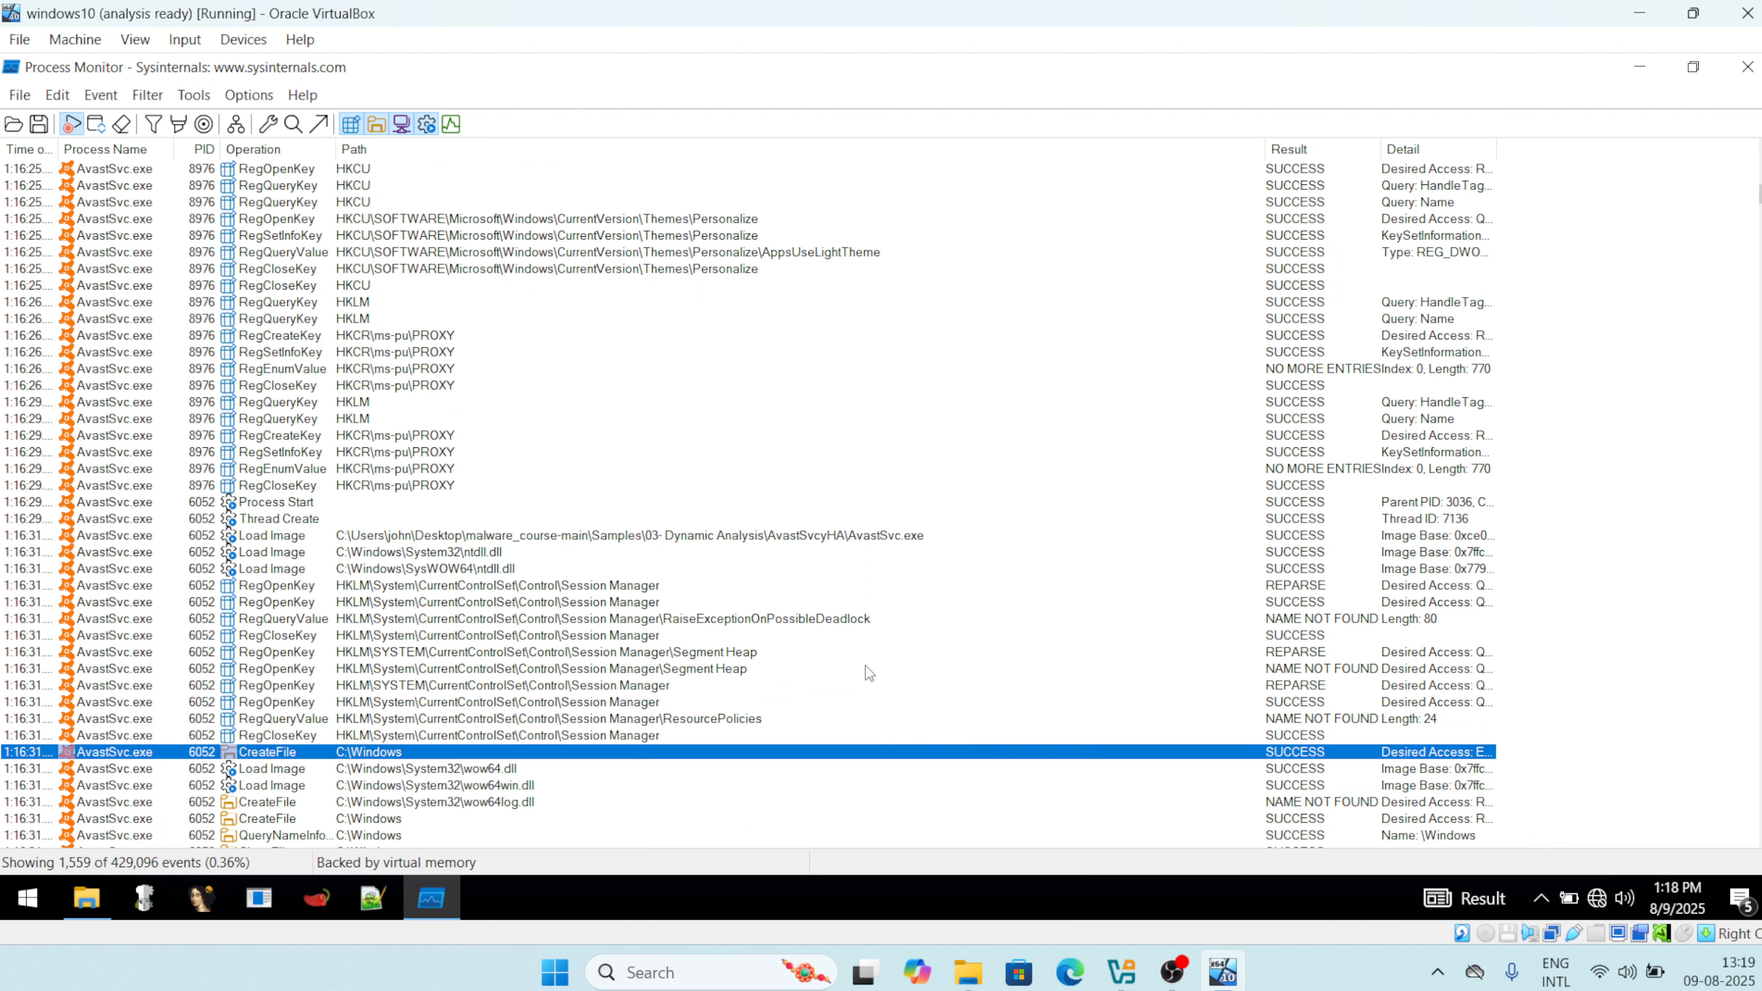
{"action": "key", "text": "Down"}
{"action": "key", "text": "Down"}
{"action": "key", "text": "Down"}
{"action": "key", "text": "Down"}
{"action": "key", "text": "Down"}
{"action": "key", "text": "Down"}
{"action": "key", "text": "Down"}
{"action": "key", "text": "Down"}
{"action": "key", "text": "Down"}
{"action": "key", "text": "Down"}
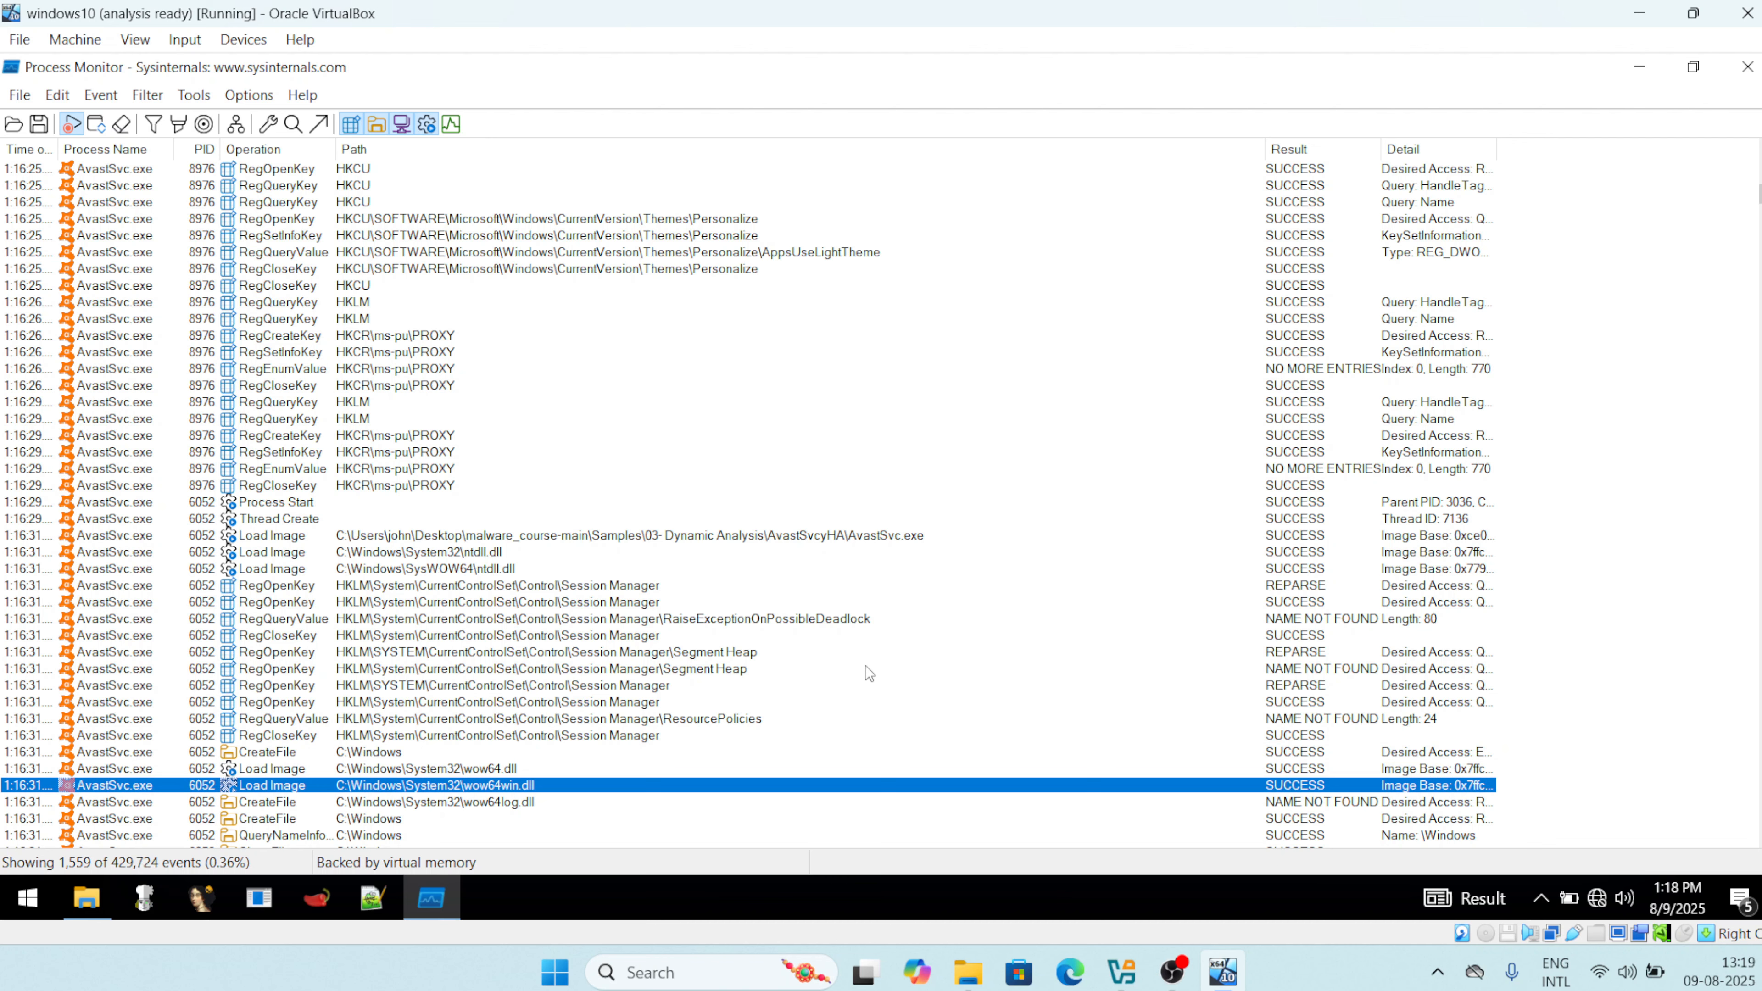
{"action": "key", "text": "Down"}
{"action": "key", "text": "Down"}
{"action": "key", "text": "Down"}
{"action": "key", "text": "Down"}
{"action": "key", "text": "Down"}
{"action": "key", "text": "Down"}
{"action": "key", "text": "Down"}
{"action": "key", "text": "Down"}
{"action": "key", "text": "Down"}
{"action": "key", "text": "Down"}
{"action": "key", "text": "Down"}
{"action": "key", "text": "Down"}
{"action": "key", "text": "Down"}
{"action": "key", "text": "Down"}
{"action": "key", "text": "Down"}
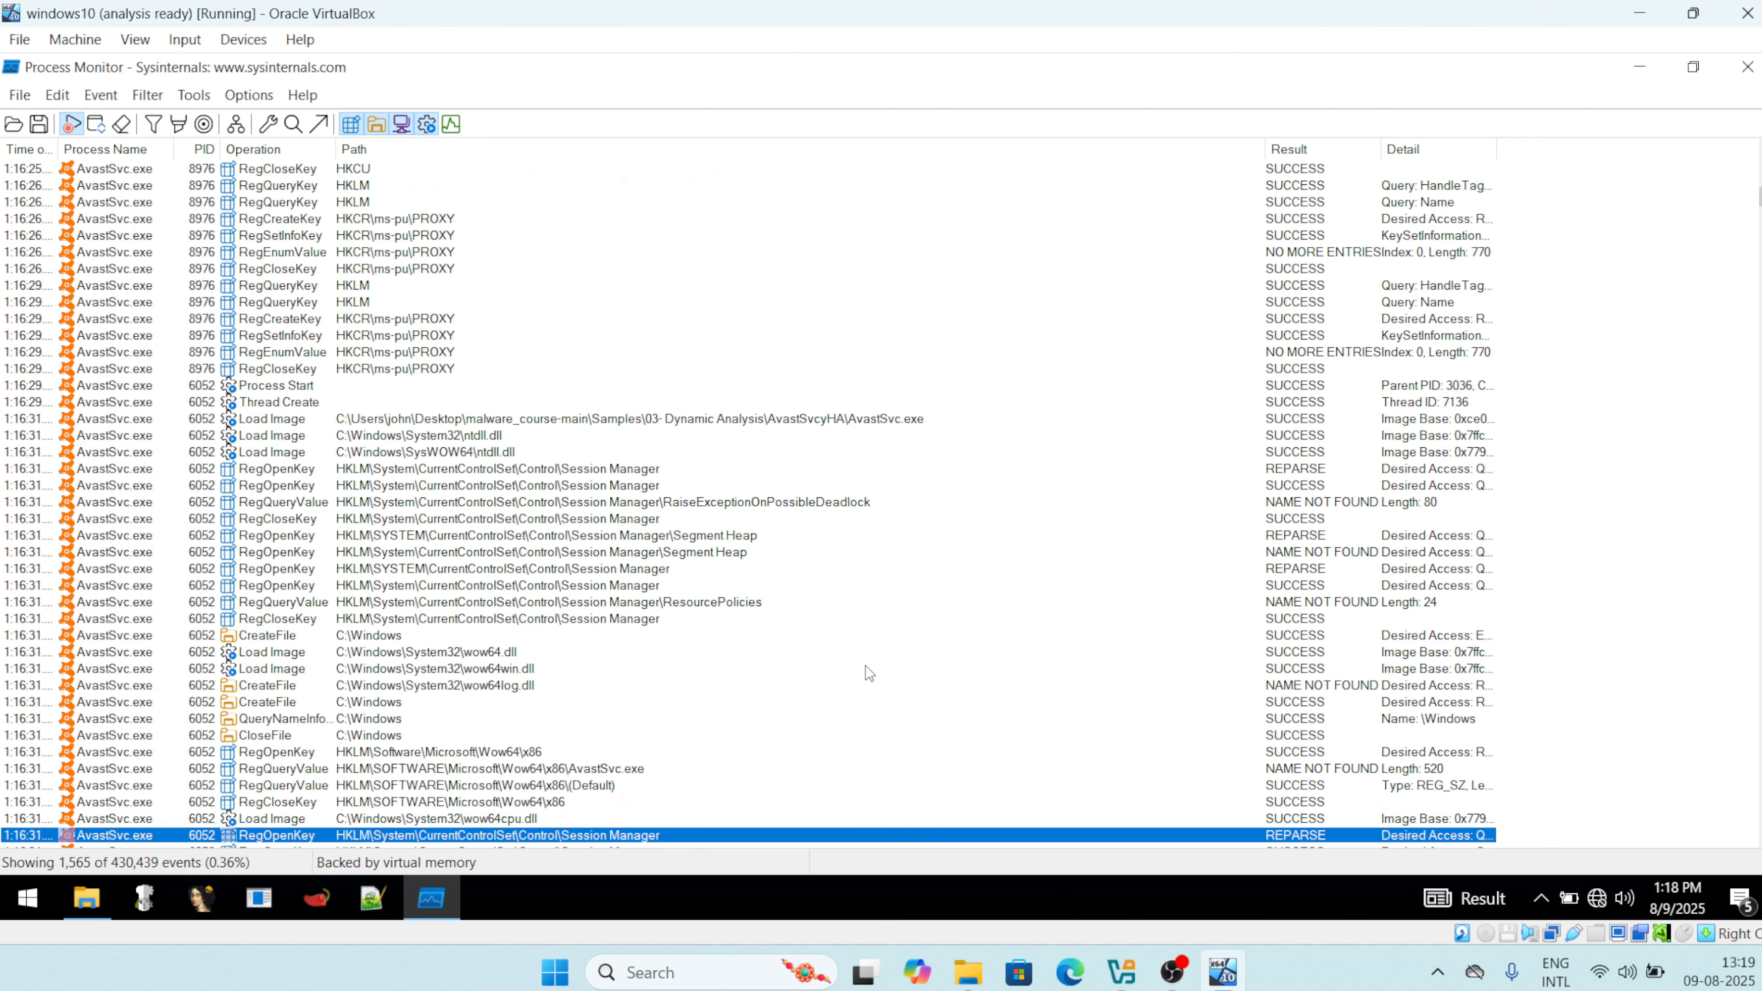
{"action": "key", "text": "Down"}
{"action": "key", "text": "Down"}
{"action": "key", "text": "Down"}
{"action": "key", "text": "Down"}
{"action": "key", "text": "Down"}
{"action": "key", "text": "Down"}
{"action": "key", "text": "Down"}
{"action": "key", "text": "Down"}
{"action": "key", "text": "Down"}
{"action": "key", "text": "Down"}
{"action": "key", "text": "Down"}
{"action": "key", "text": "Down"}
{"action": "key", "text": "Down"}
{"action": "key", "text": "Down"}
{"action": "key", "text": "Down"}
{"action": "key", "text": "Down"}
{"action": "key", "text": "Down"}
{"action": "key", "text": "Down"}
{"action": "key", "text": "Down"}
{"action": "key", "text": "Down"}
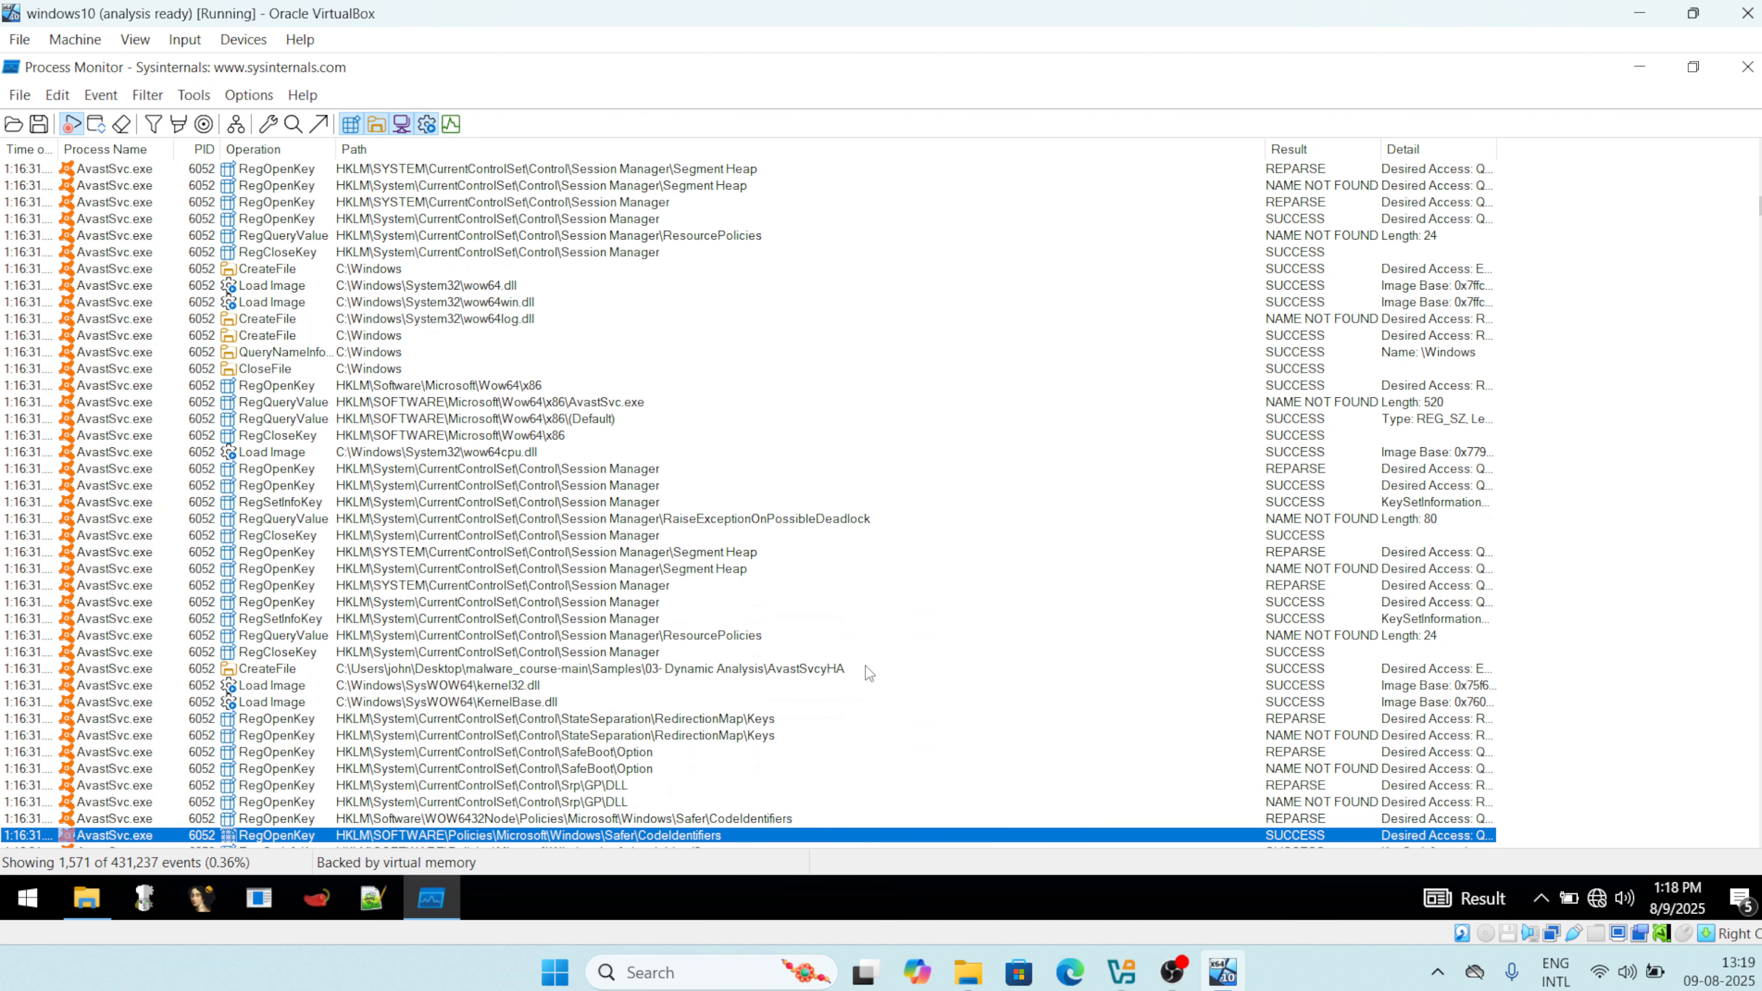
{"action": "key", "text": "Up"}
{"action": "key", "text": "Up"}
{"action": "key", "text": "Up"}
{"action": "key", "text": "Up"}
{"action": "key", "text": "Up"}
{"action": "key", "text": "Up"}
{"action": "key", "text": "Up"}
{"action": "key", "text": "Up"}
{"action": "key", "text": "Up"}
{"action": "key", "text": "Up"}
{"action": "key", "text": "Up"}
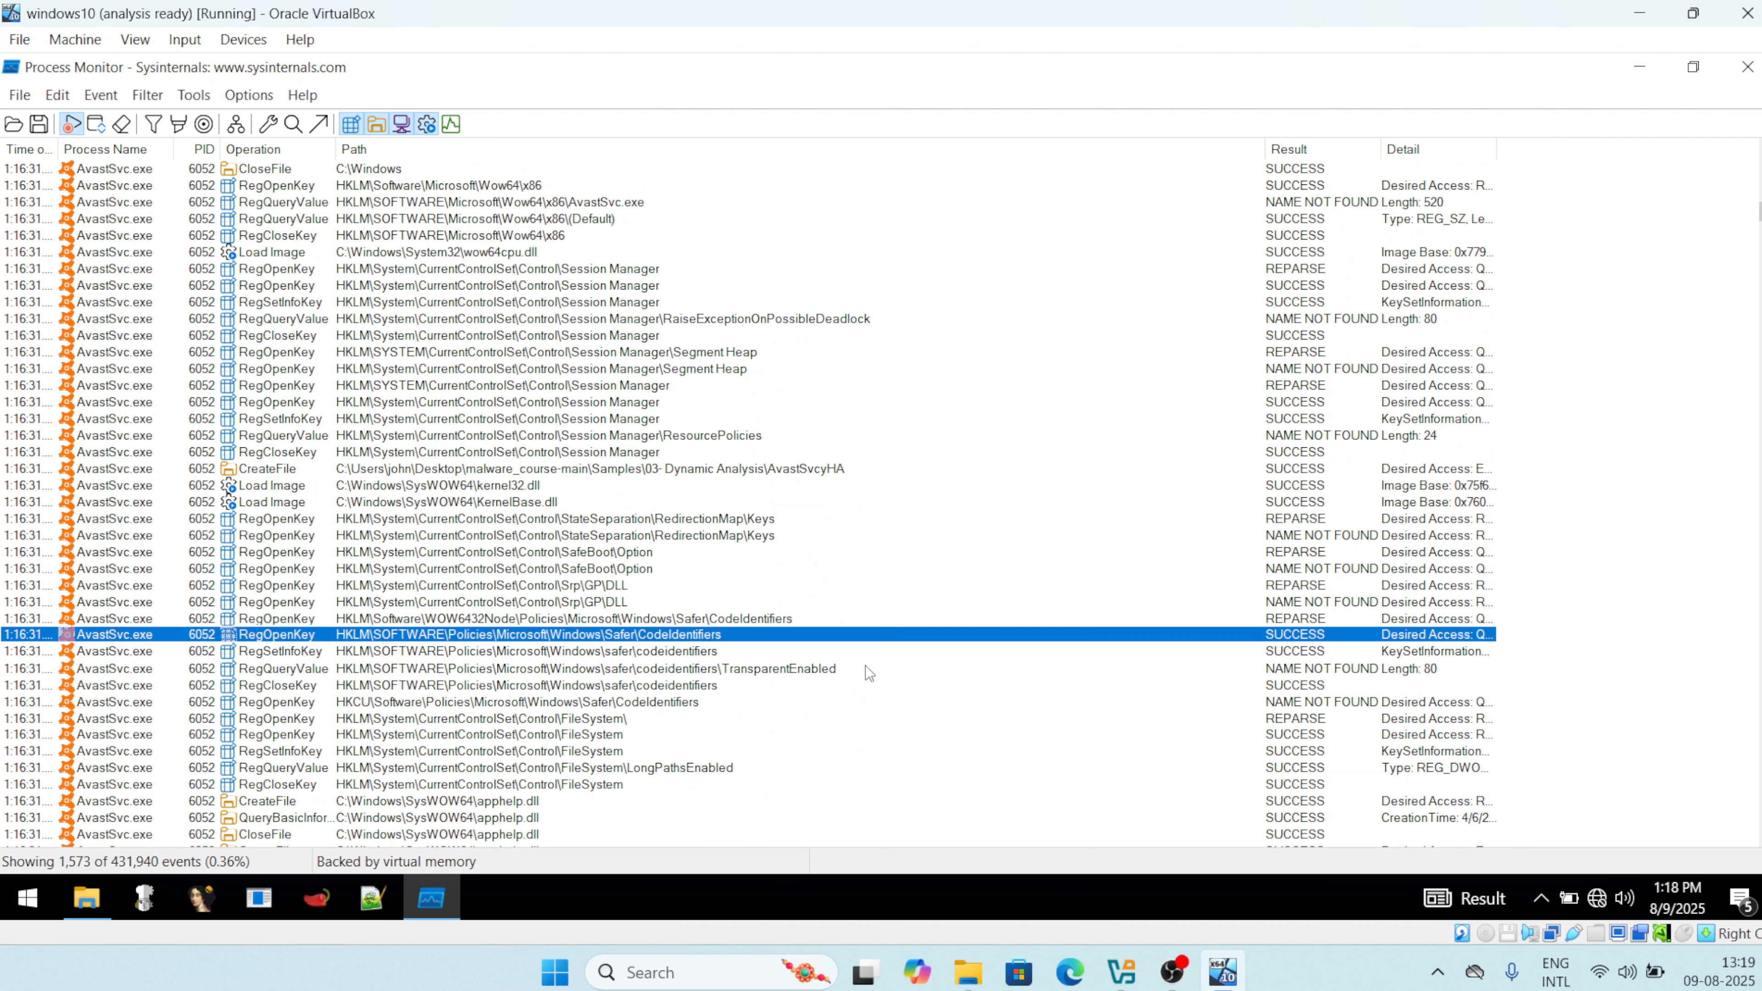
{"action": "key", "text": "Down"}
{"action": "key", "text": "Down"}
{"action": "key", "text": "Down"}
{"action": "key", "text": "Down"}
{"action": "key", "text": "Down"}
{"action": "key", "text": "Down"}
{"action": "key", "text": "Down"}
{"action": "key", "text": "Down"}
{"action": "key", "text": "Down"}
{"action": "key", "text": "Down"}
{"action": "key", "text": "Down"}
{"action": "key", "text": "Down"}
{"action": "key", "text": "Down"}
{"action": "key", "text": "Down"}
{"action": "key", "text": "Down"}
{"action": "key", "text": "Down"}
{"action": "key", "text": "Down"}
{"action": "key", "text": "Down"}
{"action": "key", "text": "Down"}
{"action": "key", "text": "Down"}
{"action": "key", "text": "Down"}
{"action": "key", "text": "Down"}
{"action": "key", "text": "Down"}
{"action": "key", "text": "Down"}
{"action": "key", "text": "Down"}
{"action": "key", "text": "Down"}
{"action": "key", "text": "Down"}
{"action": "key", "text": "Down"}
{"action": "key", "text": "Down"}
{"action": "key", "text": "Down"}
{"action": "key", "text": "Down"}
{"action": "key", "text": "Down"}
{"action": "key", "text": "Down"}
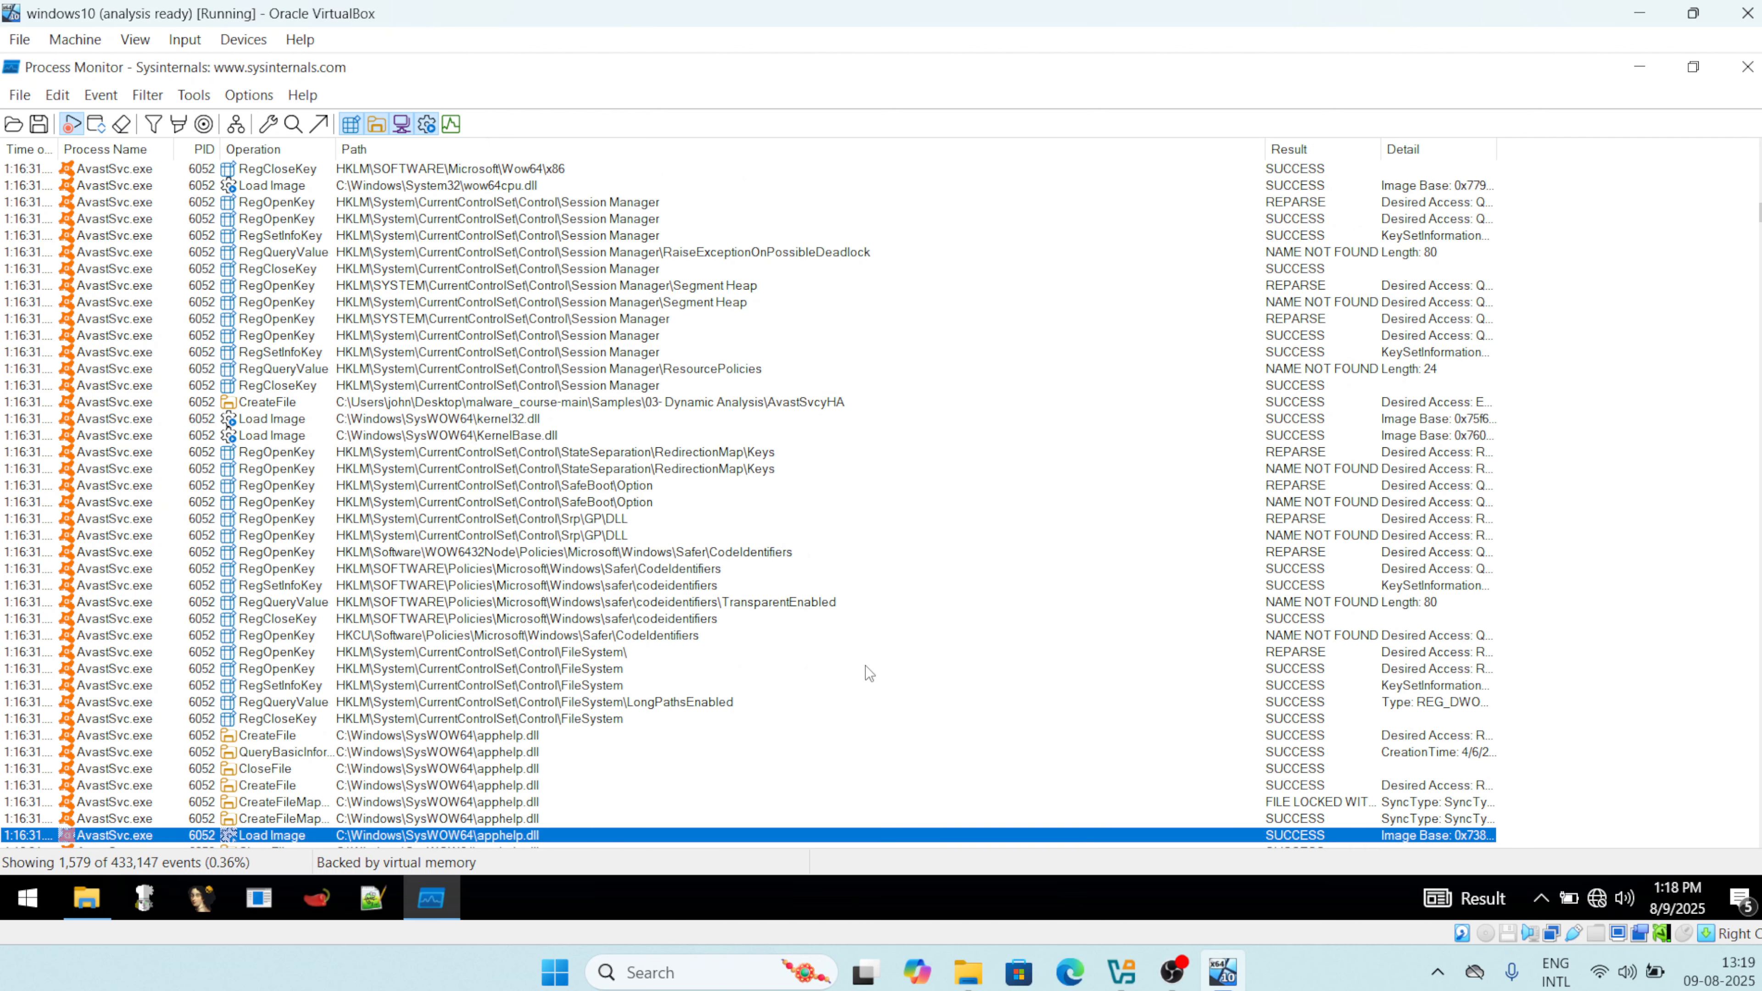
{"action": "key", "text": "Down"}
{"action": "key", "text": "Down"}
{"action": "key", "text": "Down"}
{"action": "key", "text": "Down"}
{"action": "key", "text": "Down"}
{"action": "key", "text": "Down"}
{"action": "key", "text": "Down"}
{"action": "key", "text": "Down"}
{"action": "key", "text": "Down"}
{"action": "key", "text": "Down"}
{"action": "key", "text": "Down"}
{"action": "key", "text": "Down"}
{"action": "key", "text": "Down"}
{"action": "key", "text": "Down"}
{"action": "key", "text": "Down"}
{"action": "key", "text": "Down"}
{"action": "key", "text": "Down"}
{"action": "key", "text": "Down"}
{"action": "key", "text": "Down"}
{"action": "key", "text": "Down"}
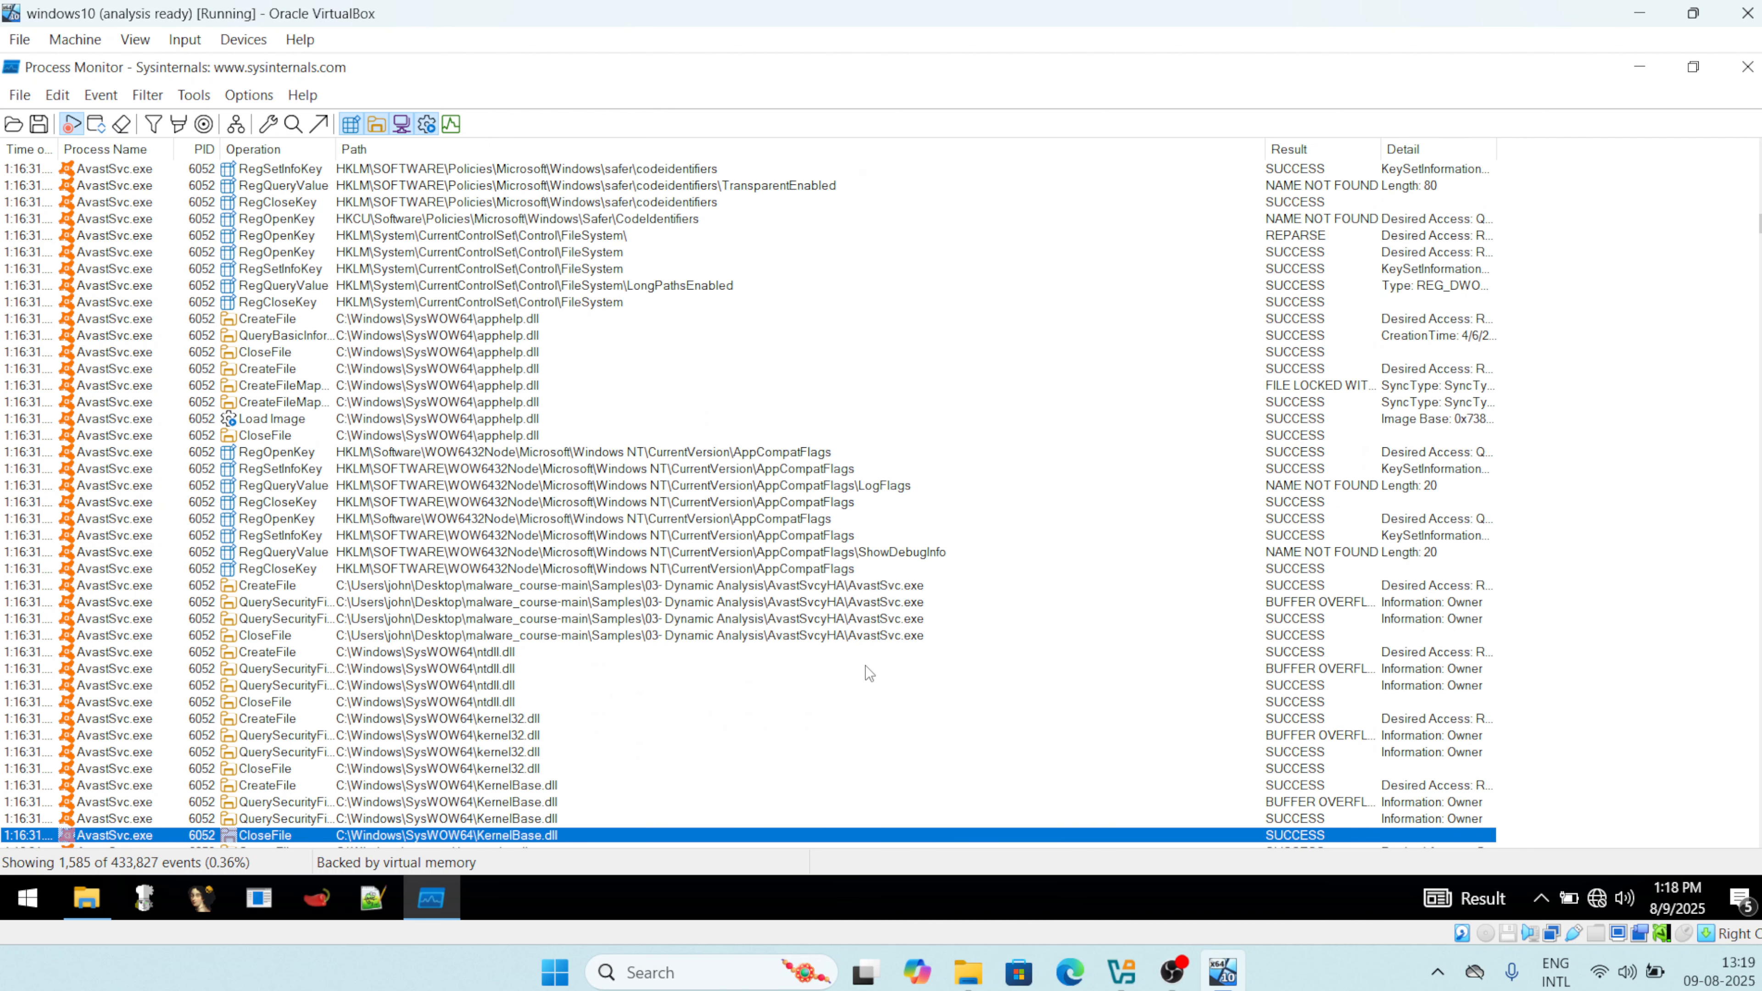
{"action": "key", "text": "Down"}
{"action": "key", "text": "Down"}
{"action": "key", "text": "Down"}
{"action": "key", "text": "Down"}
{"action": "key", "text": "Down"}
{"action": "key", "text": "Down"}
{"action": "key", "text": "Down"}
{"action": "key", "text": "Down"}
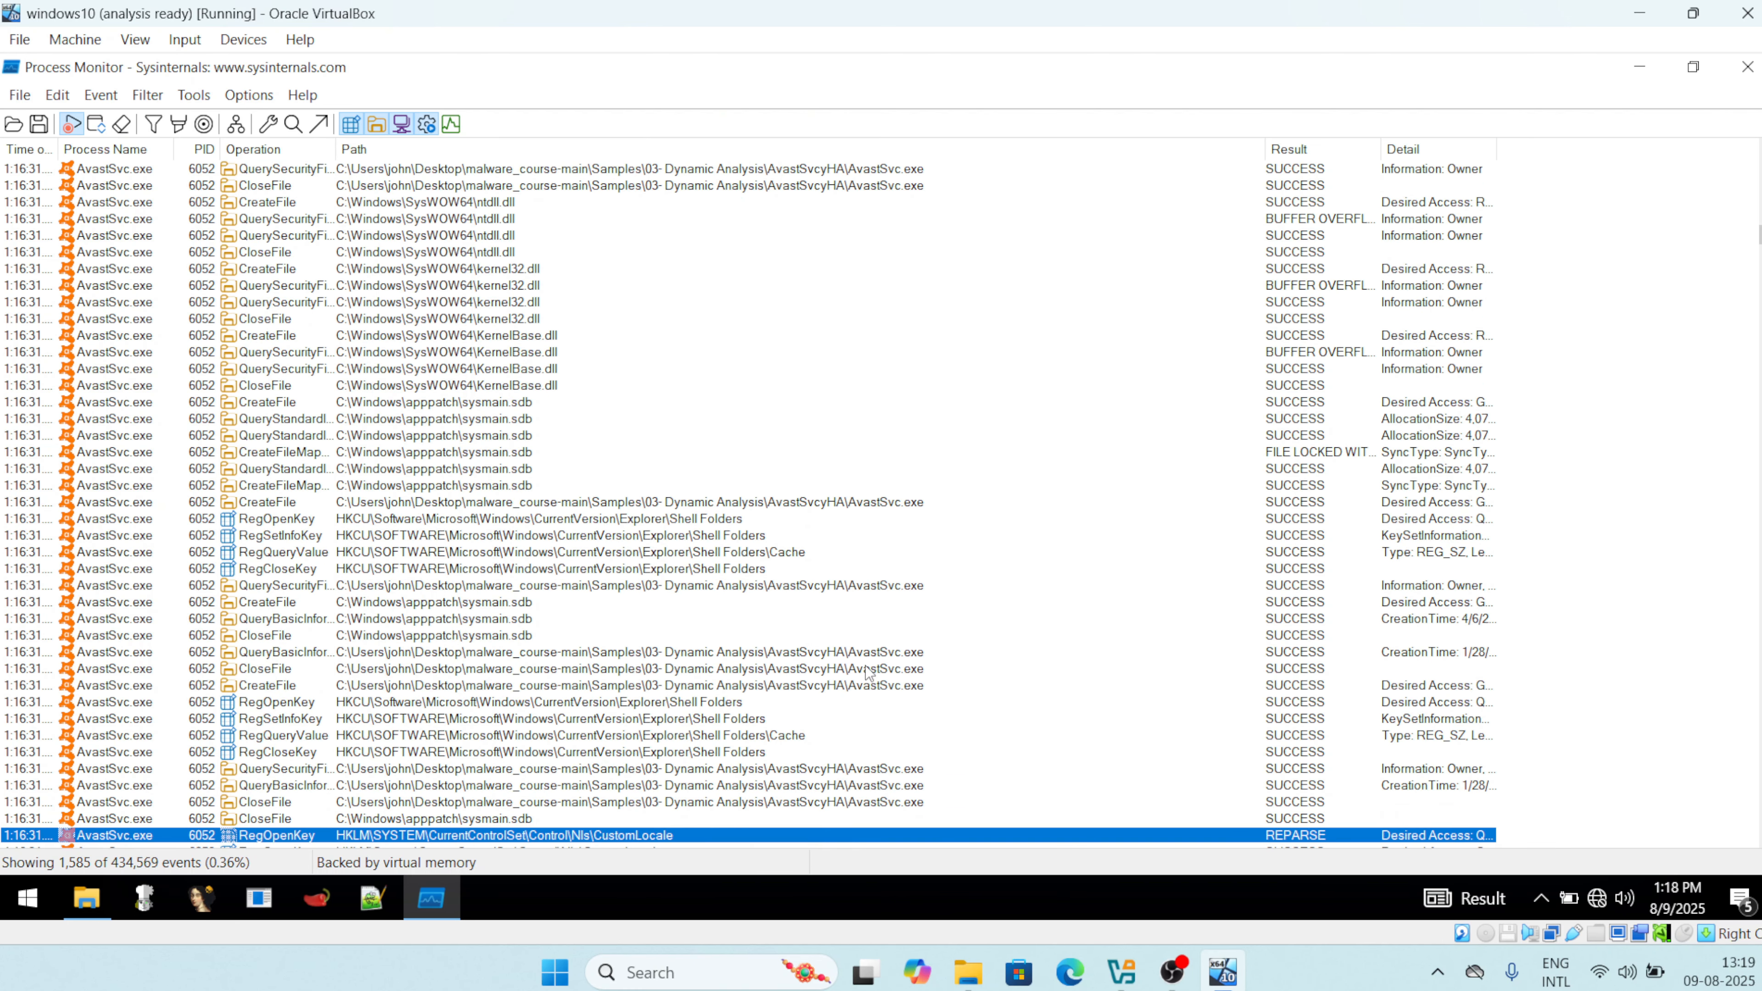
{"action": "key", "text": "Up"}
{"action": "key", "text": "Up"}
{"action": "key", "text": "Up"}
{"action": "key", "text": "Up"}
{"action": "key", "text": "Up"}
{"action": "key", "text": "Up"}
{"action": "key", "text": "Up"}
{"action": "key", "text": "Up"}
{"action": "key", "text": "Up"}
{"action": "key", "text": "Up"}
{"action": "key", "text": "Up"}
{"action": "key", "text": "Up"}
{"action": "key", "text": "Up"}
{"action": "key", "text": "Up"}
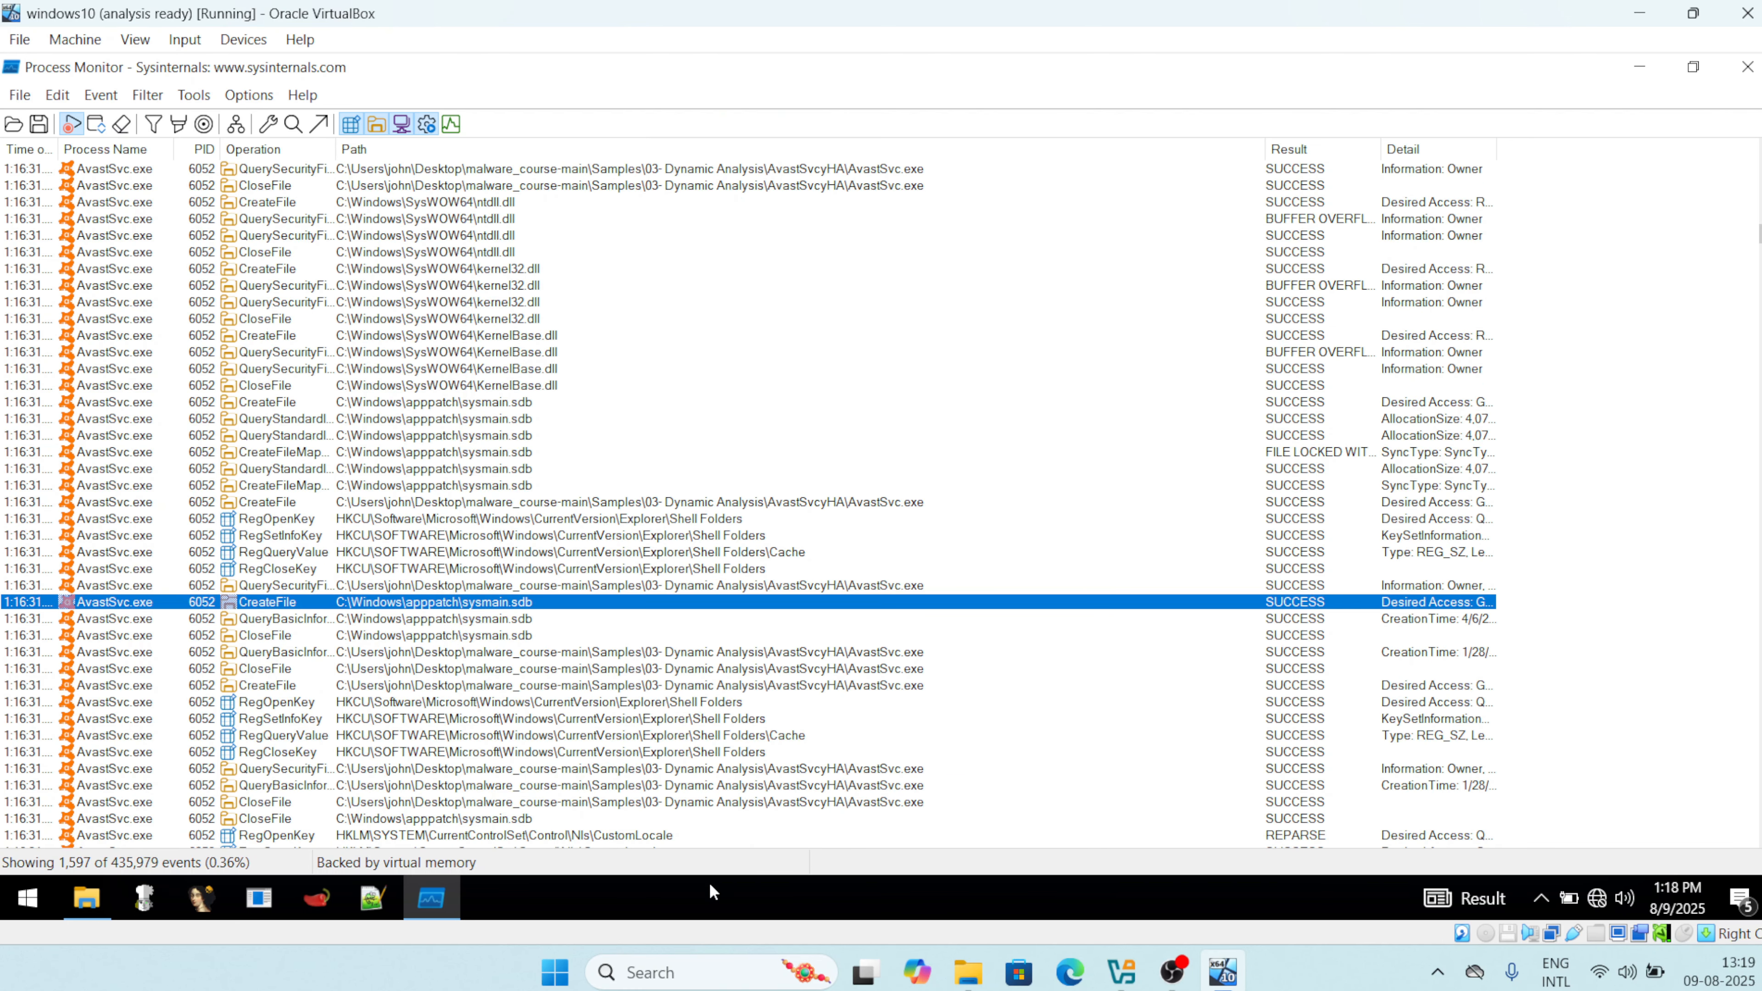
{"action": "key", "text": "Down"}
{"action": "key", "text": "Down"}
{"action": "key", "text": "Down"}
{"action": "key", "text": "Down"}
{"action": "key", "text": "Down"}
{"action": "key", "text": "Down"}
{"action": "key", "text": "Down"}
{"action": "key", "text": "Down"}
{"action": "key", "text": "Down"}
{"action": "key", "text": "Down"}
{"action": "key", "text": "Down"}
{"action": "key", "text": "Down"}
{"action": "key", "text": "Down"}
{"action": "key", "text": "Down"}
{"action": "key", "text": "Down"}
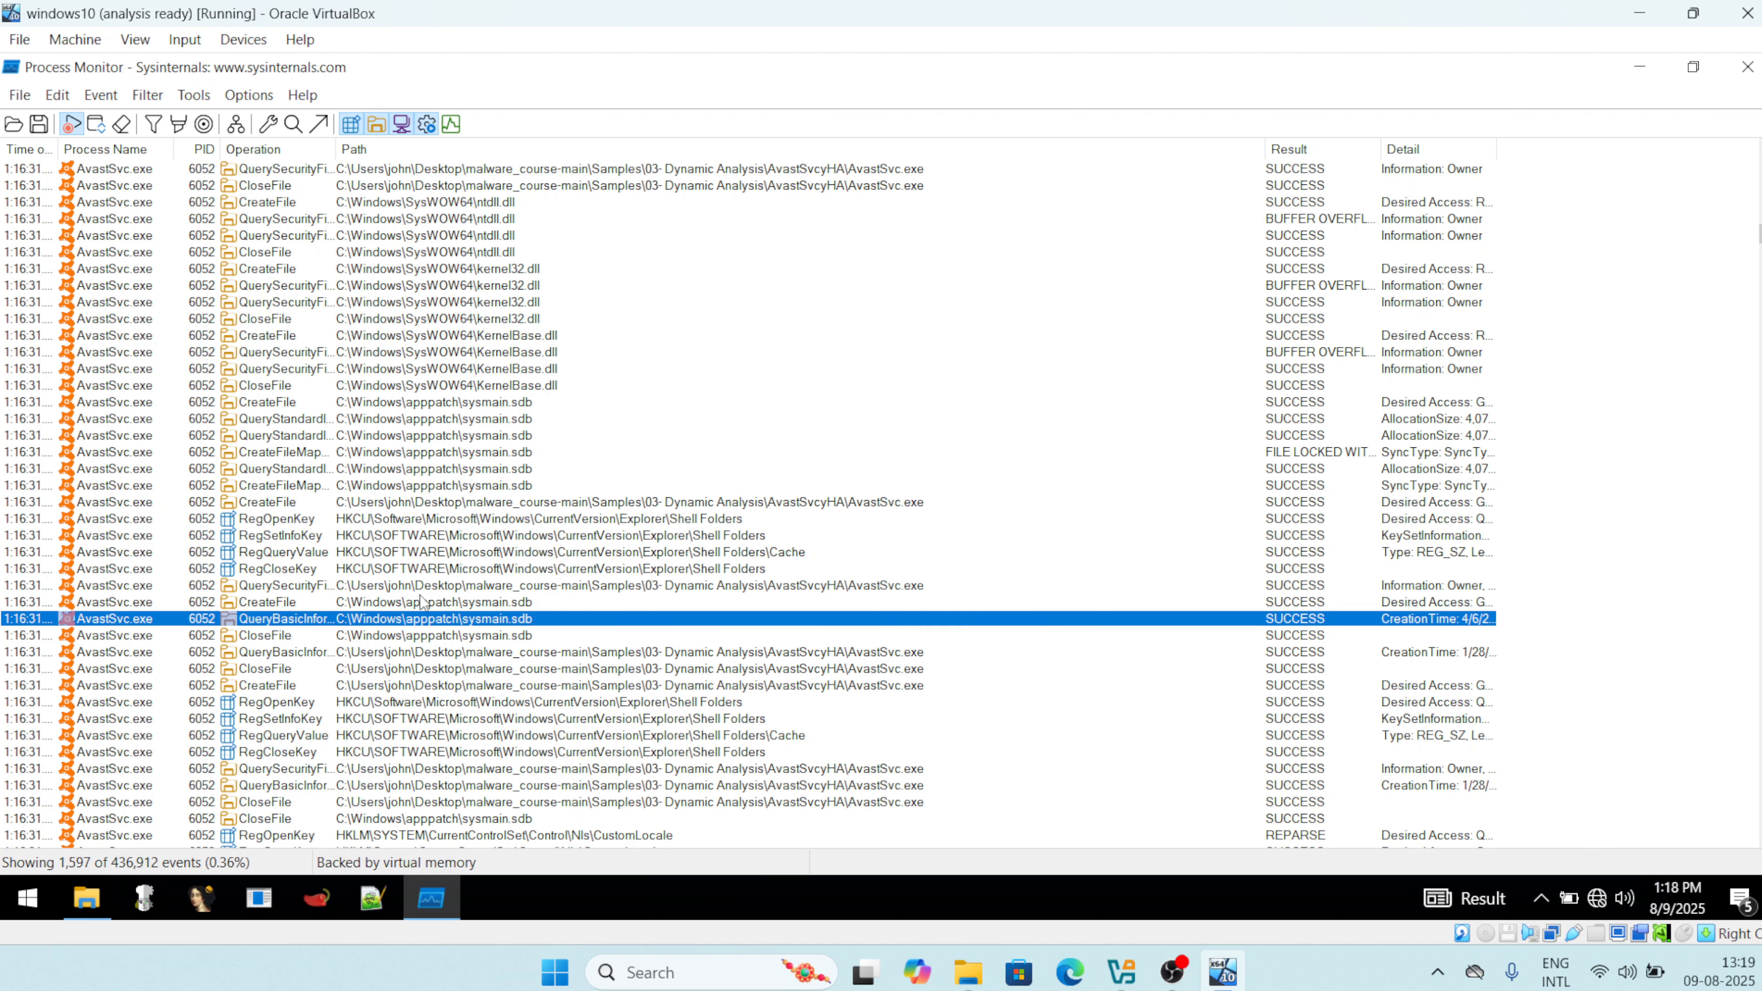
{"action": "key", "text": "Down"}
{"action": "key", "text": "Down"}
{"action": "key", "text": "Down"}
{"action": "key", "text": "Down"}
{"action": "key", "text": "Down"}
{"action": "key", "text": "Down"}
{"action": "key", "text": "Down"}
{"action": "key", "text": "Down"}
{"action": "key", "text": "Down"}
{"action": "key", "text": "Down"}
{"action": "key", "text": "Down"}
{"action": "key", "text": "Down"}
{"action": "key", "text": "Down"}
{"action": "key", "text": "Down"}
{"action": "key", "text": "Down"}
{"action": "key", "text": "Down"}
{"action": "key", "text": "Down"}
{"action": "key", "text": "Down"}
{"action": "key", "text": "Down"}
{"action": "key", "text": "Down"}
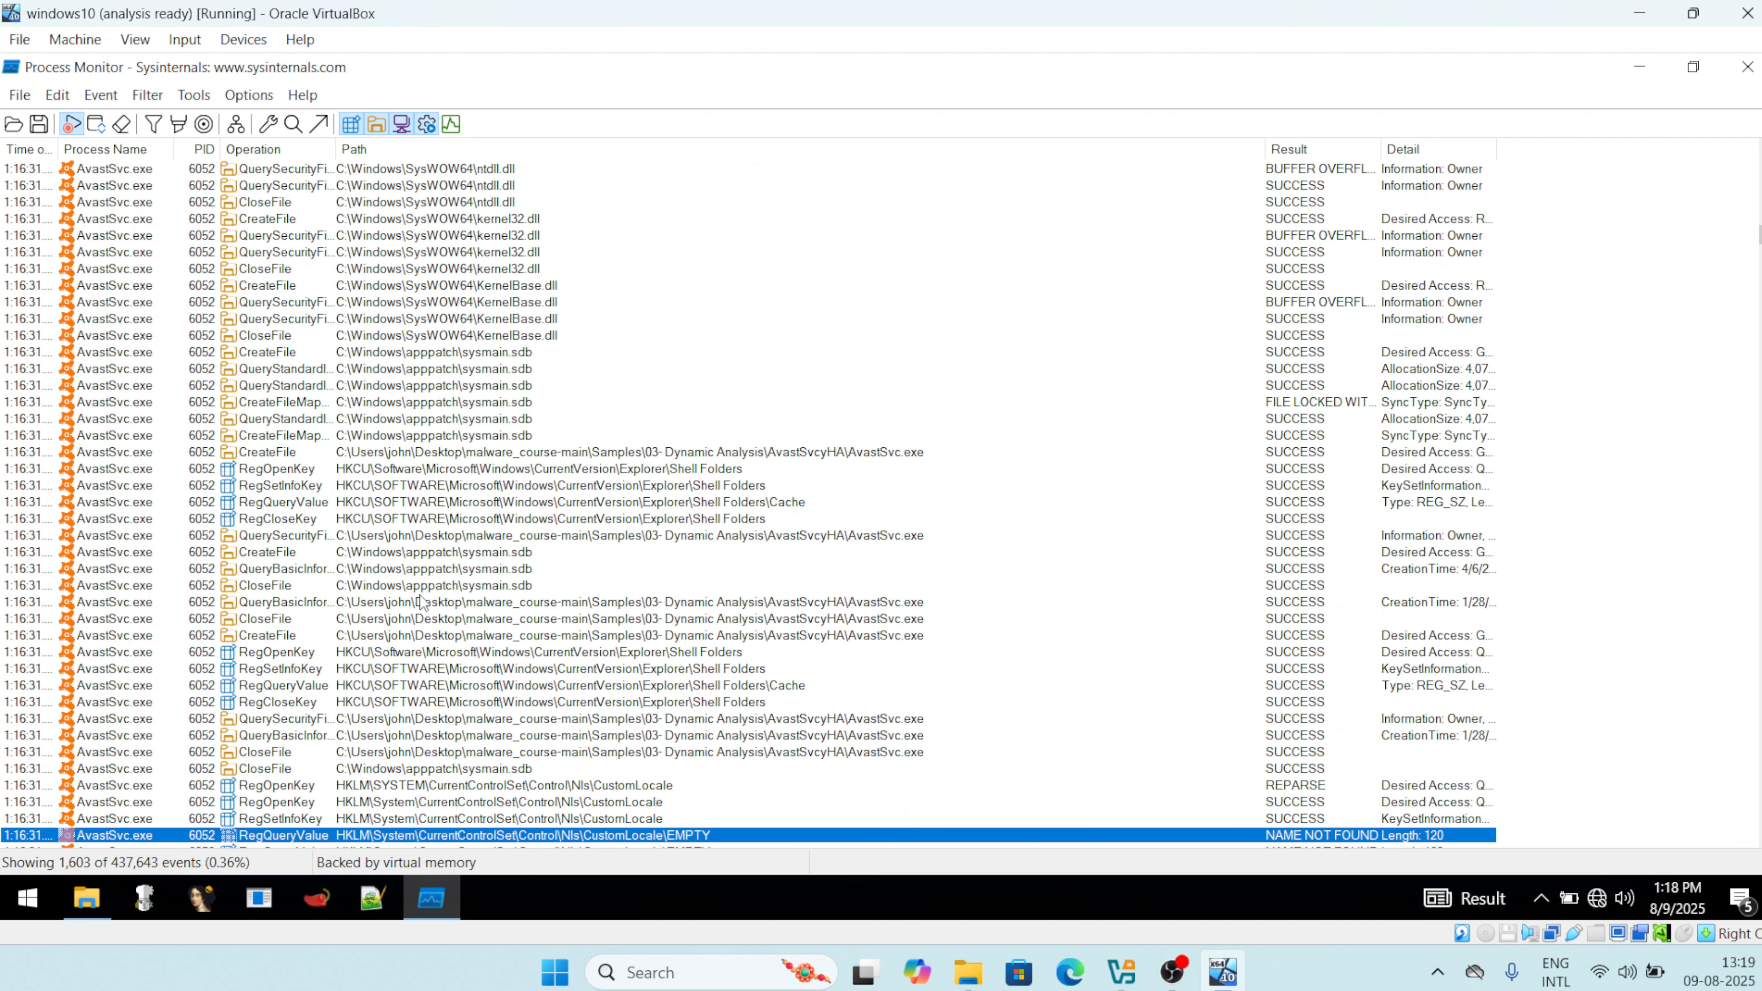
{"action": "key", "text": "Down"}
{"action": "key", "text": "Down"}
{"action": "key", "text": "Down"}
{"action": "key", "text": "Down"}
{"action": "key", "text": "Down"}
{"action": "key", "text": "Down"}
{"action": "key", "text": "Down"}
{"action": "key", "text": "Down"}
{"action": "key", "text": "Down"}
{"action": "key", "text": "Down"}
{"action": "key", "text": "Down"}
{"action": "key", "text": "Down"}
{"action": "key", "text": "Down"}
{"action": "key", "text": "Down"}
{"action": "key", "text": "Down"}
{"action": "key", "text": "Down"}
{"action": "key", "text": "Down"}
{"action": "key", "text": "Down"}
{"action": "key", "text": "Down"}
{"action": "key", "text": "Down"}
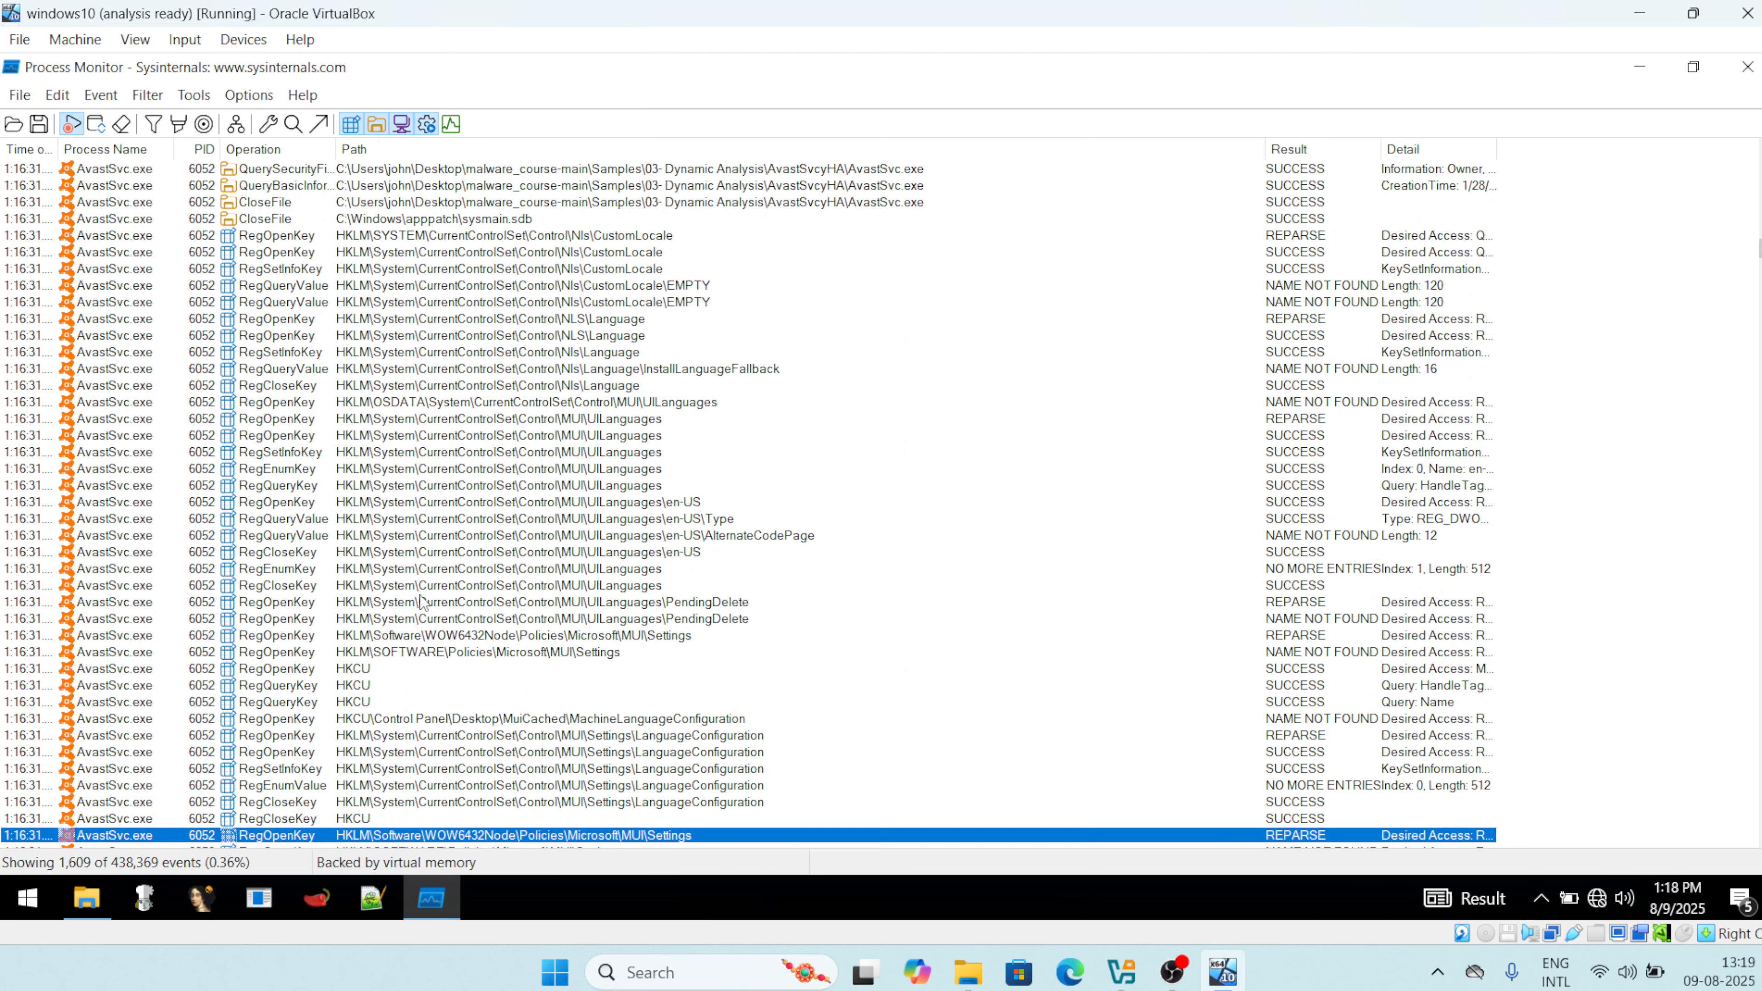
{"action": "key", "text": "Down"}
{"action": "key", "text": "Down"}
{"action": "key", "text": "Down"}
{"action": "key", "text": "Down"}
{"action": "key", "text": "Down"}
{"action": "key", "text": "Down"}
{"action": "key", "text": "Down"}
{"action": "key", "text": "Down"}
{"action": "key", "text": "Down"}
{"action": "key", "text": "Down"}
{"action": "key", "text": "Down"}
{"action": "key", "text": "Down"}
{"action": "key", "text": "Down"}
{"action": "key", "text": "Down"}
{"action": "key", "text": "Down"}
{"action": "key", "text": "Down"}
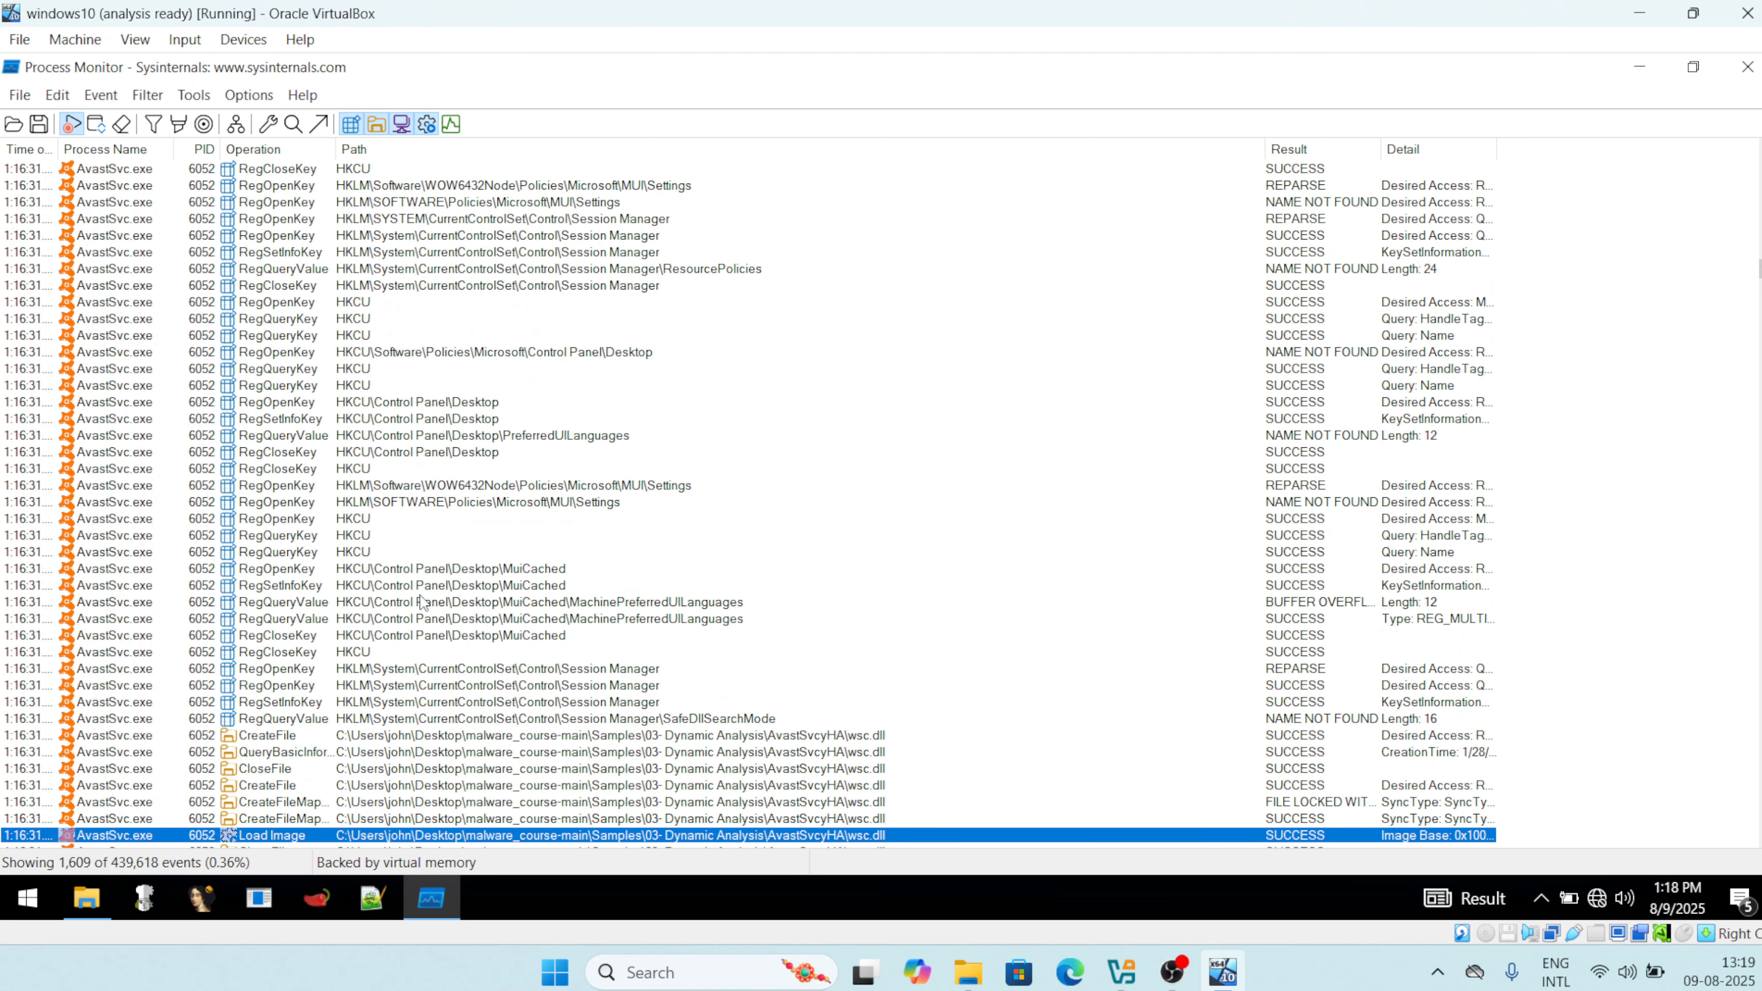
{"action": "key", "text": "Up"}
{"action": "key", "text": "Up"}
{"action": "key", "text": "Up"}
{"action": "key", "text": "Up"}
{"action": "key", "text": "Up"}
{"action": "key", "text": "Up"}
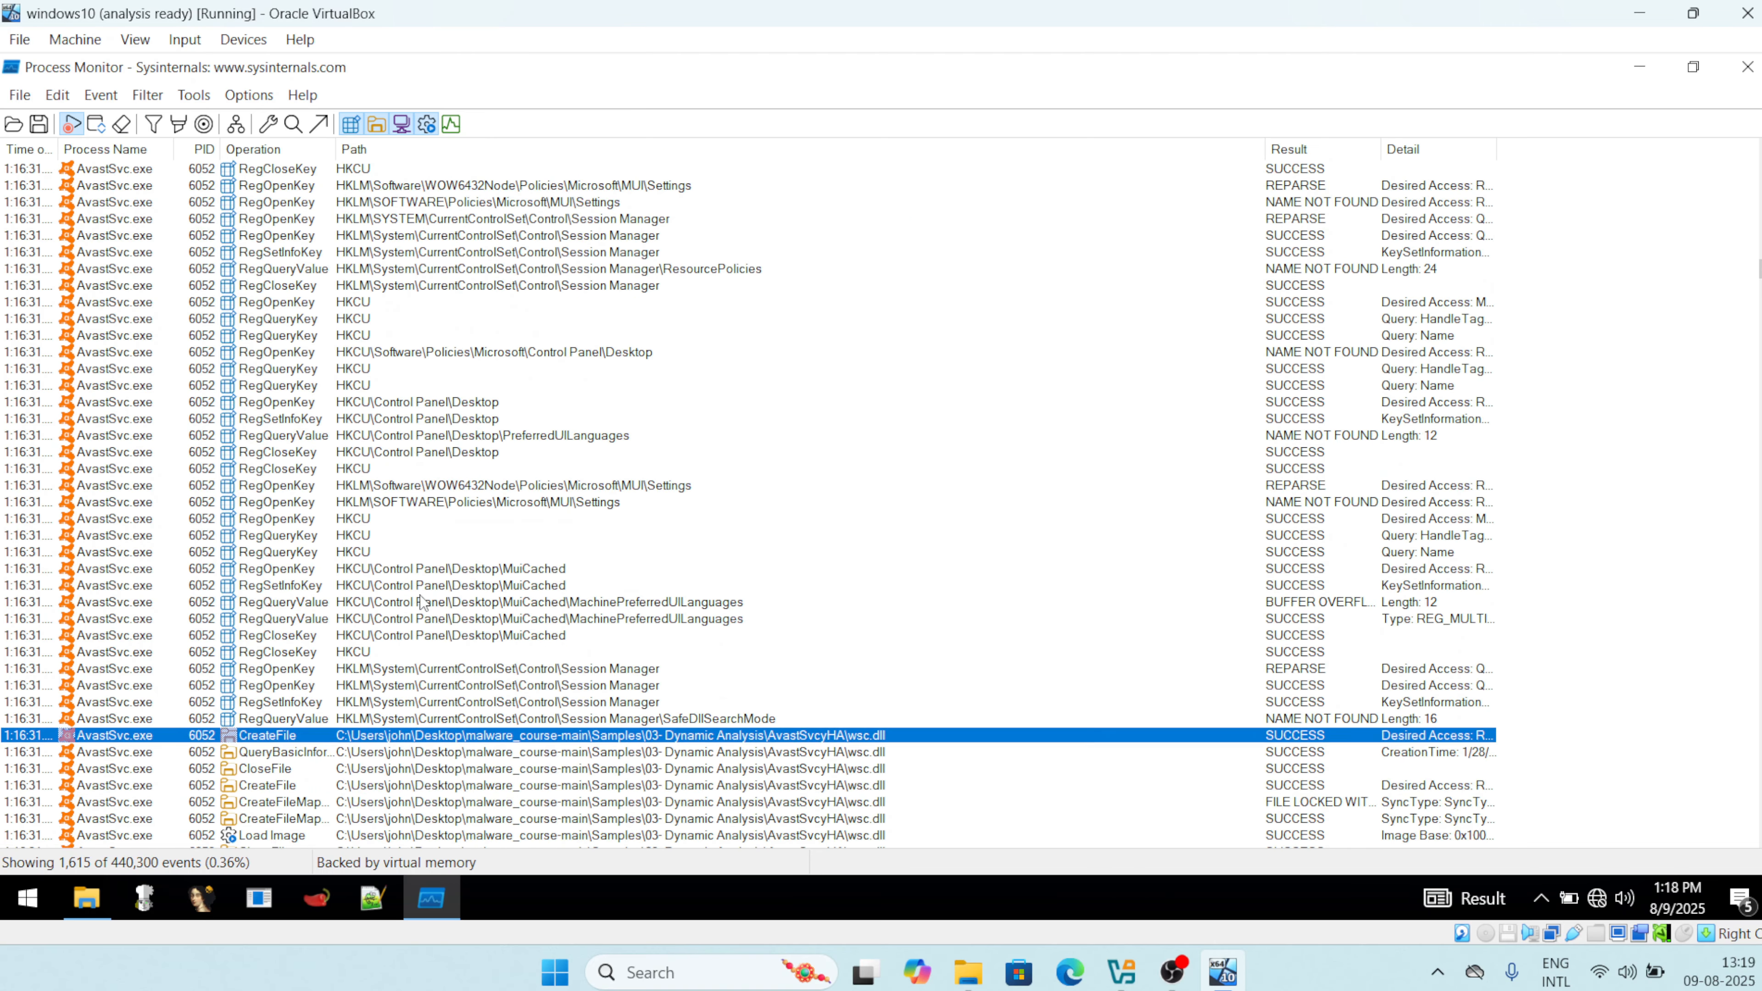
{"action": "key", "text": "Down"}
{"action": "key", "text": "Down"}
{"action": "key", "text": "Down"}
{"action": "key", "text": "Down"}
{"action": "key", "text": "Down"}
{"action": "key", "text": "Down"}
{"action": "key", "text": "Down"}
{"action": "key", "text": "Down"}
{"action": "key", "text": "Down"}
{"action": "key", "text": "Down"}
{"action": "key", "text": "Down"}
{"action": "key", "text": "Down"}
{"action": "key", "text": "Down"}
{"action": "key", "text": "Down"}
{"action": "key", "text": "Down"}
{"action": "key", "text": "Down"}
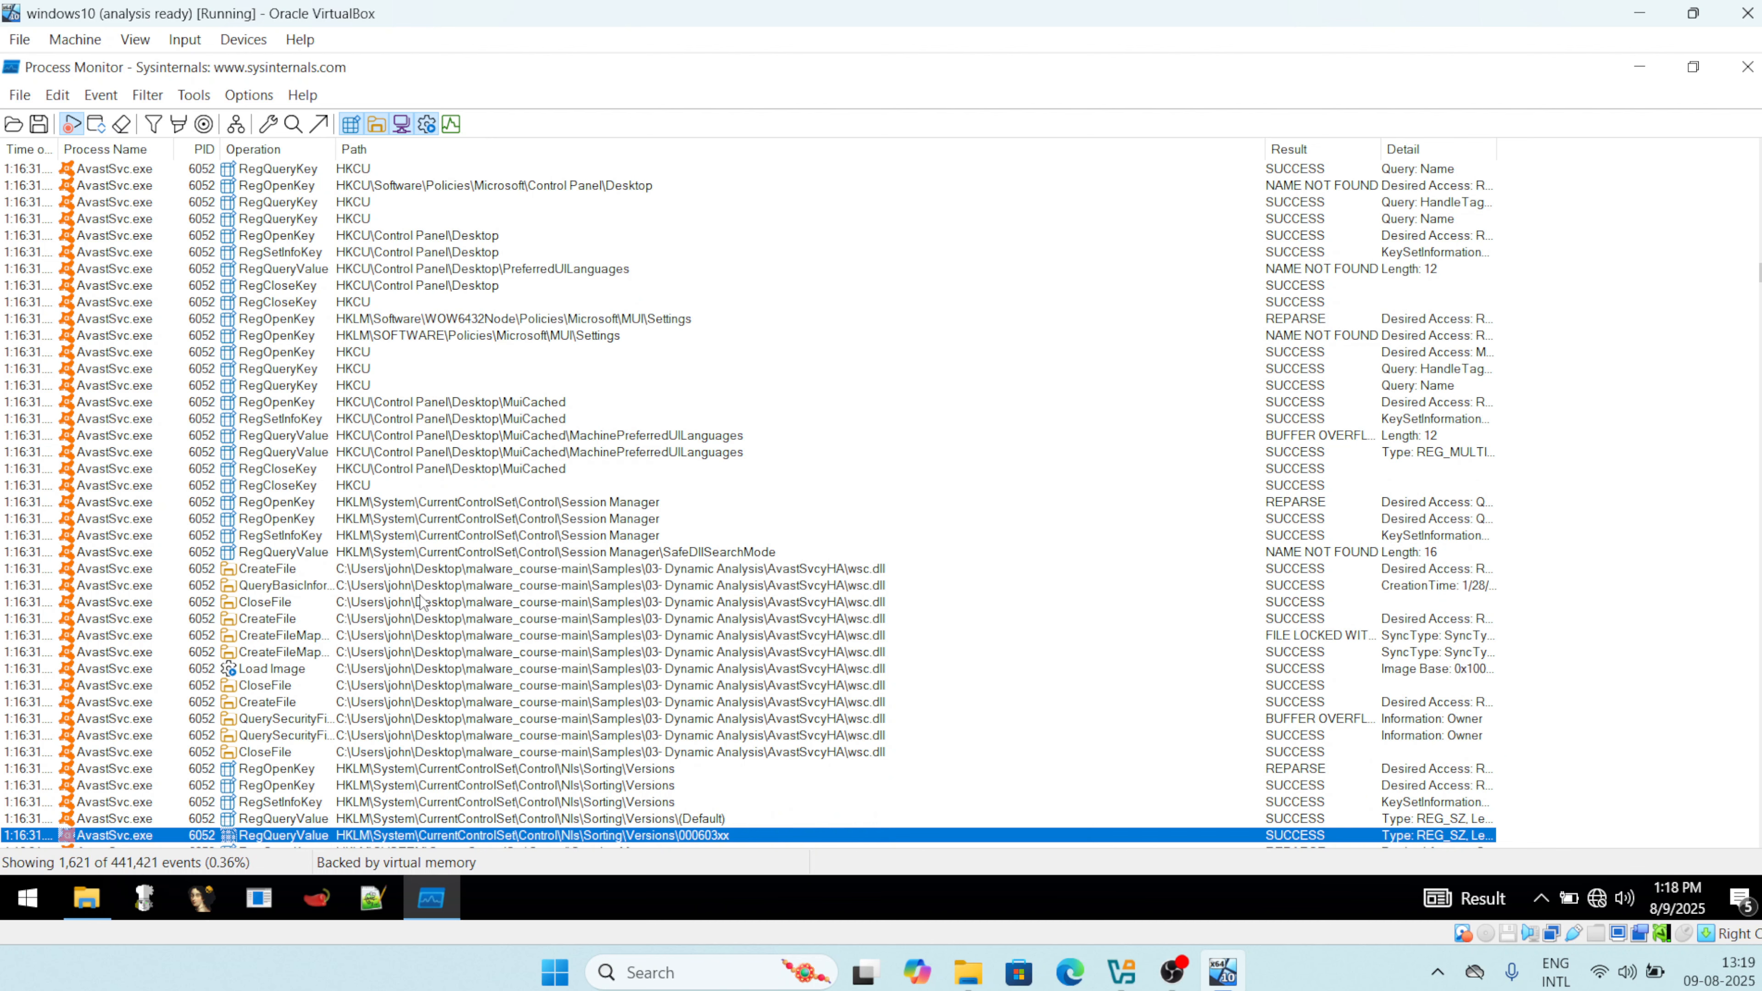
{"action": "key", "text": "Down"}
{"action": "key", "text": "Down"}
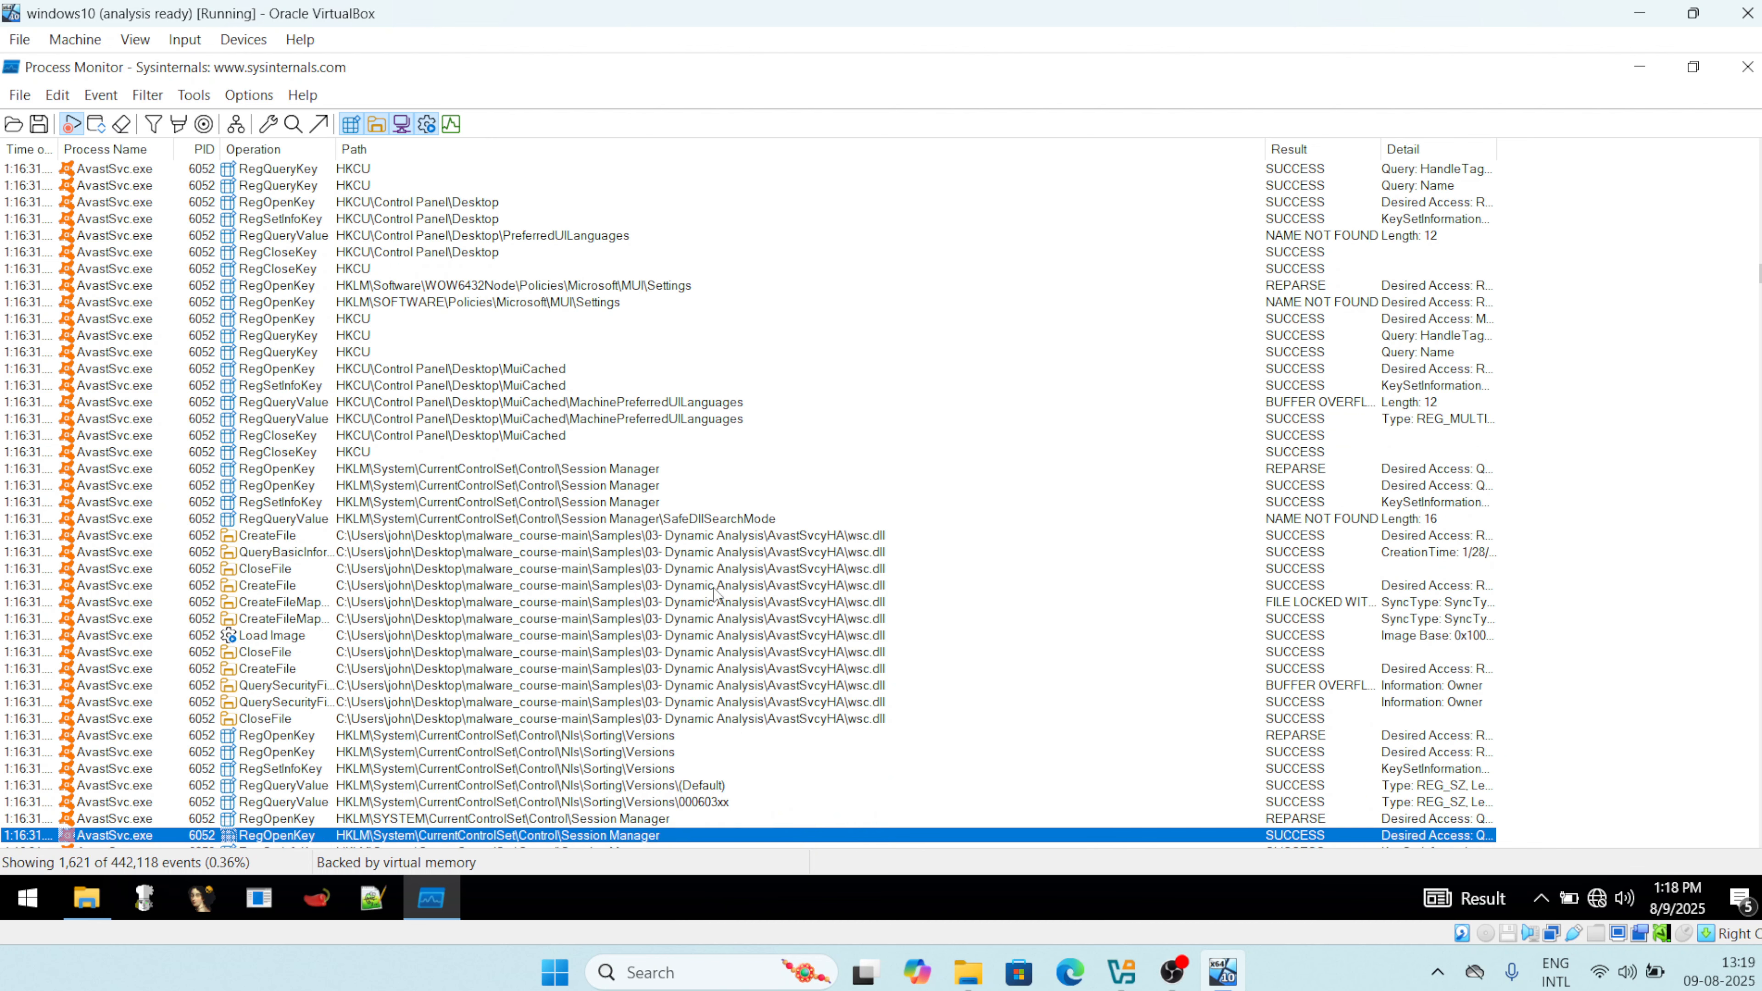
{"action": "left_click", "coordinate": [753, 690]}
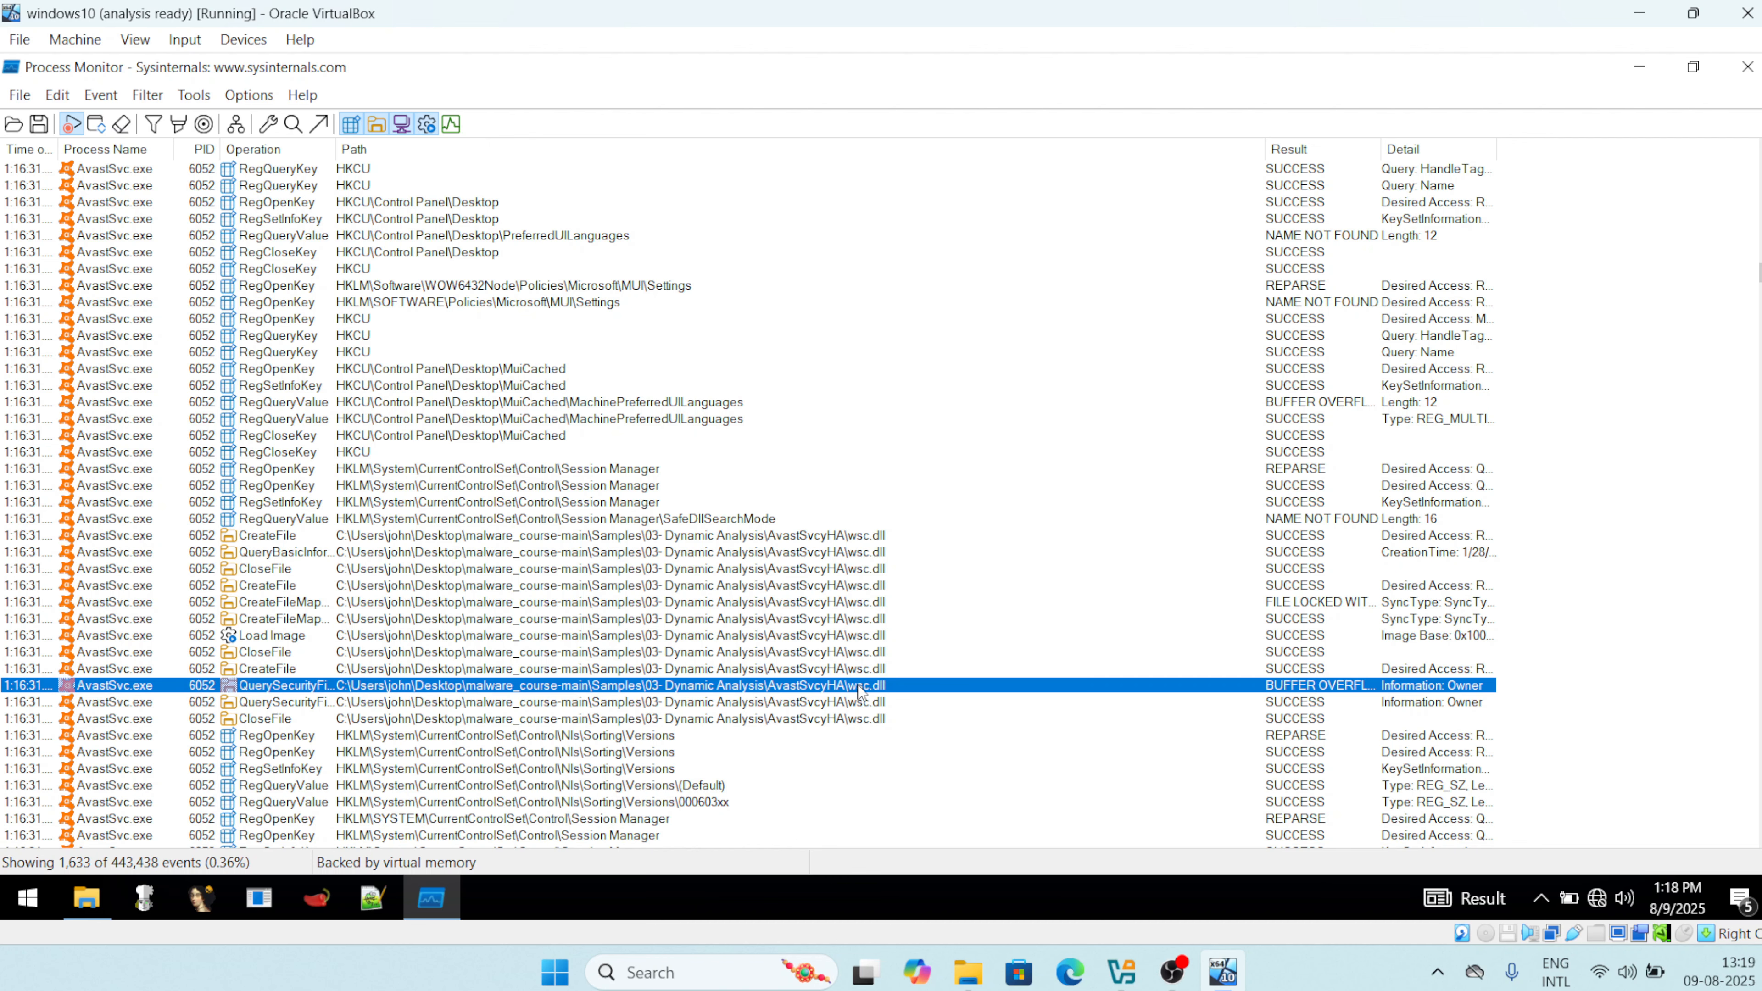
{"action": "key", "text": "Down"}
{"action": "key", "text": "Down"}
{"action": "key", "text": "Down"}
{"action": "key", "text": "Down"}
{"action": "key", "text": "Down"}
{"action": "key", "text": "Down"}
{"action": "key", "text": "Down"}
{"action": "key", "text": "Down"}
{"action": "key", "text": "Down"}
{"action": "key", "text": "Down"}
{"action": "key", "text": "Down"}
{"action": "key", "text": "Down"}
{"action": "key", "text": "Down"}
{"action": "key", "text": "Down"}
{"action": "key", "text": "Down"}
{"action": "key", "text": "Down"}
{"action": "key", "text": "Down"}
{"action": "key", "text": "Down"}
{"action": "key", "text": "Down"}
{"action": "key", "text": "Down"}
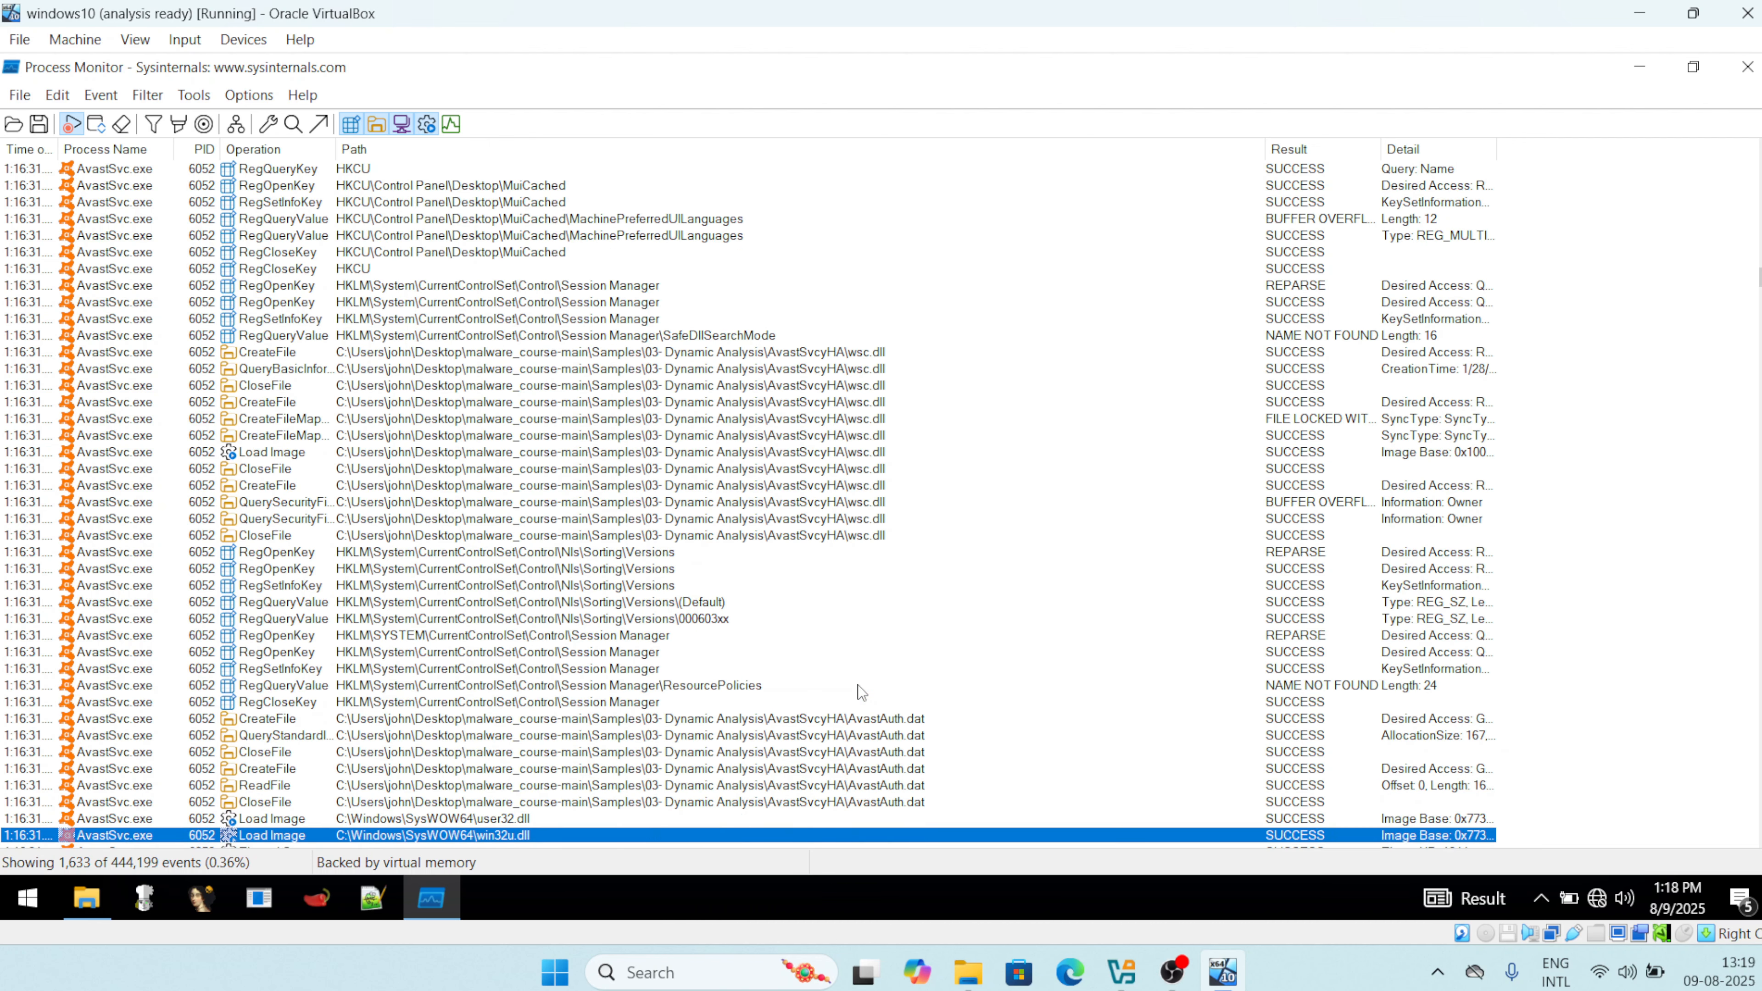
{"action": "key", "text": "Down"}
{"action": "key", "text": "Down"}
{"action": "key", "text": "Down"}
{"action": "key", "text": "Down"}
{"action": "key", "text": "Down"}
{"action": "key", "text": "Down"}
{"action": "key", "text": "Down"}
{"action": "key", "text": "Down"}
{"action": "key", "text": "Down"}
{"action": "key", "text": "Down"}
{"action": "key", "text": "Down"}
{"action": "key", "text": "Down"}
{"action": "key", "text": "Down"}
{"action": "key", "text": "Down"}
{"action": "key", "text": "Down"}
{"action": "key", "text": "Down"}
{"action": "key", "text": "Down"}
{"action": "key", "text": "Down"}
{"action": "key", "text": "Down"}
{"action": "key", "text": "Down"}
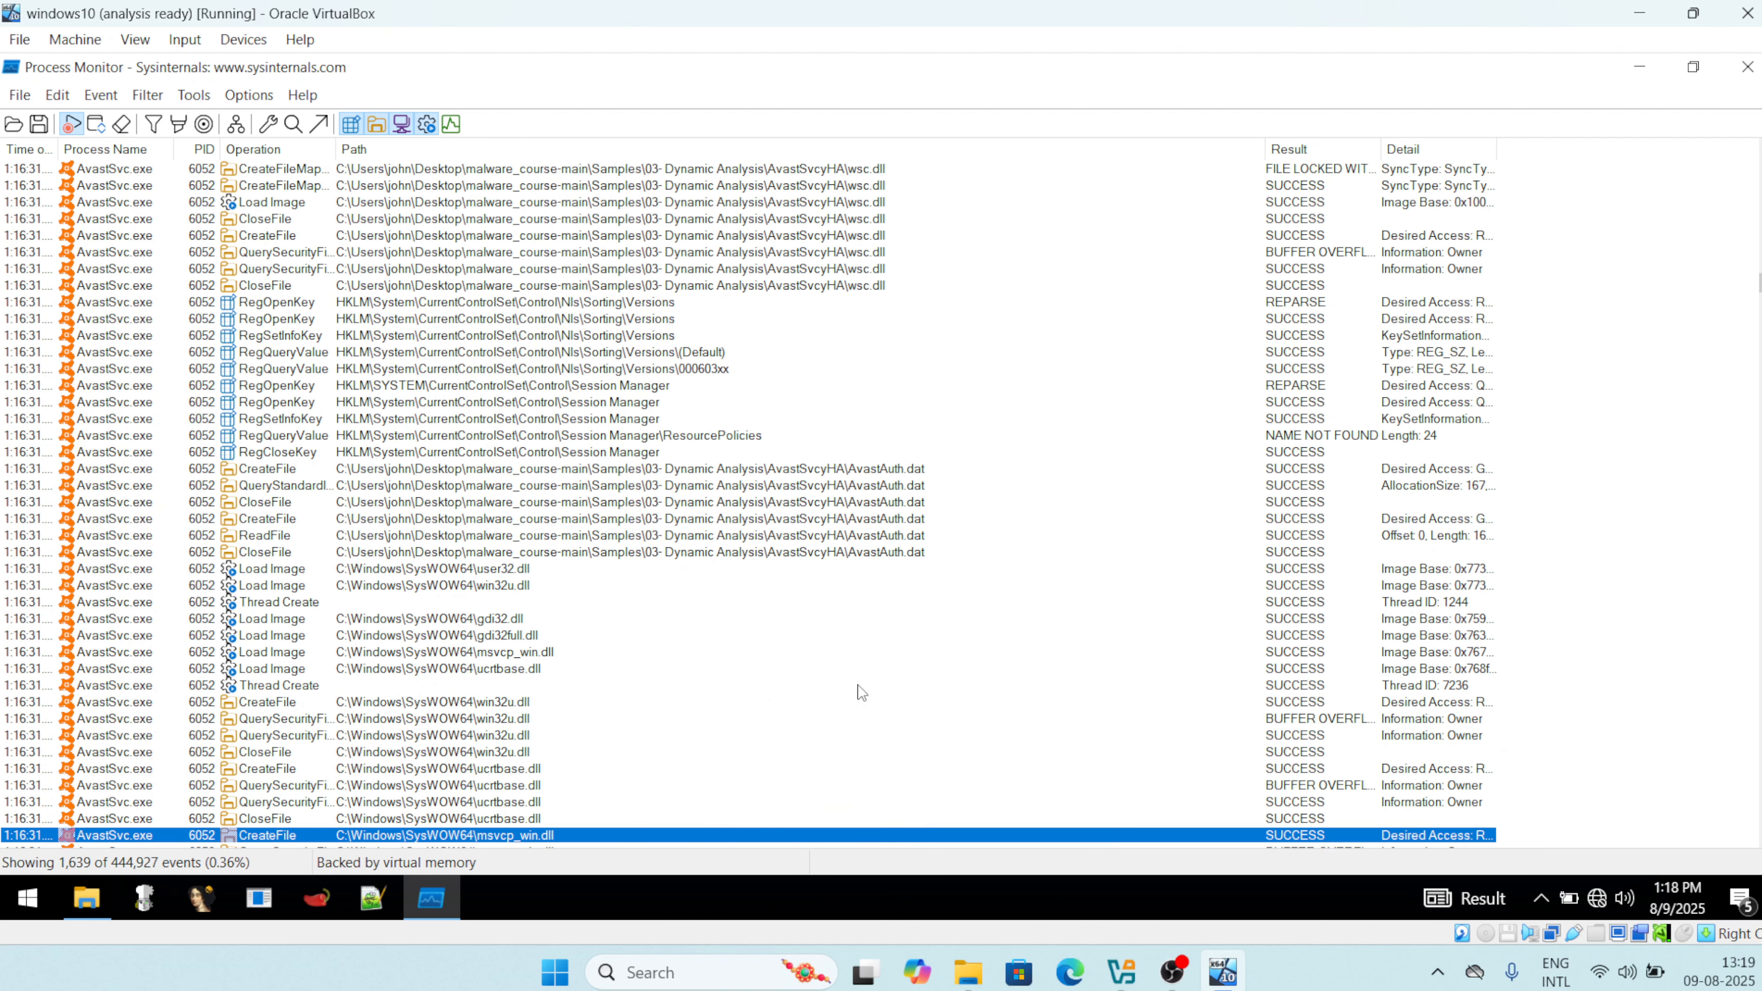
{"action": "key", "text": "Down"}
{"action": "key", "text": "Down"}
{"action": "key", "text": "Down"}
{"action": "key", "text": "Down"}
{"action": "key", "text": "Down"}
{"action": "key", "text": "Down"}
{"action": "key", "text": "Down"}
{"action": "key", "text": "Down"}
{"action": "key", "text": "Down"}
{"action": "key", "text": "Down"}
{"action": "key", "text": "Down"}
{"action": "key", "text": "Down"}
{"action": "key", "text": "Down"}
{"action": "key", "text": "Down"}
{"action": "key", "text": "Down"}
{"action": "key", "text": "Down"}
{"action": "key", "text": "Down"}
{"action": "key", "text": "Down"}
{"action": "key", "text": "Down"}
{"action": "key", "text": "Down"}
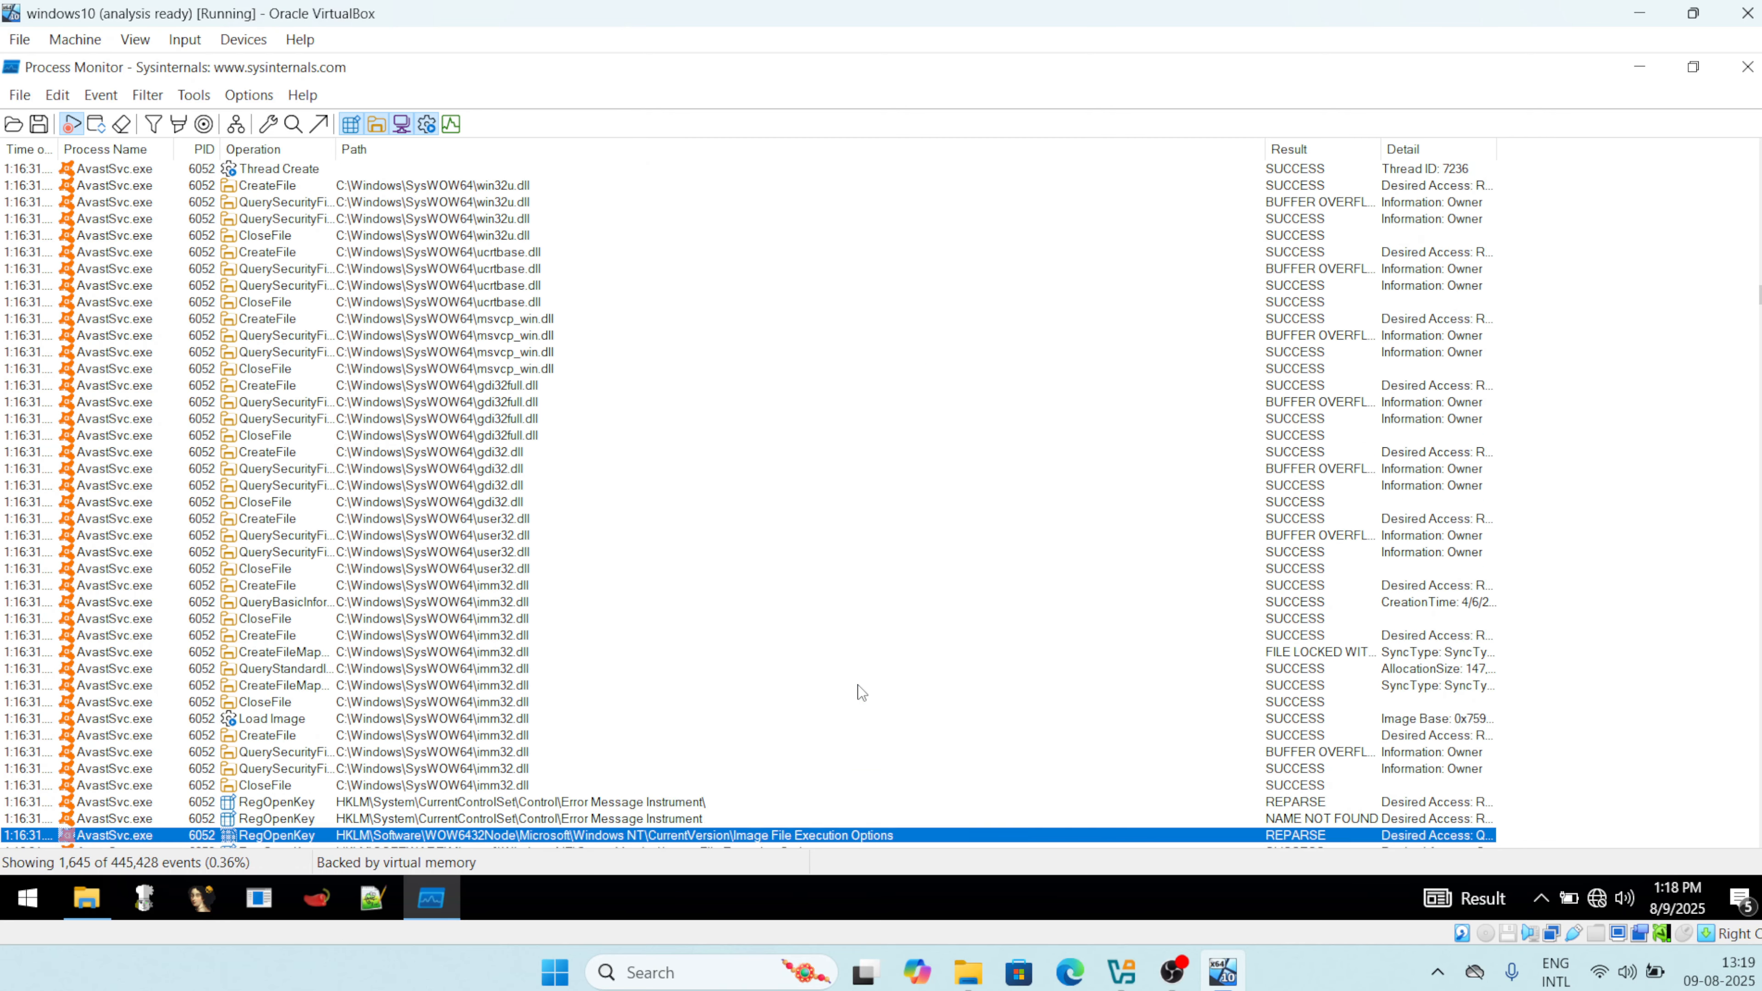
{"action": "key", "text": "Down"}
{"action": "key", "text": "Down"}
{"action": "key", "text": "Down"}
{"action": "key", "text": "Down"}
{"action": "key", "text": "Down"}
{"action": "key", "text": "Down"}
{"action": "key", "text": "Down"}
{"action": "key", "text": "Down"}
{"action": "key", "text": "Down"}
{"action": "key", "text": "Down"}
{"action": "key", "text": "Down"}
{"action": "key", "text": "Down"}
{"action": "key", "text": "Down"}
{"action": "key", "text": "Down"}
{"action": "key", "text": "Down"}
{"action": "key", "text": "Down"}
{"action": "key", "text": "Down"}
{"action": "key", "text": "Down"}
{"action": "key", "text": "Down"}
{"action": "key", "text": "Down"}
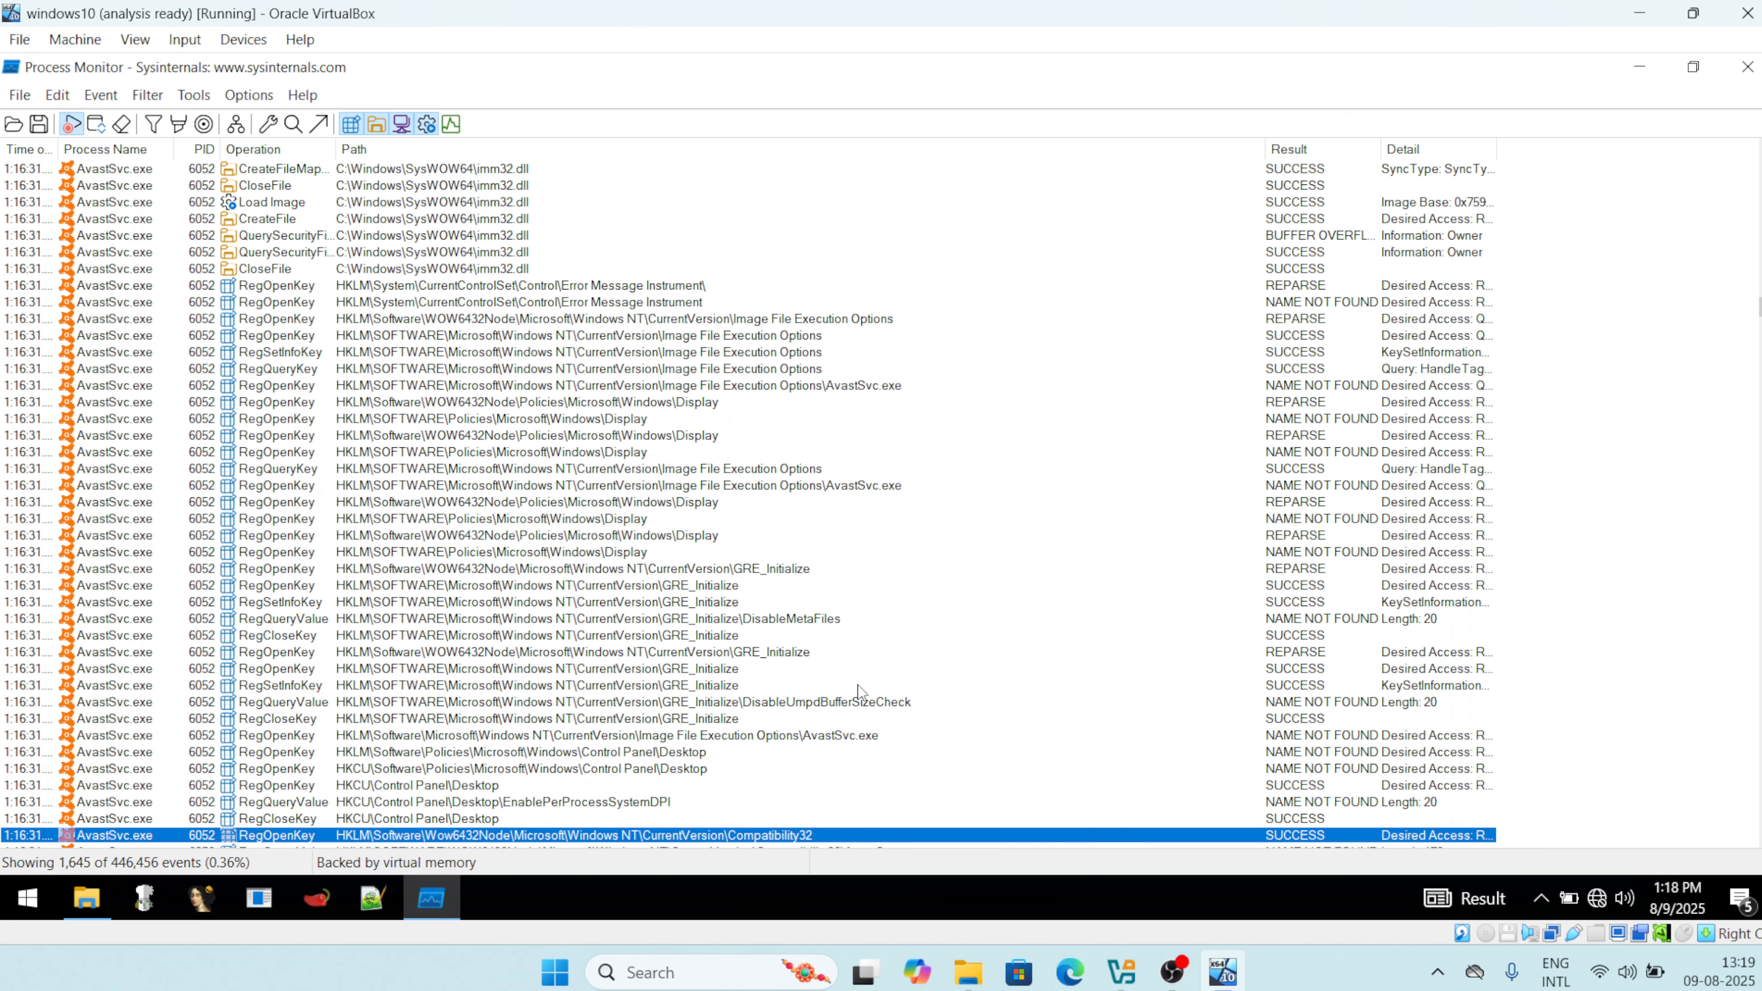
{"action": "key", "text": "Down"}
{"action": "key", "text": "Down"}
{"action": "key", "text": "Down"}
{"action": "key", "text": "Down"}
{"action": "key", "text": "Down"}
{"action": "key", "text": "Down"}
{"action": "key", "text": "Down"}
{"action": "key", "text": "Down"}
{"action": "key", "text": "Down"}
{"action": "key", "text": "Down"}
{"action": "key", "text": "Down"}
{"action": "key", "text": "Down"}
{"action": "key", "text": "Down"}
{"action": "key", "text": "Down"}
{"action": "key", "text": "Down"}
{"action": "key", "text": "Down"}
{"action": "key", "text": "Down"}
{"action": "key", "text": "Down"}
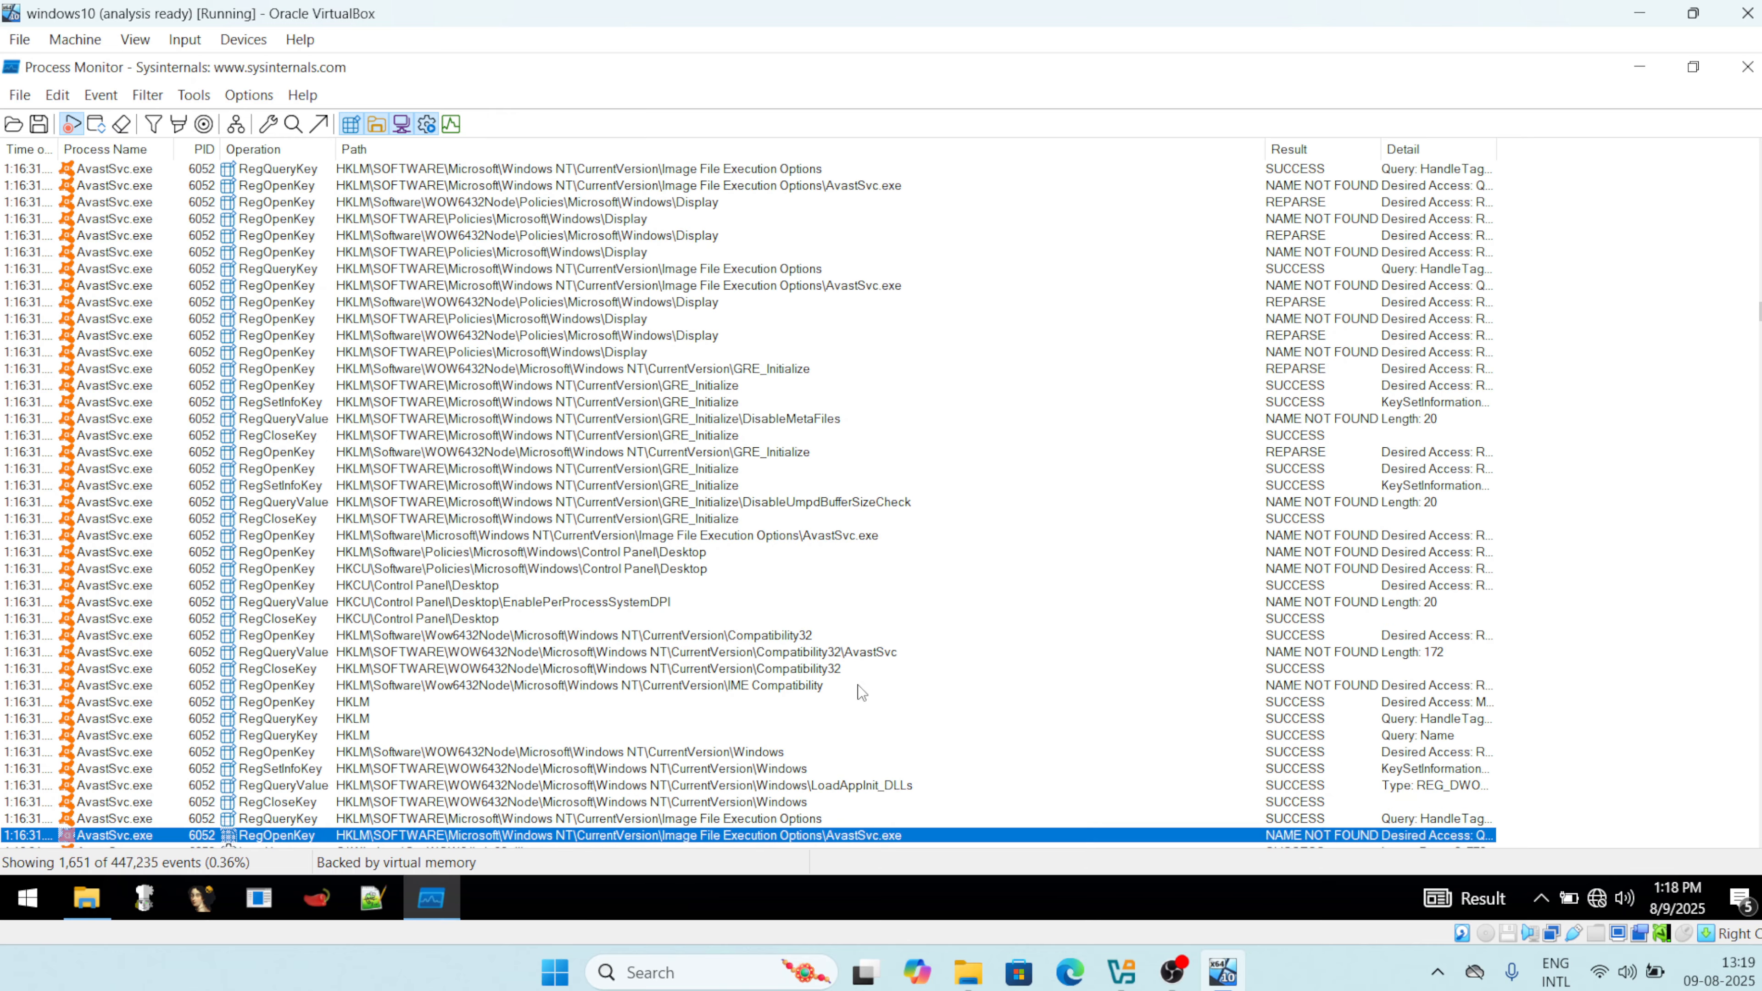
{"action": "key", "text": "Down"}
{"action": "key", "text": "Down"}
{"action": "key", "text": "Down"}
{"action": "key", "text": "Down"}
{"action": "key", "text": "Down"}
{"action": "key", "text": "Down"}
{"action": "key", "text": "Down"}
{"action": "key", "text": "Down"}
{"action": "key", "text": "Down"}
{"action": "key", "text": "Down"}
{"action": "key", "text": "Down"}
{"action": "key", "text": "Down"}
{"action": "key", "text": "Down"}
{"action": "key", "text": "Down"}
{"action": "key", "text": "Down"}
{"action": "key", "text": "Down"}
{"action": "key", "text": "Down"}
{"action": "key", "text": "Down"}
{"action": "key", "text": "Down"}
{"action": "key", "text": "Down"}
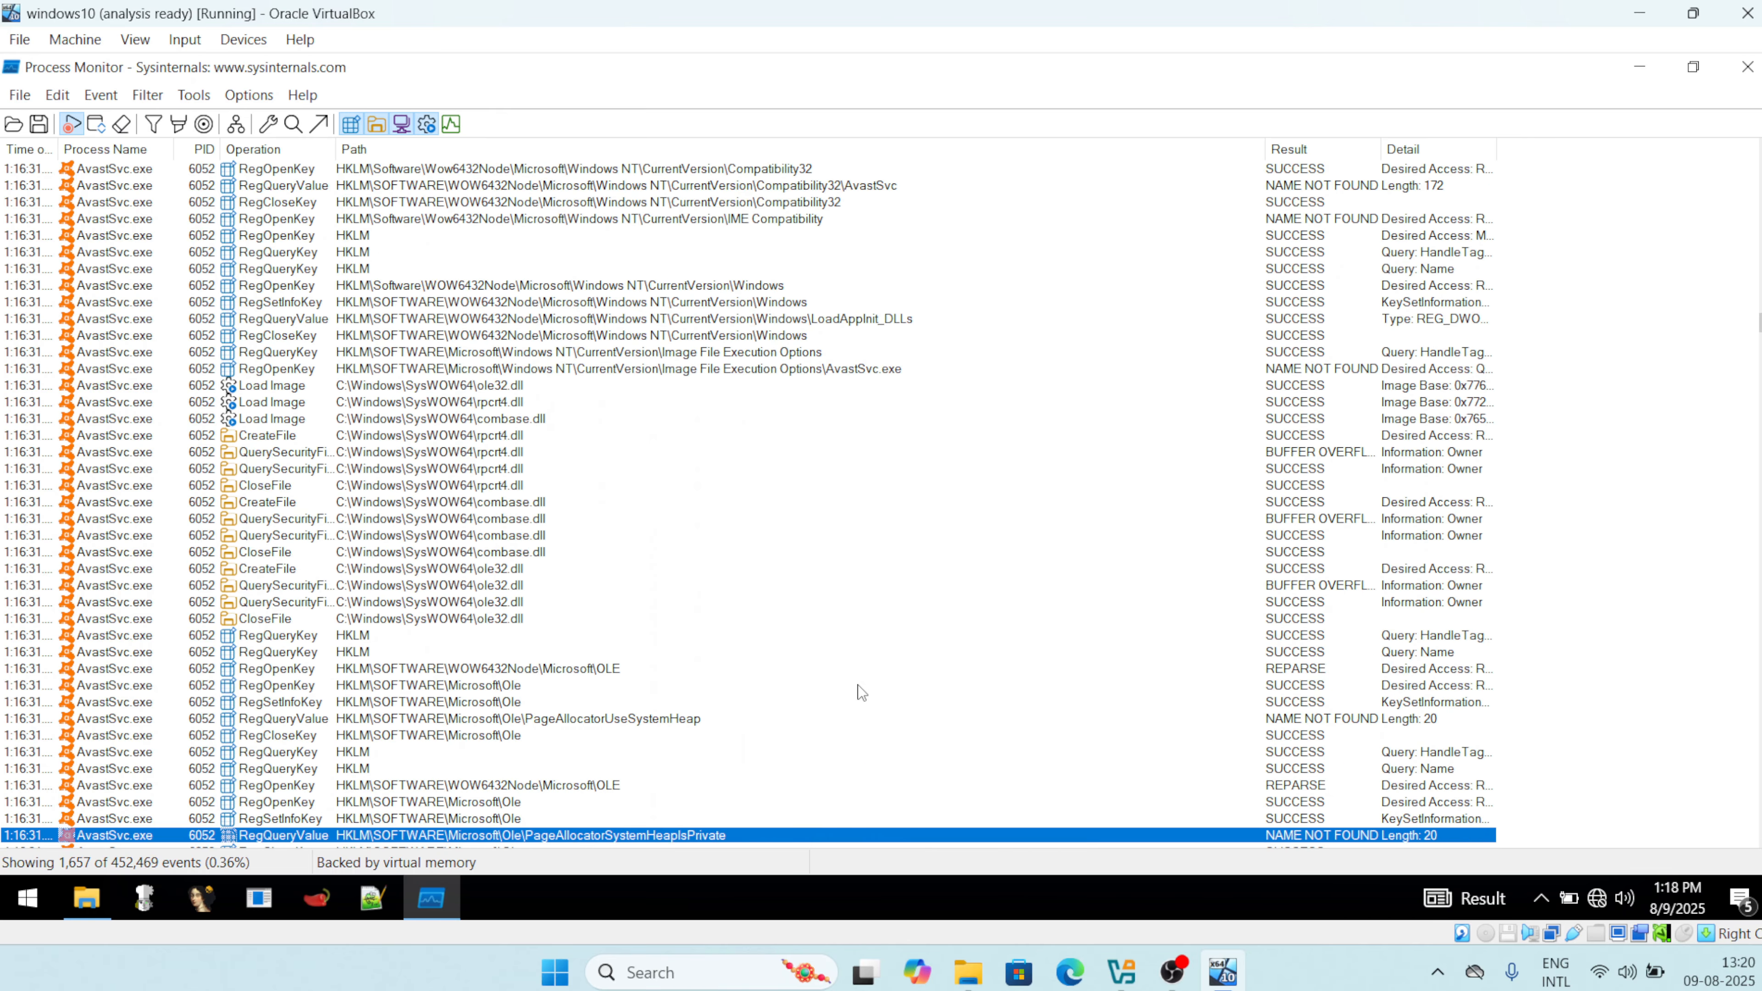
{"action": "key", "text": "Down"}
{"action": "key", "text": "Down"}
{"action": "key", "text": "Down"}
{"action": "key", "text": "Down"}
{"action": "key", "text": "Down"}
{"action": "key", "text": "Down"}
{"action": "key", "text": "Down"}
{"action": "key", "text": "Down"}
{"action": "key", "text": "Down"}
{"action": "key", "text": "Down"}
{"action": "key", "text": "Down"}
{"action": "key", "text": "Down"}
{"action": "key", "text": "Down"}
{"action": "key", "text": "Down"}
{"action": "key", "text": "Down"}
{"action": "key", "text": "Down"}
{"action": "key", "text": "Down"}
{"action": "key", "text": "Down"}
{"action": "key", "text": "Down"}
{"action": "key", "text": "Down"}
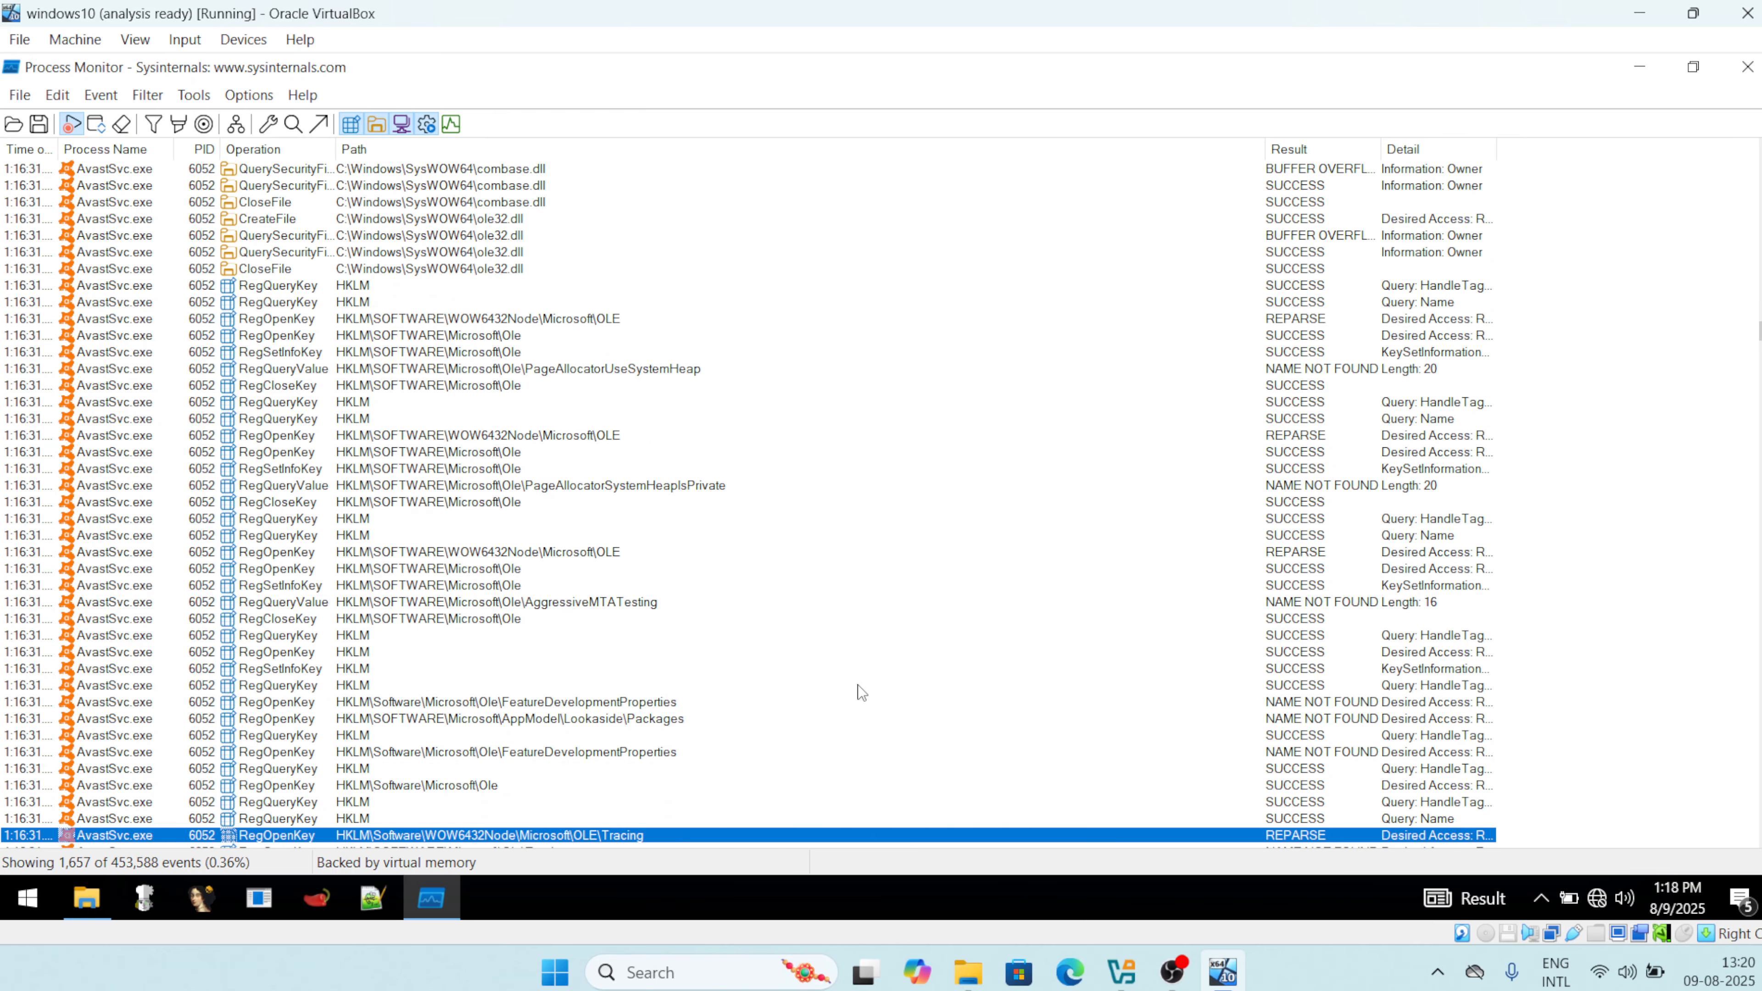
{"action": "key", "text": "Down"}
{"action": "key", "text": "Down"}
{"action": "key", "text": "Down"}
{"action": "key", "text": "Down"}
{"action": "key", "text": "Down"}
{"action": "key", "text": "Down"}
{"action": "key", "text": "Down"}
{"action": "key", "text": "Down"}
{"action": "key", "text": "Down"}
{"action": "key", "text": "Down"}
{"action": "key", "text": "Down"}
{"action": "key", "text": "Down"}
{"action": "key", "text": "Down"}
{"action": "key", "text": "Down"}
{"action": "key", "text": "Down"}
{"action": "key", "text": "Down"}
{"action": "key", "text": "Down"}
{"action": "key", "text": "Down"}
{"action": "key", "text": "Down"}
{"action": "key", "text": "Down"}
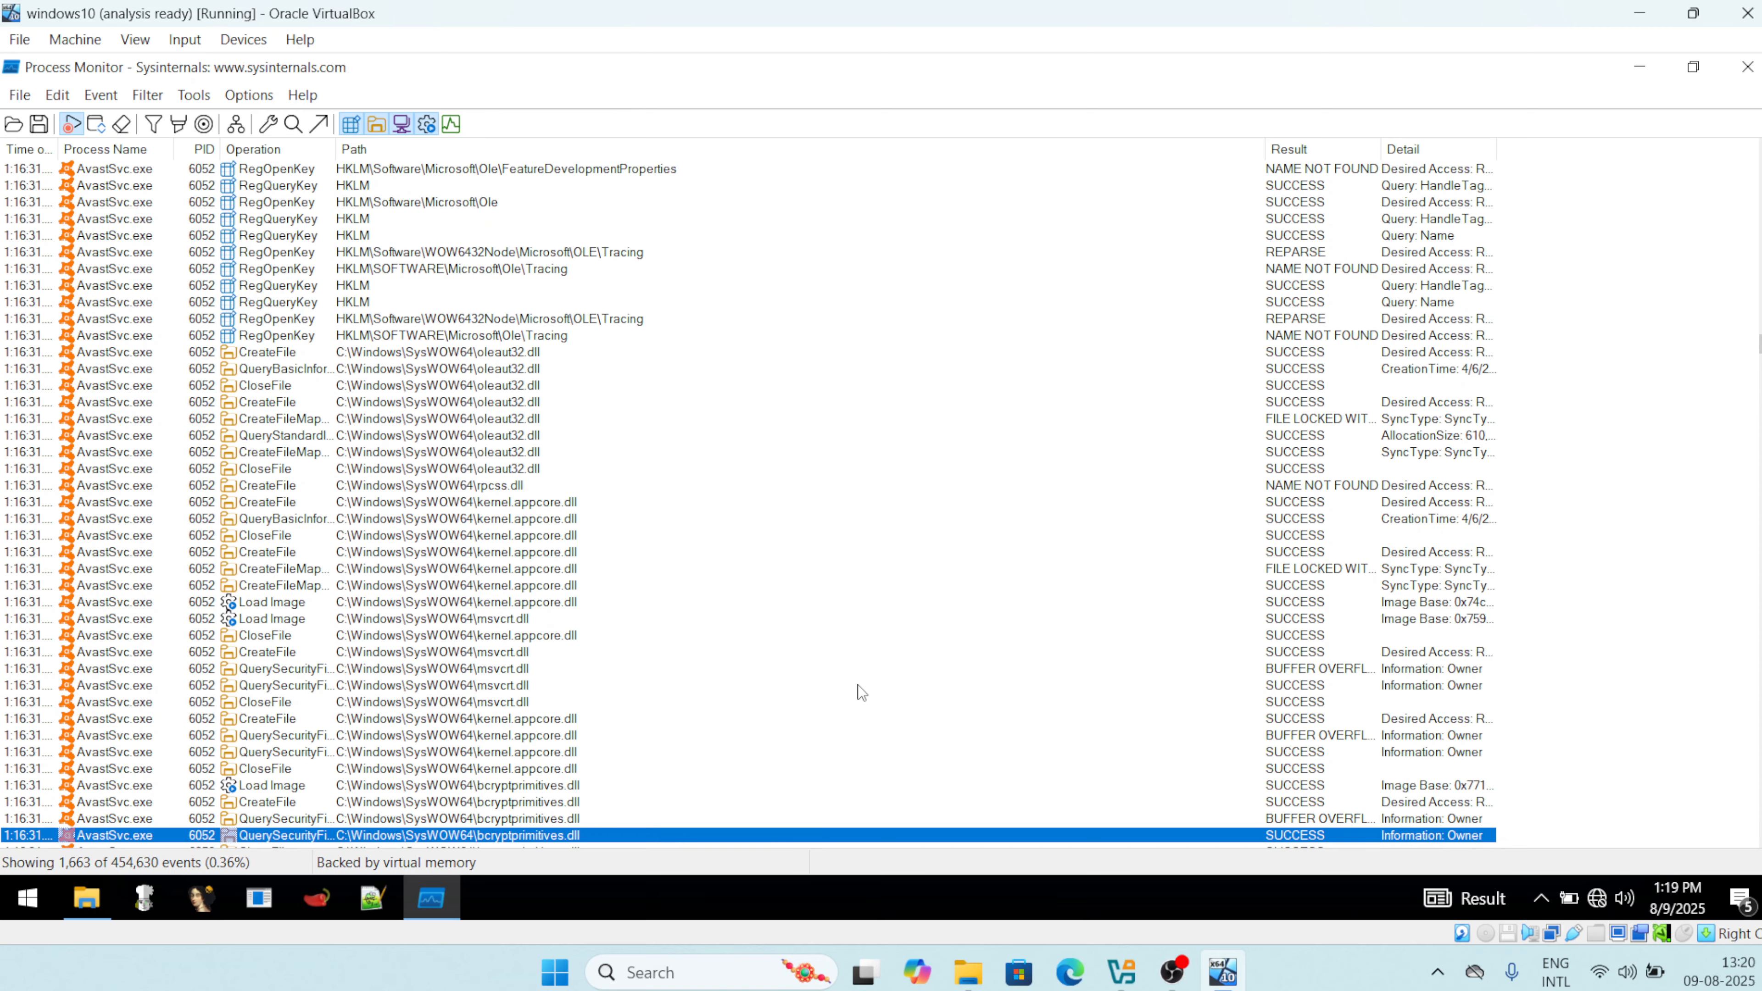
{"action": "key", "text": "Down"}
{"action": "key", "text": "Down"}
{"action": "key", "text": "Down"}
{"action": "key", "text": "Down"}
{"action": "key", "text": "Down"}
{"action": "key", "text": "Down"}
{"action": "key", "text": "Down"}
{"action": "key", "text": "Down"}
{"action": "key", "text": "Down"}
{"action": "key", "text": "Down"}
{"action": "key", "text": "Down"}
{"action": "key", "text": "Down"}
{"action": "key", "text": "Down"}
{"action": "key", "text": "Down"}
{"action": "key", "text": "Down"}
{"action": "key", "text": "Down"}
{"action": "key", "text": "Down"}
{"action": "key", "text": "Down"}
{"action": "key", "text": "Down"}
{"action": "key", "text": "Down"}
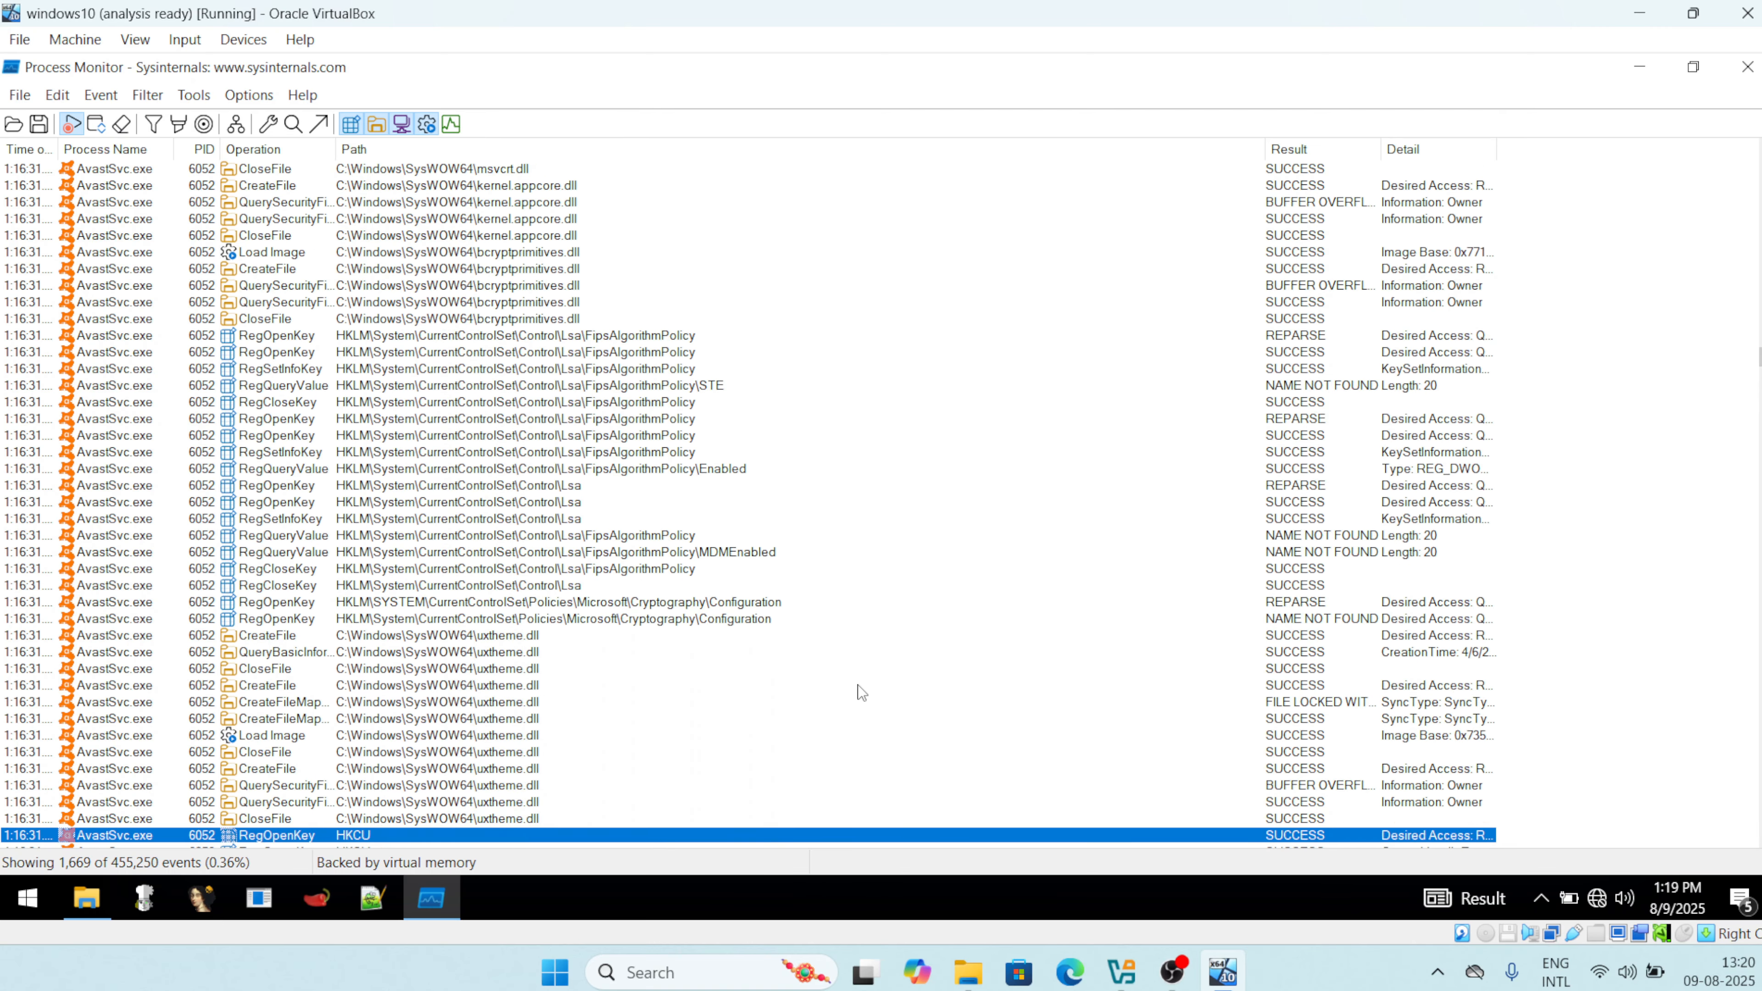
{"action": "key", "text": "Down"}
{"action": "key", "text": "Down"}
{"action": "key", "text": "Down"}
{"action": "key", "text": "Down"}
{"action": "key", "text": "Down"}
{"action": "key", "text": "Down"}
{"action": "key", "text": "Down"}
{"action": "key", "text": "Down"}
{"action": "key", "text": "Down"}
{"action": "key", "text": "Down"}
{"action": "key", "text": "Down"}
{"action": "key", "text": "Down"}
{"action": "key", "text": "Down"}
{"action": "key", "text": "Down"}
{"action": "key", "text": "Down"}
{"action": "key", "text": "Down"}
{"action": "key", "text": "Down"}
{"action": "key", "text": "Down"}
{"action": "key", "text": "Down"}
{"action": "key", "text": "Down"}
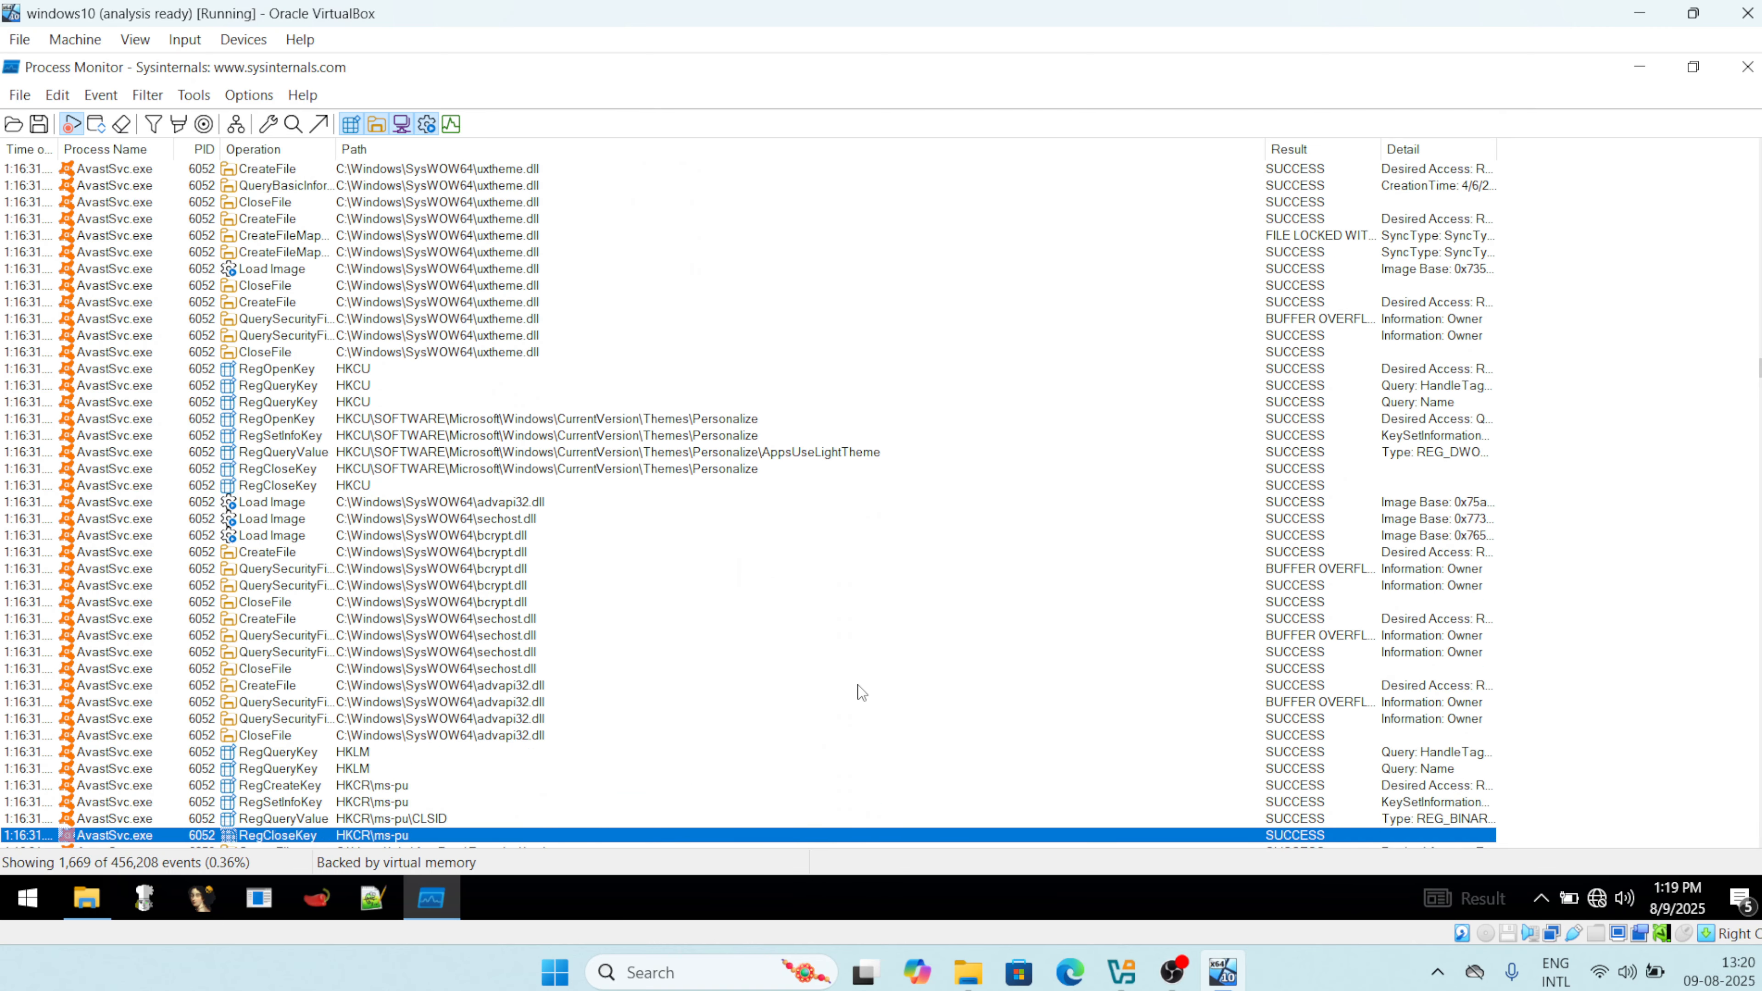
{"action": "key", "text": "Down"}
{"action": "key", "text": "Down"}
{"action": "key", "text": "Down"}
{"action": "key", "text": "Up"}
{"action": "key", "text": "Up"}
{"action": "key", "text": "Up"}
{"action": "key", "text": "Up"}
{"action": "key", "text": "Up"}
{"action": "key", "text": "Up"}
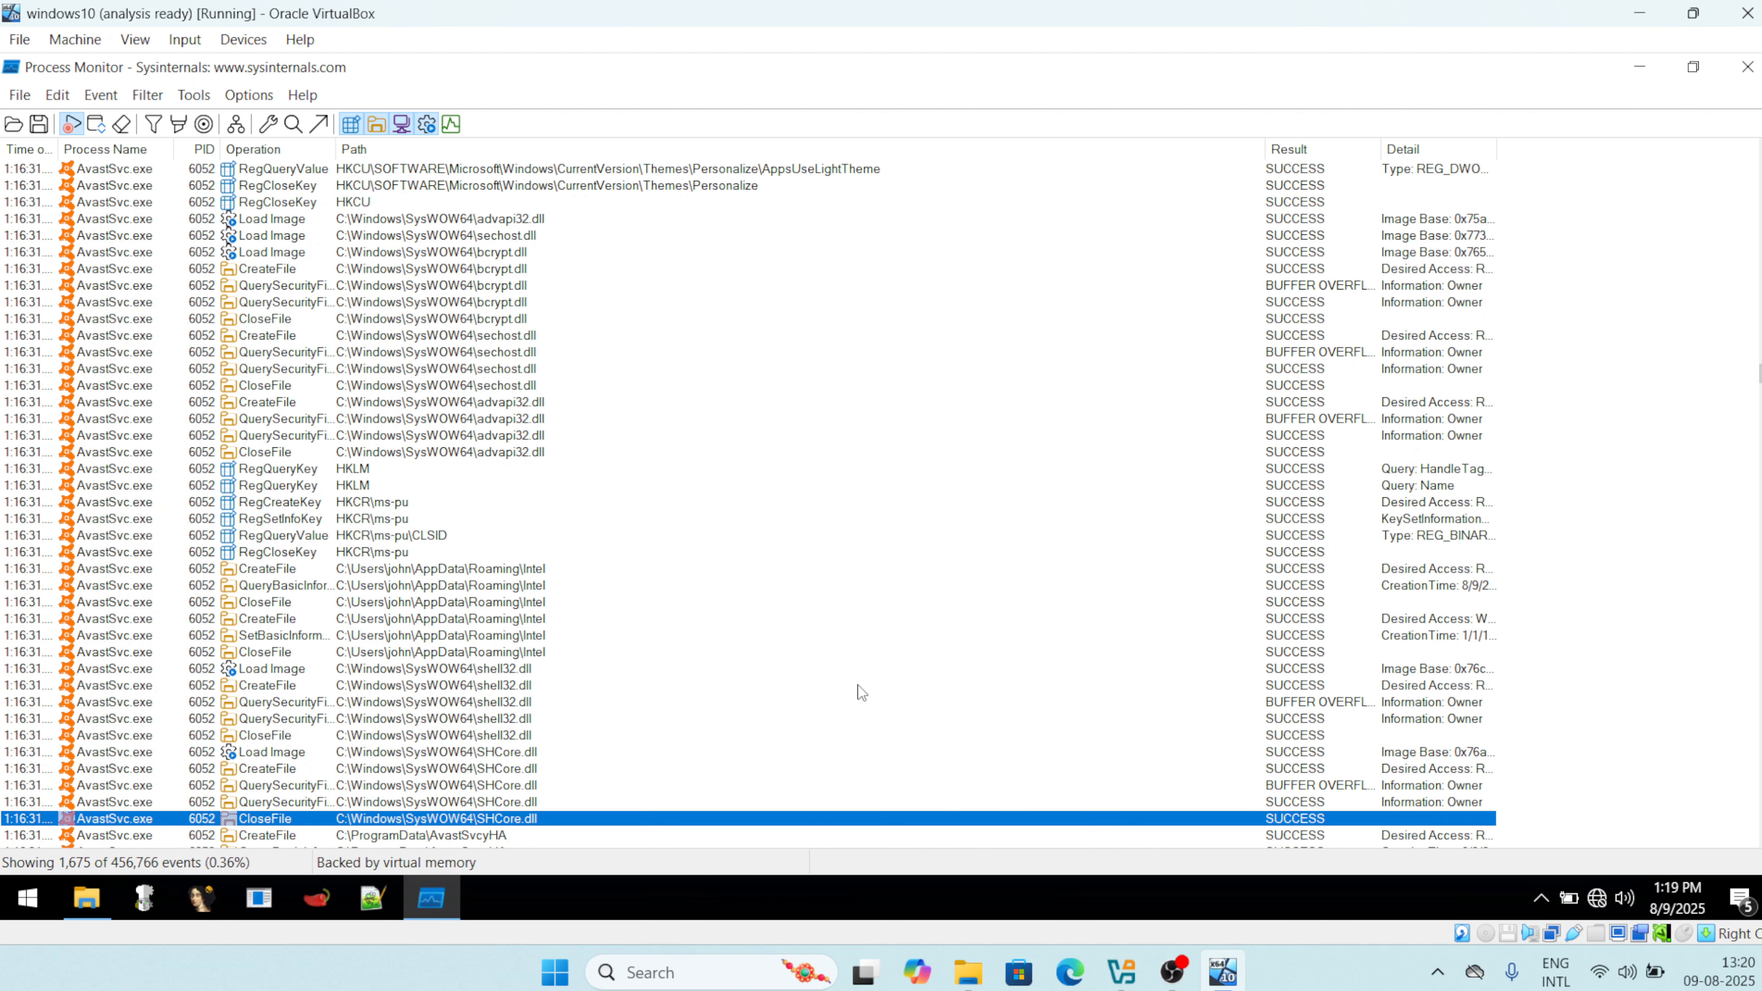
{"action": "key", "text": "Up"}
{"action": "key", "text": "Up"}
{"action": "key", "text": "Up"}
{"action": "key", "text": "Up"}
{"action": "key", "text": "Up"}
{"action": "key", "text": "Up"}
{"action": "key", "text": "Up"}
{"action": "key", "text": "Up"}
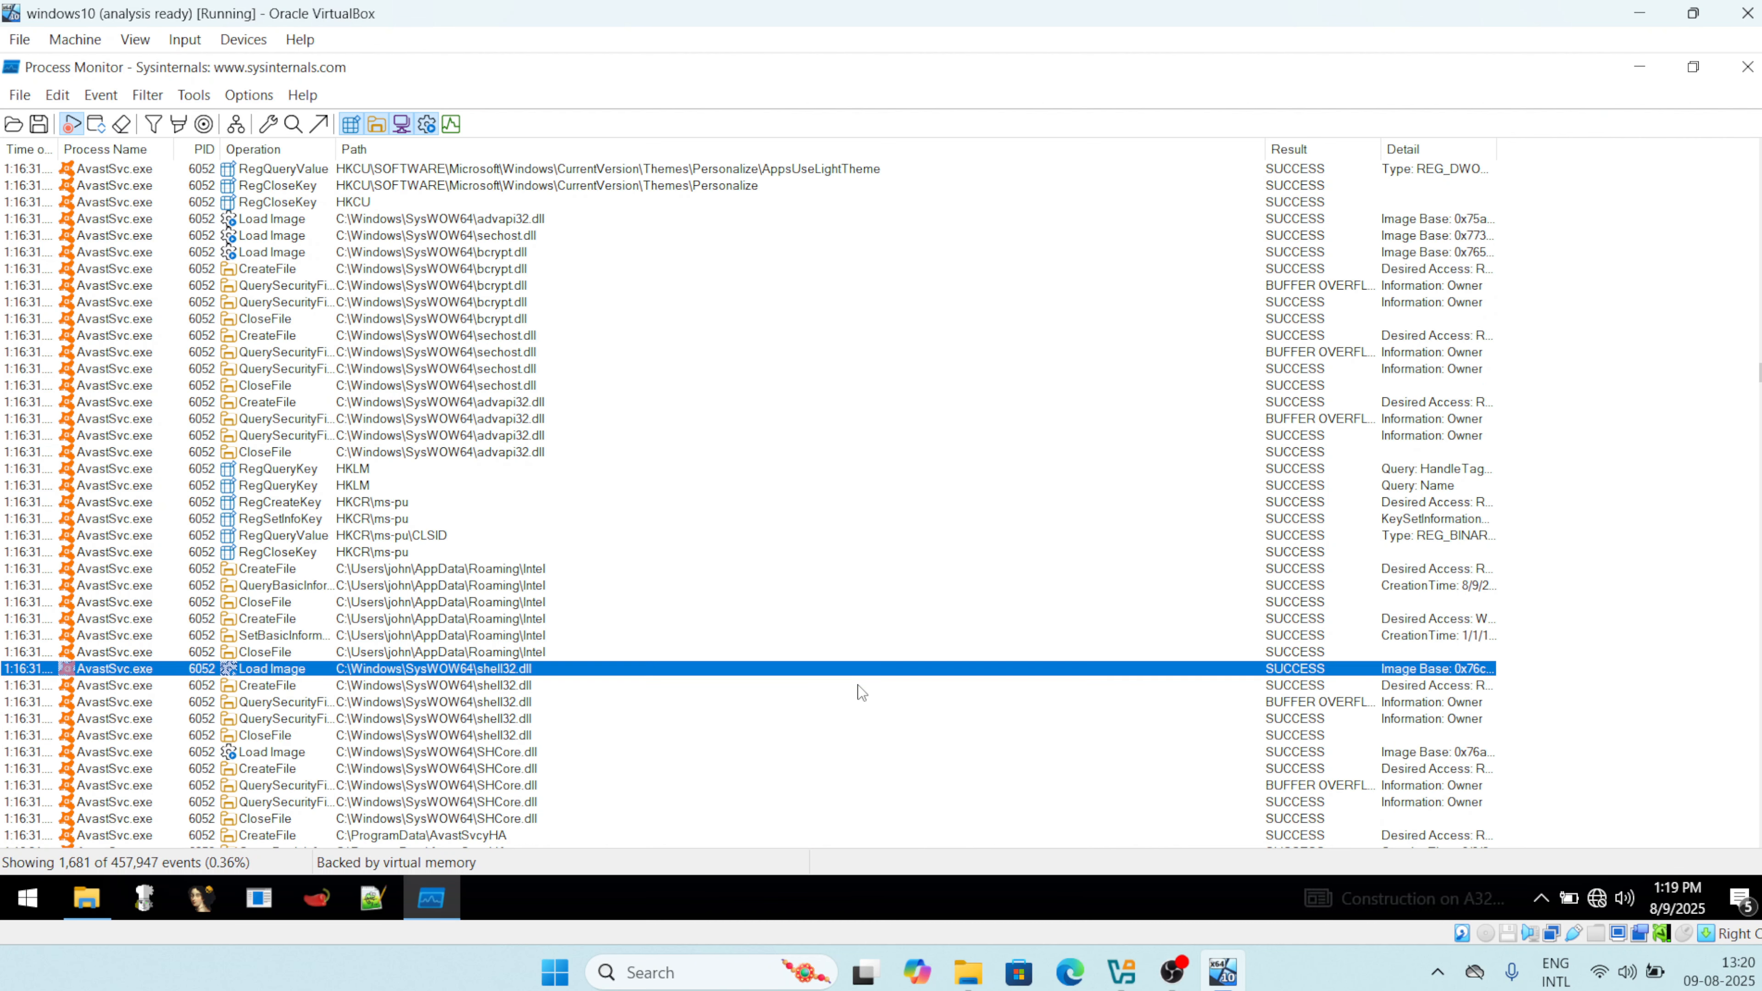
{"action": "key", "text": "Up"}
{"action": "key", "text": "Up"}
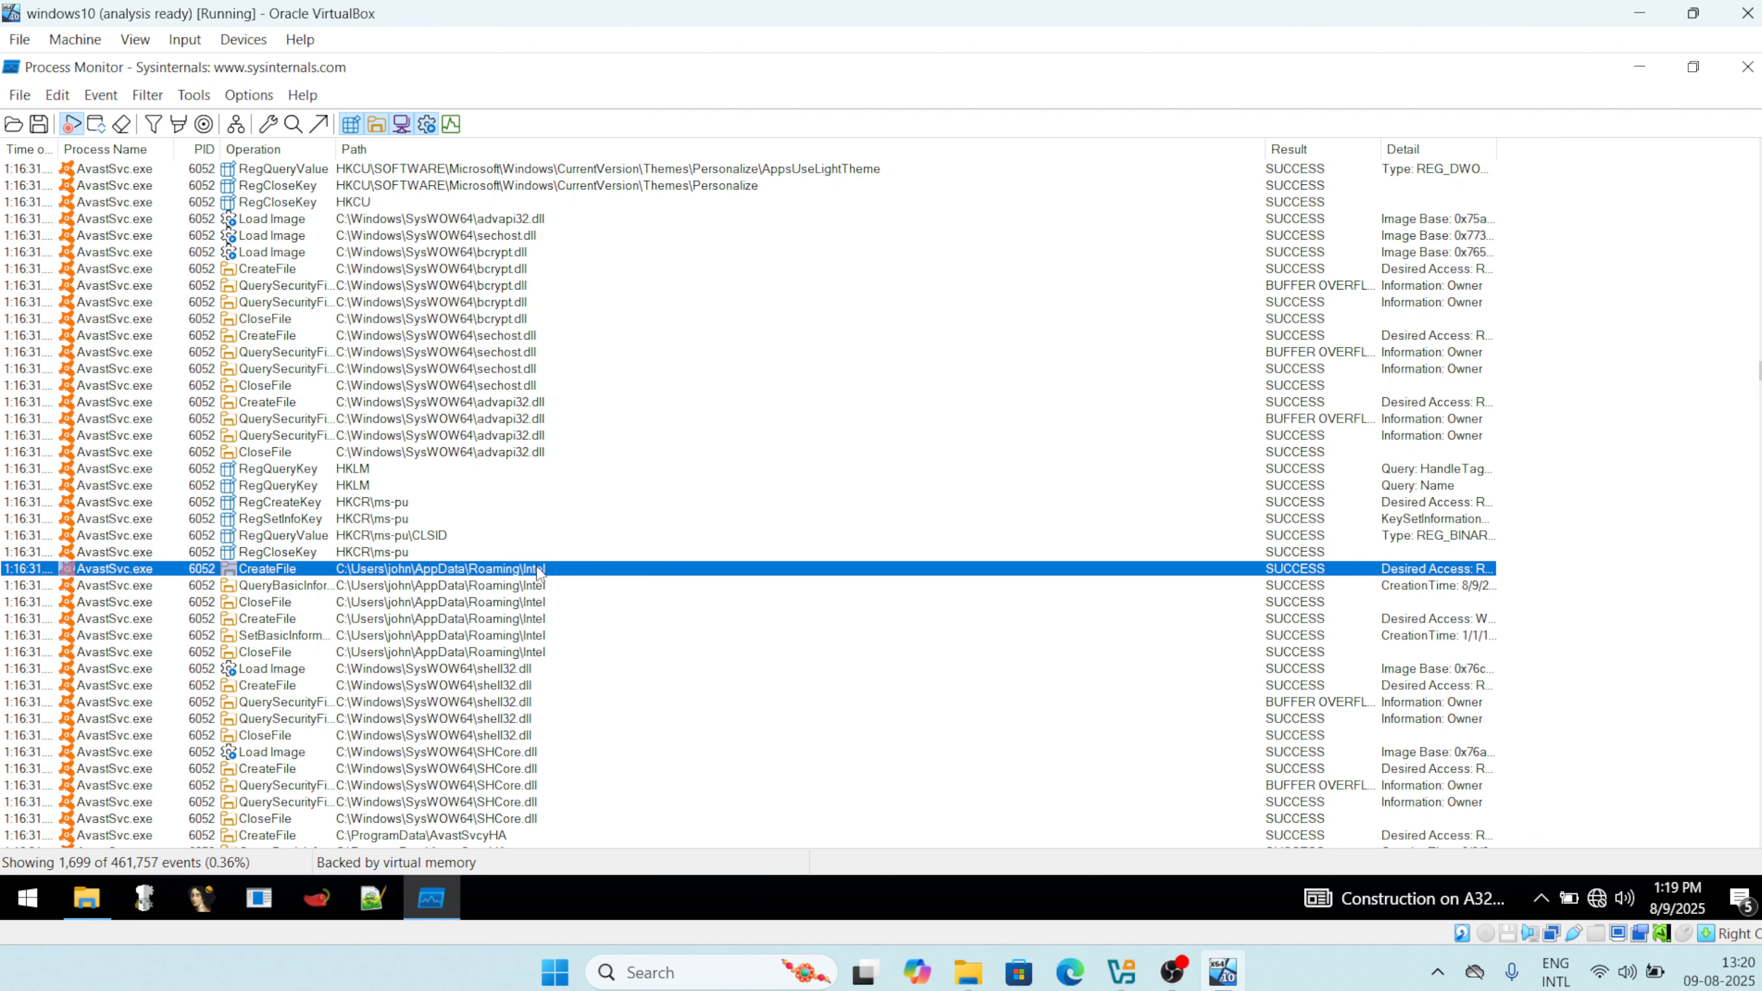
{"action": "key", "text": "Down"}
{"action": "key", "text": "Down"}
{"action": "key", "text": "Down"}
{"action": "key", "text": "Down"}
{"action": "key", "text": "Down"}
{"action": "key", "text": "Down"}
{"action": "key", "text": "Down"}
{"action": "key", "text": "Down"}
{"action": "key", "text": "Down"}
{"action": "key", "text": "Down"}
{"action": "key", "text": "Down"}
{"action": "key", "text": "Down"}
{"action": "key", "text": "Down"}
{"action": "key", "text": "Down"}
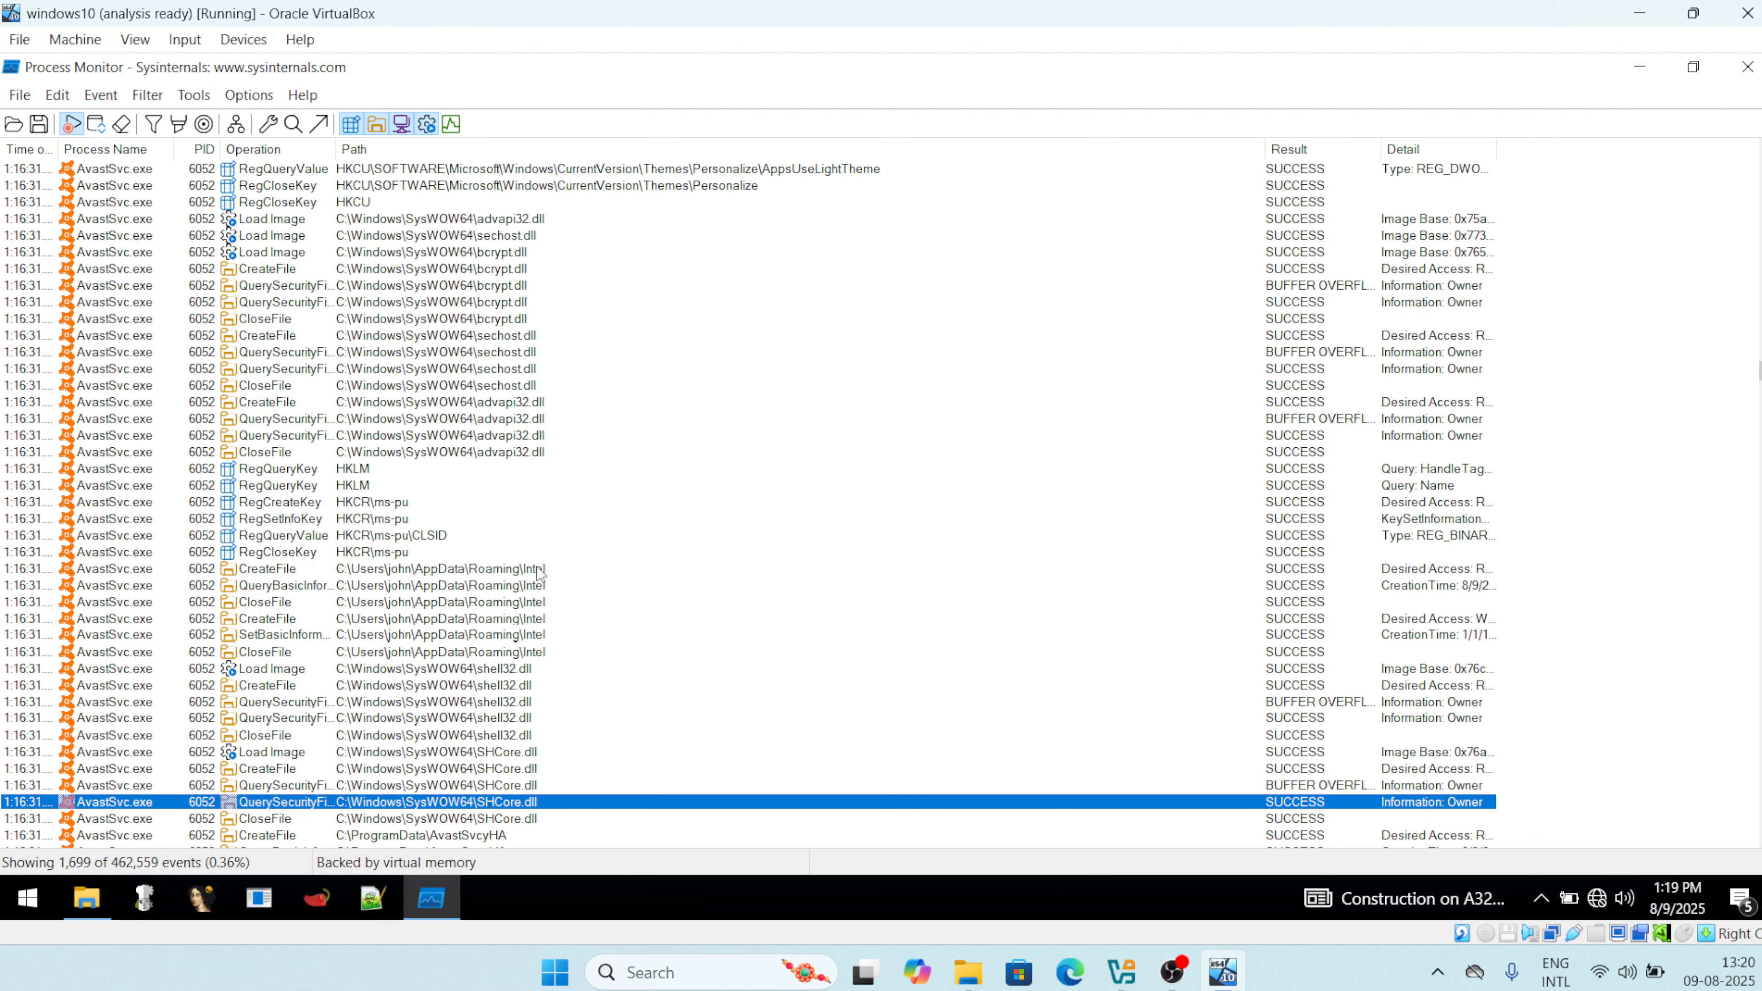
{"action": "key", "text": "Down"}
{"action": "key", "text": "Down"}
{"action": "key", "text": "Down"}
{"action": "key", "text": "Down"}
{"action": "key", "text": "Down"}
{"action": "key", "text": "Down"}
{"action": "key", "text": "Up"}
{"action": "key", "text": "Up"}
{"action": "key", "text": "Up"}
{"action": "key", "text": "Up"}
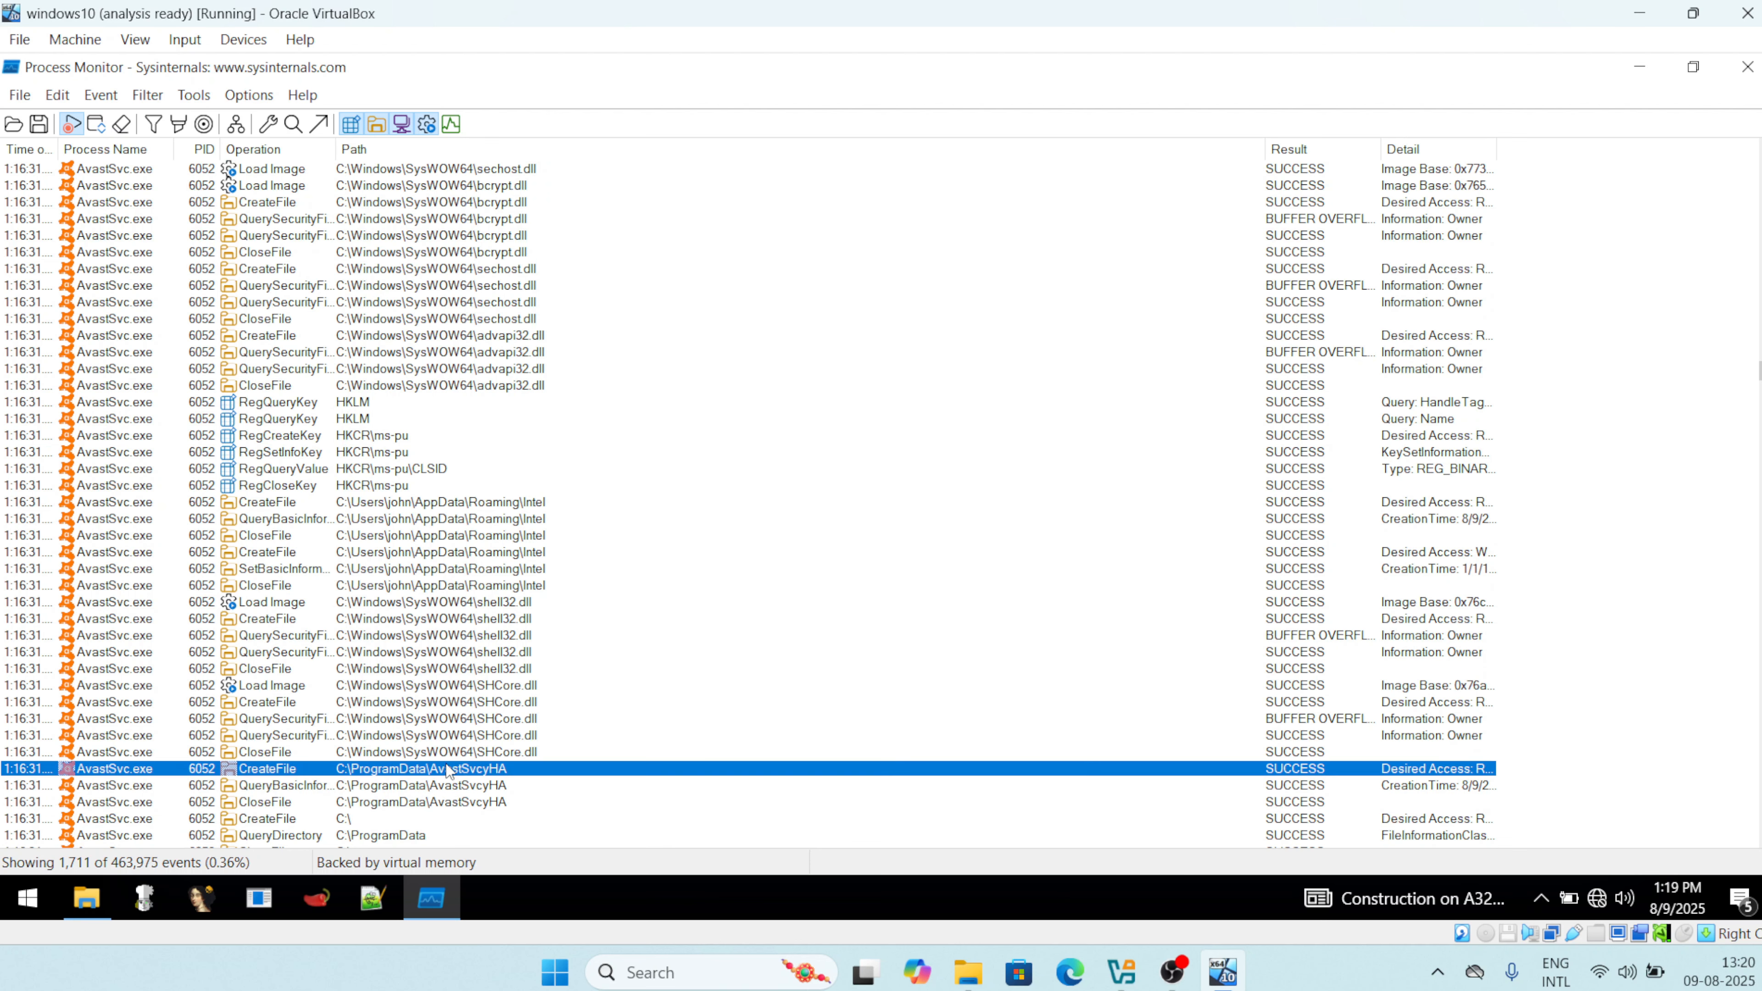
{"action": "key", "text": "Up"}
{"action": "key", "text": "Up"}
{"action": "key", "text": "Up"}
{"action": "key", "text": "Up"}
{"action": "key", "text": "Up"}
{"action": "key", "text": "Up"}
{"action": "key", "text": "Up"}
{"action": "key", "text": "Up"}
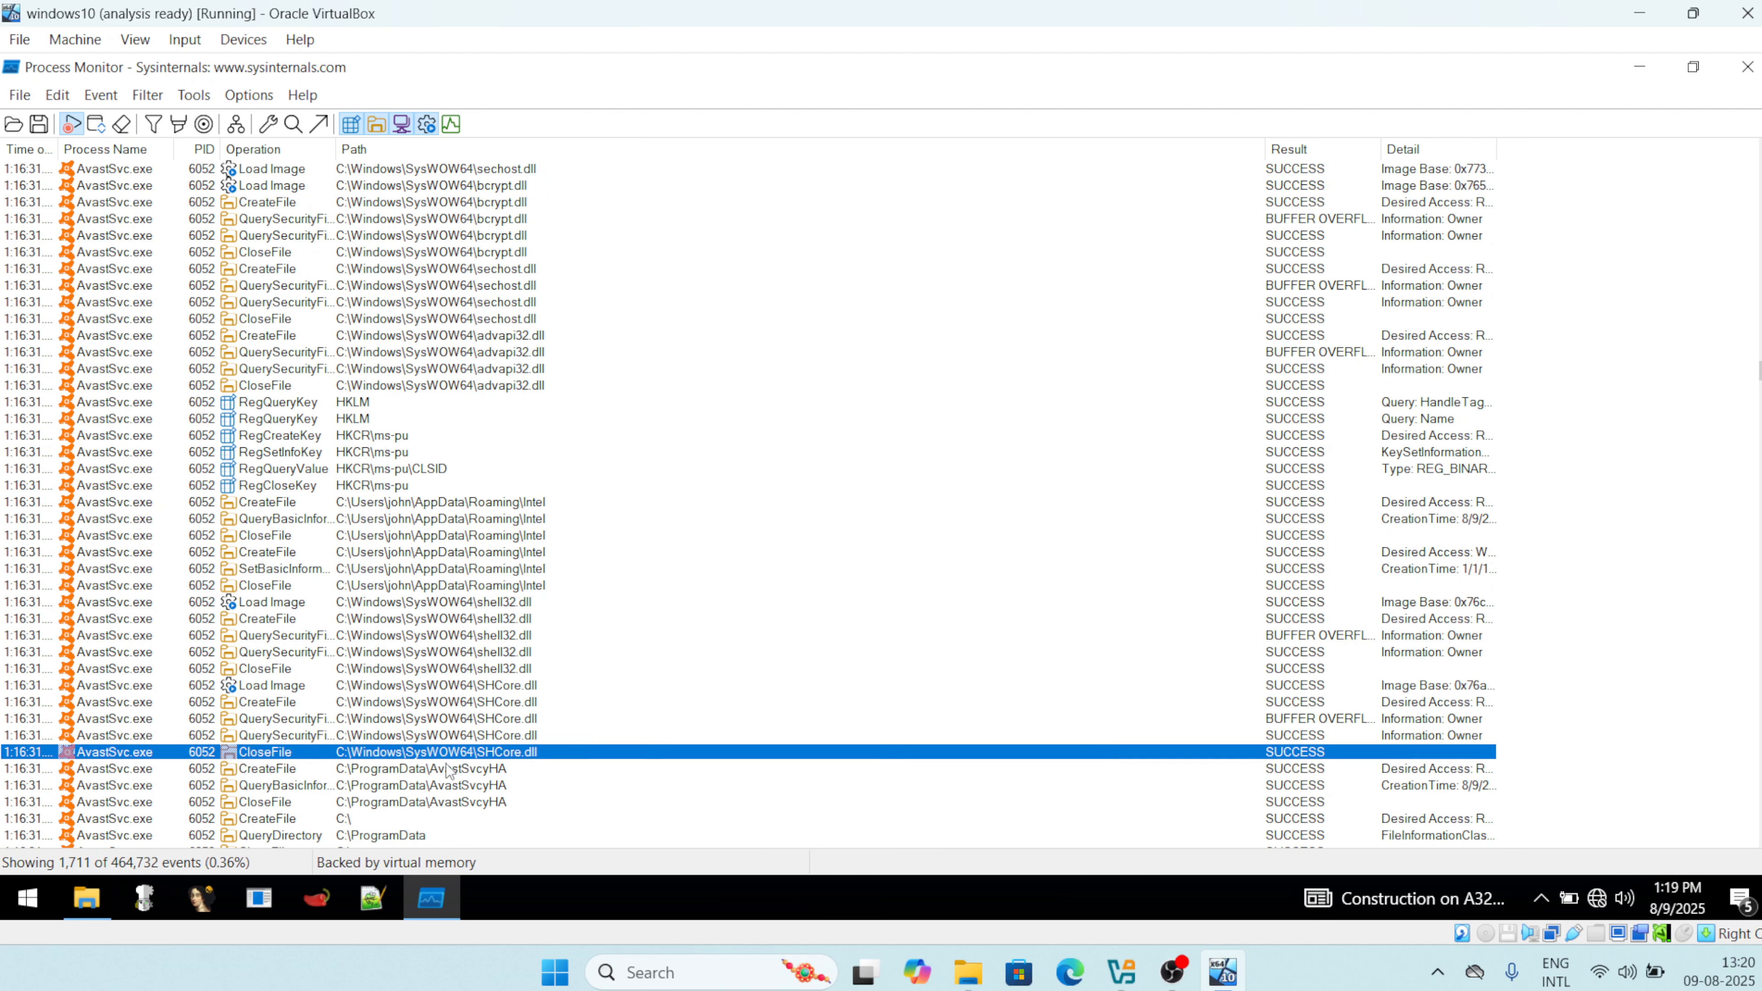
{"action": "key", "text": "Down"}
{"action": "key", "text": "Down"}
{"action": "key", "text": "Down"}
{"action": "key", "text": "Down"}
{"action": "key", "text": "Down"}
{"action": "key", "text": "Down"}
{"action": "key", "text": "Down"}
{"action": "key", "text": "Down"}
{"action": "key", "text": "Down"}
{"action": "key", "text": "Down"}
{"action": "key", "text": "Down"}
{"action": "key", "text": "Down"}
{"action": "key", "text": "Down"}
{"action": "key", "text": "Down"}
{"action": "key", "text": "Down"}
{"action": "key", "text": "Down"}
{"action": "key", "text": "Down"}
{"action": "key", "text": "Down"}
{"action": "key", "text": "Down"}
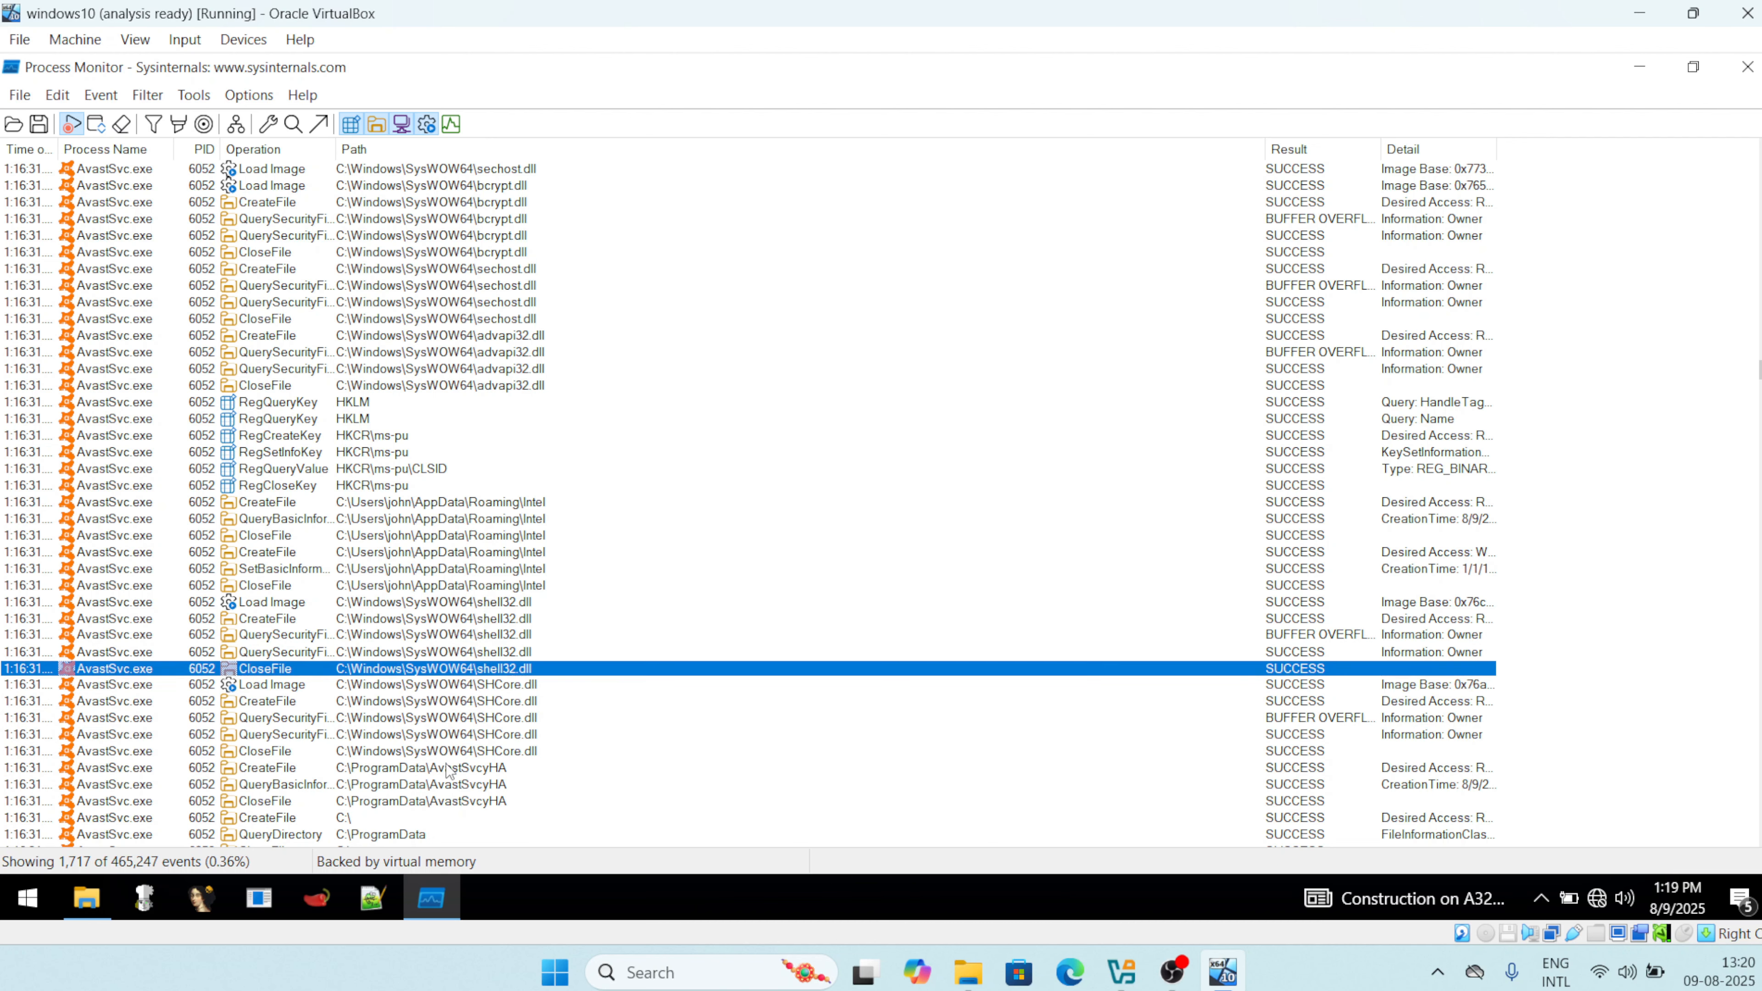
{"action": "key", "text": "Down"}
{"action": "key", "text": "Down"}
{"action": "key", "text": "Down"}
{"action": "key", "text": "Down"}
{"action": "key", "text": "Down"}
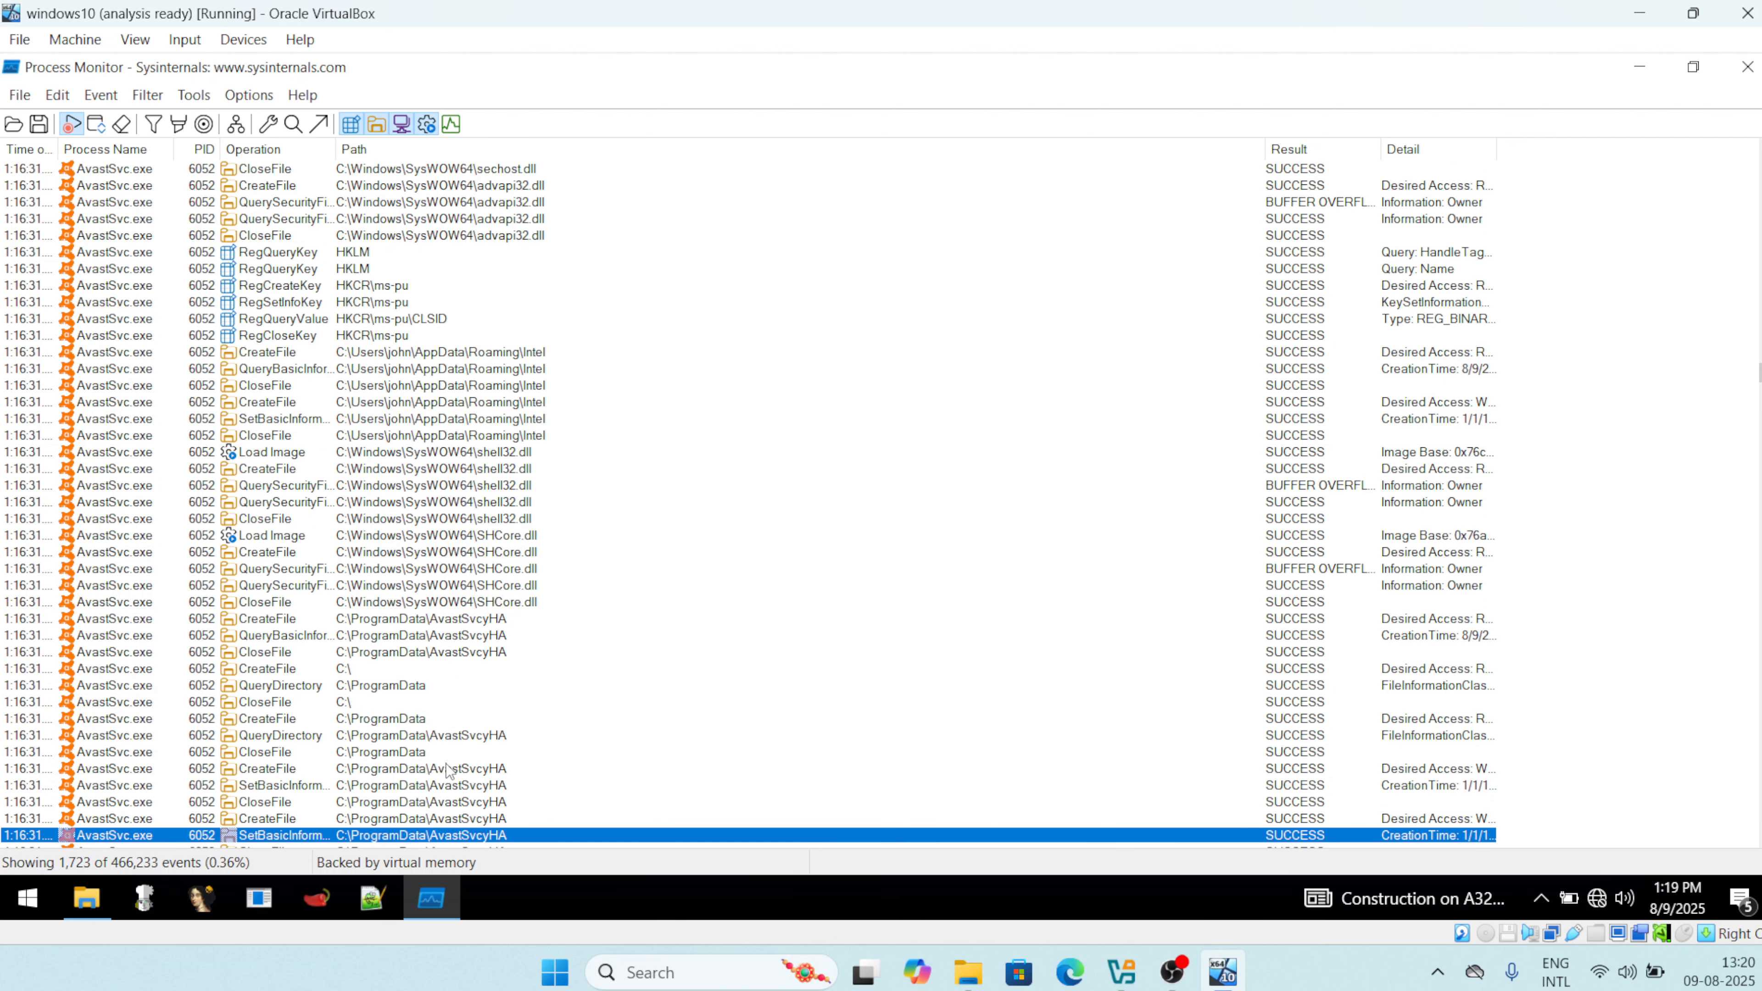
{"action": "key", "text": "Down"}
{"action": "key", "text": "Down"}
{"action": "key", "text": "Down"}
{"action": "key", "text": "Down"}
{"action": "key", "text": "Down"}
{"action": "key", "text": "Down"}
{"action": "key", "text": "Down"}
{"action": "key", "text": "Down"}
{"action": "key", "text": "Down"}
{"action": "key", "text": "Down"}
{"action": "key", "text": "Down"}
{"action": "key", "text": "Down"}
{"action": "key", "text": "Down"}
{"action": "key", "text": "Down"}
{"action": "key", "text": "Down"}
{"action": "key", "text": "Down"}
{"action": "key", "text": "Down"}
{"action": "key", "text": "Down"}
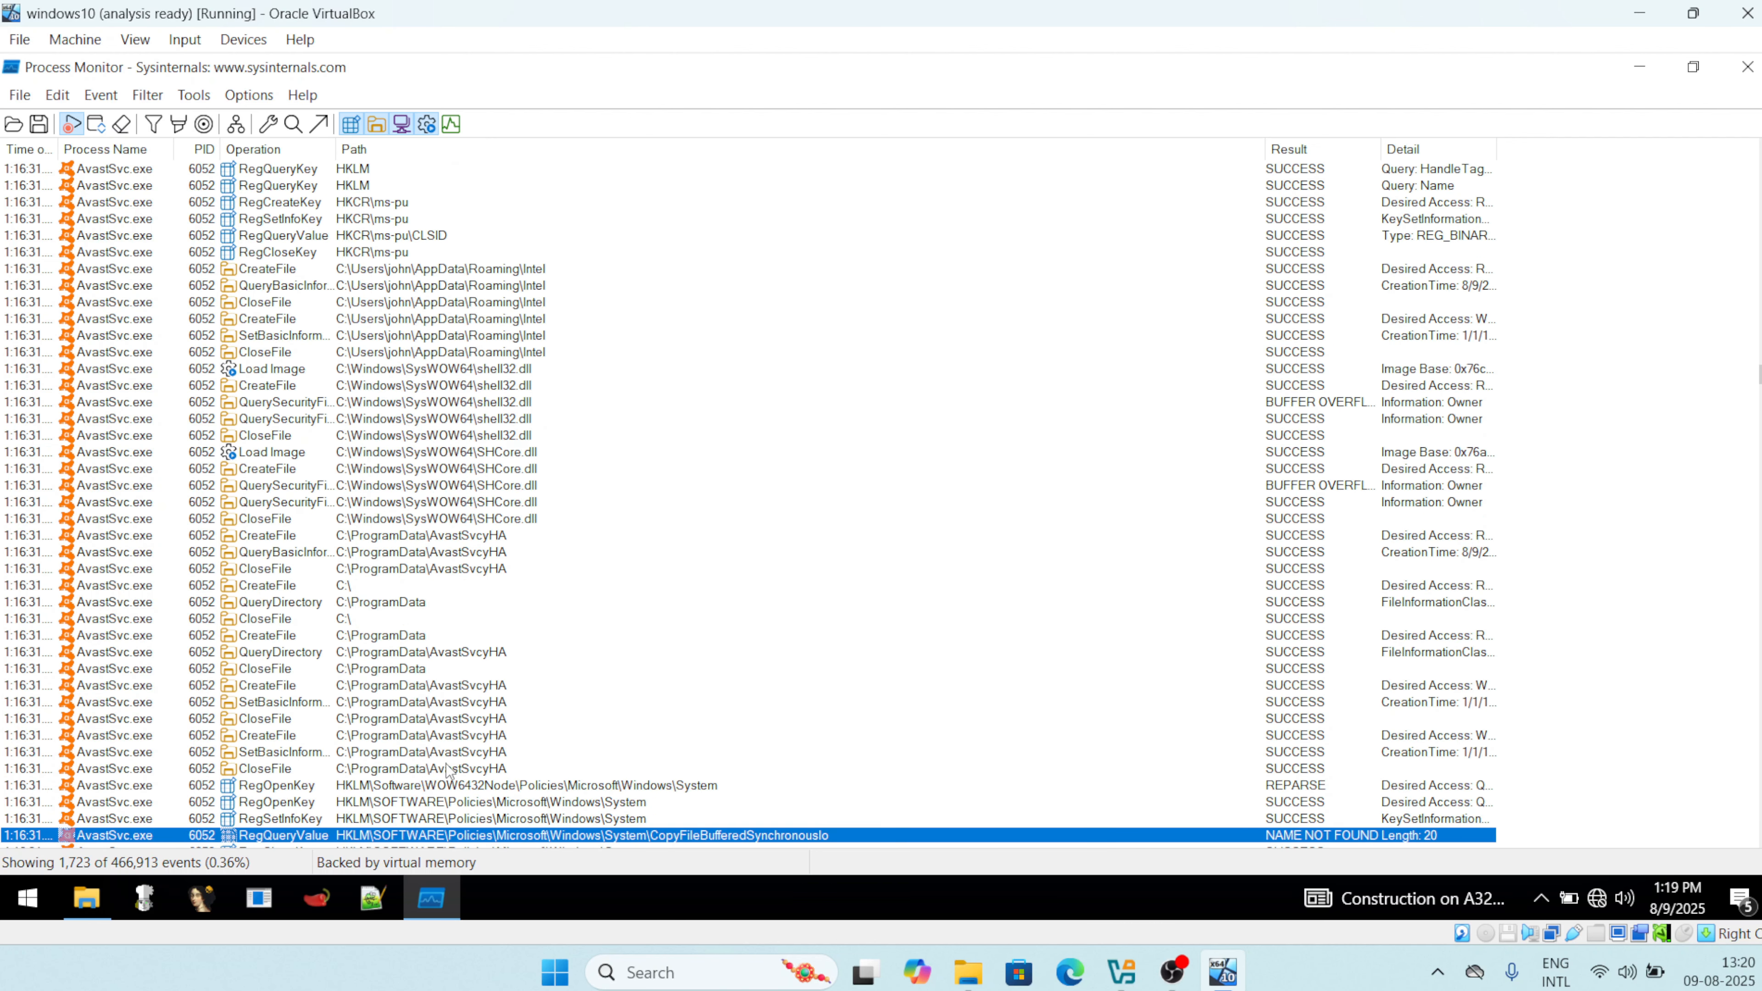
{"action": "key", "text": "Down"}
{"action": "key", "text": "Down"}
{"action": "key", "text": "Down"}
{"action": "key", "text": "Down"}
{"action": "key", "text": "Down"}
{"action": "key", "text": "Down"}
{"action": "key", "text": "Down"}
{"action": "key", "text": "Down"}
{"action": "key", "text": "Down"}
{"action": "key", "text": "Down"}
{"action": "key", "text": "Down"}
{"action": "key", "text": "Down"}
{"action": "key", "text": "Down"}
{"action": "key", "text": "Down"}
{"action": "key", "text": "Down"}
{"action": "key", "text": "Down"}
{"action": "key", "text": "Down"}
{"action": "key", "text": "Down"}
{"action": "key", "text": "Down"}
{"action": "key", "text": "Down"}
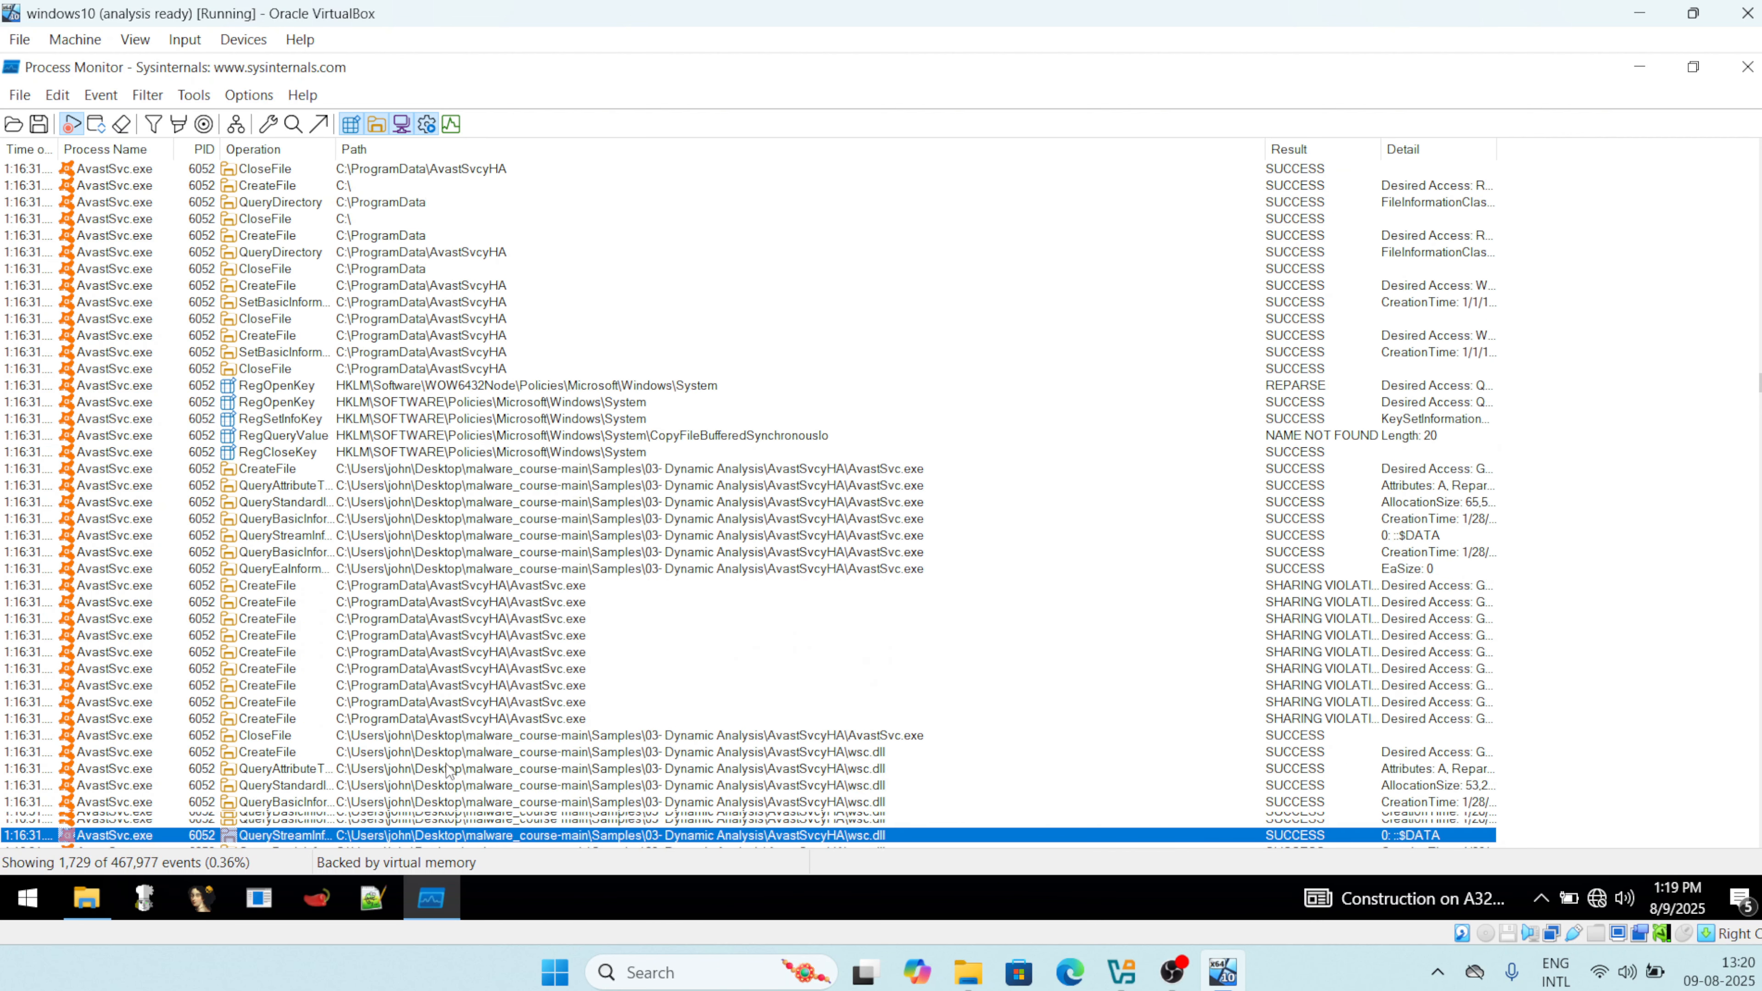
{"action": "key", "text": "Down"}
{"action": "key", "text": "Down"}
{"action": "key", "text": "Down"}
{"action": "key", "text": "Down"}
{"action": "key", "text": "Down"}
{"action": "key", "text": "Down"}
{"action": "key", "text": "Down"}
{"action": "key", "text": "Down"}
{"action": "key", "text": "Down"}
{"action": "key", "text": "Down"}
{"action": "key", "text": "Down"}
{"action": "key", "text": "Down"}
{"action": "key", "text": "Down"}
{"action": "key", "text": "Down"}
{"action": "key", "text": "Down"}
{"action": "key", "text": "Down"}
{"action": "key", "text": "Down"}
{"action": "key", "text": "Down"}
{"action": "key", "text": "Down"}
{"action": "key", "text": "Down"}
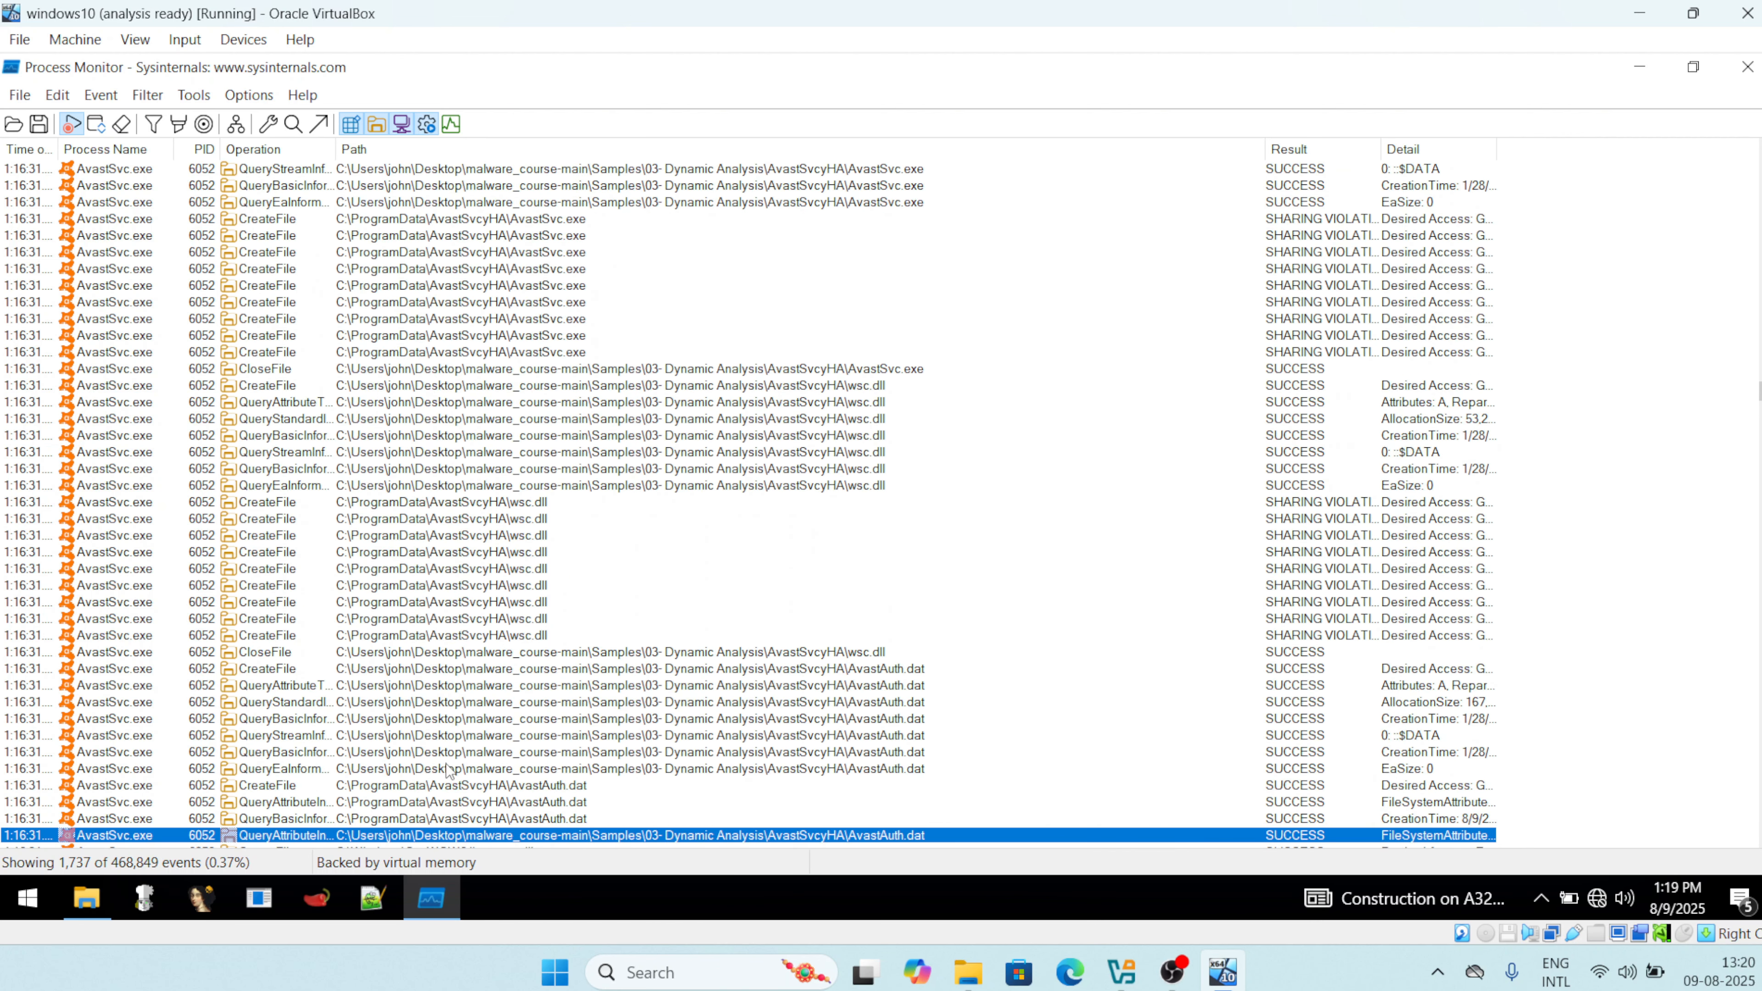
{"action": "key", "text": "Down"}
{"action": "key", "text": "Down"}
{"action": "key", "text": "Down"}
{"action": "key", "text": "Down"}
{"action": "key", "text": "Down"}
{"action": "key", "text": "Down"}
{"action": "key", "text": "Down"}
{"action": "key", "text": "Down"}
{"action": "key", "text": "Down"}
{"action": "key", "text": "Down"}
{"action": "key", "text": "Down"}
{"action": "key", "text": "Down"}
{"action": "key", "text": "Down"}
{"action": "key", "text": "Down"}
{"action": "key", "text": "Down"}
{"action": "key", "text": "Down"}
{"action": "key", "text": "Down"}
{"action": "key", "text": "Down"}
{"action": "key", "text": "Down"}
{"action": "key", "text": "Down"}
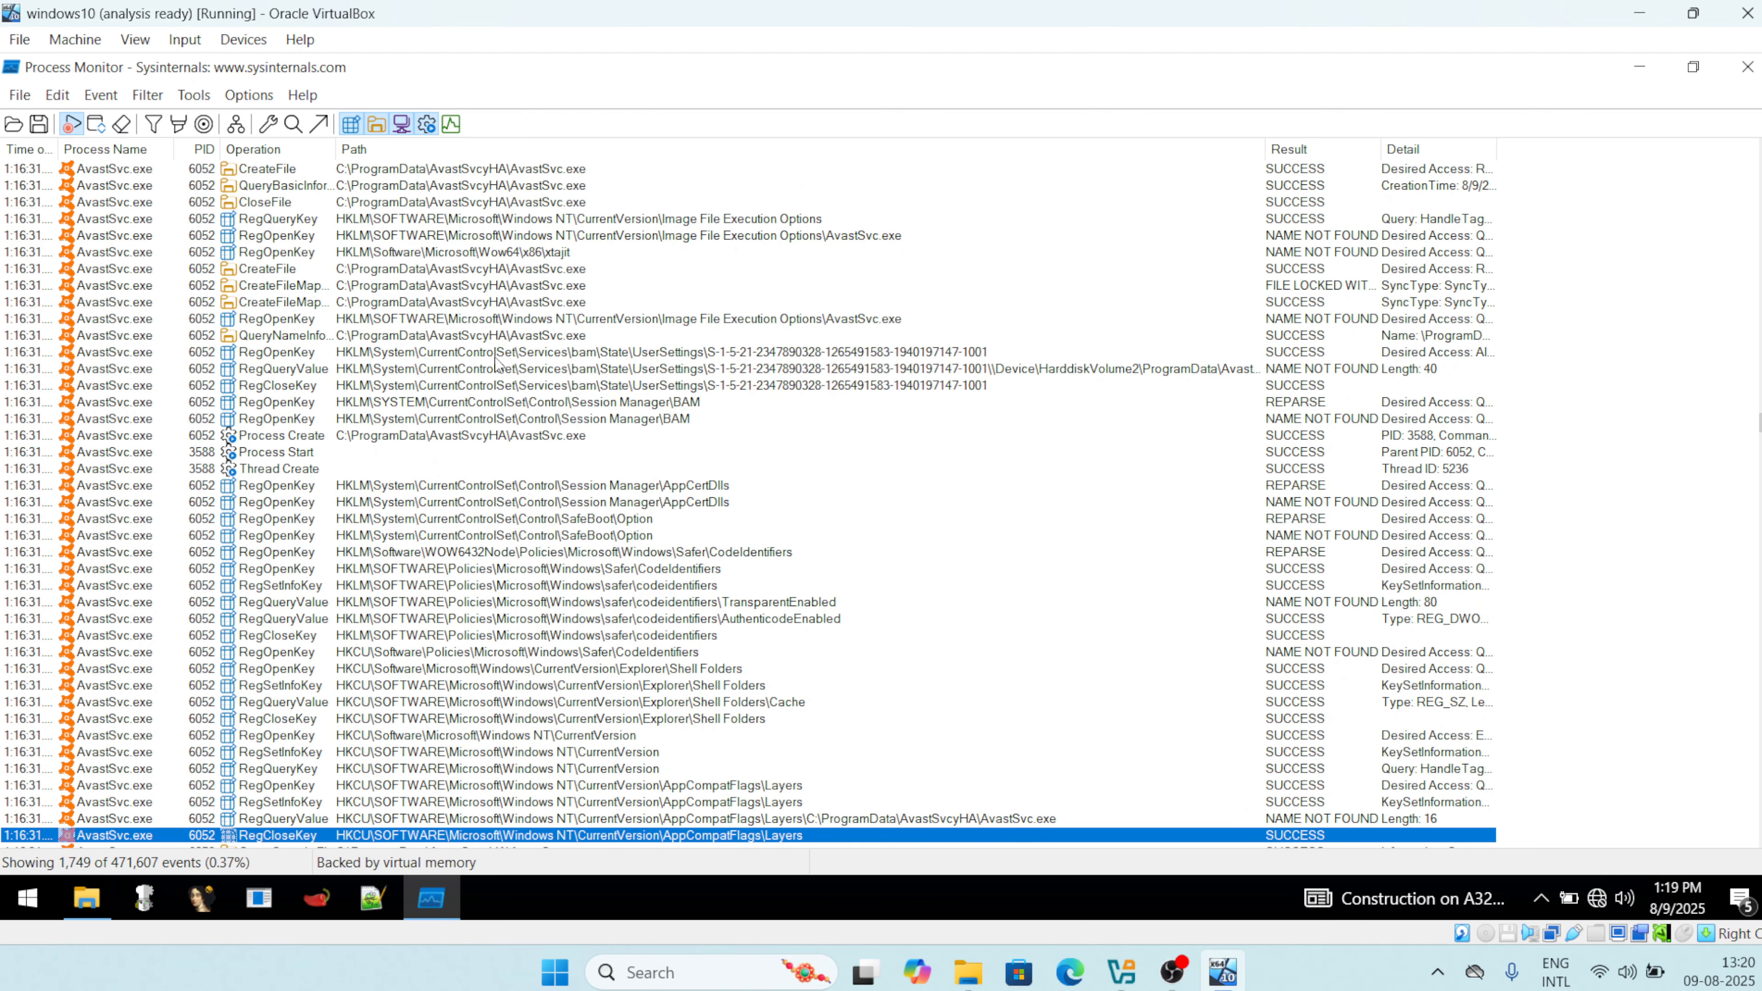
Hide registry, network and process/thread events, then scroll the remaining 501 file system events.
{"action": "left_click", "coordinate": [351, 128]}
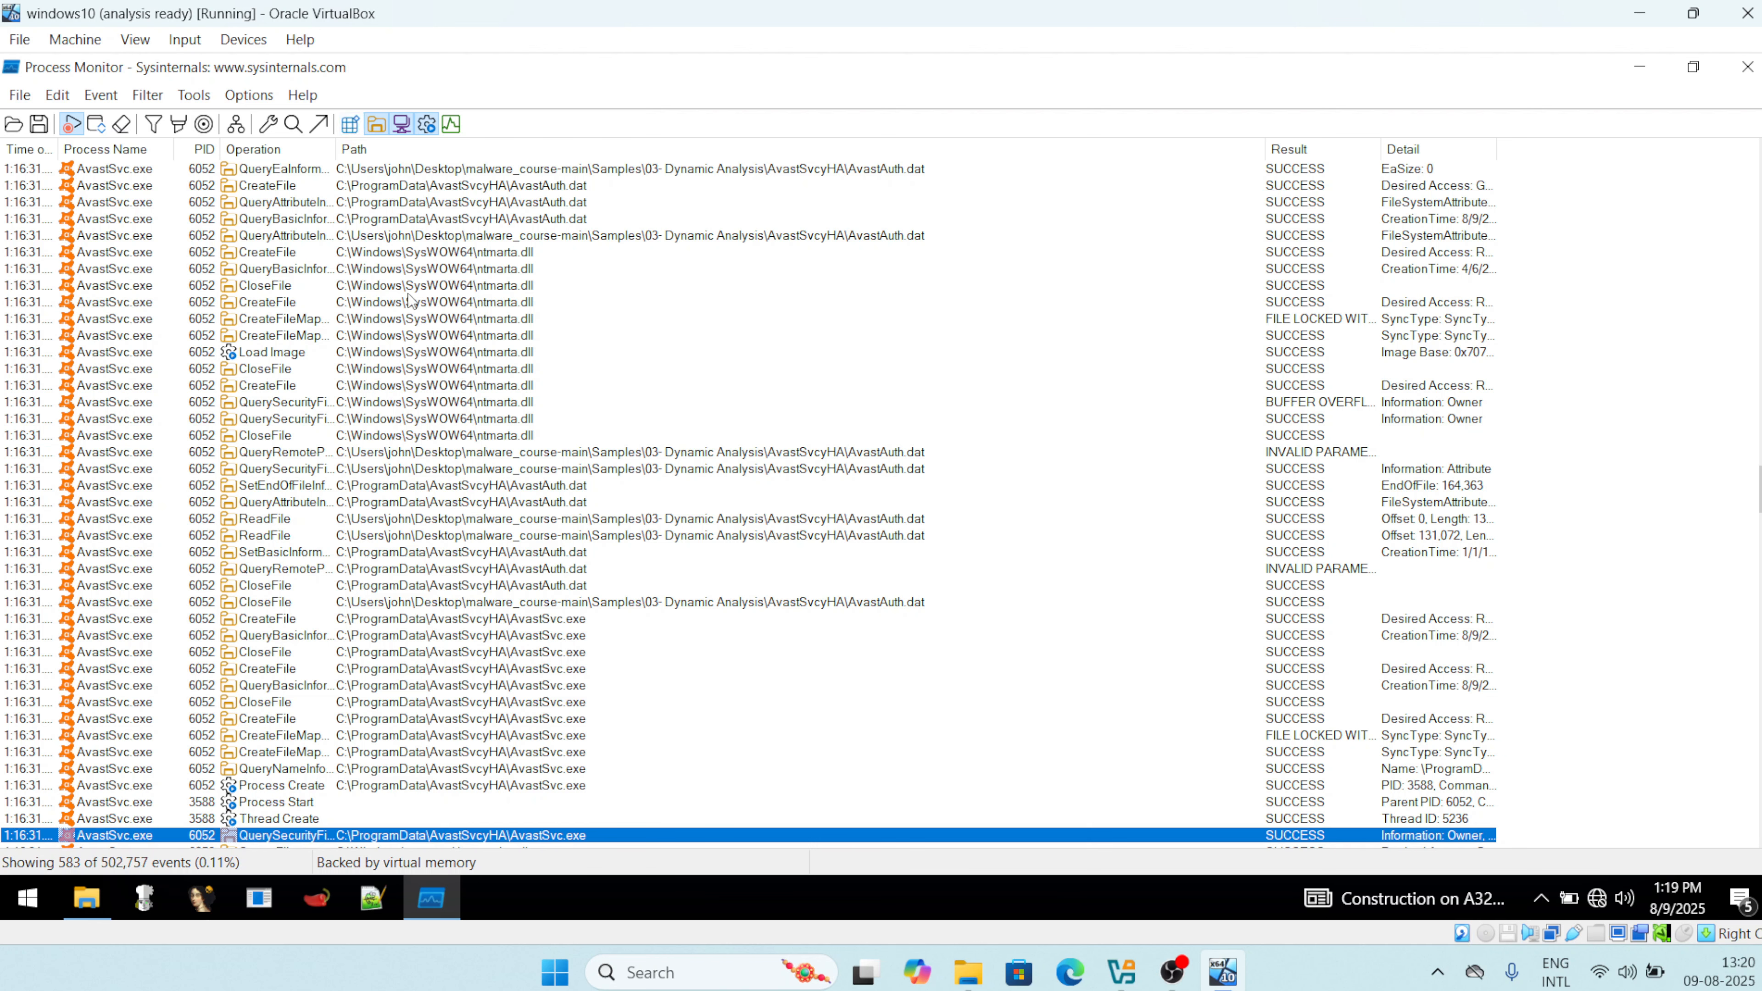
{"action": "left_click", "coordinate": [401, 132]}
{"action": "left_click", "coordinate": [422, 127]}
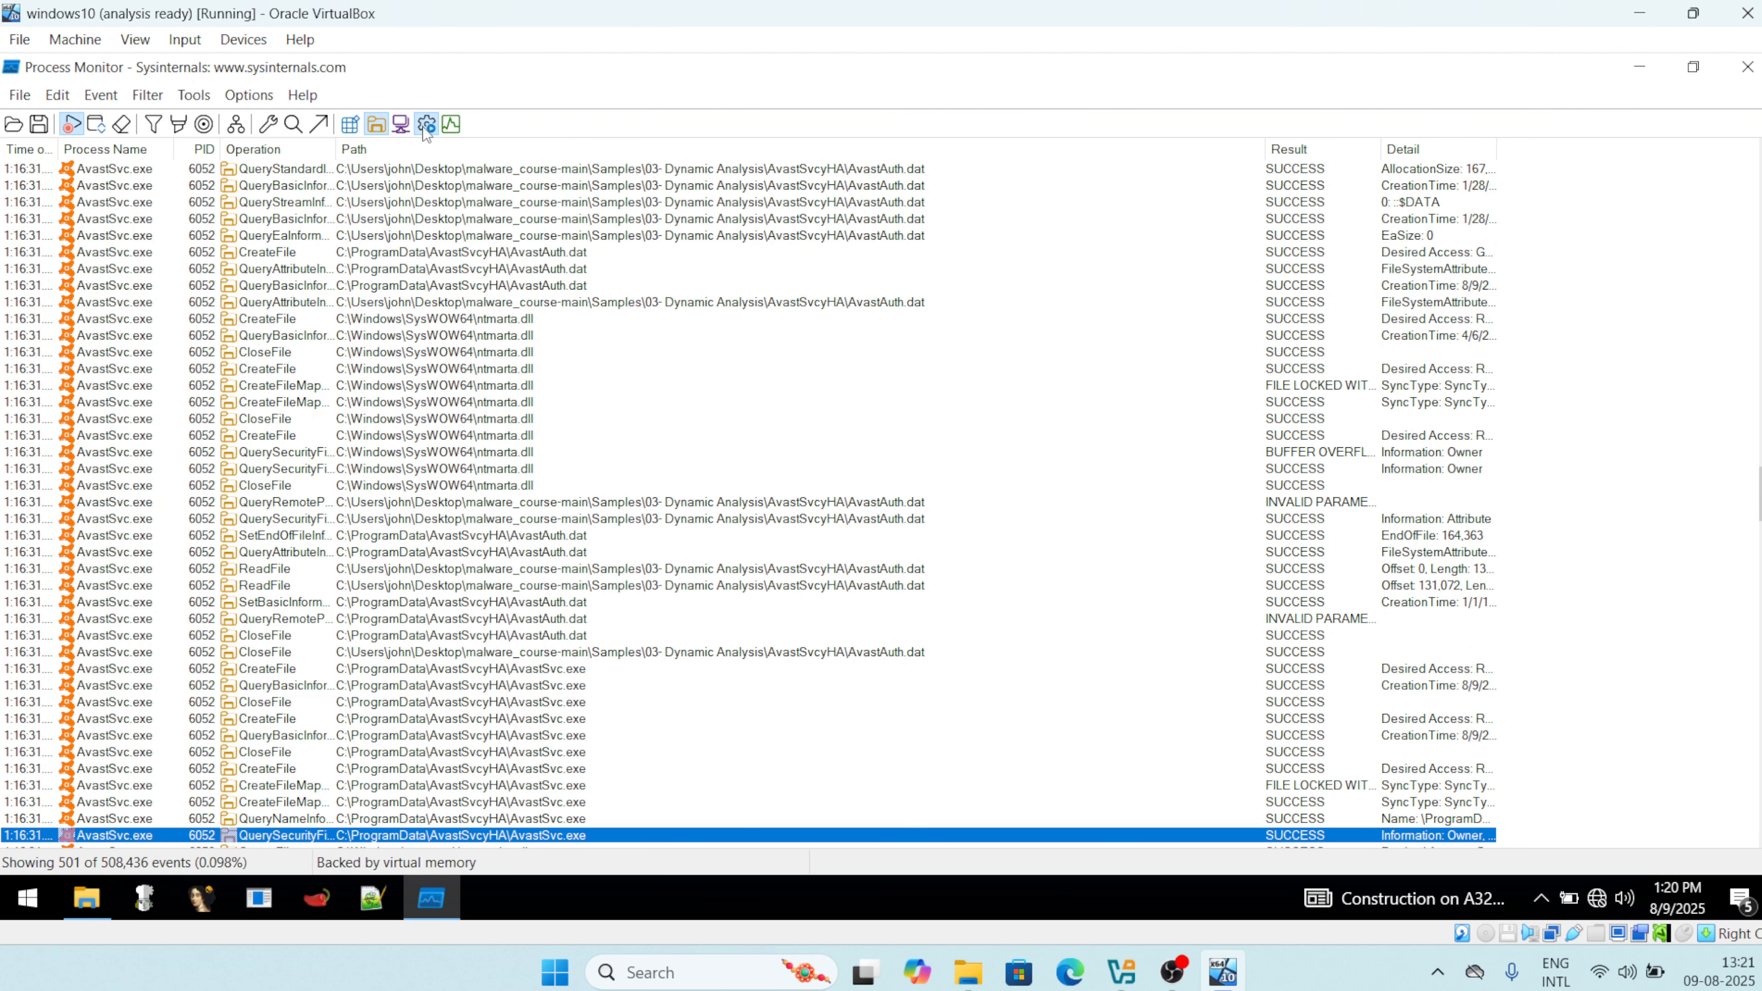
{"action": "scroll", "coordinate": [479, 365], "scroll_direction": "down", "scroll_amount": 15}
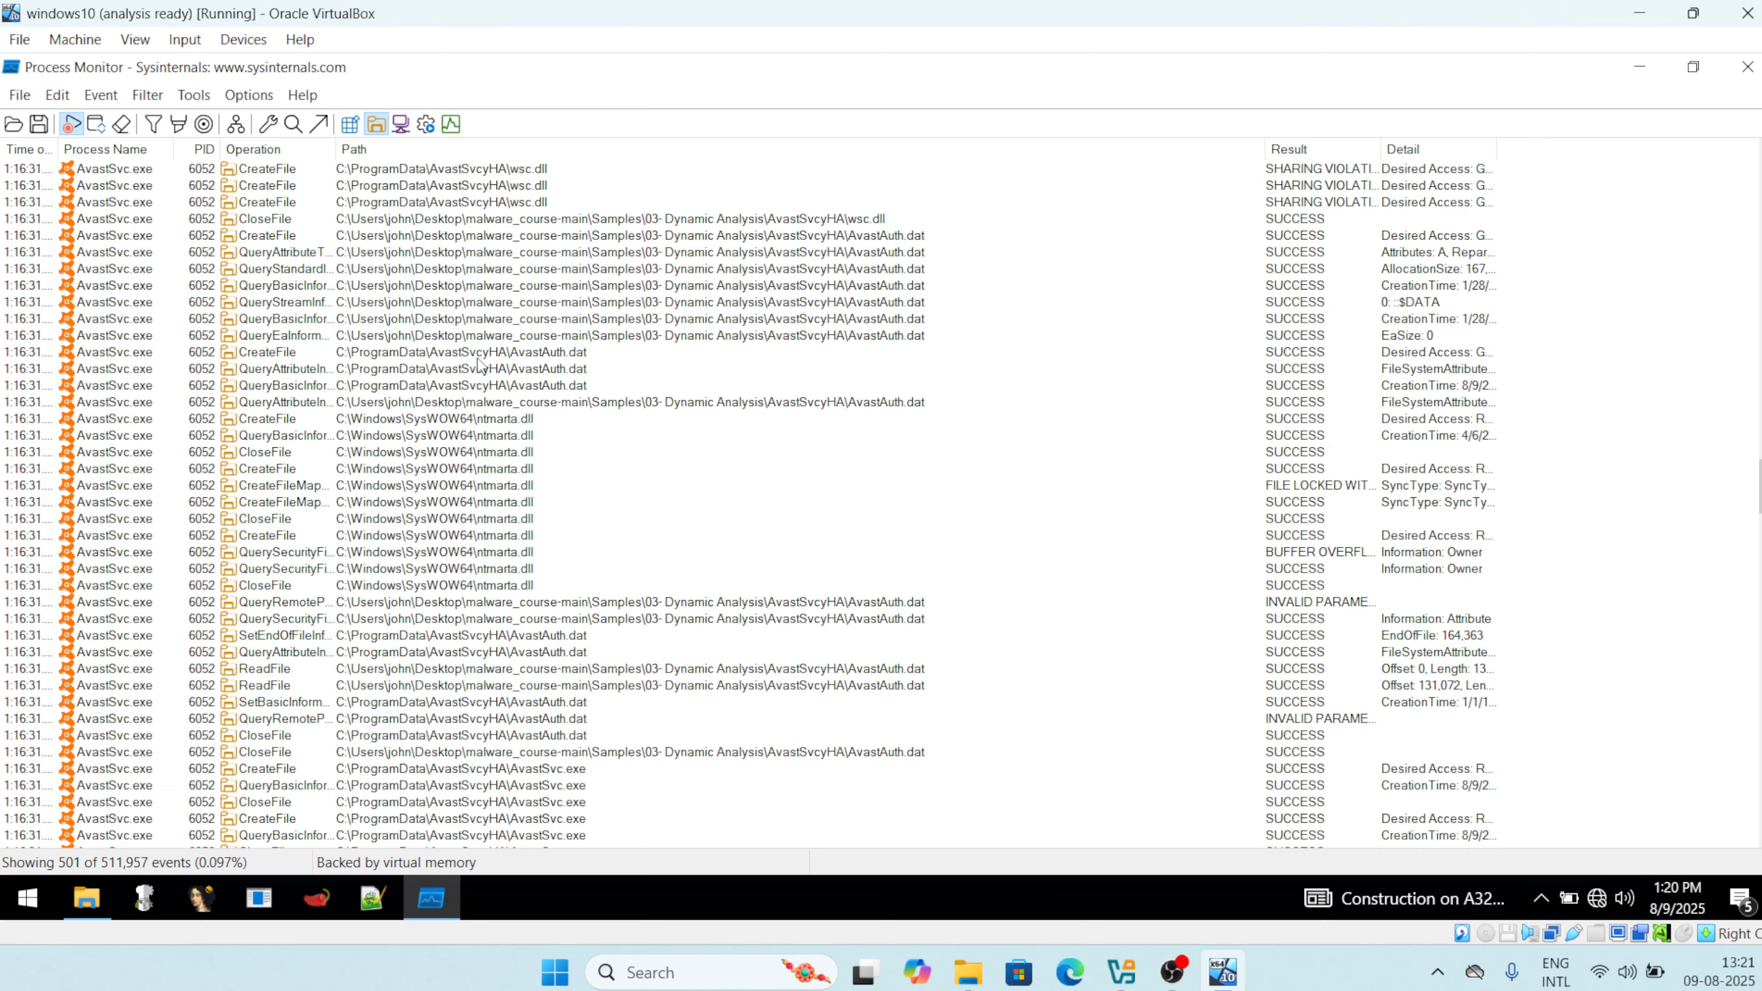
{"action": "scroll", "coordinate": [479, 364], "scroll_direction": "down", "scroll_amount": 20}
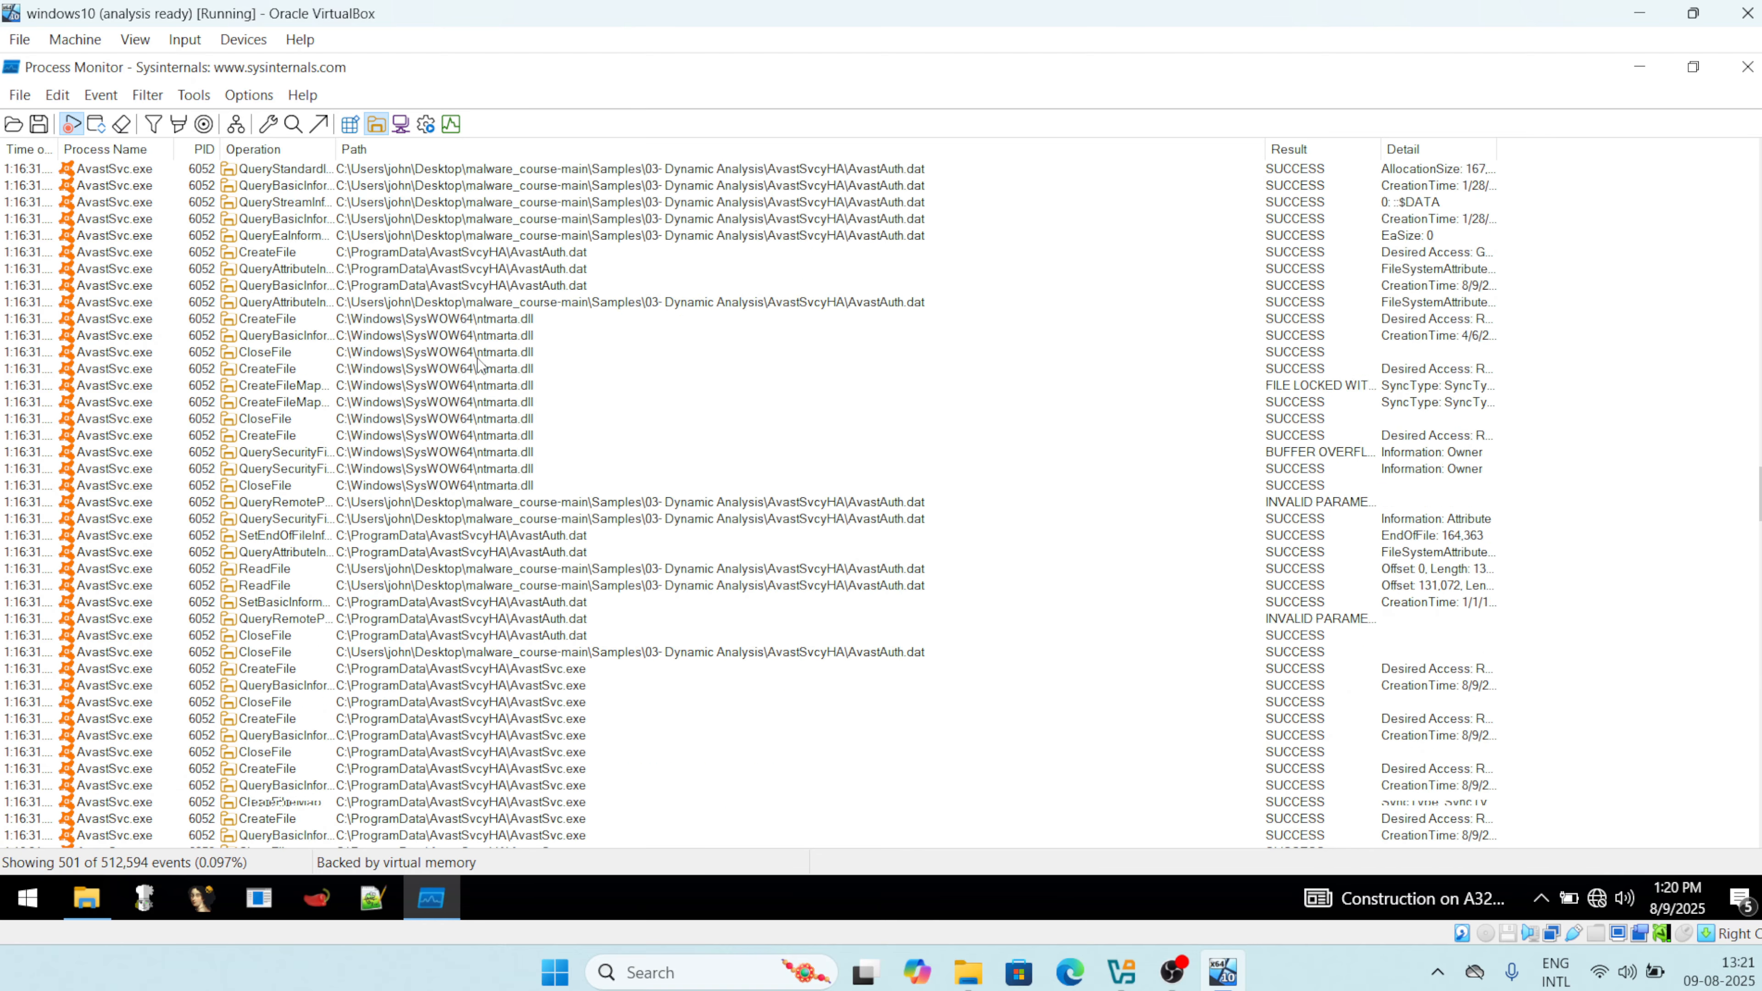
{"action": "scroll", "coordinate": [479, 364], "scroll_direction": "down", "scroll_amount": 20}
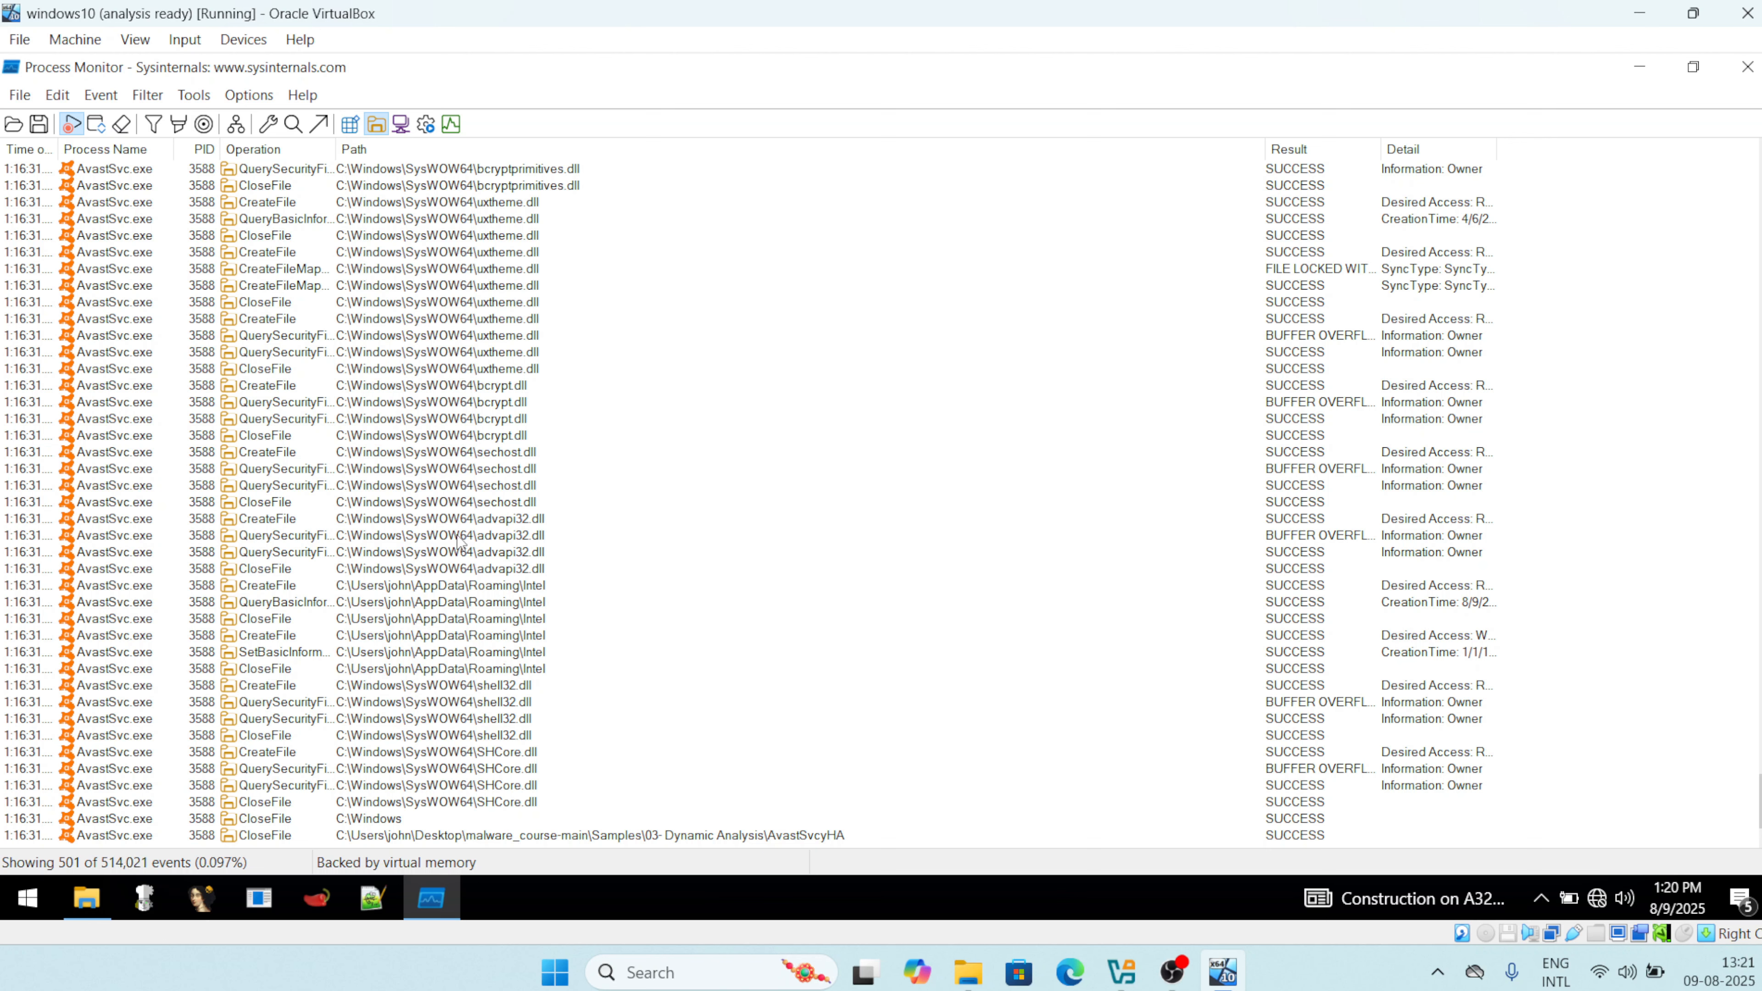
{"action": "left_click", "coordinate": [571, 187]}
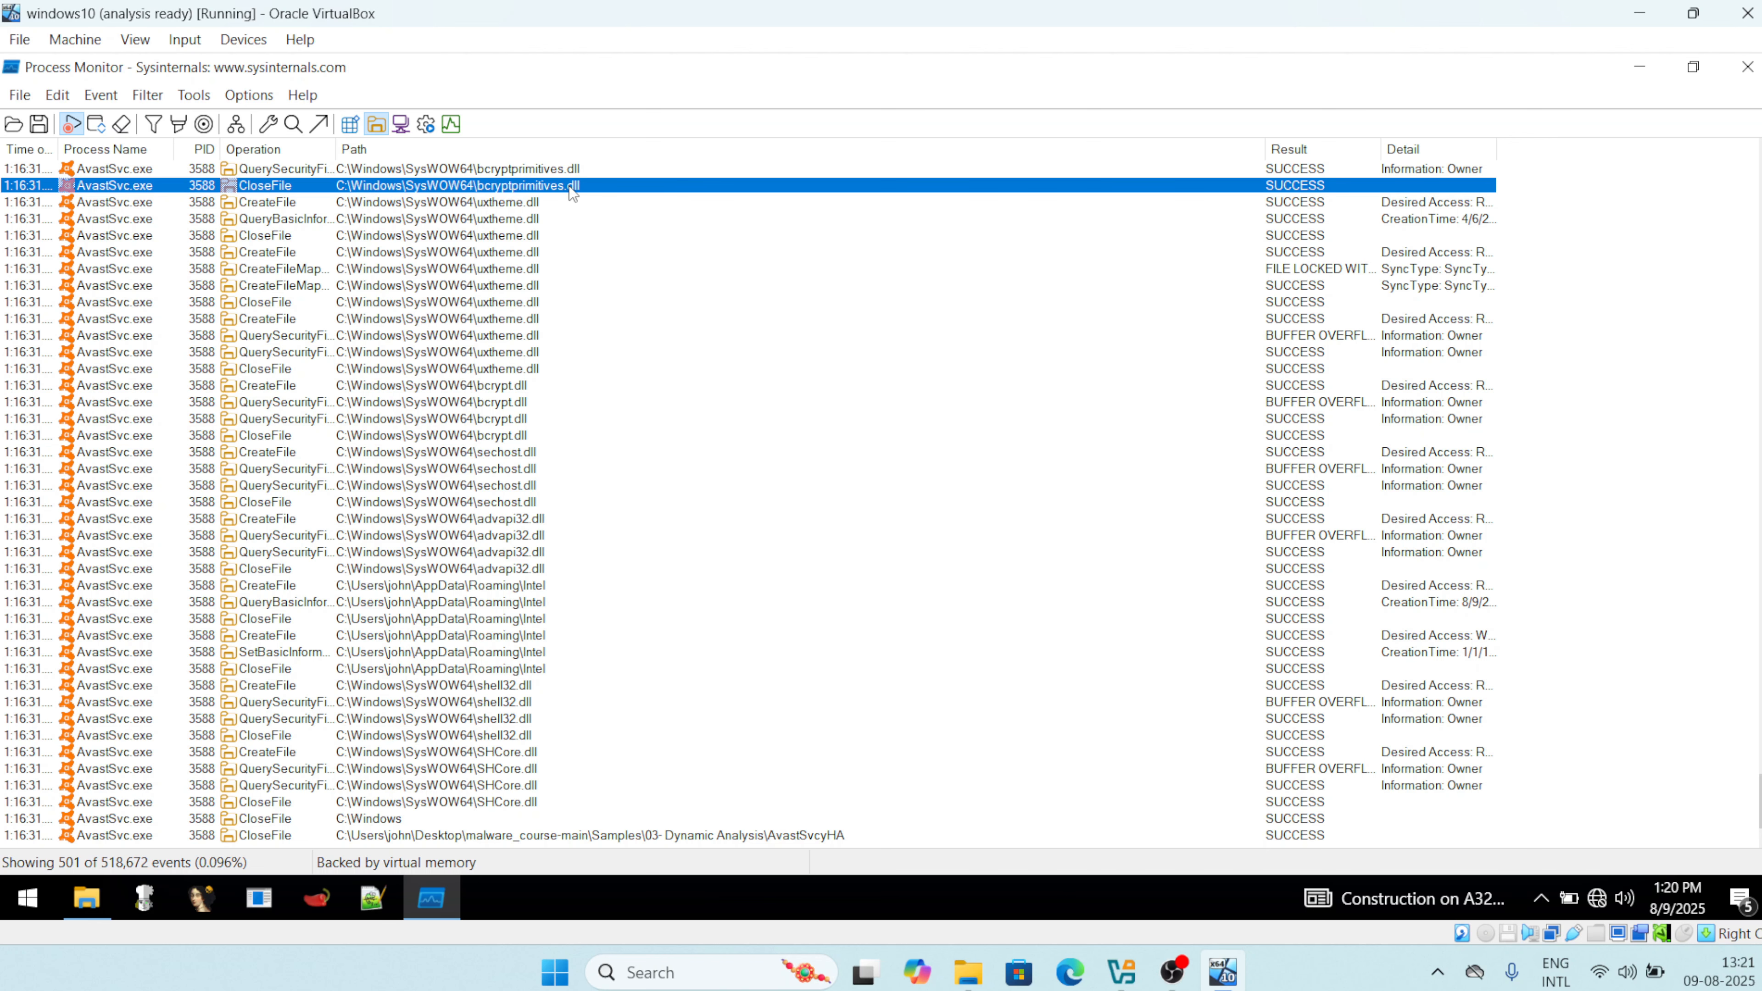
{"action": "key", "text": "Up"}
{"action": "key", "text": "Up"}
{"action": "key", "text": "Up"}
{"action": "key", "text": "Up"}
{"action": "key", "text": "Up"}
{"action": "key", "text": "Up"}
{"action": "key", "text": "Up"}
{"action": "key", "text": "Up"}
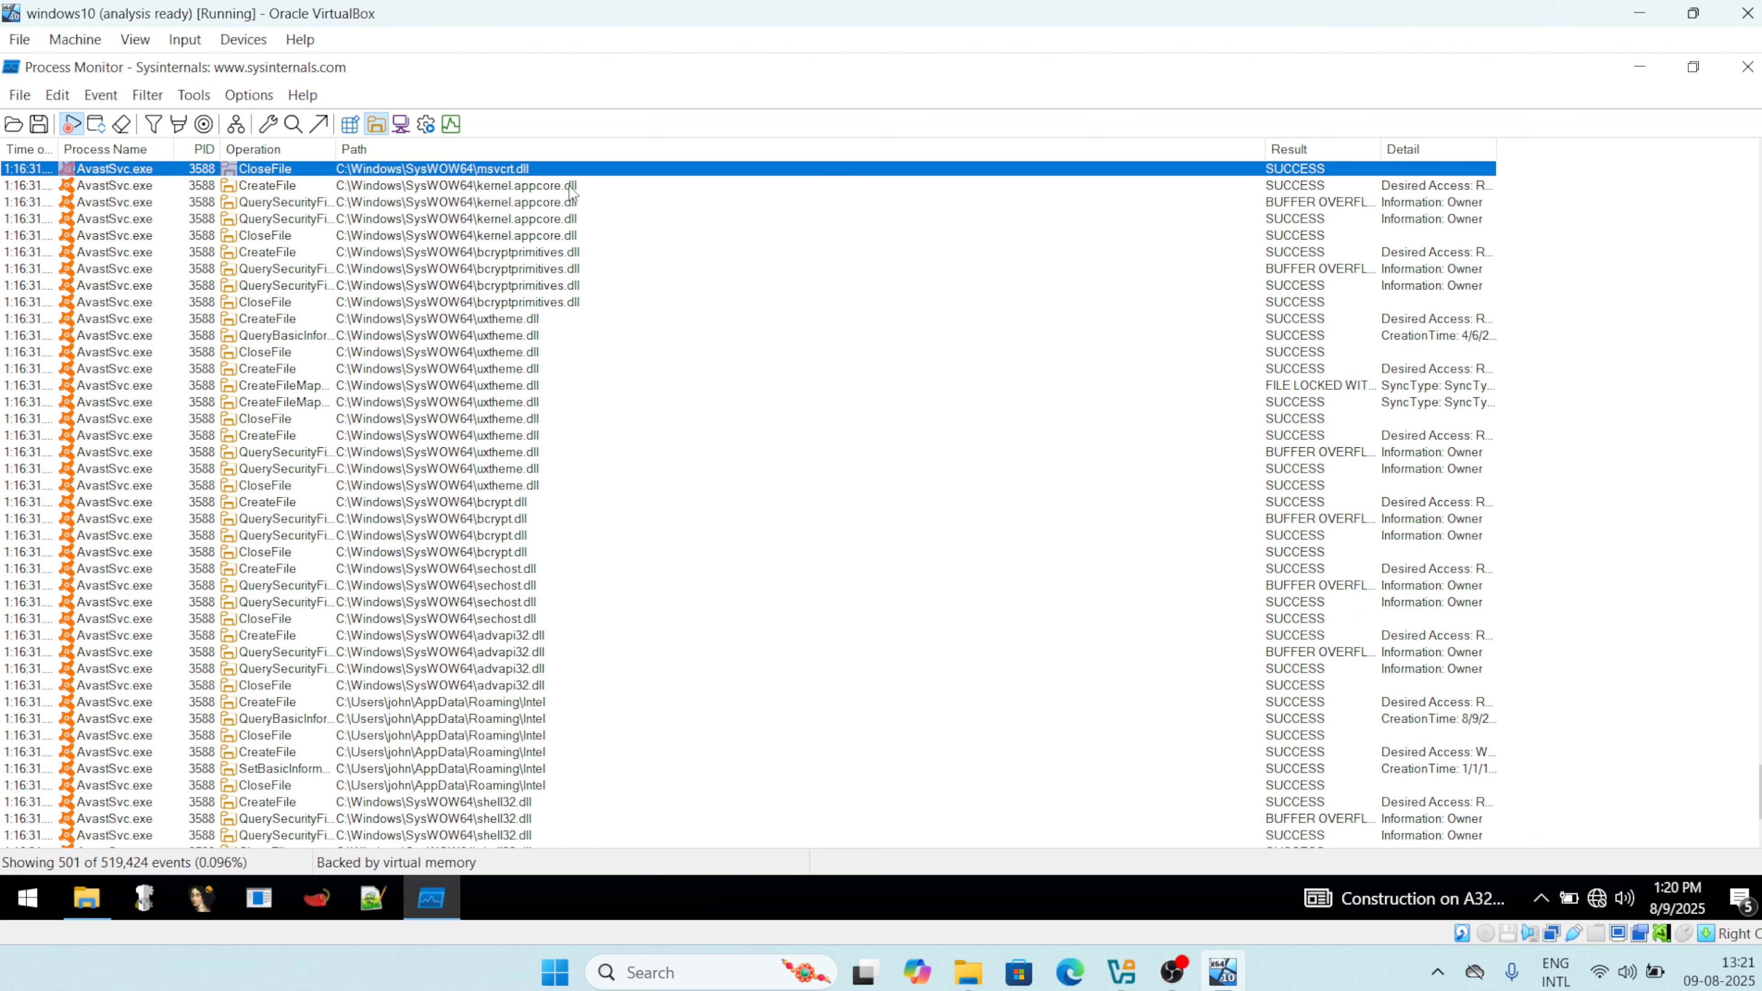
{"action": "key", "text": "Up"}
{"action": "key", "text": "Down"}
{"action": "key", "text": "Down"}
{"action": "key", "text": "Down"}
{"action": "key", "text": "Down"}
{"action": "key", "text": "Down"}
{"action": "key", "text": "Down"}
{"action": "key", "text": "Down"}
{"action": "key", "text": "Down"}
{"action": "key", "text": "Down"}
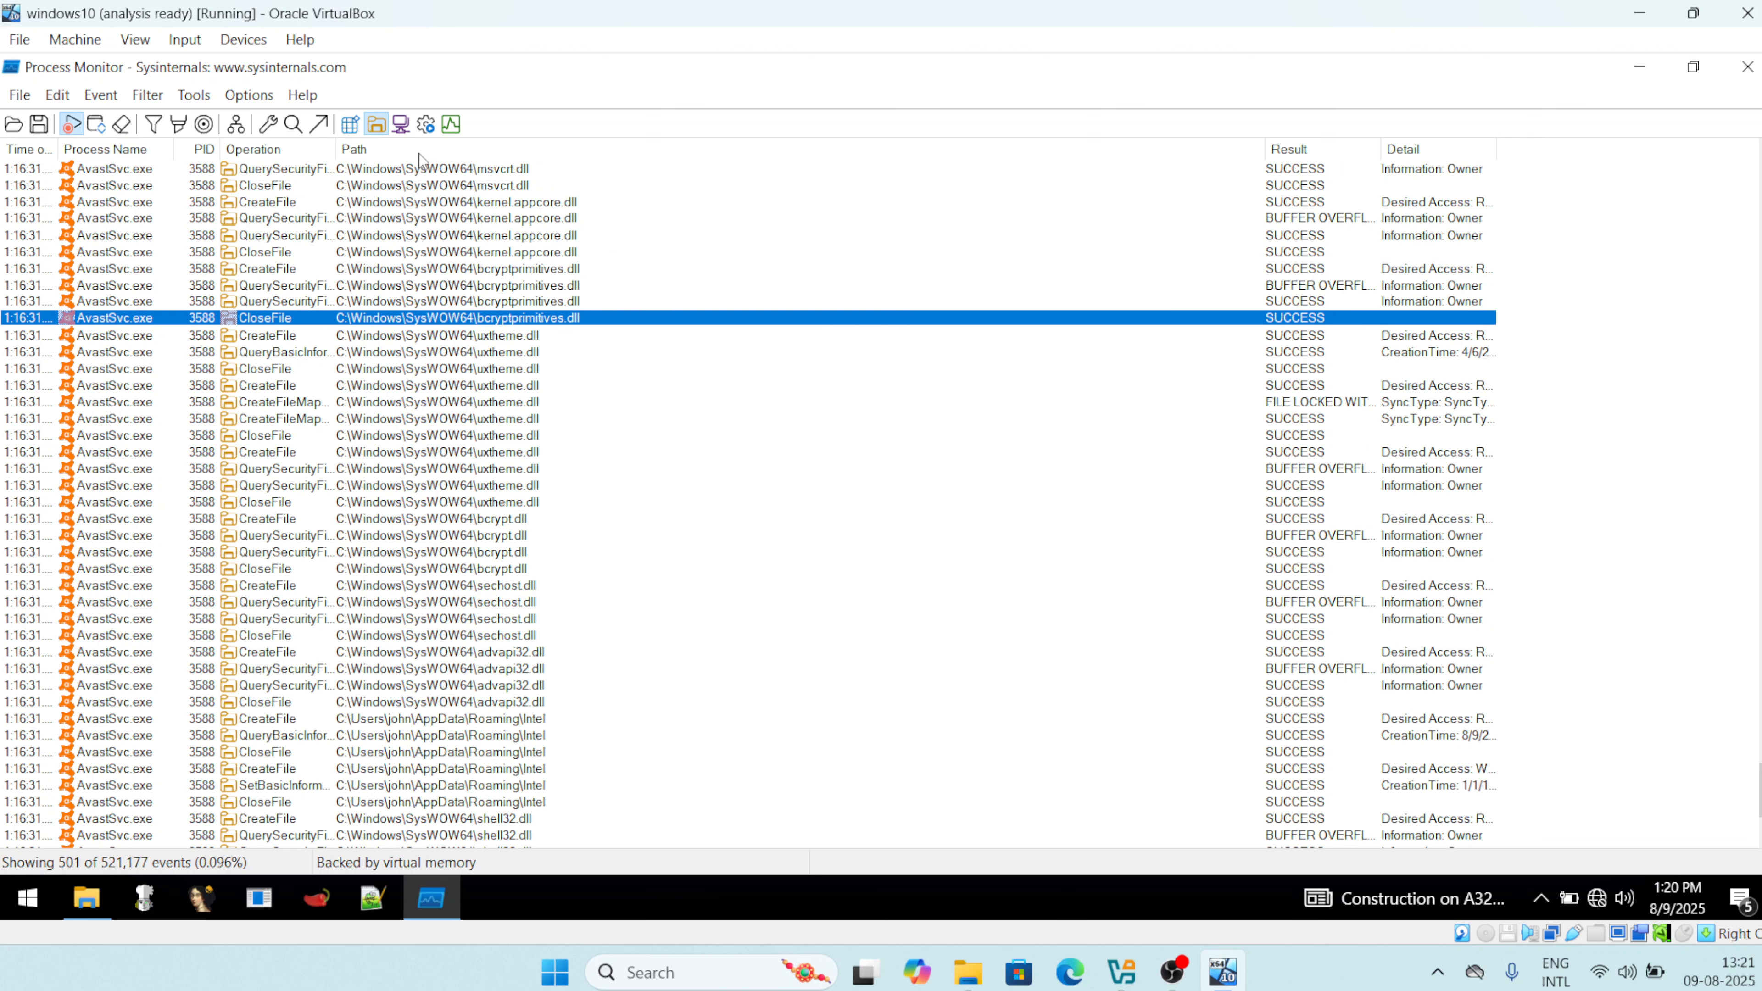
{"action": "left_click", "coordinate": [376, 125]}
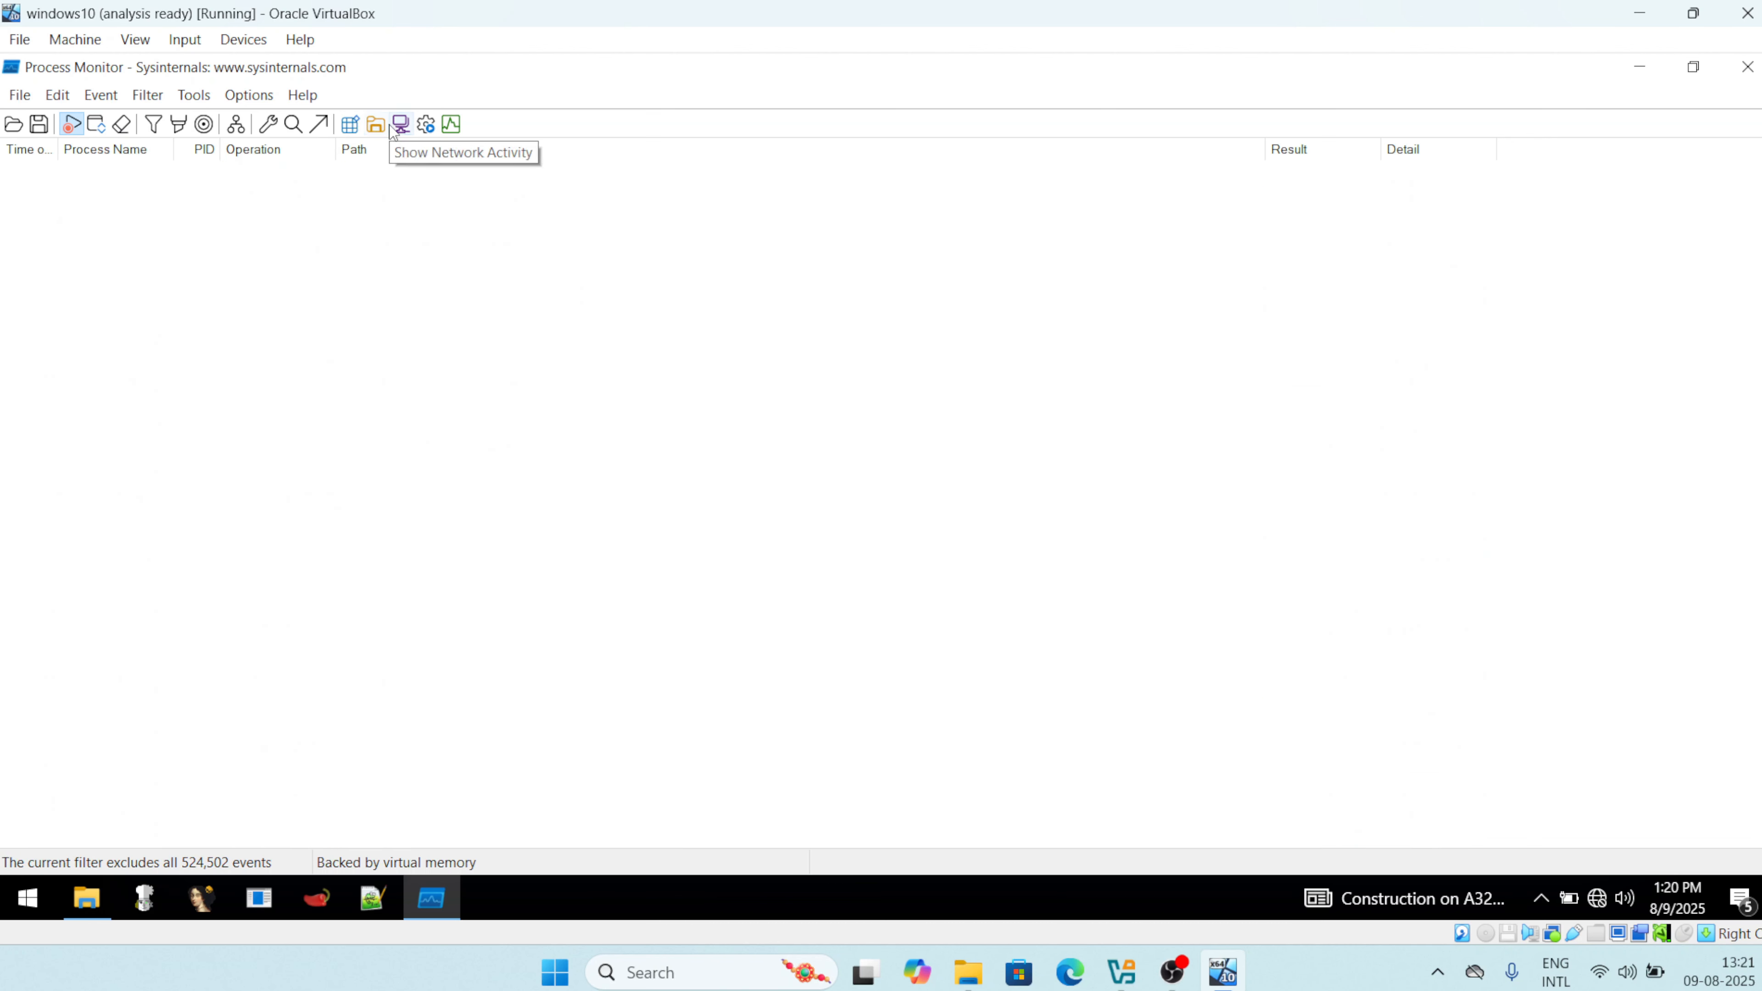
{"action": "left_click", "coordinate": [393, 129]}
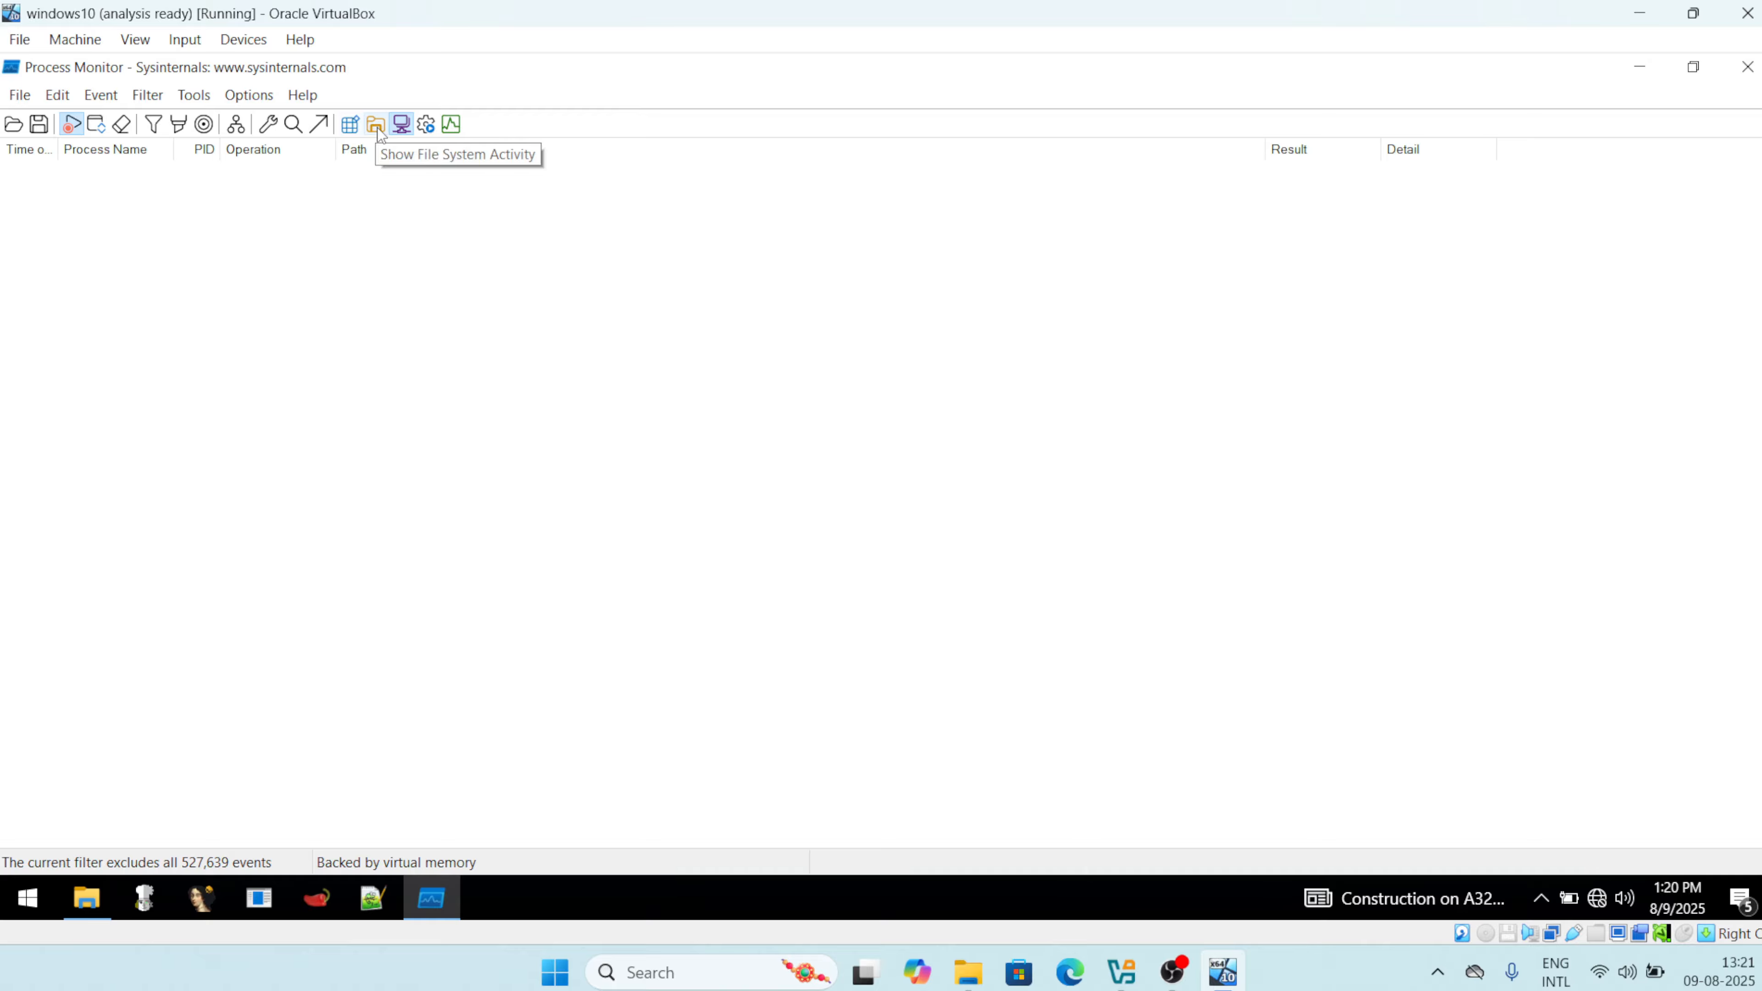
{"action": "left_click", "coordinate": [377, 128]}
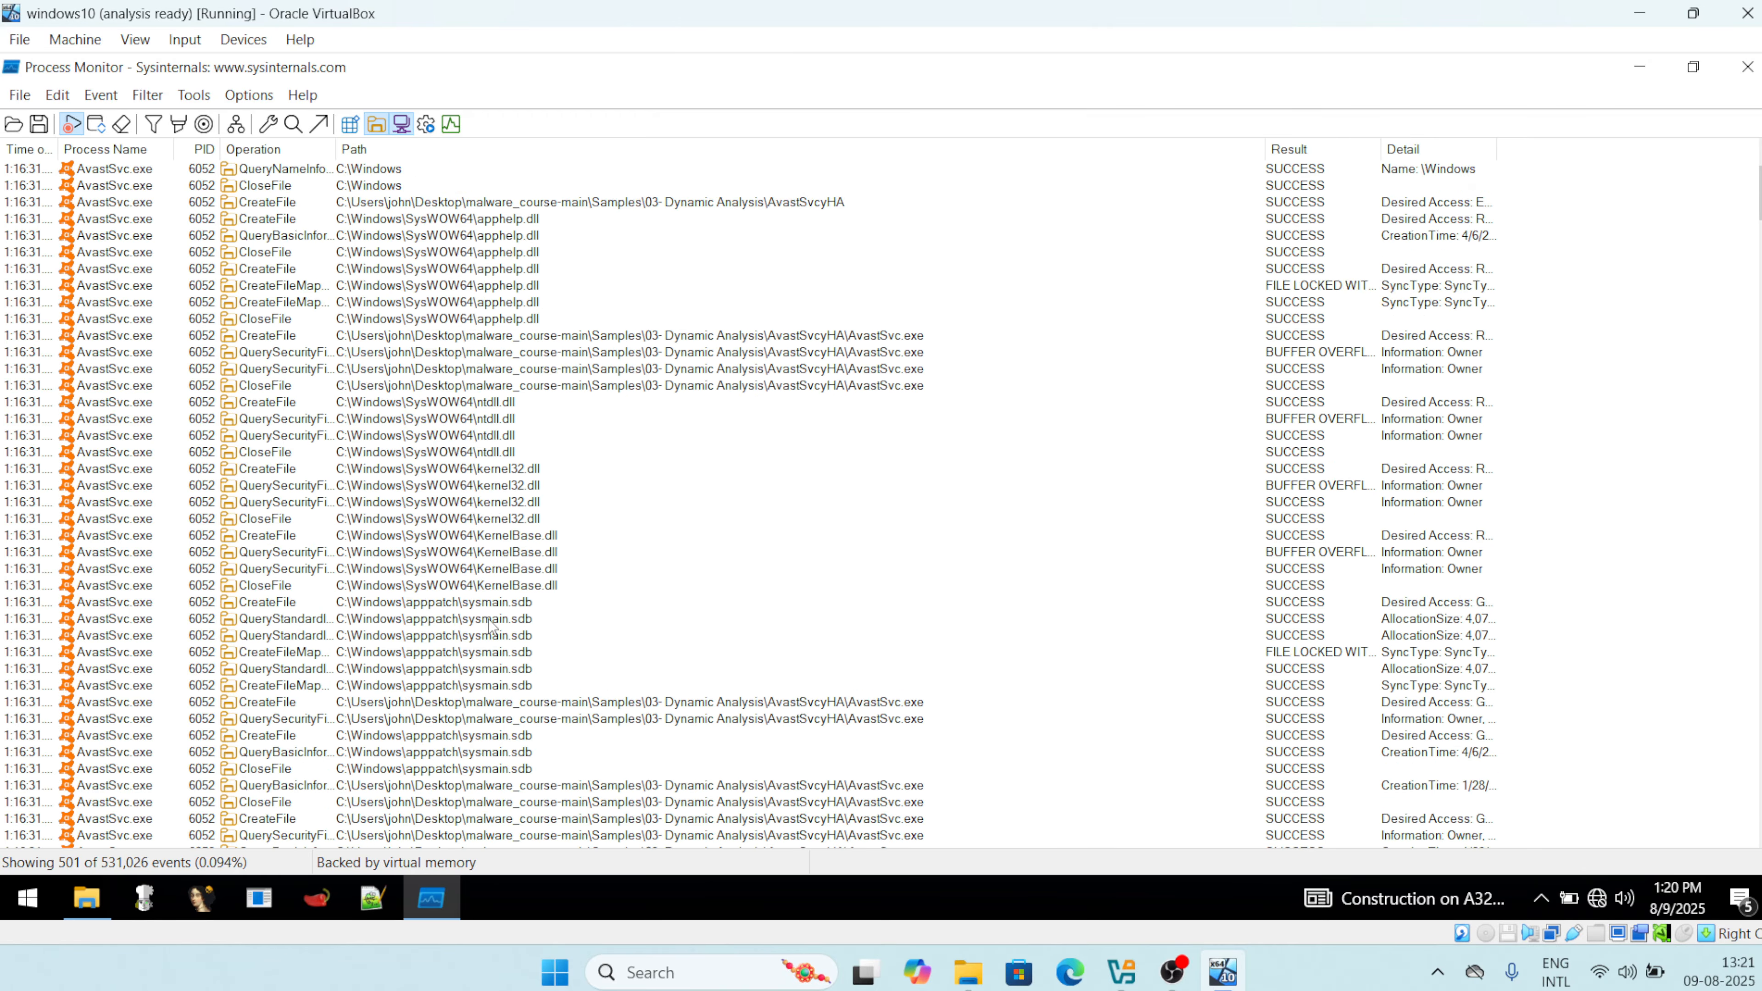
{"action": "scroll", "coordinate": [489, 624], "scroll_direction": "down", "scroll_amount": 15}
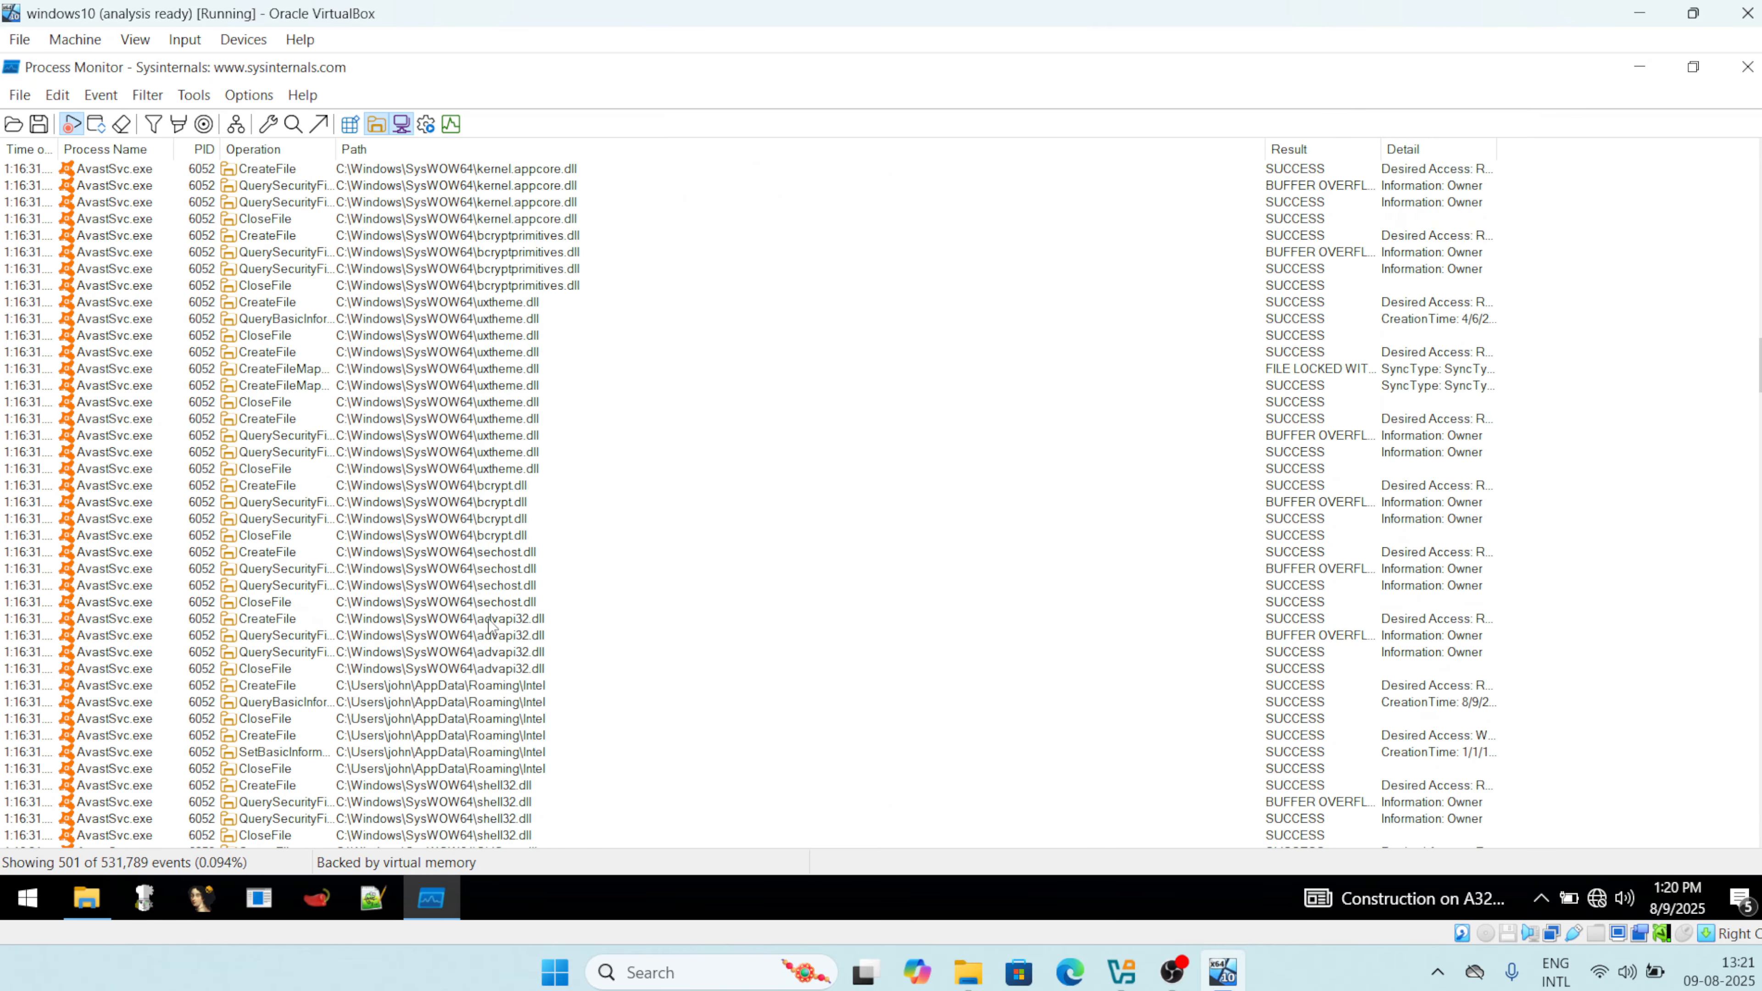
{"action": "scroll", "coordinate": [489, 625], "scroll_direction": "down", "scroll_amount": 20}
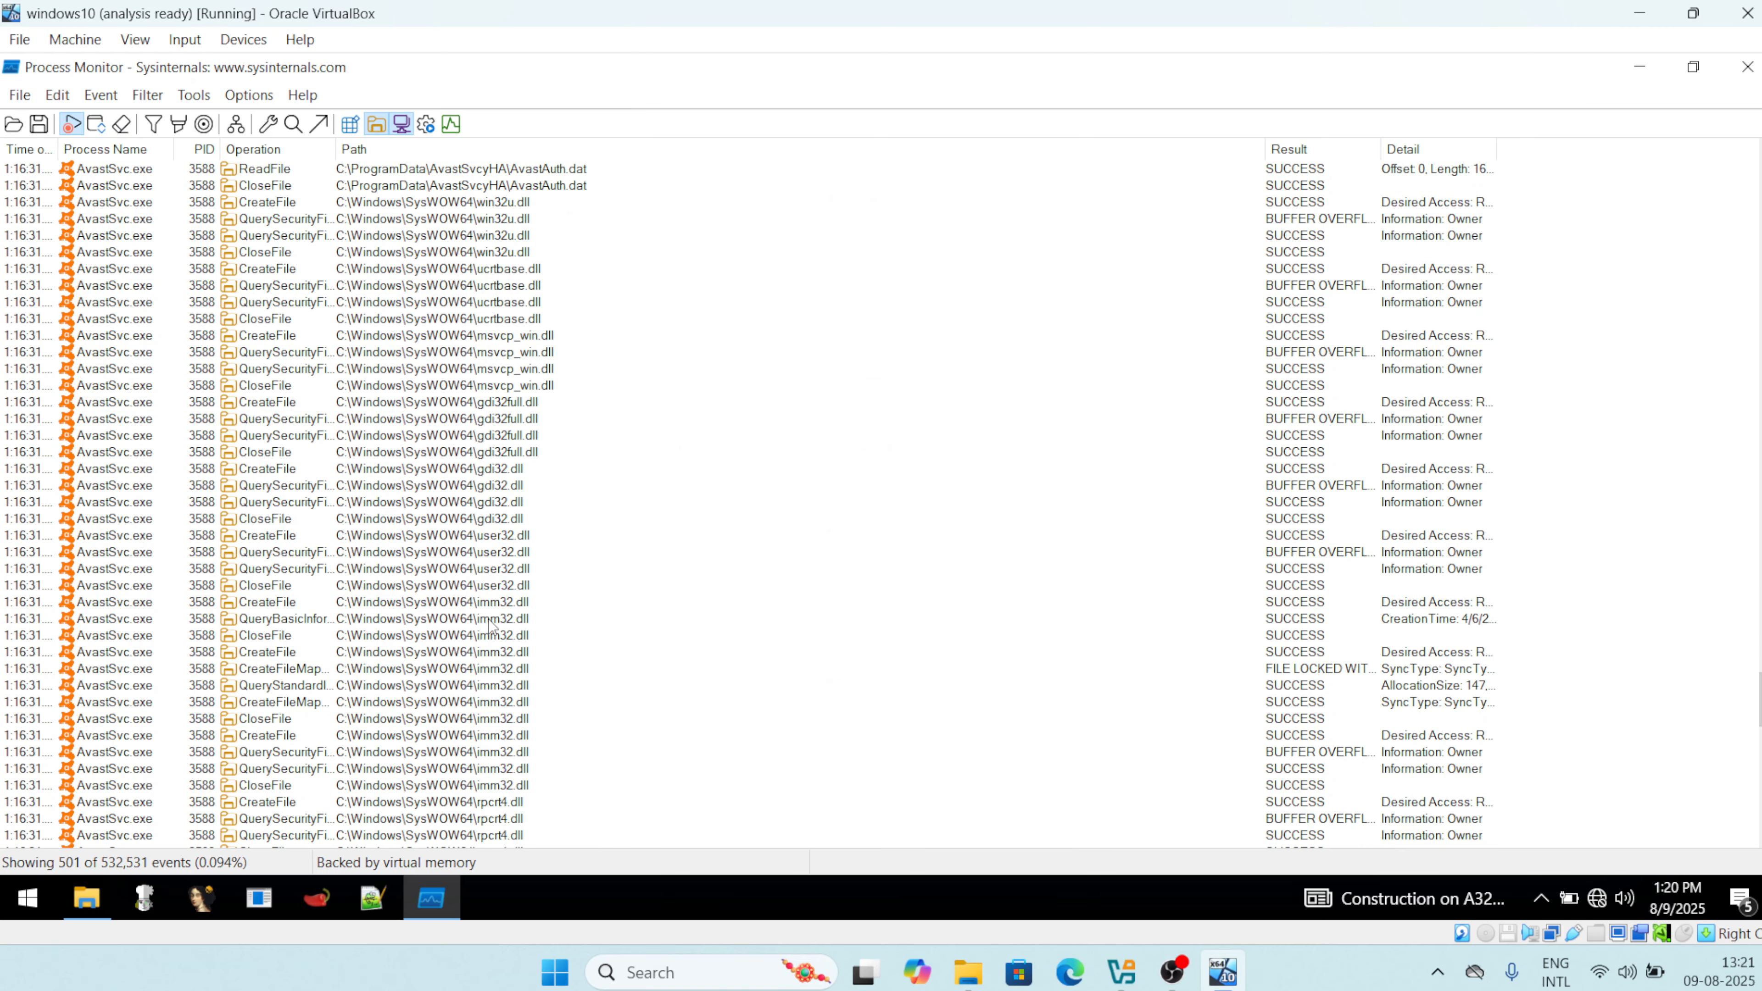
{"action": "scroll", "coordinate": [489, 625], "scroll_direction": "up", "scroll_amount": 20}
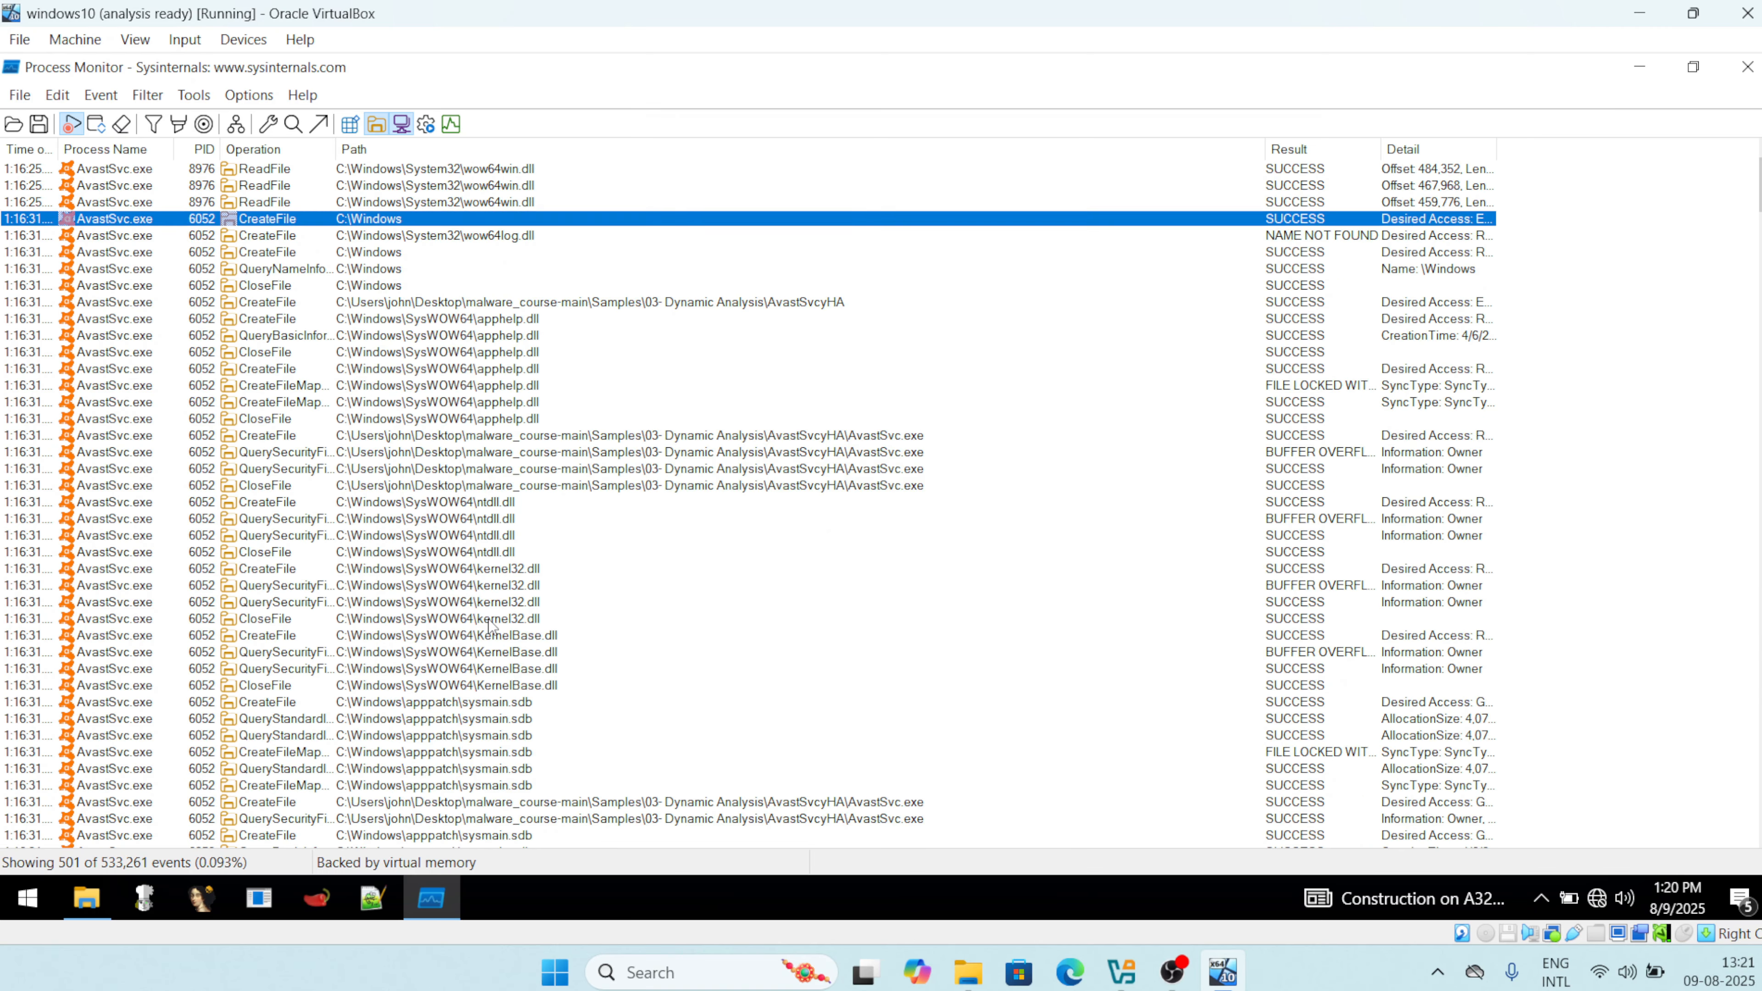
{"action": "scroll", "coordinate": [489, 624], "scroll_direction": "down", "scroll_amount": 20}
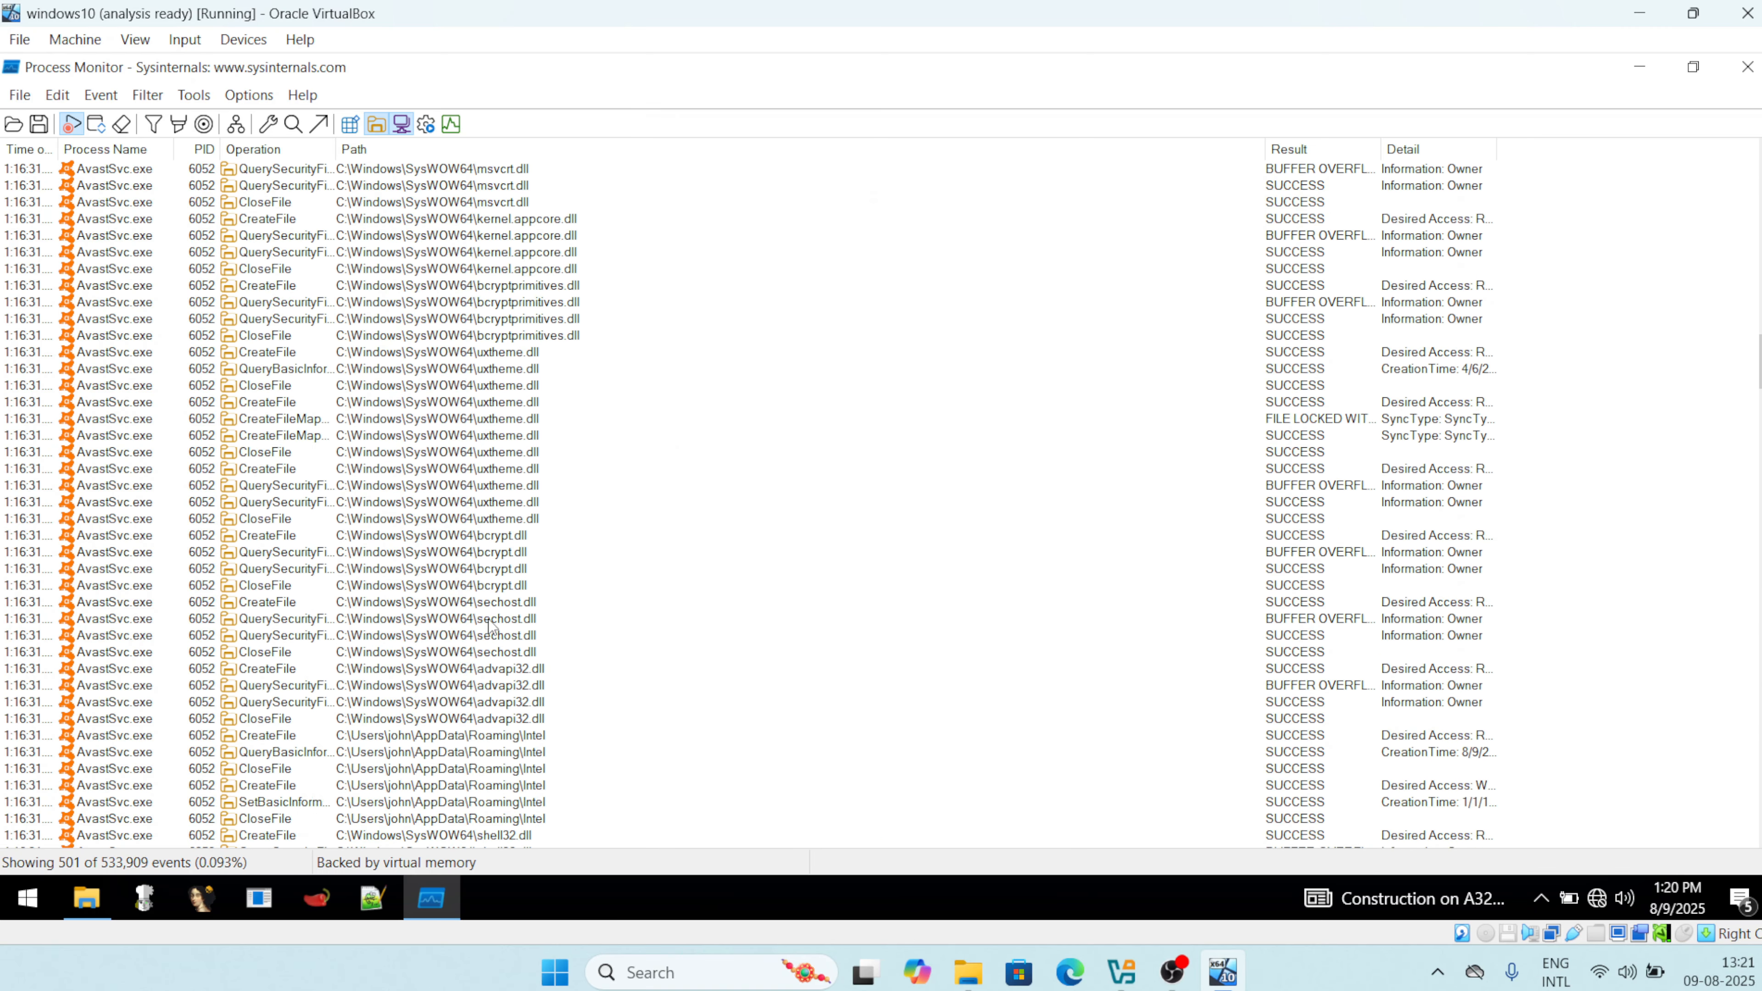
{"action": "scroll", "coordinate": [489, 625], "scroll_direction": "down", "scroll_amount": 20}
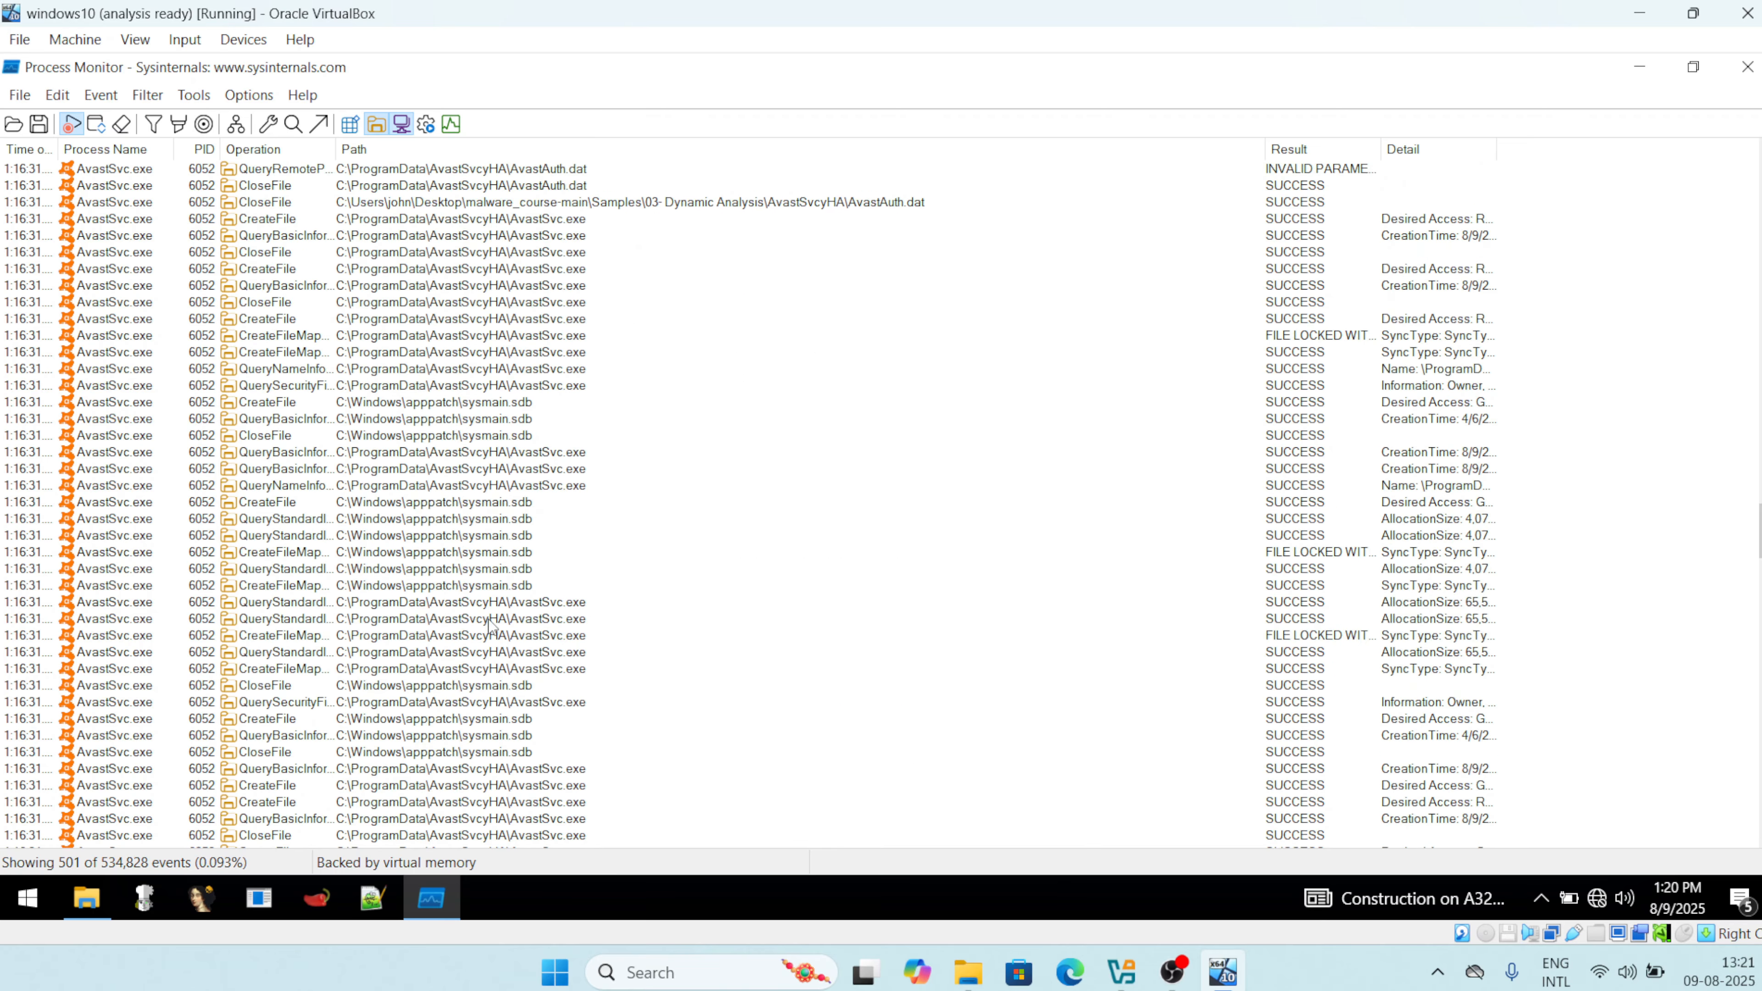
{"action": "scroll", "coordinate": [489, 624], "scroll_direction": "down", "scroll_amount": 20}
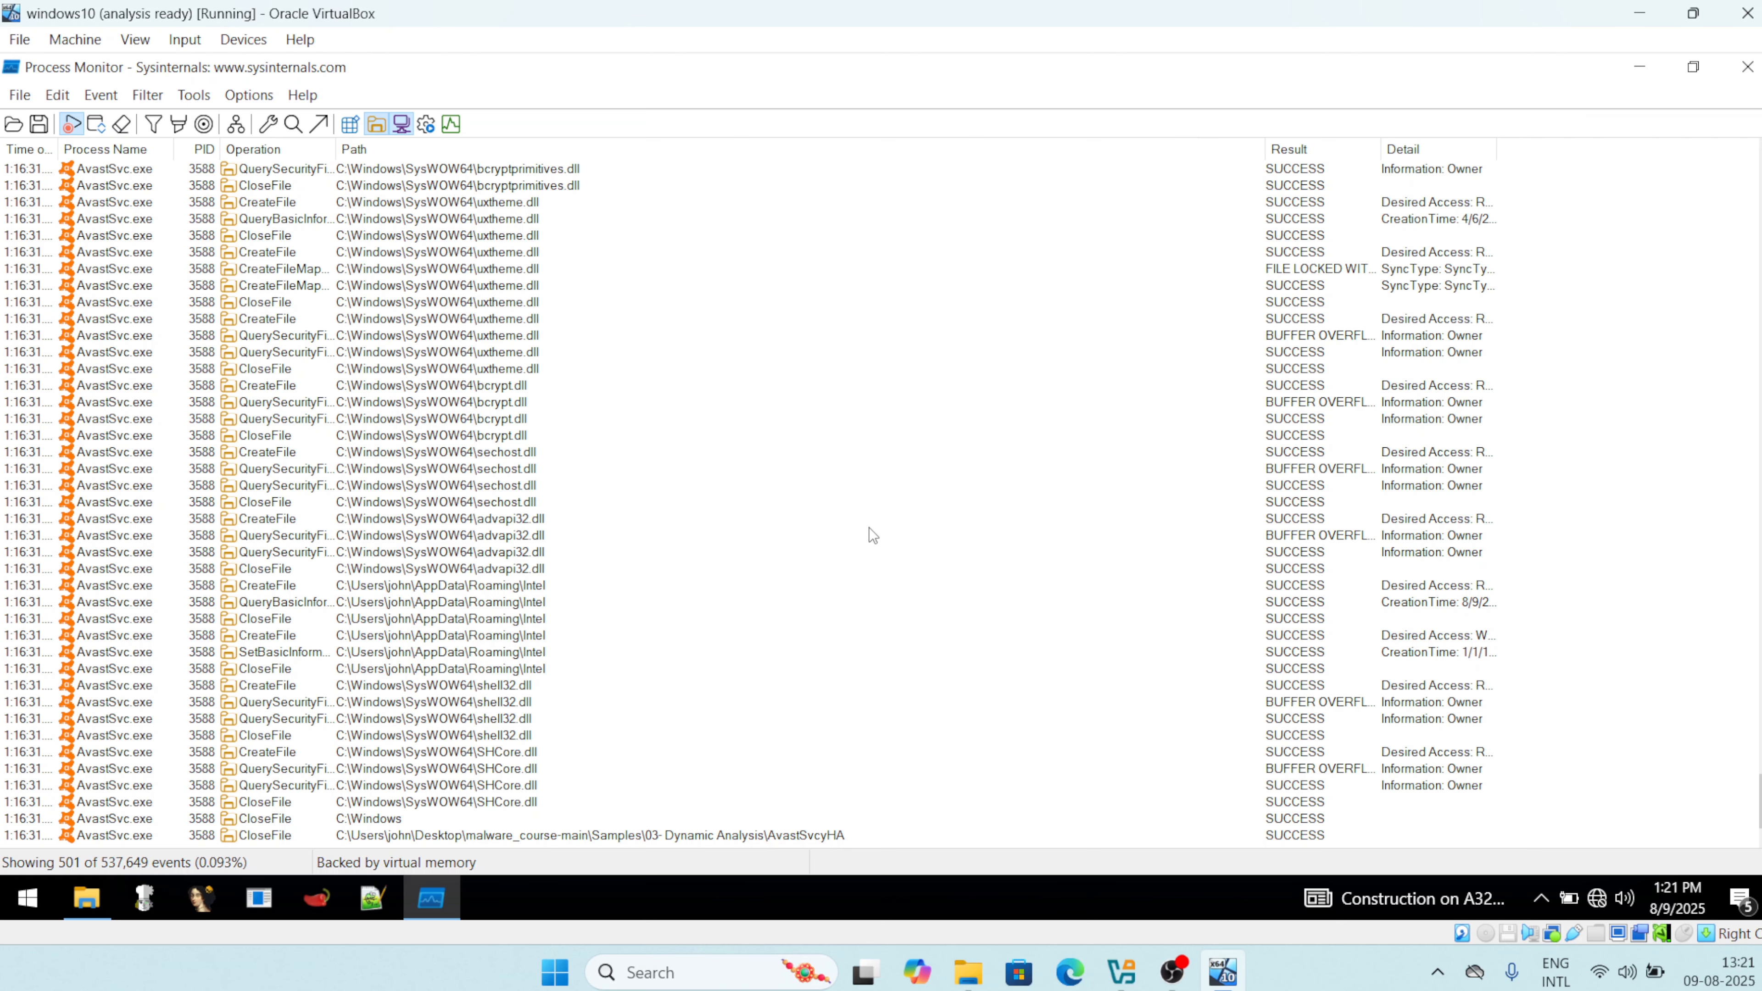
{"action": "scroll", "coordinate": [869, 533], "scroll_direction": "up", "scroll_amount": 20}
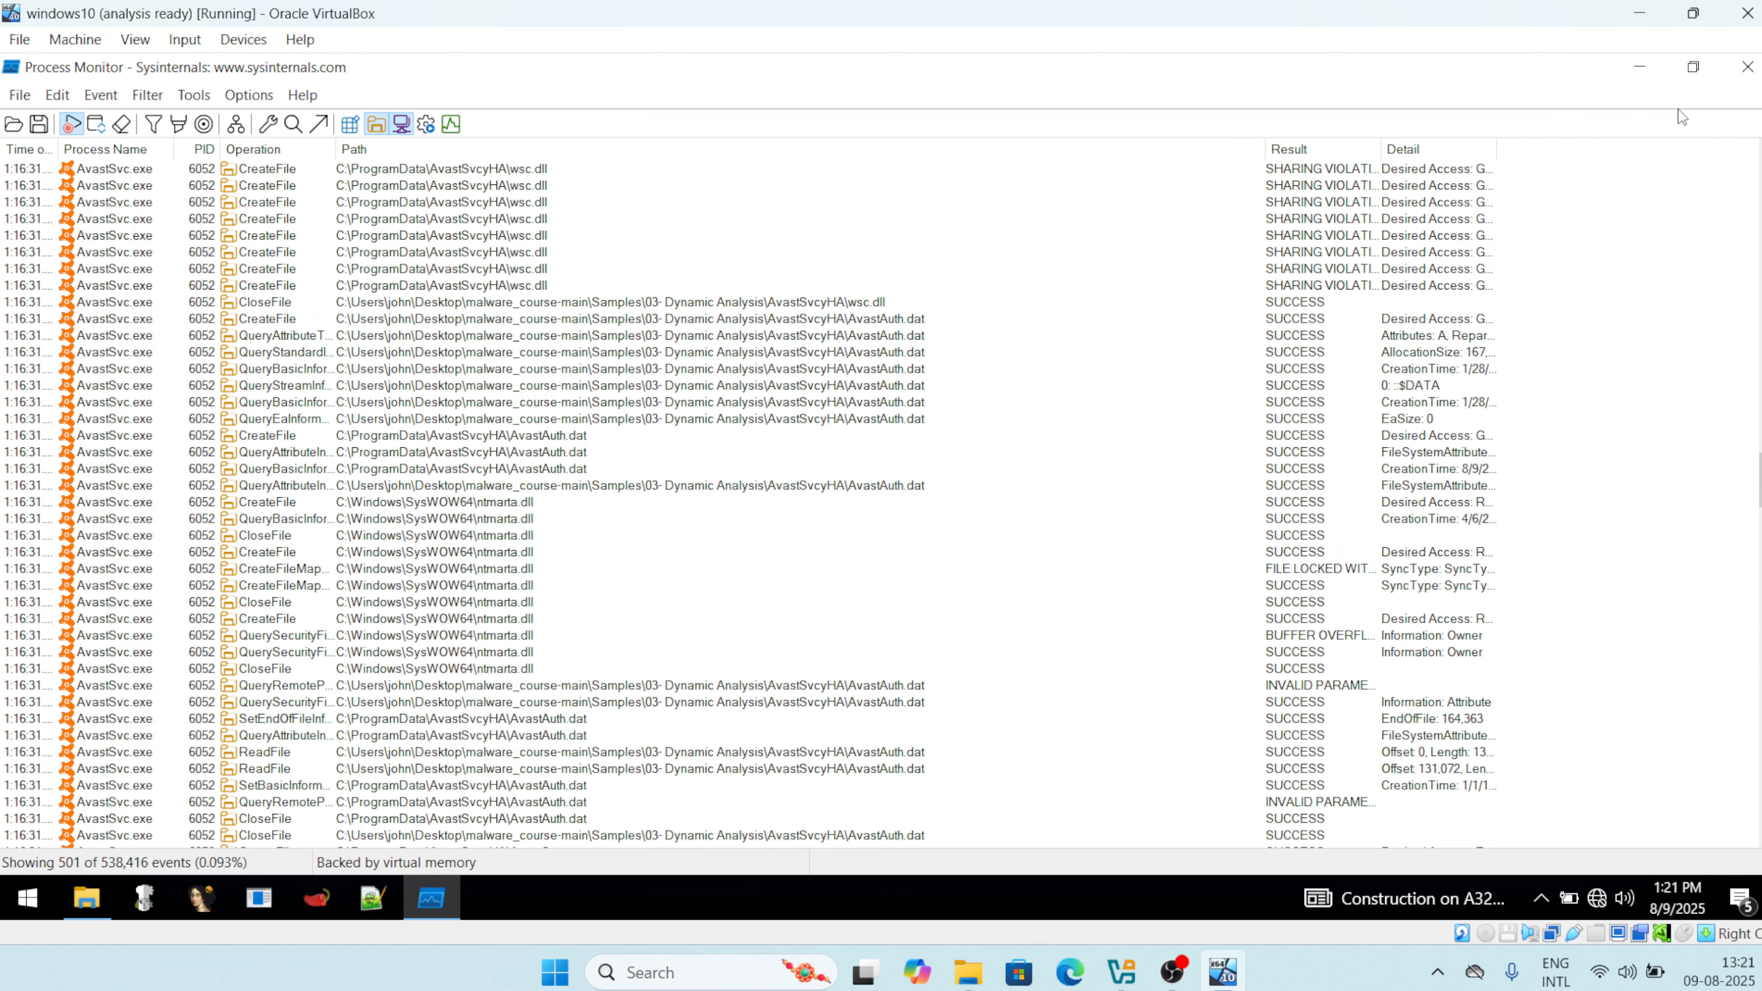
In a maximized File Explorer, browse C: > Users > the user's AppData > Roaming > Intel.
{"action": "left_click", "coordinate": [1641, 68]}
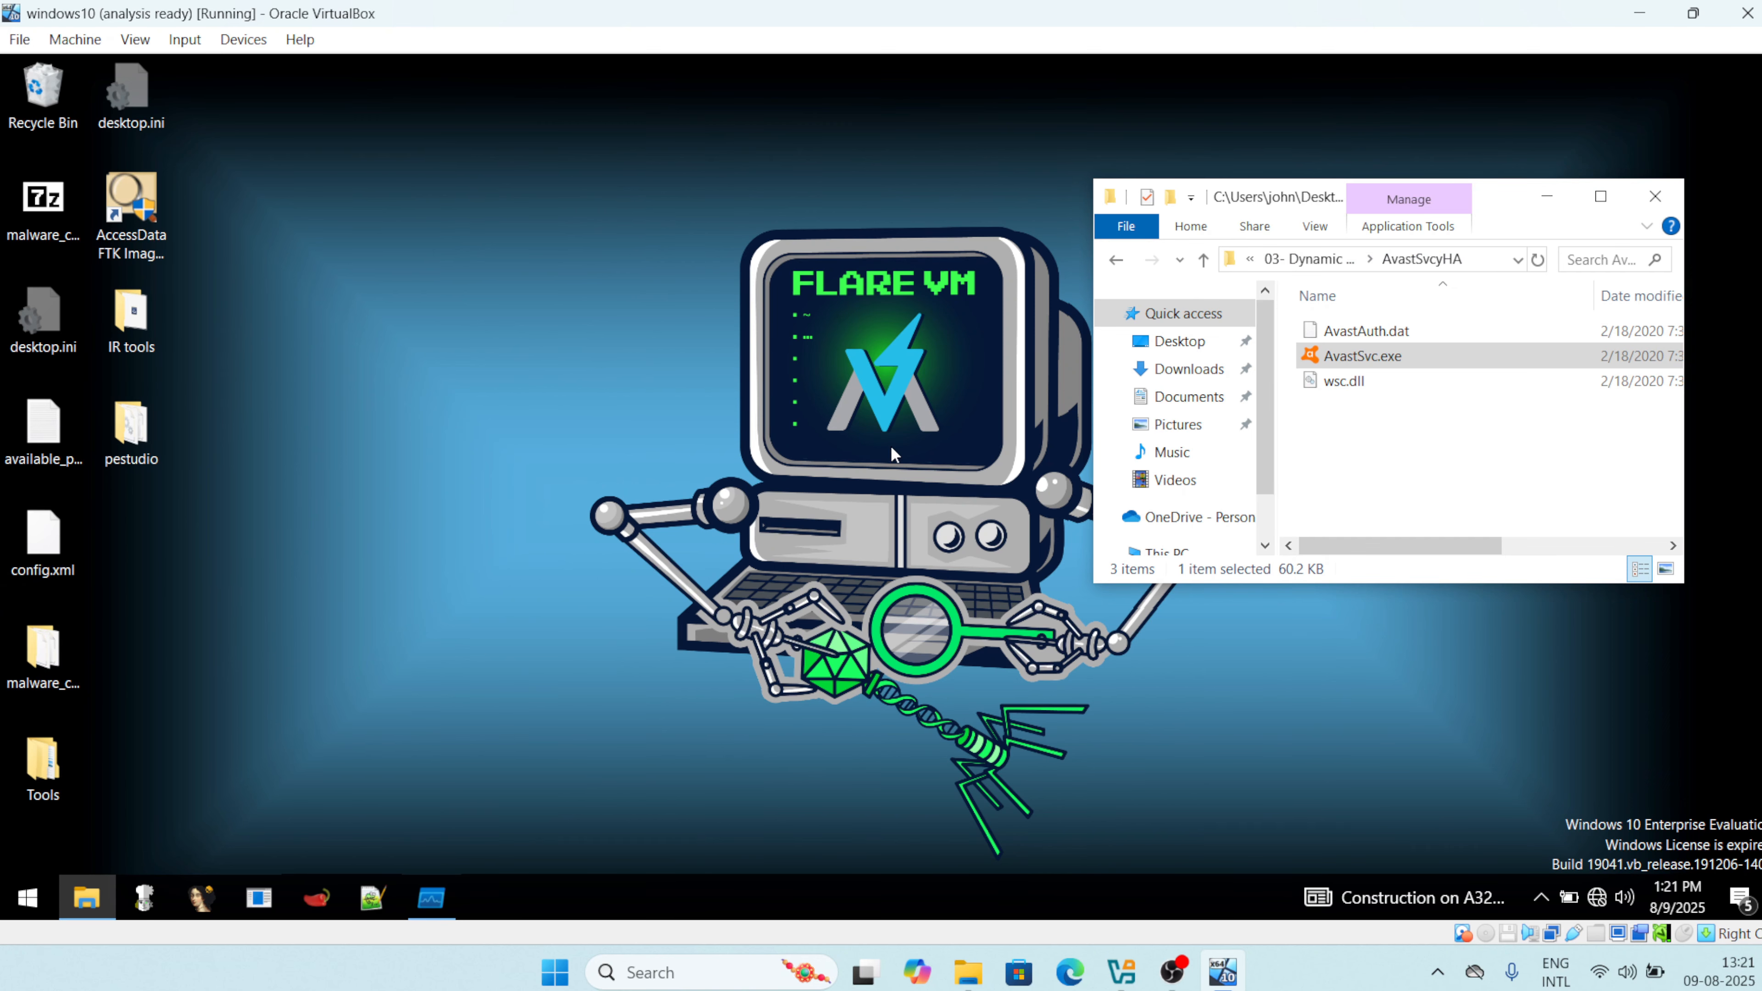
{"action": "left_click", "coordinate": [1601, 196]}
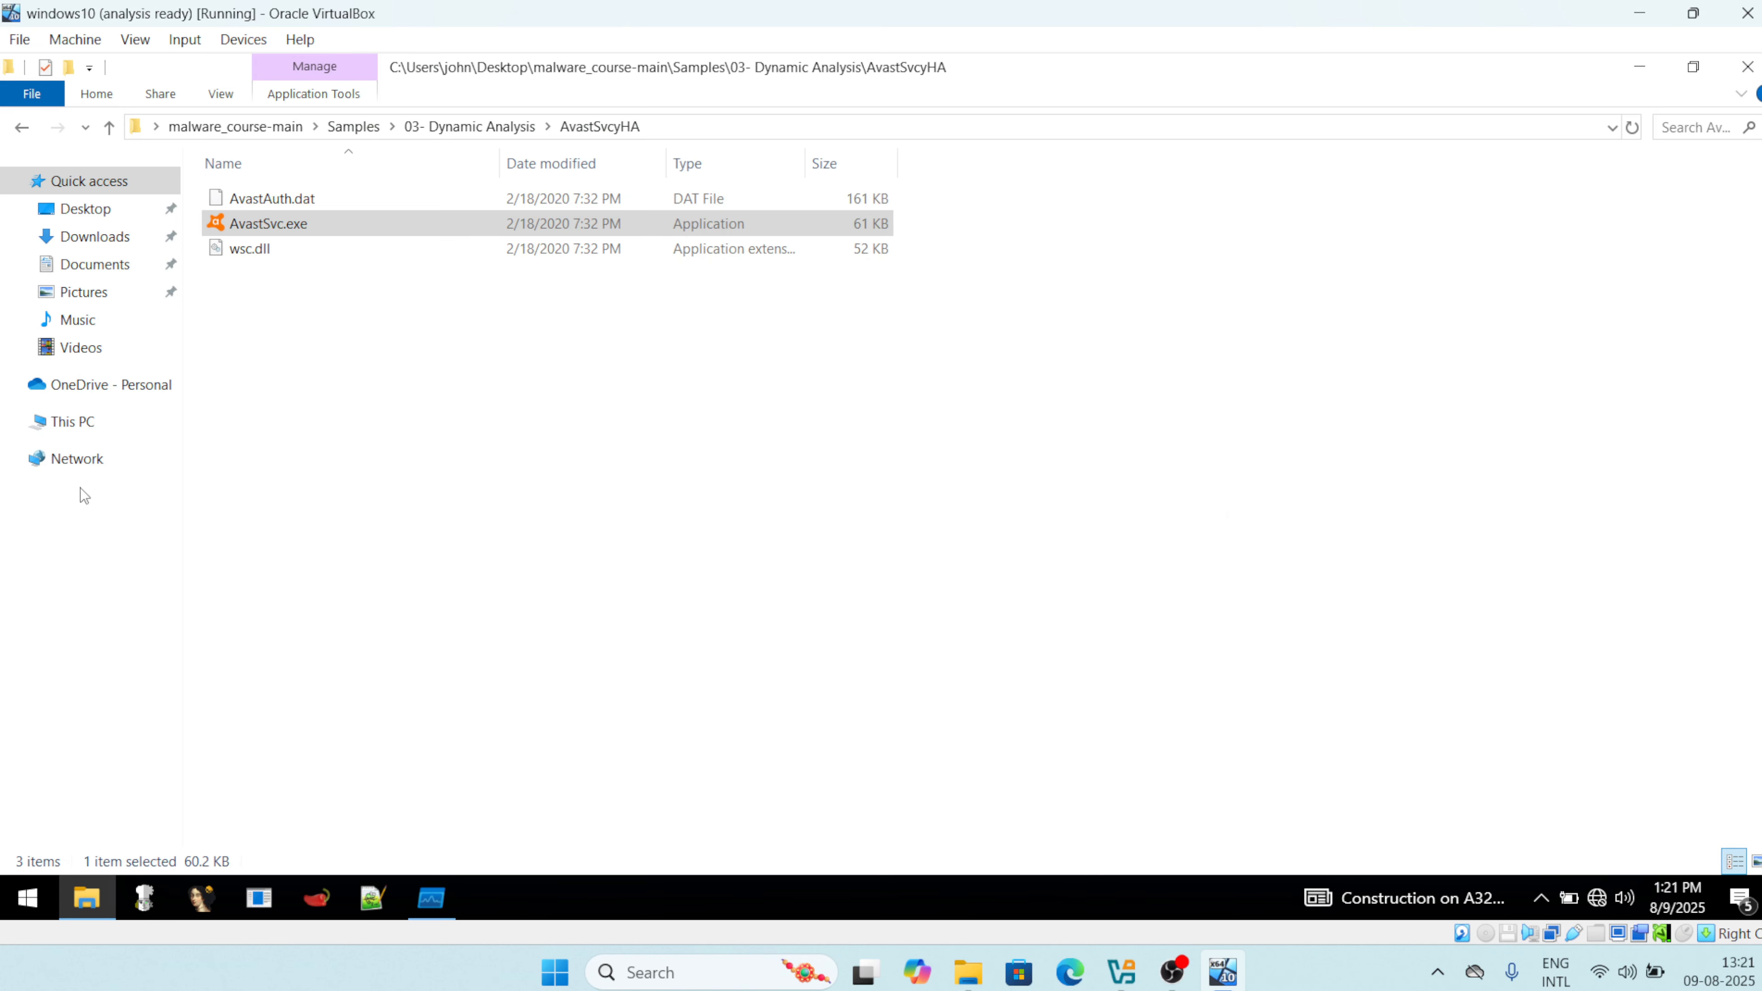
{"action": "left_click", "coordinate": [57, 418]}
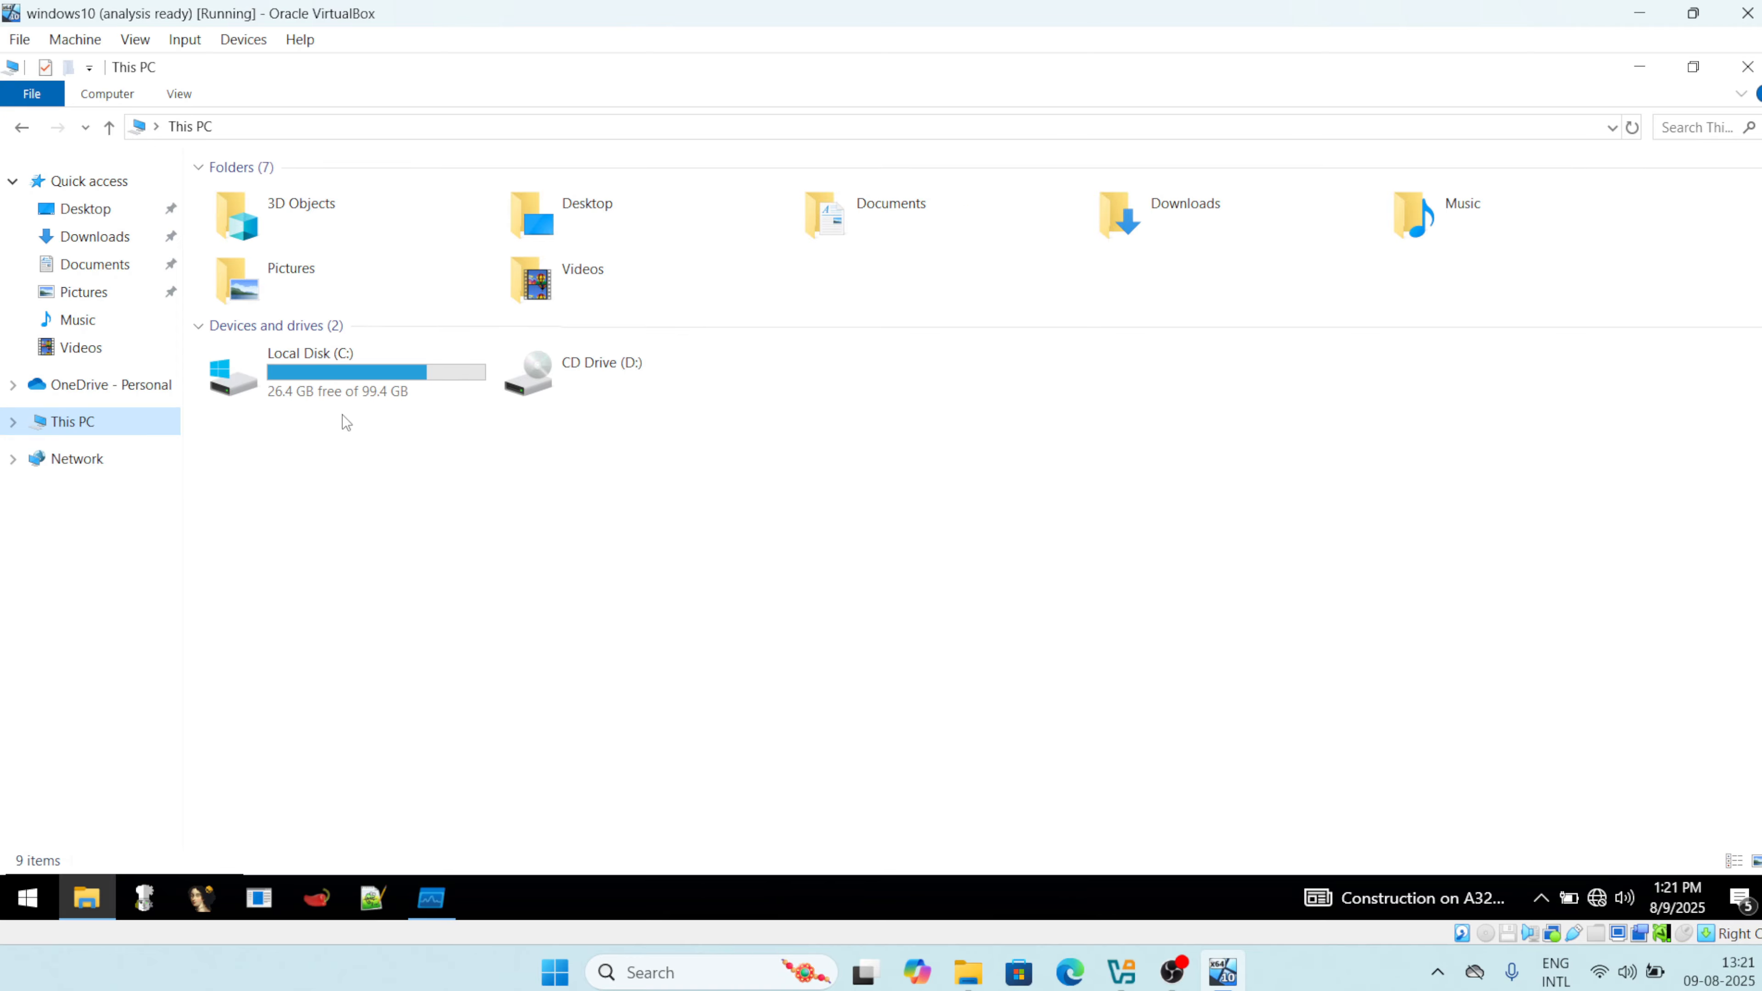
{"action": "double_click", "coordinate": [352, 388]}
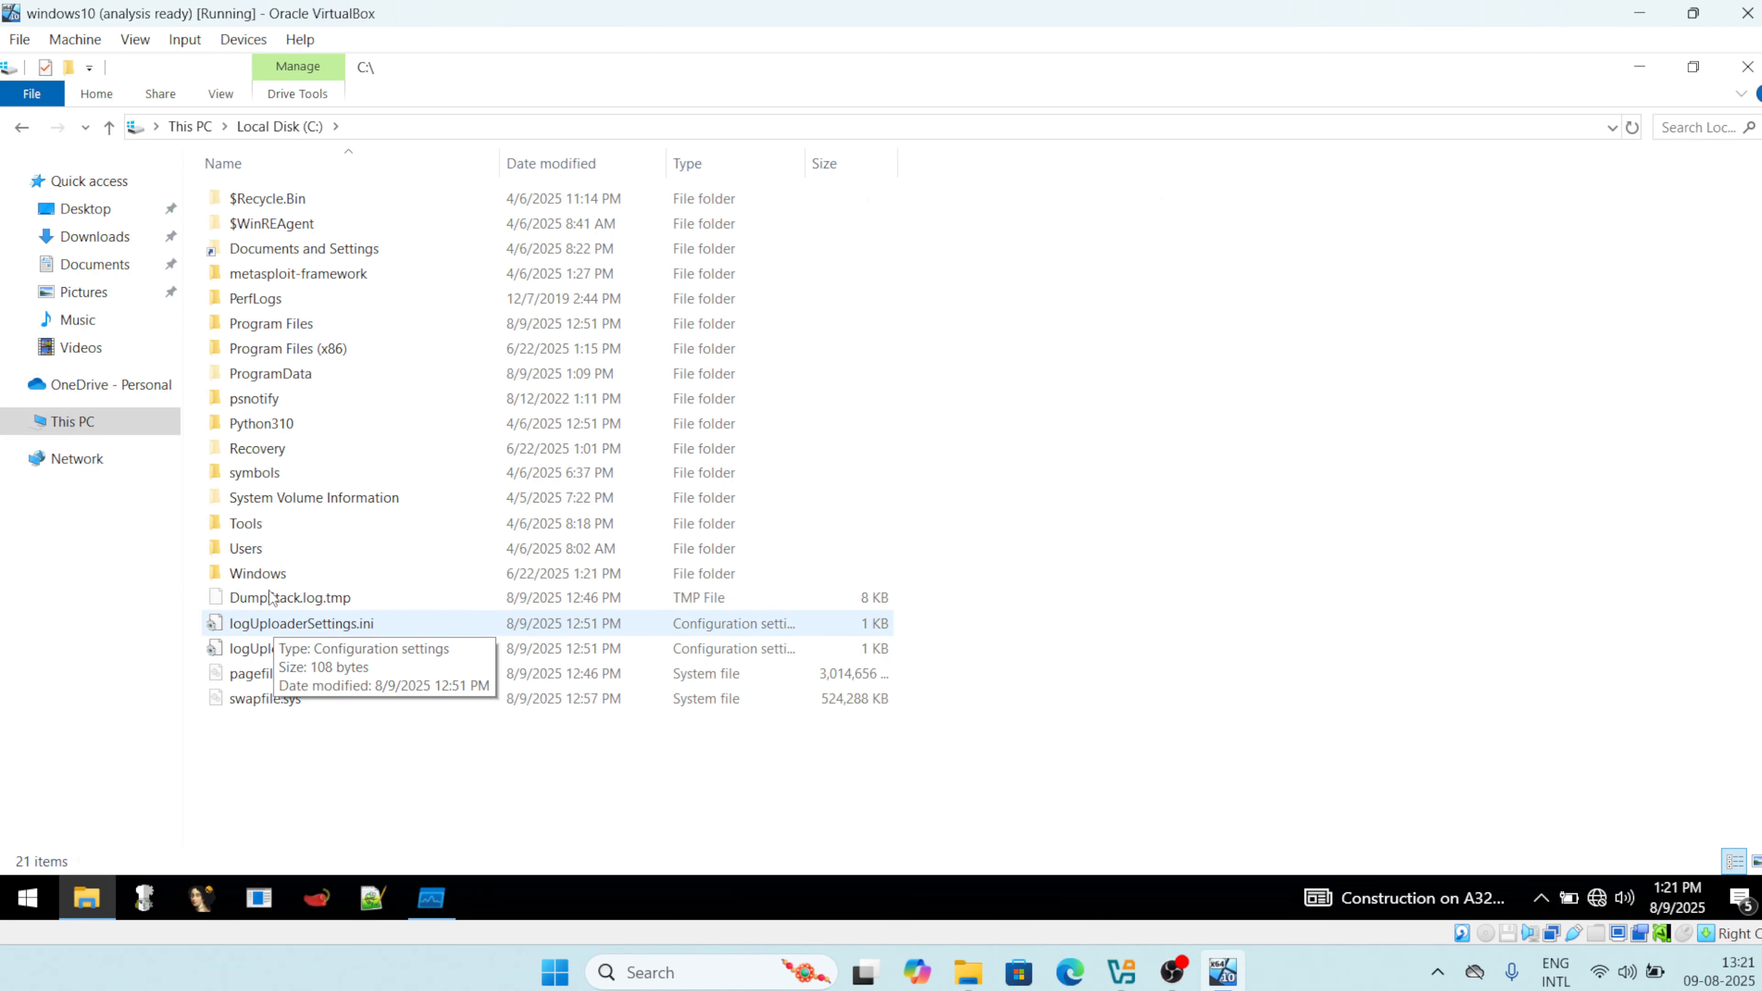
{"action": "double_click", "coordinate": [261, 552]}
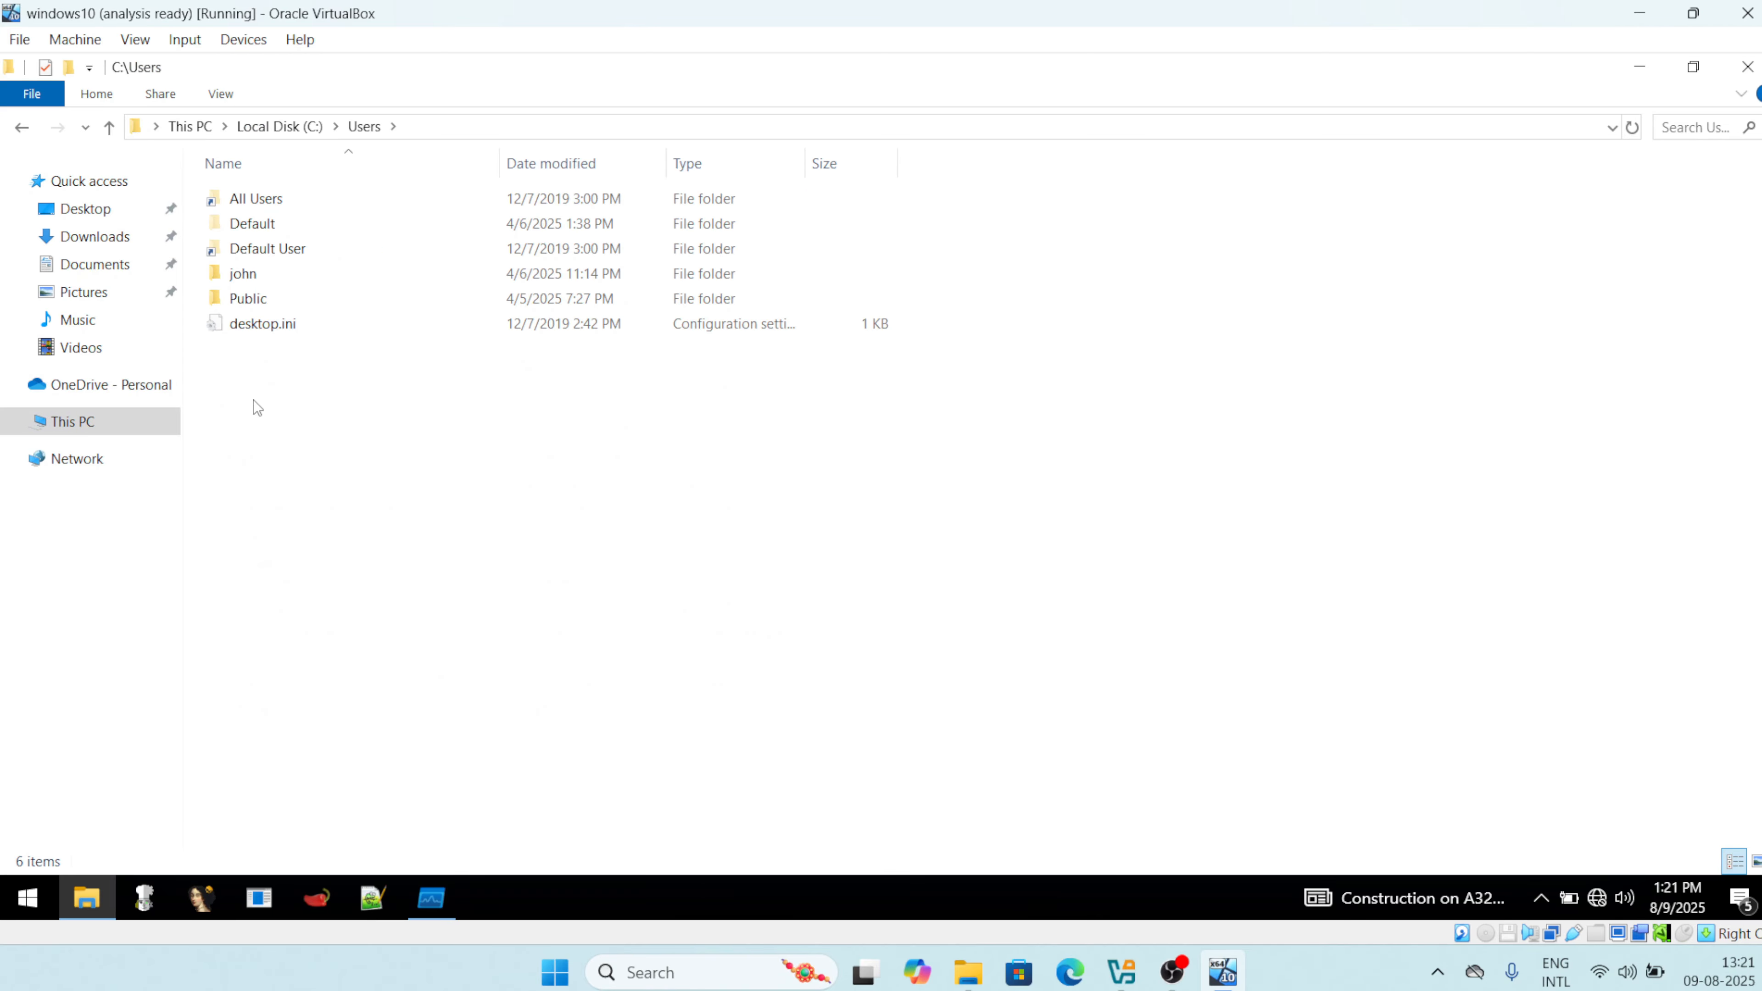
{"action": "double_click", "coordinate": [258, 278]}
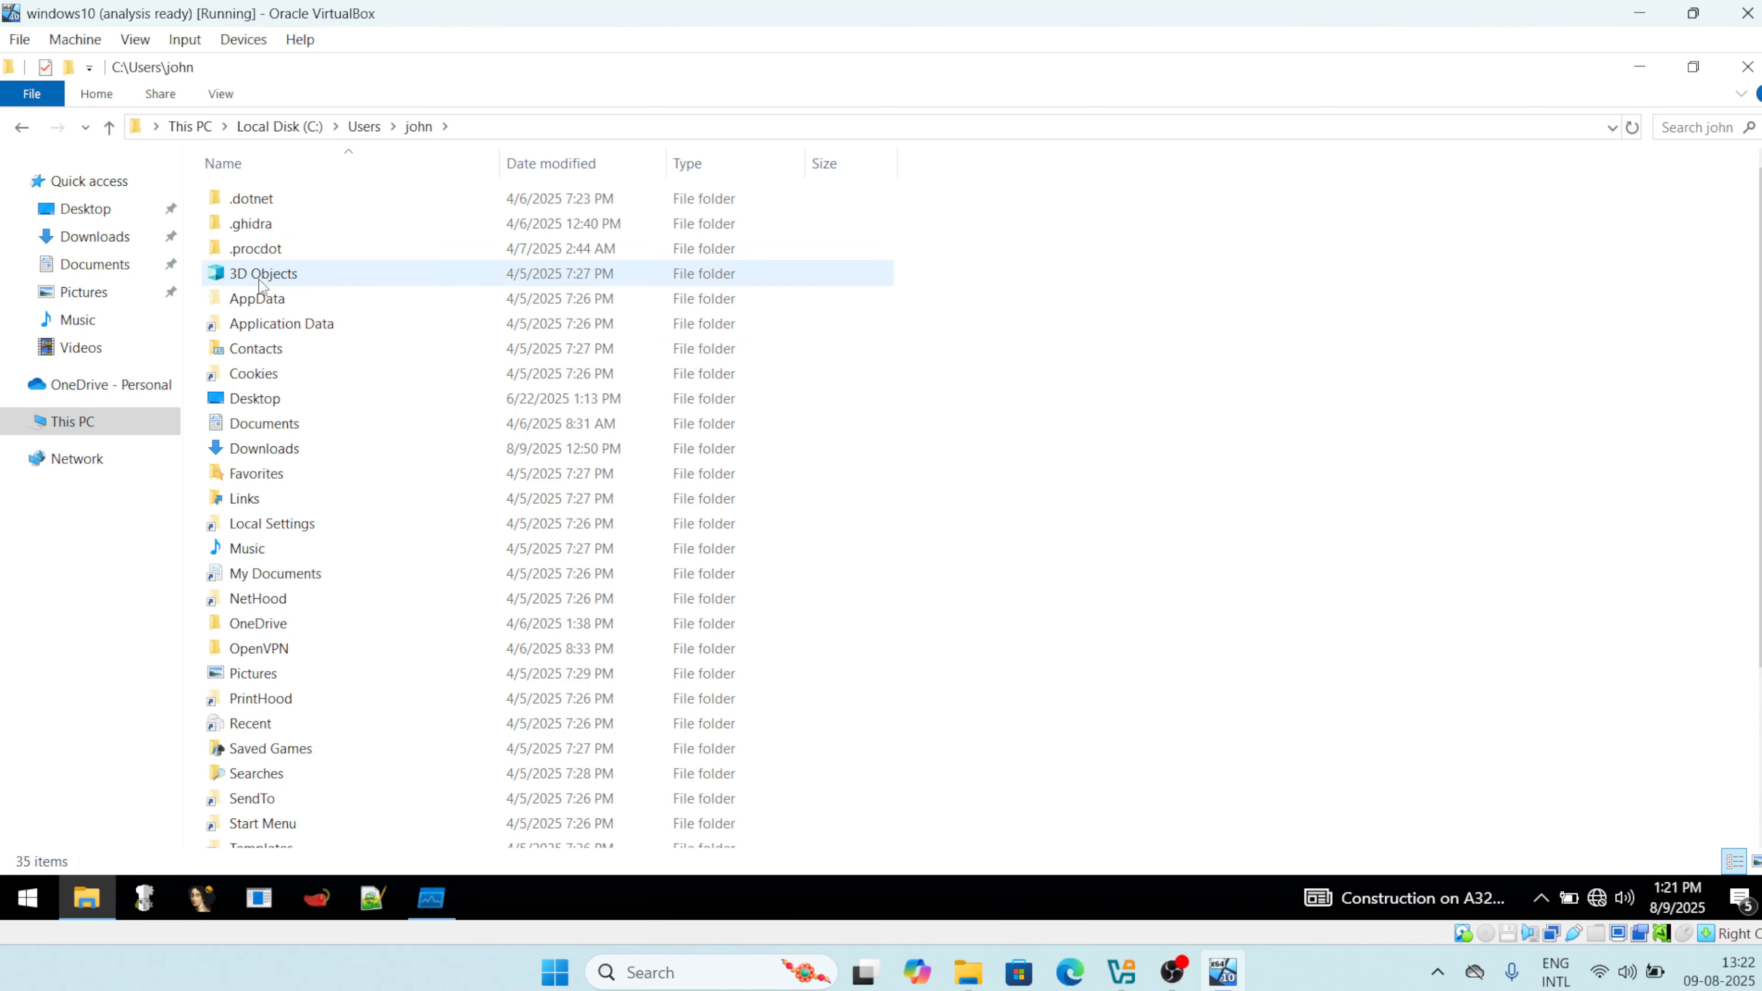
{"action": "left_click", "coordinate": [281, 323]}
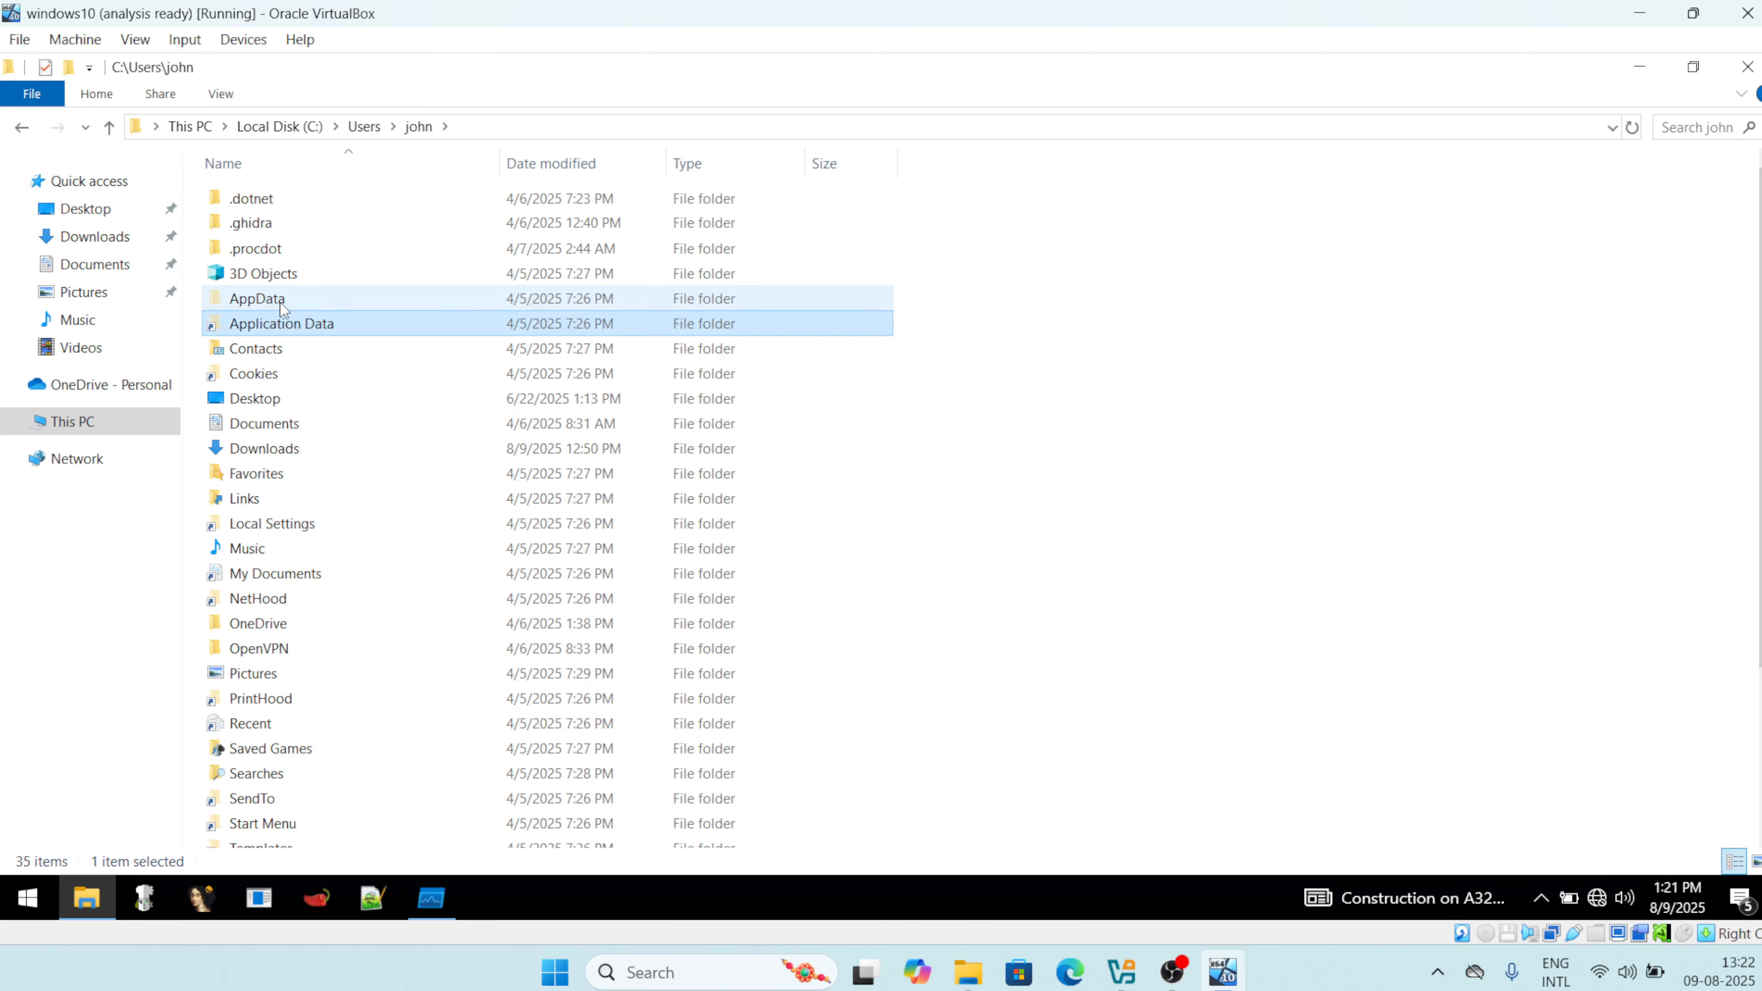
{"action": "double_click", "coordinate": [280, 303]}
{"action": "double_click", "coordinate": [265, 251]}
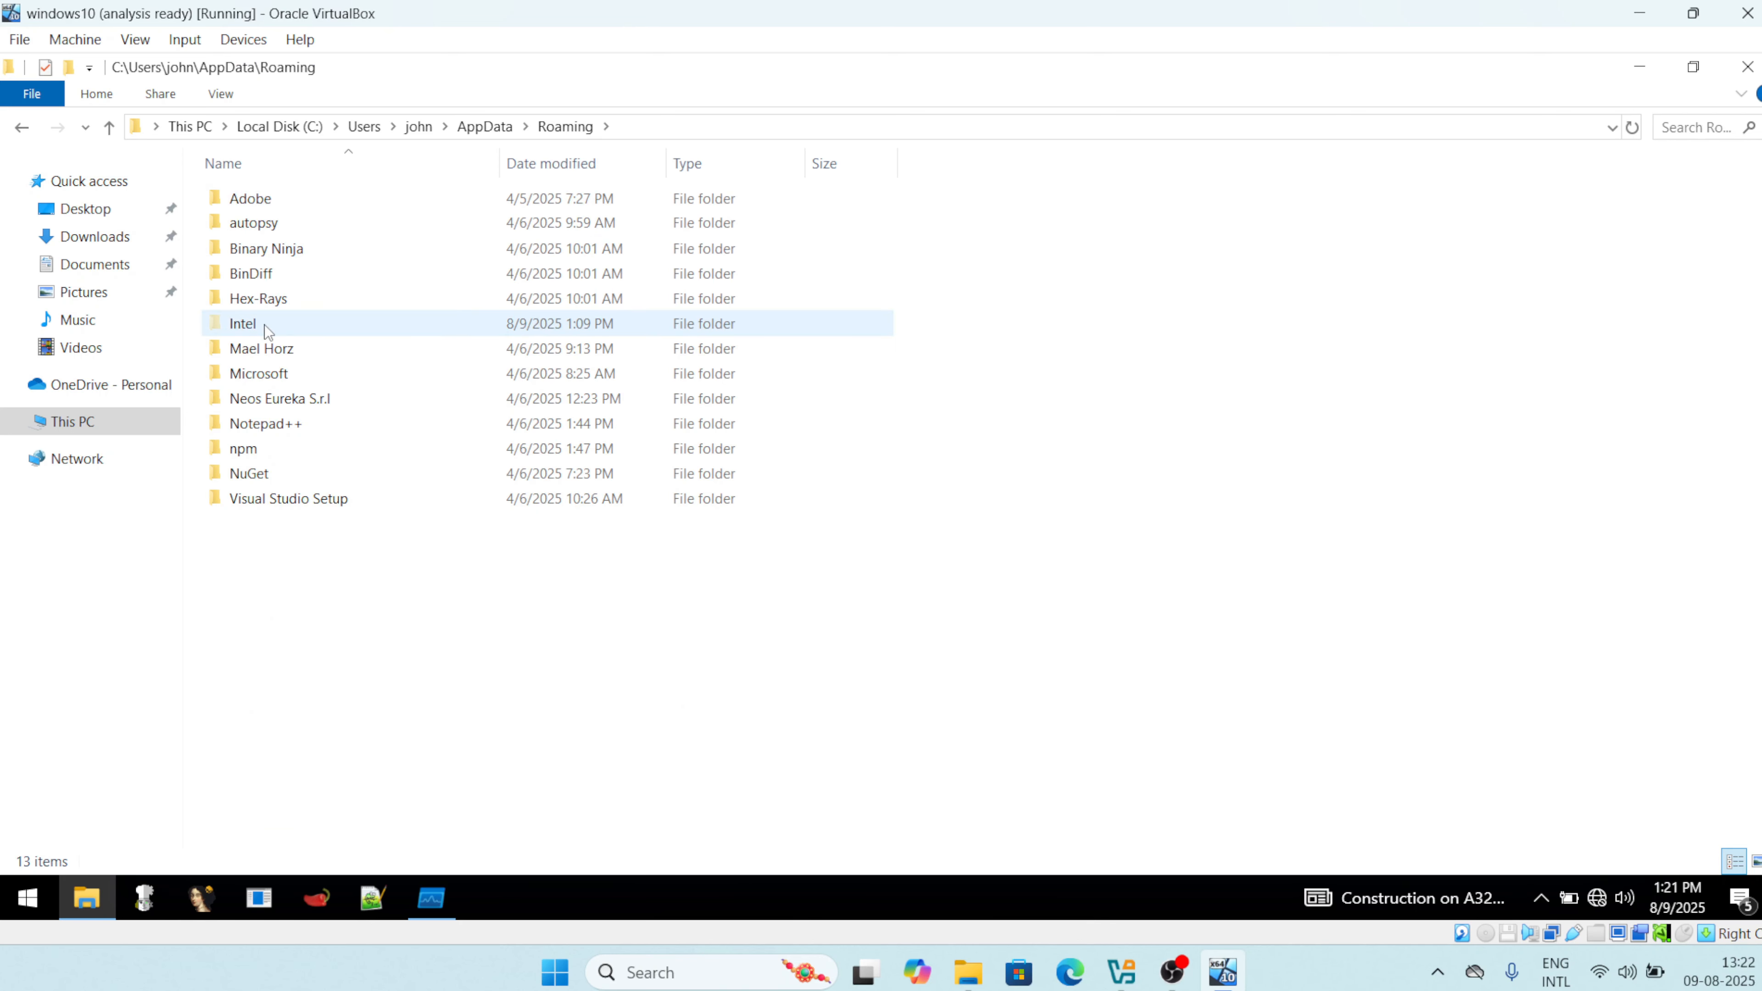
{"action": "double_click", "coordinate": [265, 325]}
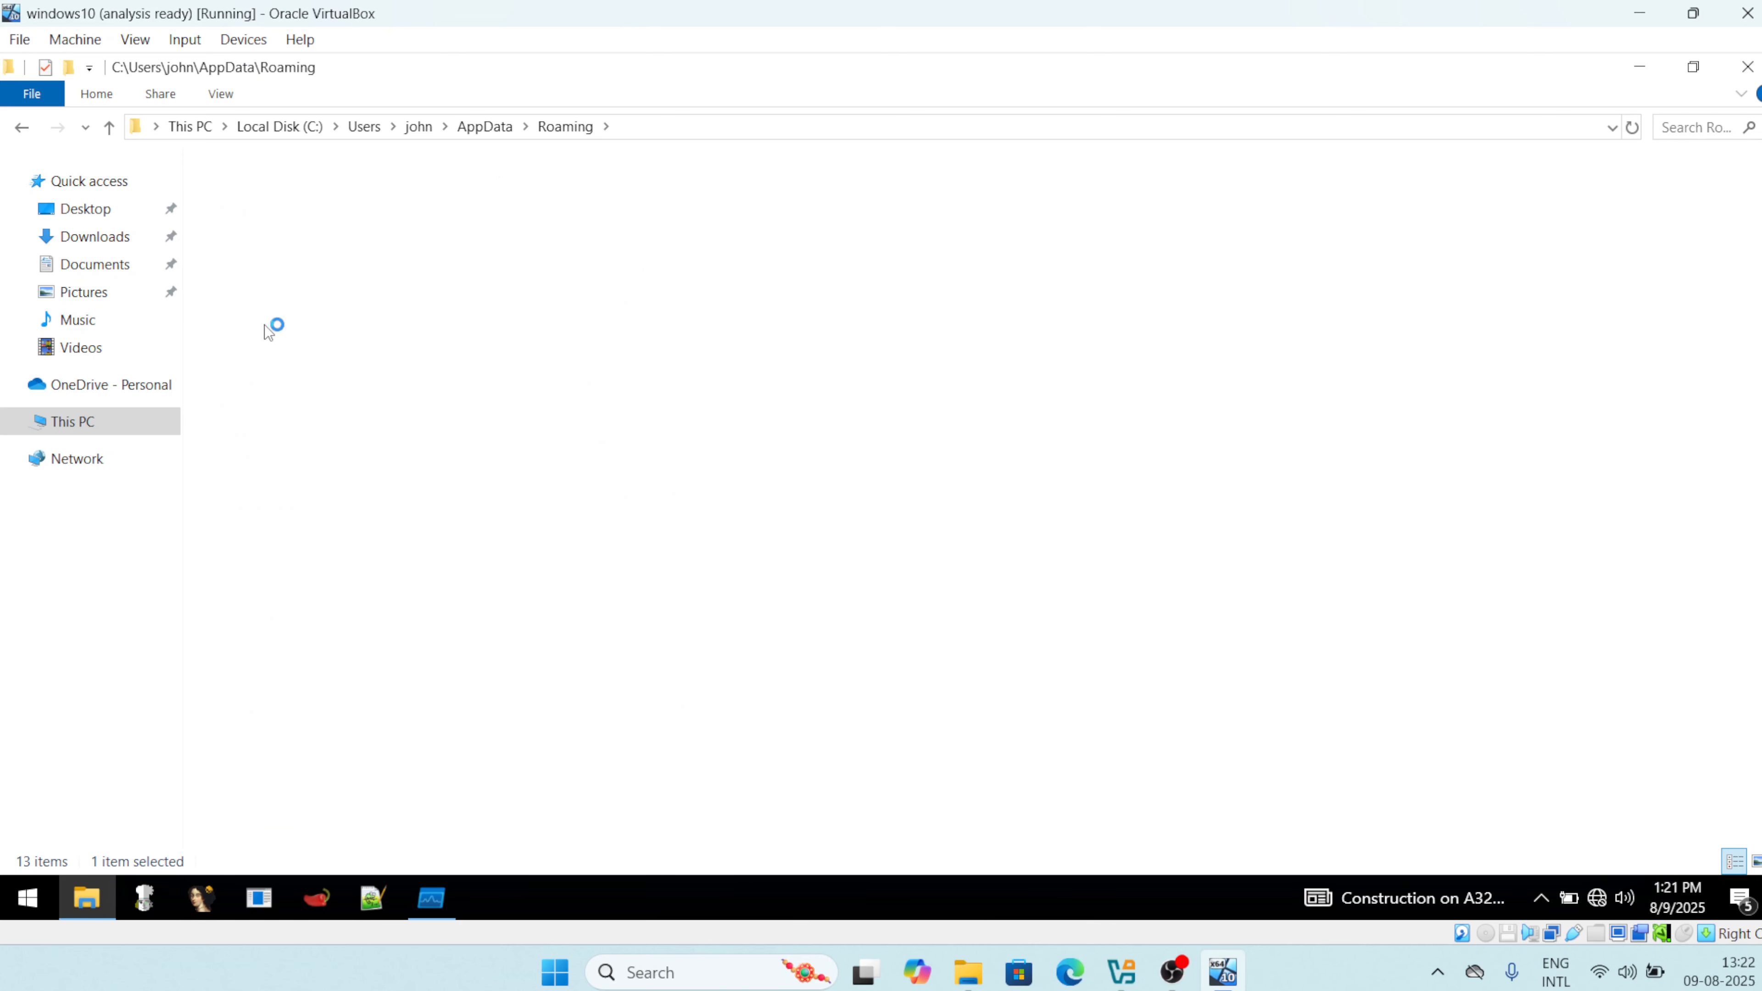
Refresh the empty Intel folder, check View options for hidden items, and minimize Explorer.
{"action": "right_click", "coordinate": [523, 351]}
{"action": "left_click", "coordinate": [616, 450]}
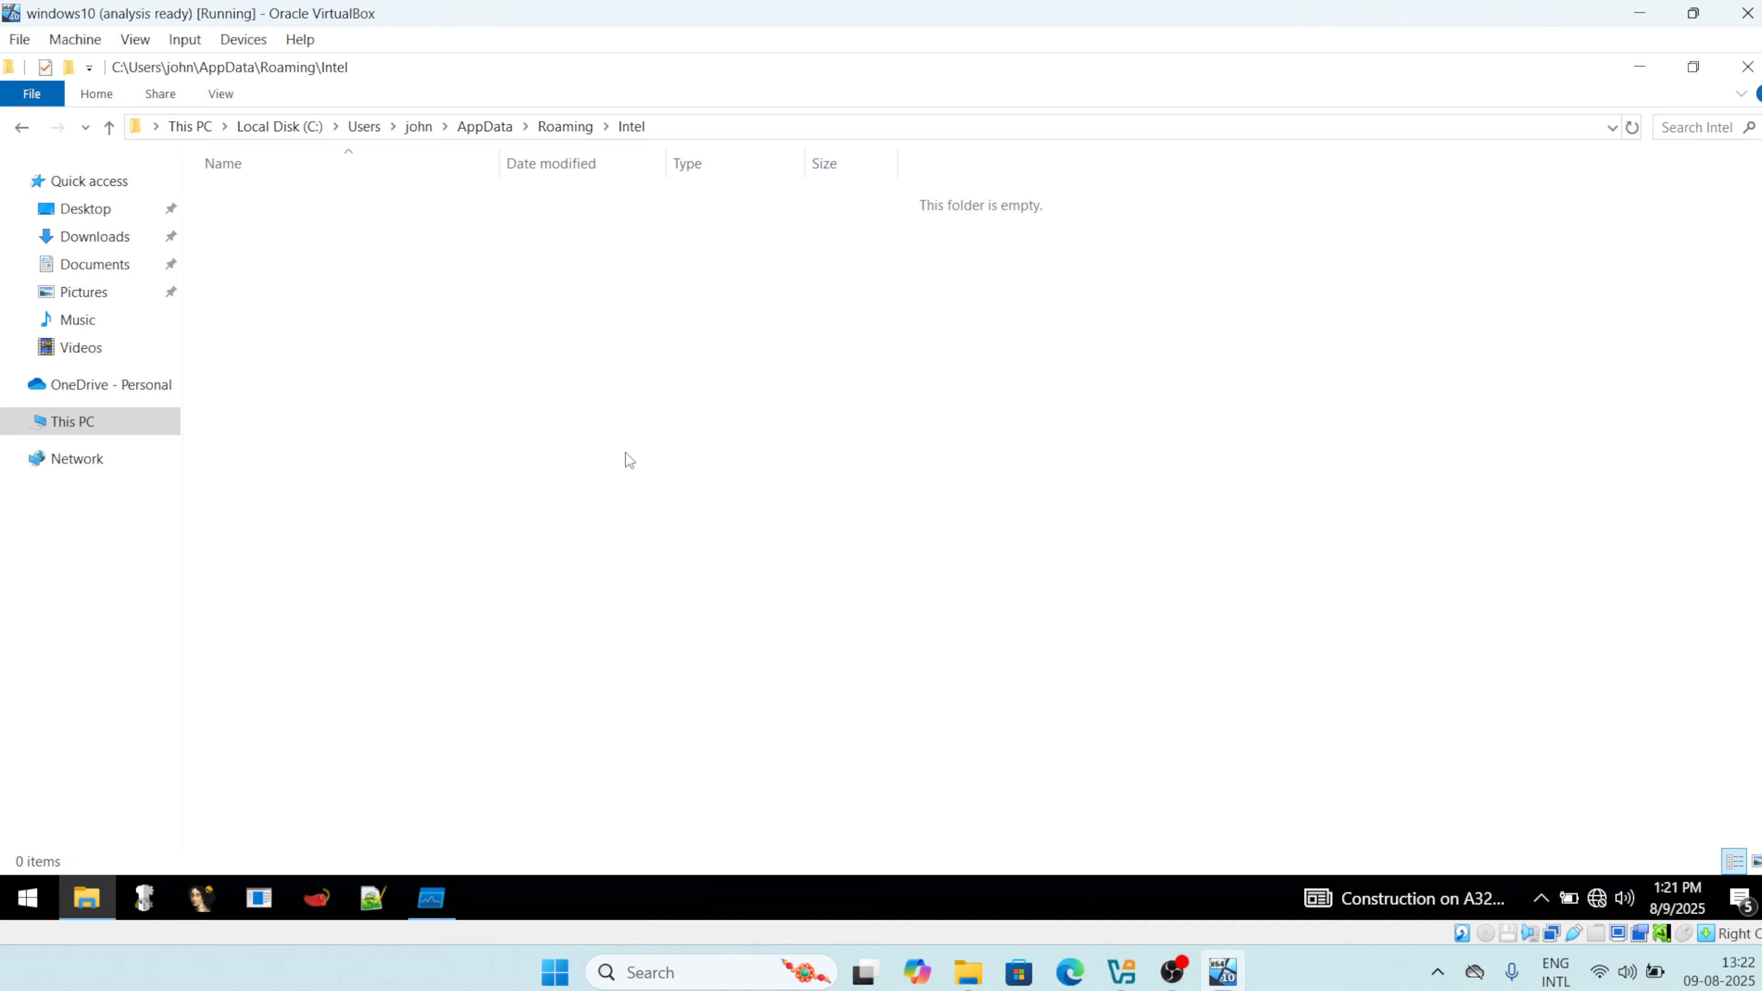
{"action": "left_click", "coordinate": [225, 96]}
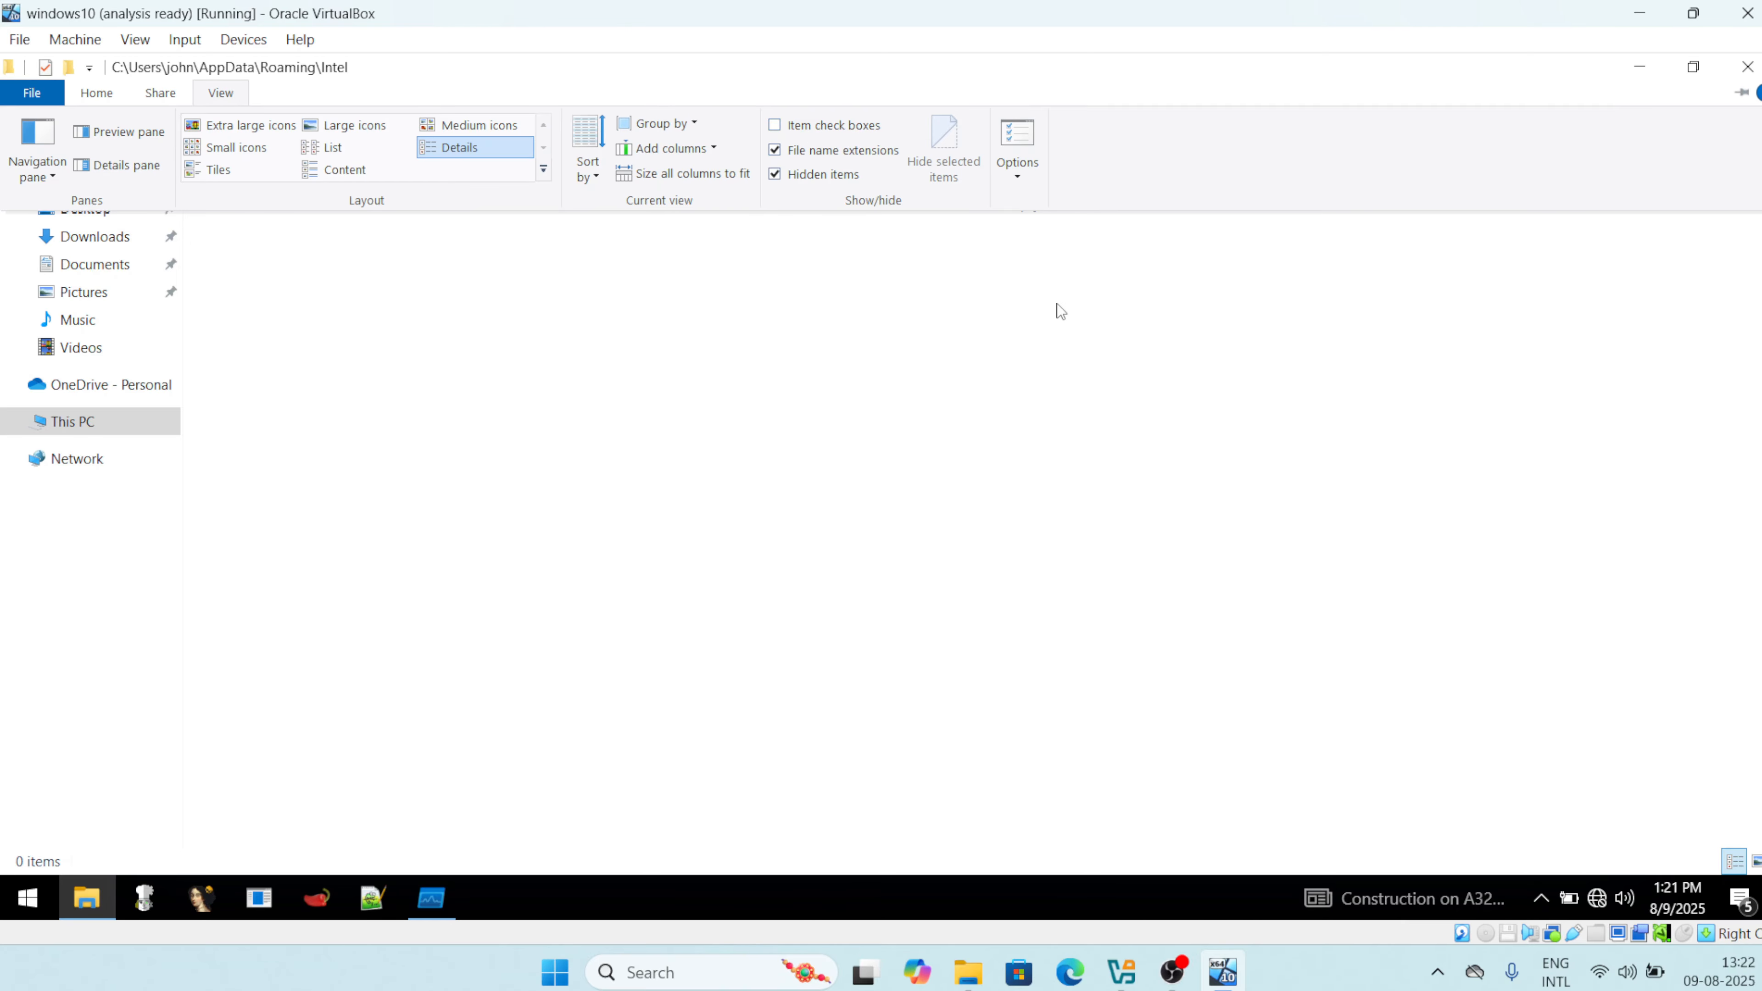
{"action": "left_click", "coordinate": [1640, 70]}
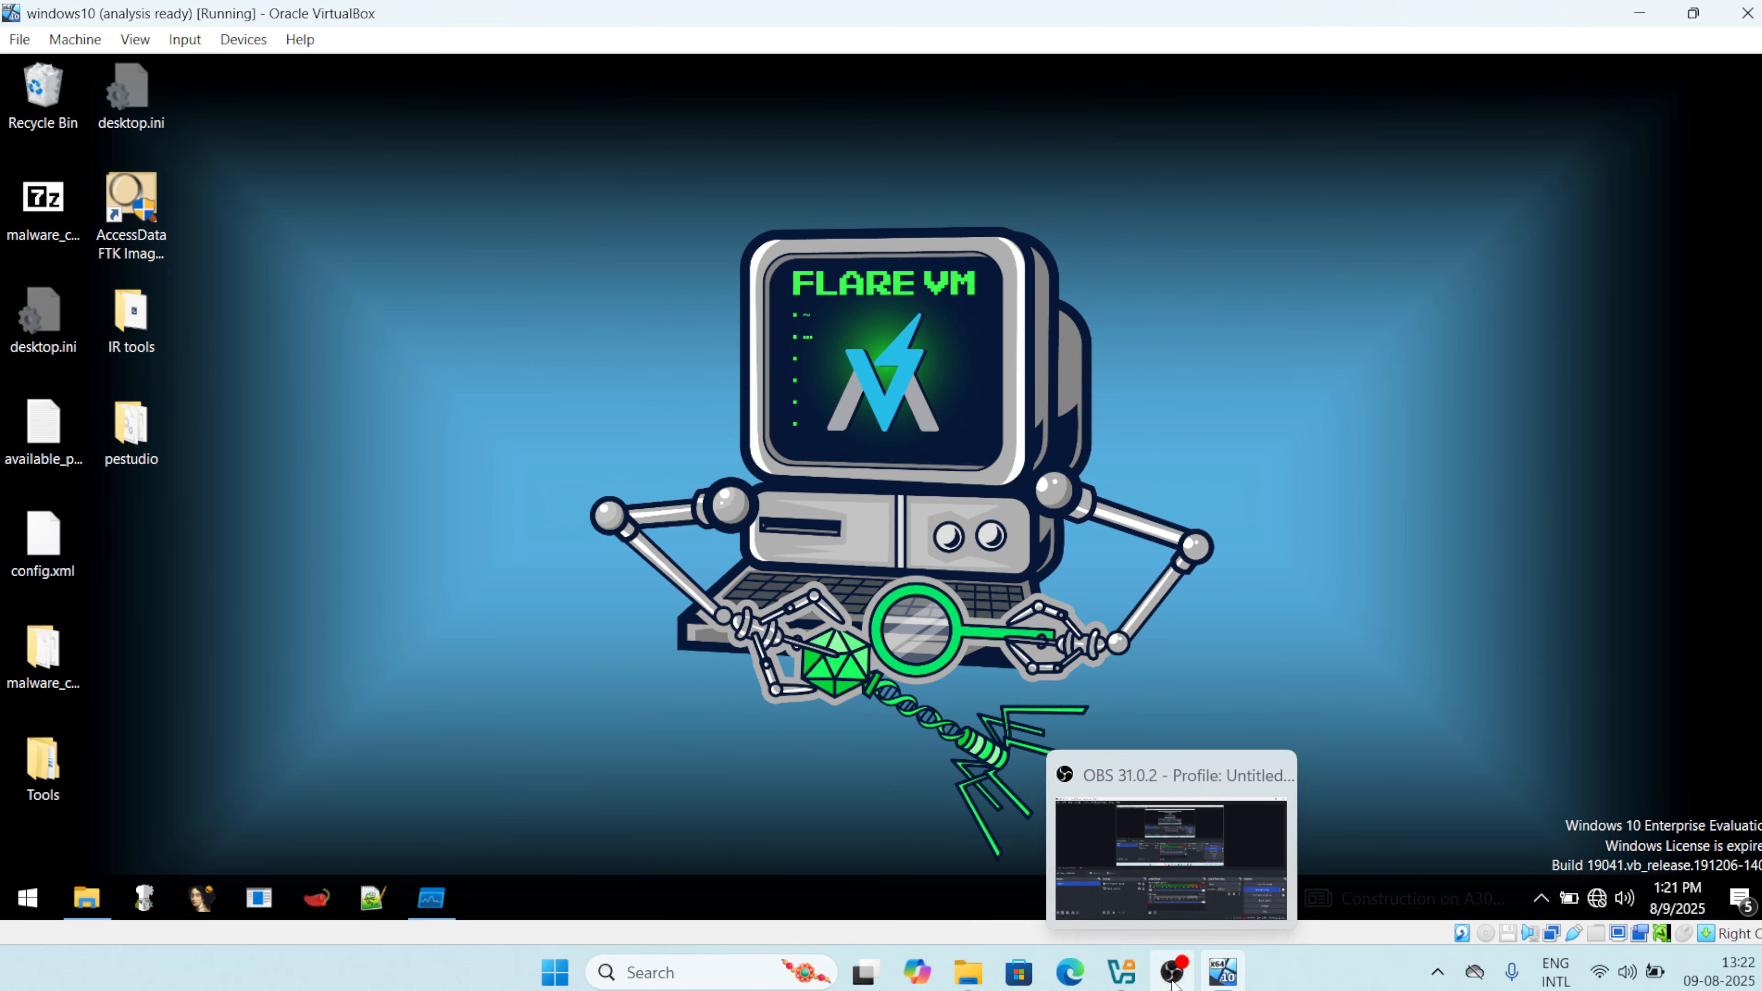
Find the CreateFile event for Roaming\Intel in Process Monitor and Jump To its folder.
{"action": "left_click", "coordinate": [437, 897]}
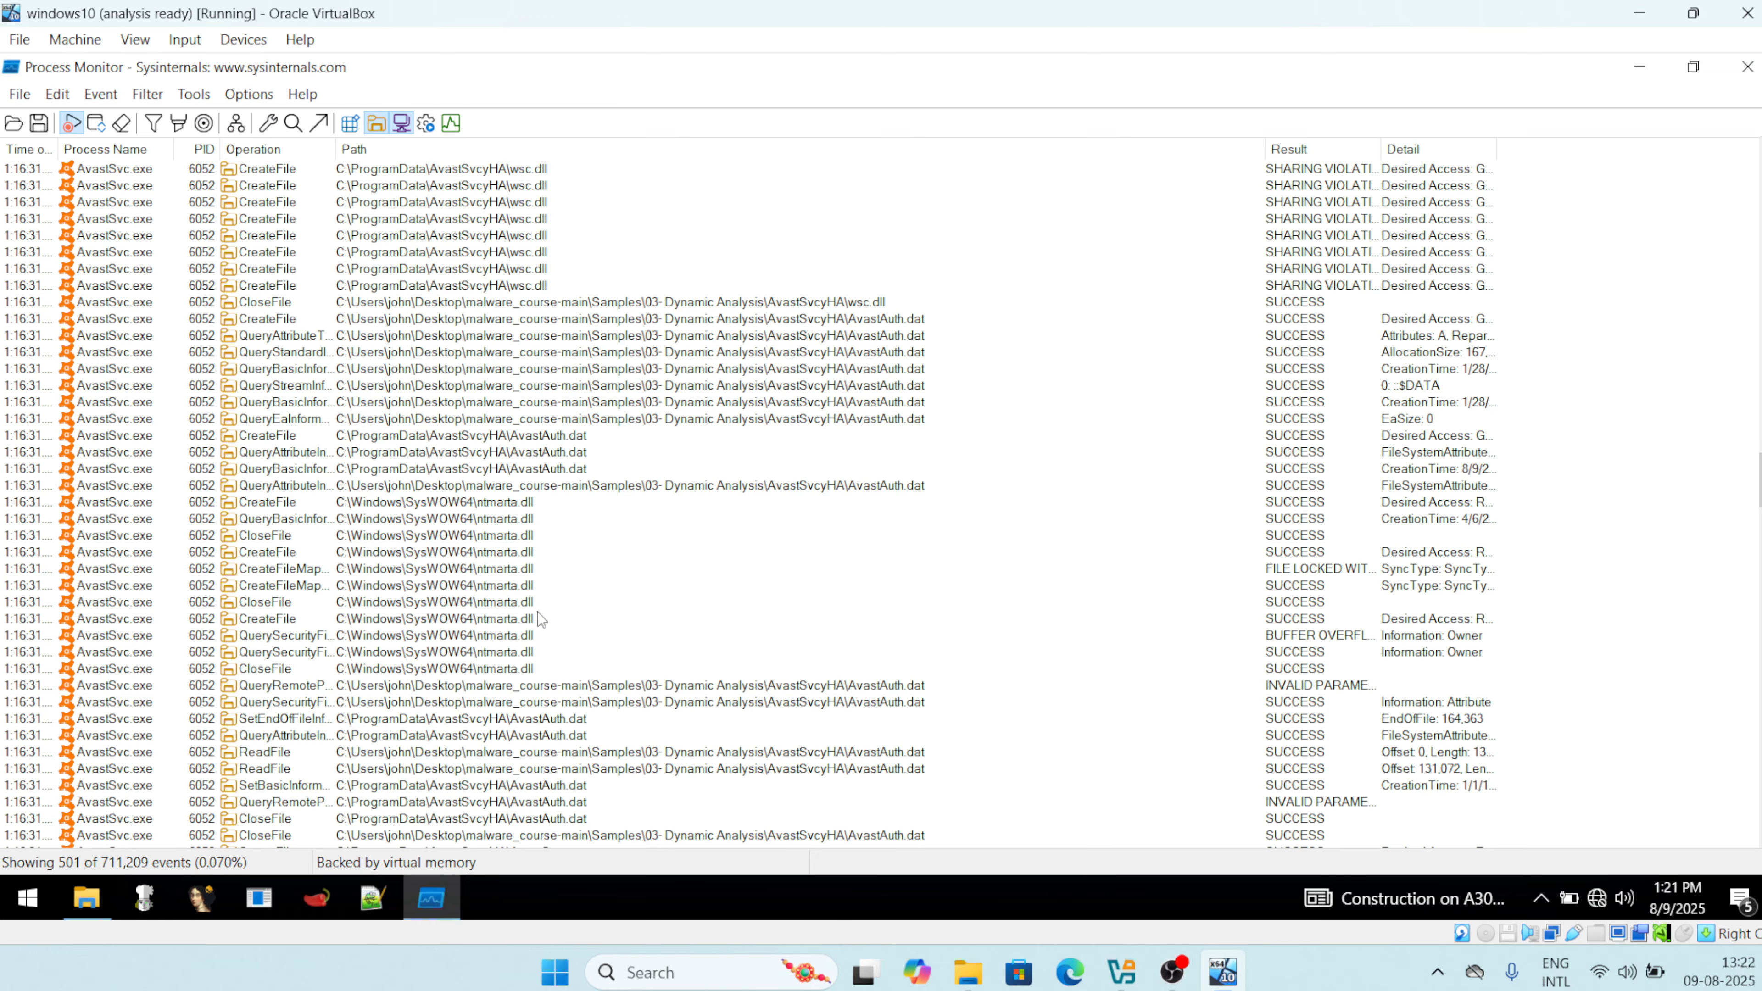
{"action": "scroll", "coordinate": [538, 616], "scroll_direction": "up", "scroll_amount": 20}
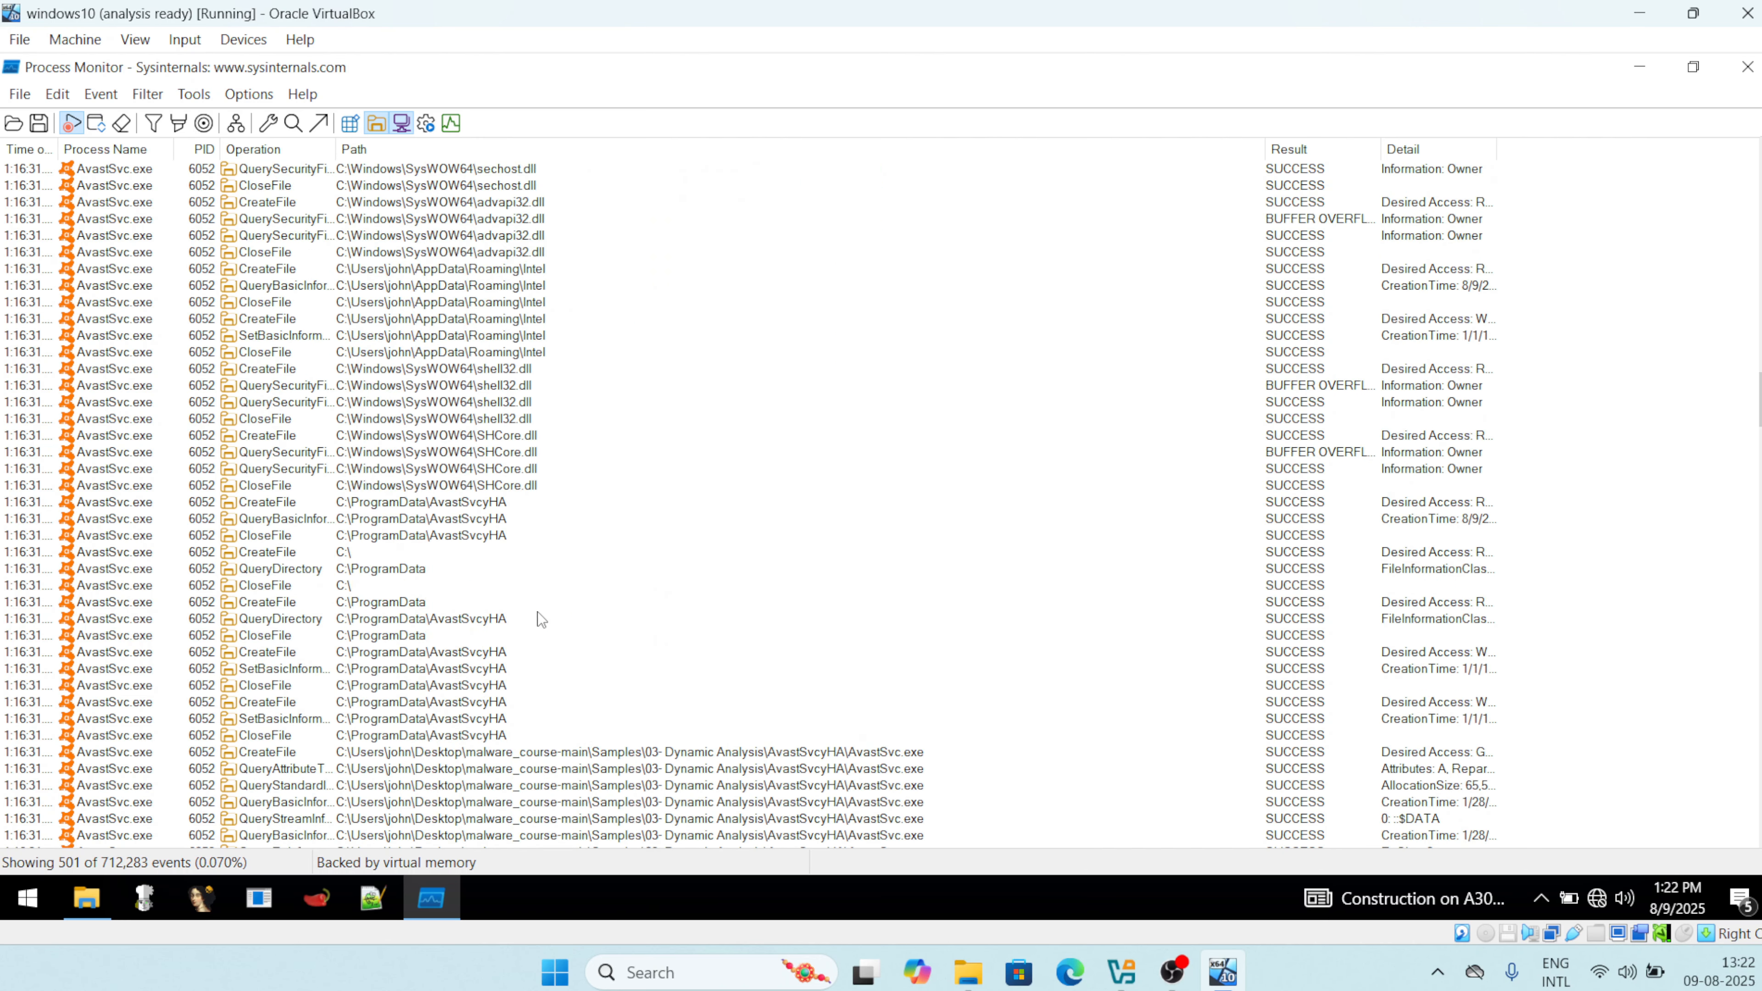
{"action": "scroll", "coordinate": [538, 616], "scroll_direction": "up", "scroll_amount": 10}
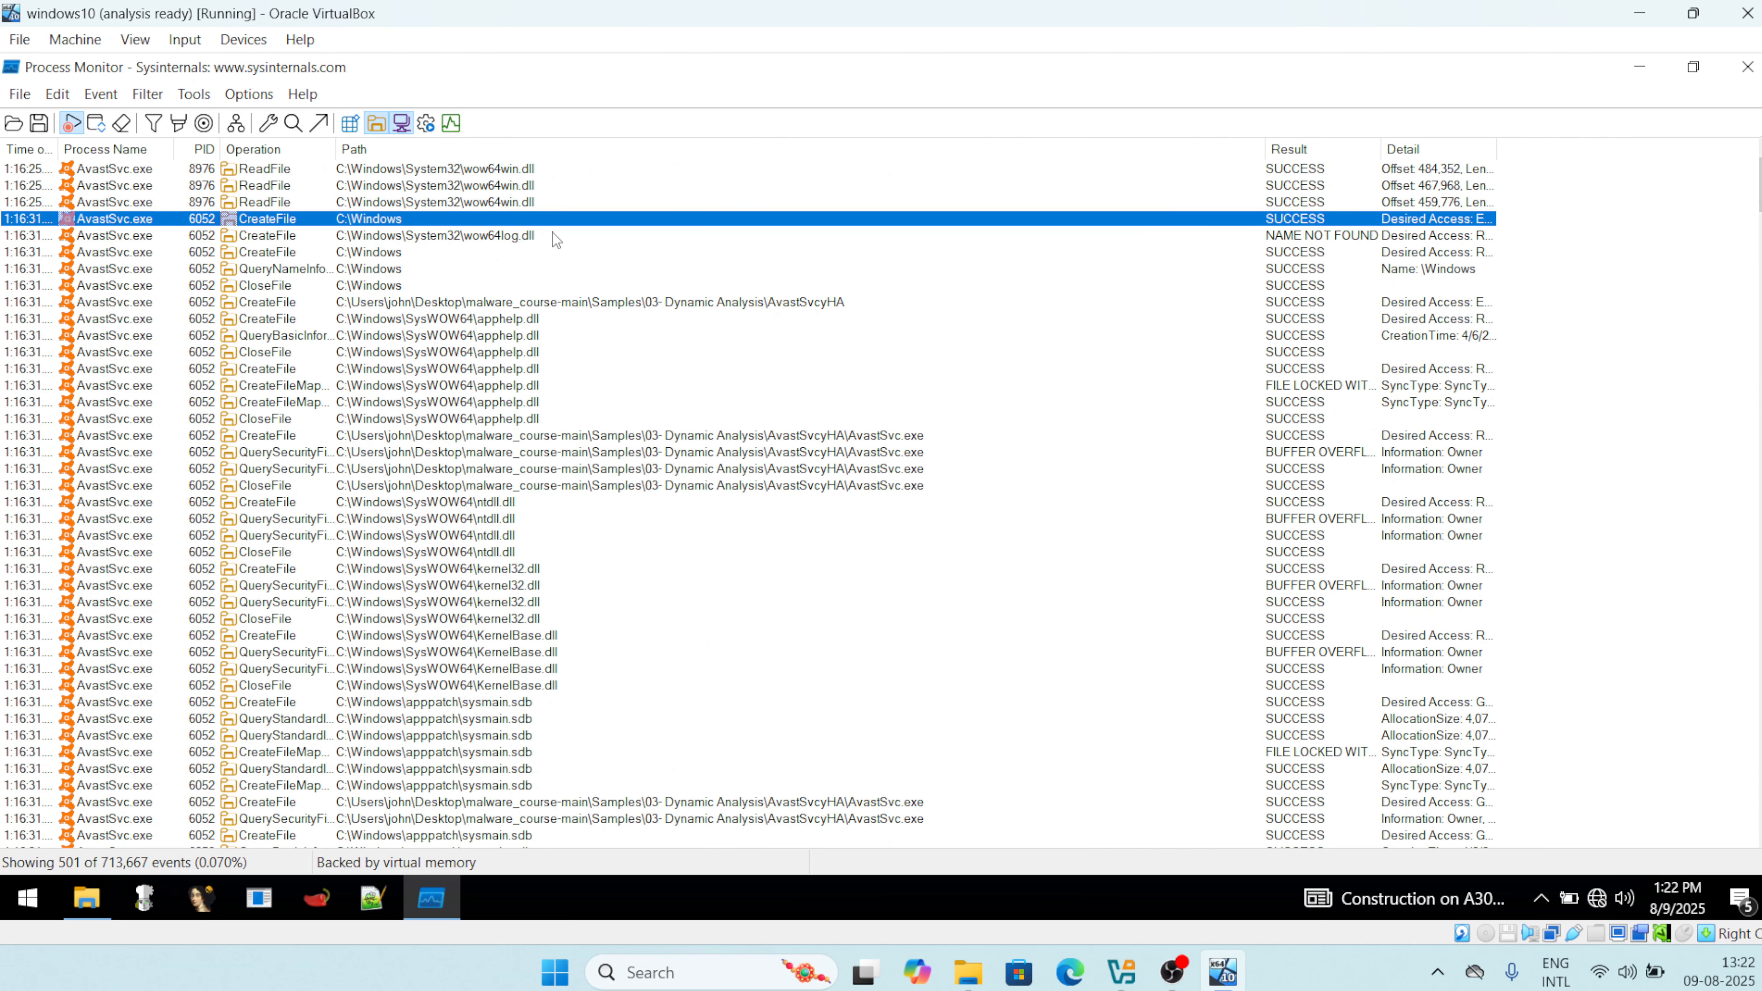
{"action": "scroll", "coordinate": [555, 239], "scroll_direction": "down", "scroll_amount": 15}
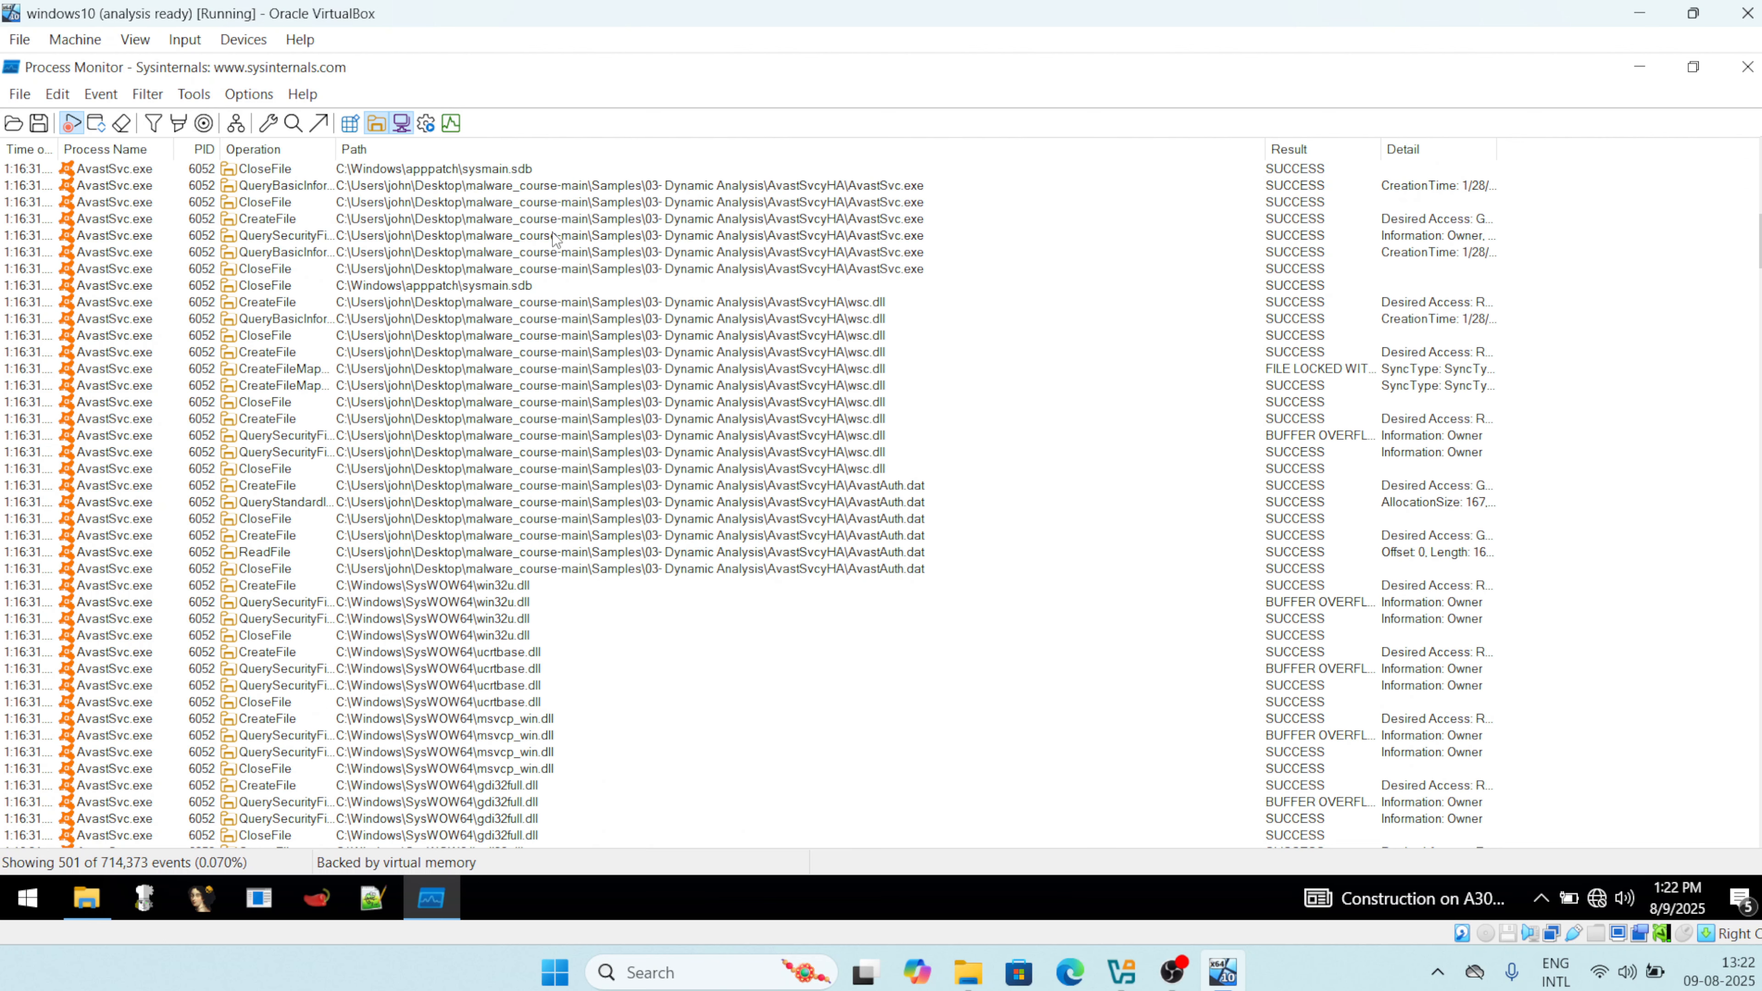
{"action": "scroll", "coordinate": [555, 240], "scroll_direction": "down", "scroll_amount": 6}
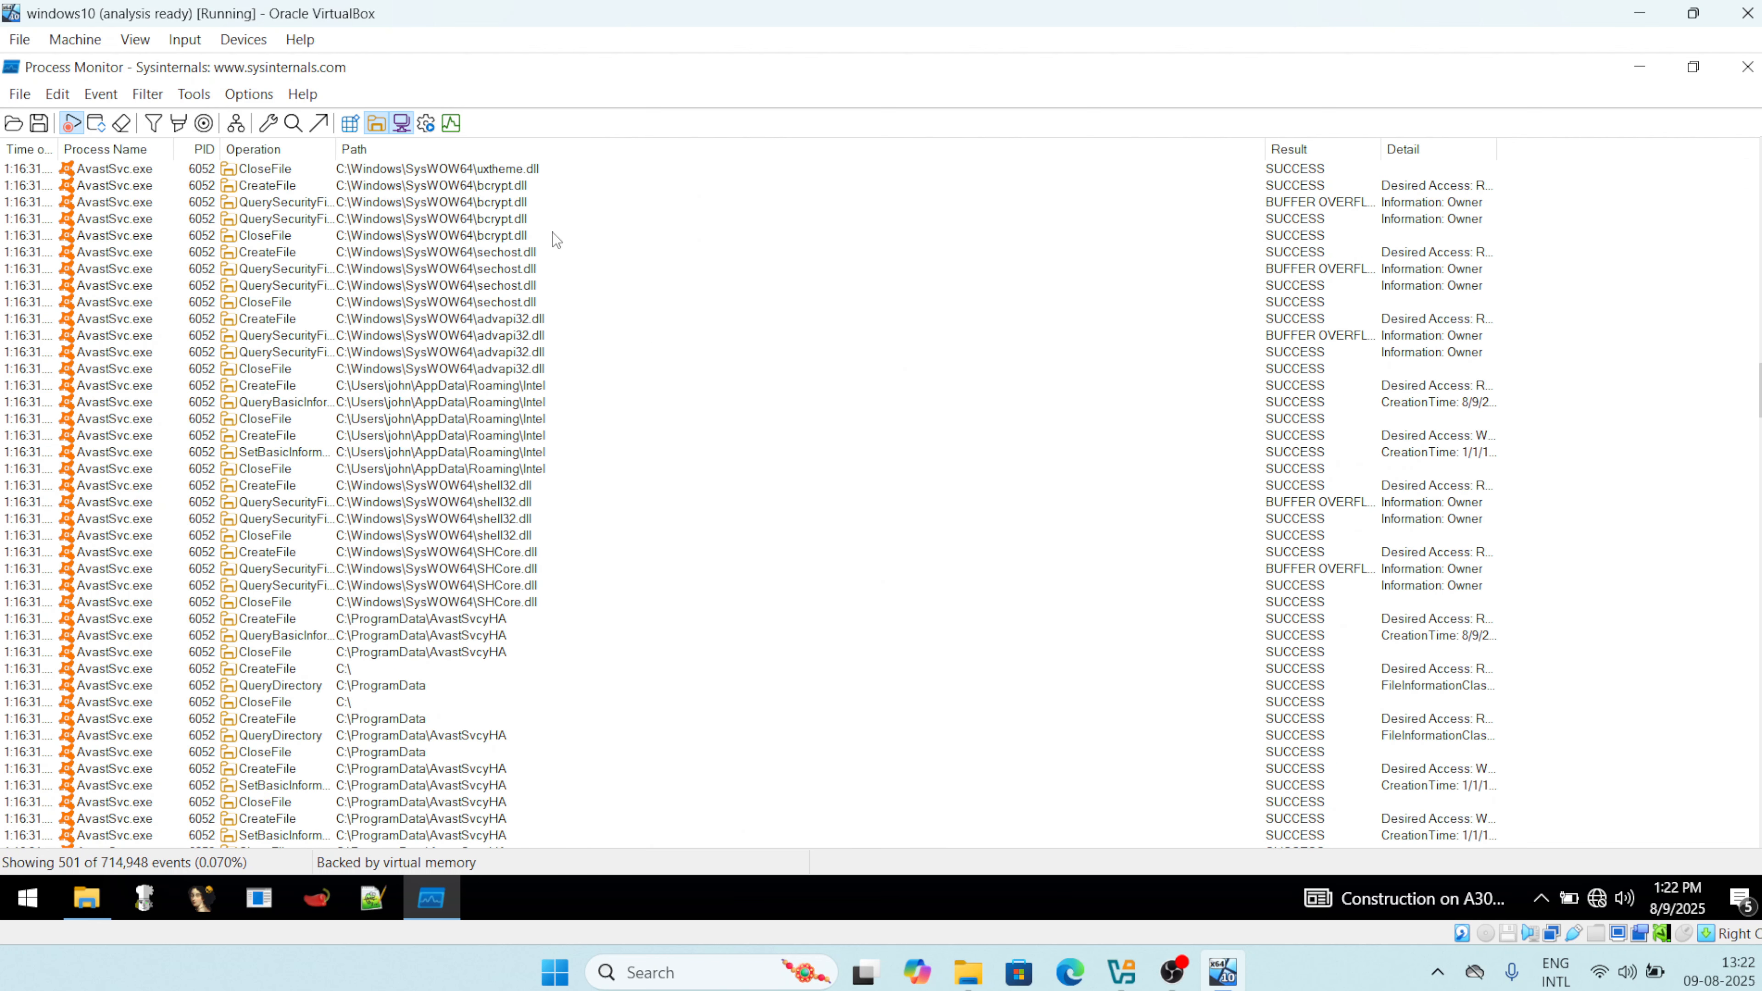
{"action": "left_click", "coordinate": [458, 437]}
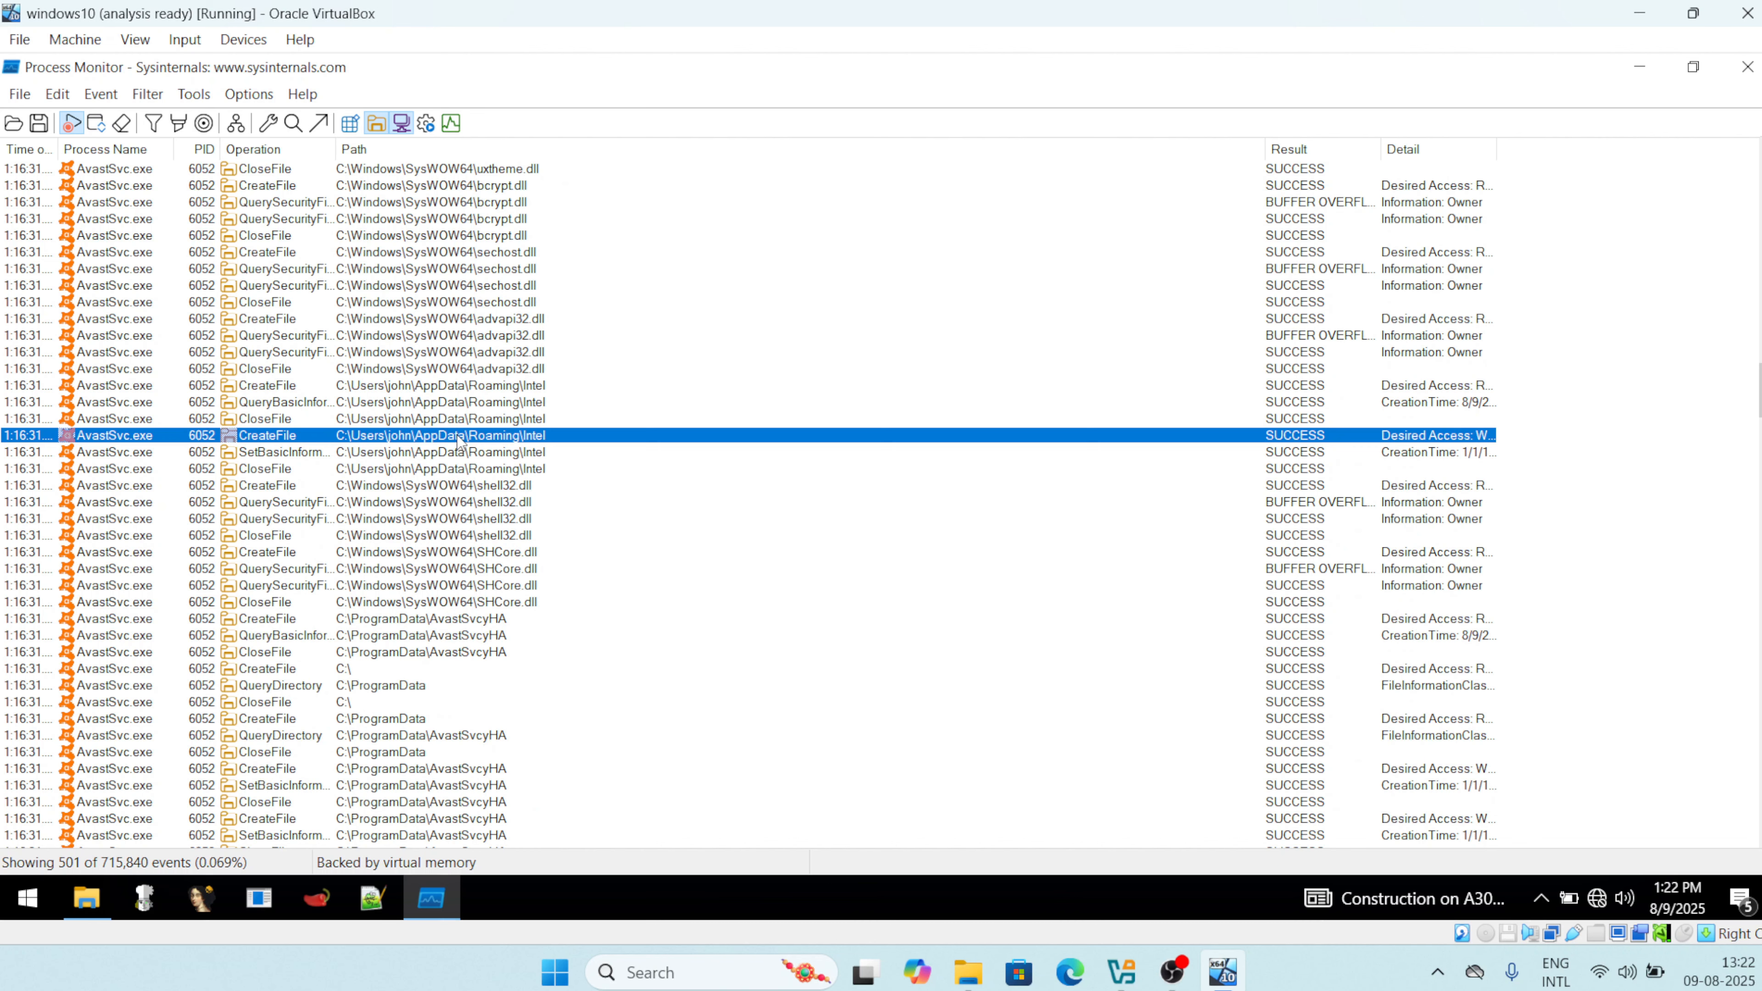
{"action": "right_click", "coordinate": [459, 441]}
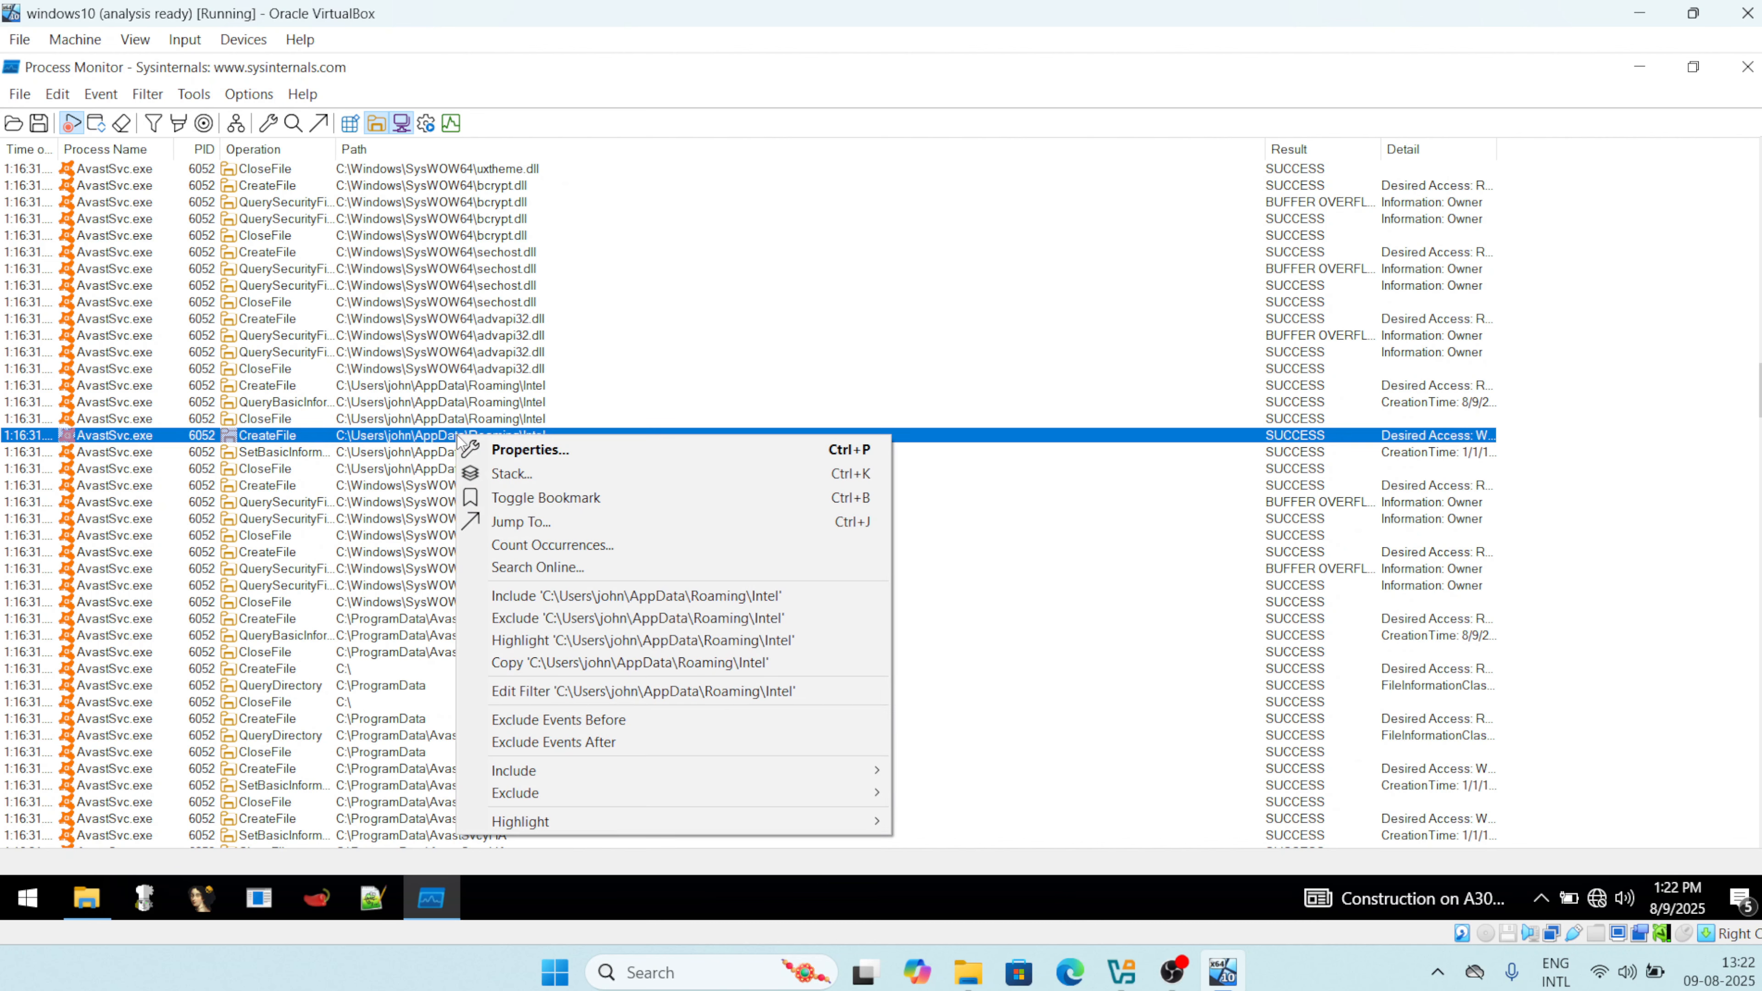
{"action": "left_click", "coordinate": [531, 522]}
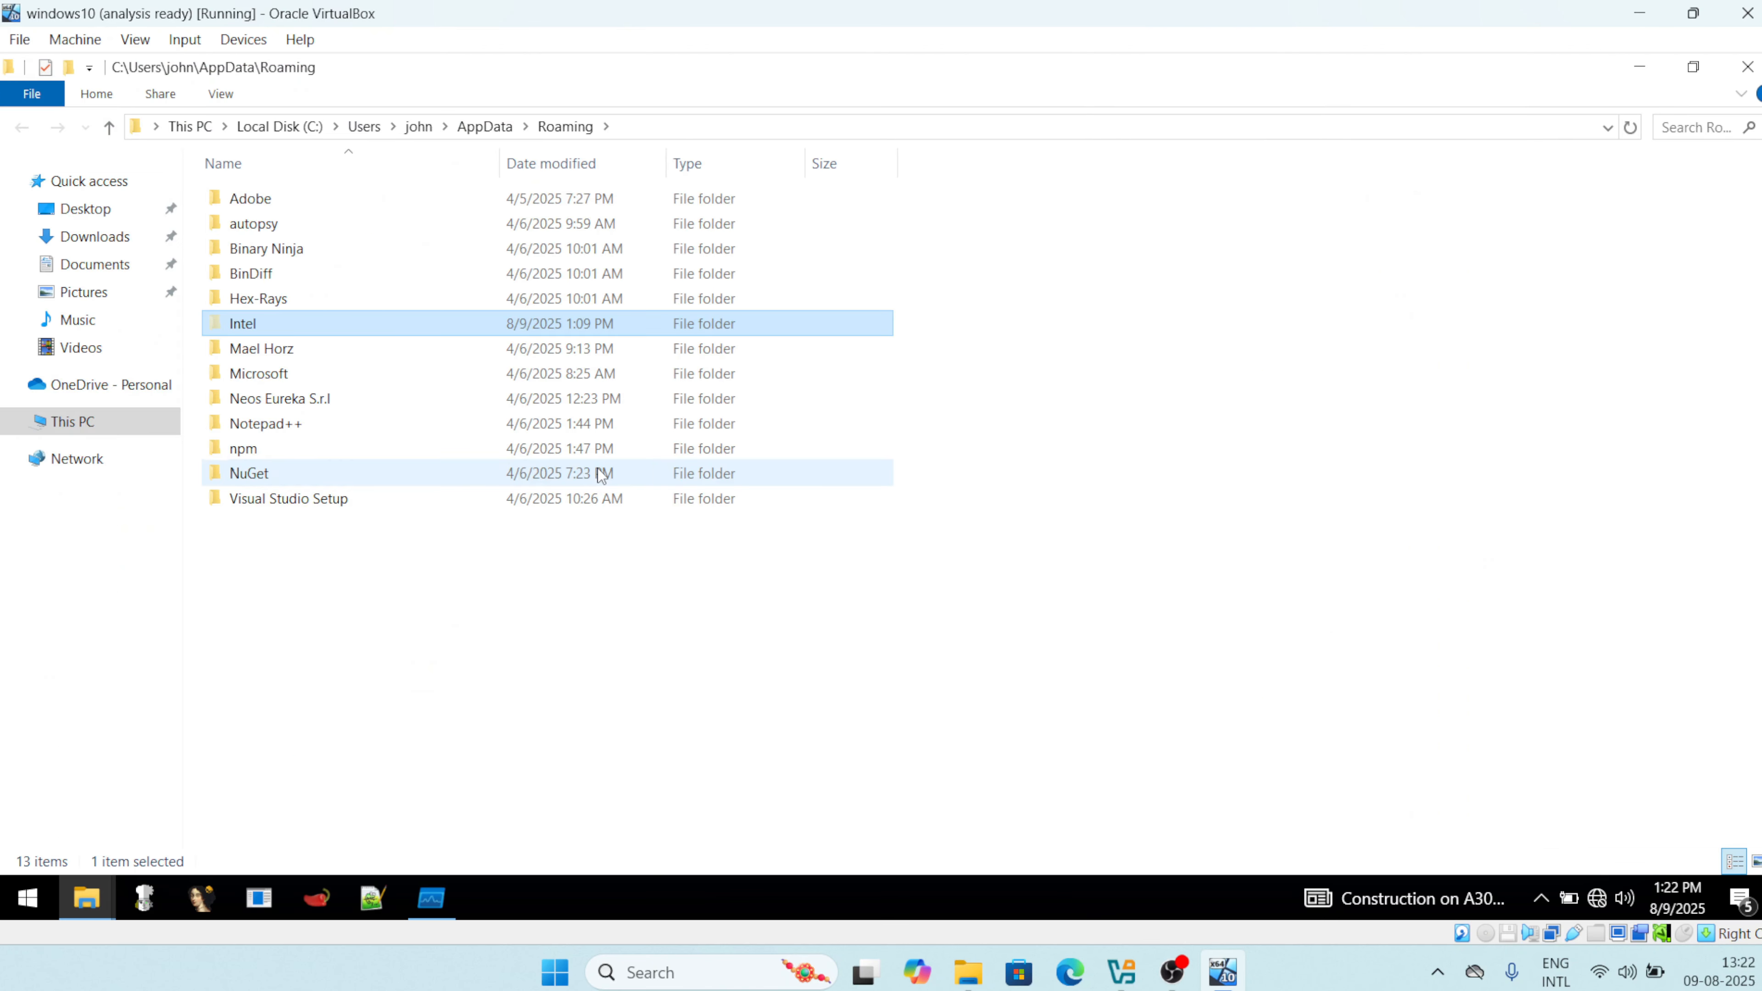
Open the Intel folder, confirm it is empty, and minimize File Explorer.
{"action": "double_click", "coordinate": [284, 323]}
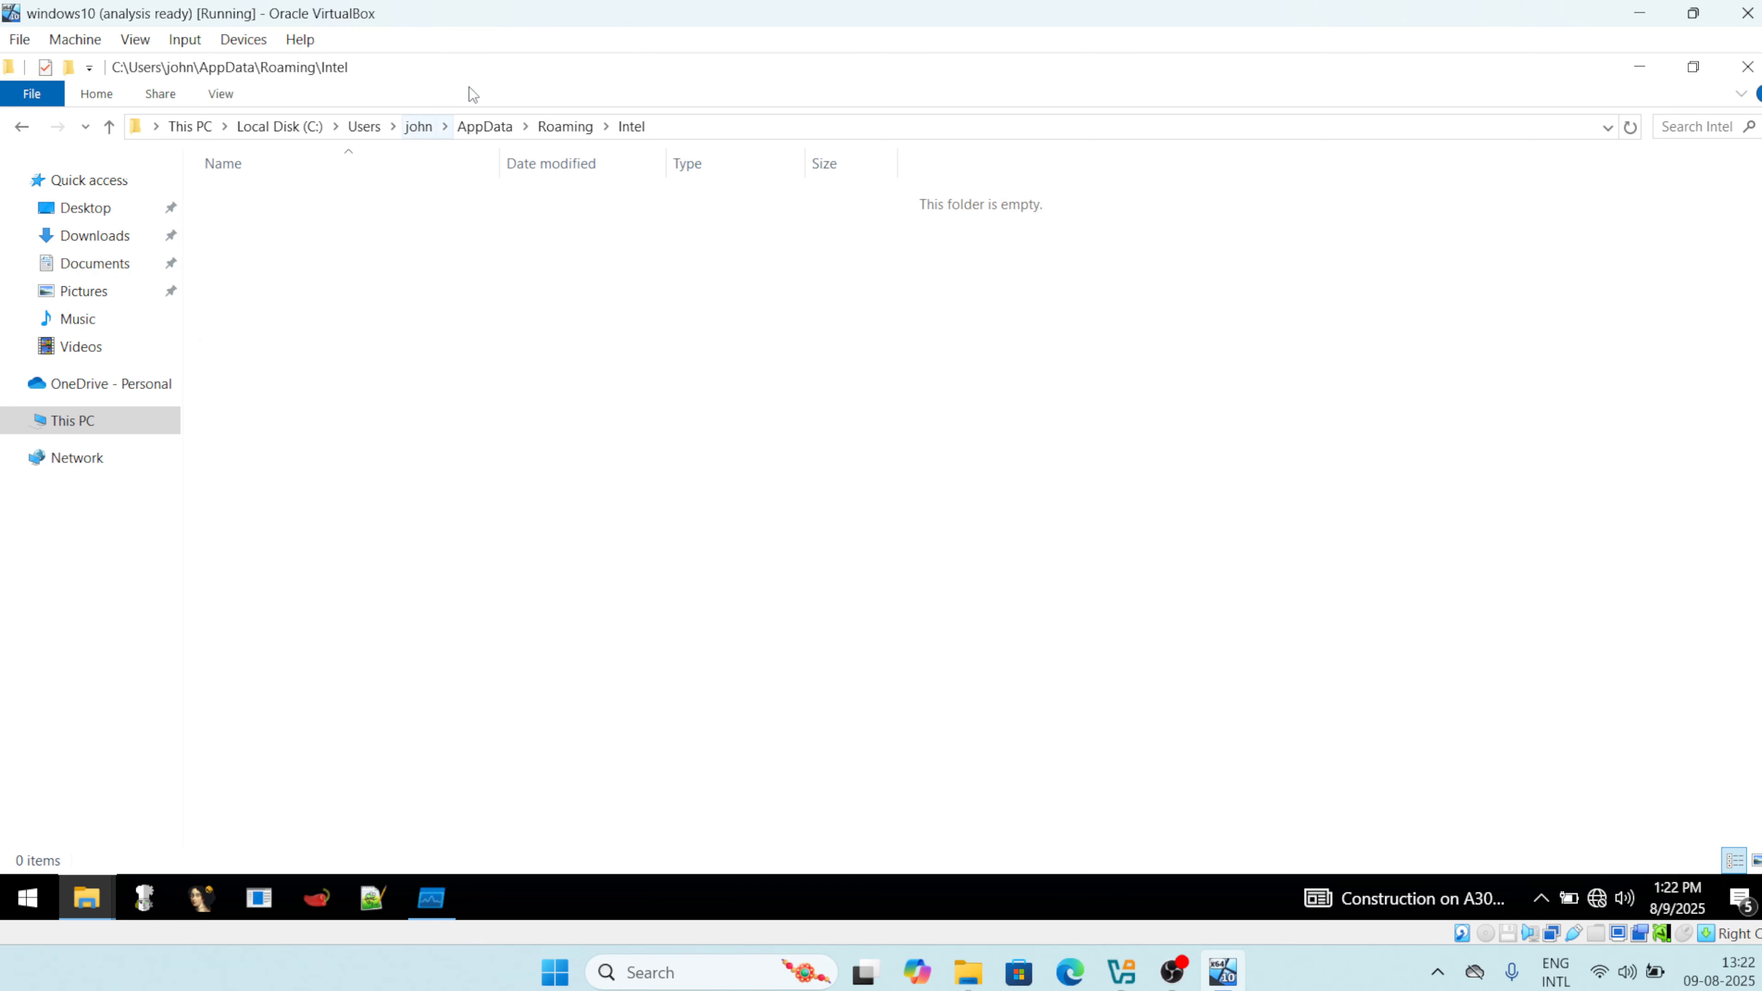
{"action": "left_click", "coordinate": [1645, 70]}
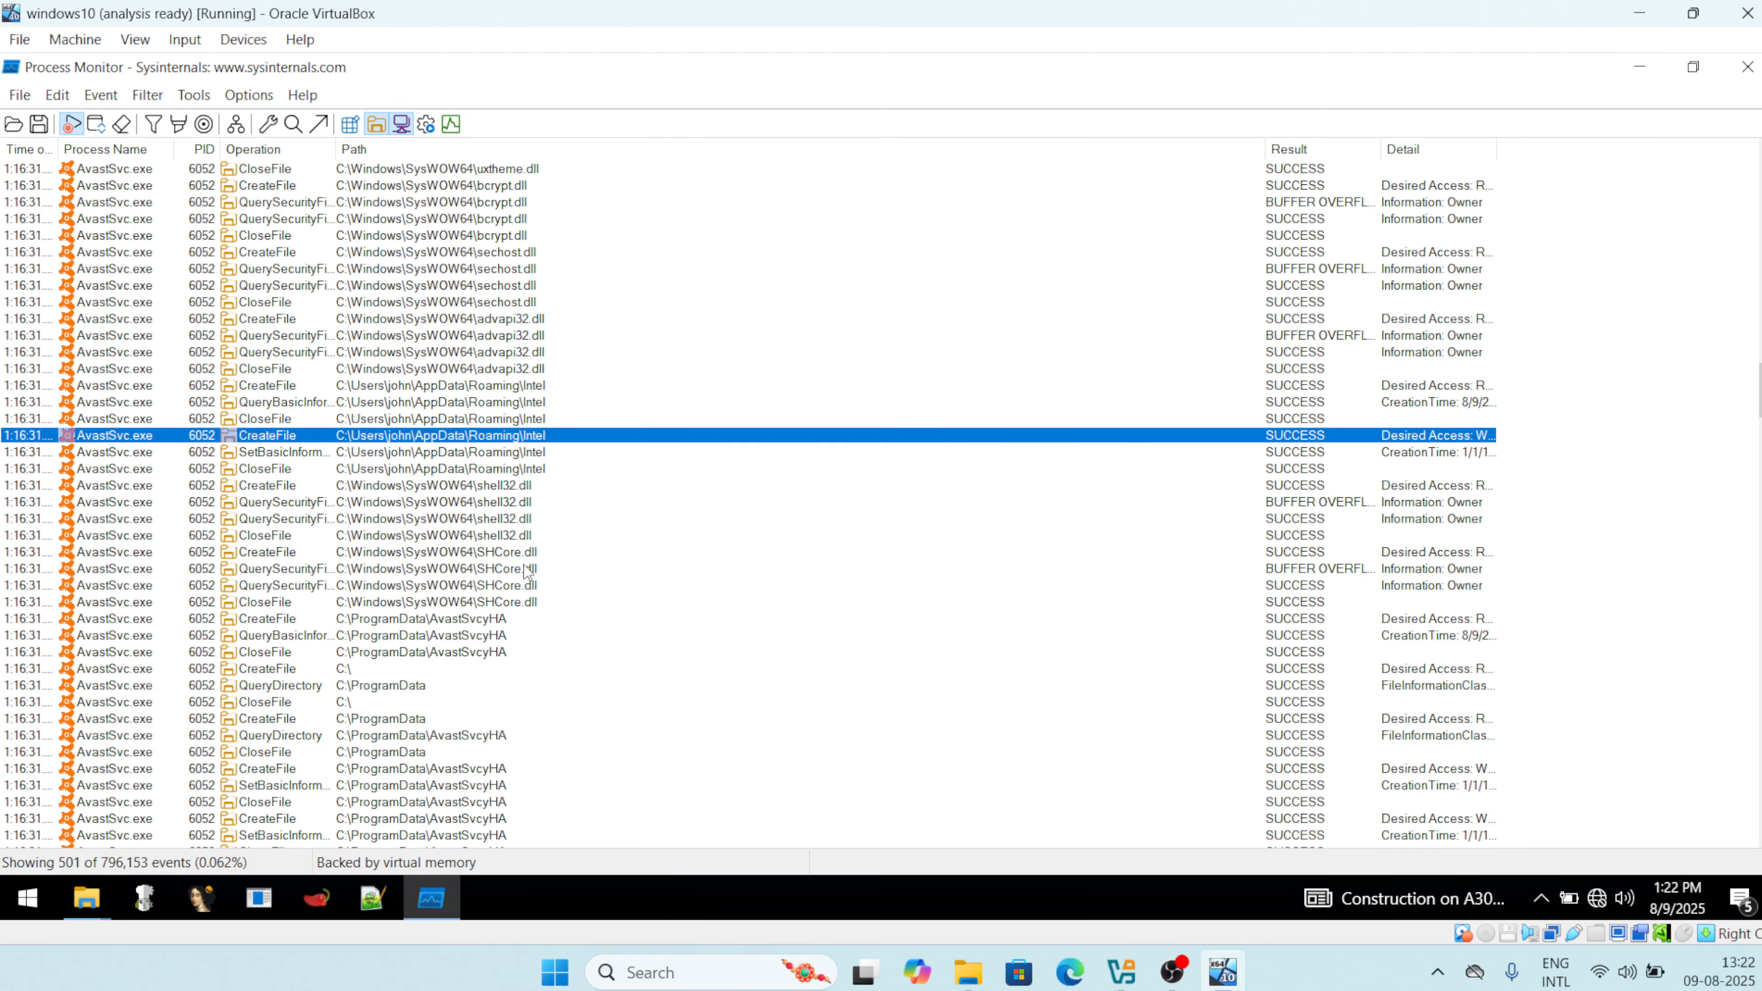
{"action": "left_click", "coordinate": [436, 653]}
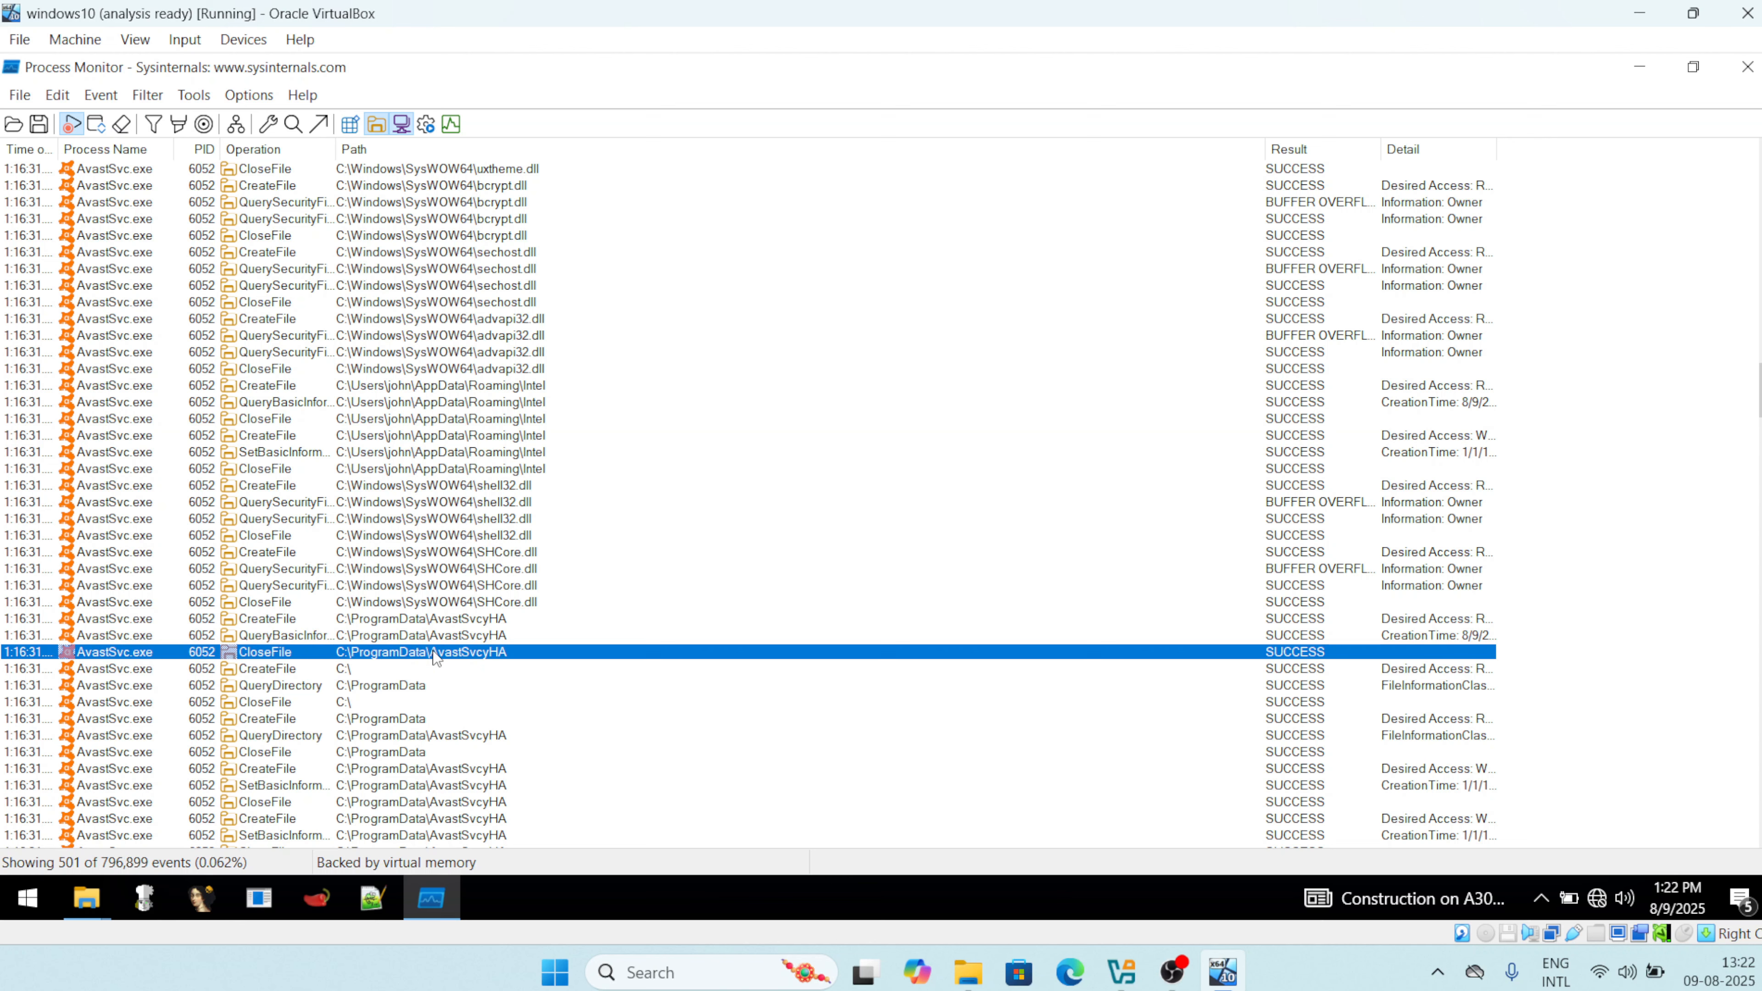
{"action": "scroll", "coordinate": [490, 288], "scroll_direction": "up", "scroll_amount": 1}
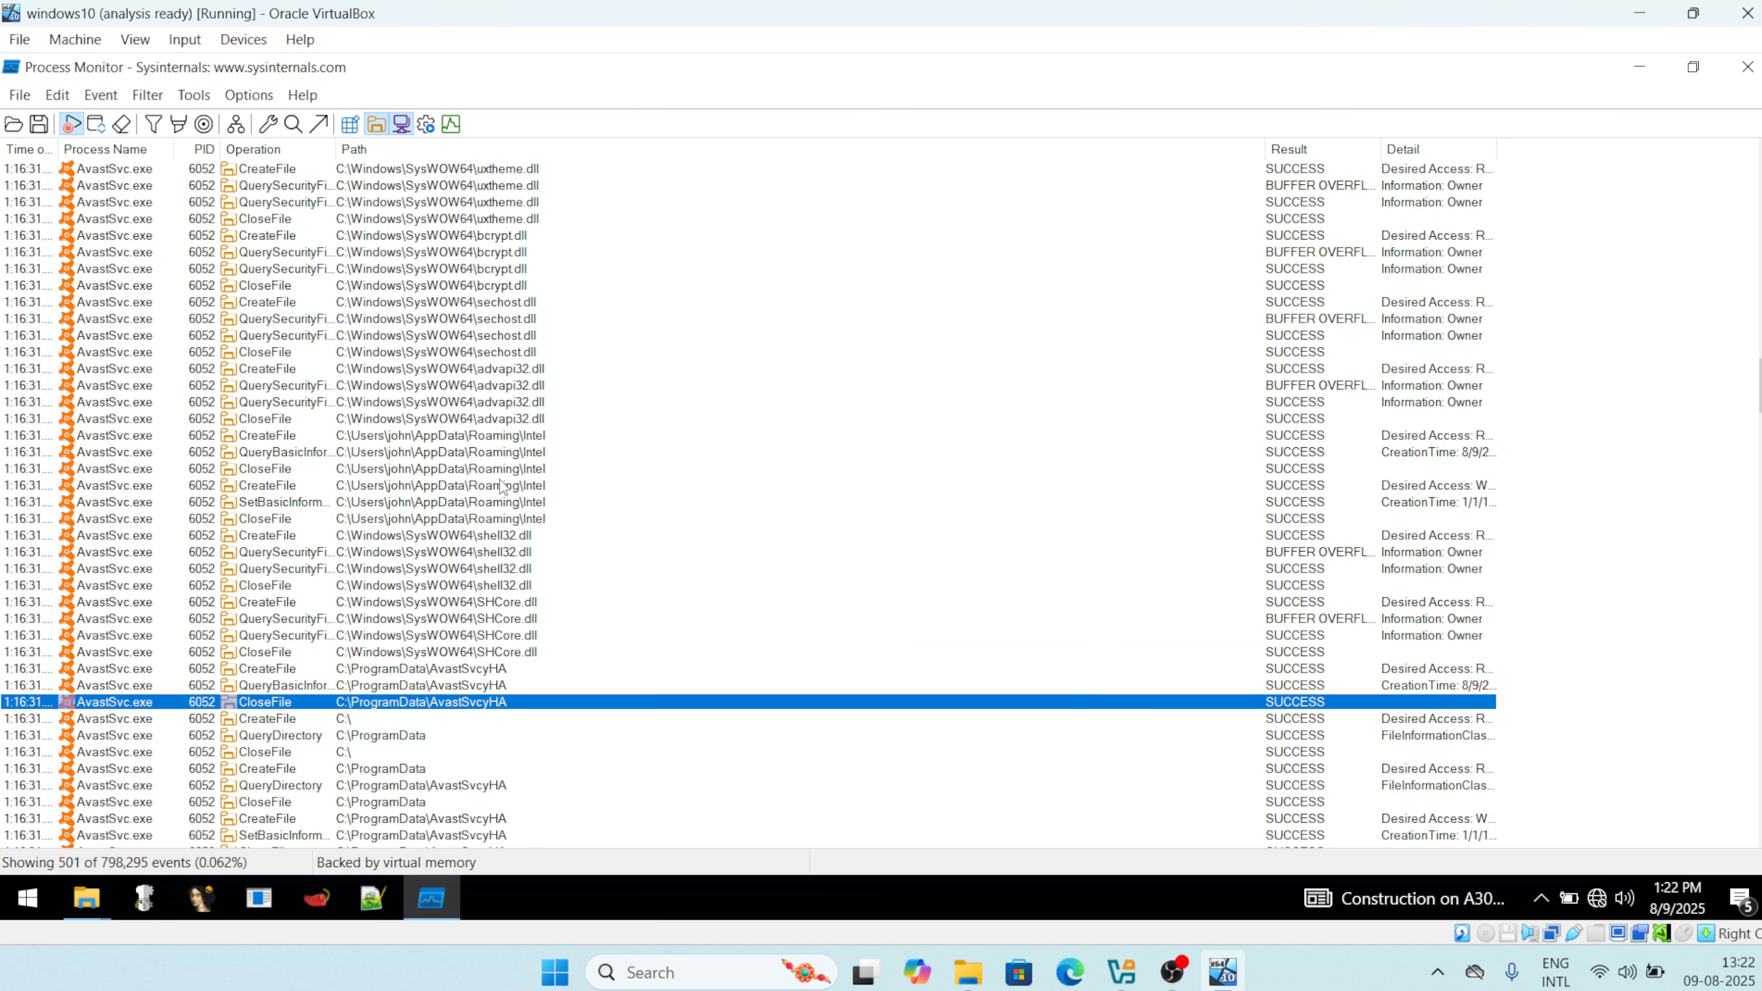
{"action": "scroll", "coordinate": [522, 601], "scroll_direction": "down", "scroll_amount": 5}
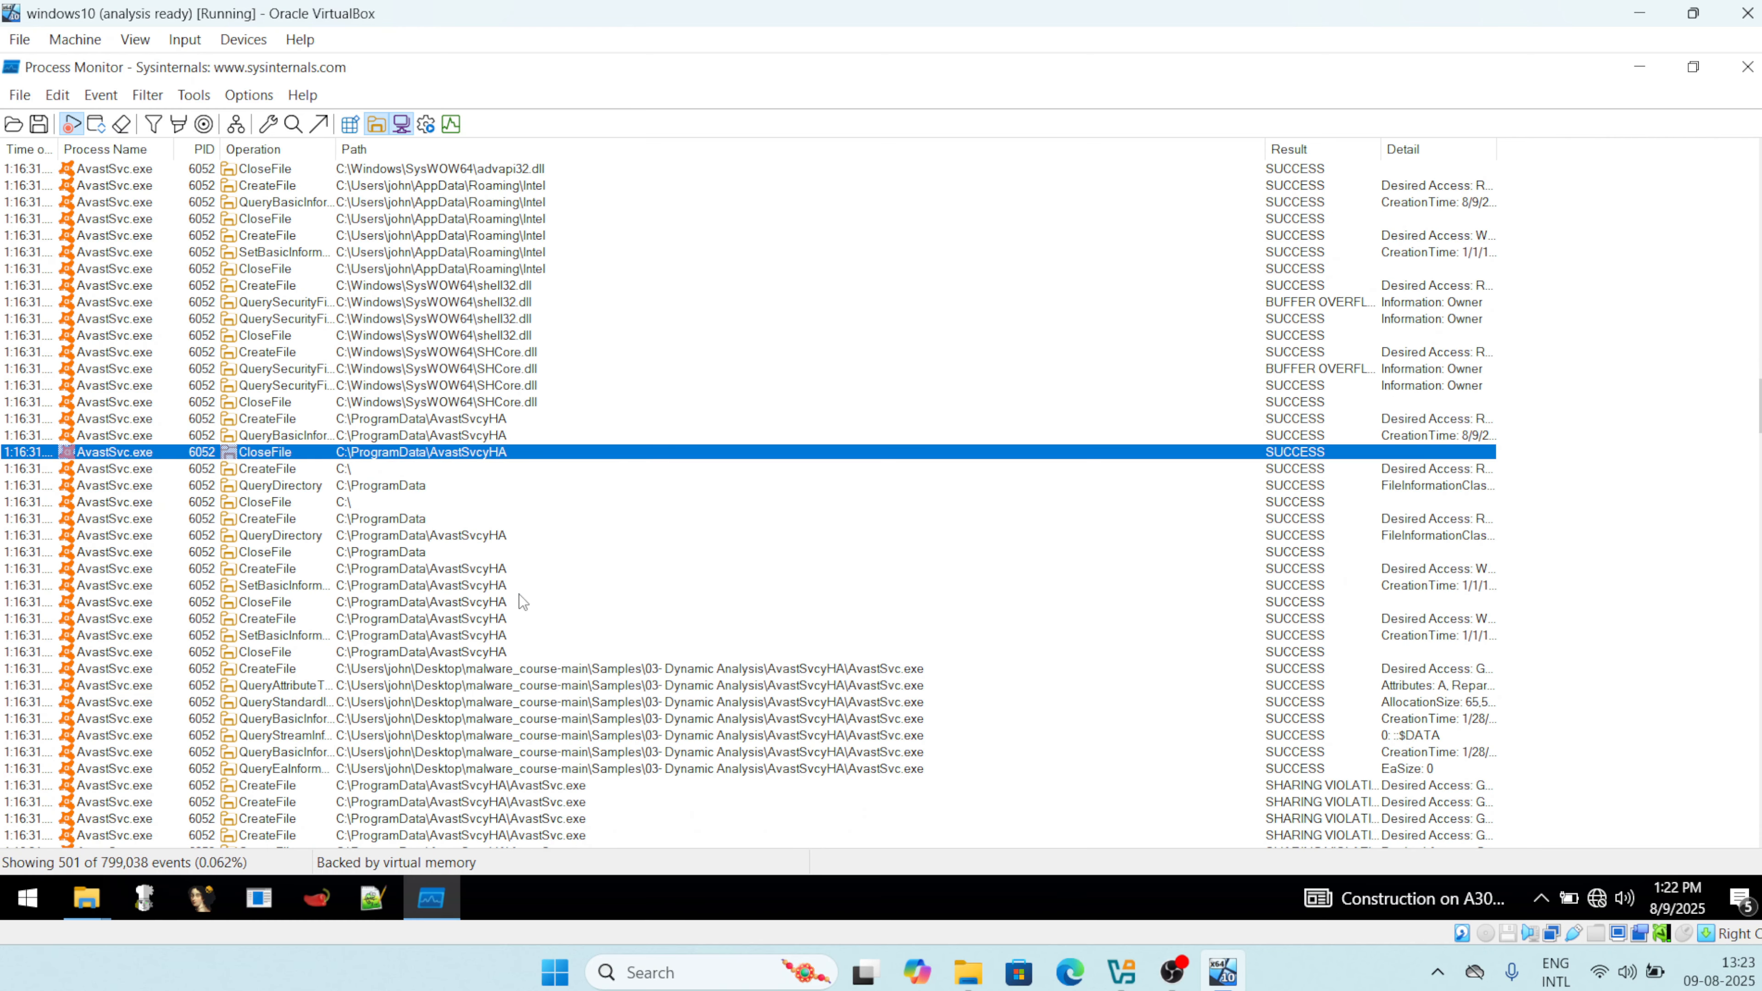
{"action": "scroll", "coordinate": [420, 627], "scroll_direction": "down", "scroll_amount": 12}
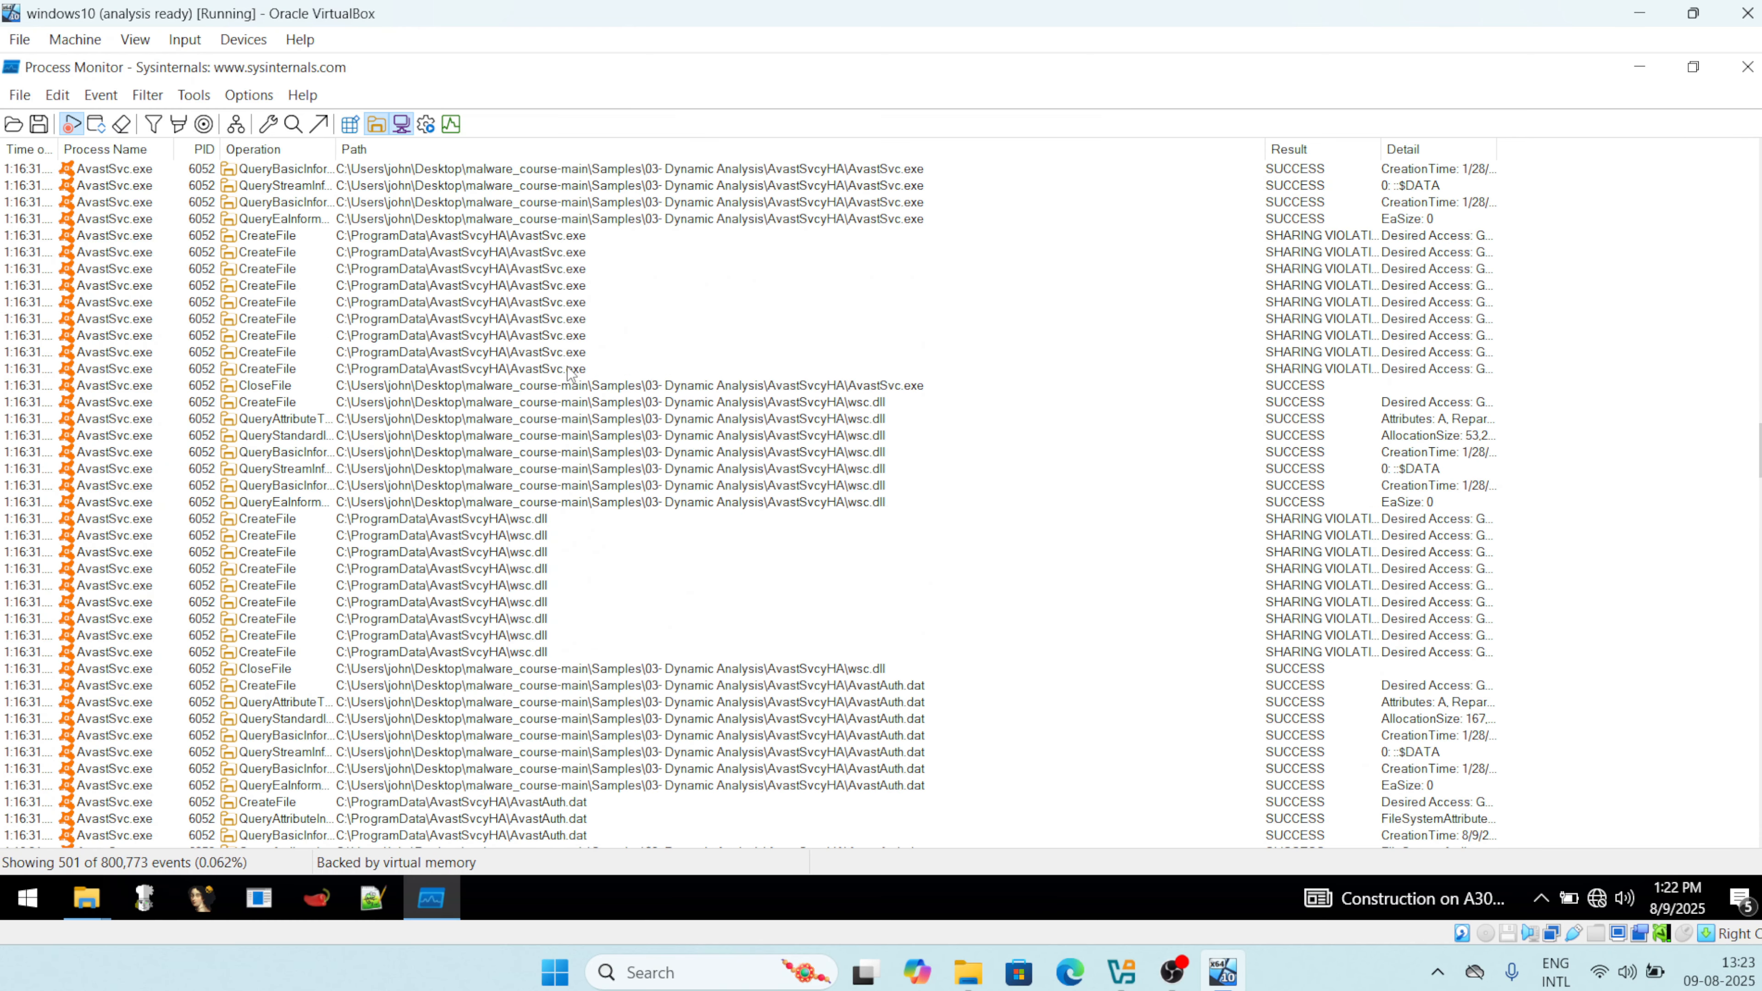
{"action": "scroll", "coordinate": [567, 370], "scroll_direction": "down", "scroll_amount": 4}
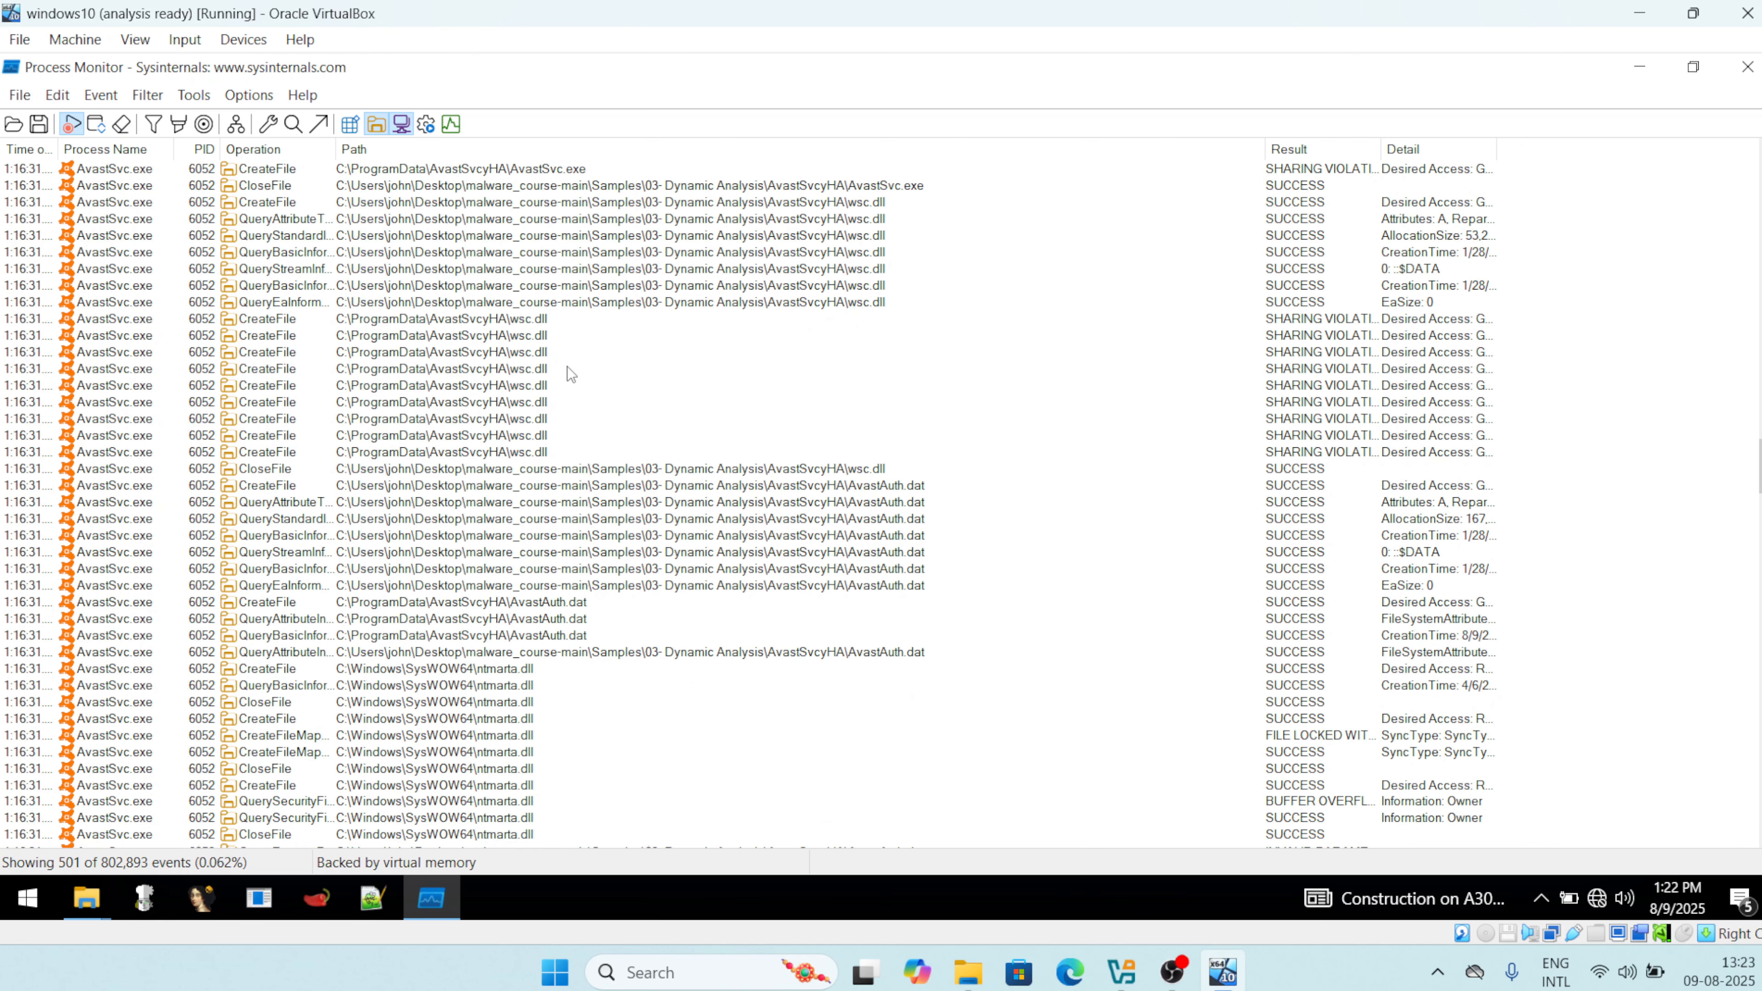
{"action": "scroll", "coordinate": [567, 367], "scroll_direction": "down", "scroll_amount": 12}
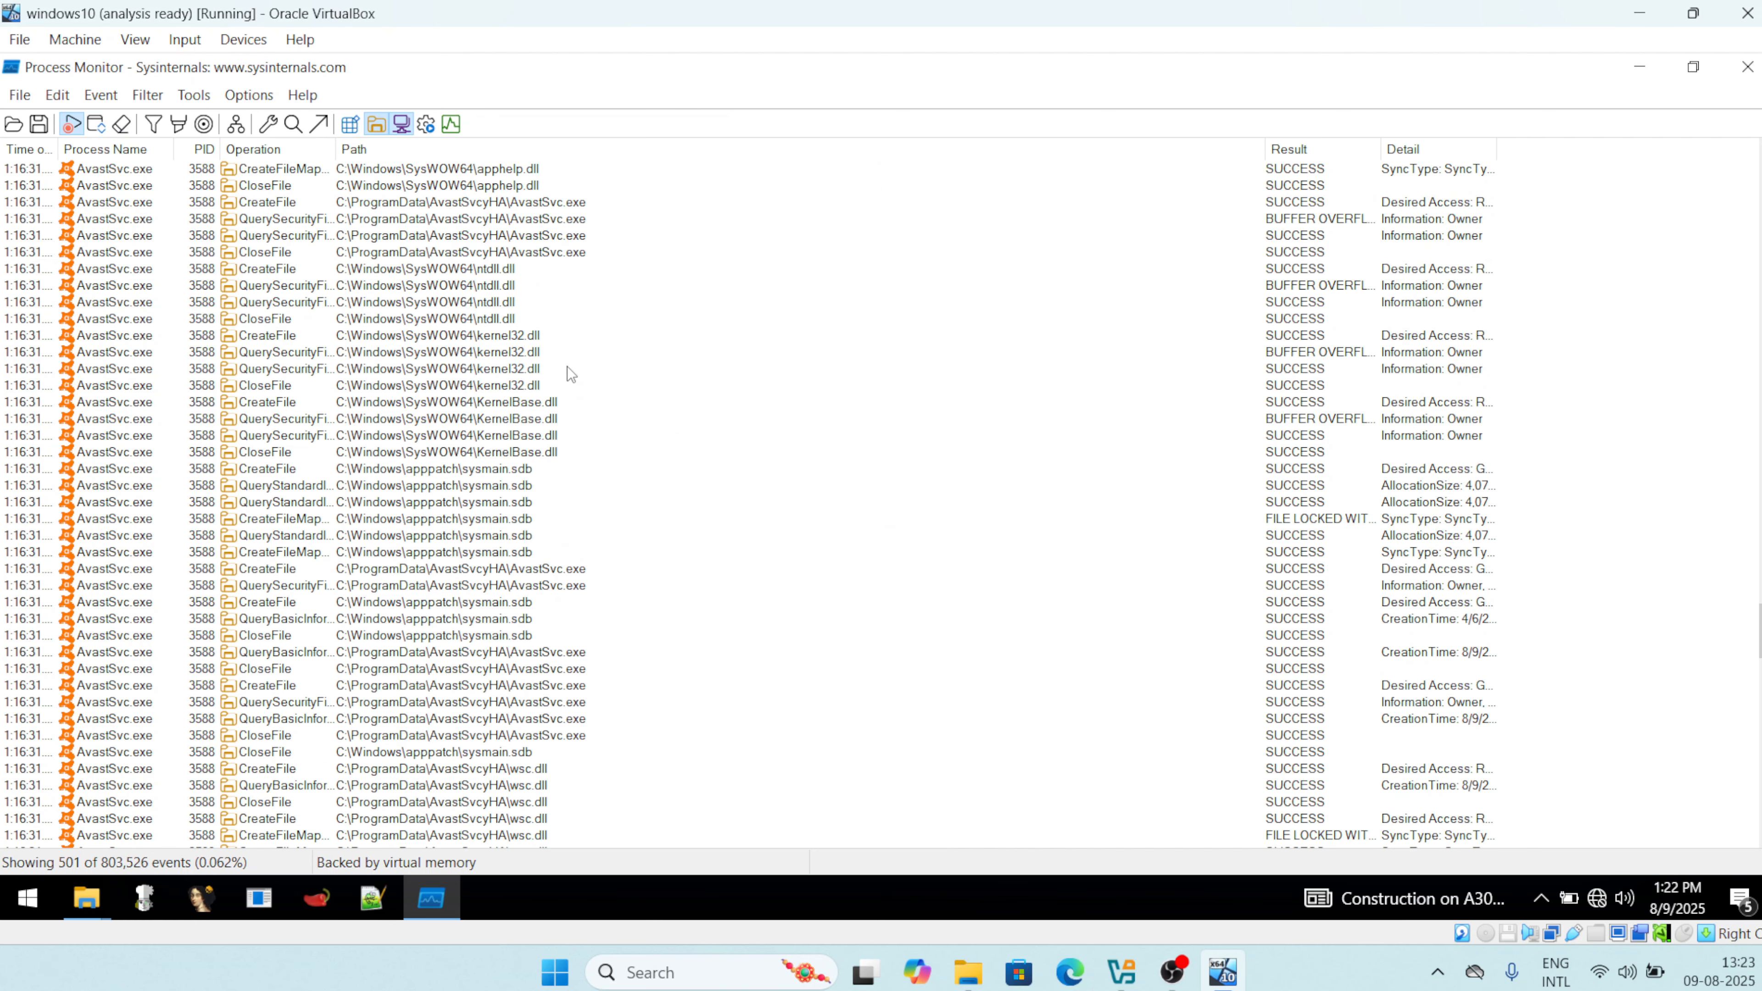
{"action": "scroll", "coordinate": [567, 366], "scroll_direction": "down", "scroll_amount": 15}
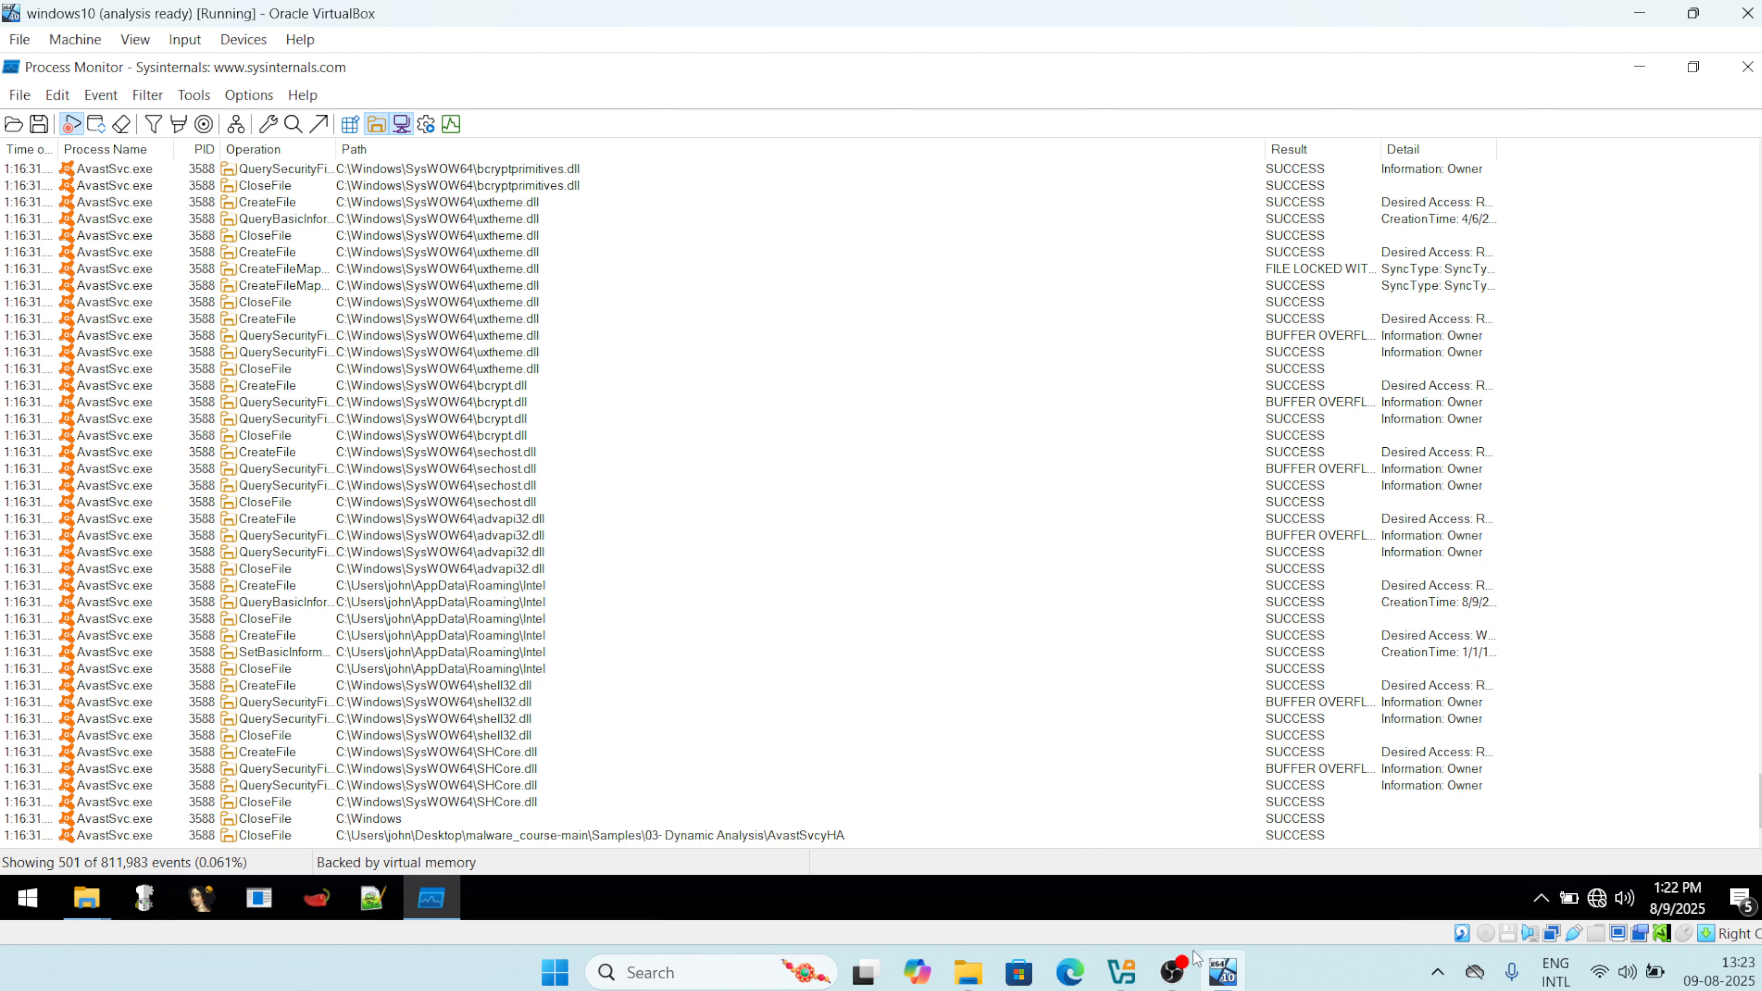
{"action": "mouse_move", "coordinate": [1180, 984]}
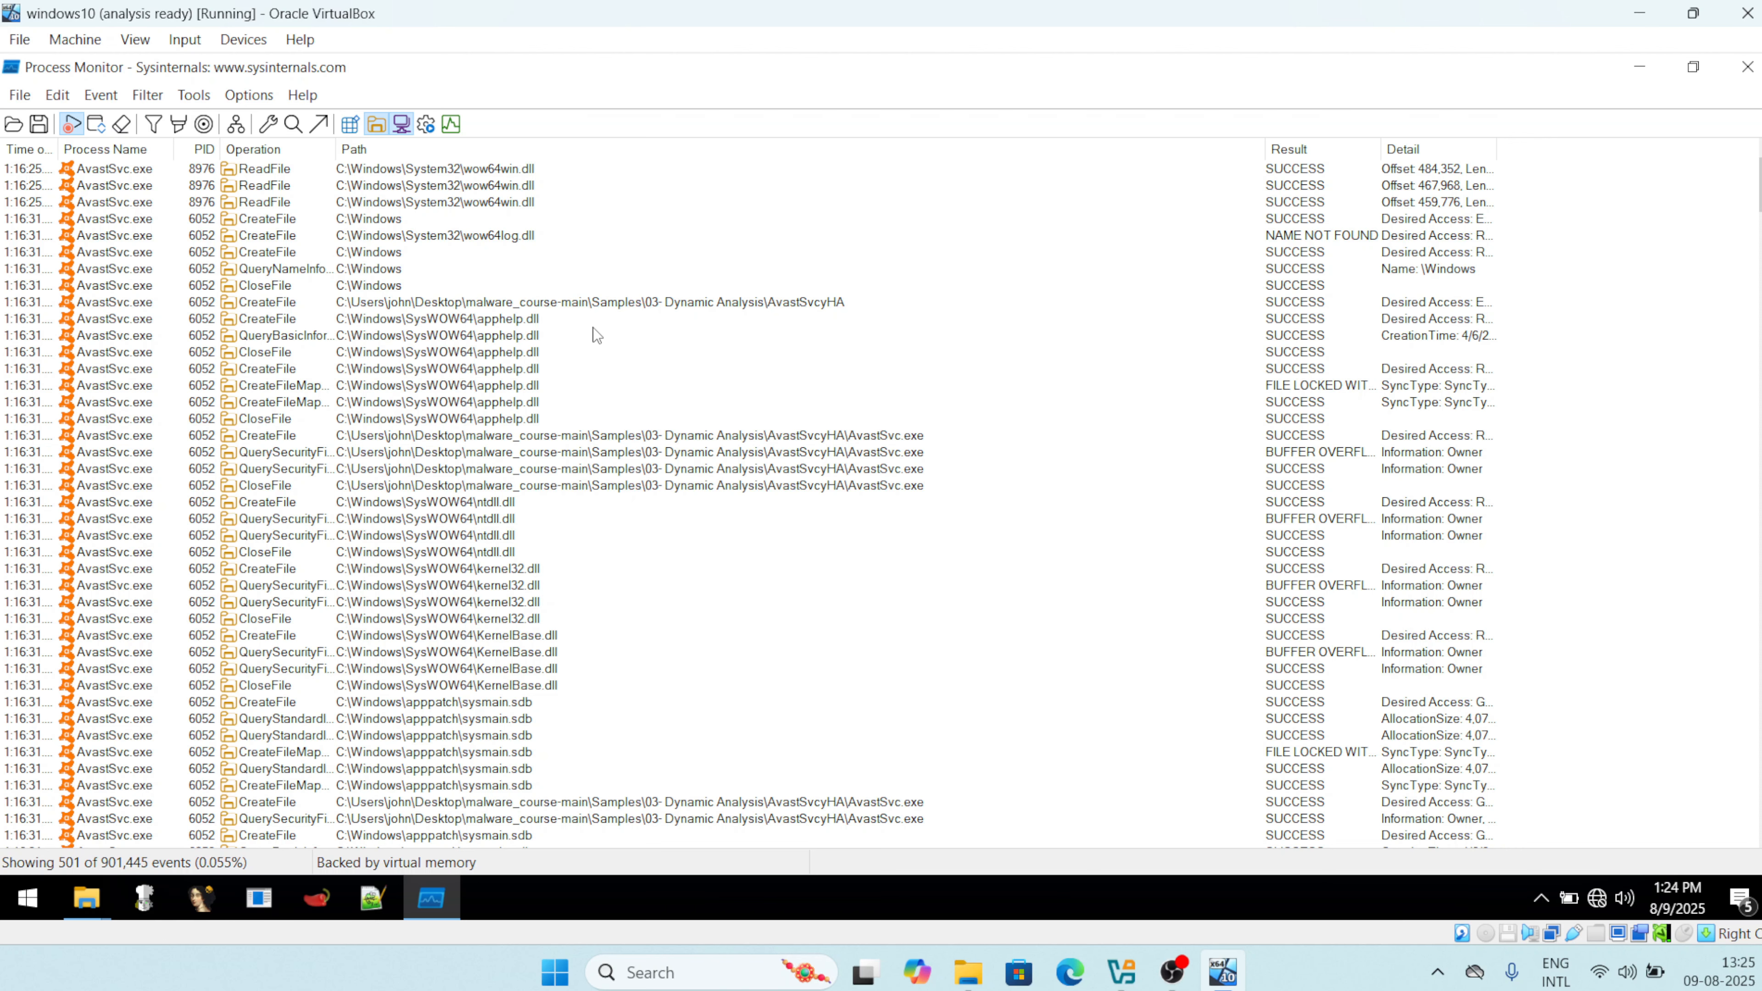
{"action": "scroll", "coordinate": [593, 327], "scroll_direction": "down", "scroll_amount": 3}
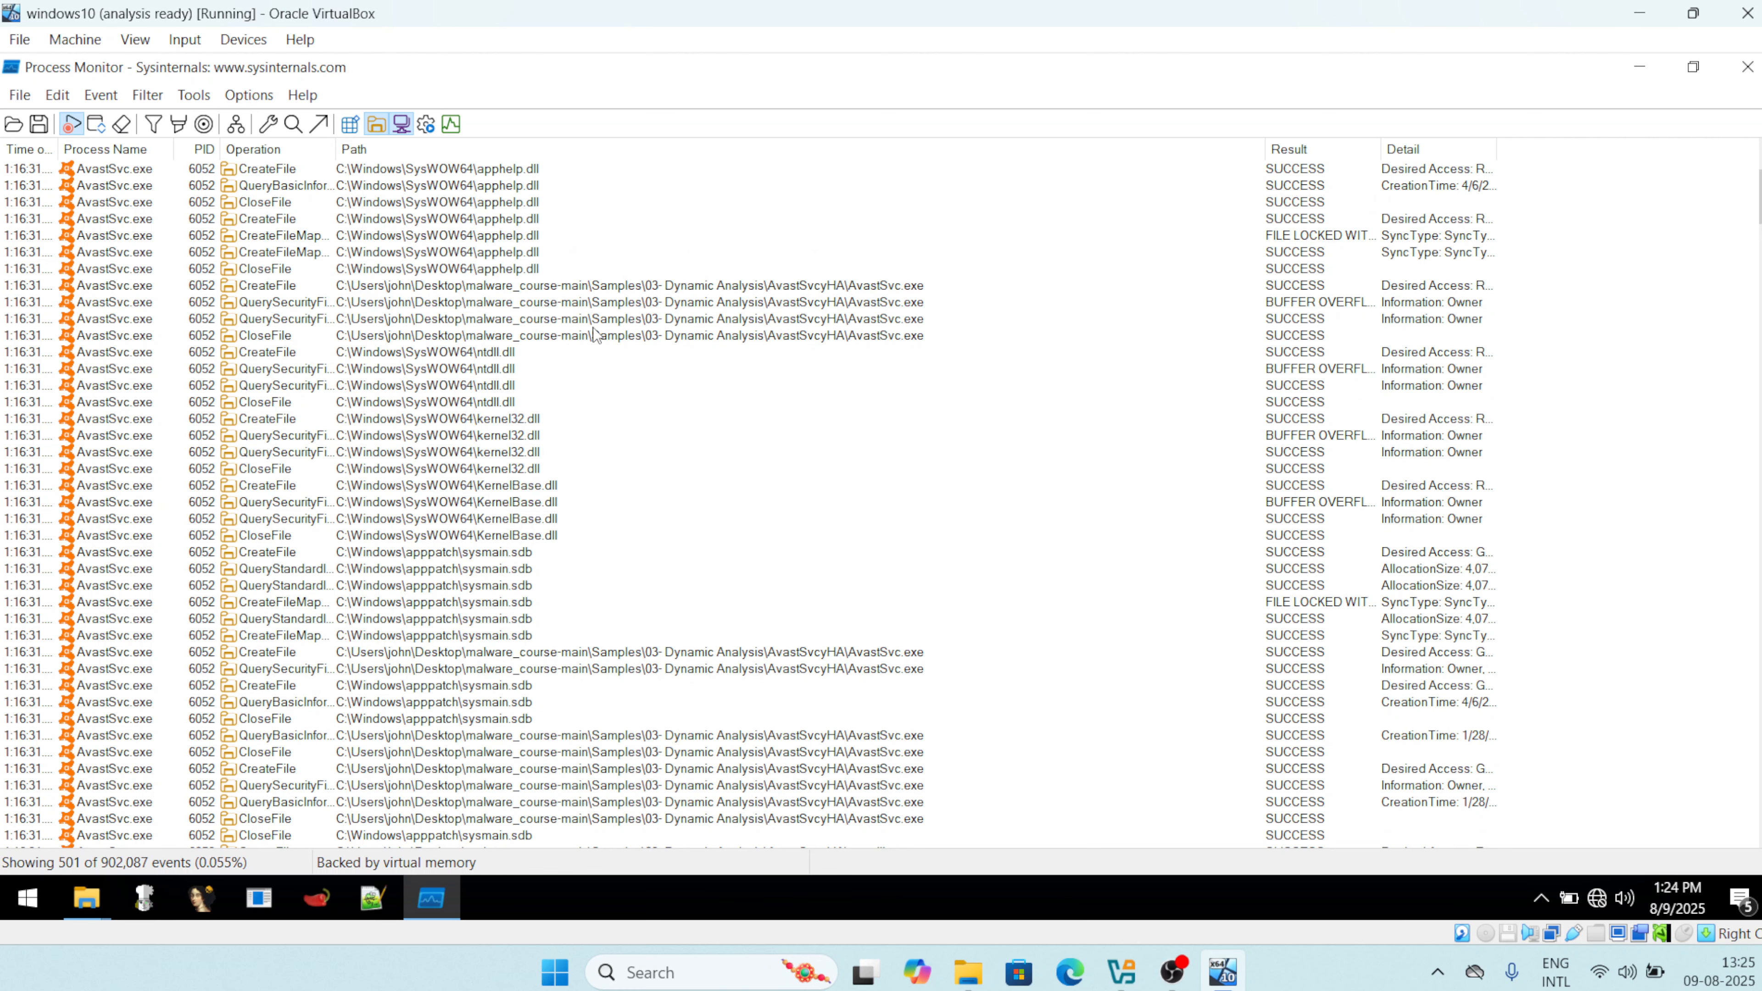
{"action": "scroll", "coordinate": [594, 334], "scroll_direction": "up", "scroll_amount": 3}
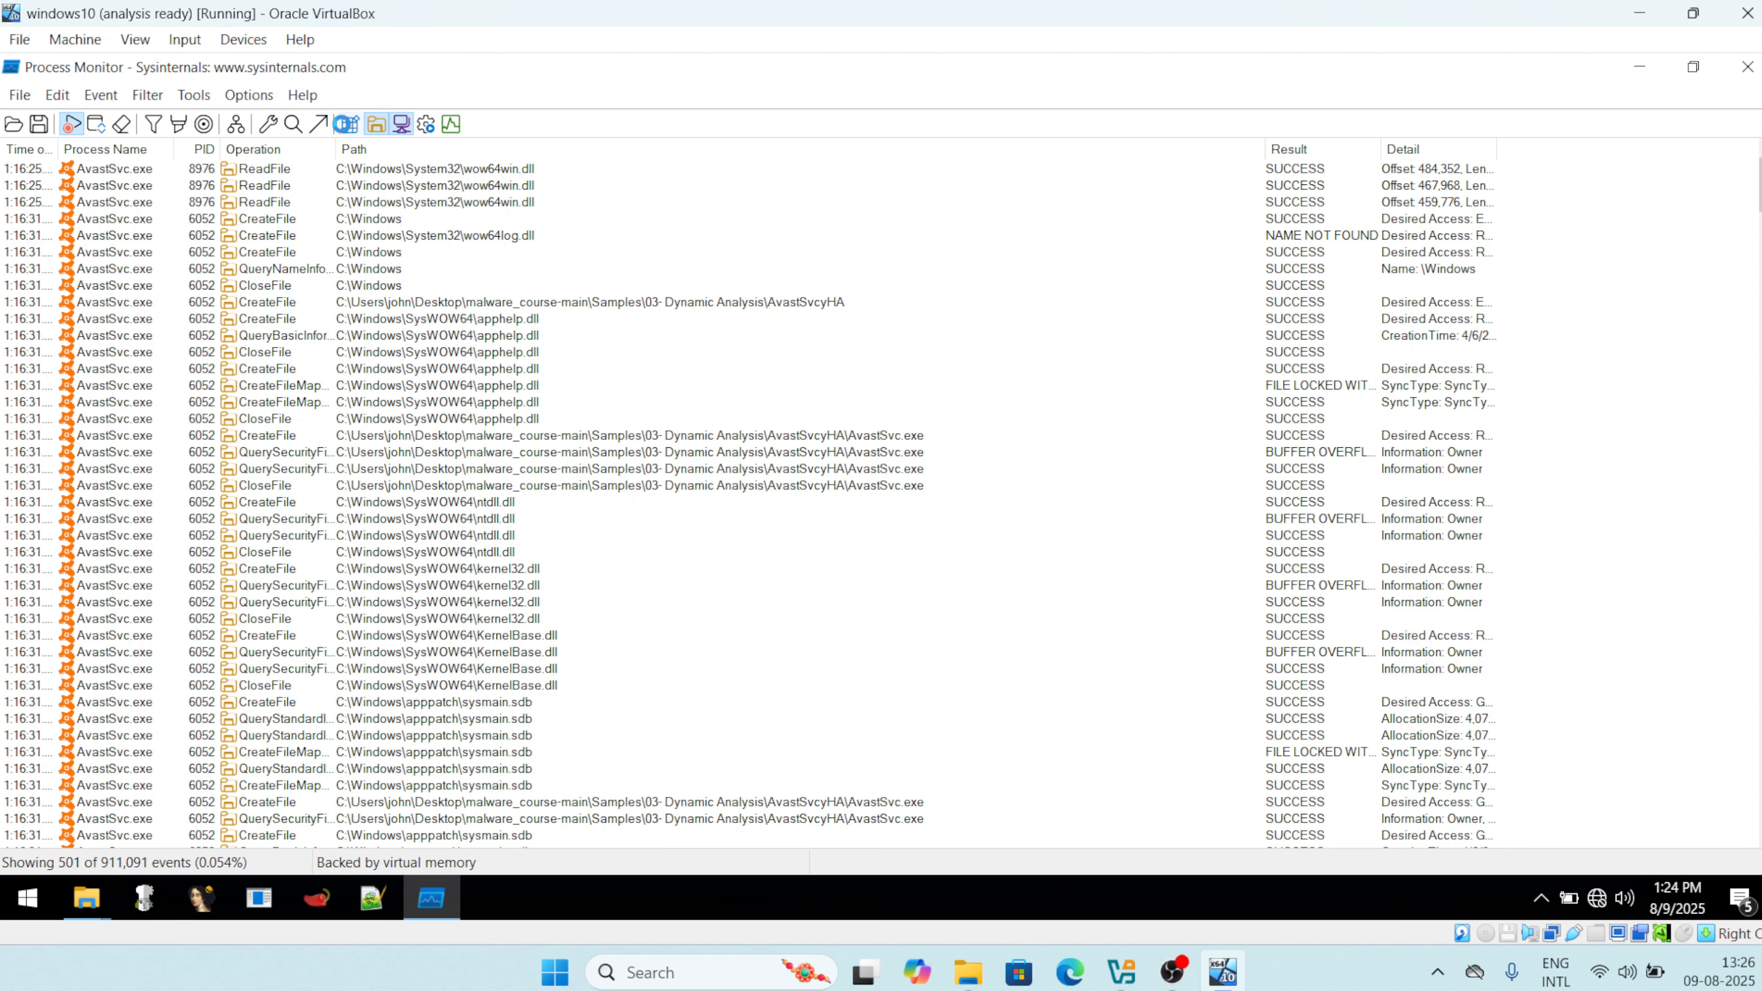
Show registry and process/thread activity so 2,469 AvastSvc.exe events are listed.
{"action": "left_click", "coordinate": [347, 126]}
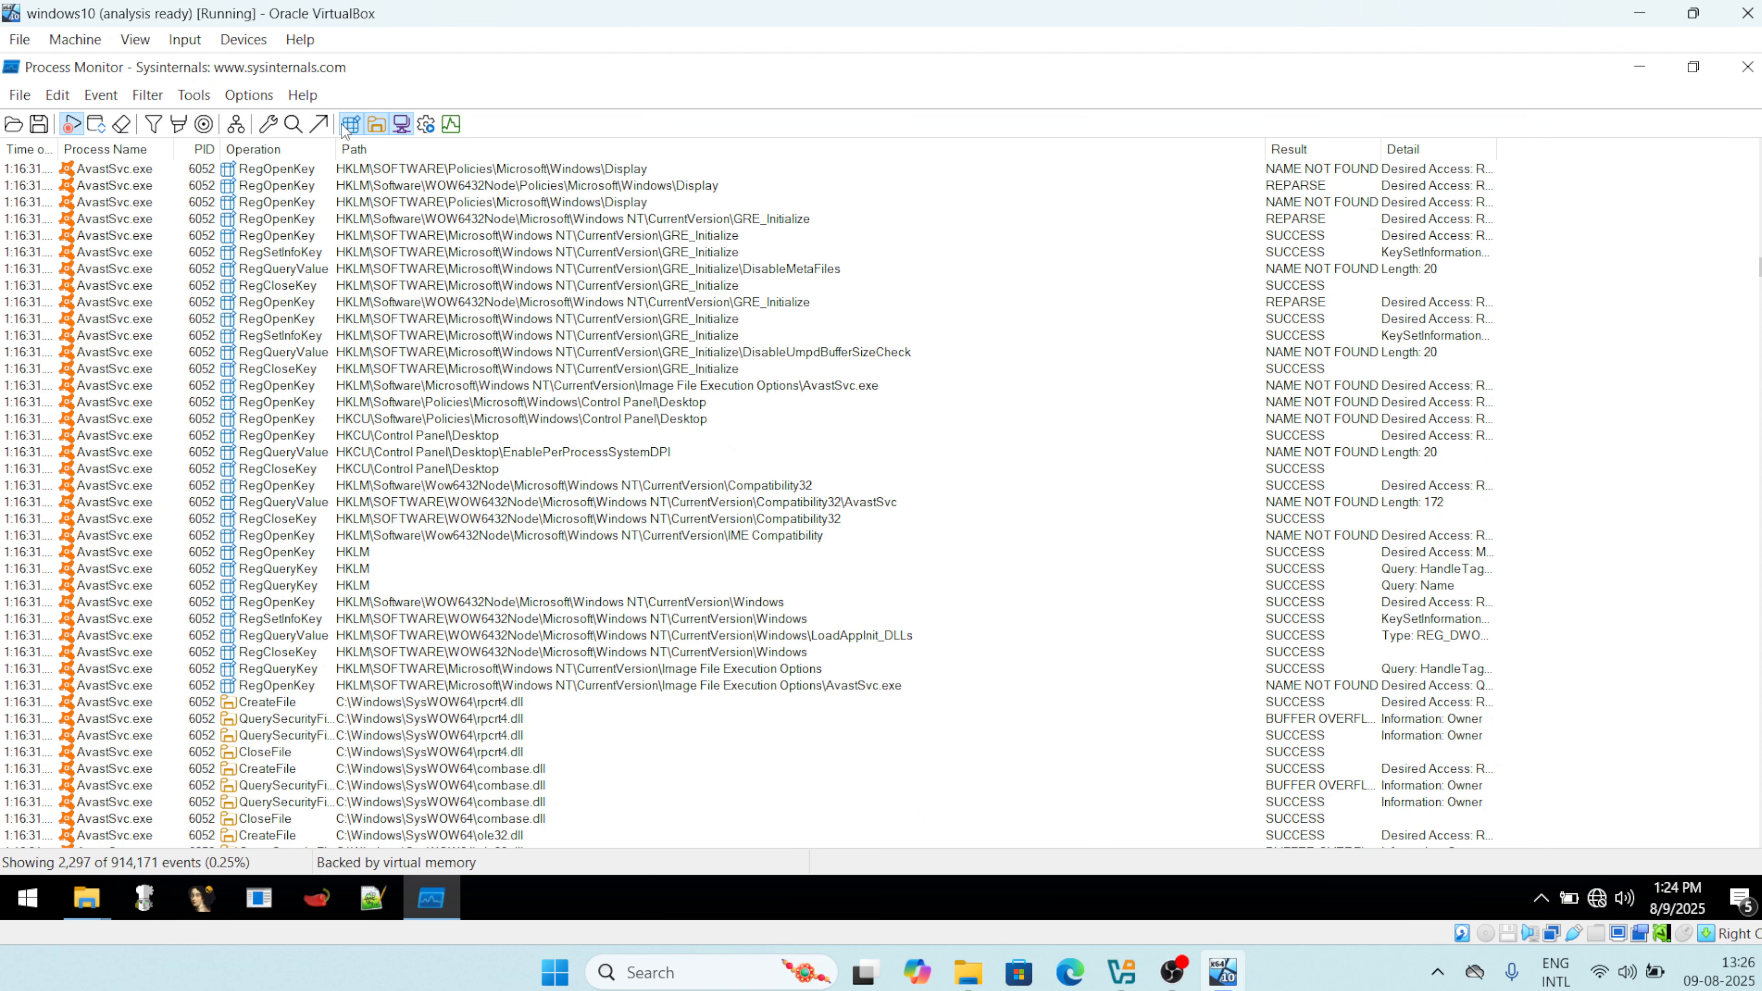
{"action": "left_click", "coordinate": [428, 126]}
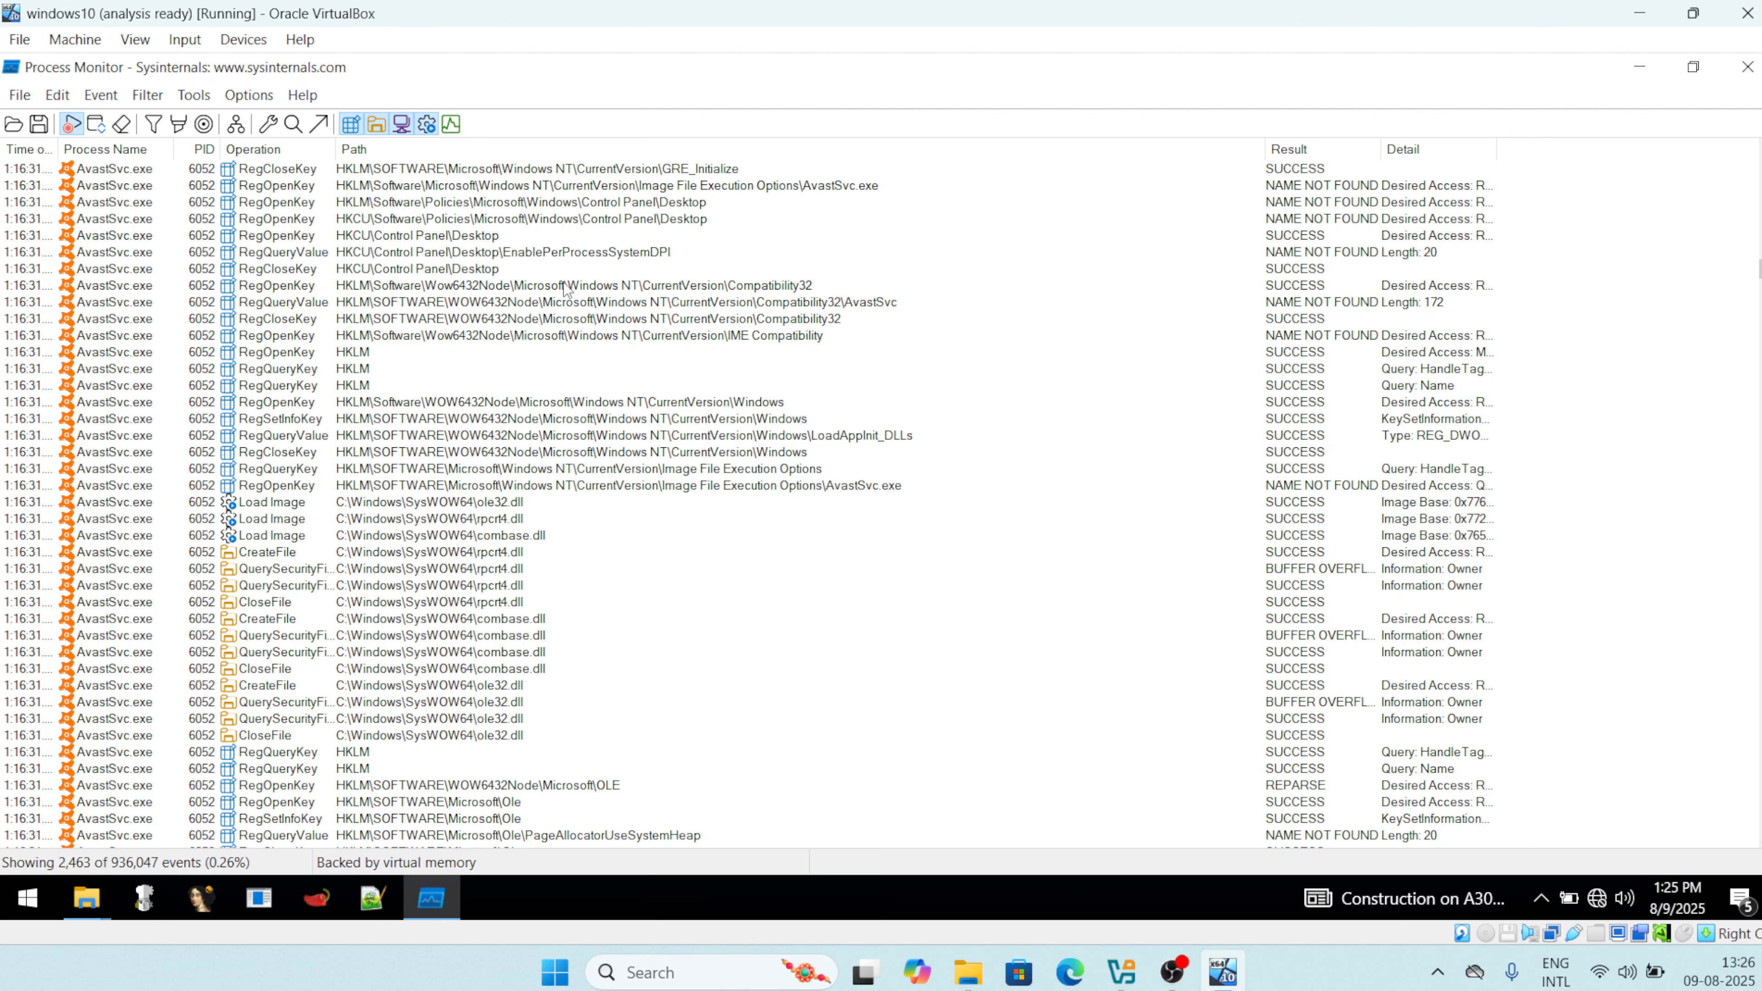
{"action": "left_click", "coordinate": [244, 97]}
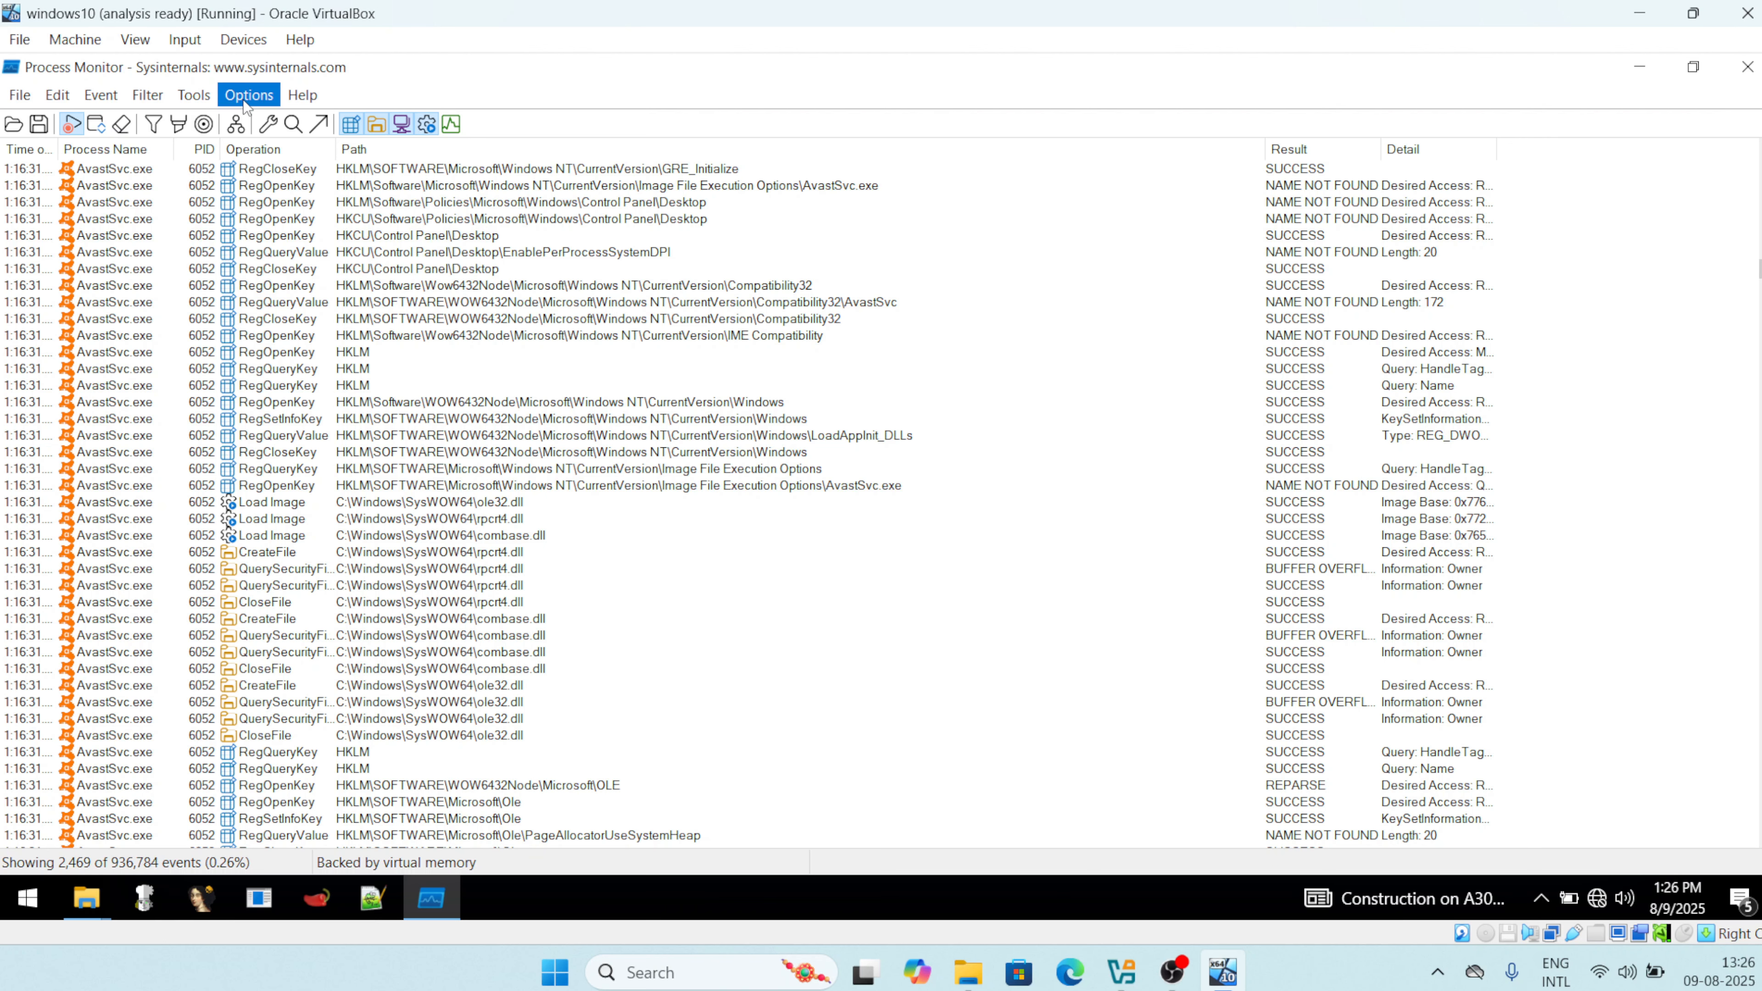
Add the Thread ID column so each event shows its TID, such as 7136.
{"action": "left_click", "coordinate": [249, 95]}
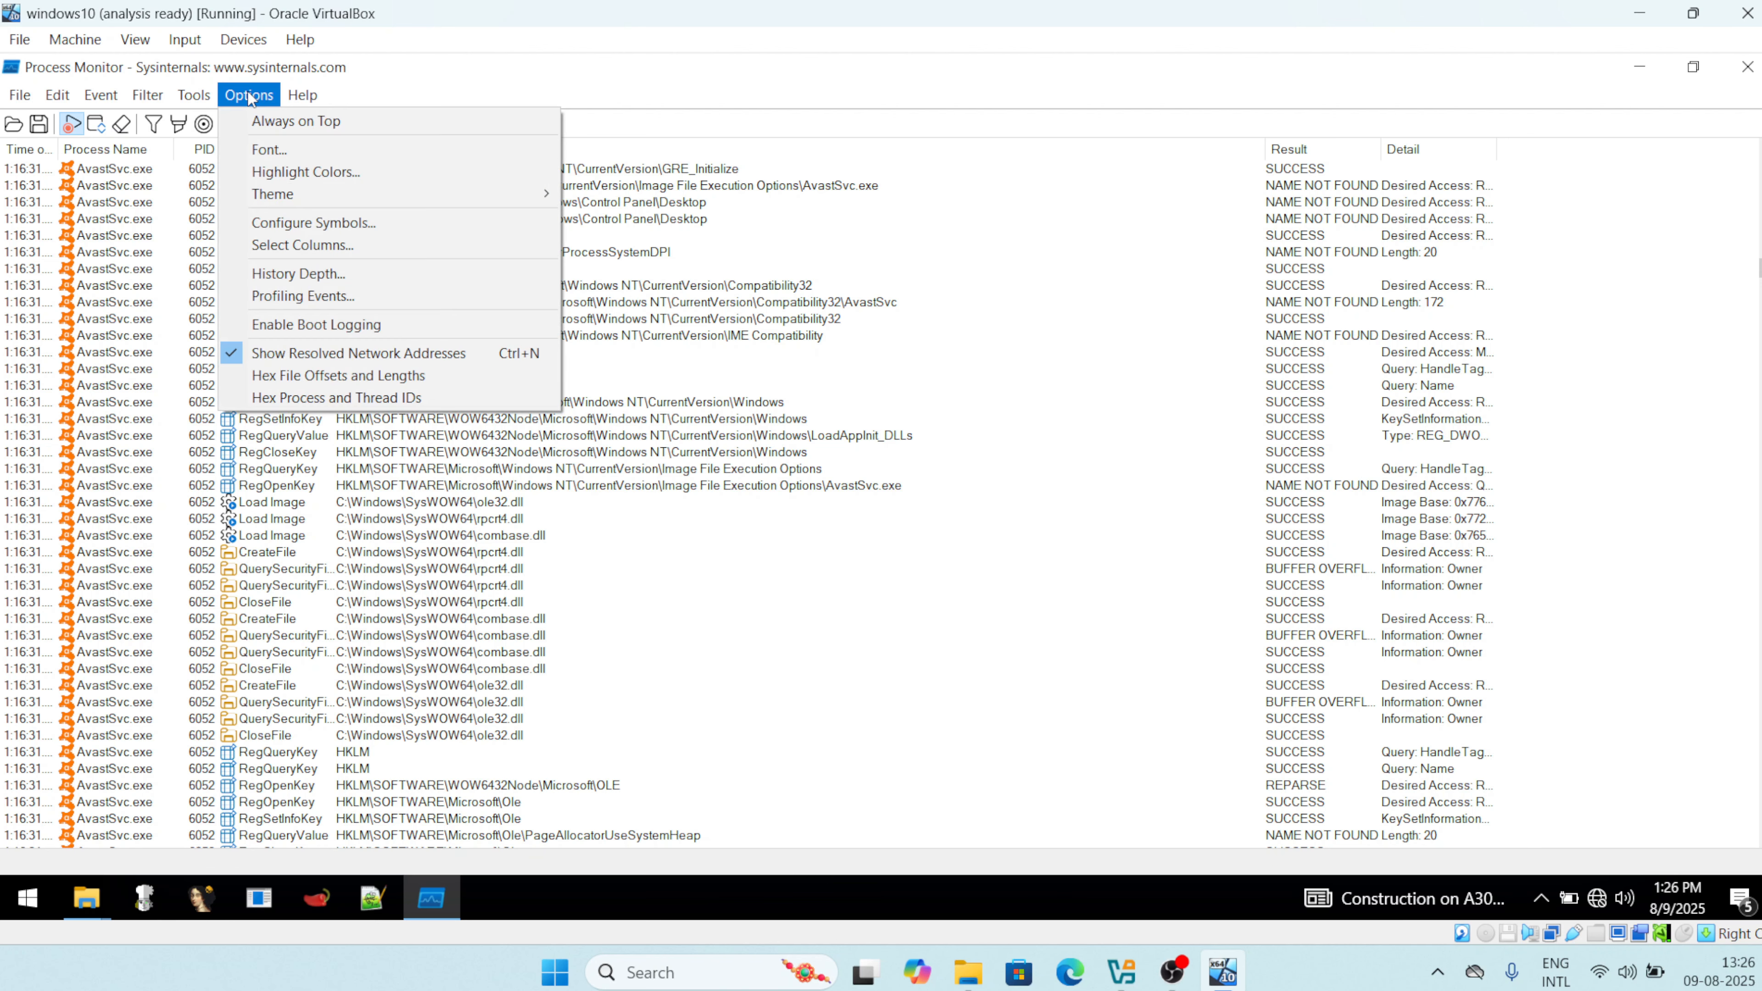
{"action": "left_click", "coordinate": [315, 242]}
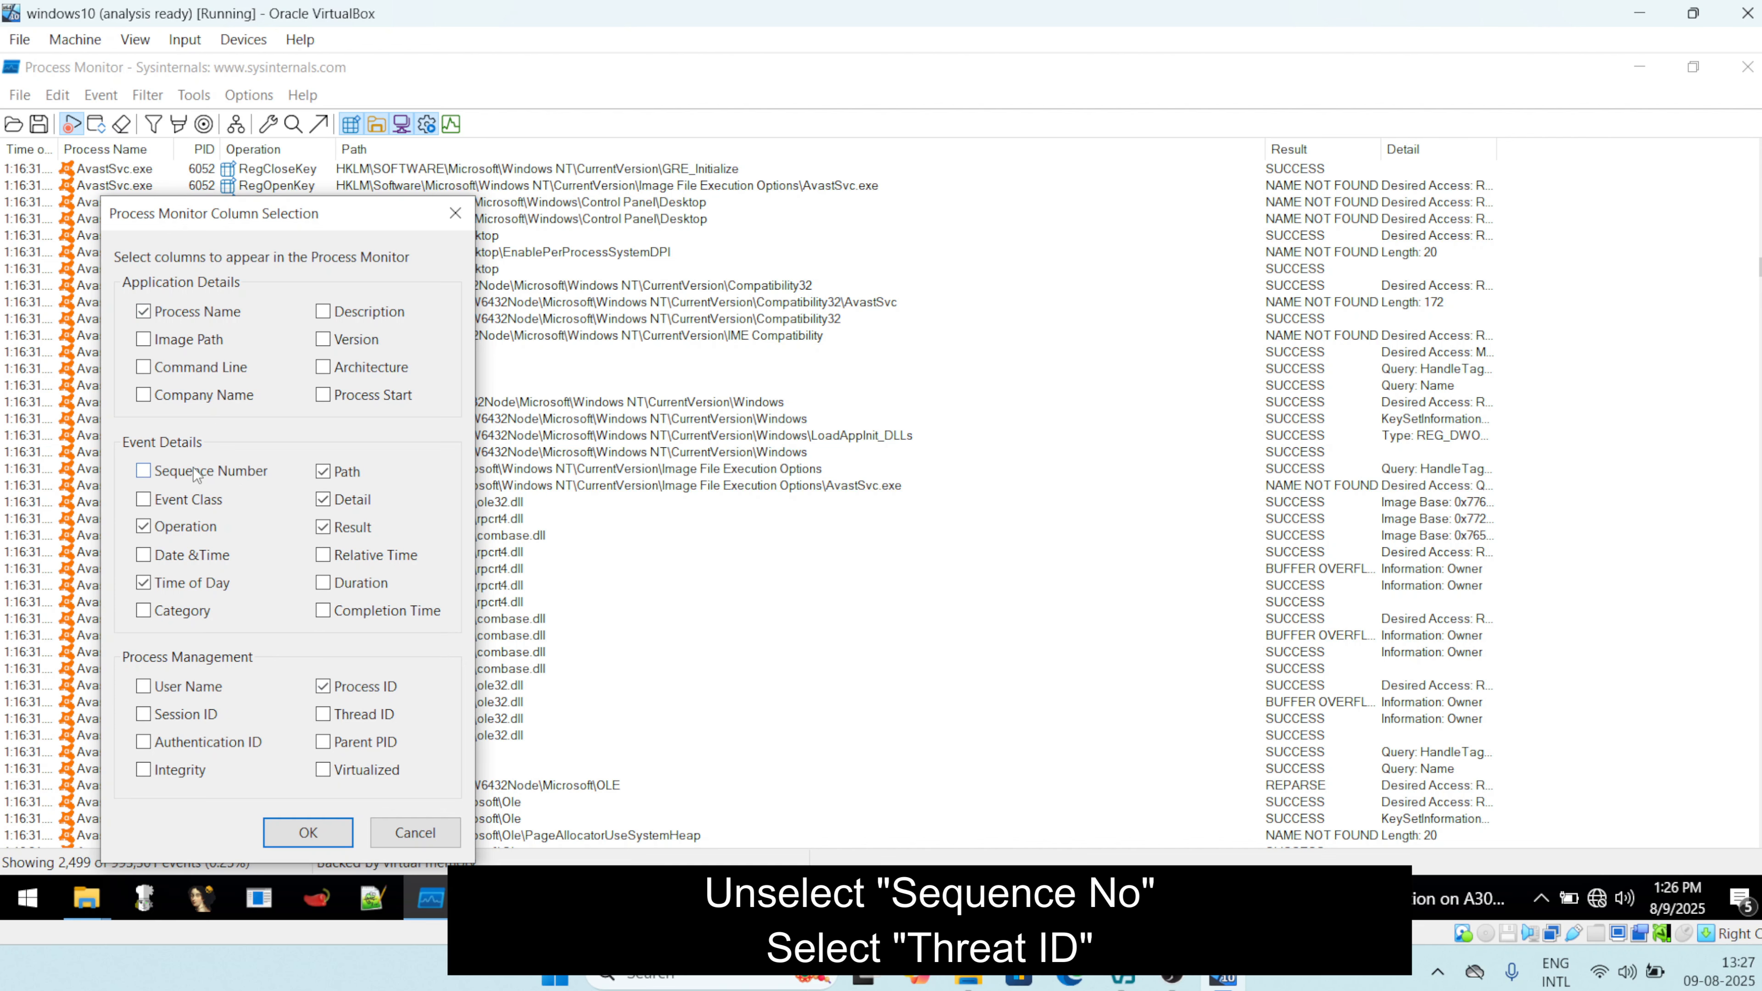
{"action": "left_click", "coordinate": [324, 715]}
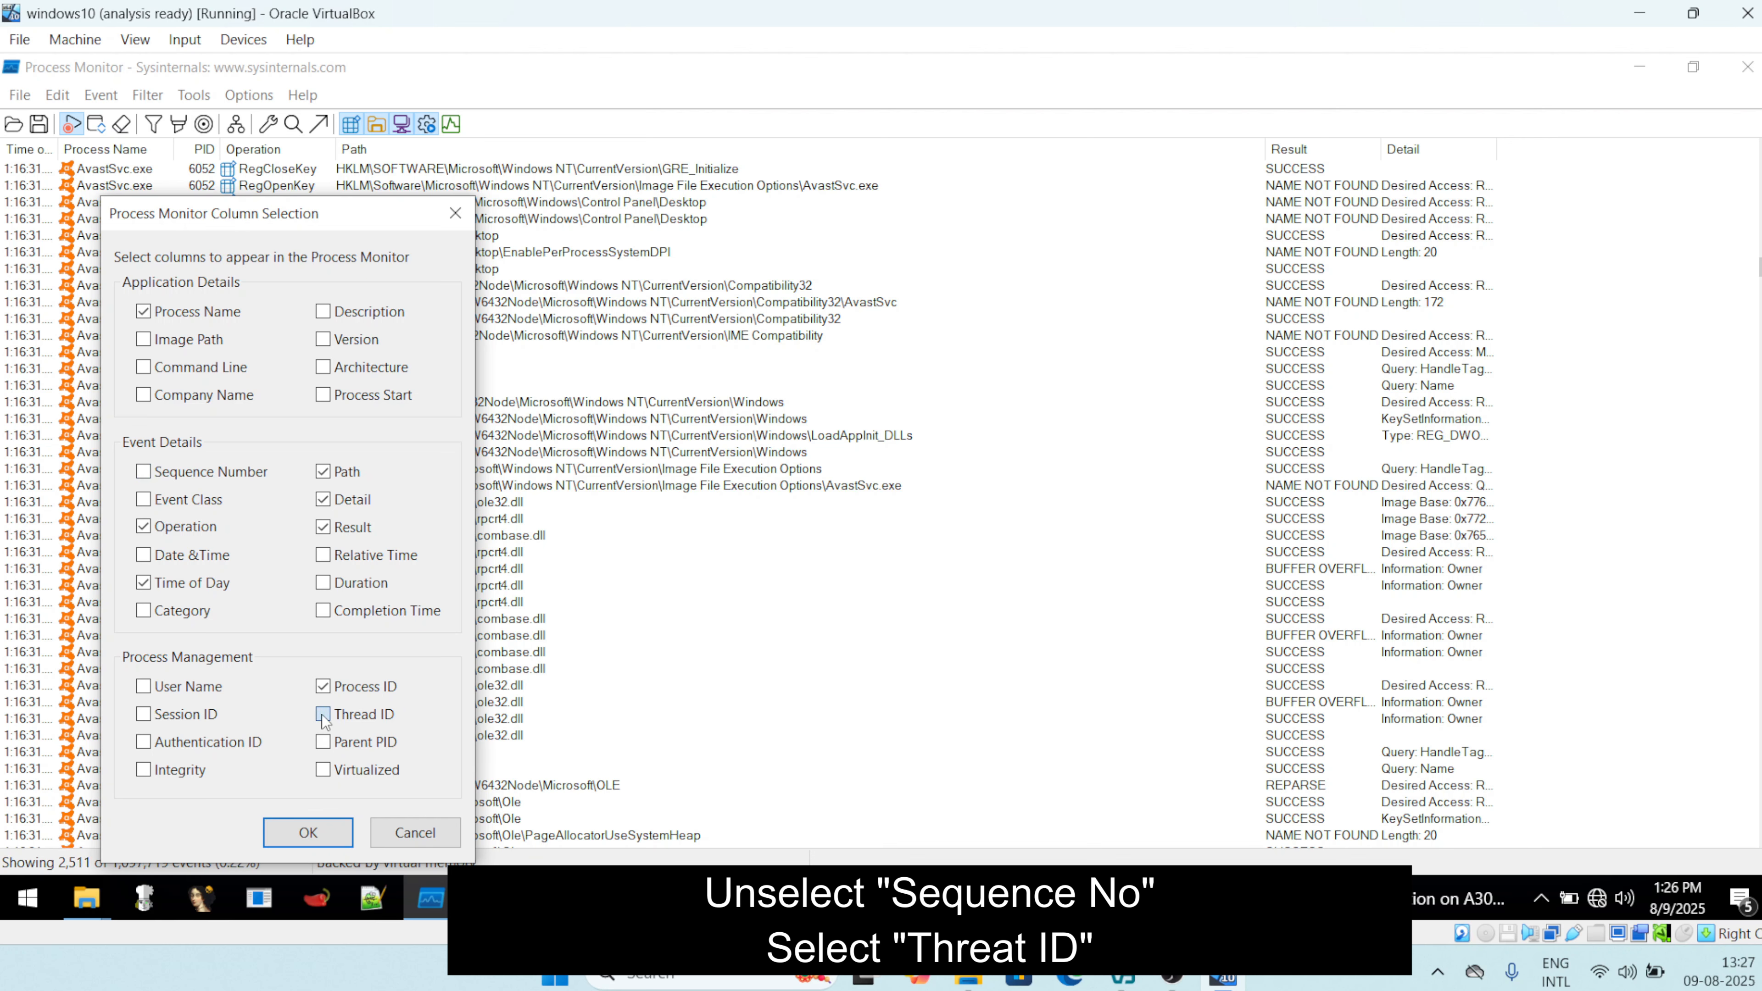
{"action": "left_click", "coordinate": [308, 833]}
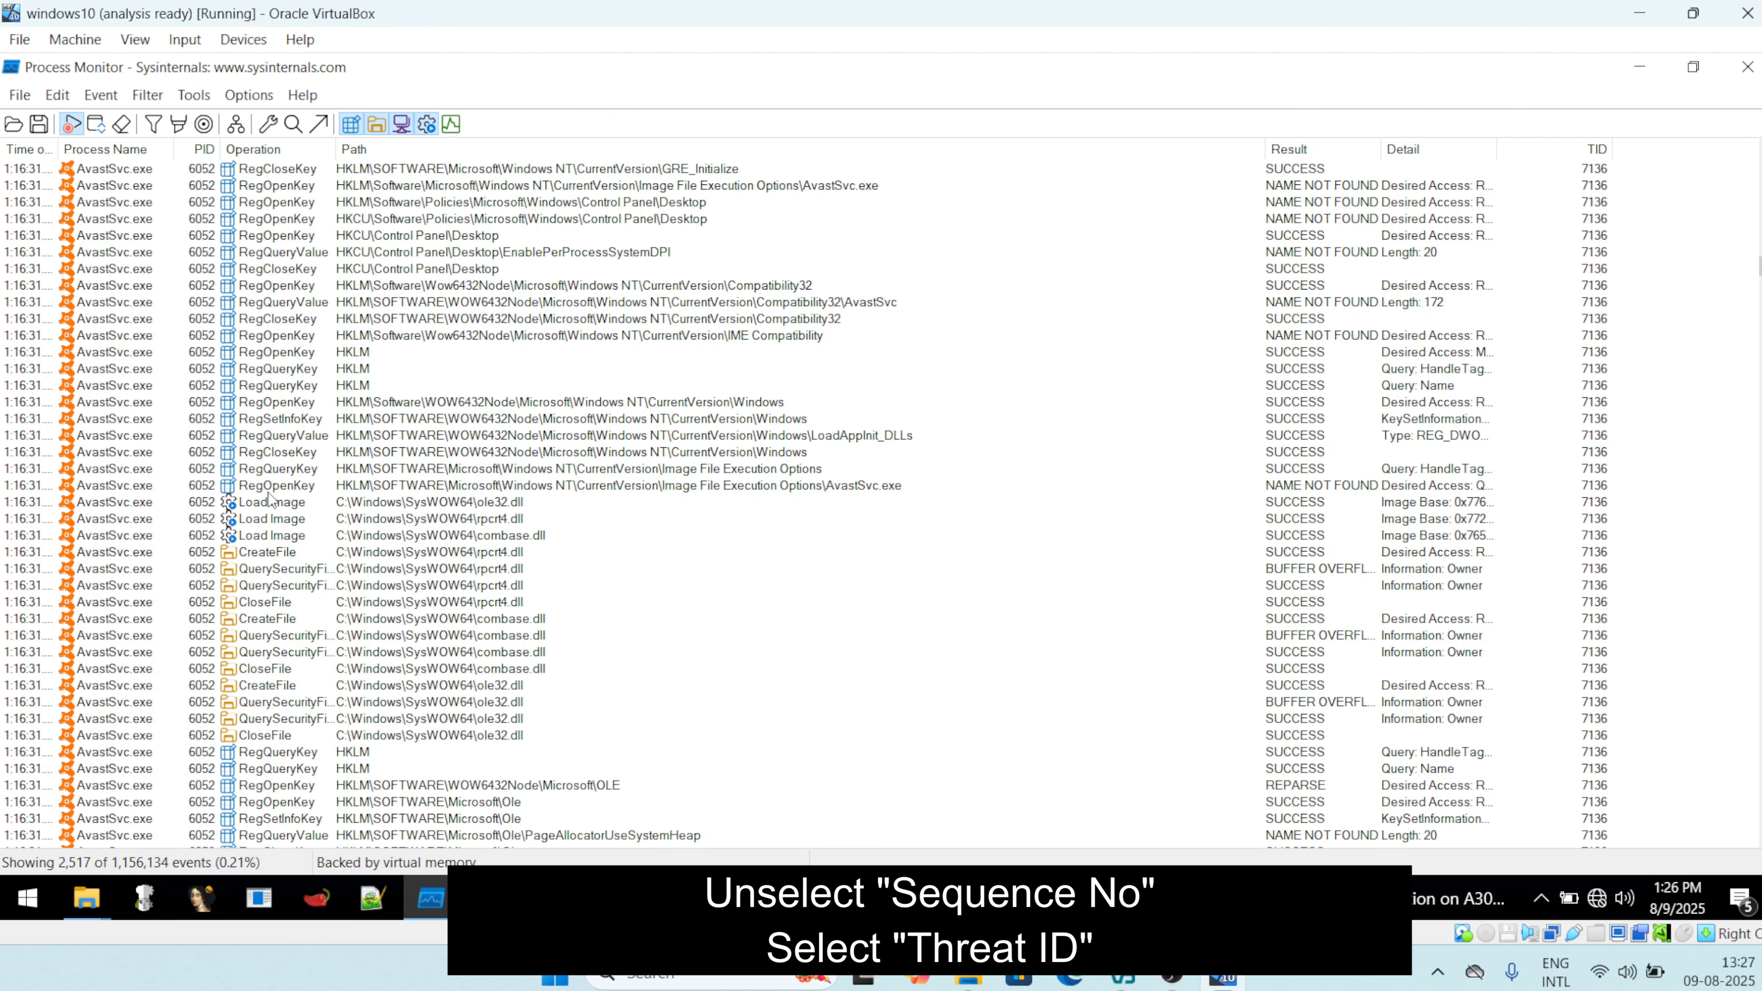
Export the filtered events in CSV format as Logfile.CSV on the desktop, then minimize Process Monitor.
{"action": "left_click", "coordinate": [19, 95]}
{"action": "left_click", "coordinate": [59, 147]}
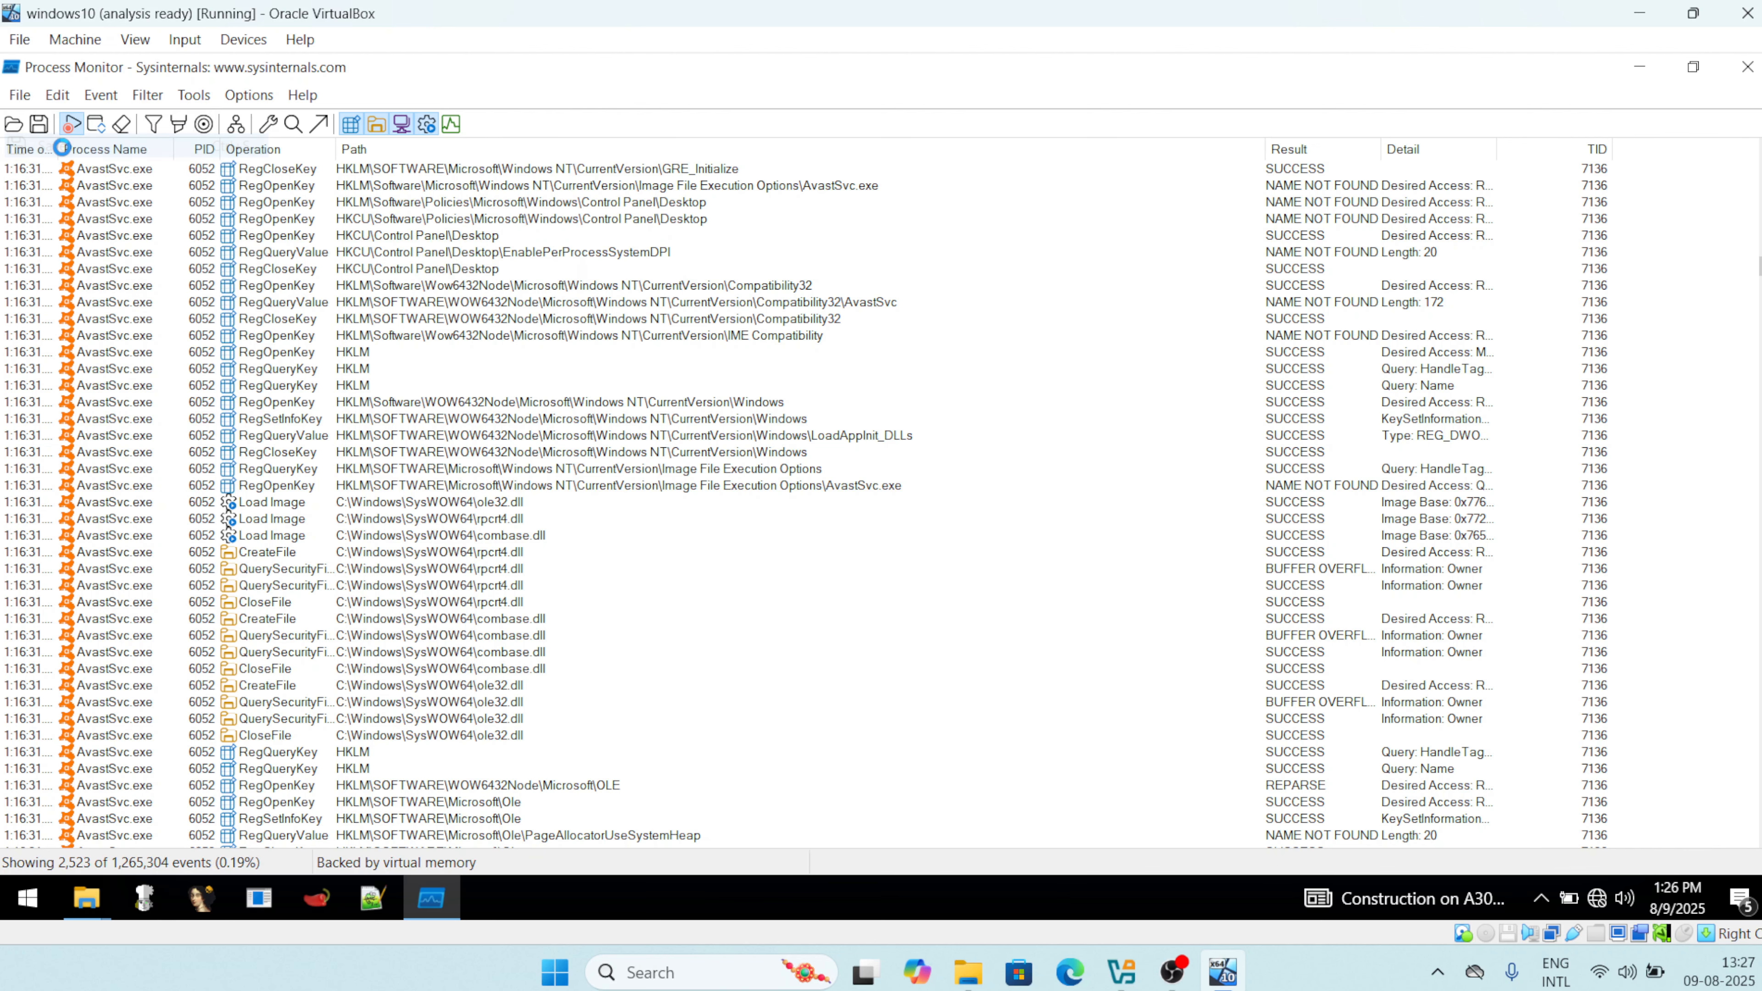
{"action": "left_click", "coordinate": [259, 468]}
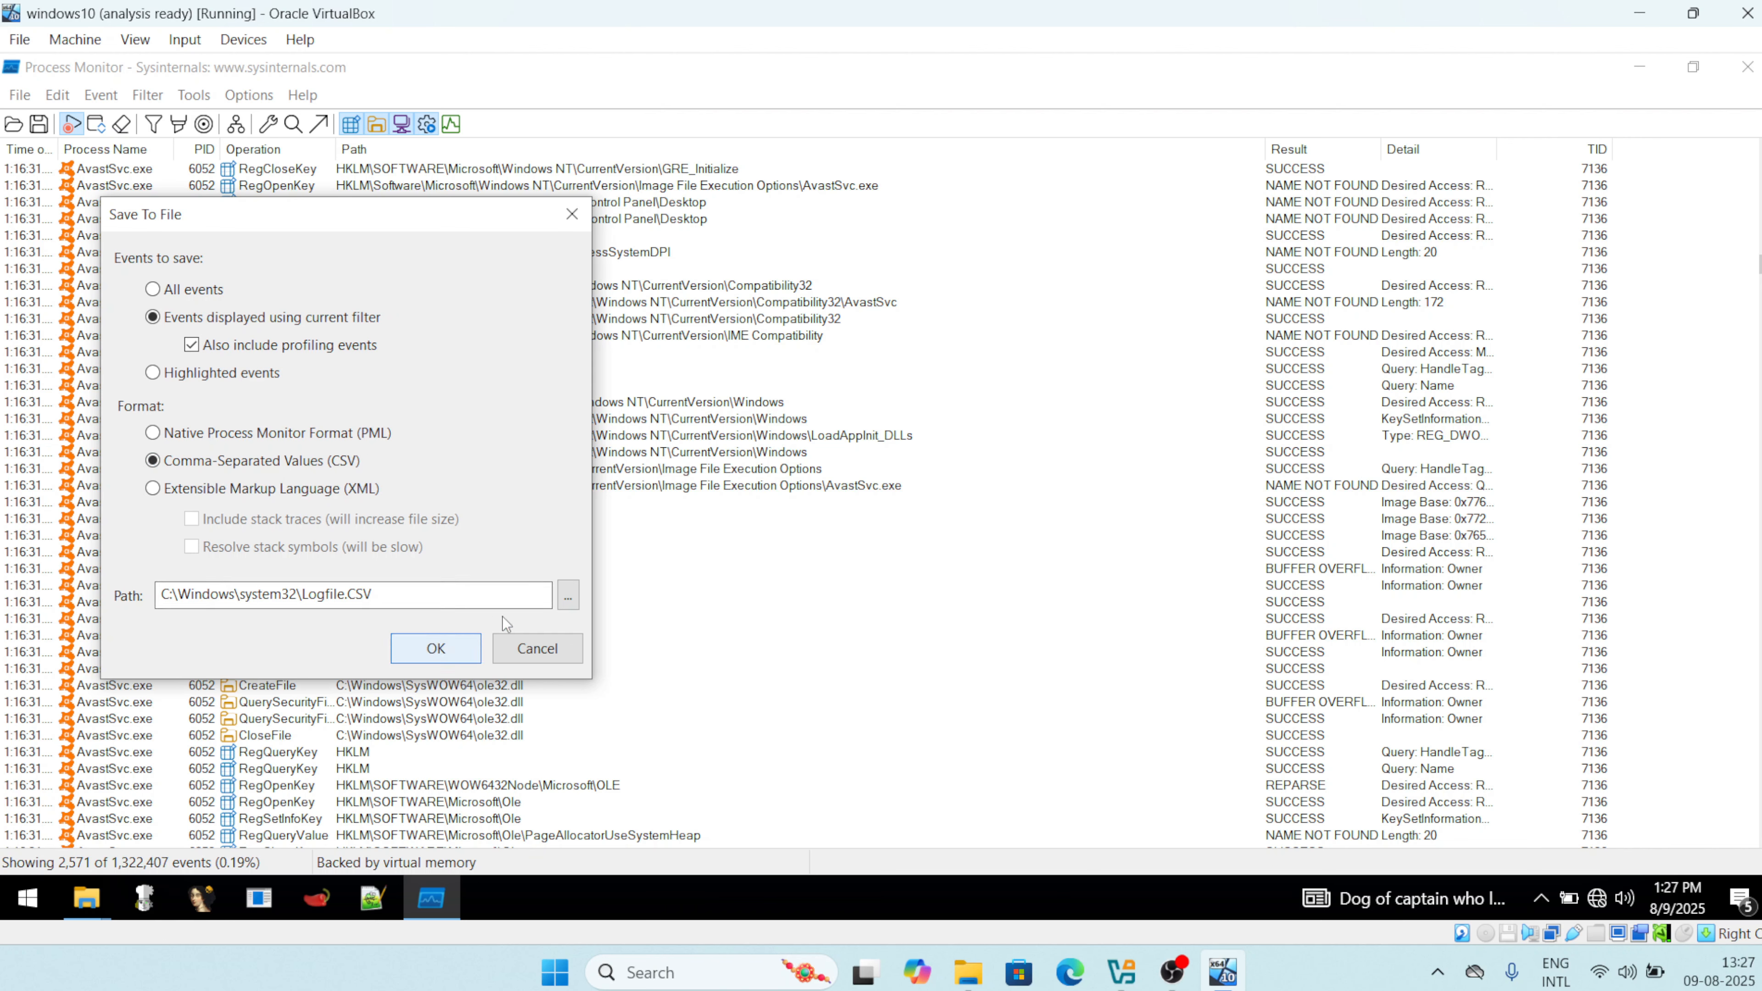
{"action": "left_click", "coordinate": [569, 595]}
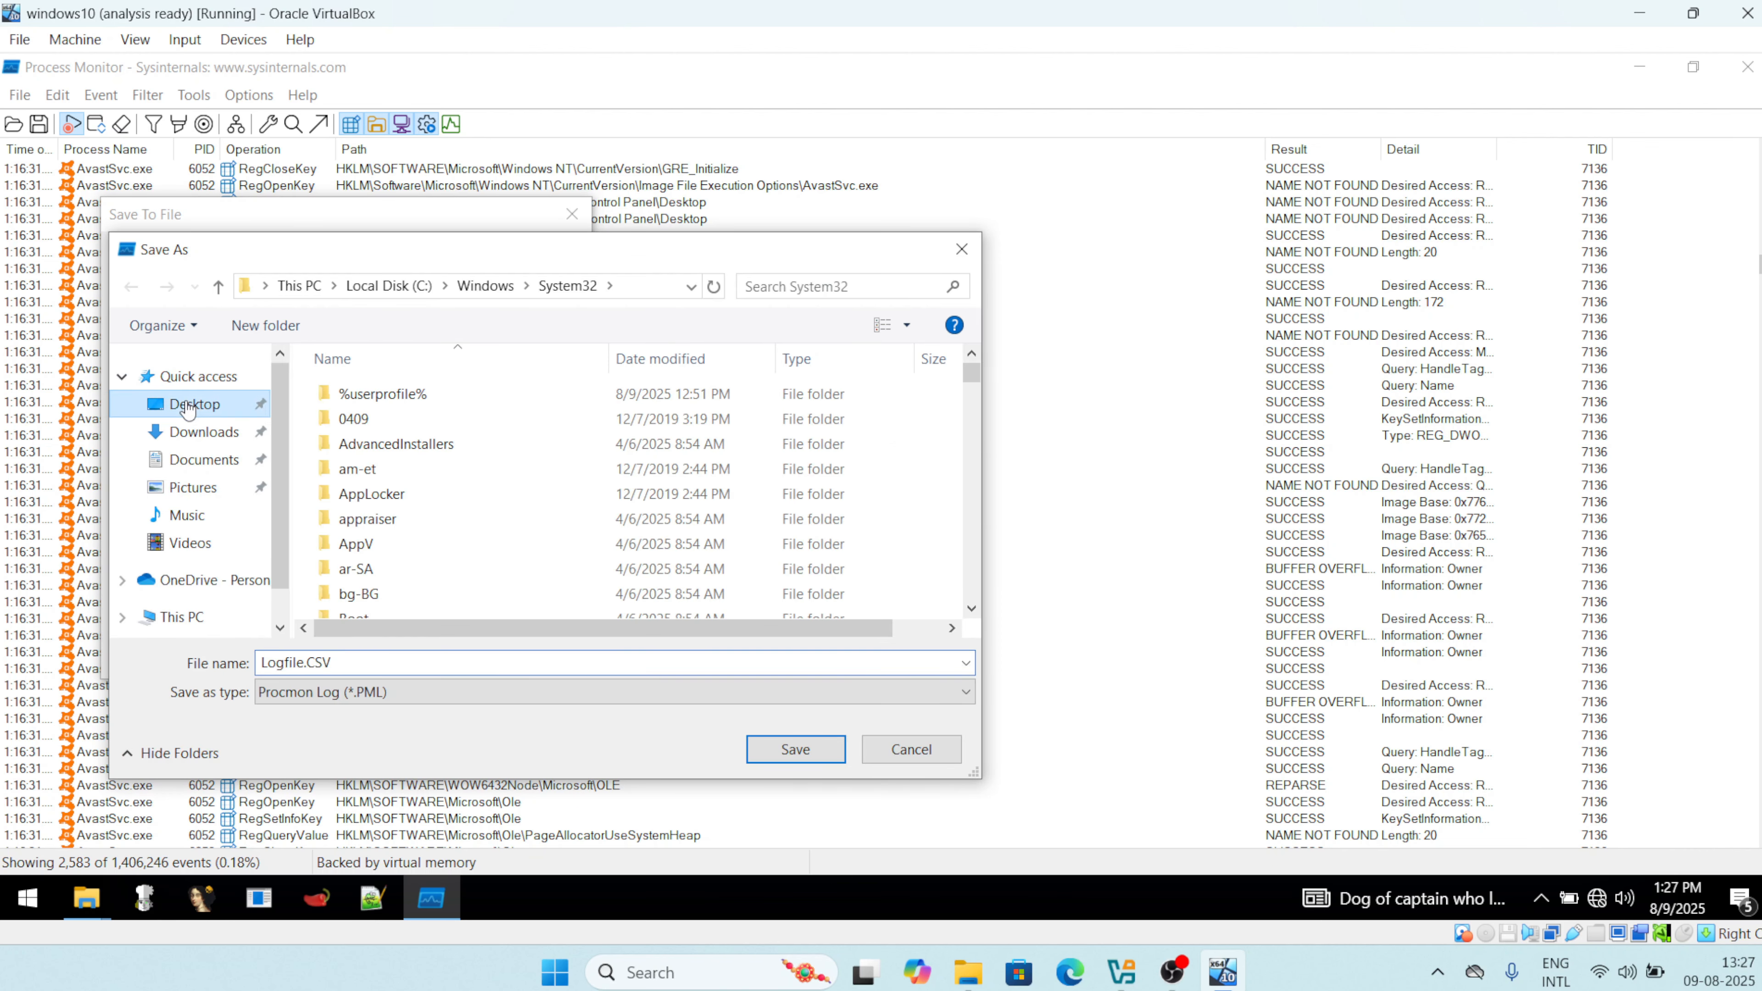
{"action": "left_click", "coordinate": [816, 754]}
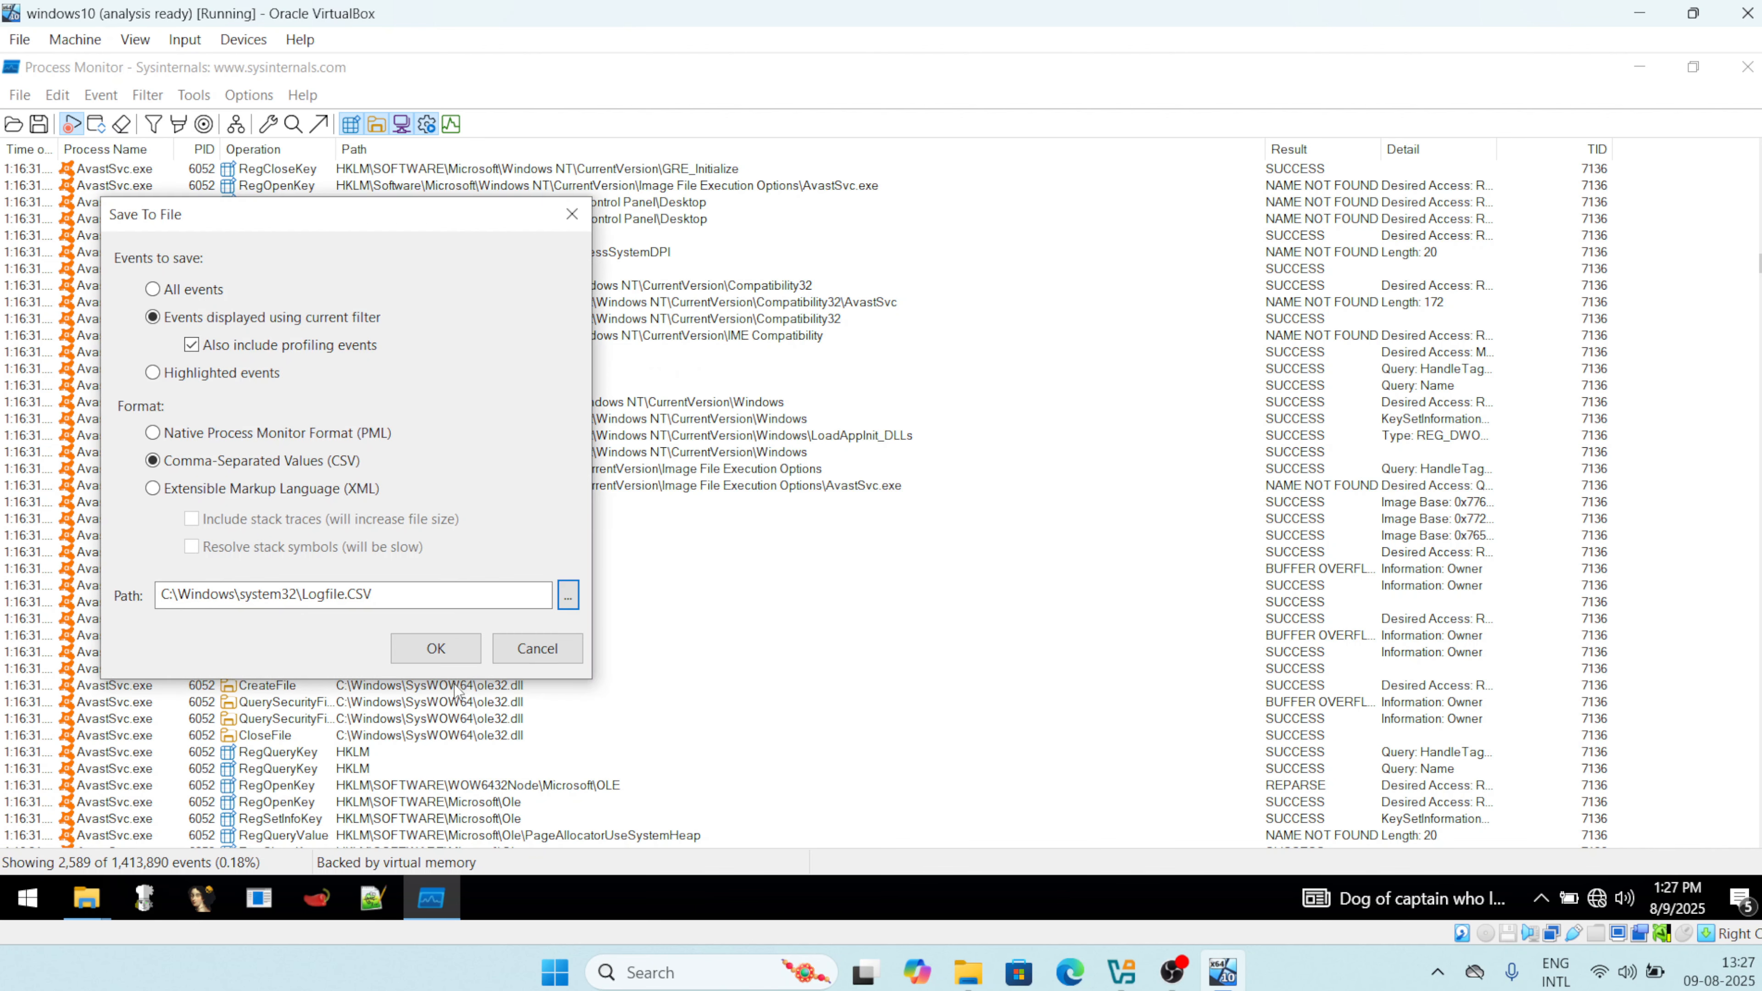
{"action": "left_click", "coordinate": [437, 648]}
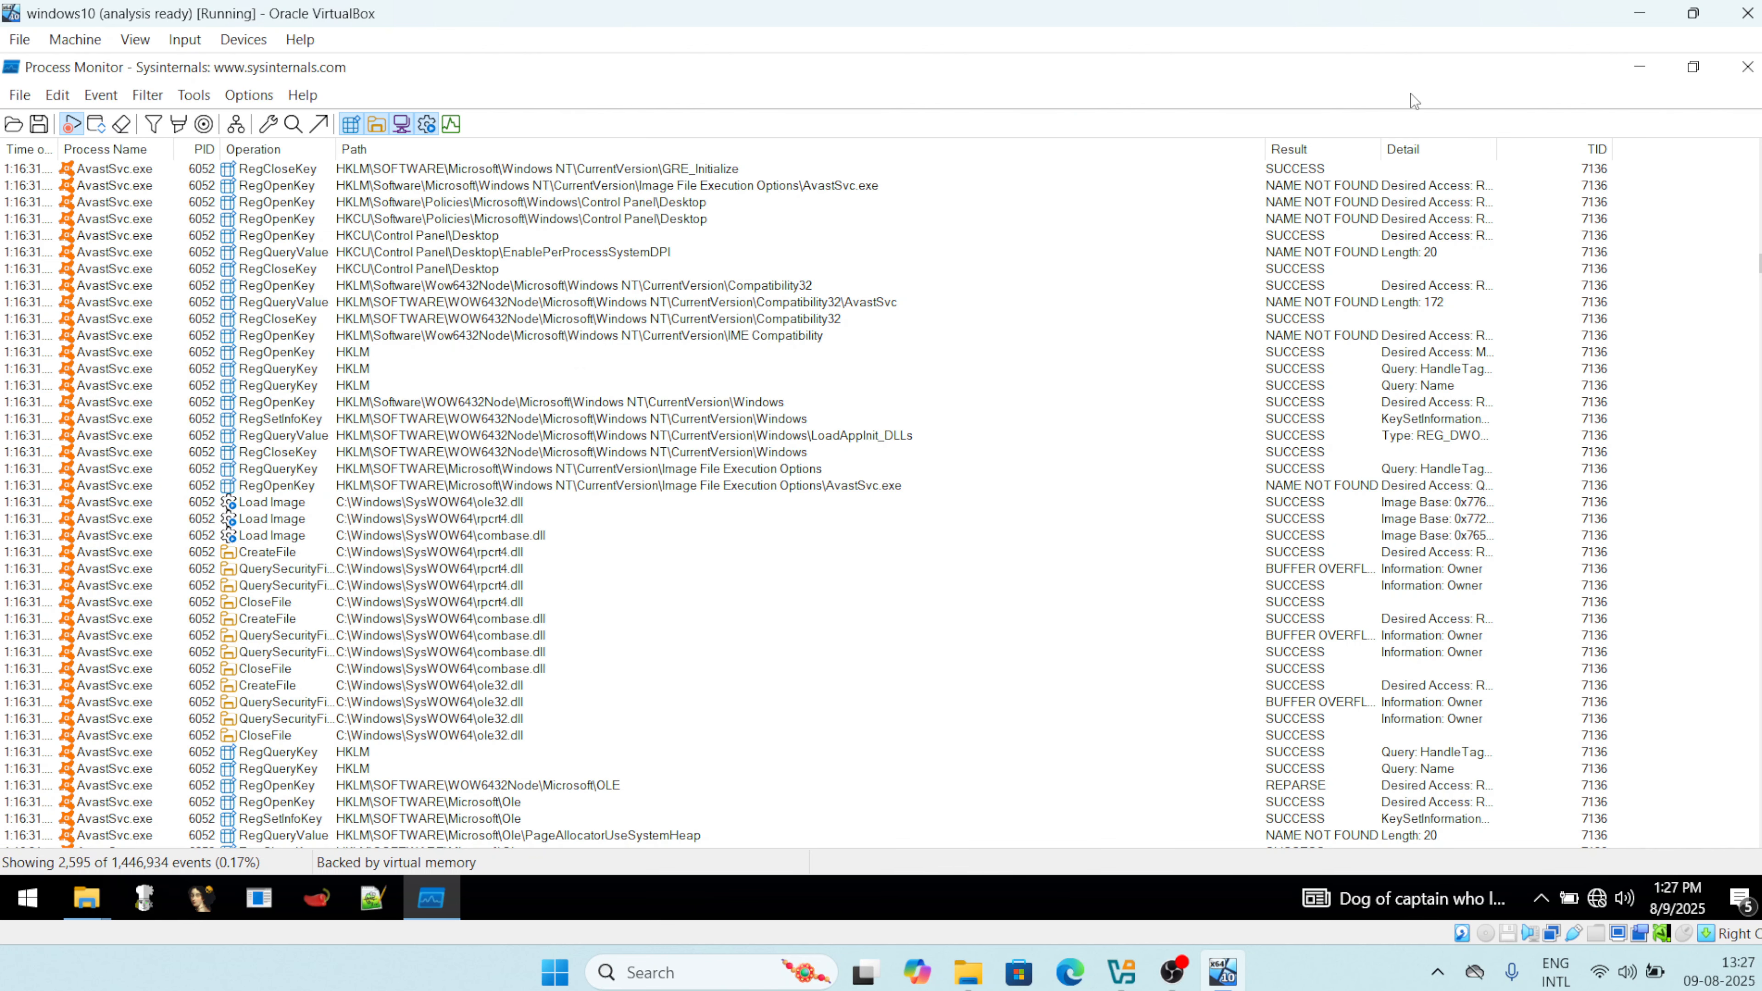
{"action": "left_click", "coordinate": [1637, 67]}
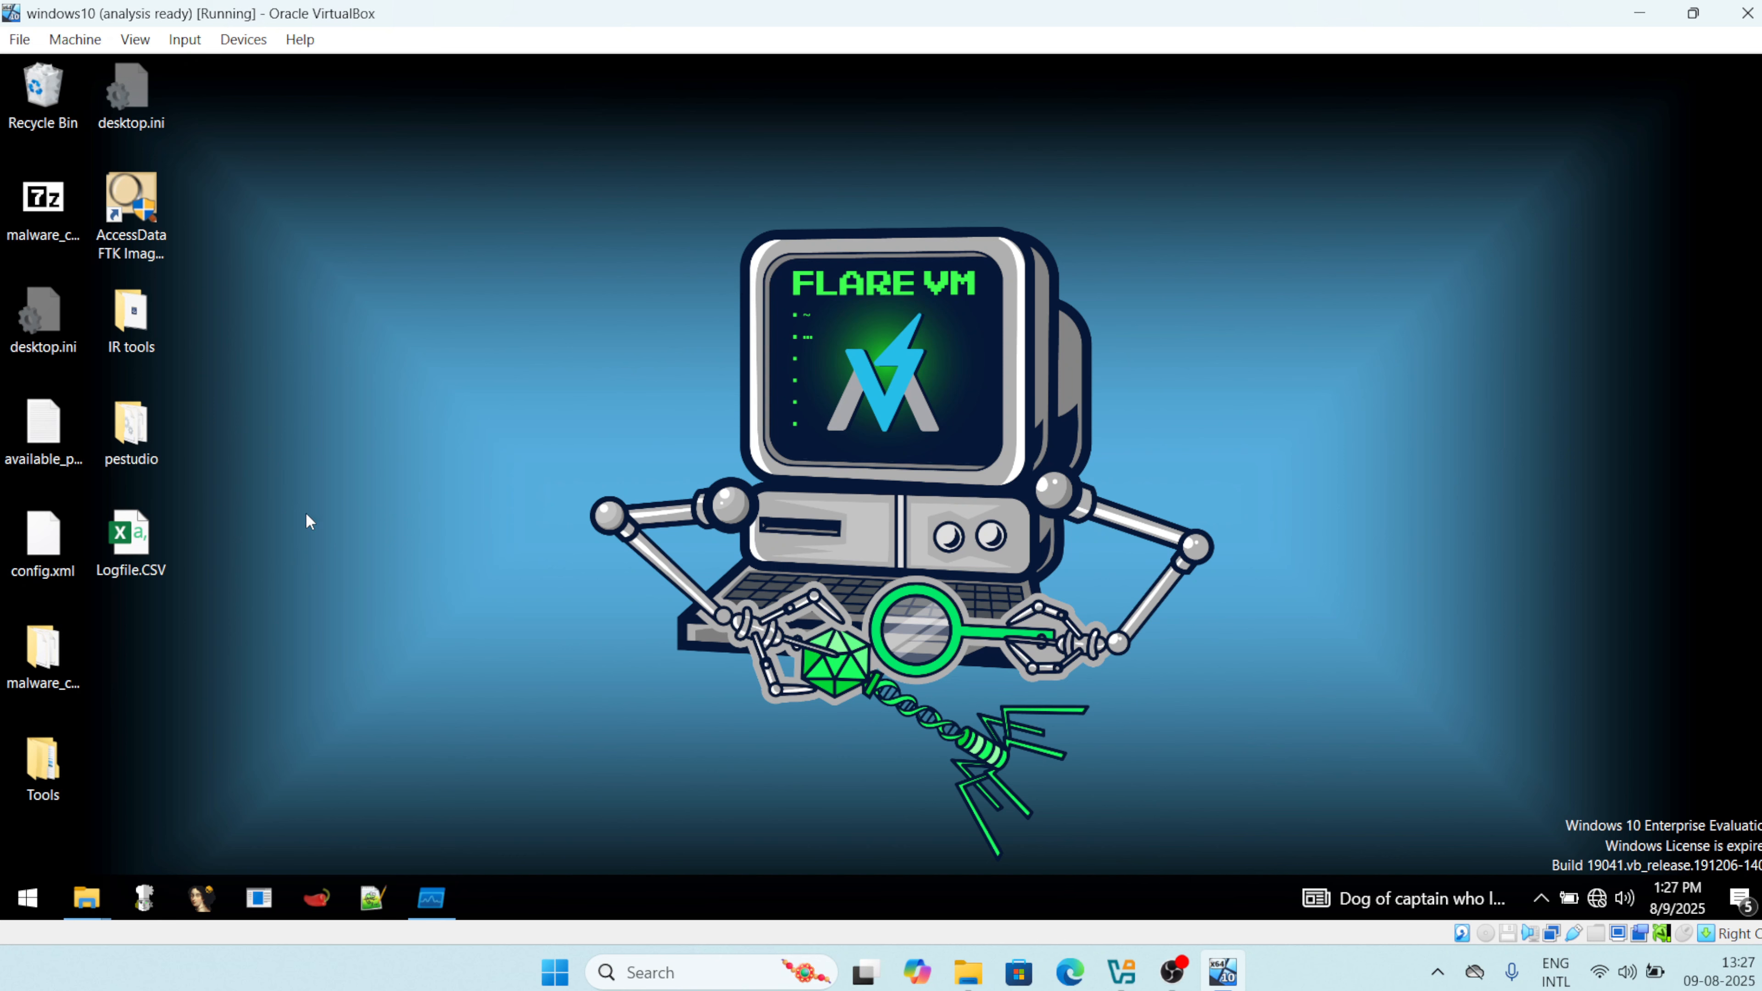
Open Logfile.CSV in Excel to check its columns, quitting Excel without signing in.
{"action": "left_click", "coordinate": [120, 552]}
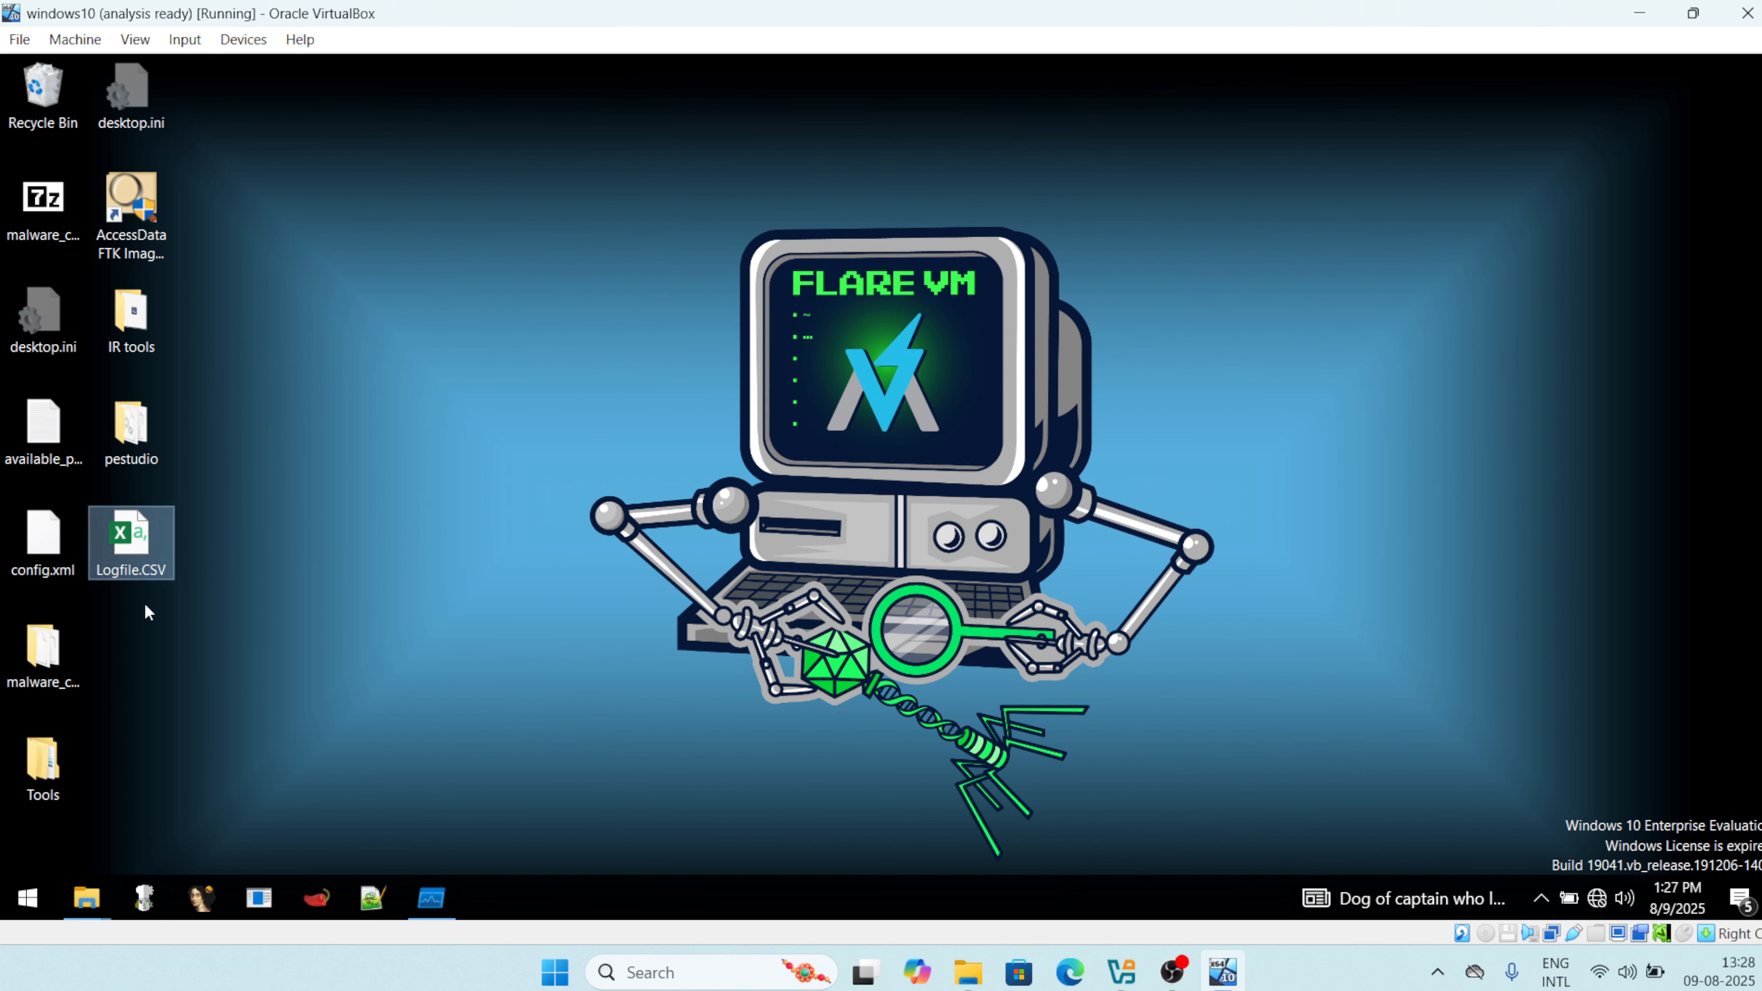
{"action": "double_click", "coordinate": [121, 553]}
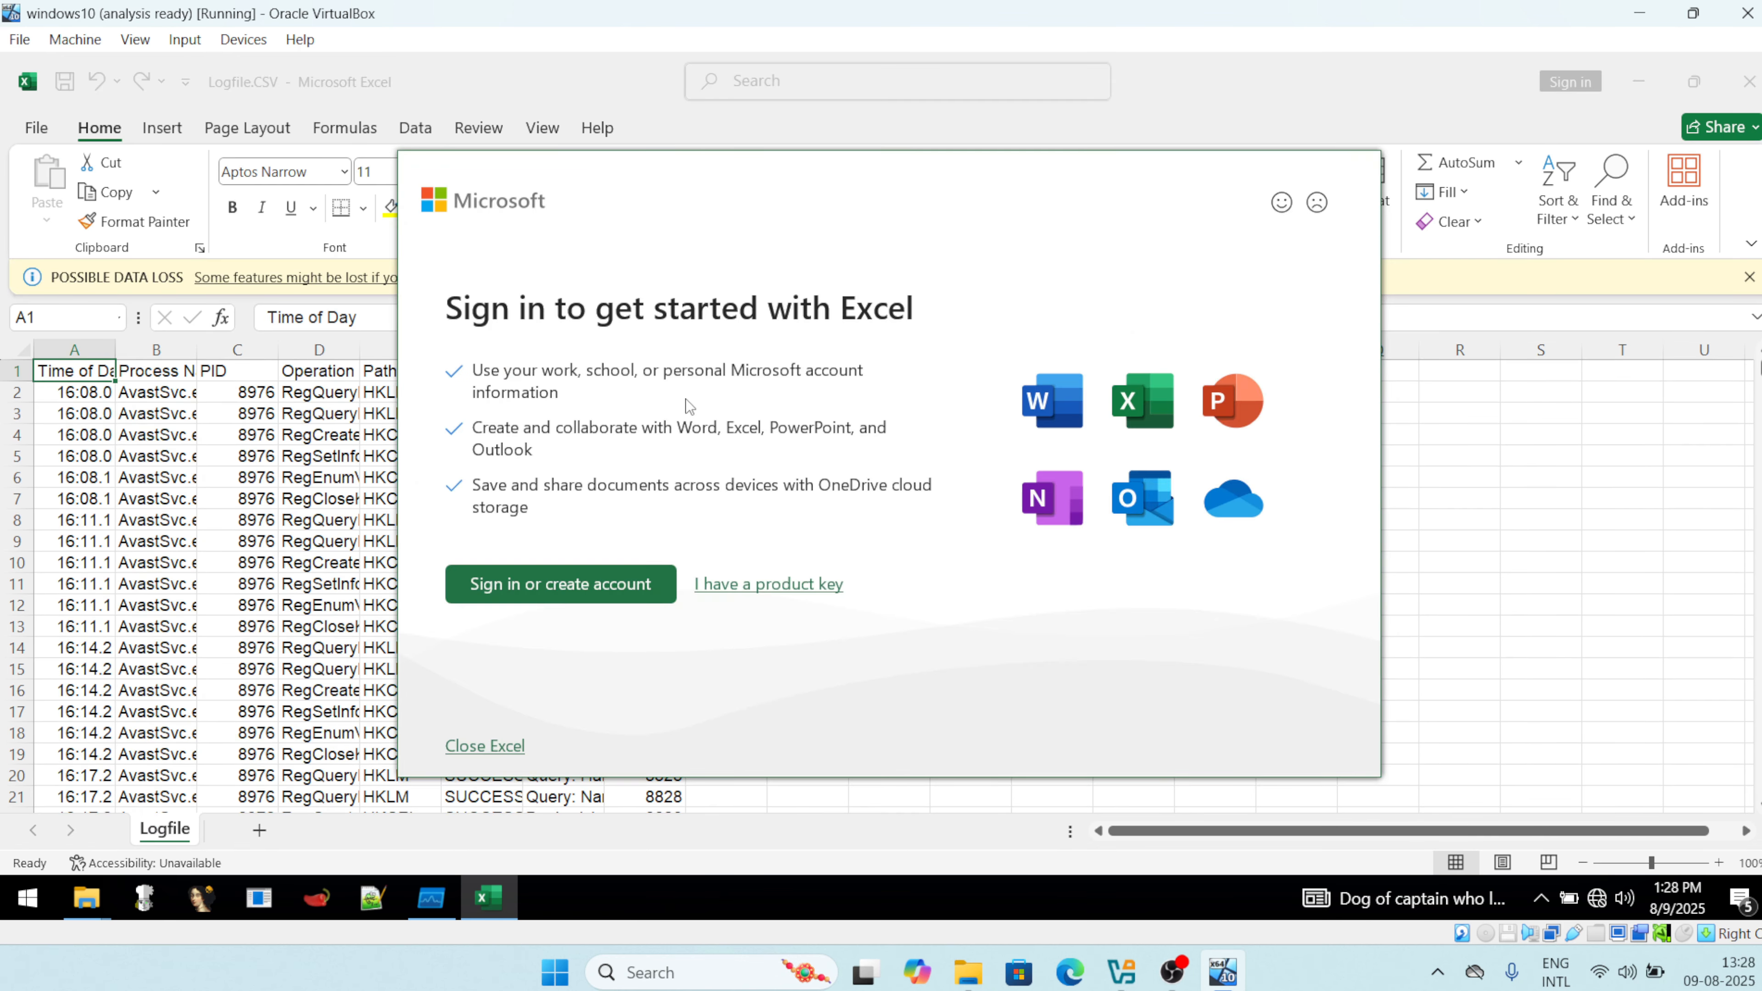
{"action": "left_click", "coordinate": [476, 747]}
{"action": "double_click", "coordinate": [142, 531]}
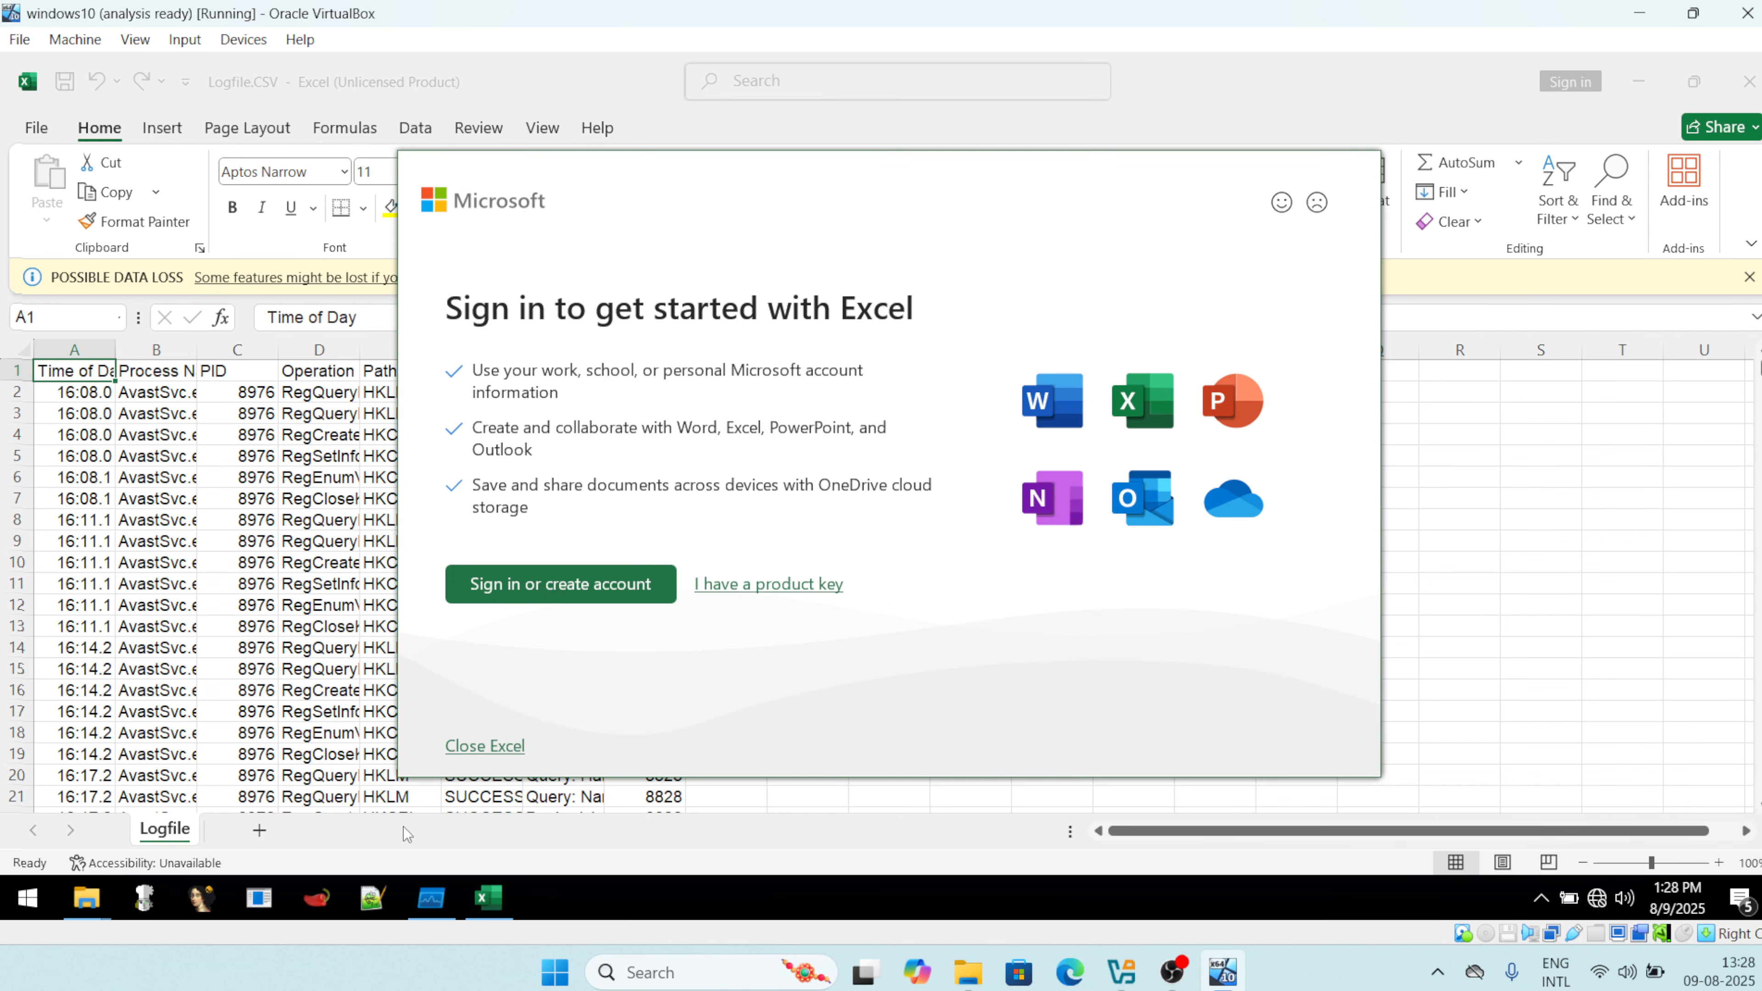
{"action": "left_click", "coordinate": [464, 746]}
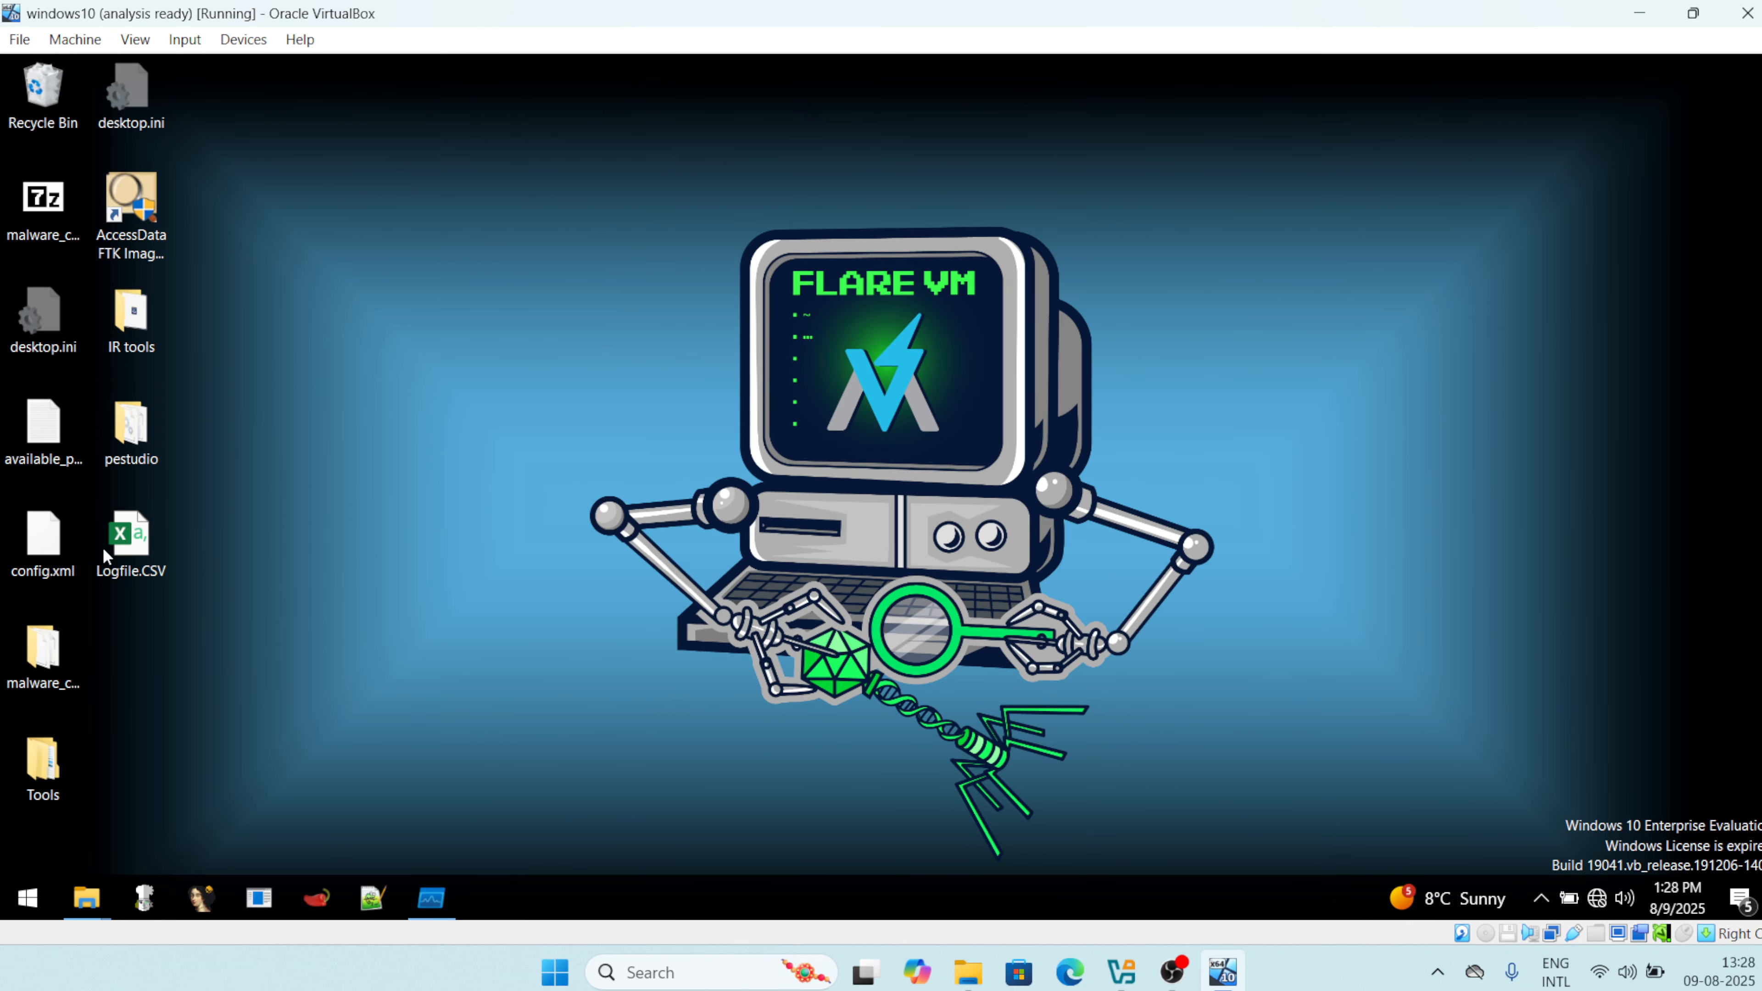
{"action": "double_click", "coordinate": [108, 545]}
{"action": "right_click", "coordinate": [112, 545]}
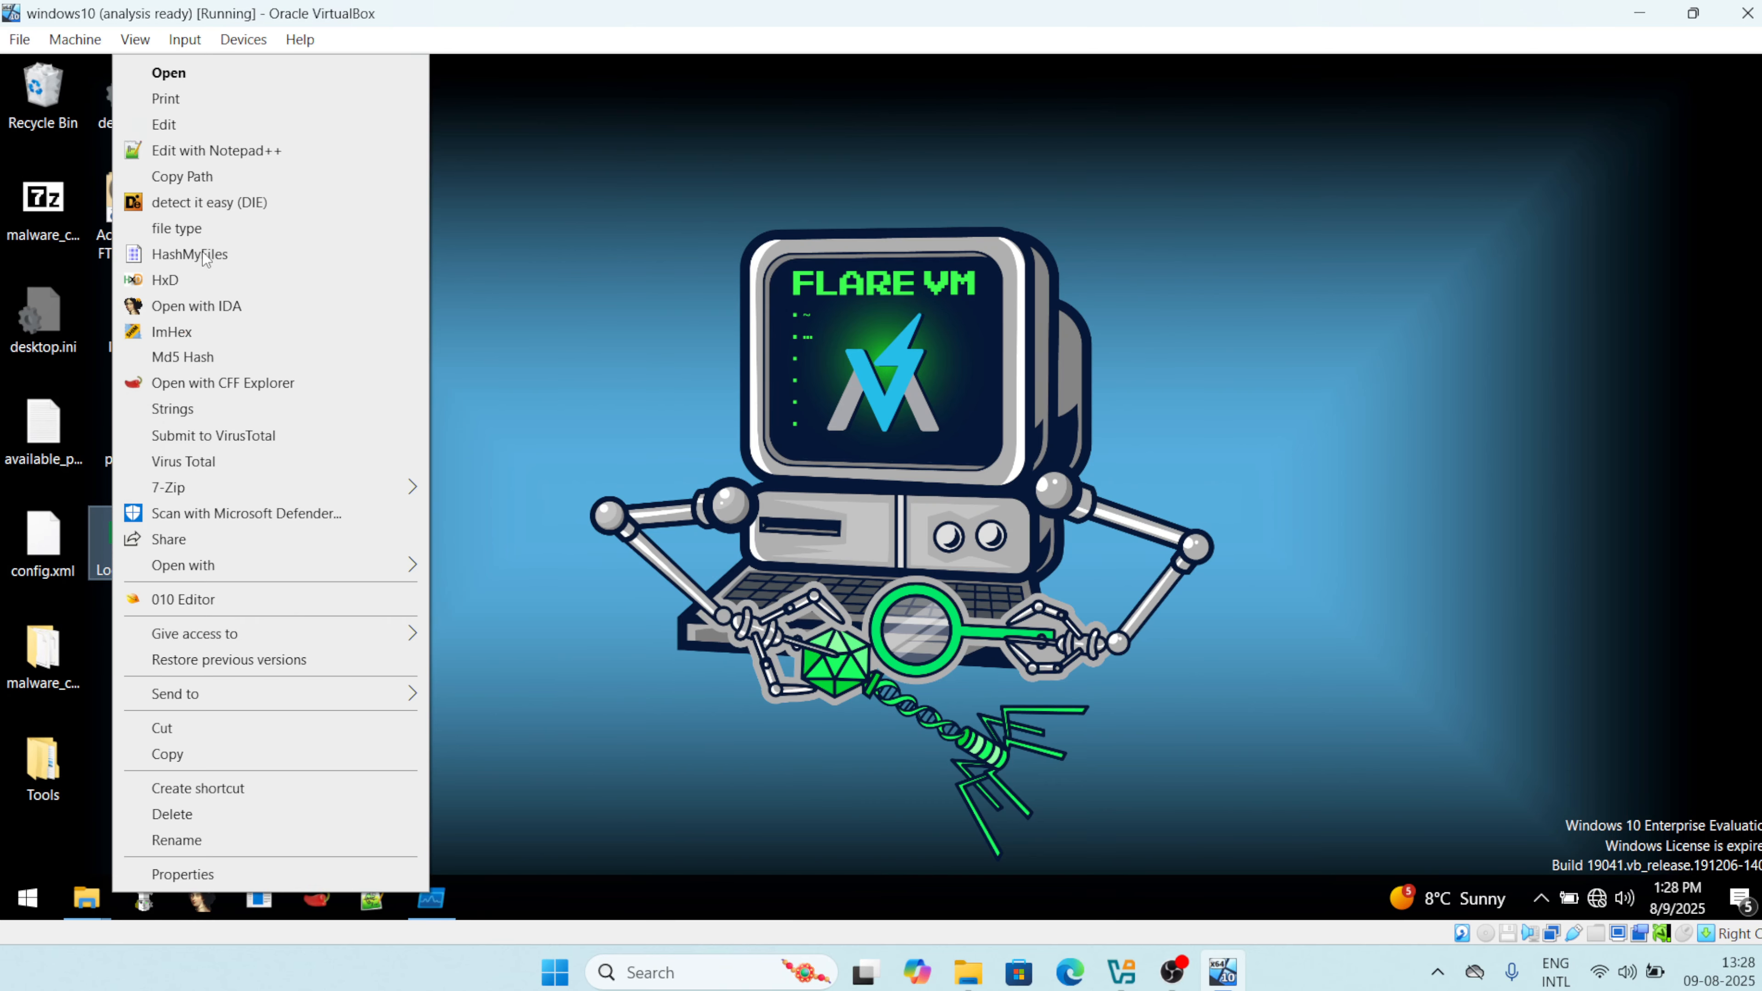
{"action": "left_click", "coordinate": [205, 123]}
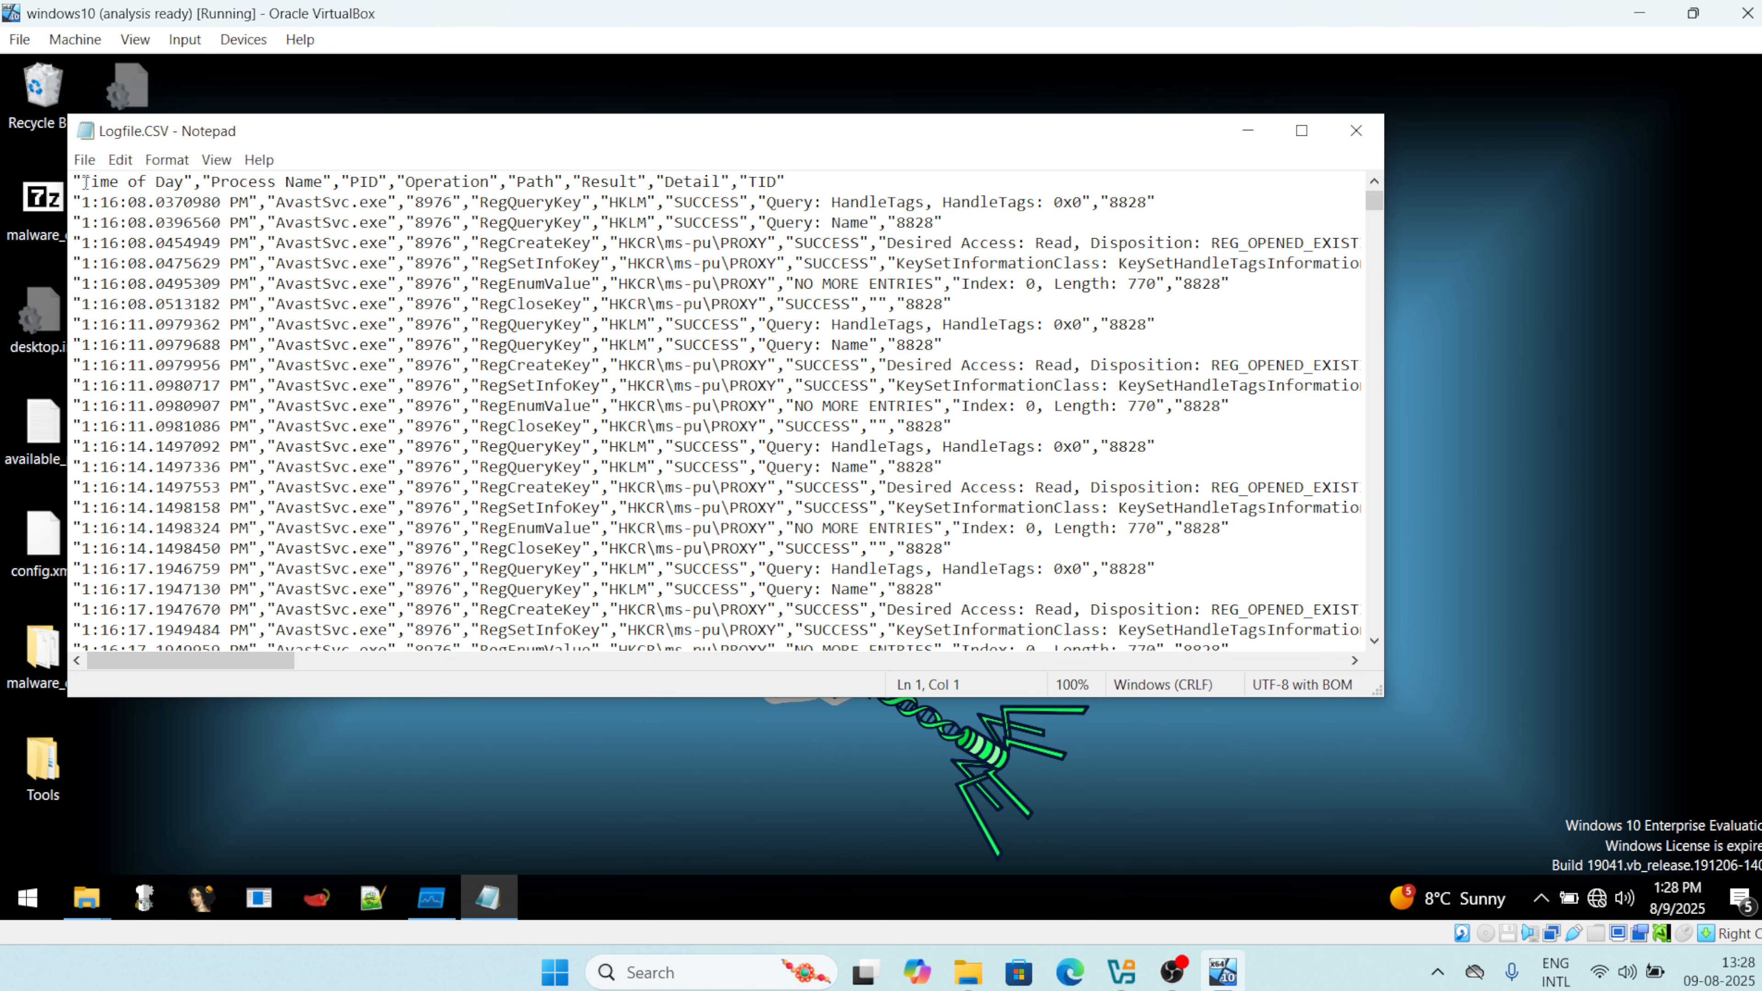
{"action": "left_click_drag", "start_coordinate": [83, 182], "coordinate": [317, 182]}
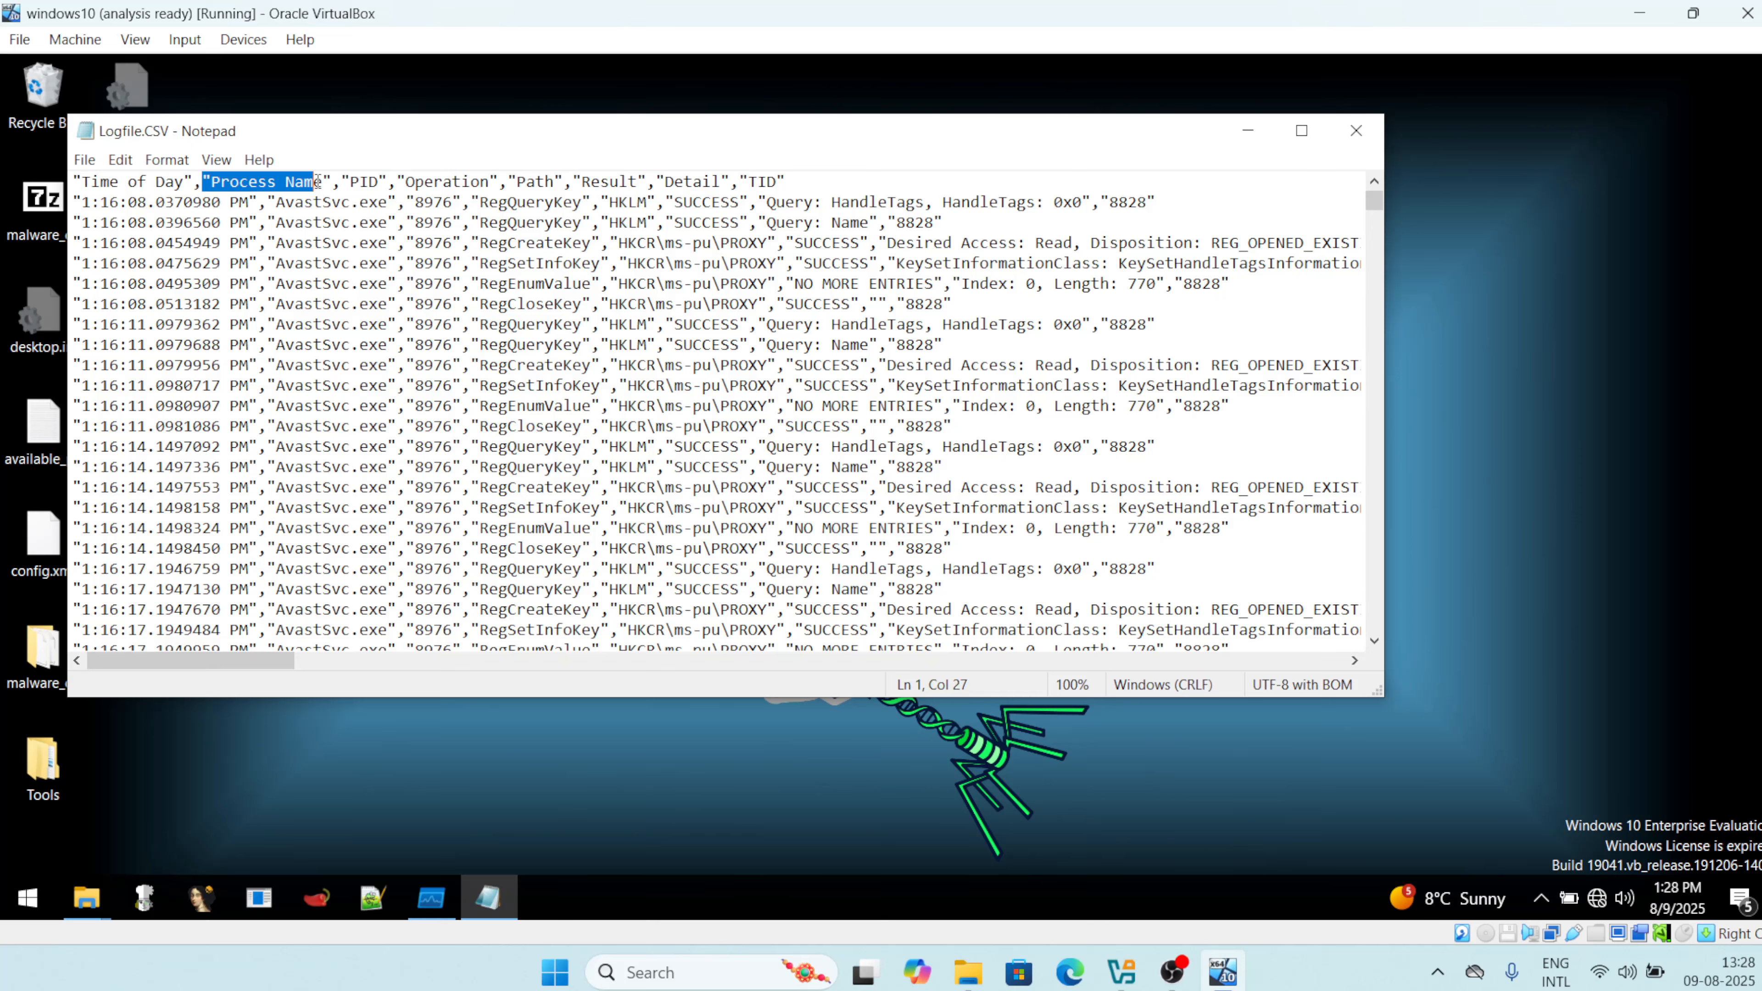
{"action": "double_click", "coordinate": [354, 182]}
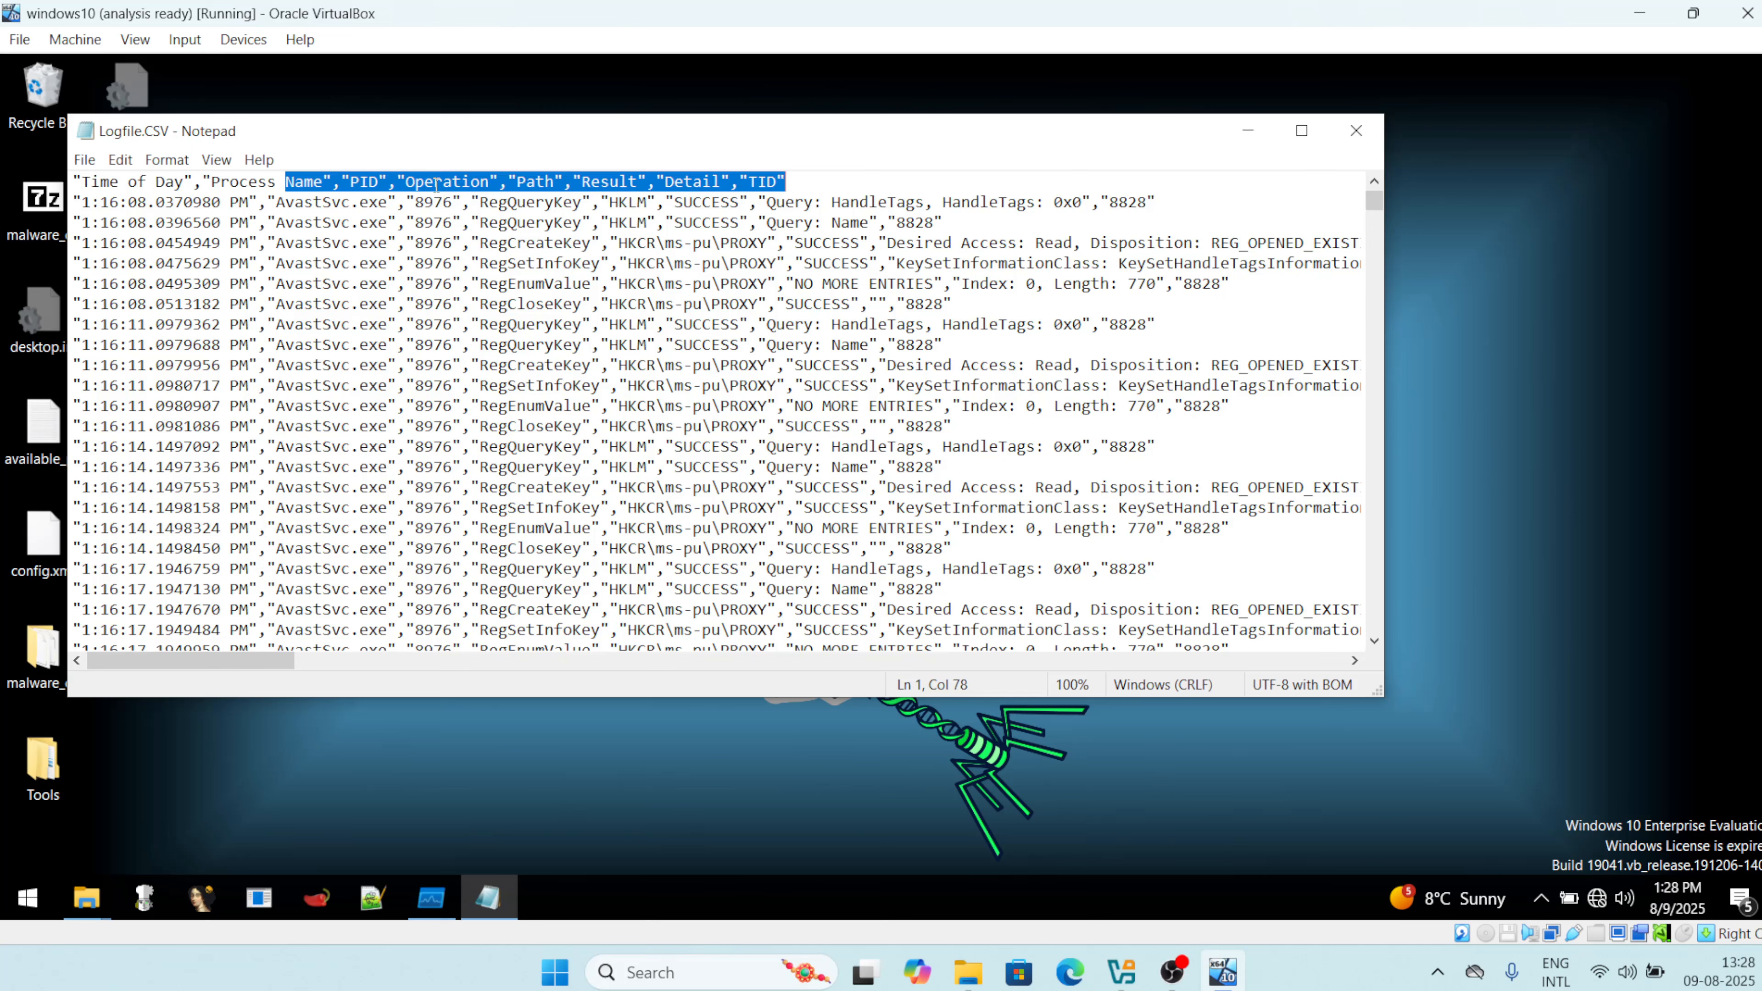
{"action": "double_click", "coordinate": [469, 182]}
{"action": "left_click", "coordinate": [529, 181]}
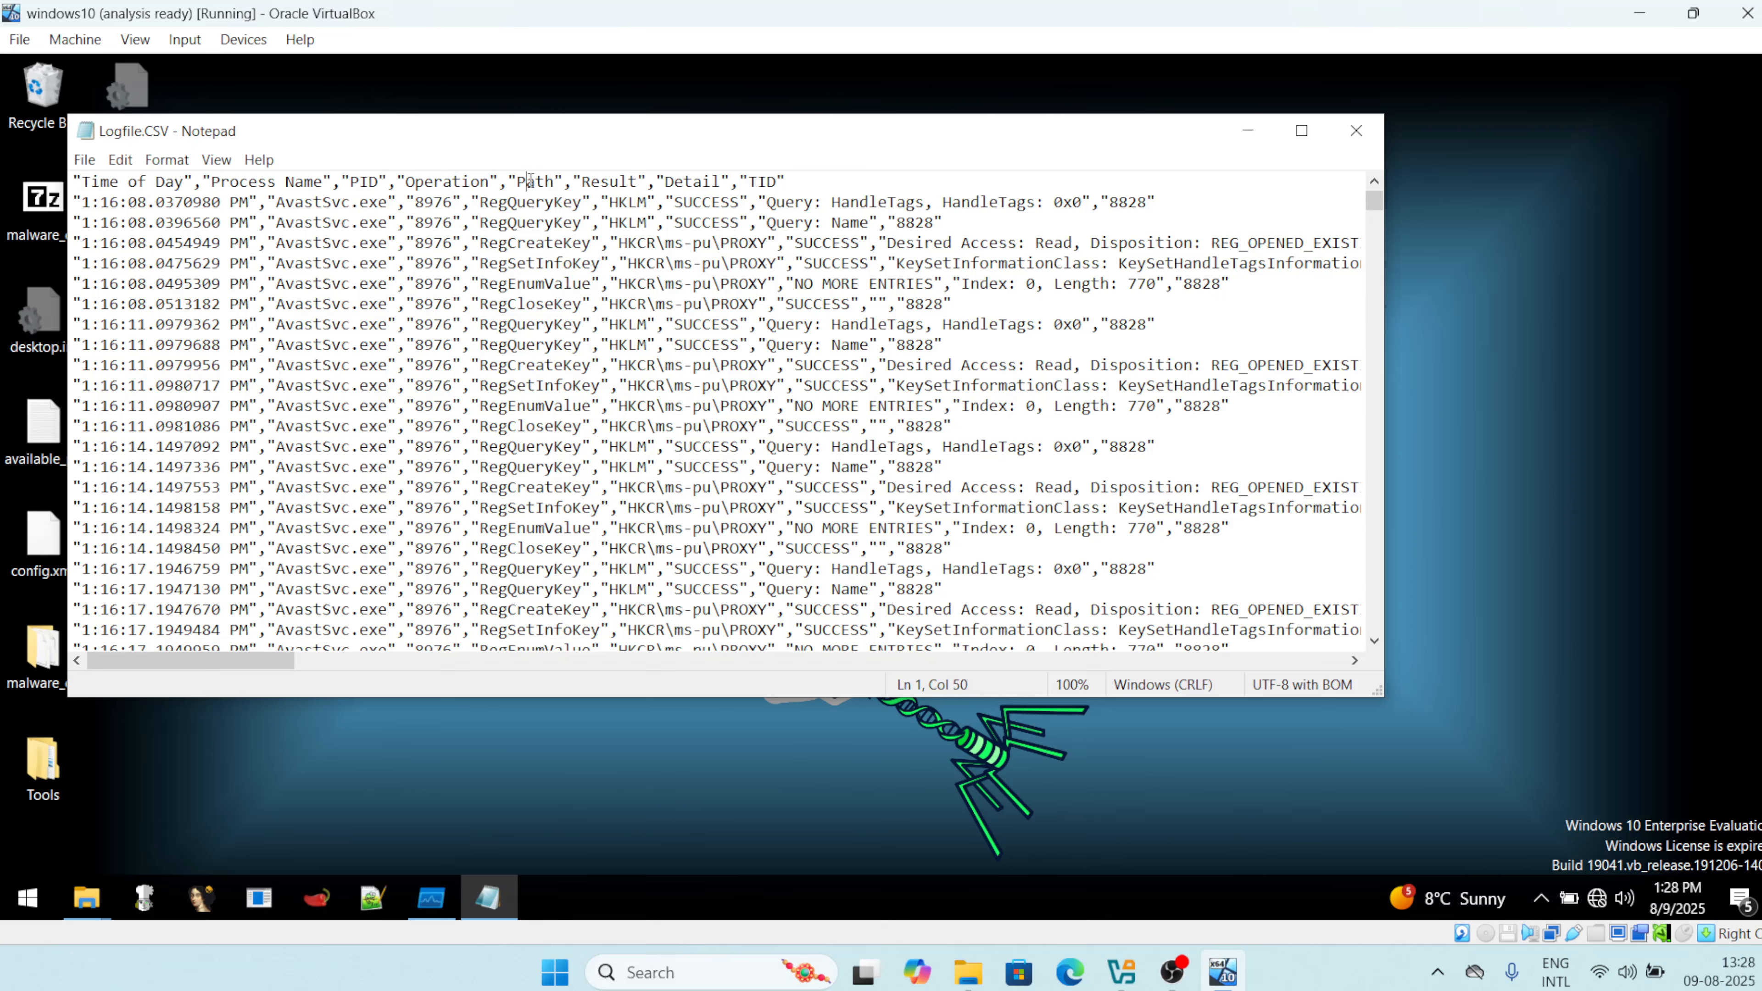
{"action": "left_click", "coordinate": [778, 182]}
{"action": "scroll", "coordinate": [813, 394], "scroll_direction": "down", "scroll_amount": 20}
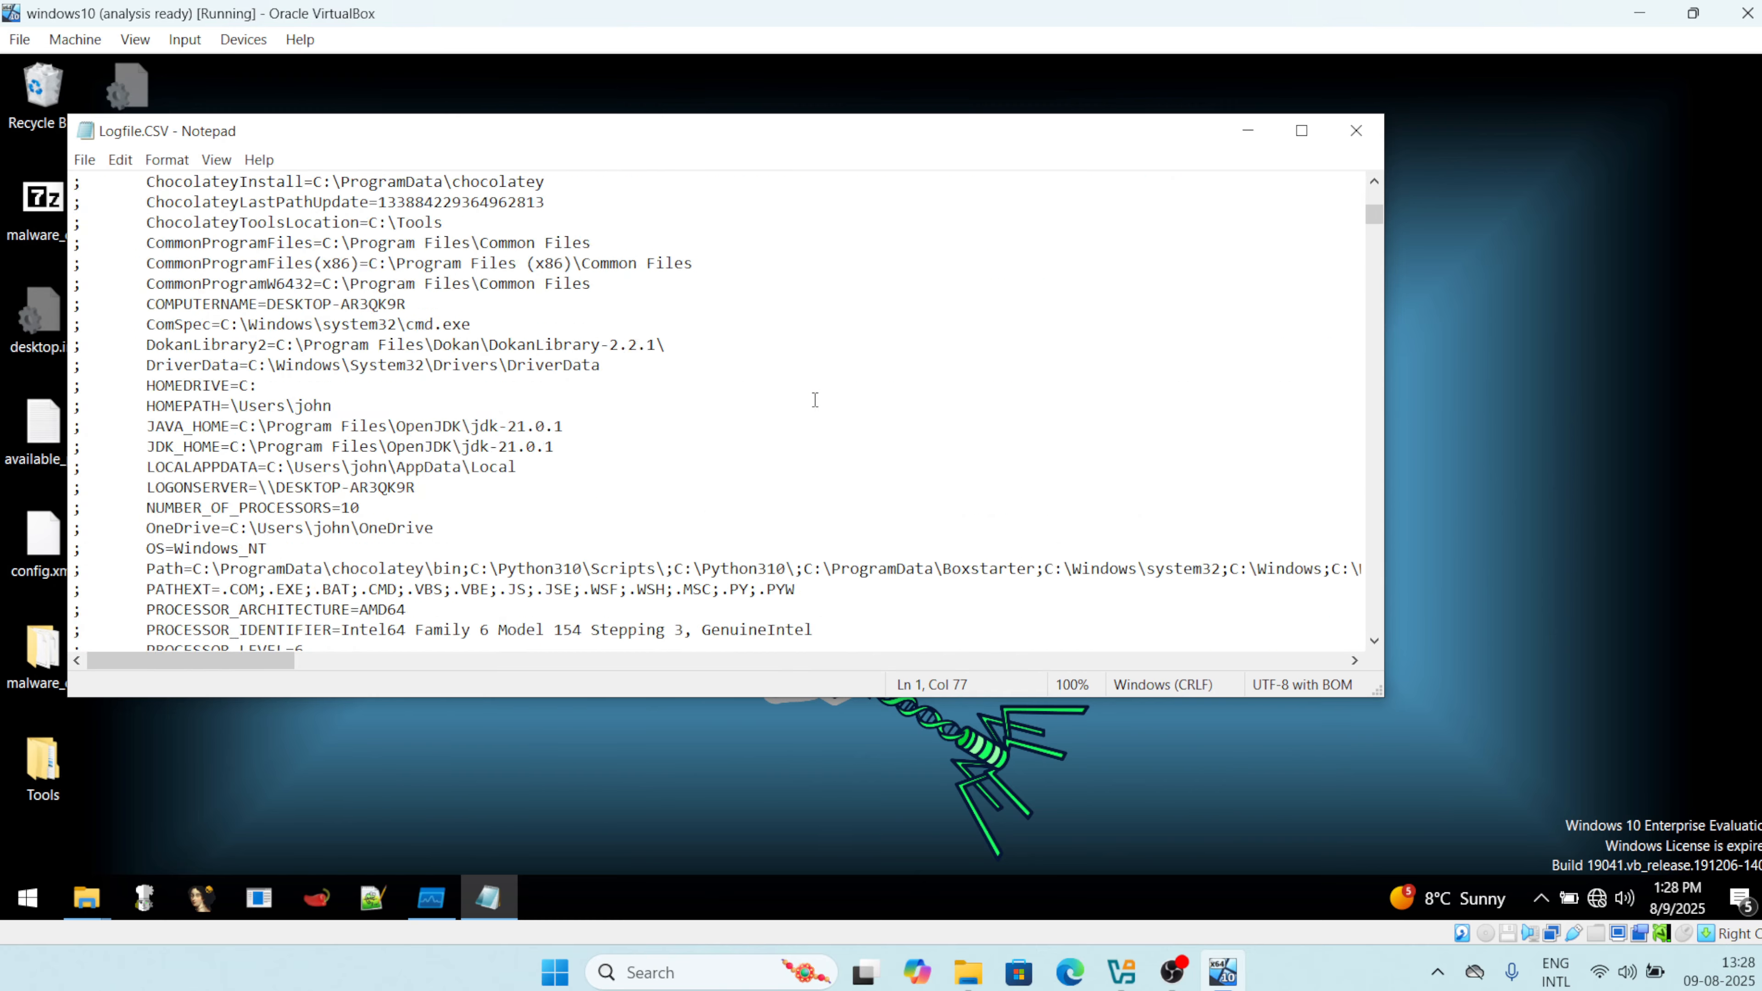
{"action": "scroll", "coordinate": [815, 397], "scroll_direction": "down", "scroll_amount": 20}
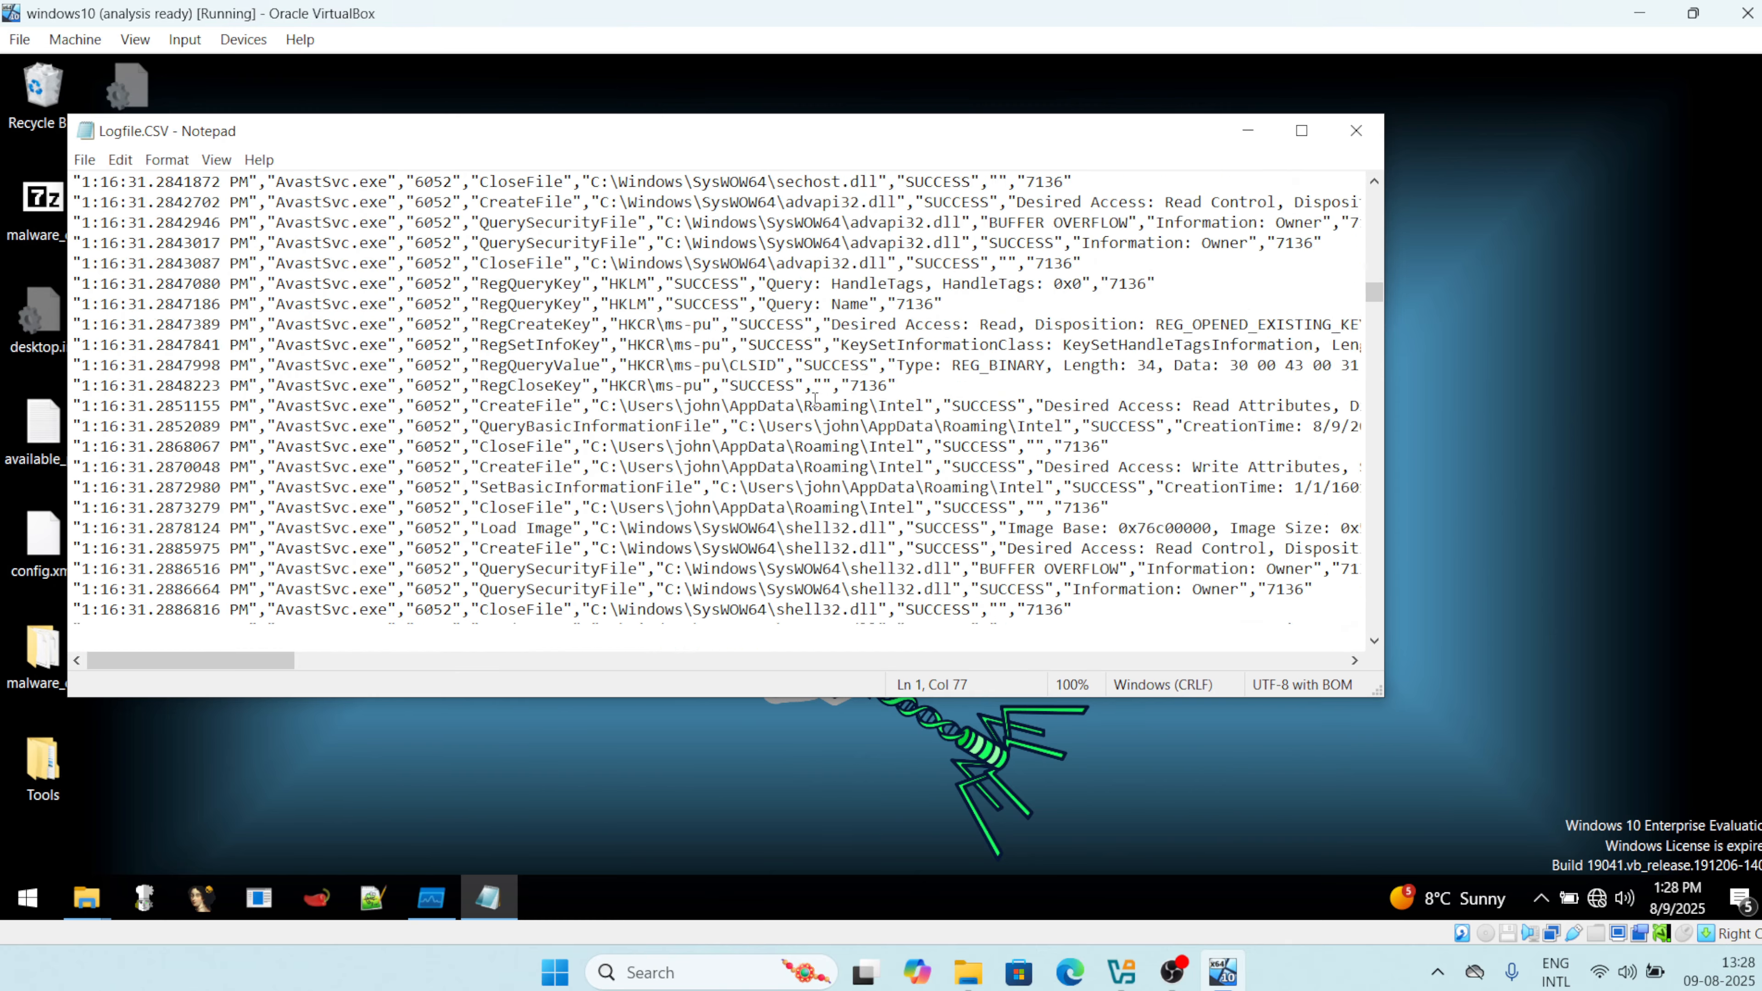
{"action": "scroll", "coordinate": [814, 400], "scroll_direction": "down", "scroll_amount": 10}
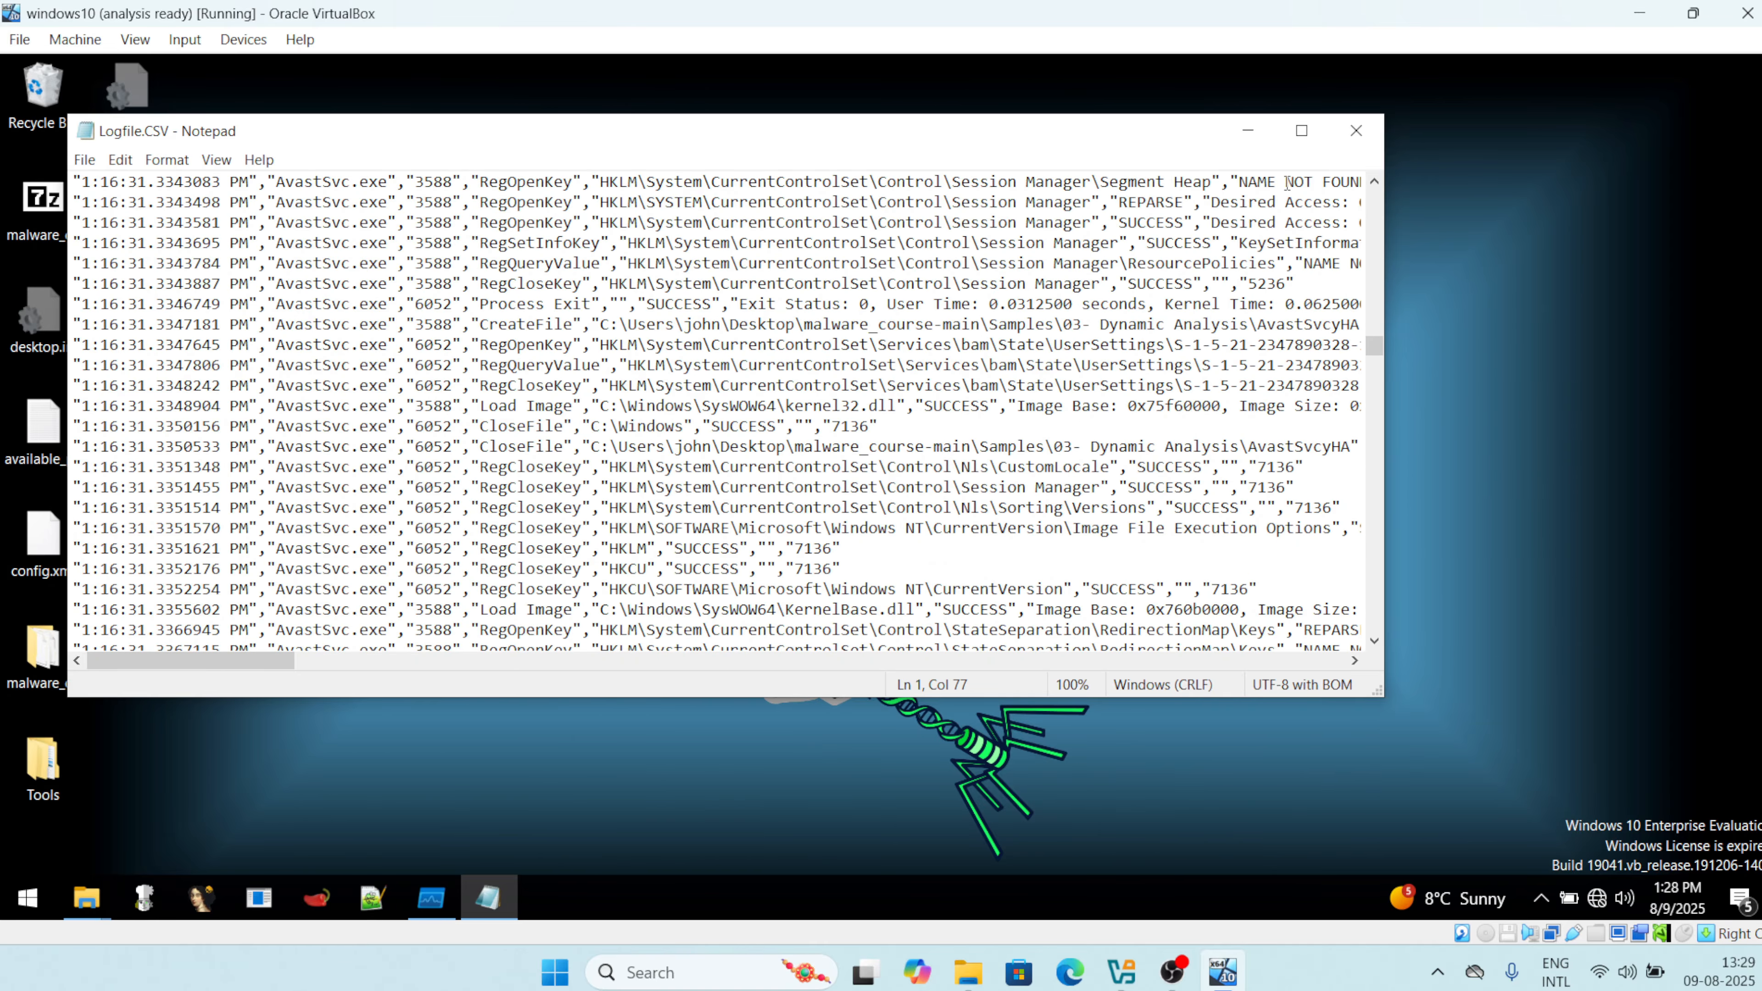
{"action": "left_click", "coordinate": [1357, 131]}
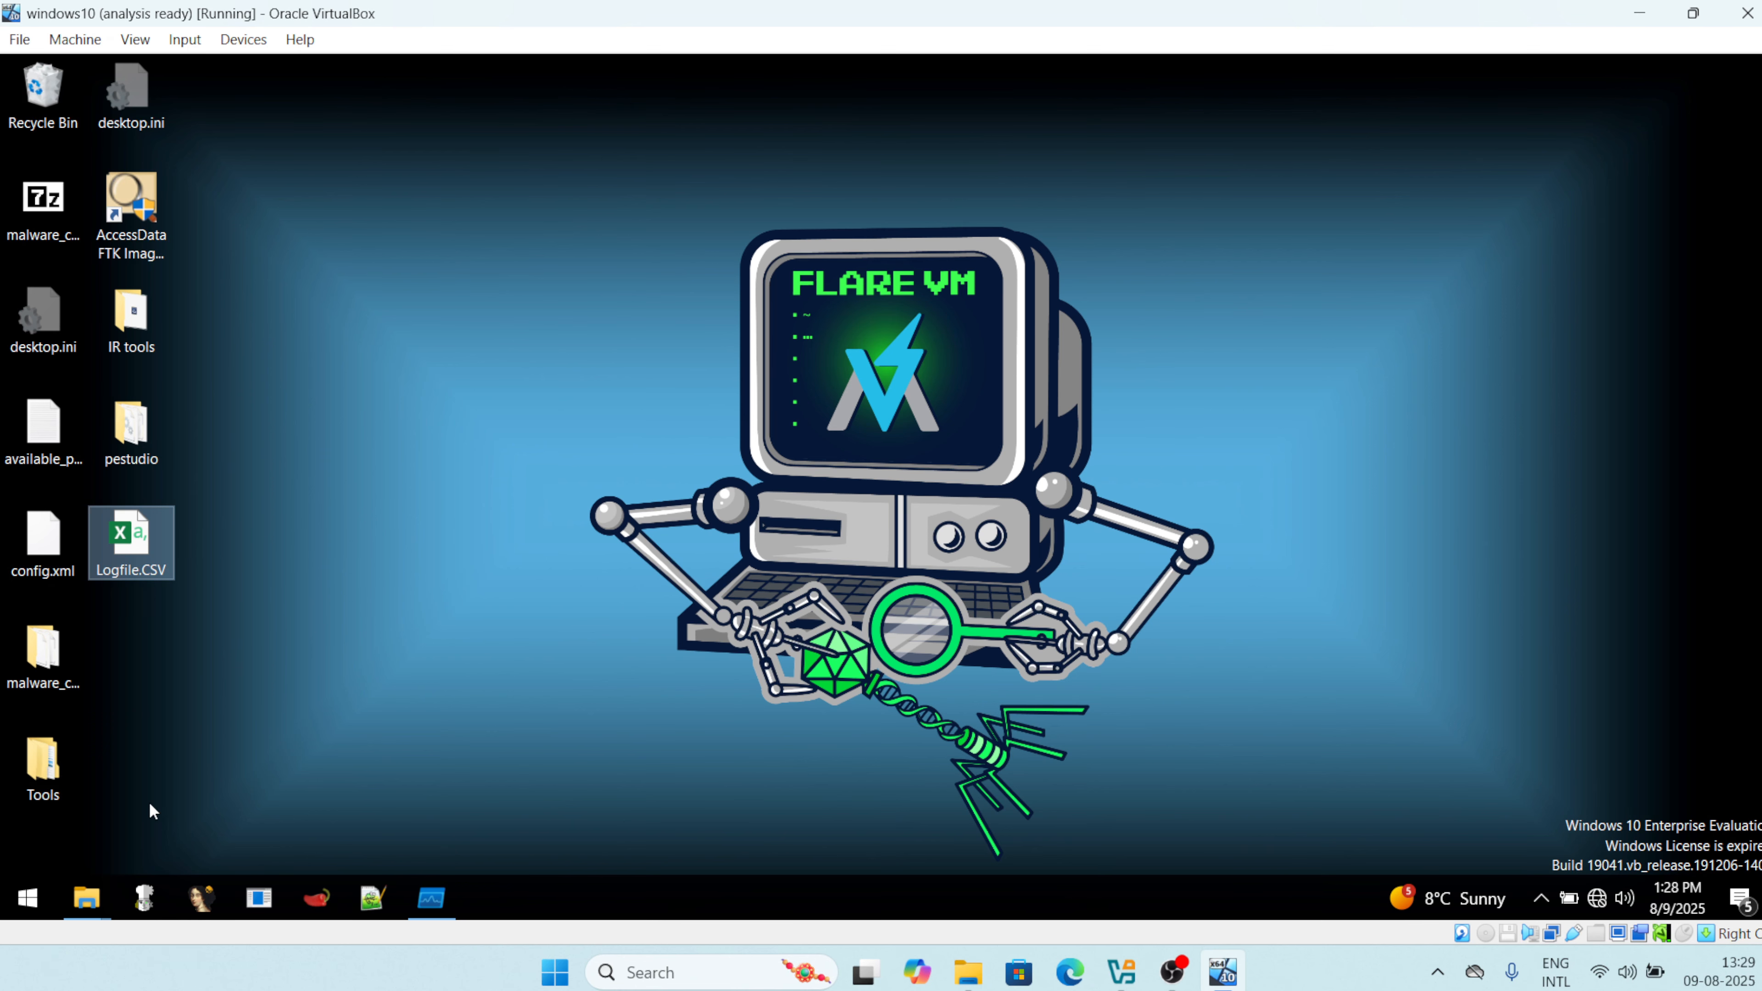
Search the Start menu for 'proc' and launch ProcDOT.
{"action": "left_click", "coordinate": [27, 898]}
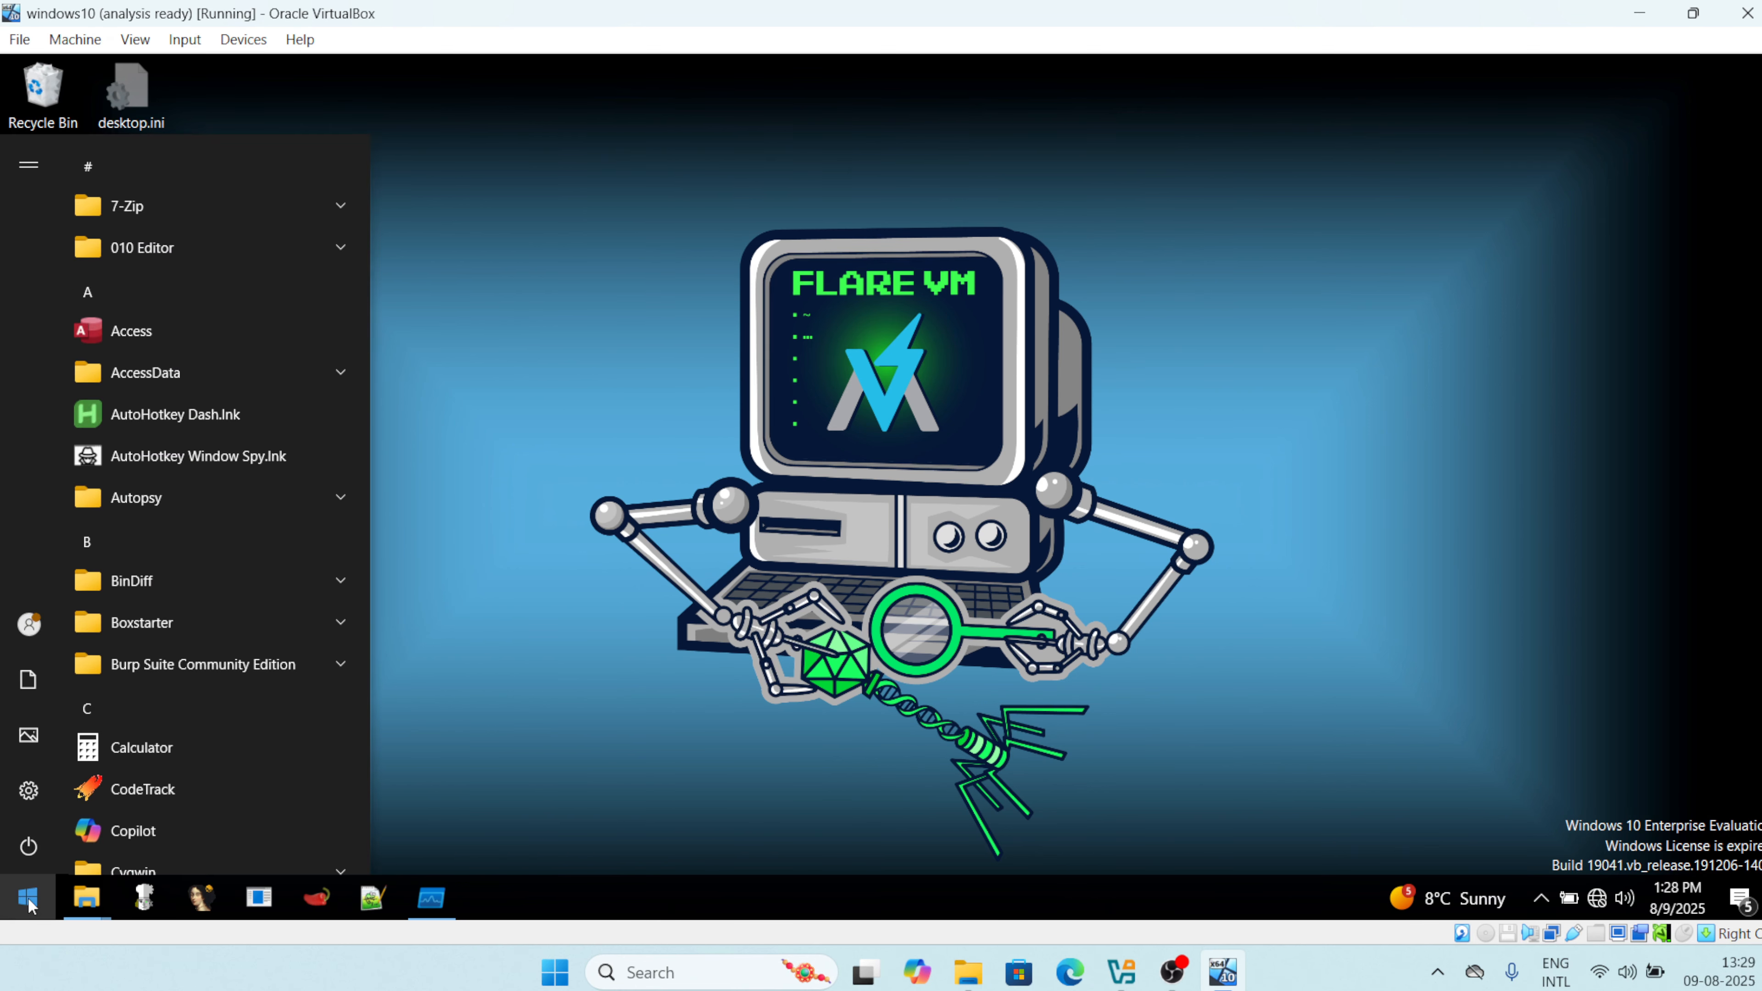
{"action": "type", "text": "proc"}
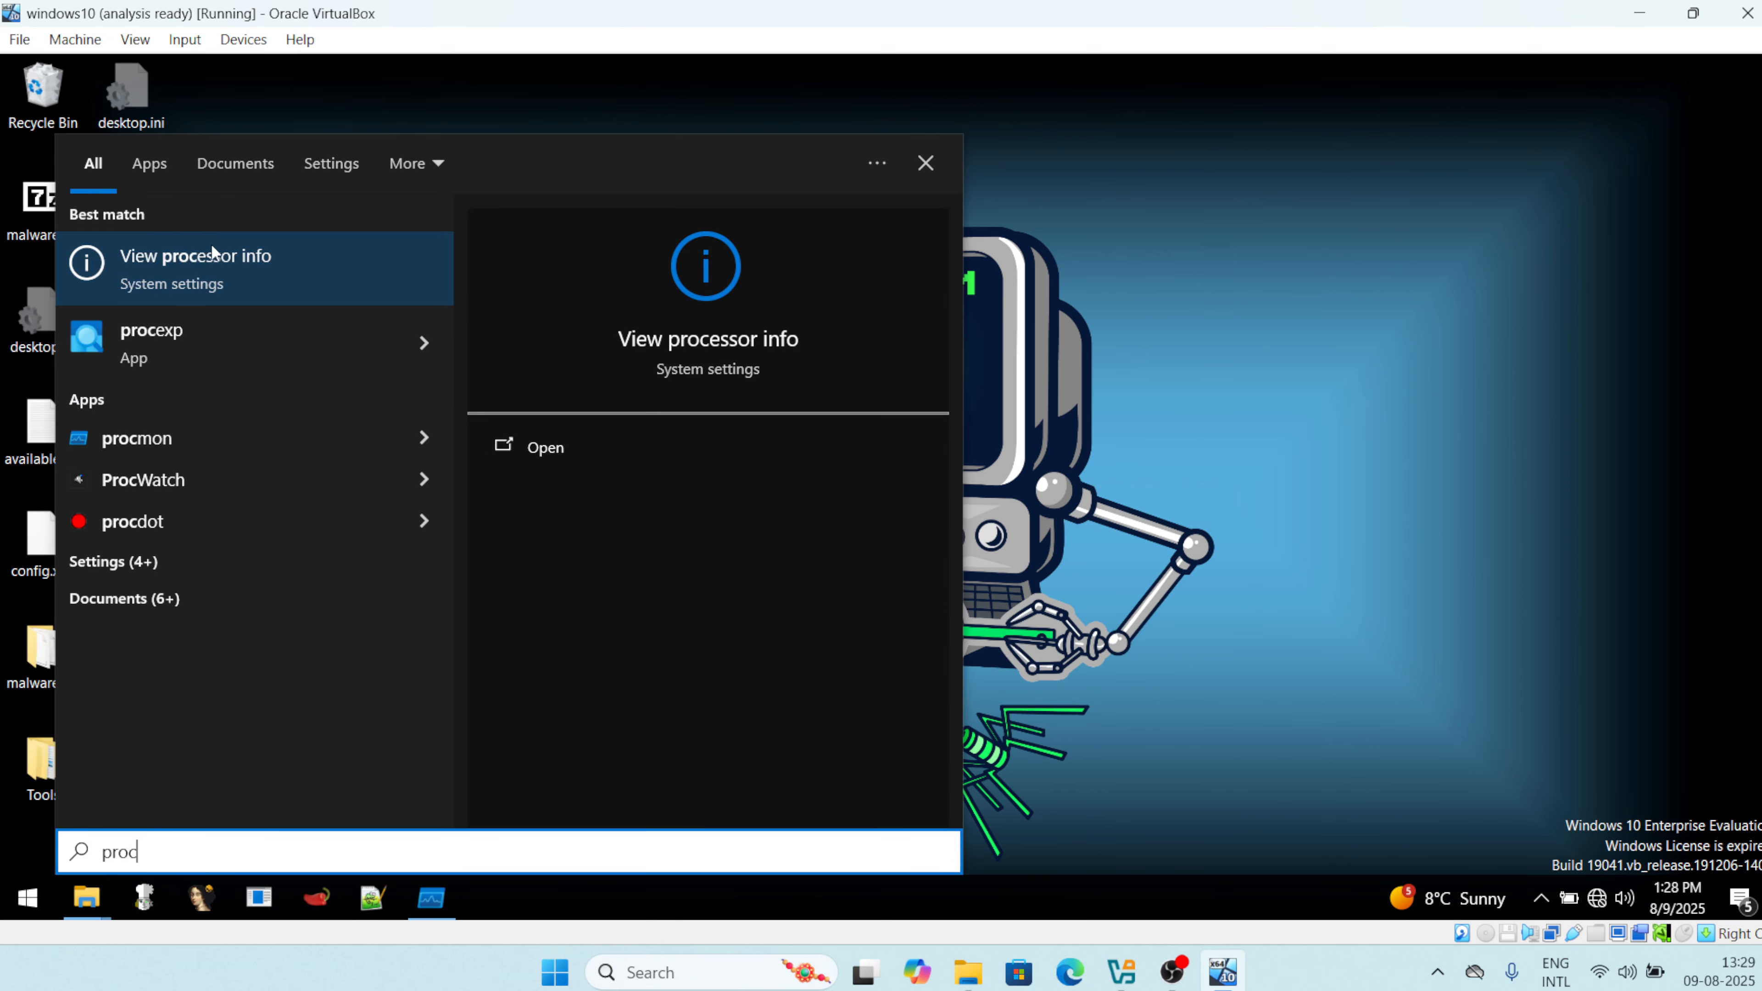
{"action": "left_click", "coordinate": [168, 528]}
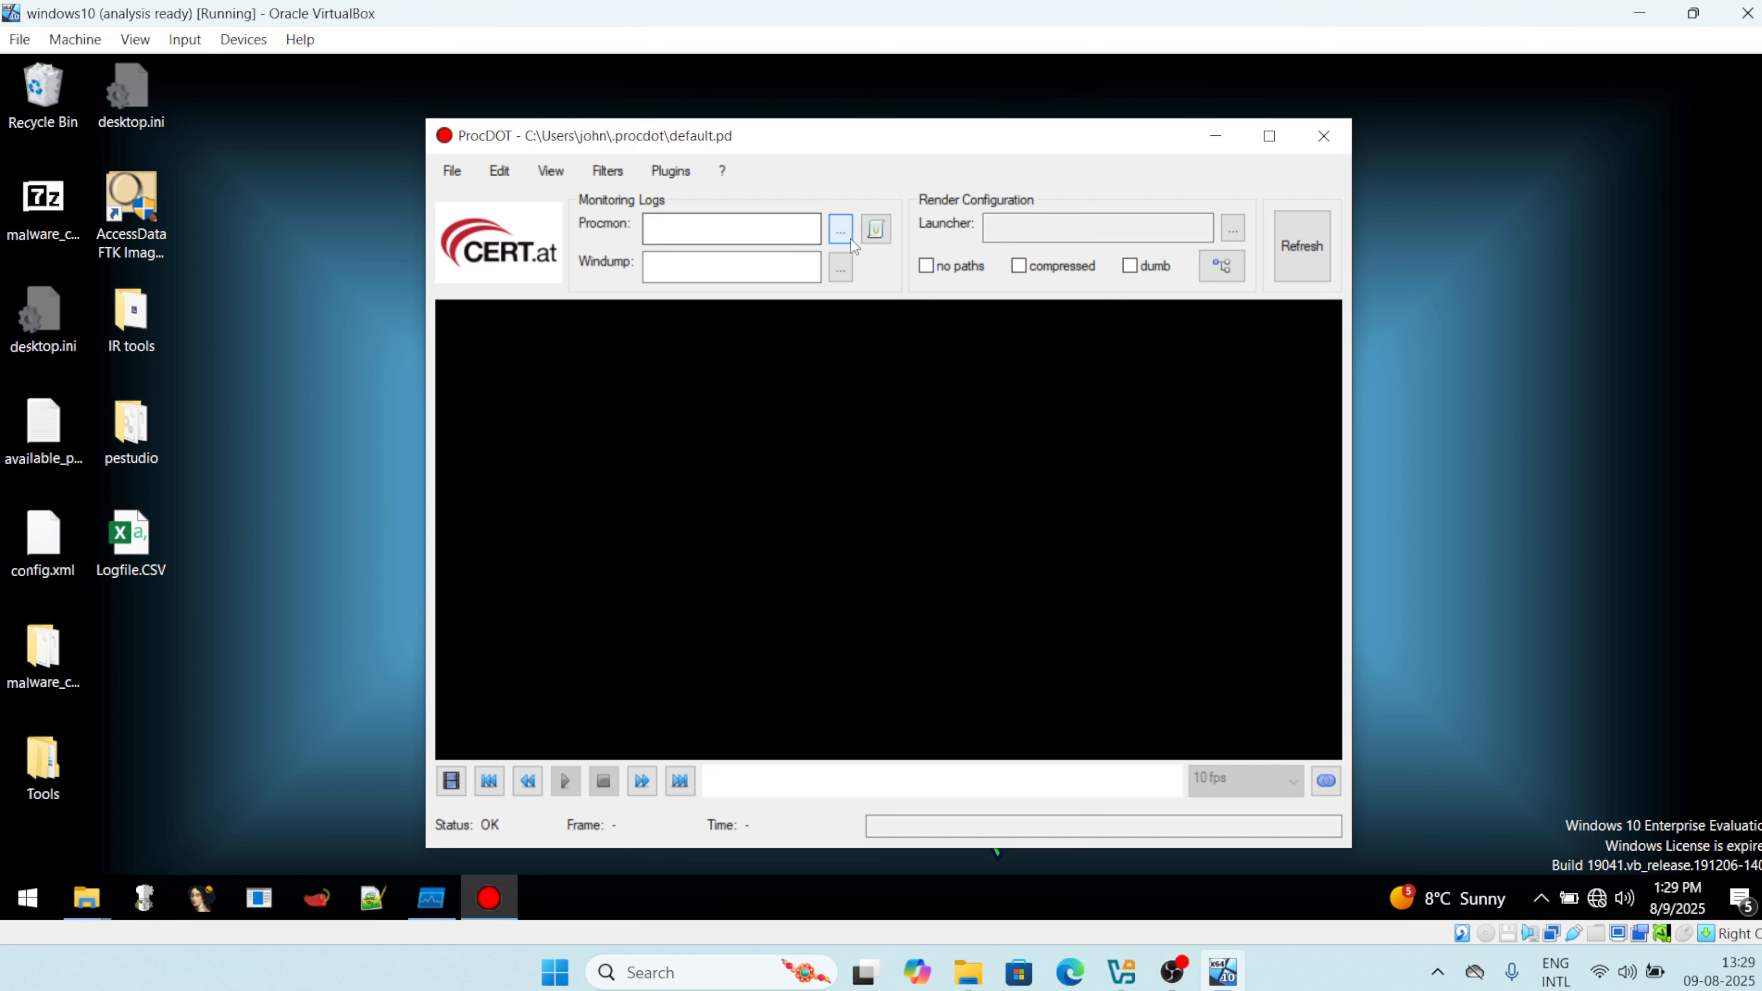
Load the desktop Logfile.CSV as ProcDOT's Procmon log file.
{"action": "left_click", "coordinate": [841, 230]}
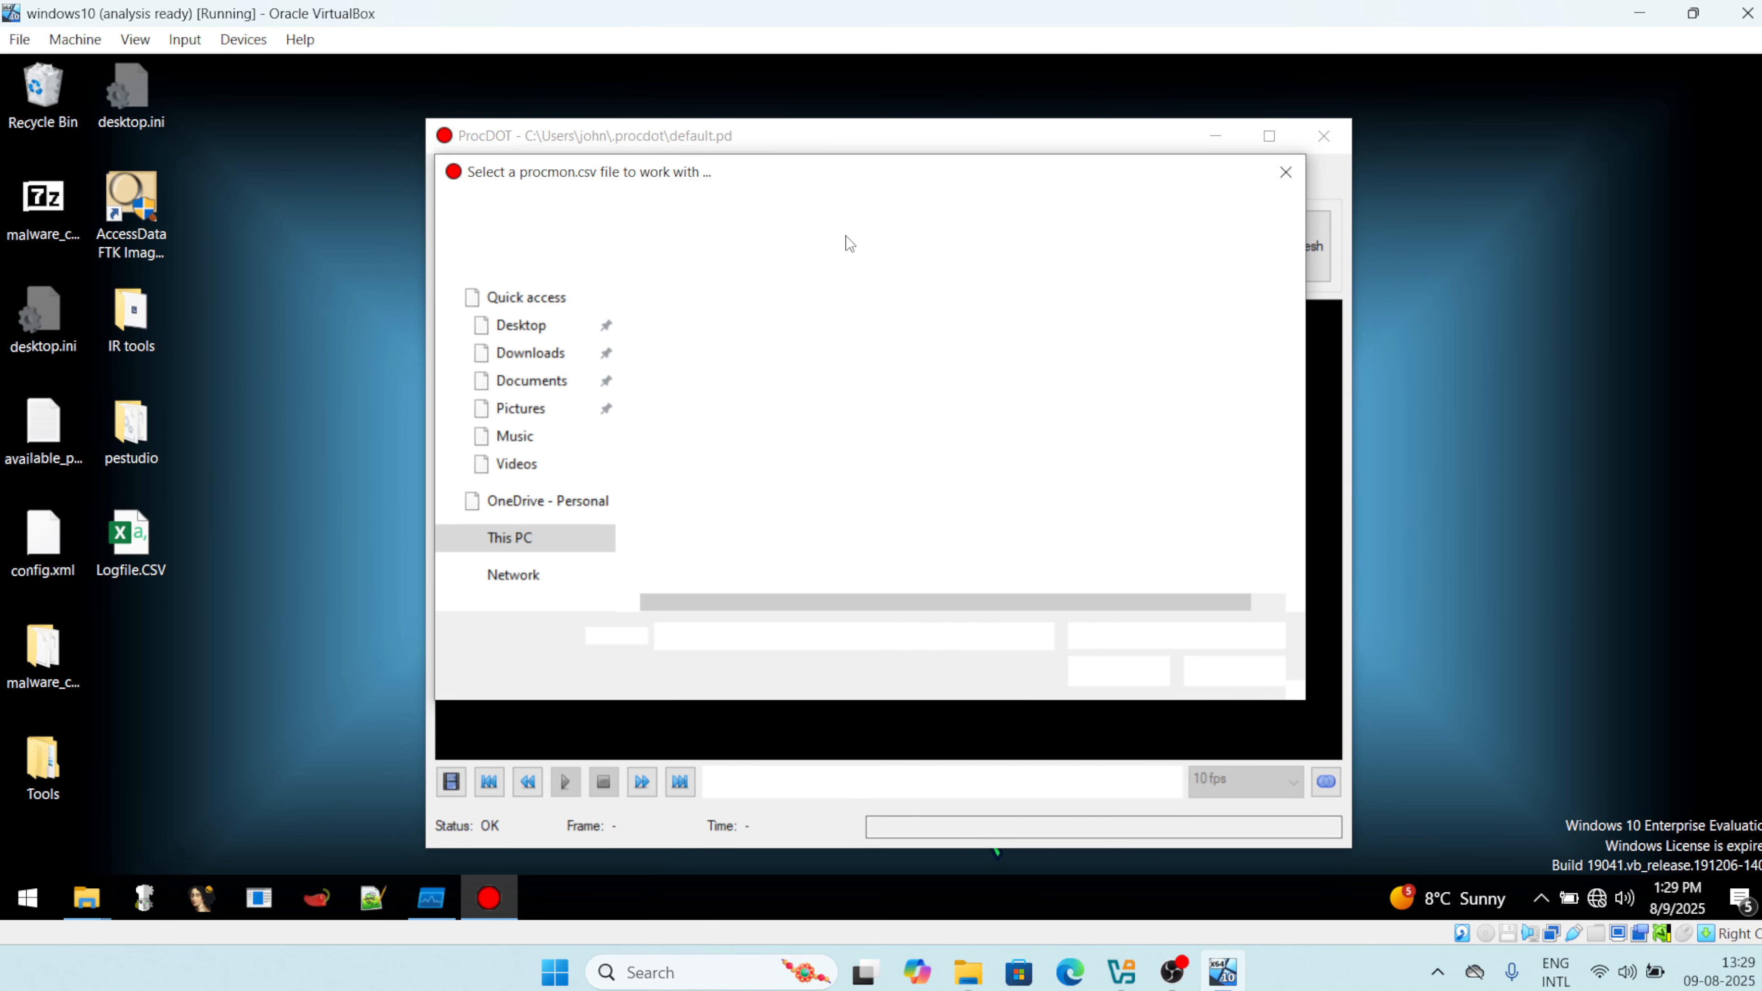
{"action": "left_click", "coordinate": [706, 412]}
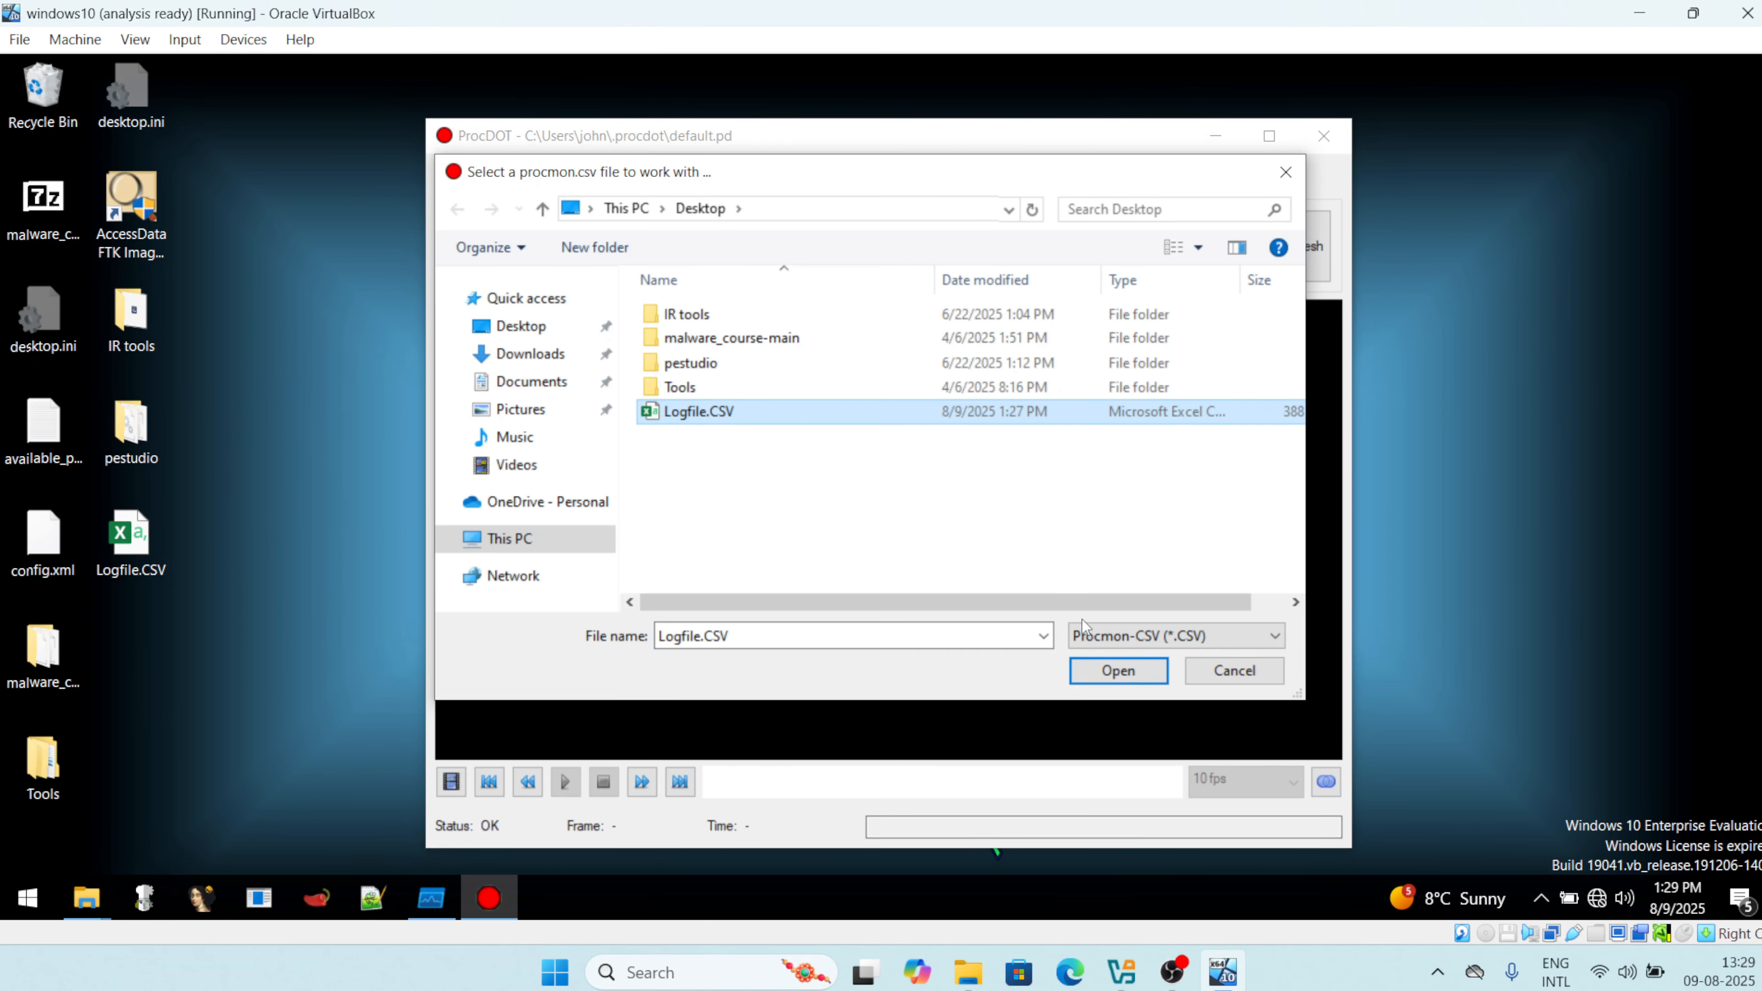
{"action": "left_click", "coordinate": [1100, 674]}
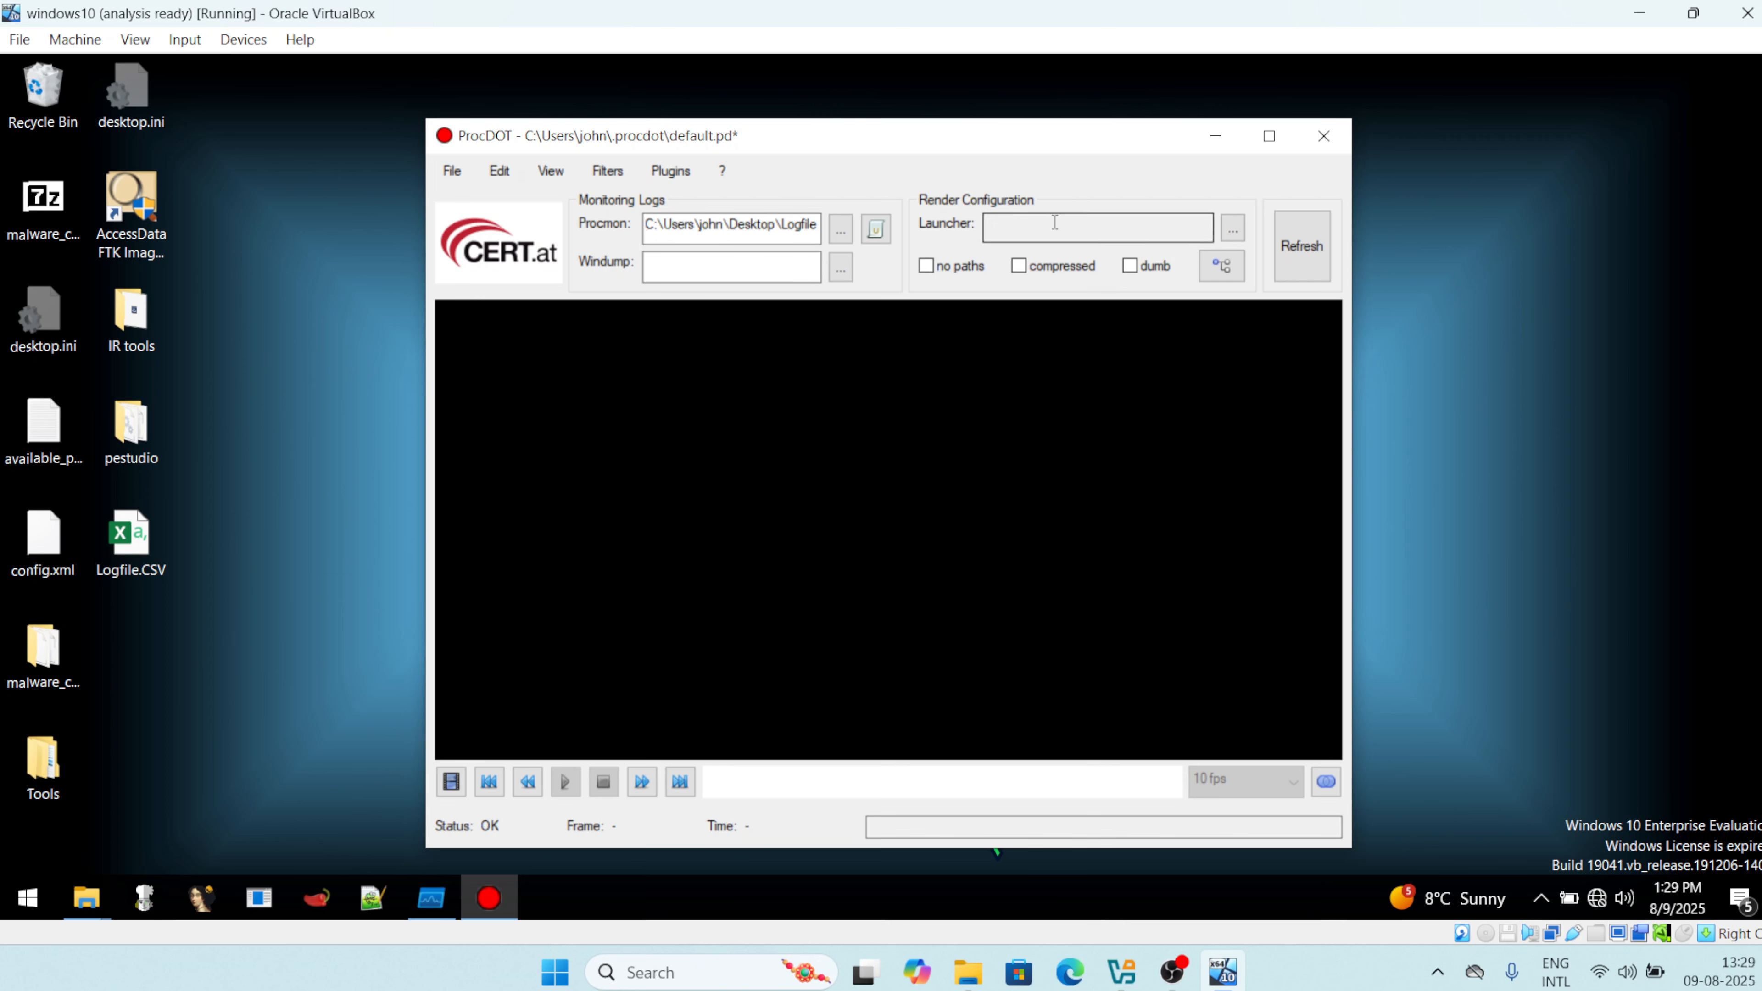
Maximize ProcDOT and list launcher processes, showing AvastSvc.exe PIDs 6052, 3588 and 8976.
{"action": "mouse_move", "coordinate": [1053, 220]}
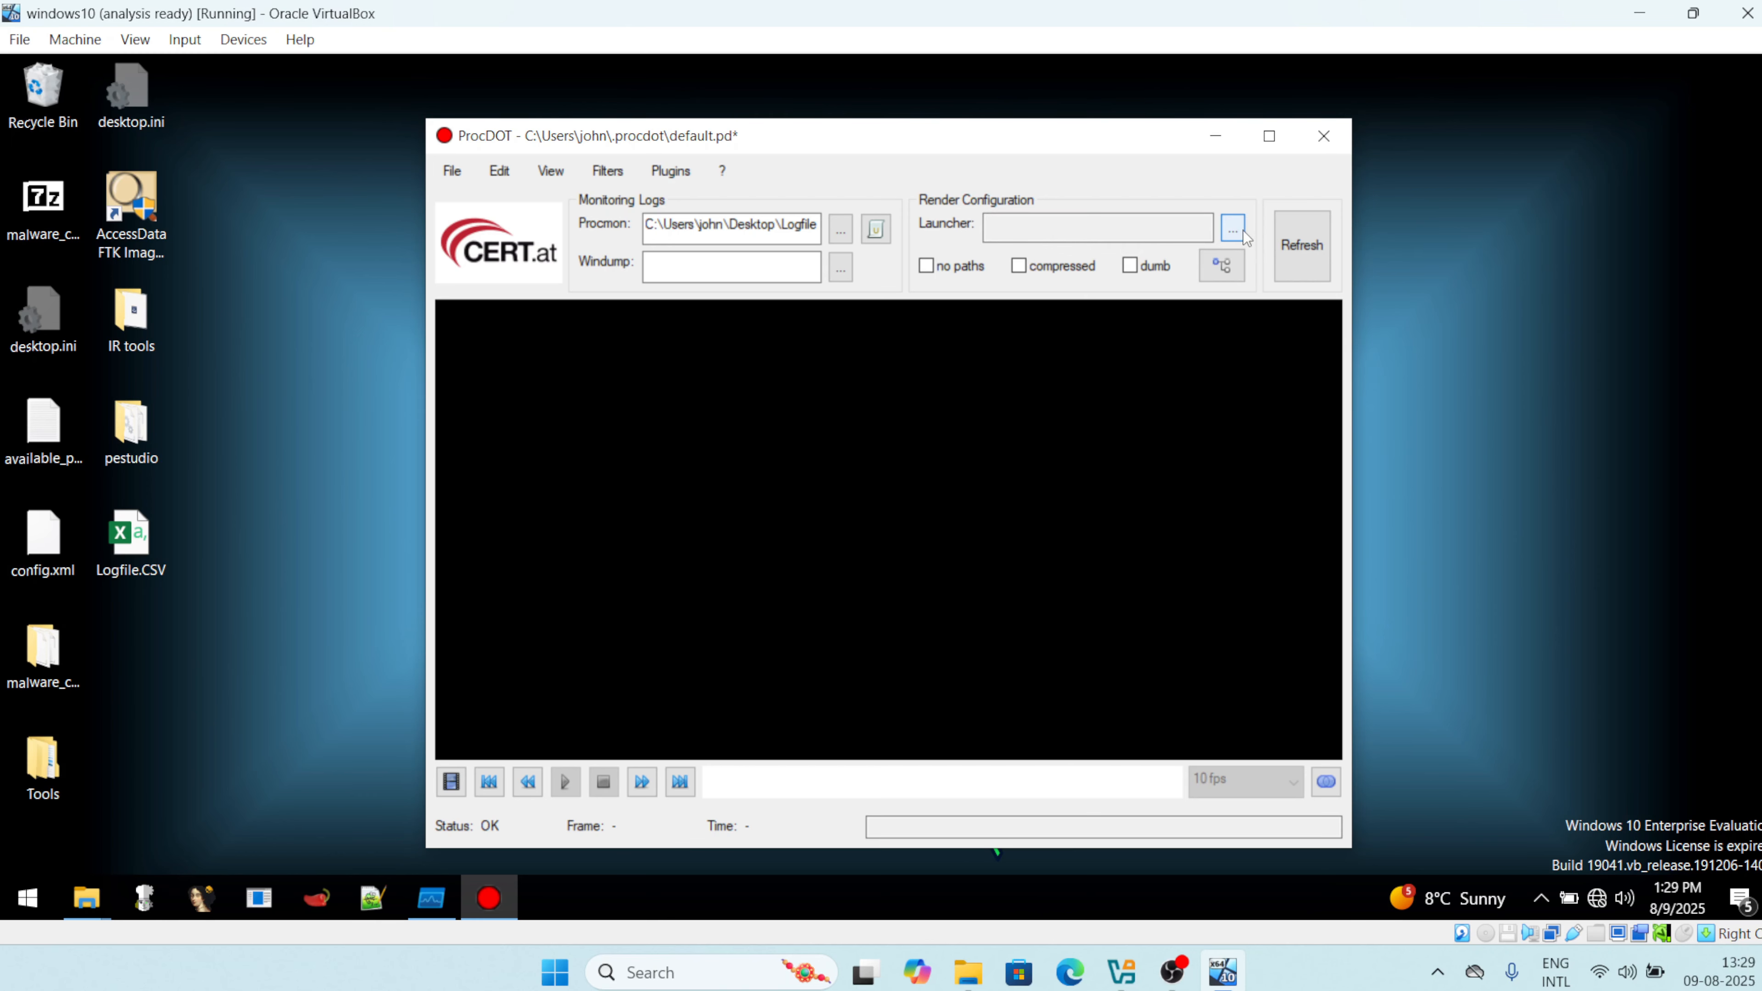
{"action": "left_click", "coordinate": [1270, 137]}
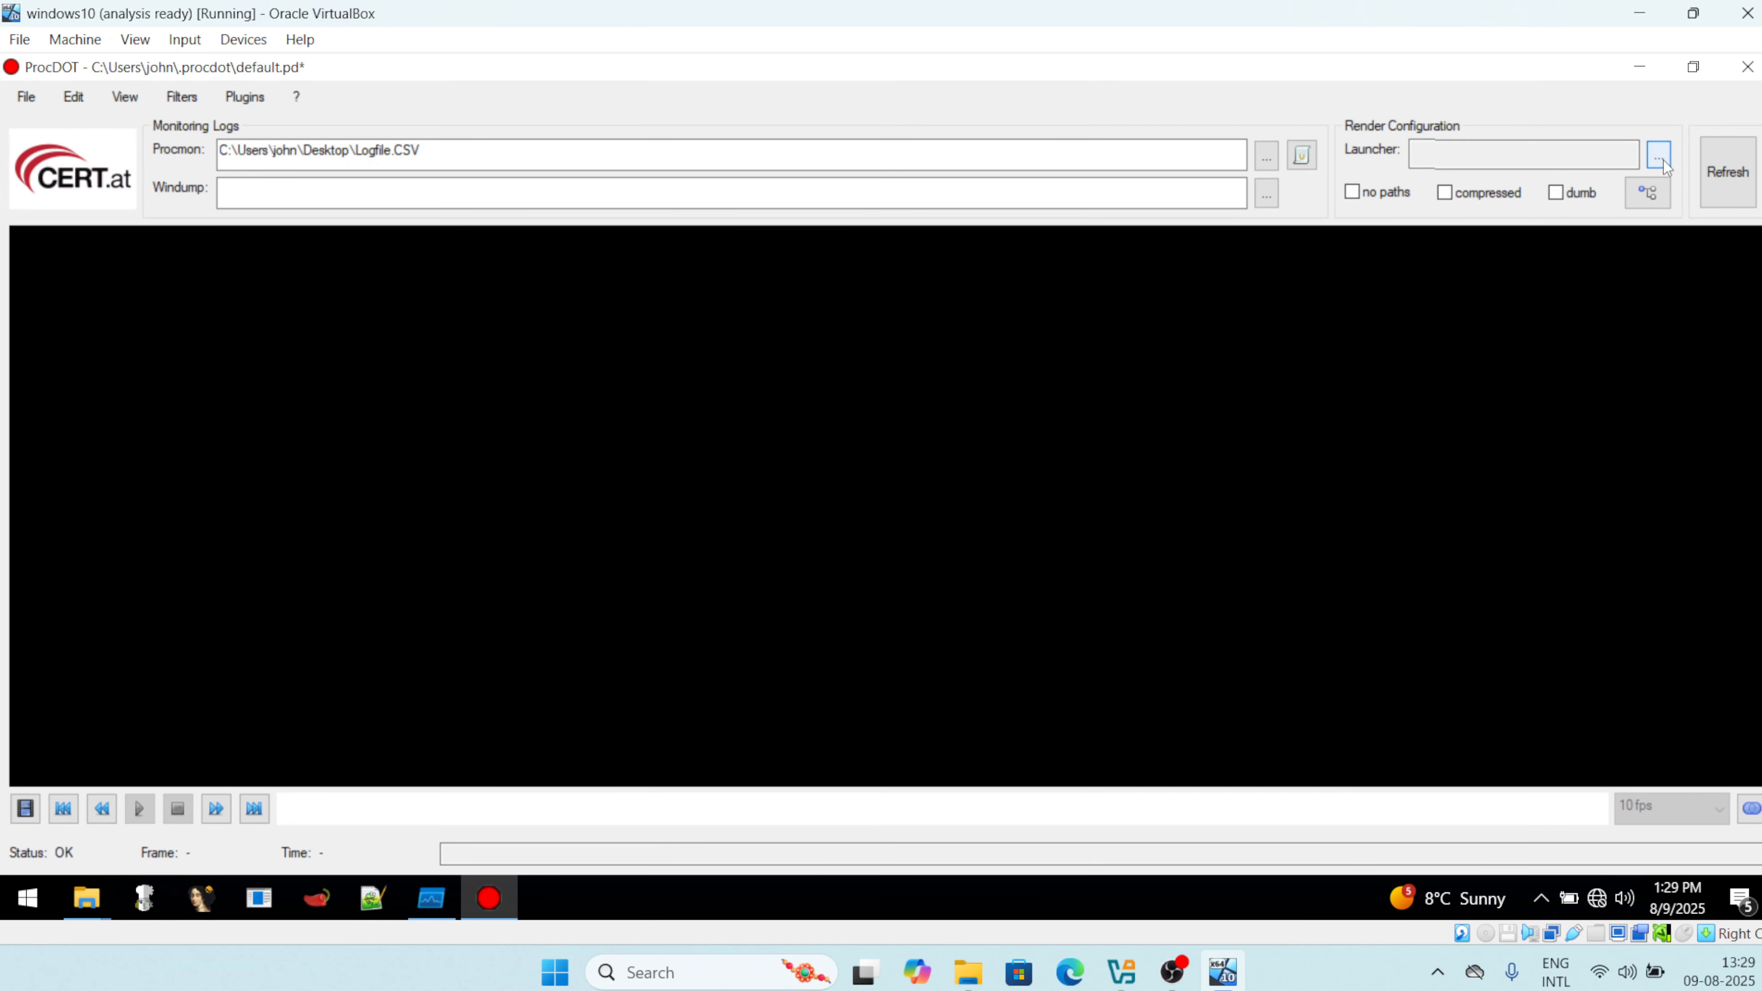
{"action": "mouse_move", "coordinate": [1595, 170]}
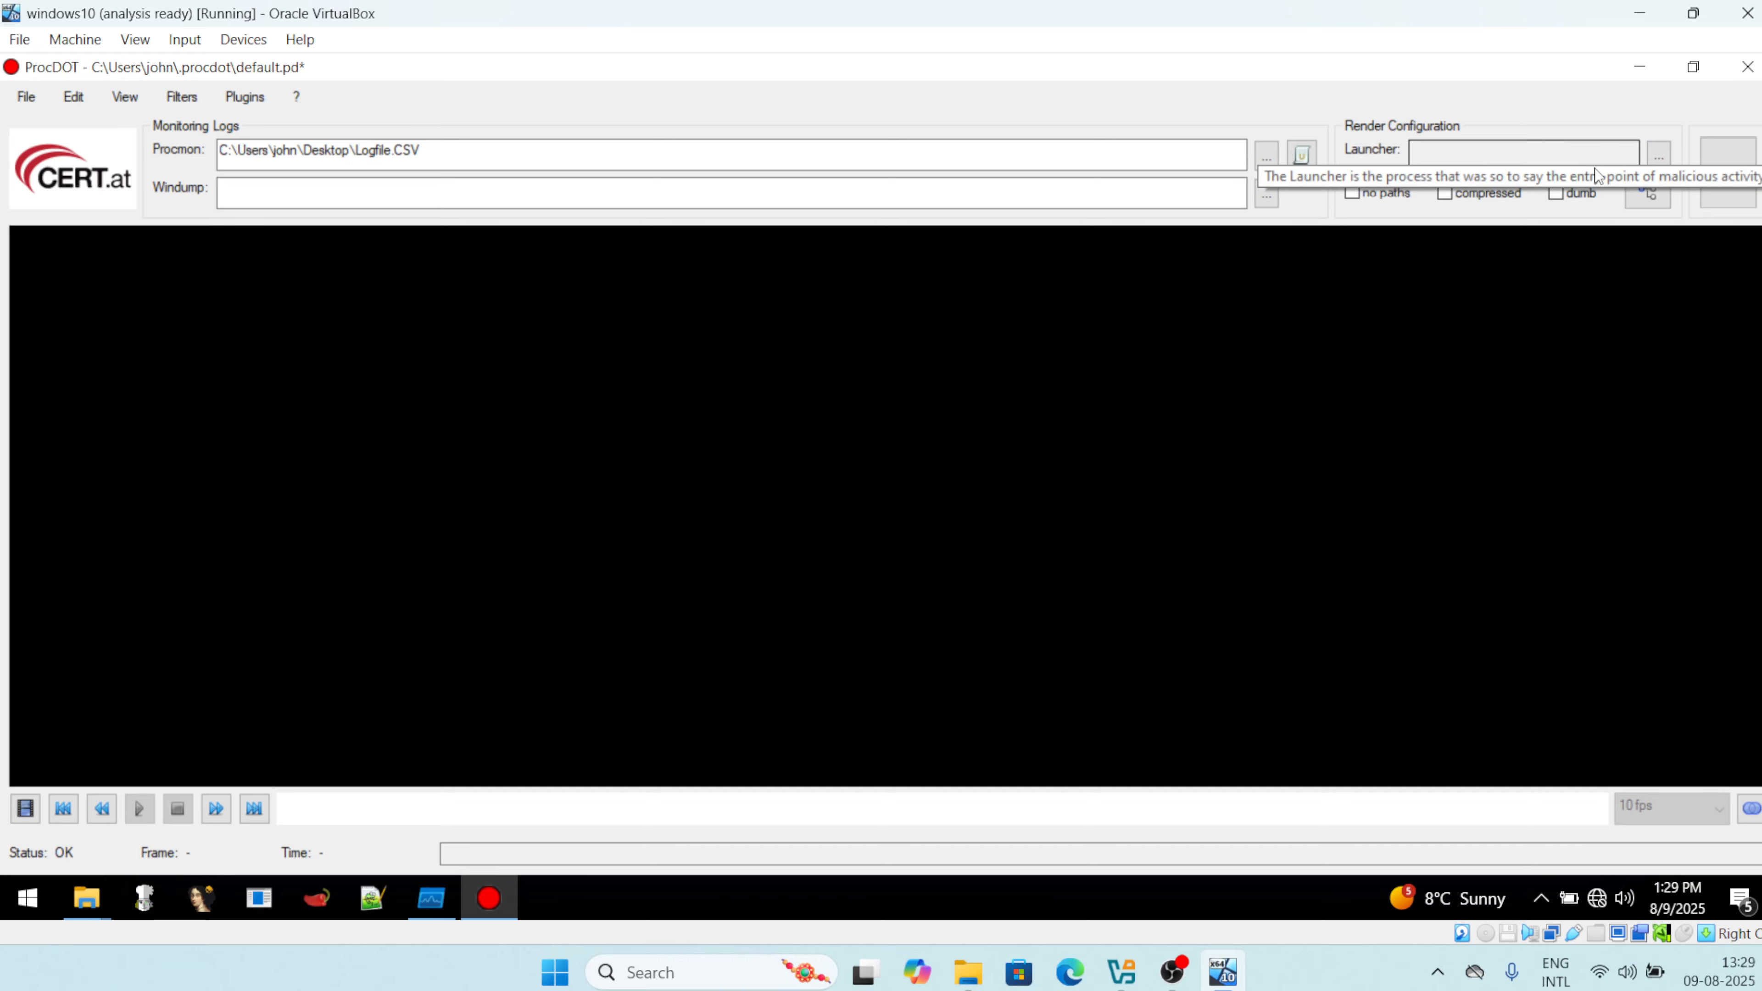
{"action": "left_click", "coordinate": [1660, 154]}
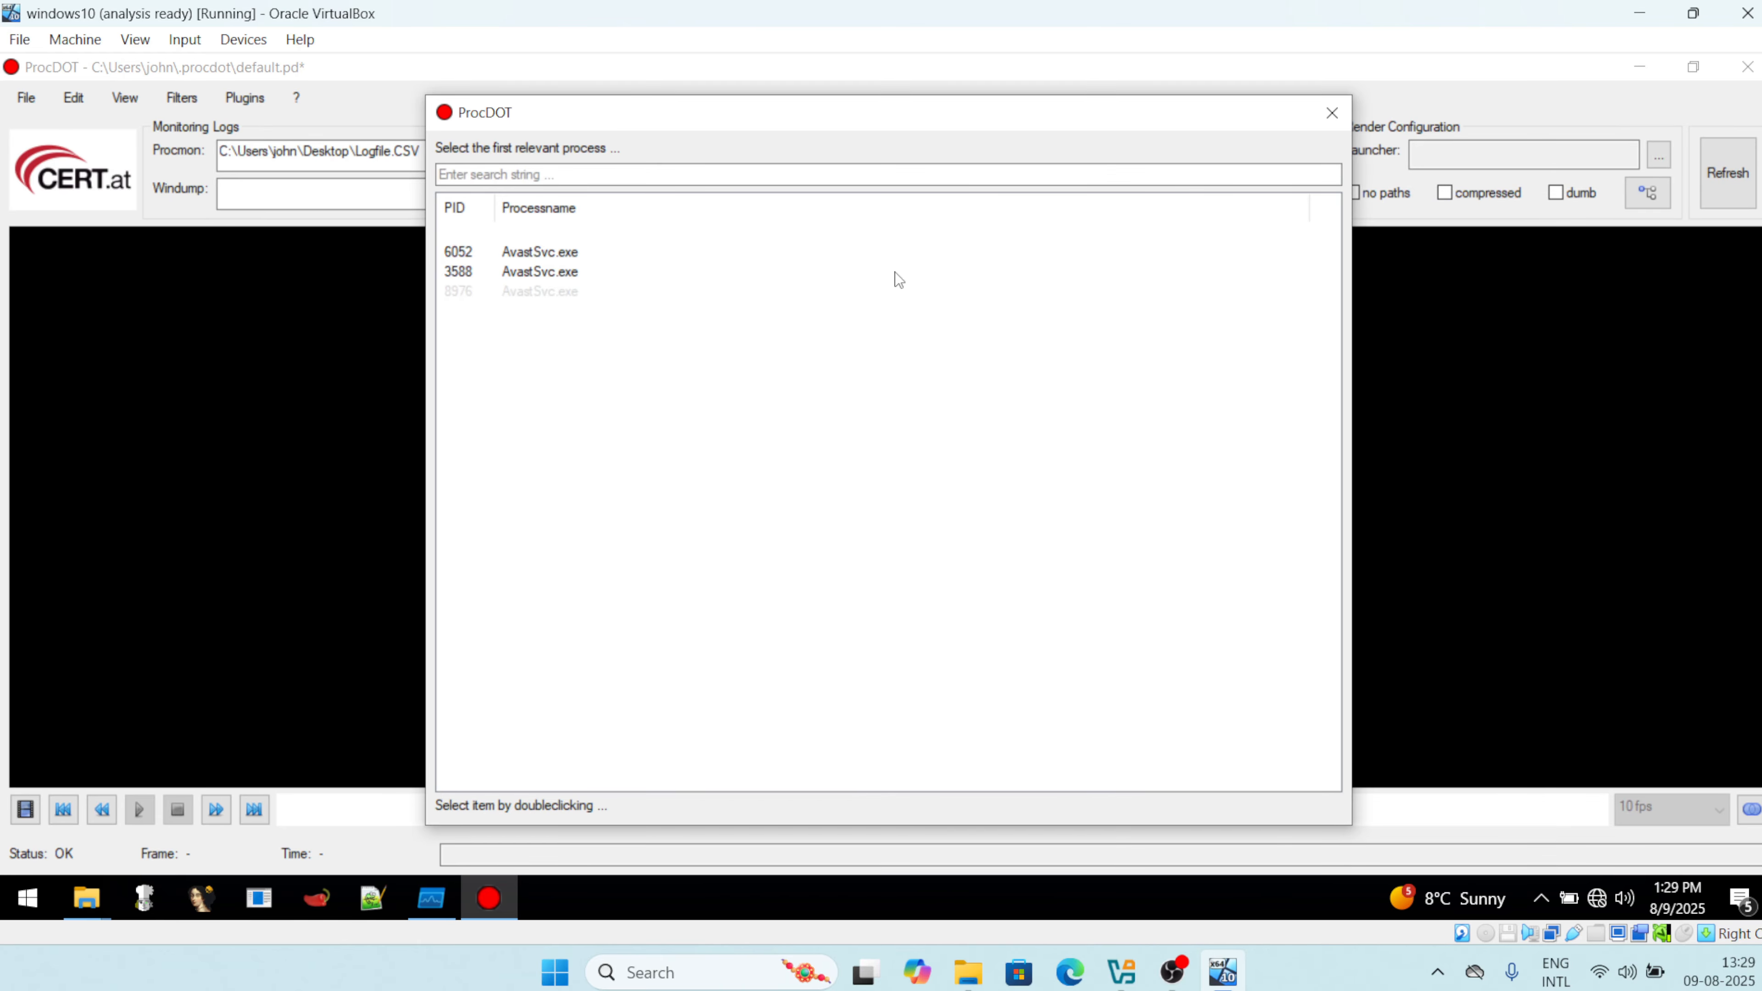
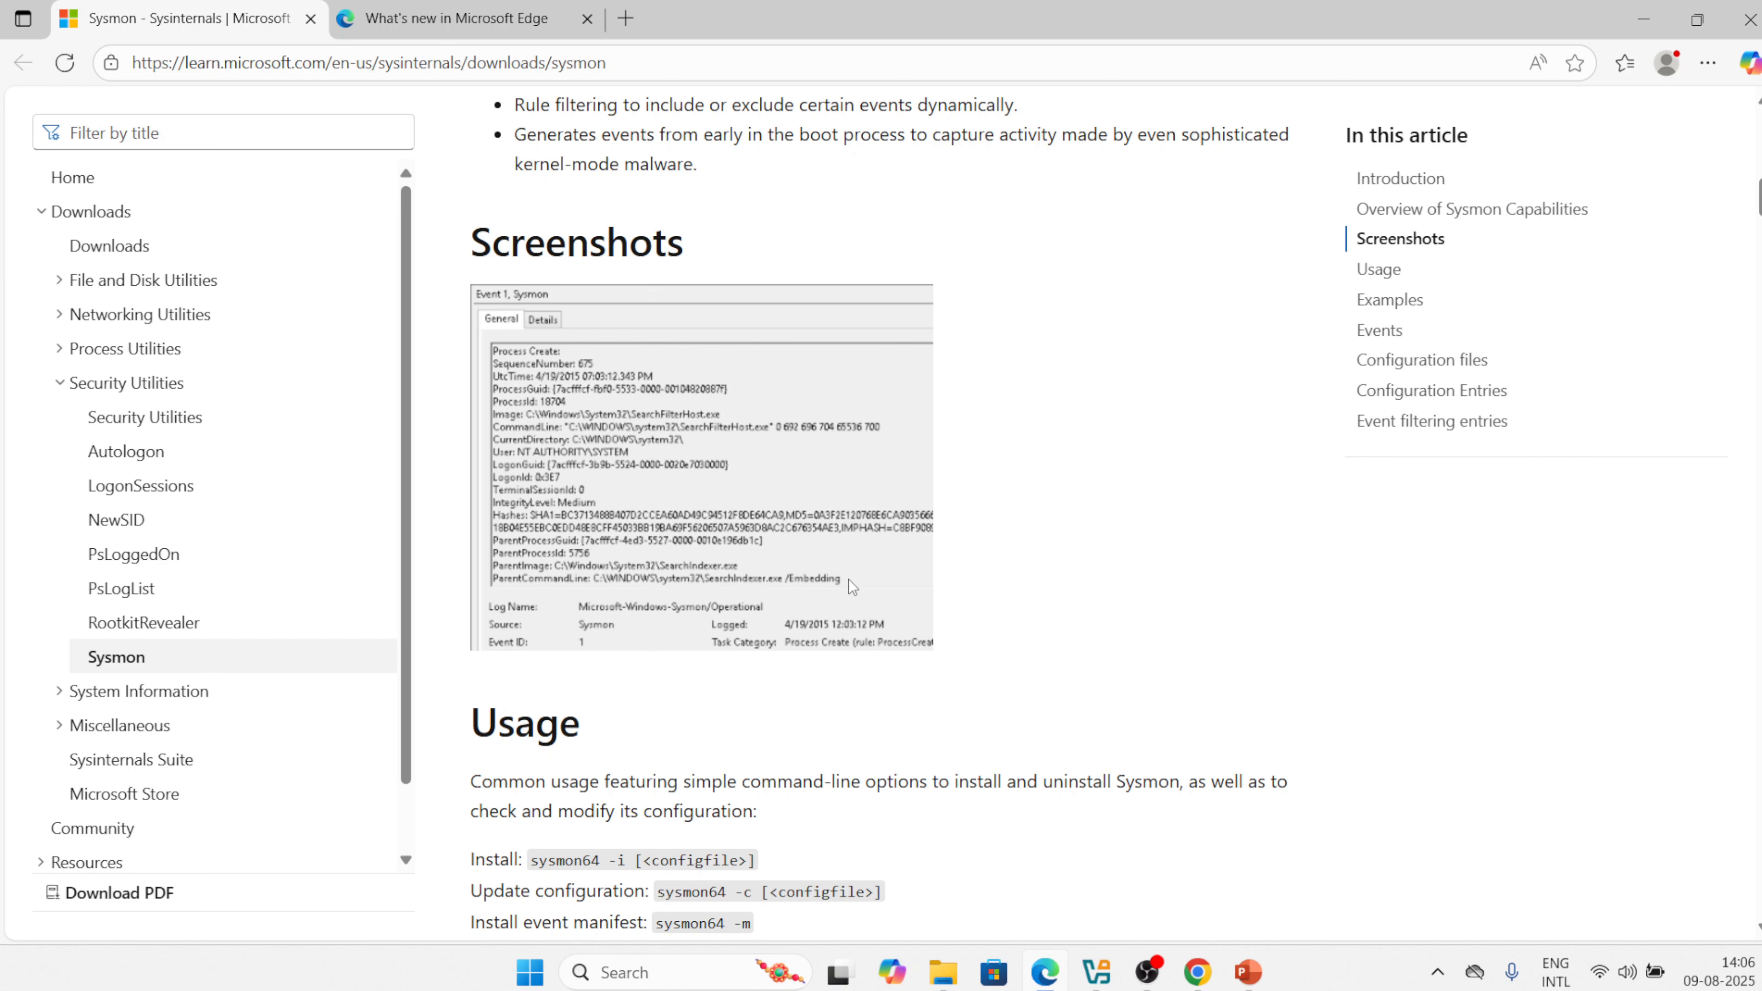
{"action": "scroll", "coordinate": [752, 513], "scroll_direction": "down", "scroll_amount": 6}
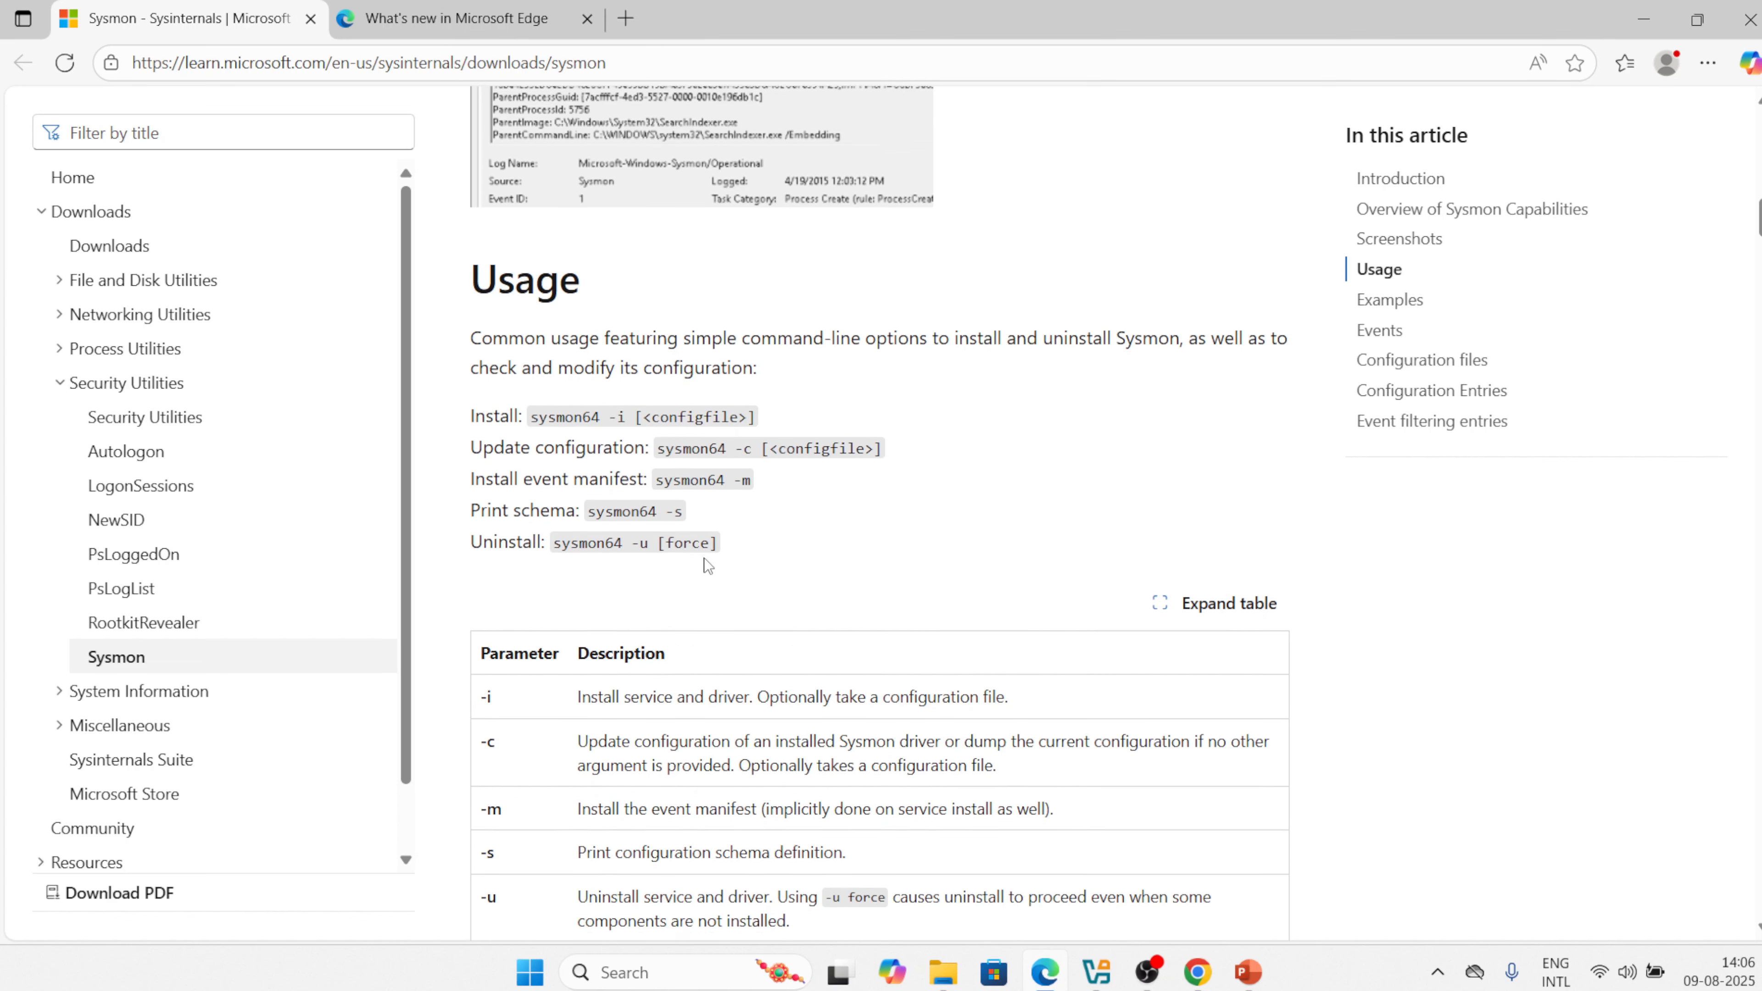
{"action": "scroll", "coordinate": [706, 558], "scroll_direction": "down", "scroll_amount": 1}
{"action": "scroll", "coordinate": [705, 558], "scroll_direction": "down", "scroll_amount": 1}
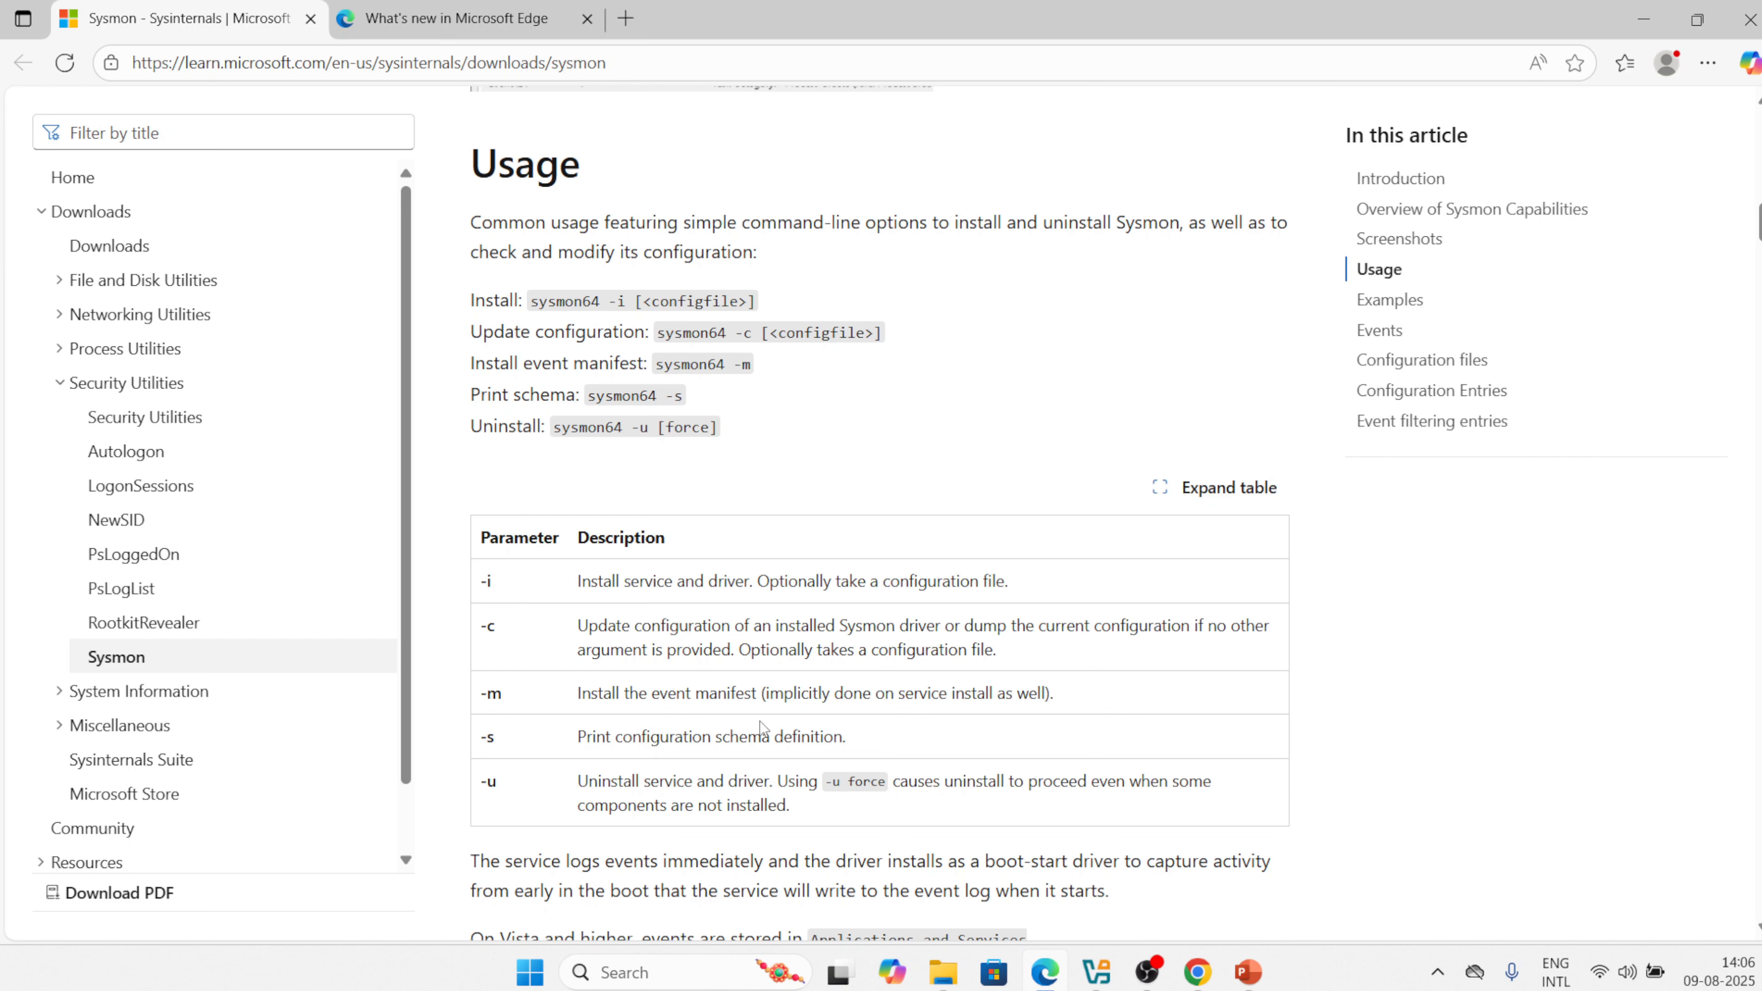
{"action": "scroll", "coordinate": [761, 727], "scroll_direction": "down", "scroll_amount": 13}
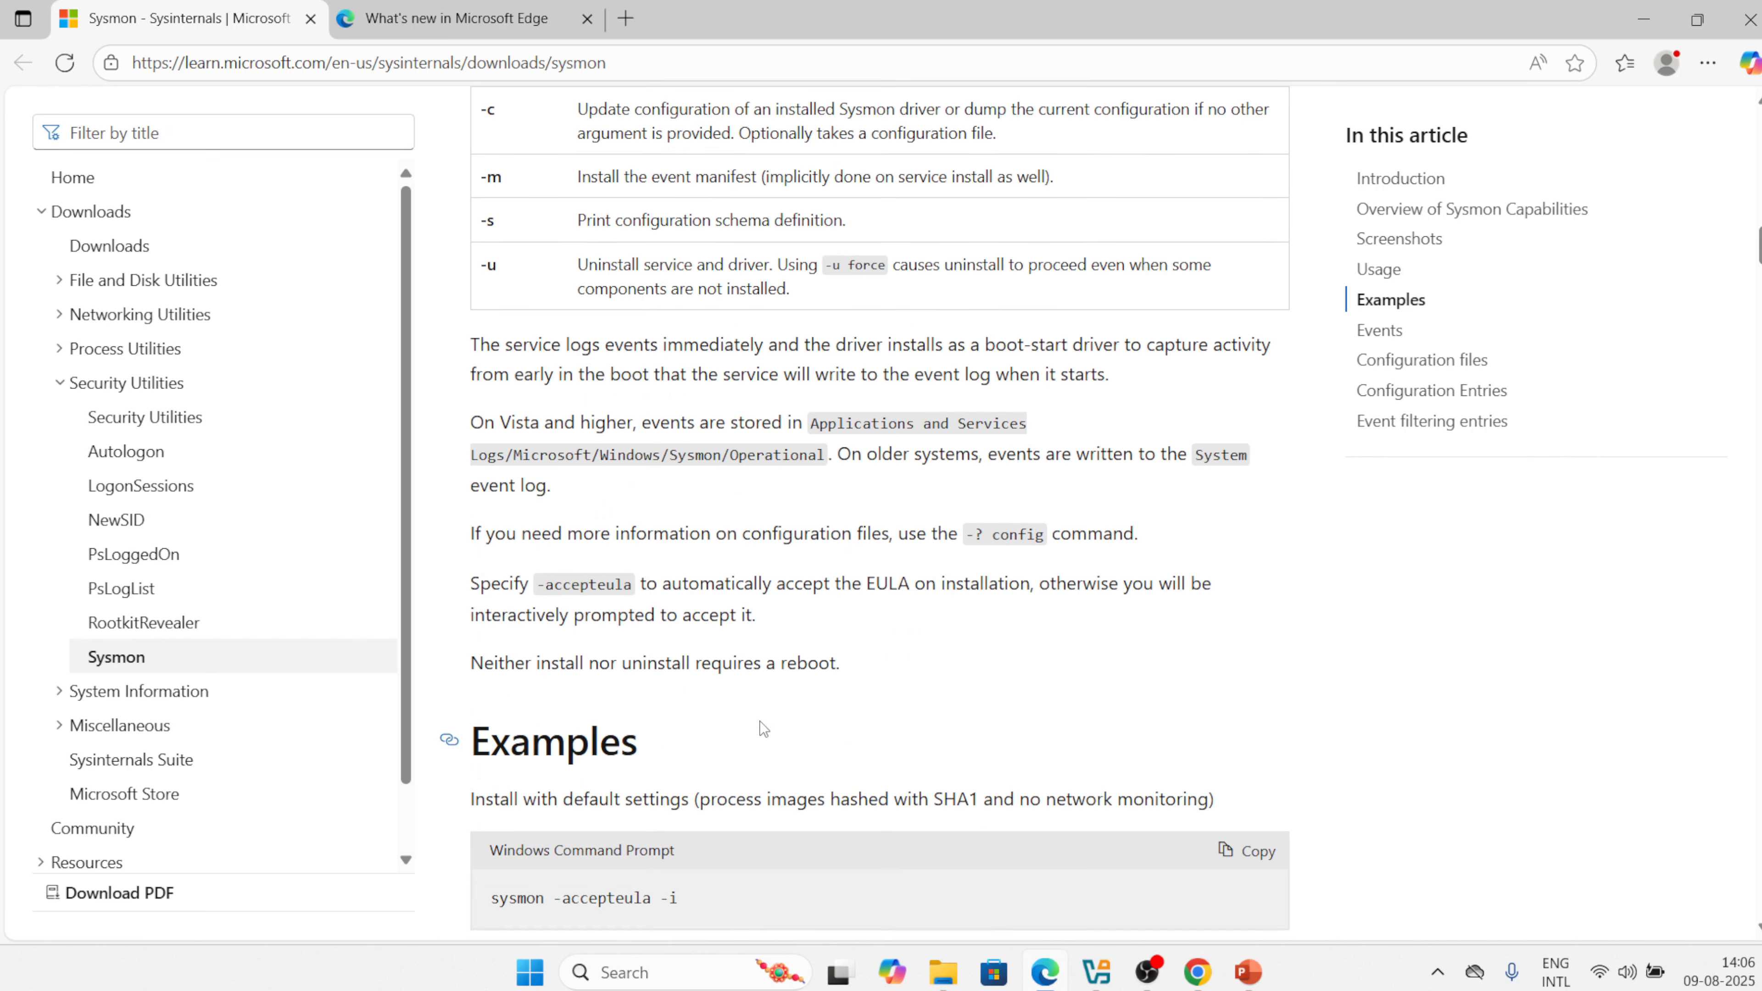
{"action": "scroll", "coordinate": [763, 729], "scroll_direction": "down", "scroll_amount": 20}
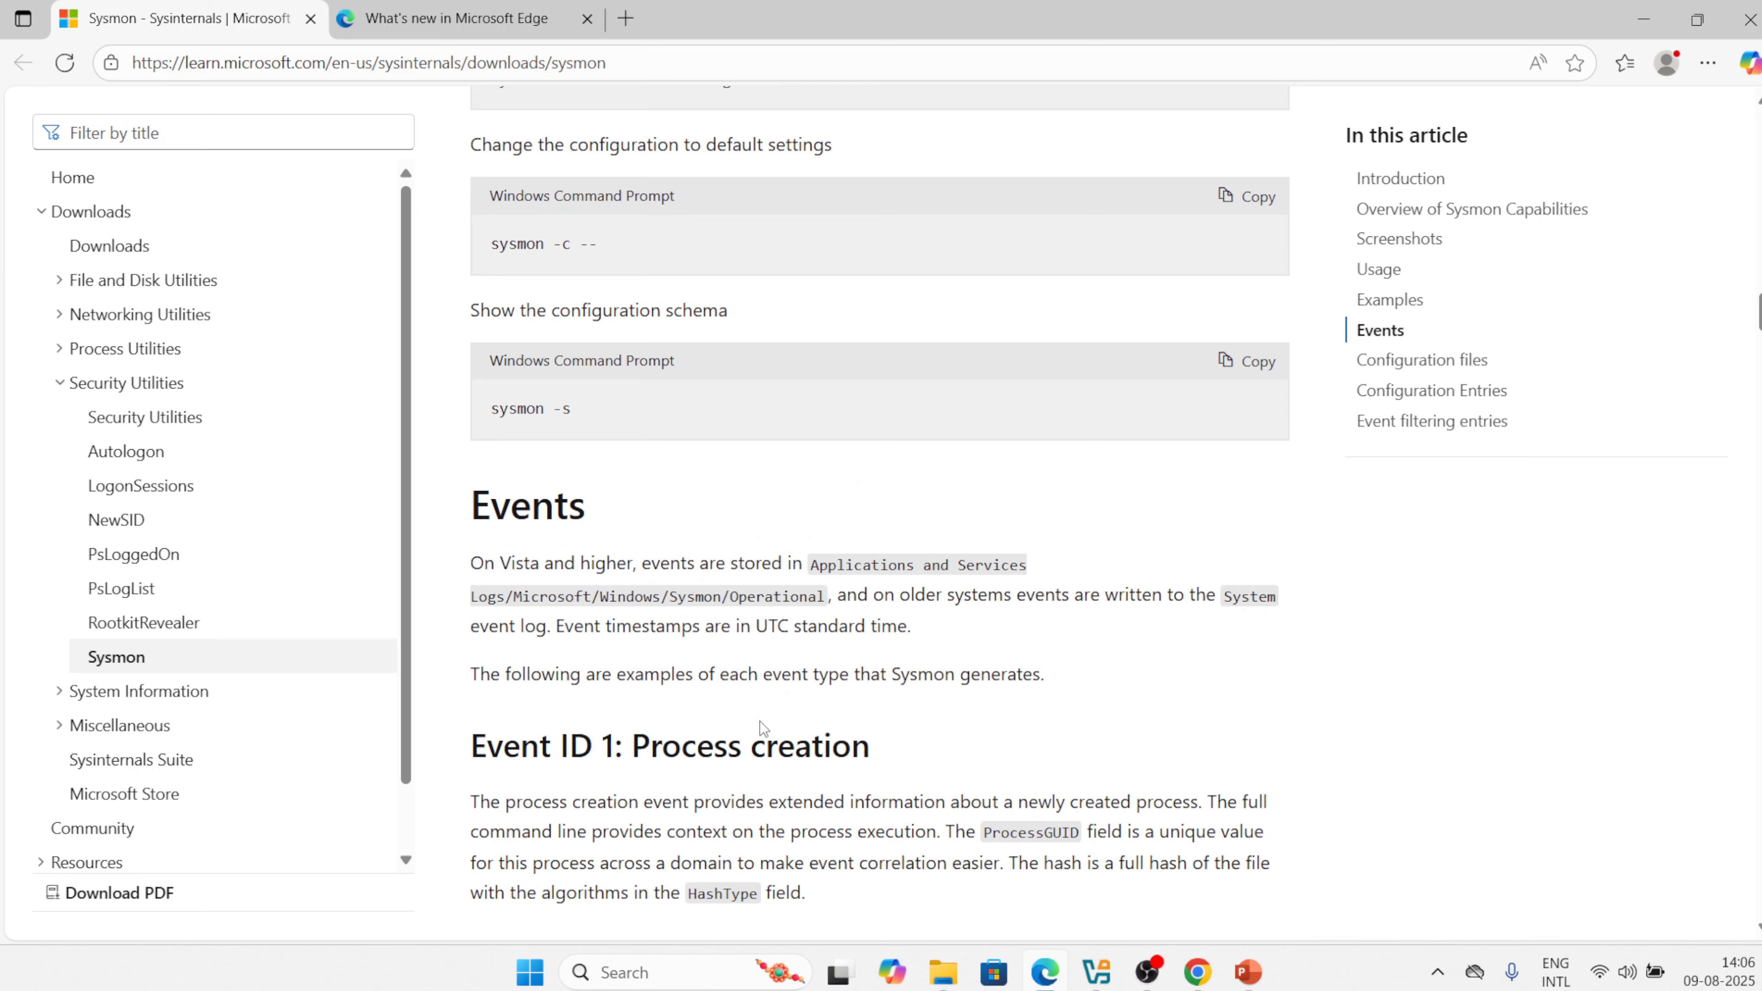
{"action": "scroll", "coordinate": [761, 720], "scroll_direction": "up", "scroll_amount": 2}
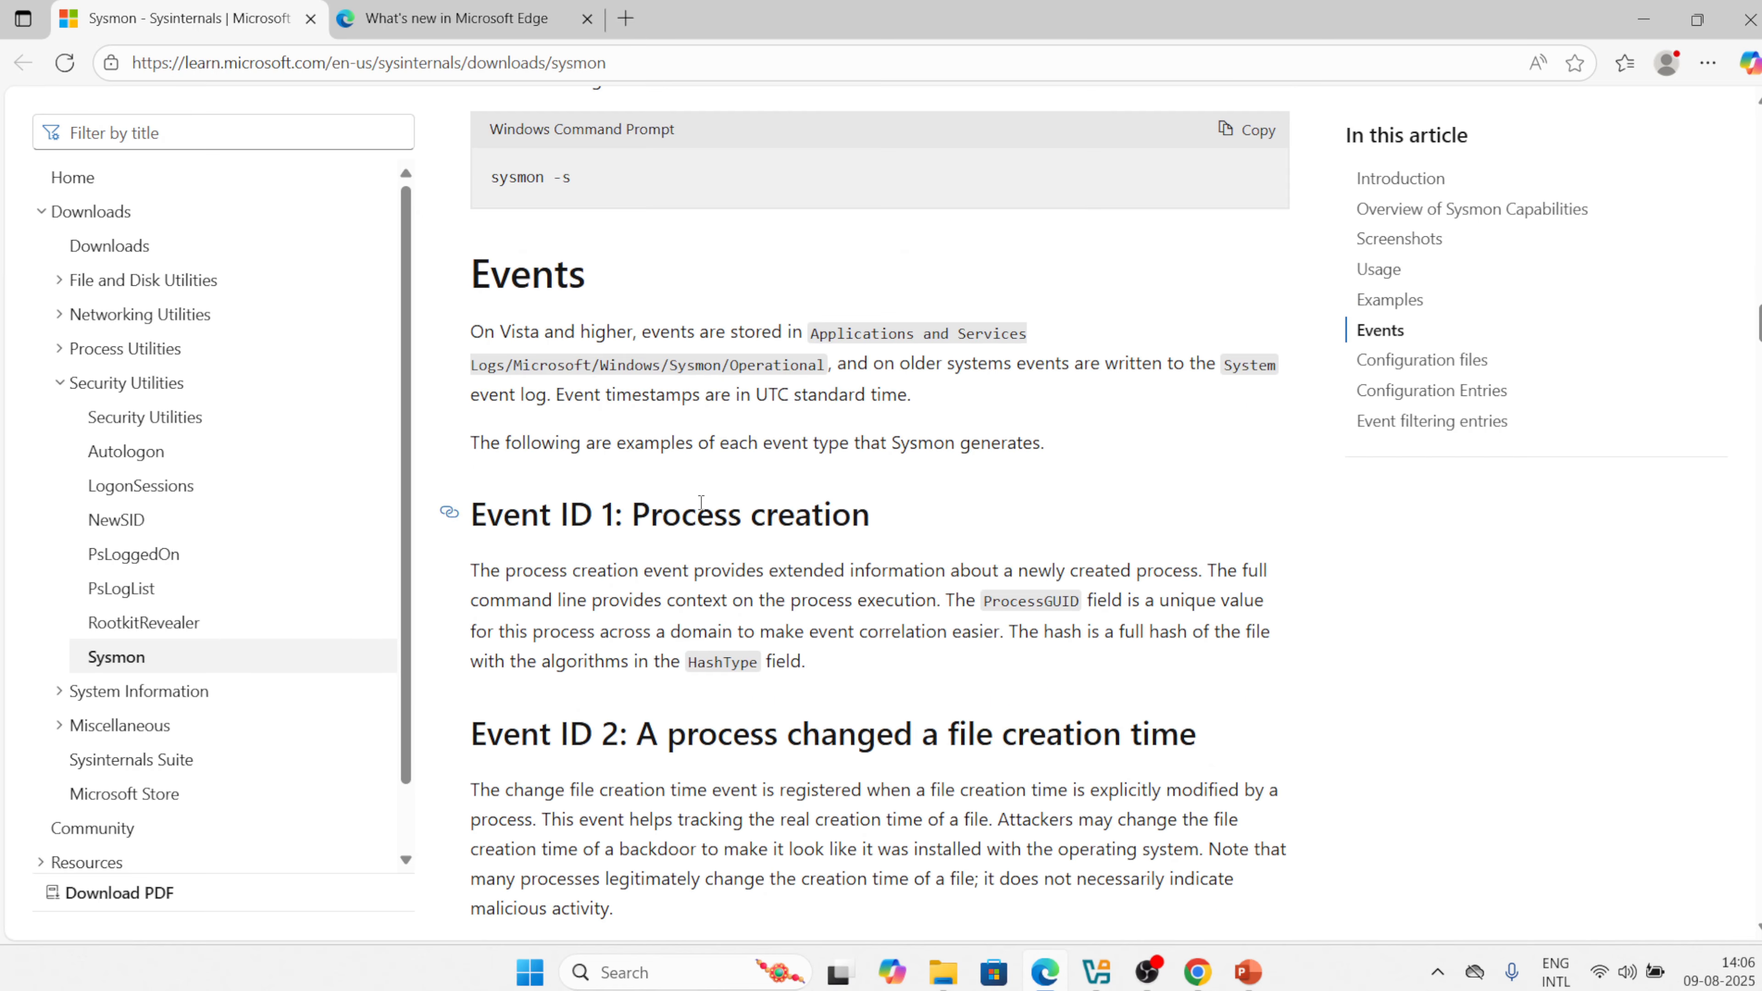
{"action": "scroll", "coordinate": [701, 502], "scroll_direction": "down", "scroll_amount": 11}
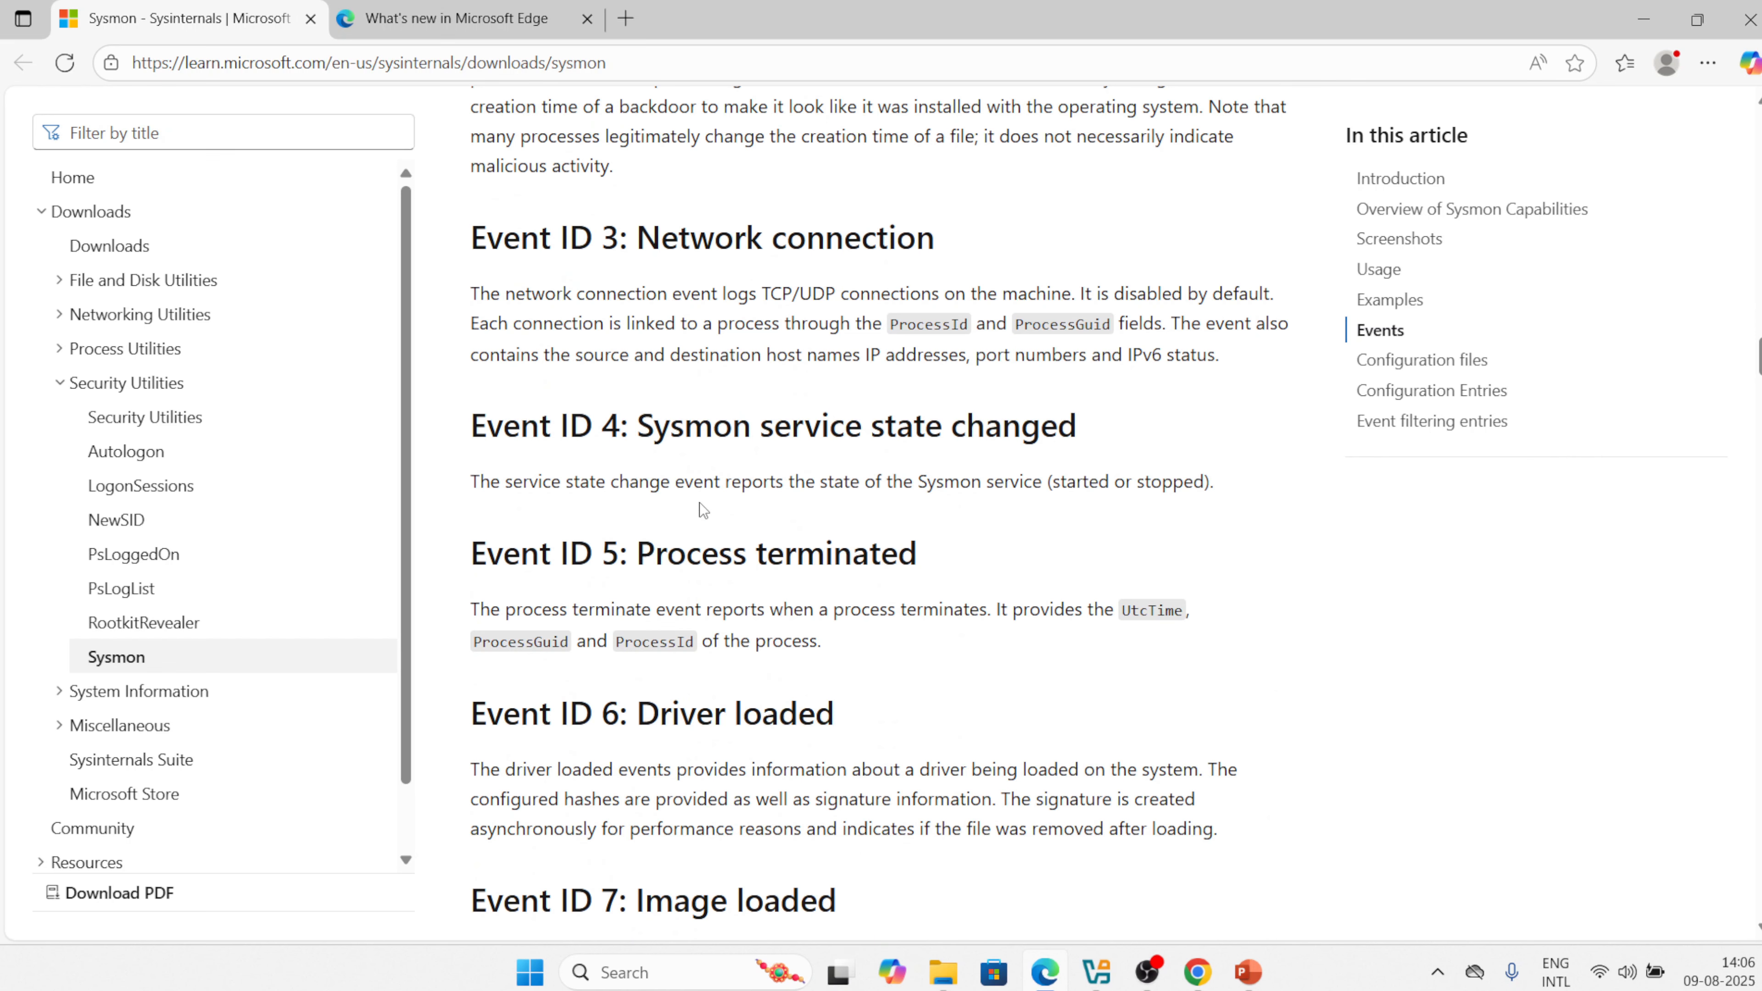
{"action": "scroll", "coordinate": [700, 502], "scroll_direction": "down", "scroll_amount": 10}
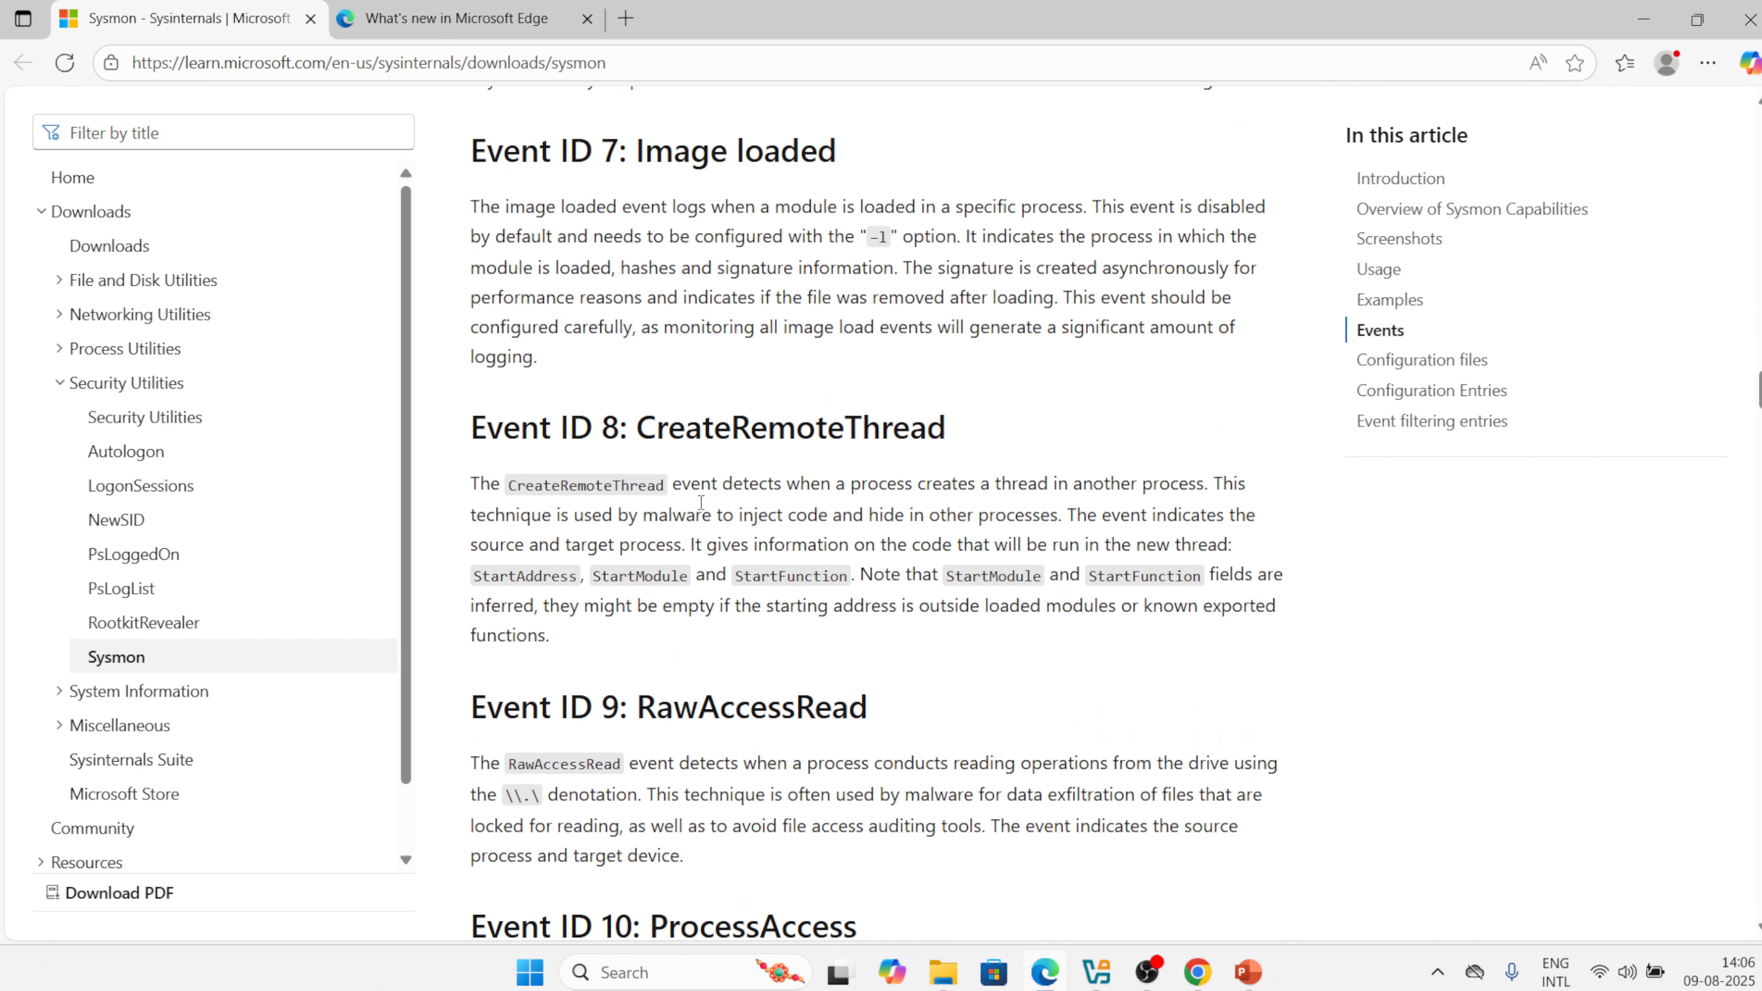
{"action": "scroll", "coordinate": [701, 502], "scroll_direction": "down", "scroll_amount": 1}
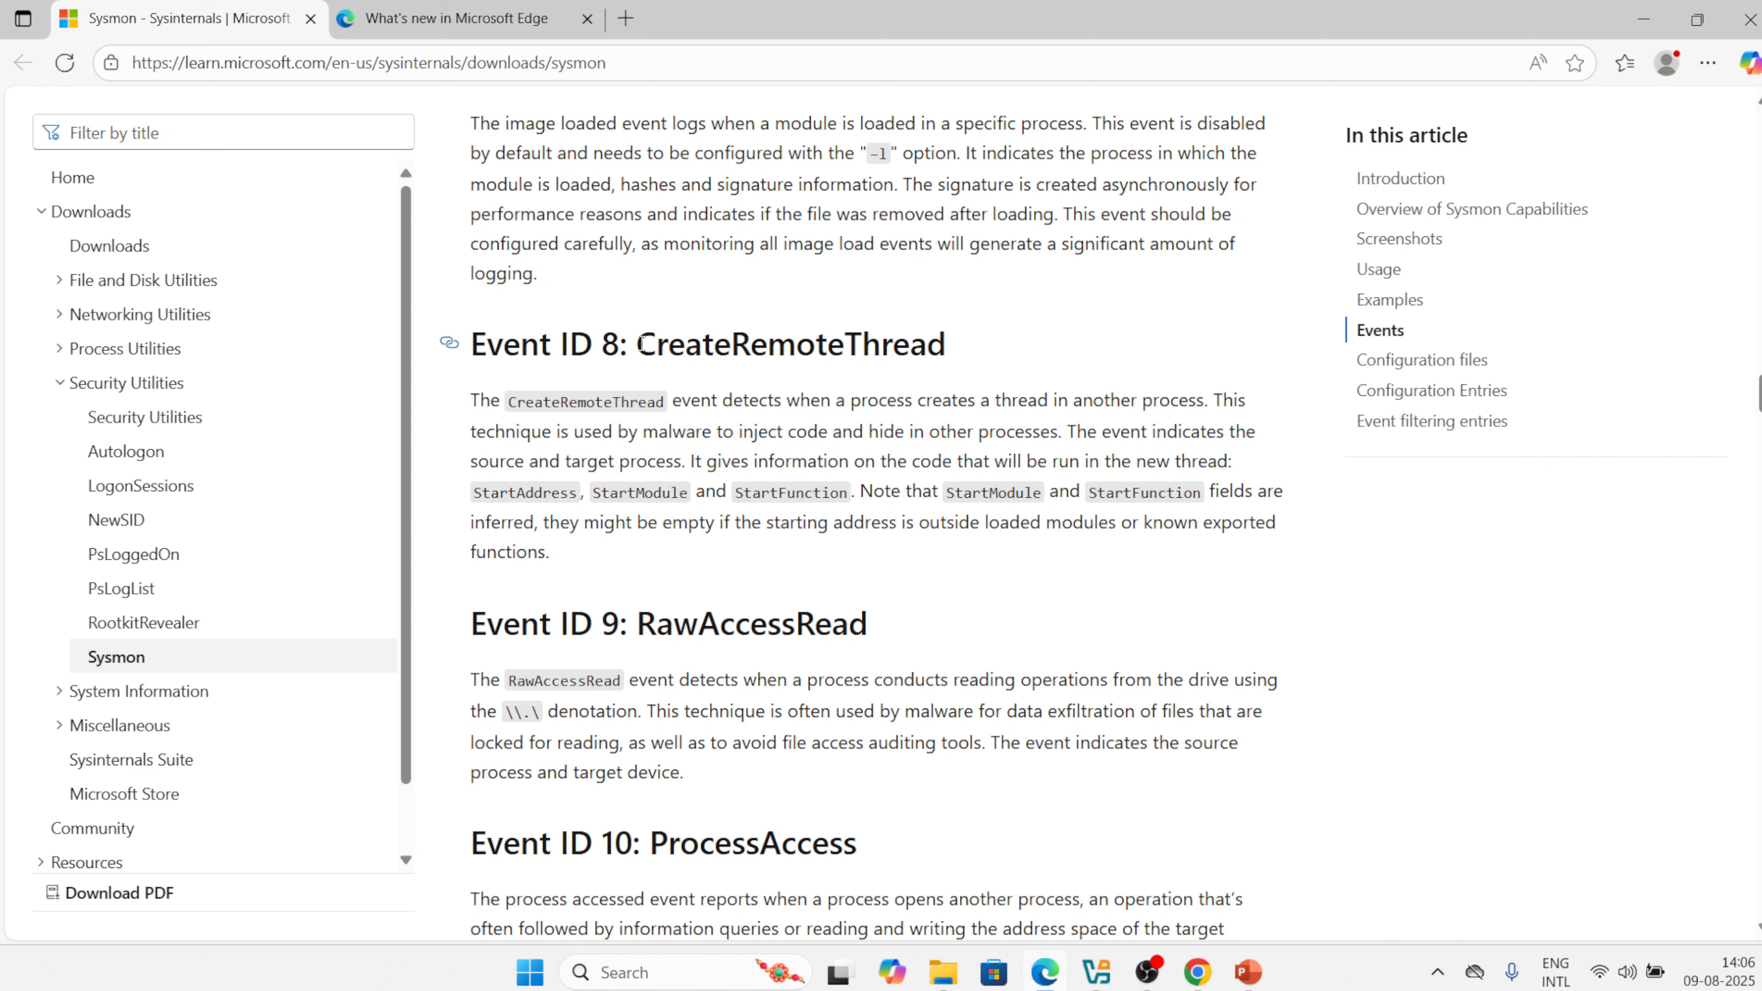
{"action": "left_click_drag", "start_coordinate": [639, 344], "coordinate": [953, 343]}
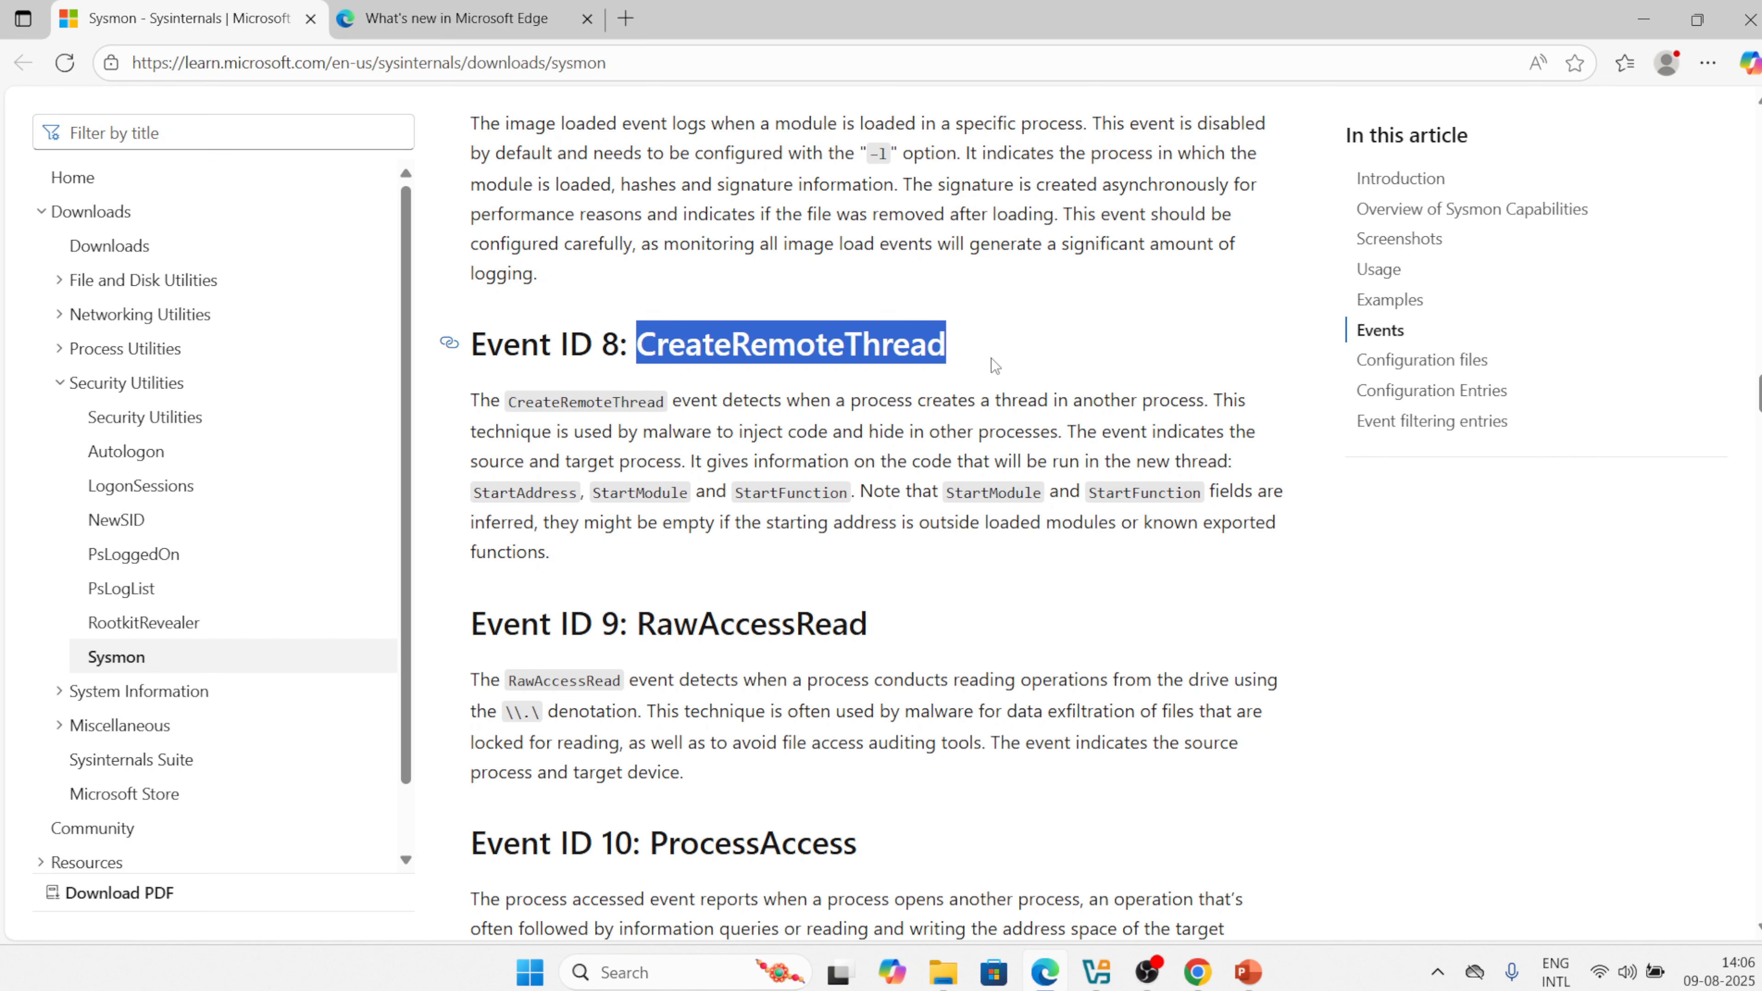
{"action": "scroll", "coordinate": [840, 611], "scroll_direction": "down", "scroll_amount": 2}
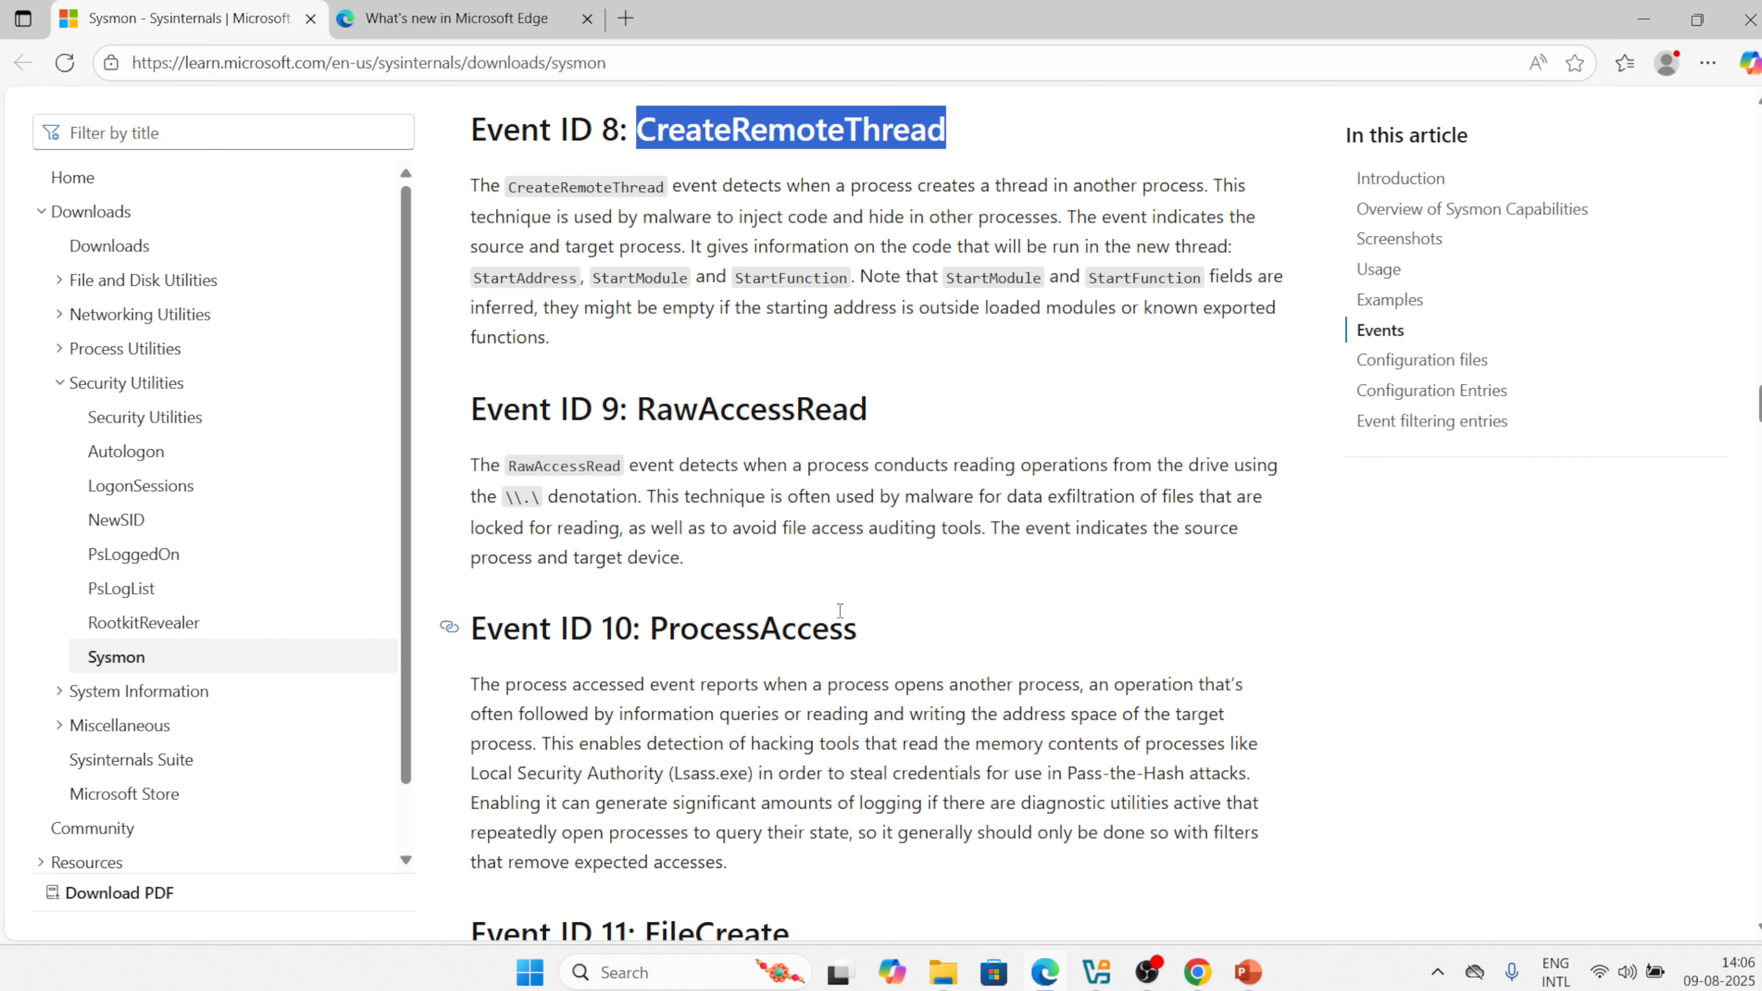
{"action": "scroll", "coordinate": [840, 611], "scroll_direction": "down", "scroll_amount": 4}
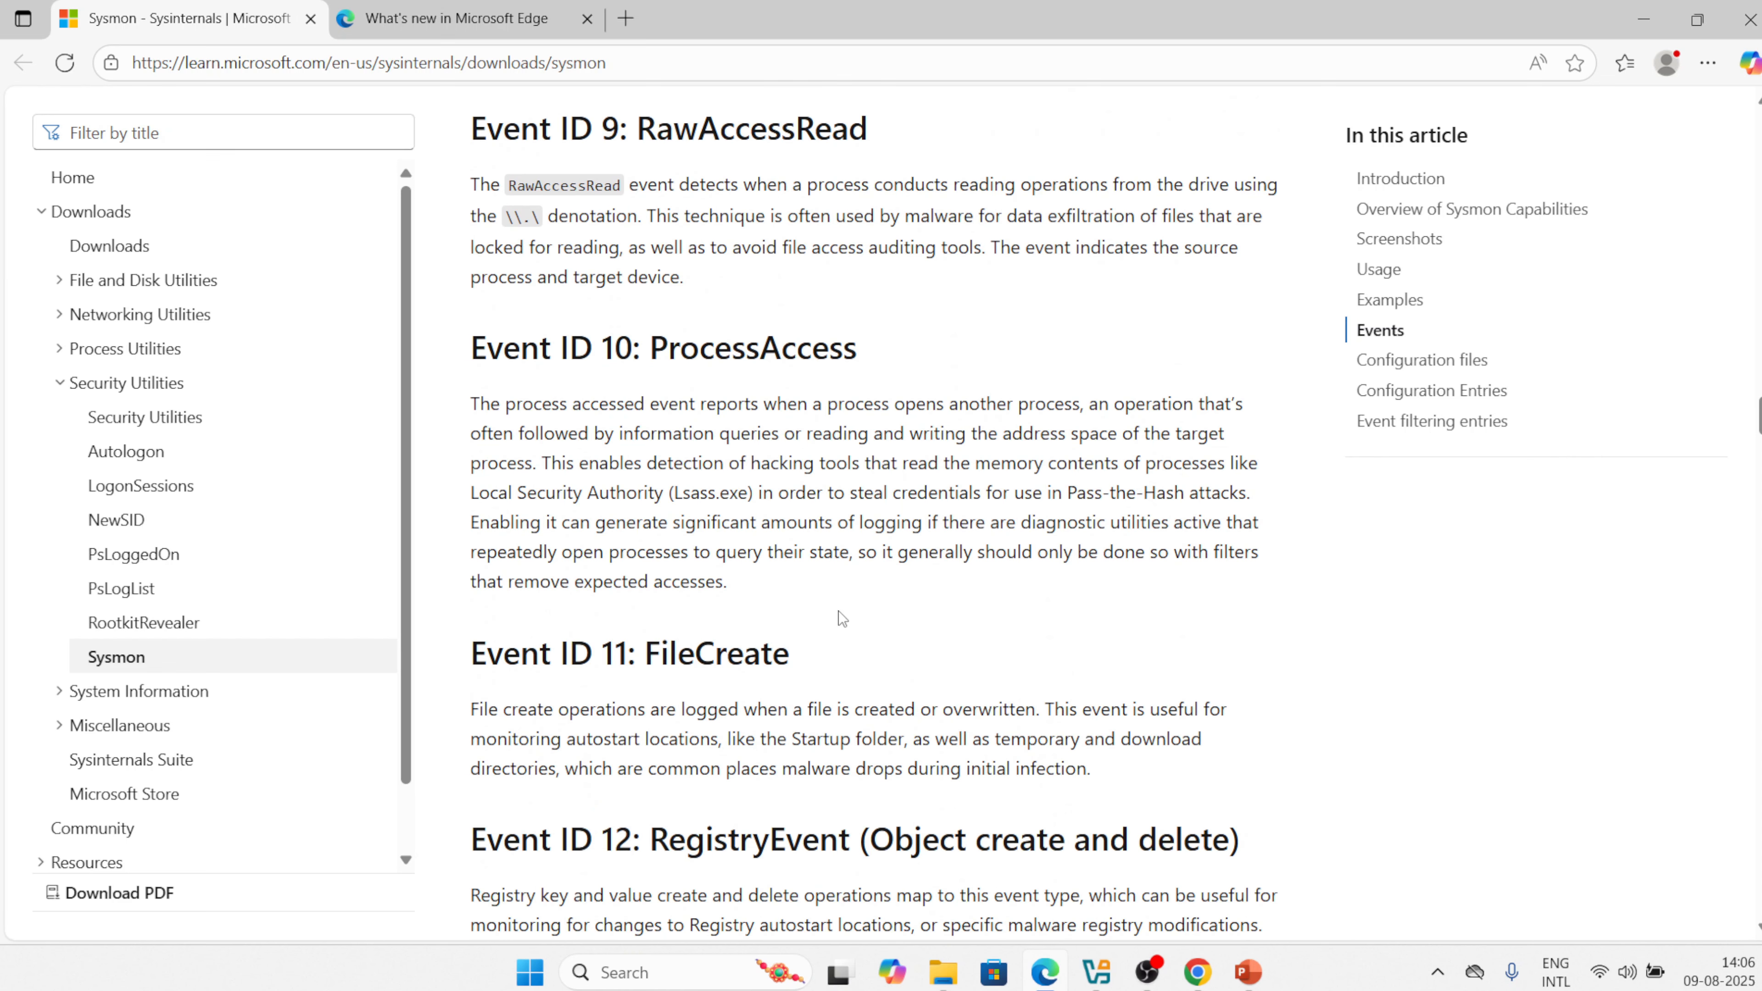
{"action": "scroll", "coordinate": [841, 618], "scroll_direction": "down", "scroll_amount": 7}
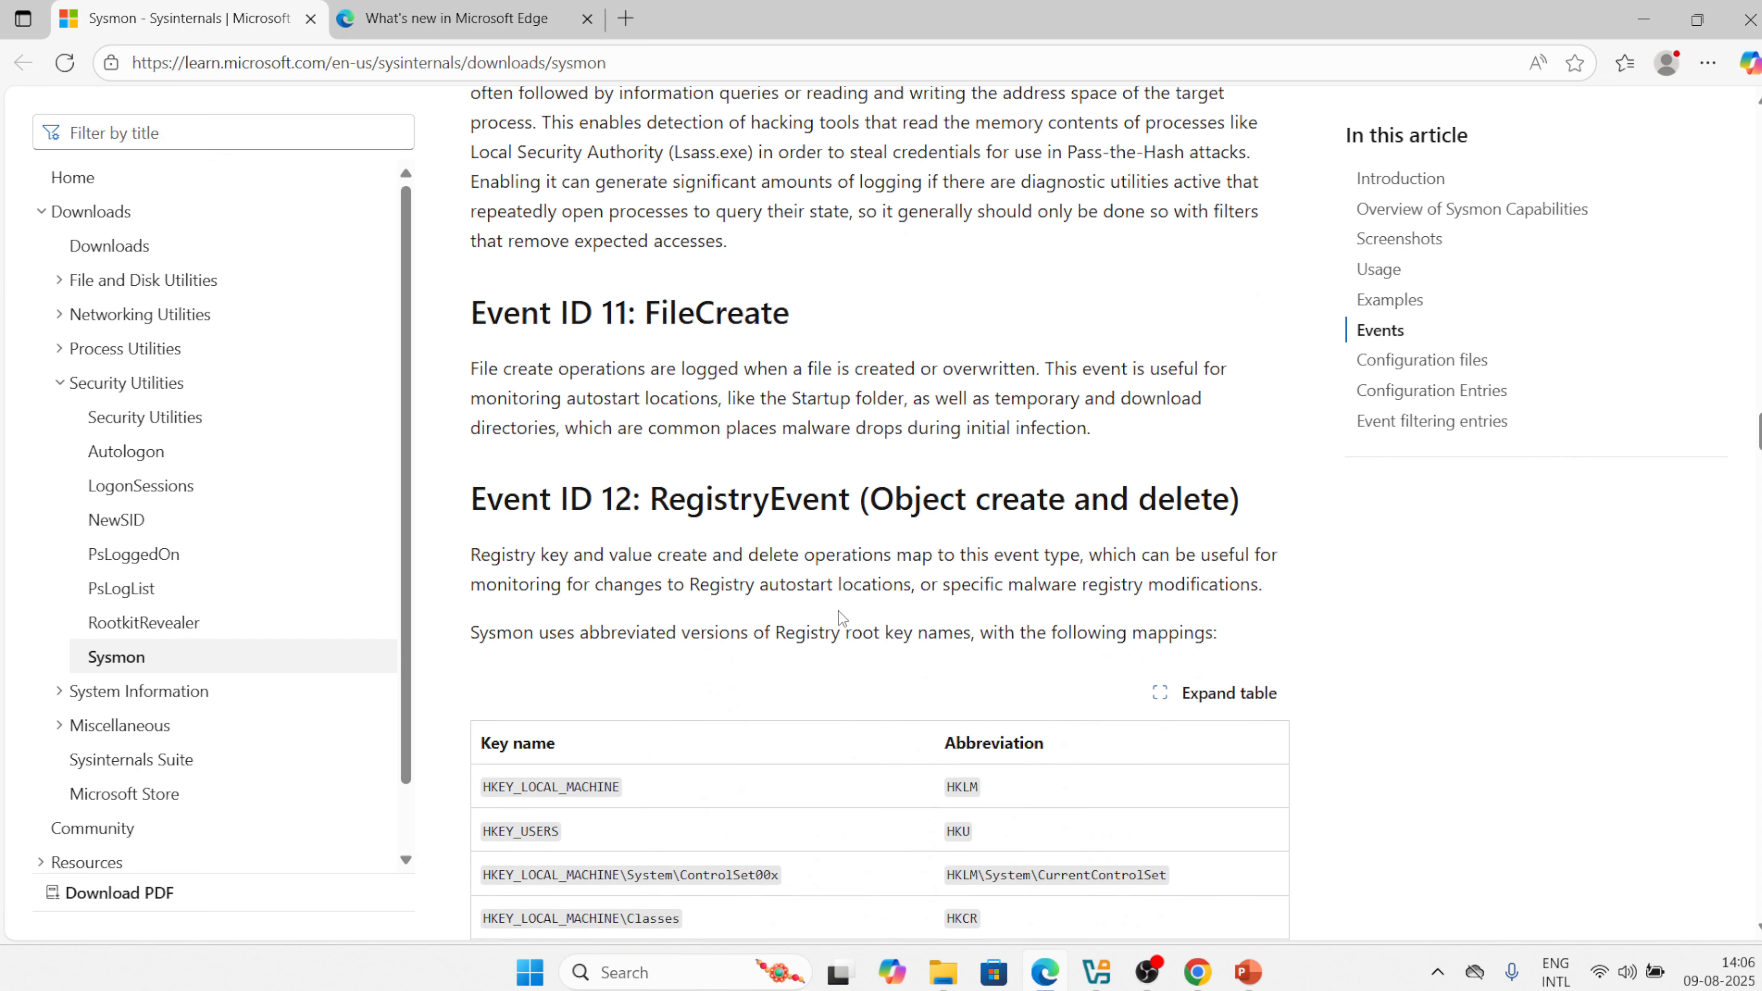
{"action": "scroll", "coordinate": [841, 617], "scroll_direction": "down", "scroll_amount": 14}
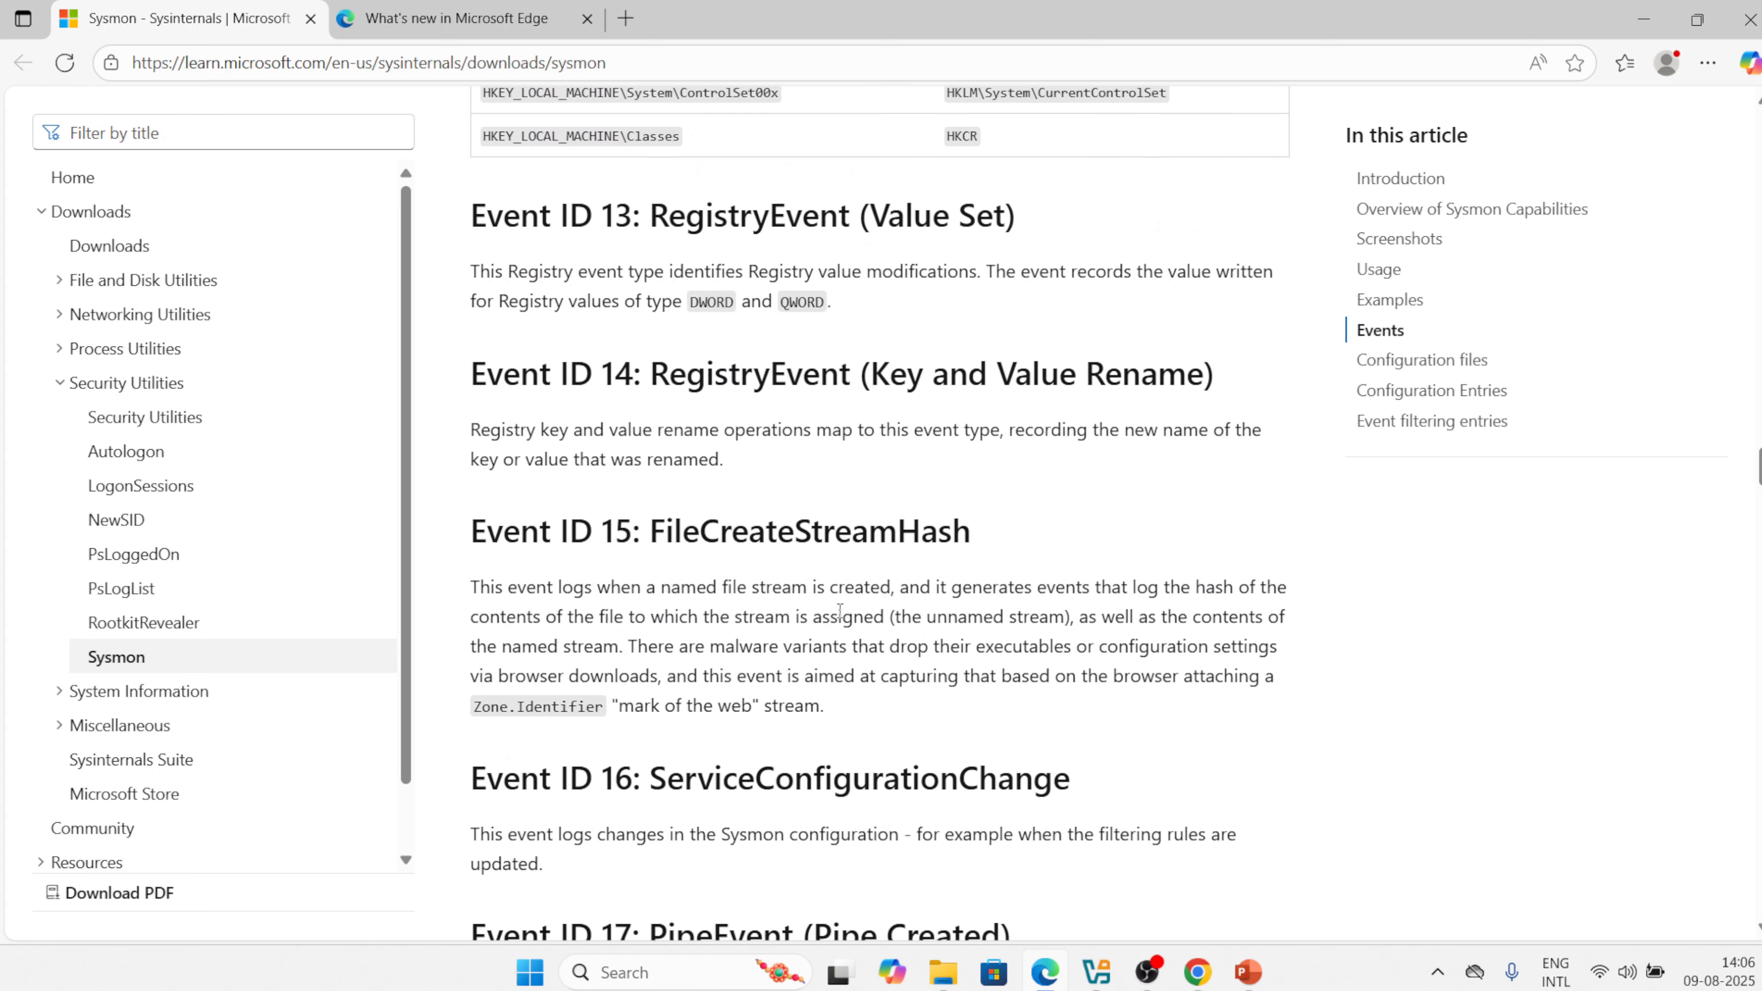
{"action": "scroll", "coordinate": [839, 611], "scroll_direction": "down", "scroll_amount": 20}
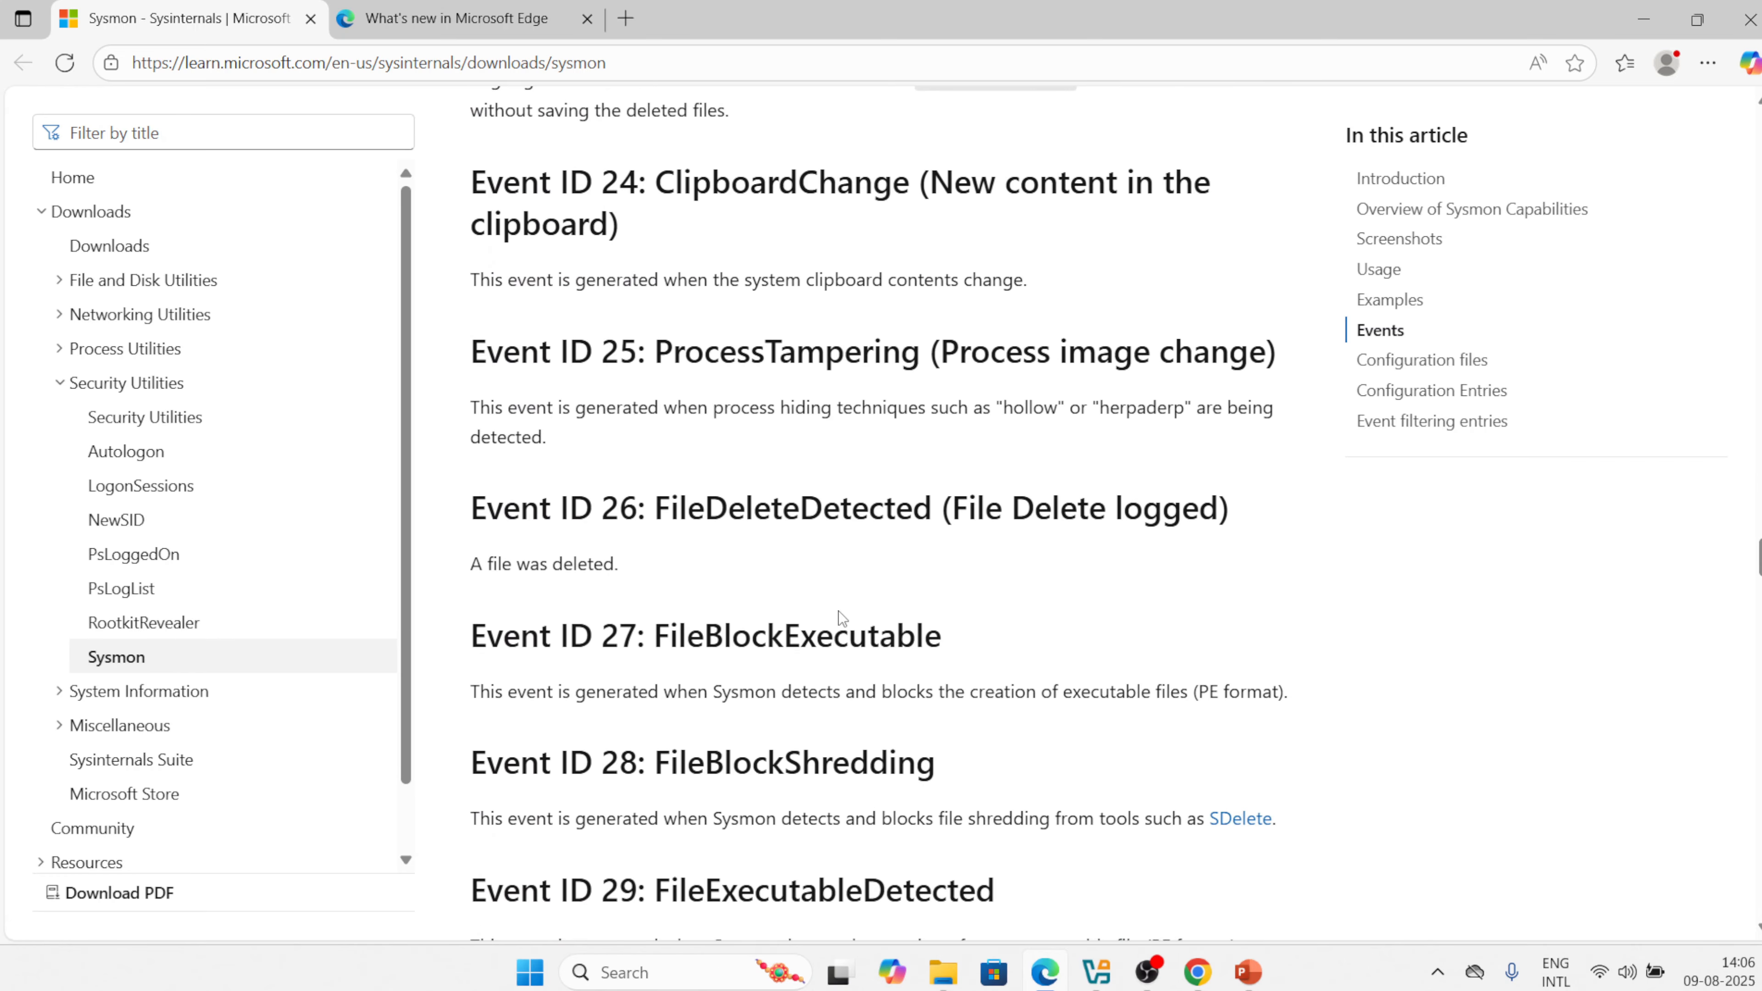
{"action": "scroll", "coordinate": [839, 611], "scroll_direction": "up", "scroll_amount": 8}
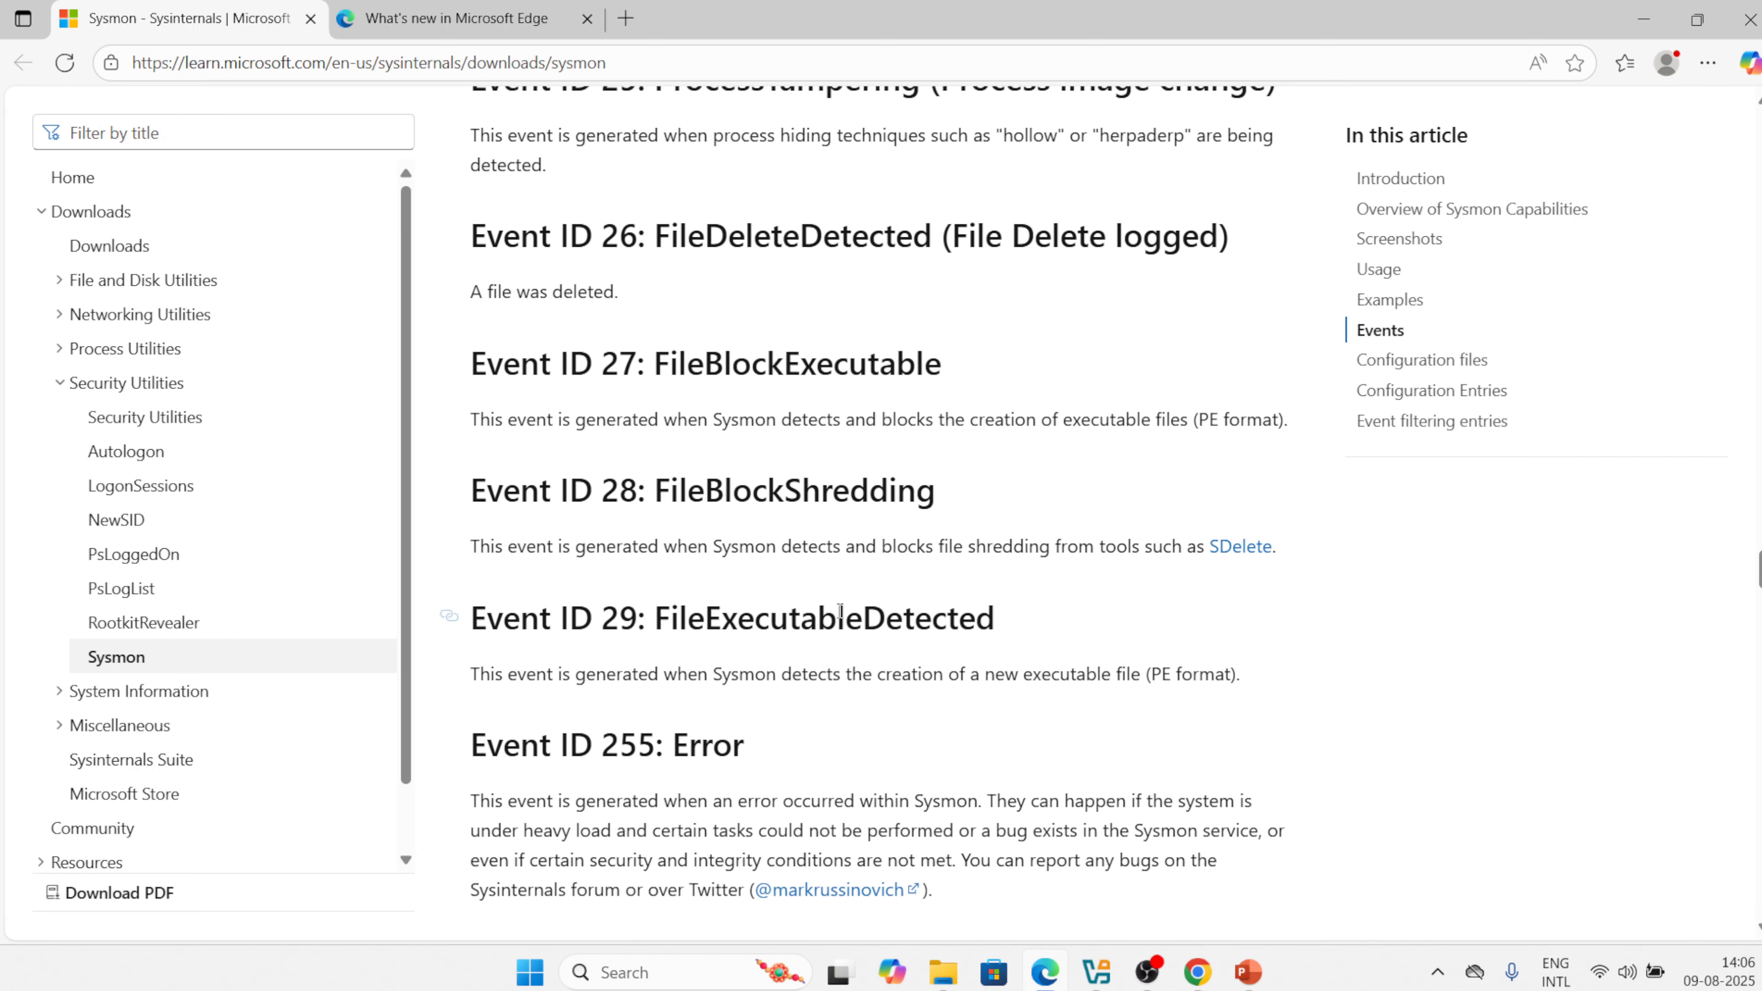
{"action": "scroll", "coordinate": [841, 611], "scroll_direction": "down", "scroll_amount": 7}
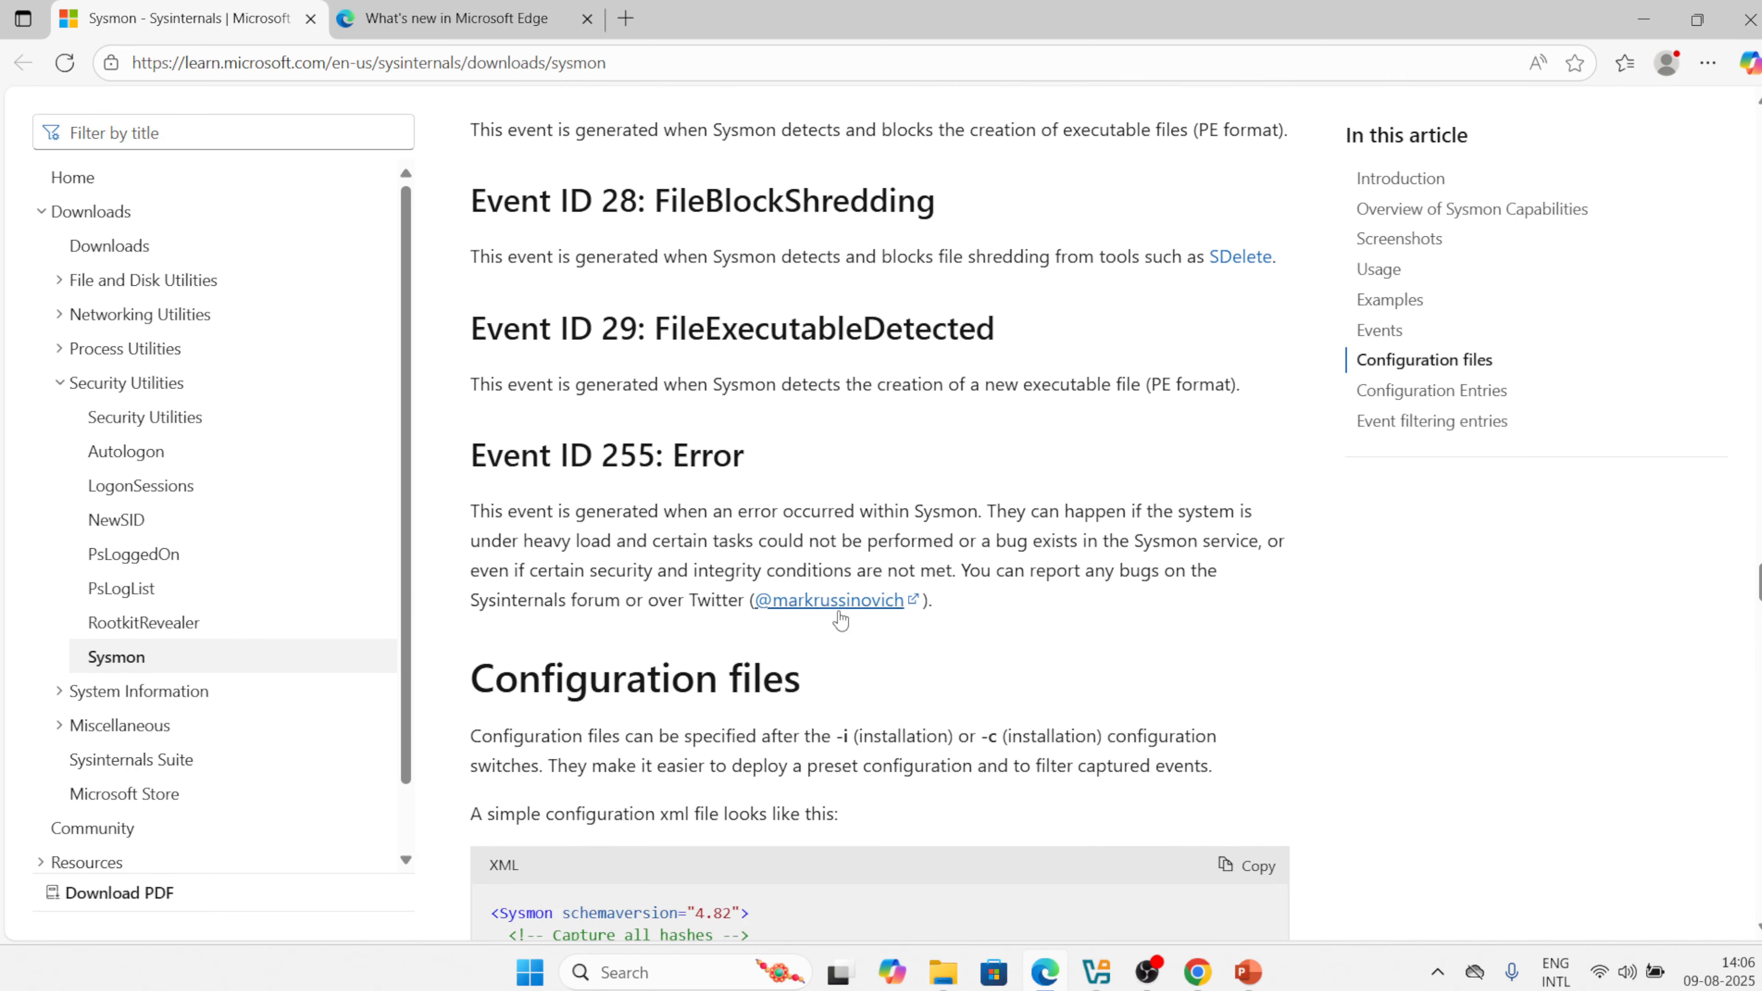
{"action": "scroll", "coordinate": [841, 614], "scroll_direction": "down", "scroll_amount": 6}
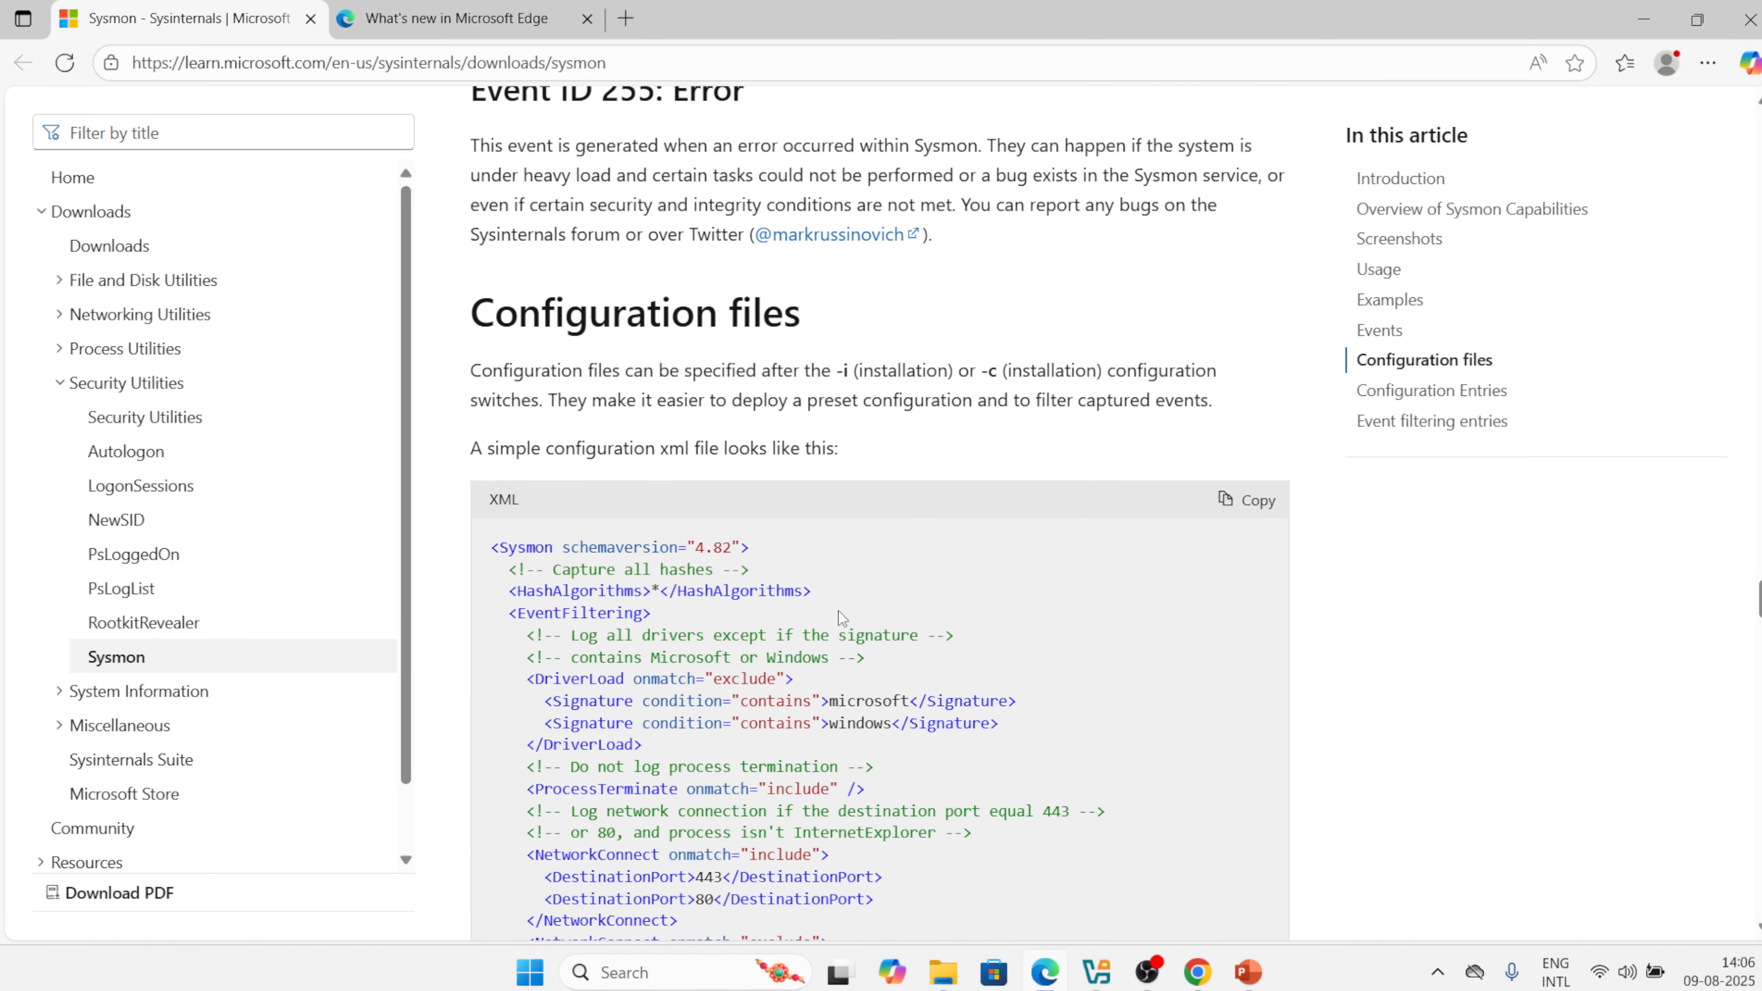
{"action": "scroll", "coordinate": [839, 611], "scroll_direction": "up", "scroll_amount": 20}
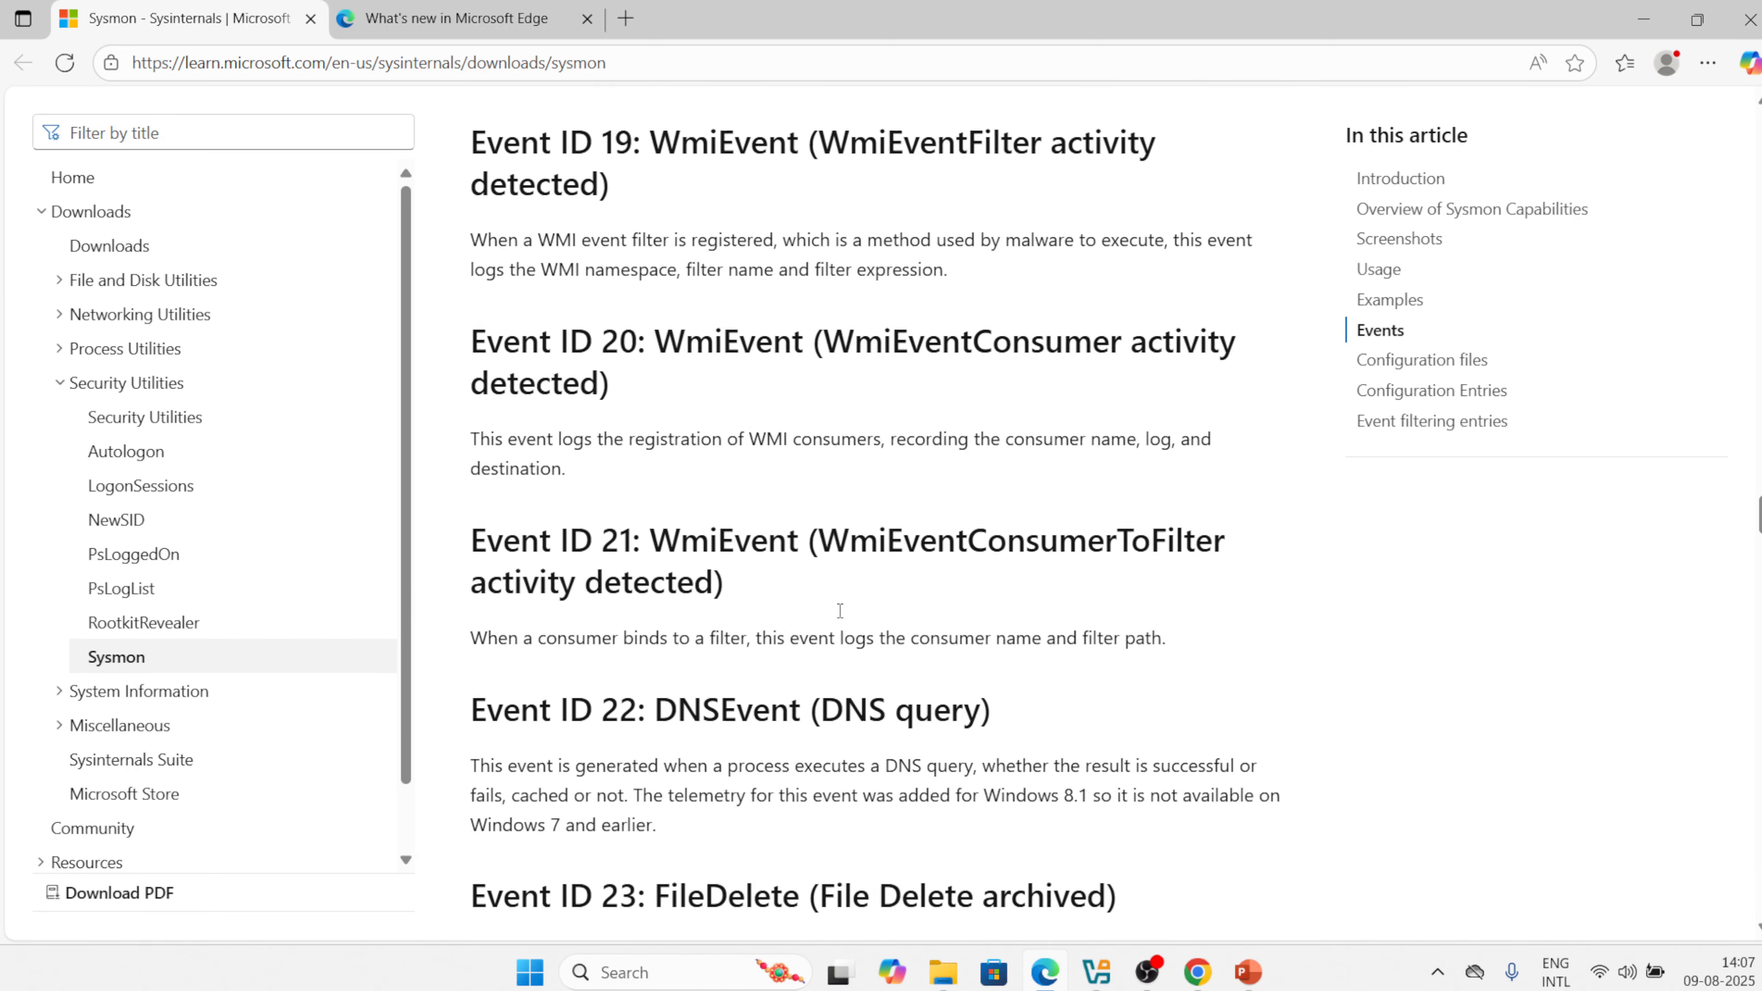
{"action": "double_click", "coordinate": [839, 616]}
{"action": "scroll", "coordinate": [840, 611], "scroll_direction": "up", "scroll_amount": 20}
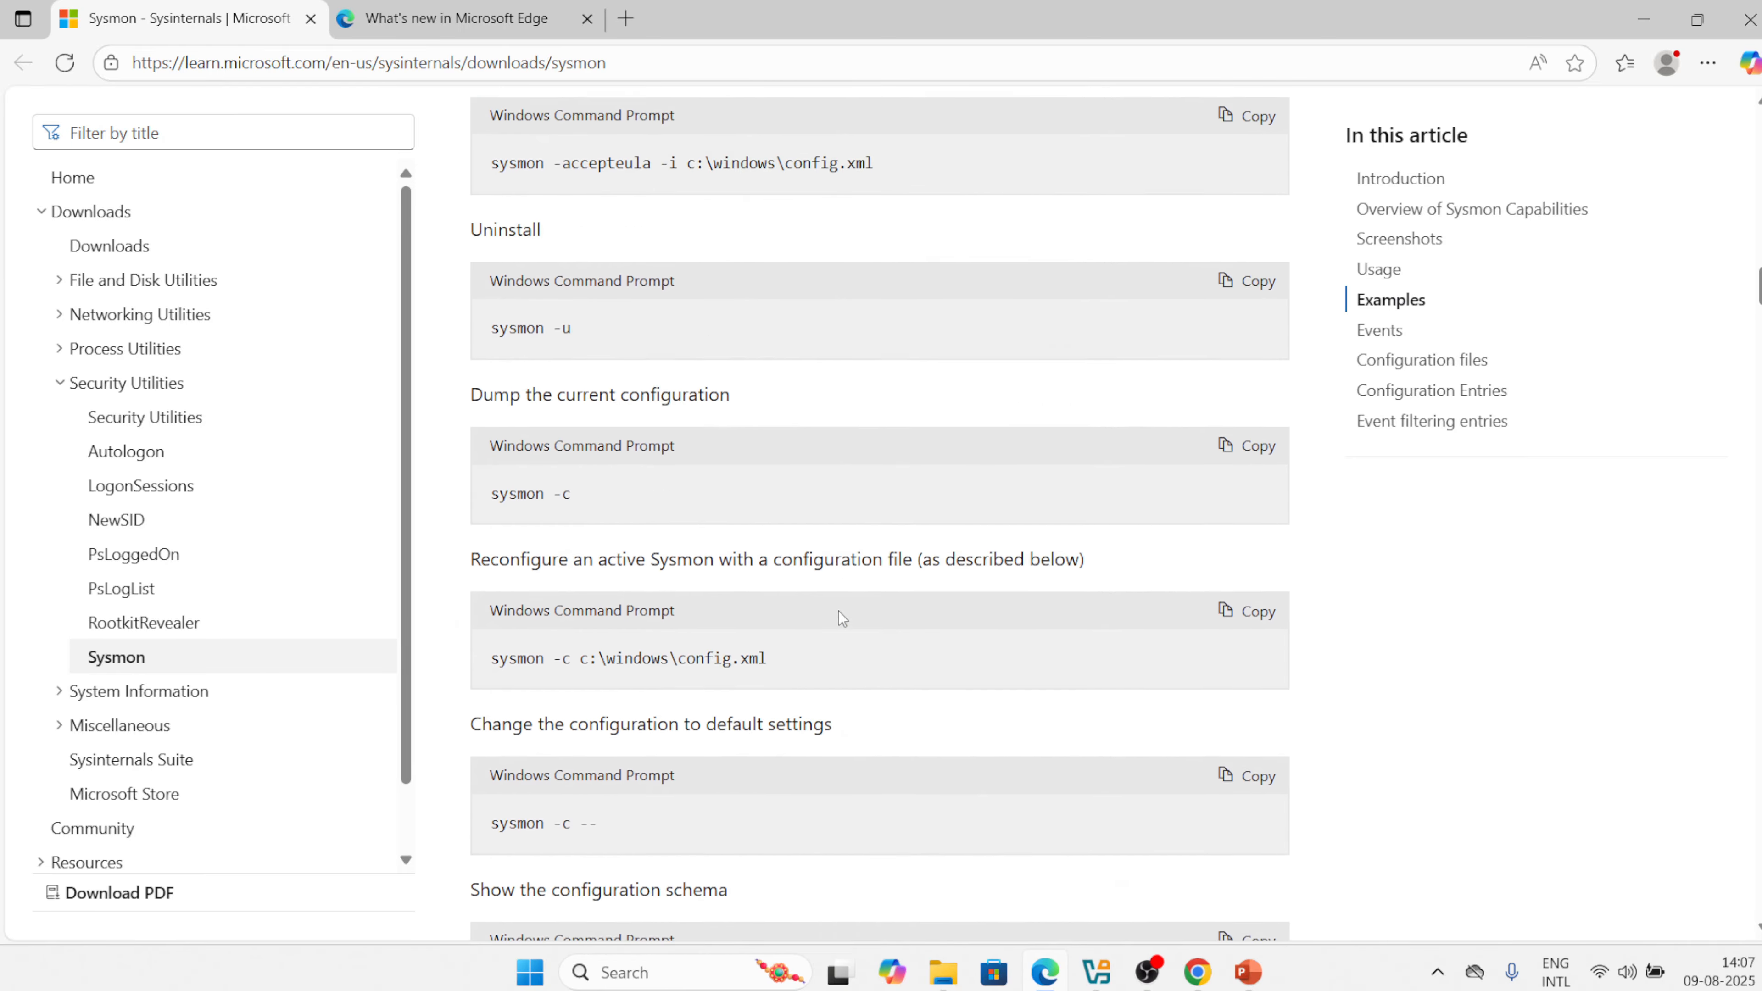
{"action": "scroll", "coordinate": [840, 617], "scroll_direction": "up", "scroll_amount": 20}
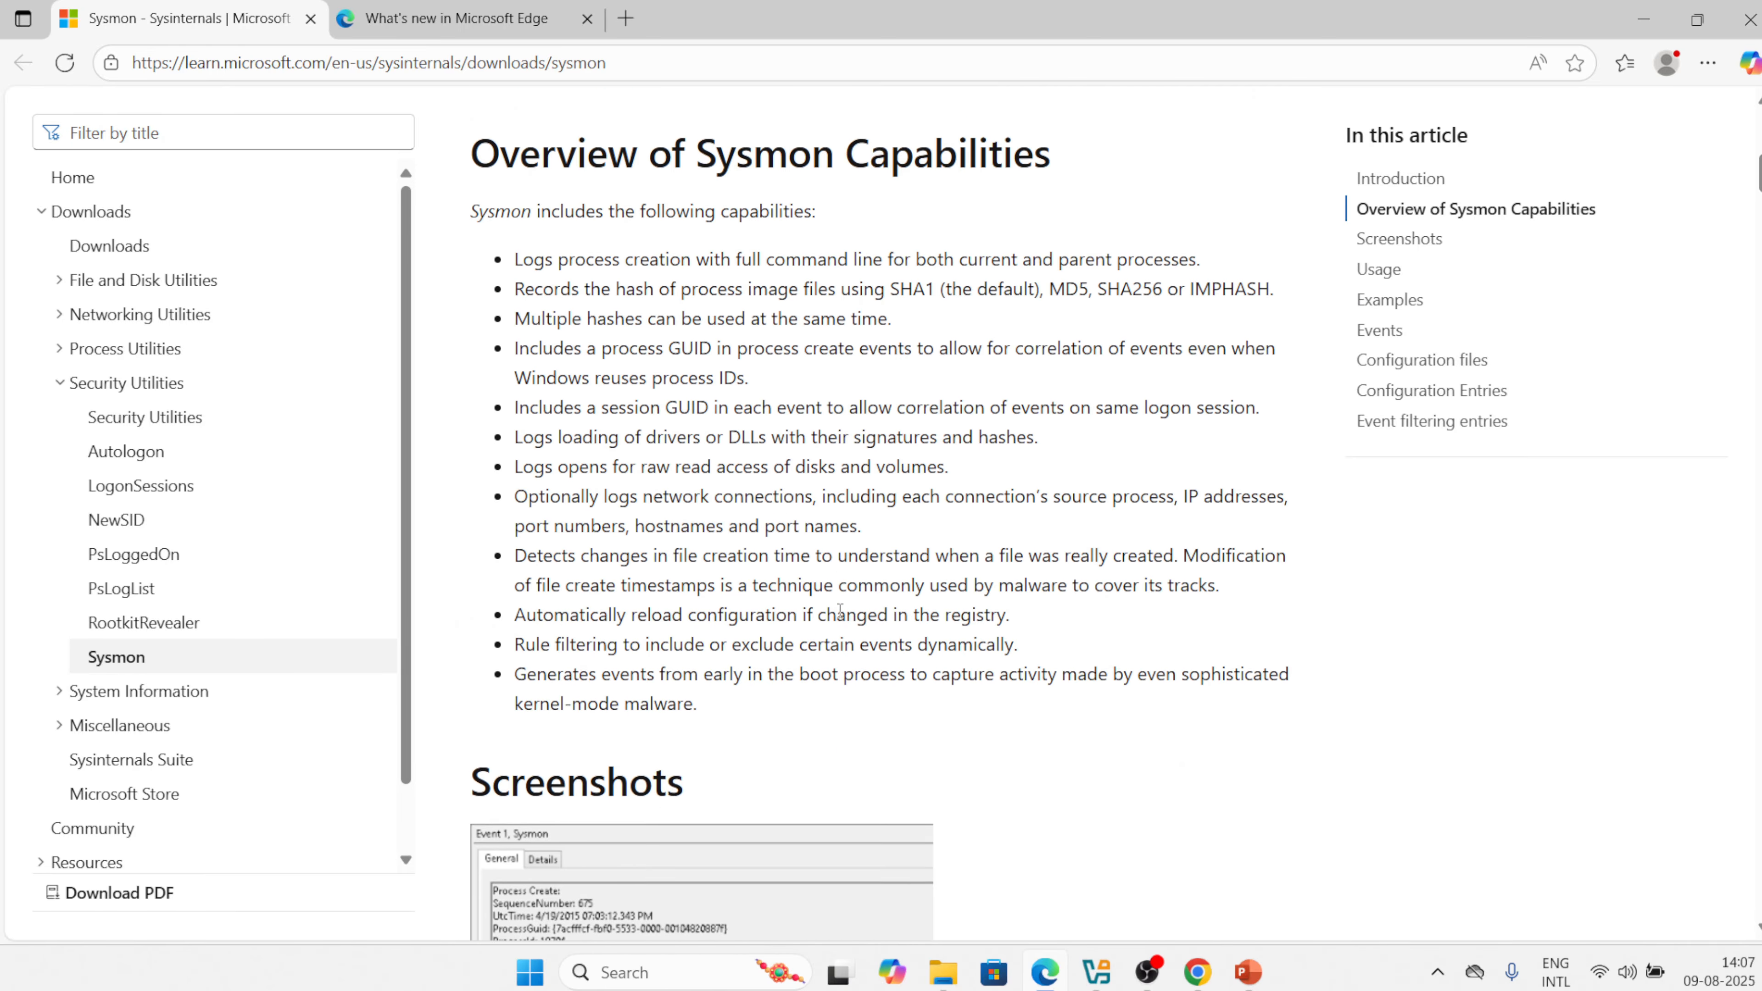
{"action": "scroll", "coordinate": [842, 618], "scroll_direction": "down", "scroll_amount": 1}
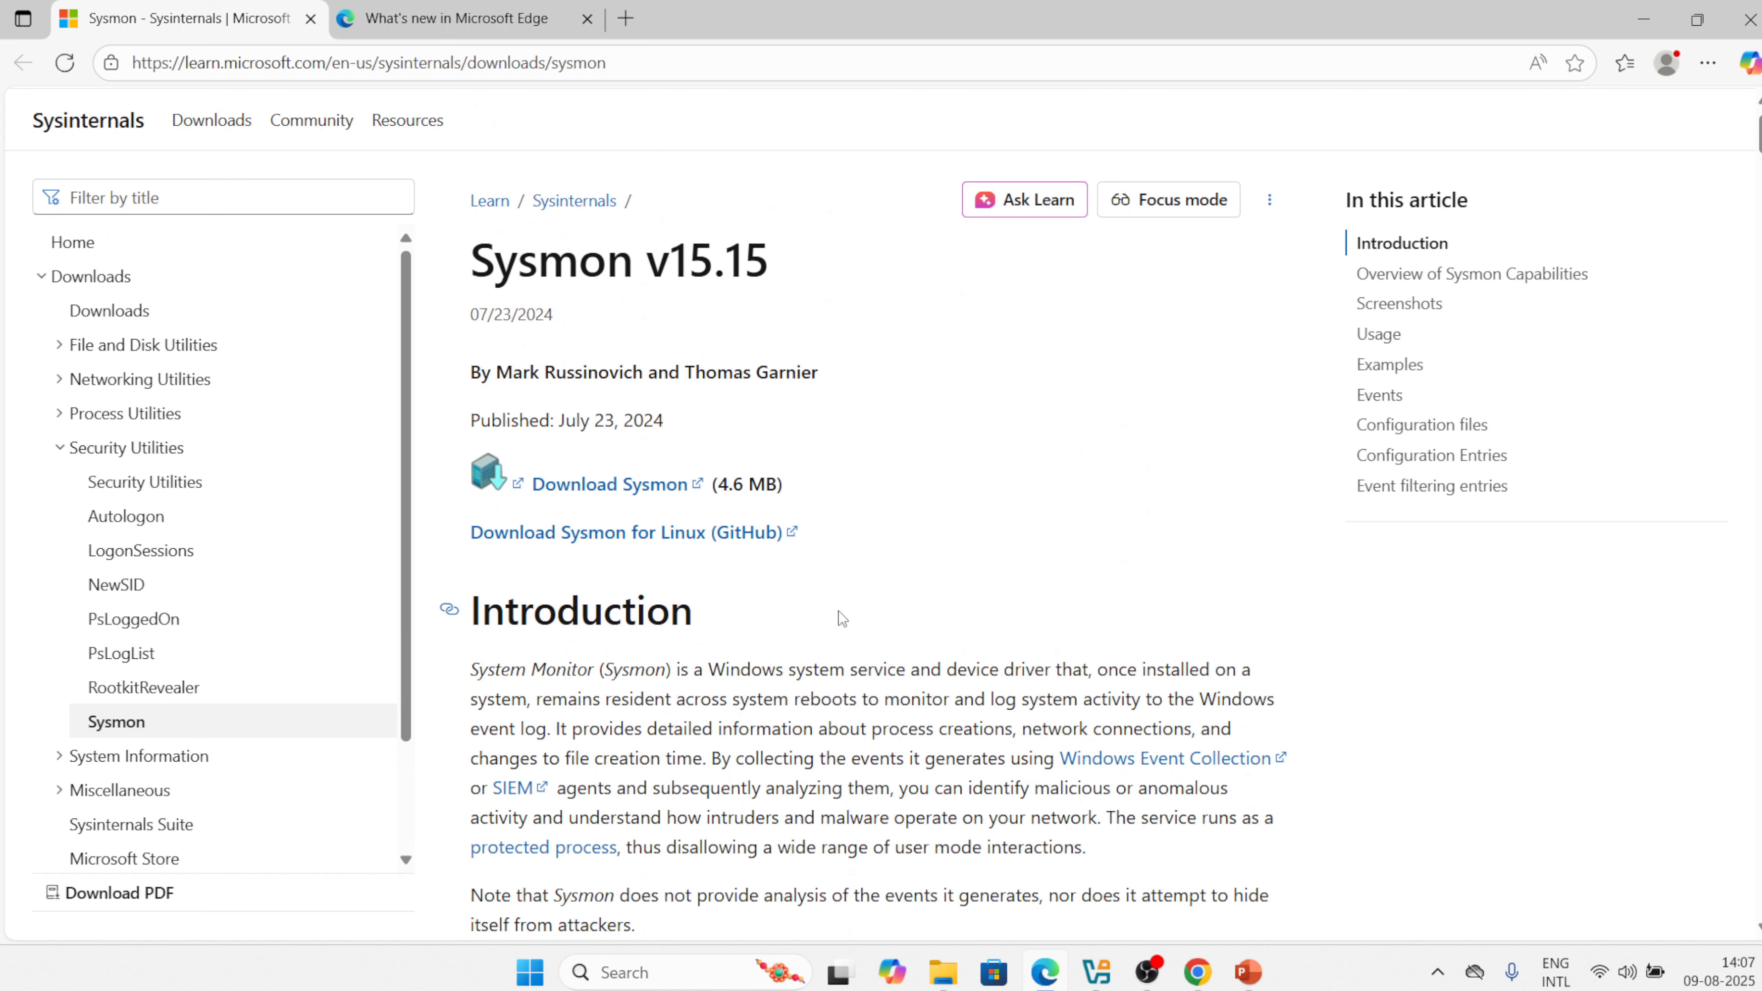
Start the Sysmon.zip download from the Microsoft Learn Sysmon page and scroll down.
{"action": "left_click", "coordinate": [607, 486]}
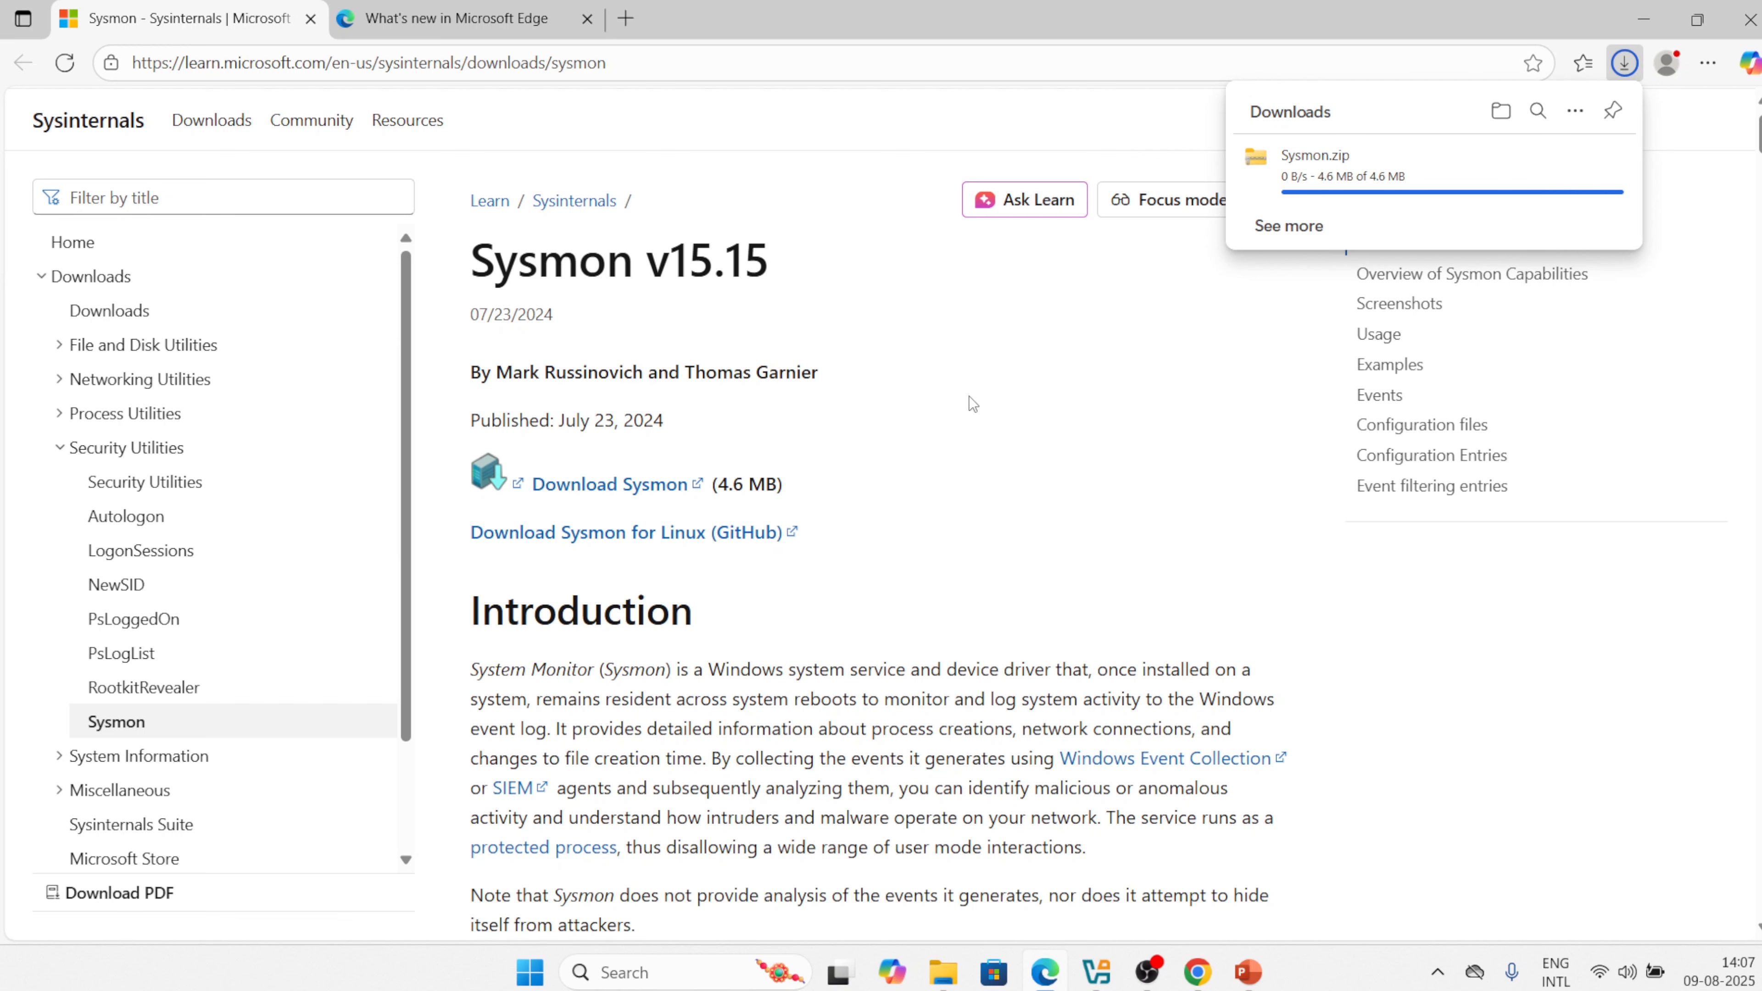
{"action": "scroll", "coordinate": [1038, 448], "scroll_direction": "down", "scroll_amount": 10}
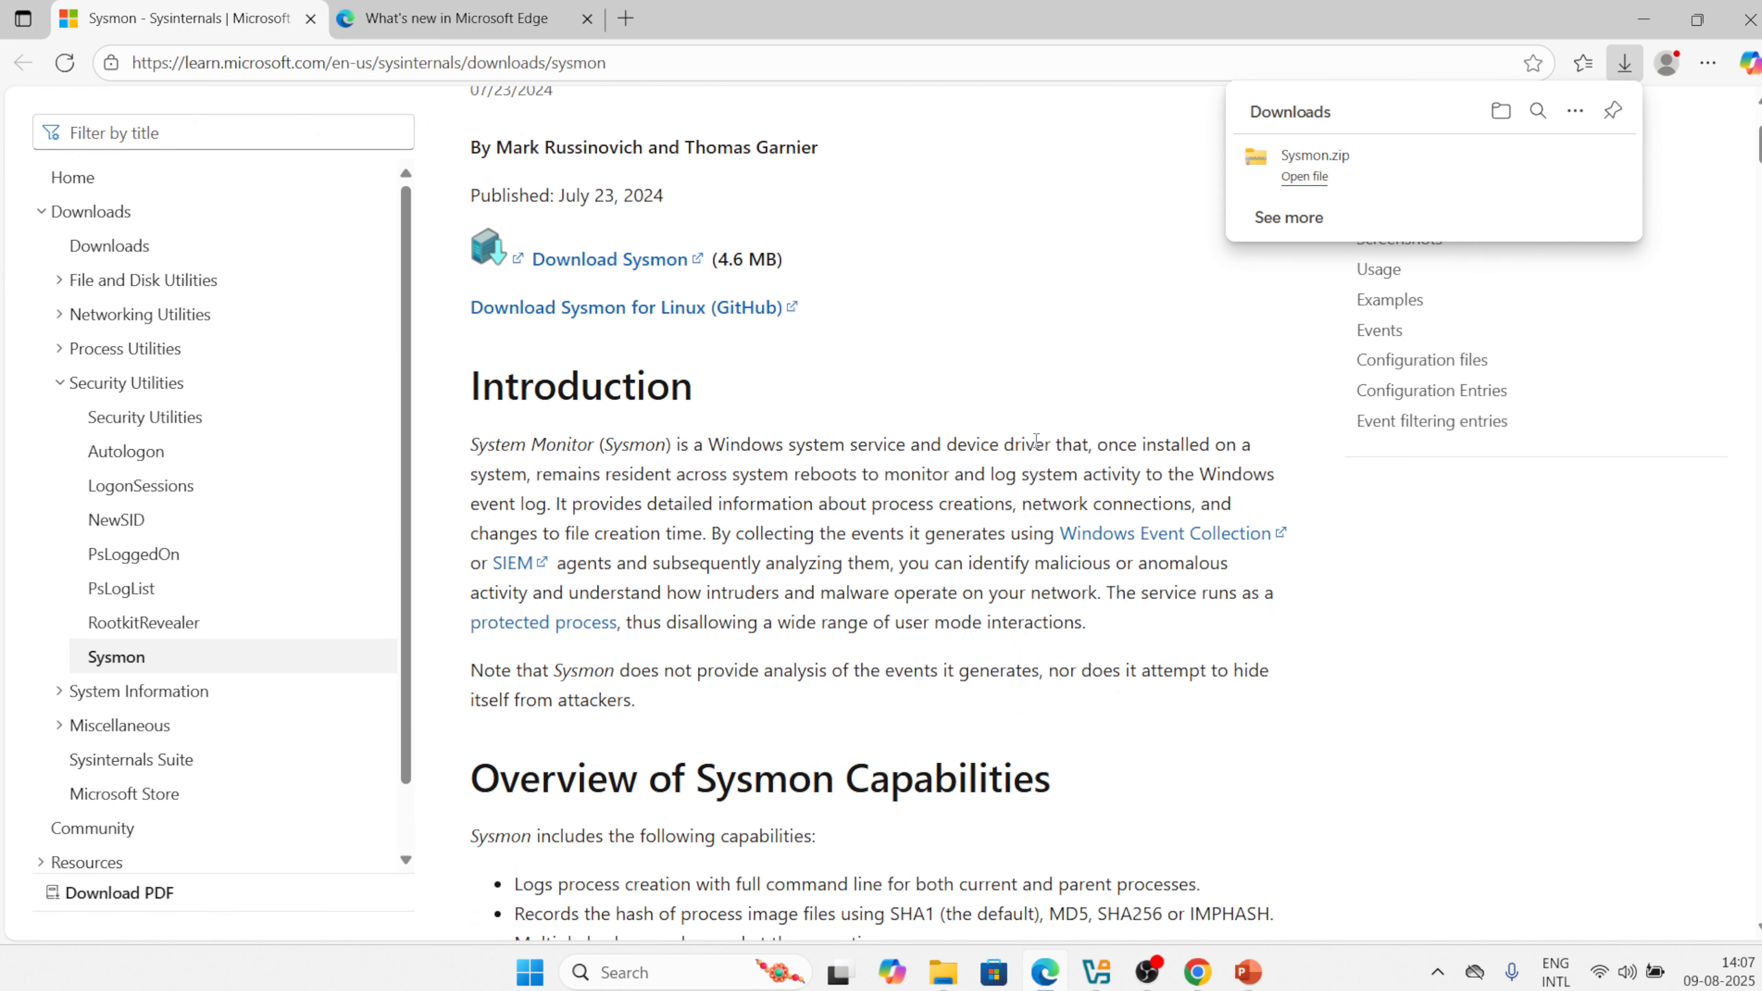
{"action": "scroll", "coordinate": [1035, 444], "scroll_direction": "down", "scroll_amount": 10}
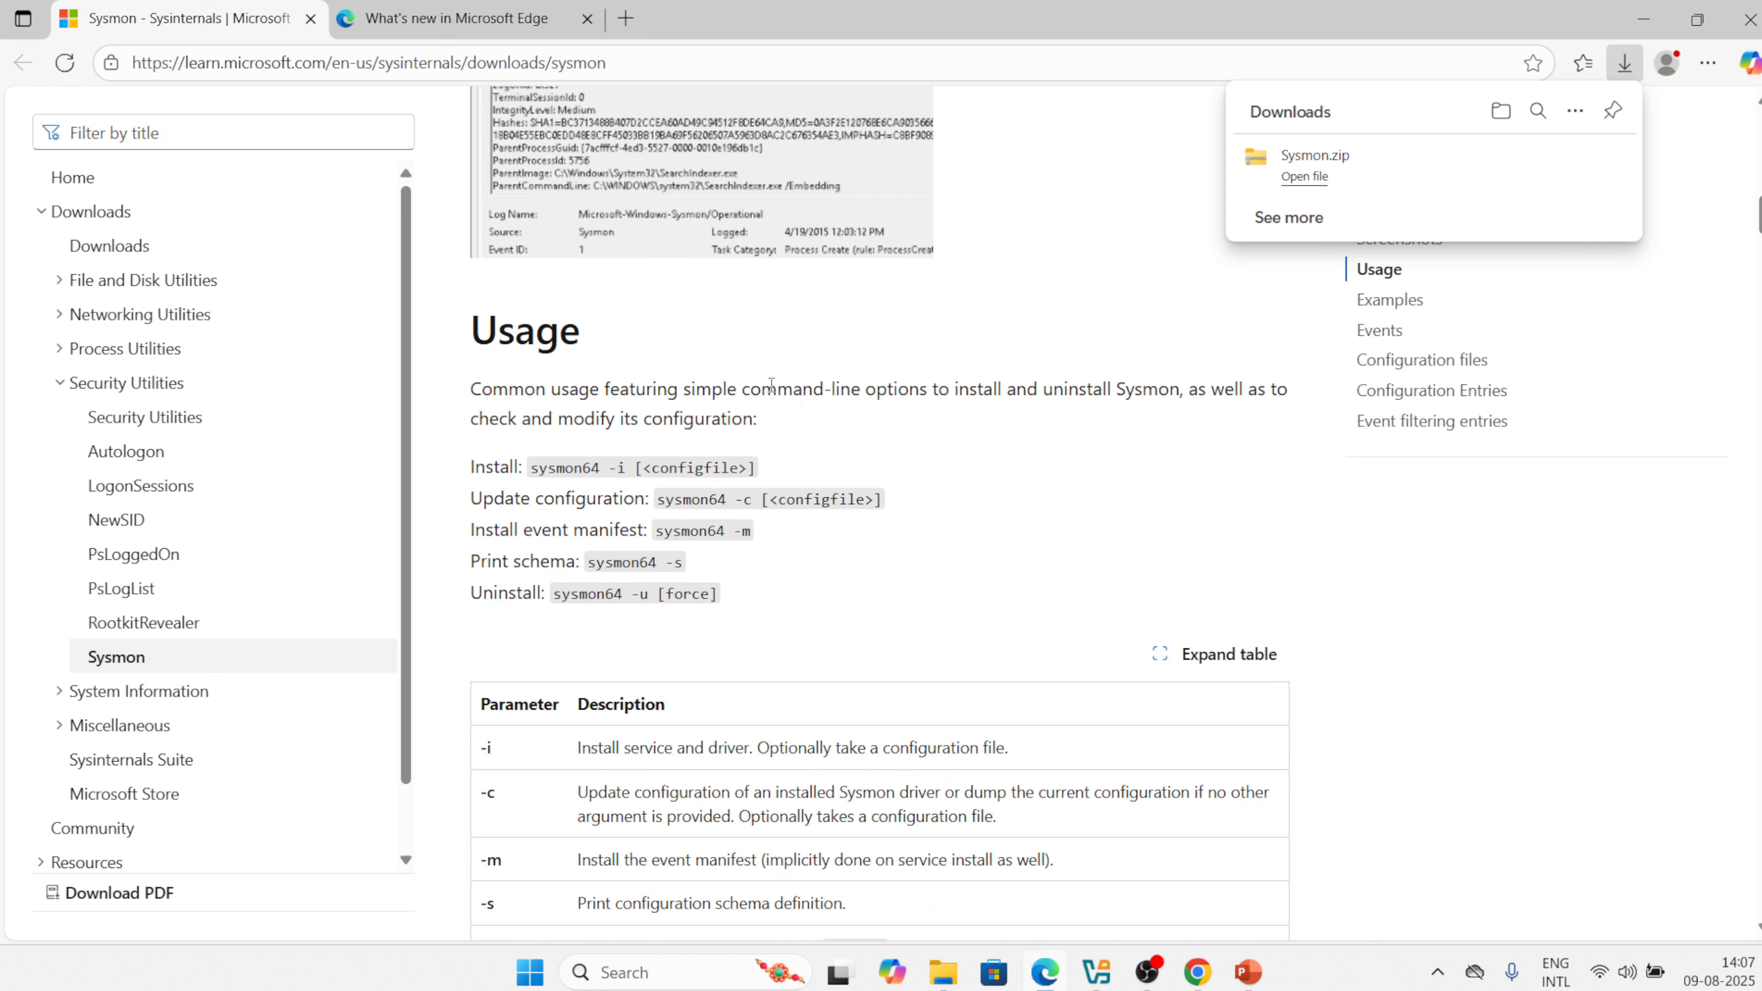
Highlight the Usage section's introduction and the Sysmon install command.
{"action": "left_click_drag", "start_coordinate": [471, 393], "coordinate": [807, 421]}
{"action": "left_click", "coordinate": [788, 466]}
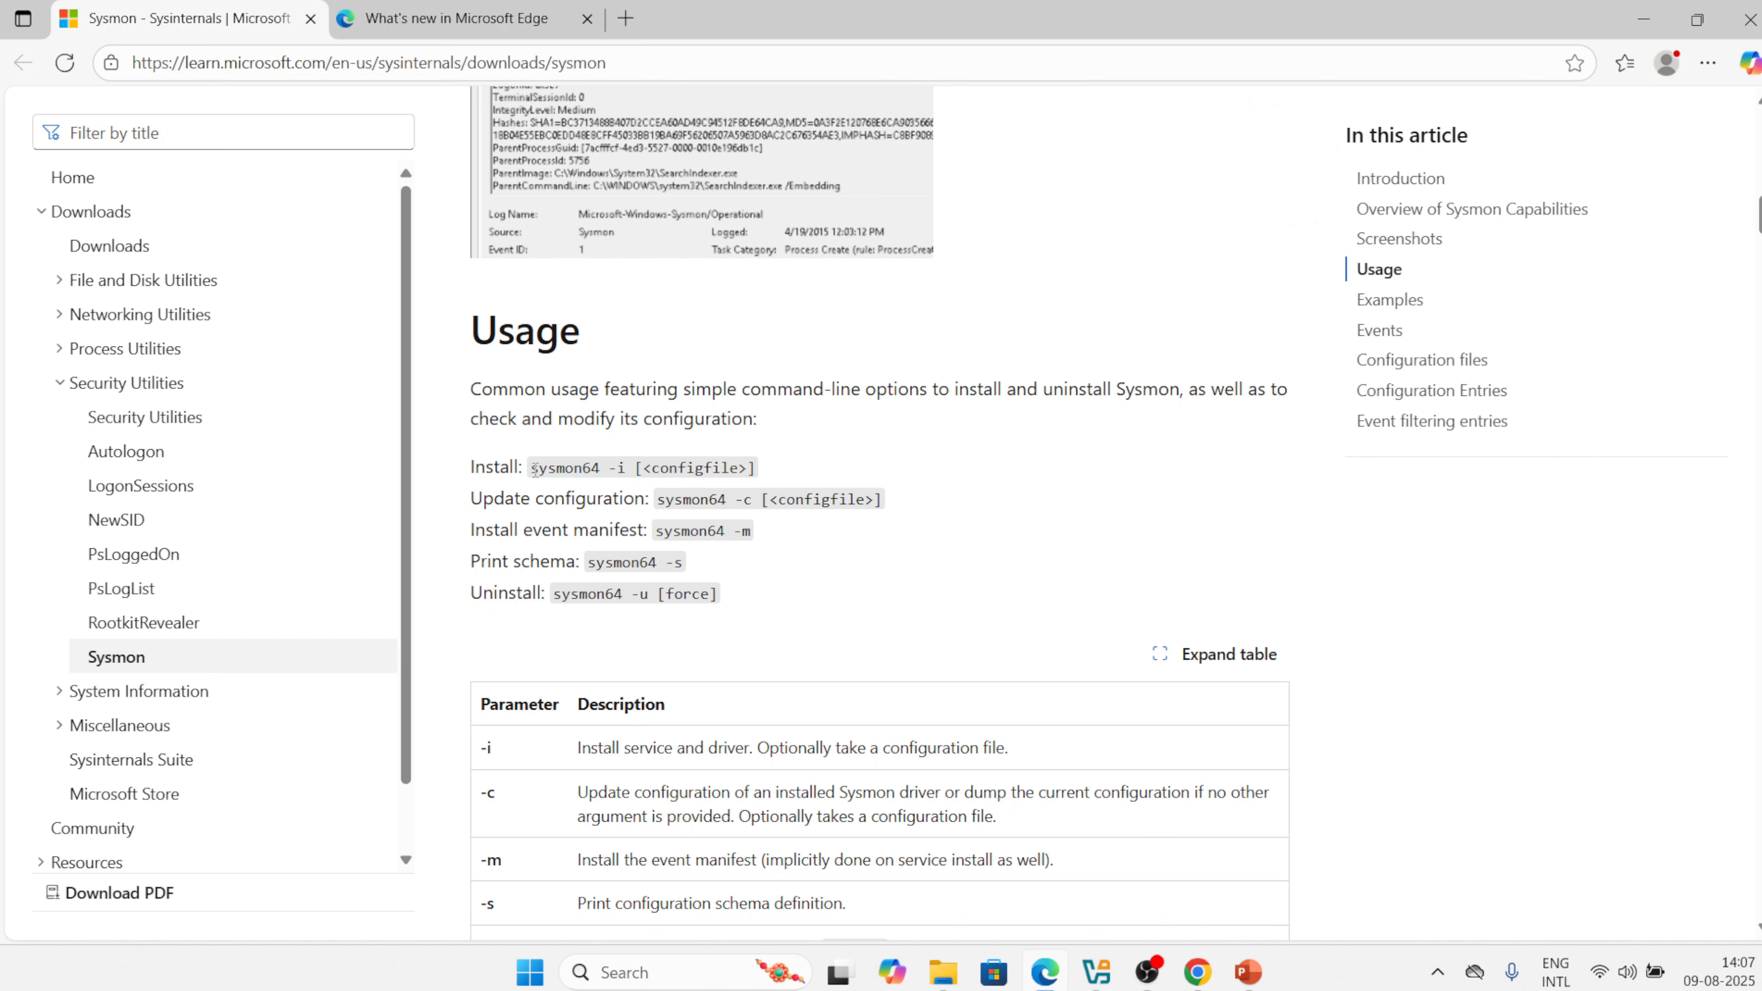
{"action": "left_click_drag", "start_coordinate": [535, 470], "coordinate": [766, 476]}
In the Edge tab, go to Google and search 'confirguration file for sysmon'.
{"action": "left_click", "coordinate": [829, 471]}
{"action": "left_click", "coordinate": [514, 29]}
{"action": "left_click", "coordinate": [496, 47]}
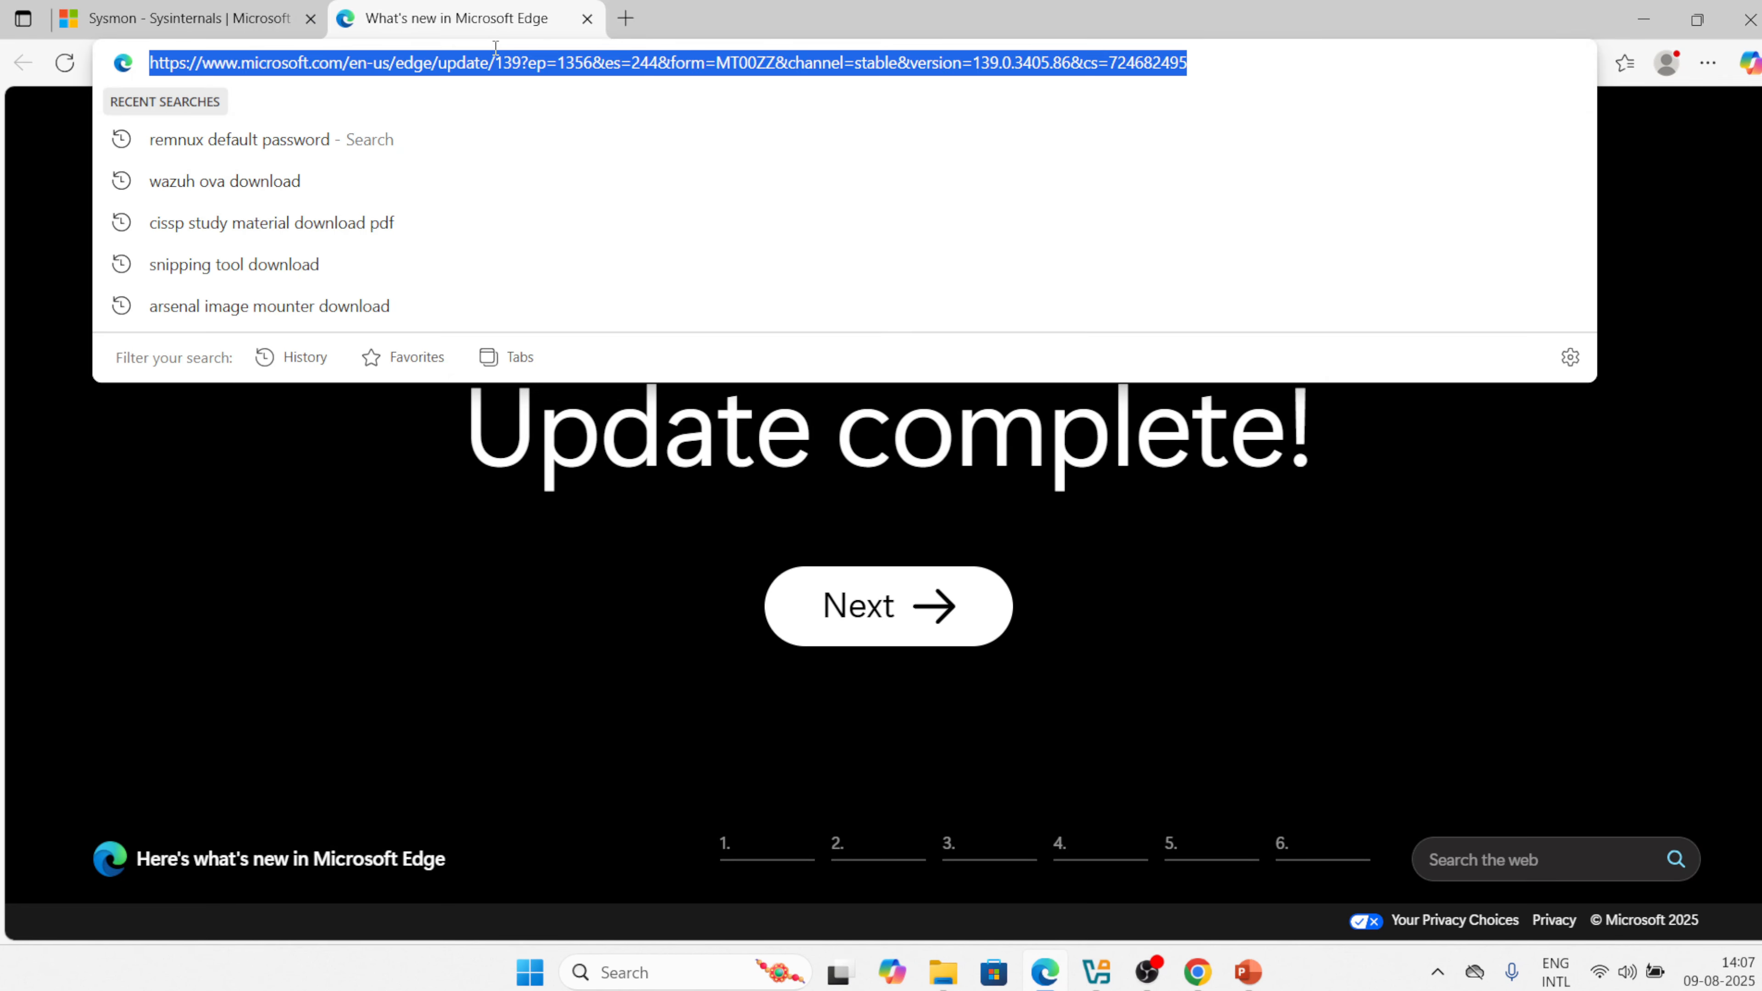
{"action": "type", "text": "goo"}
{"action": "key", "text": "Return"}
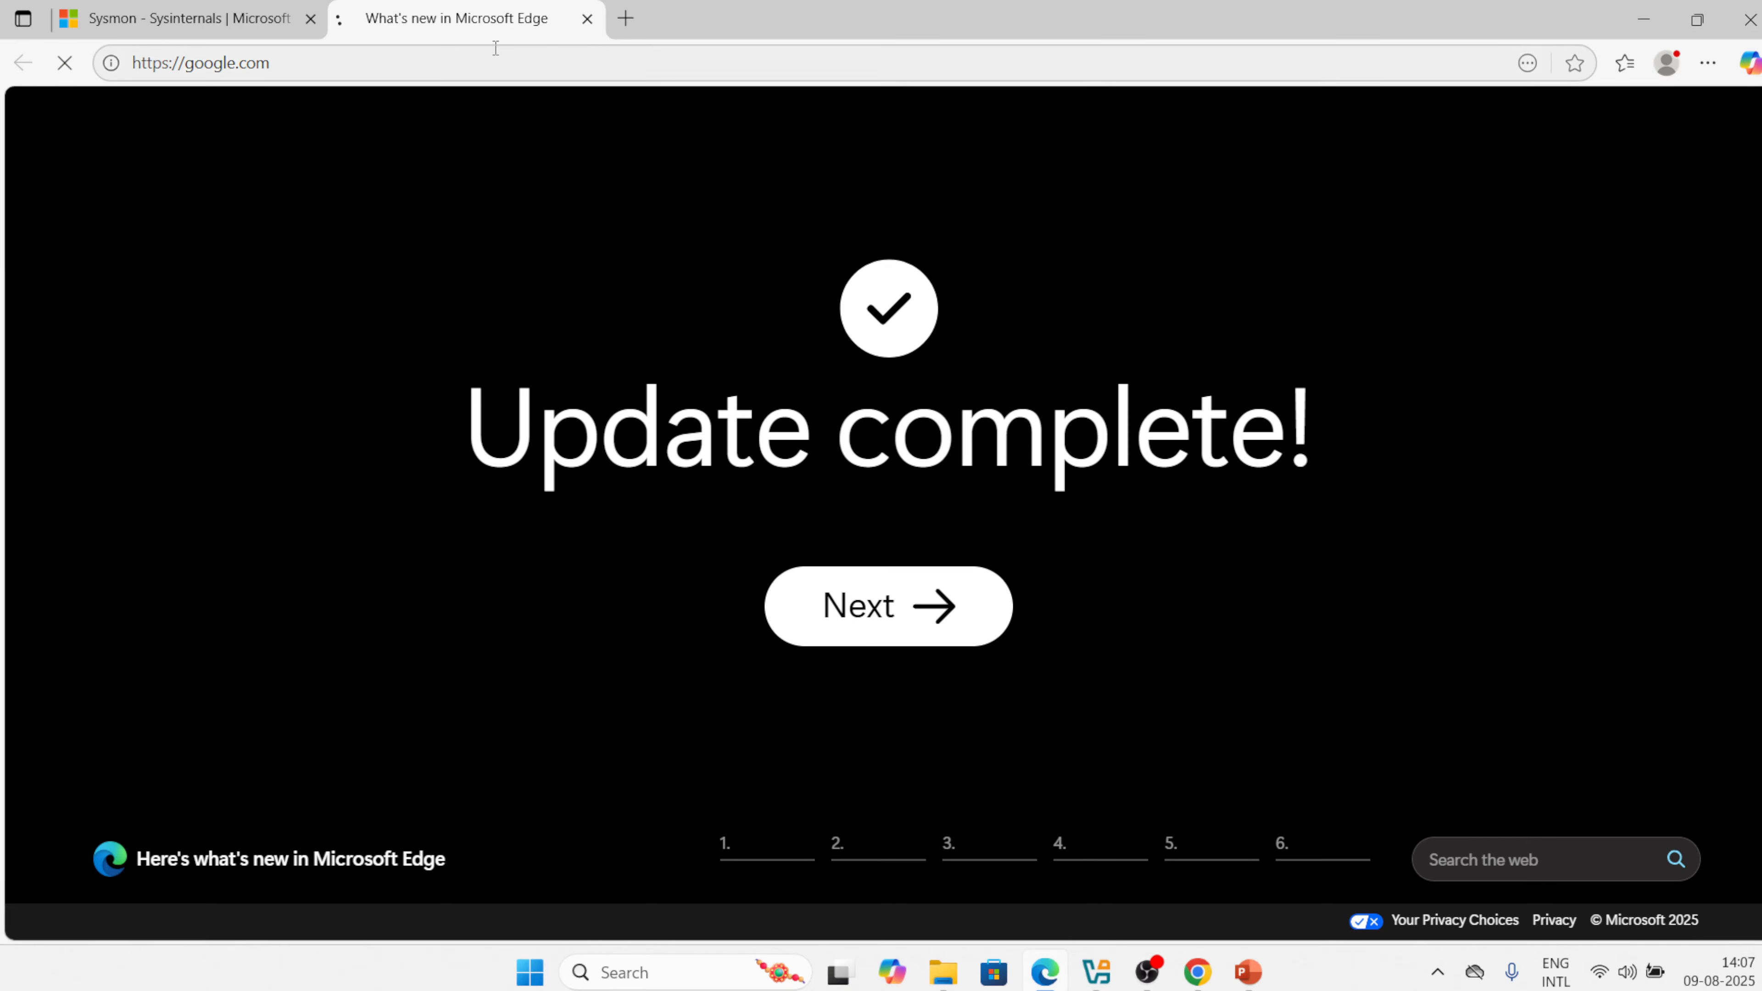
{"action": "type", "text": "conf"}
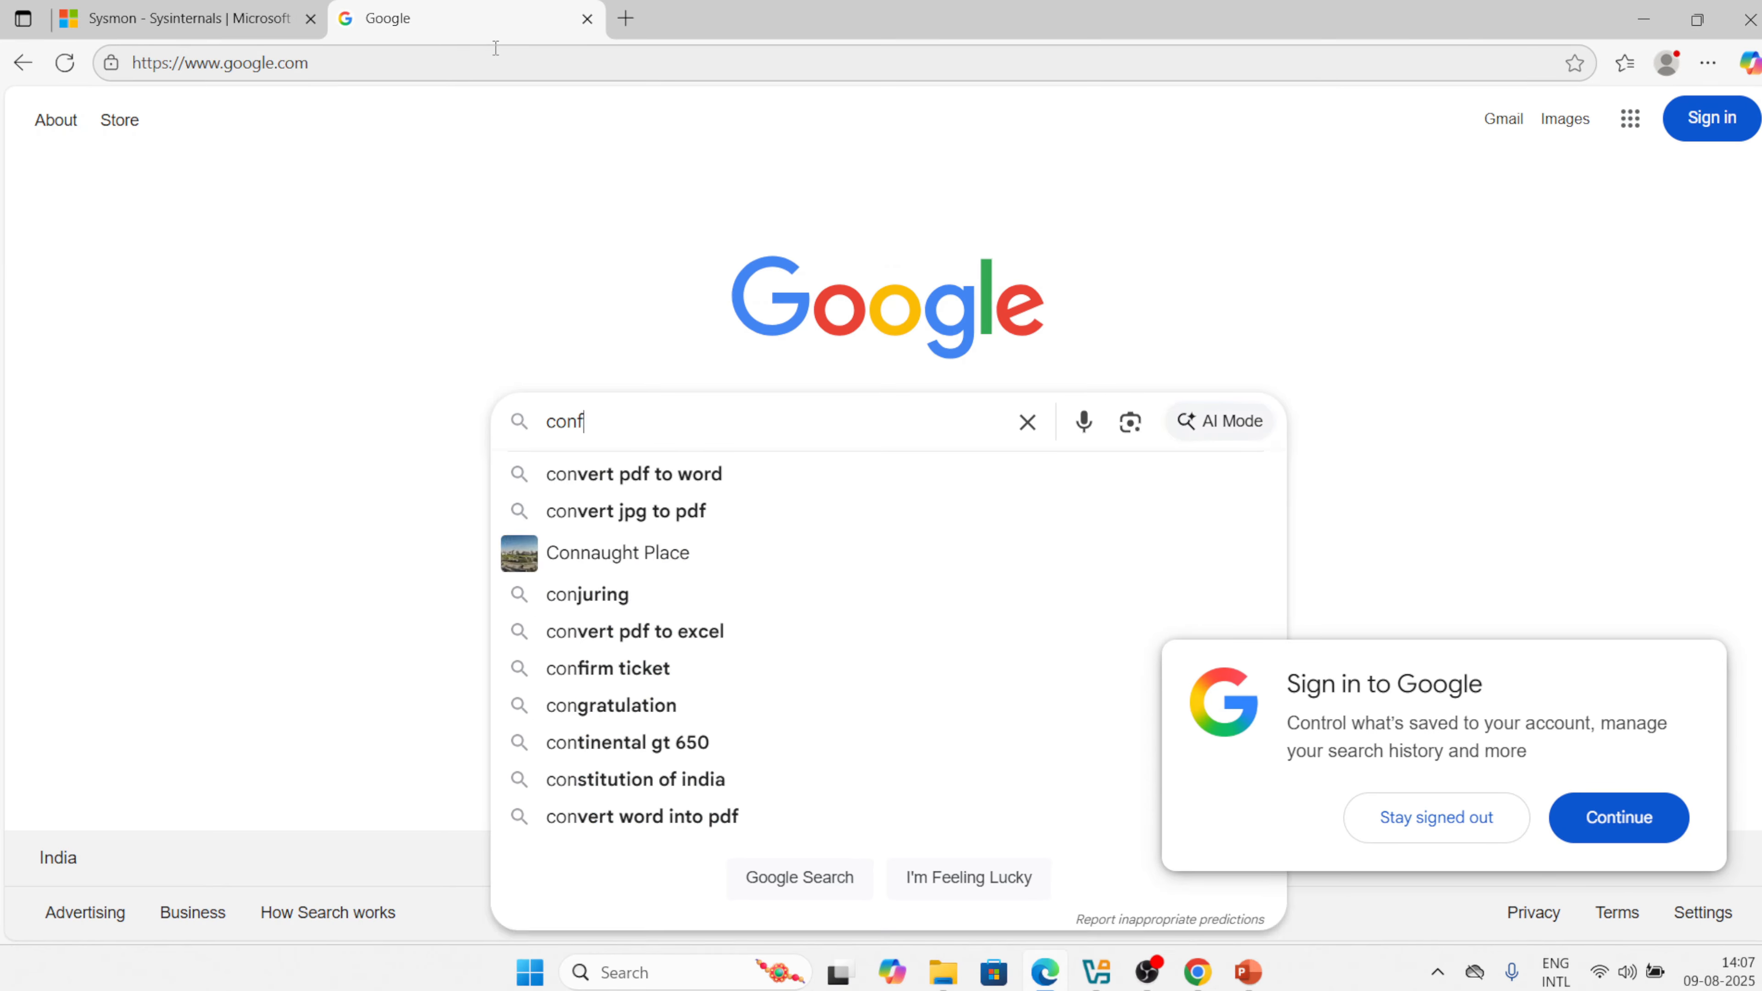
{"action": "type", "text": "irgurat"}
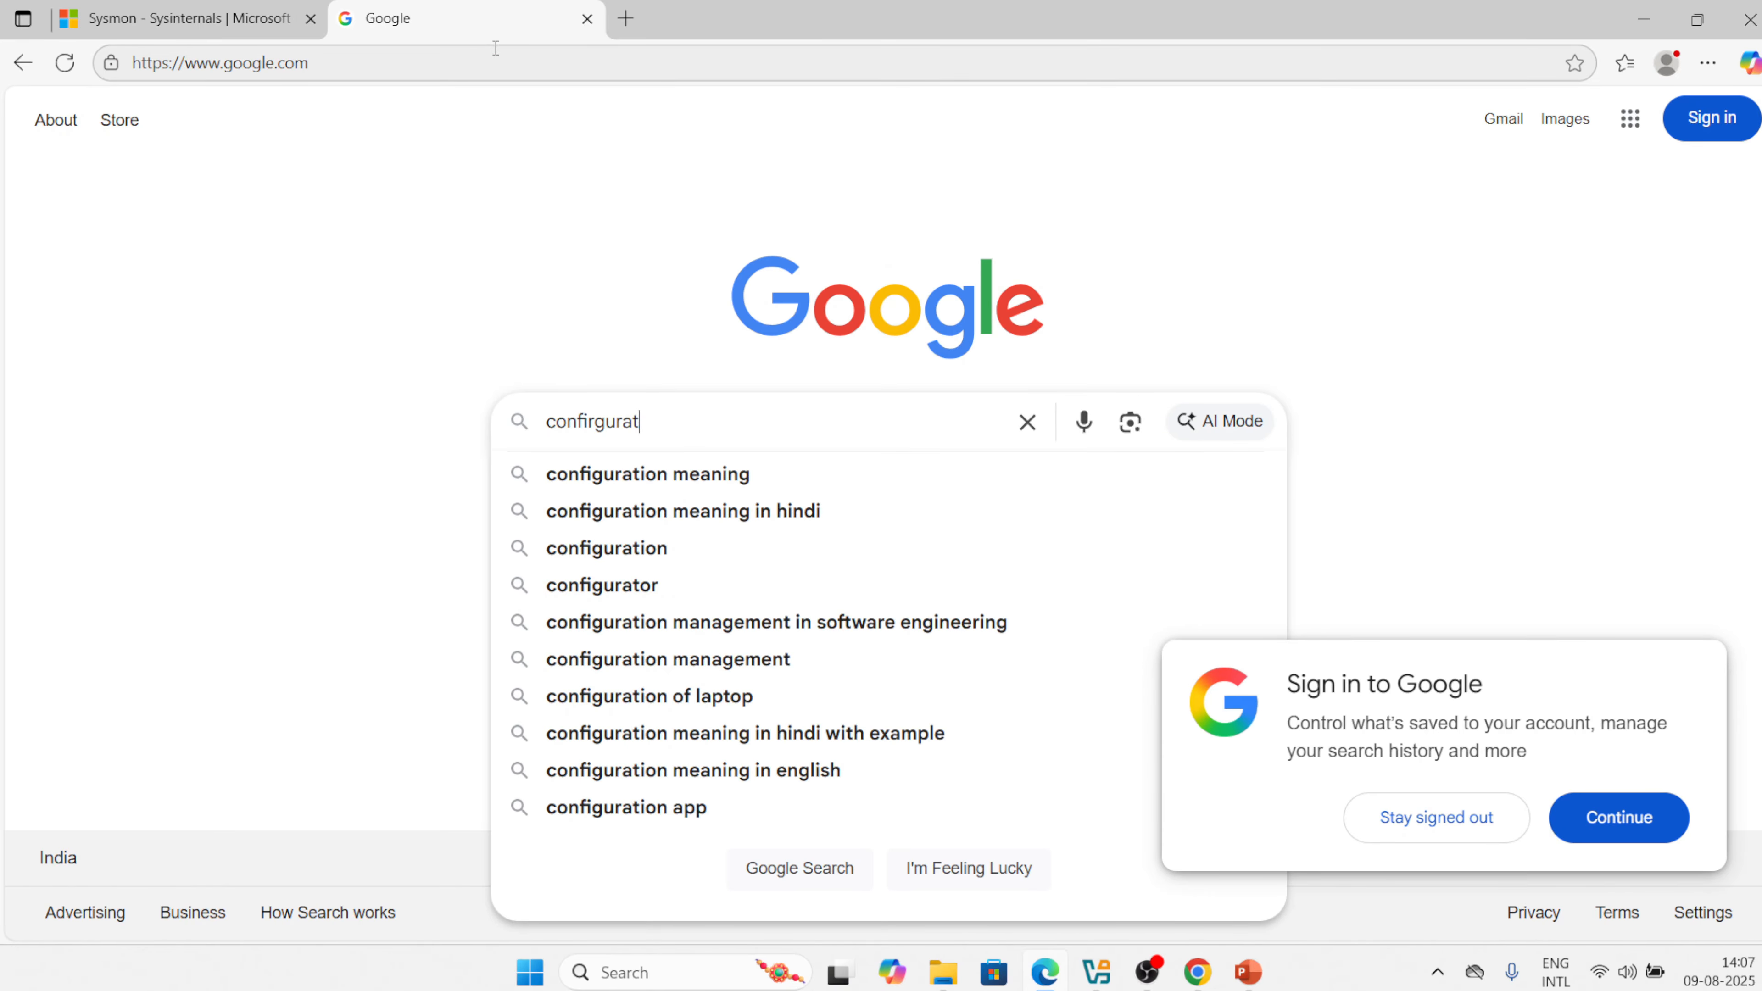
{"action": "type", "text": "ion file fo"}
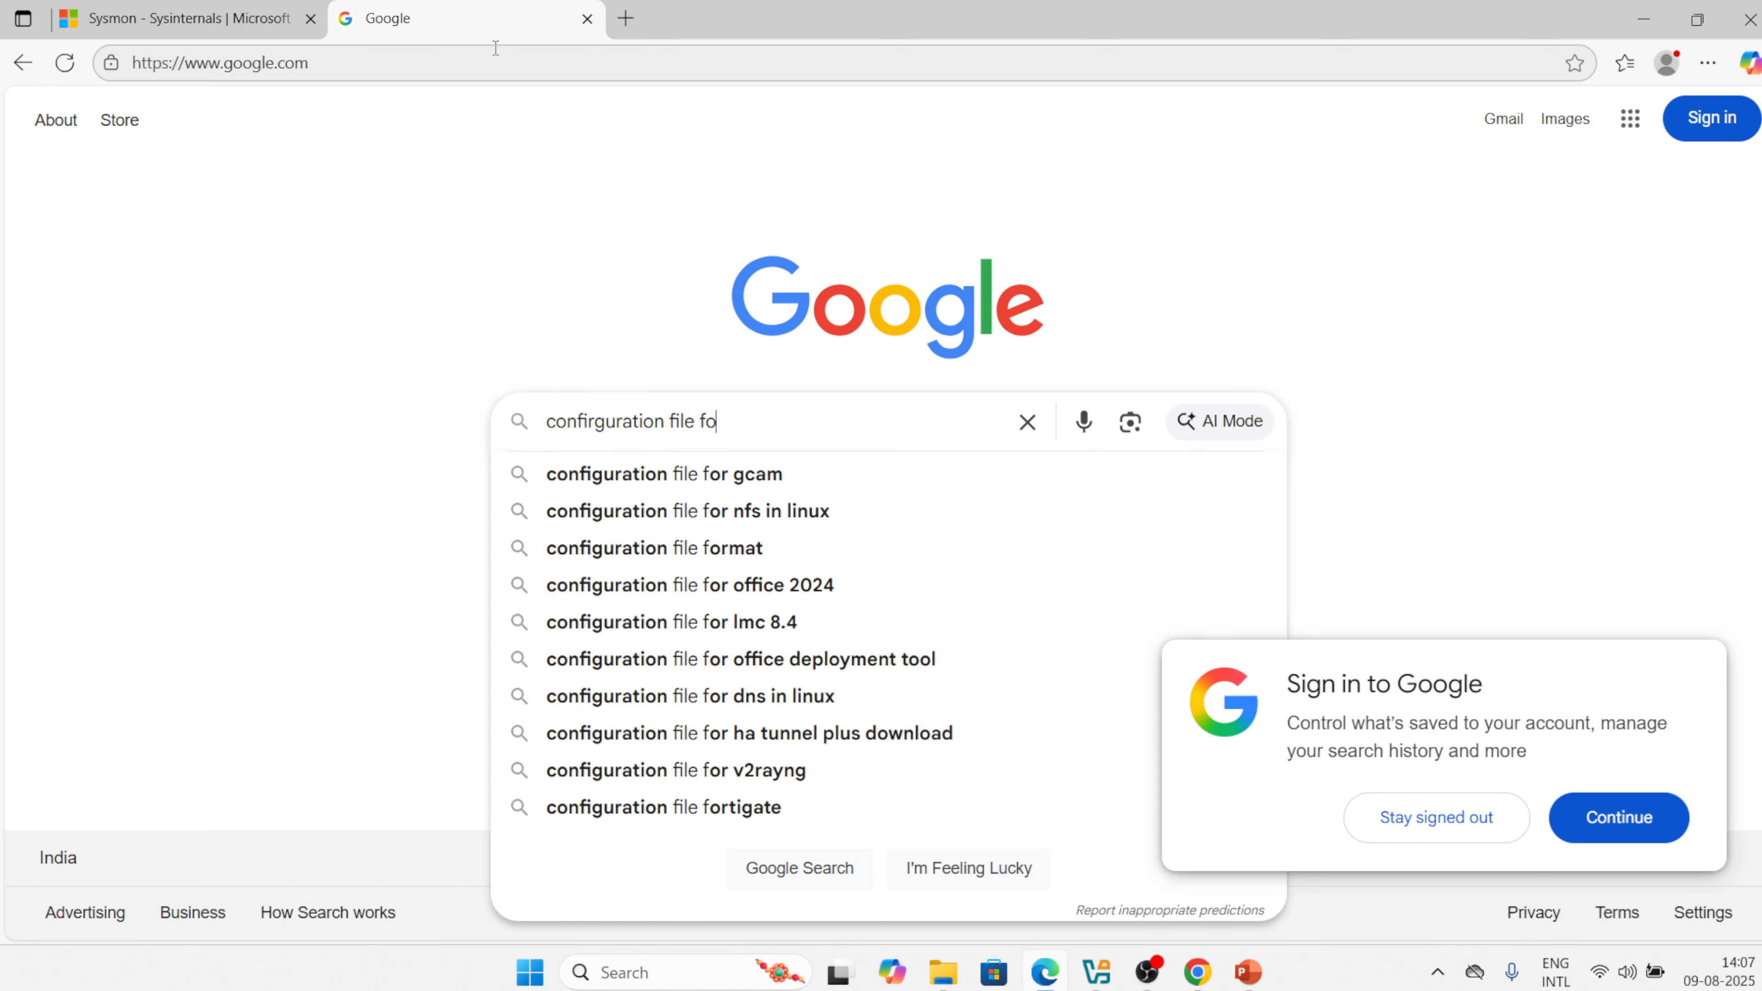
{"action": "type", "text": "r sysmon"}
{"action": "key", "text": "Return"}
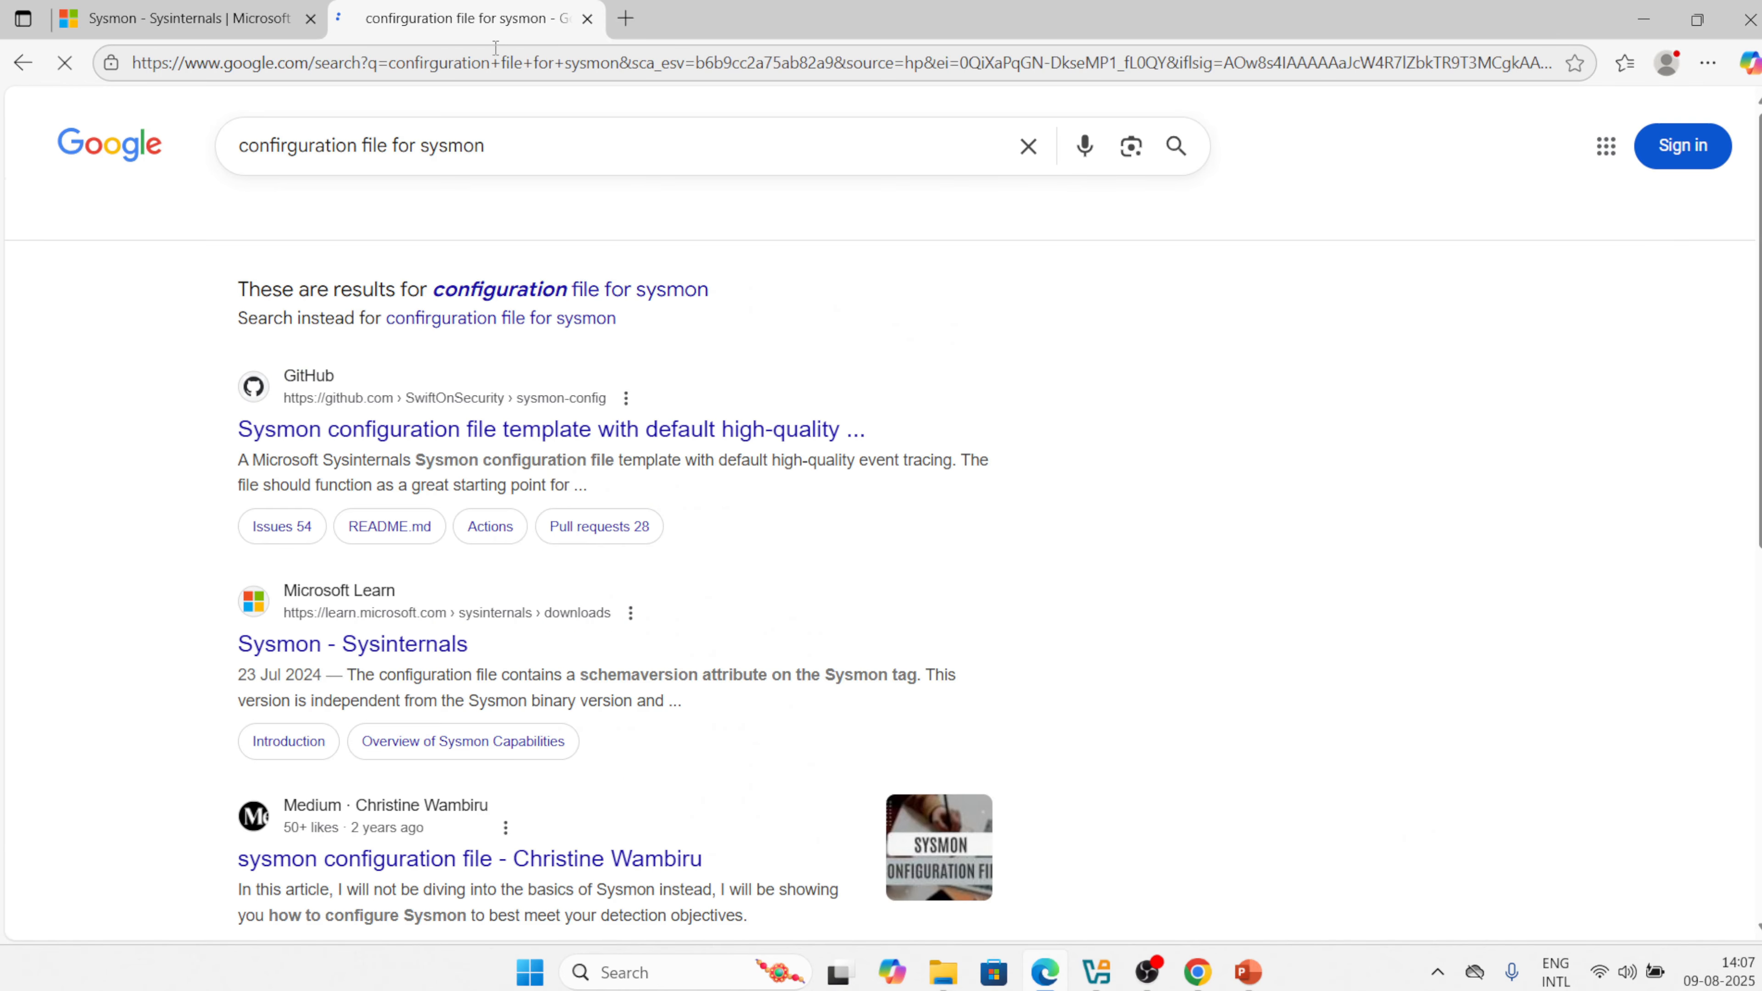
Download the raw sysmonconfig-export.xml from SwiftOnSecurity/sysmon-config and keep it despite the warning.
{"action": "left_click", "coordinate": [439, 423]}
{"action": "scroll", "coordinate": [444, 507], "scroll_direction": "down", "scroll_amount": 2}
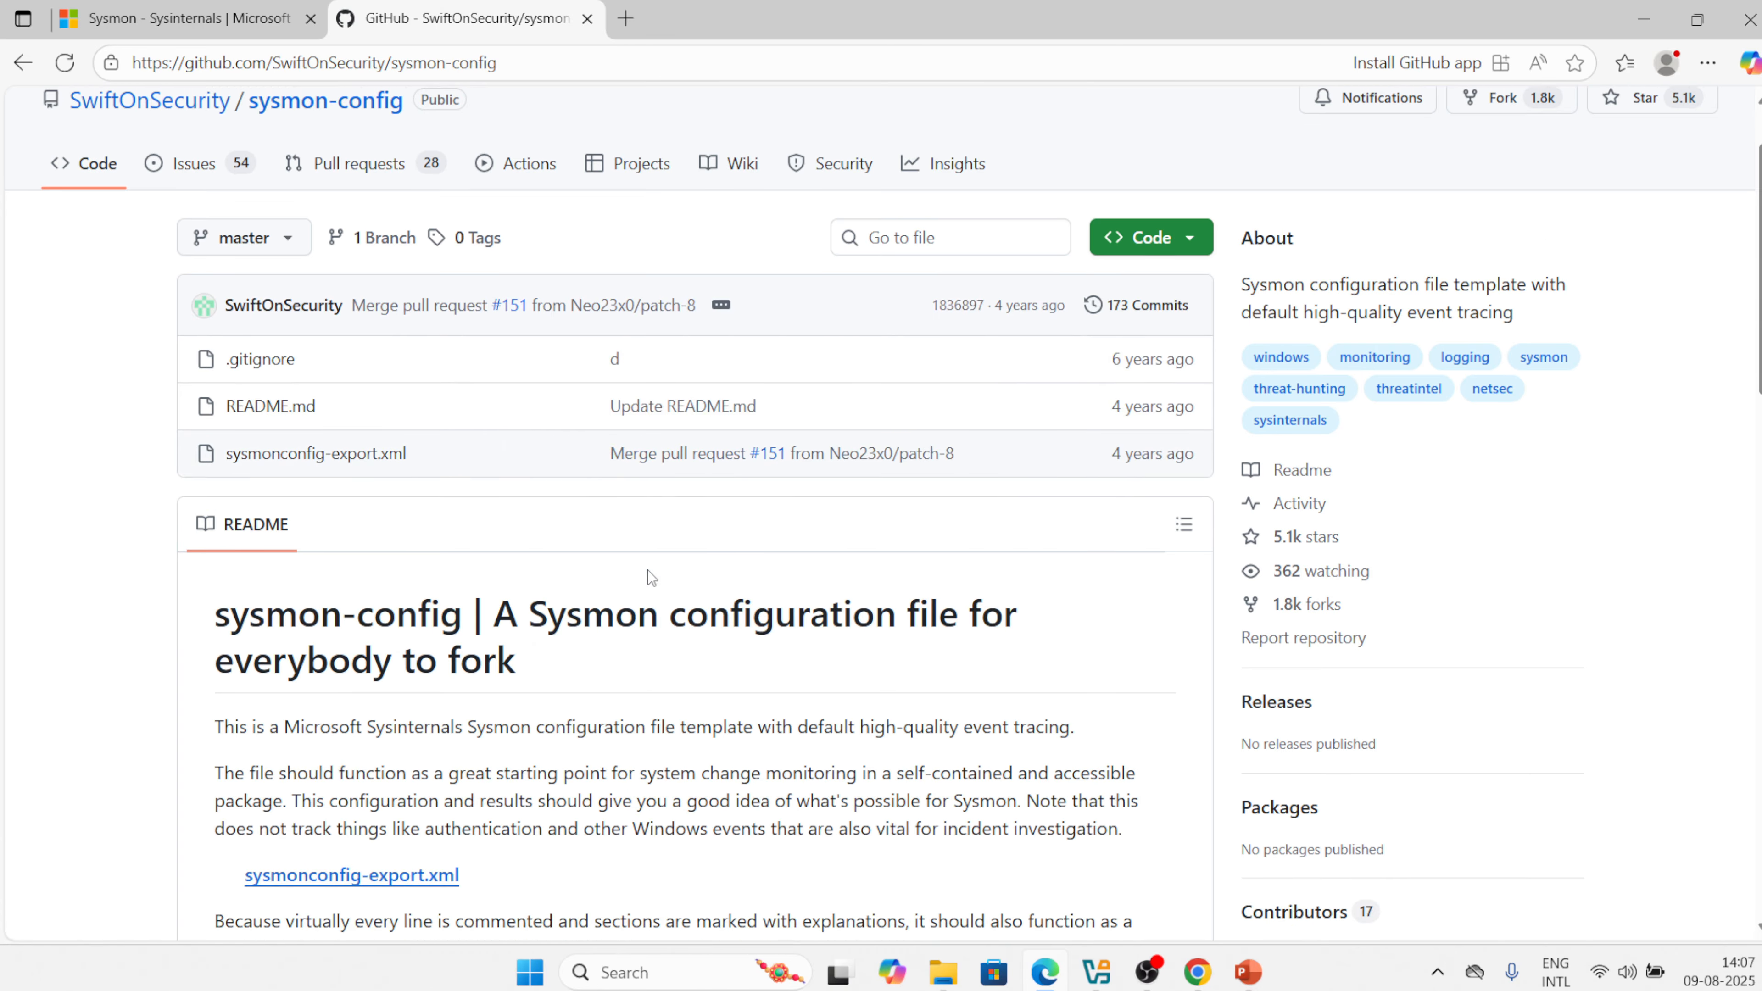
{"action": "left_click", "coordinate": [356, 424]}
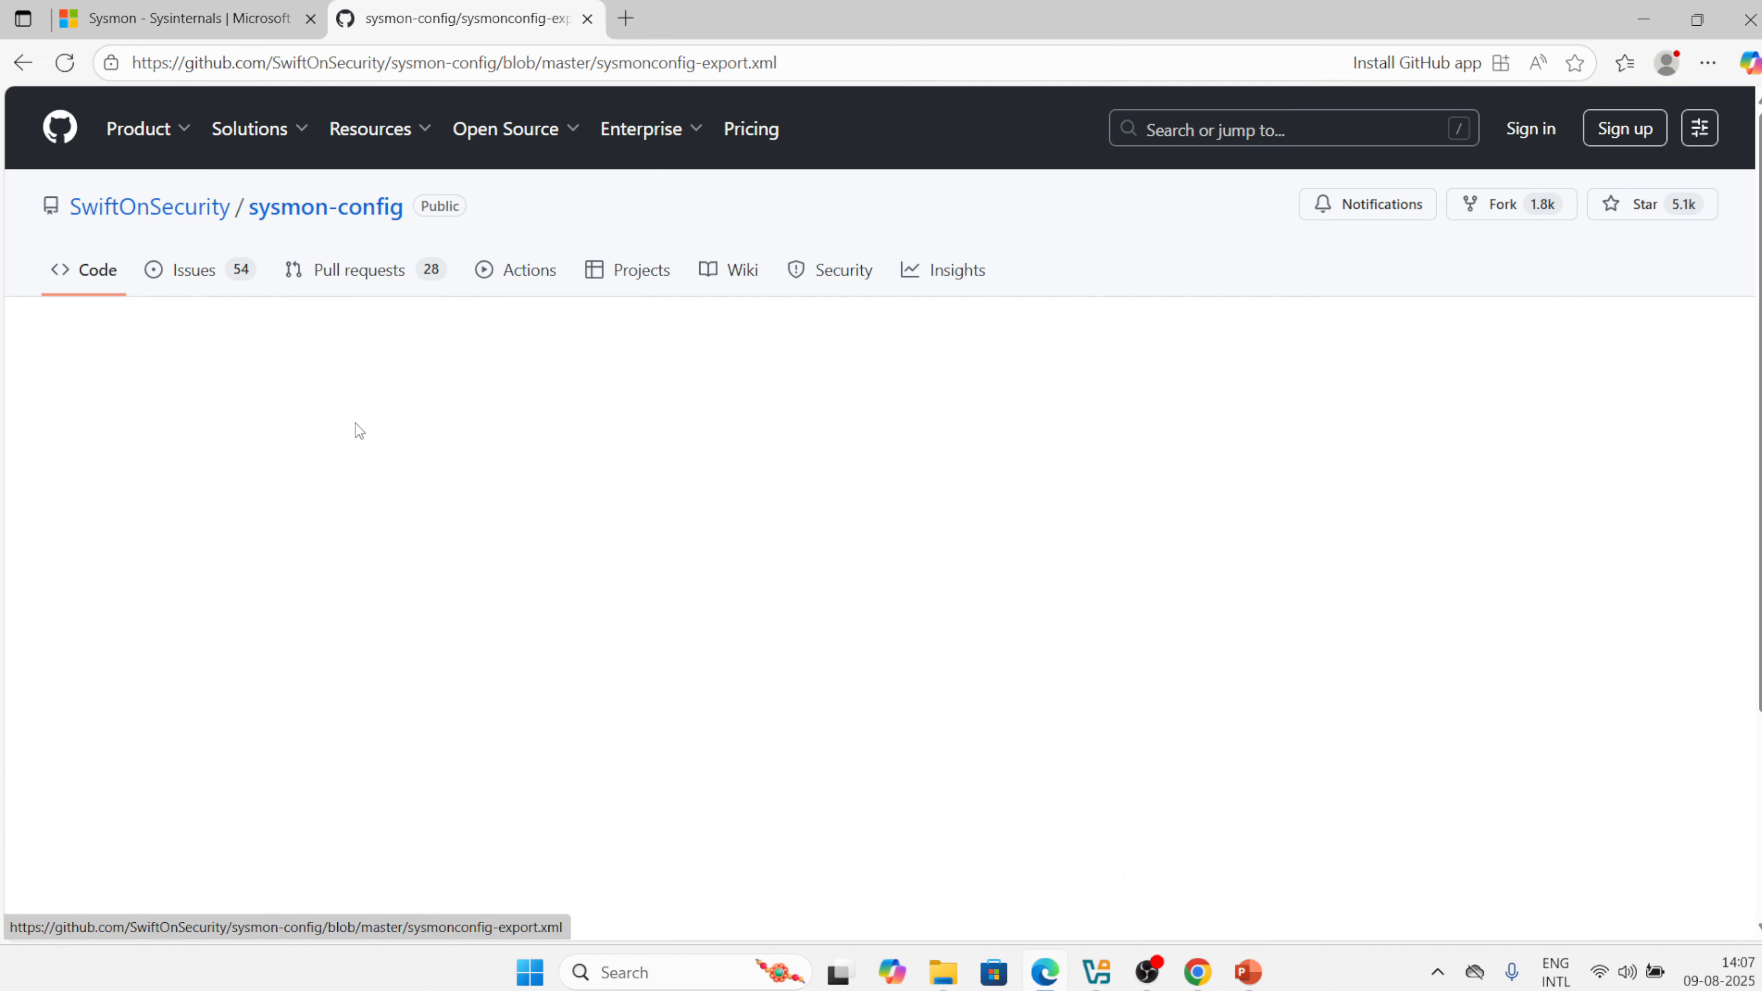
{"action": "scroll", "coordinate": [847, 665], "scroll_direction": "down", "scroll_amount": 20}
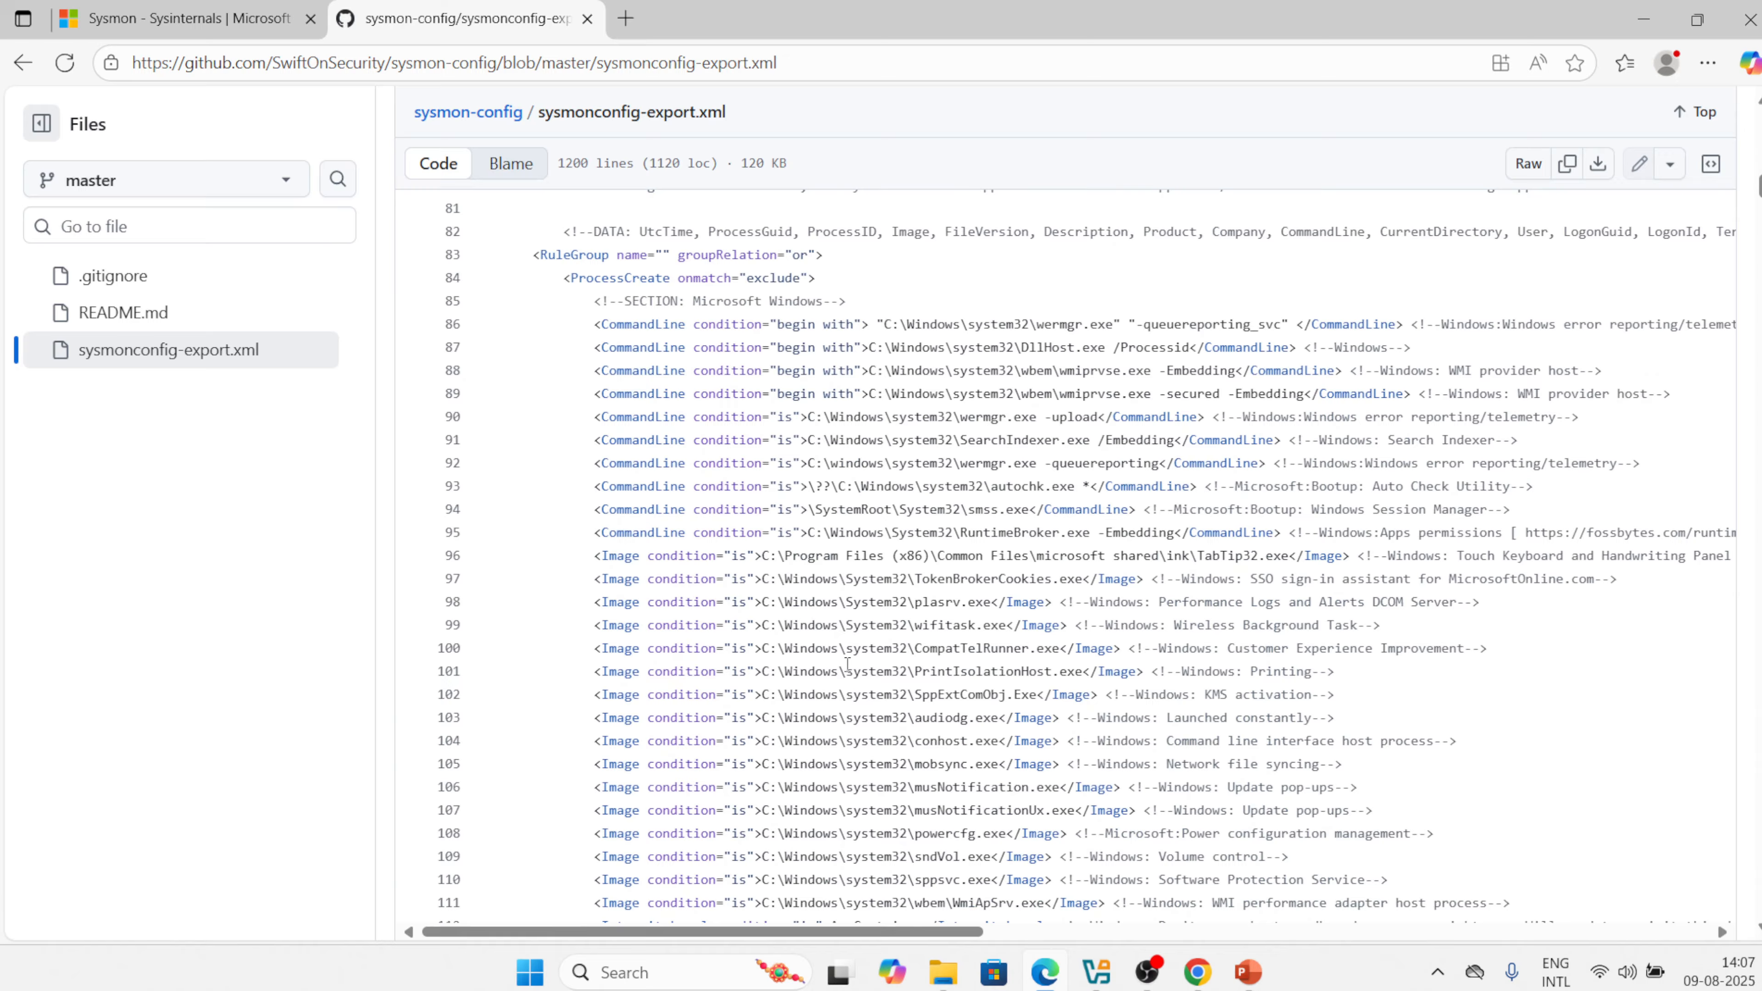
{"action": "scroll", "coordinate": [847, 665], "scroll_direction": "down", "scroll_amount": 20}
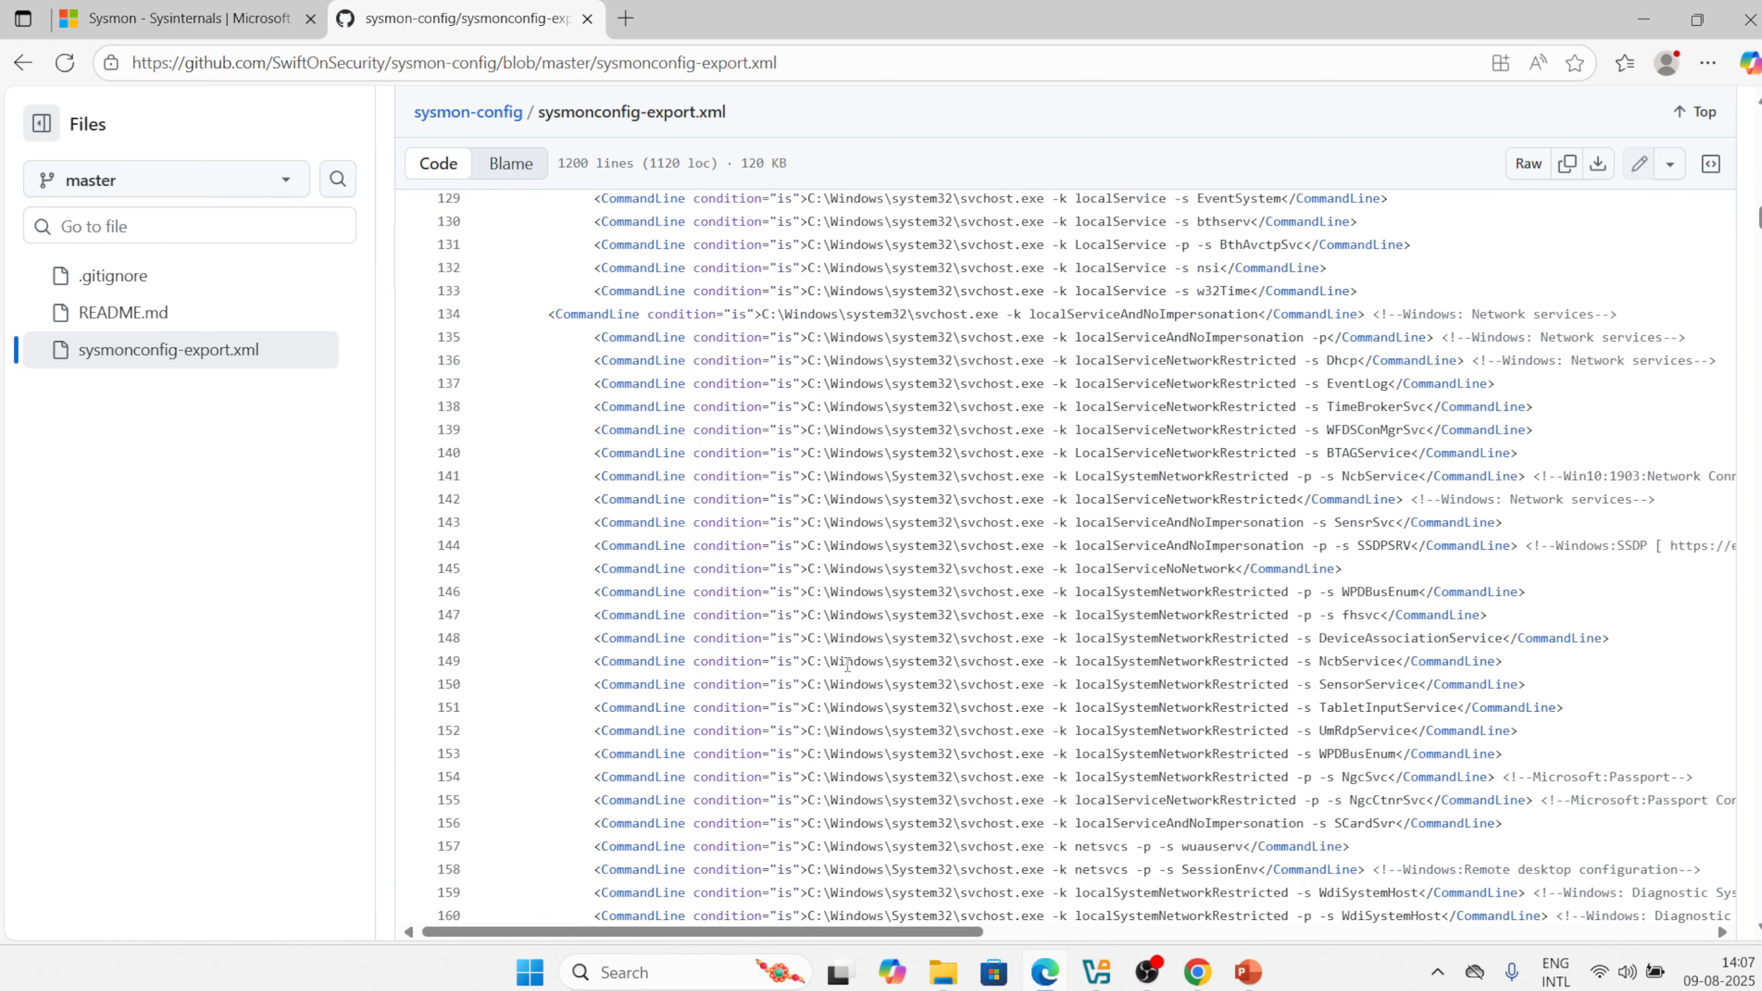
{"action": "scroll", "coordinate": [847, 664], "scroll_direction": "up", "scroll_amount": 20}
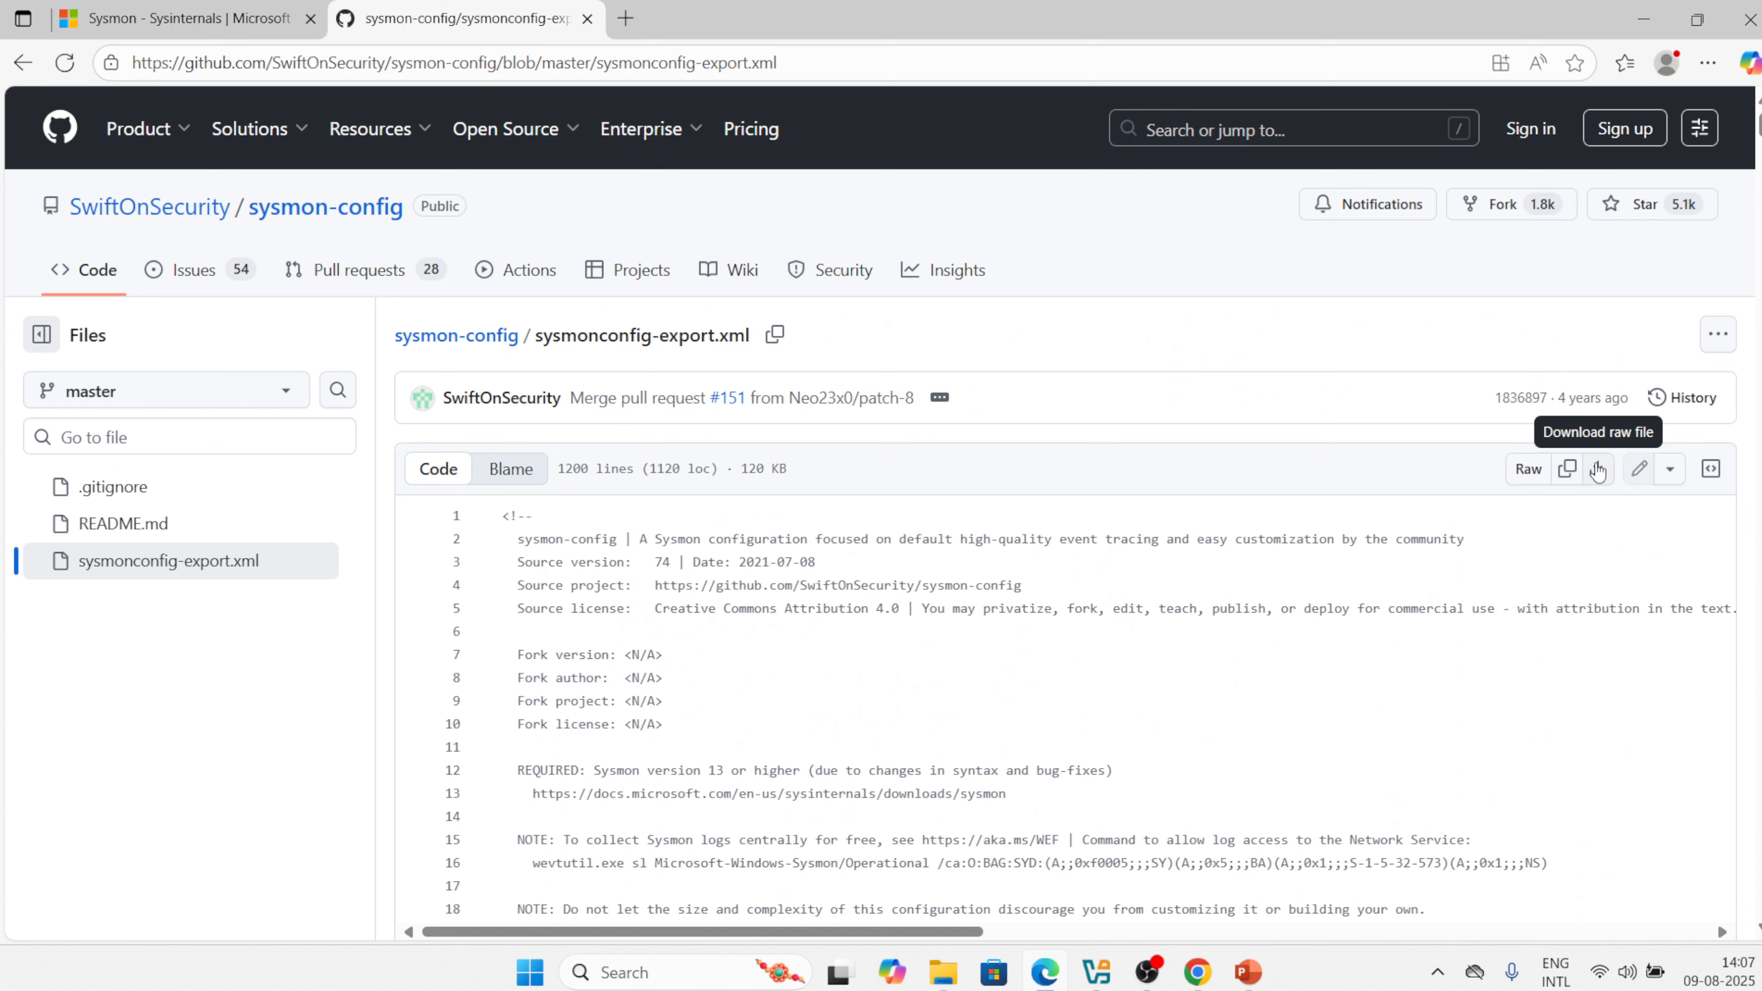
{"action": "left_click", "coordinate": [1598, 470]}
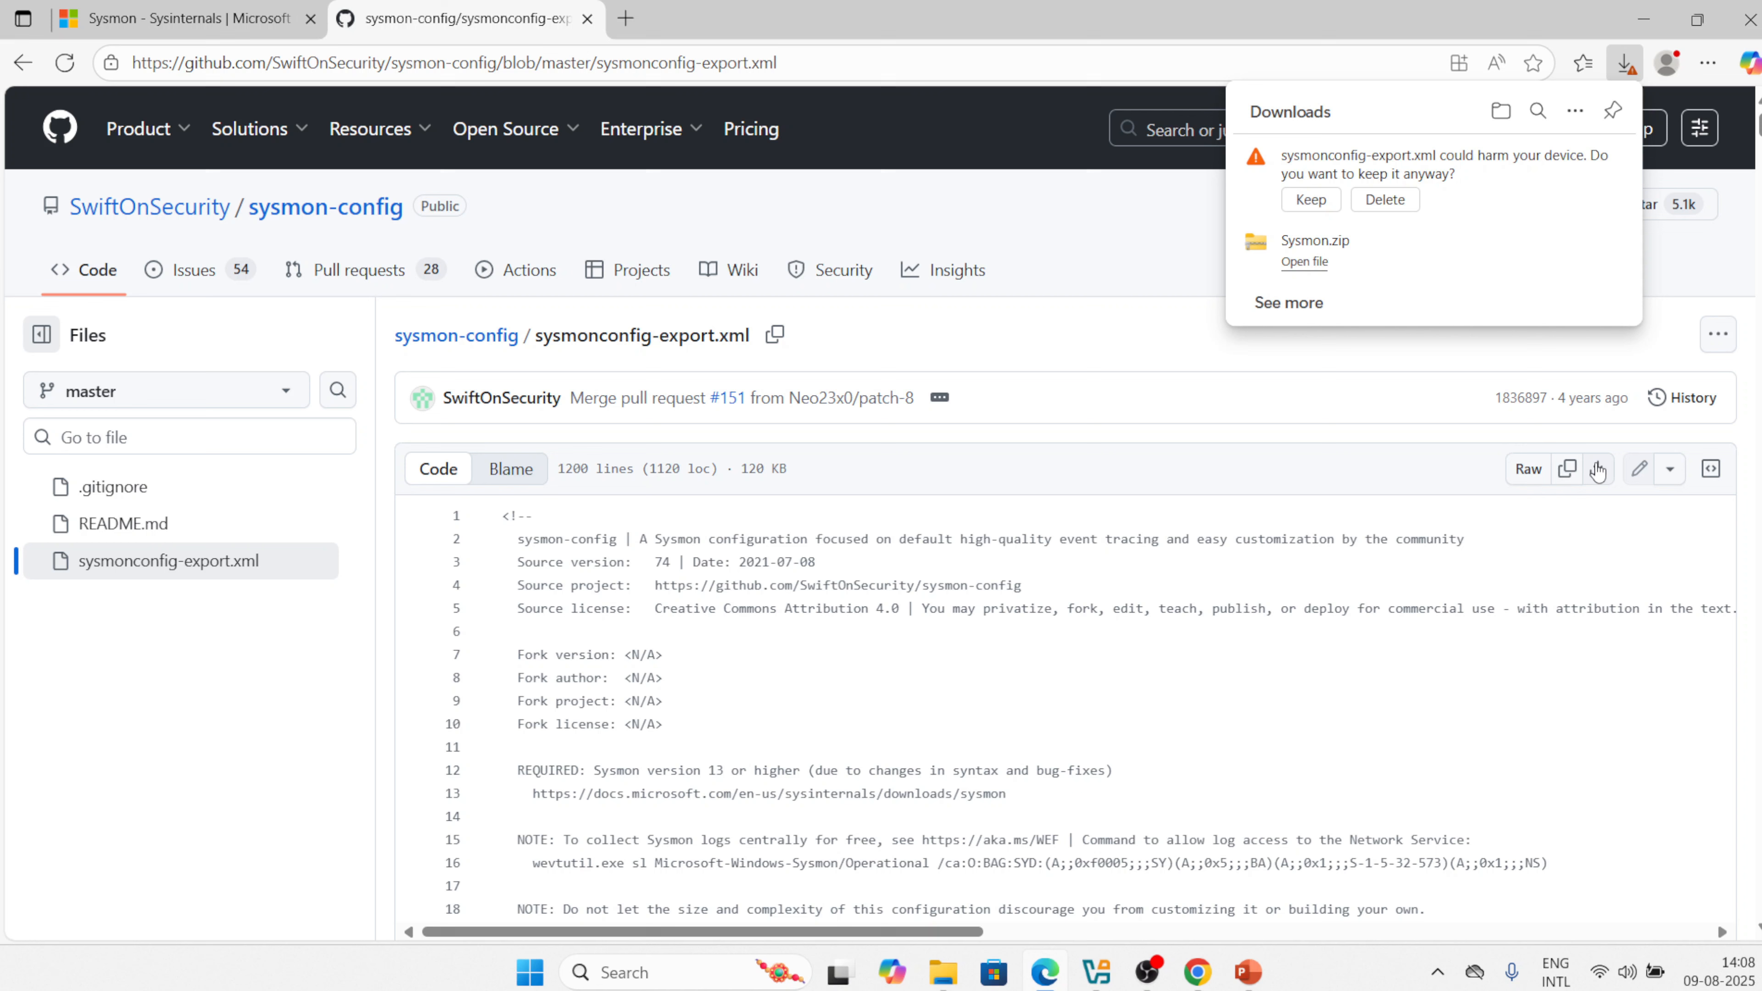
{"action": "left_click", "coordinate": [1310, 200]}
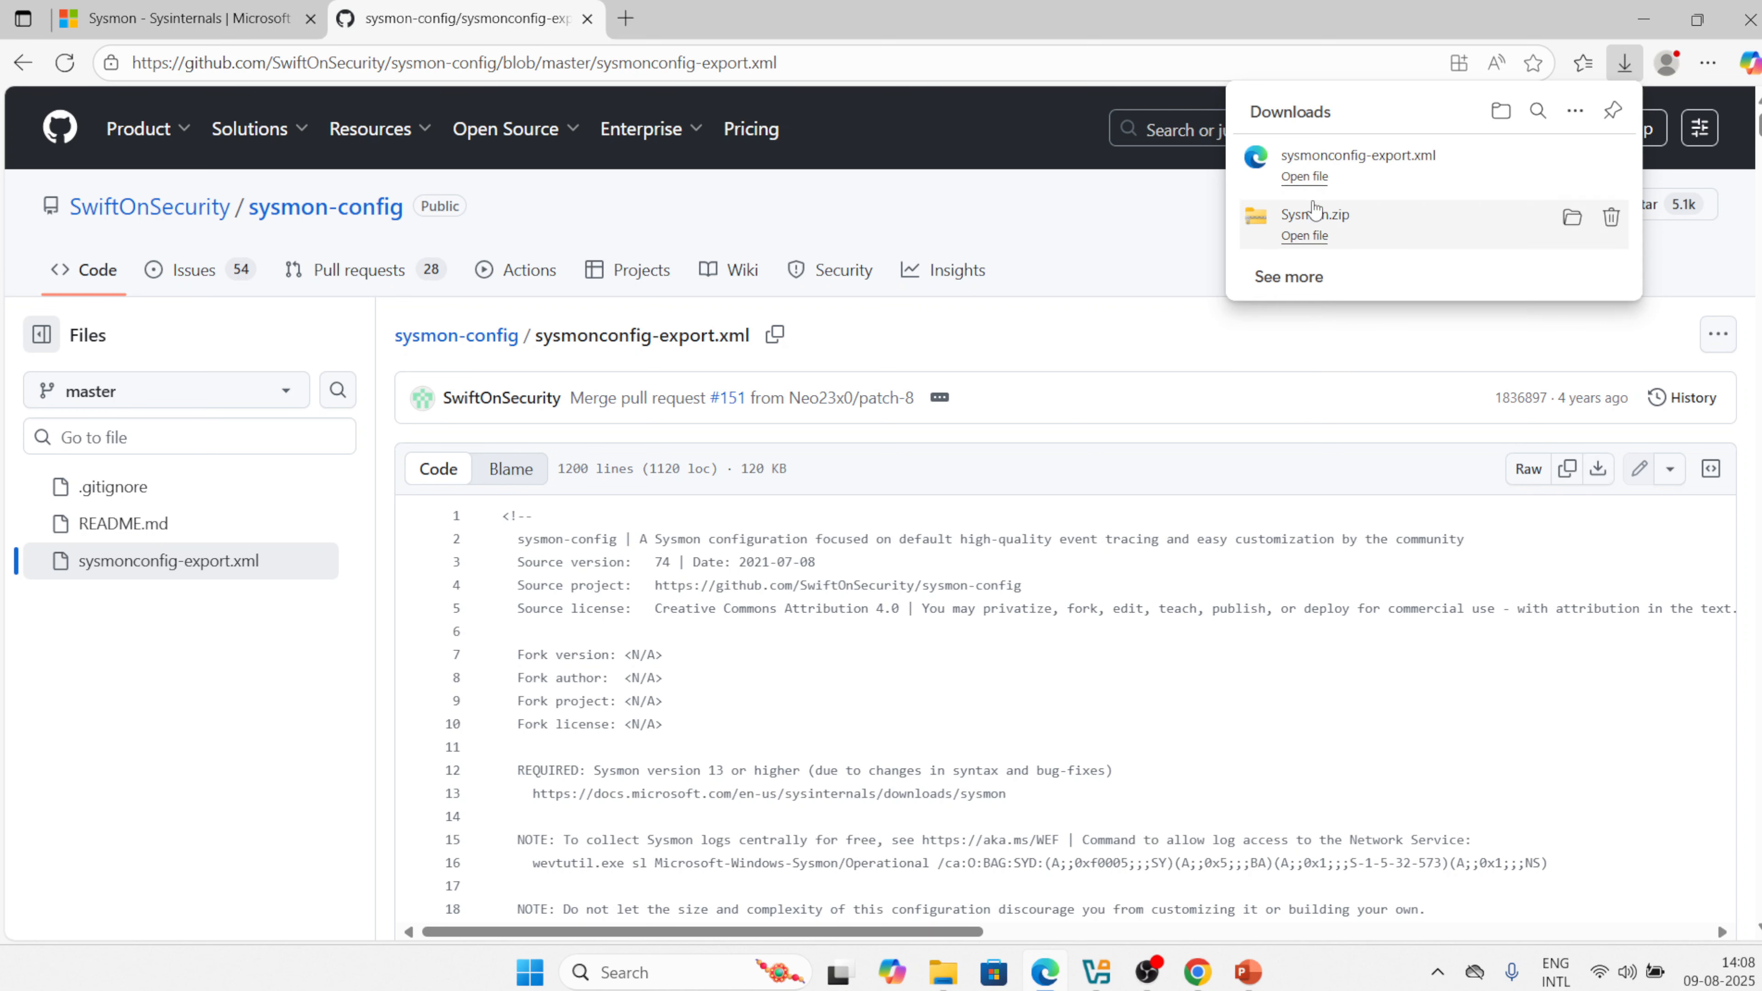
Search Google for 'sysmon view' in a new tab and open nshalabi/SysmonTools' Code menu.
{"action": "left_click", "coordinate": [626, 20]}
{"action": "type", "text": "goo"}
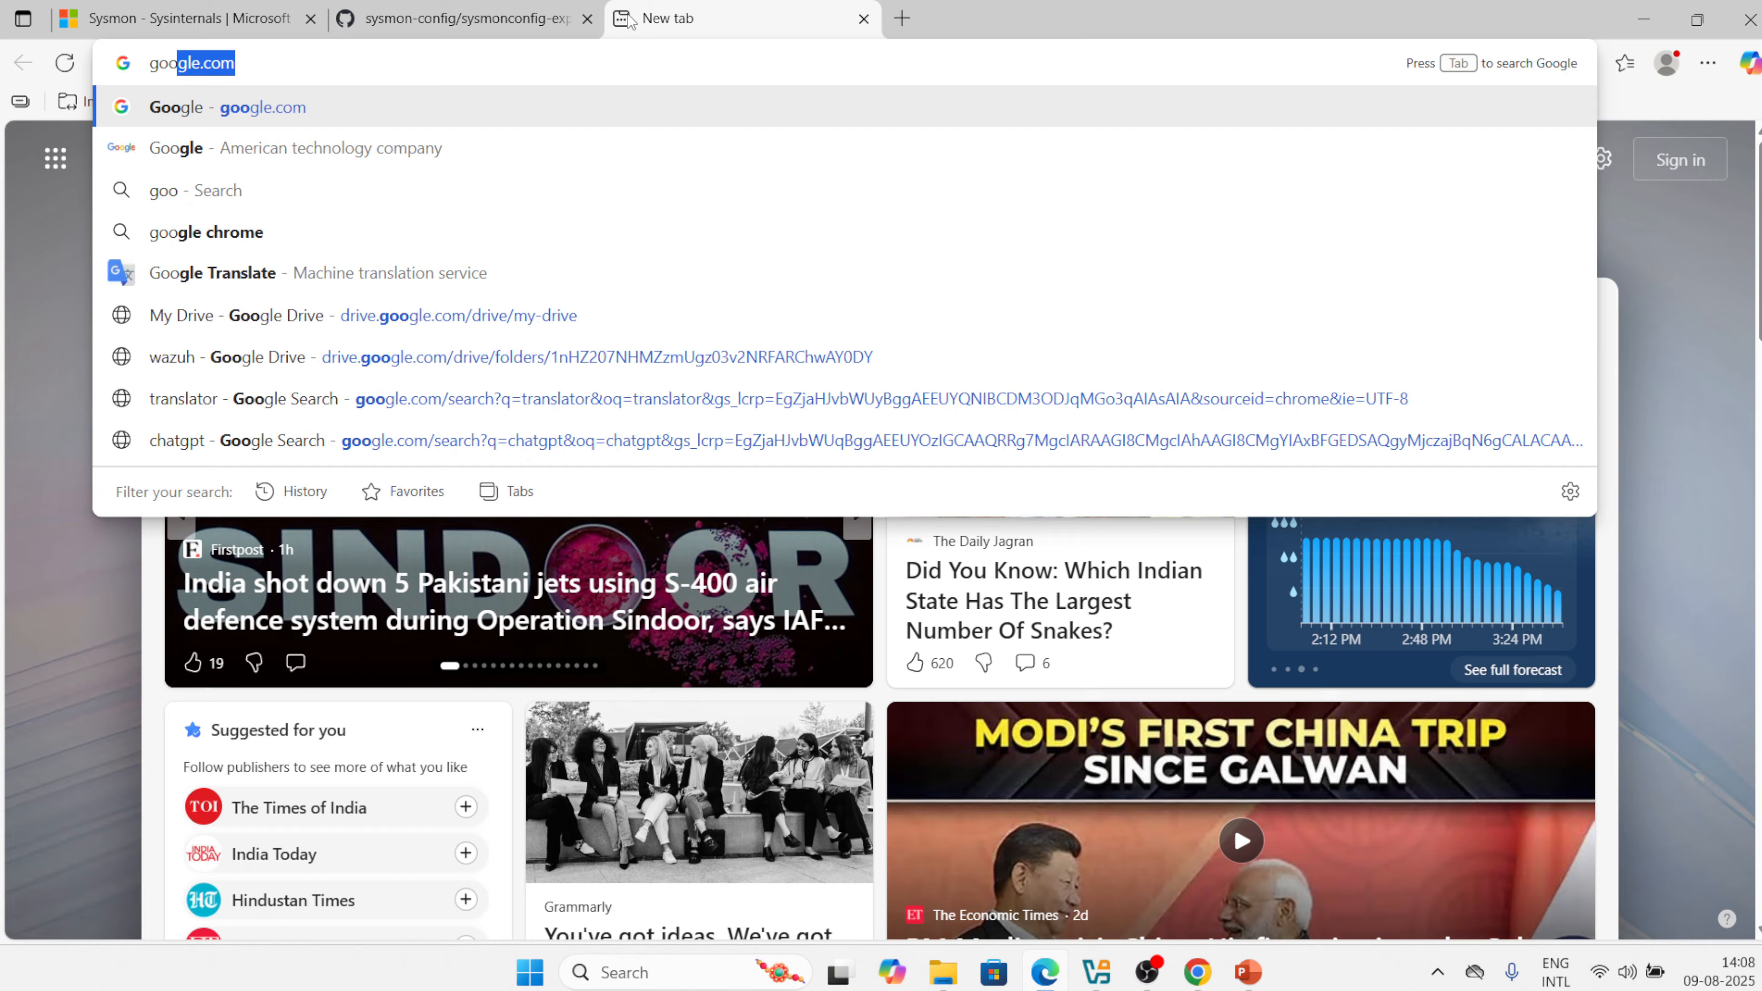
{"action": "key", "text": "Return"}
{"action": "type", "text": "sy"}
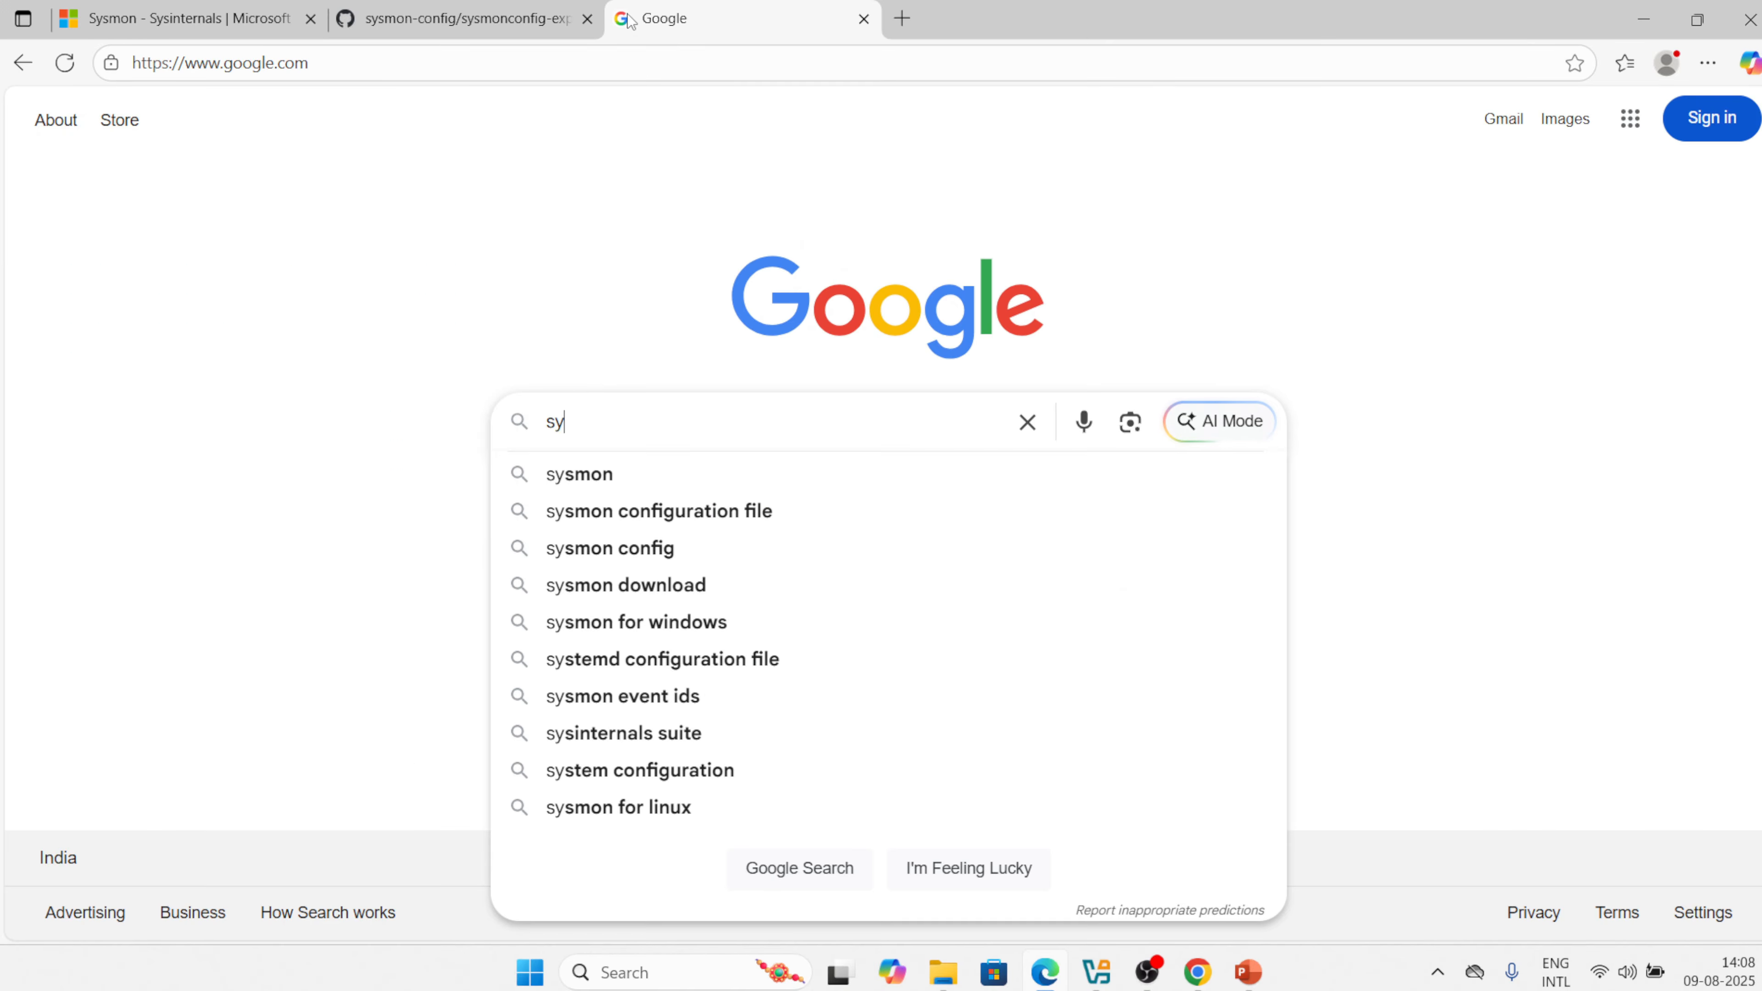
{"action": "type", "text": "smon view"}
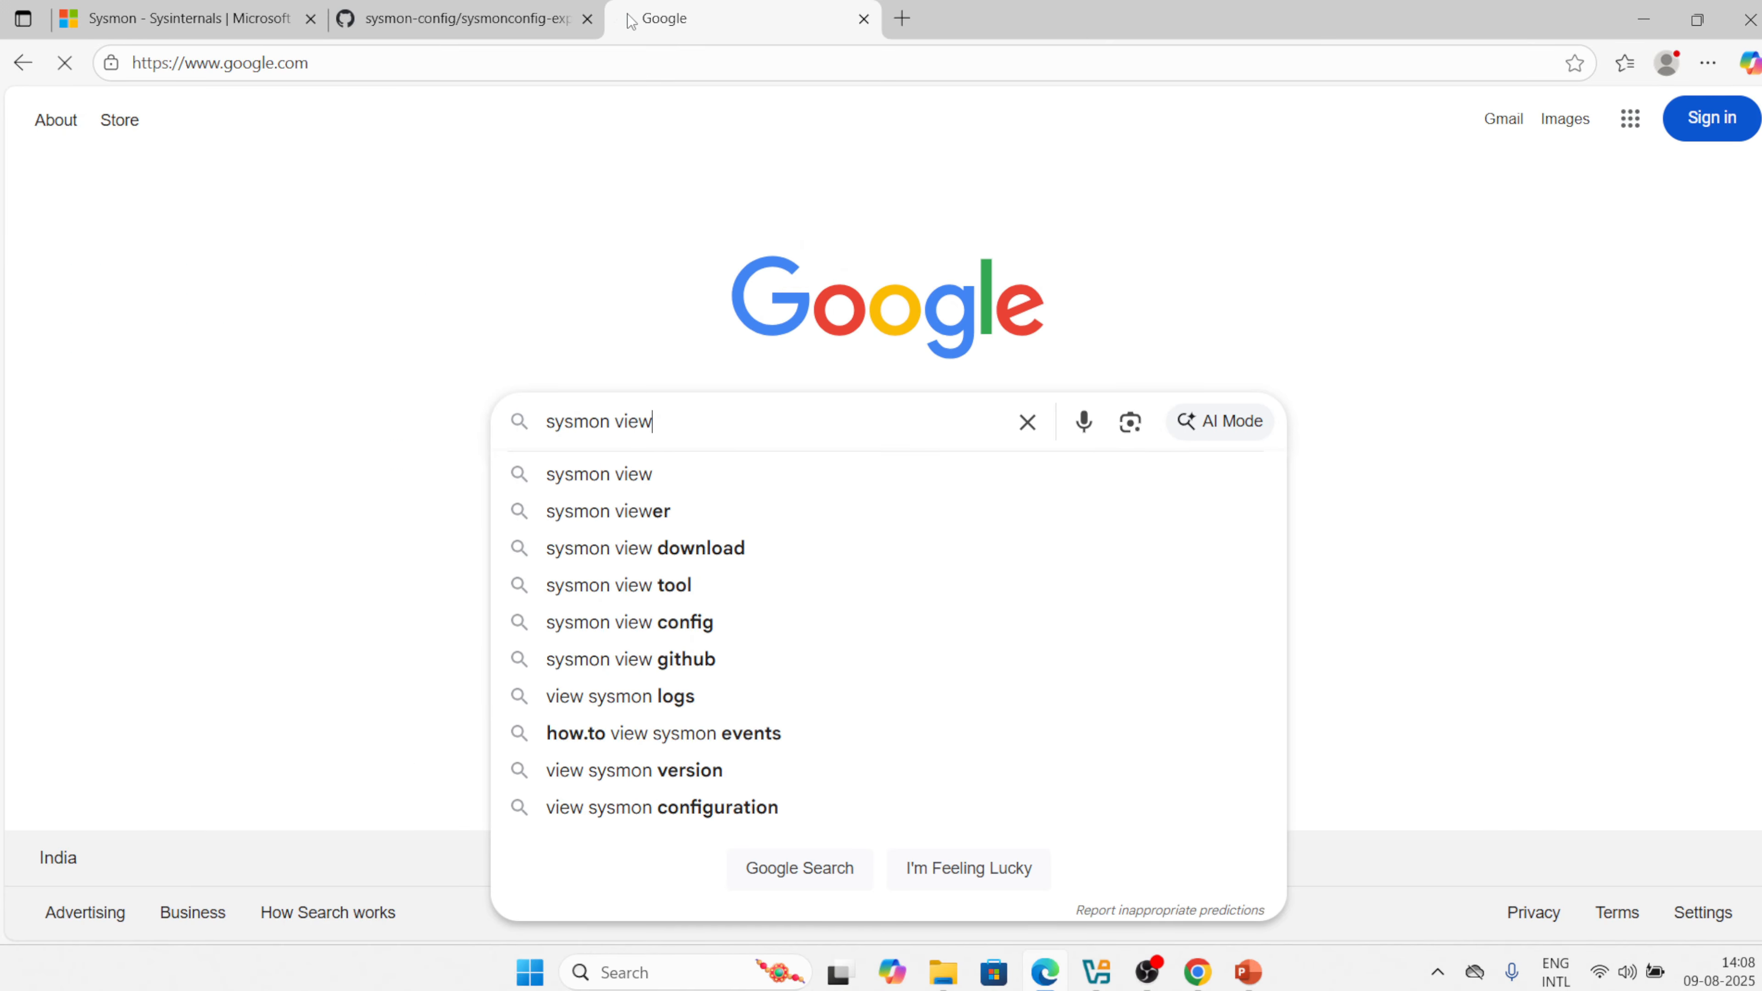
{"action": "key", "text": "Return"}
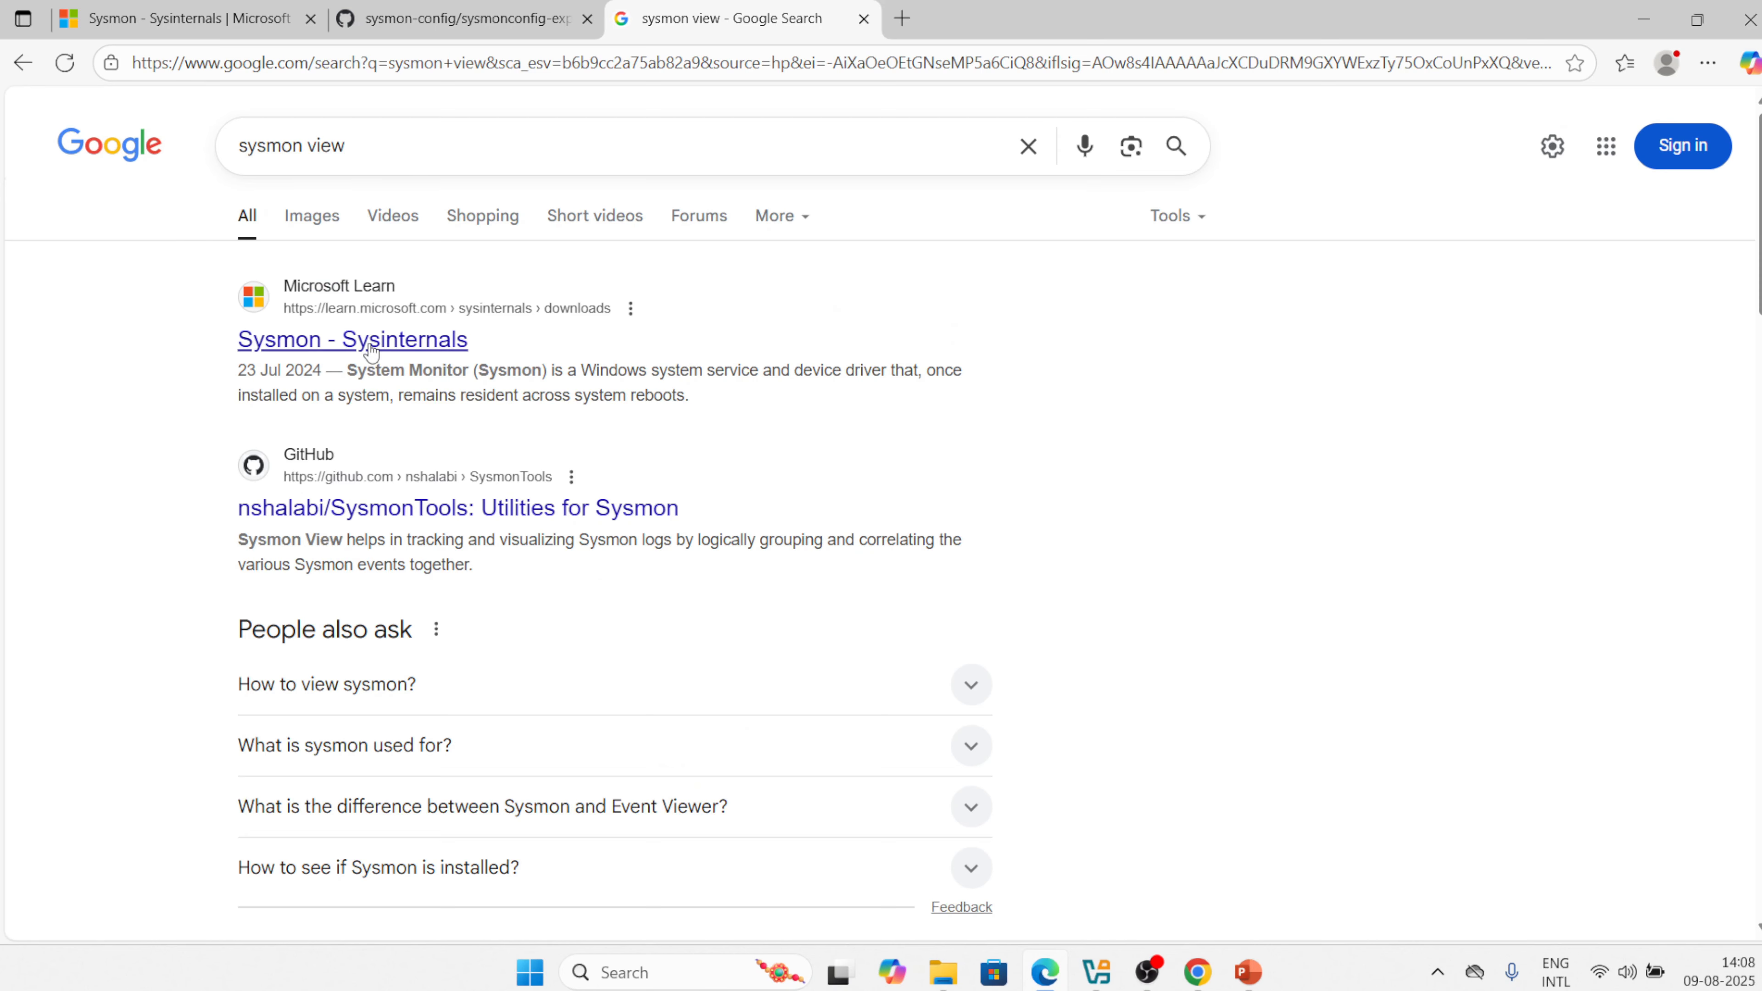
{"action": "left_click", "coordinate": [426, 518]}
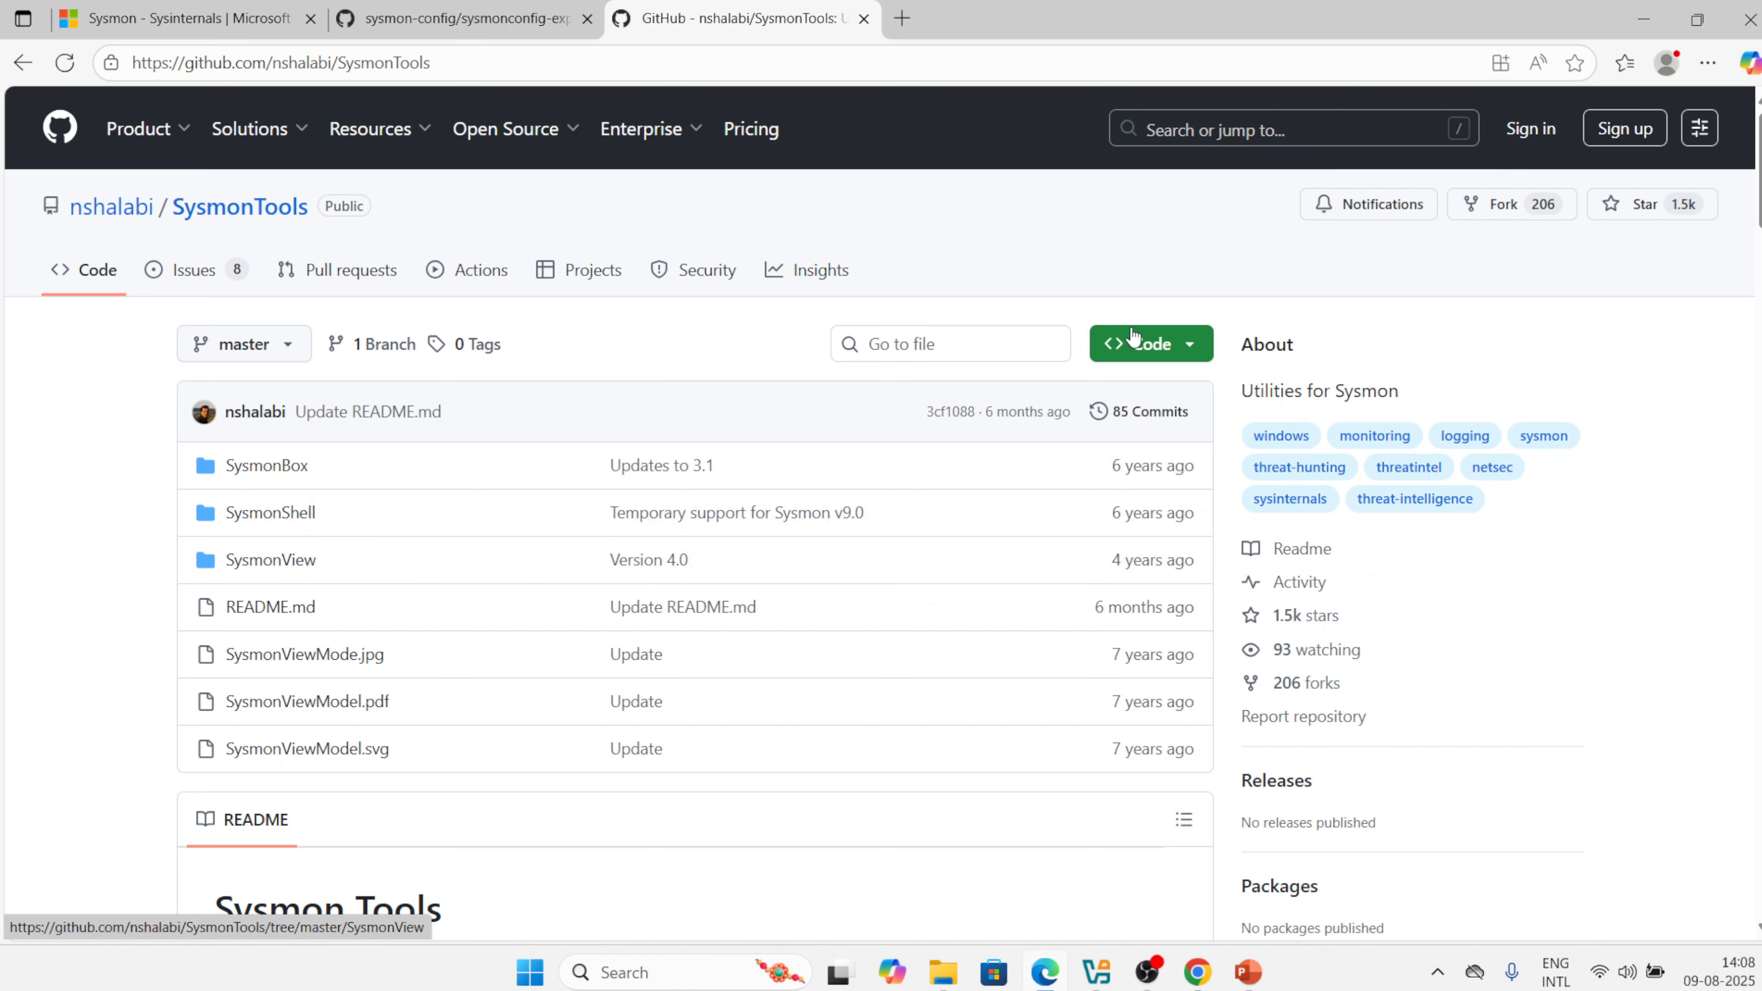
{"action": "left_click", "coordinate": [1193, 353]}
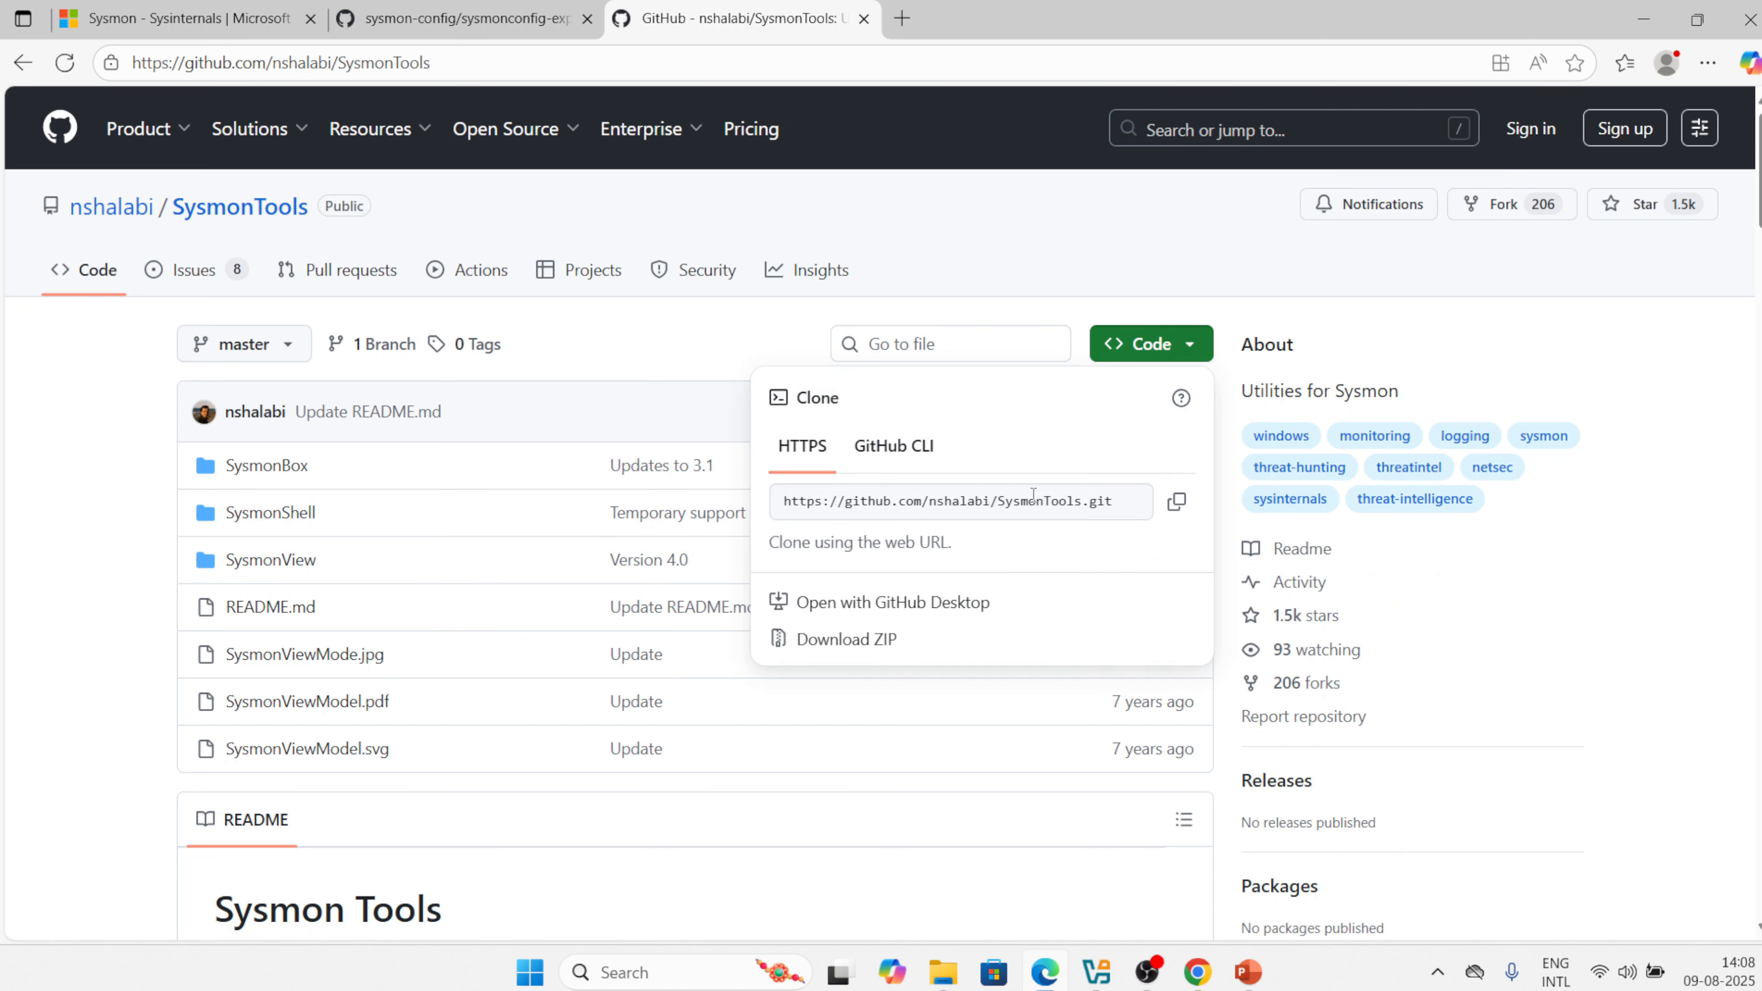
Download the repository as SysmonTools-master.zip and dismiss the downloads panel.
{"action": "left_click", "coordinate": [838, 652]}
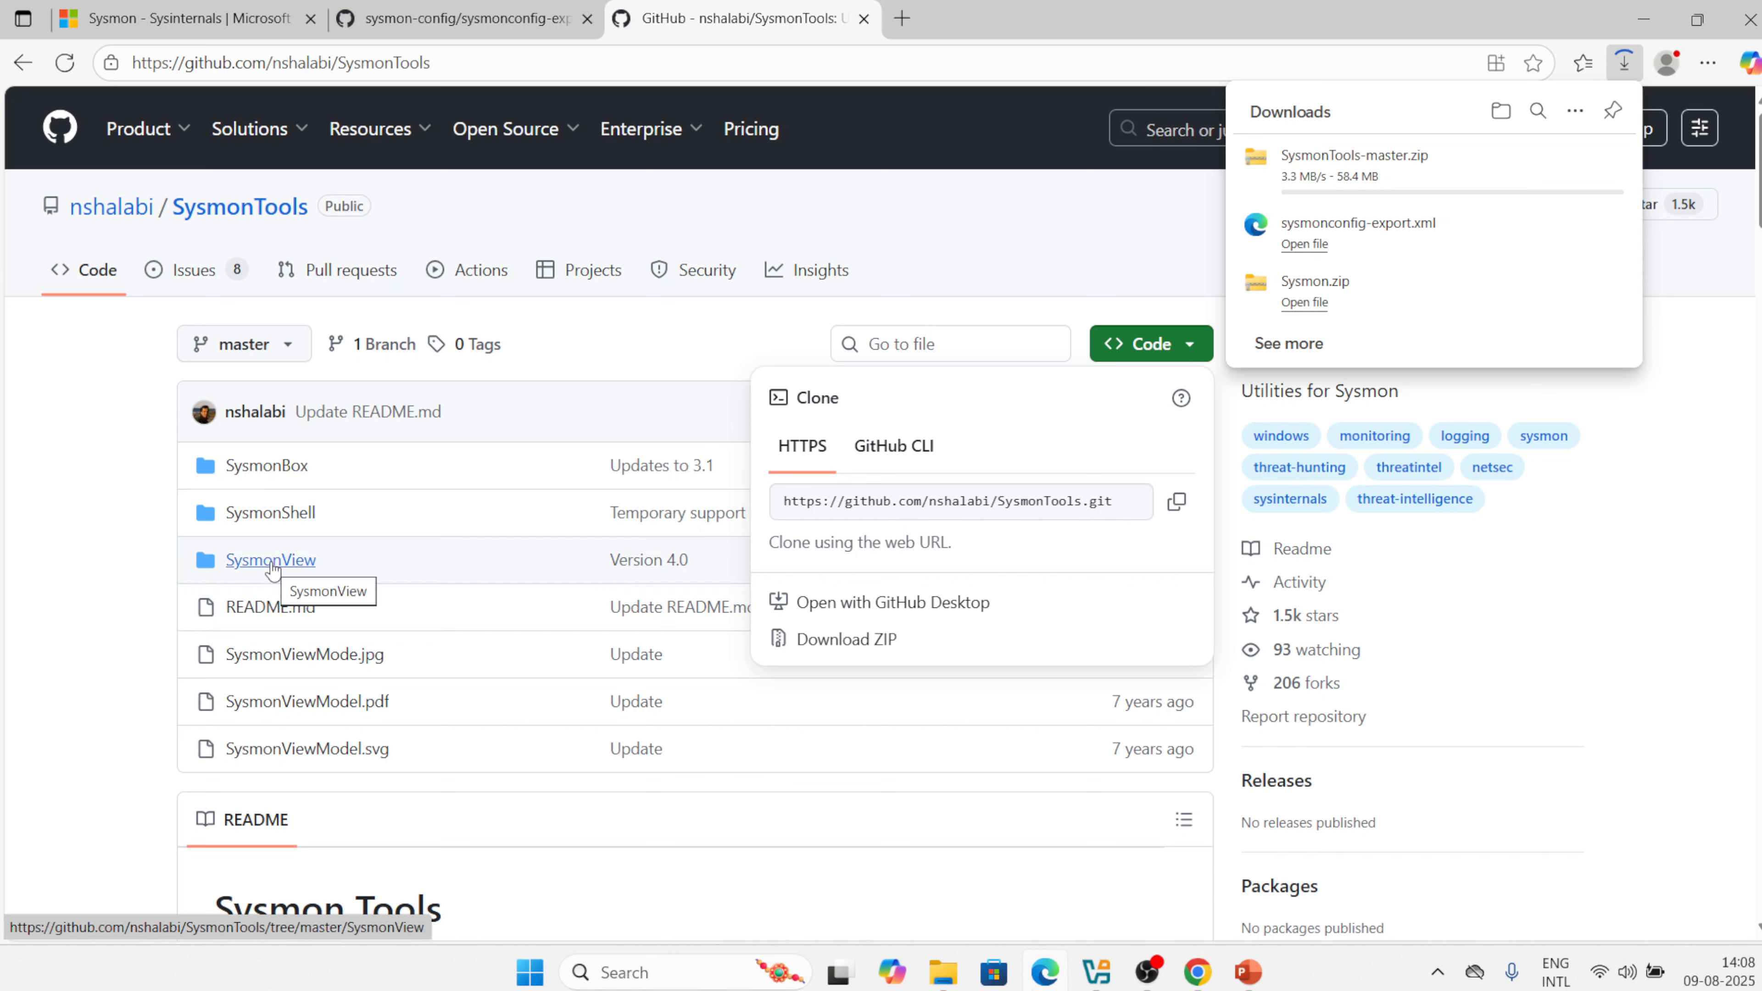
{"action": "left_click", "coordinate": [92, 553]}
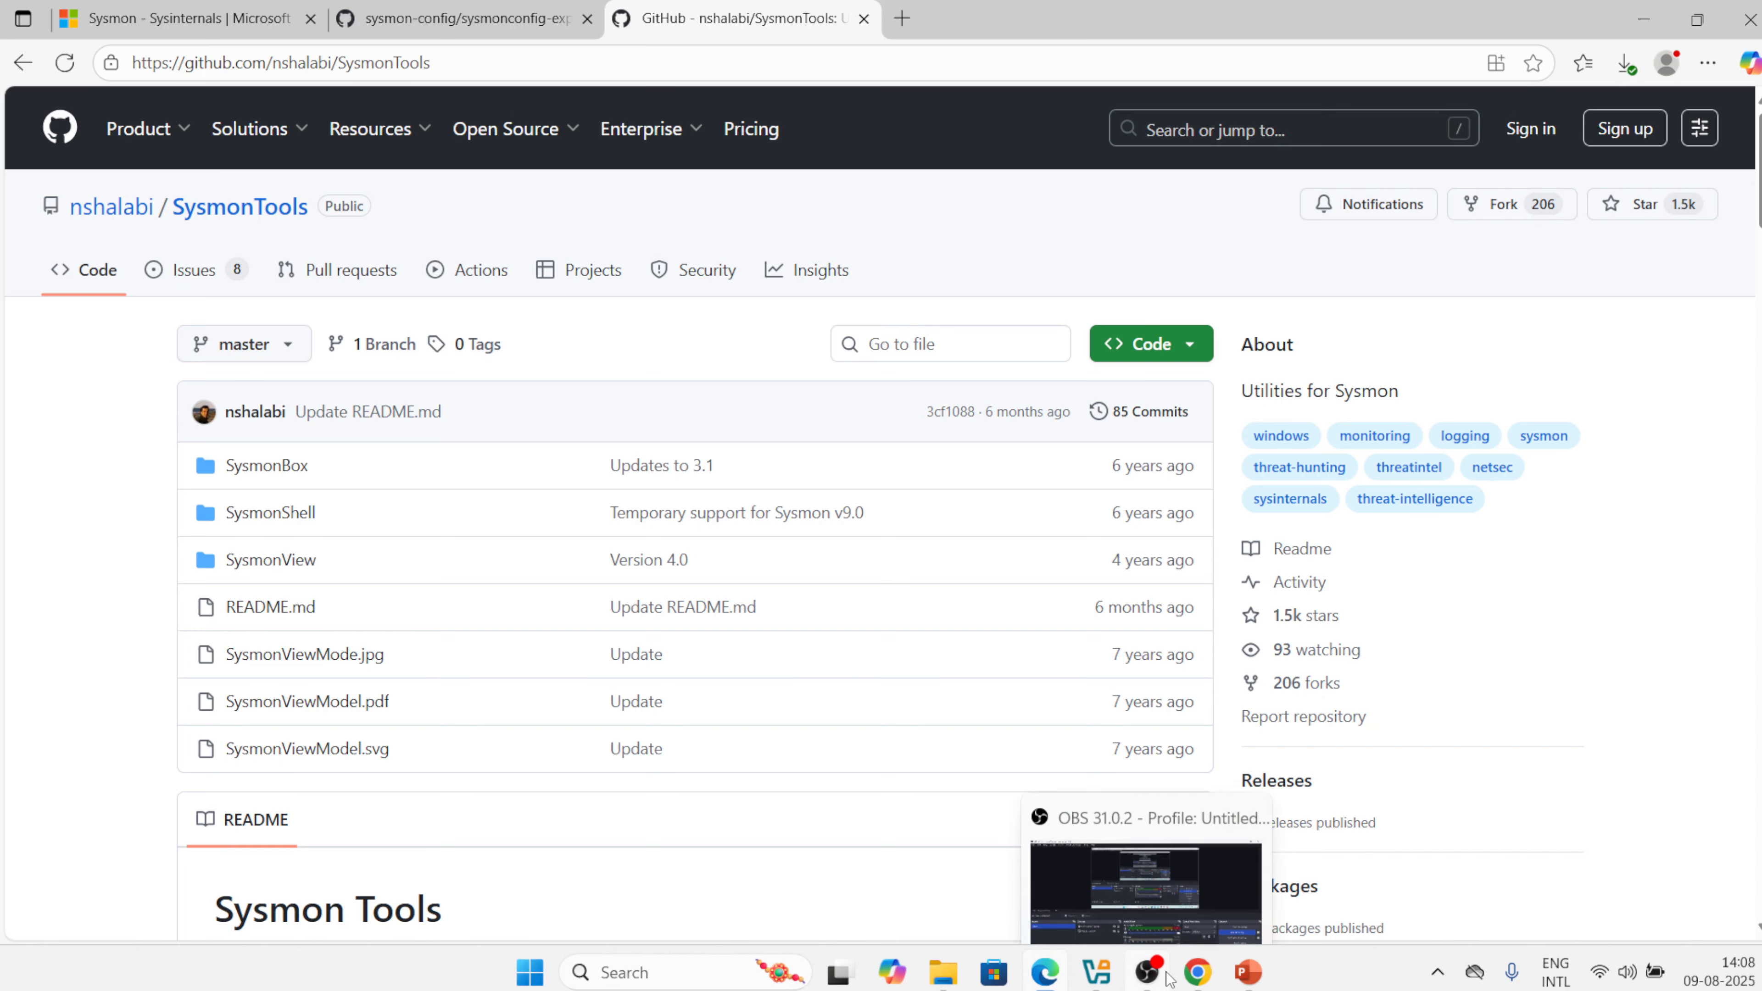
Deselect the three files in sysmon_files and bring the FLARE VM window forward.
{"action": "left_click", "coordinate": [1148, 972]}
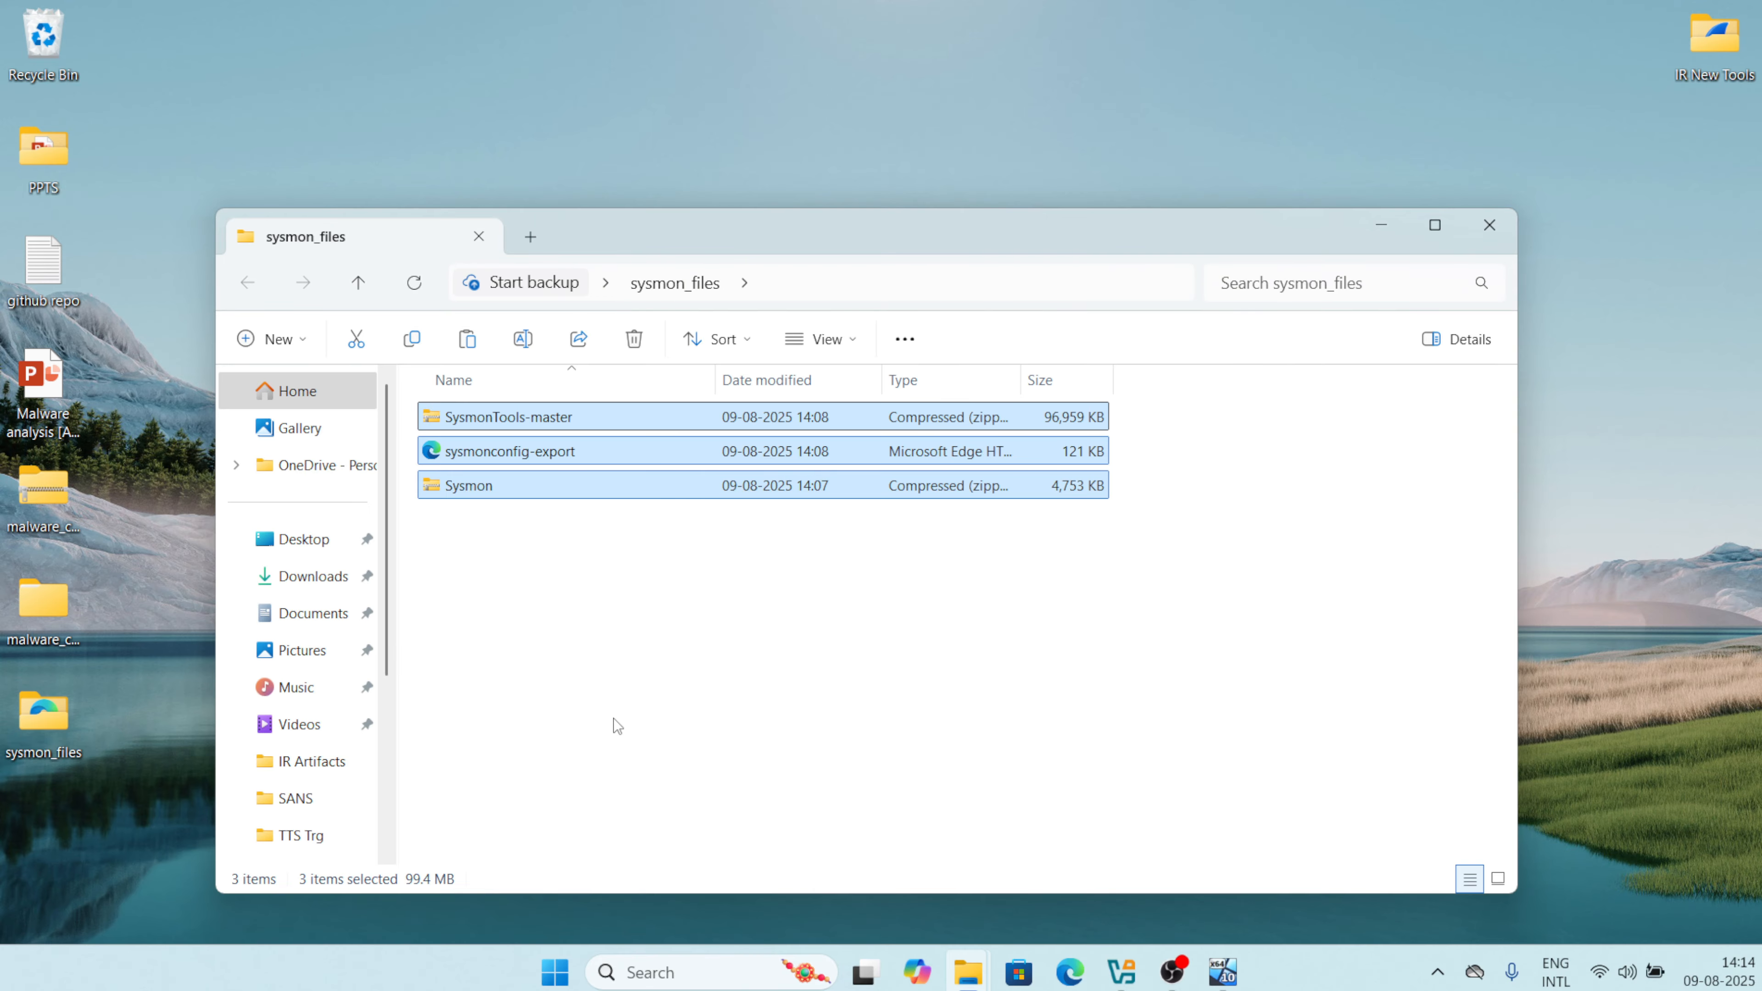
{"action": "left_click", "coordinate": [616, 725]}
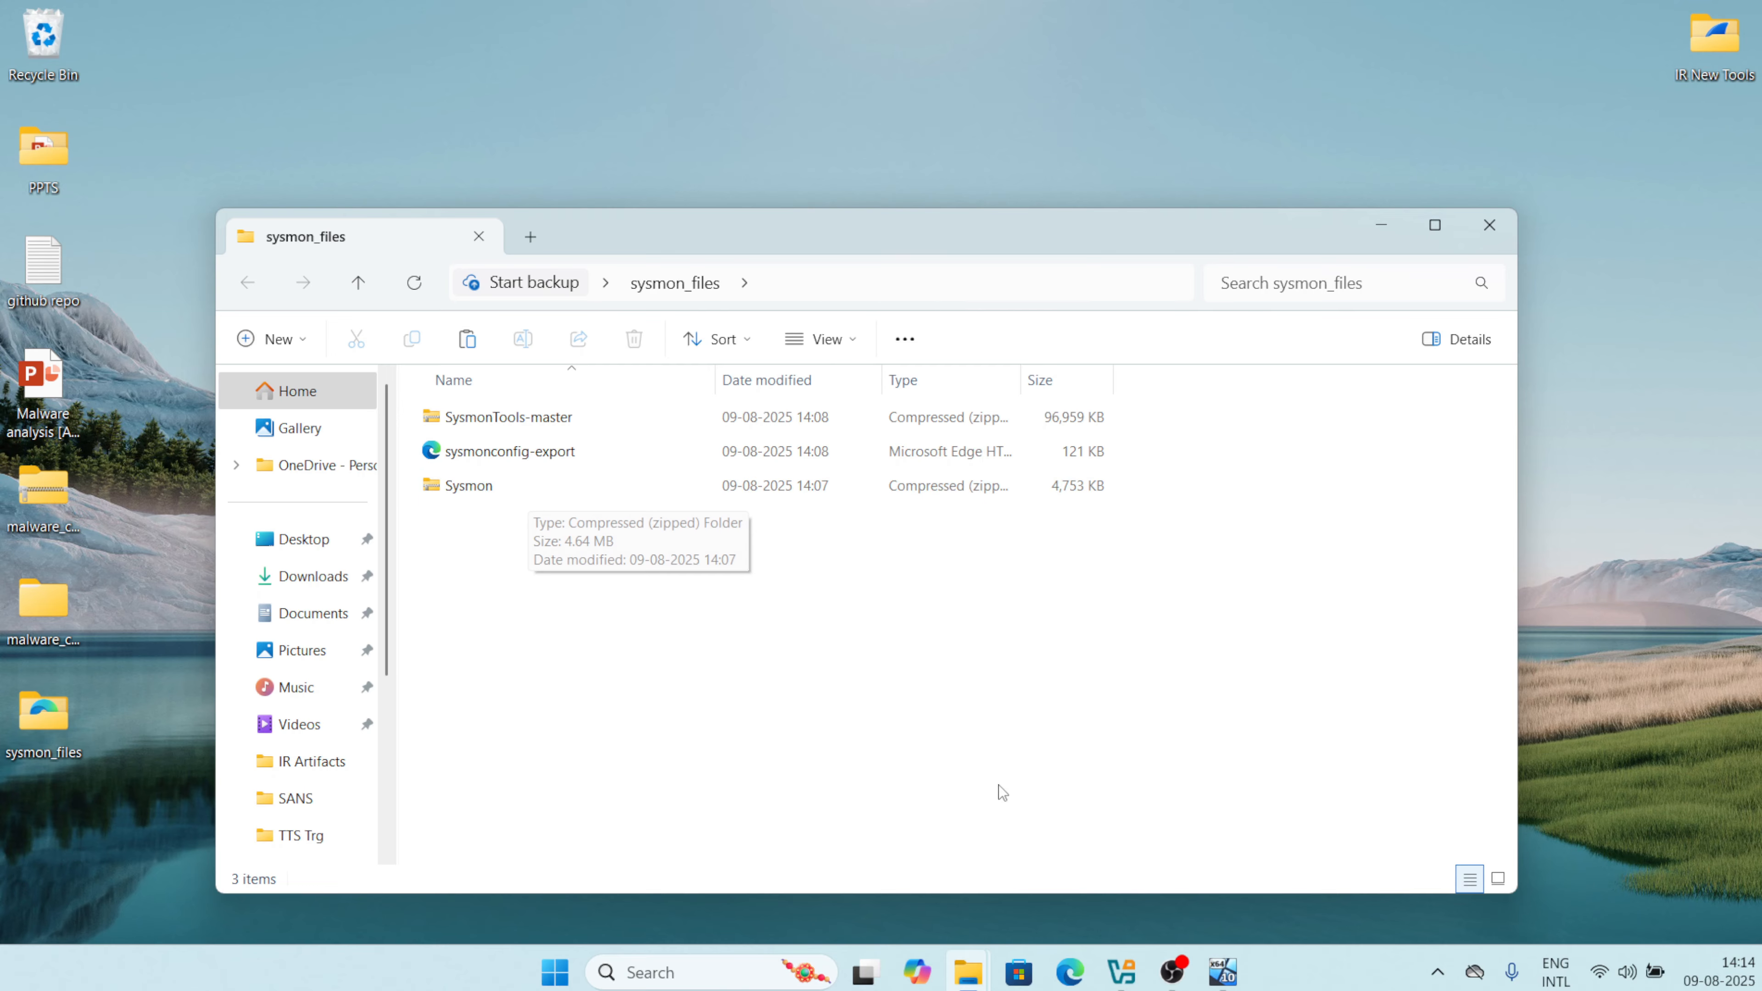
{"action": "left_click", "coordinate": [1223, 972]}
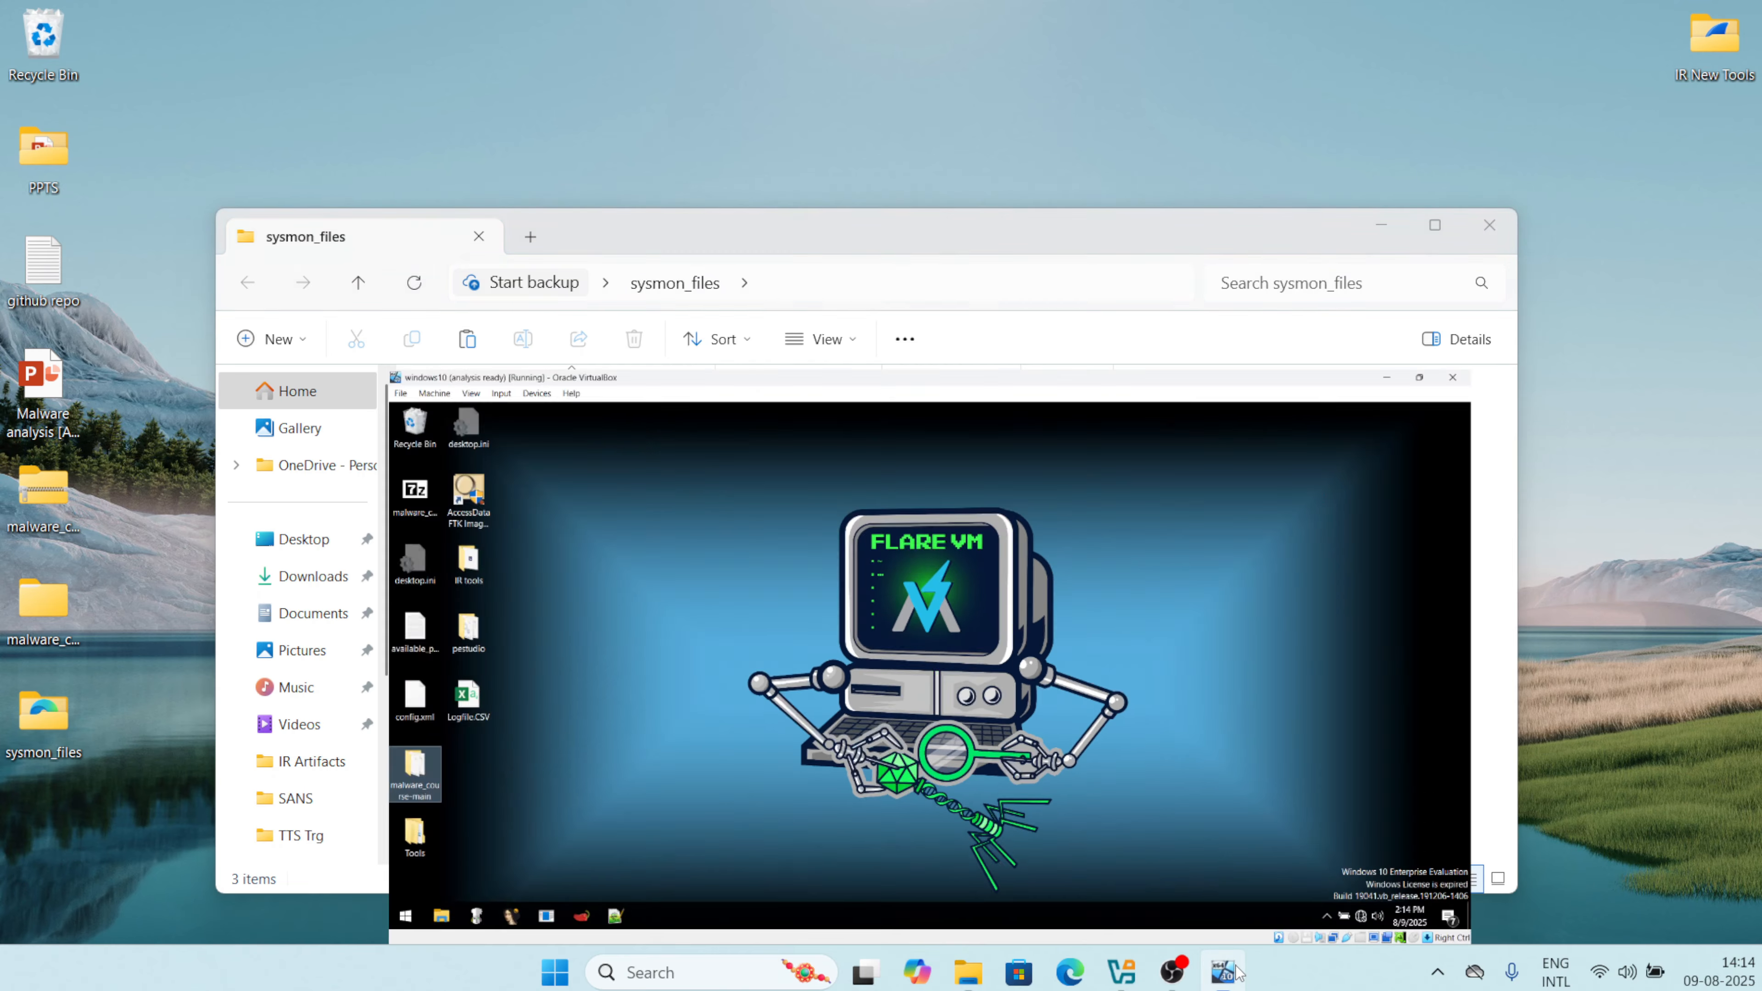
Share the host Desktop's sysmon_files folder with the windows10 VM and save its settings.
{"action": "left_click", "coordinate": [1122, 972]}
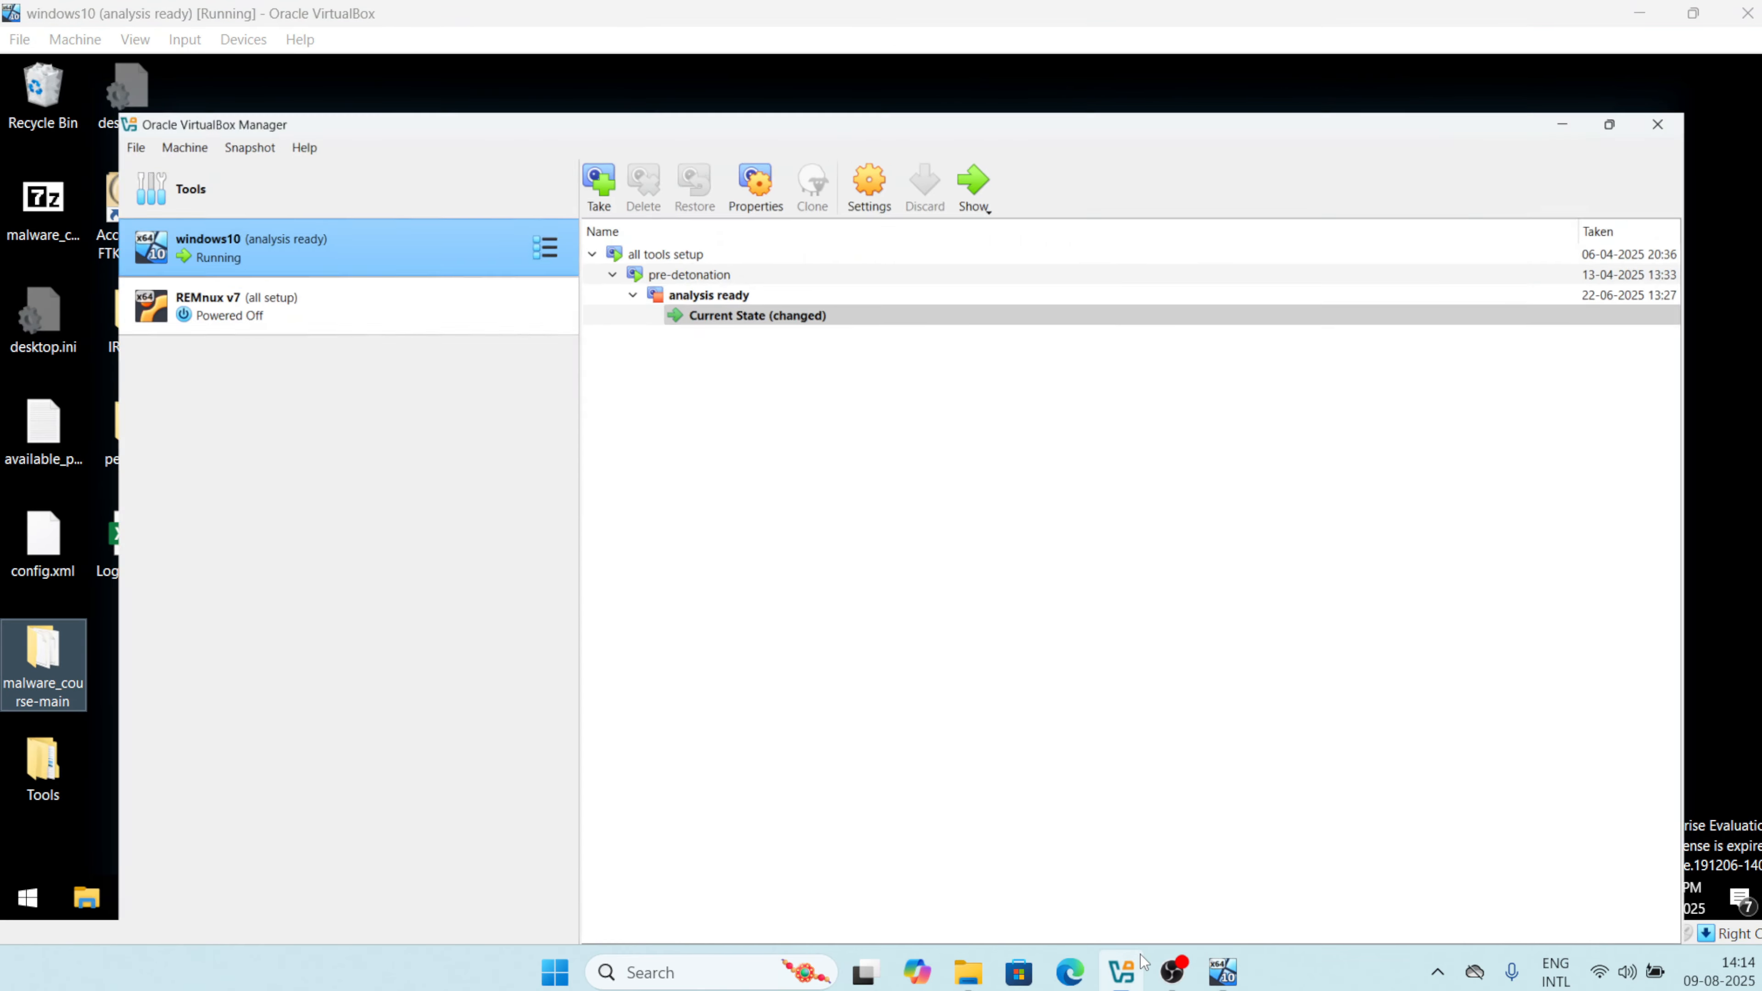
{"action": "left_click", "coordinate": [854, 83]}
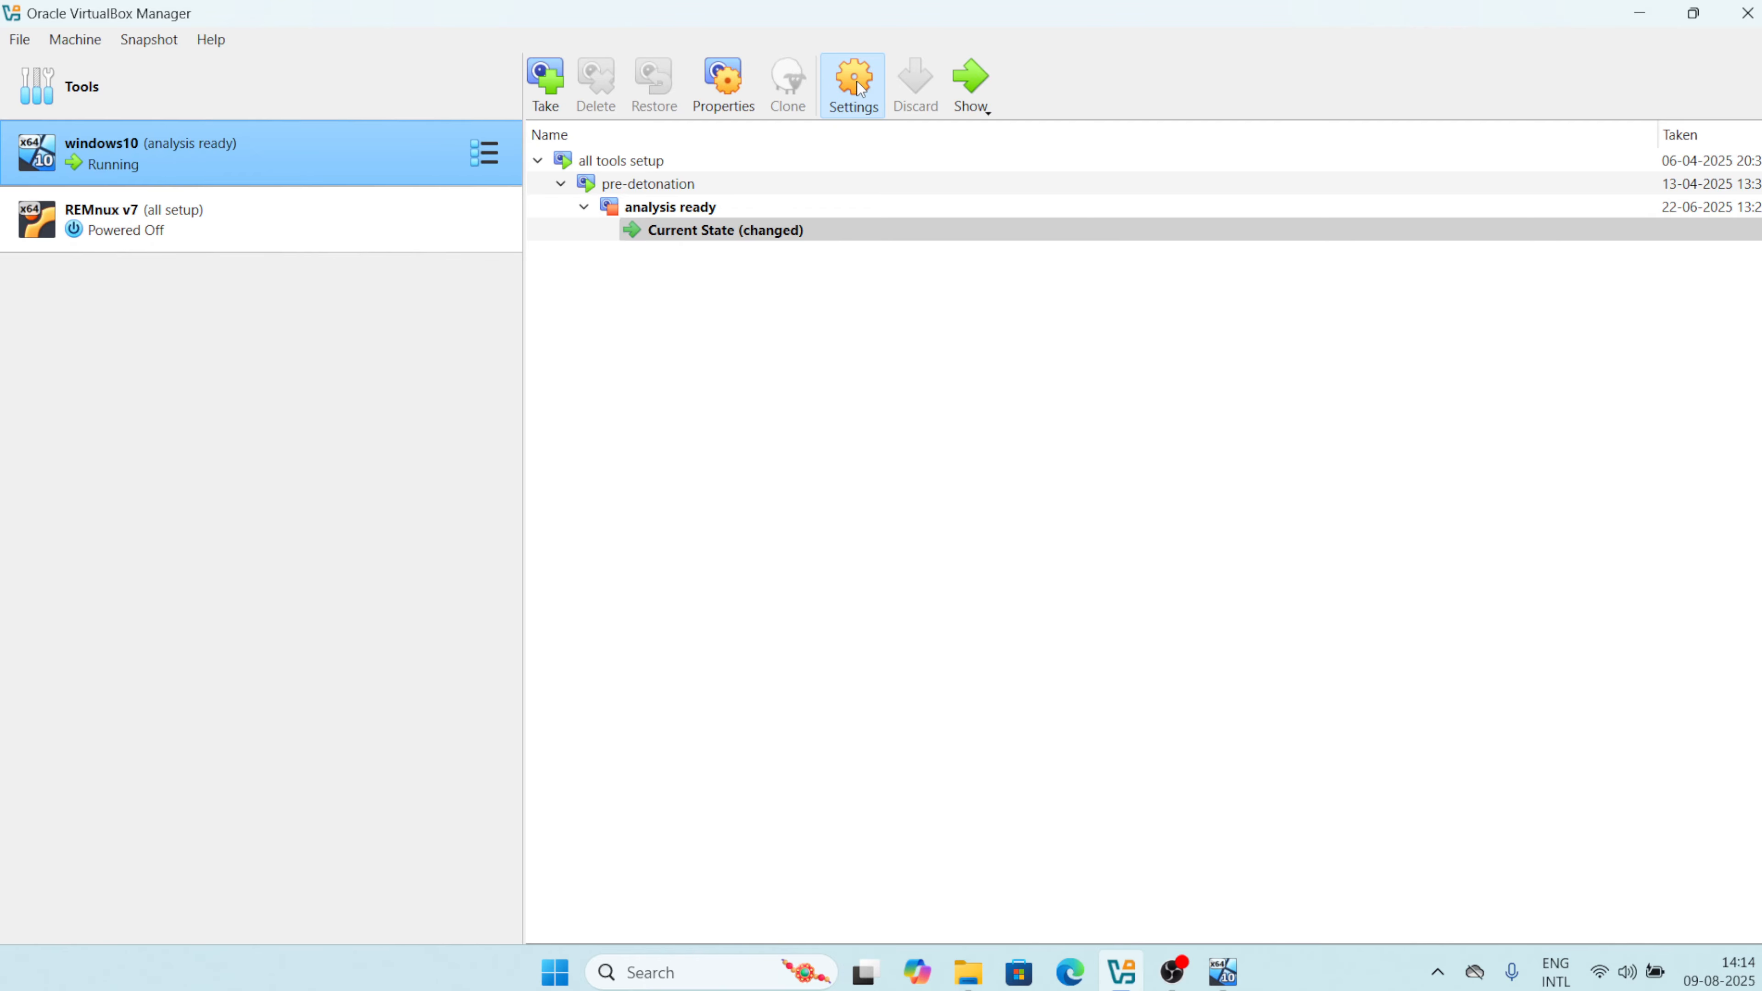
{"action": "left_click", "coordinate": [528, 652]}
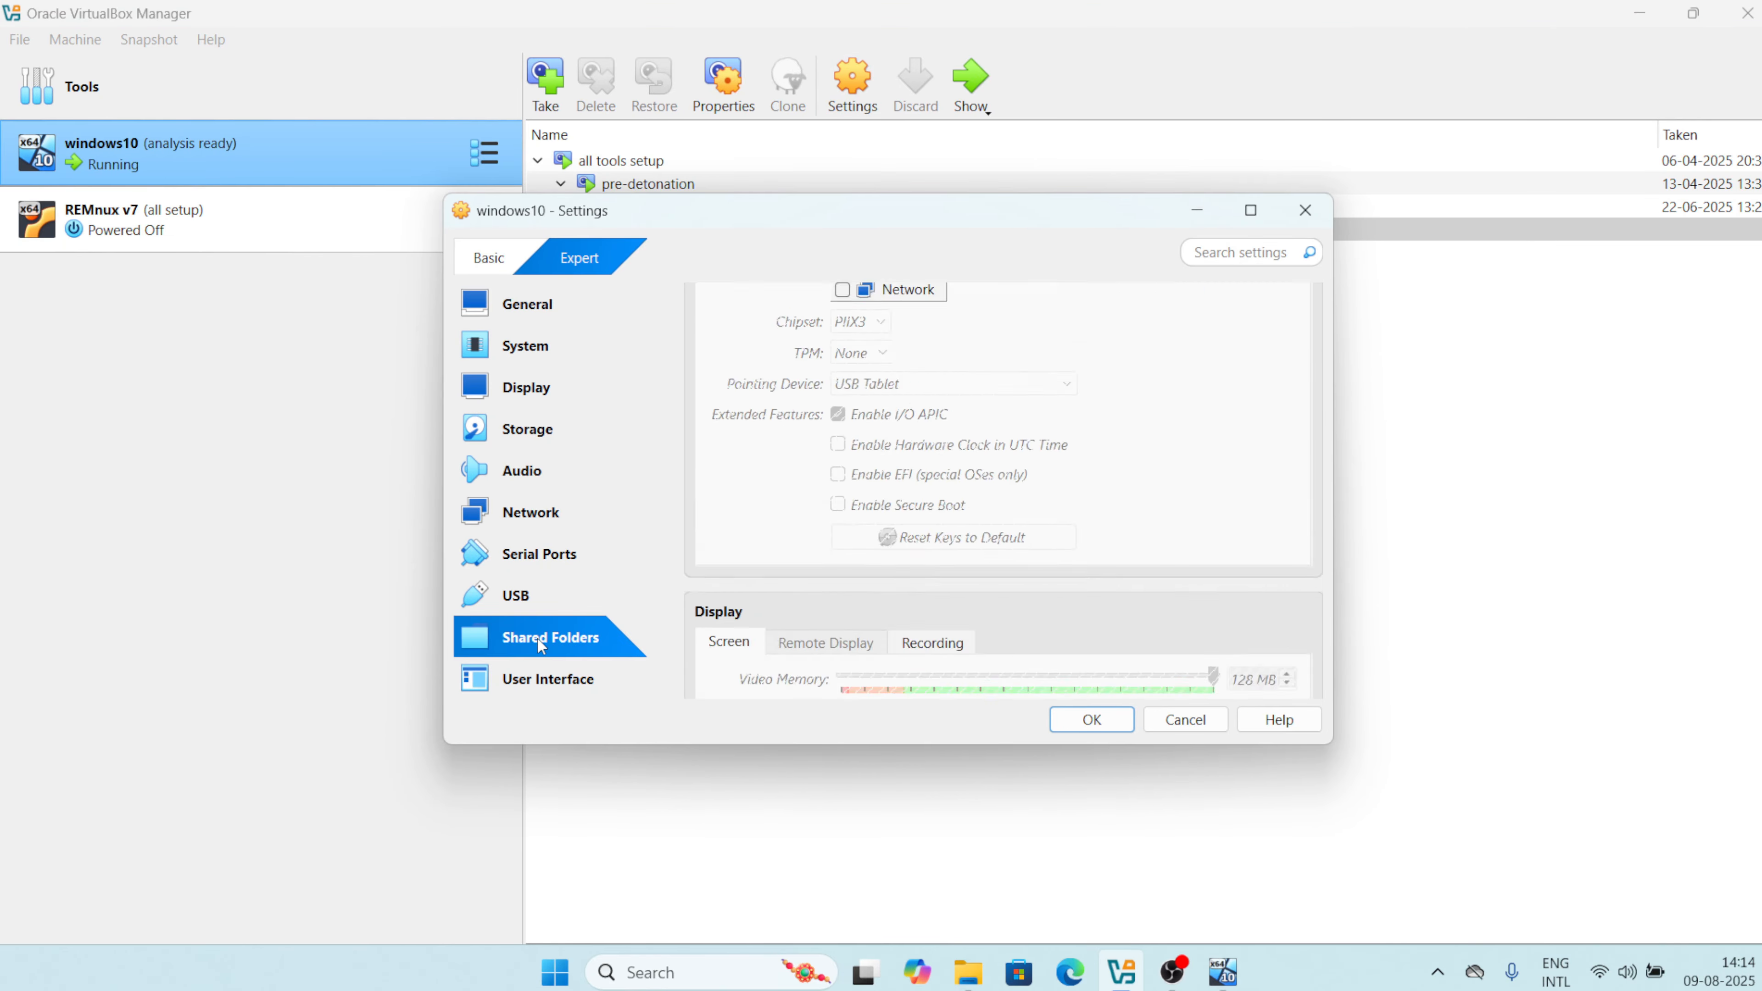
{"action": "left_click", "coordinate": [1299, 331]}
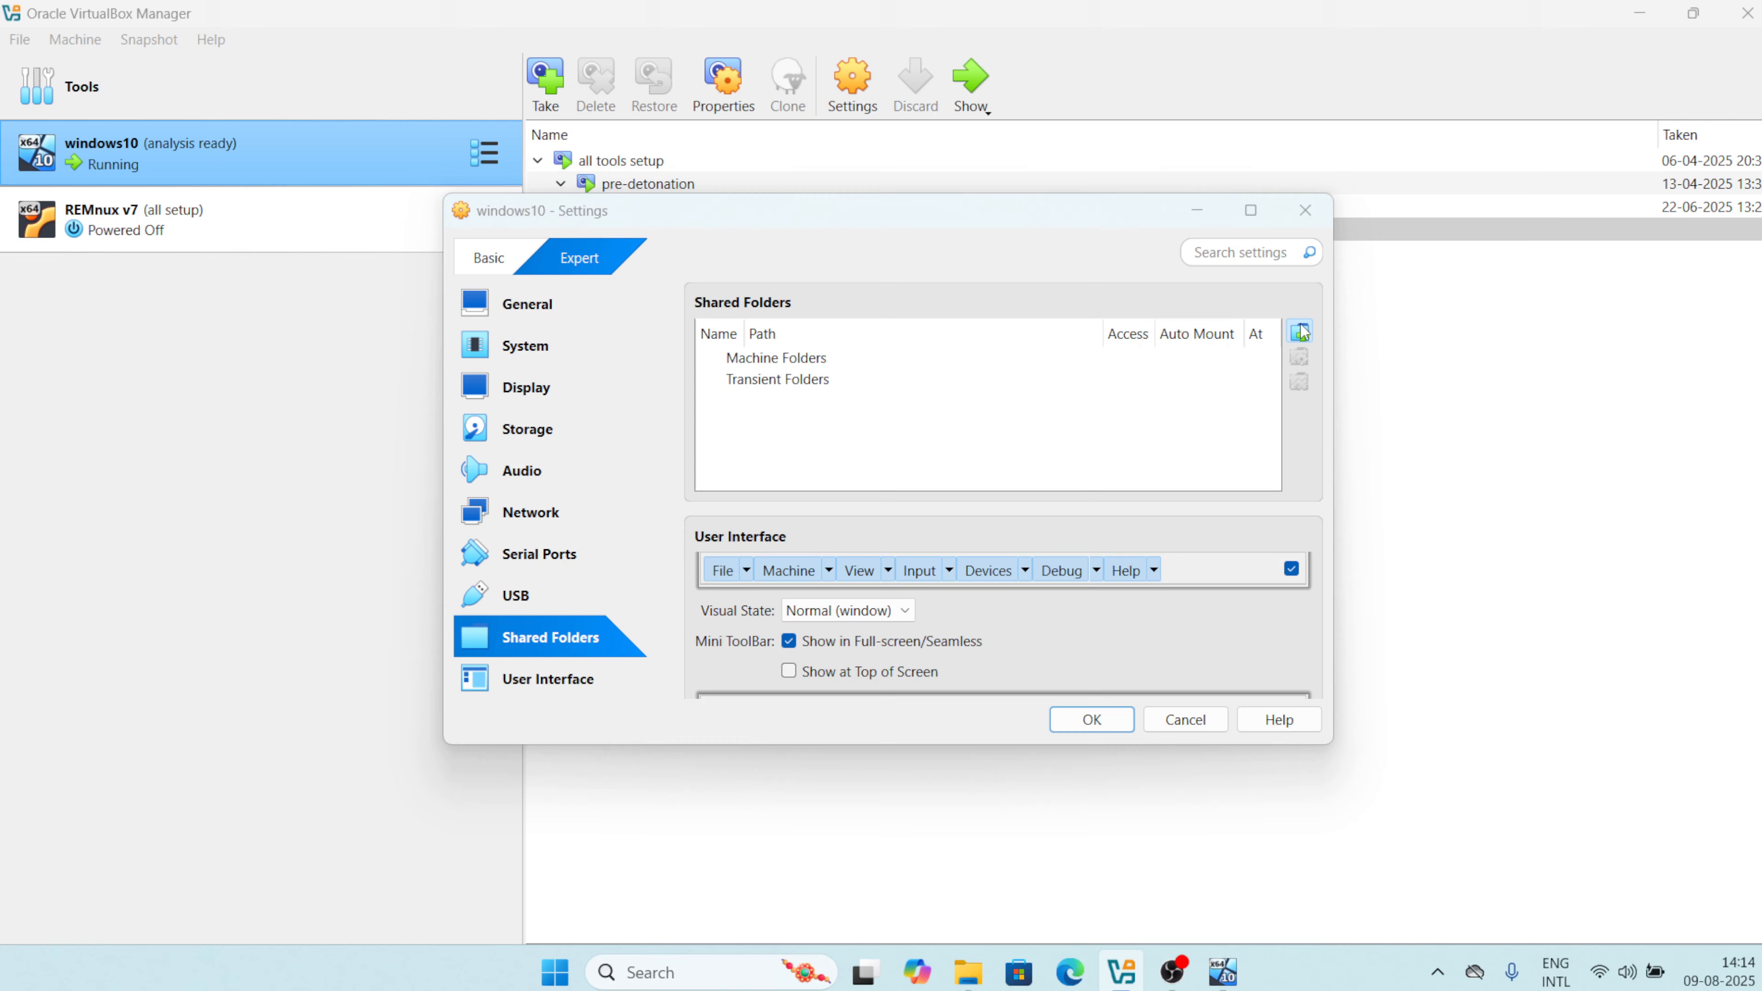
{"action": "left_click", "coordinate": [1038, 392]}
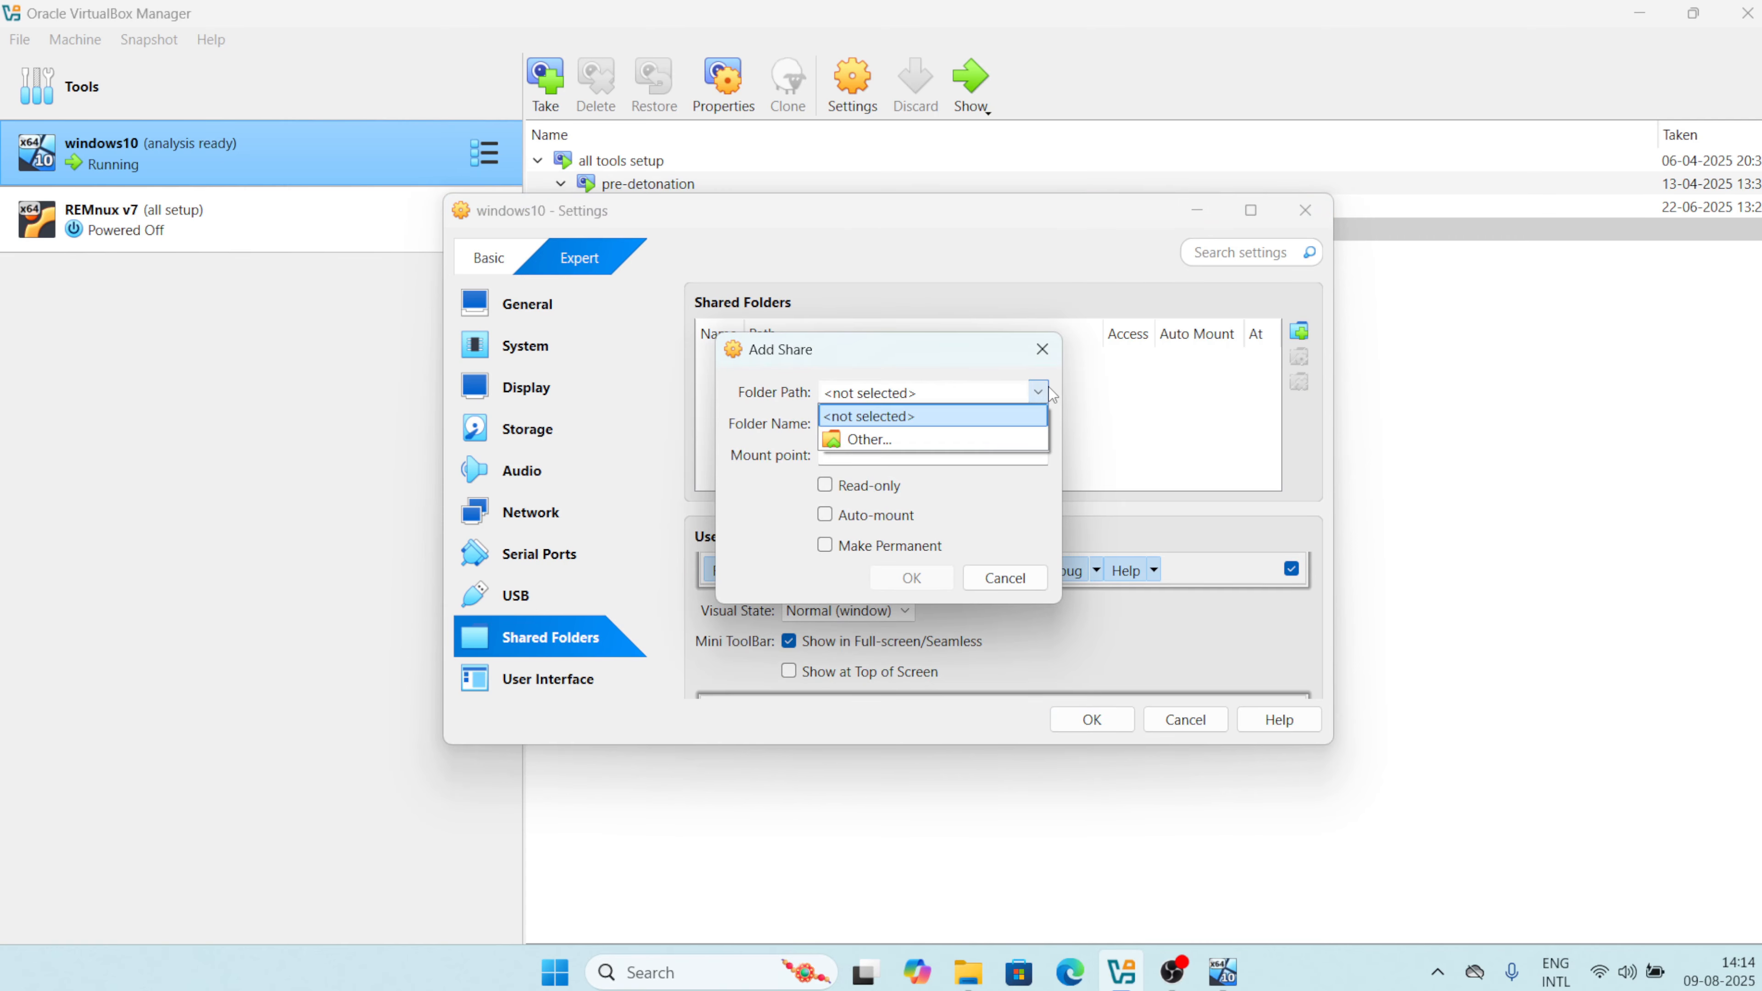
{"action": "left_click", "coordinate": [992, 442]}
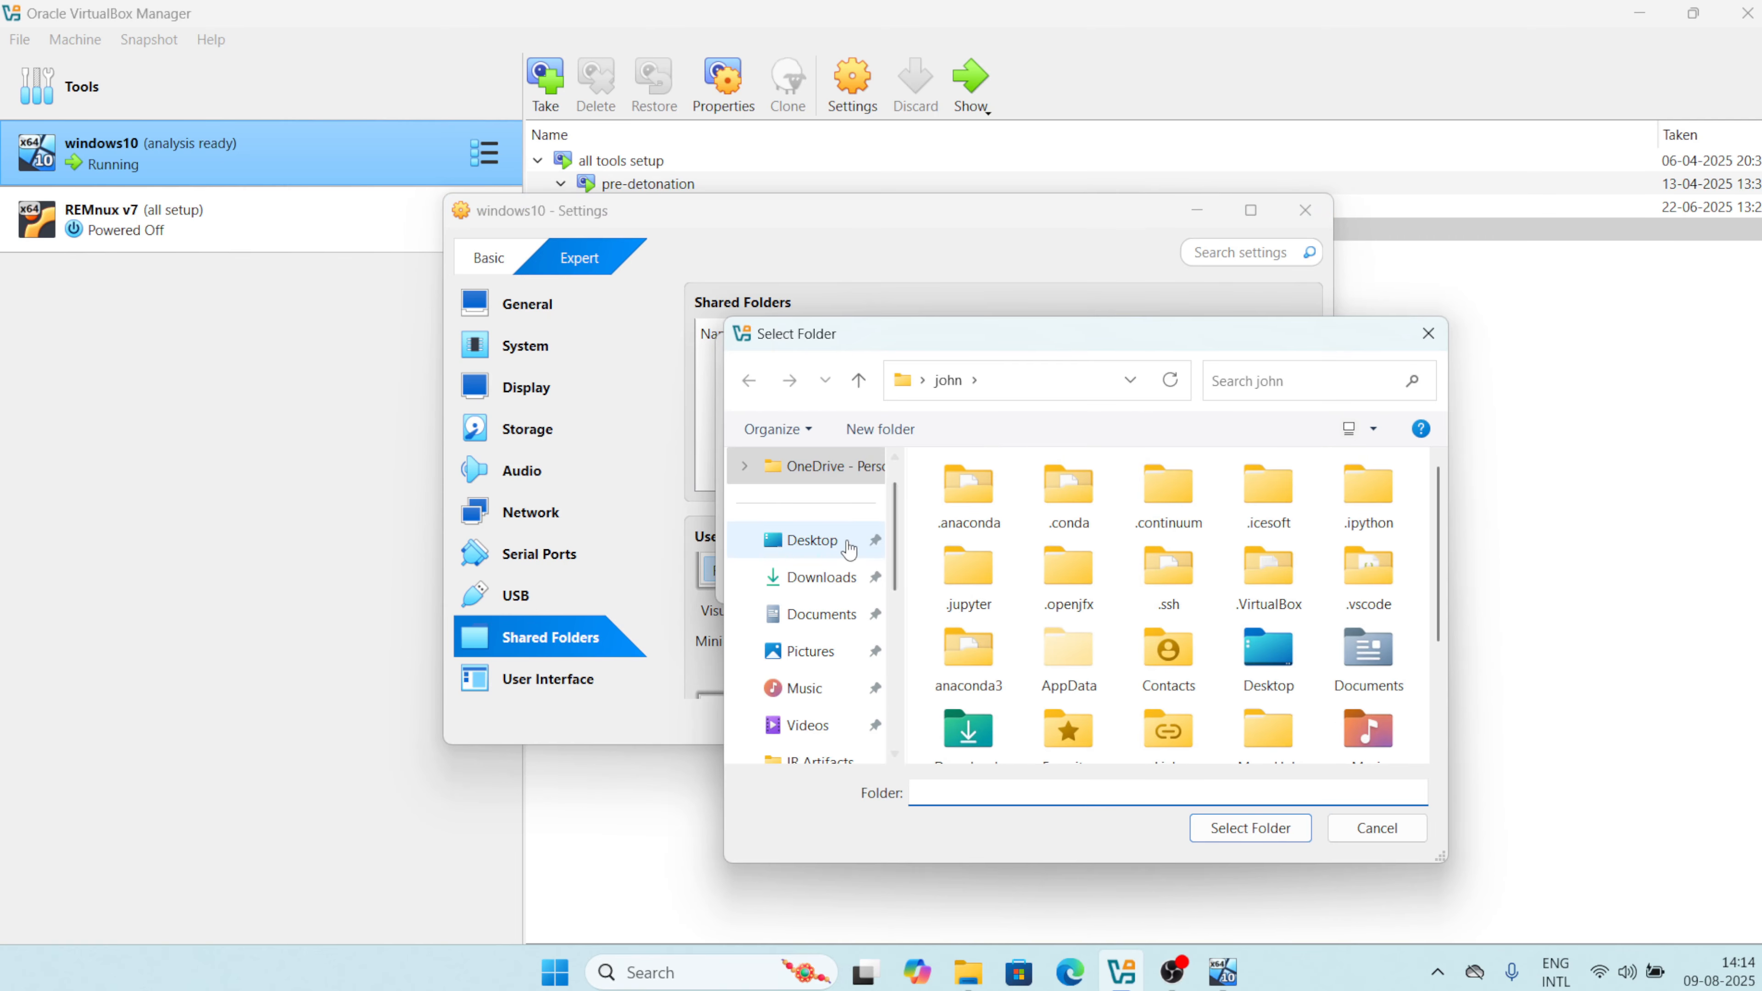
{"action": "left_click", "coordinate": [809, 540]}
{"action": "left_click", "coordinate": [999, 501]}
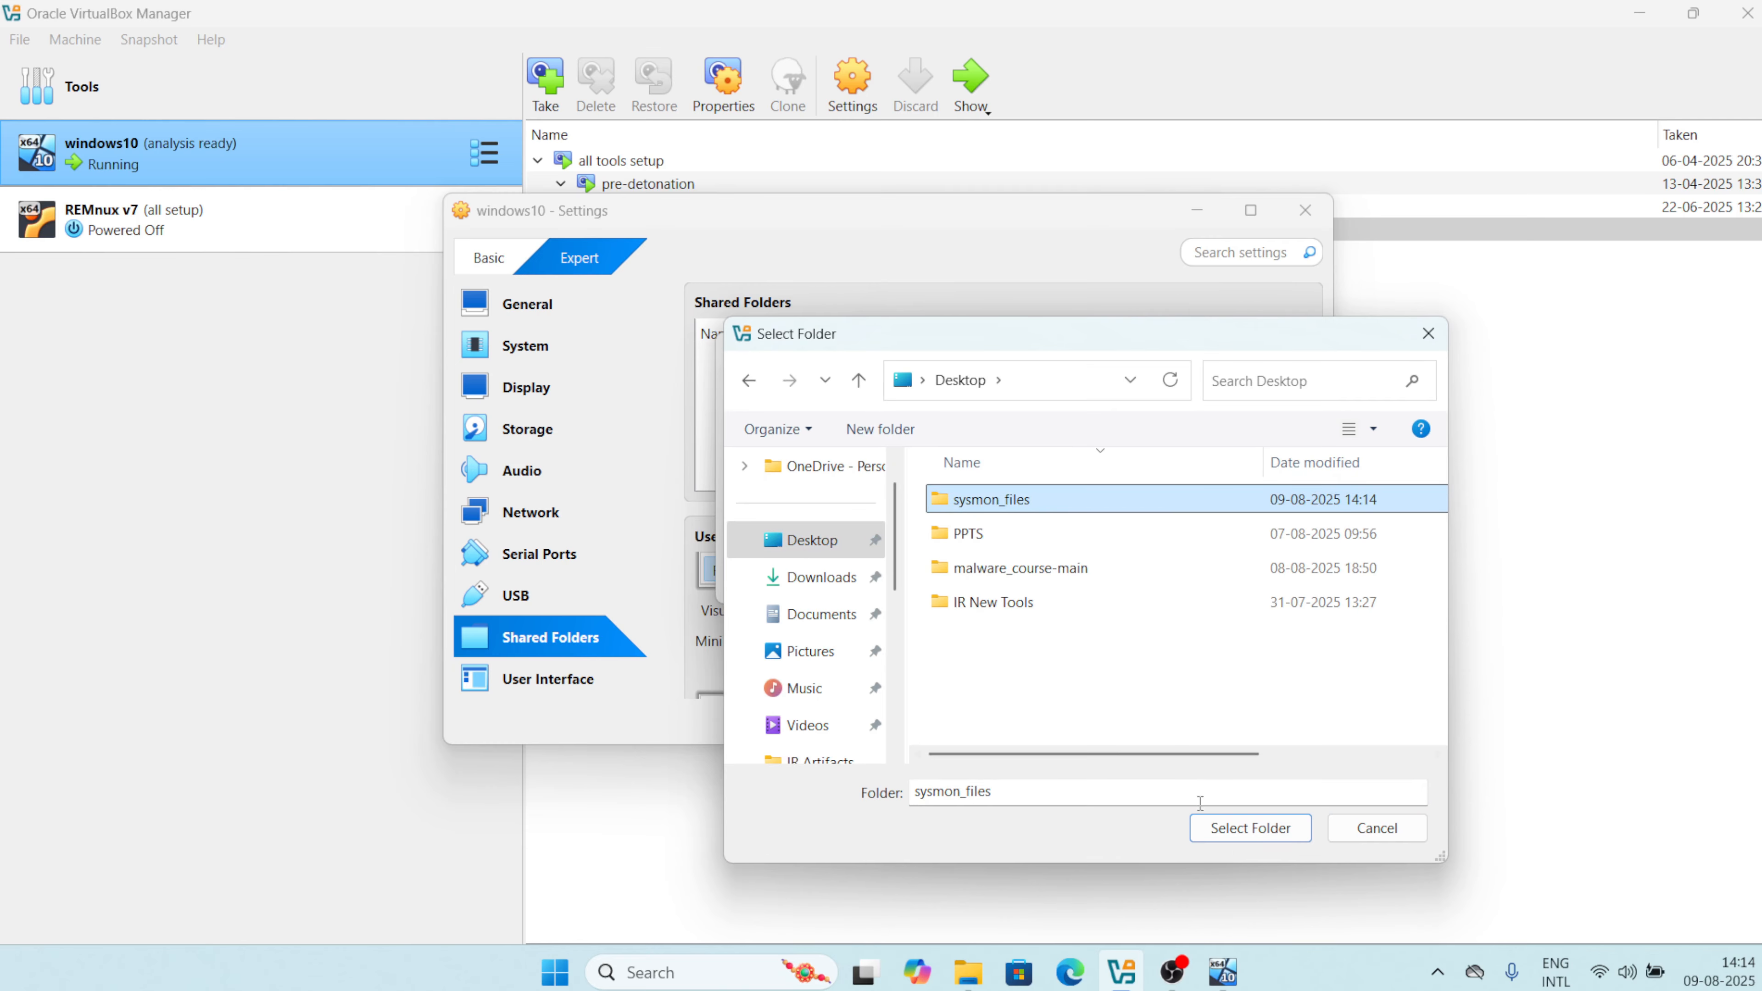
{"action": "left_click", "coordinate": [1225, 828]}
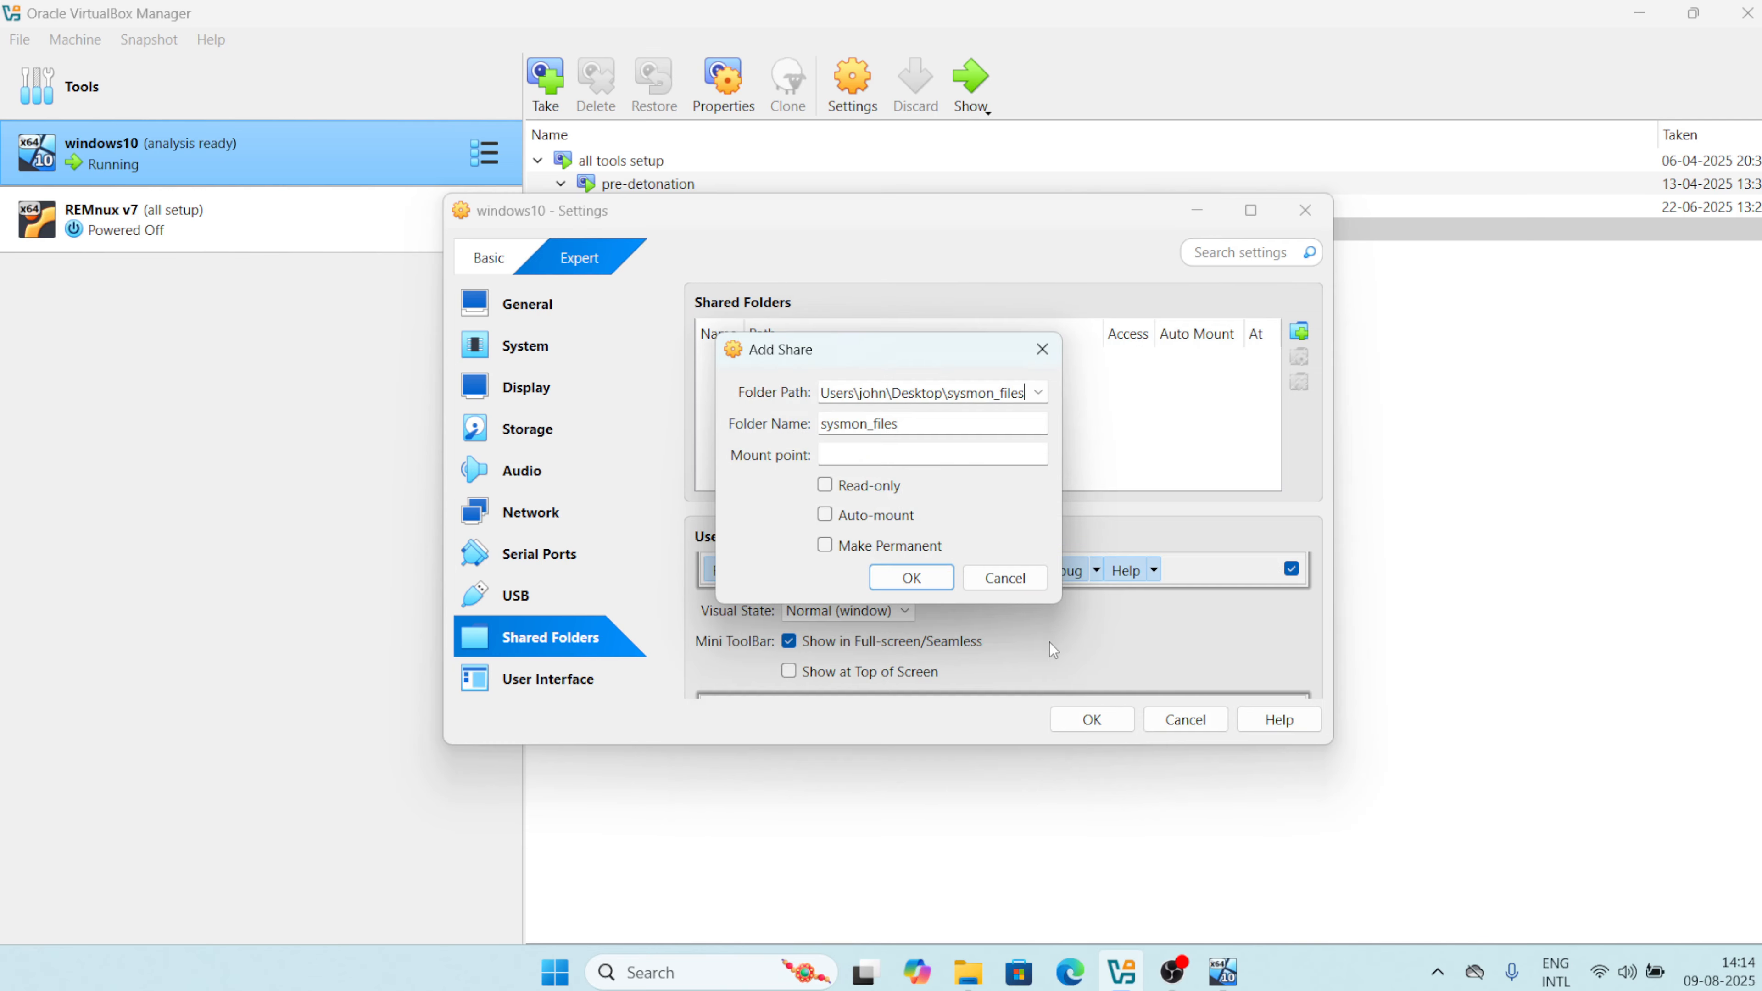
{"action": "left_click", "coordinate": [911, 577]}
{"action": "left_click", "coordinate": [1091, 720]}
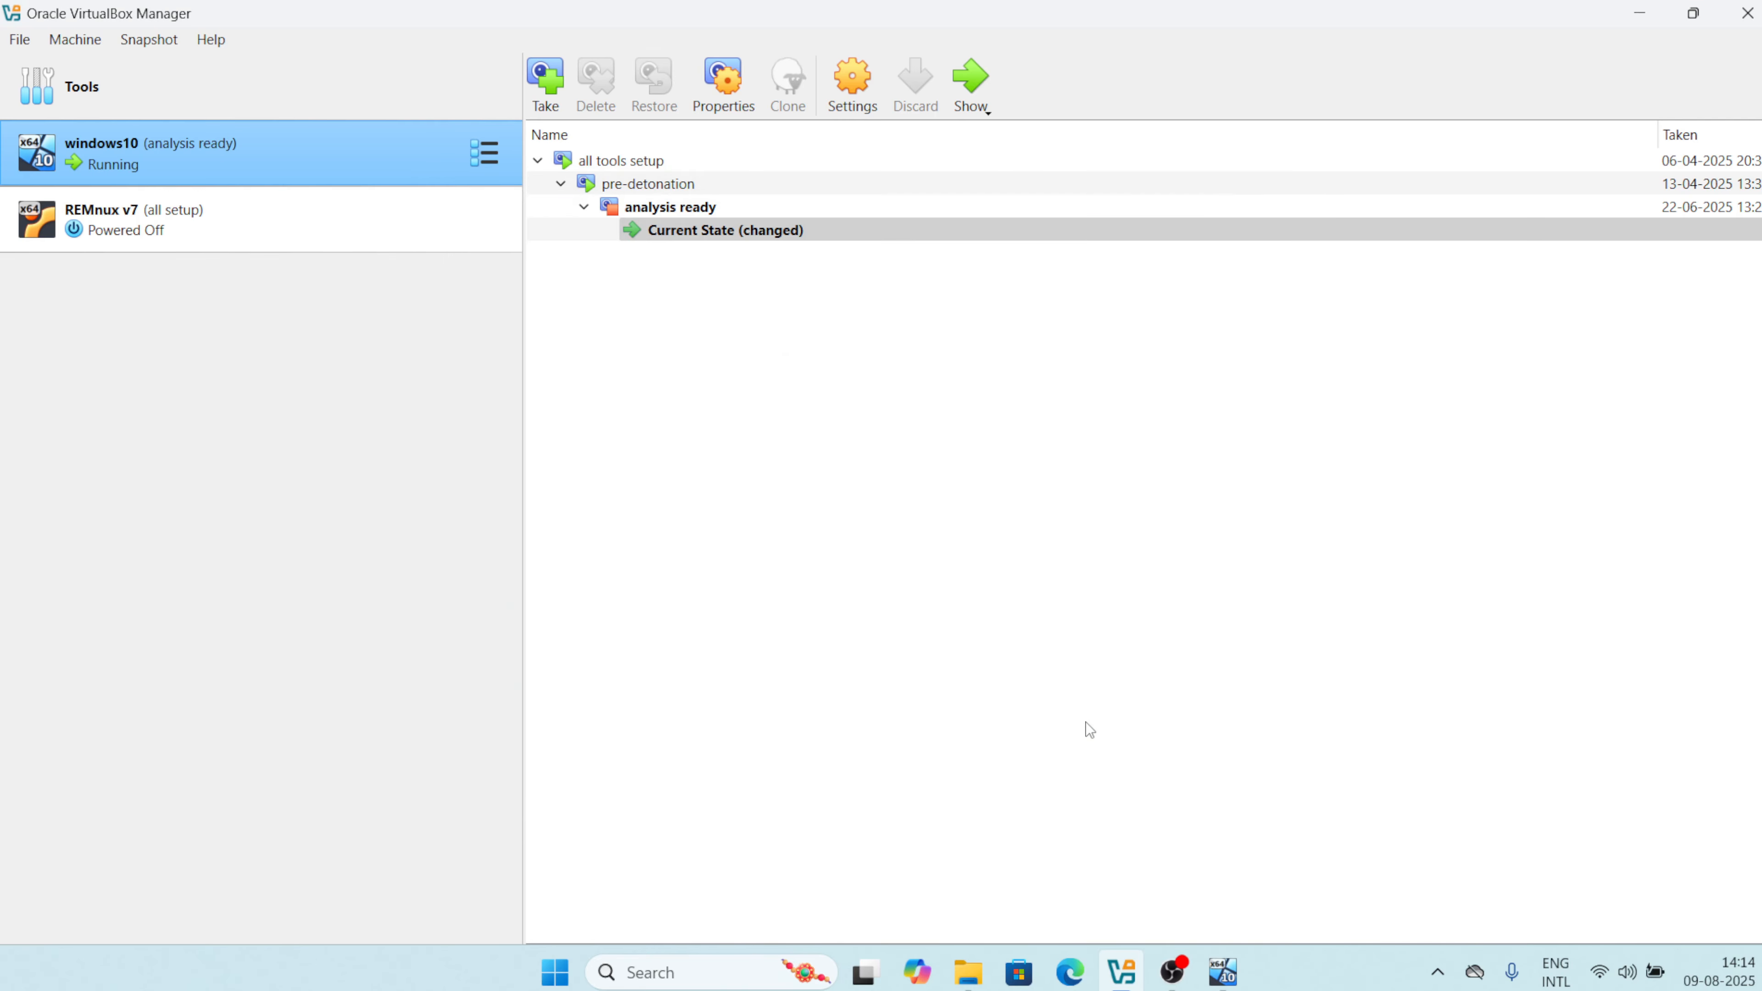
In the VM, browse to \\VBOXSVR\sysmon_files, select all three files, then minimize the browser.
{"action": "left_click", "coordinate": [985, 85]}
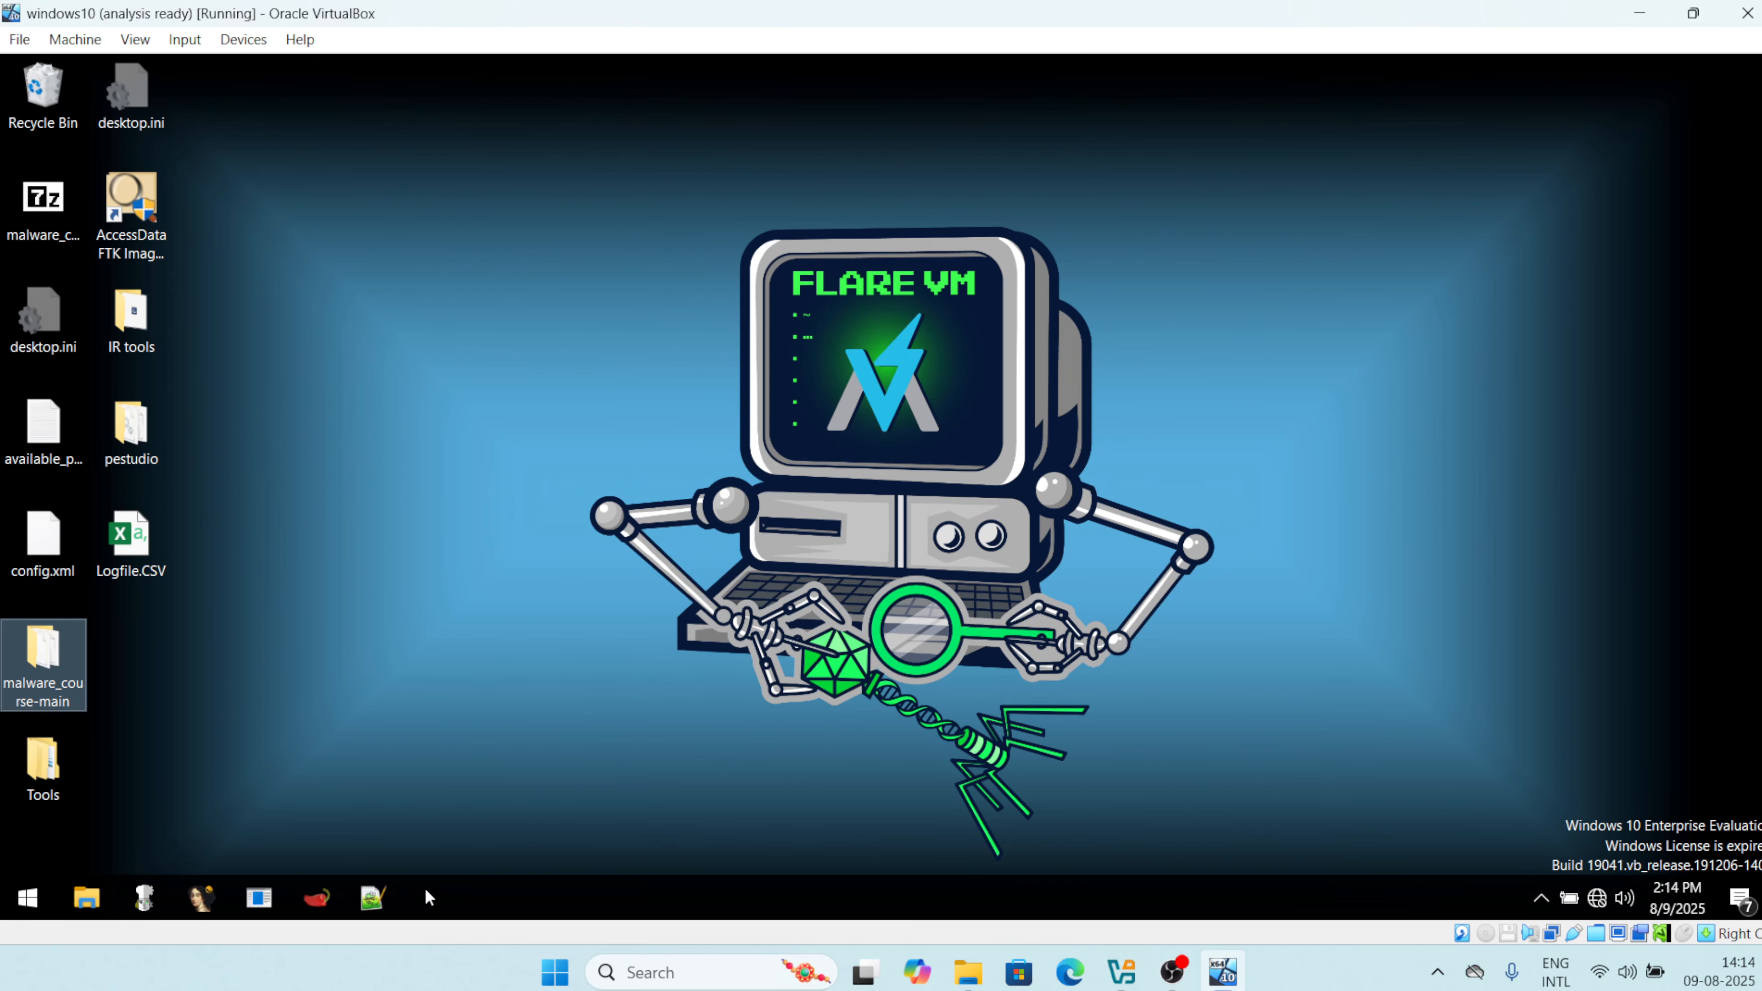
{"action": "left_click", "coordinate": [104, 901]}
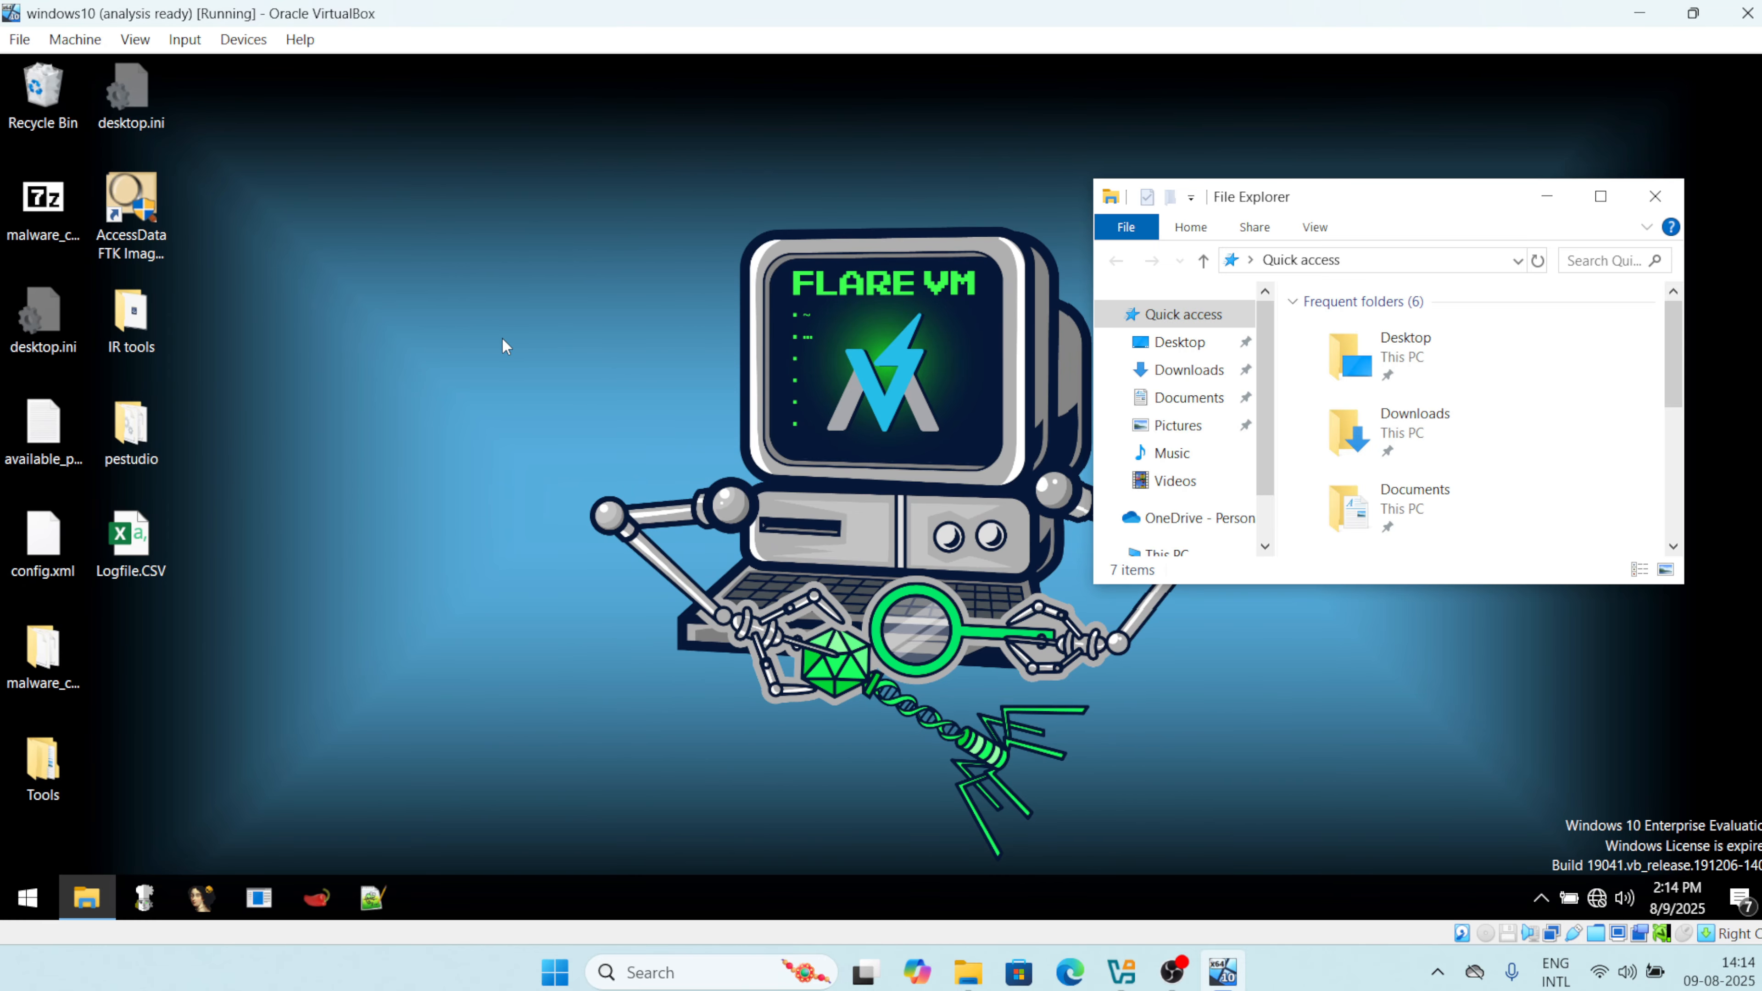
{"action": "left_click", "coordinate": [1600, 197]}
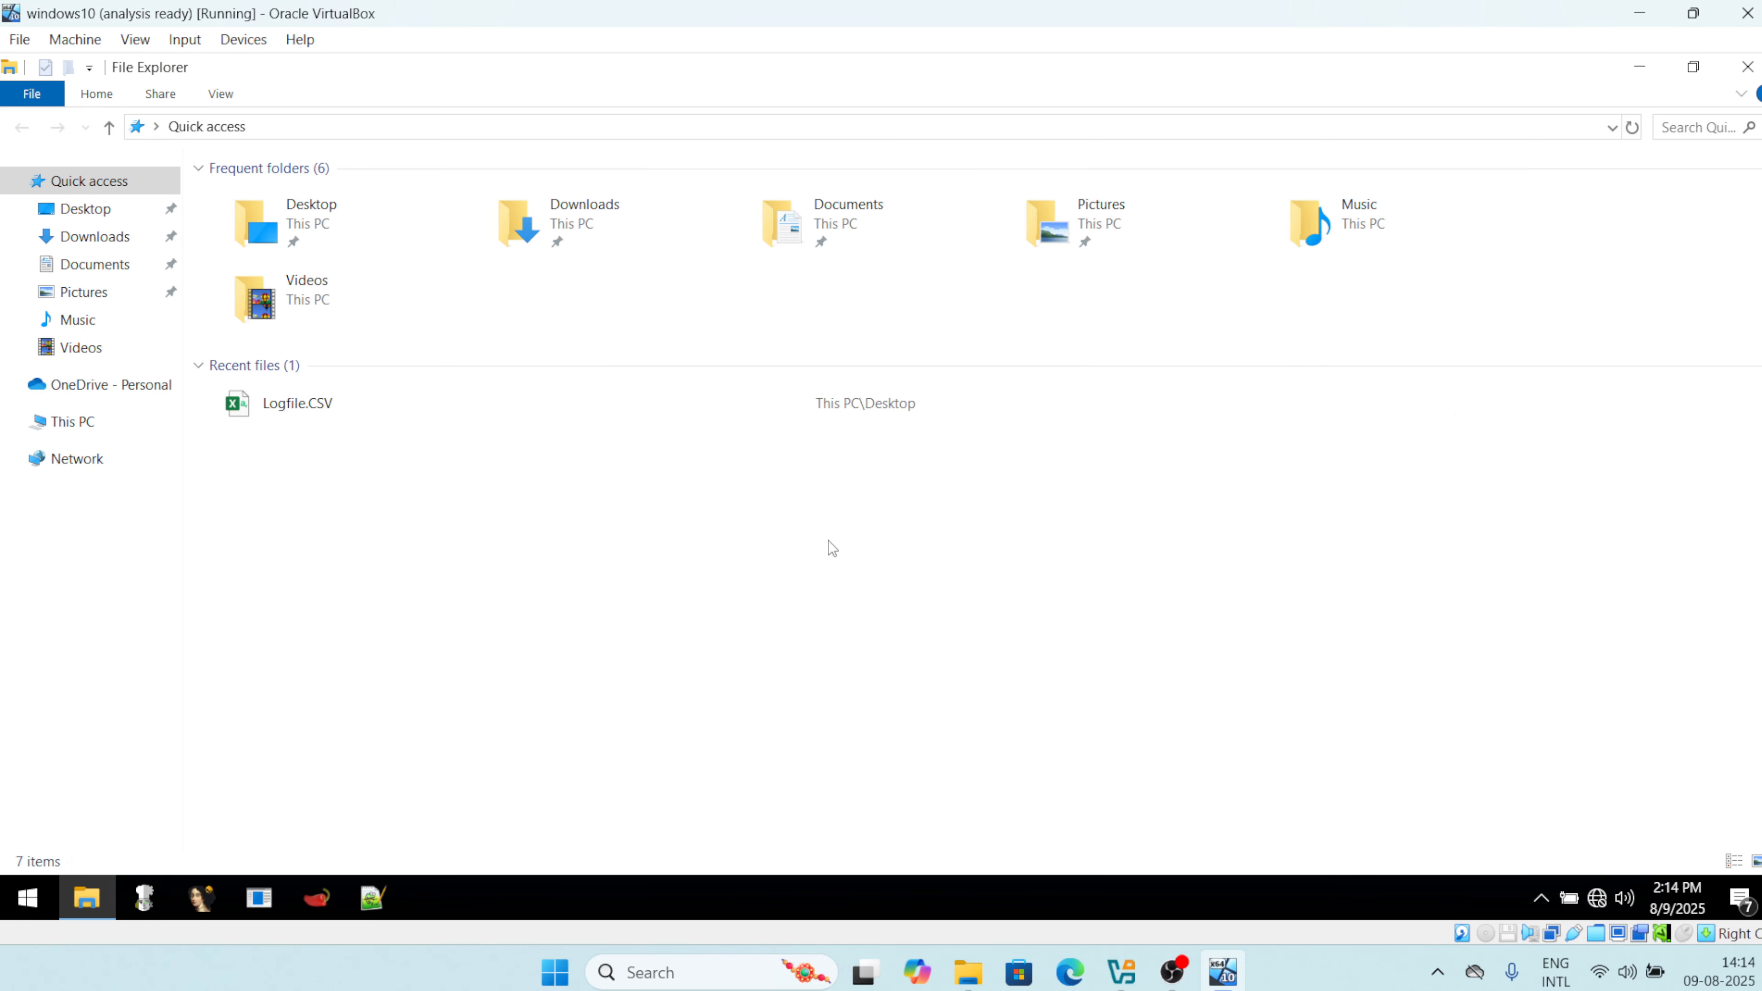
{"action": "left_click", "coordinate": [79, 463]}
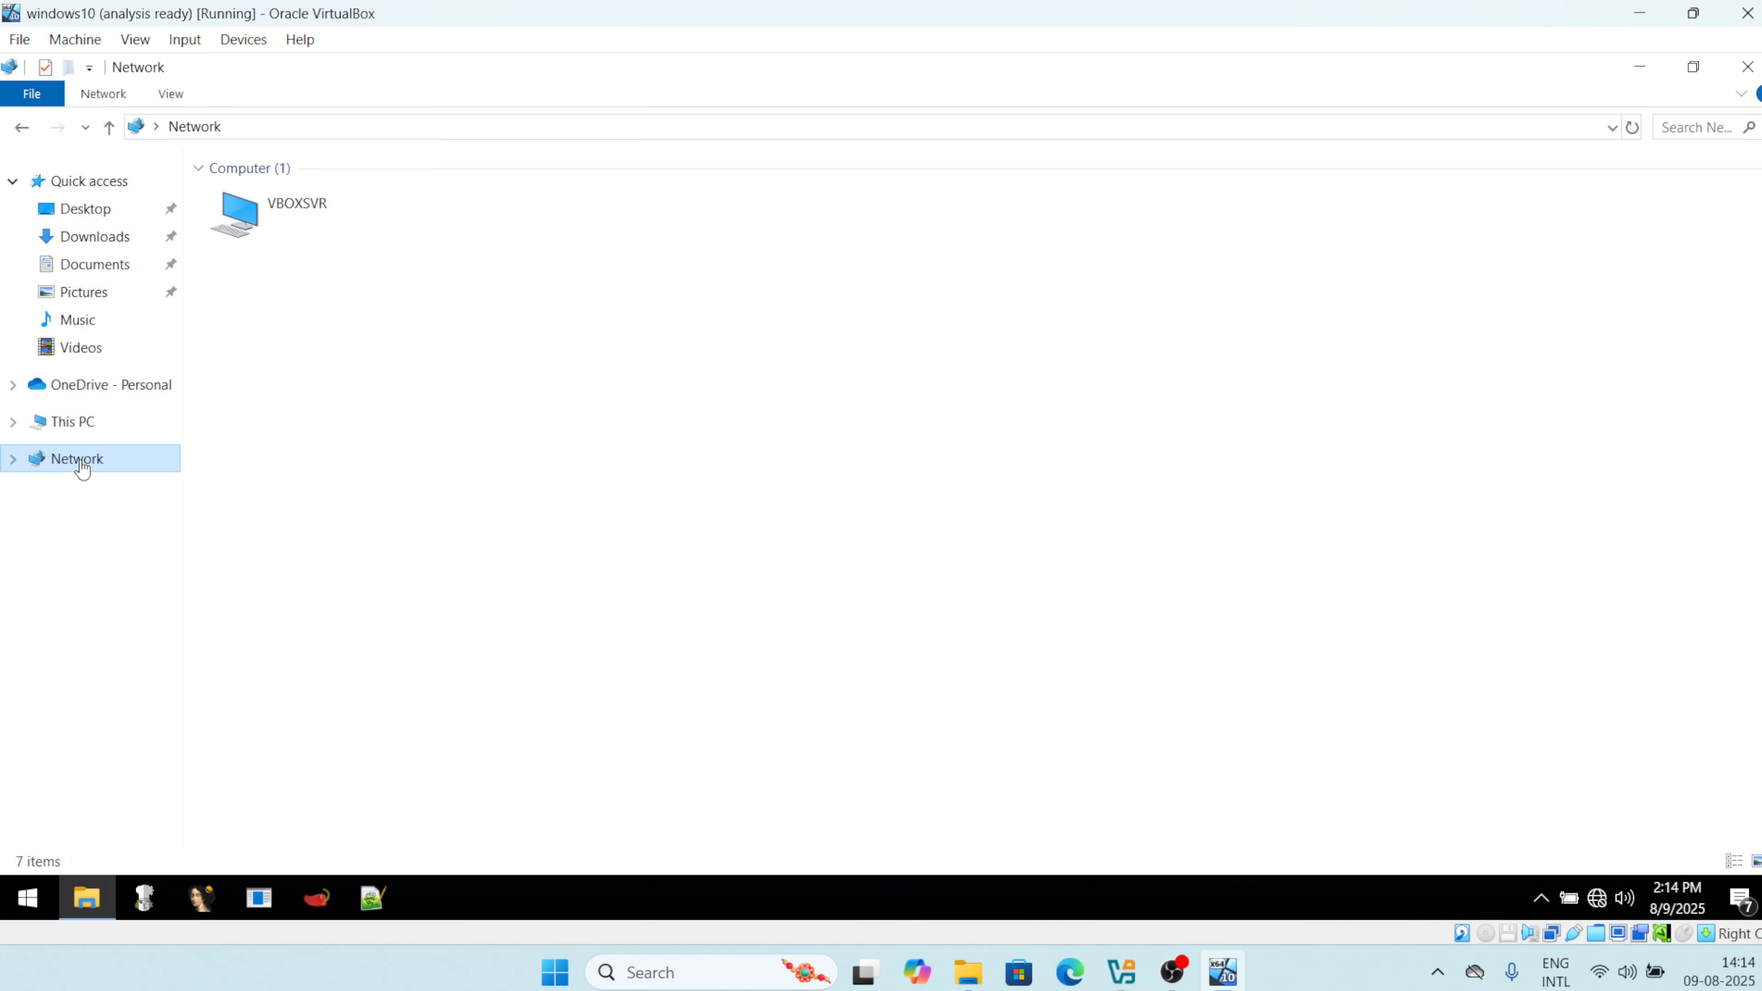
{"action": "double_click", "coordinate": [300, 222]}
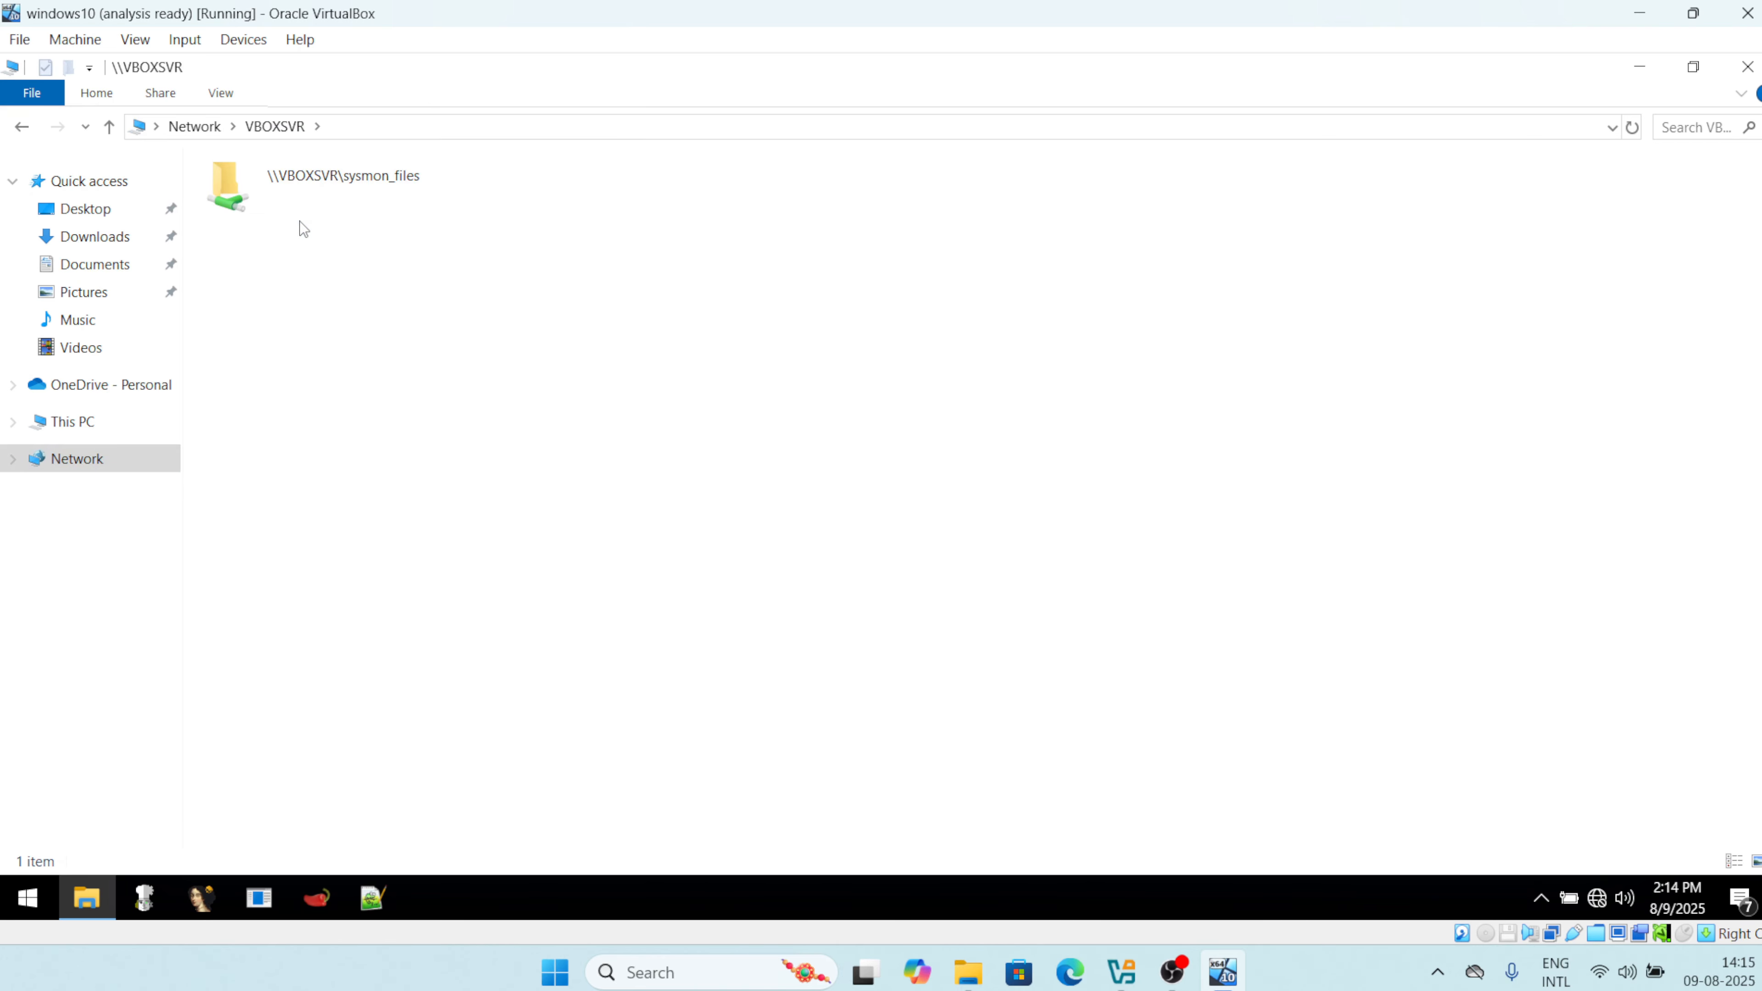
{"action": "double_click", "coordinate": [347, 194]}
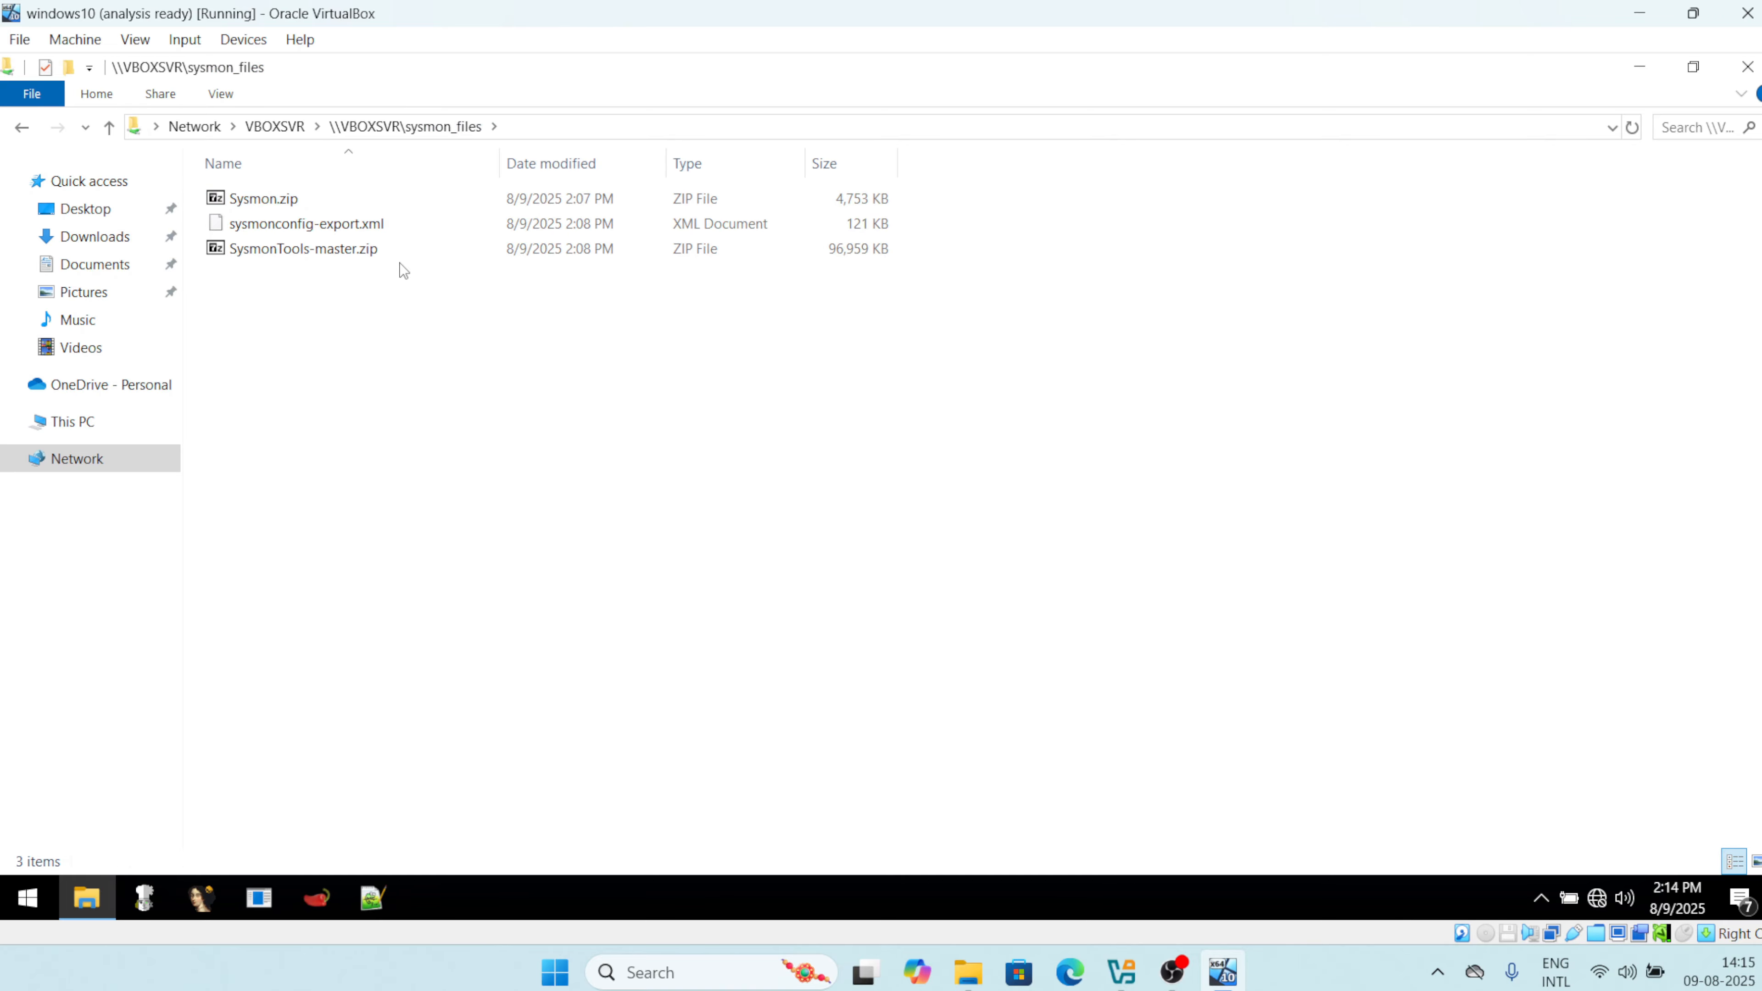
{"action": "key", "text": "ctrl+a"}
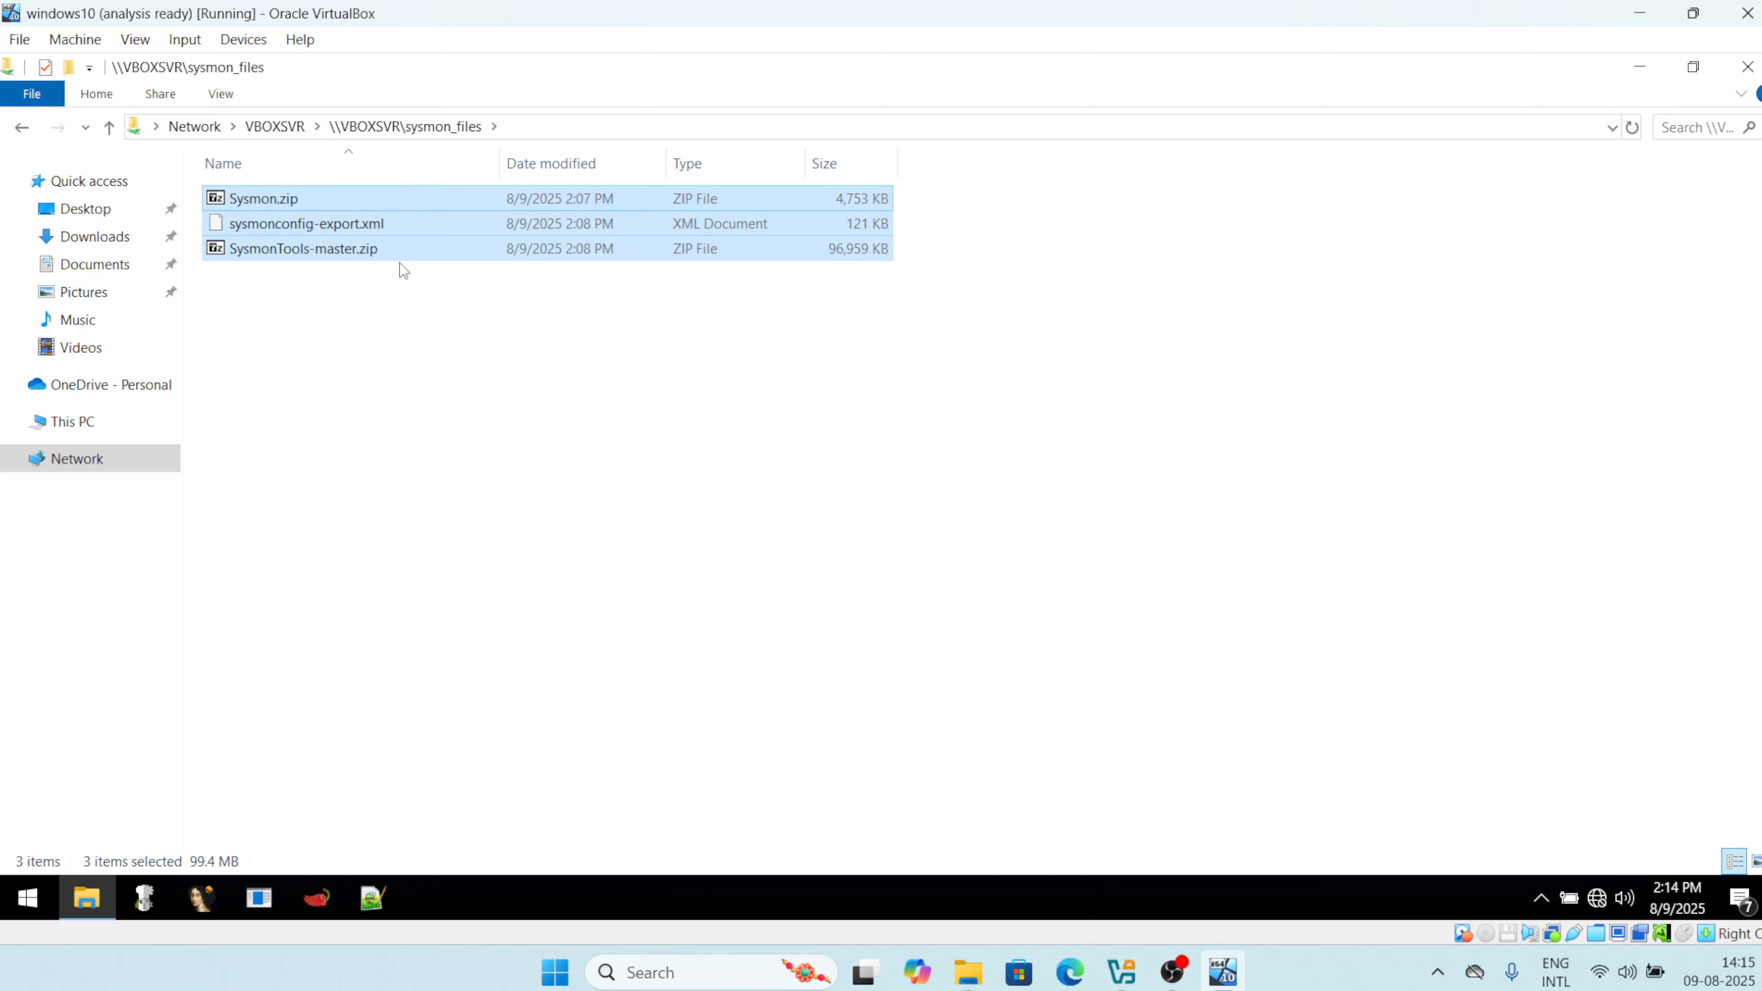
{"action": "left_click", "coordinate": [1638, 67]}
Create a desktop folder named sysmon, paste the three files into it, and maximize it.
{"action": "right_click", "coordinate": [312, 471]}
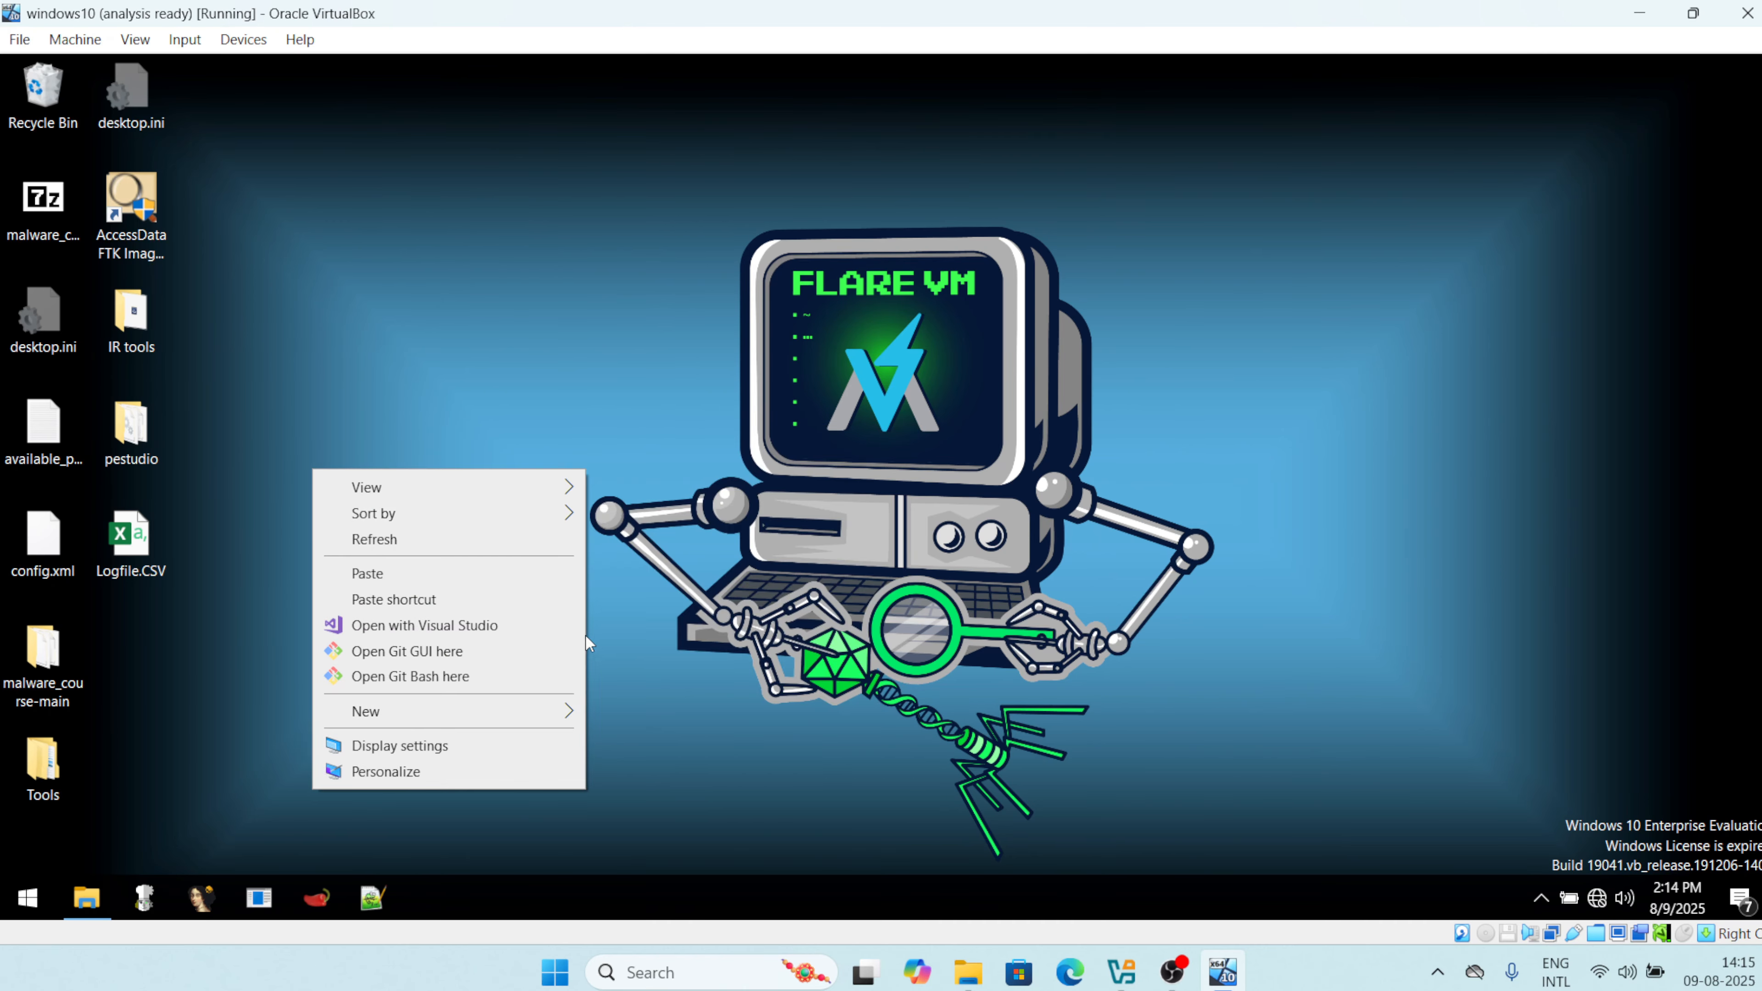
{"action": "mouse_move", "coordinate": [525, 711]}
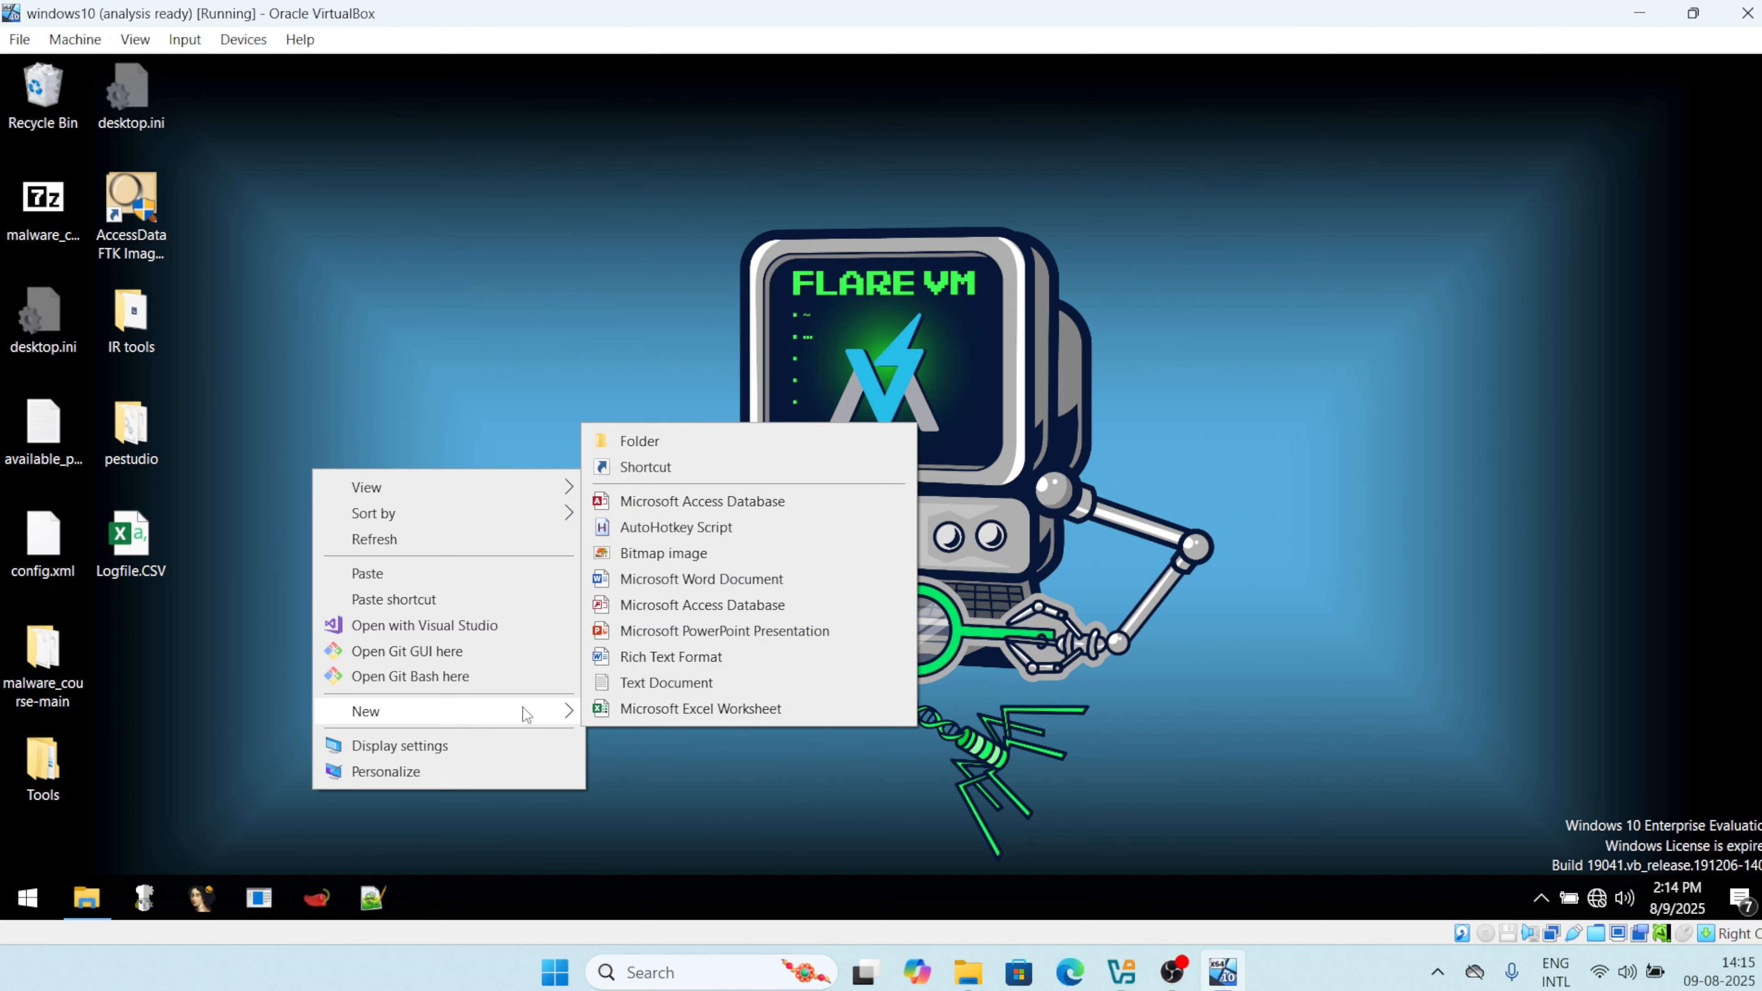
{"action": "left_click", "coordinate": [664, 445]}
{"action": "type", "text": "sys"}
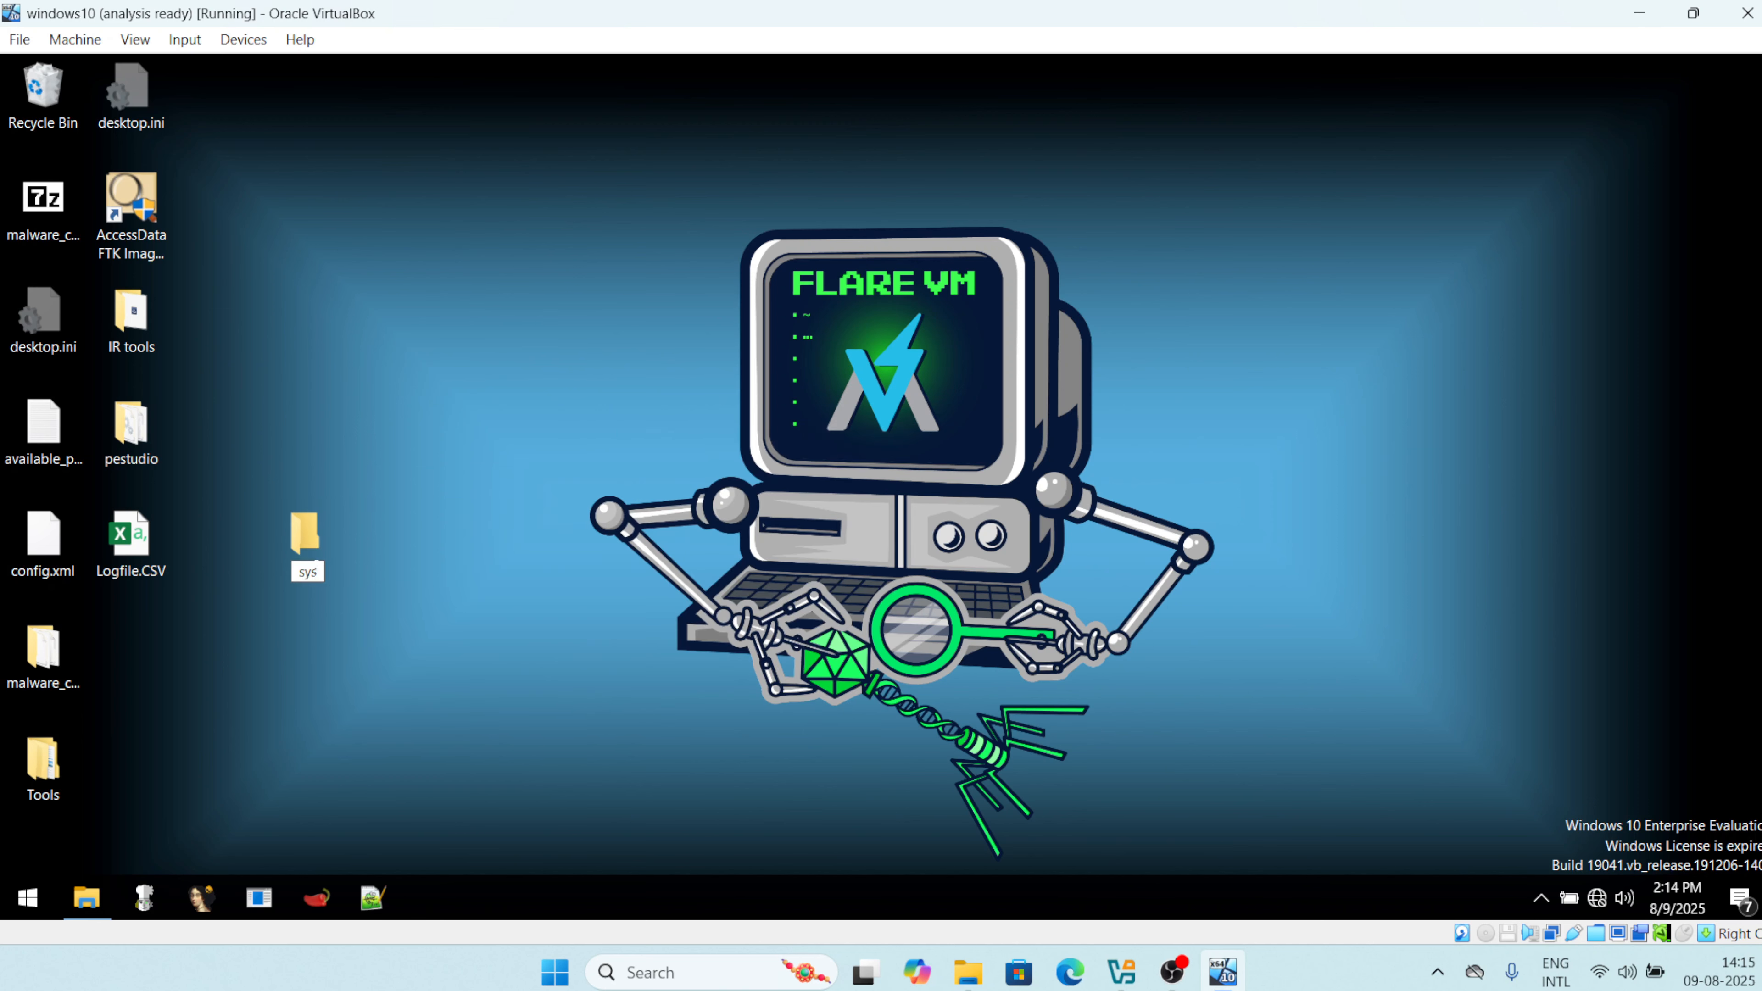
{"action": "type", "text": "mon"}
{"action": "key", "text": "Return"}
{"action": "key", "text": "Return"}
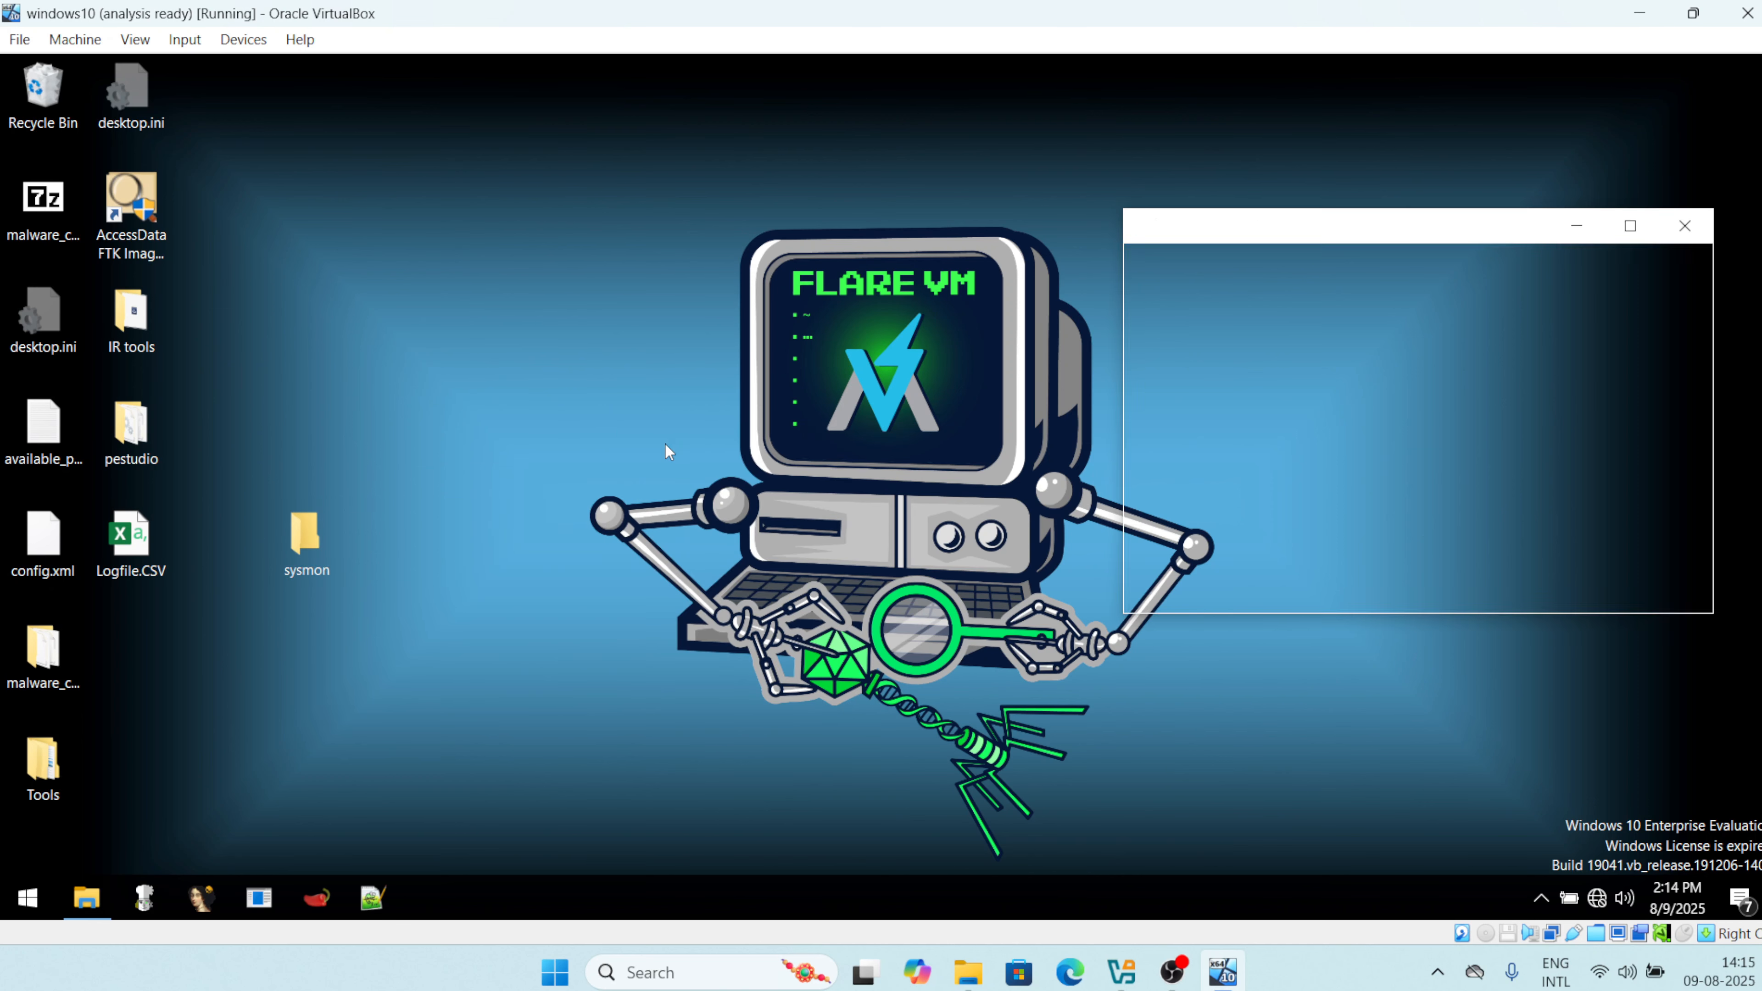
{"action": "right_click", "coordinate": [1480, 430]}
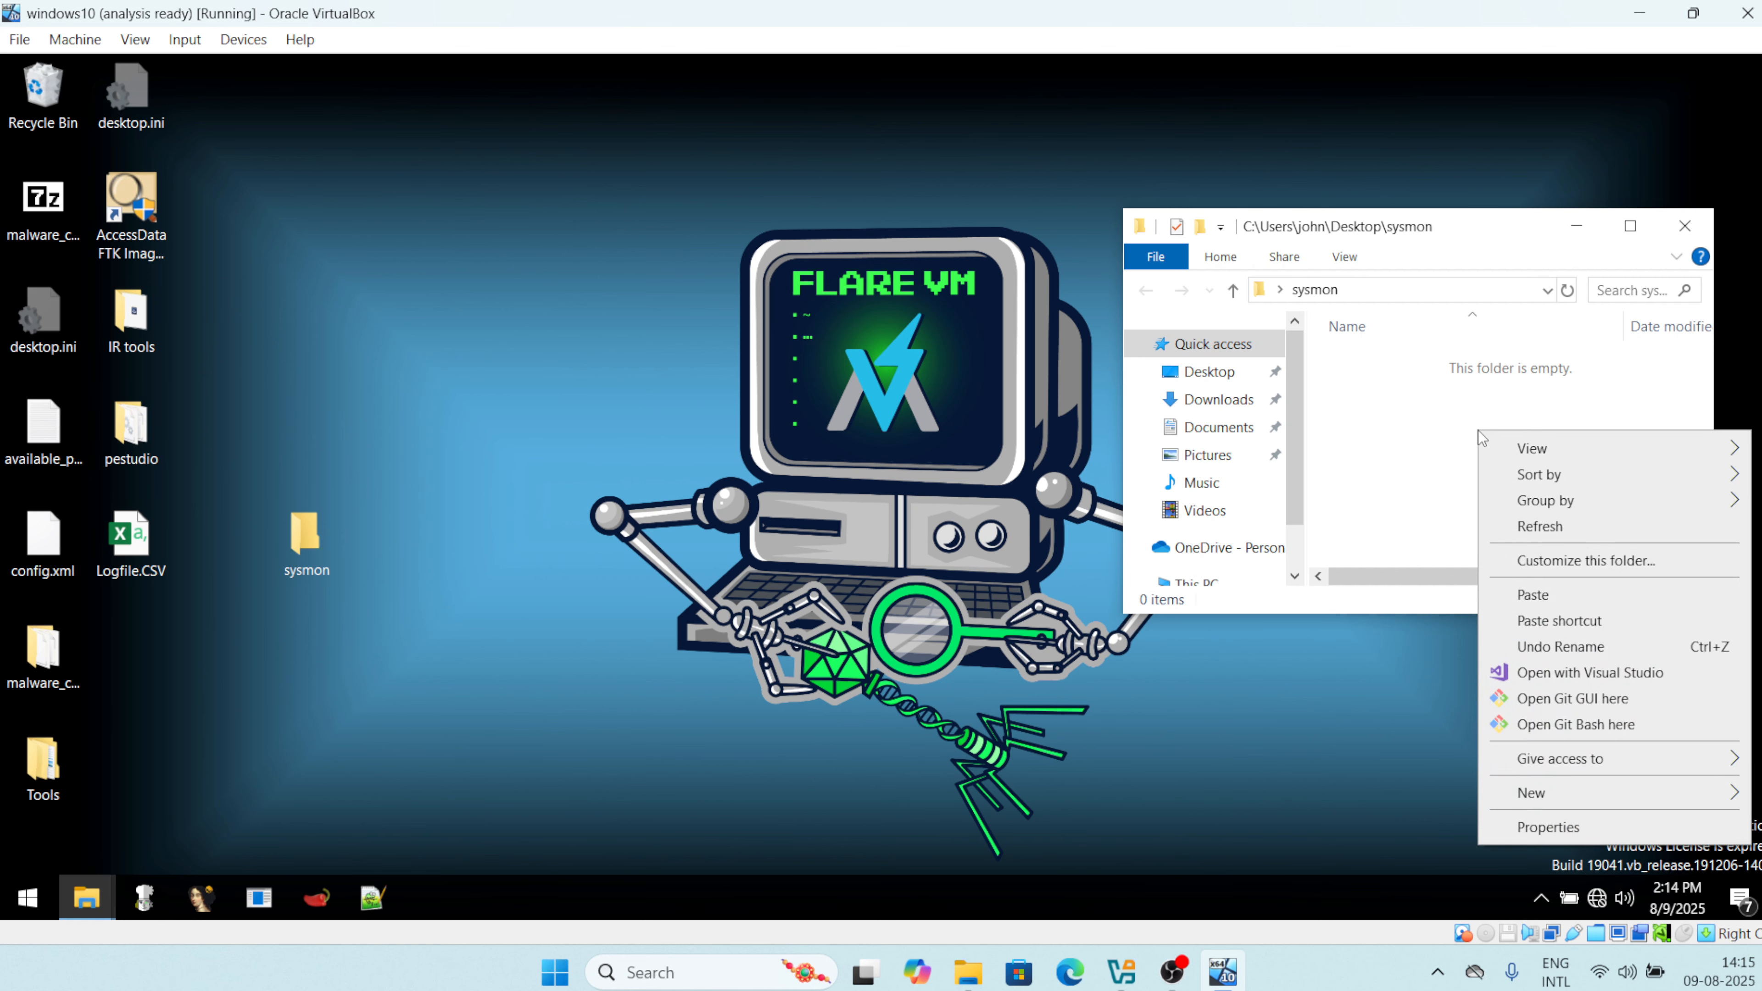
{"action": "left_click", "coordinate": [1537, 598]}
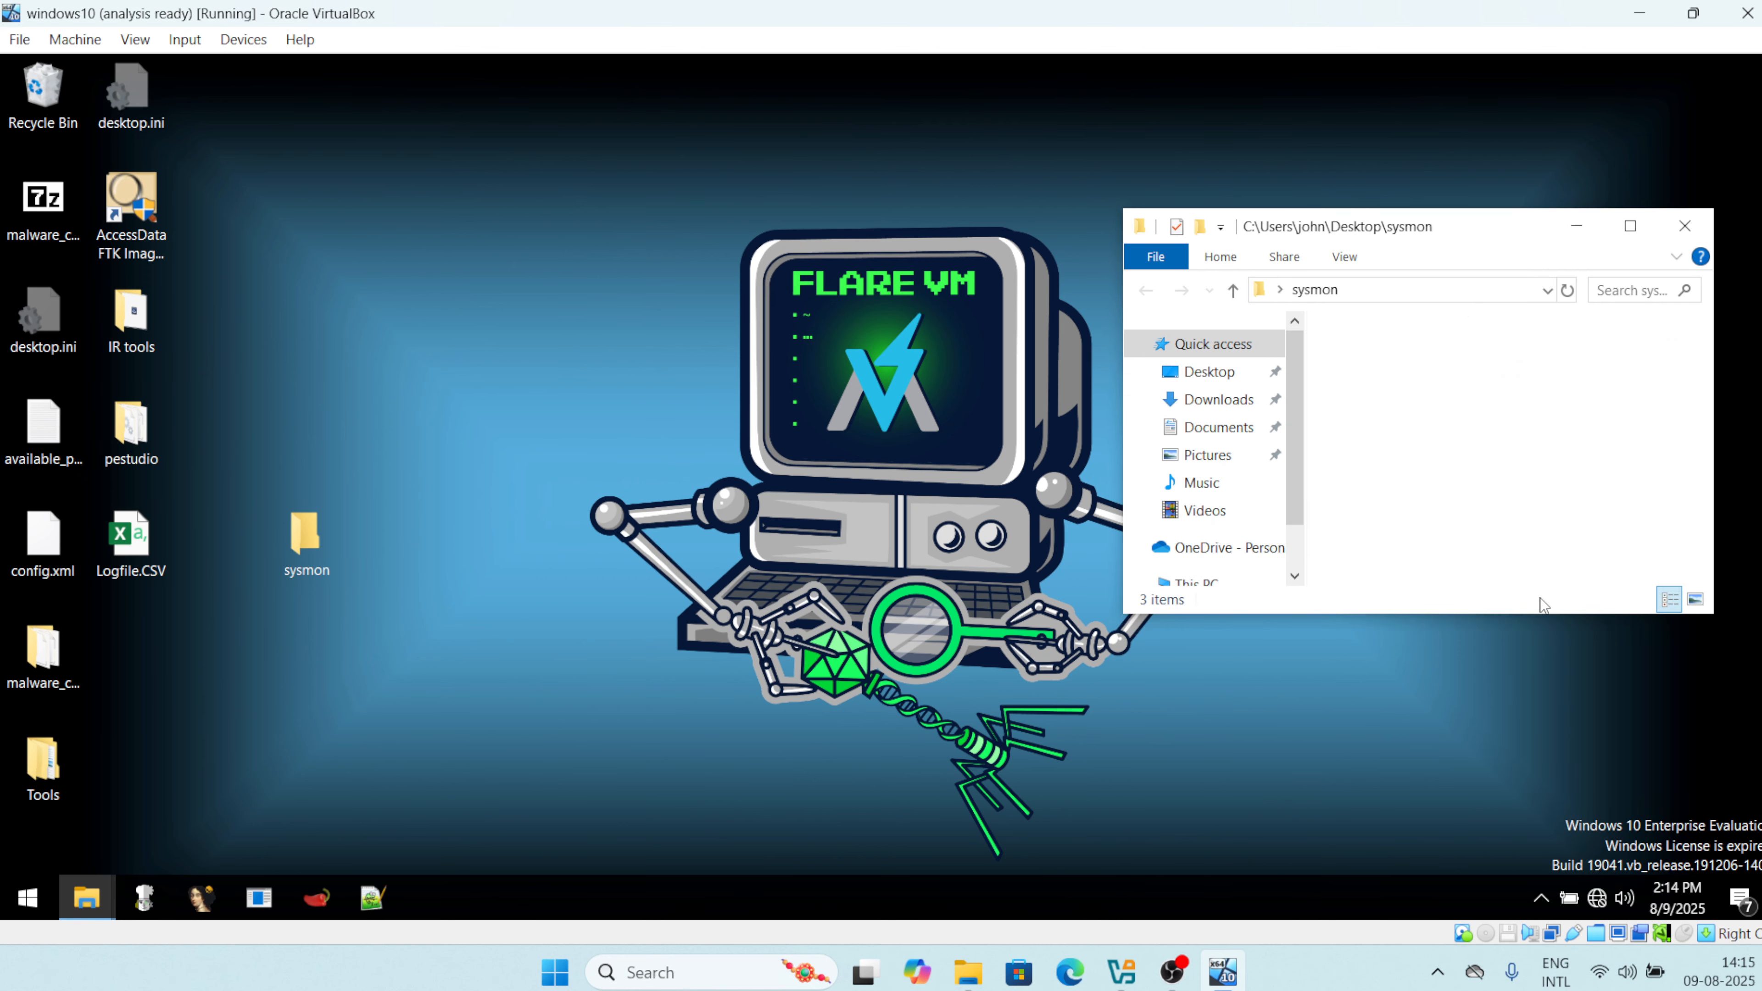
{"action": "left_click", "coordinate": [1630, 226]}
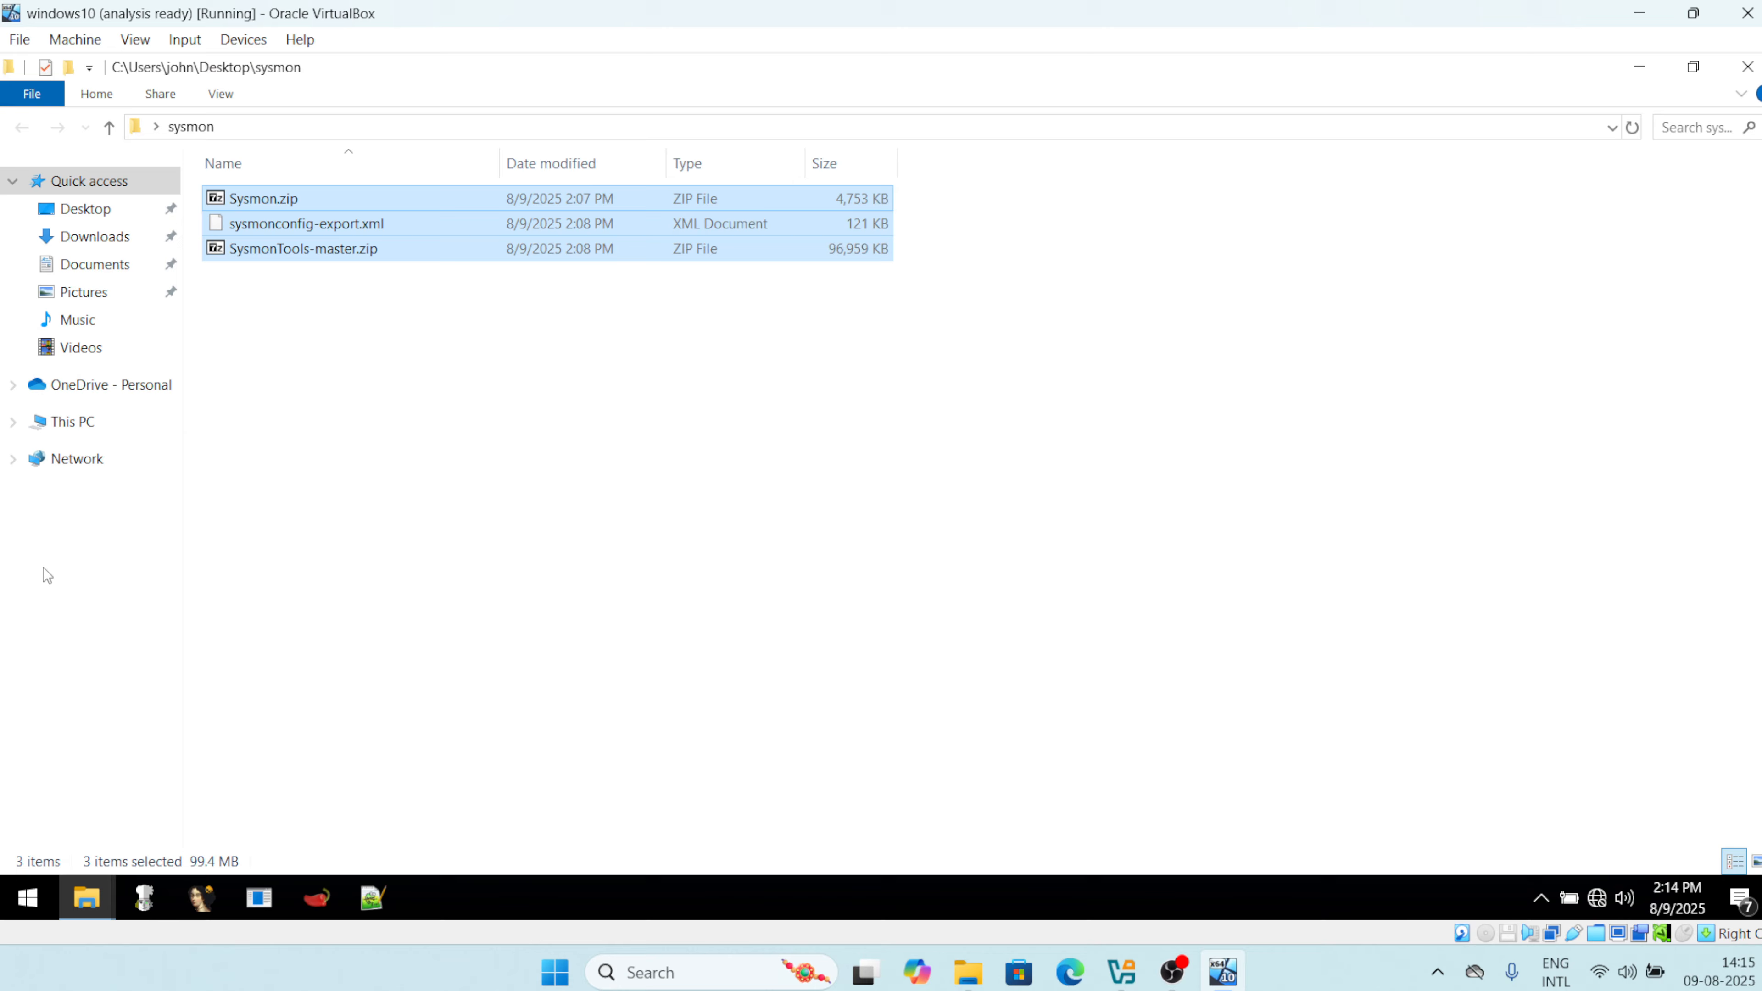
Extract Sysmon.zip and SysmonTools-master.zip with 7-Zip into their own folders.
{"action": "left_click", "coordinate": [306, 321]}
{"action": "right_click", "coordinate": [289, 198]}
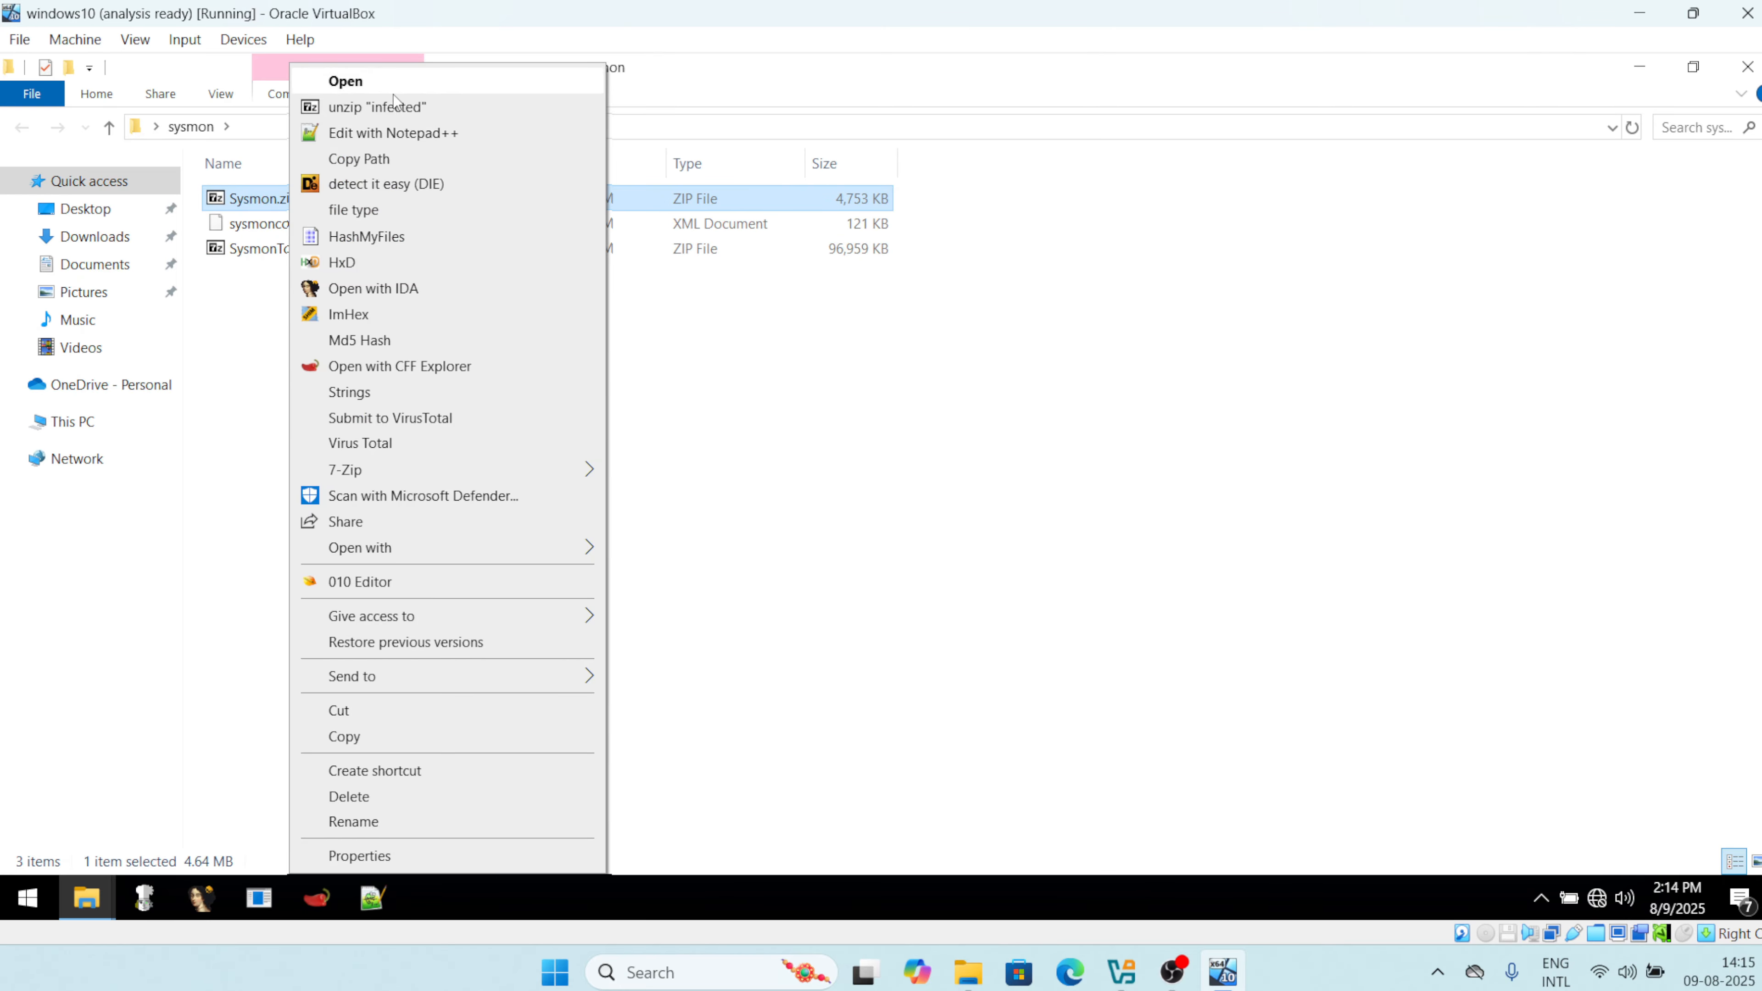
{"action": "mouse_move", "coordinate": [410, 472]}
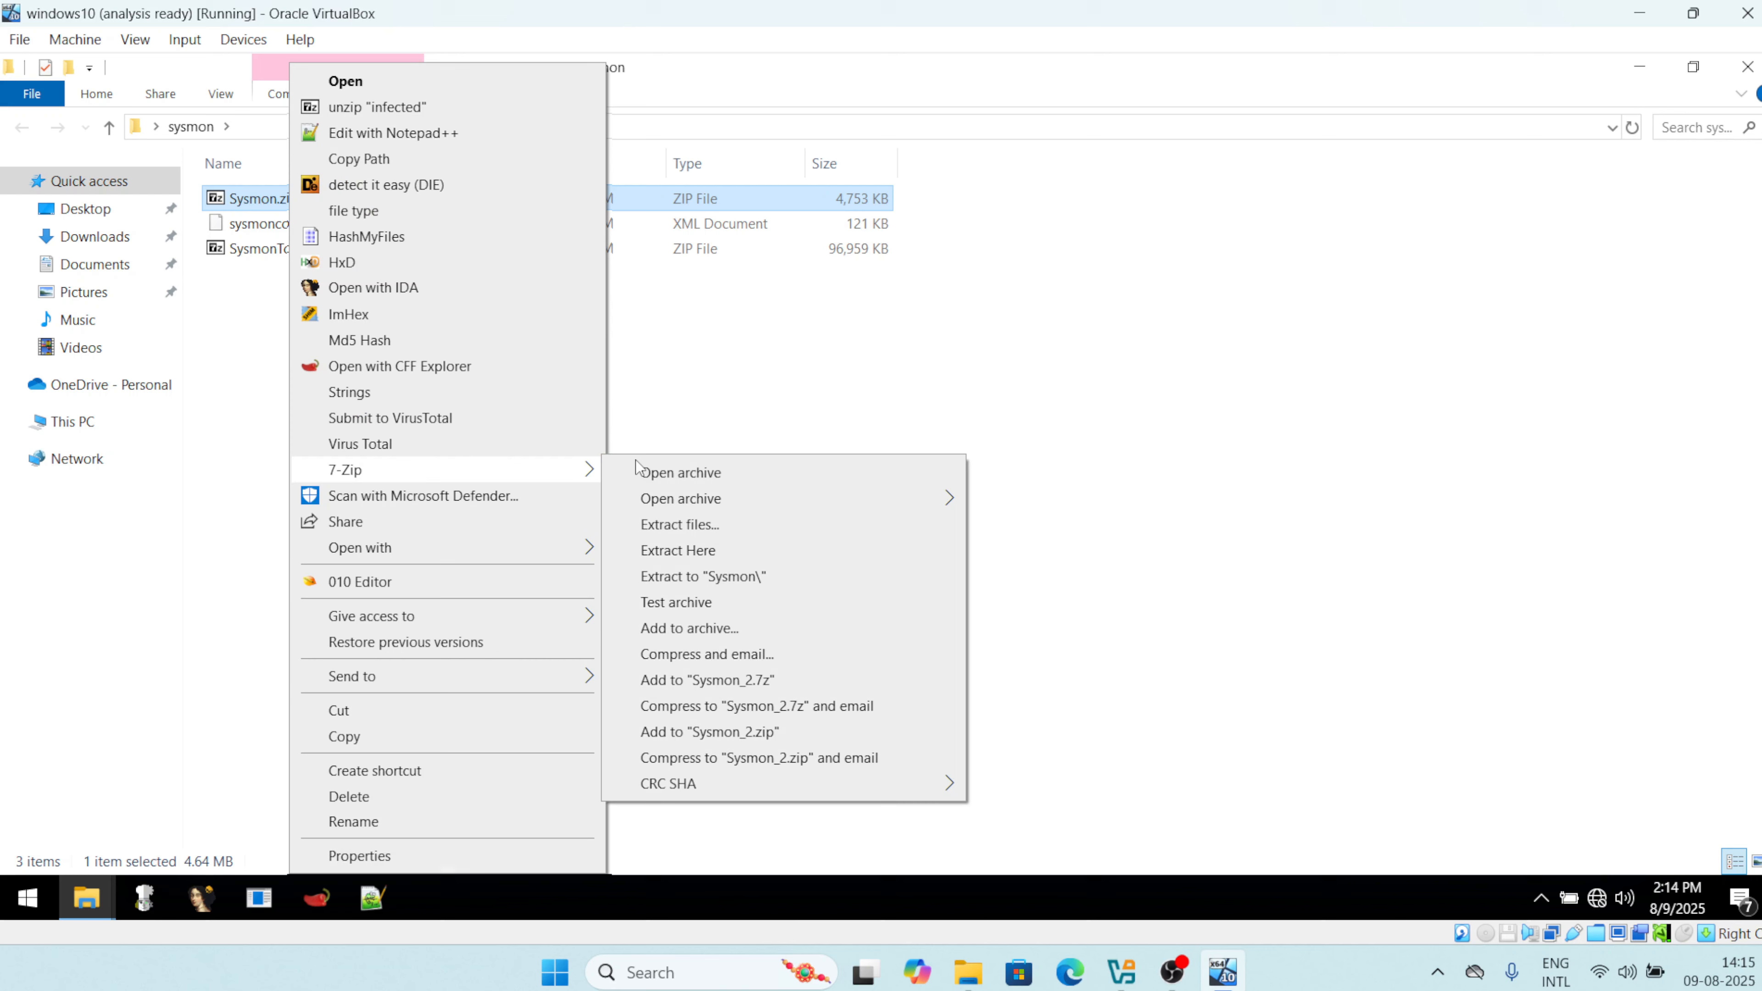
{"action": "left_click", "coordinate": [690, 527]}
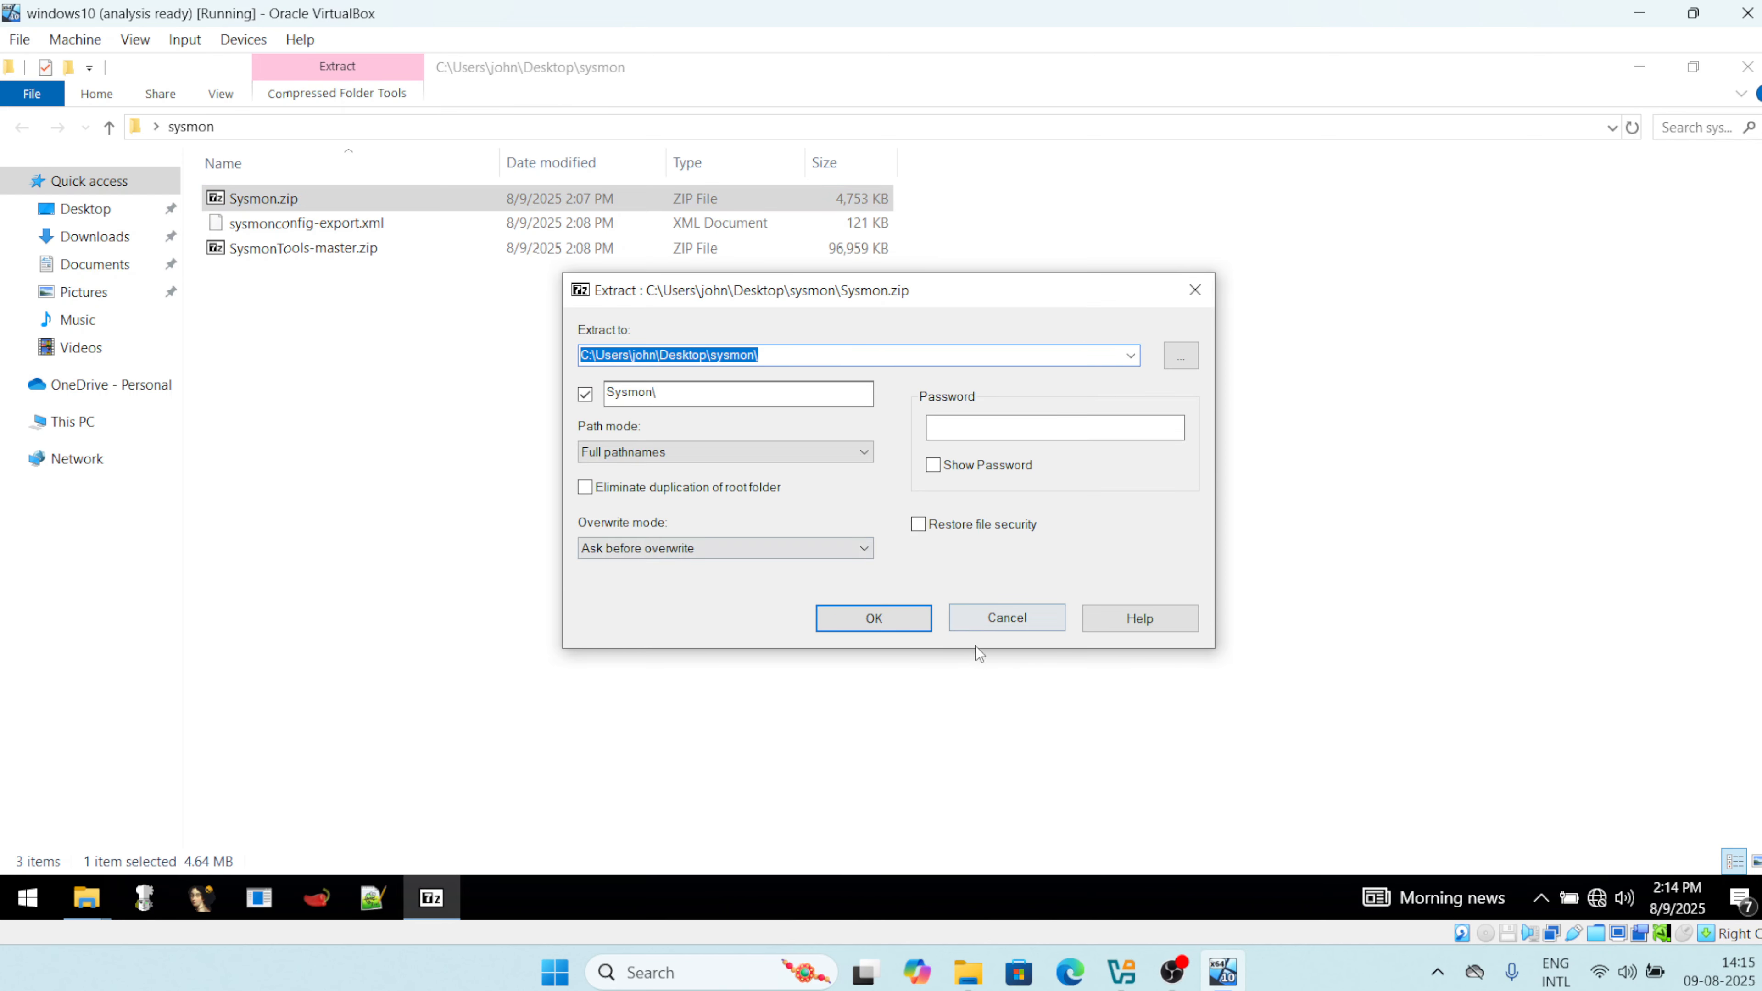
{"action": "left_click", "coordinate": [884, 613]}
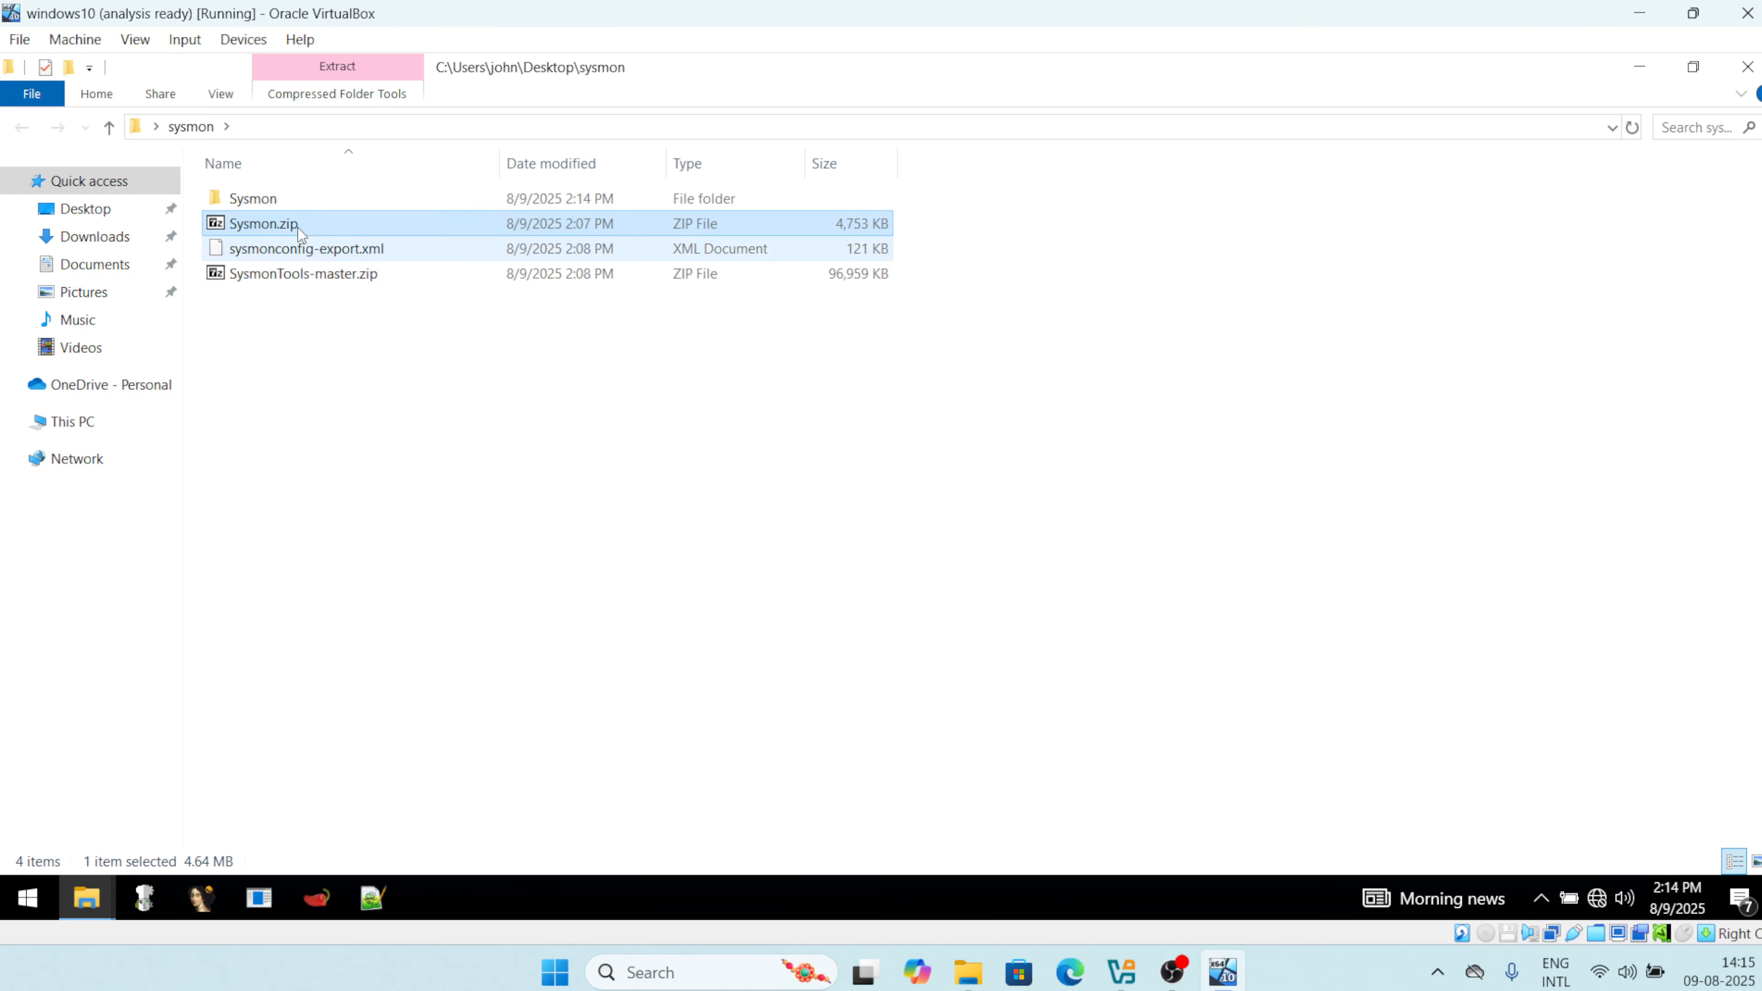
{"action": "left_click", "coordinate": [333, 272]}
{"action": "right_click", "coordinate": [349, 277]}
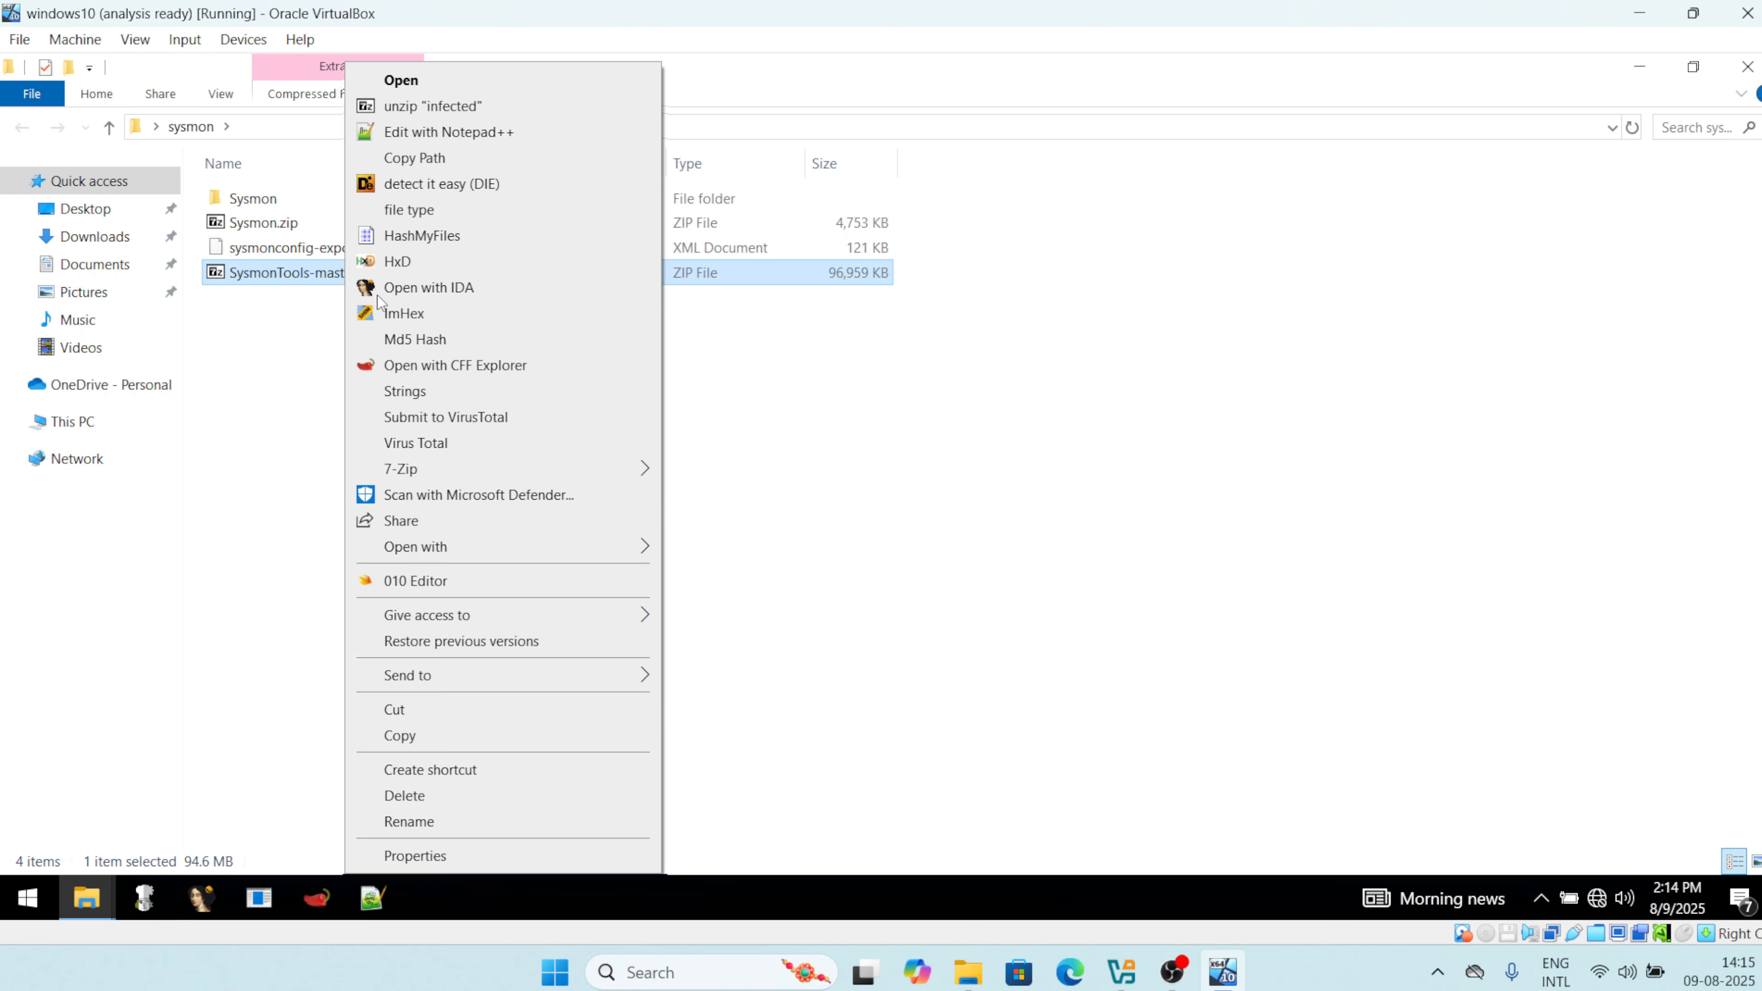
{"action": "mouse_move", "coordinate": [426, 475]}
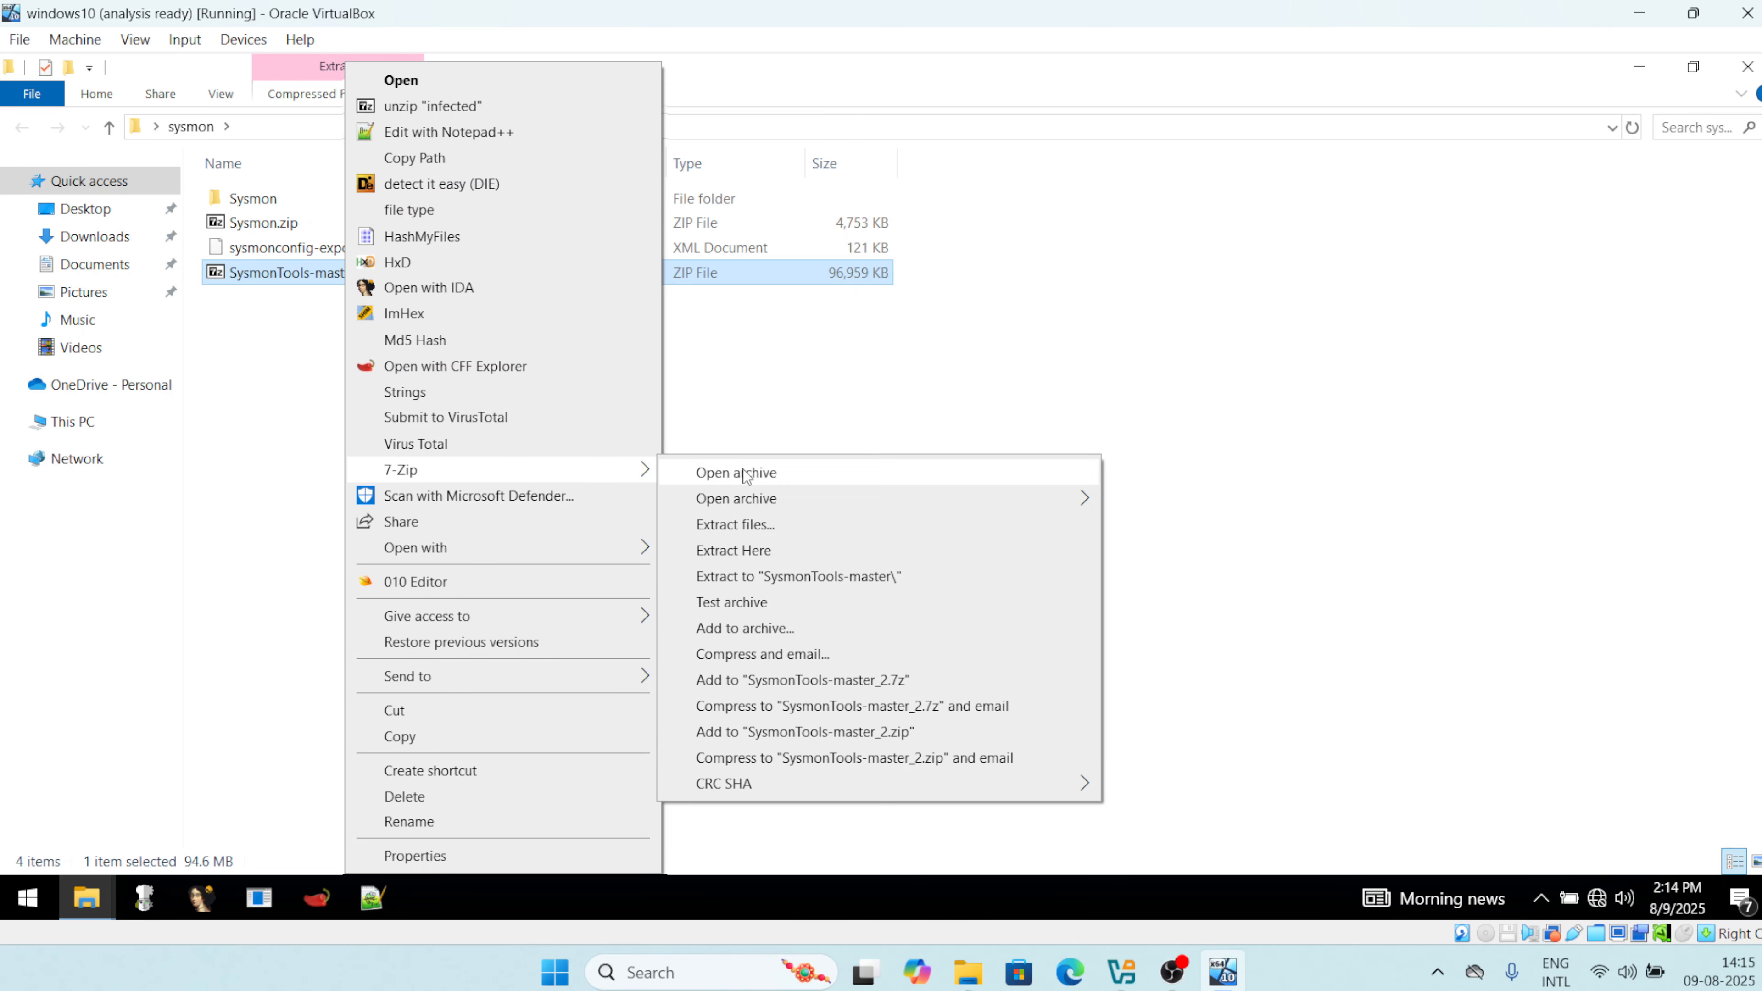
{"action": "left_click", "coordinate": [749, 525]}
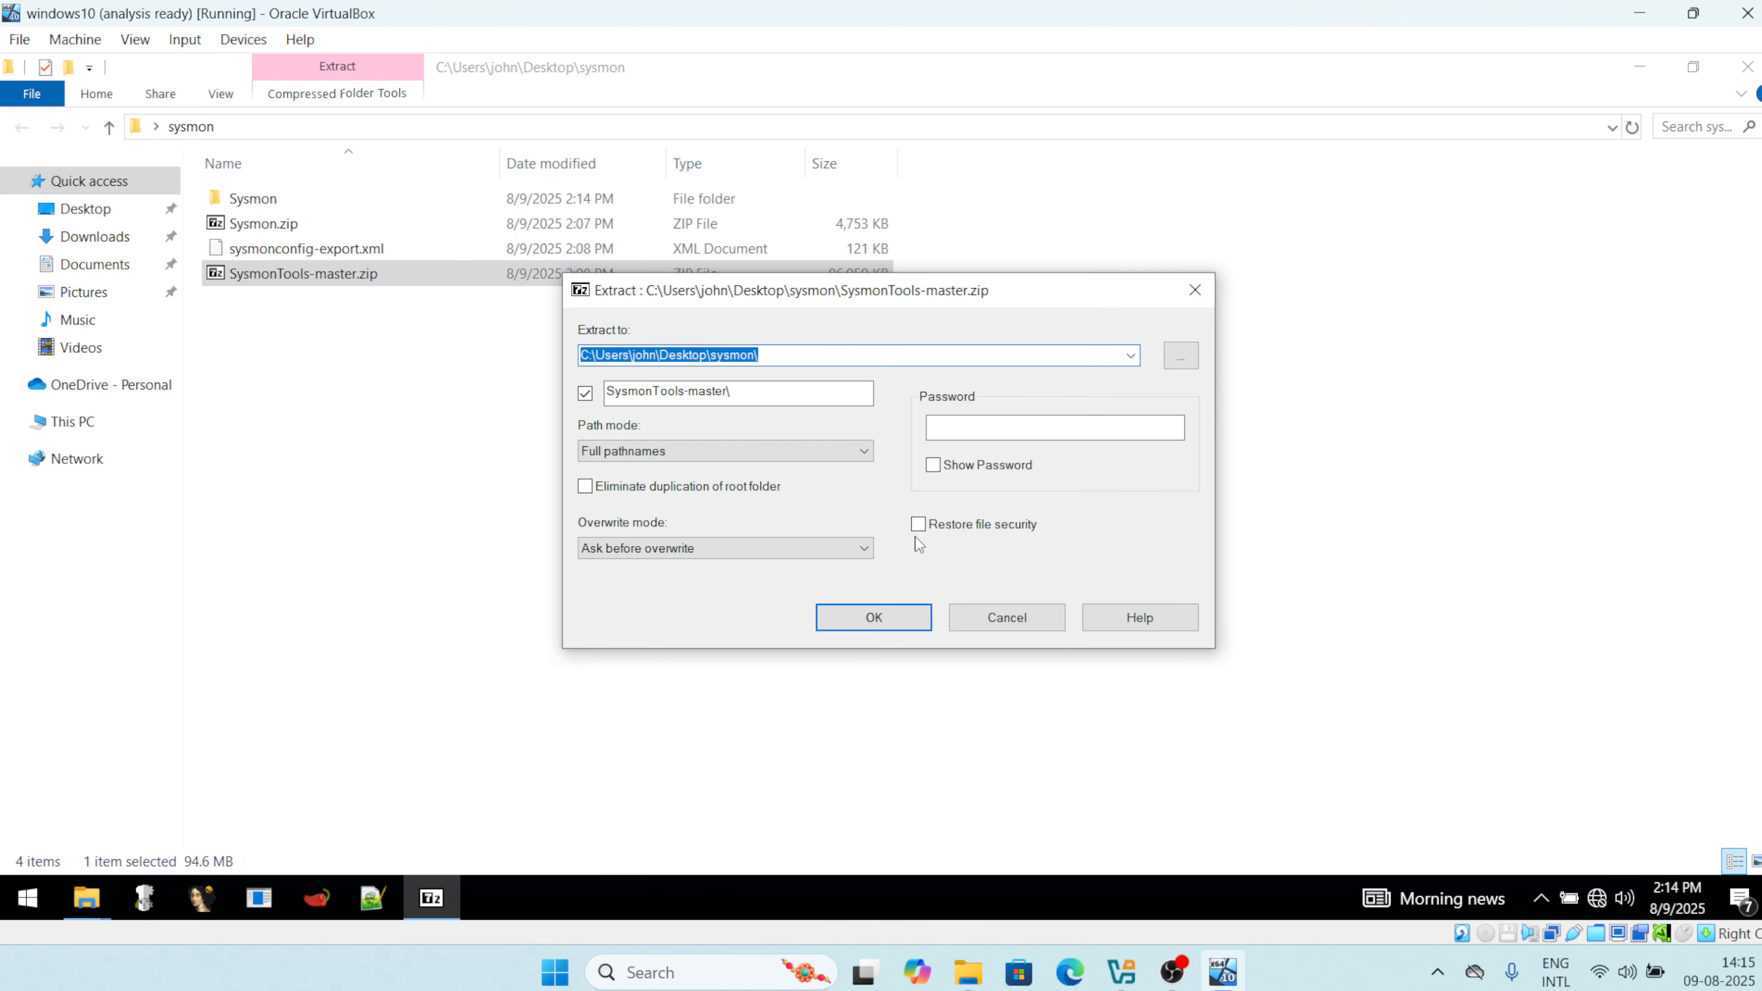
{"action": "left_click", "coordinate": [864, 620]}
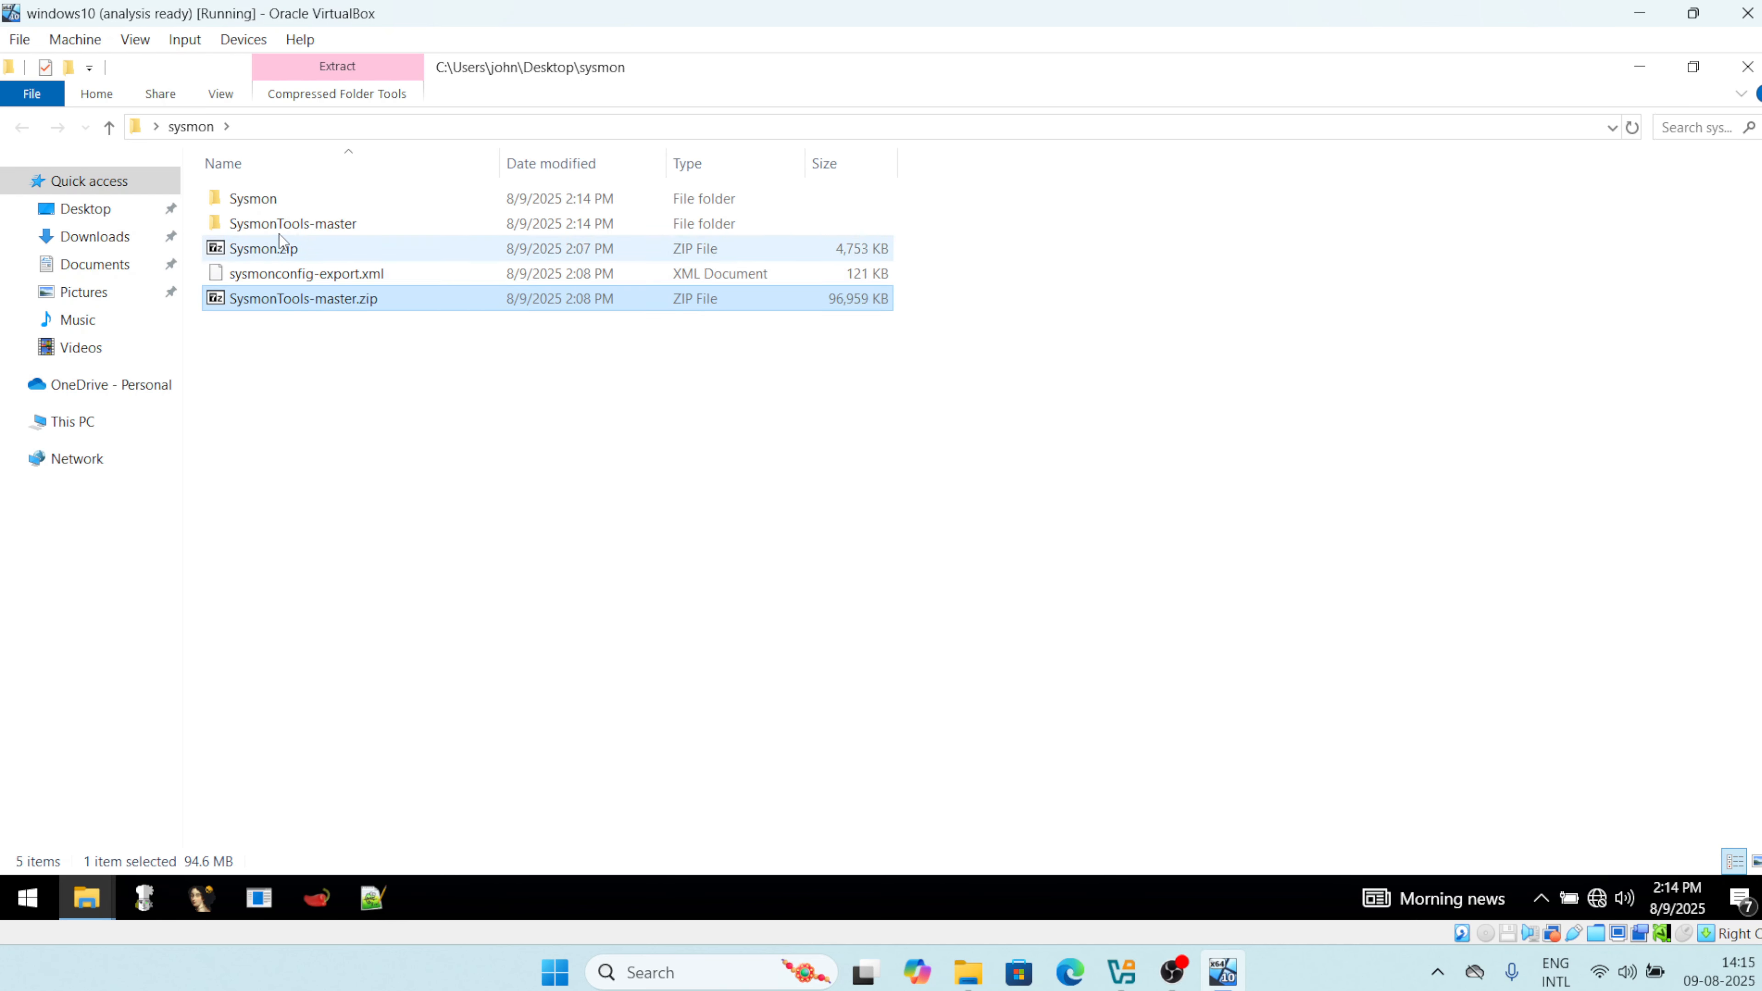
Paste sysmonconfig-export.xml into the extracted Sysmon folder beside Sysmon64.exe.
{"action": "left_click", "coordinate": [301, 274]}
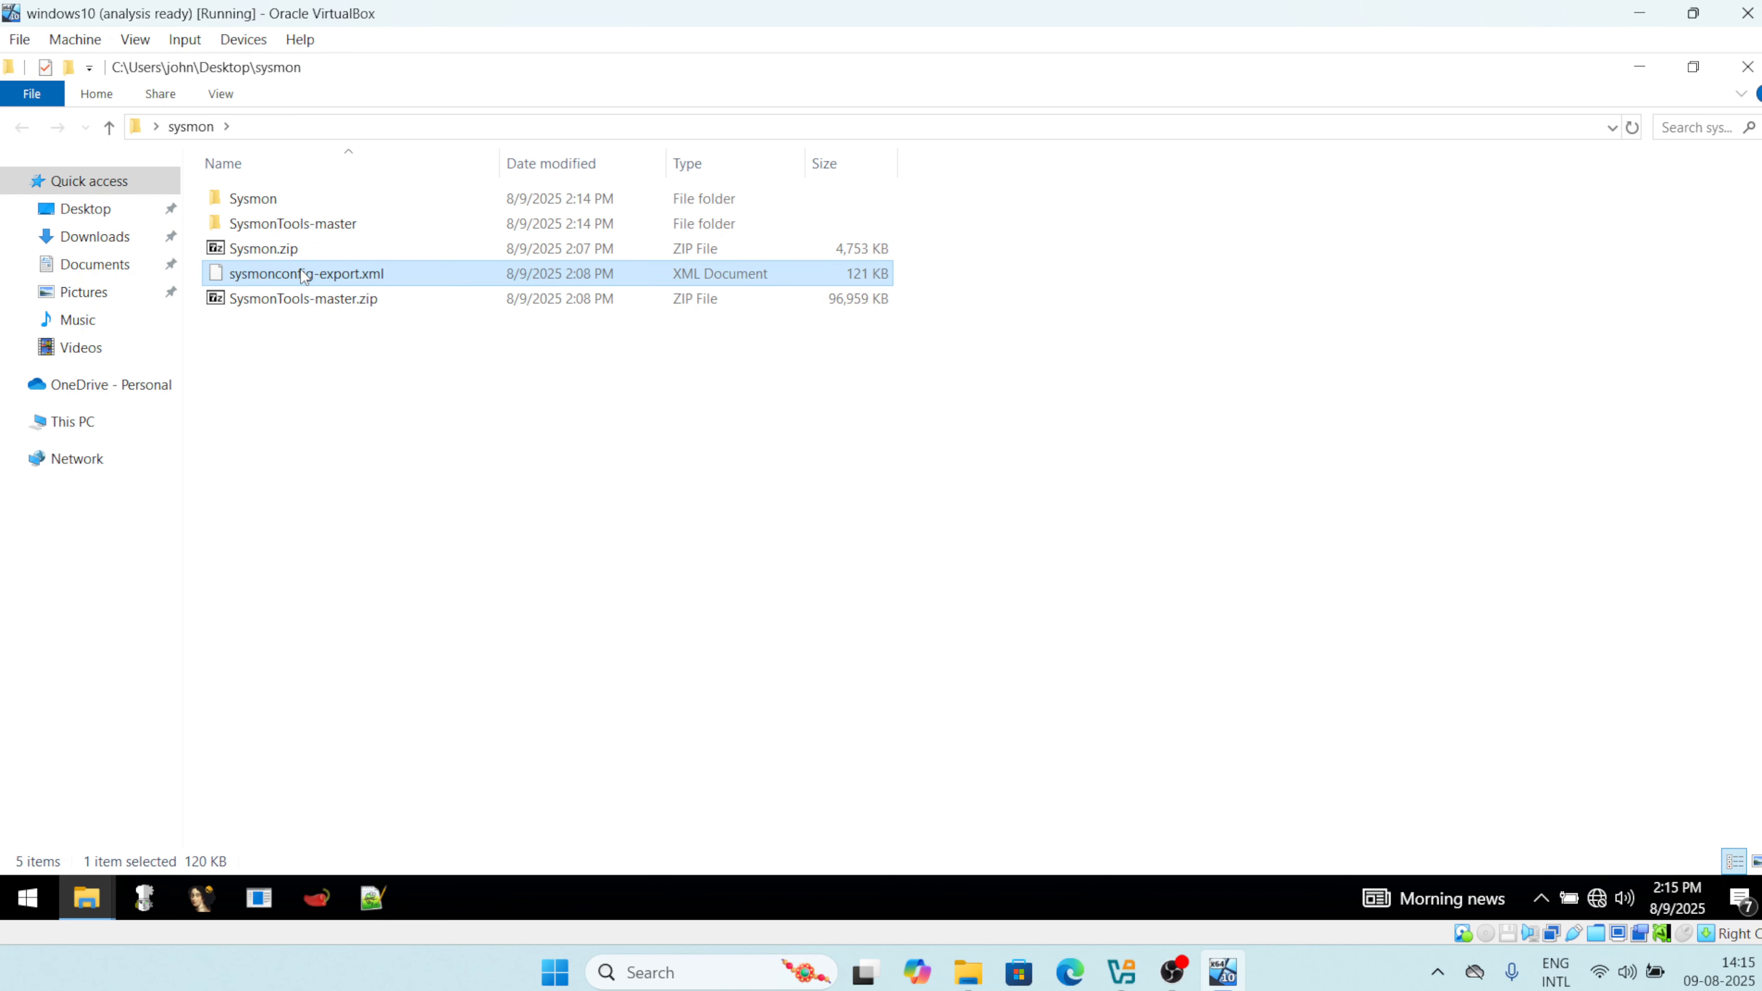
{"action": "double_click", "coordinate": [276, 200]}
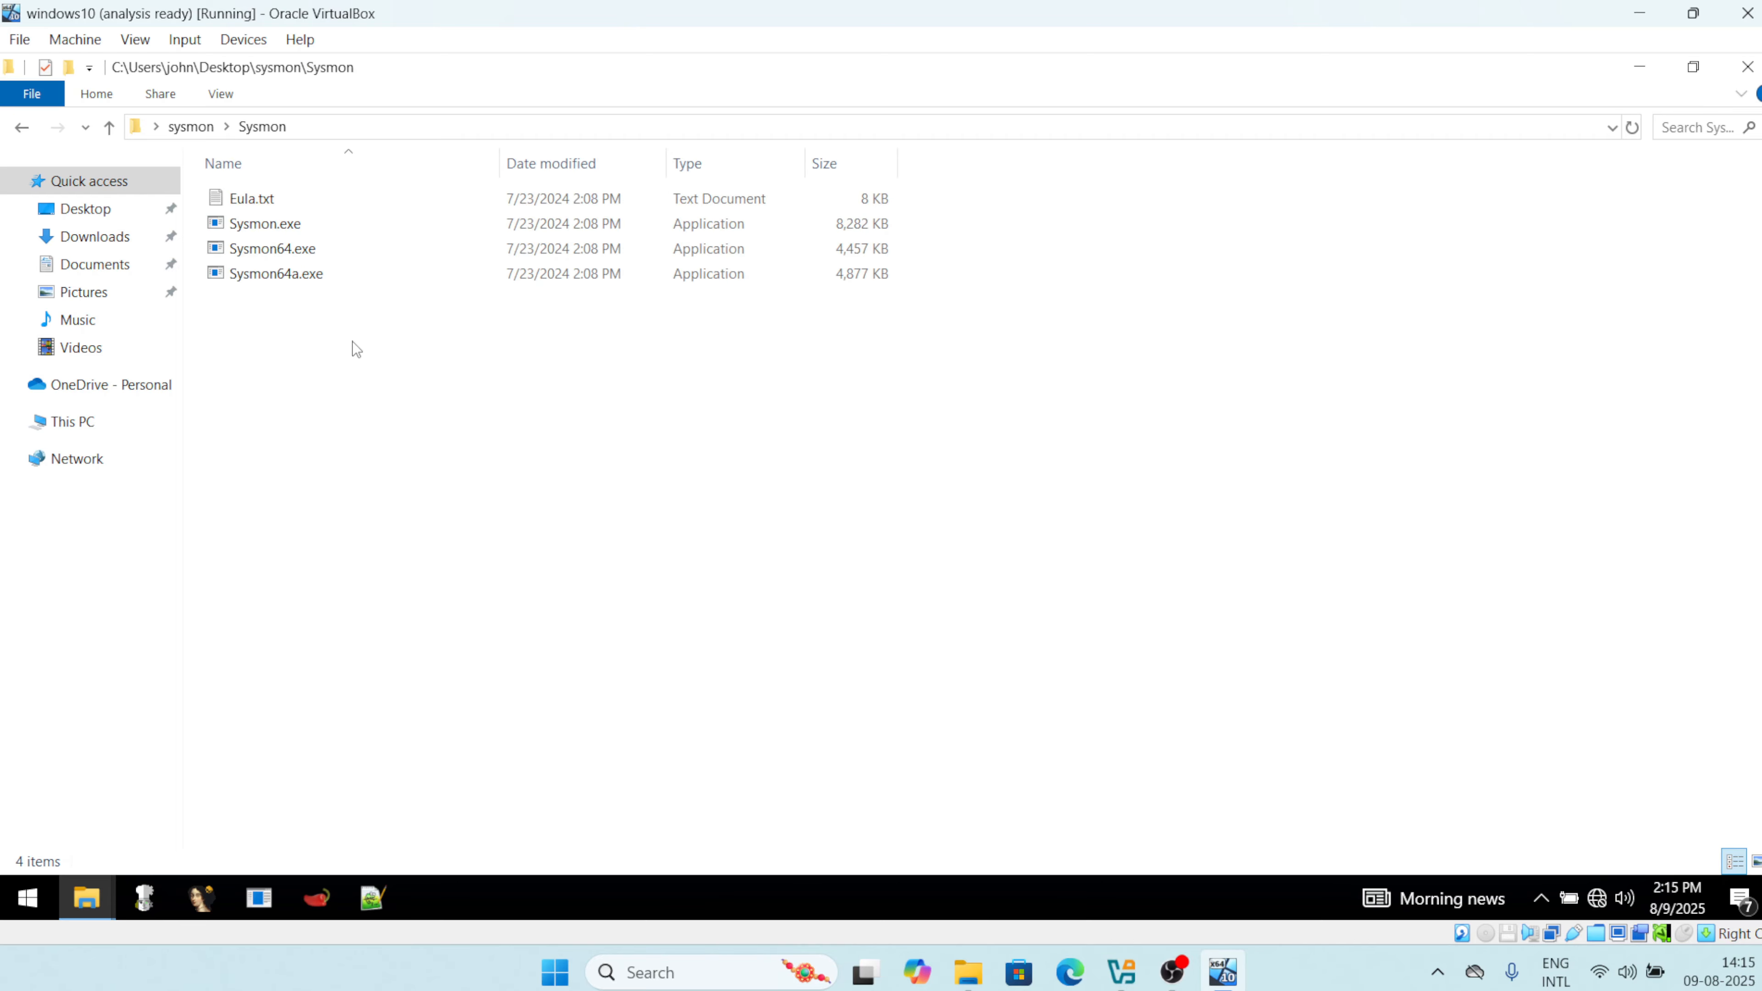
{"action": "right_click", "coordinate": [350, 374]}
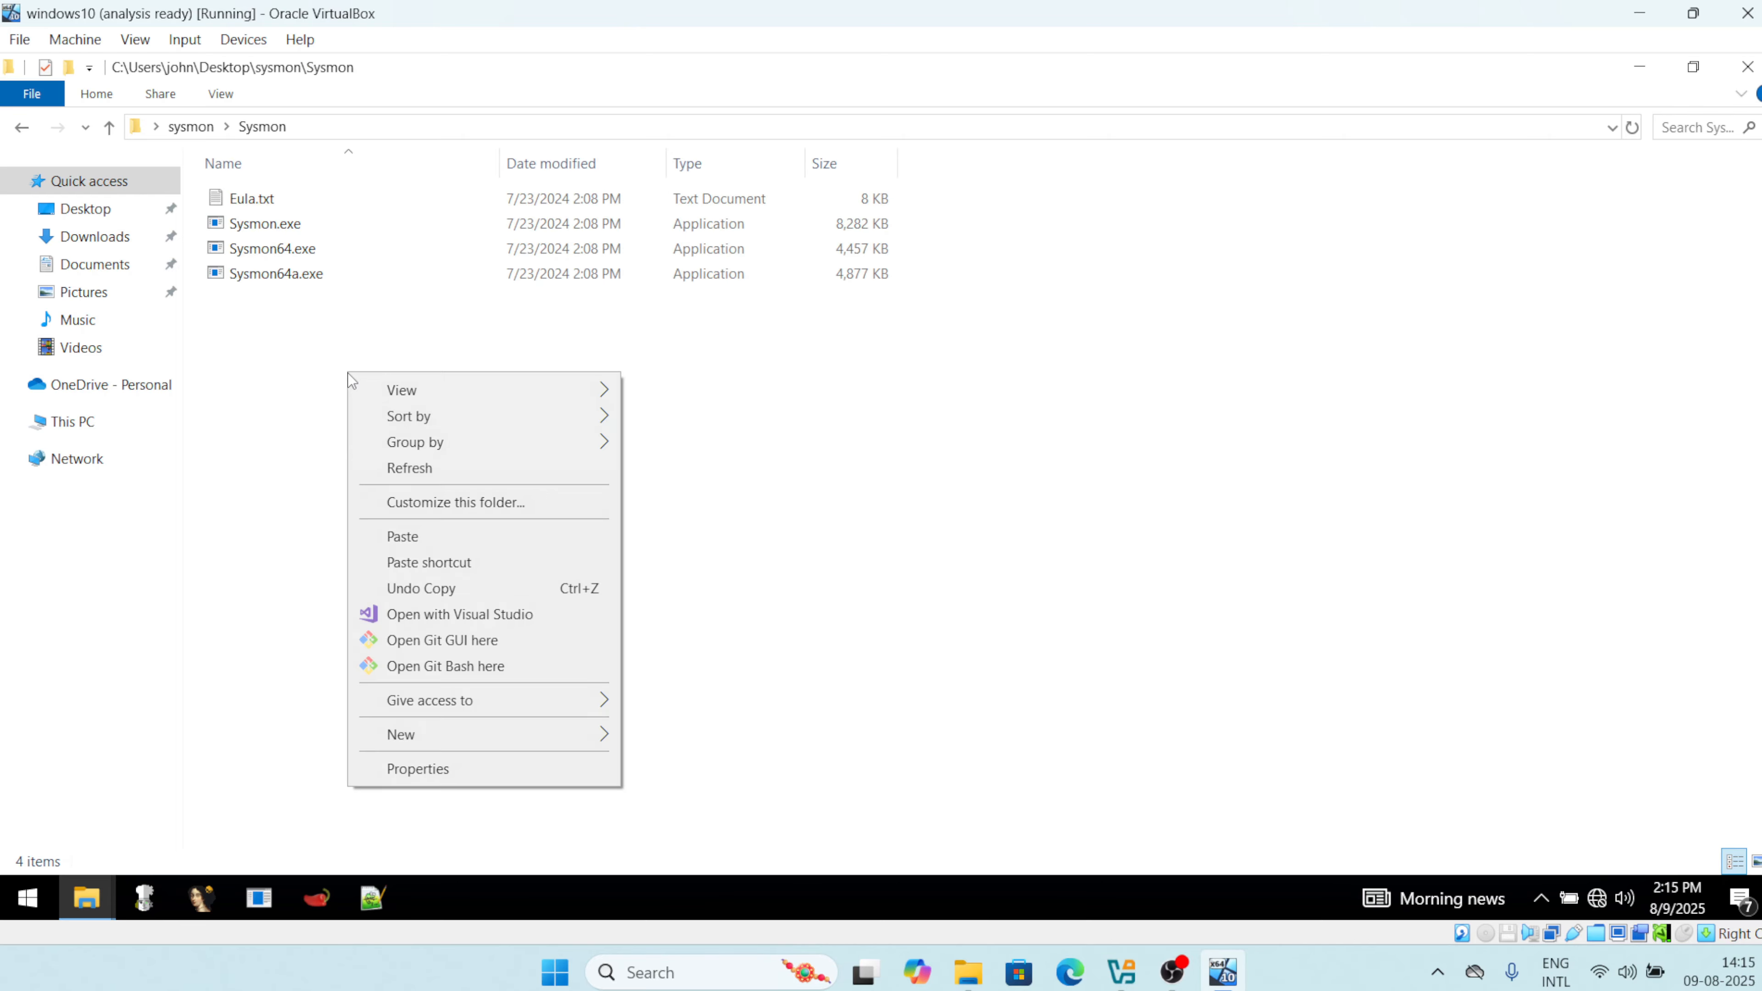
{"action": "left_click", "coordinate": [412, 533]}
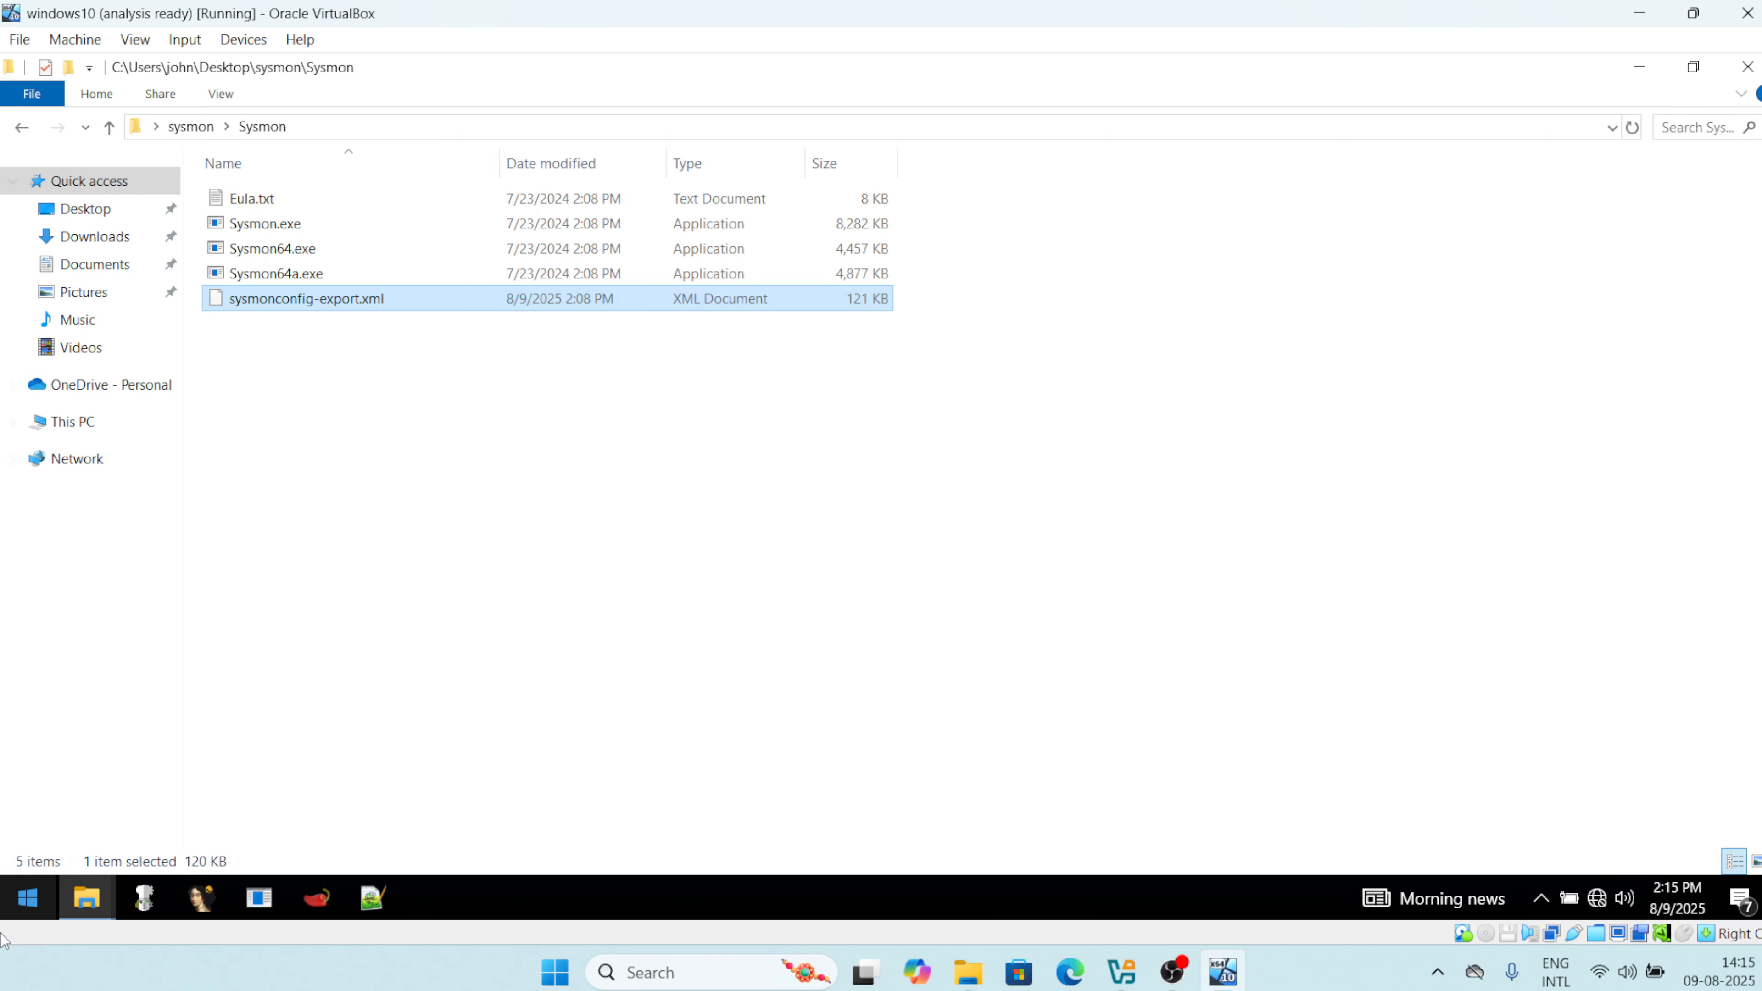
{"action": "left_click", "coordinate": [29, 899]}
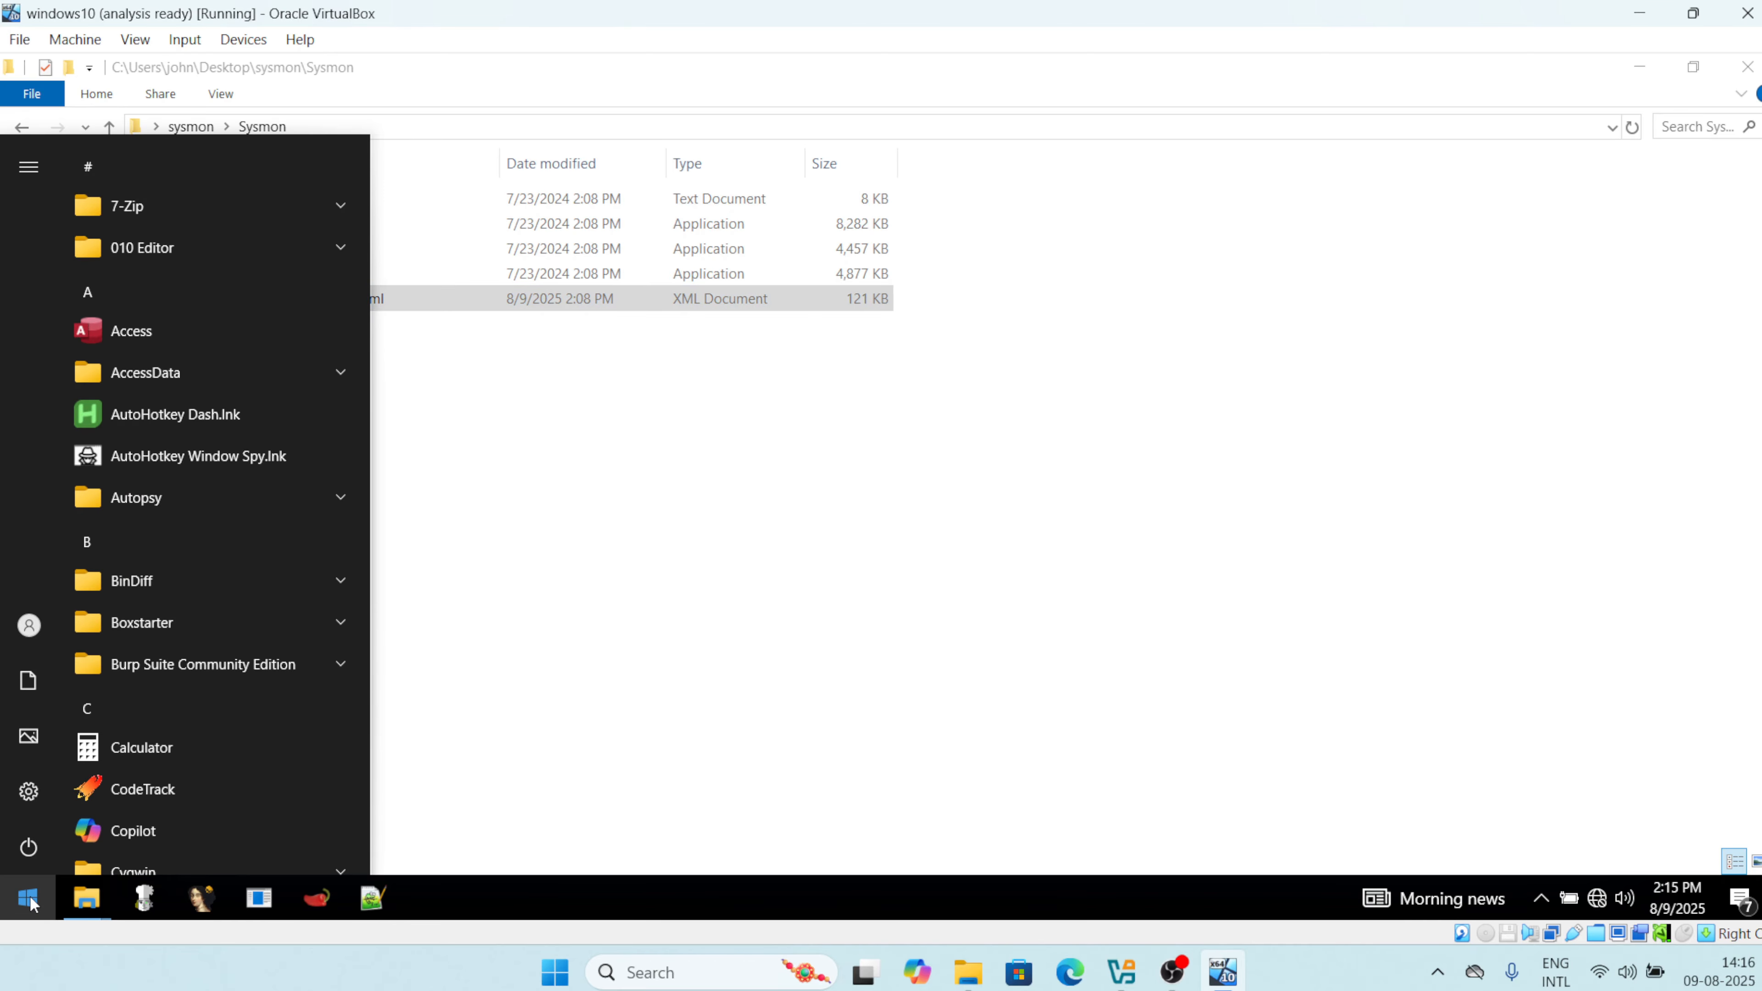
Search the guest for 'power' and run Windows PowerShell as administrator.
{"action": "type", "text": "ppo"}
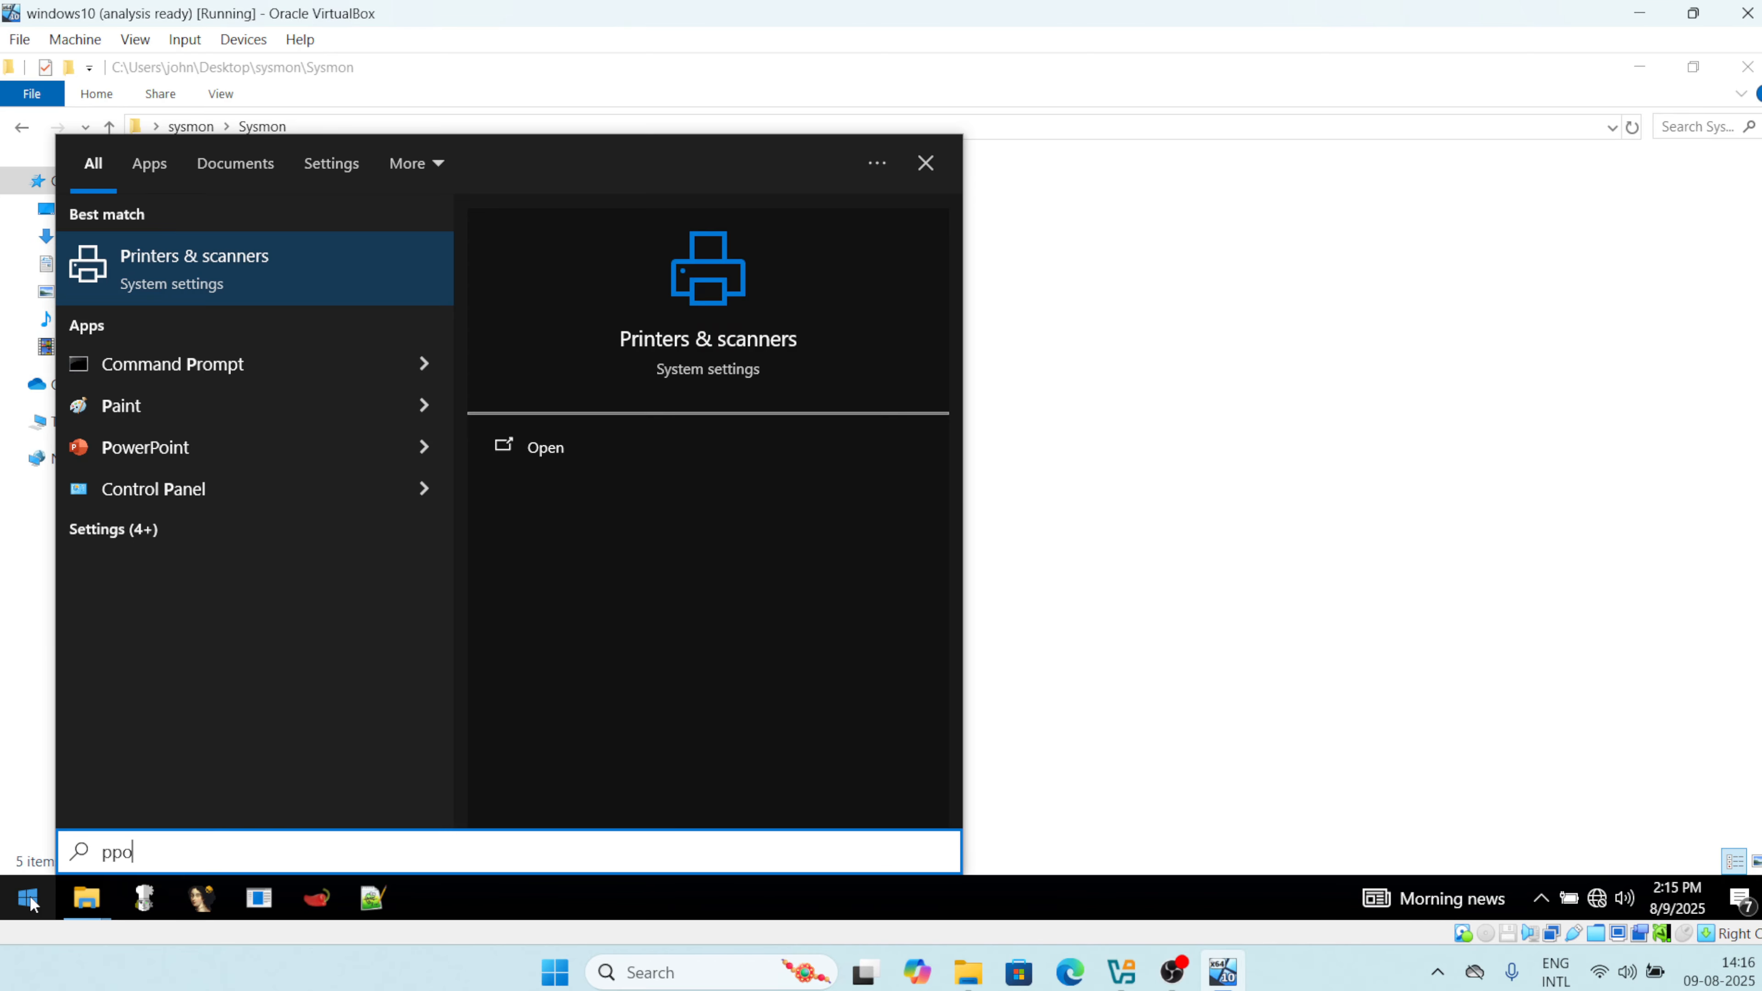
{"action": "key", "text": "BackSpace"}
{"action": "key", "text": "BackSpace"}
{"action": "type", "text": "ower"}
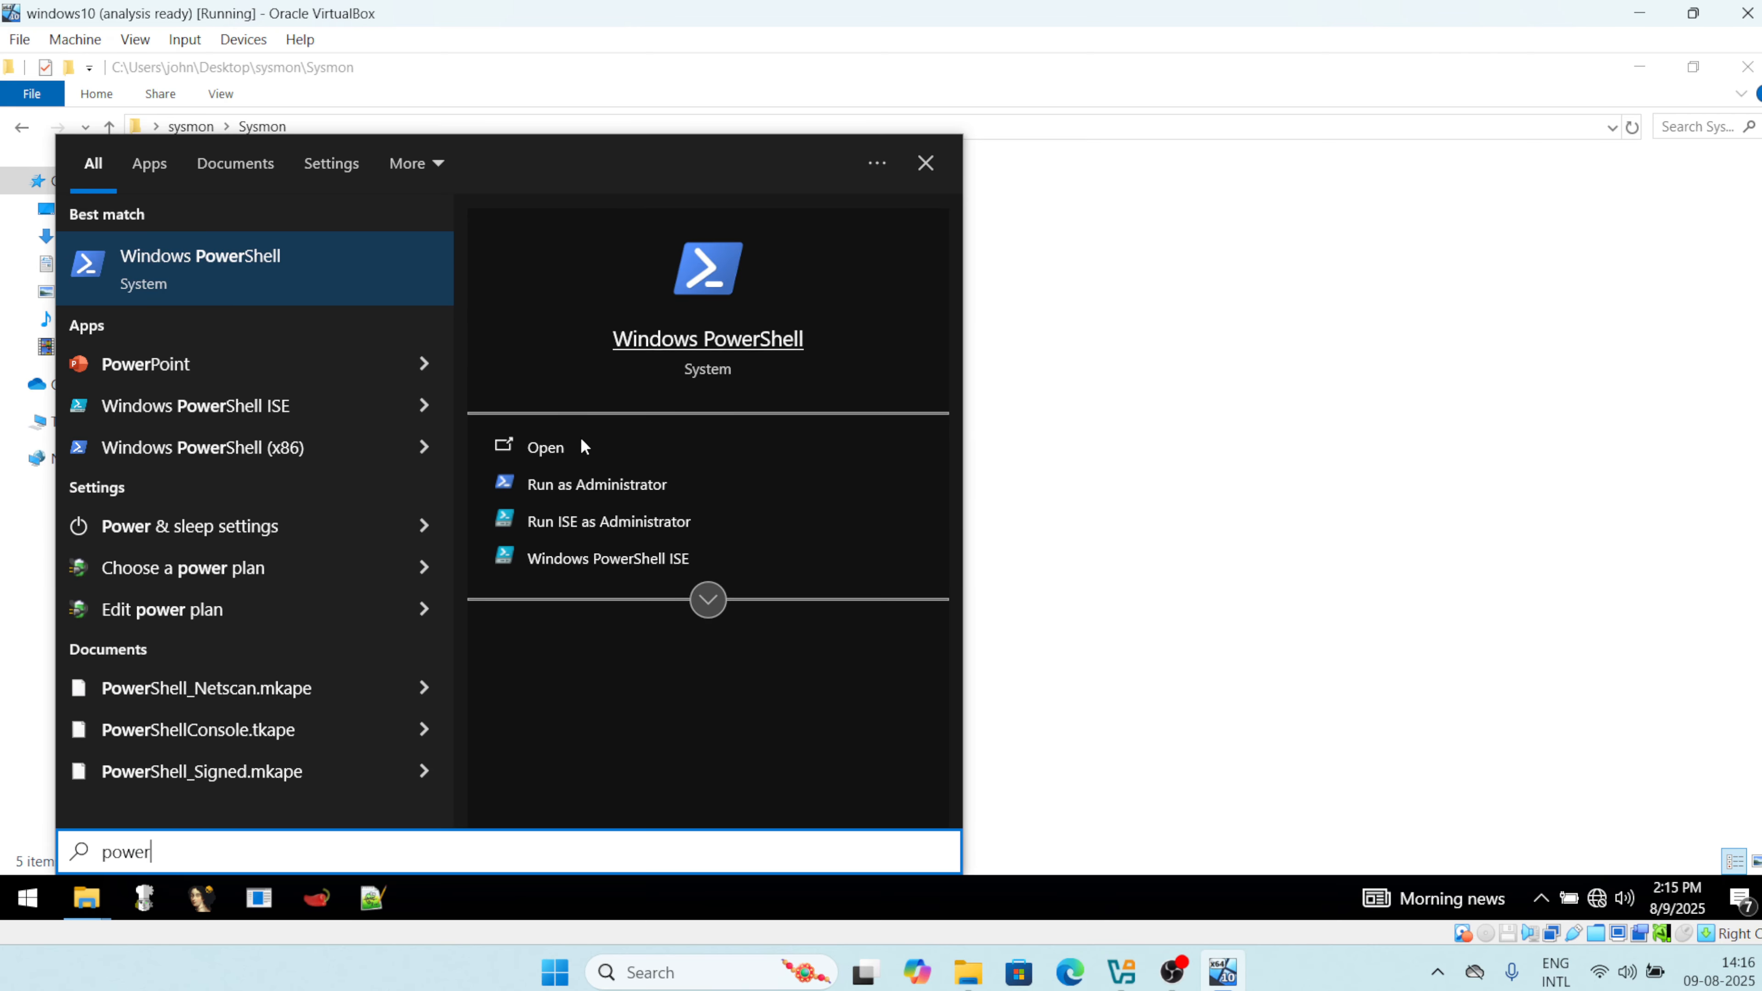
{"action": "left_click", "coordinate": [593, 484]}
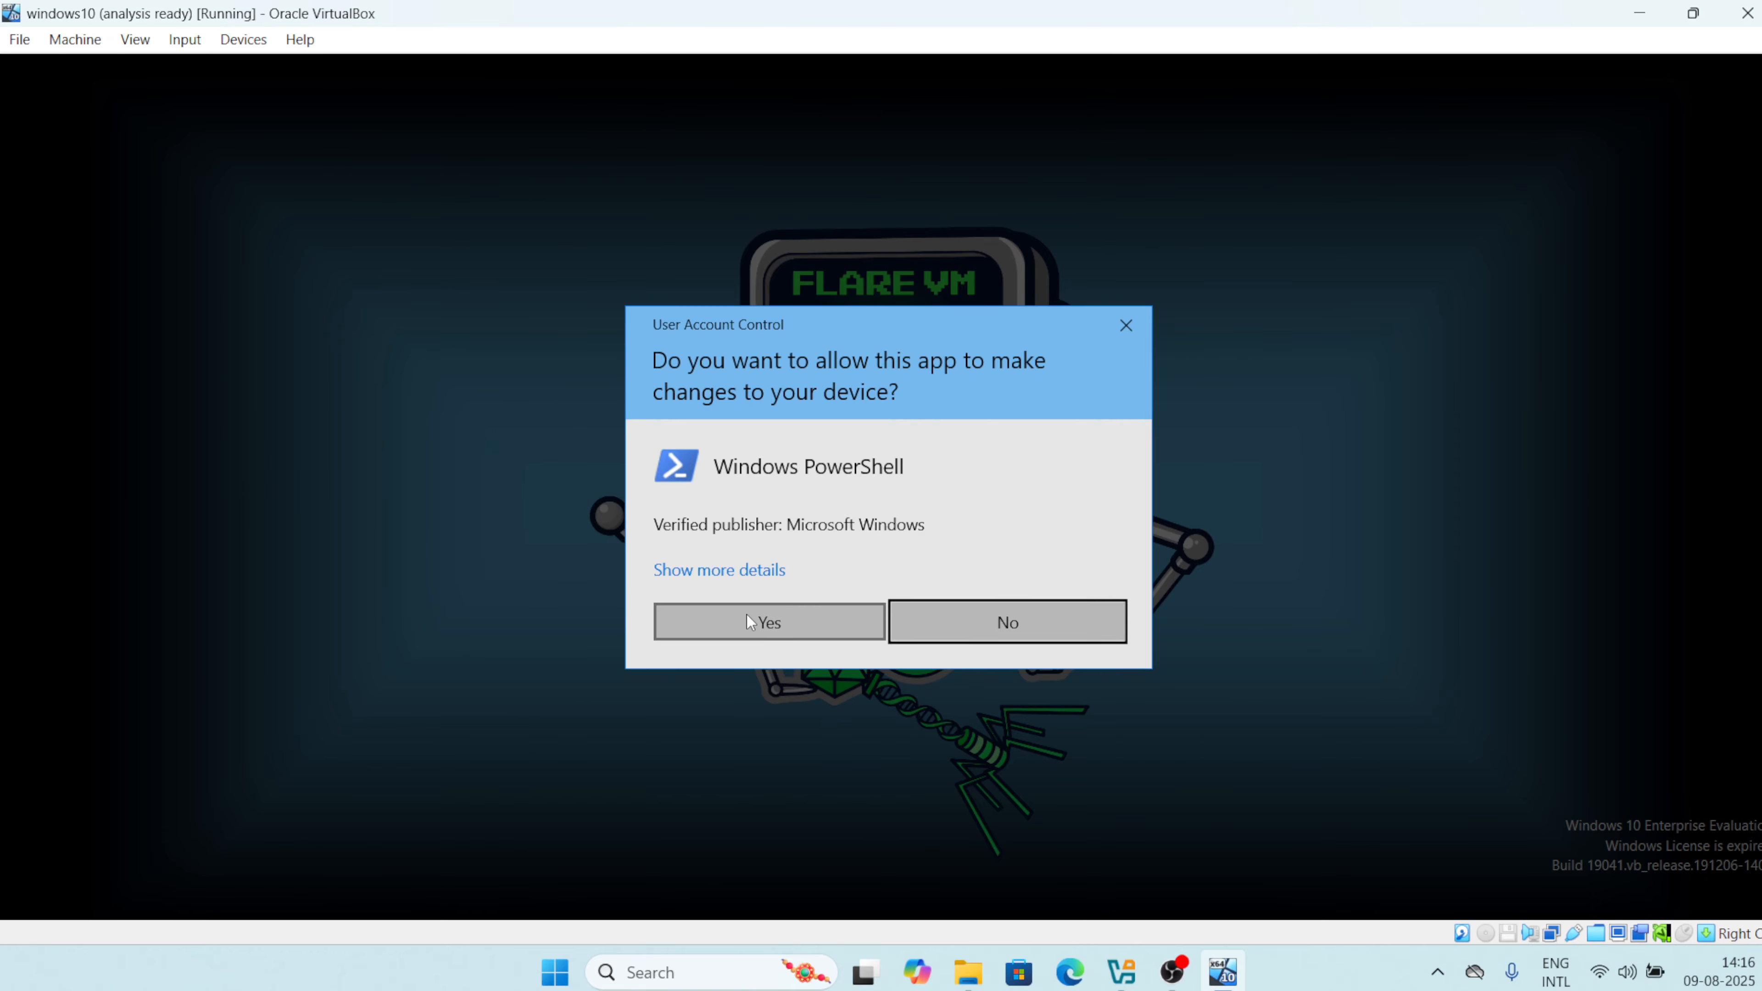
Allow PowerShell through UAC and copy the Sysmon folder path from Explorer's address bar.
{"action": "left_click", "coordinate": [747, 611]}
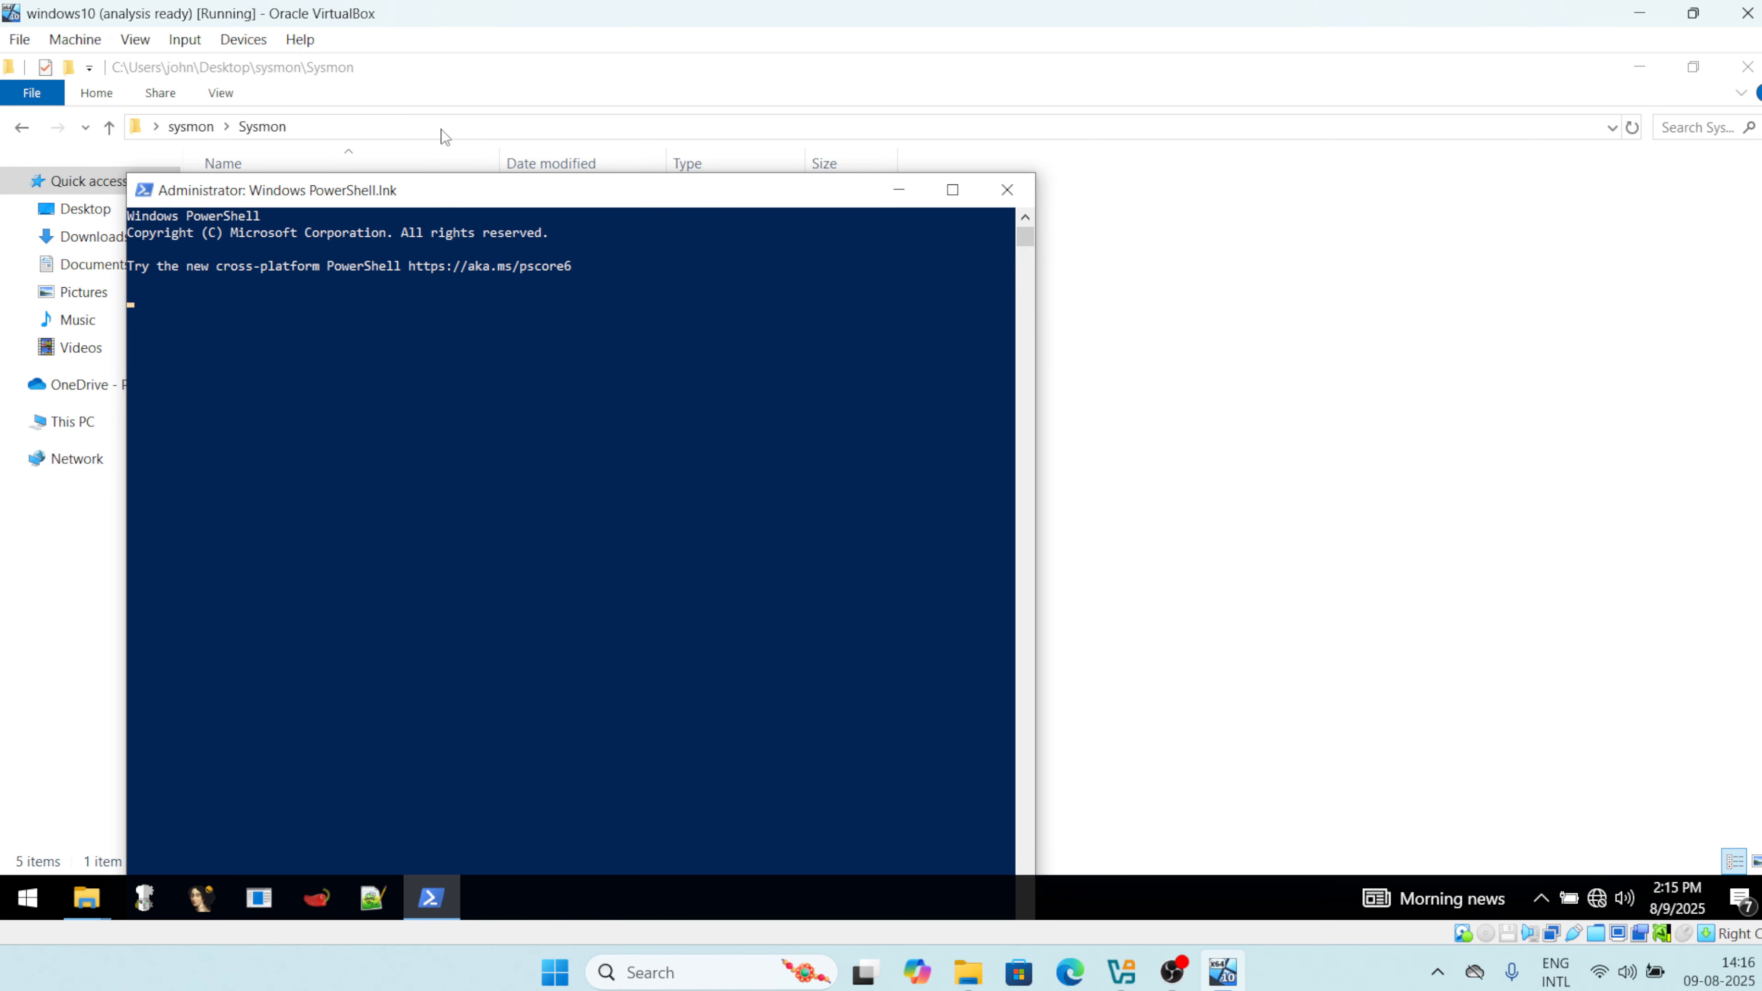
{"action": "left_click", "coordinate": [459, 132]}
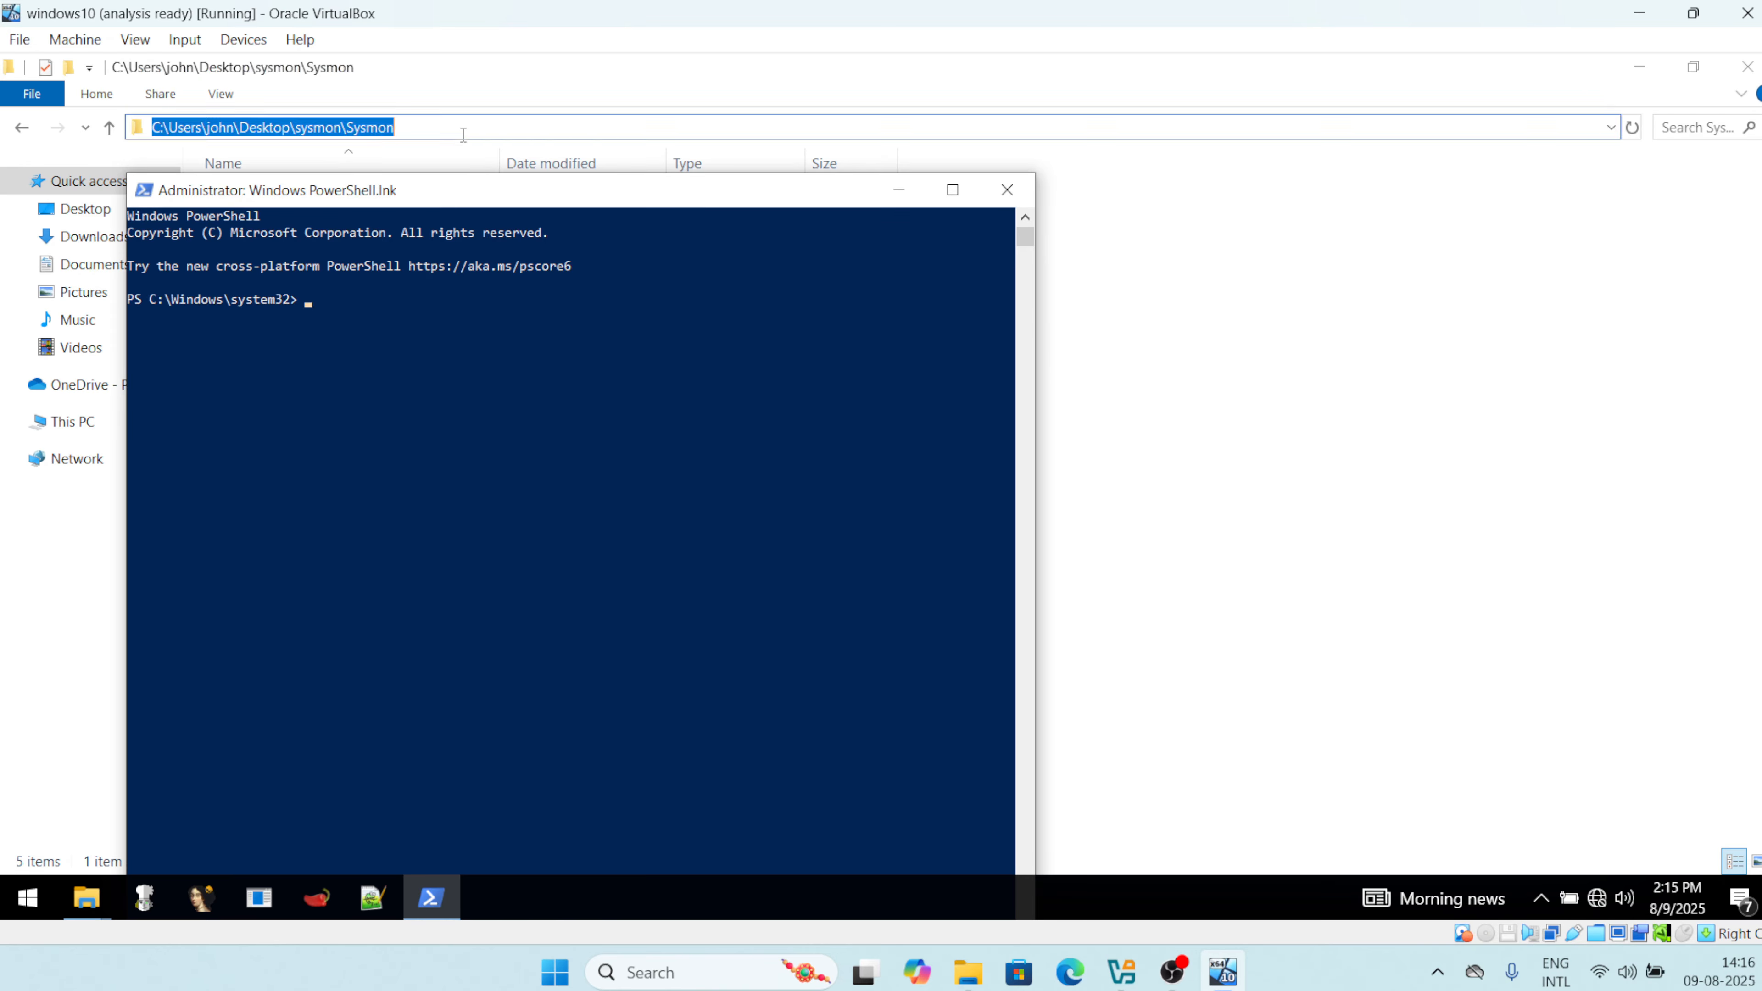
{"action": "left_click", "coordinate": [494, 467]}
{"action": "type", "text": "cd"}
{"action": "left_click", "coordinate": [458, 132]}
{"action": "left_click", "coordinate": [459, 132]}
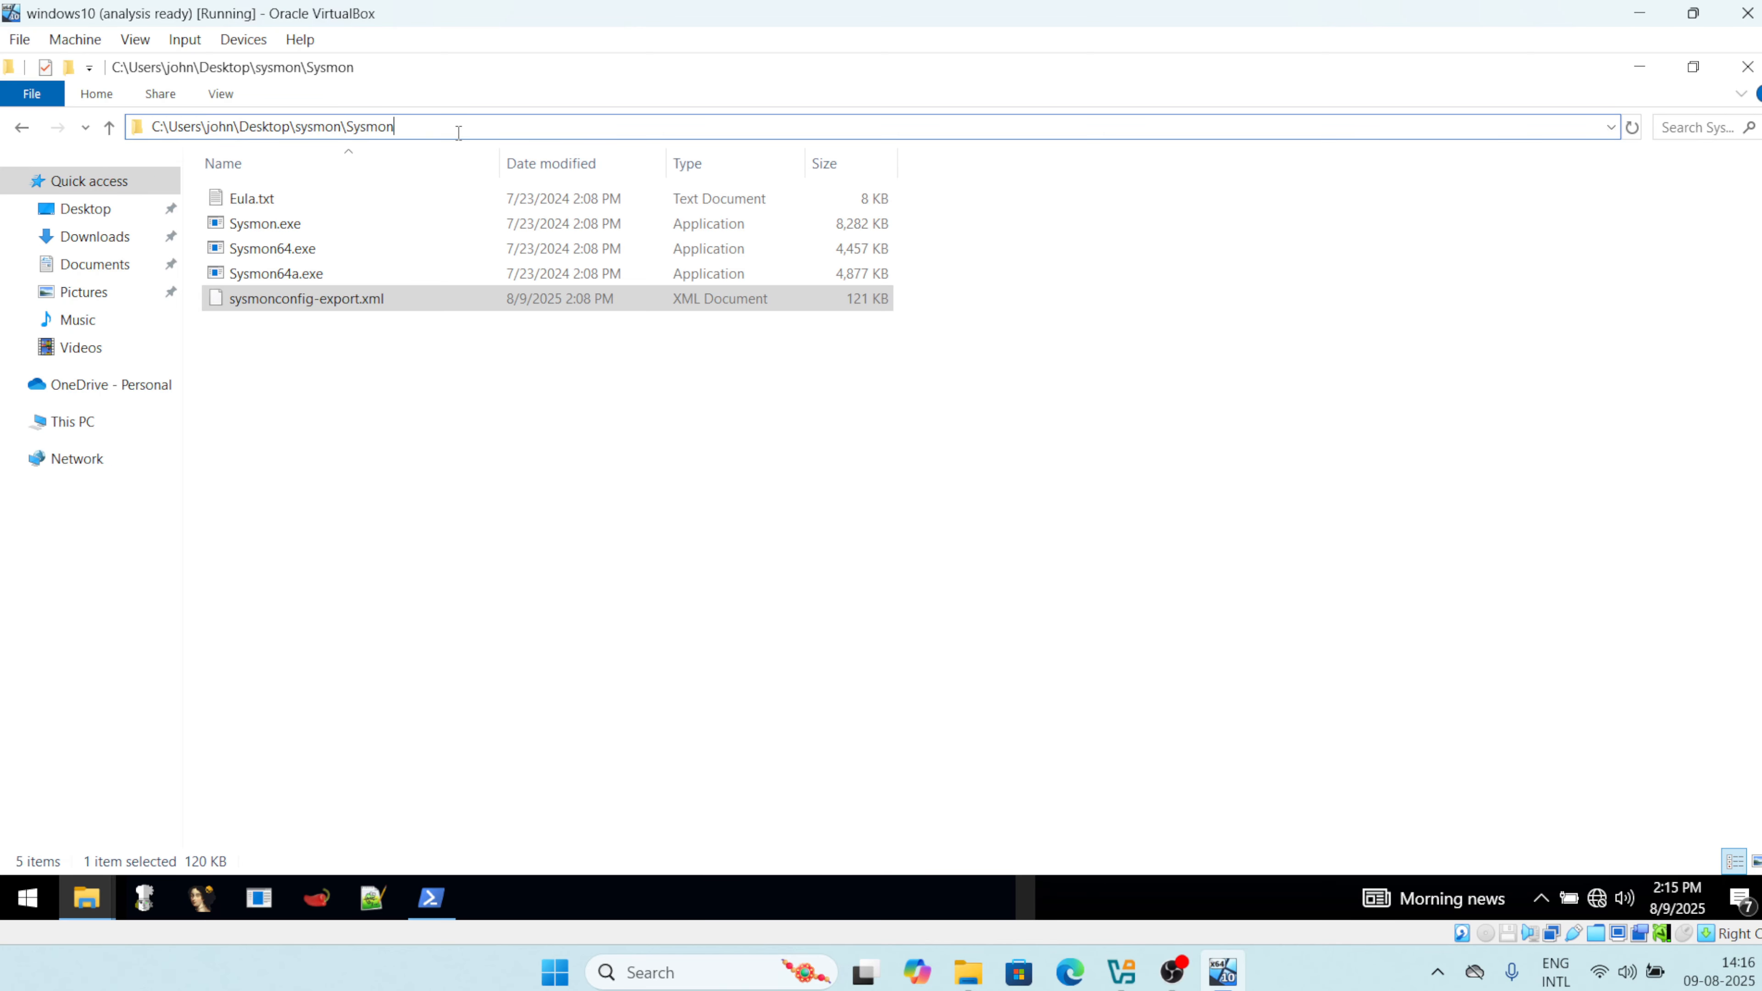
{"action": "key", "text": "ctrl+a"}
{"action": "key", "text": "ctrl+c"}
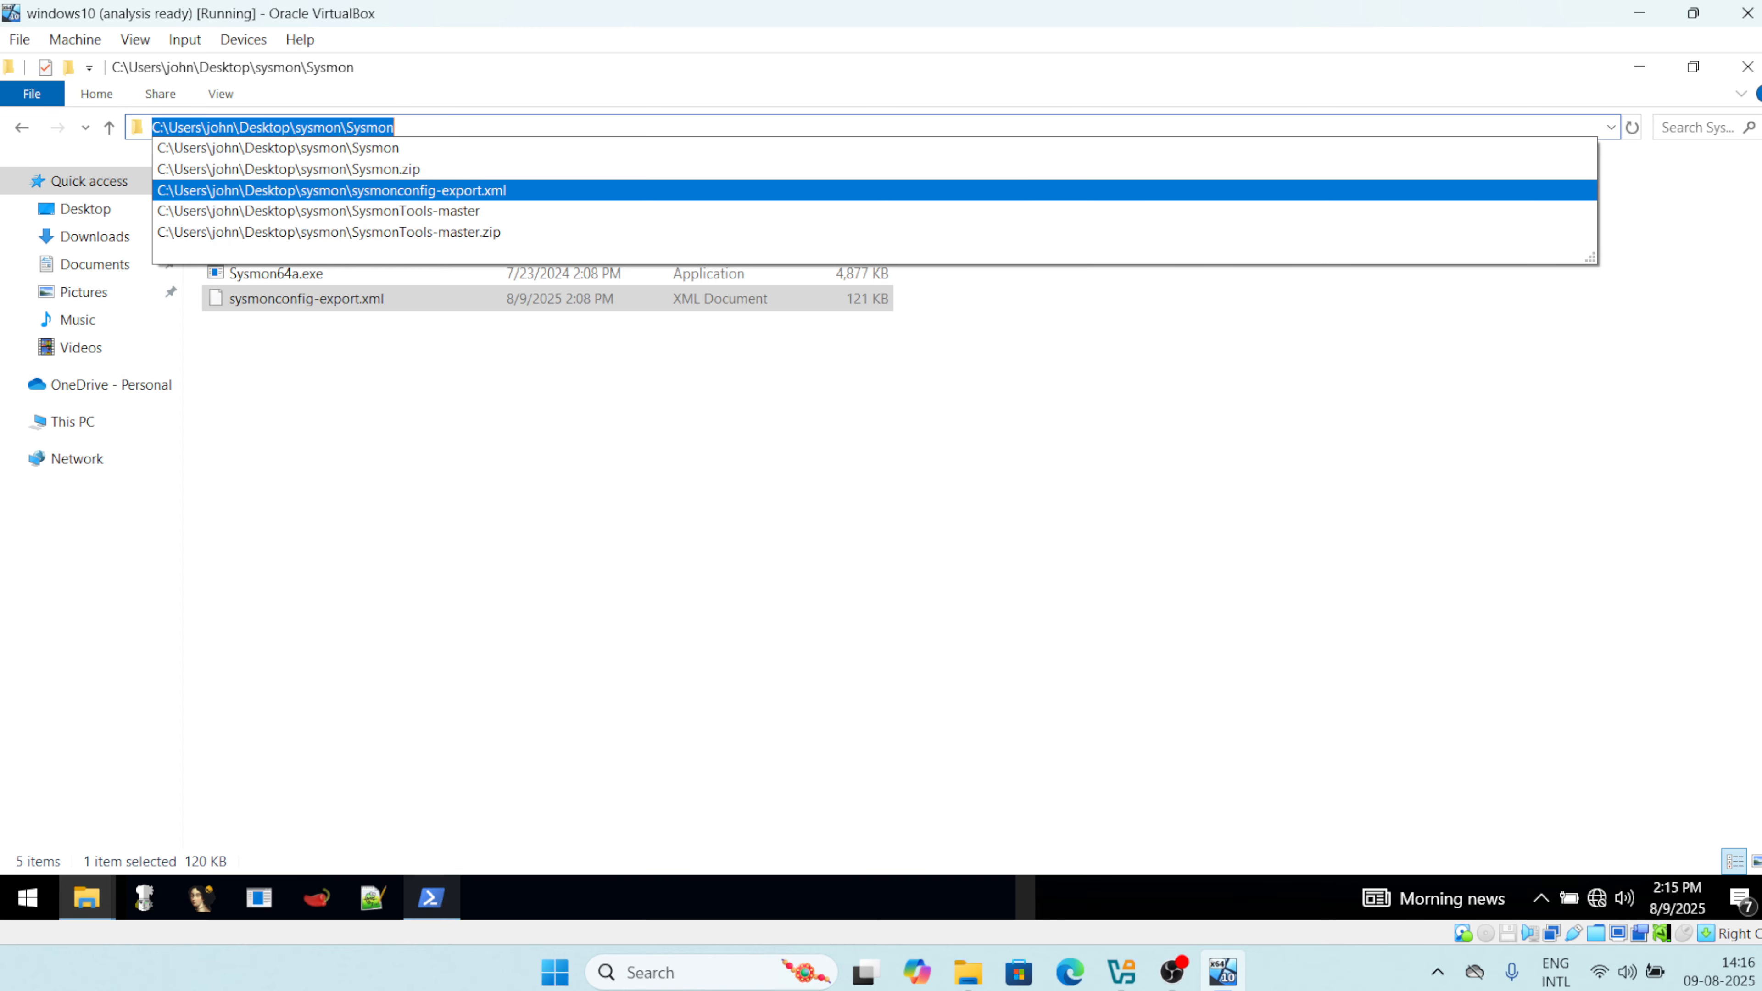
Change into the pasted Sysmon folder path and list its five files with dir.
{"action": "left_click", "coordinate": [433, 898]}
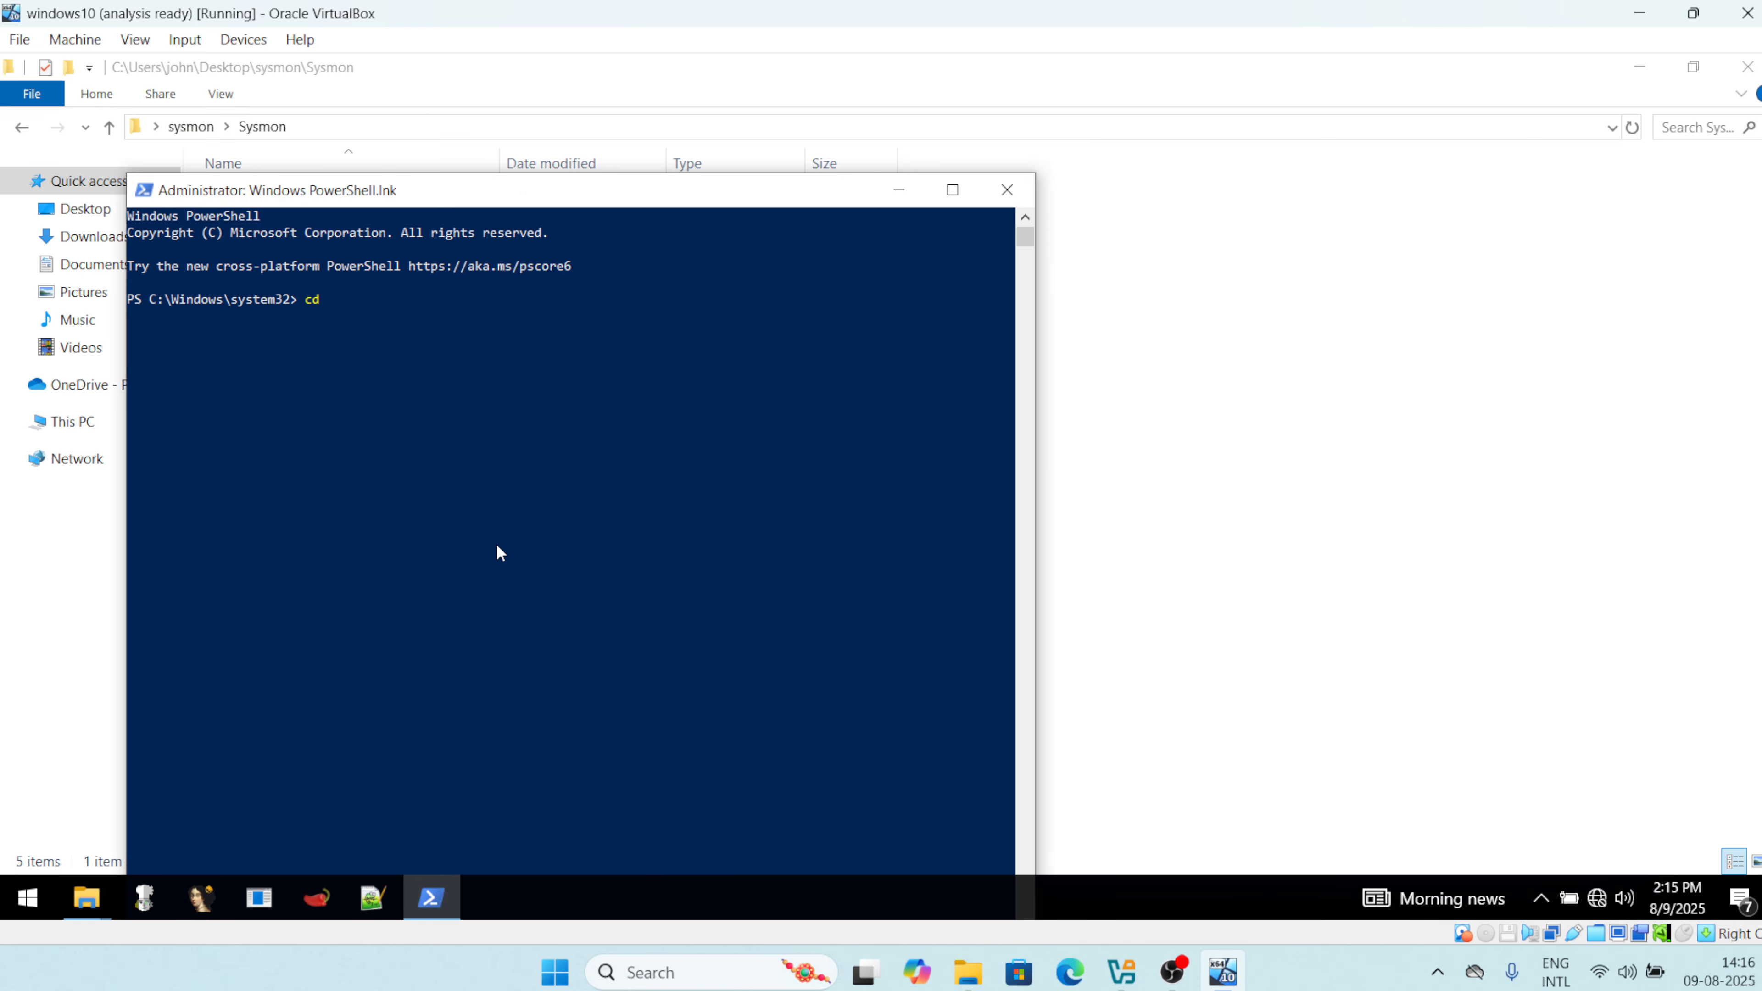
{"action": "type", "text": "cd"}
{"action": "key", "text": "ctrl+v"}
{"action": "key", "text": "Return"}
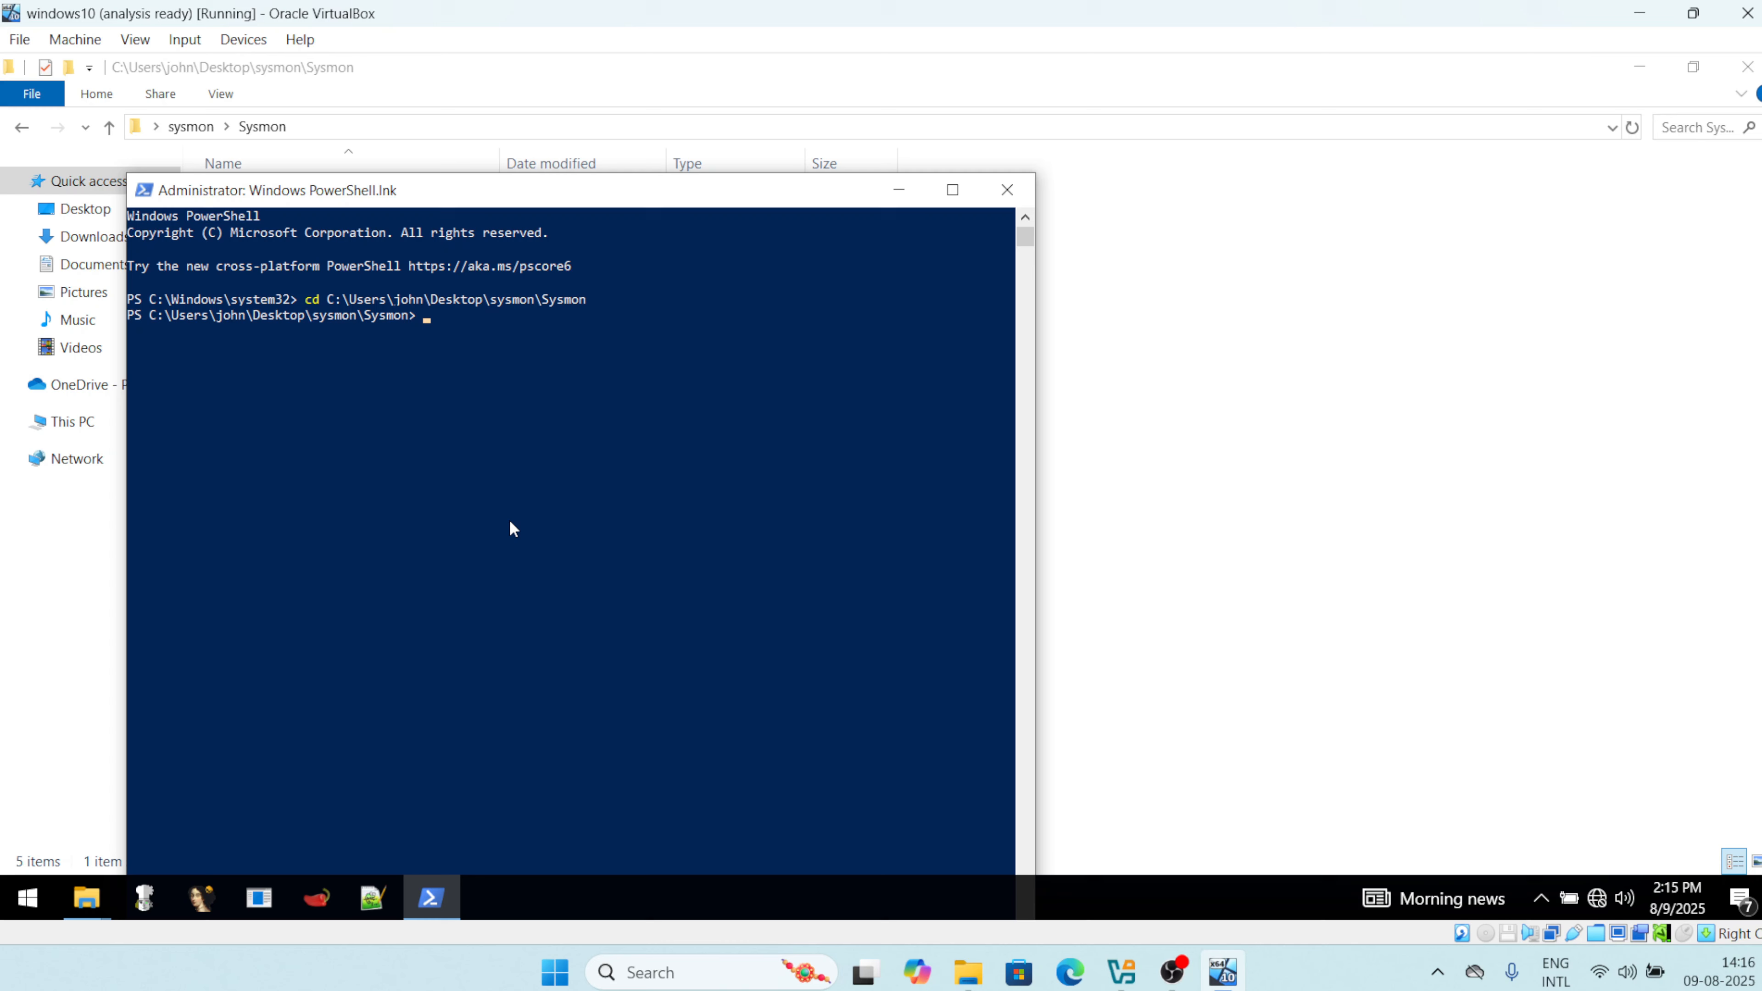
{"action": "type", "text": "dir"}
{"action": "key", "text": "Return"}
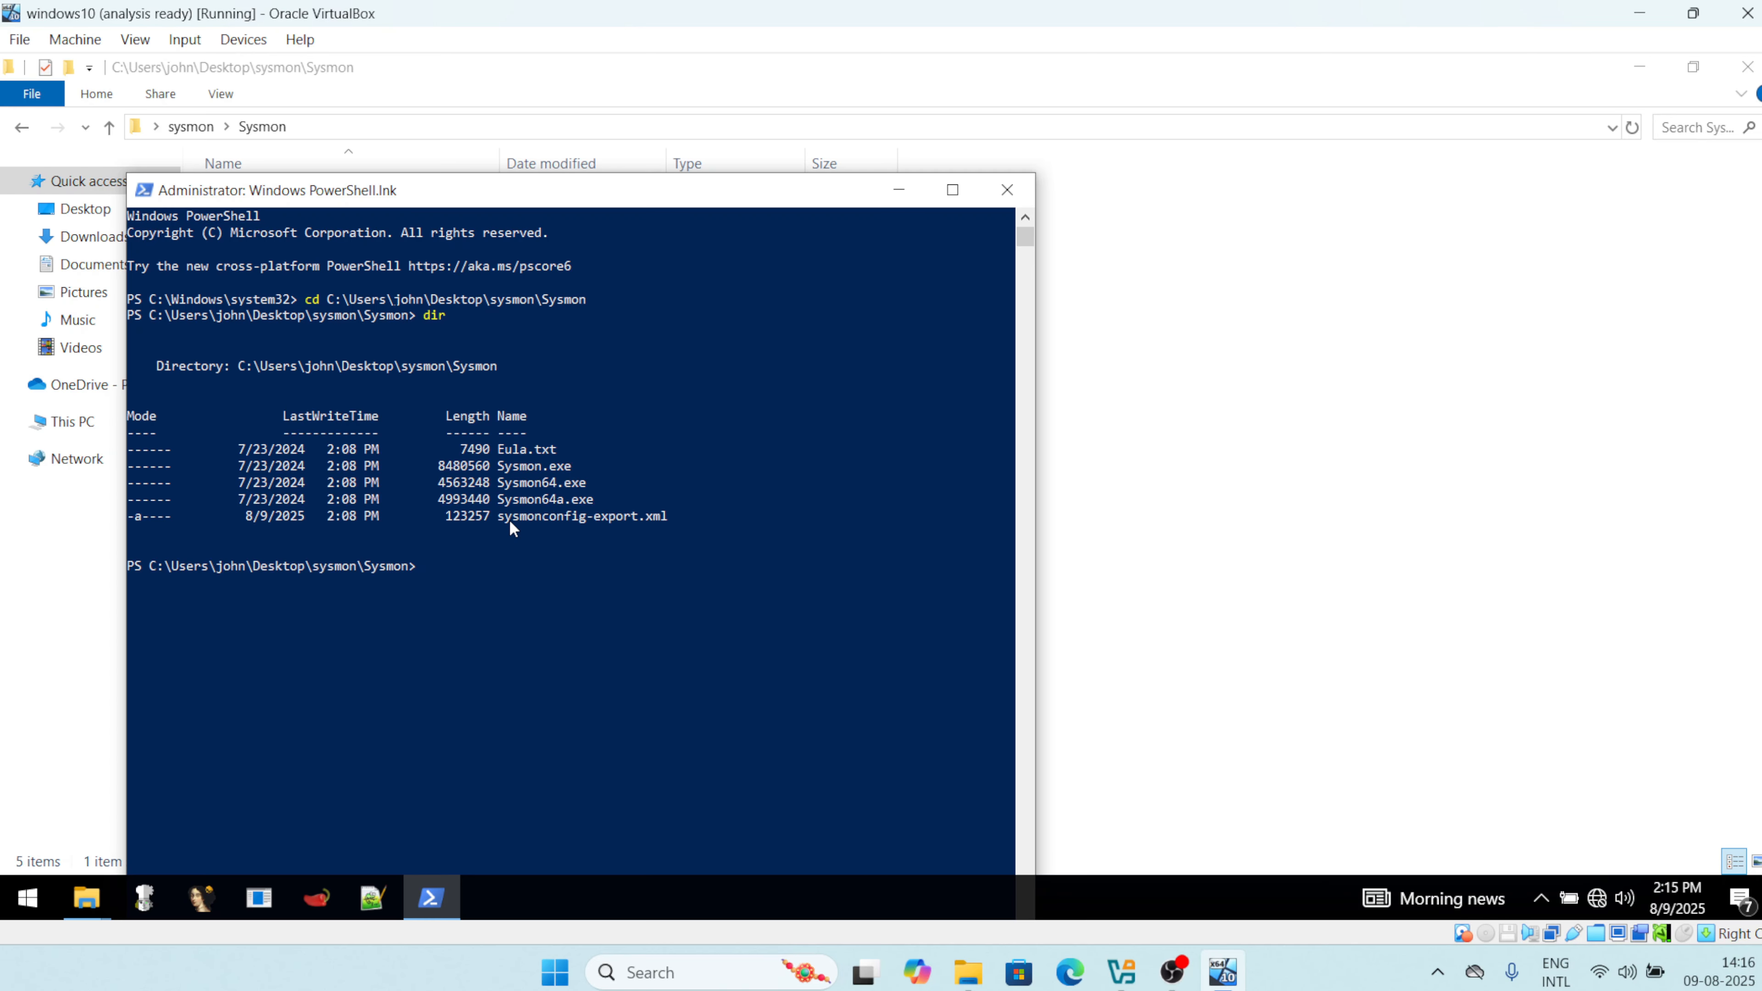
Enter the command .\Sysmon.exe -i .\sysmonconfig-export.xml using Tab completion.
{"action": "type", "text": ".\\s"}
{"action": "key", "text": "Tab"}
{"action": "type", "text": "-i s"}
{"action": "key", "text": "Tab"}
{"action": "key", "text": "Tab"}
{"action": "key", "text": "Tab"}
{"action": "key", "text": "Tab"}
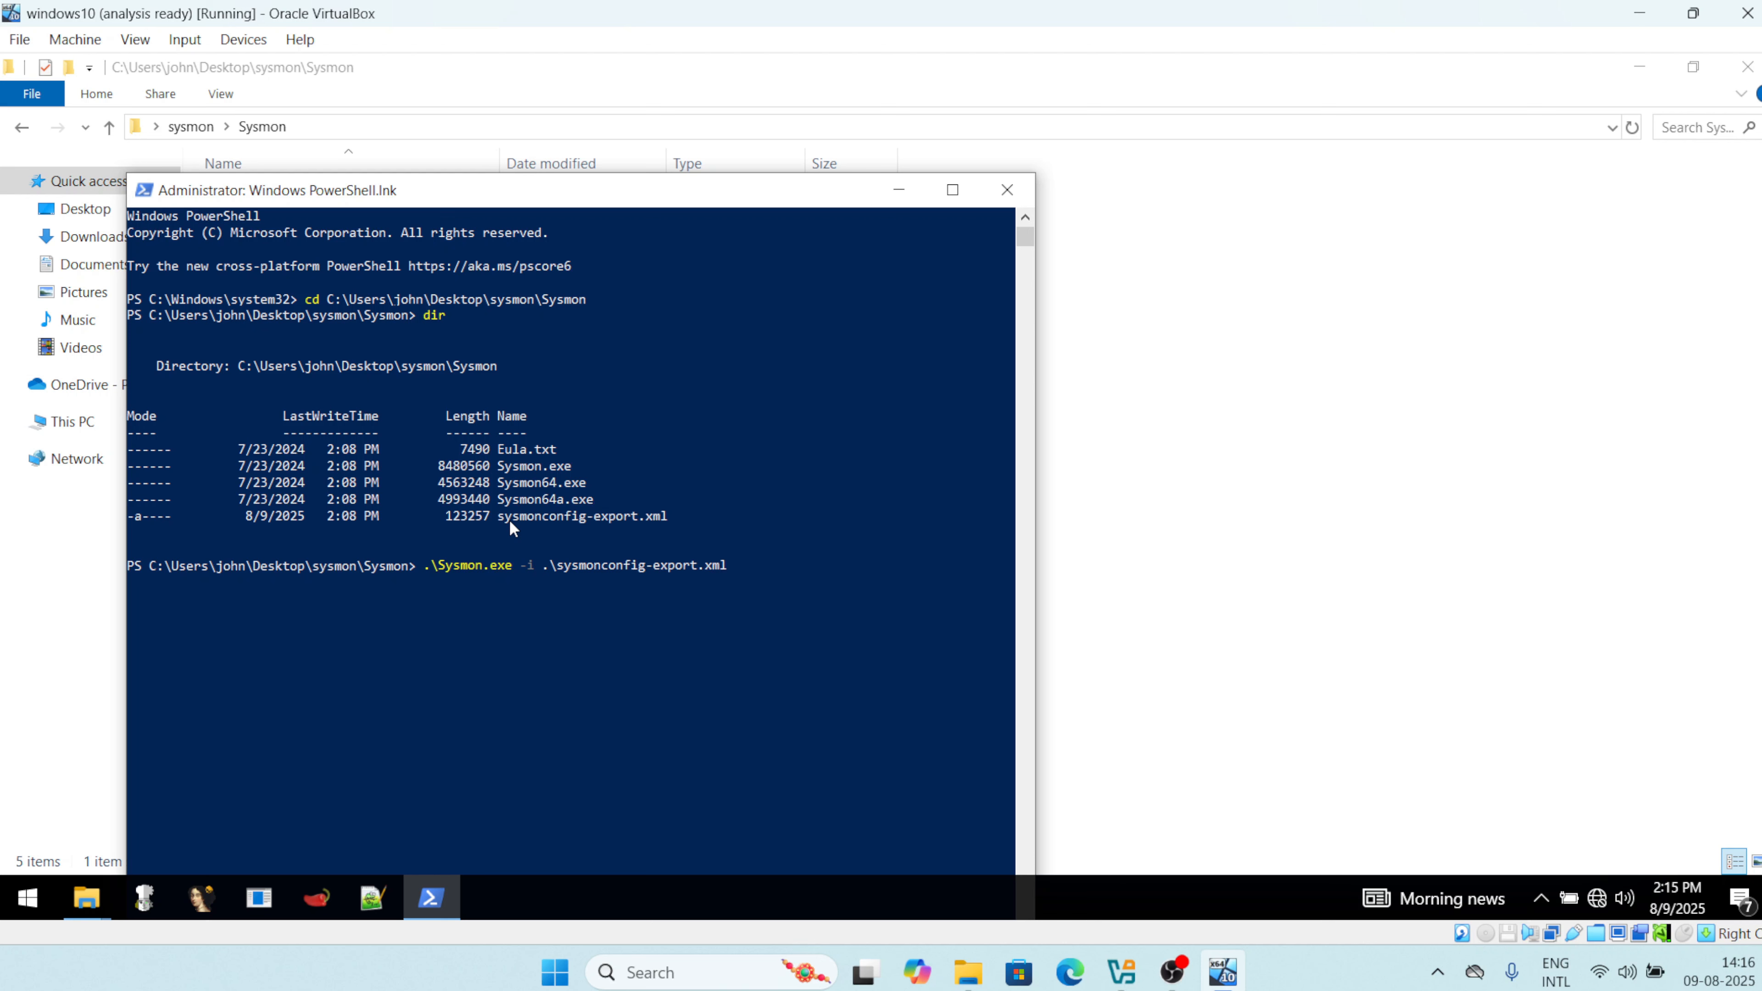
Install Sysmon with sysmonconfig-export.xml, check the installed-and-started output, then close PowerShell.
{"action": "key", "text": "Return"}
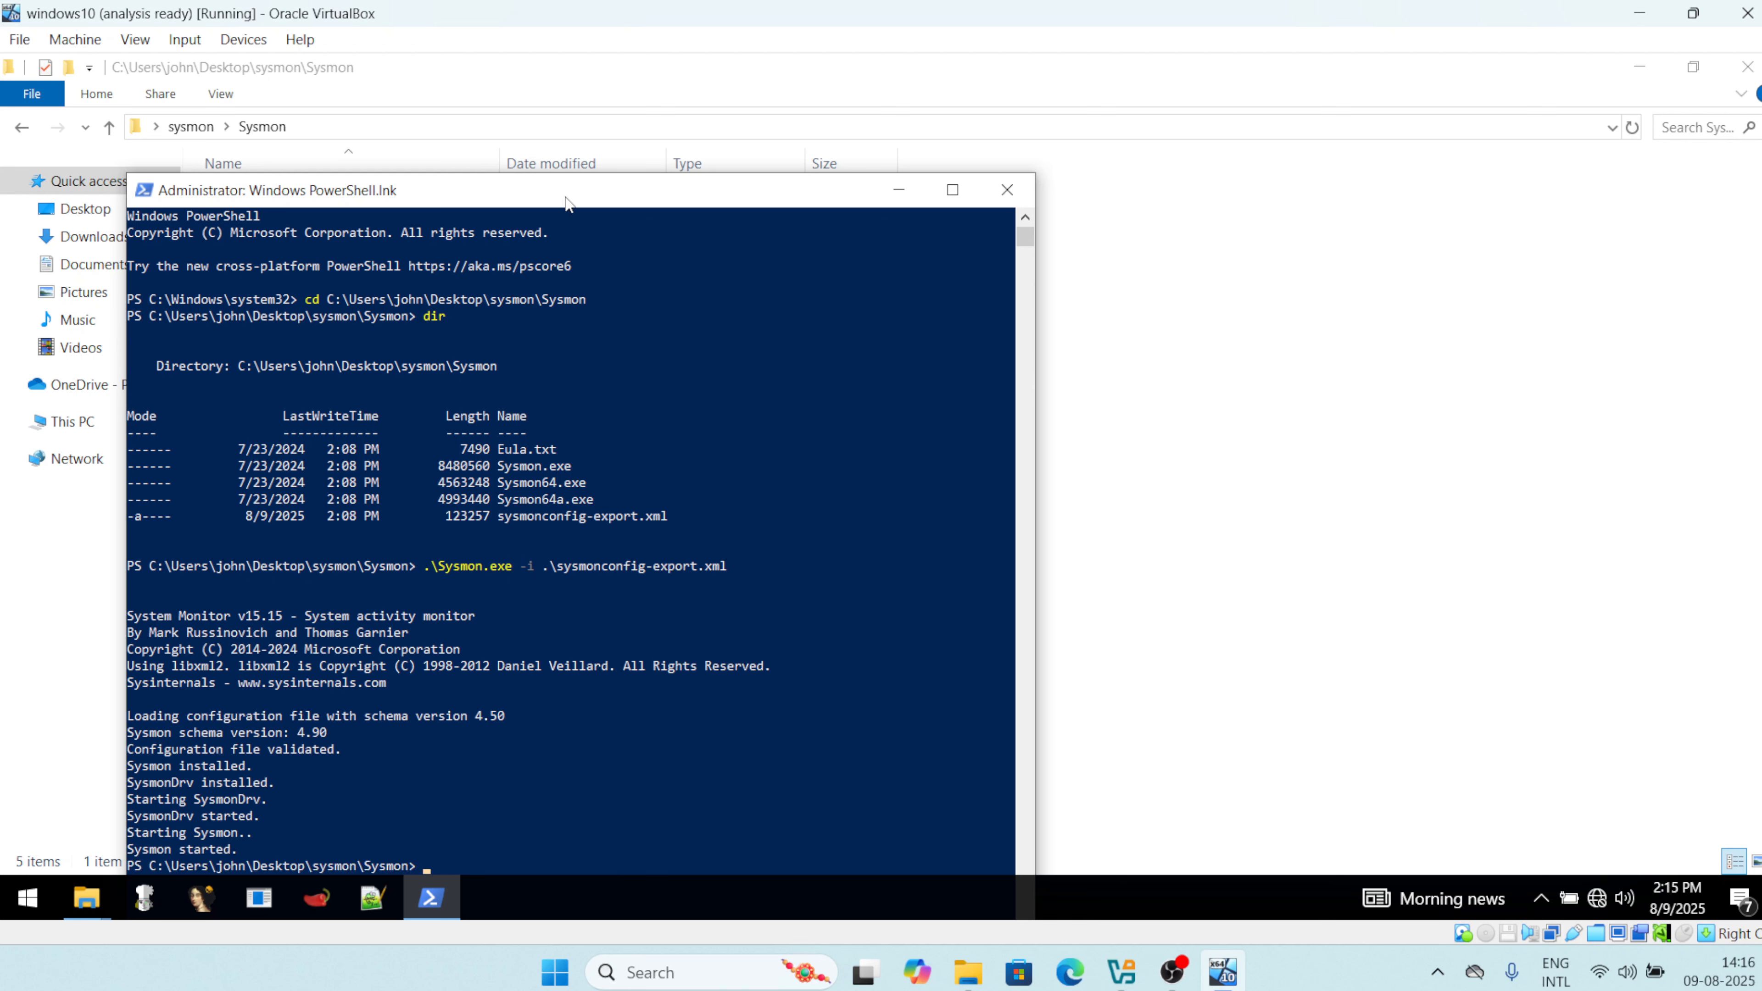
{"action": "left_click_drag", "start_coordinate": [565, 197], "coordinate": [617, 88]}
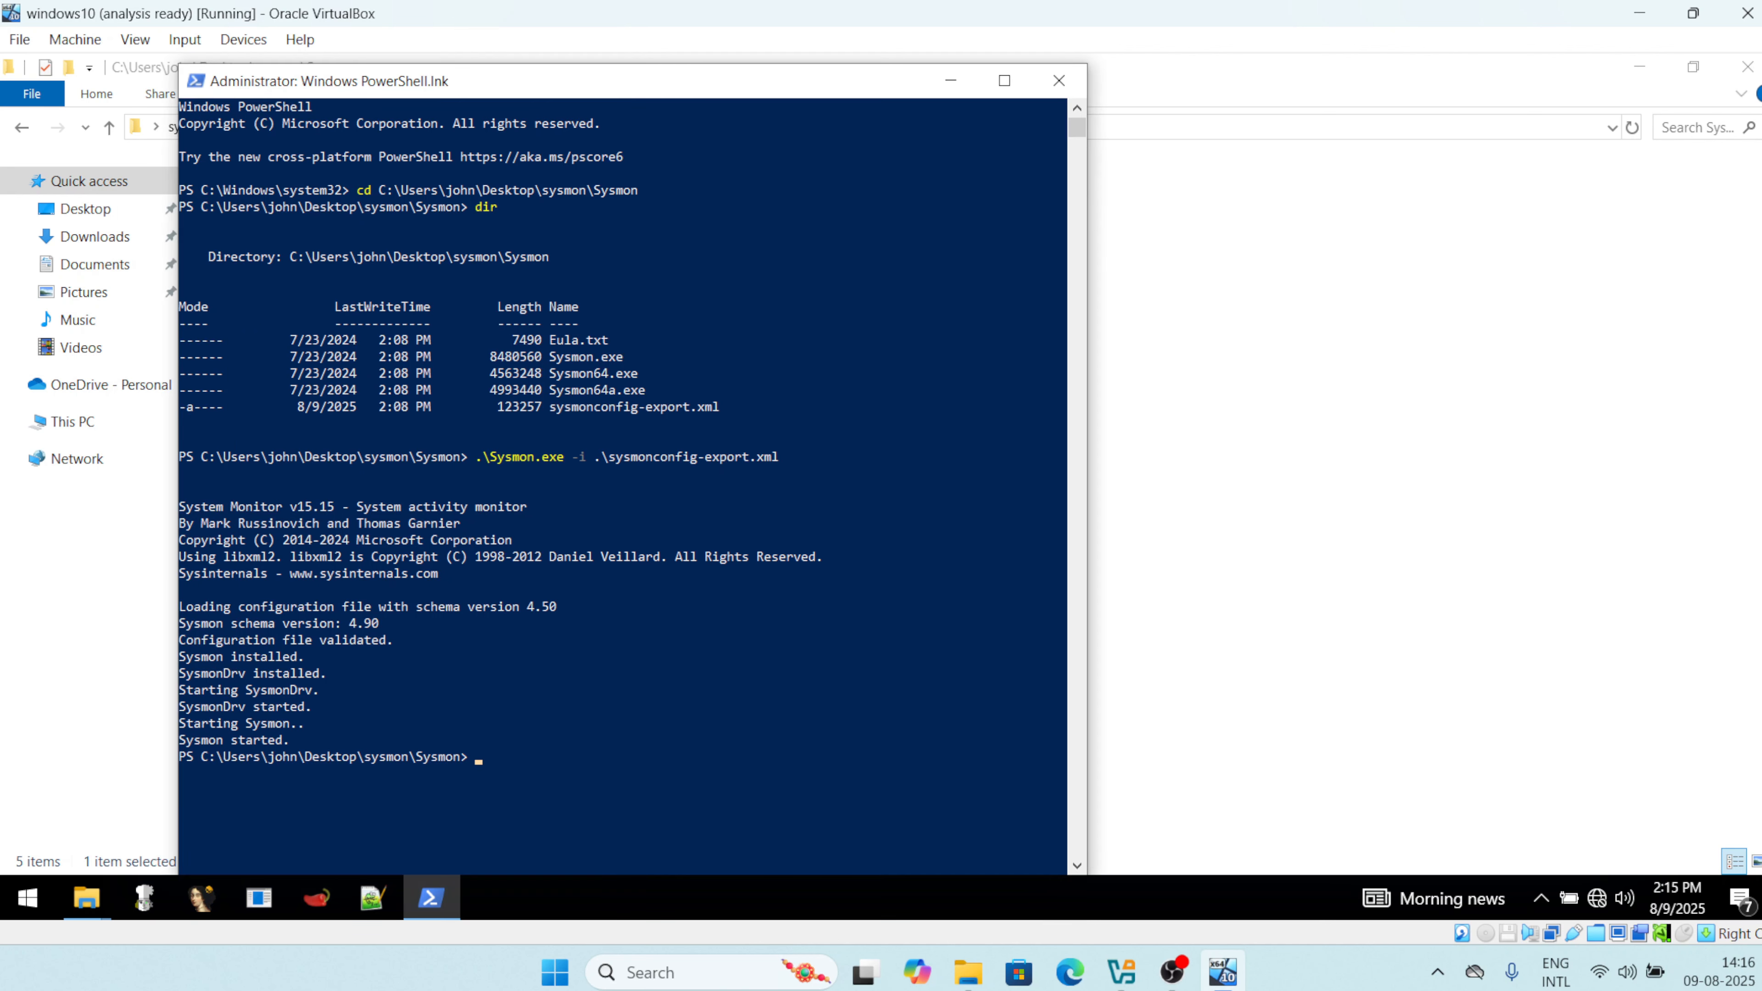
{"action": "left_click_drag", "start_coordinate": [294, 740], "coordinate": [179, 644]}
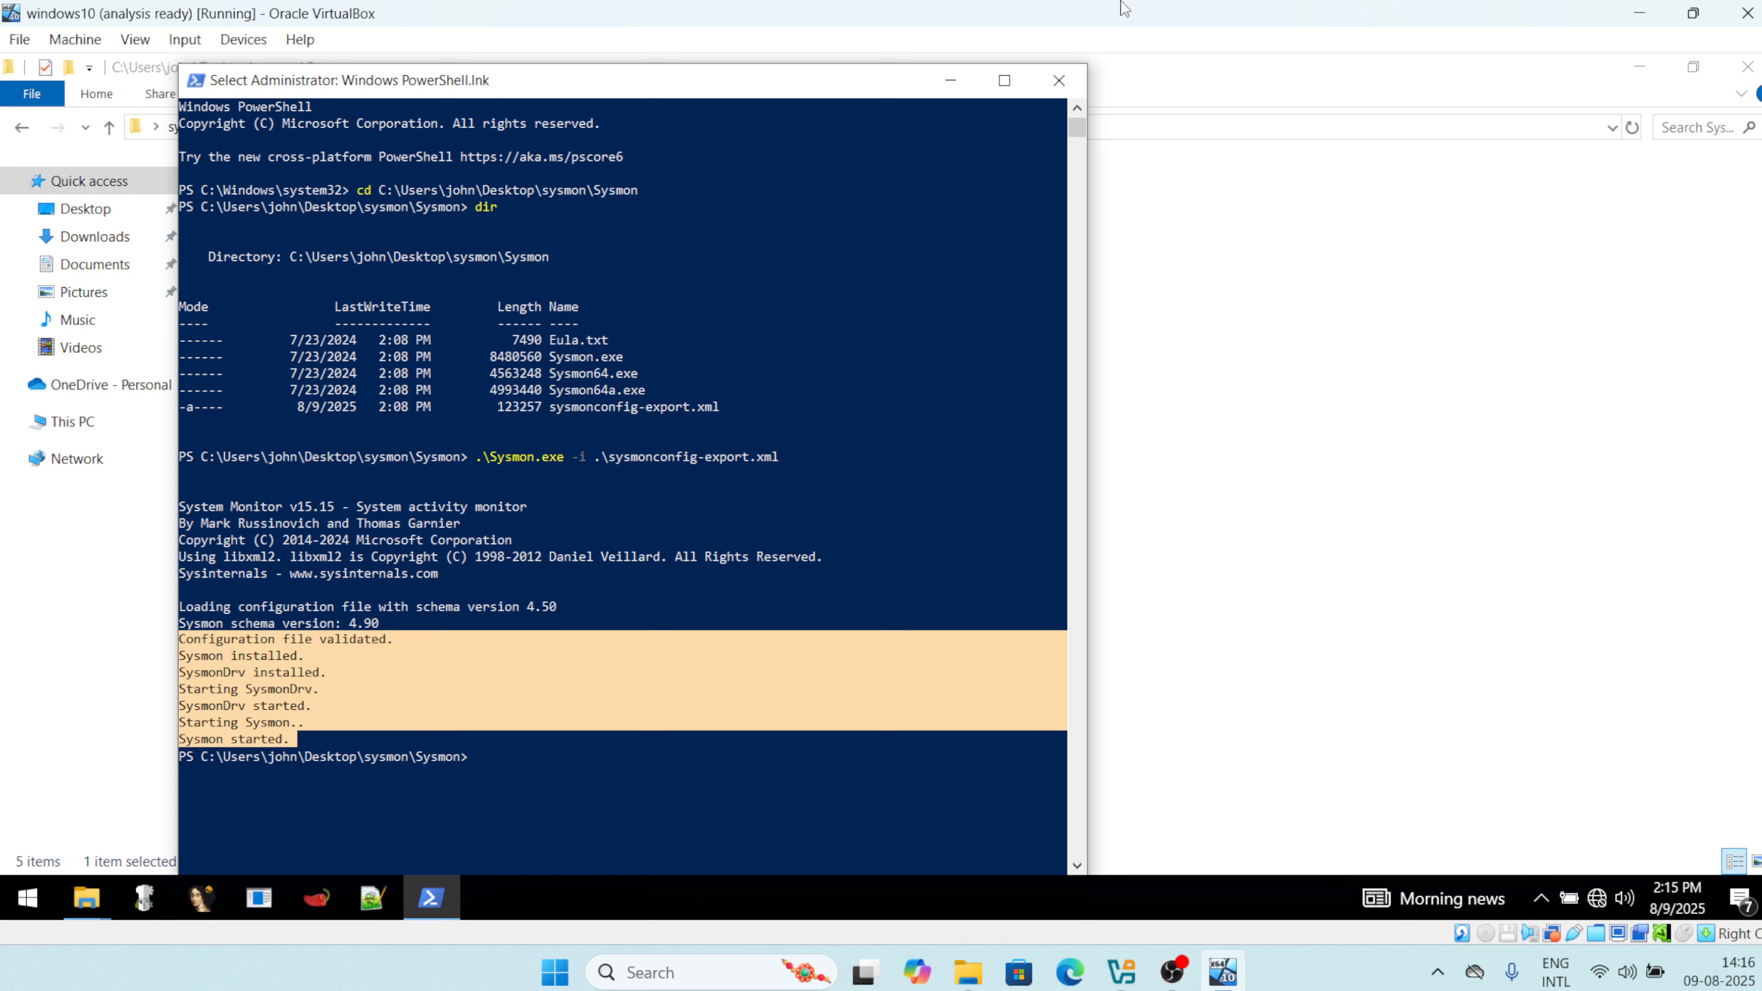
{"action": "left_click", "coordinate": [940, 89]}
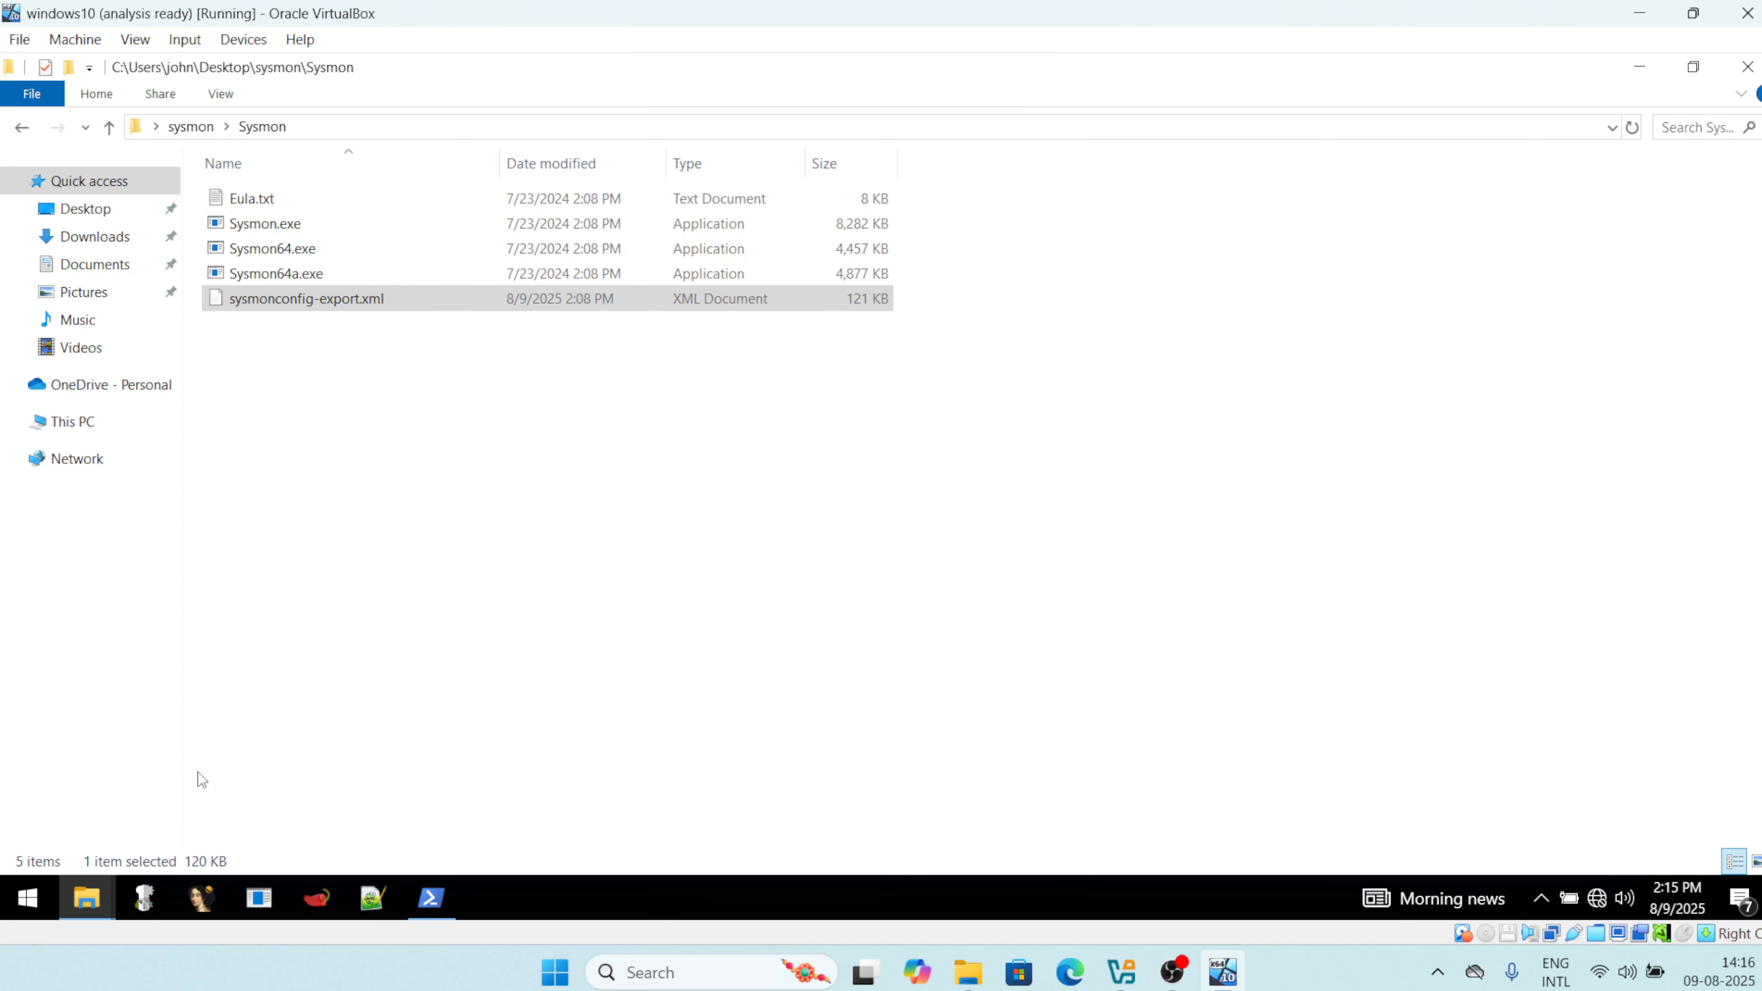
{"action": "left_click", "coordinate": [430, 897]}
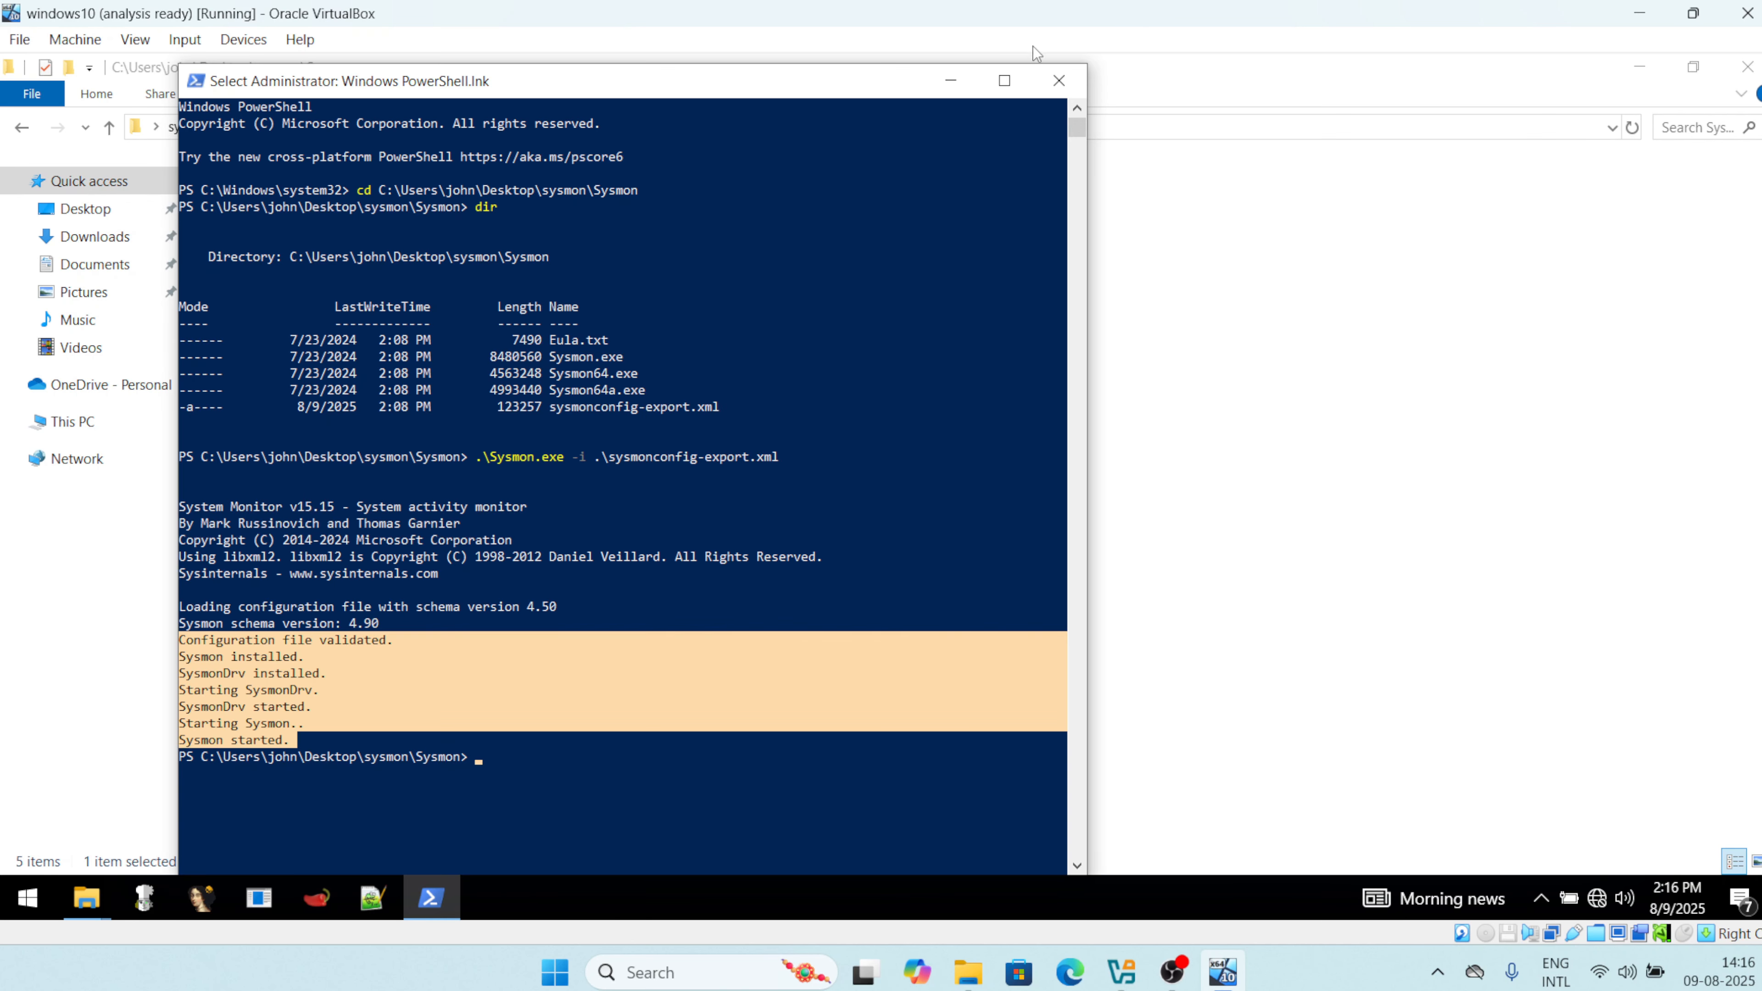
{"action": "left_click", "coordinate": [1058, 80]}
Launch Event Viewer from the Start search and maximize it.
{"action": "left_click", "coordinate": [29, 897]}
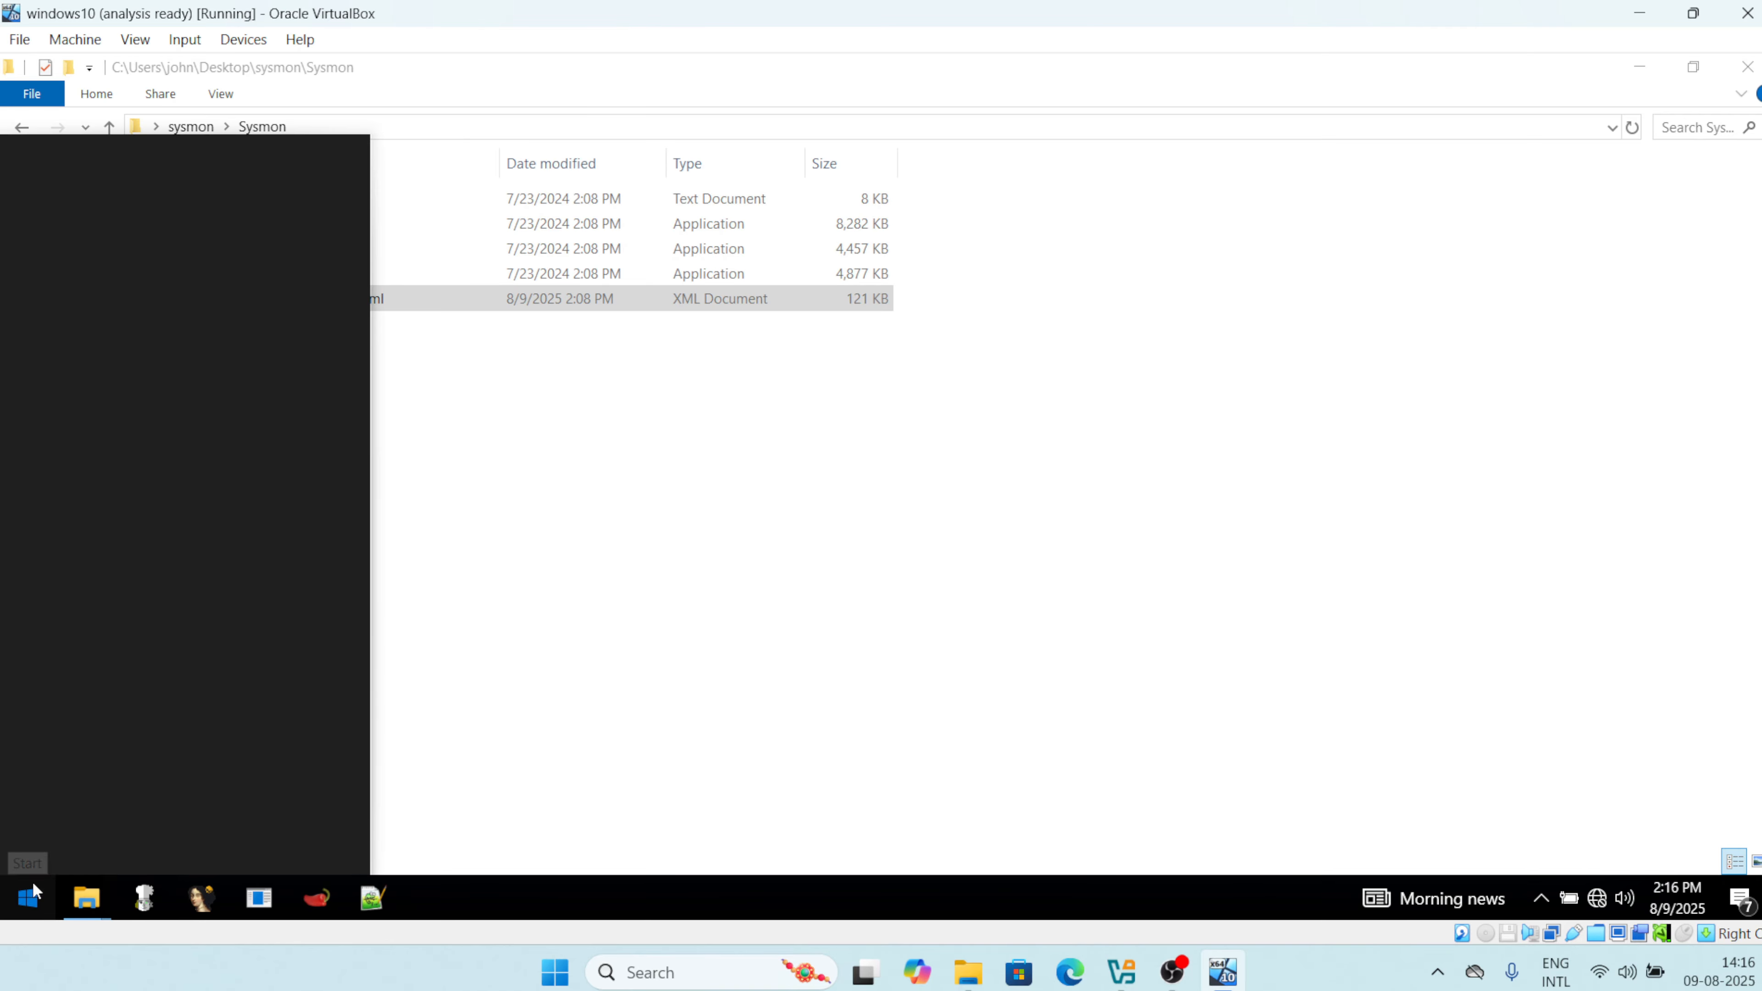
{"action": "type", "text": "excelvent"}
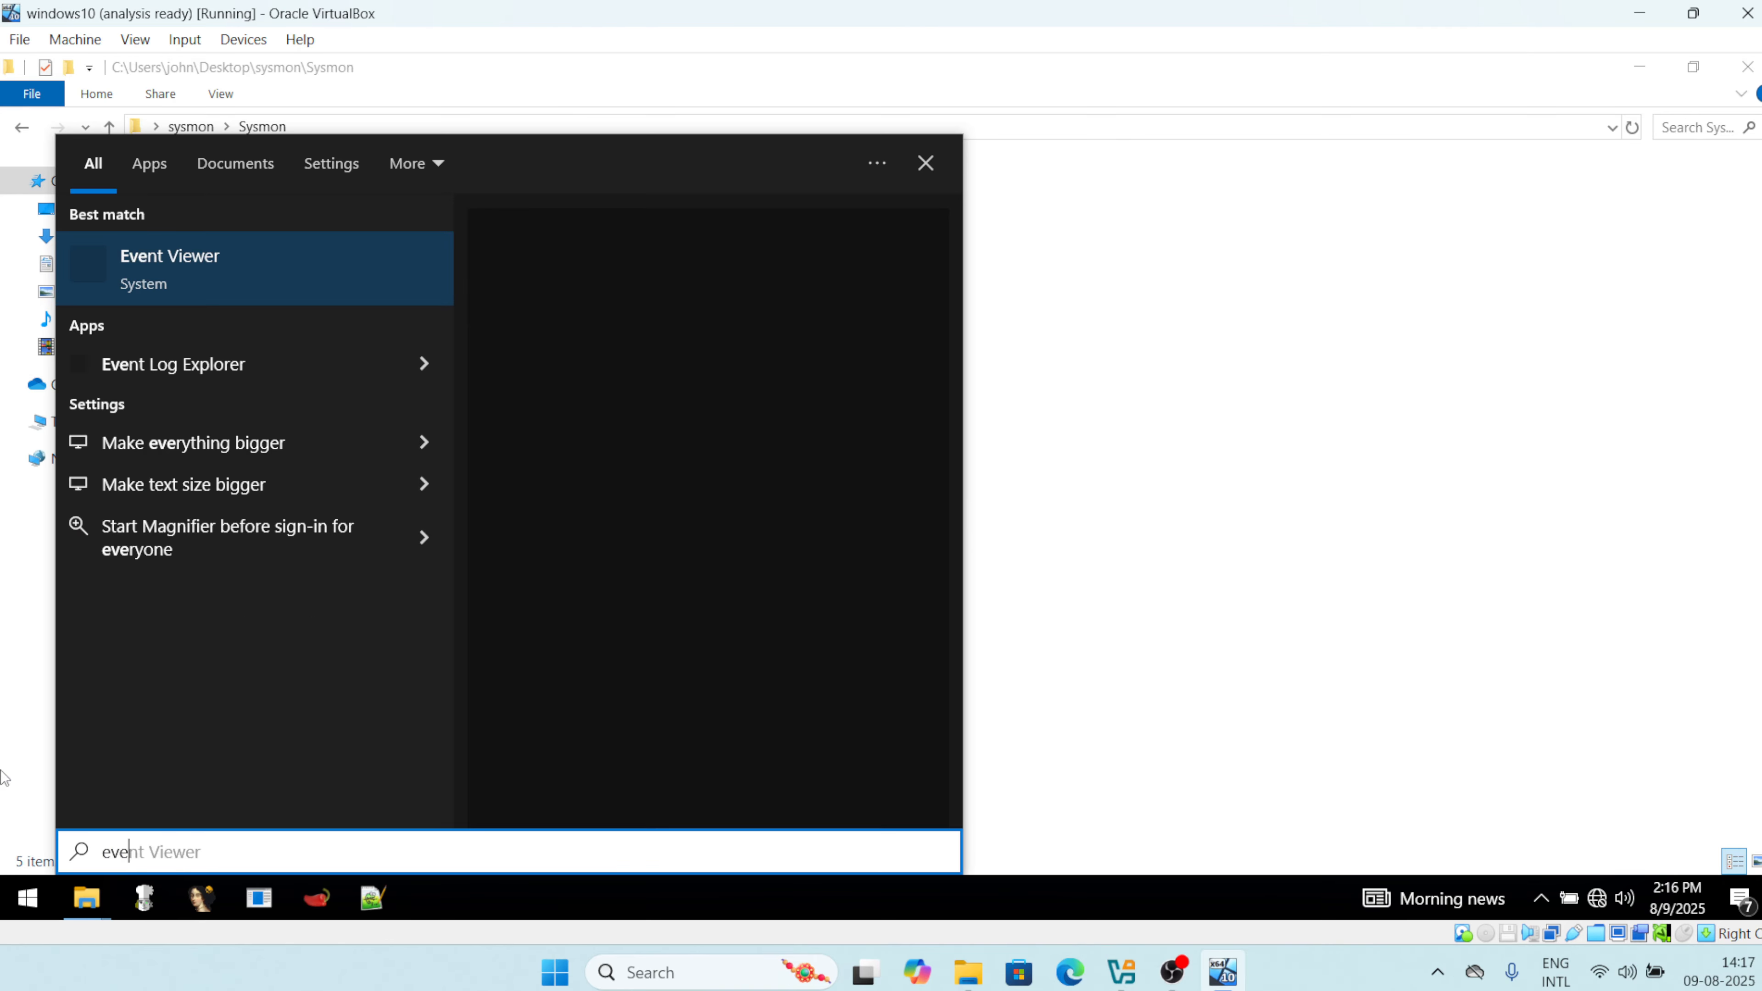
{"action": "left_click", "coordinate": [179, 267]}
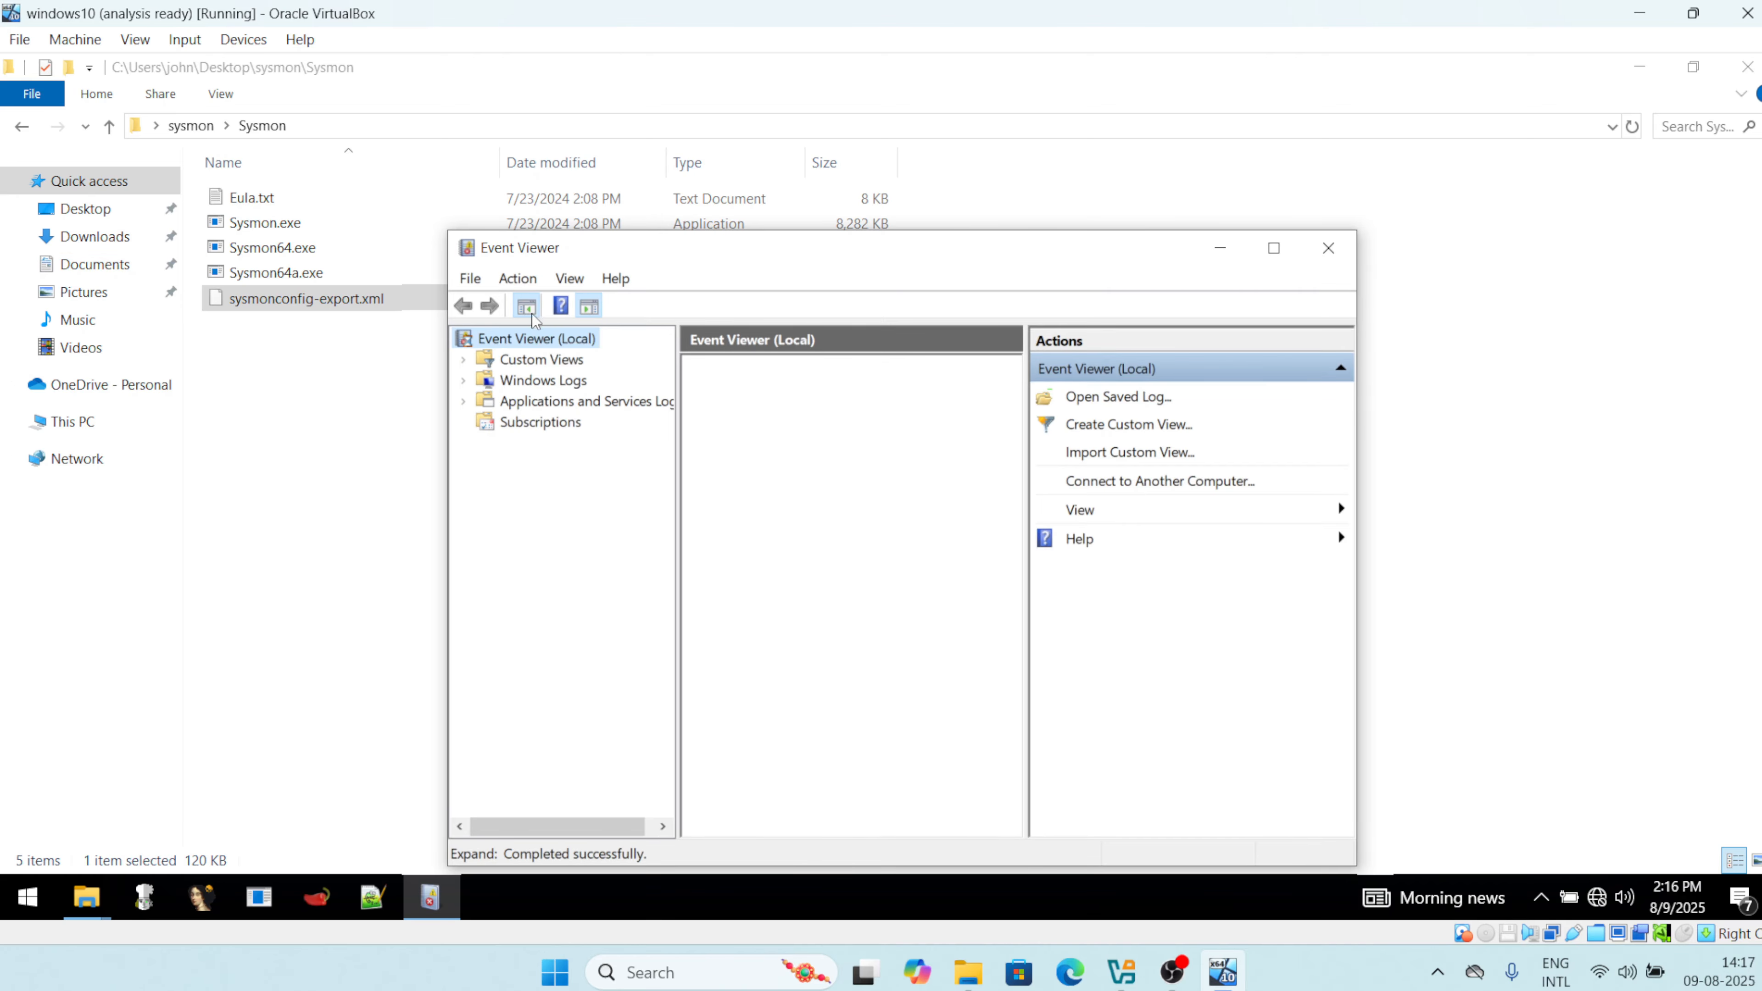
{"action": "left_click", "coordinate": [1274, 247]}
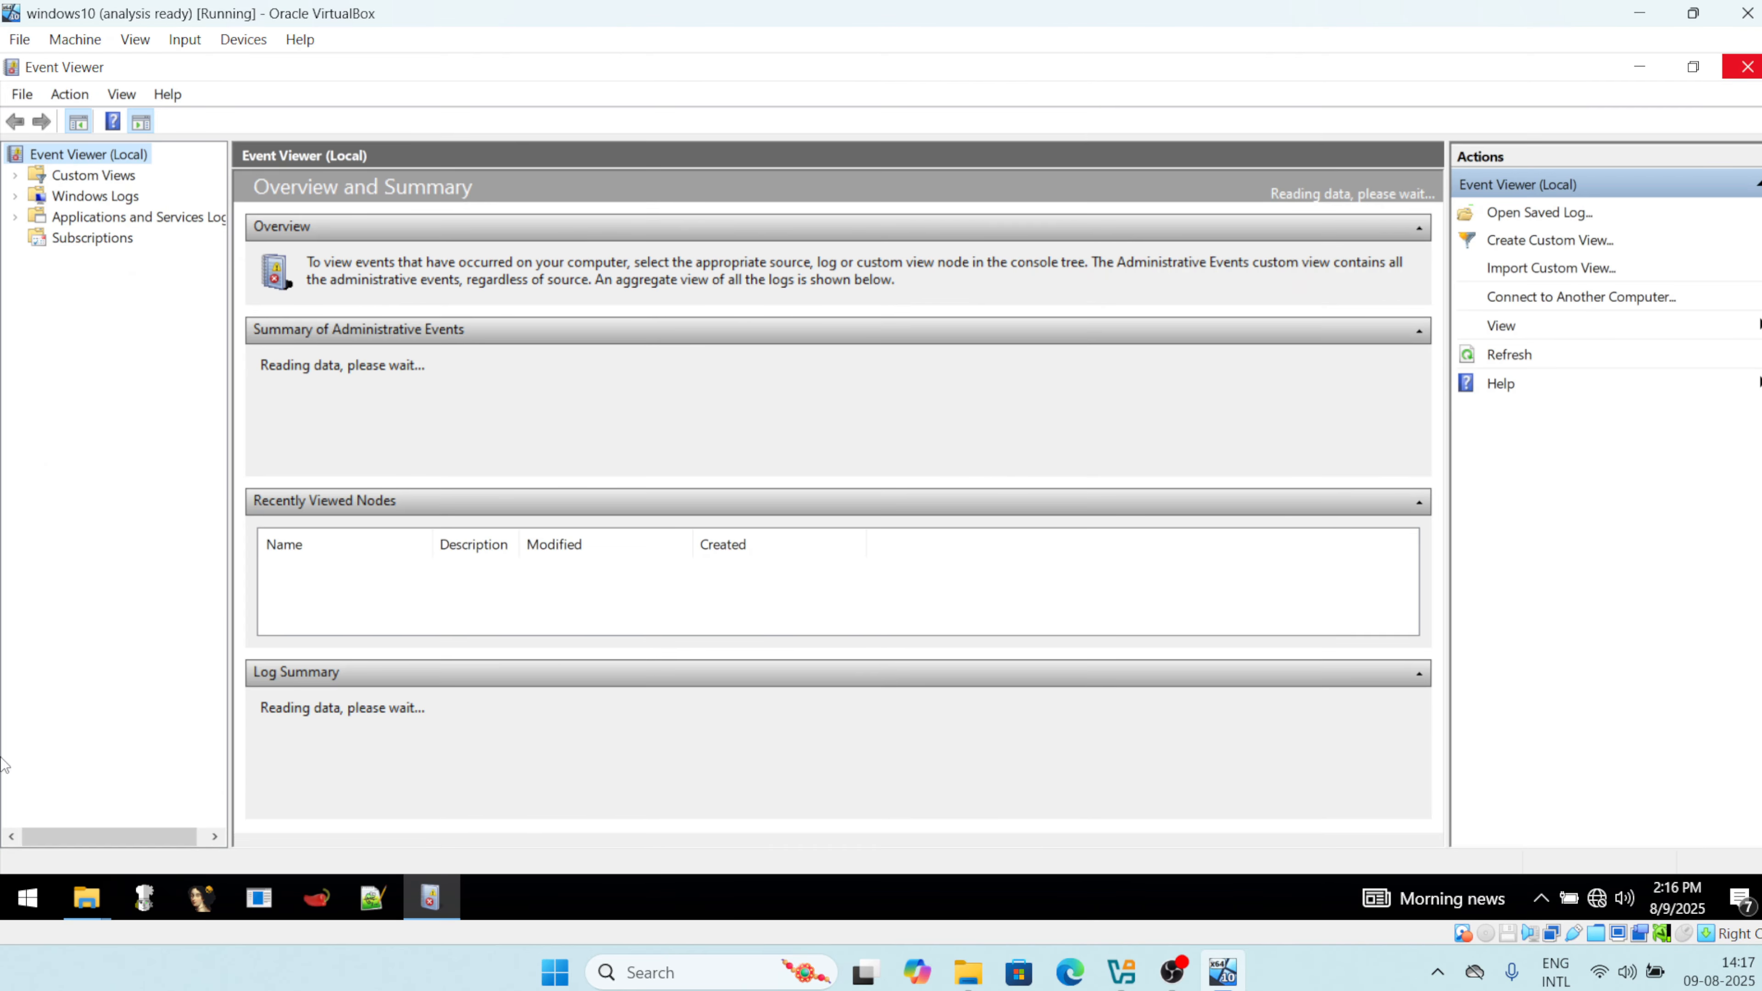
Browse Applications and Services Logs > Microsoft > Windows down to the Sysmon log folder.
{"action": "left_click", "coordinate": [19, 201]}
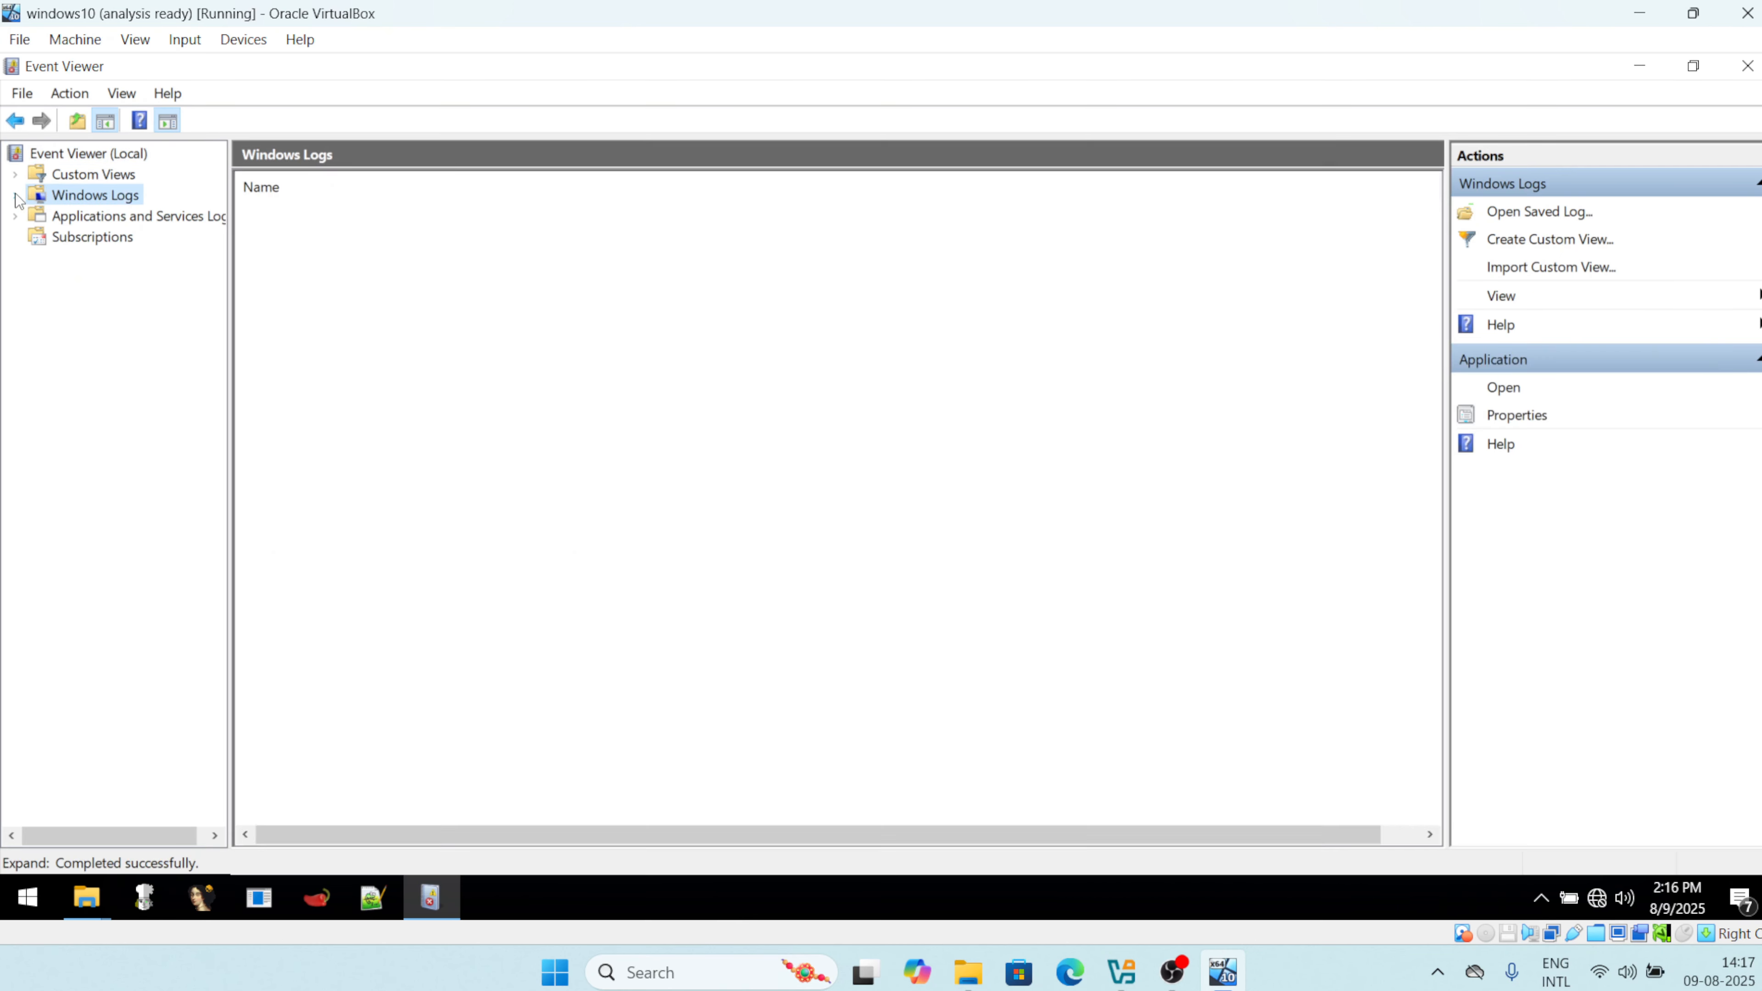
{"action": "left_click", "coordinate": [101, 219]}
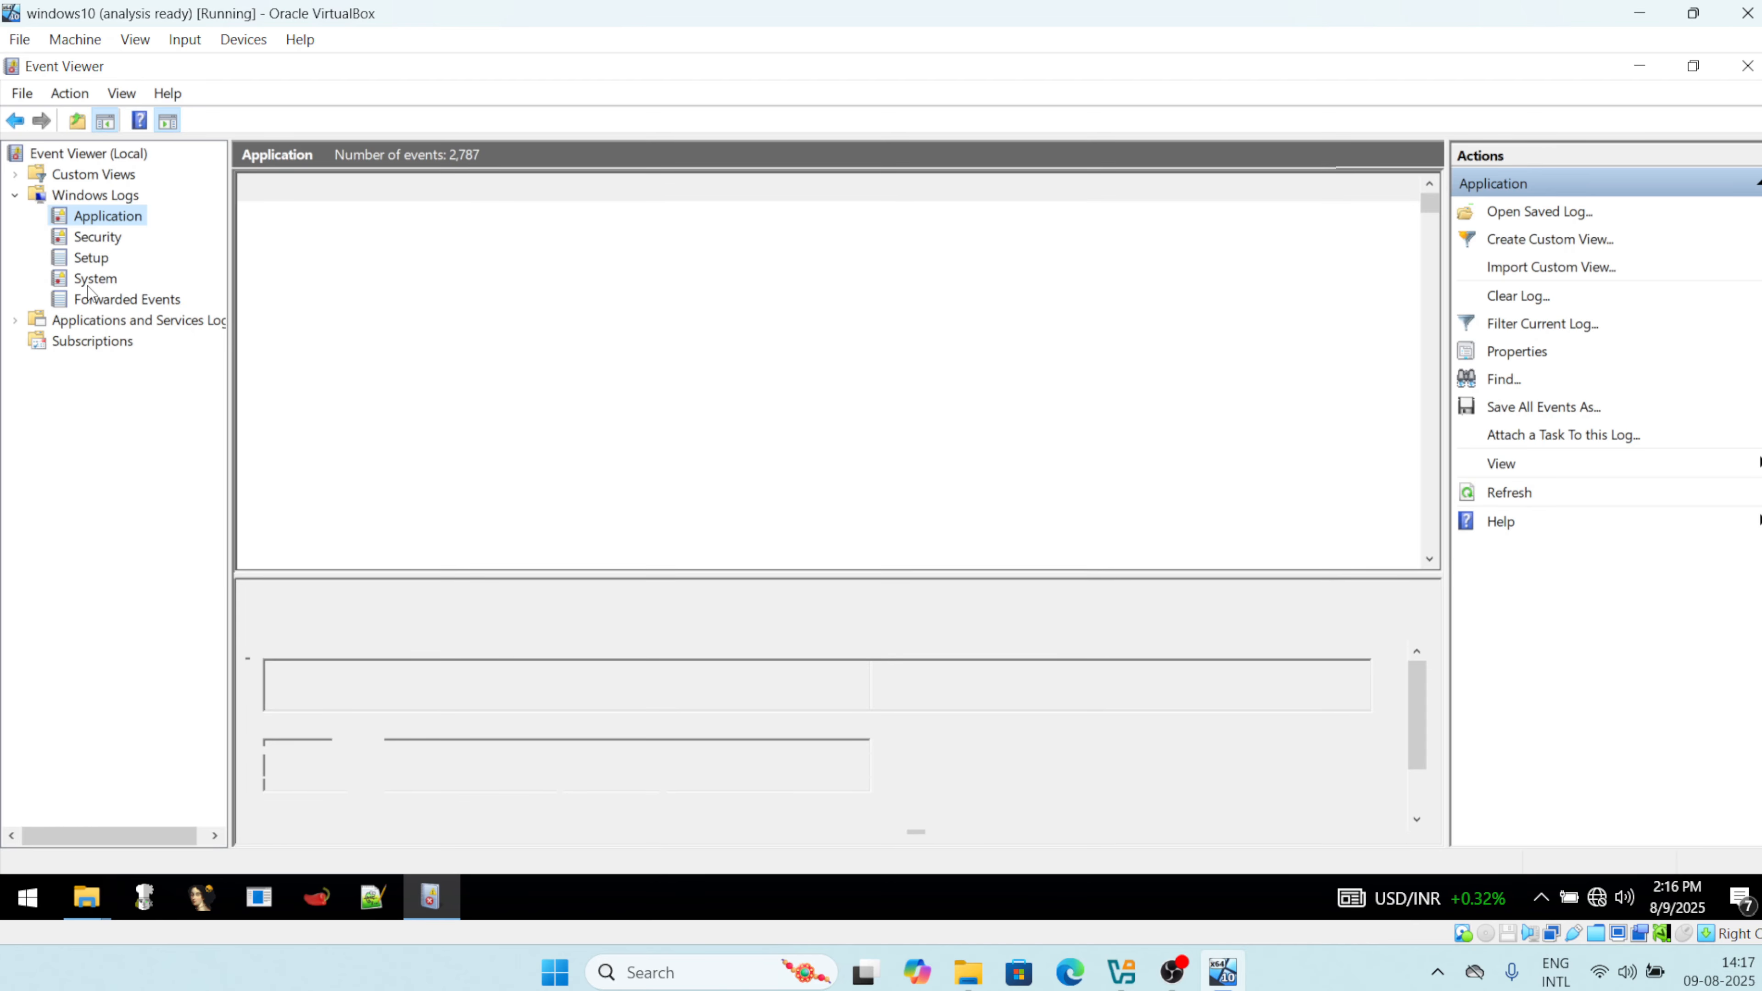
{"action": "left_click", "coordinate": [15, 322]}
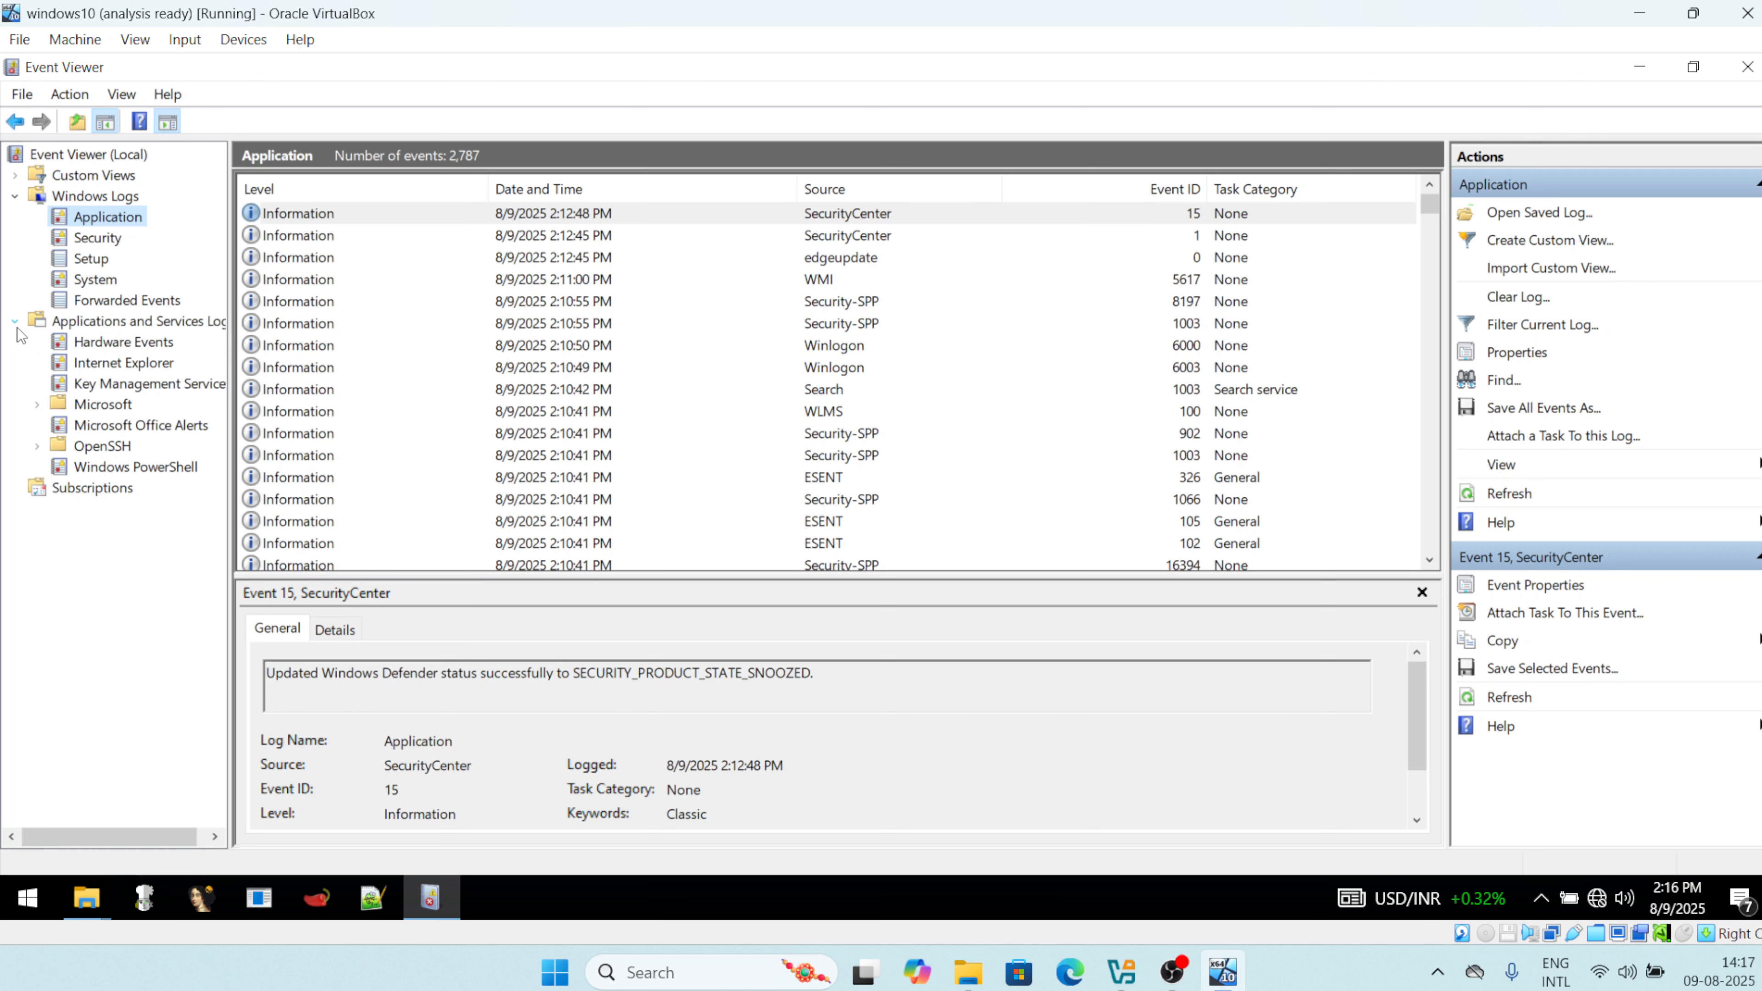
{"action": "left_click", "coordinate": [36, 404]}
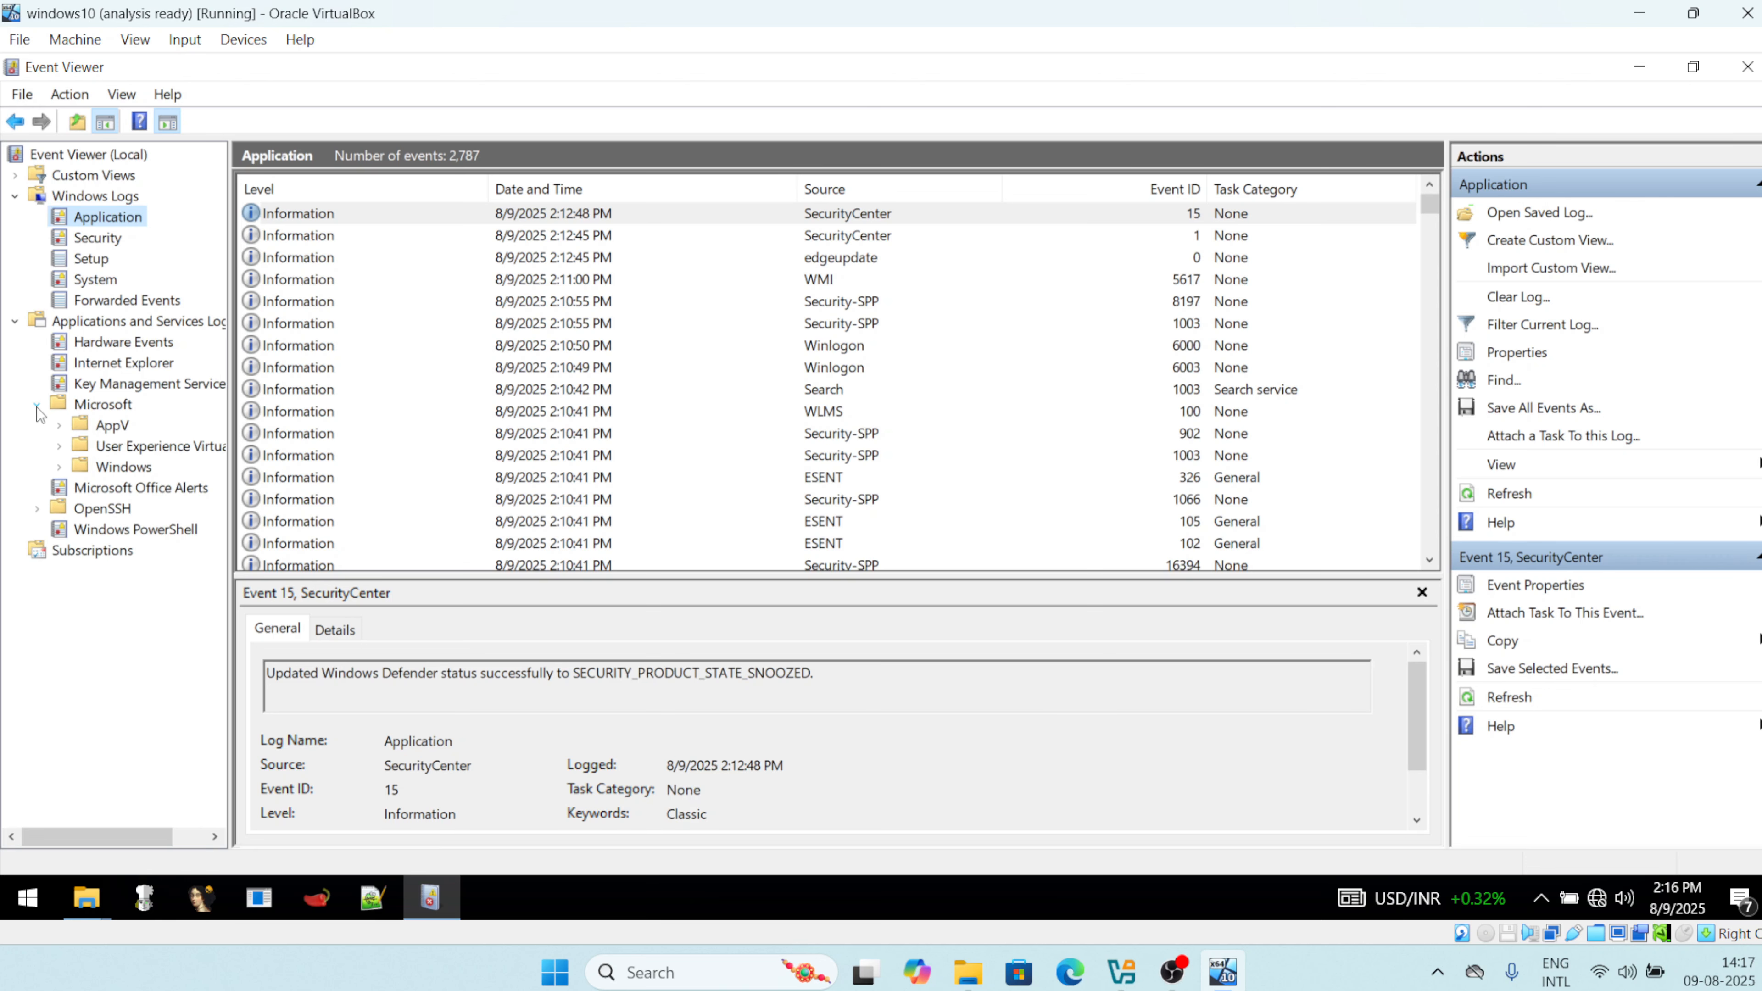
{"action": "left_click", "coordinate": [60, 465]}
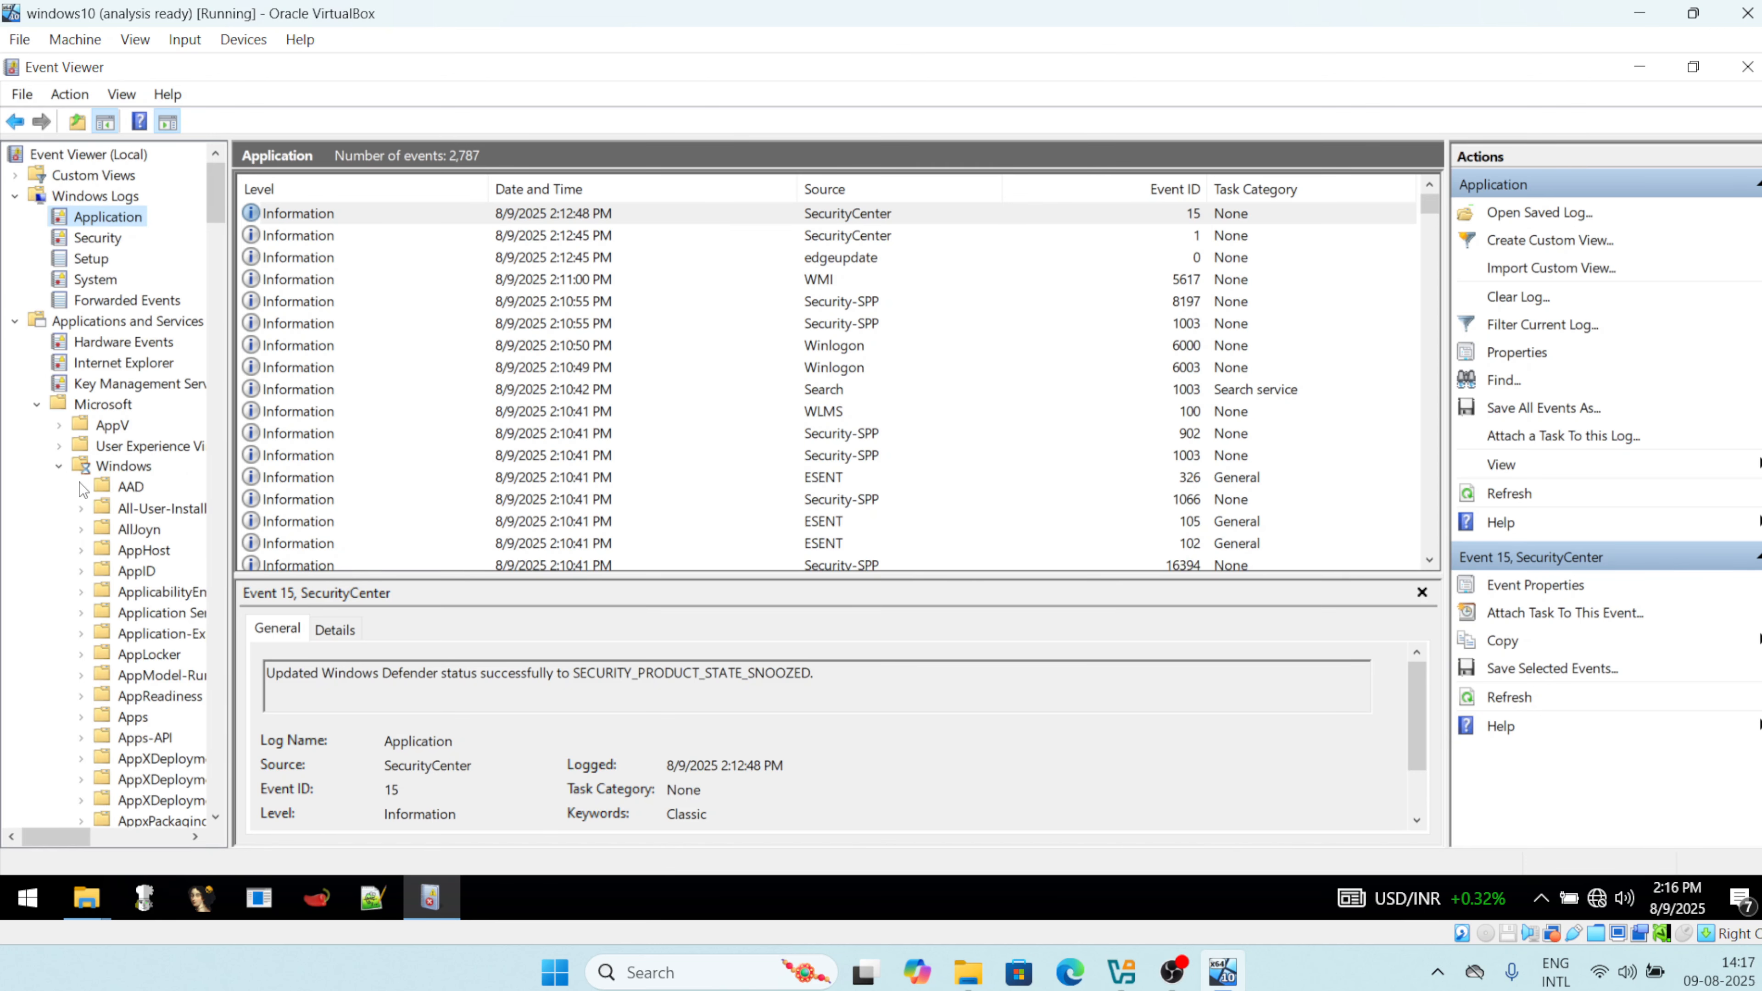
{"action": "left_click_drag", "start_coordinate": [233, 467], "coordinate": [455, 477]}
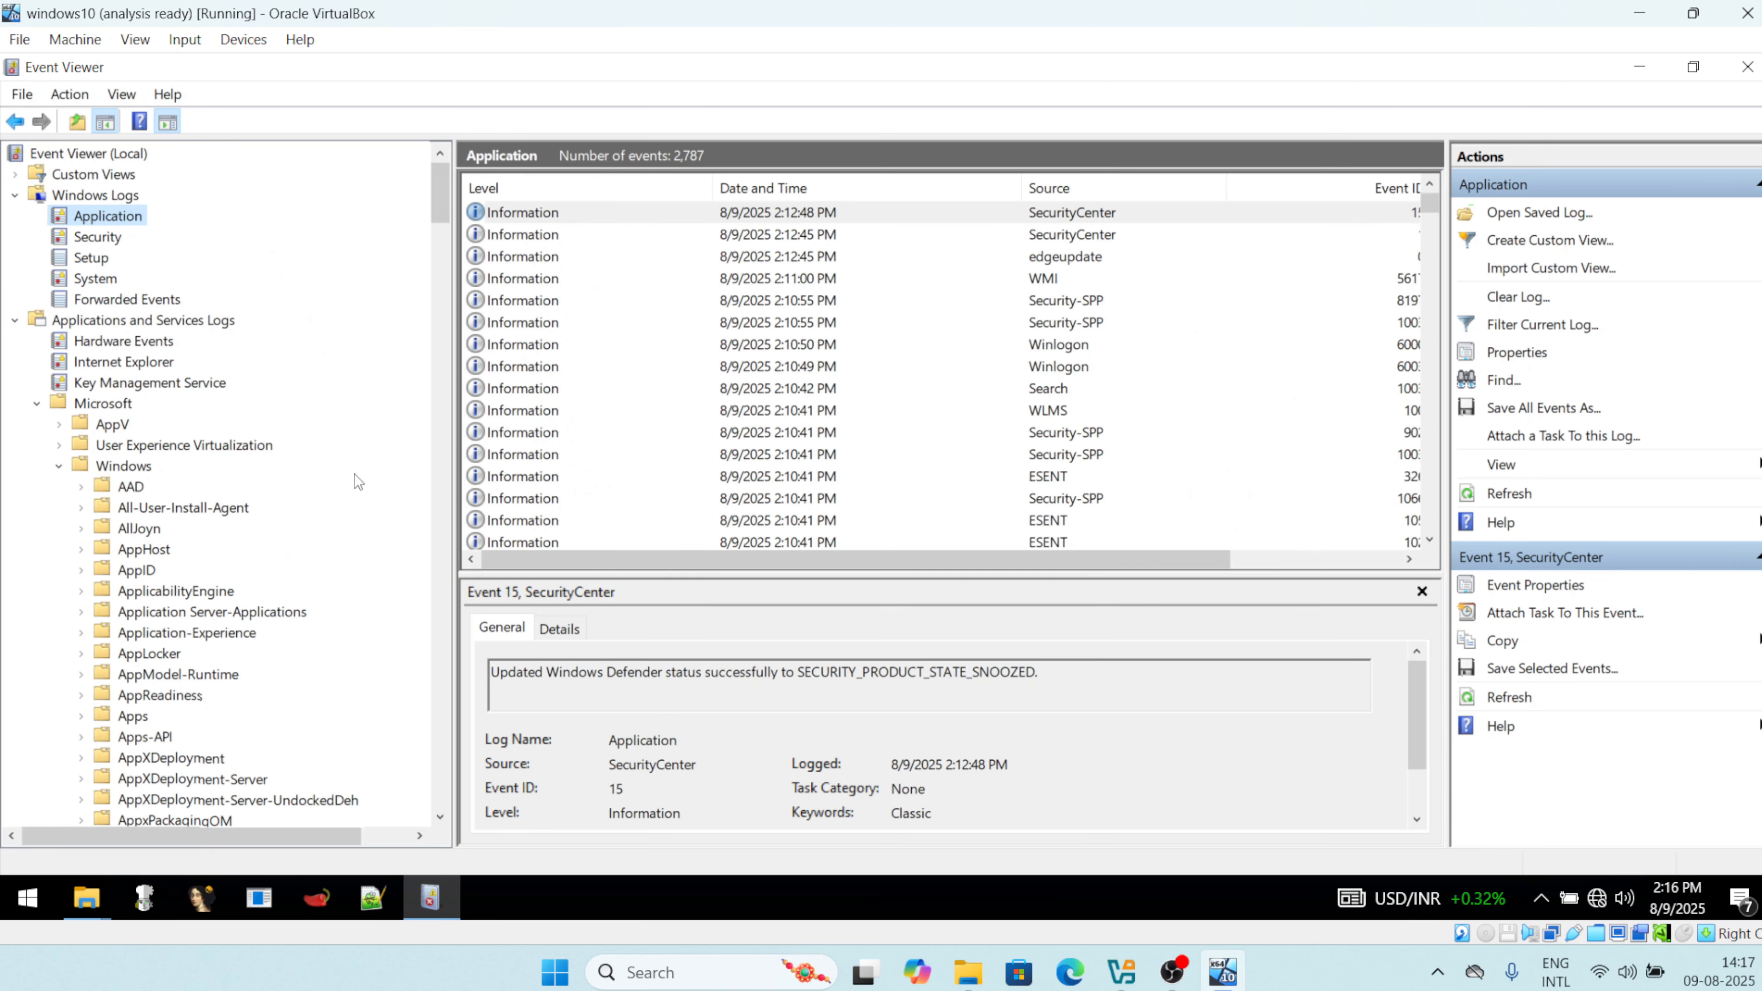
{"action": "left_click_drag", "start_coordinate": [441, 217], "coordinate": [443, 655]}
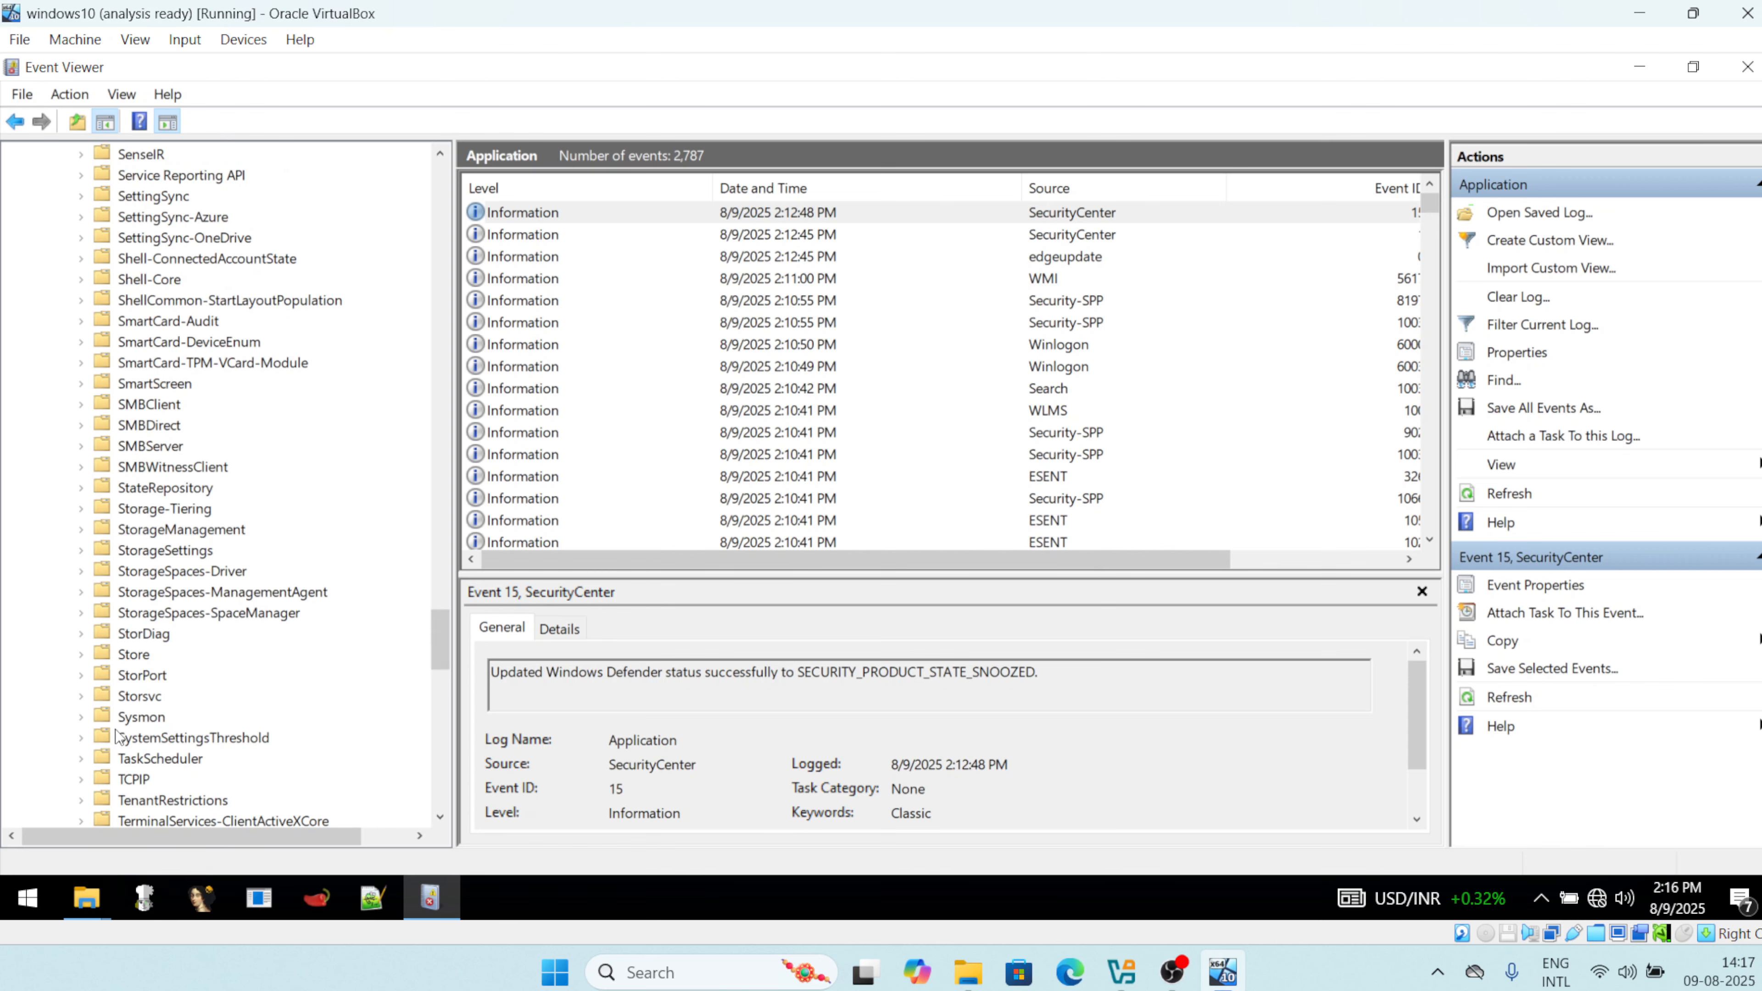
{"action": "left_click", "coordinate": [127, 716]}
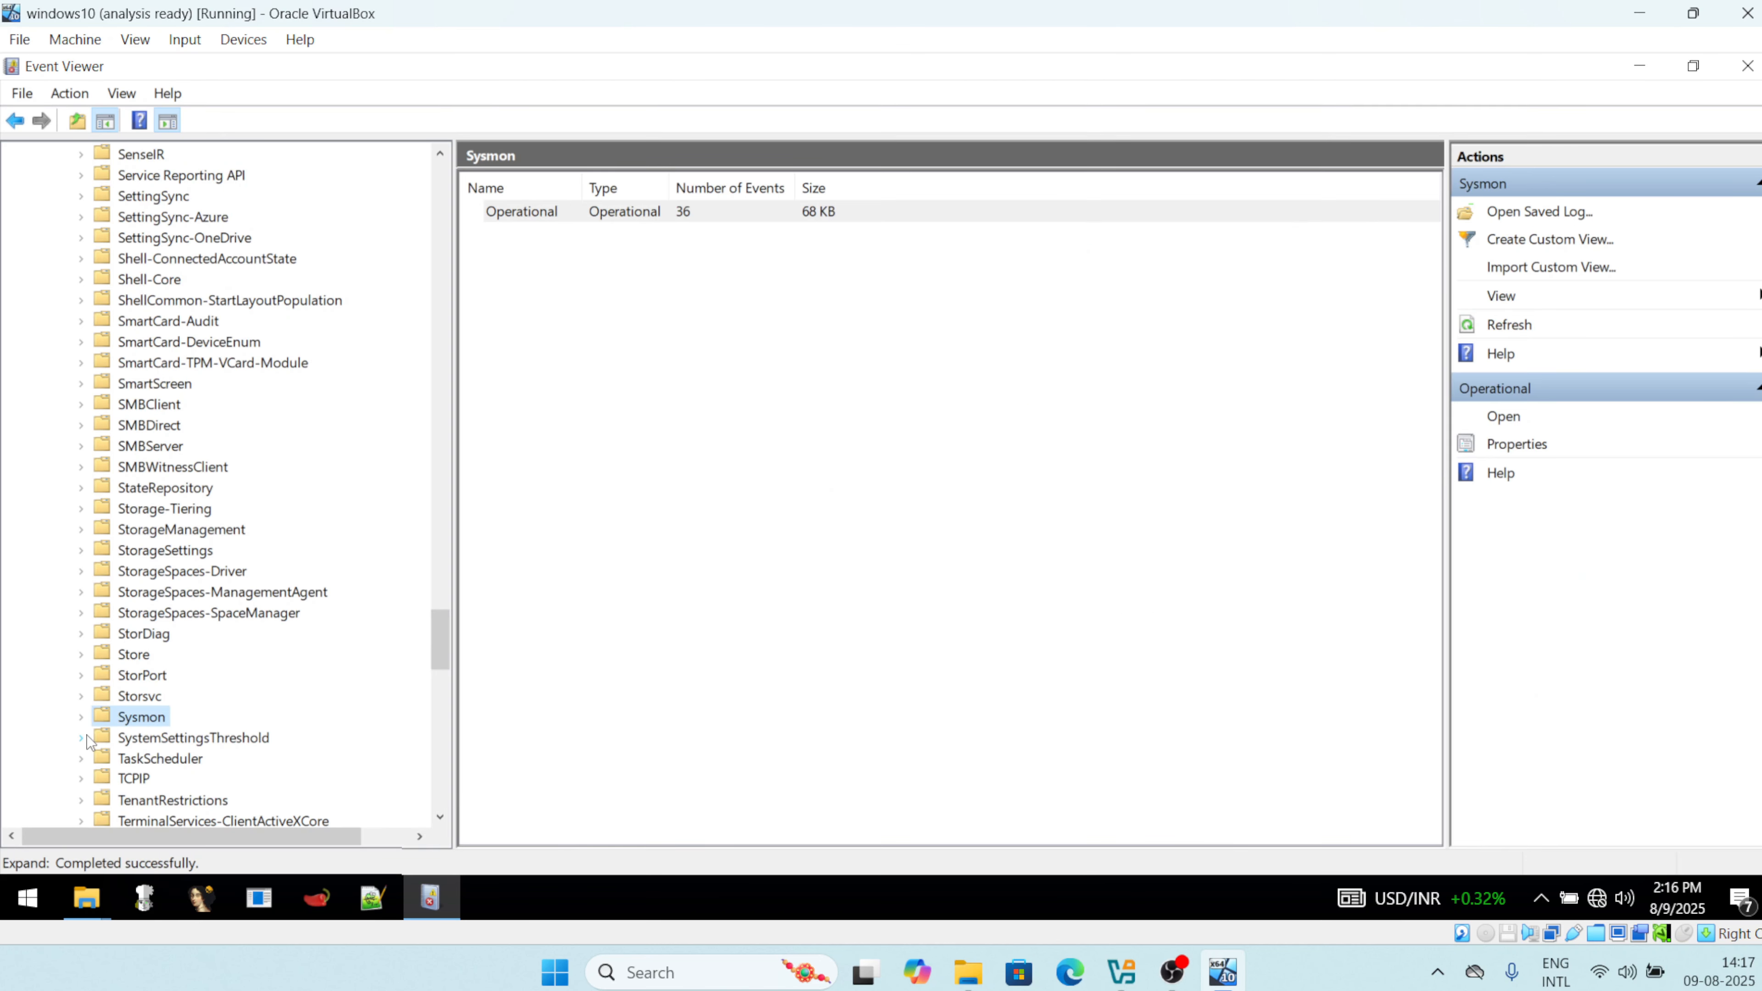
Open the Sysmon Operational log and select its newest event, Event 1.
{"action": "left_click", "coordinate": [81, 716]}
{"action": "left_click", "coordinate": [167, 734]}
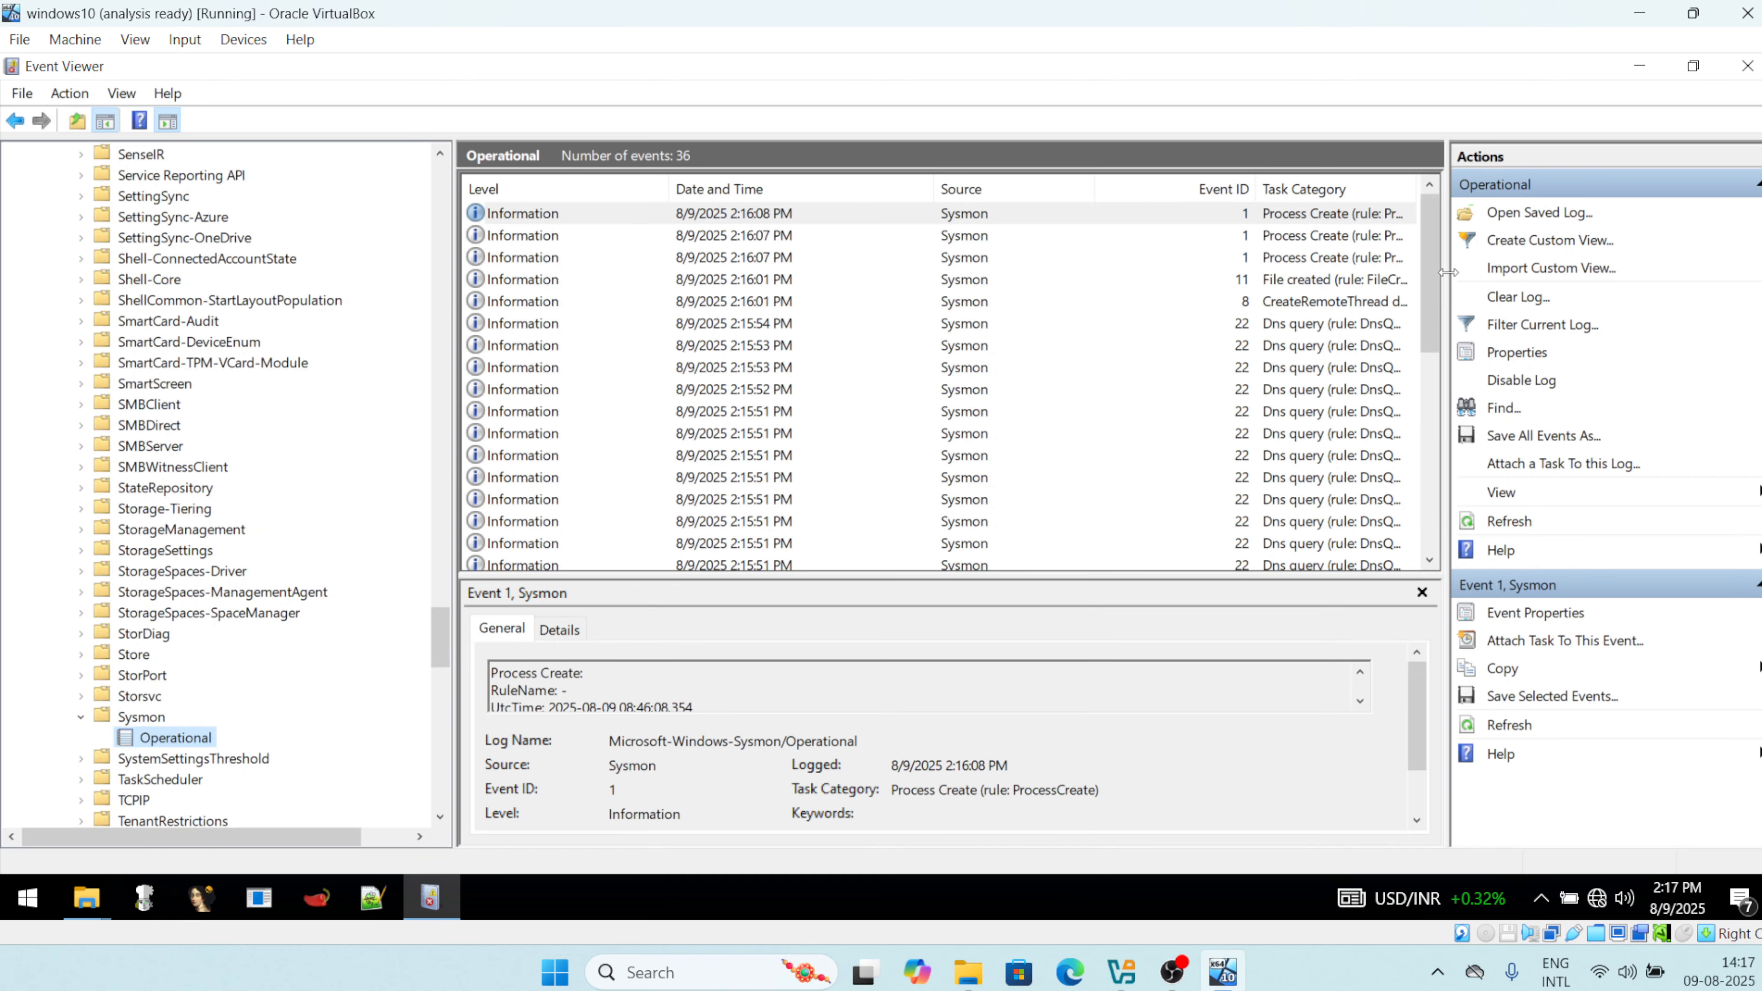
{"action": "left_click_drag", "start_coordinate": [1451, 287], "coordinate": [1512, 286]}
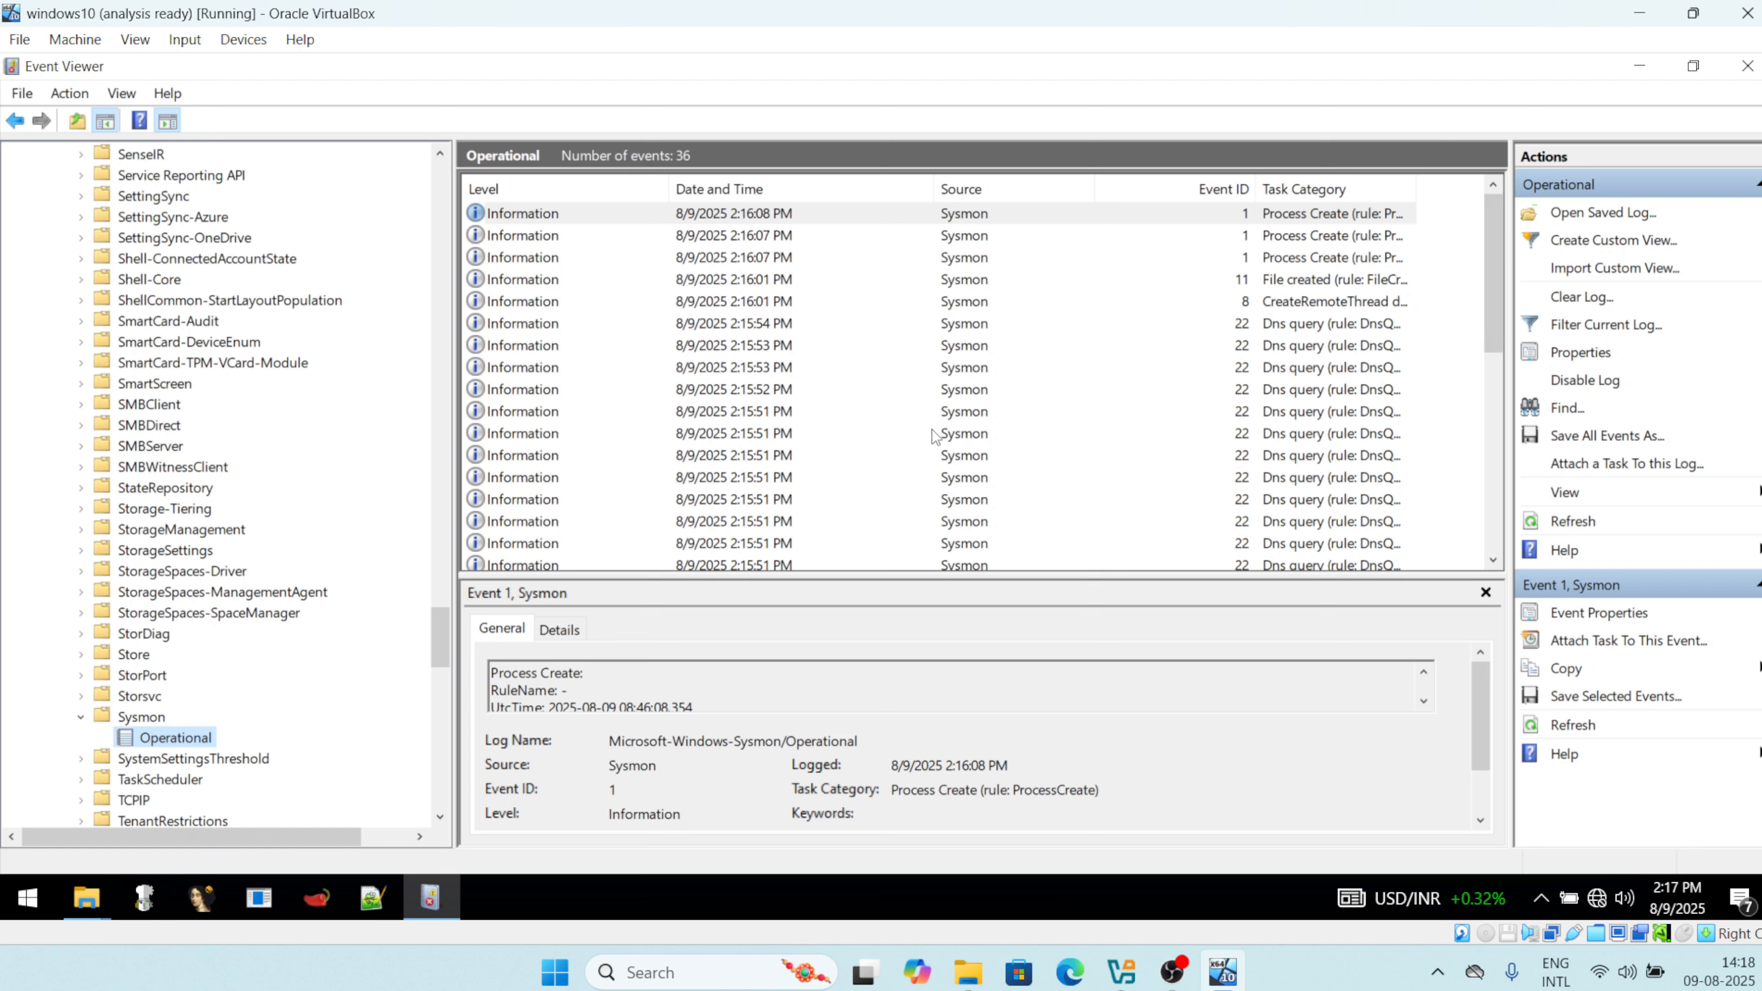
{"action": "left_click", "coordinate": [1313, 215]}
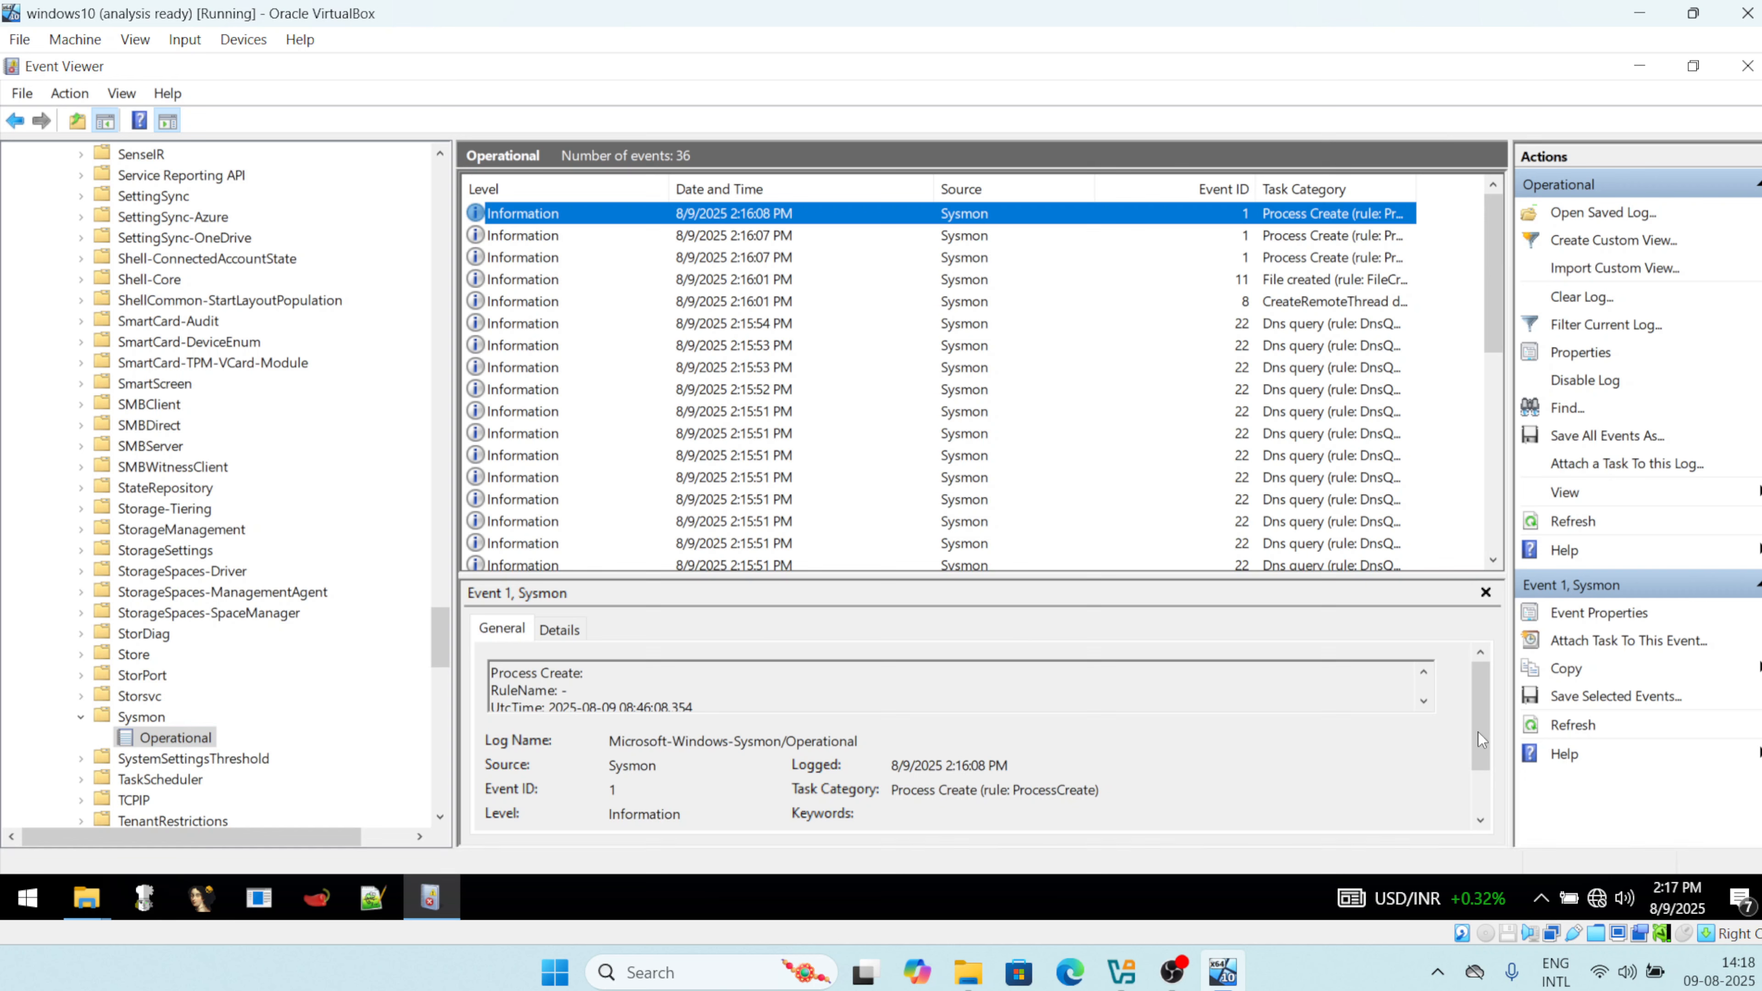
{"action": "left_click_drag", "start_coordinate": [1478, 733], "coordinate": [1478, 810]}
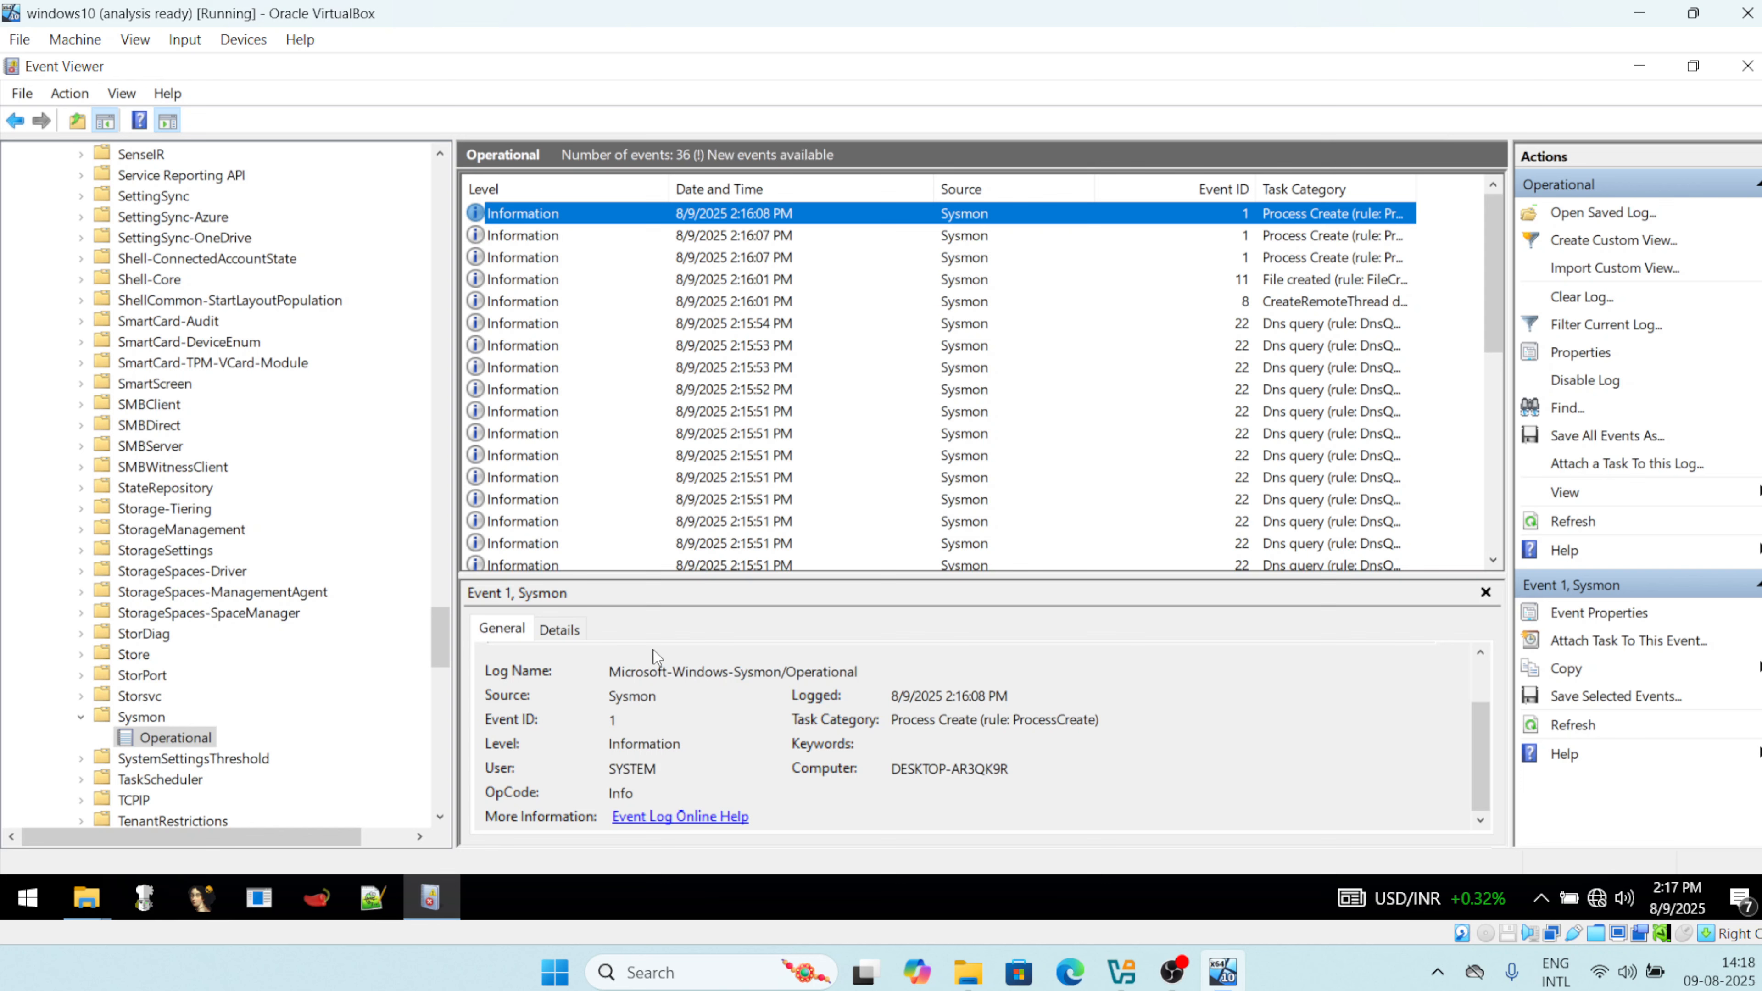
Show Event 1's Details fields in an enlarged preview, highlighting mmc.exe's Image path and User.
{"action": "left_click", "coordinate": [562, 630]}
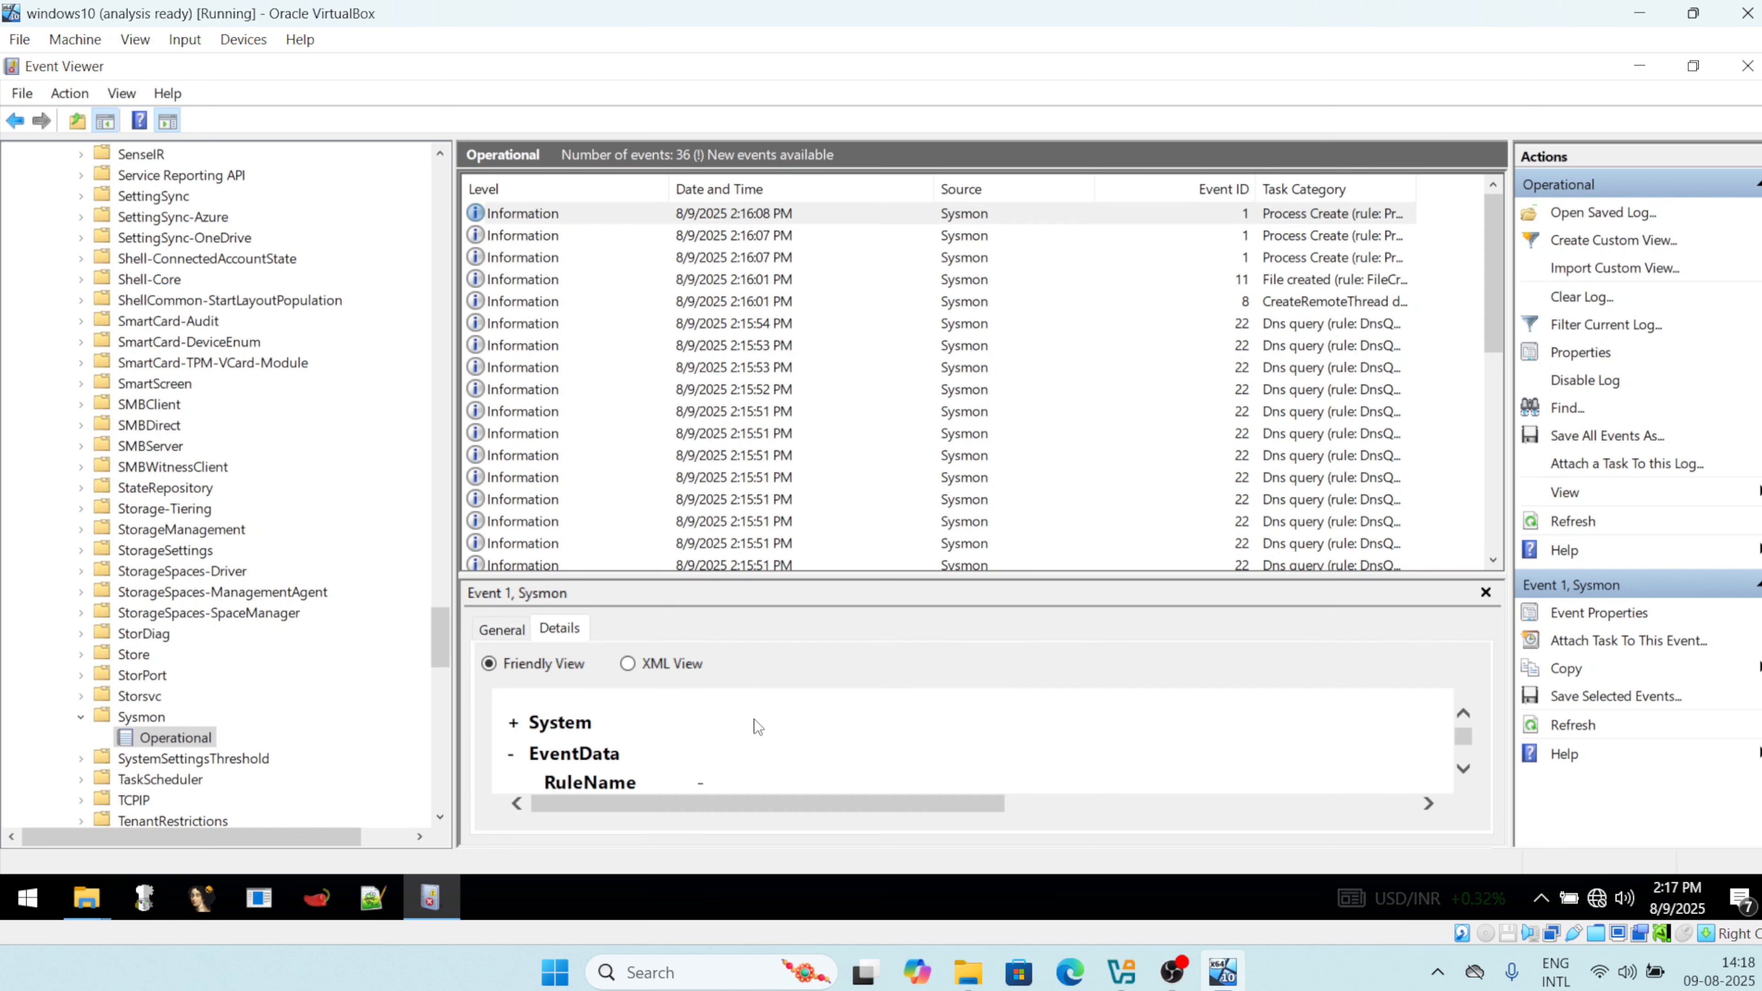
{"action": "scroll", "coordinate": [775, 742], "scroll_direction": "up", "scroll_amount": 1}
{"action": "scroll", "coordinate": [1464, 745], "scroll_direction": "down", "scroll_amount": 6}
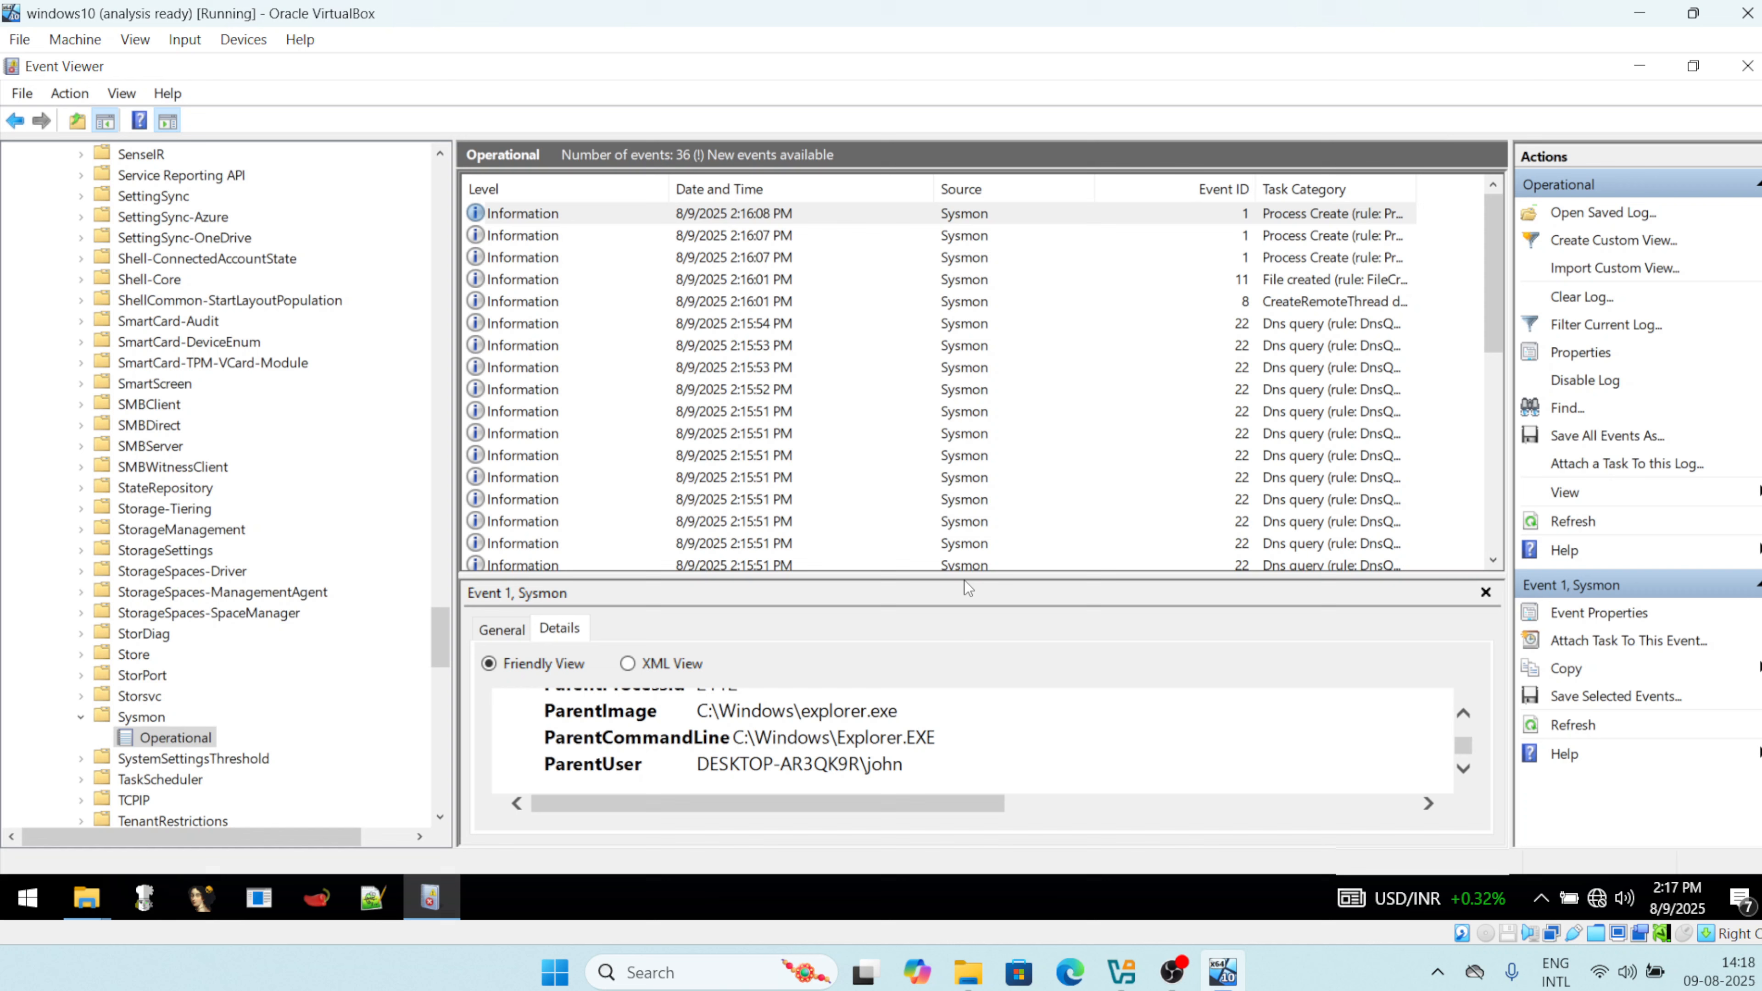
{"action": "left_click_drag", "start_coordinate": [968, 580], "coordinate": [1013, 290]}
{"action": "scroll", "coordinate": [816, 549], "scroll_direction": "up", "scroll_amount": 3}
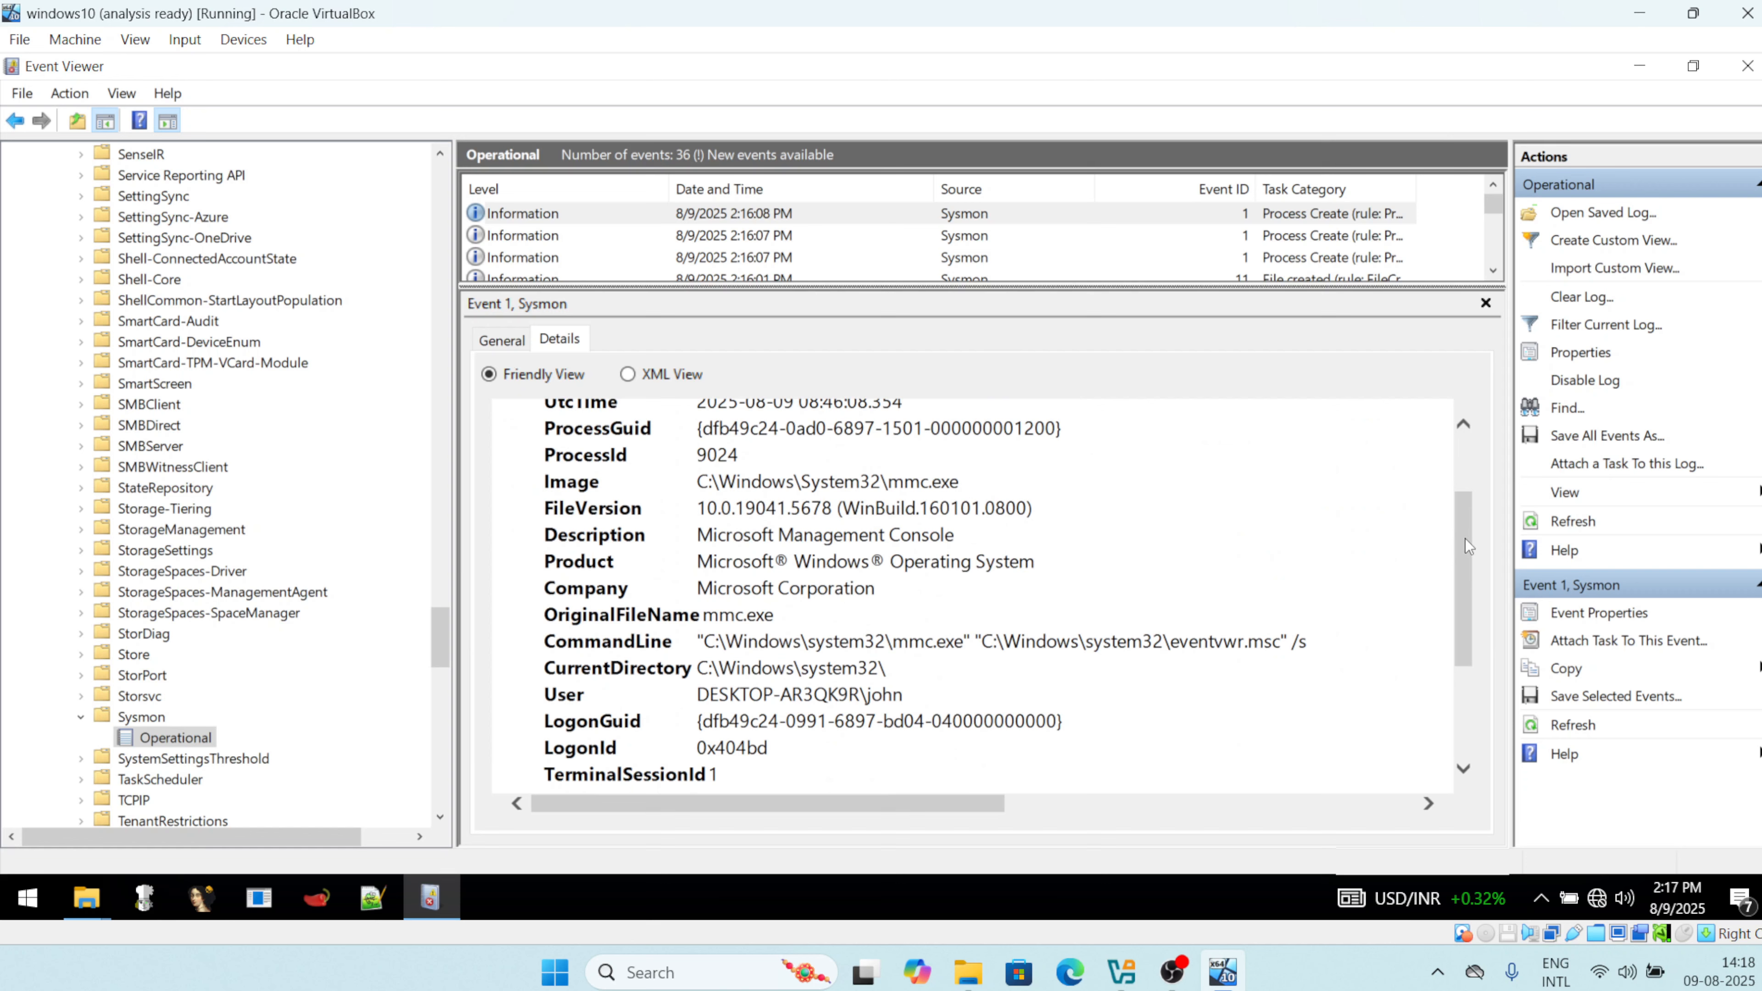
{"action": "left_click_drag", "start_coordinate": [1465, 539], "coordinate": [1467, 450]}
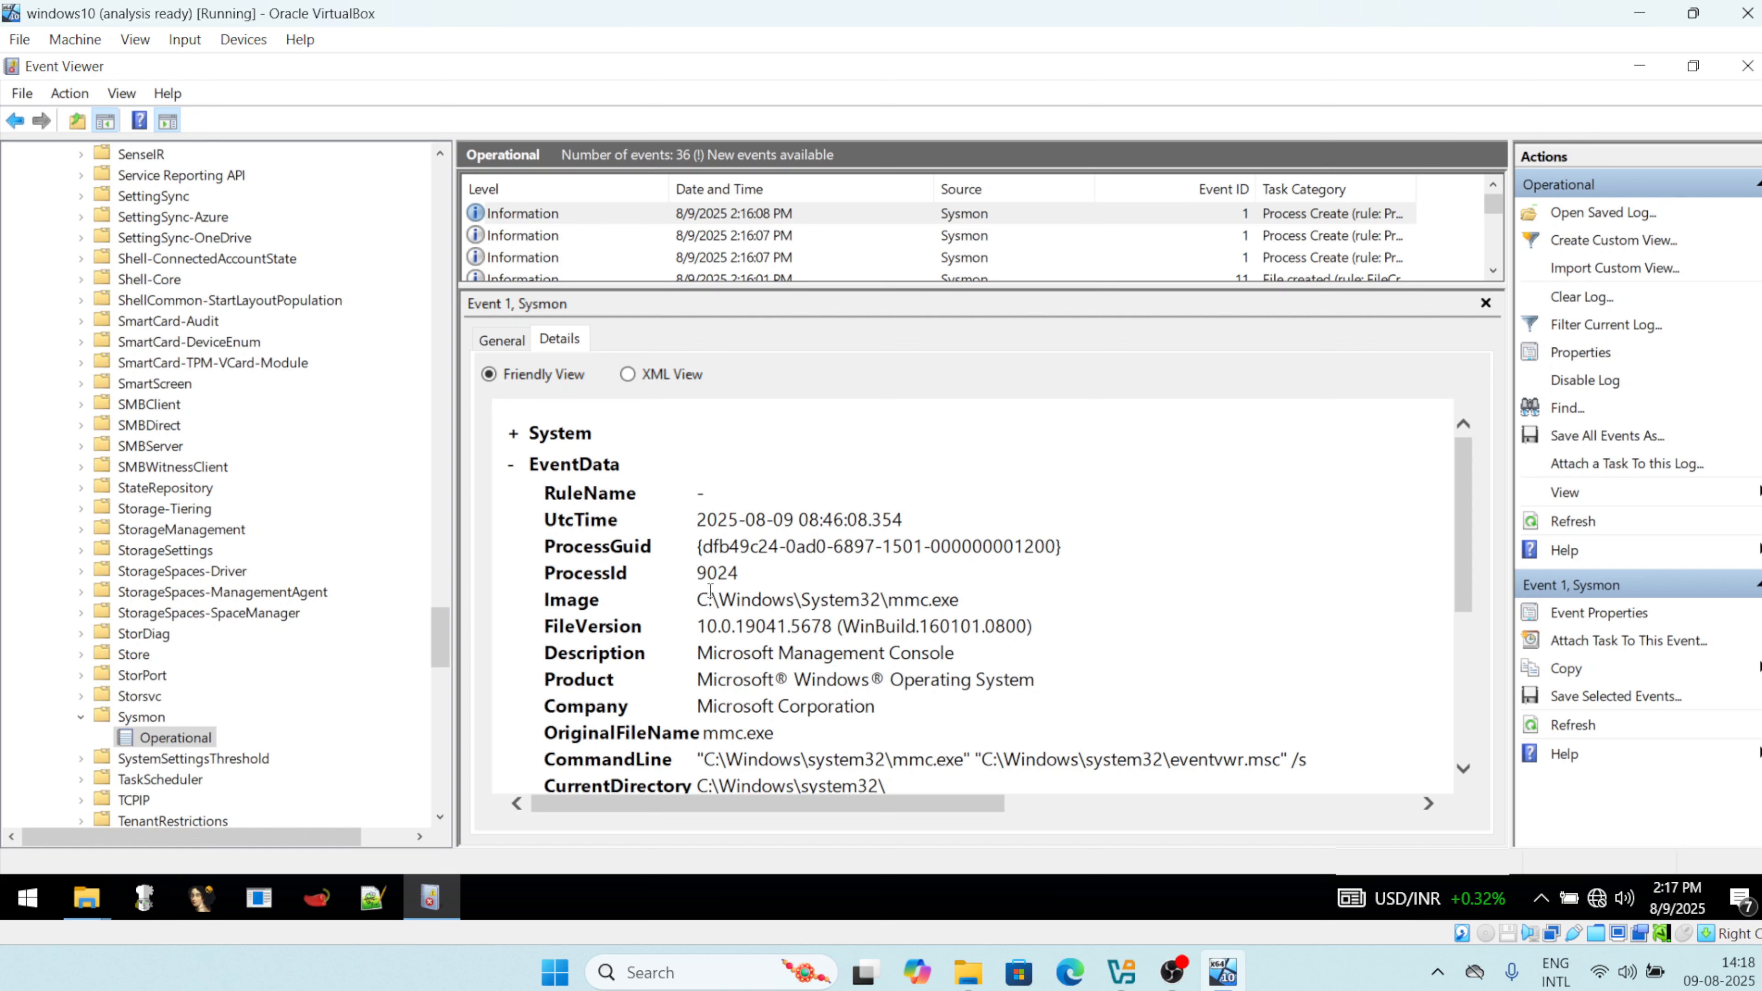
{"action": "left_click_drag", "start_coordinate": [709, 599], "coordinate": [964, 598]}
{"action": "left_click_drag", "start_coordinate": [920, 755], "coordinate": [910, 758]}
{"action": "scroll", "coordinate": [882, 729], "scroll_direction": "down", "scroll_amount": 3}
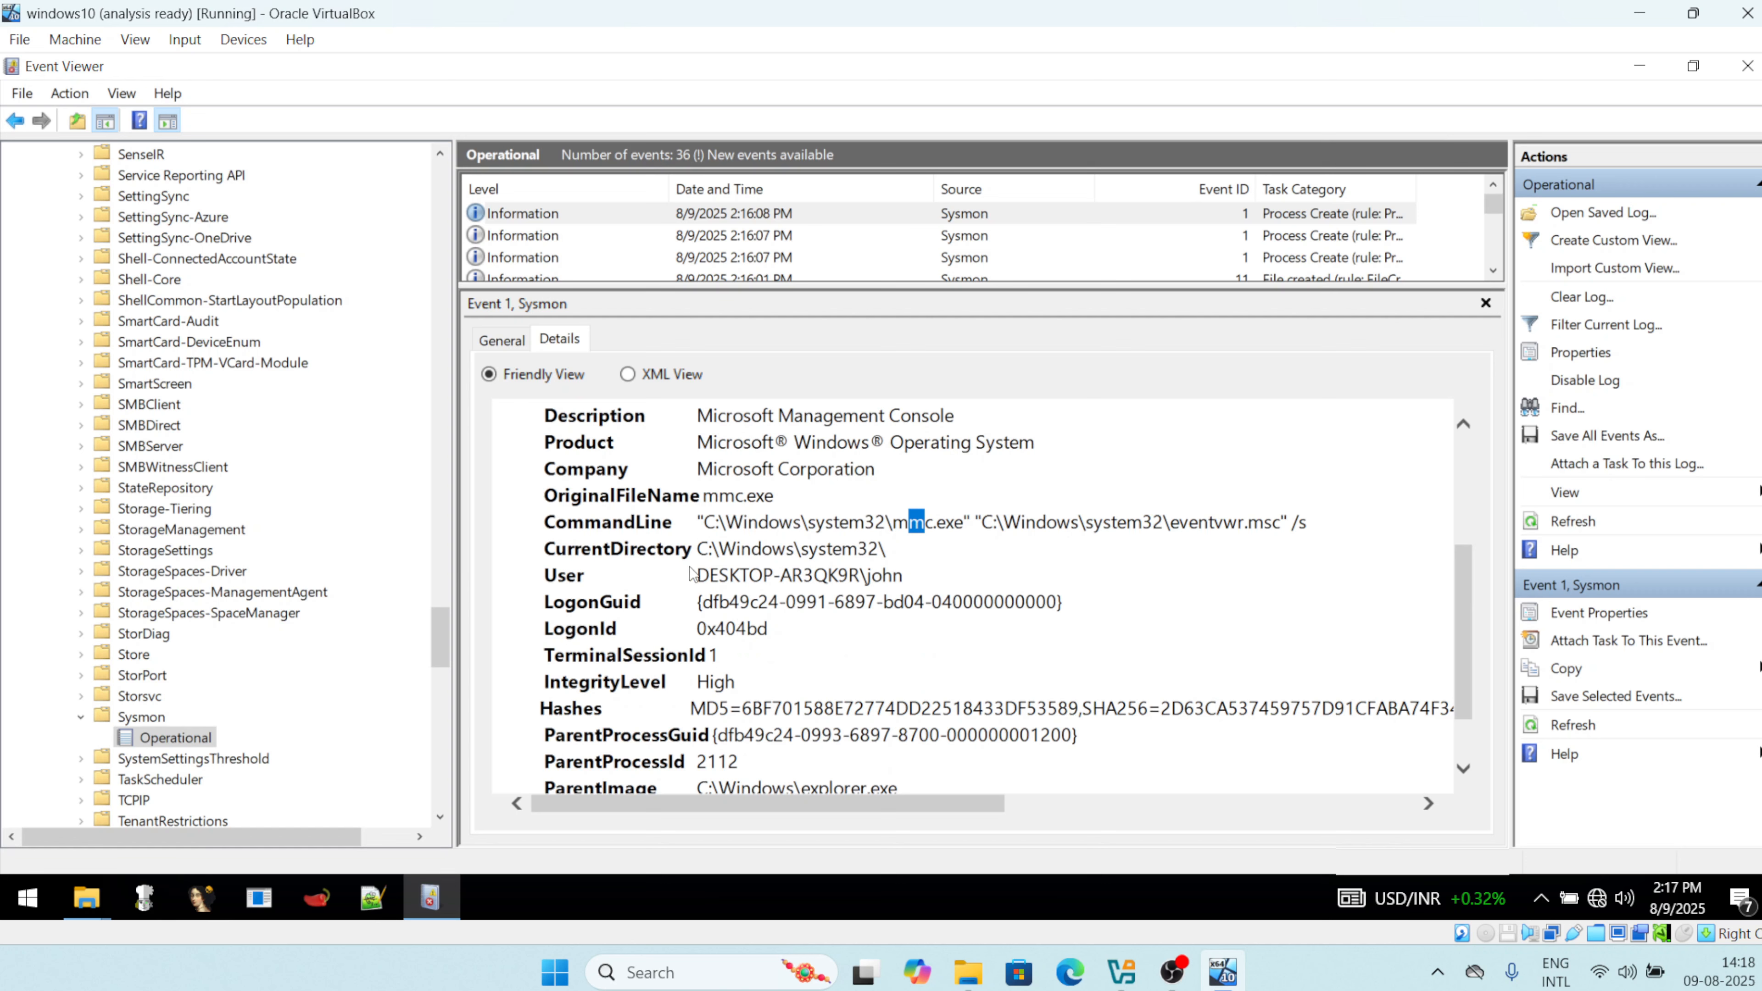
{"action": "left_click_drag", "start_coordinate": [697, 575], "coordinate": [927, 600]}
{"action": "left_click", "coordinate": [954, 607]}
Scroll through the remaining fields, including parent explorer.exe, then shrink the preview back.
{"action": "scroll", "coordinate": [951, 606], "scroll_direction": "down", "scroll_amount": 1}
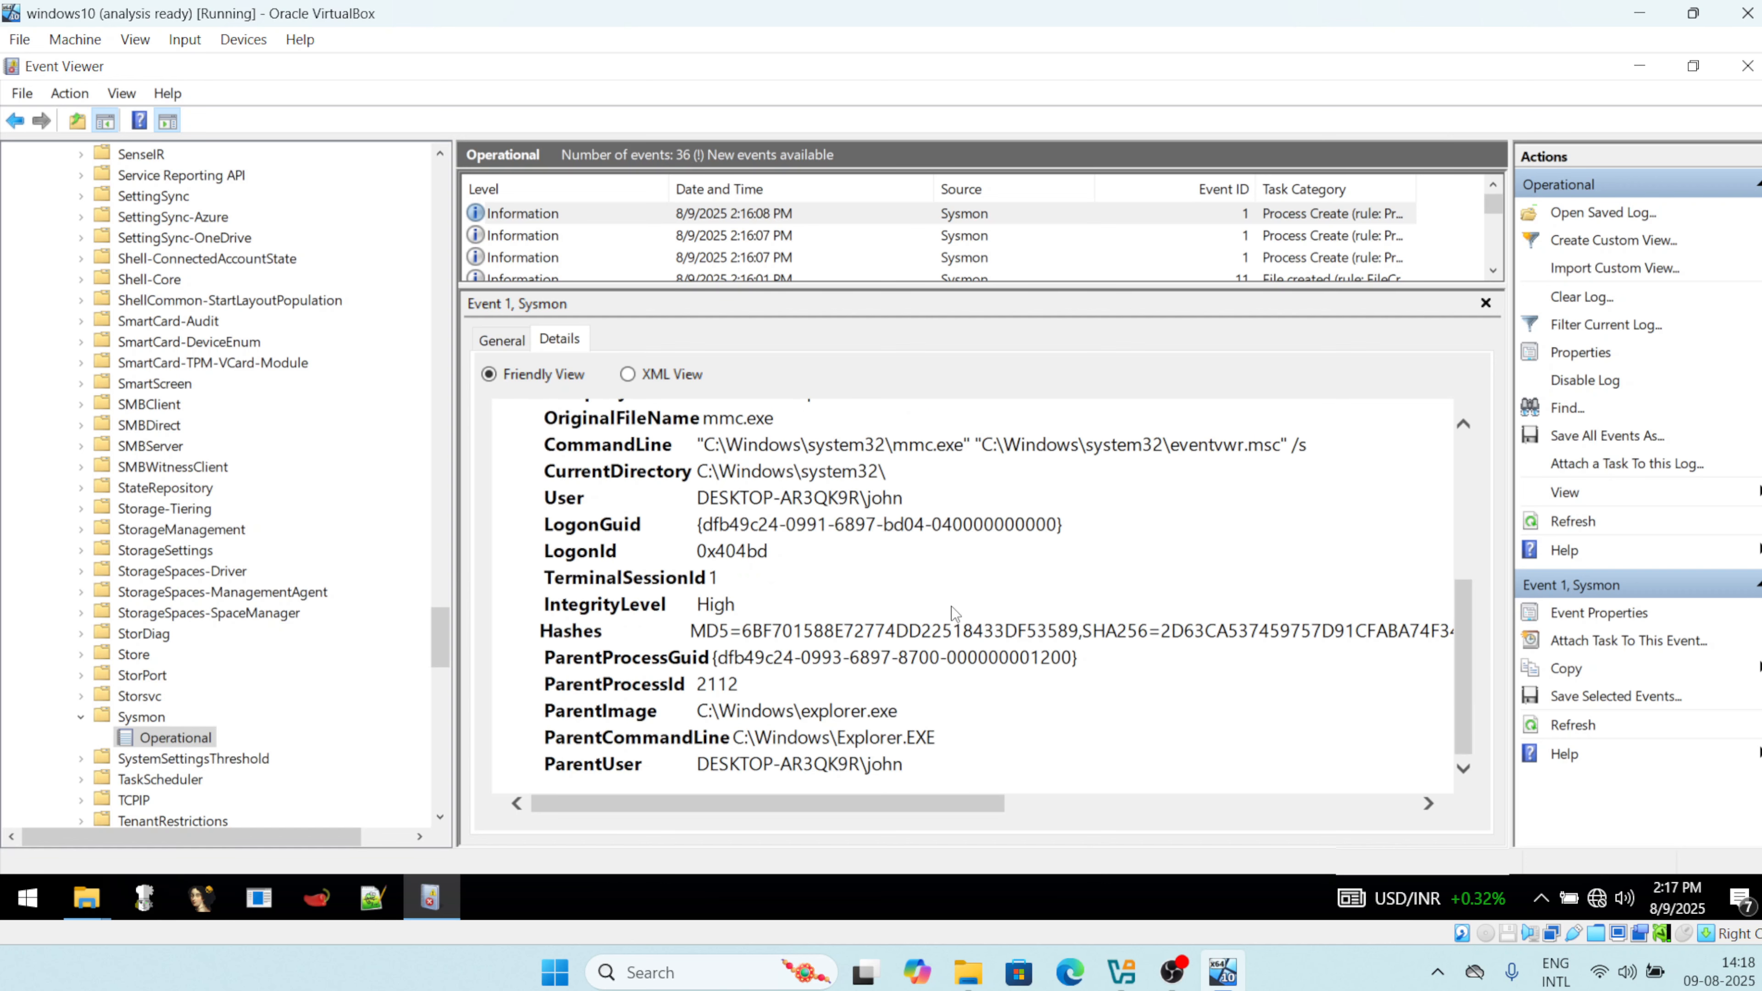
{"action": "scroll", "coordinate": [943, 624], "scroll_direction": "up", "scroll_amount": 1}
{"action": "scroll", "coordinate": [807, 731], "scroll_direction": "down", "scroll_amount": 1}
{"action": "scroll", "coordinate": [808, 729], "scroll_direction": "up", "scroll_amount": 1}
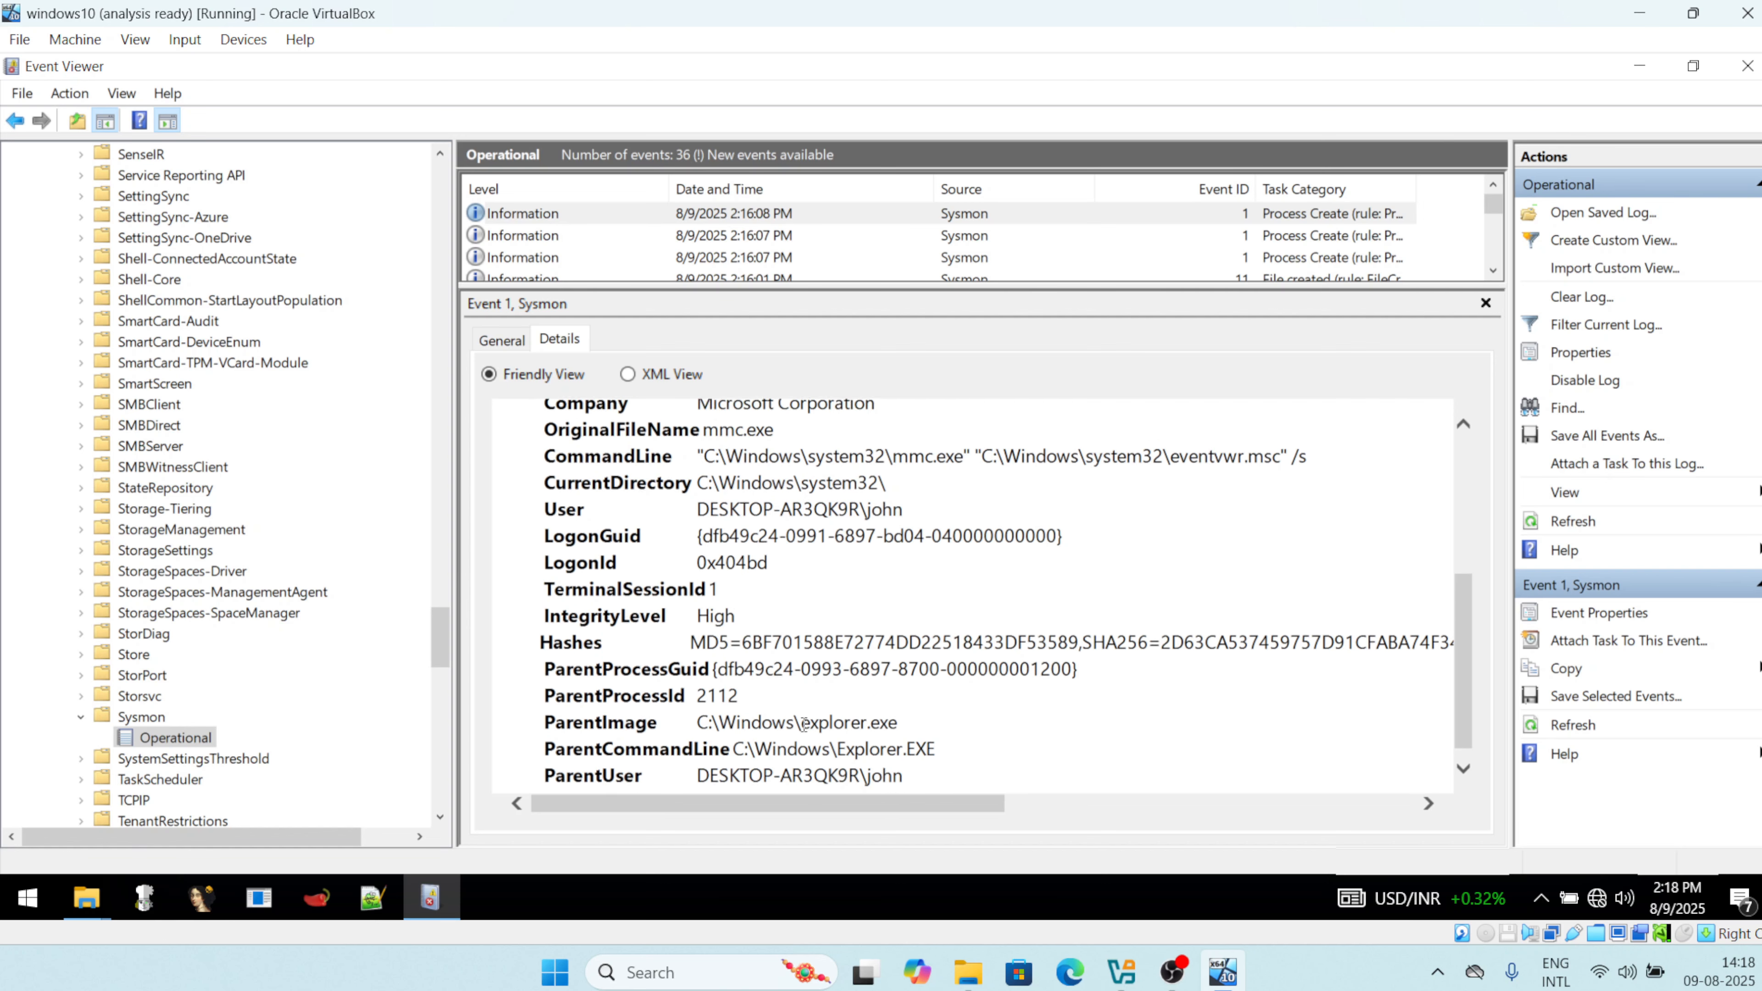
{"action": "scroll", "coordinate": [808, 729], "scroll_direction": "down", "scroll_amount": 1}
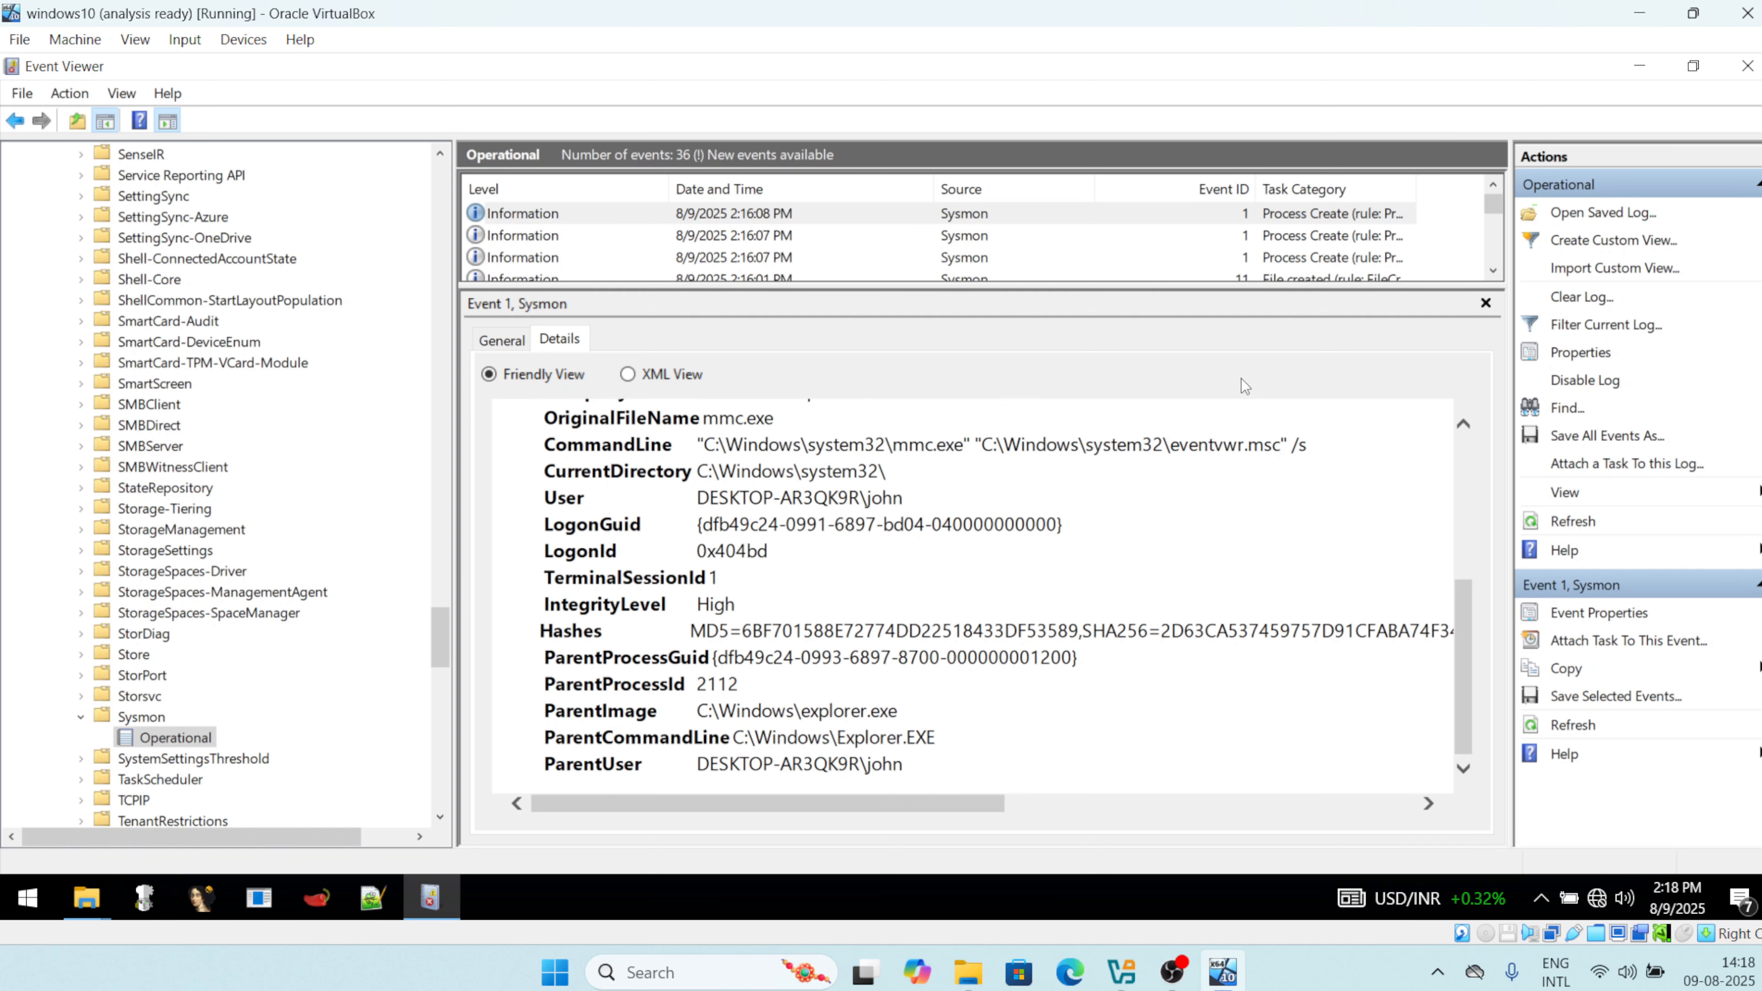
{"action": "left_click_drag", "start_coordinate": [1217, 291], "coordinate": [1207, 530]}
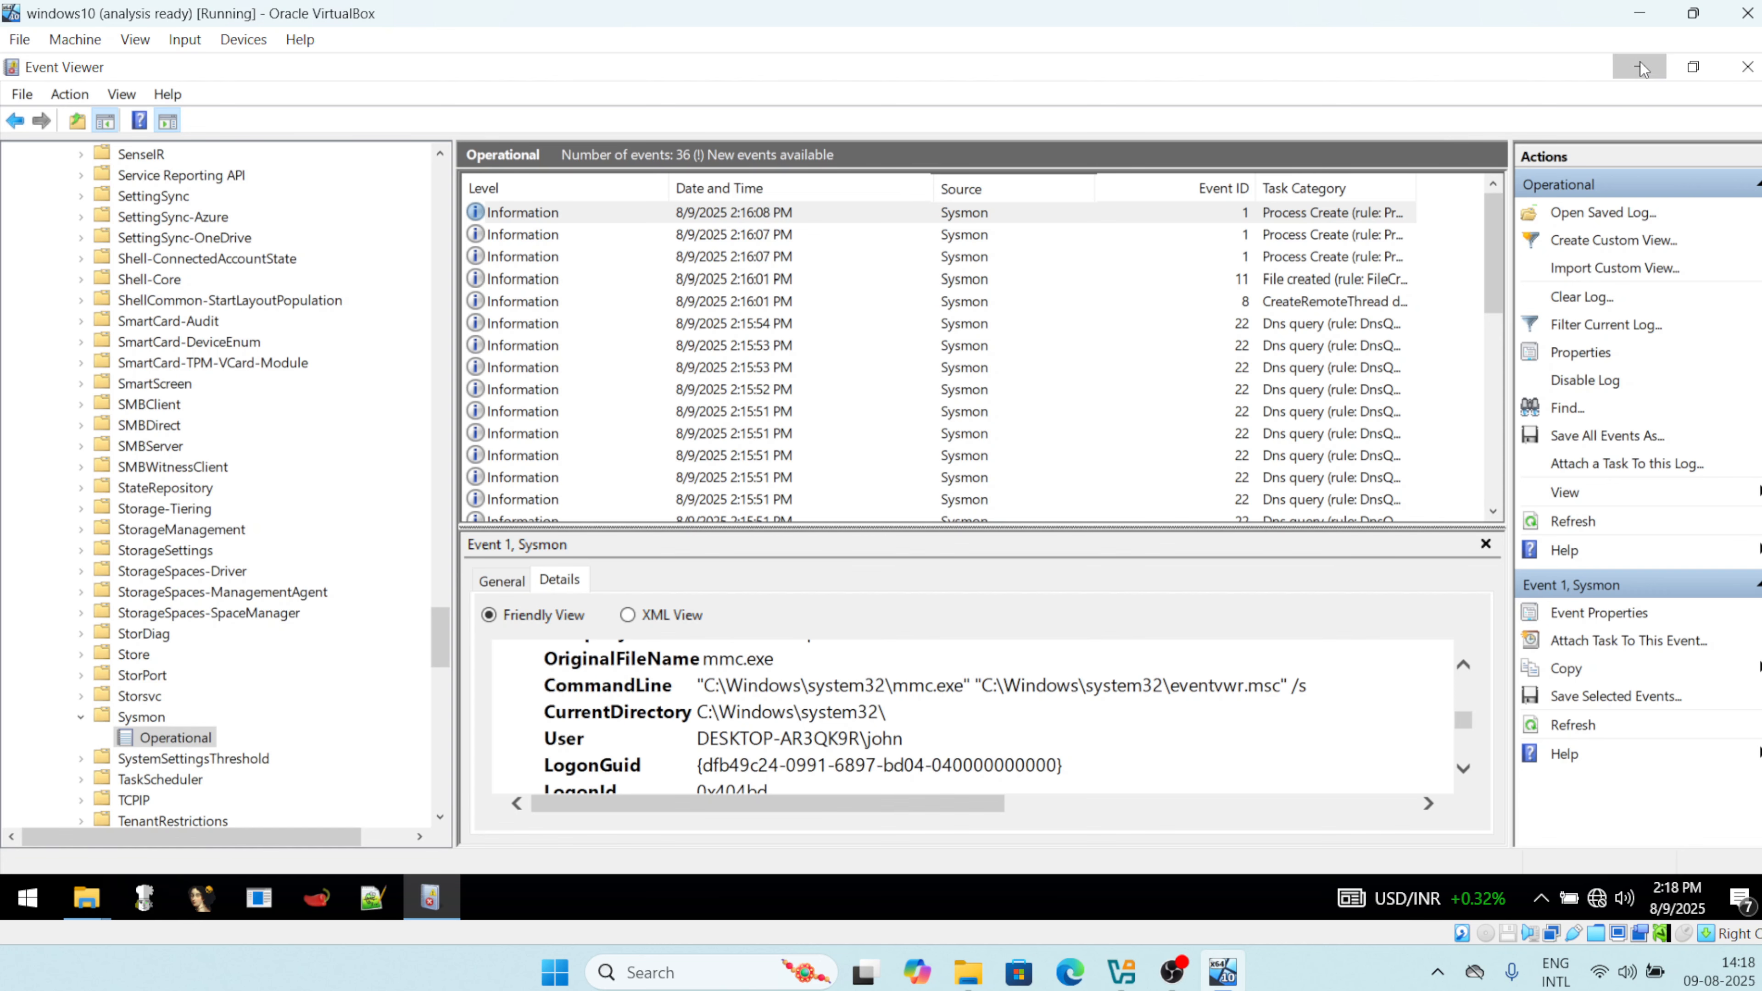
Close the Sysmon folder window and select AvastSvc.exe in malware_course-main\Samples\03- Dynamic Analysis\AvastSvcyHA.
{"action": "left_click", "coordinate": [1641, 67]}
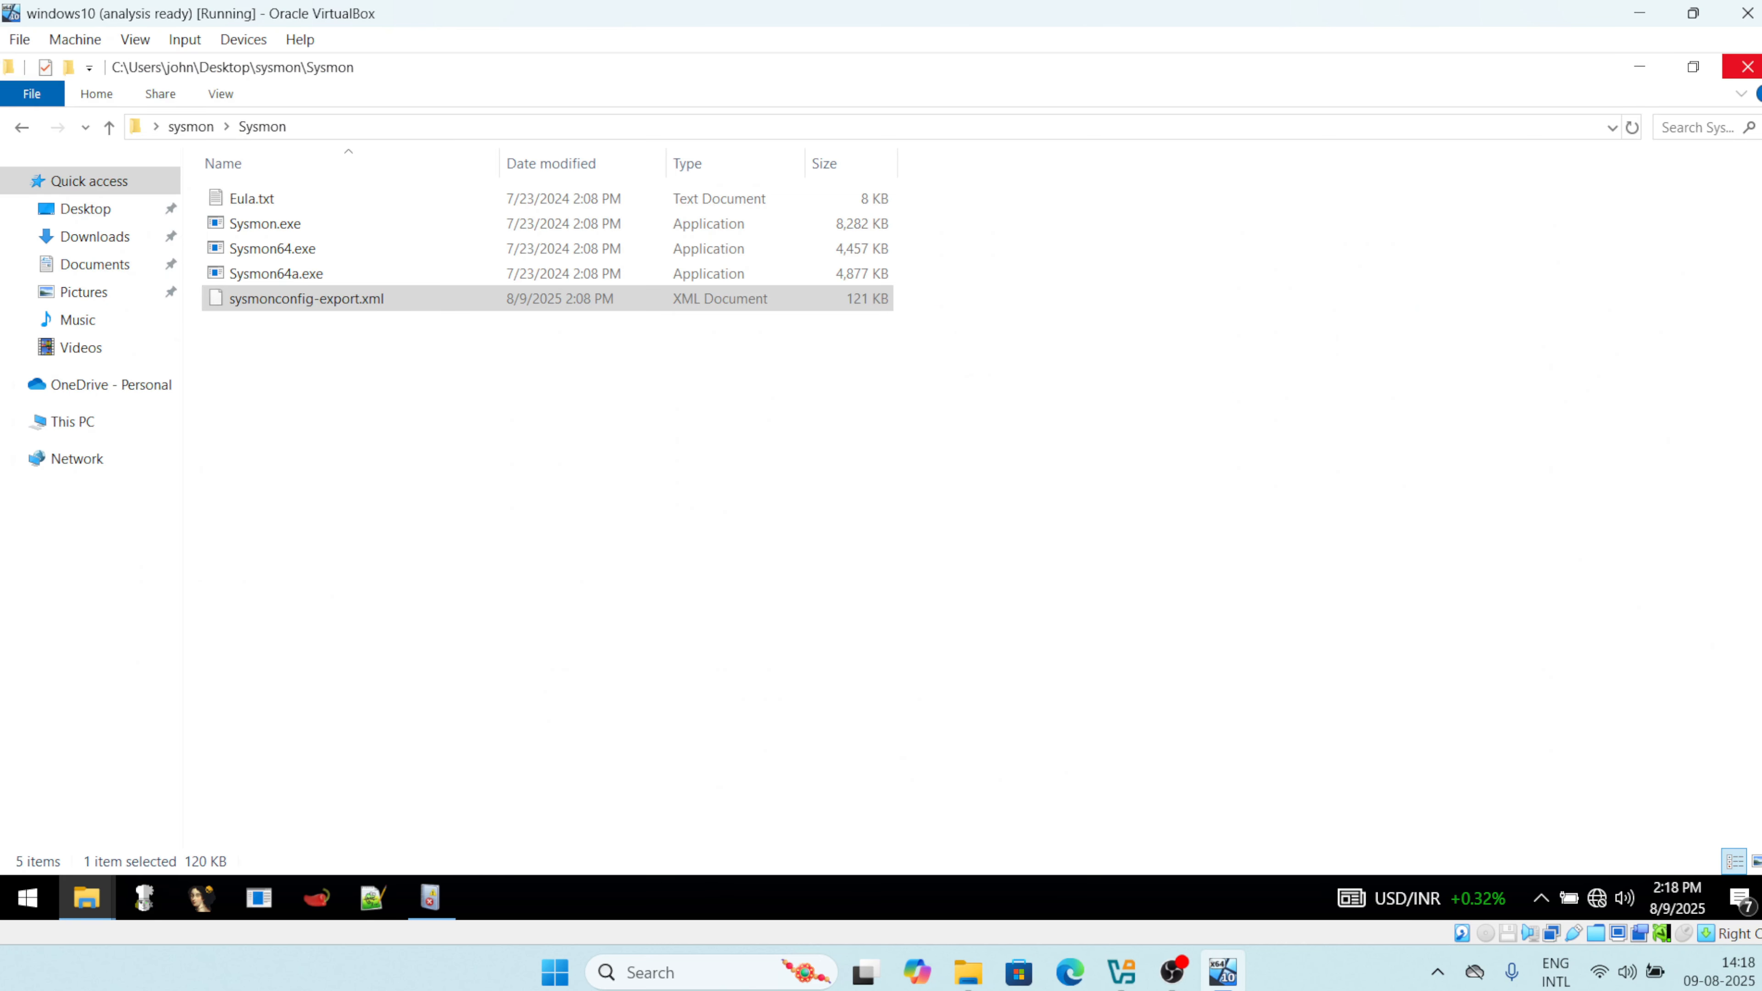
{"action": "left_click", "coordinate": [1746, 67]}
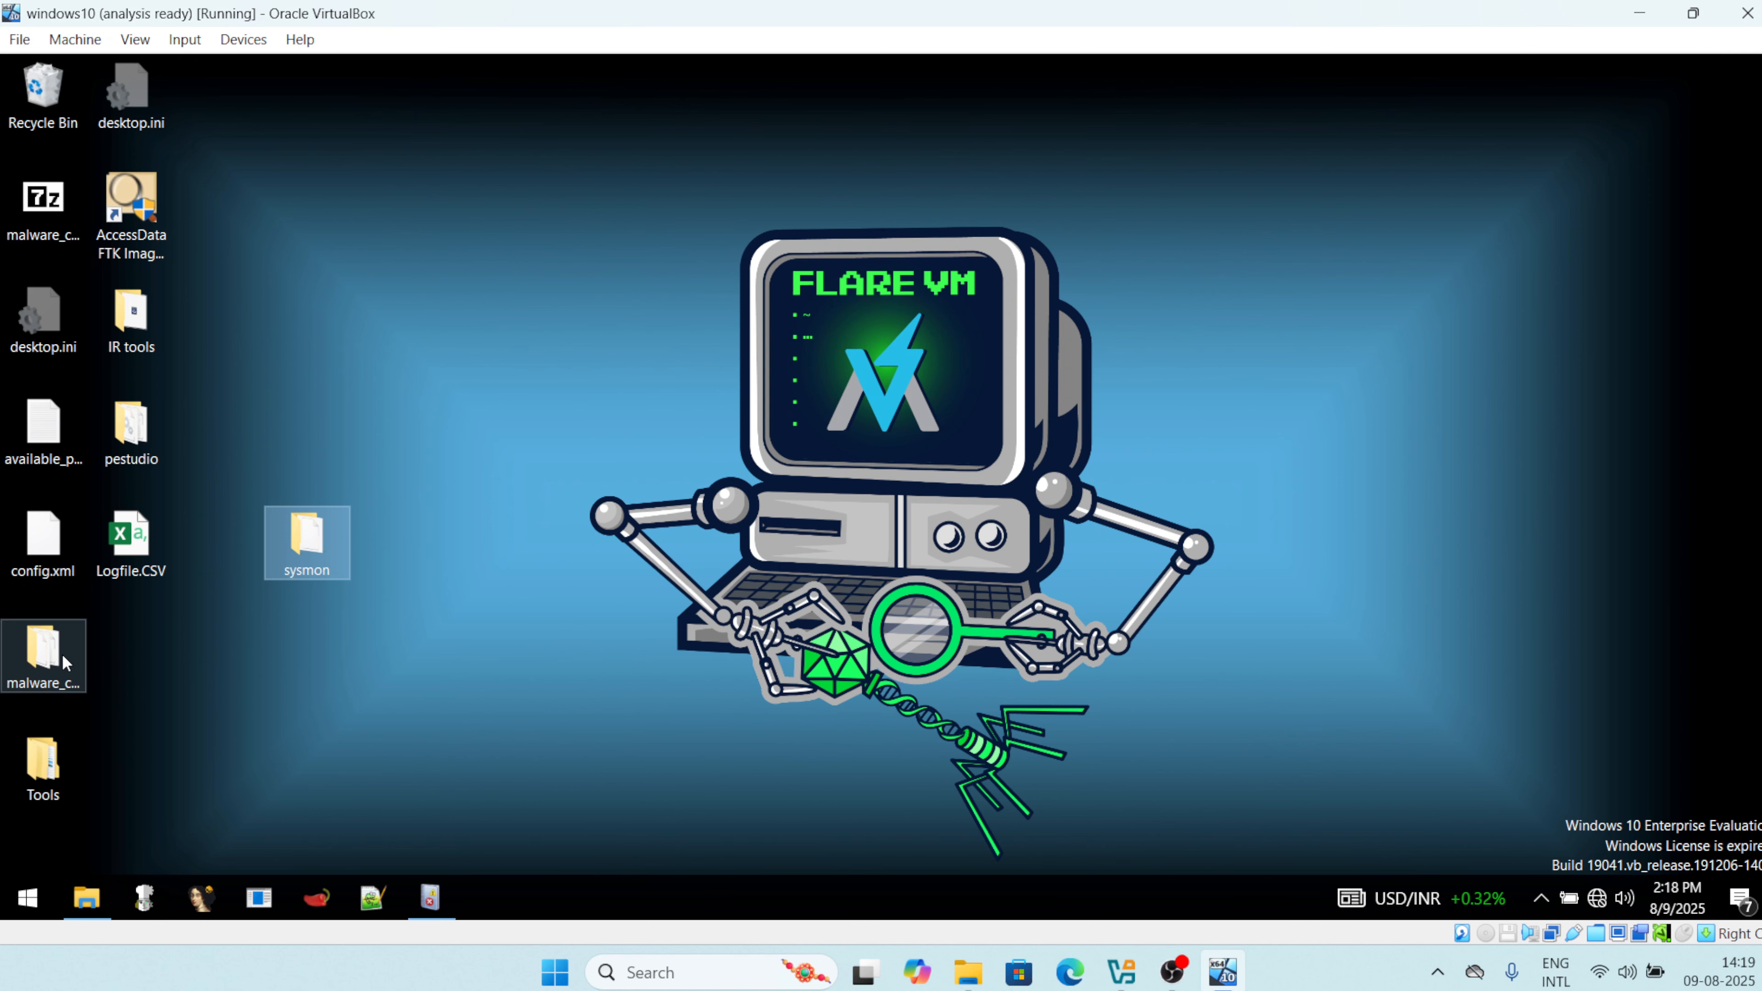
{"action": "double_click", "coordinate": [43, 649]}
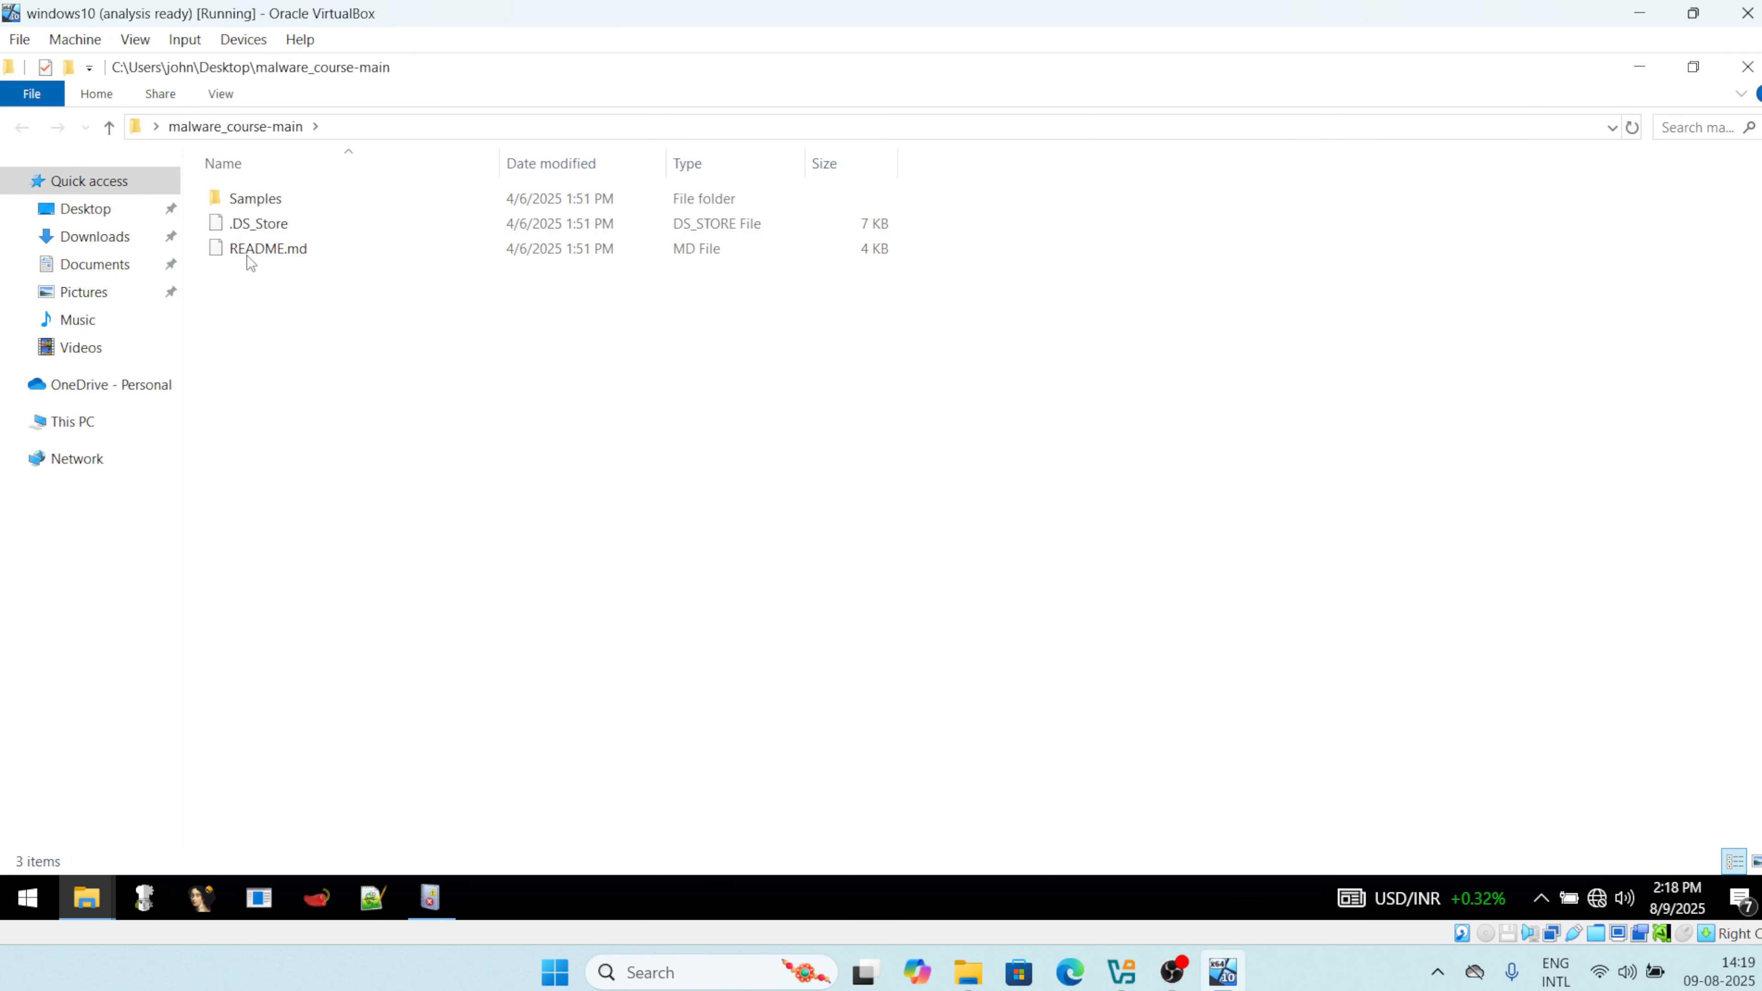
{"action": "double_click", "coordinate": [262, 201]}
{"action": "double_click", "coordinate": [301, 274]}
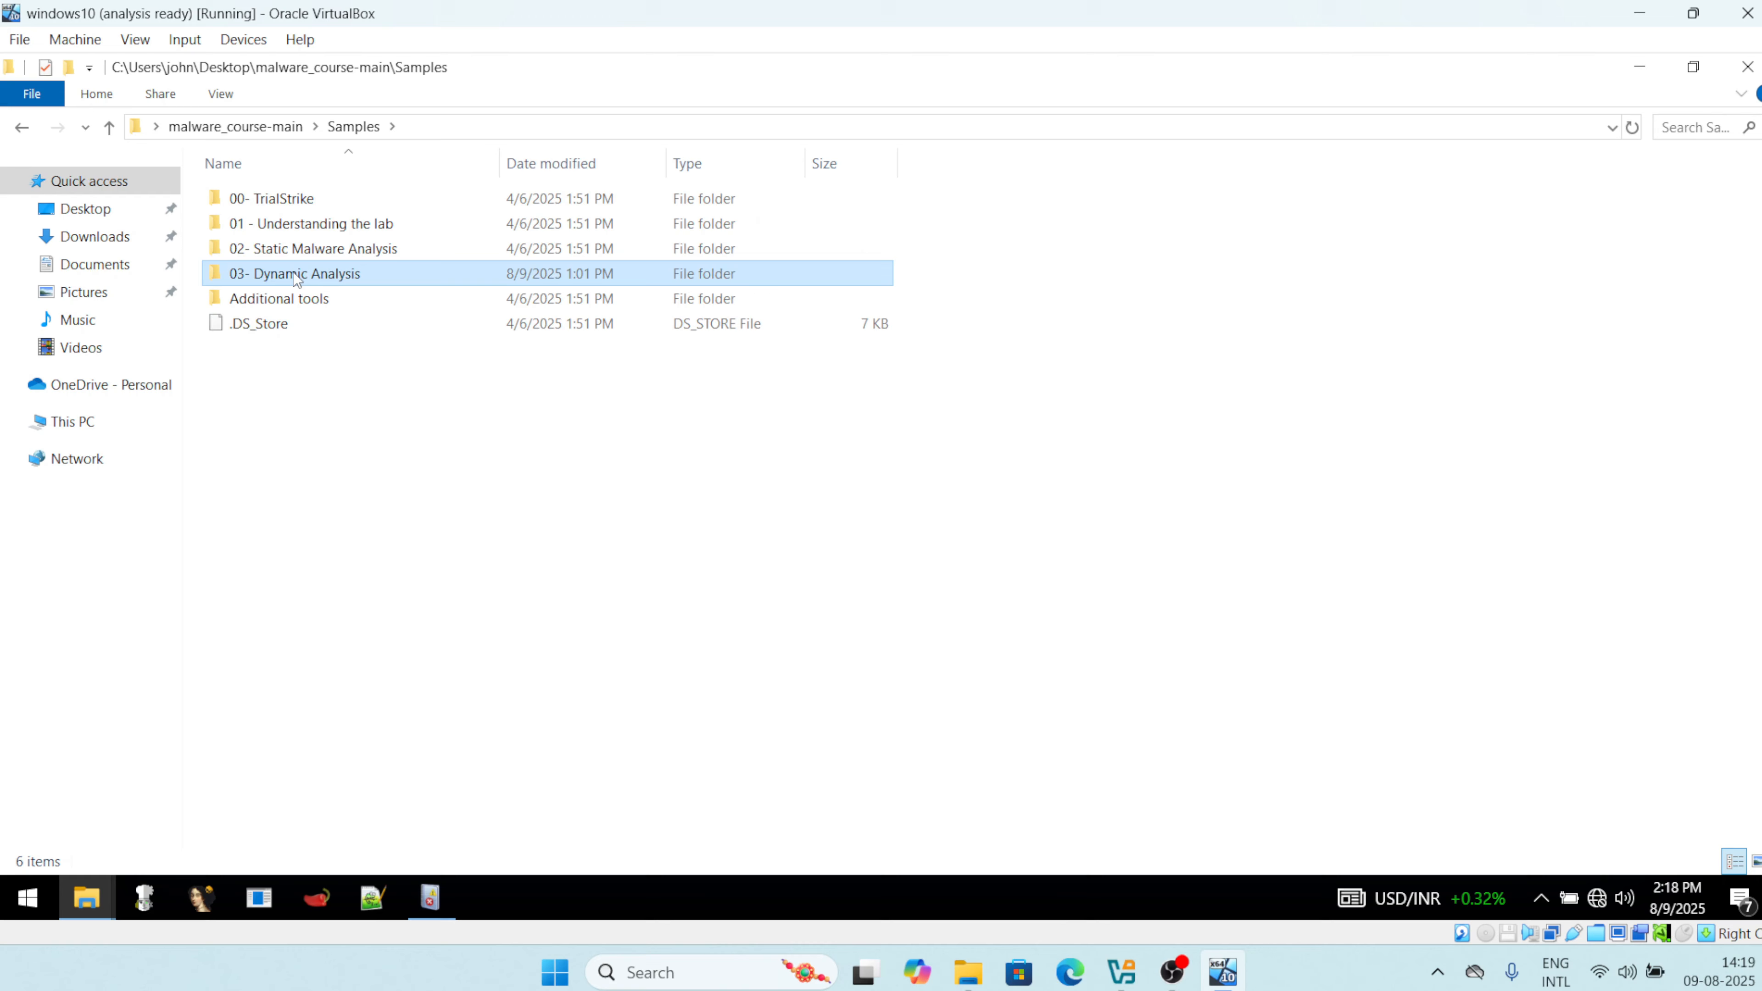
{"action": "left_click", "coordinate": [303, 207]}
{"action": "double_click", "coordinate": [303, 208]}
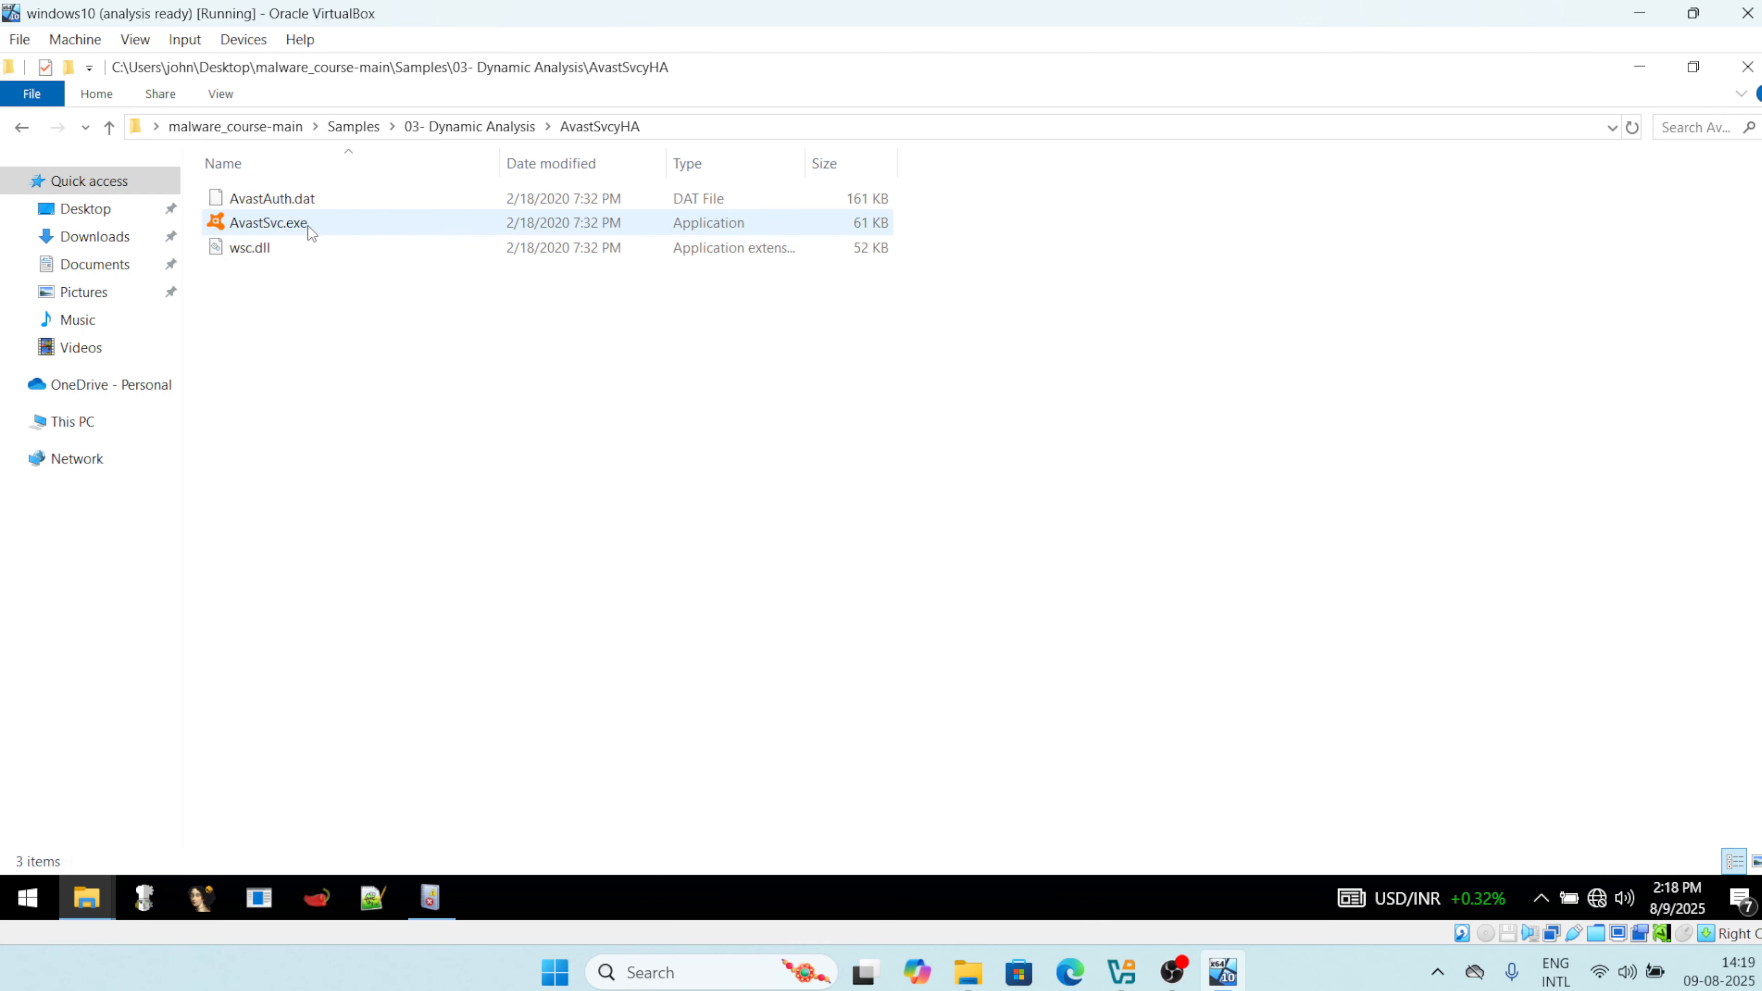
{"action": "left_click", "coordinate": [308, 226]}
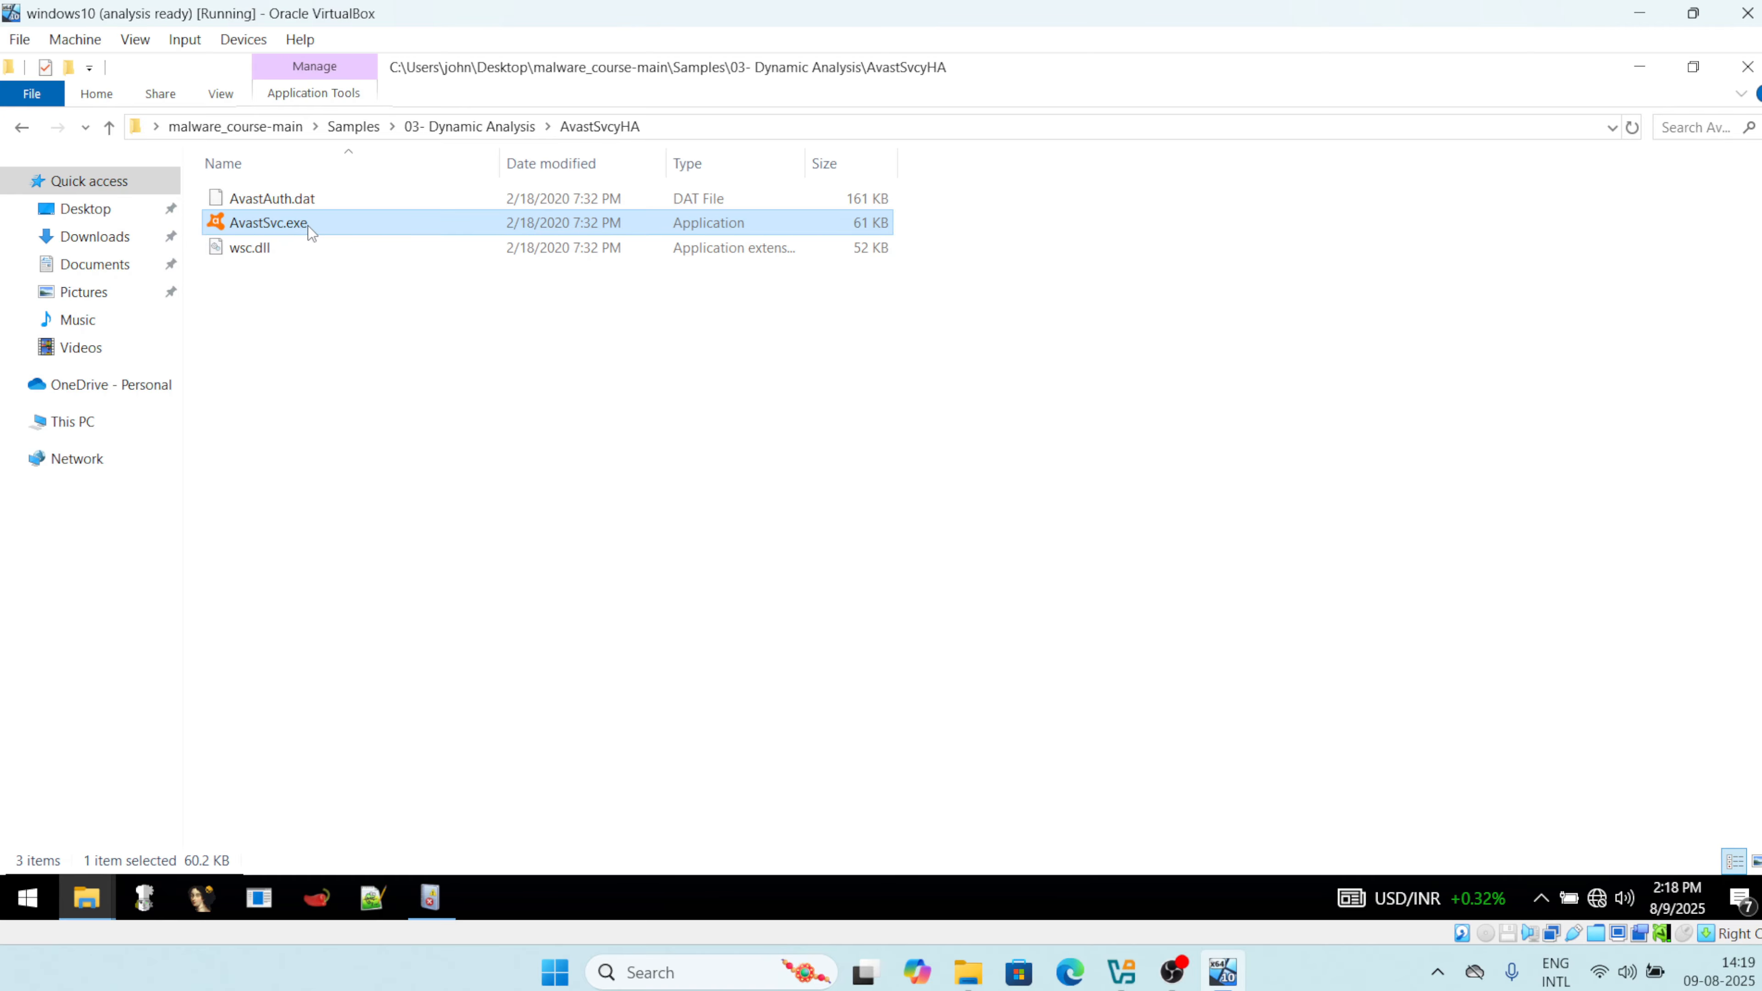
{"action": "left_click", "coordinate": [1639, 66]}
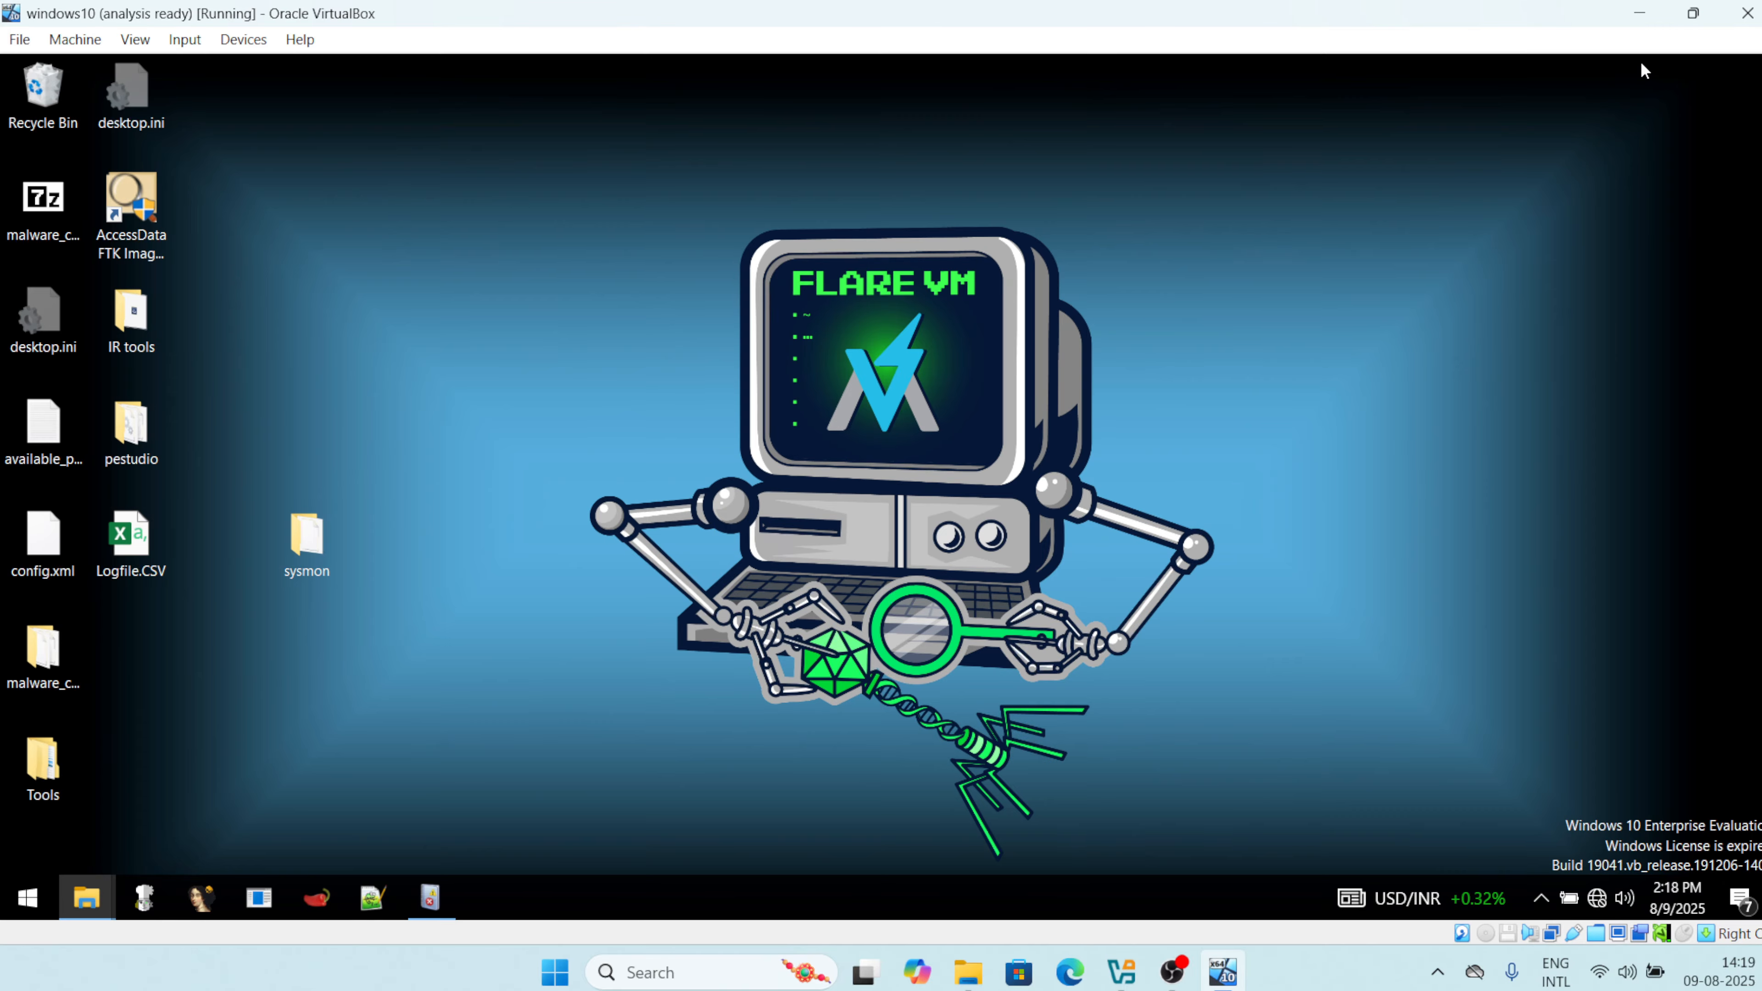
Review the Event ID 11 File created entry, then the 2:16:01 PM Event 8 CreateRemoteThread details.
{"action": "left_click", "coordinate": [431, 898]}
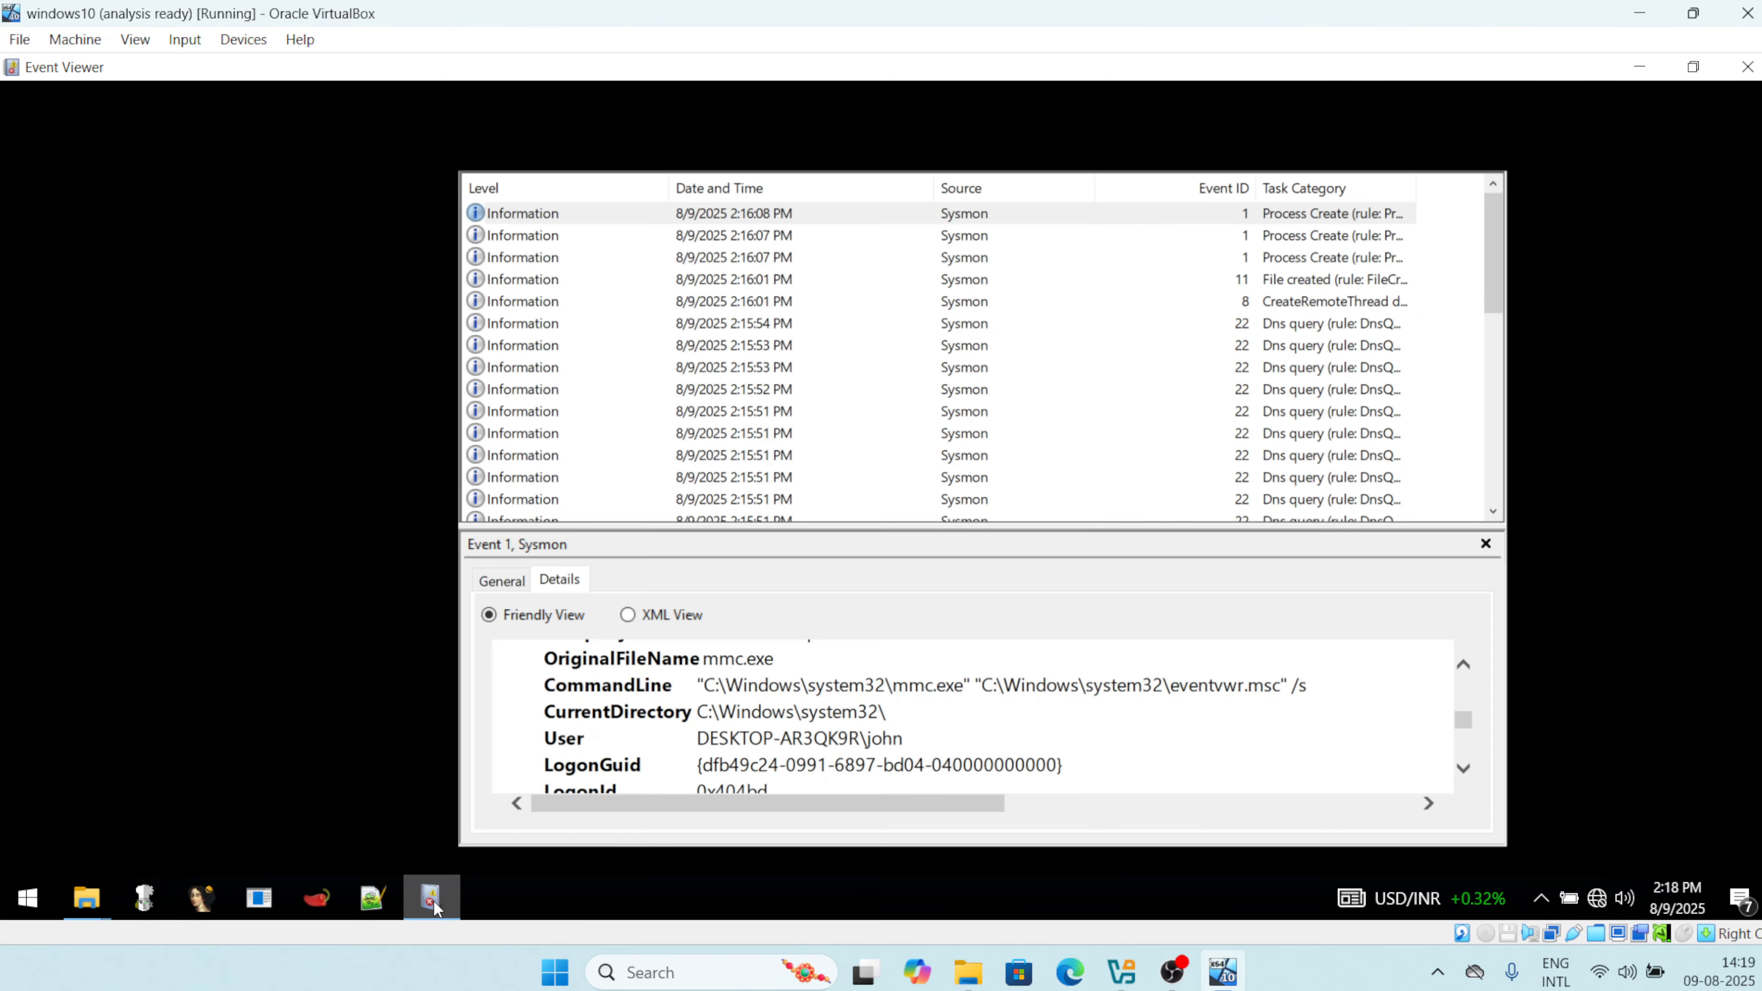
{"action": "scroll", "coordinate": [1069, 296], "scroll_direction": "down", "scroll_amount": 1}
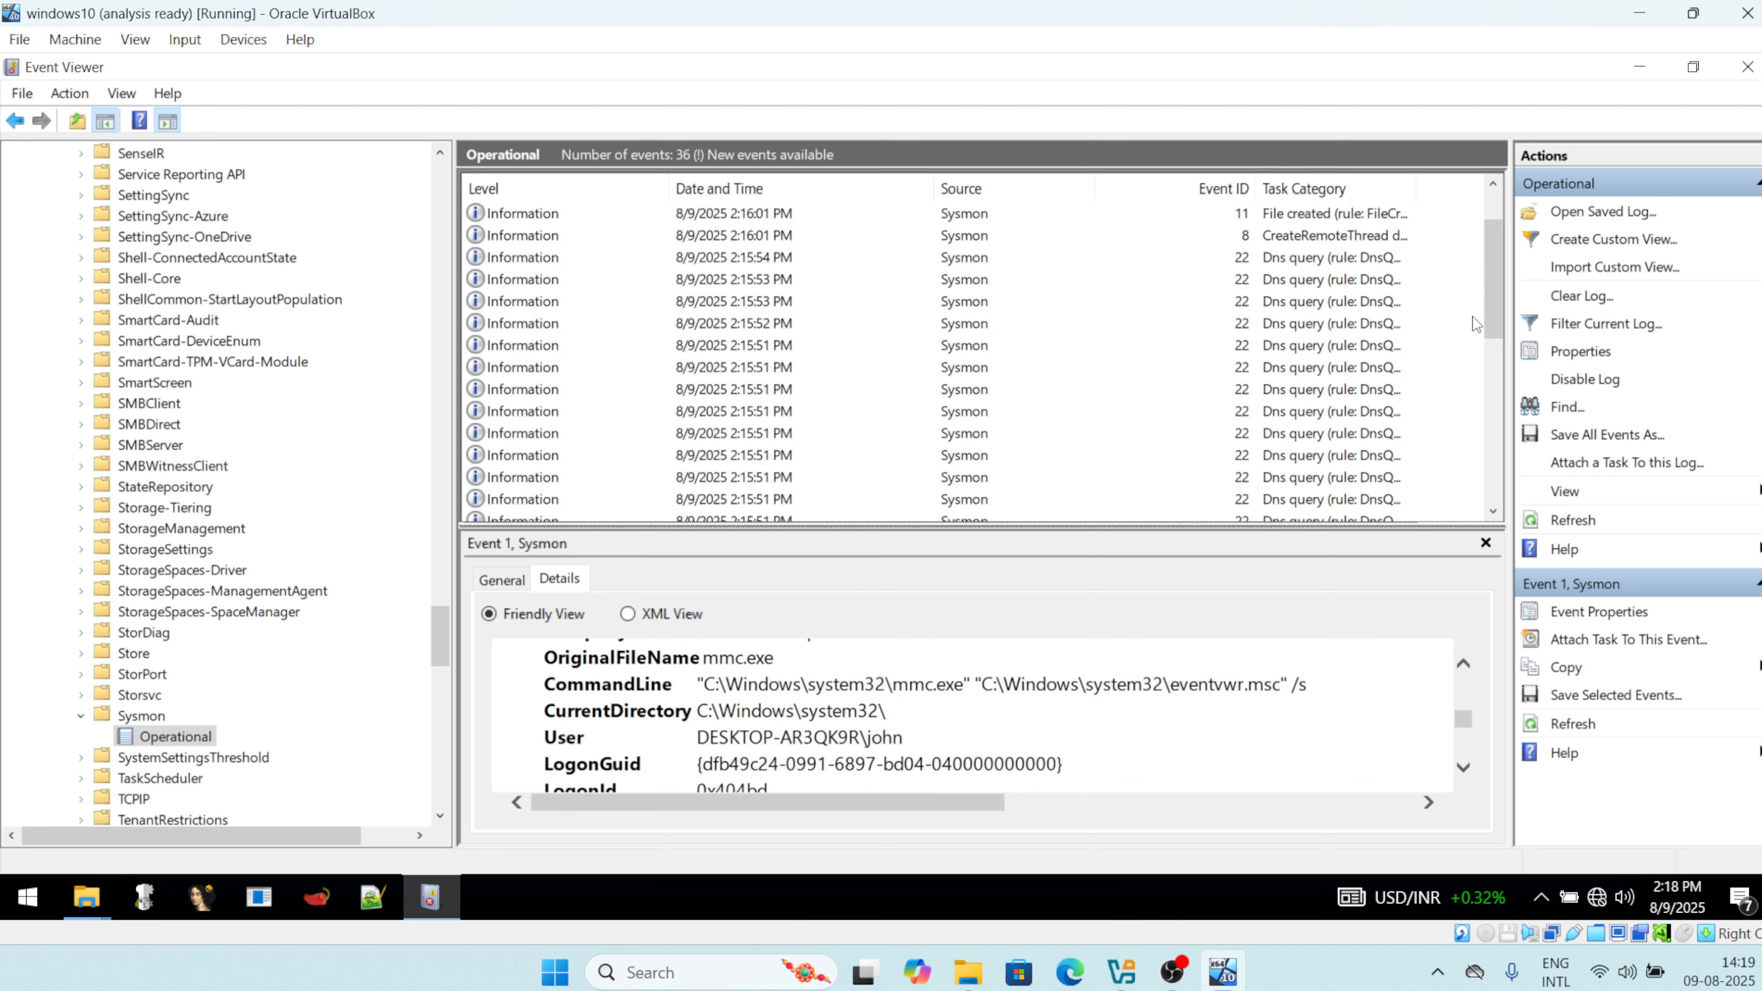
{"action": "scroll", "coordinate": [1492, 285], "scroll_direction": "up", "scroll_amount": 1}
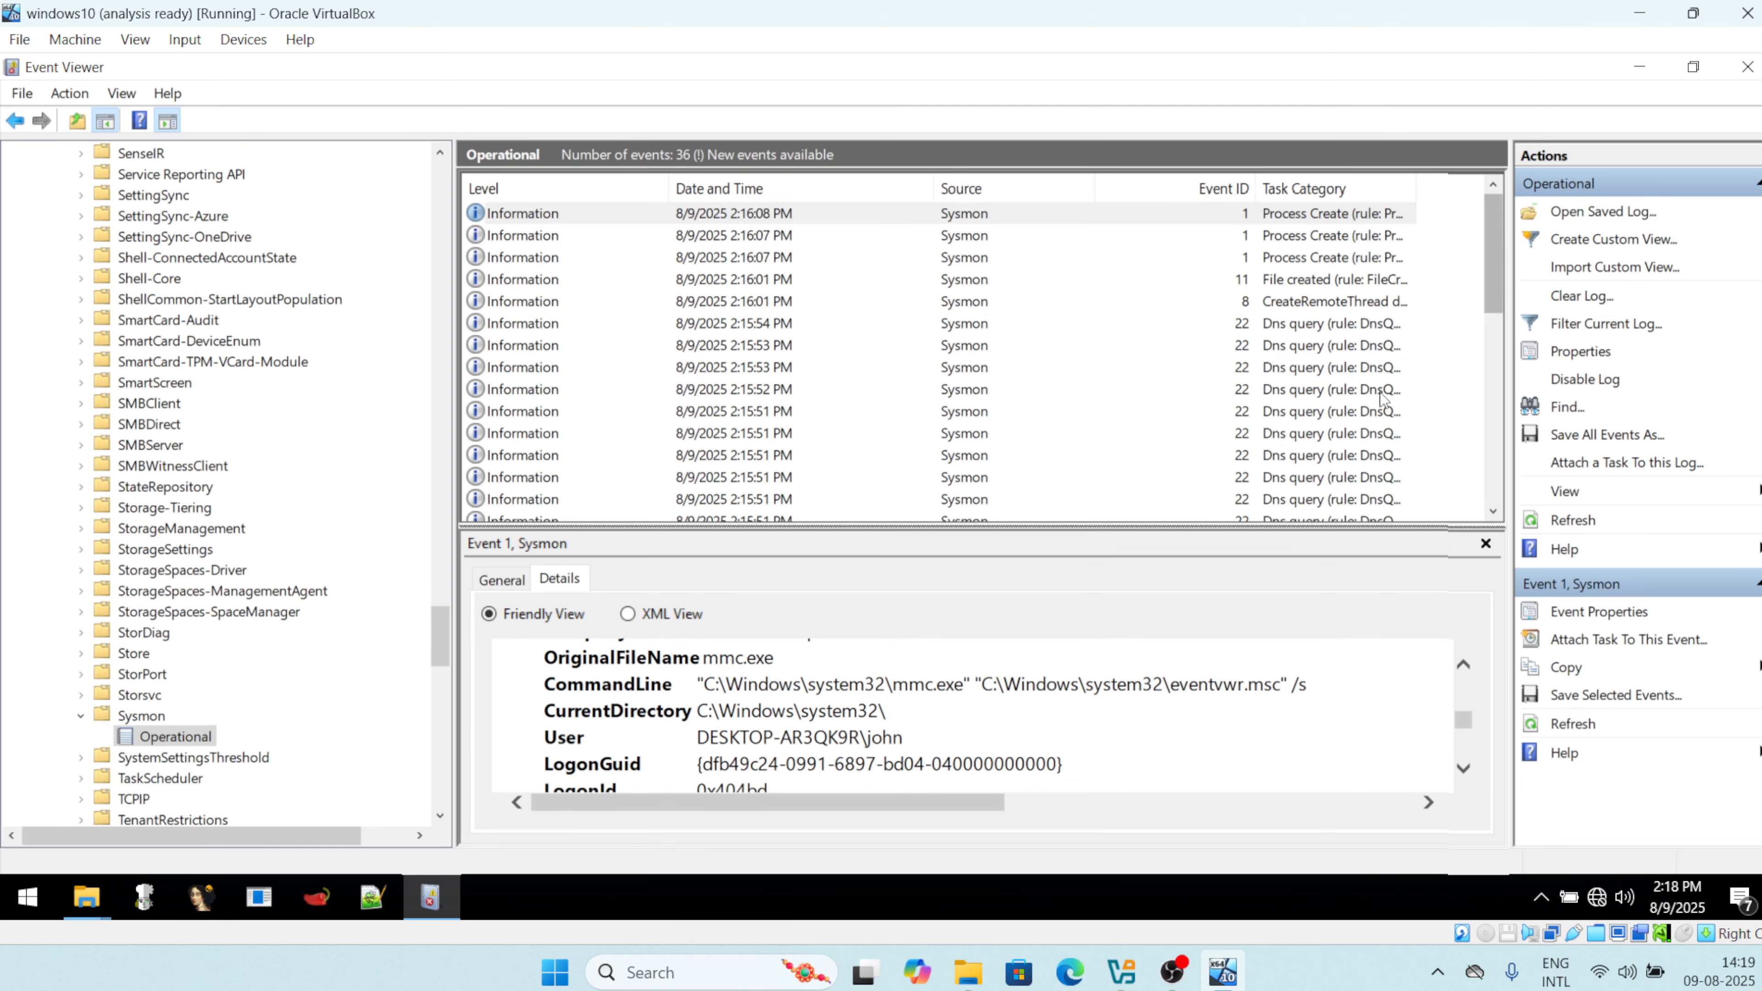
{"action": "left_click", "coordinate": [1286, 282]}
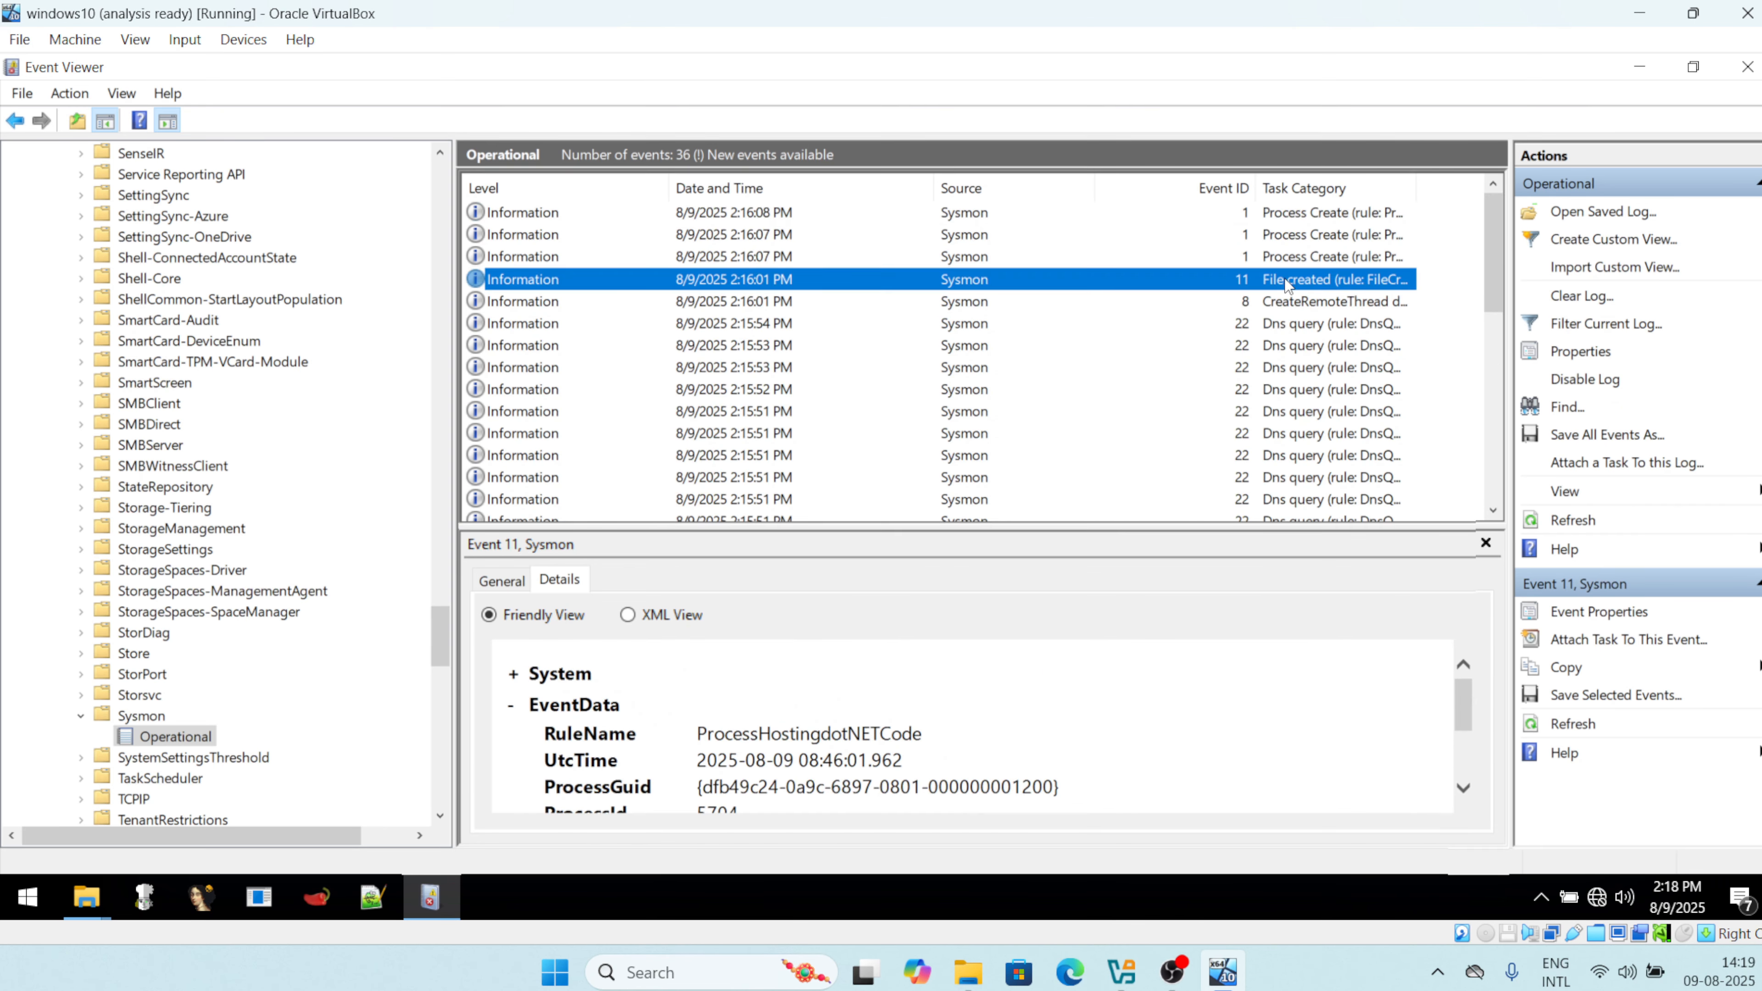
{"action": "left_click", "coordinate": [1282, 305]}
{"action": "scroll", "coordinate": [712, 748], "scroll_direction": "down", "scroll_amount": 1}
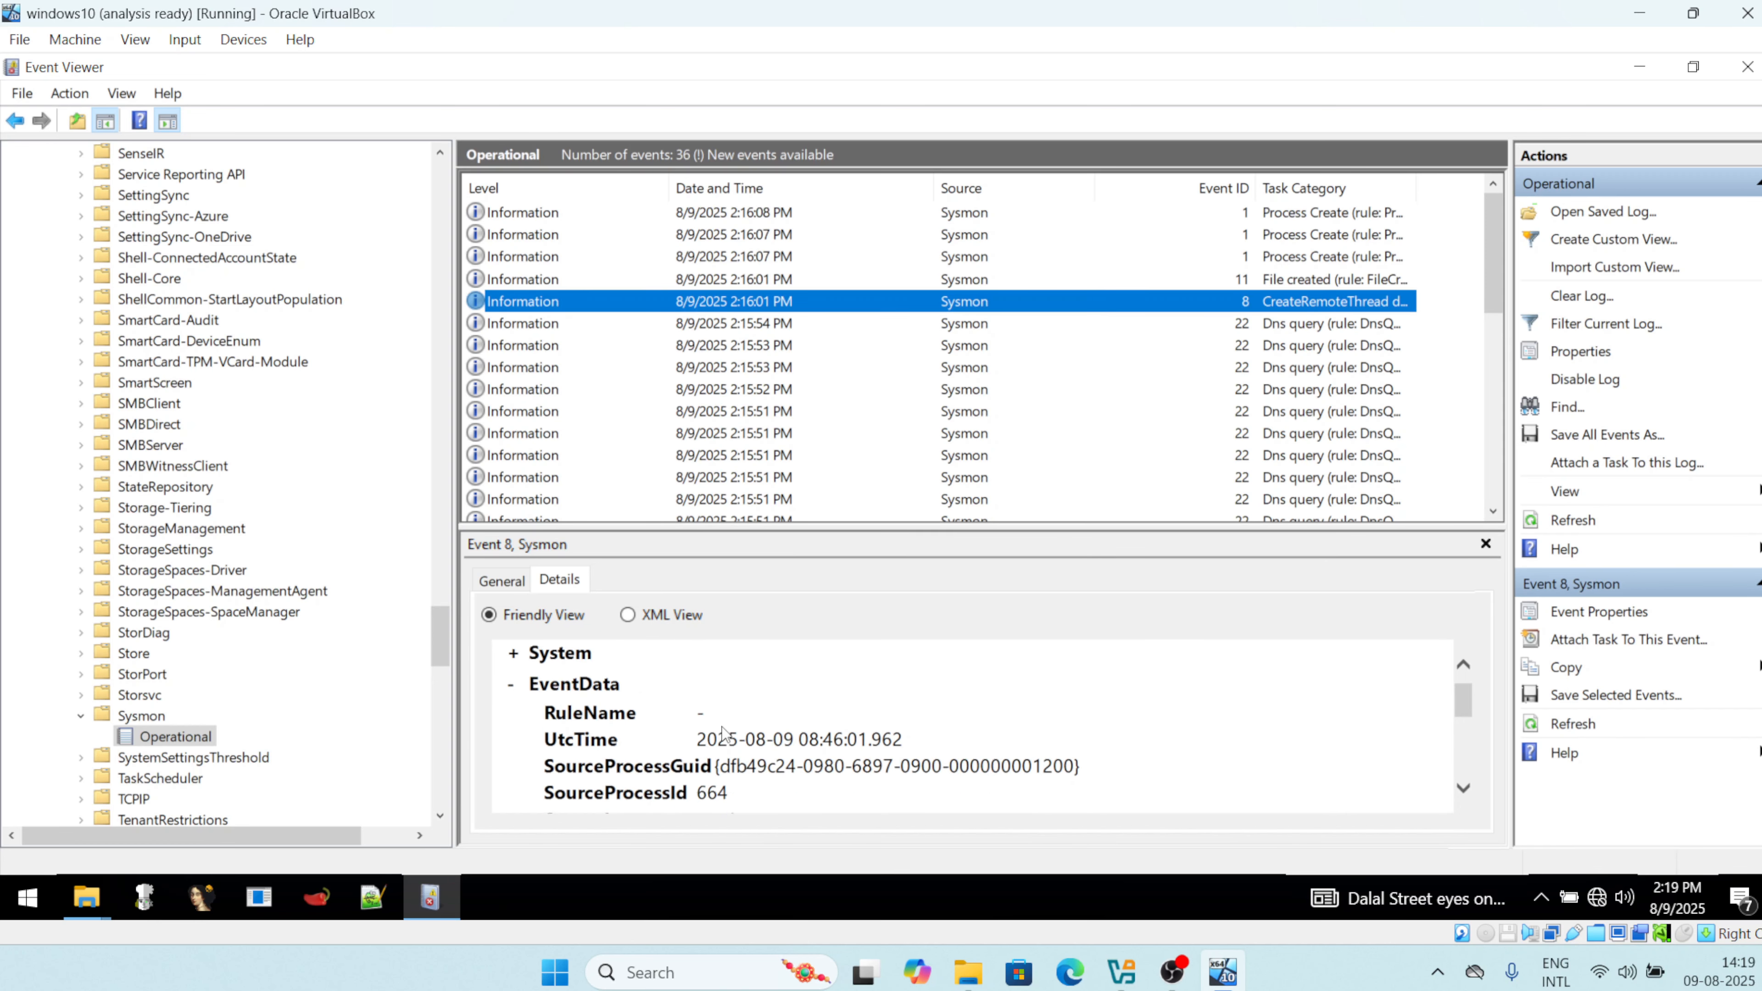
{"action": "scroll", "coordinate": [1204, 686], "scroll_direction": "up", "scroll_amount": 1}
{"action": "mouse_move", "coordinate": [1464, 696]}
{"action": "left_mouse_down"}
{"action": "mouse_move", "coordinate": [1477, 810]}
{"action": "mouse_move", "coordinate": [1489, 687]}
{"action": "left_mouse_up"}
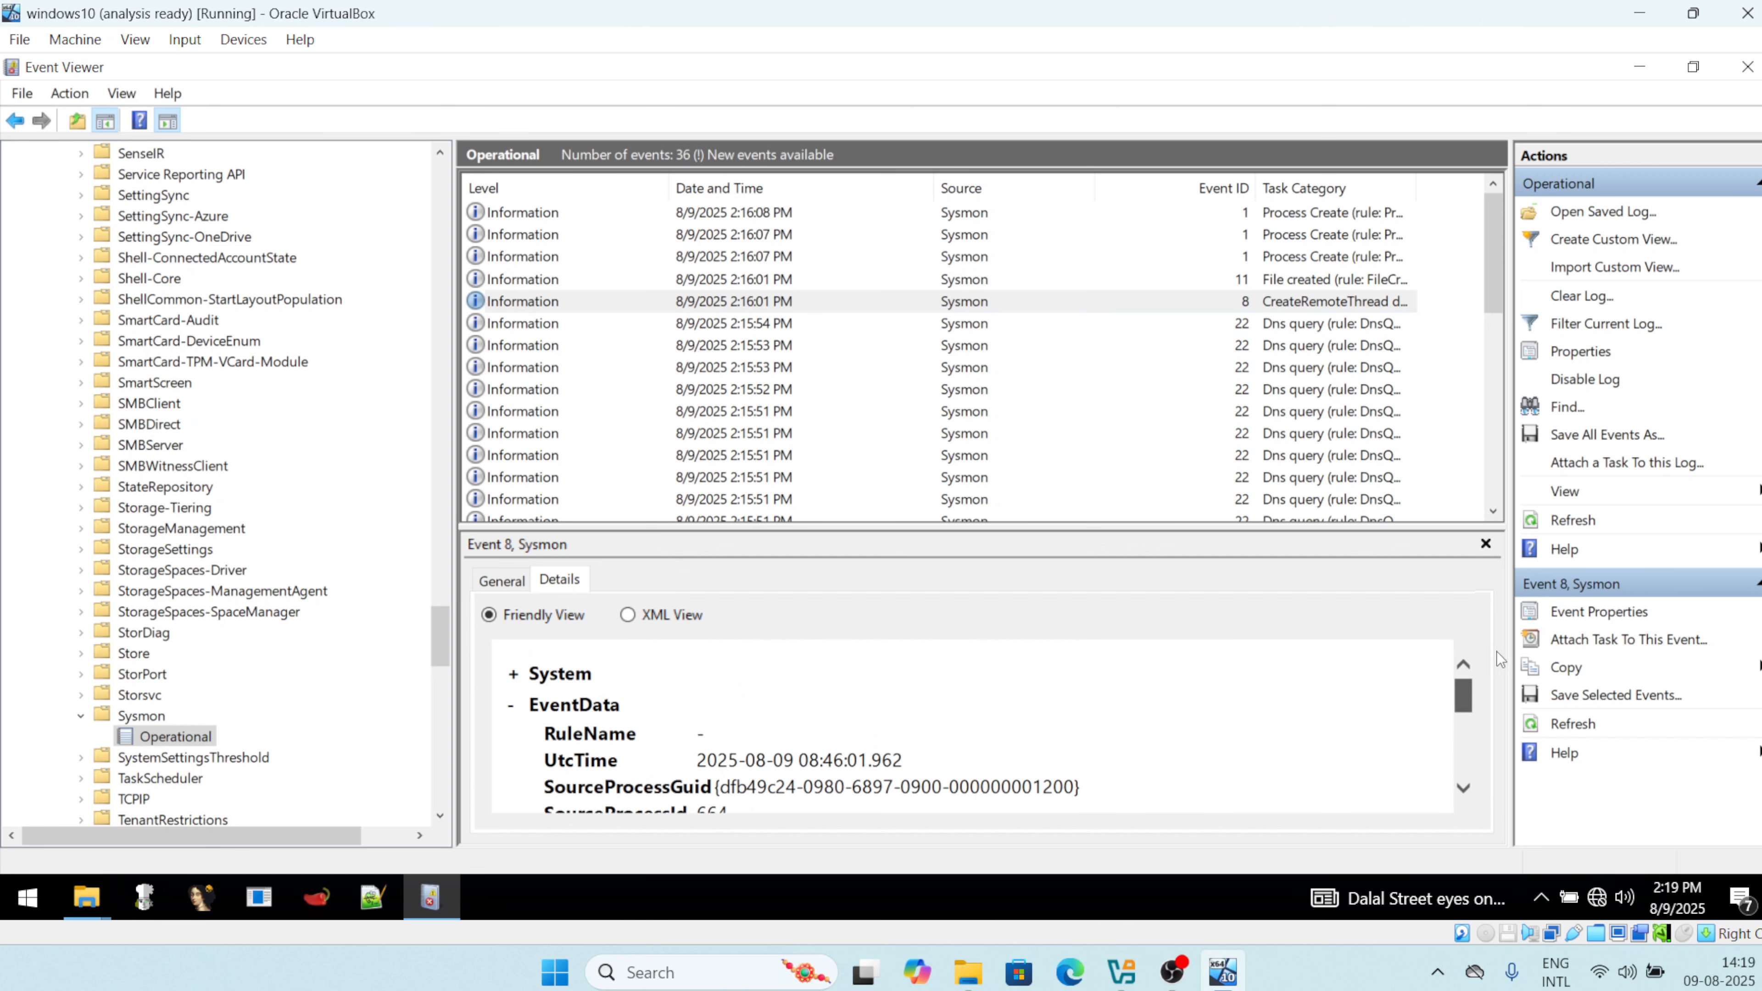
Inspect the 2:15:54 PM DNS query, highlighting 103.192.226.100, then scroll to the 2:15:47 entries.
{"action": "left_click", "coordinate": [1309, 323]}
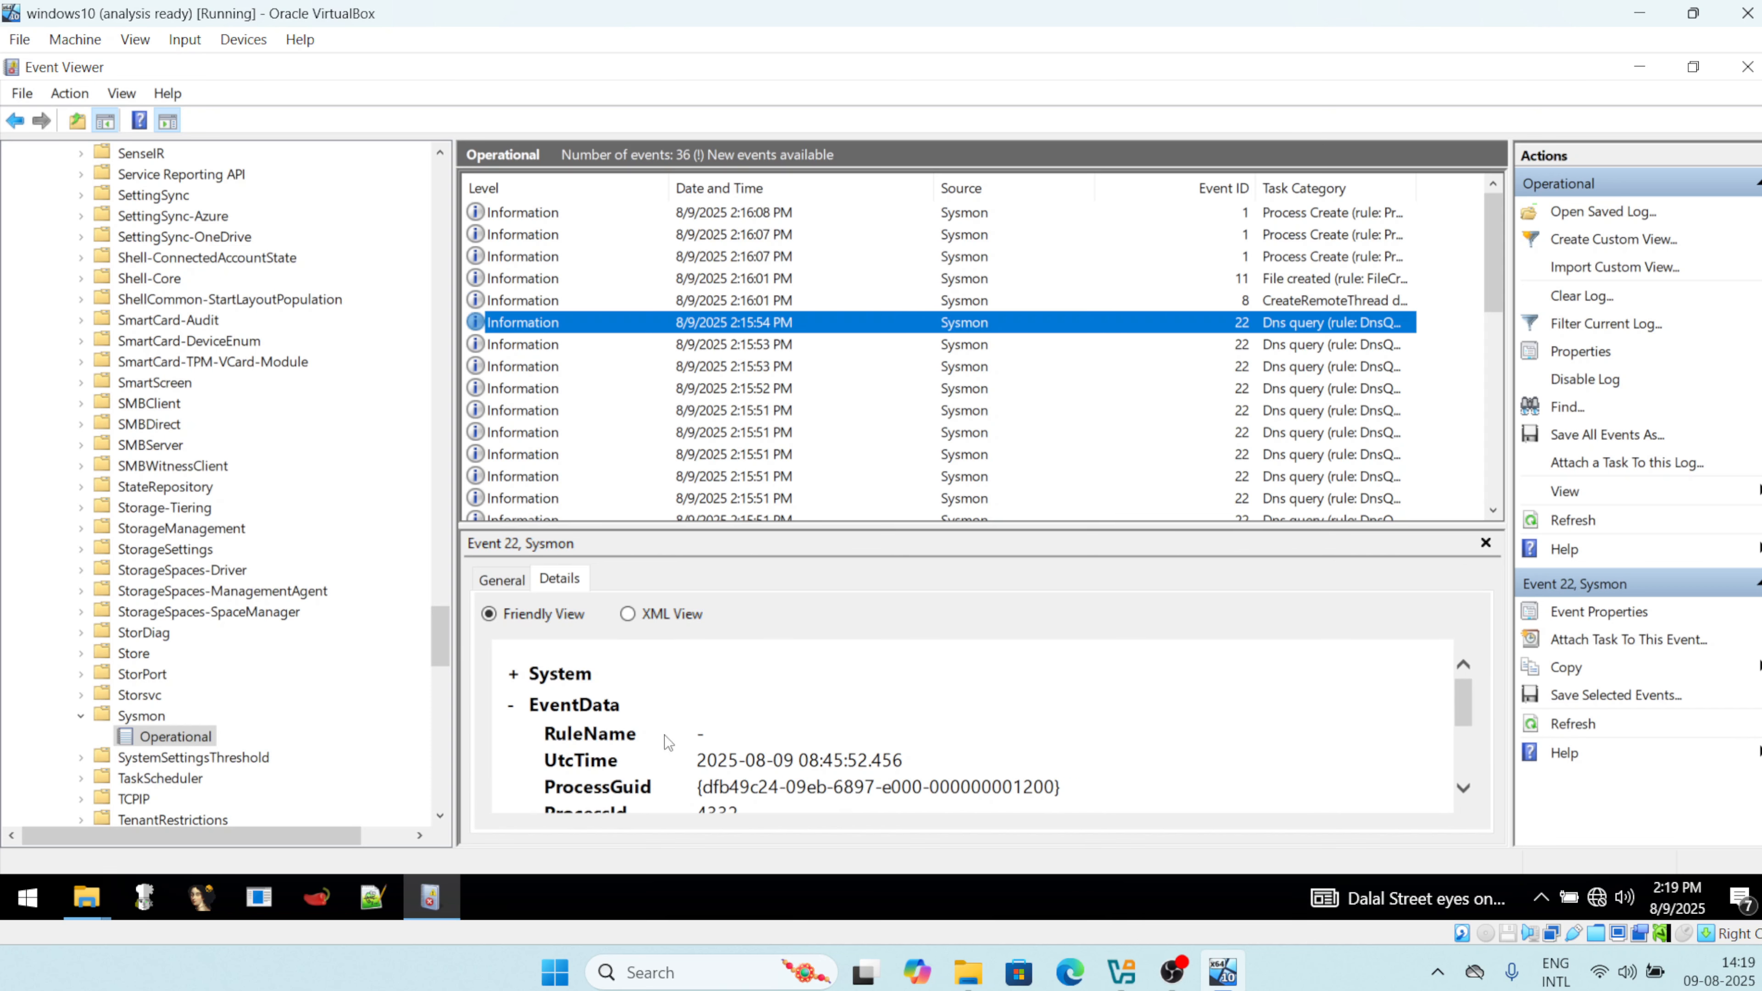
{"action": "scroll", "coordinate": [719, 690], "scroll_direction": "down", "scroll_amount": 1}
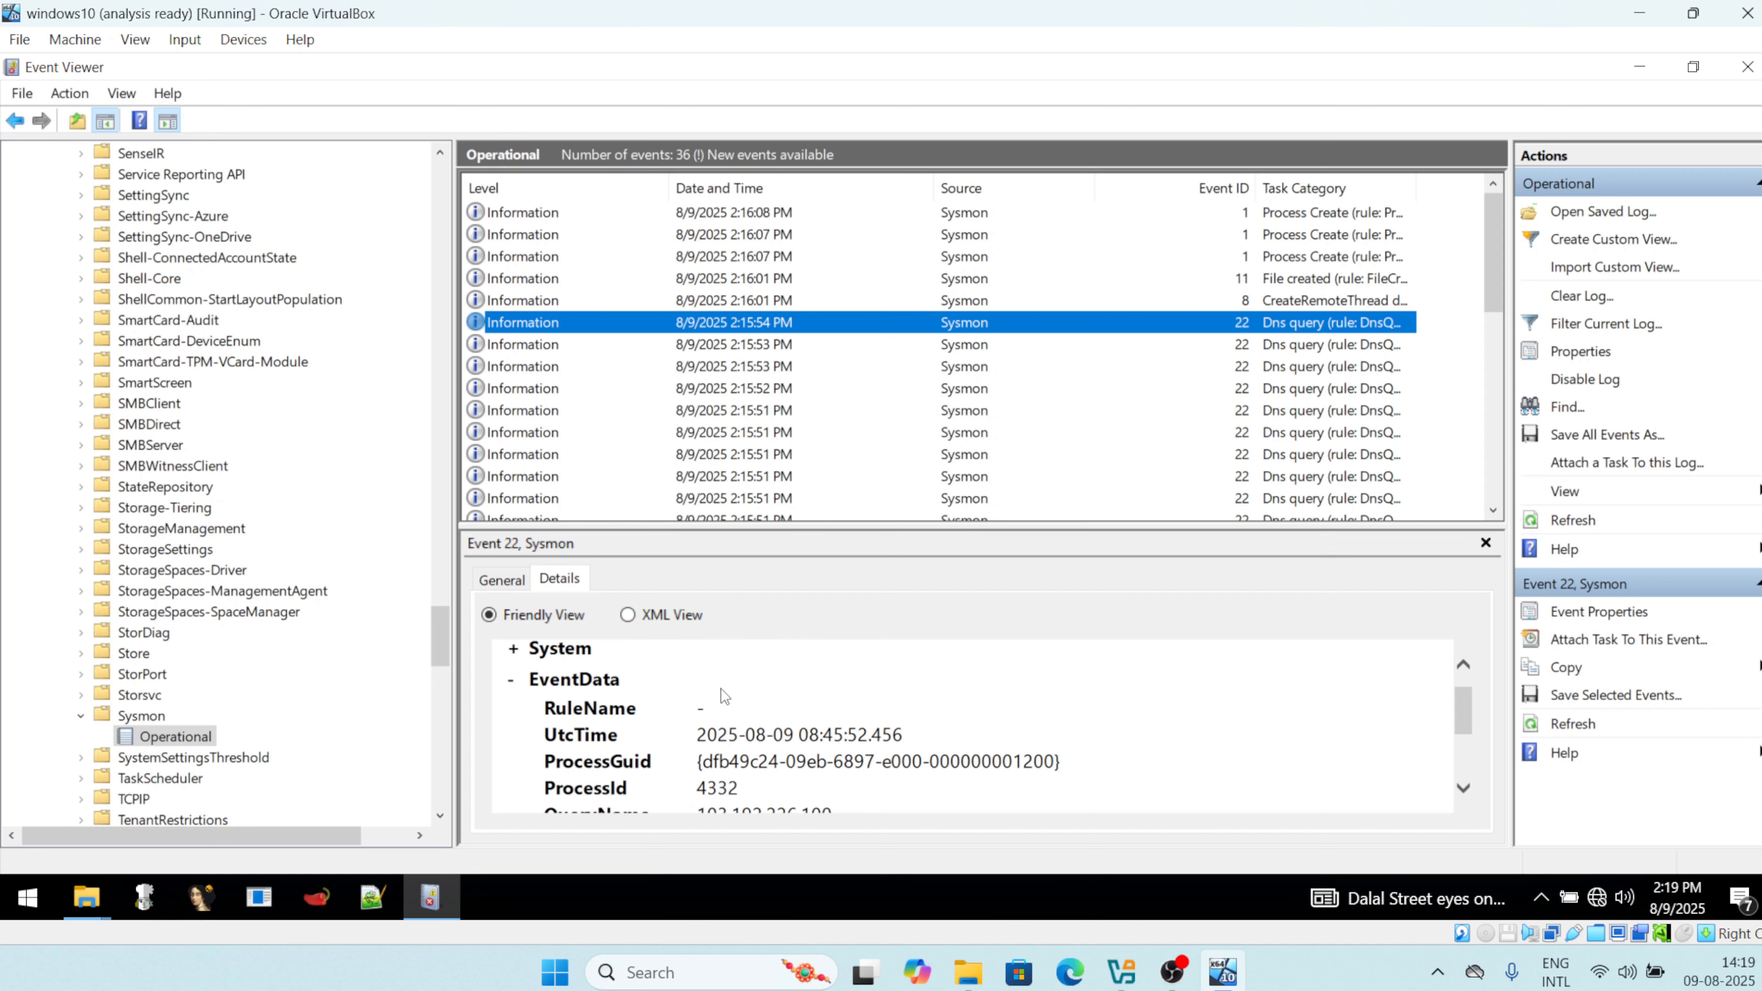
{"action": "left_click_drag", "start_coordinate": [1467, 710], "coordinate": [1474, 774]}
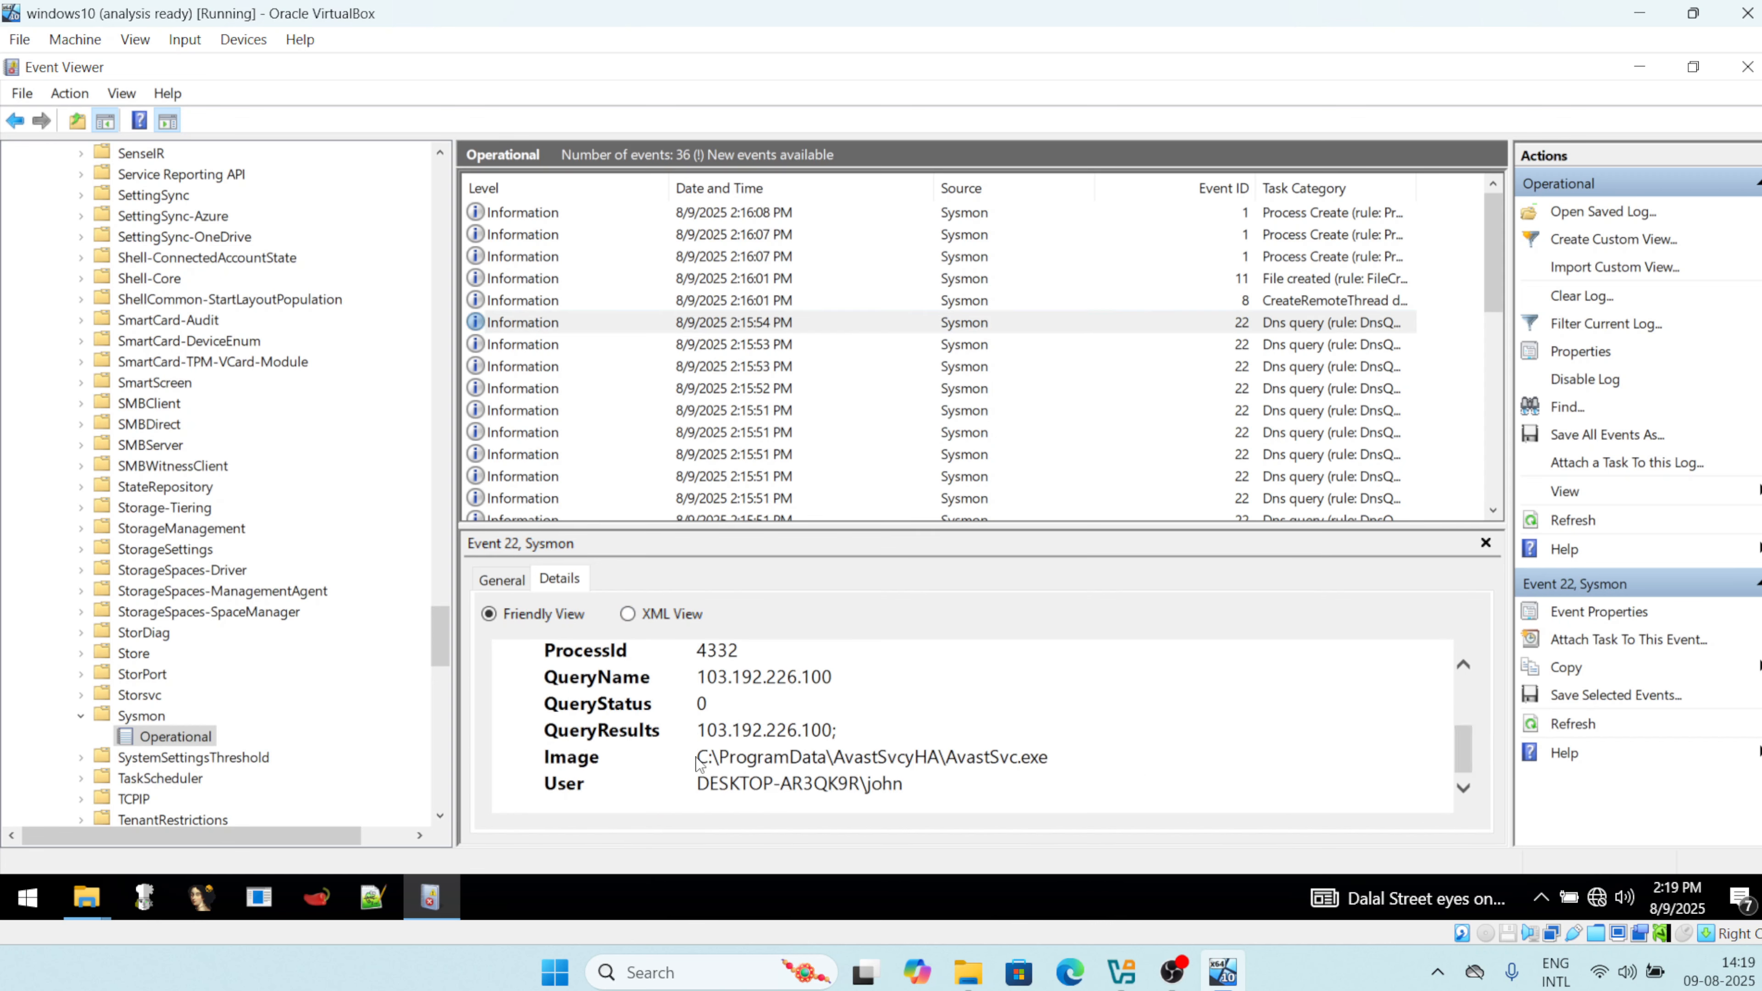
{"action": "left_click_drag", "start_coordinate": [697, 758], "coordinate": [1061, 757]}
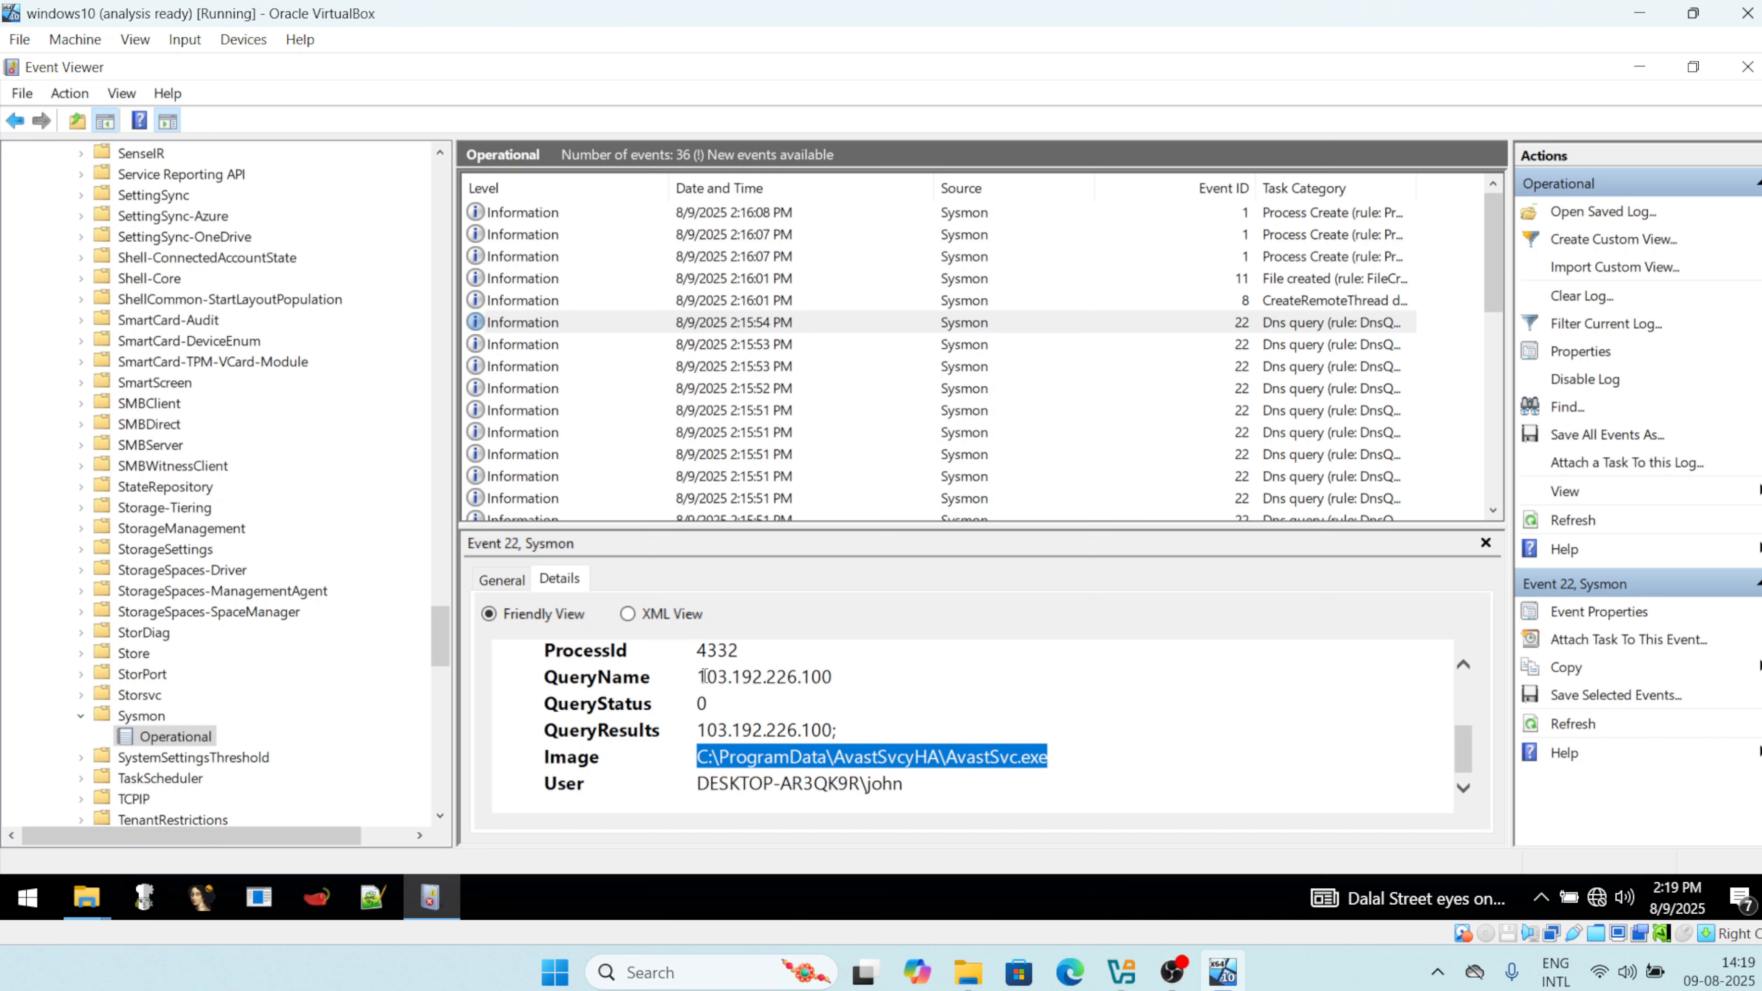
{"action": "left_click_drag", "start_coordinate": [698, 676], "coordinate": [840, 675]}
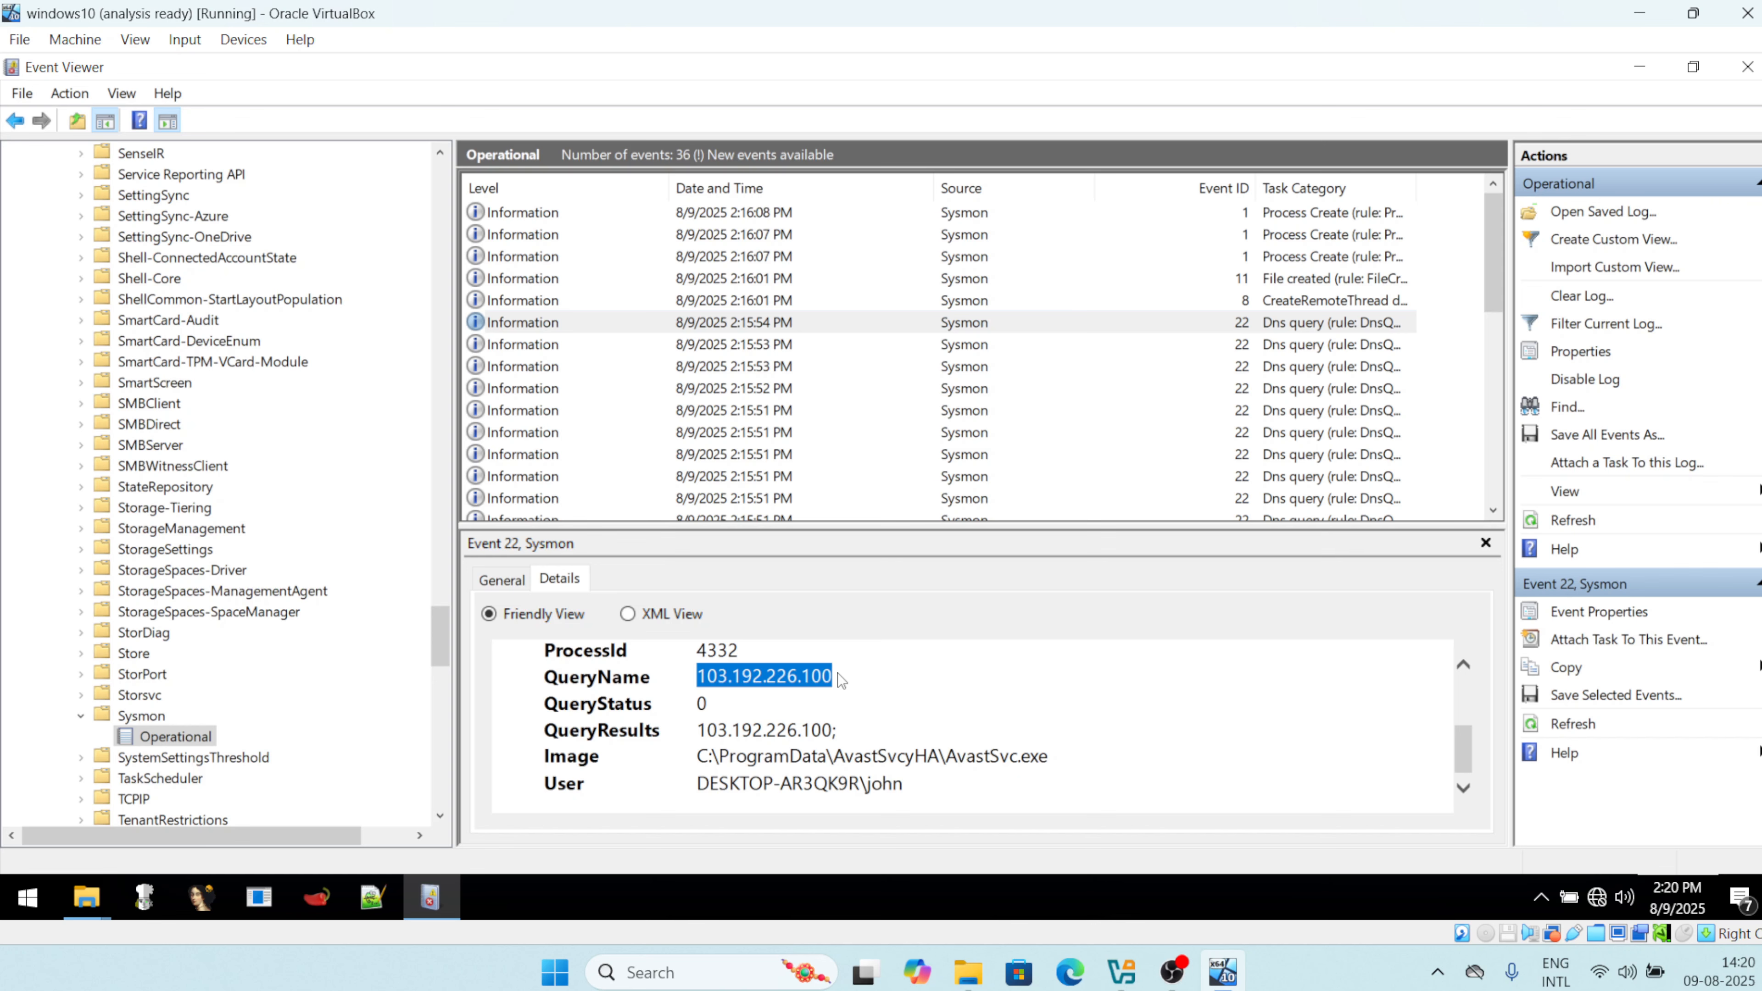
{"action": "scroll", "coordinate": [923, 486], "scroll_direction": "down", "scroll_amount": 2}
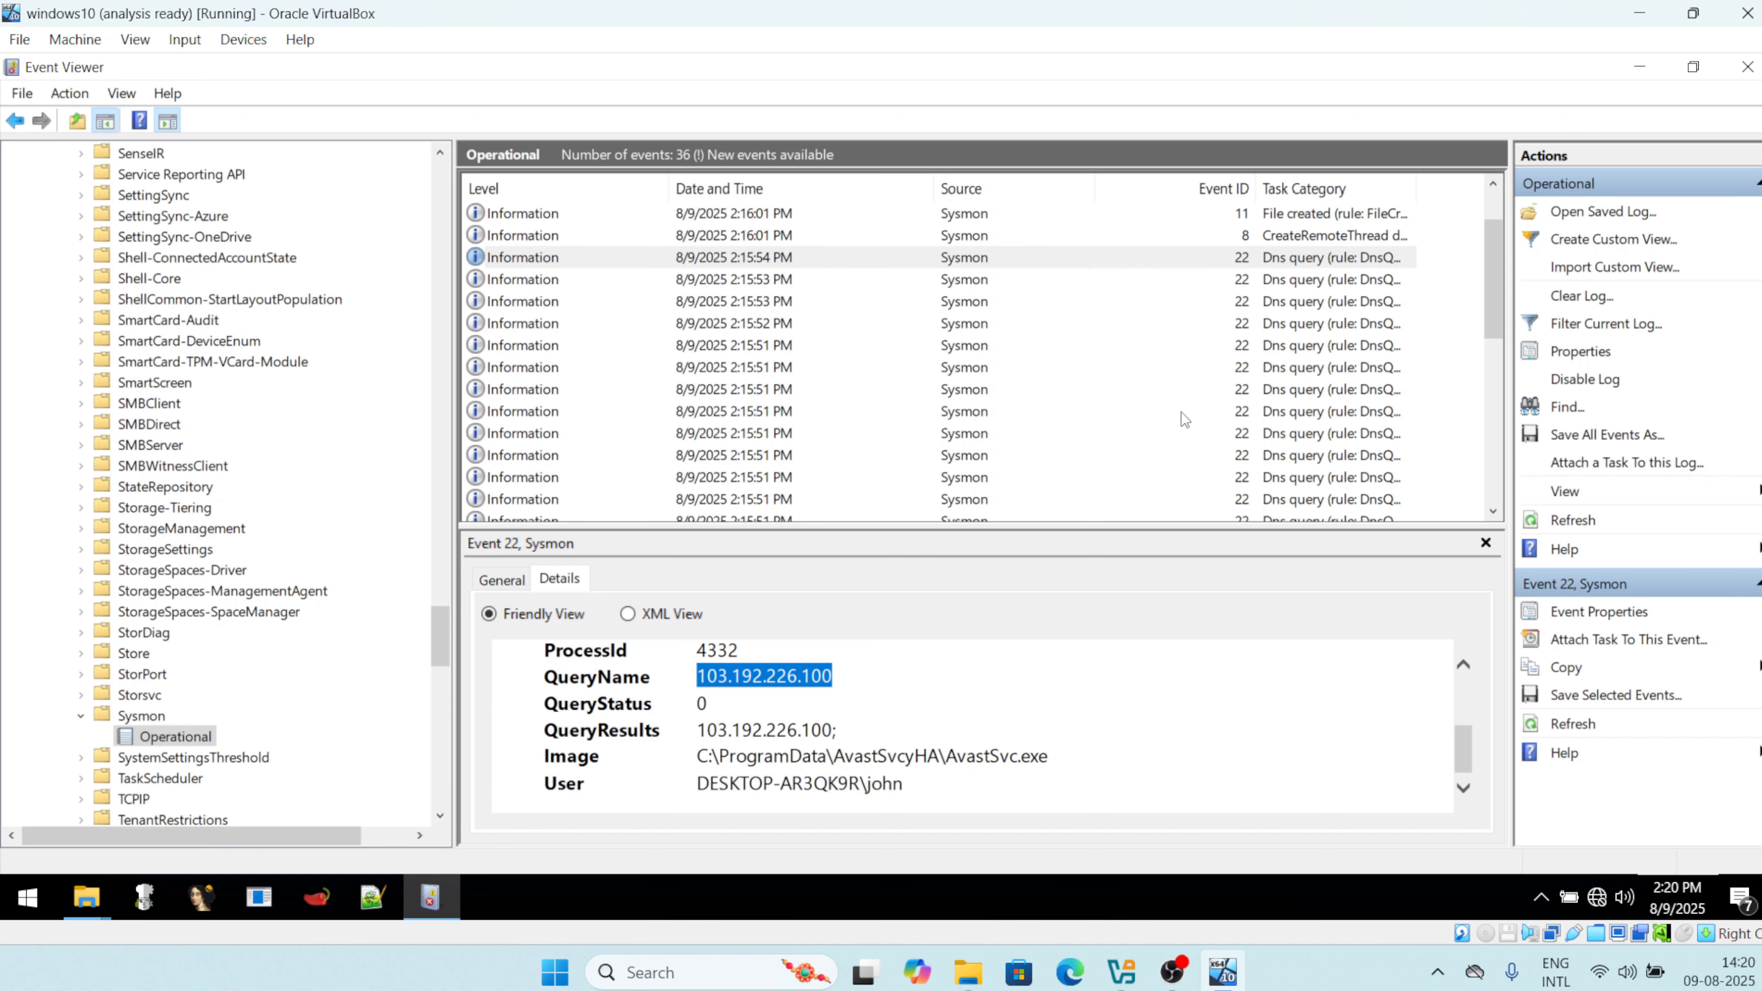
{"action": "left_click_drag", "start_coordinate": [1493, 320], "coordinate": [1494, 485]}
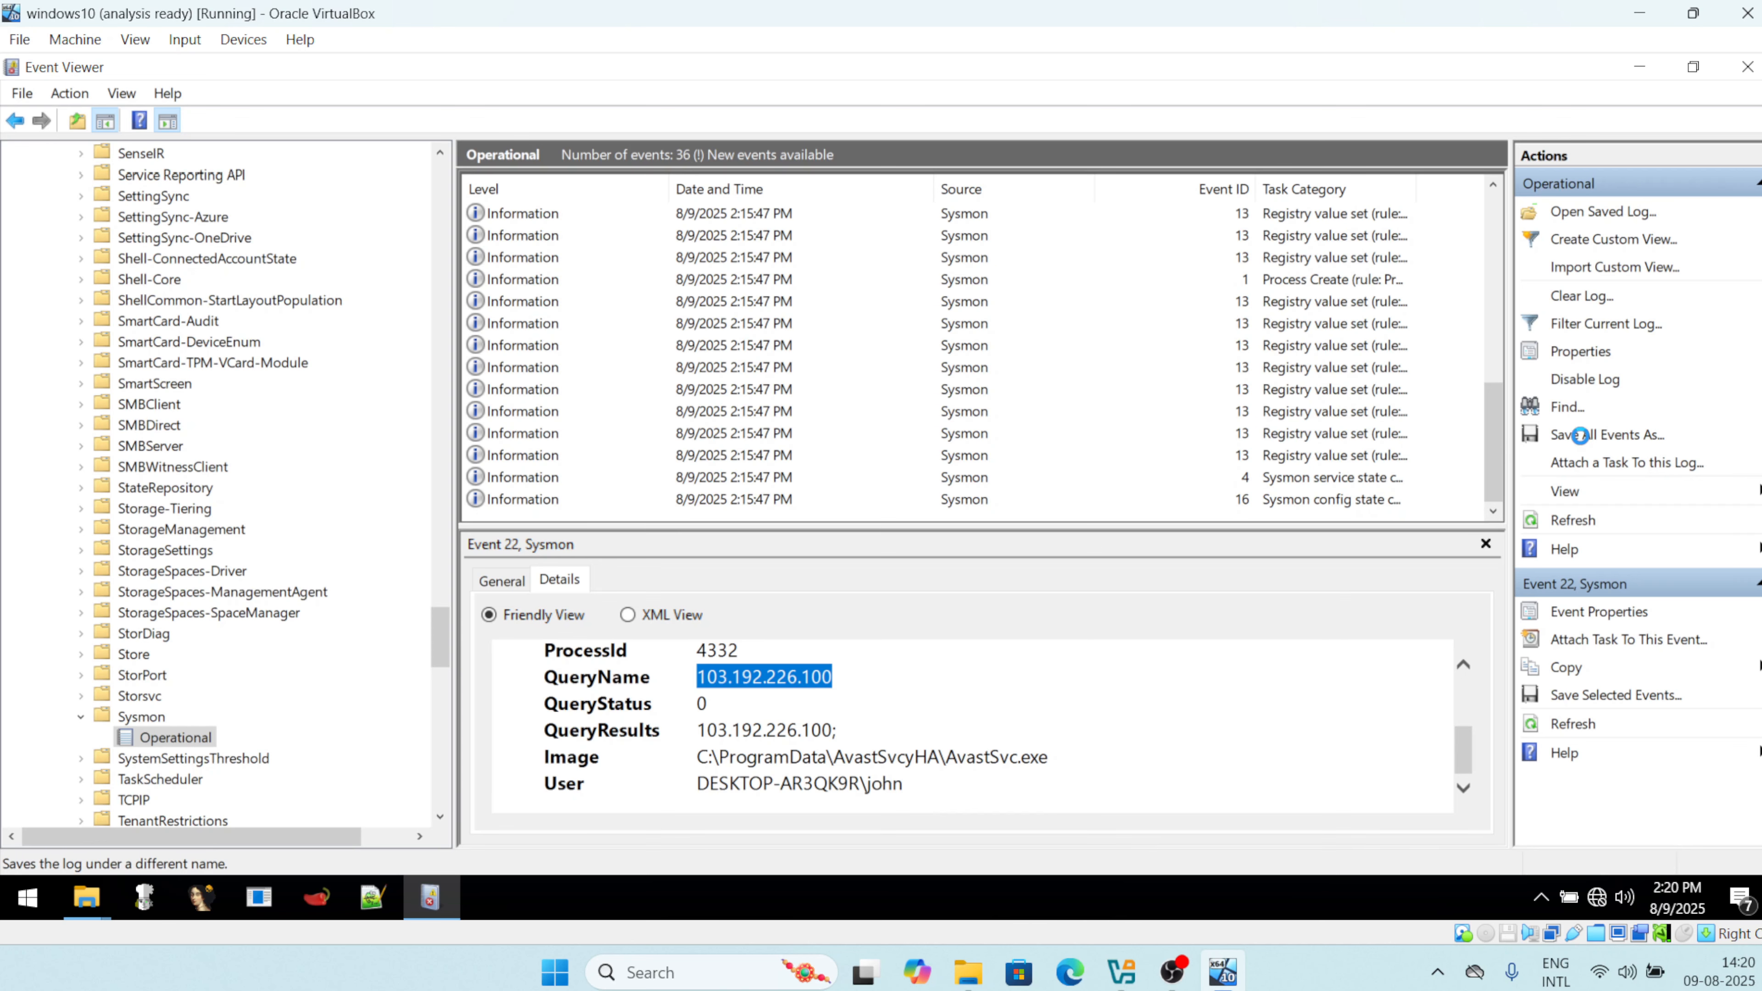
Save all Sysmon events to the Desktop as sysmon_logs.xml in XML format.
{"action": "left_click", "coordinate": [1580, 436]}
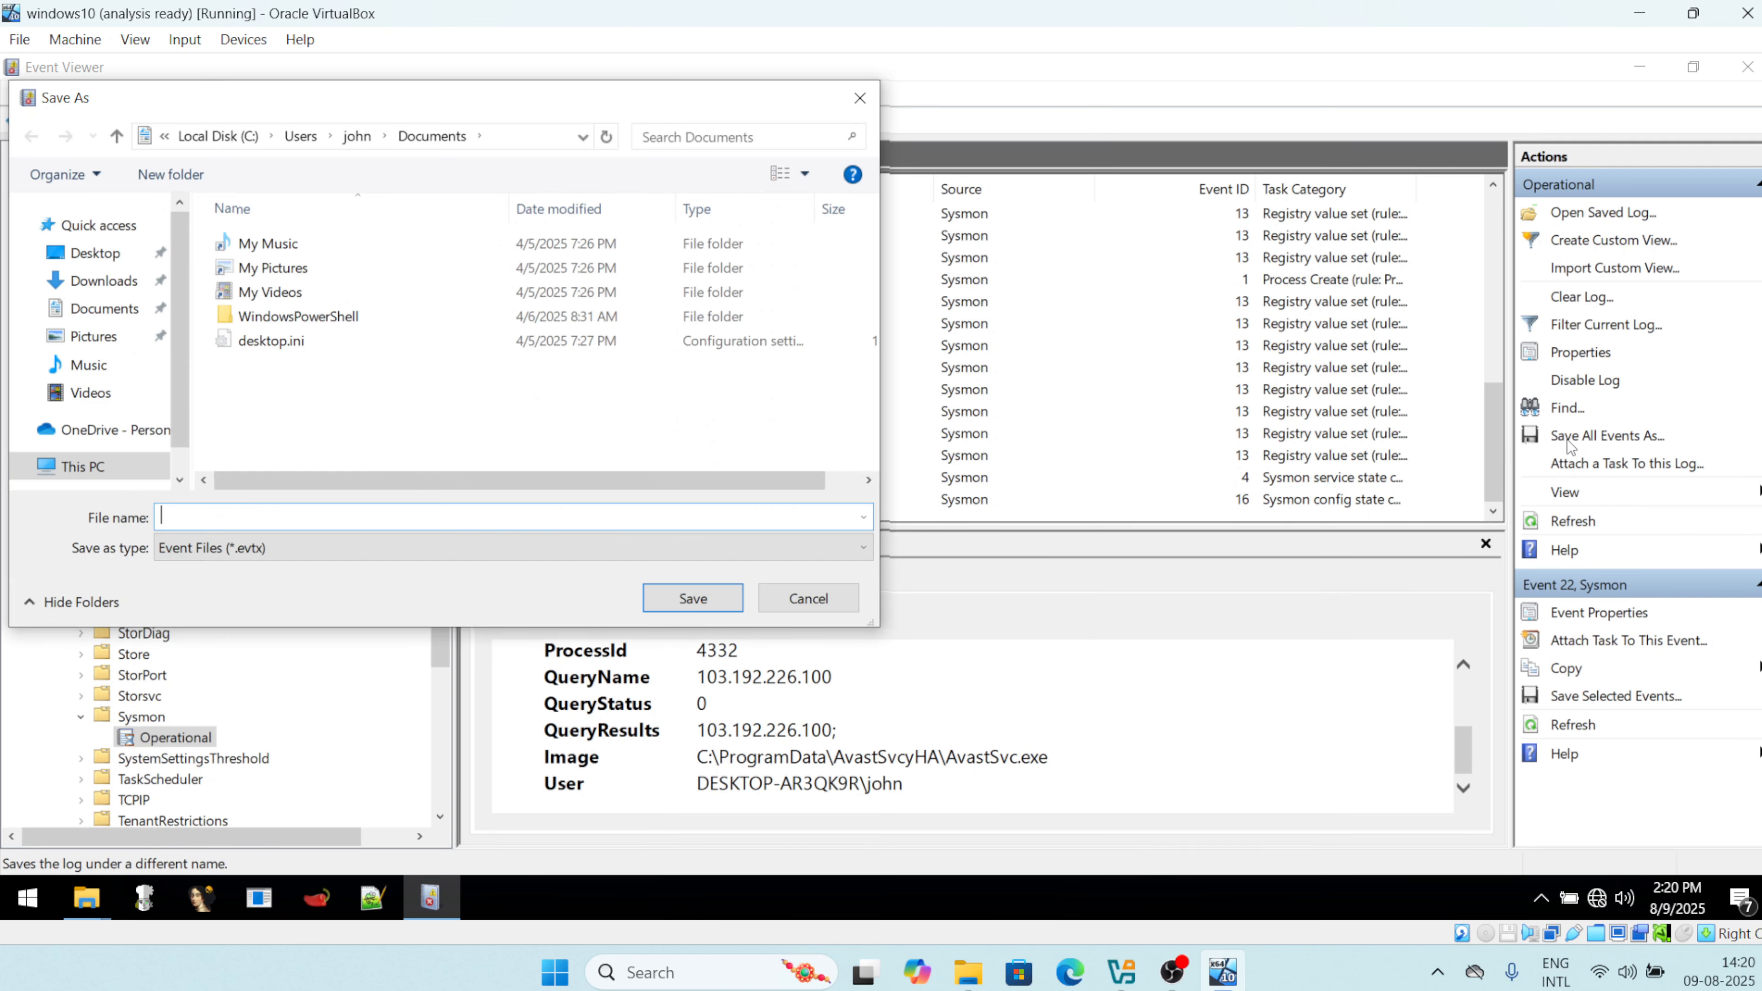
{"action": "left_click", "coordinate": [95, 254]}
{"action": "left_click", "coordinate": [258, 517]}
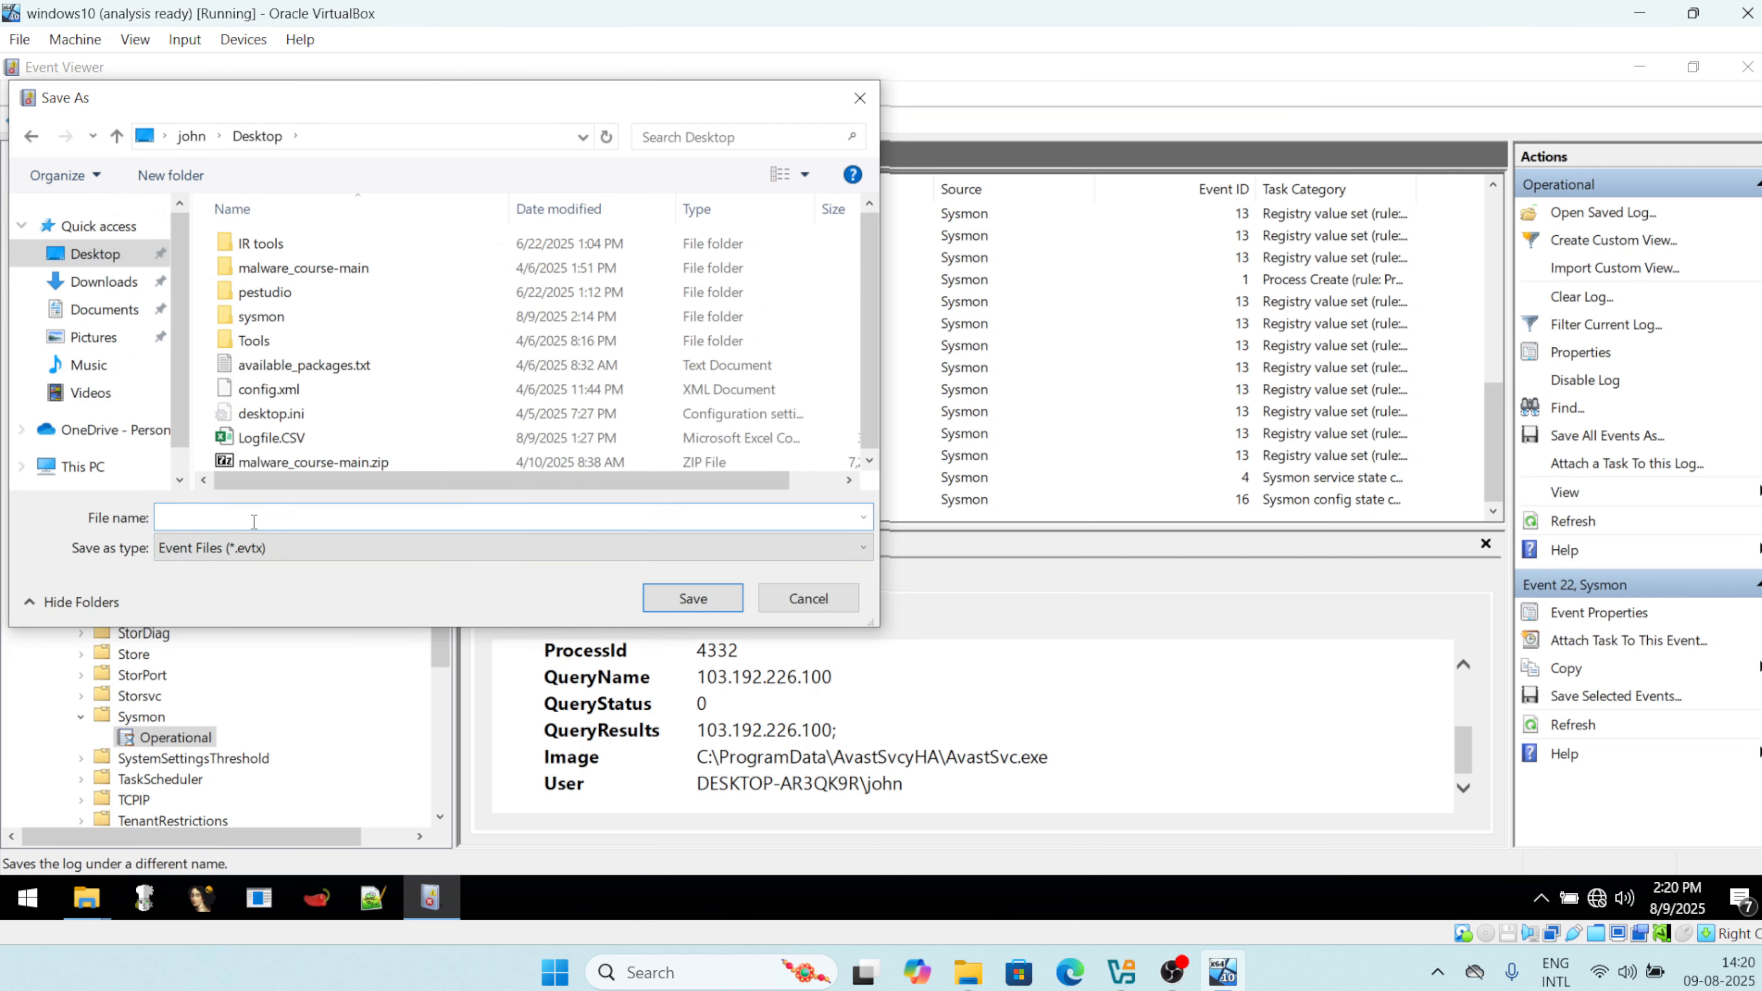
{"action": "type", "text": "sysmon_logs"}
{"action": "left_click", "coordinate": [240, 547]}
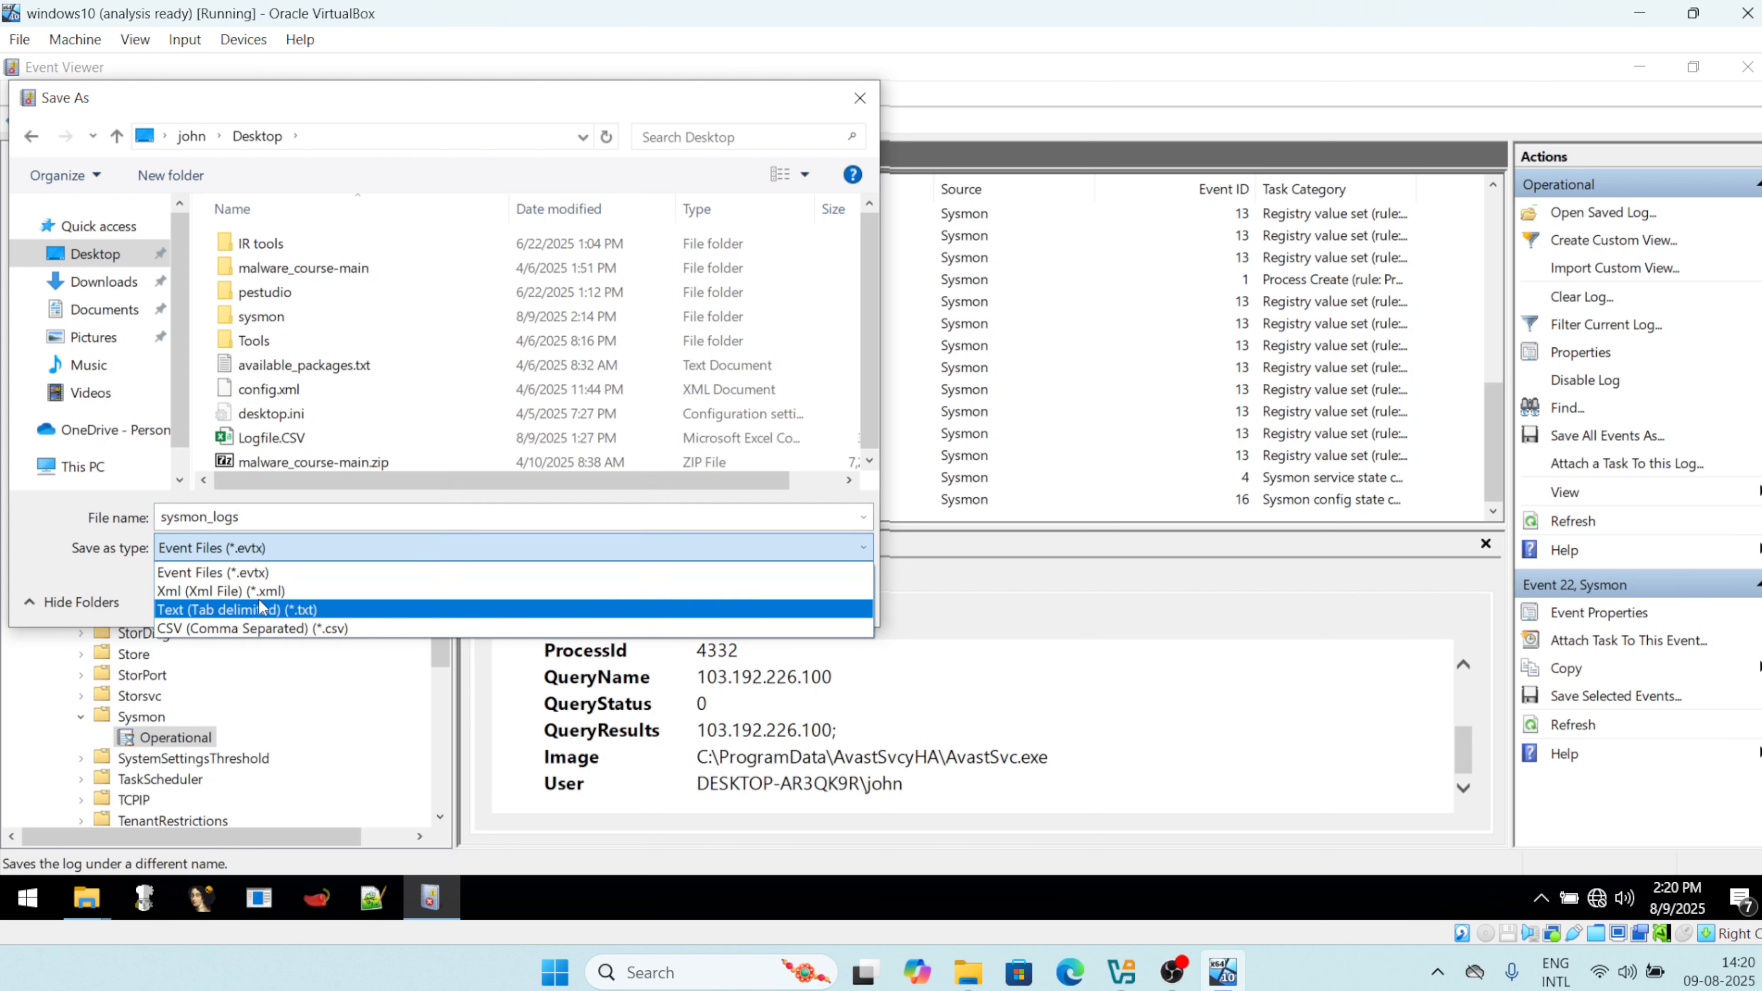
{"action": "left_click", "coordinate": [264, 591]}
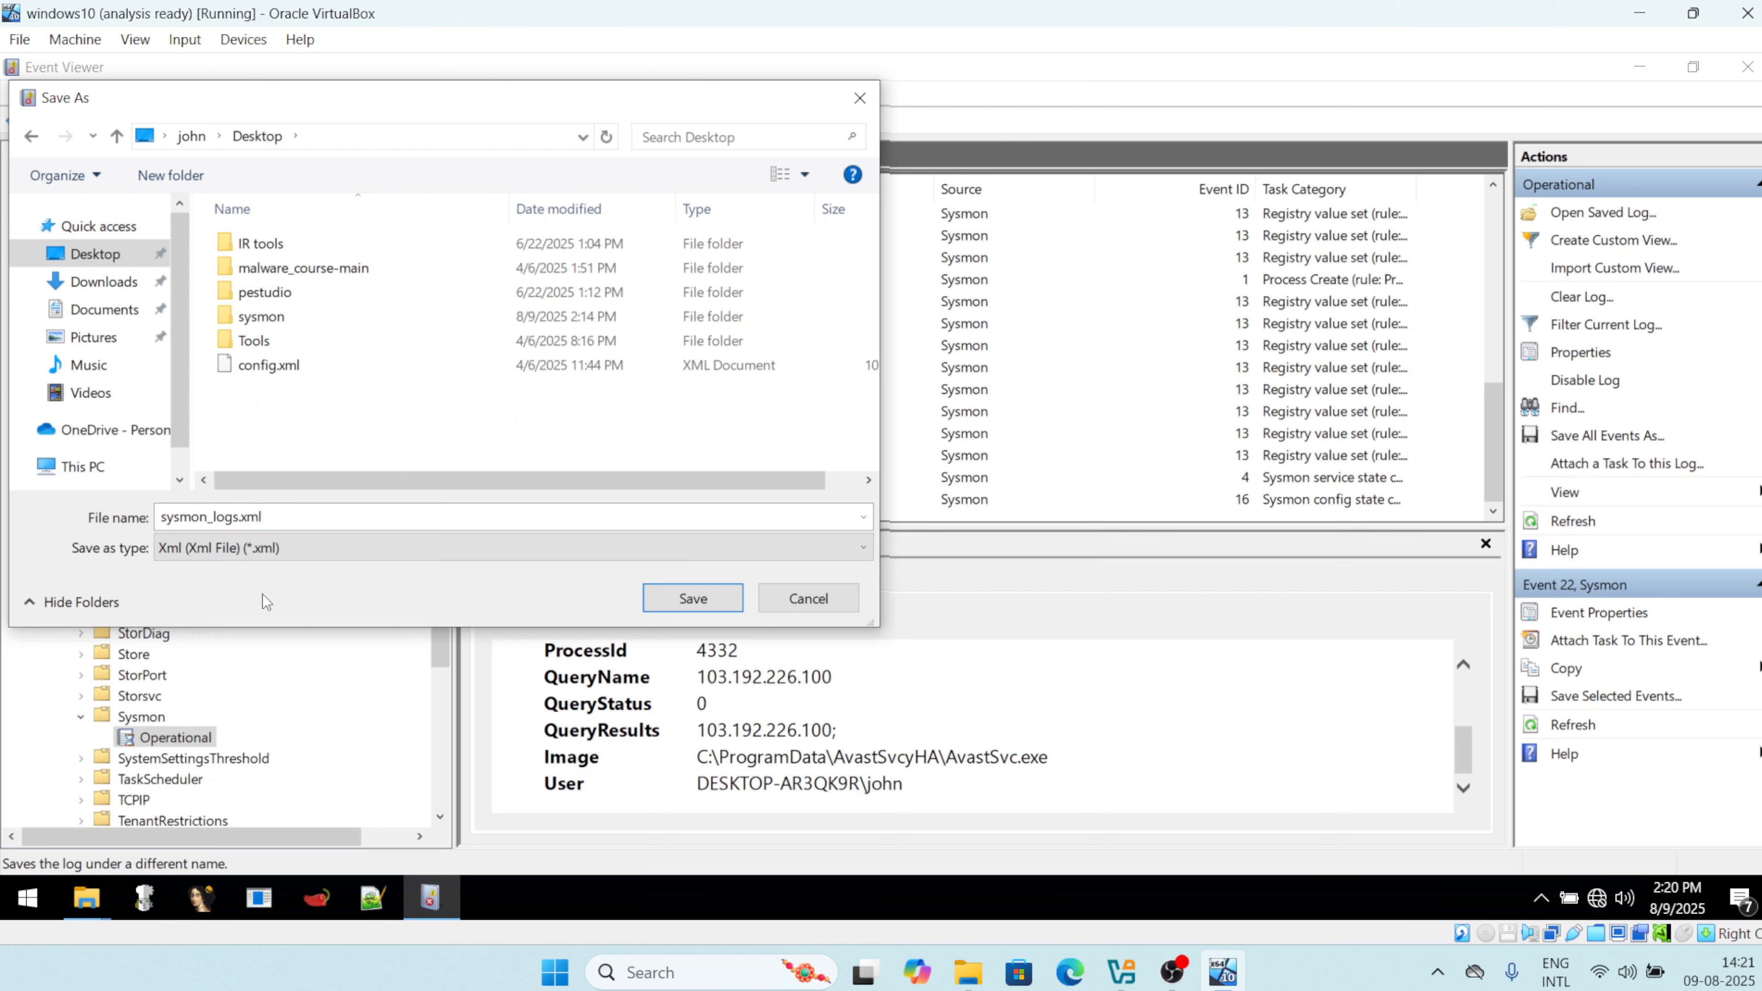
{"action": "left_click", "coordinate": [694, 600]}
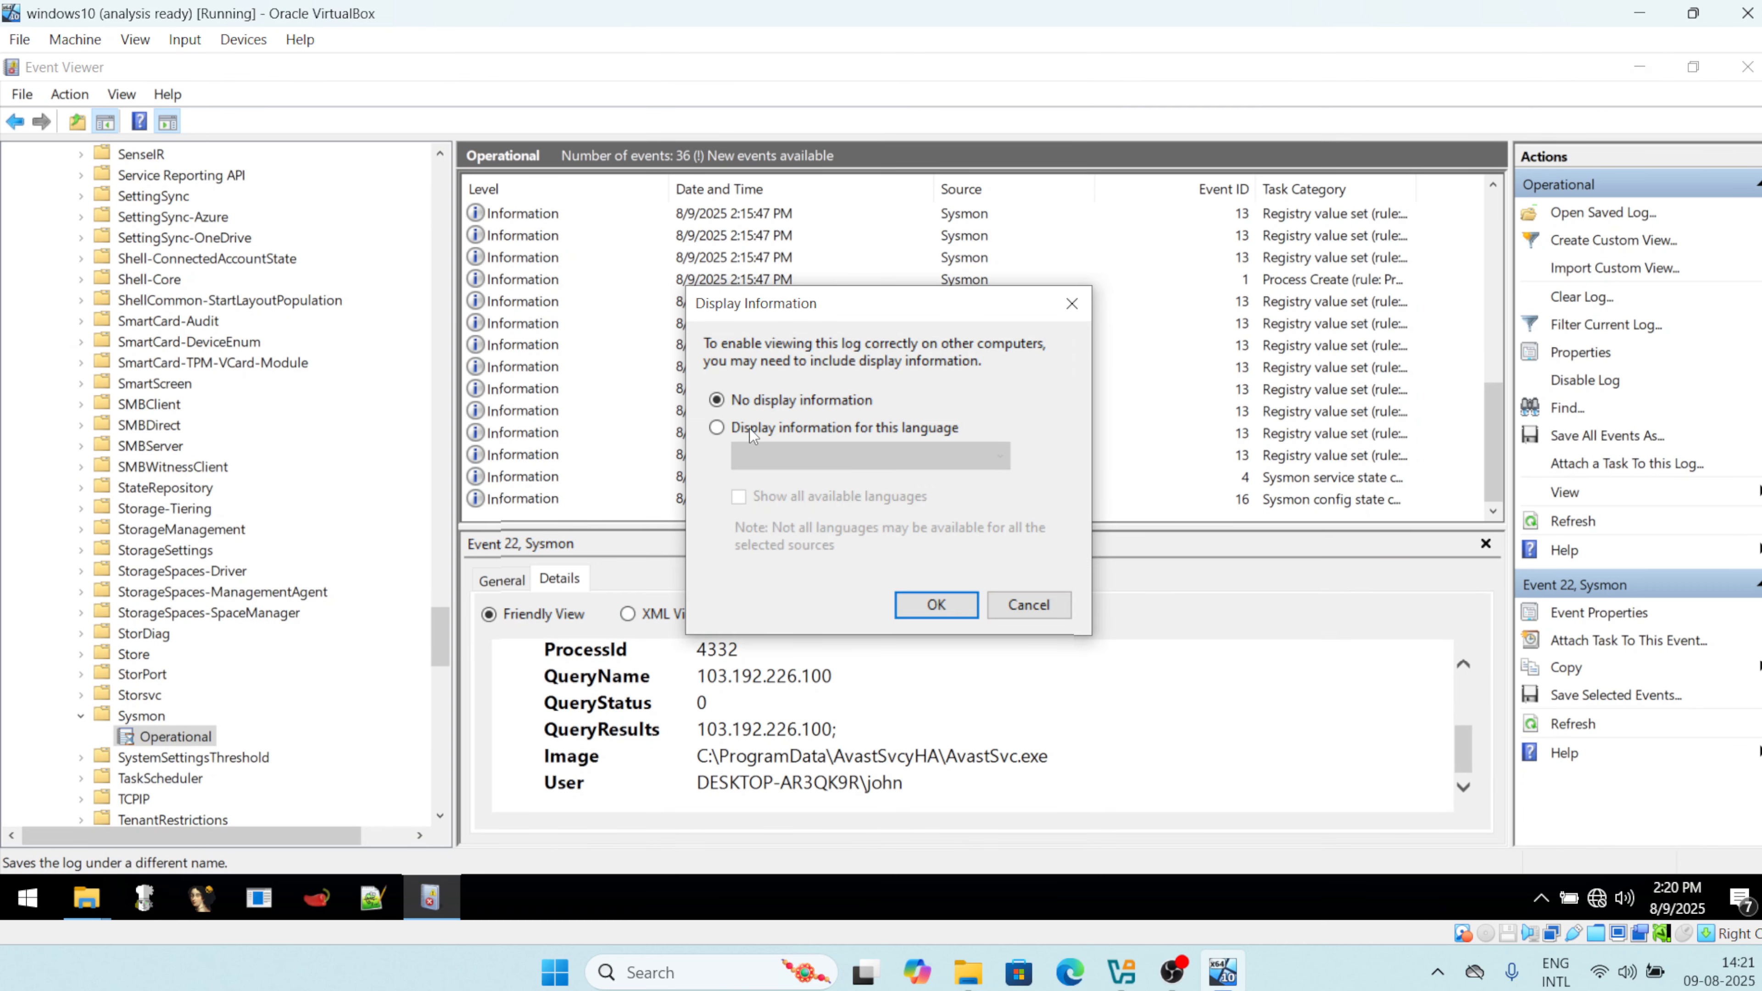
{"action": "left_click", "coordinate": [937, 604]}
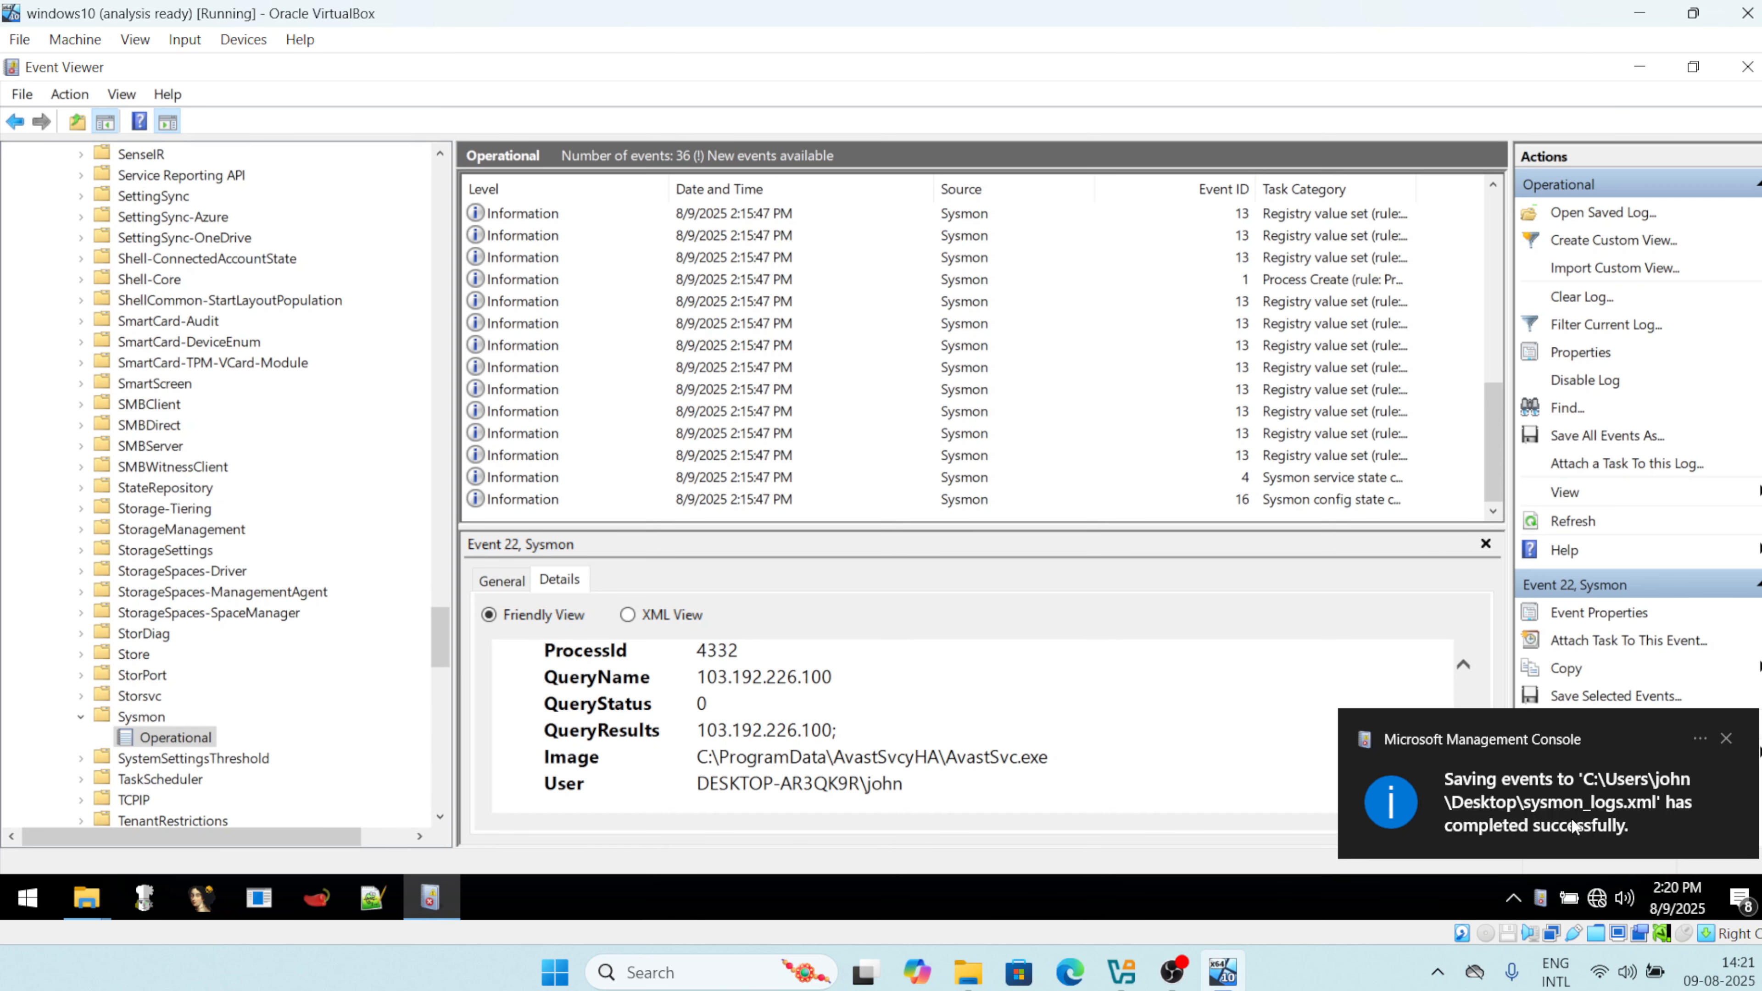
{"action": "left_click", "coordinate": [1637, 834]}
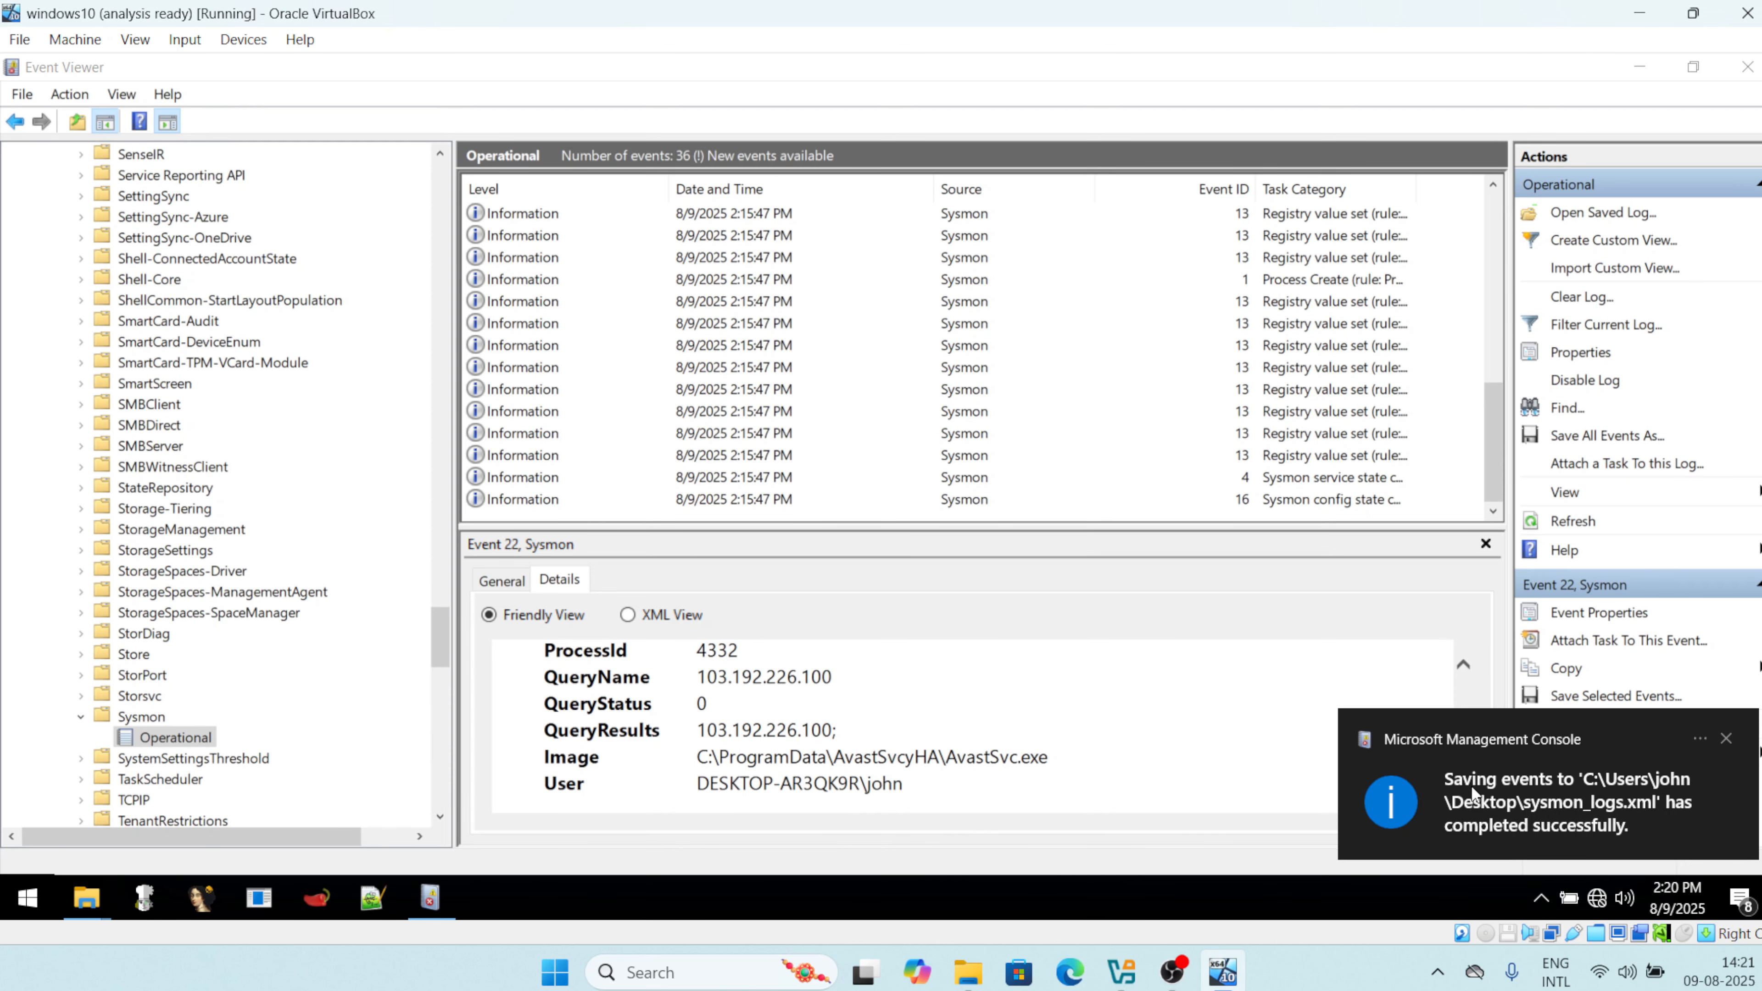
Minimize Event Viewer and open sysmon\SysmonTools-master\SysmonTools-master\SysmonView from the desktop.
{"action": "left_click", "coordinate": [1632, 71]}
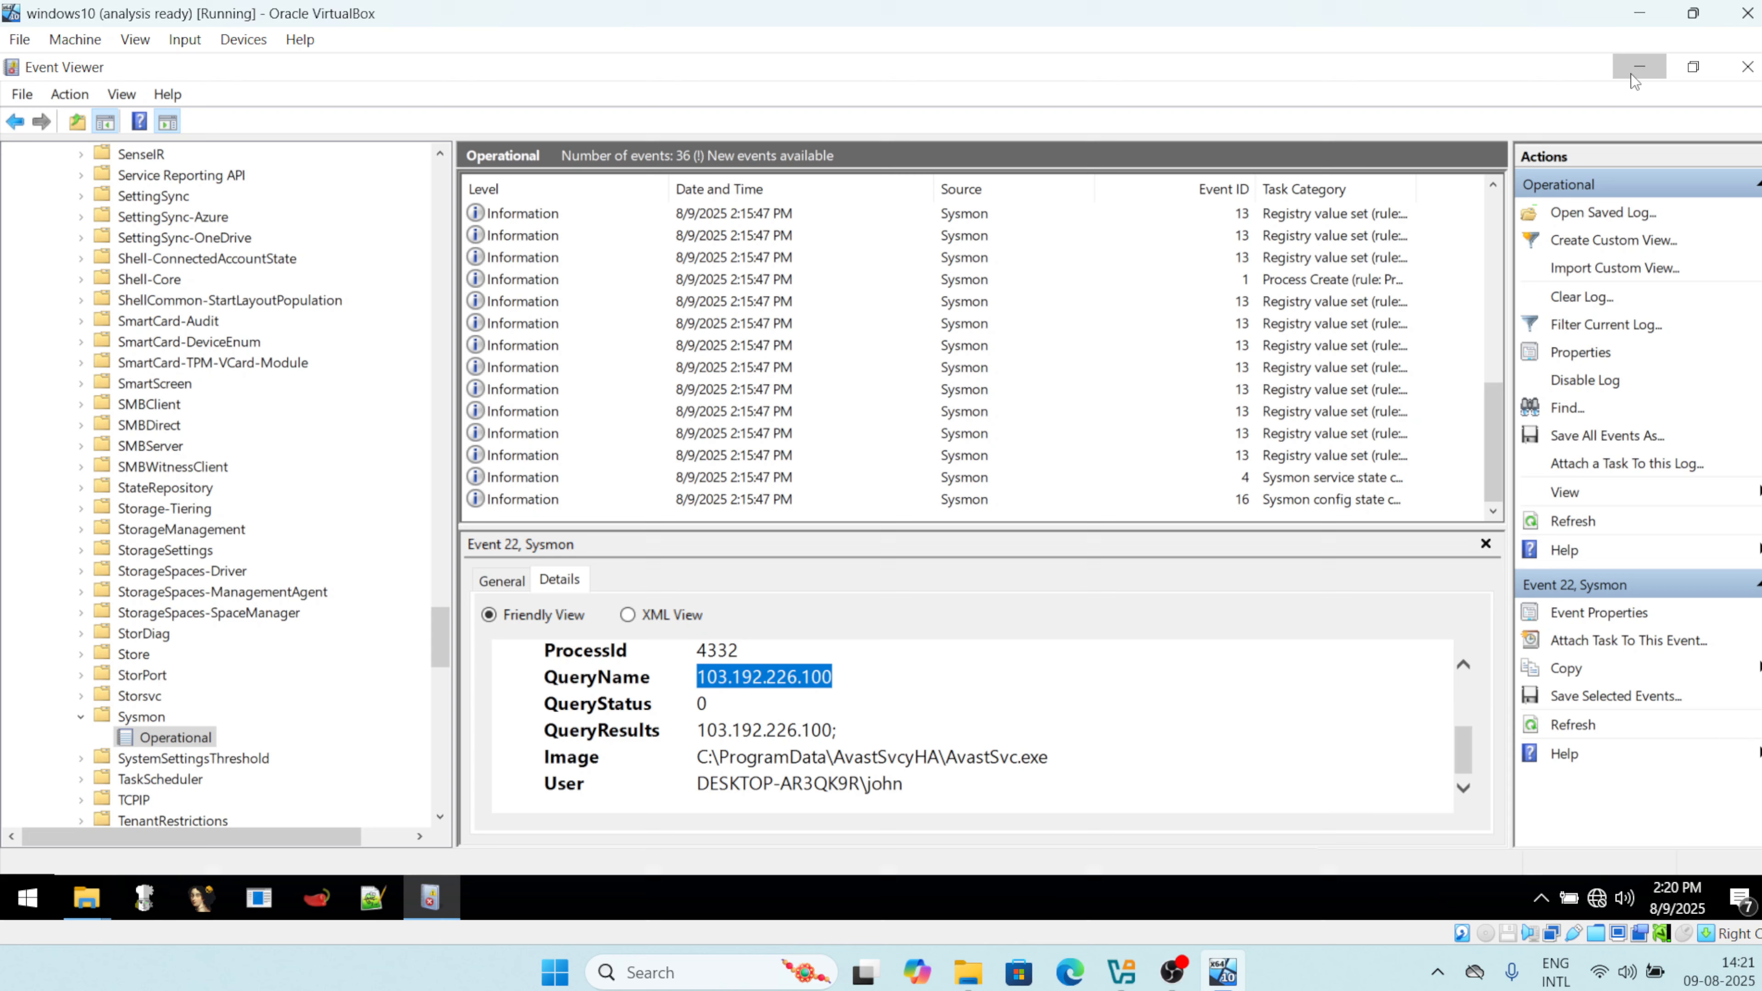
{"action": "left_click", "coordinate": [1631, 70]}
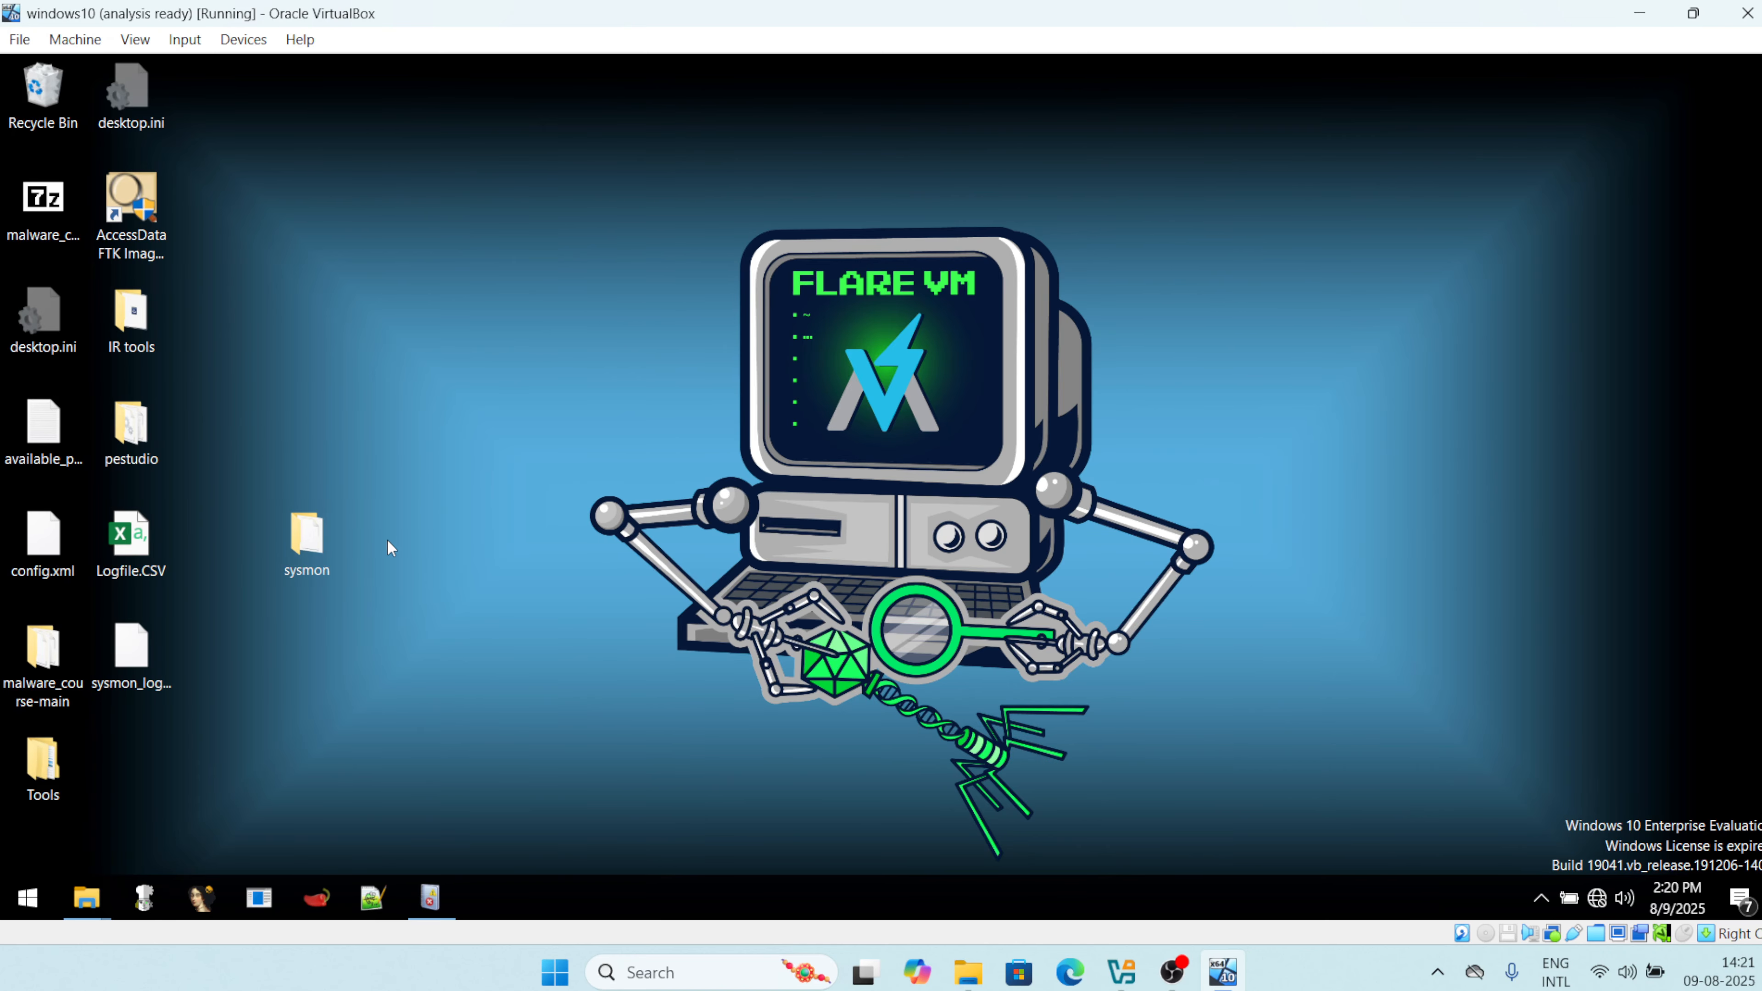
{"action": "left_click", "coordinate": [119, 697]}
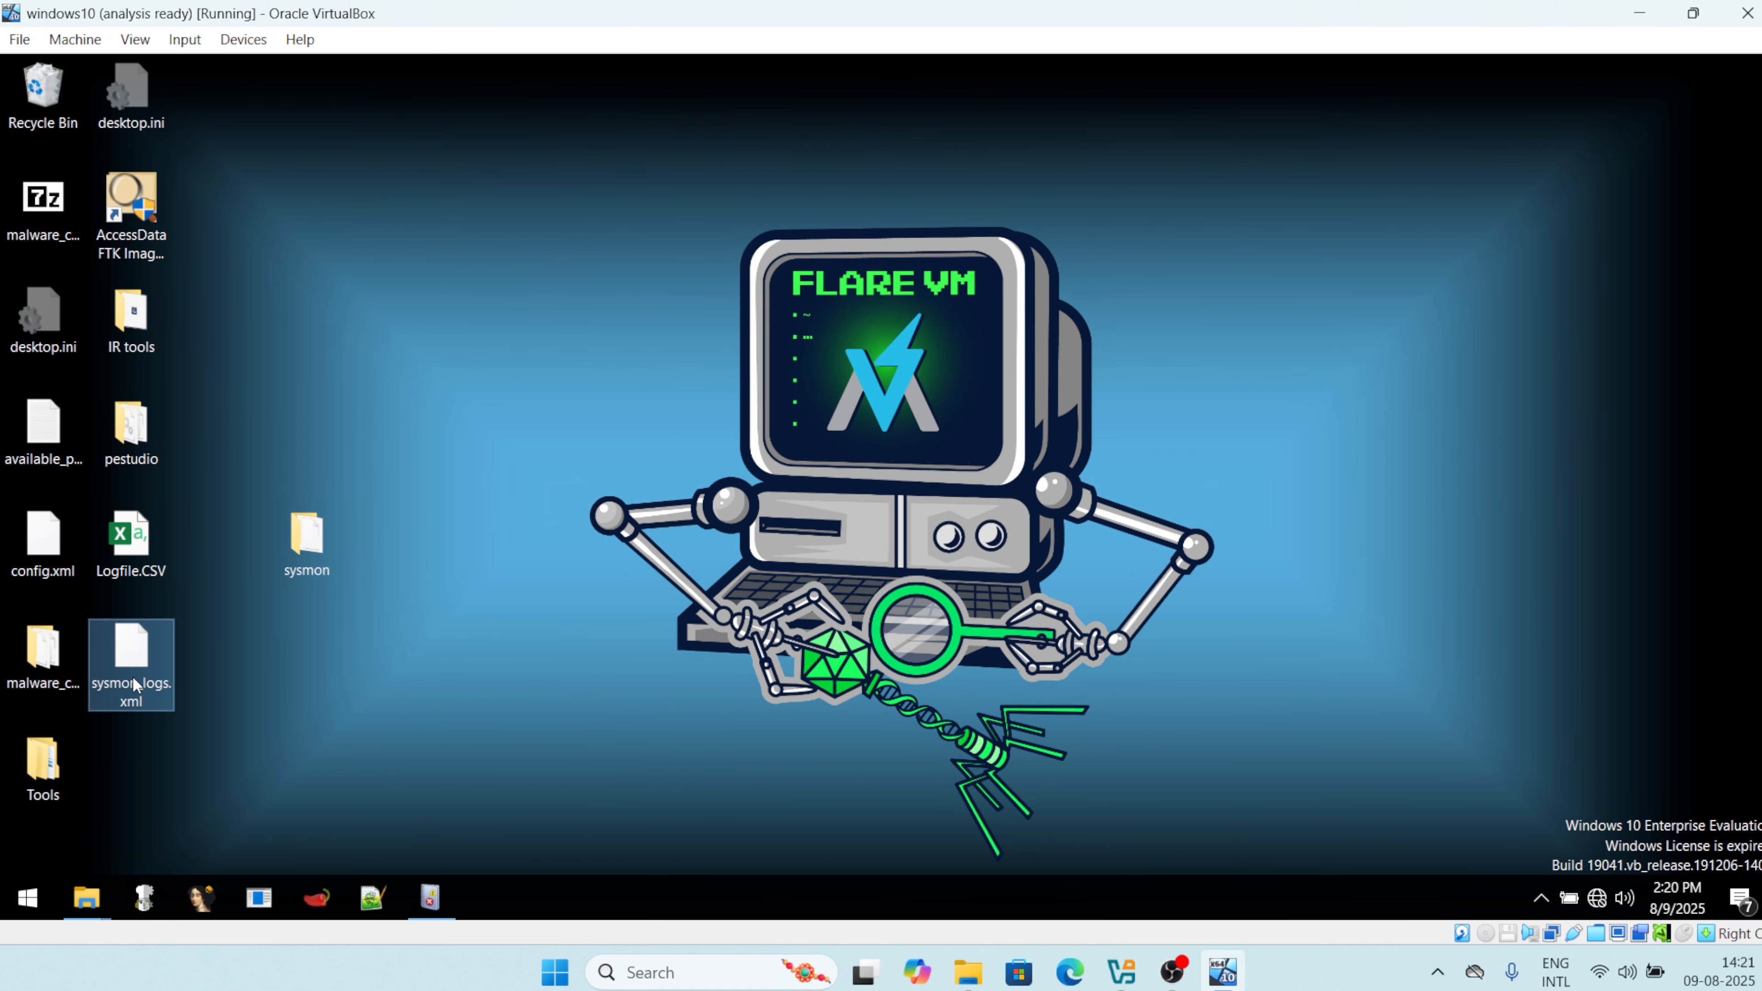
{"action": "left_click", "coordinate": [310, 559]}
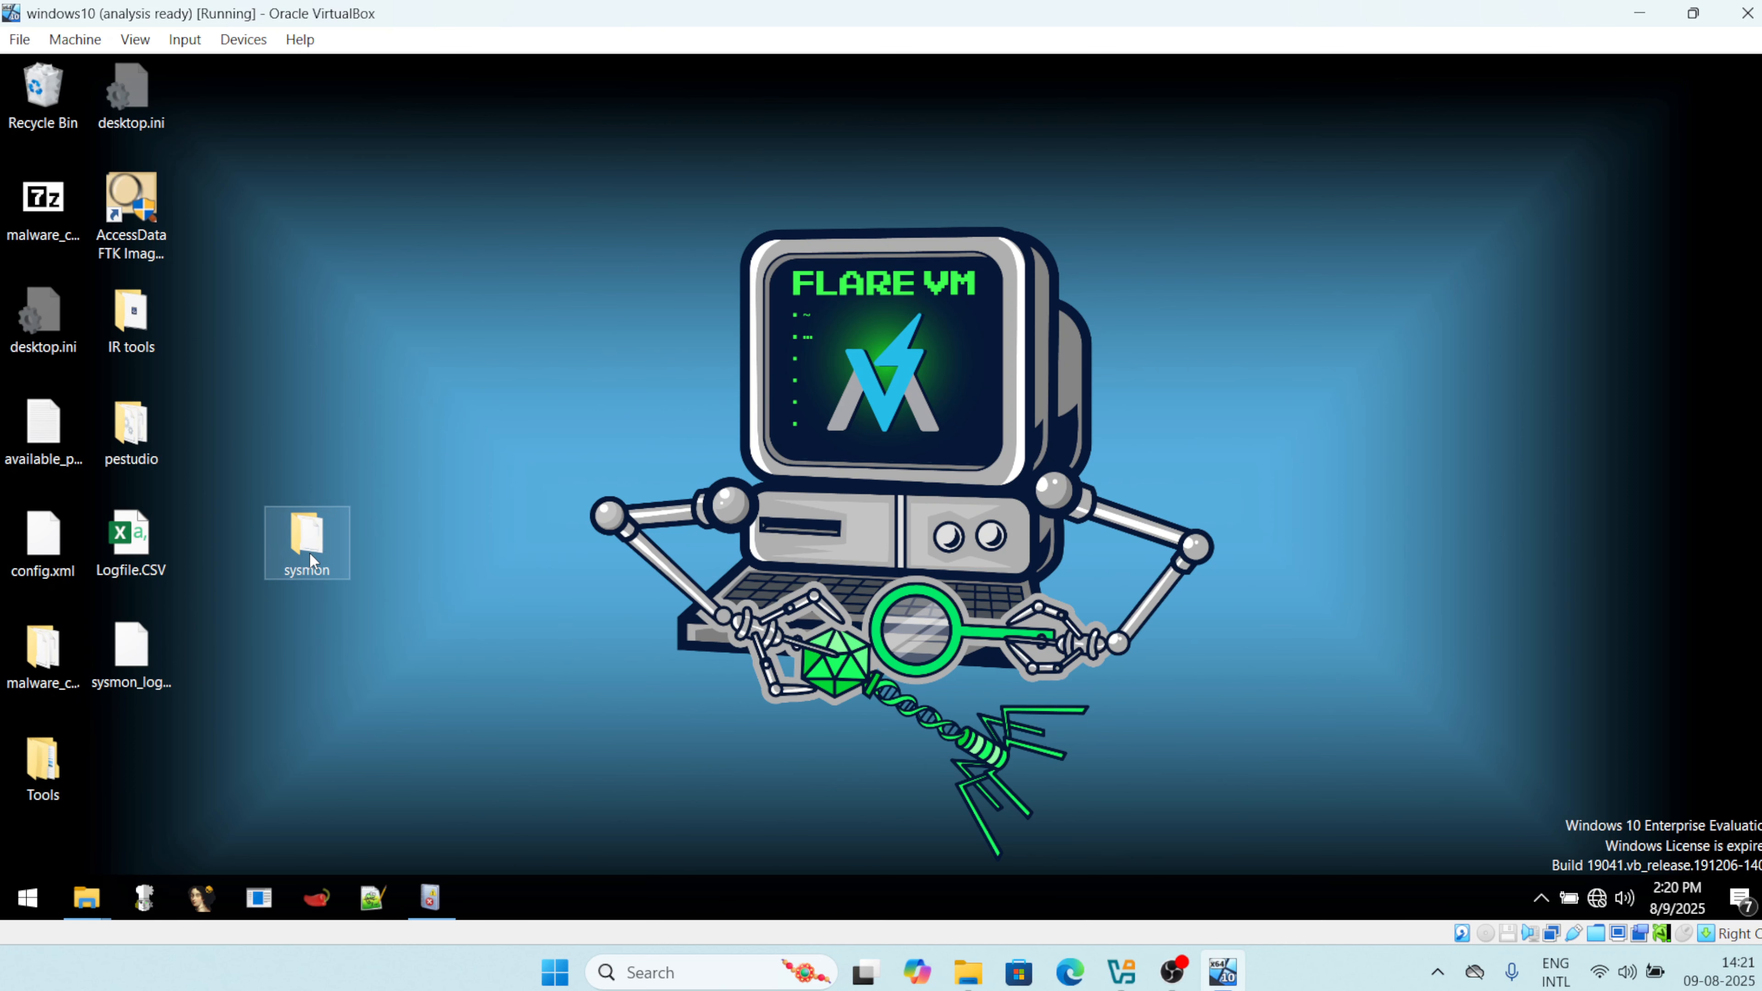
{"action": "double_click", "coordinate": [308, 552]}
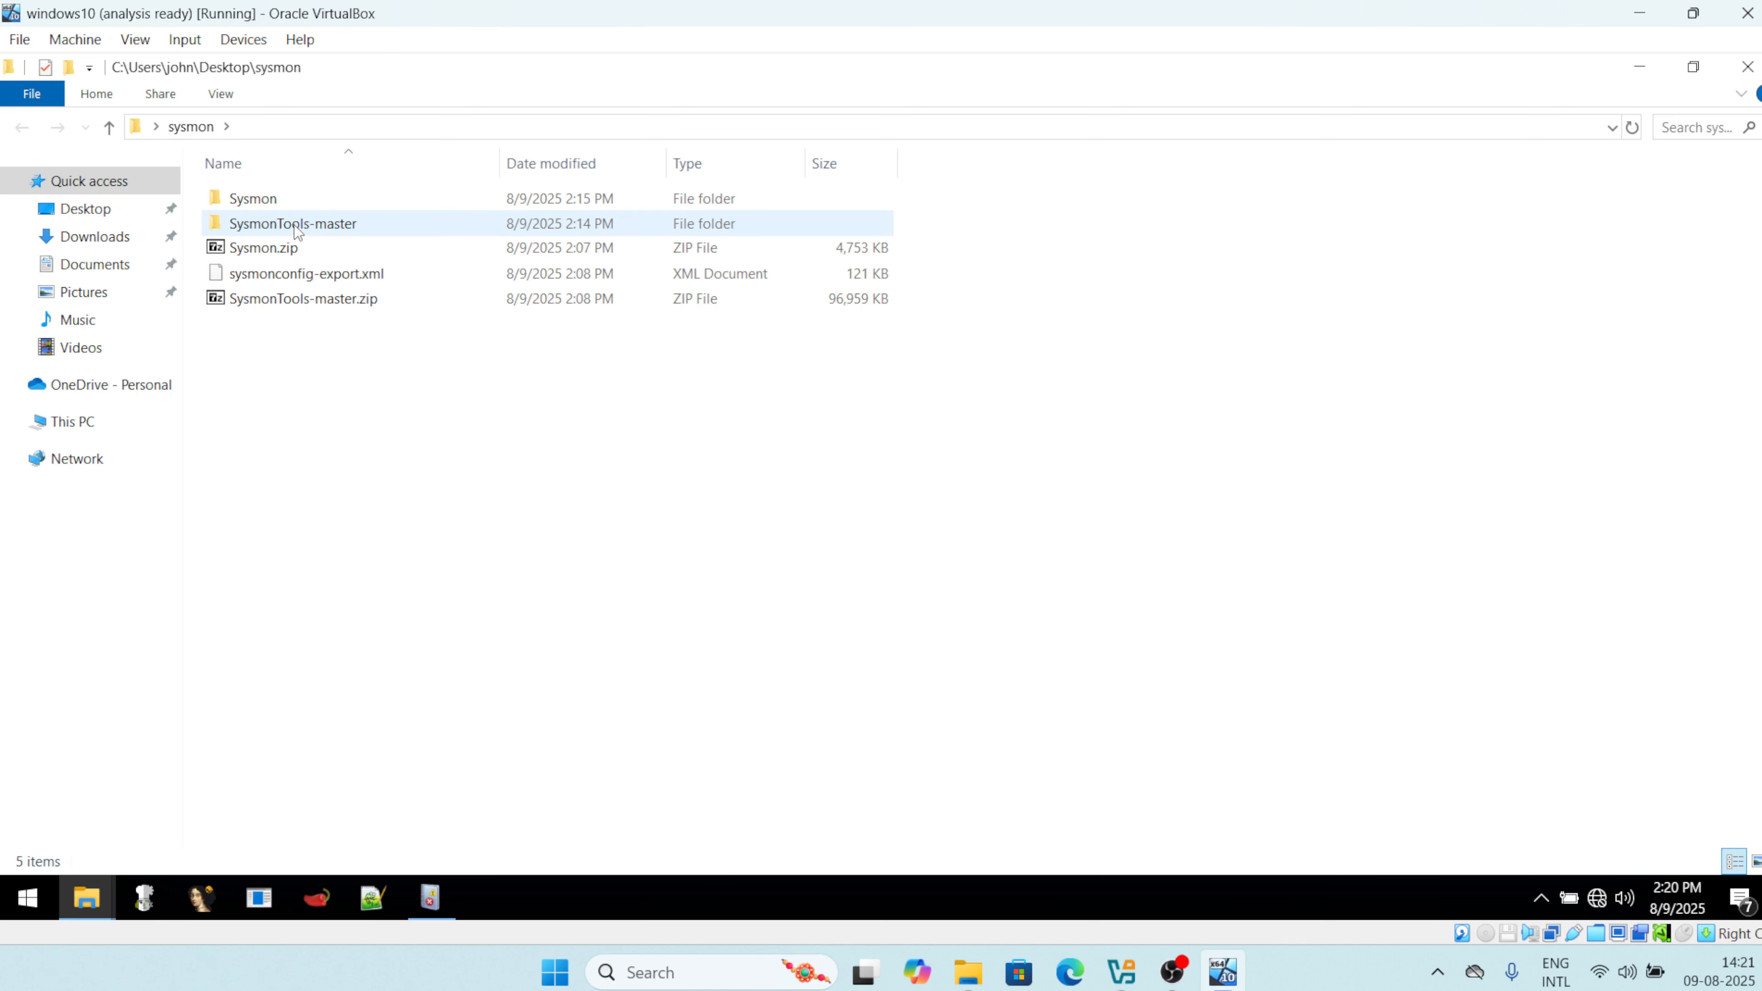
{"action": "double_click", "coordinate": [297, 226]}
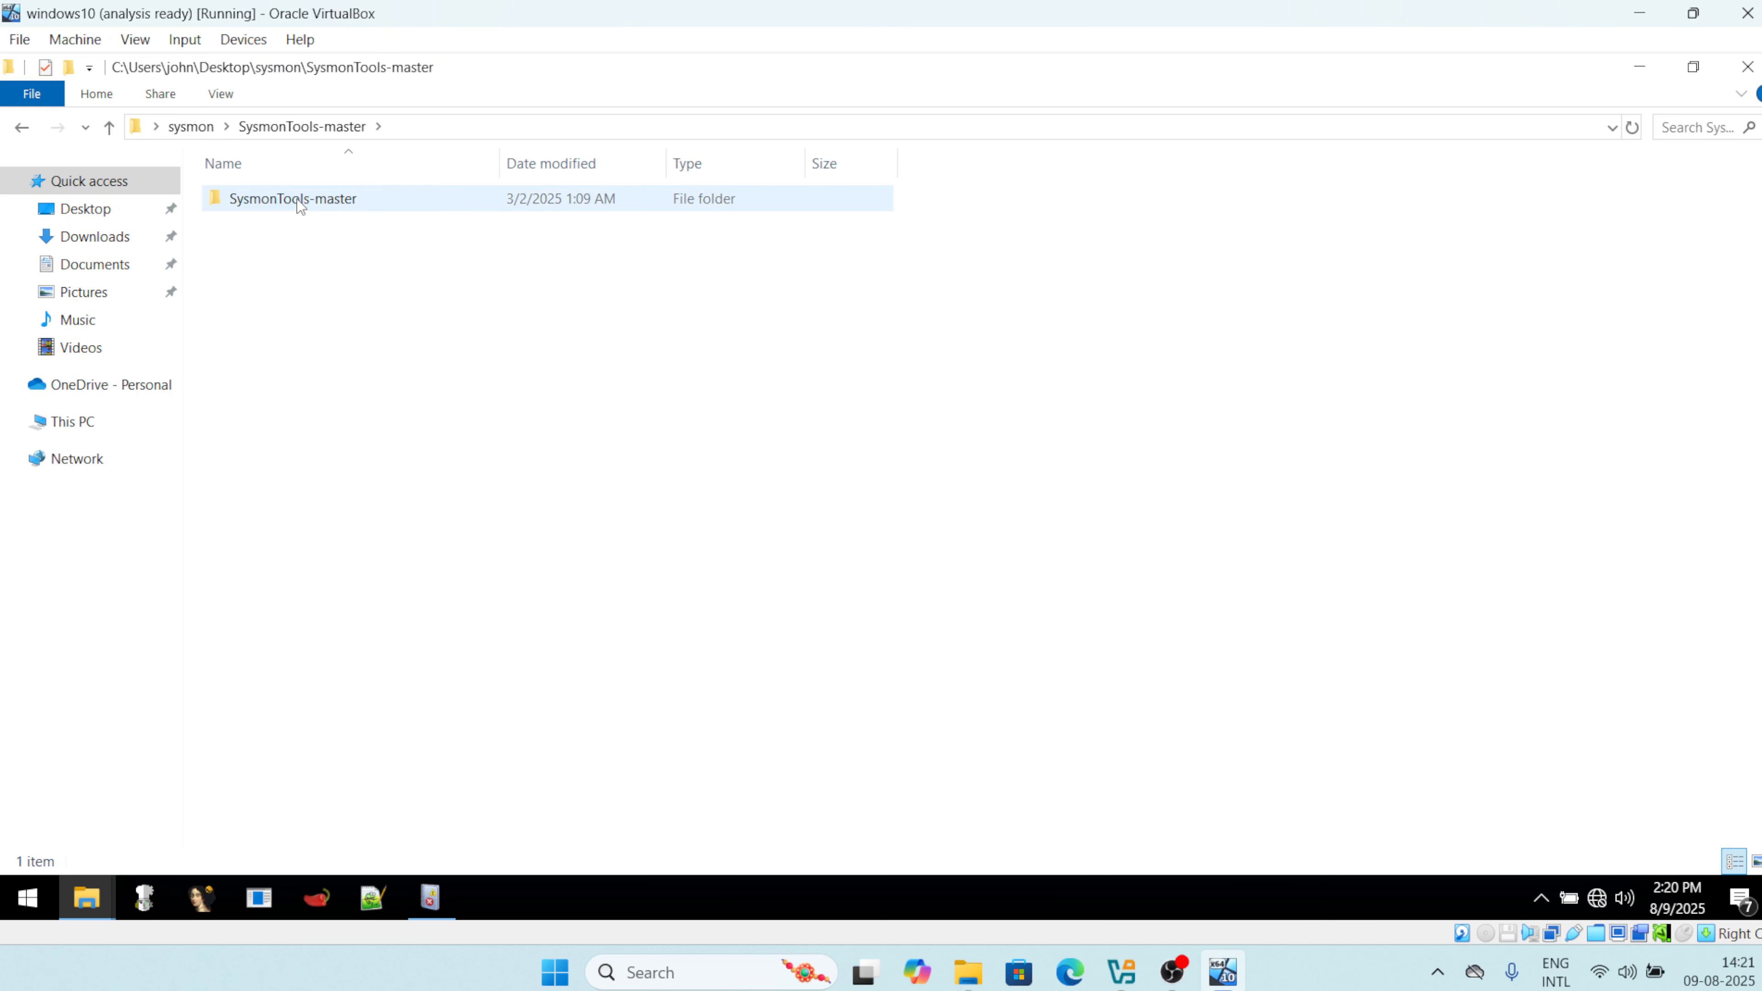
{"action": "double_click", "coordinate": [299, 199]}
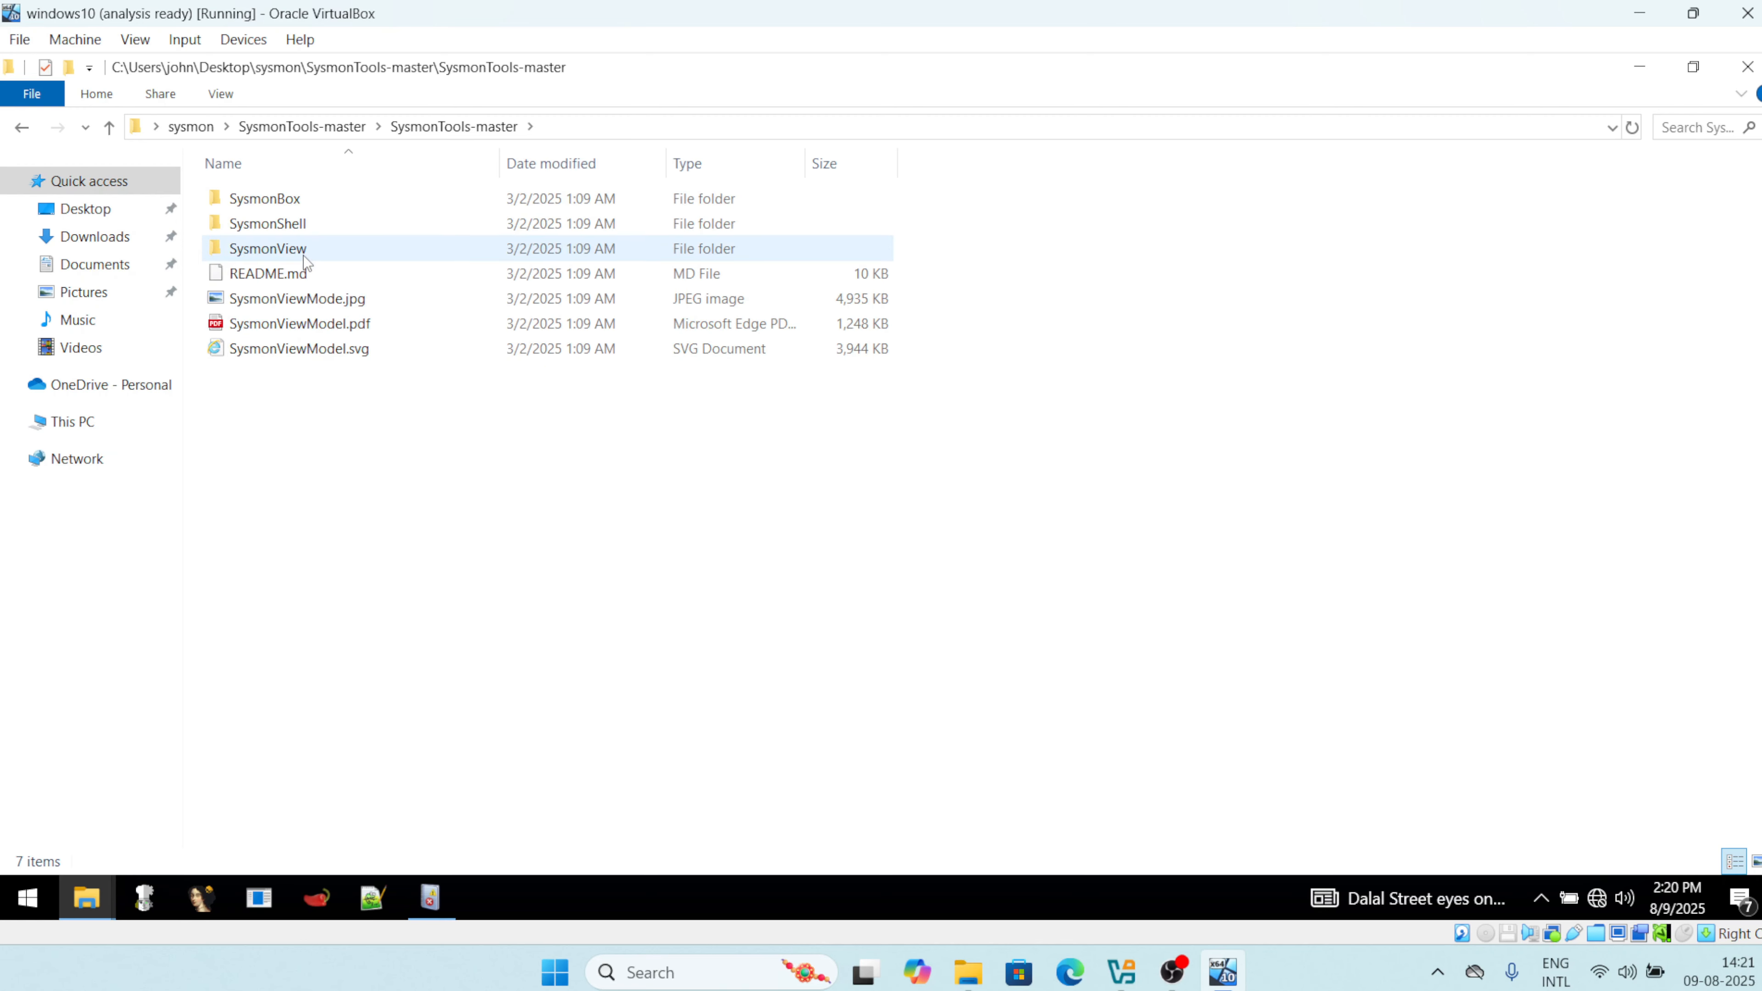
{"action": "double_click", "coordinate": [309, 250]}
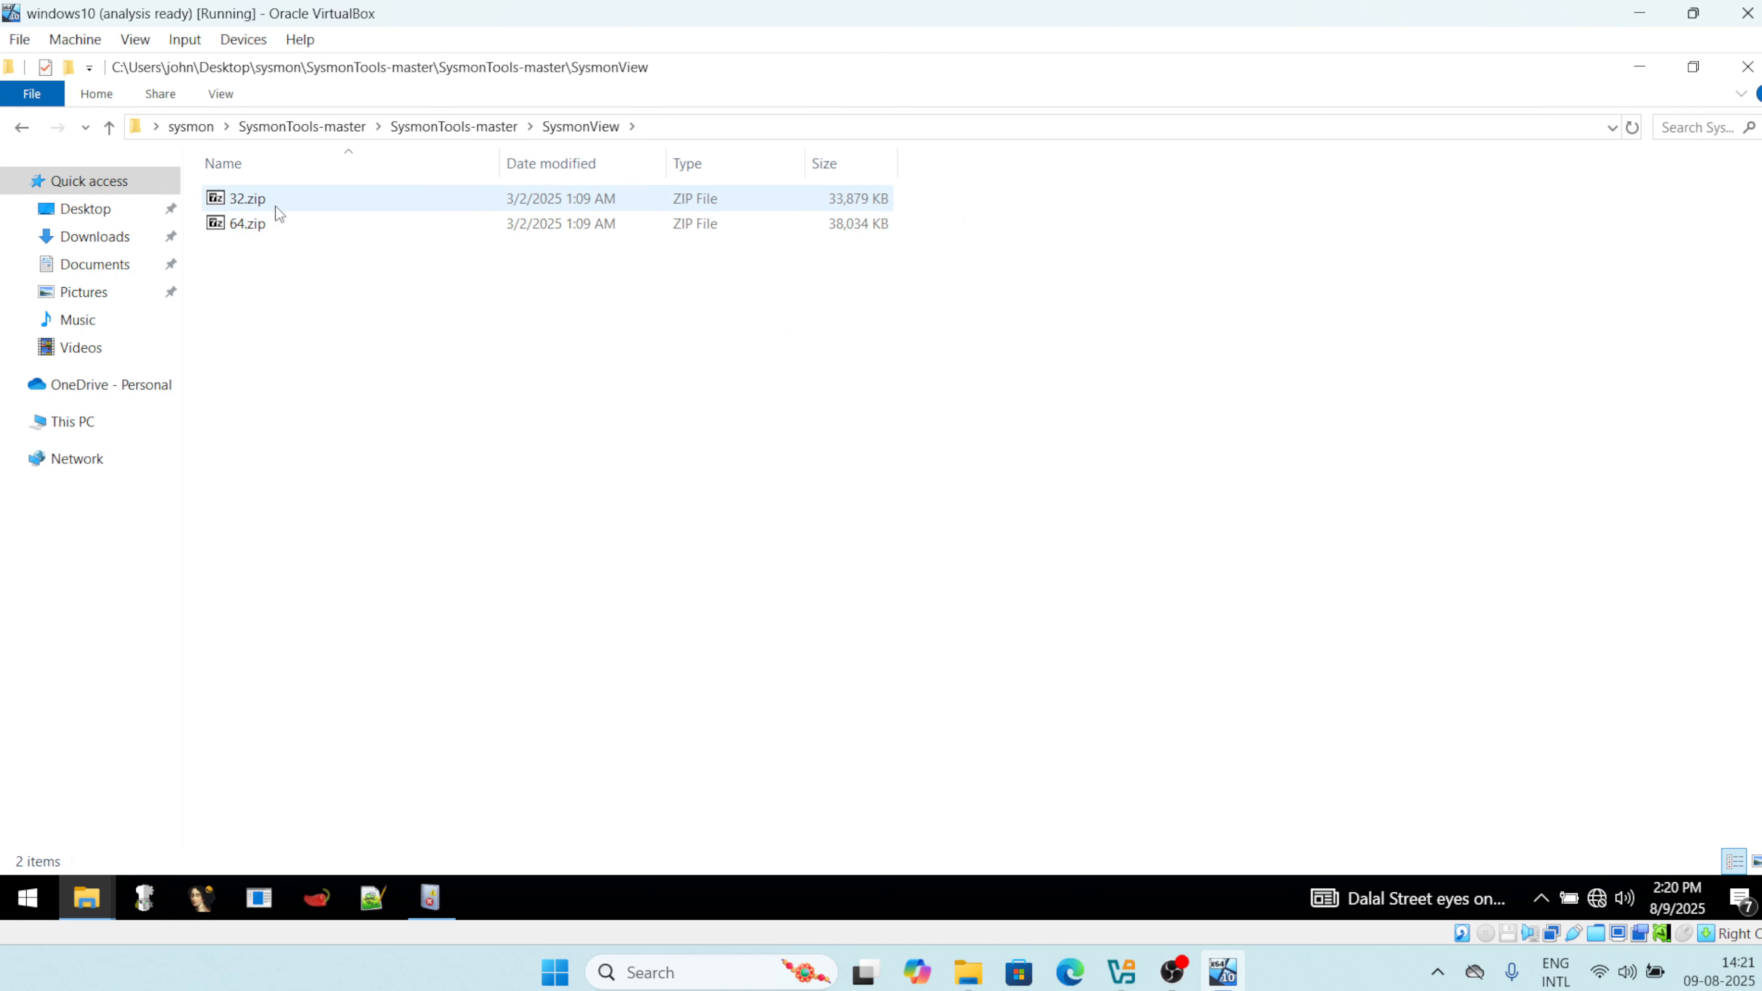
Extract 64.zip with 7-Zip into a 64 folder and locate SysmonView.exe inside 64\64.
{"action": "left_click", "coordinate": [286, 199]}
{"action": "left_click", "coordinate": [268, 227]}
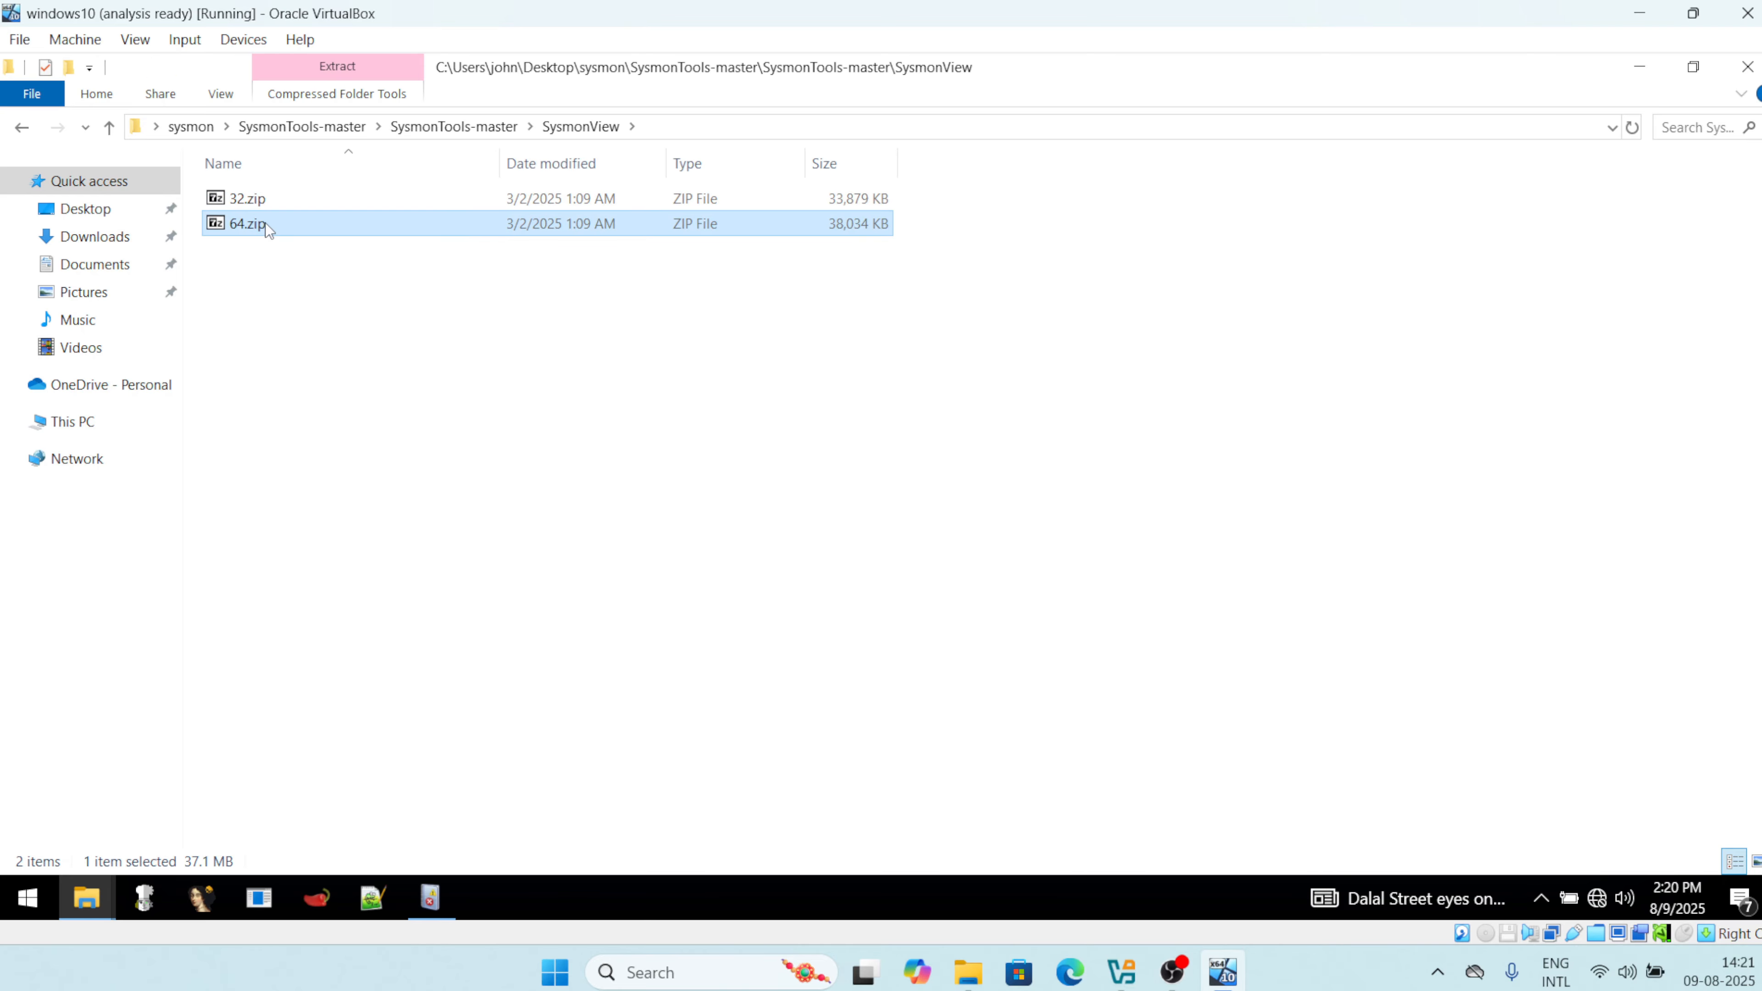
{"action": "right_click", "coordinate": [266, 223]}
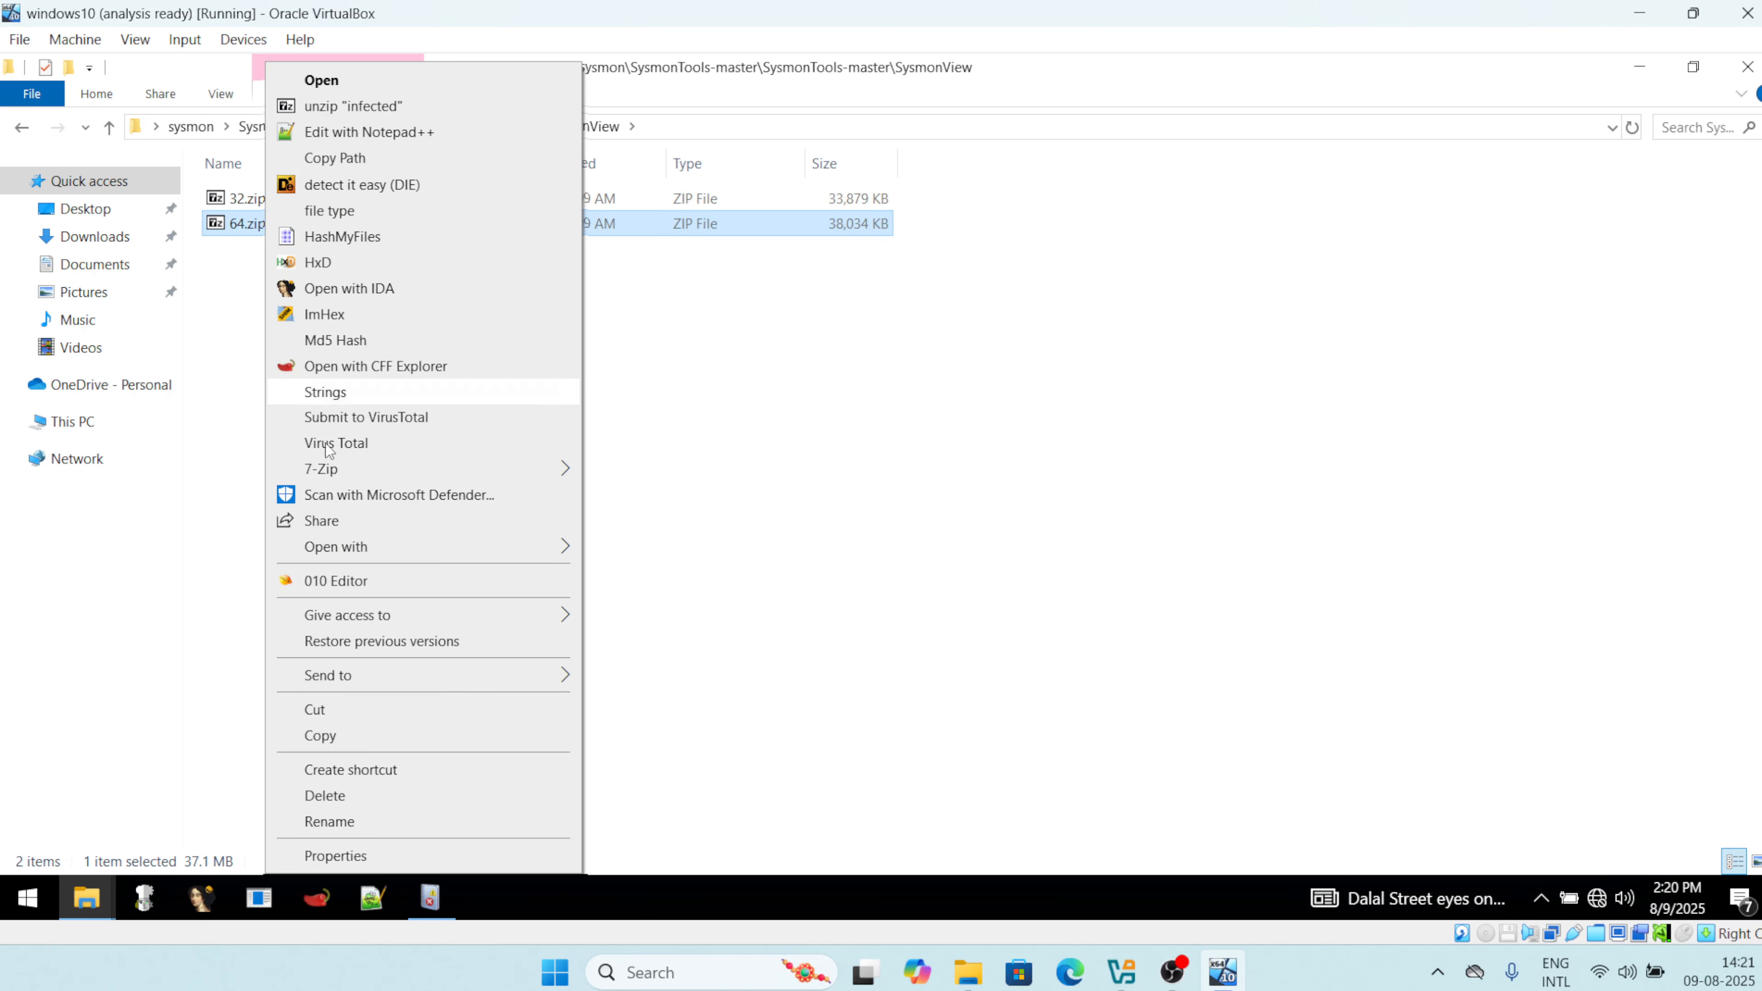
{"action": "mouse_move", "coordinate": [350, 472]}
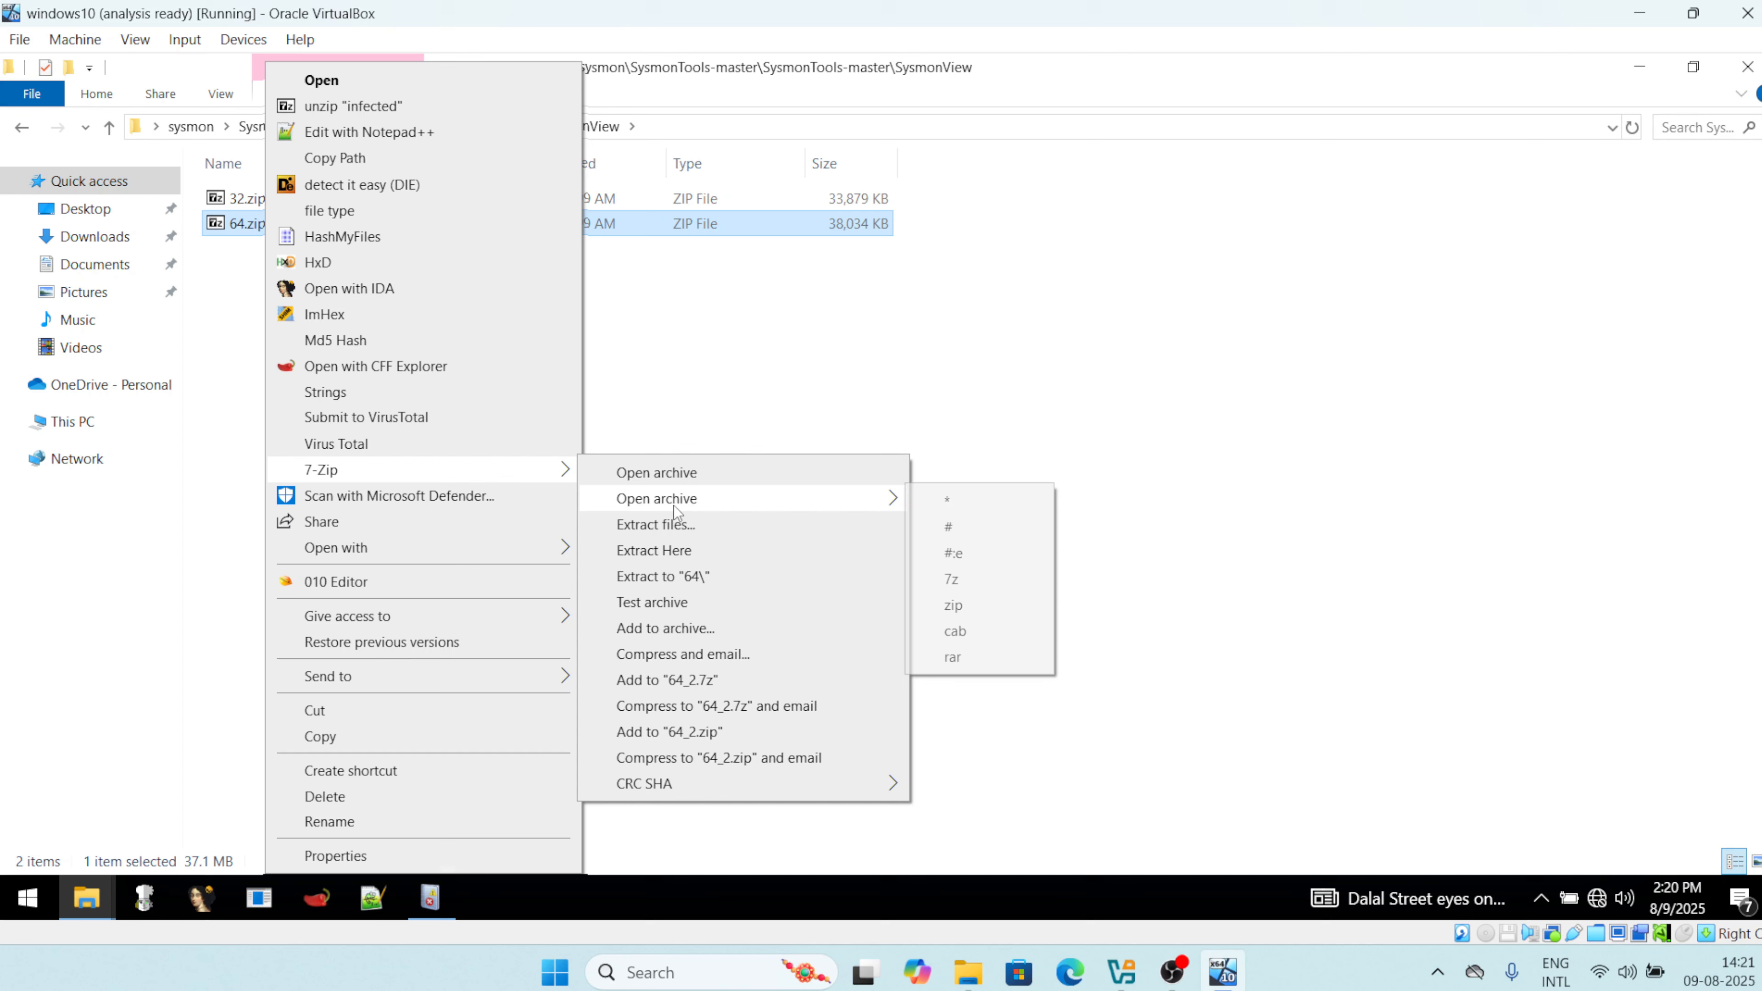
{"action": "left_click", "coordinate": [666, 524]}
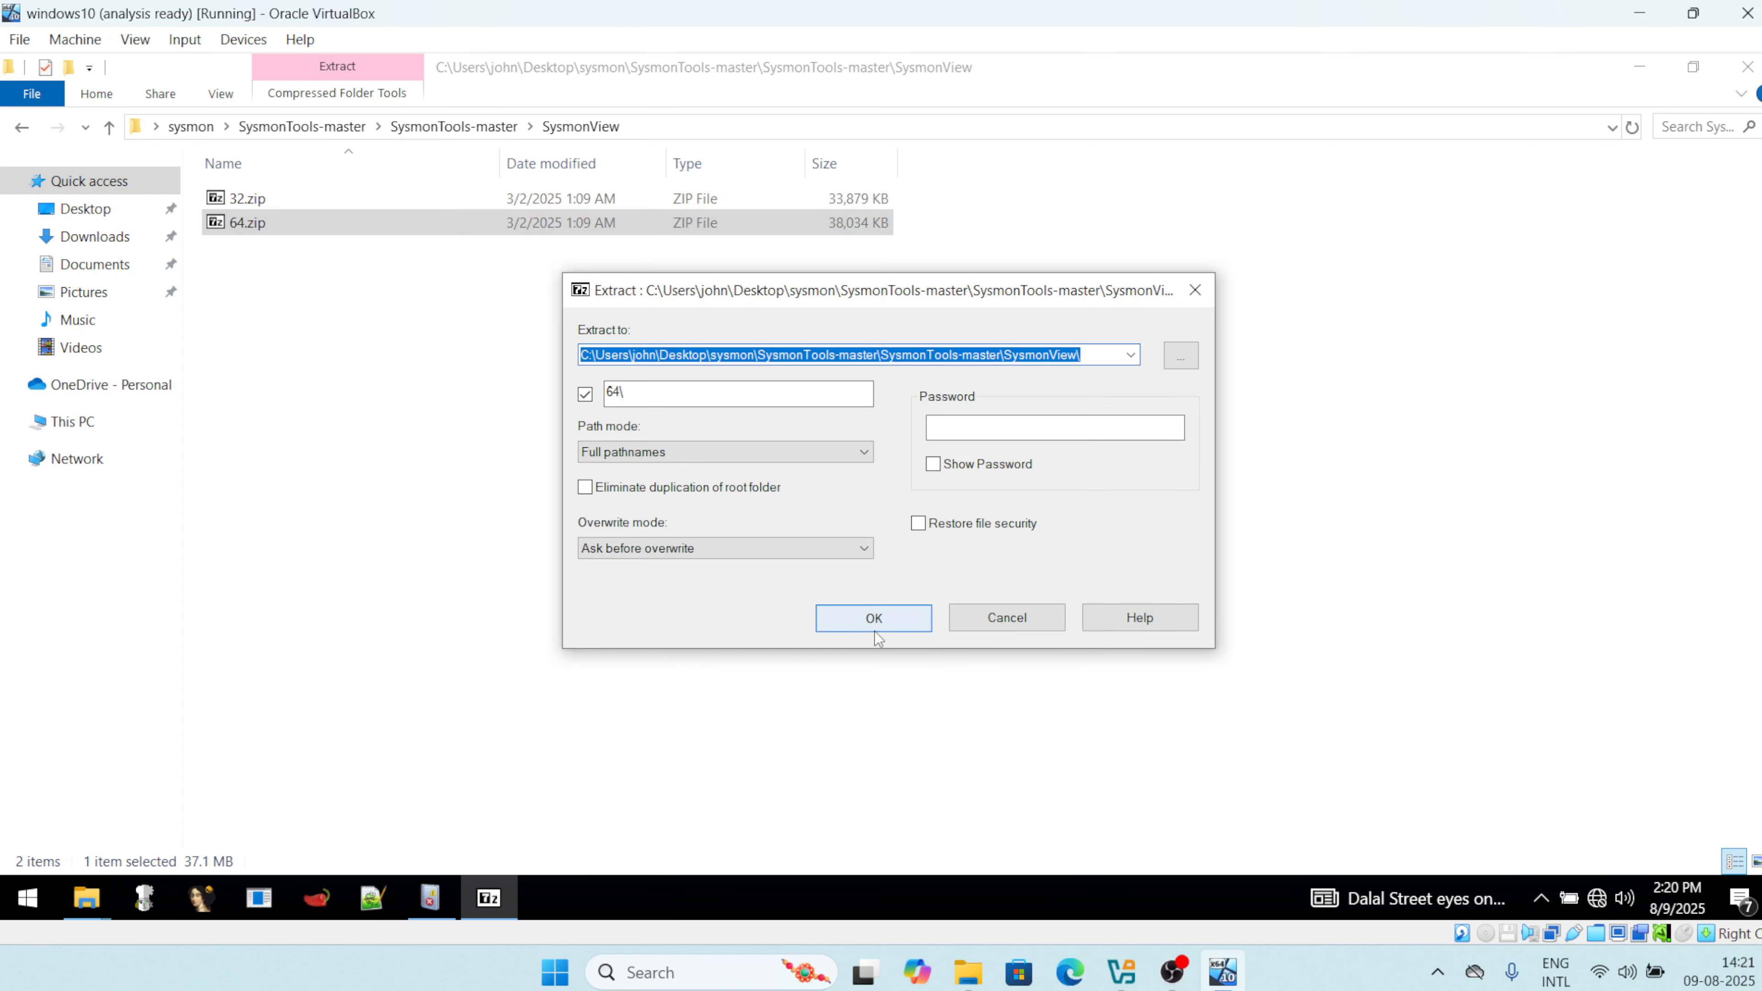
{"action": "left_click", "coordinate": [875, 629]}
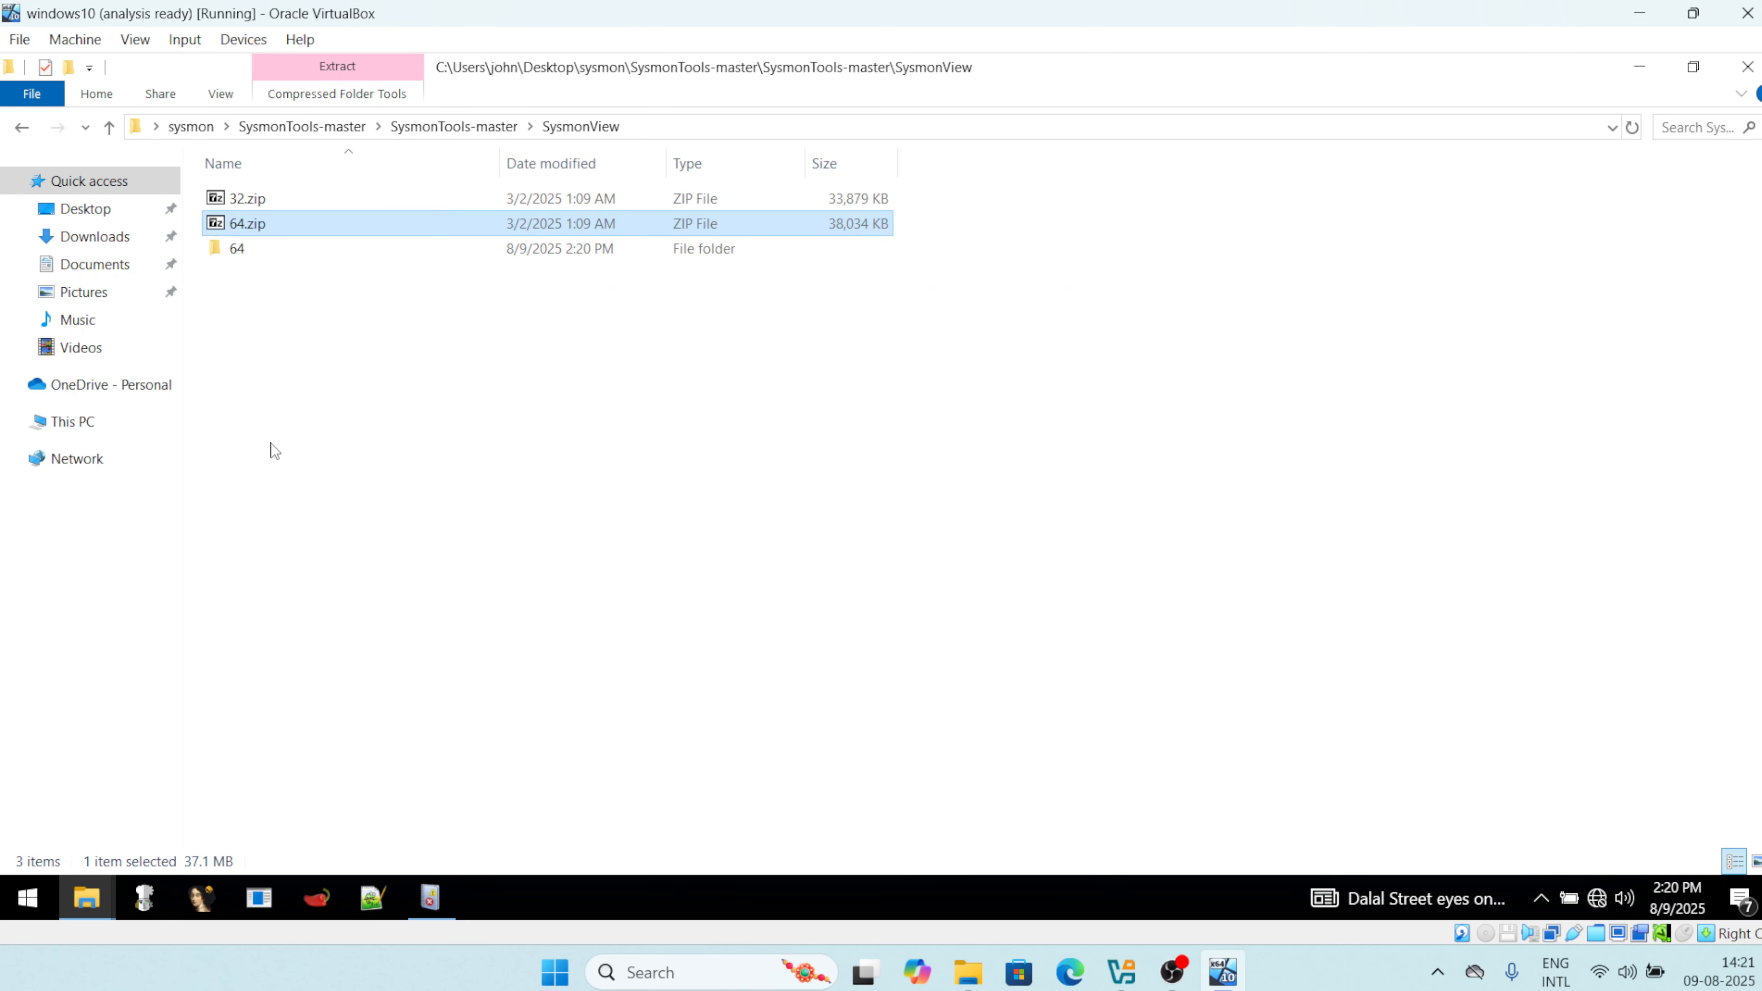
{"action": "double_click", "coordinate": [263, 204]}
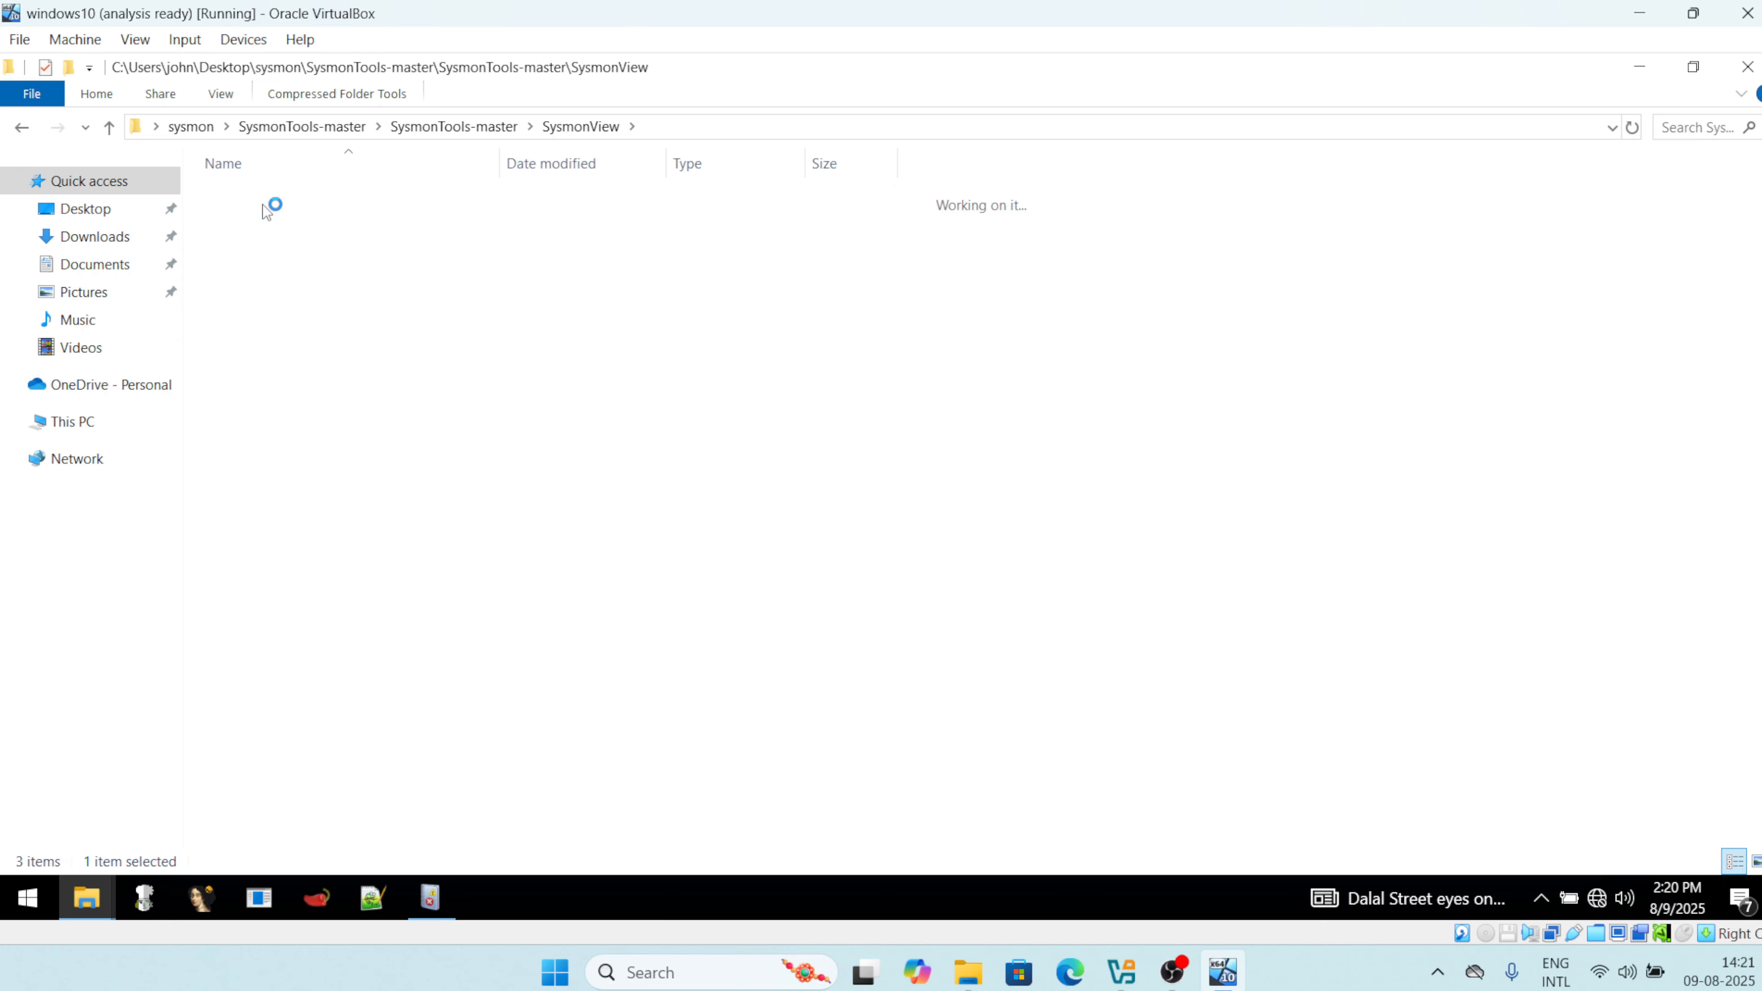
{"action": "double_click", "coordinate": [283, 198]}
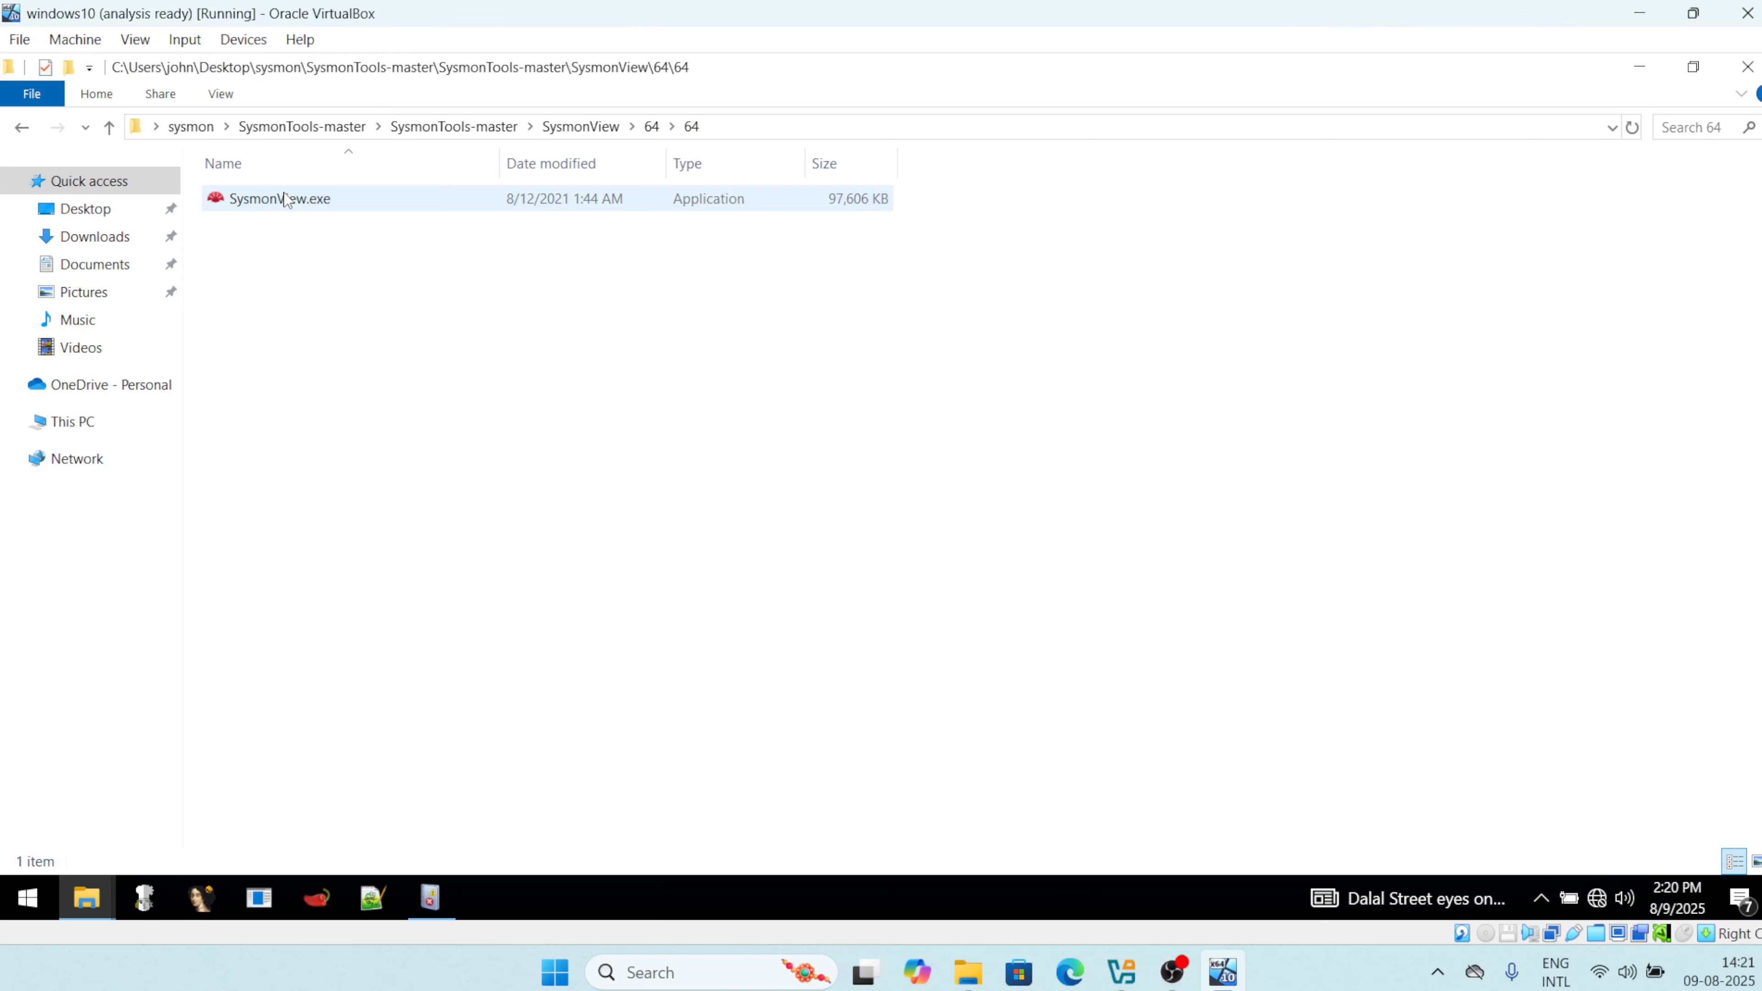
{"action": "left_click", "coordinate": [361, 201]}
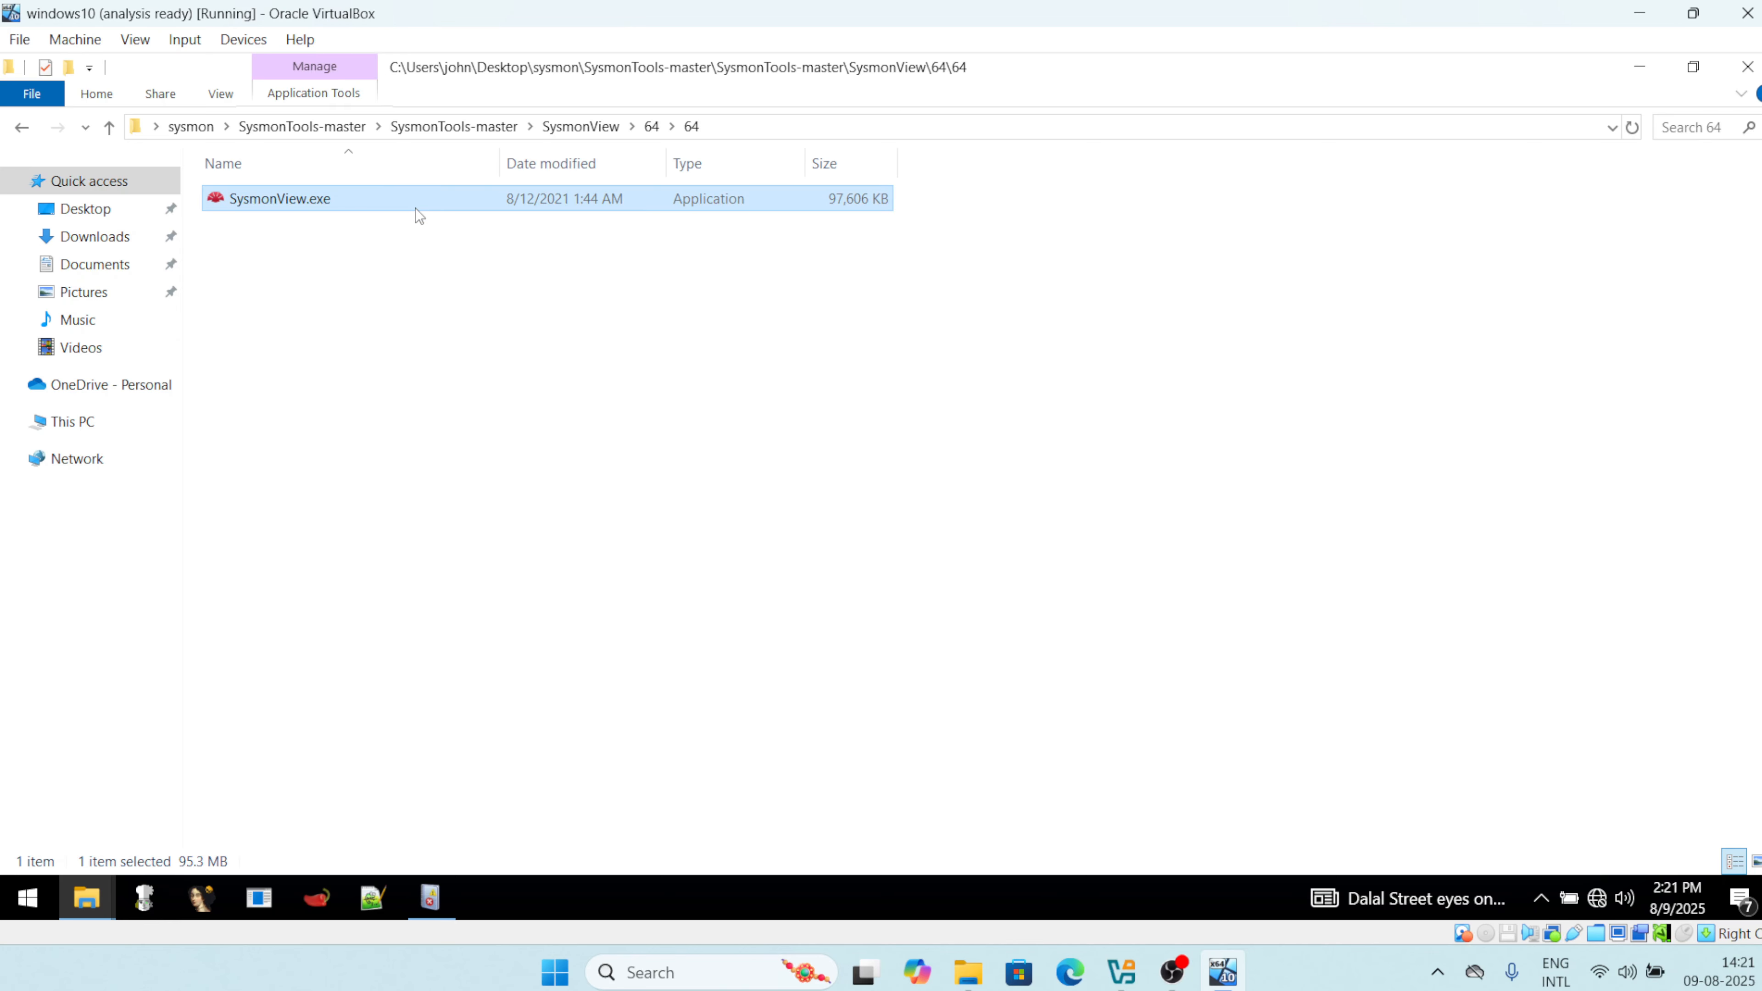
Launch SysmonView.exe as administrator and approve the UAC prompt.
{"action": "right_click", "coordinate": [390, 200]}
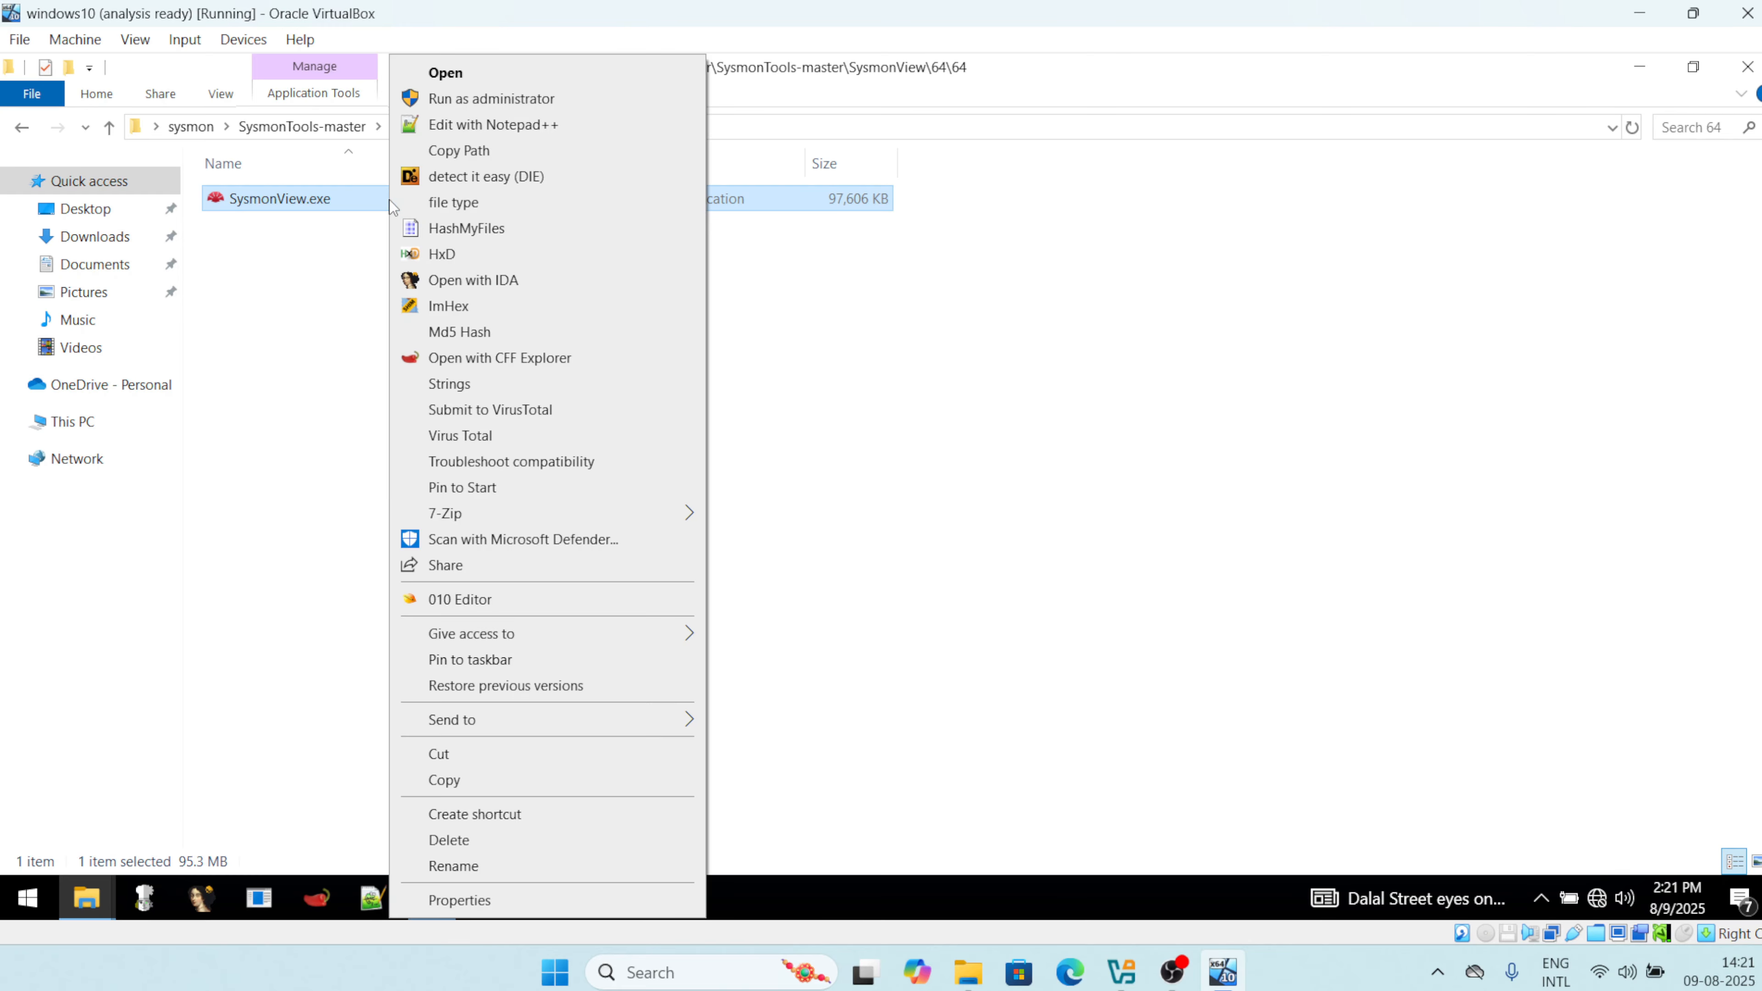
{"action": "left_click", "coordinate": [472, 98]}
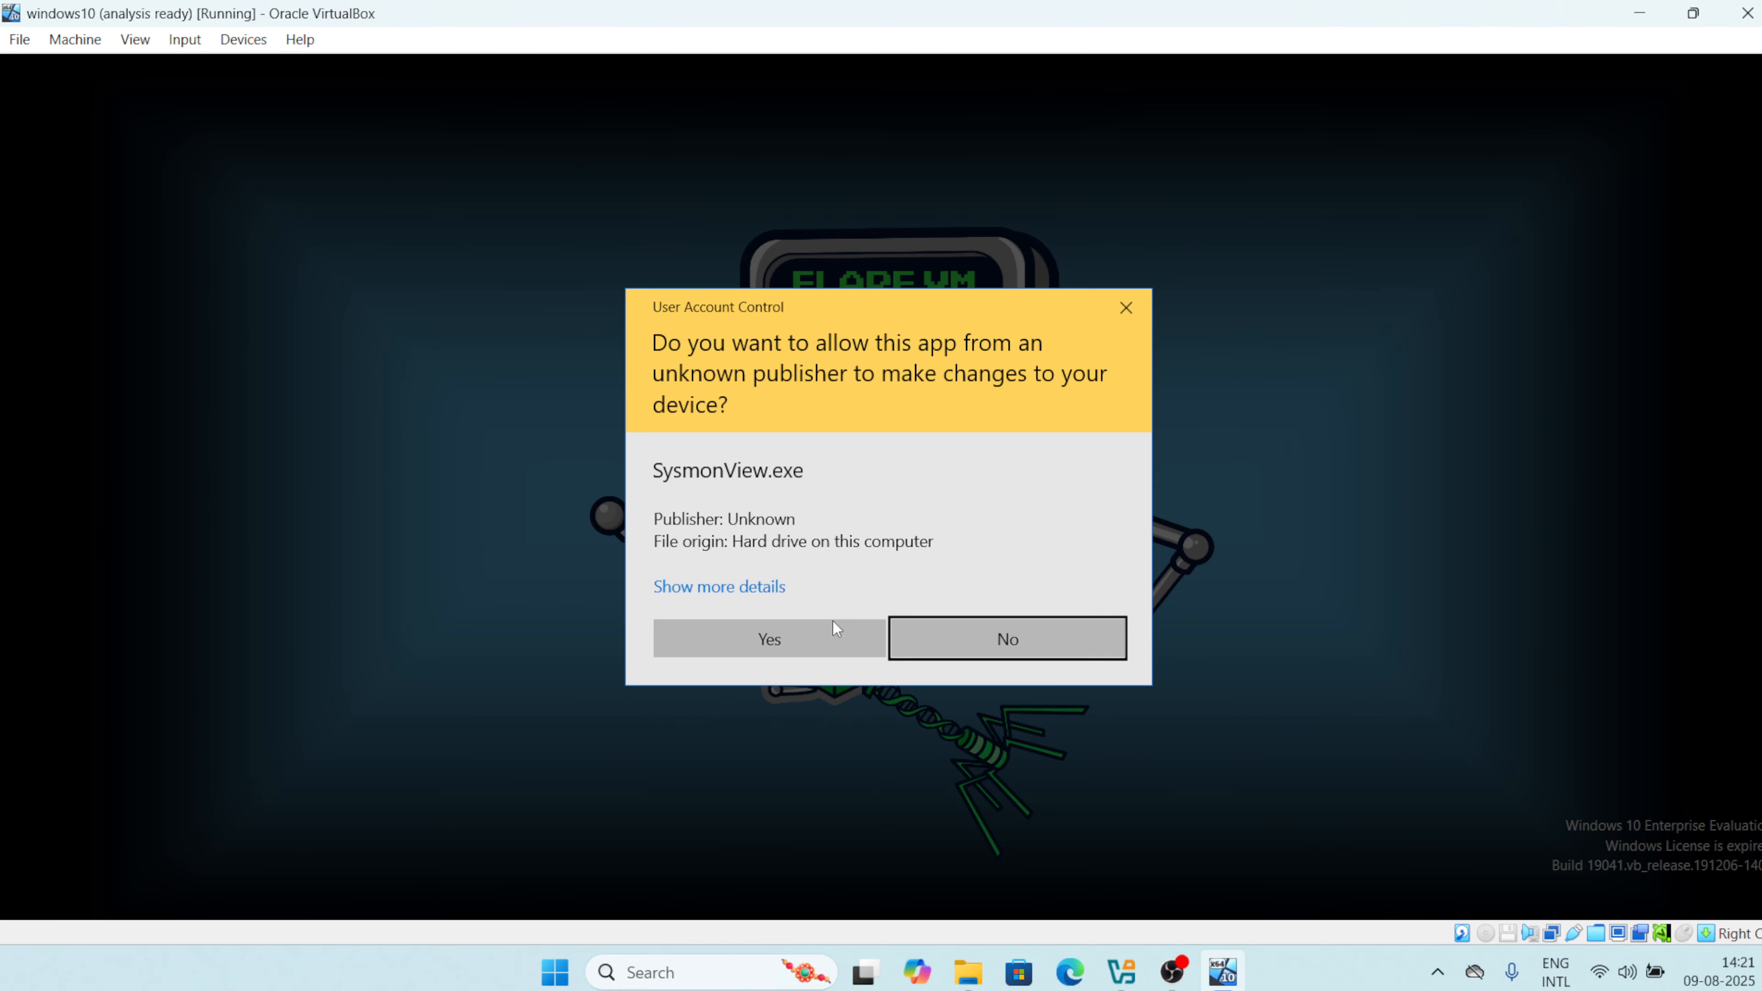
{"action": "left_click", "coordinate": [754, 635]}
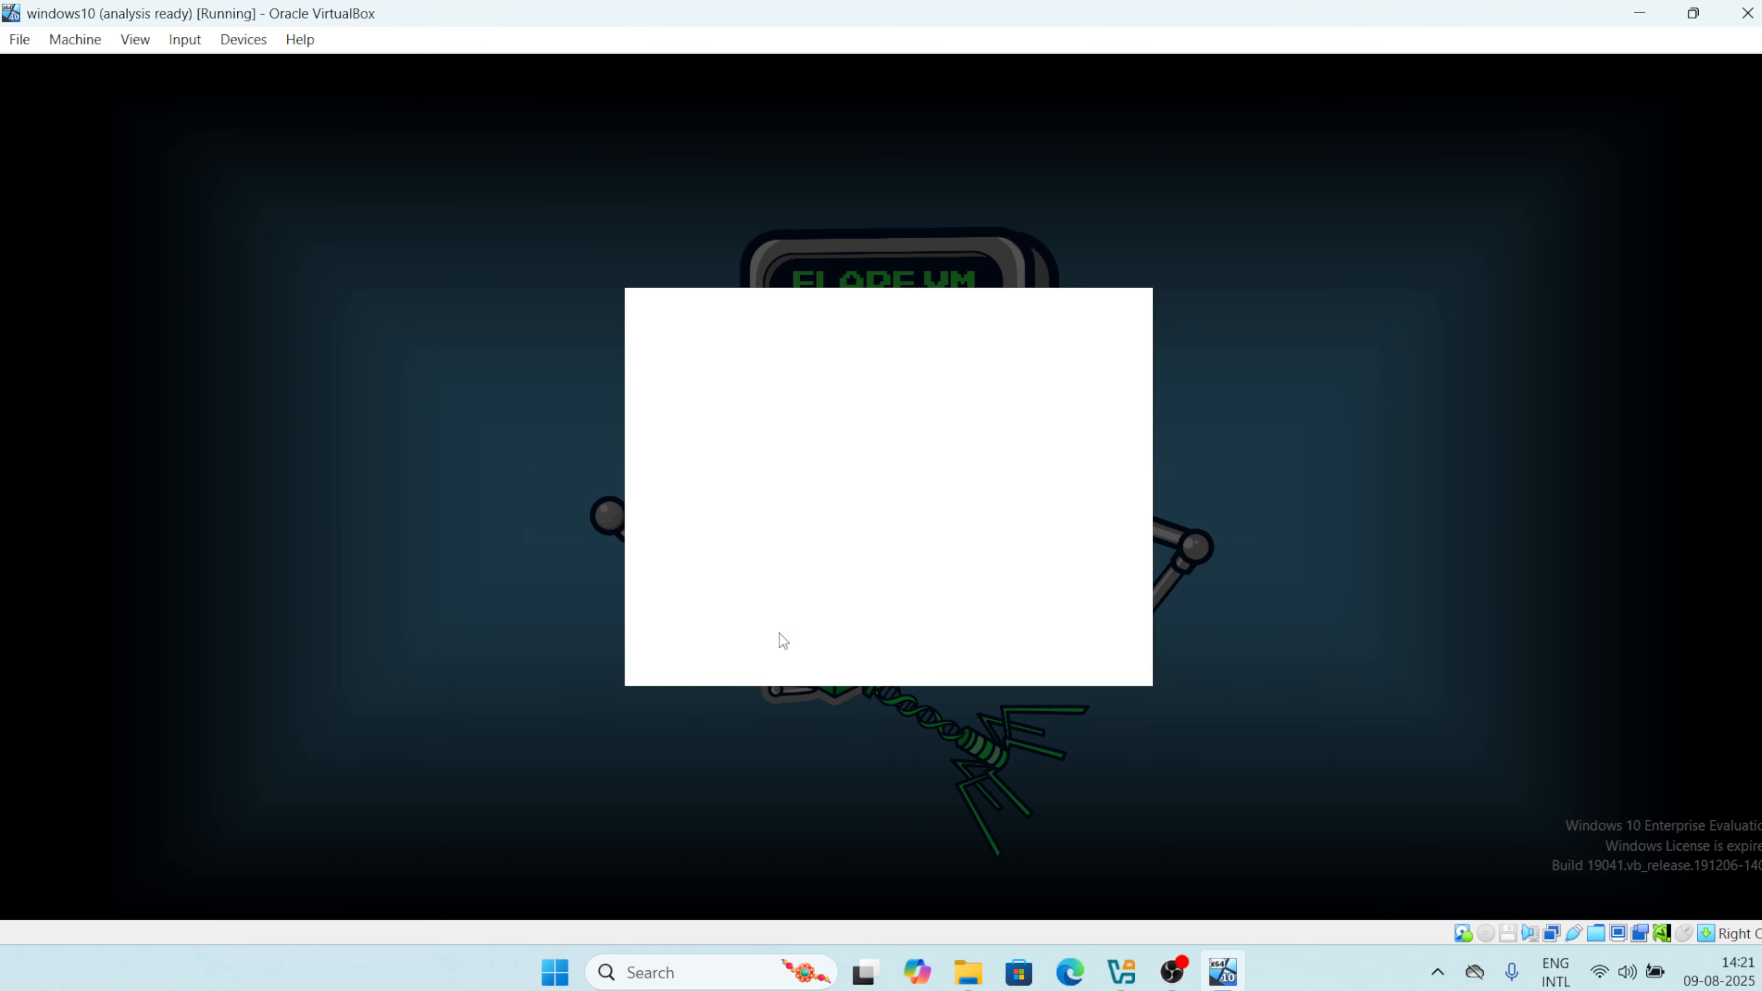
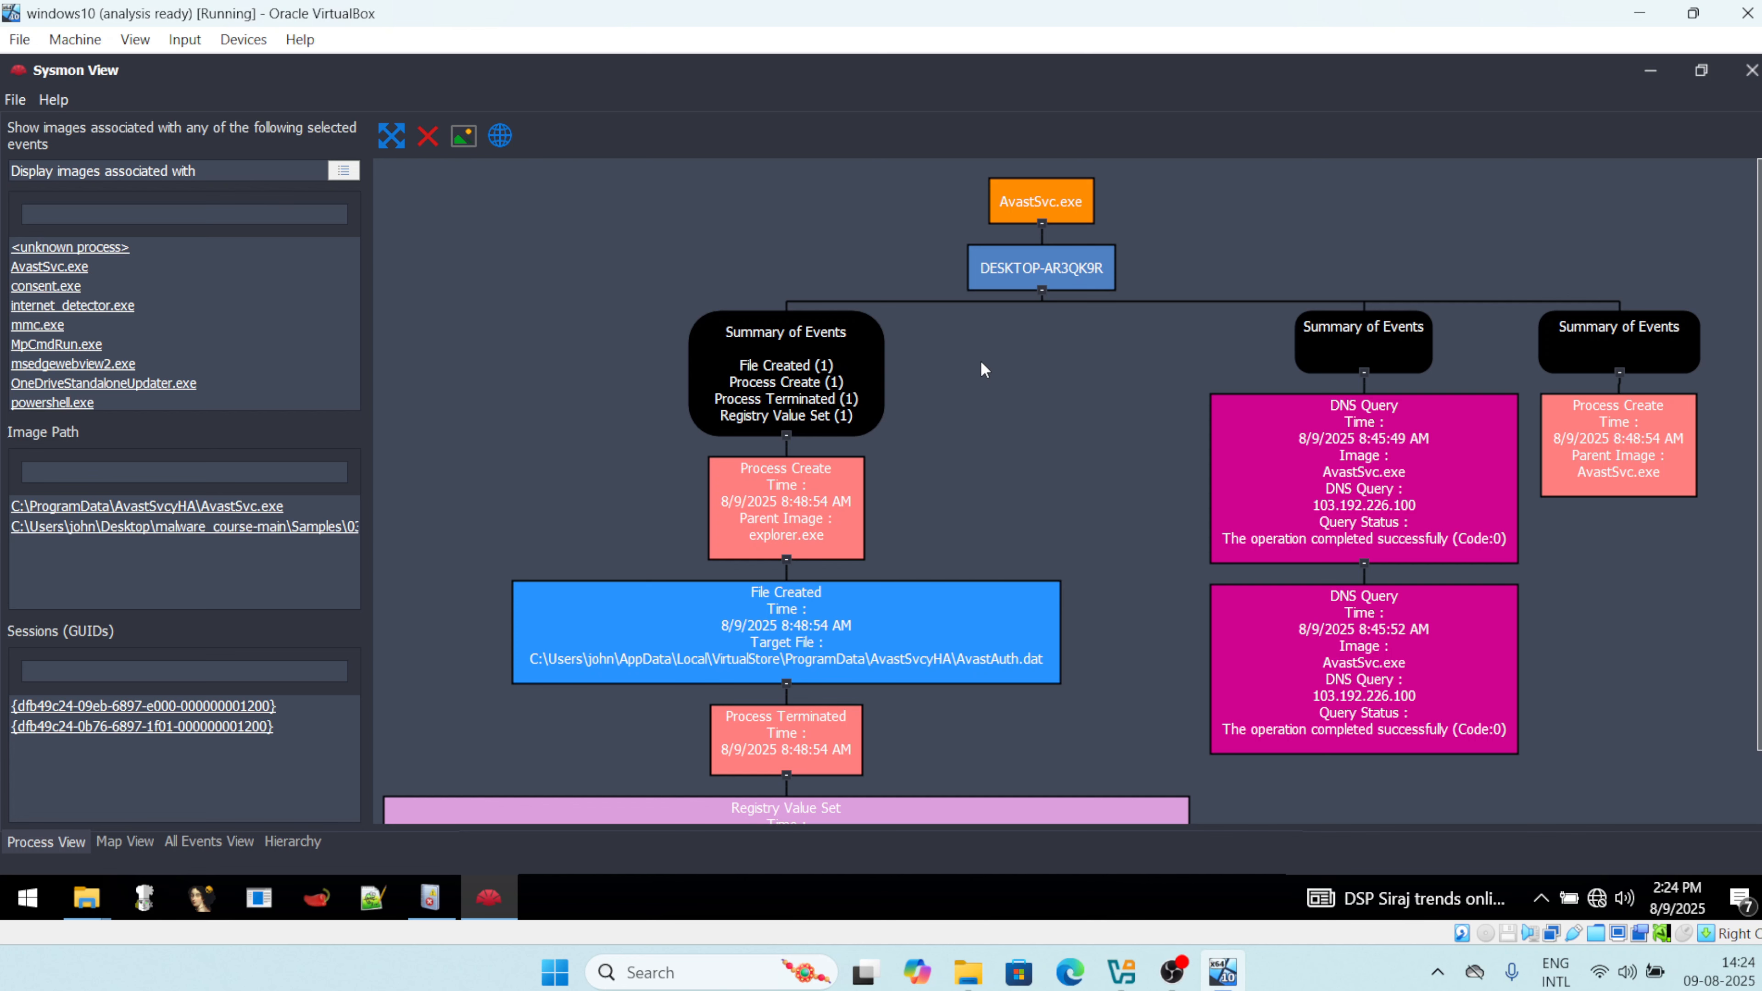
Inspect the Summary of Events for AvastSvc.exe, including its DNS queries to 103.192.226.100.
{"action": "left_click", "coordinate": [813, 346]}
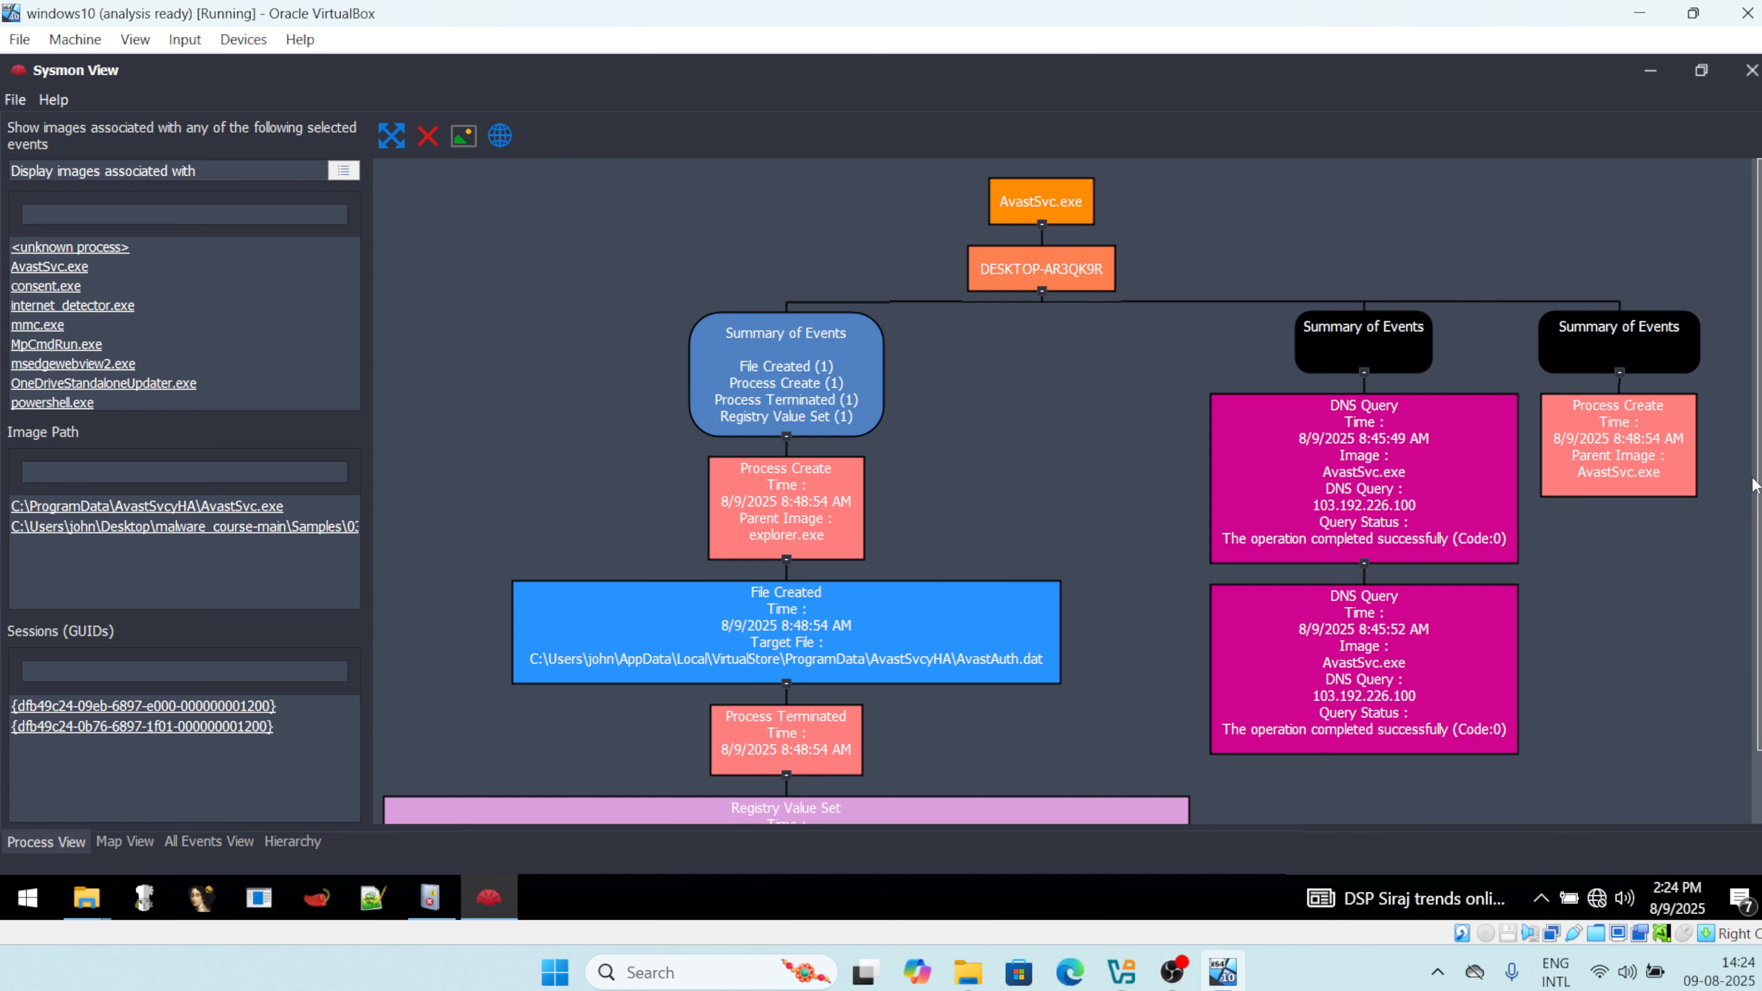
{"action": "scroll", "coordinate": [1757, 603], "scroll_direction": "down", "scroll_amount": 2}
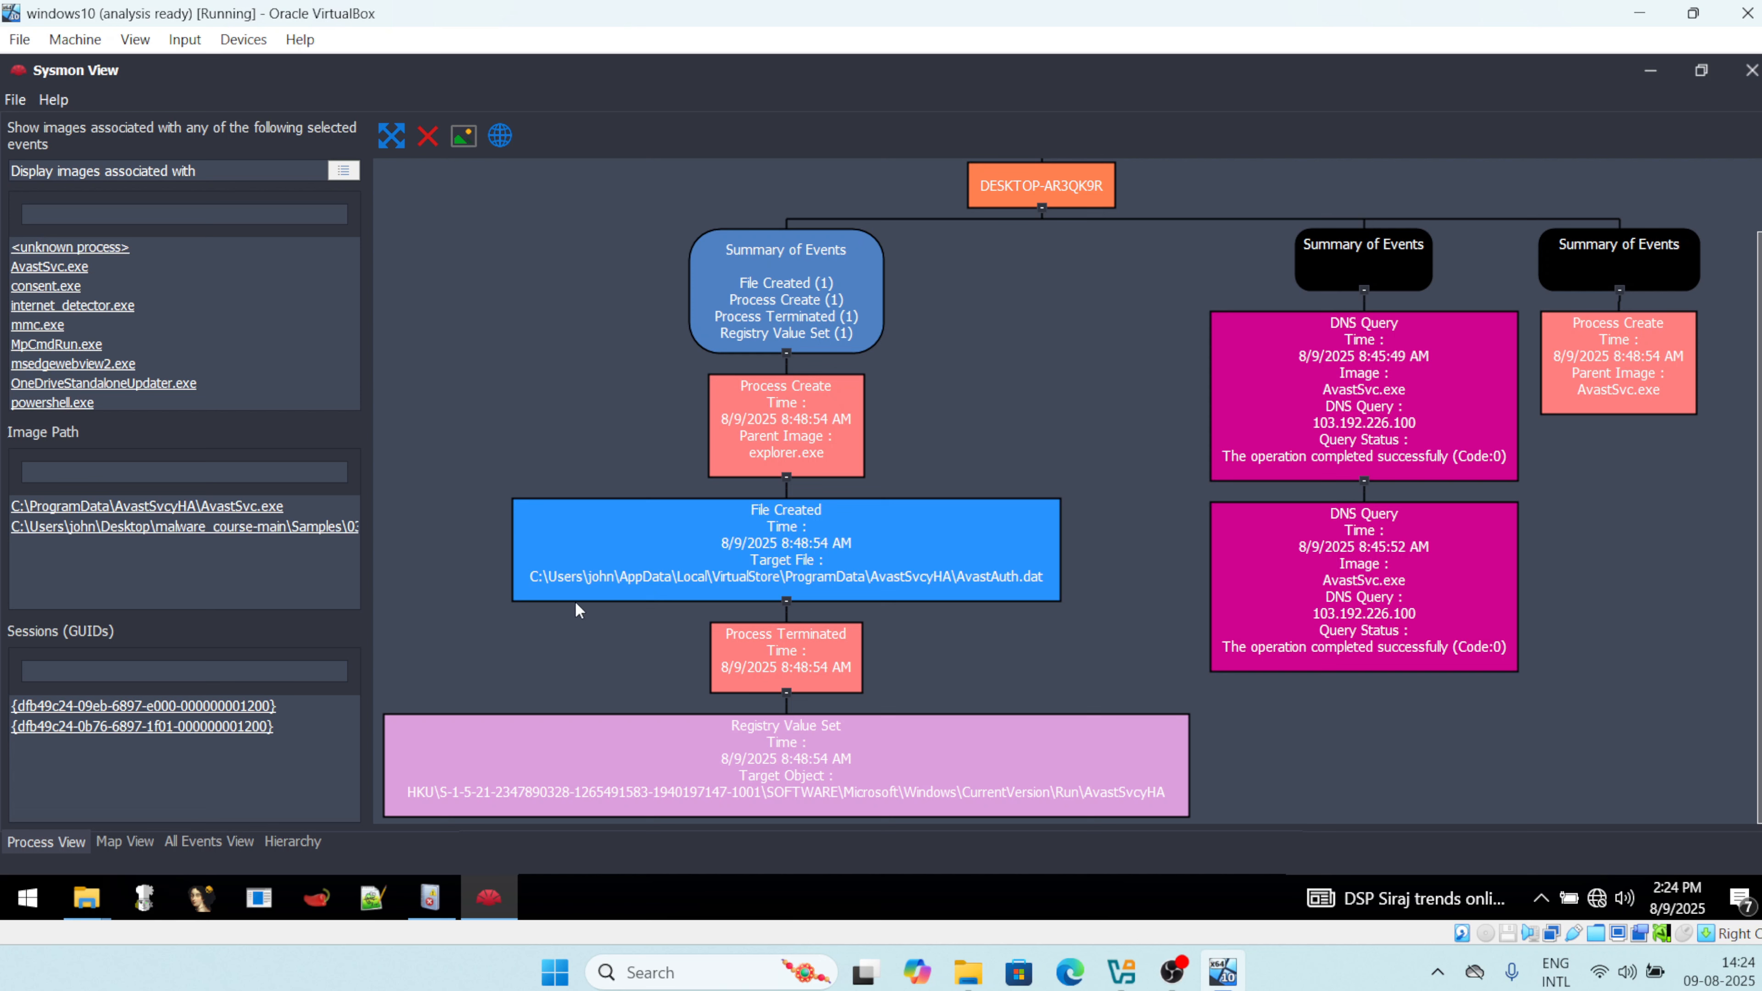
{"action": "left_click", "coordinate": [530, 577]}
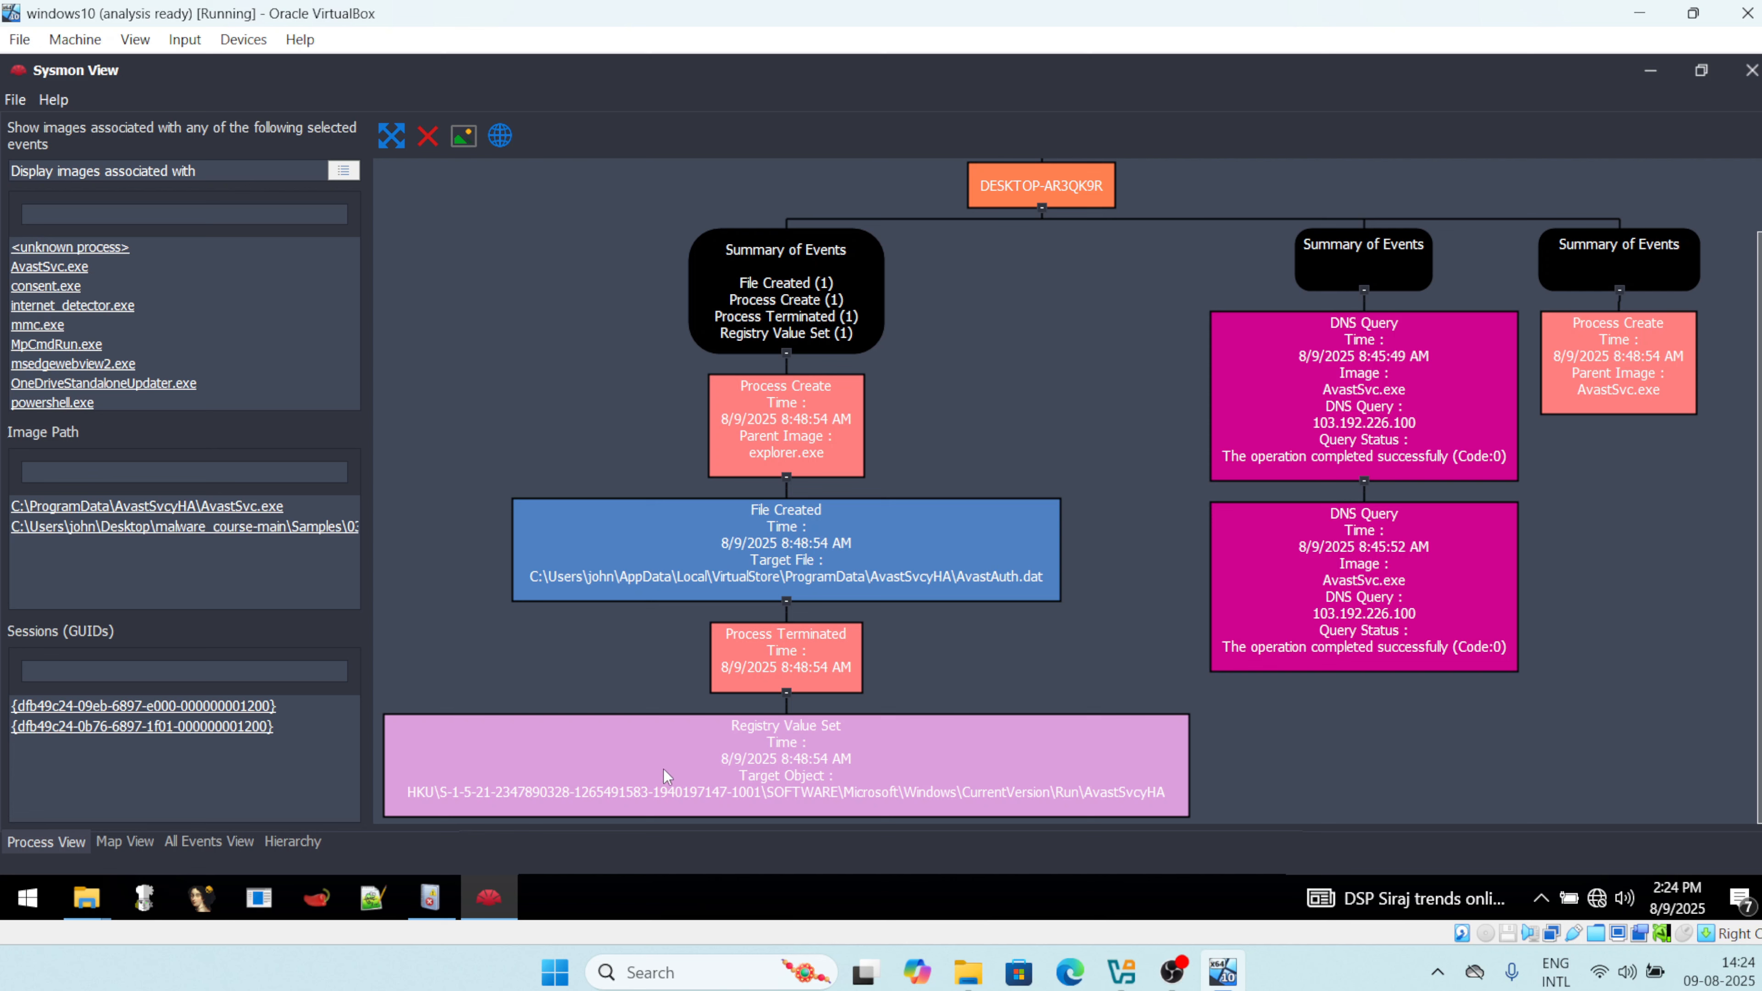
{"action": "left_click", "coordinate": [702, 783]}
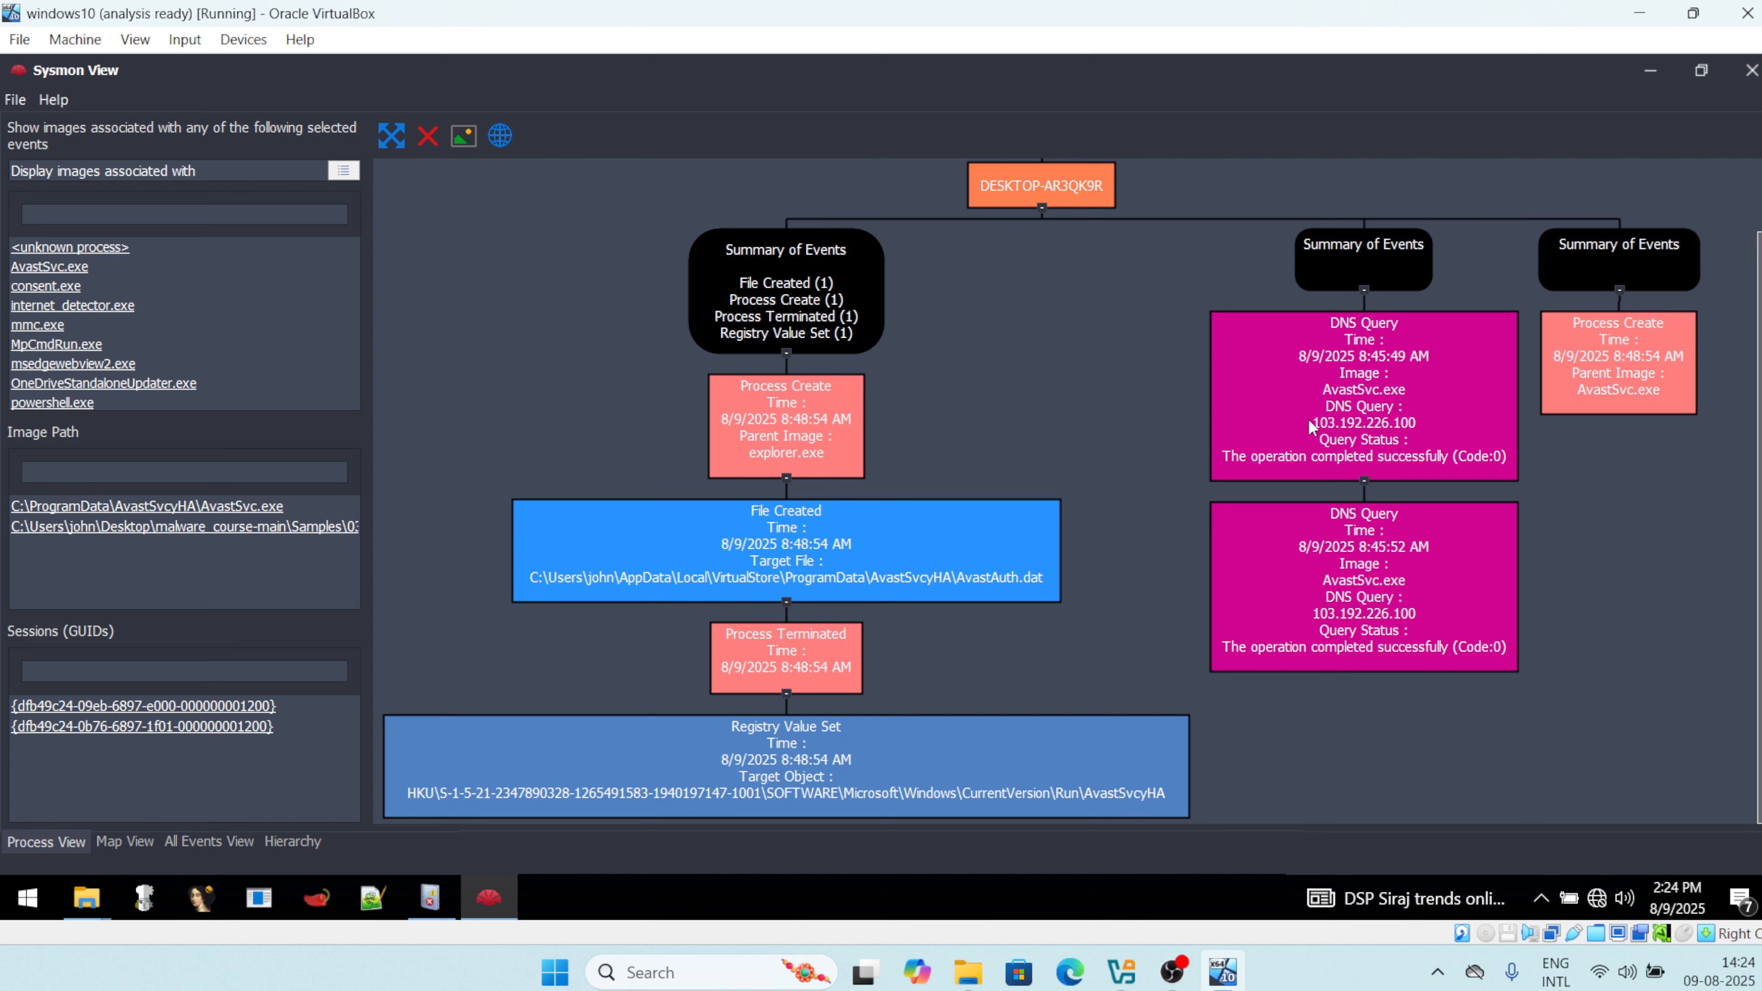
{"action": "left_click", "coordinate": [1338, 426]}
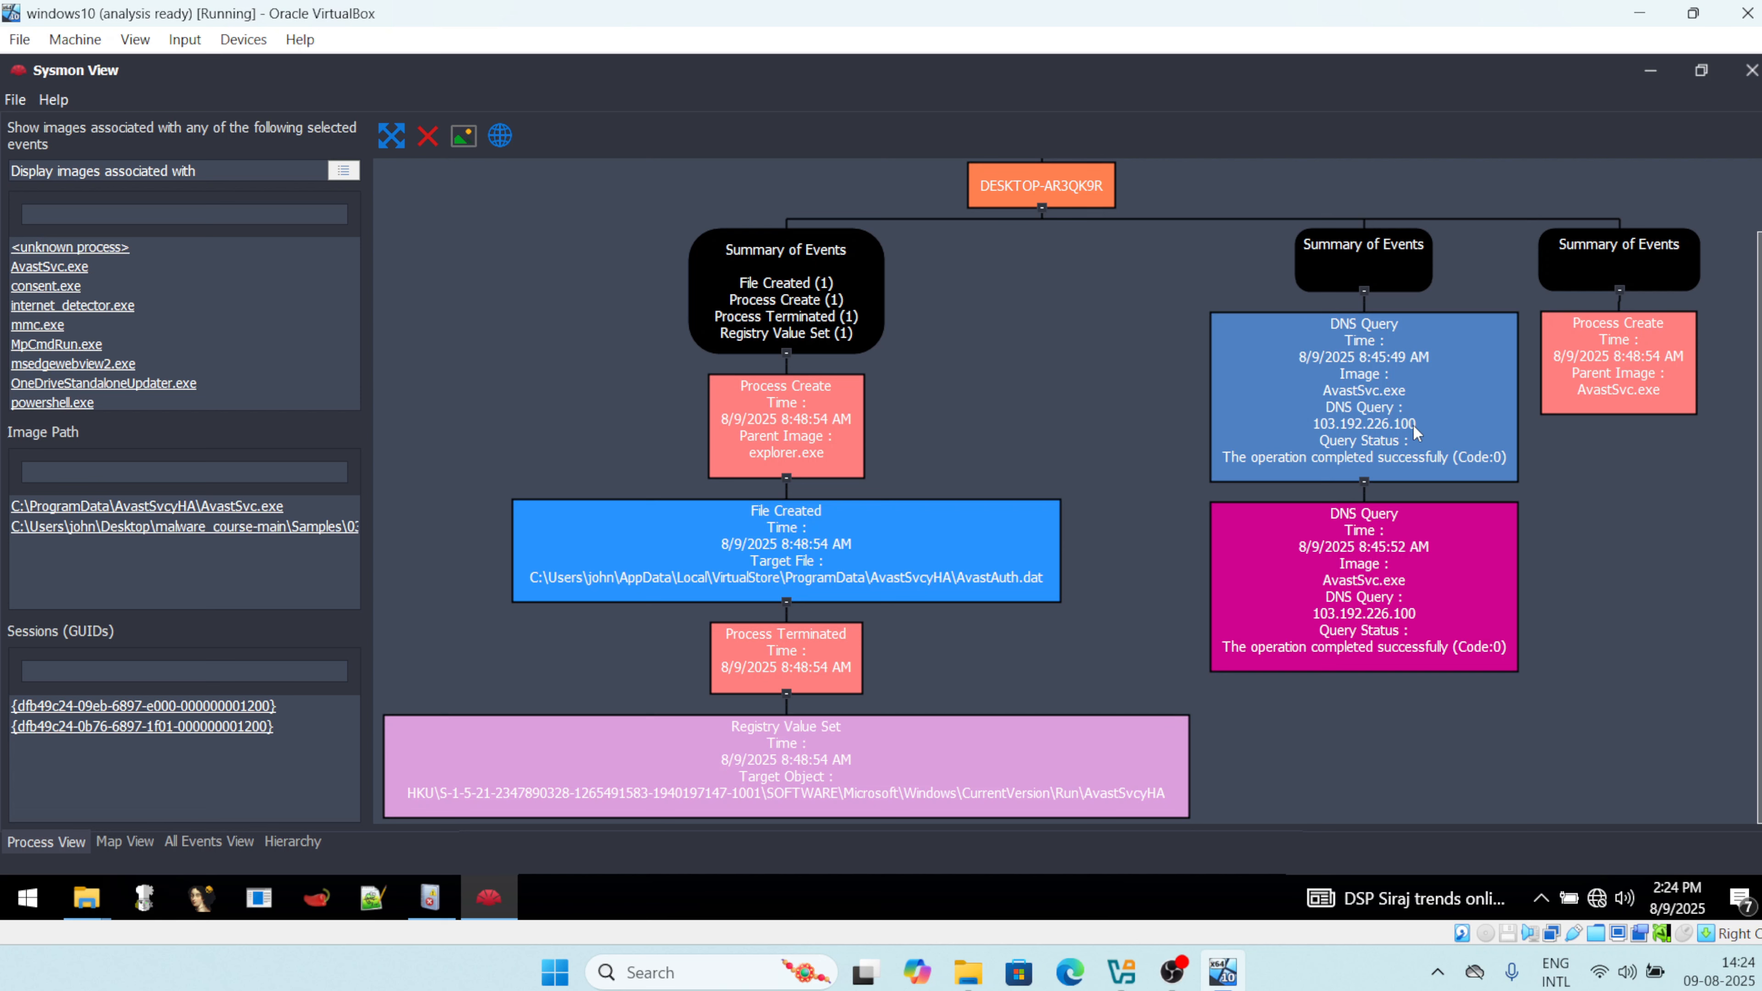
{"action": "left_click", "coordinate": [1383, 641]}
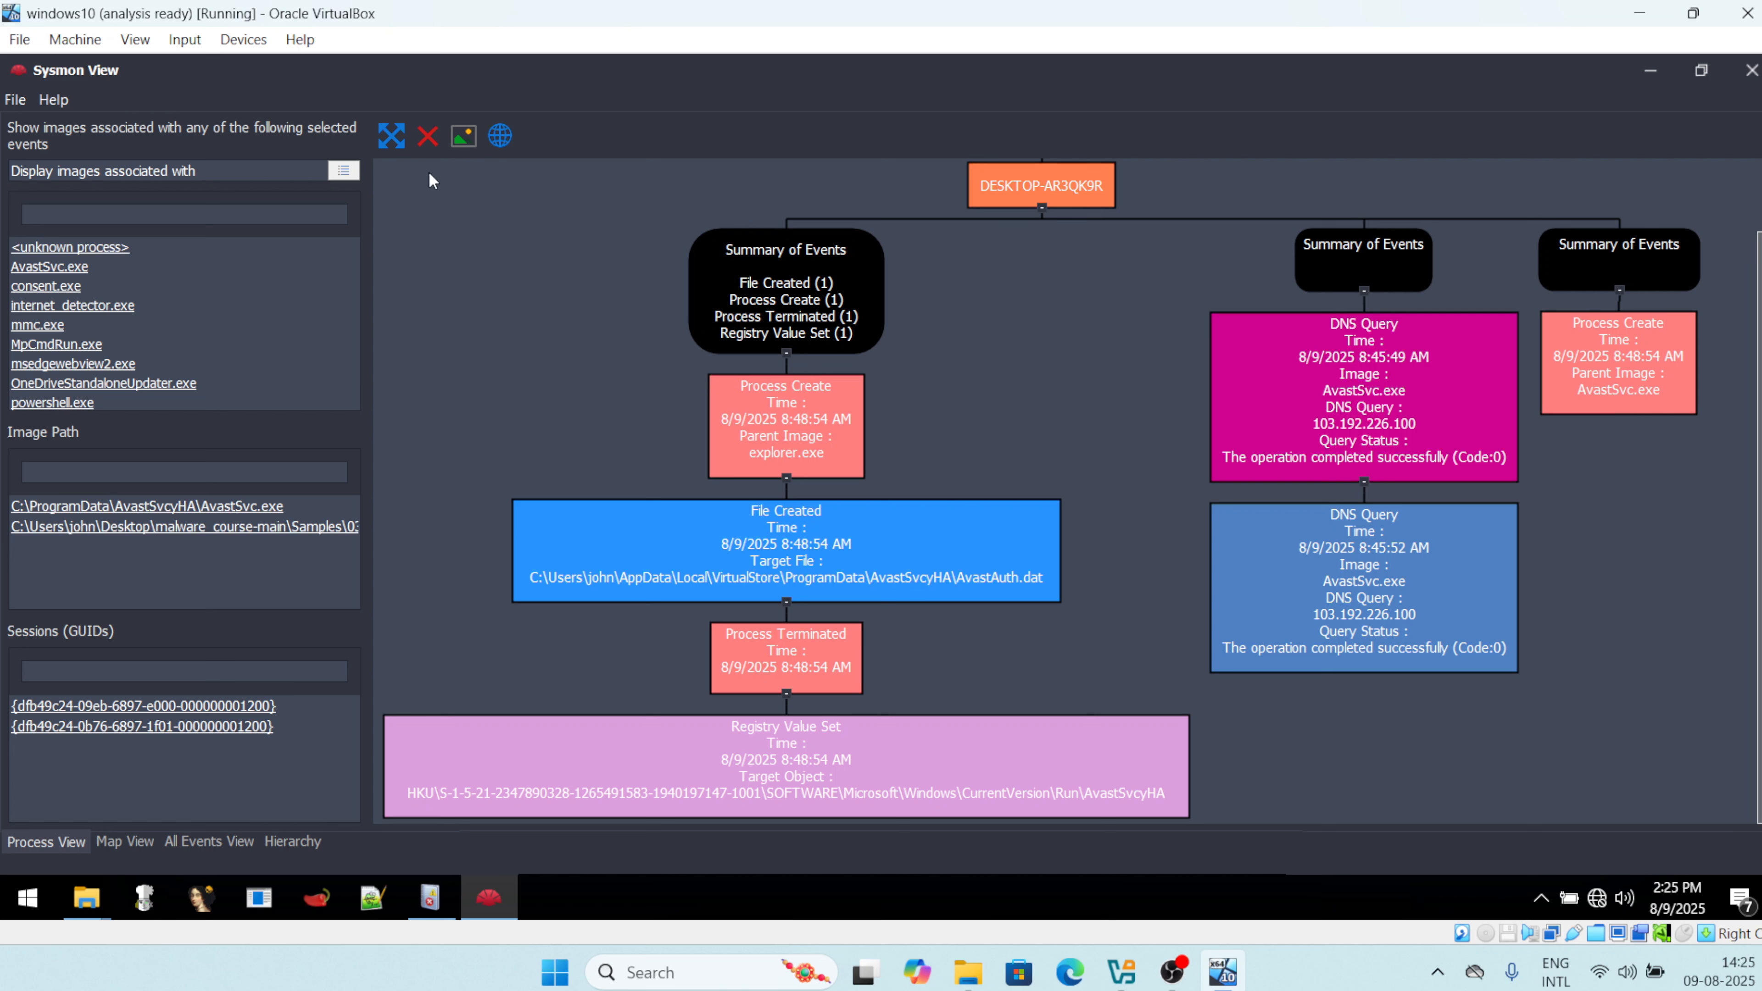
Save the Sysmon View diagram as bitmap 'report' on the Desktop, then revisit the first DNS Query.
{"action": "left_click", "coordinate": [459, 148]}
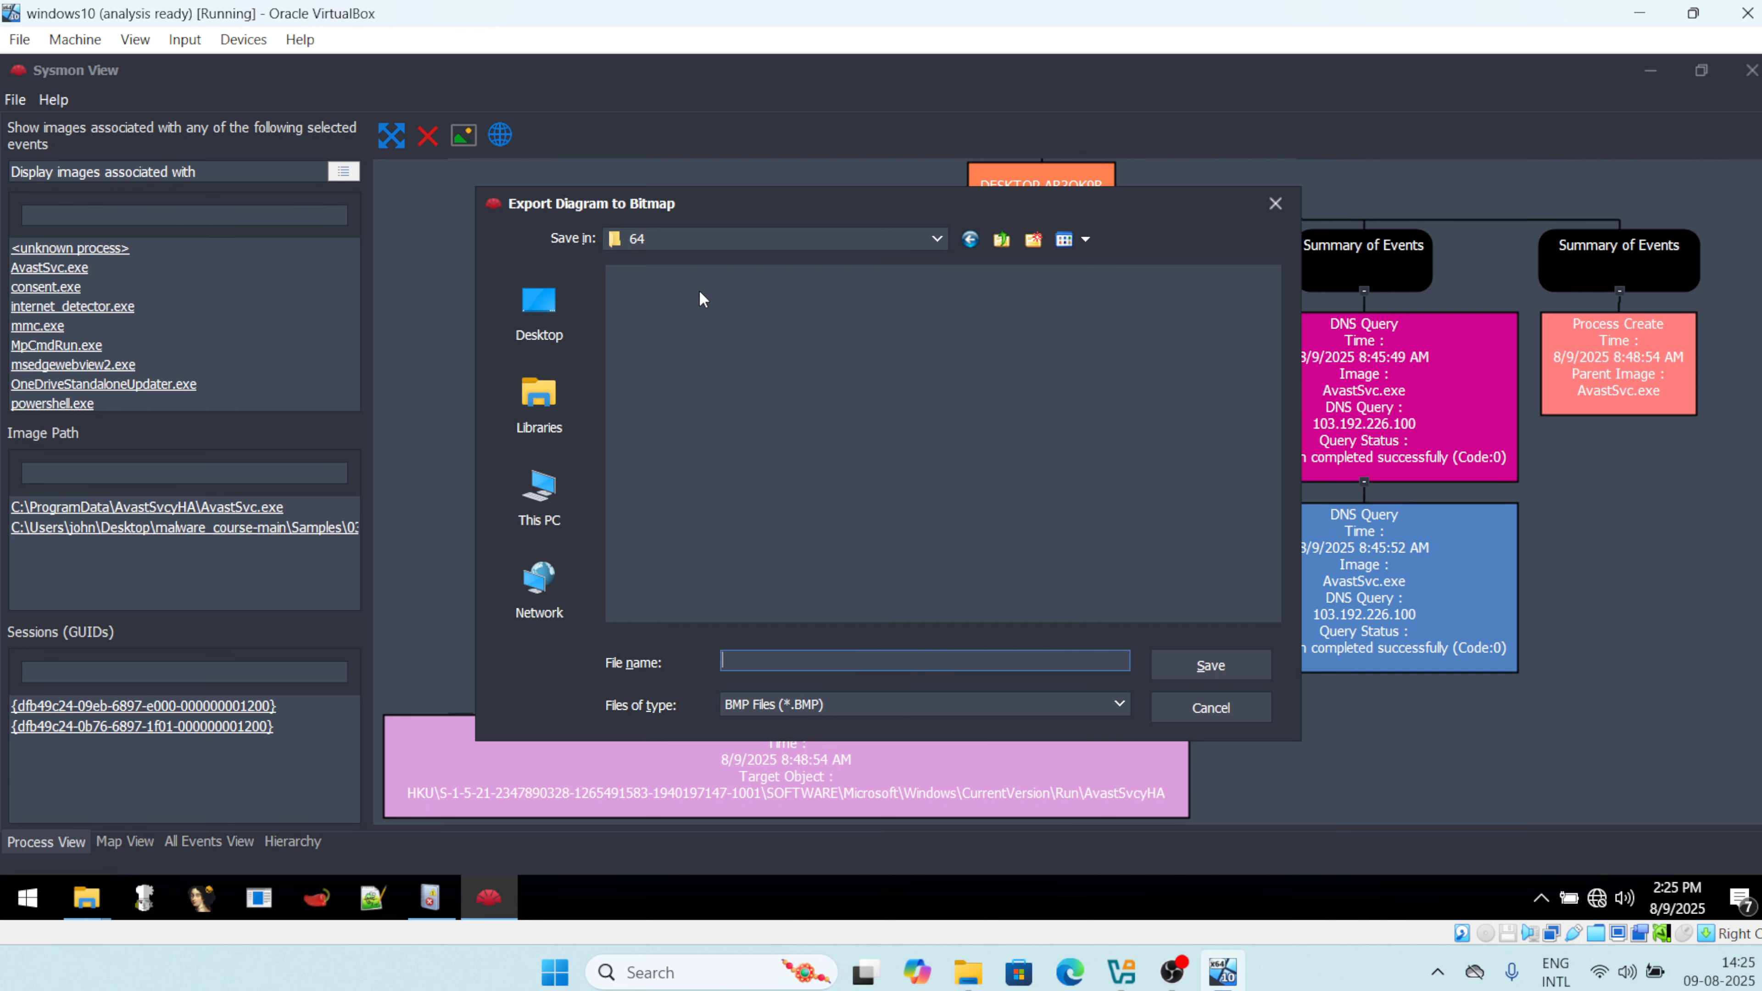
{"action": "left_click", "coordinate": [536, 321]}
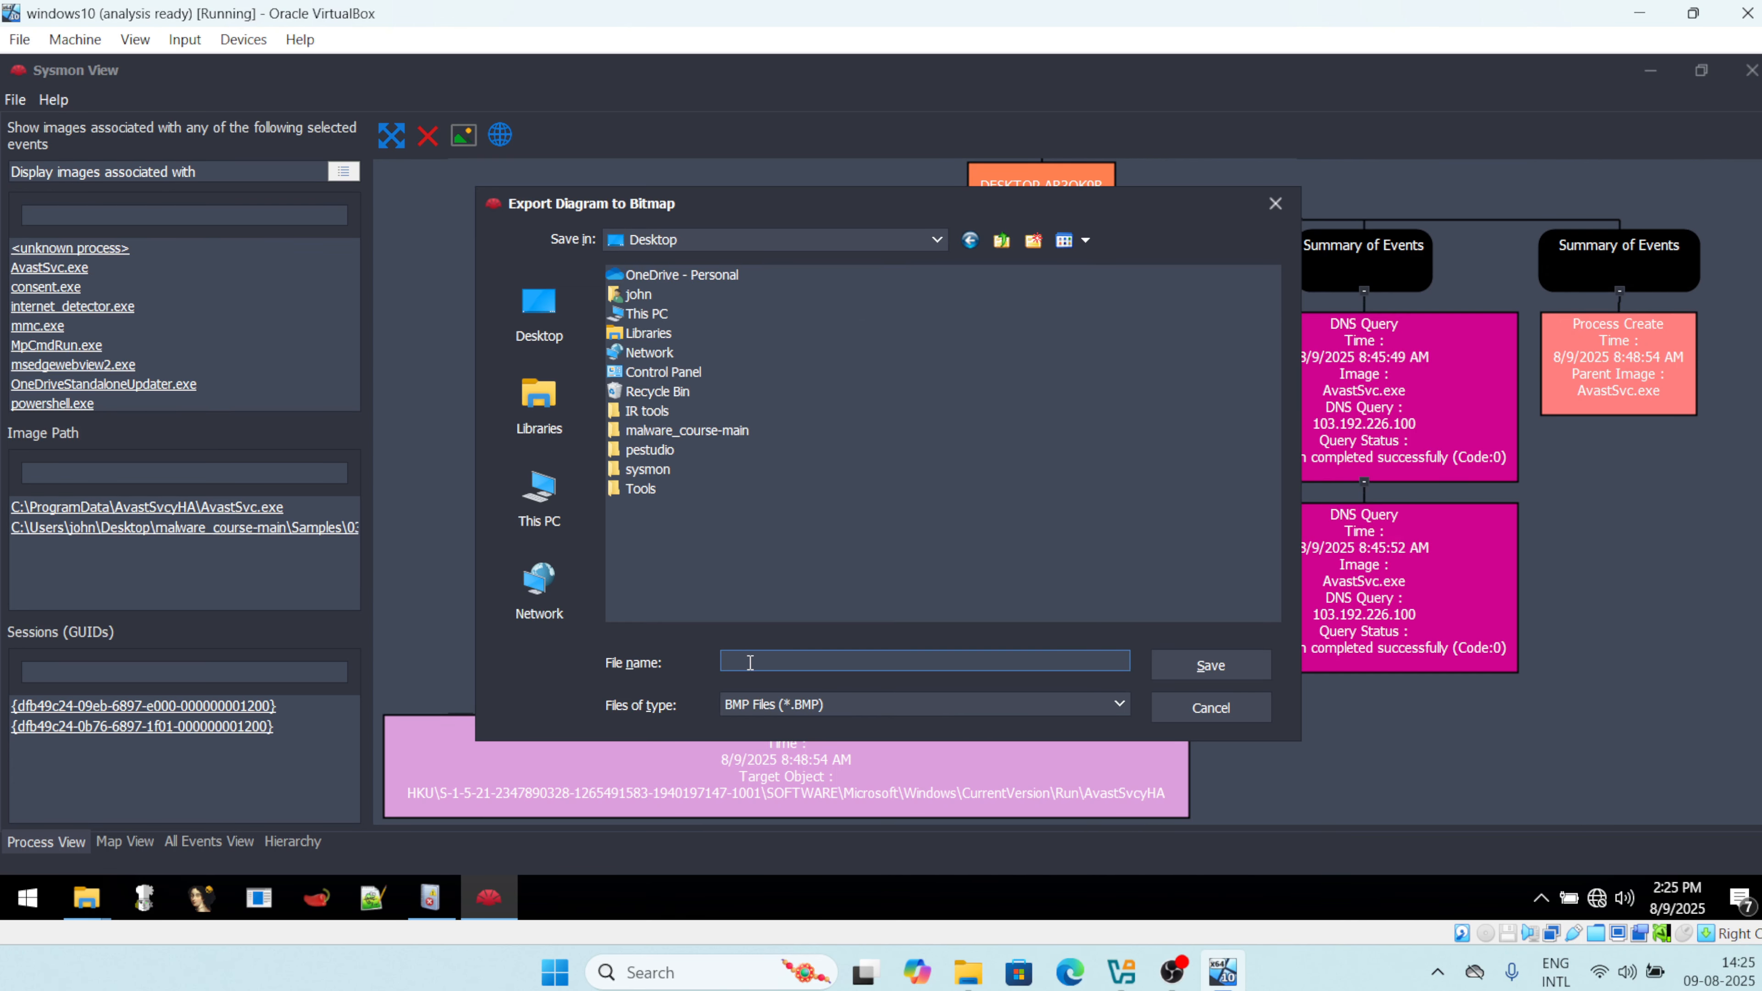
{"action": "type", "text": "report"}
{"action": "key", "text": "Return"}
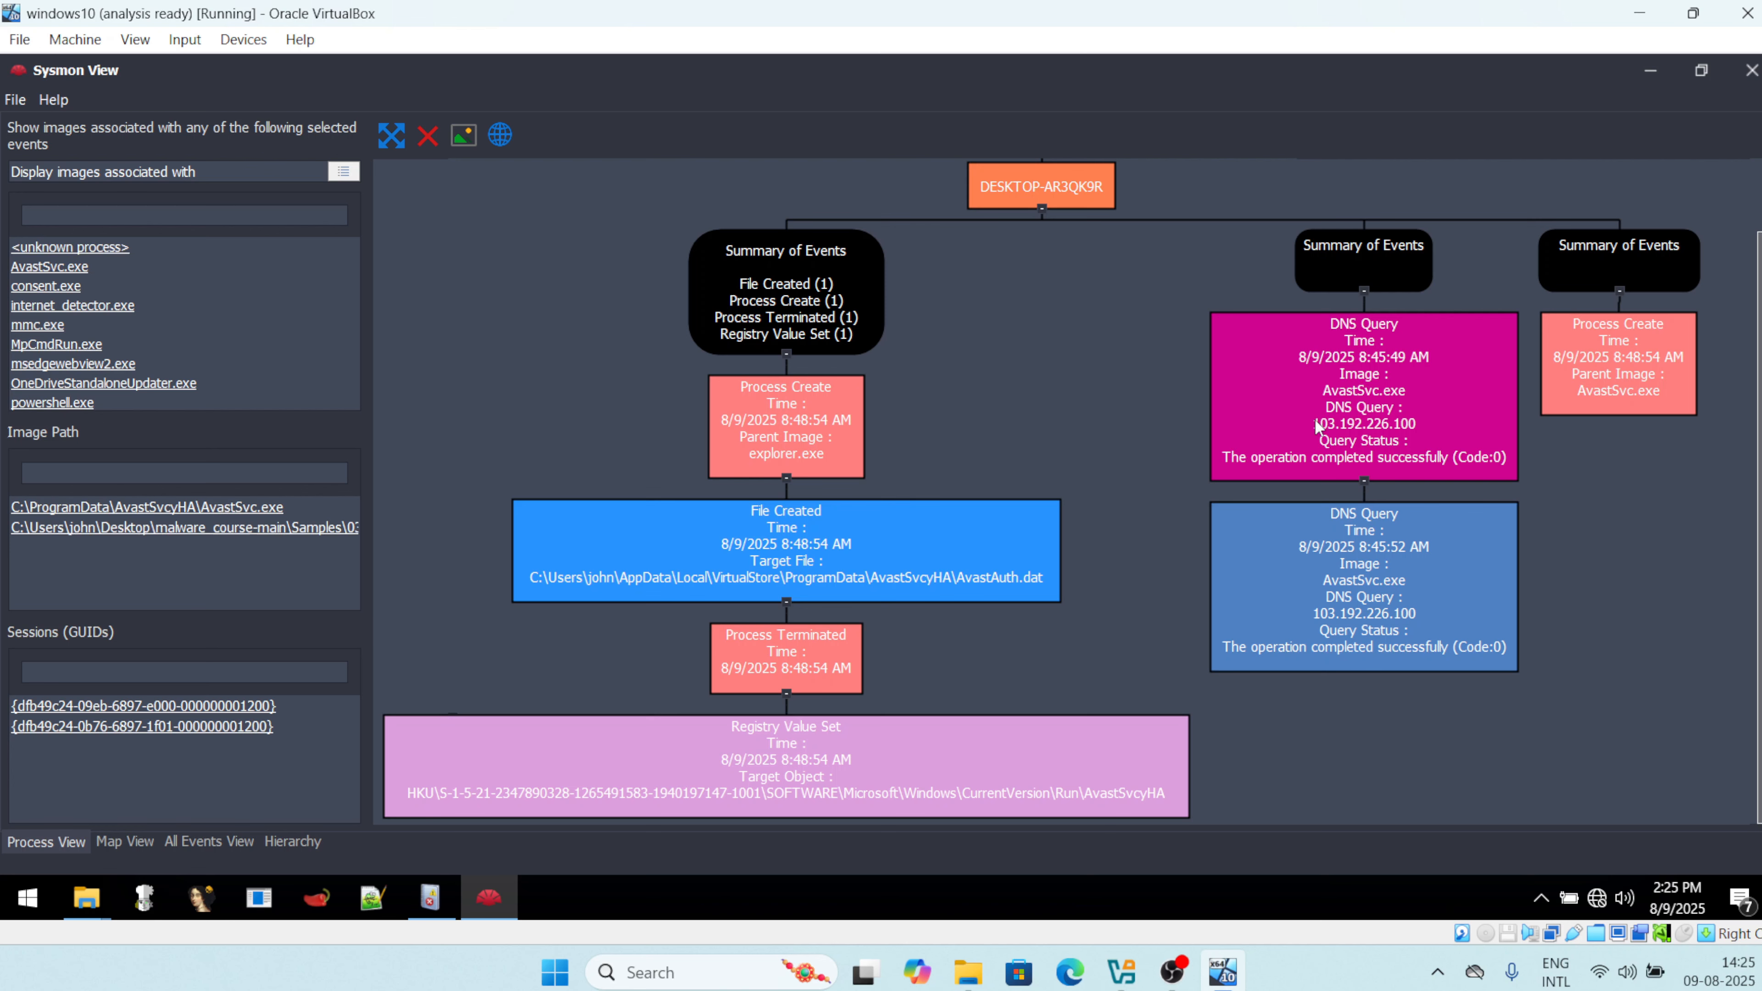
{"action": "left_click", "coordinate": [1354, 431]}
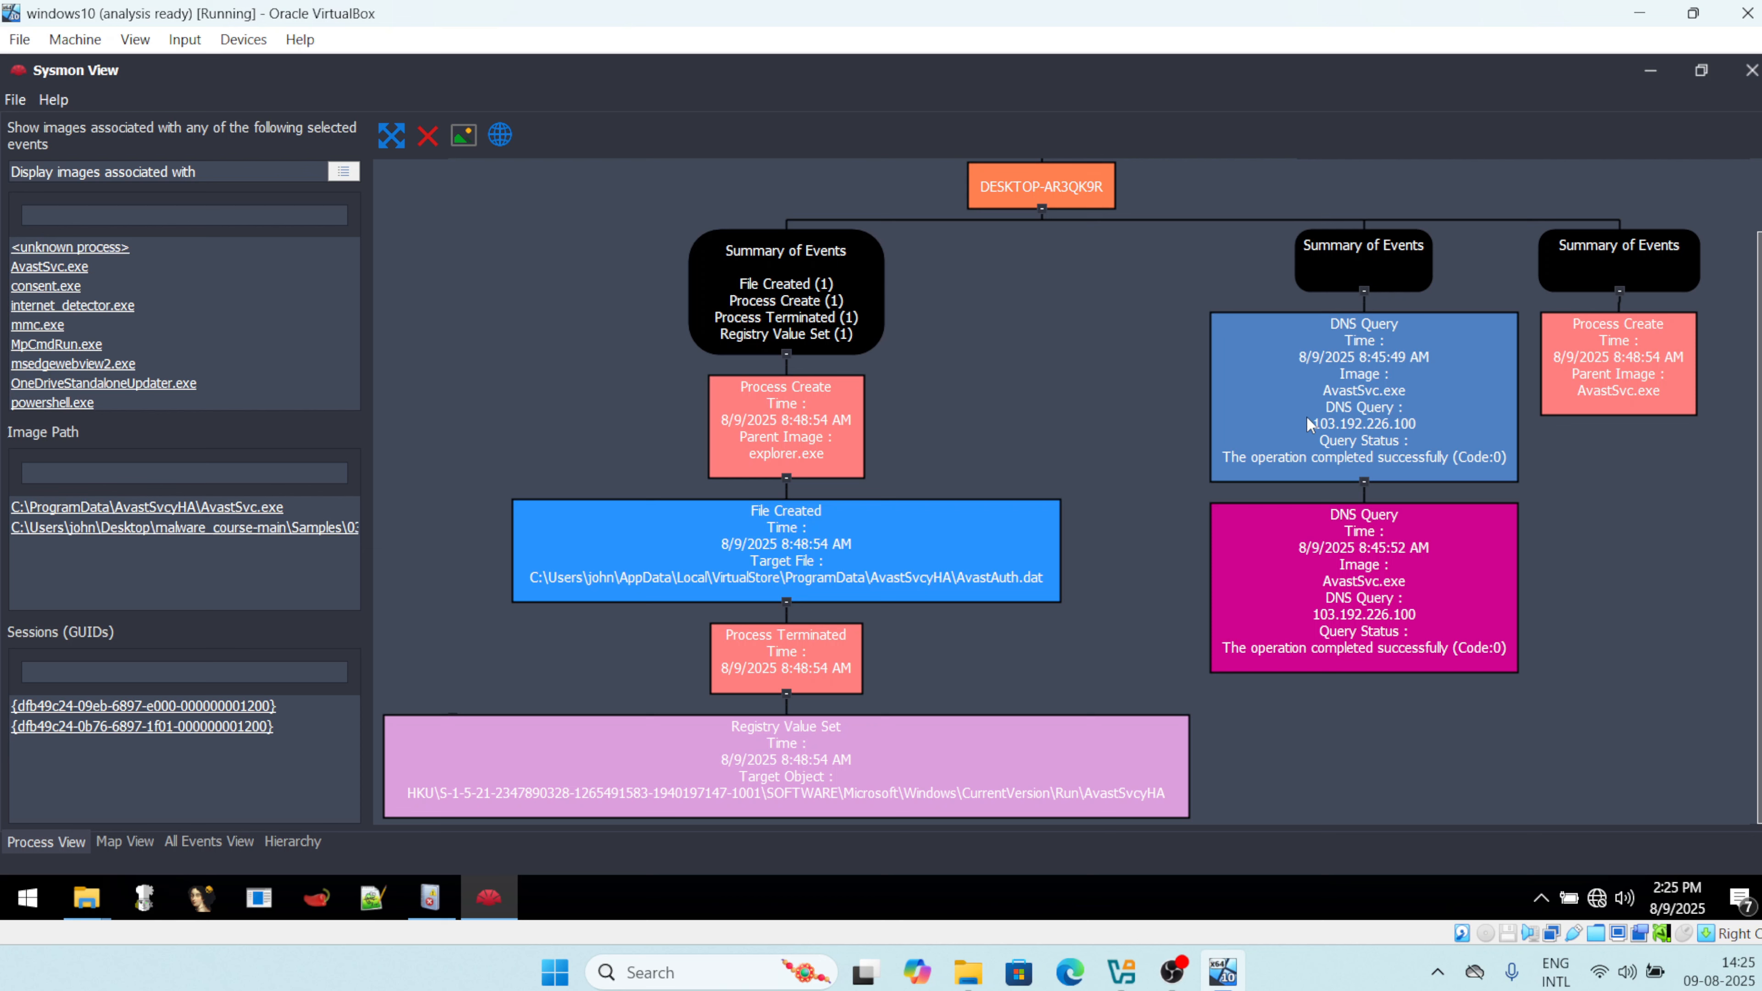
Launch Google Chrome from the host's search.
{"action": "left_click", "coordinate": [553, 968]}
{"action": "type", "text": "chomr"}
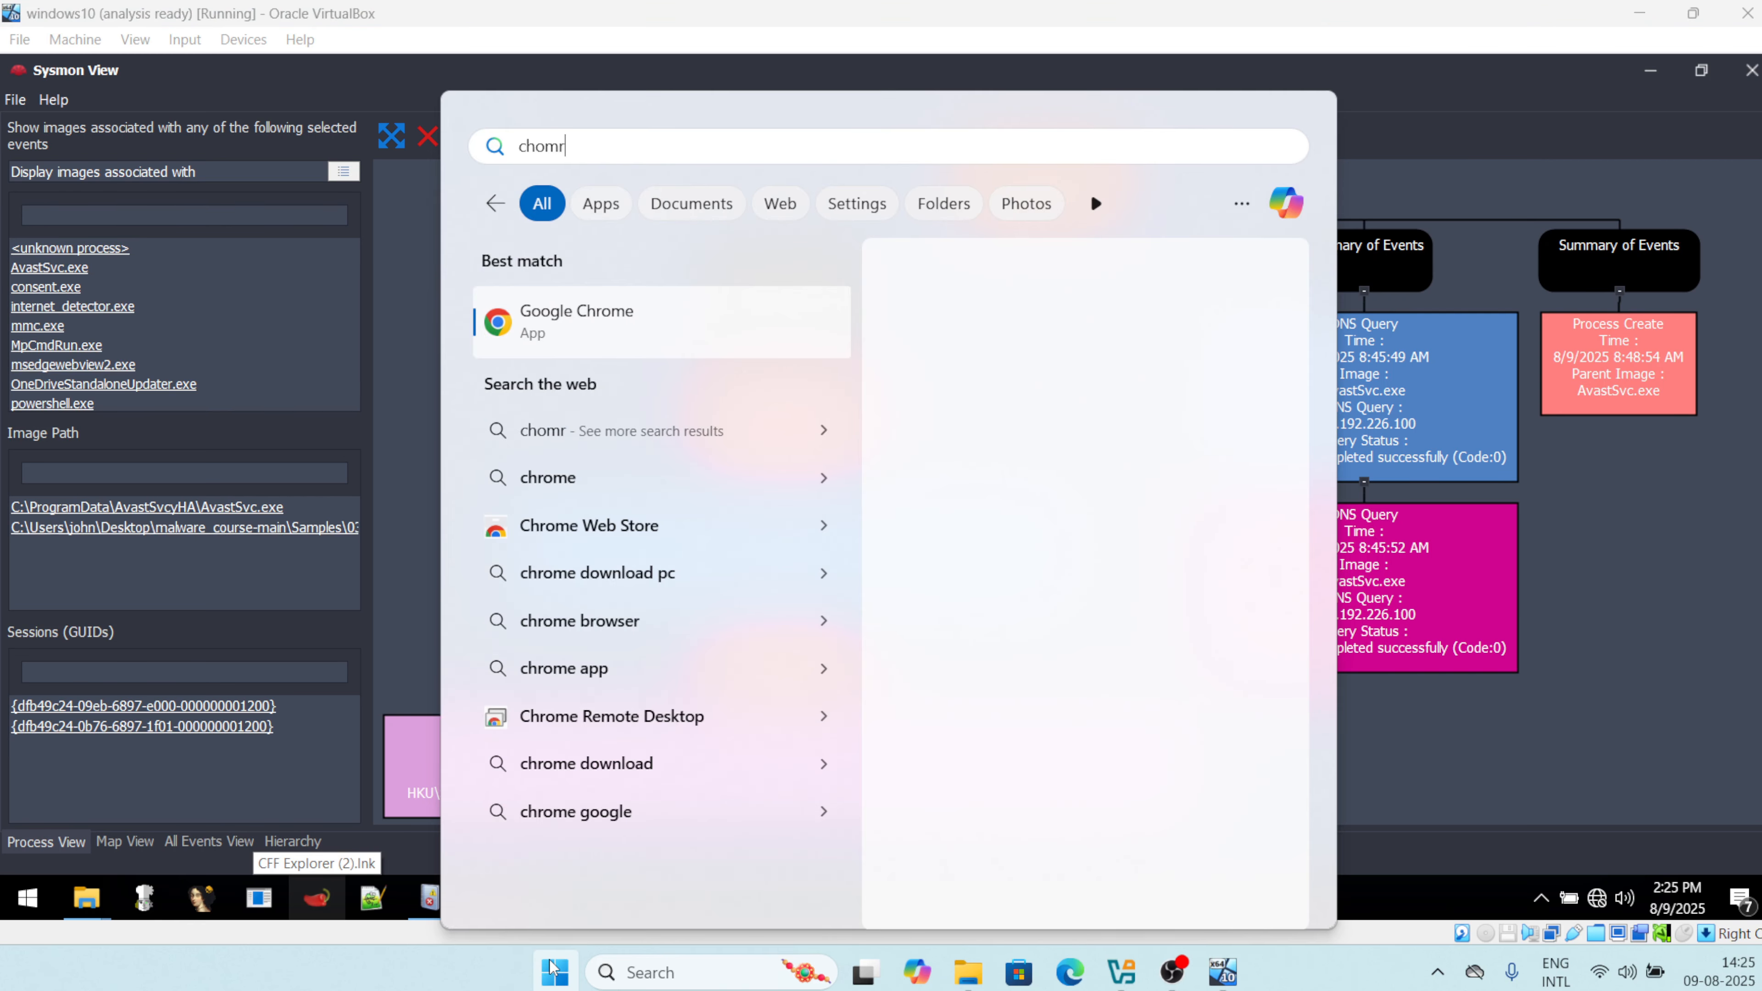
{"action": "key", "text": "Return"}
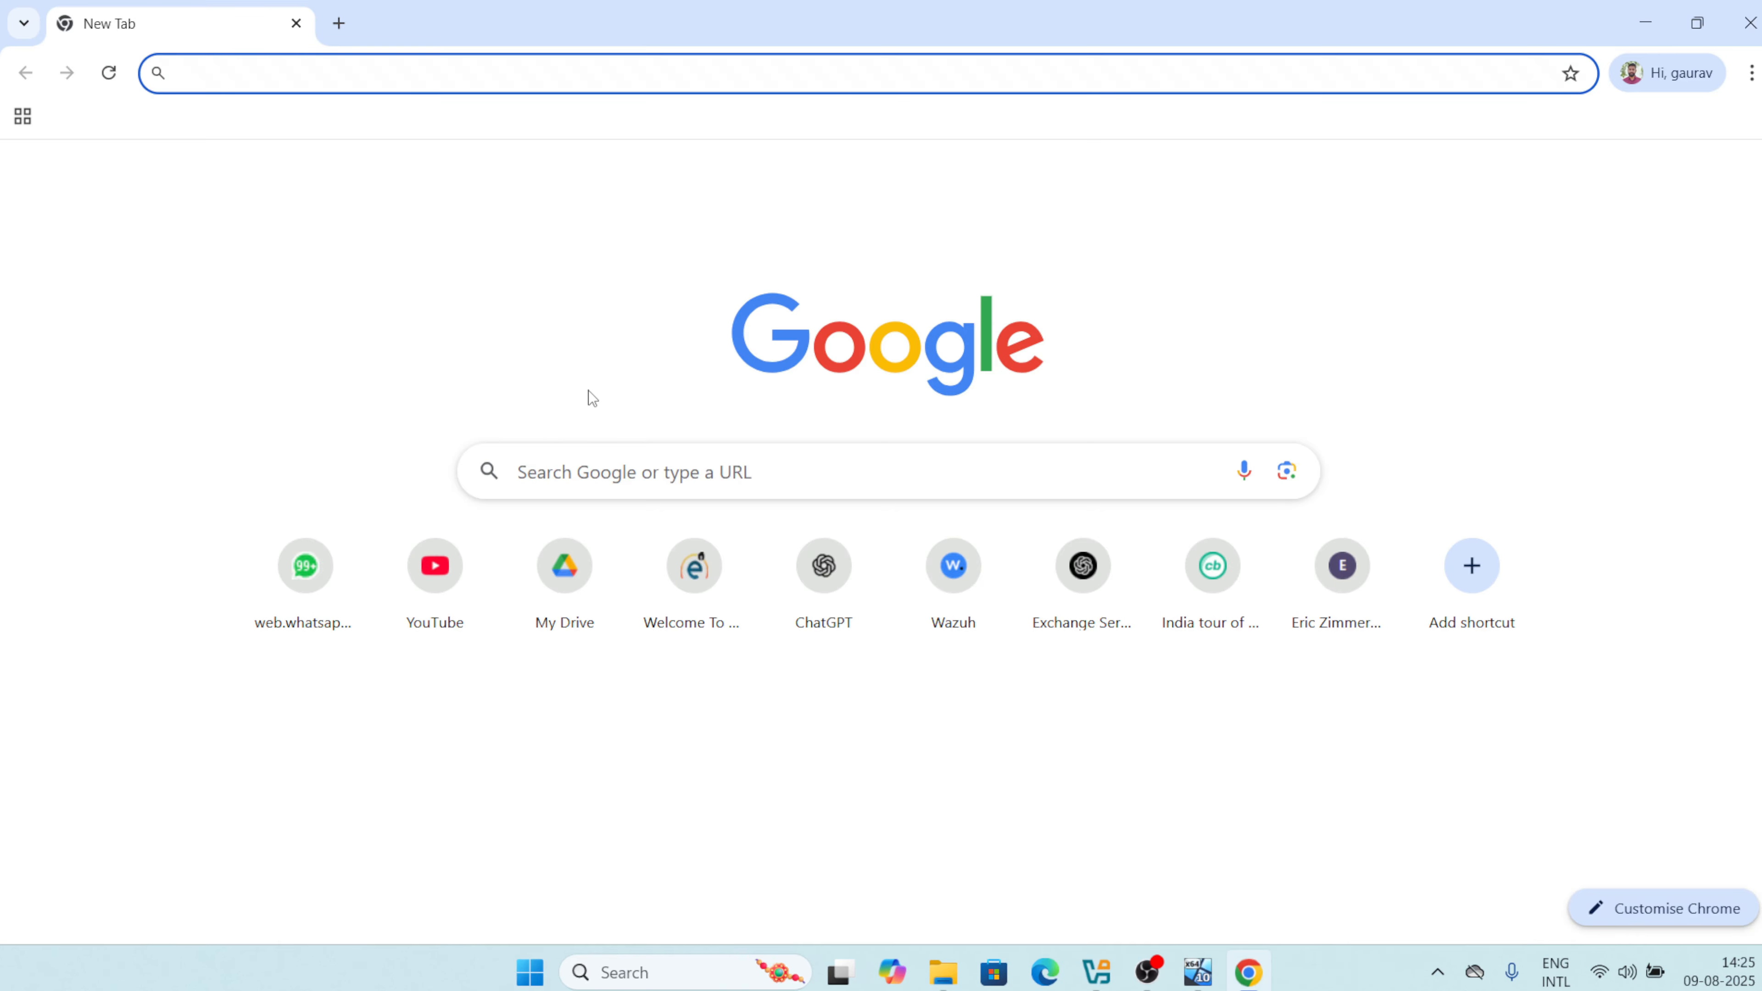
Search Google for virustotal and open VirusTotal's SEARCH page for IP and hash lookups.
{"action": "type", "text": "virys"}
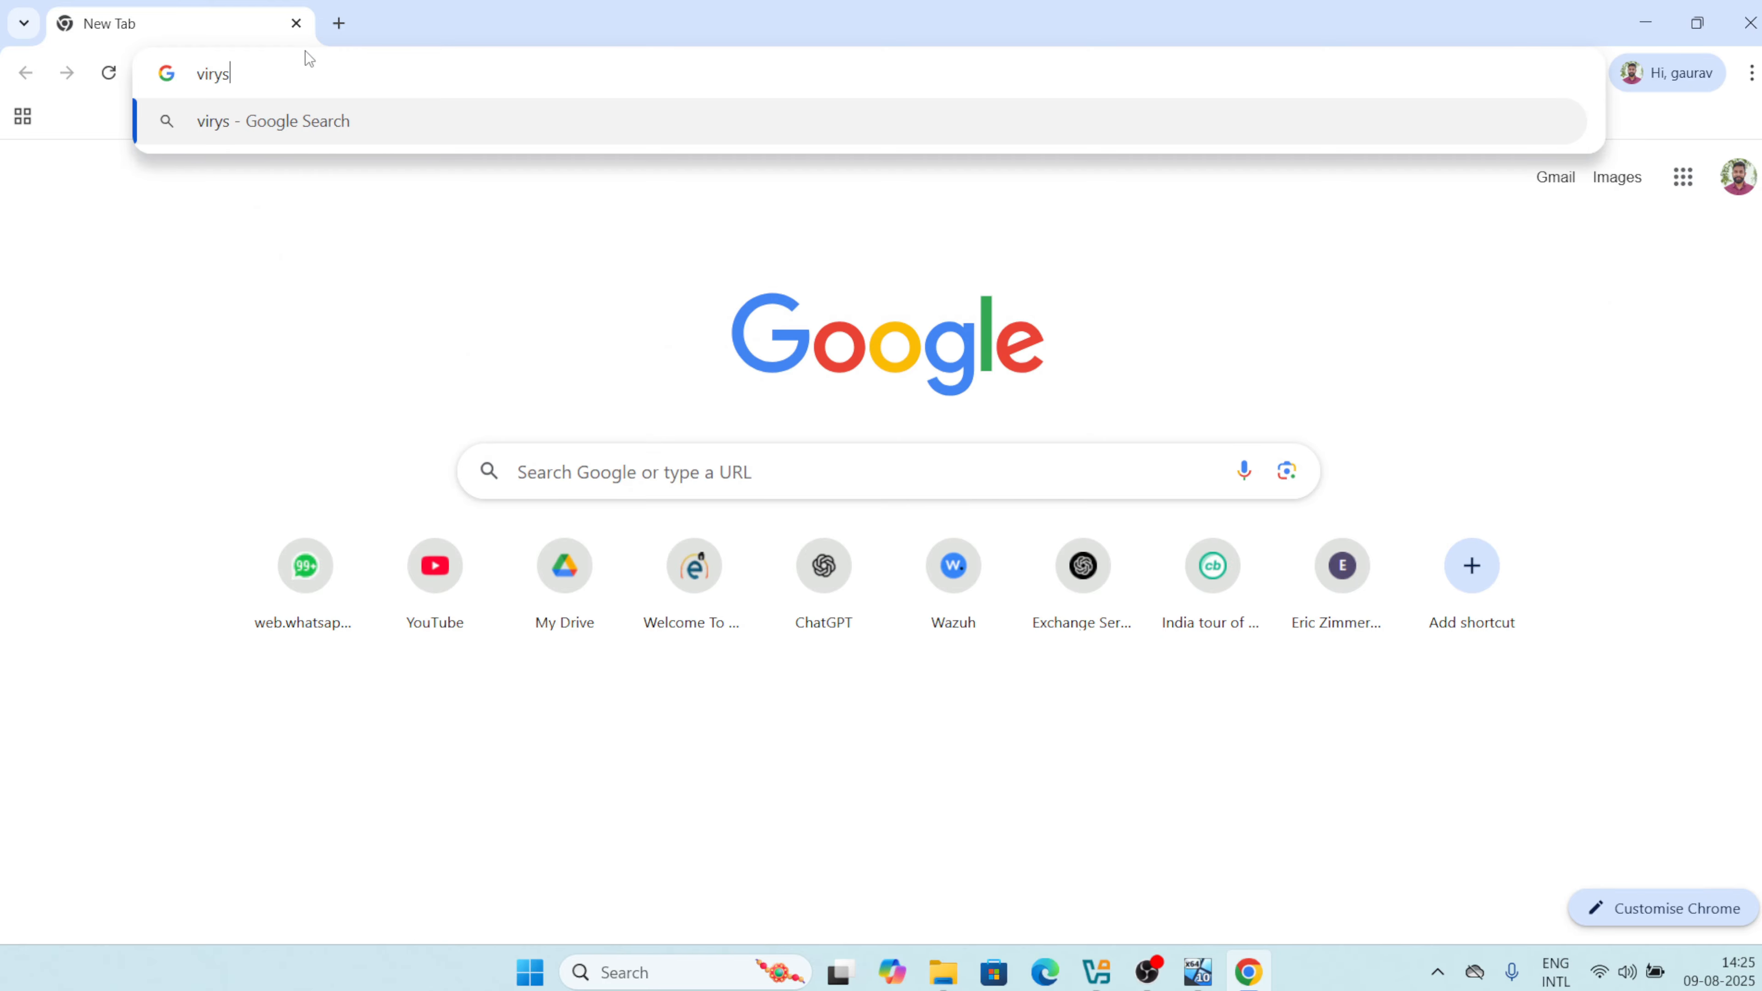
{"action": "key", "text": "BackSpace"}
{"action": "key", "text": "BackSpace"}
{"action": "type", "text": "ustot"}
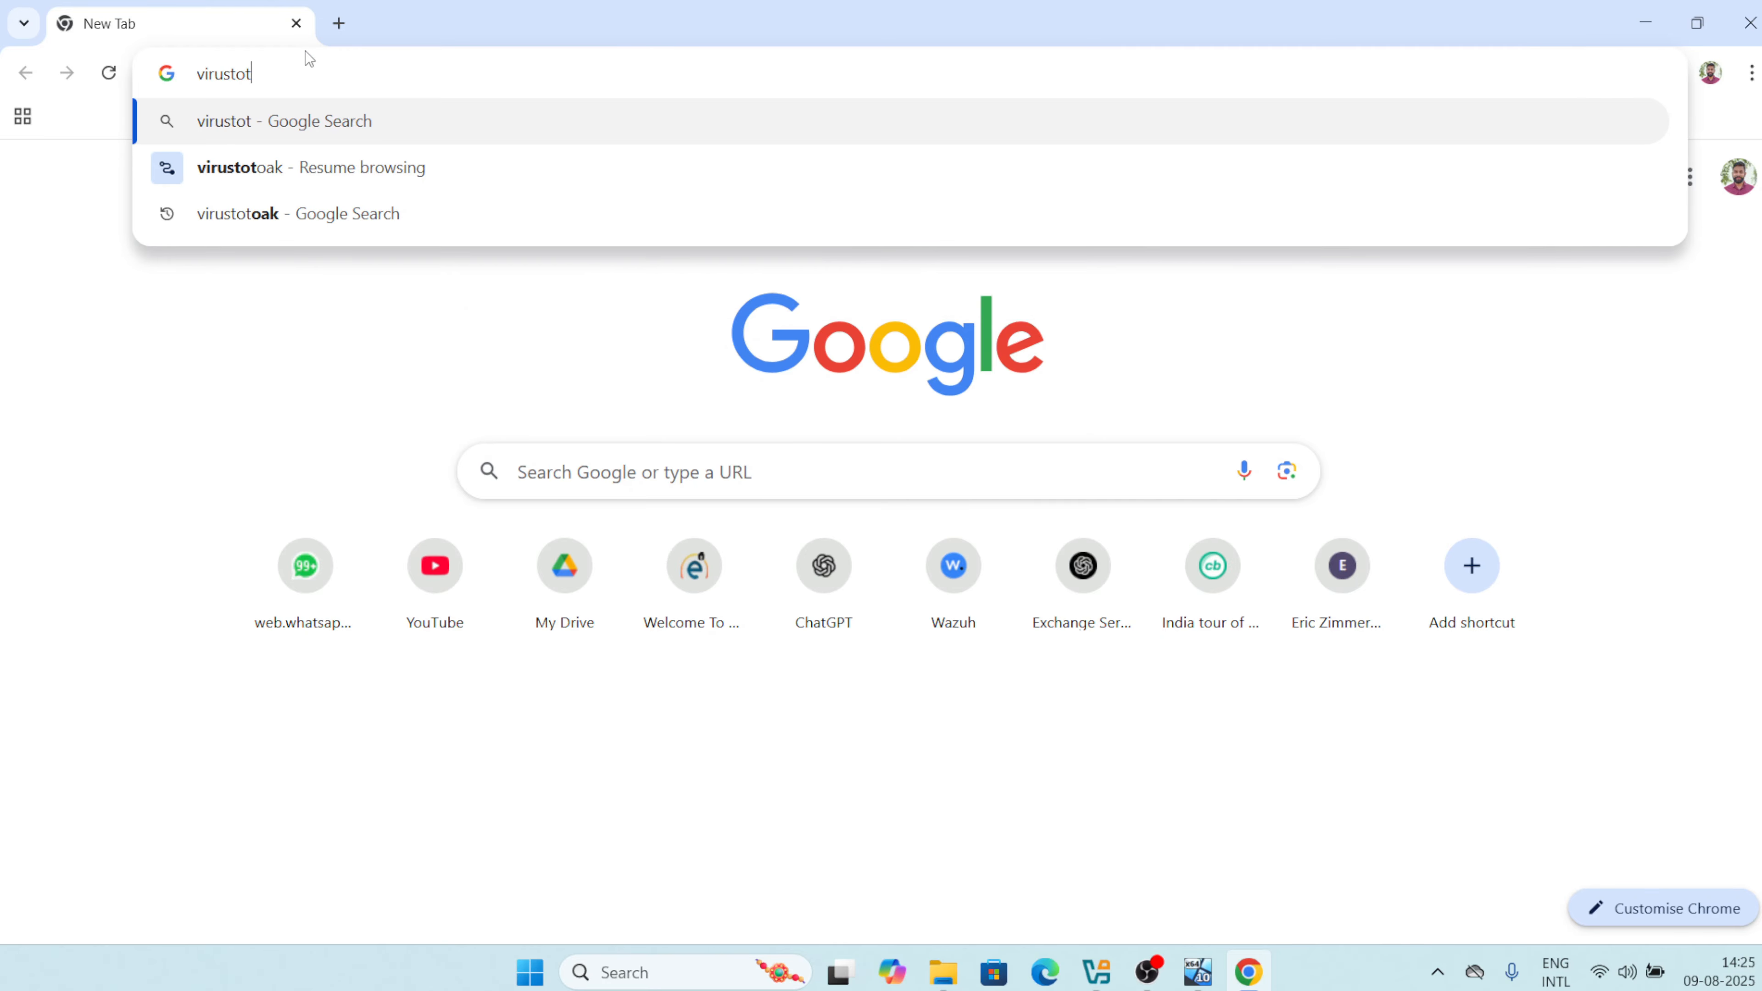
{"action": "type", "text": "al"}
{"action": "key", "text": "Return"}
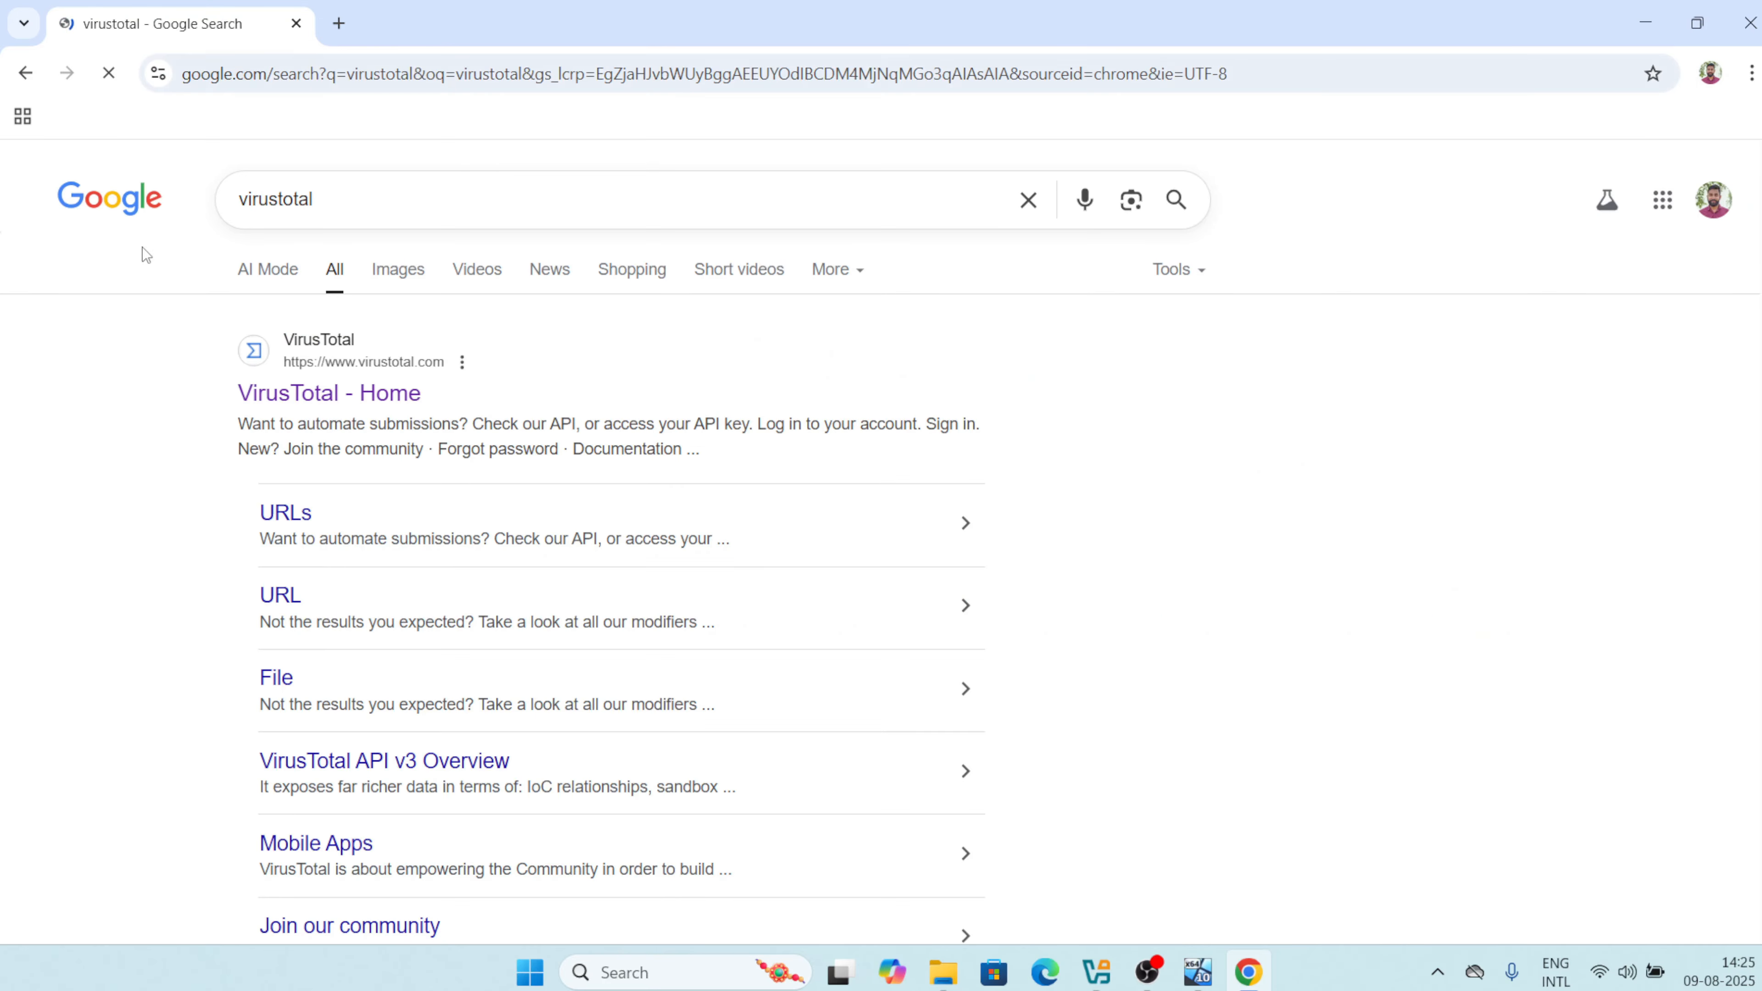
{"action": "left_click", "coordinate": [350, 394]}
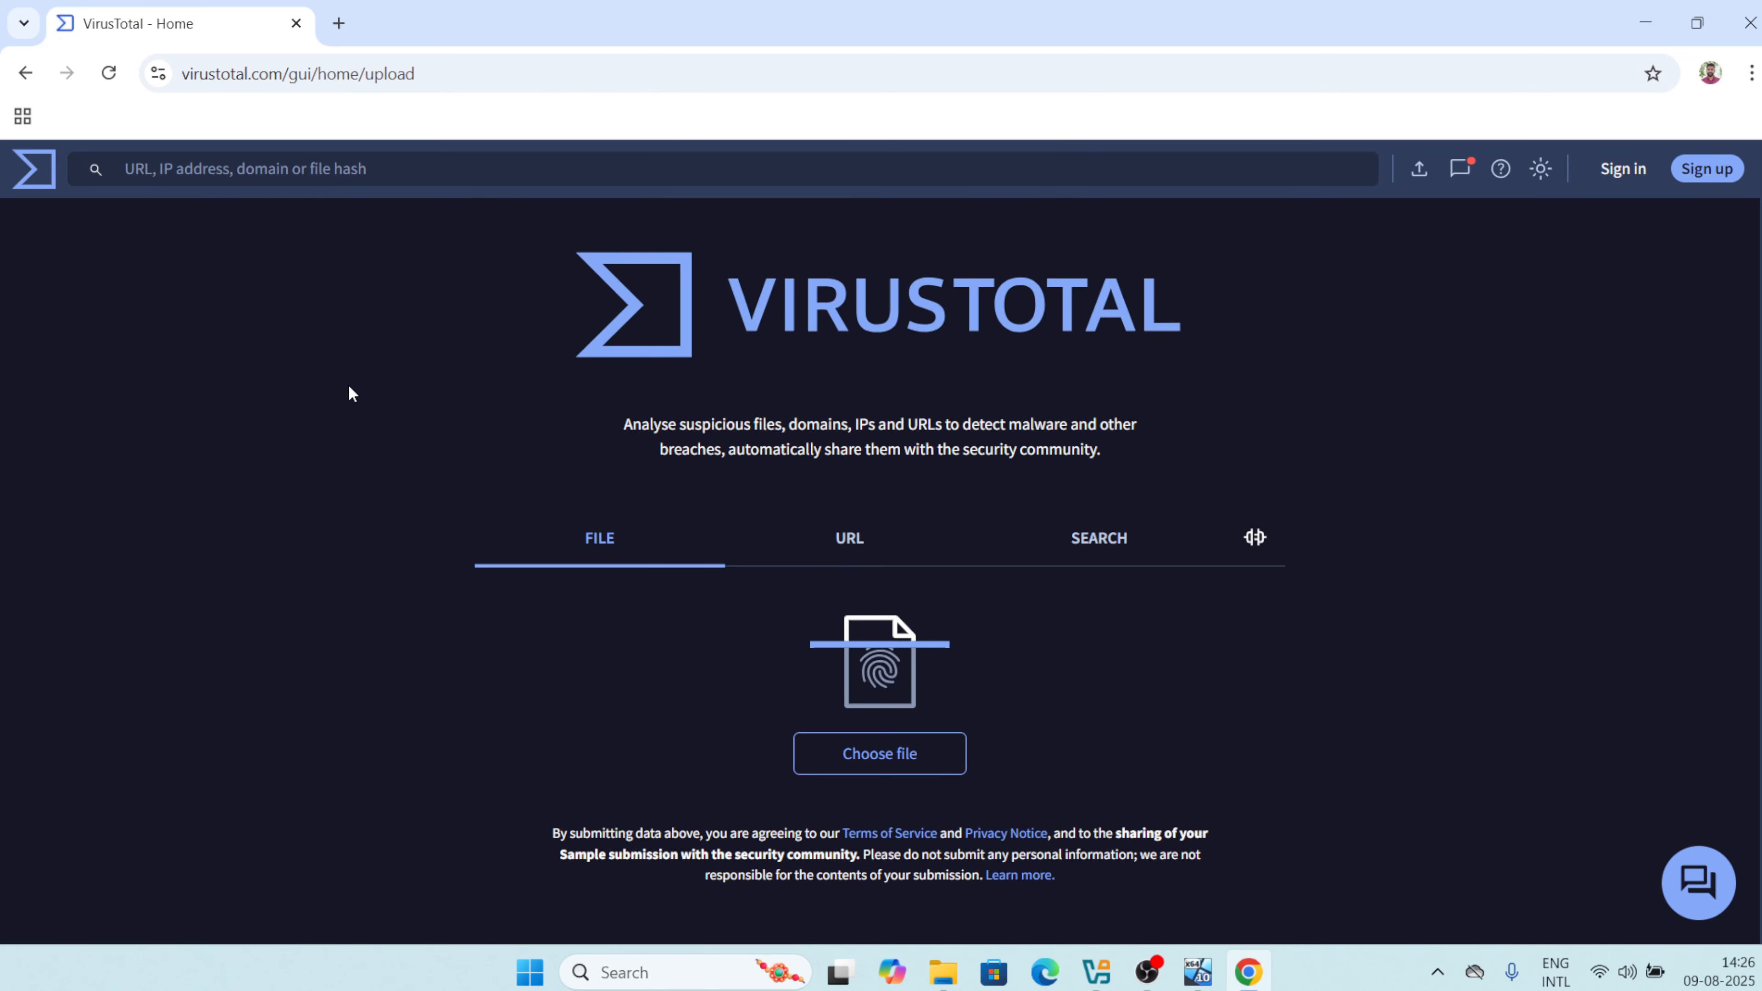
{"action": "left_click", "coordinate": [1101, 544]}
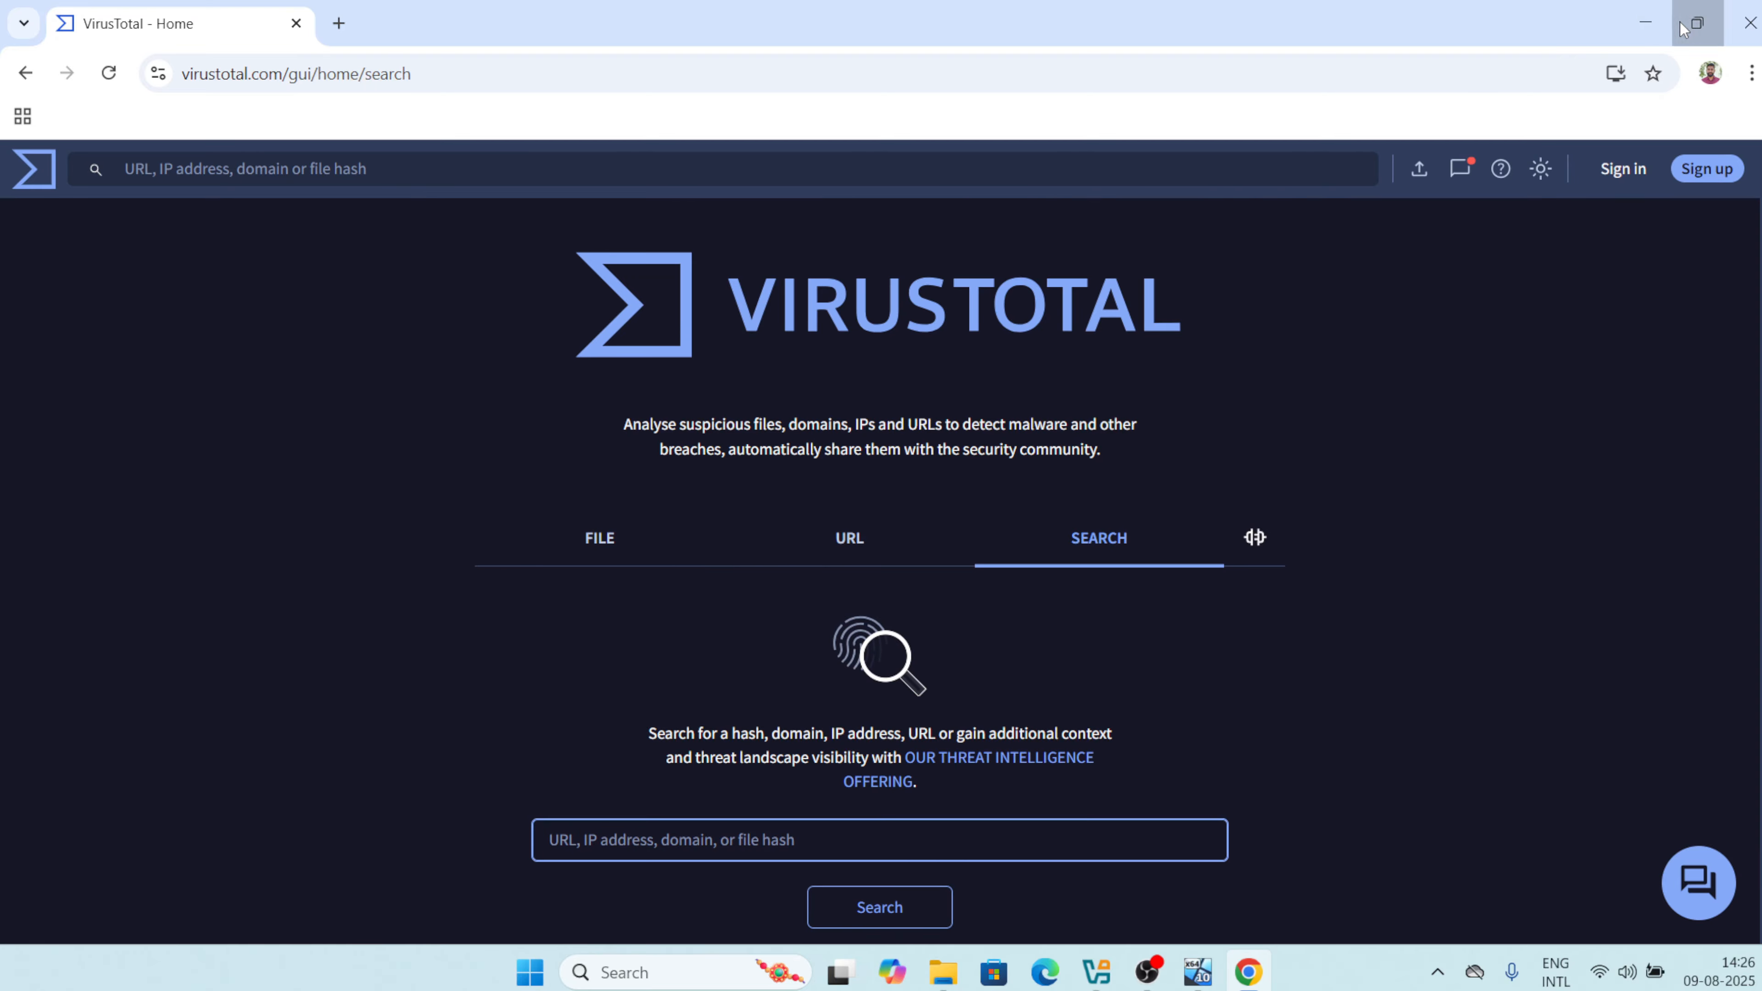
{"action": "left_click", "coordinate": [1697, 23]}
Look up IP 103.192.226.100 on VirusTotal and maximize the report window.
{"action": "left_click_drag", "start_coordinate": [1139, 214], "coordinate": [589, 132]}
{"action": "scroll", "coordinate": [486, 631], "scroll_direction": "down", "scroll_amount": 2}
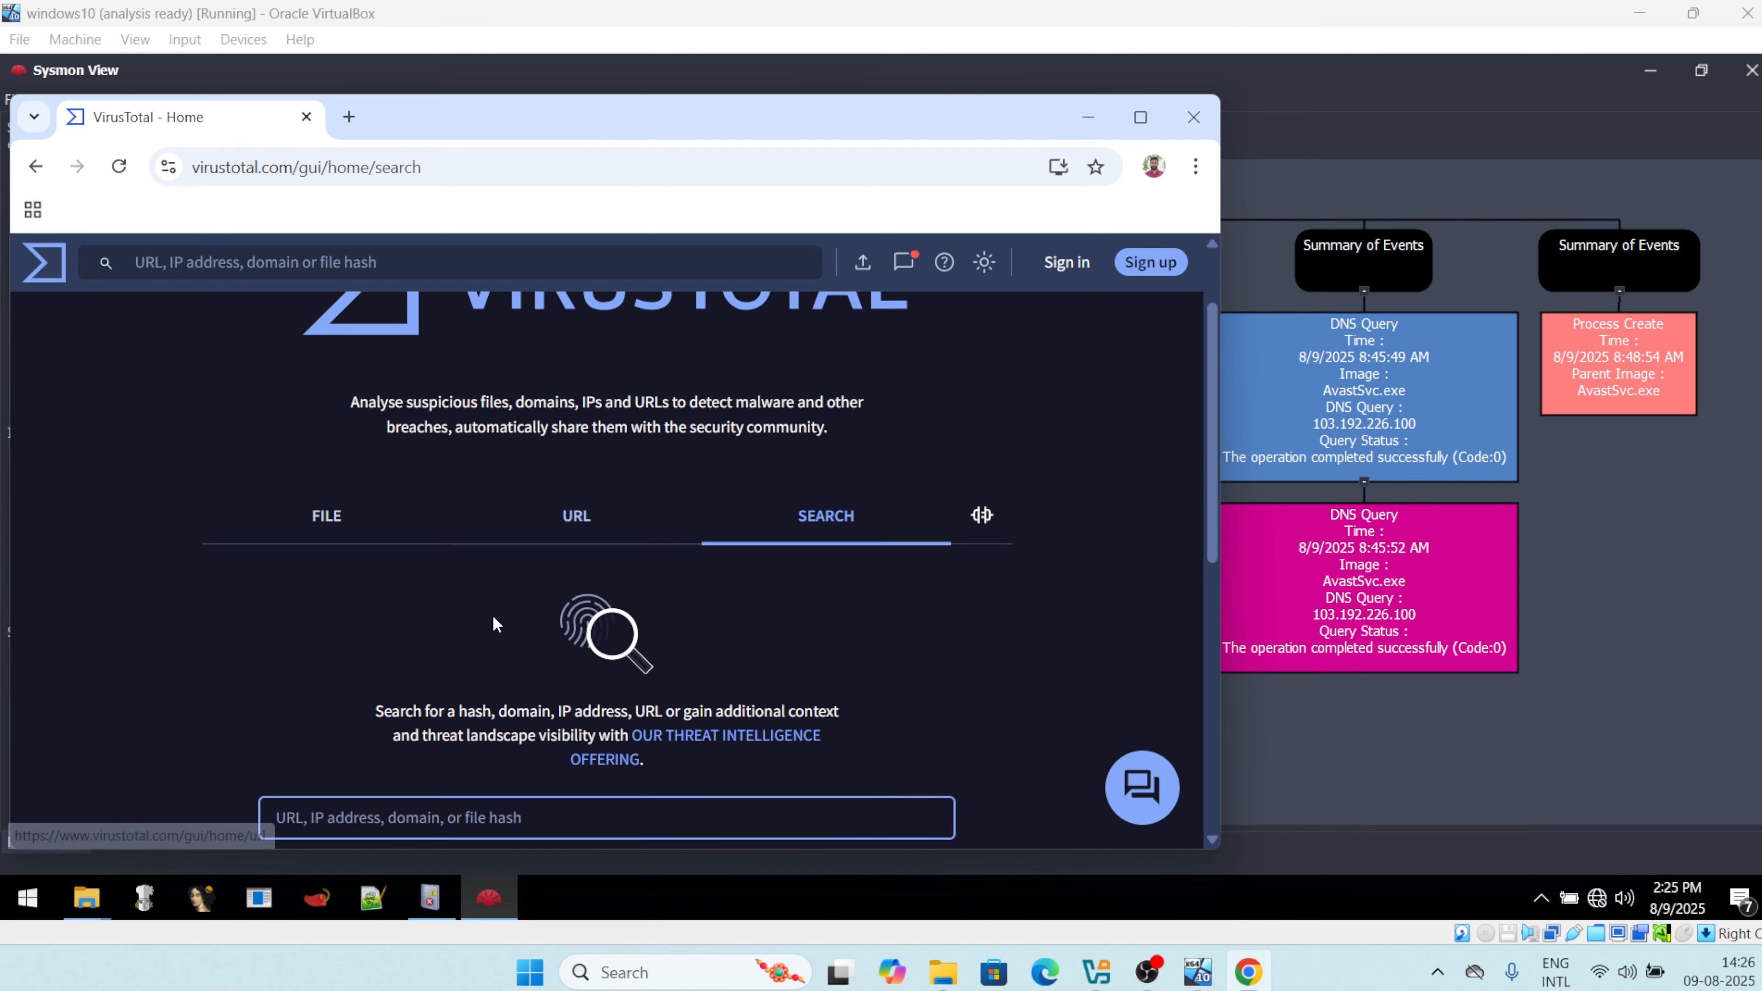
{"action": "type", "text": "10"}
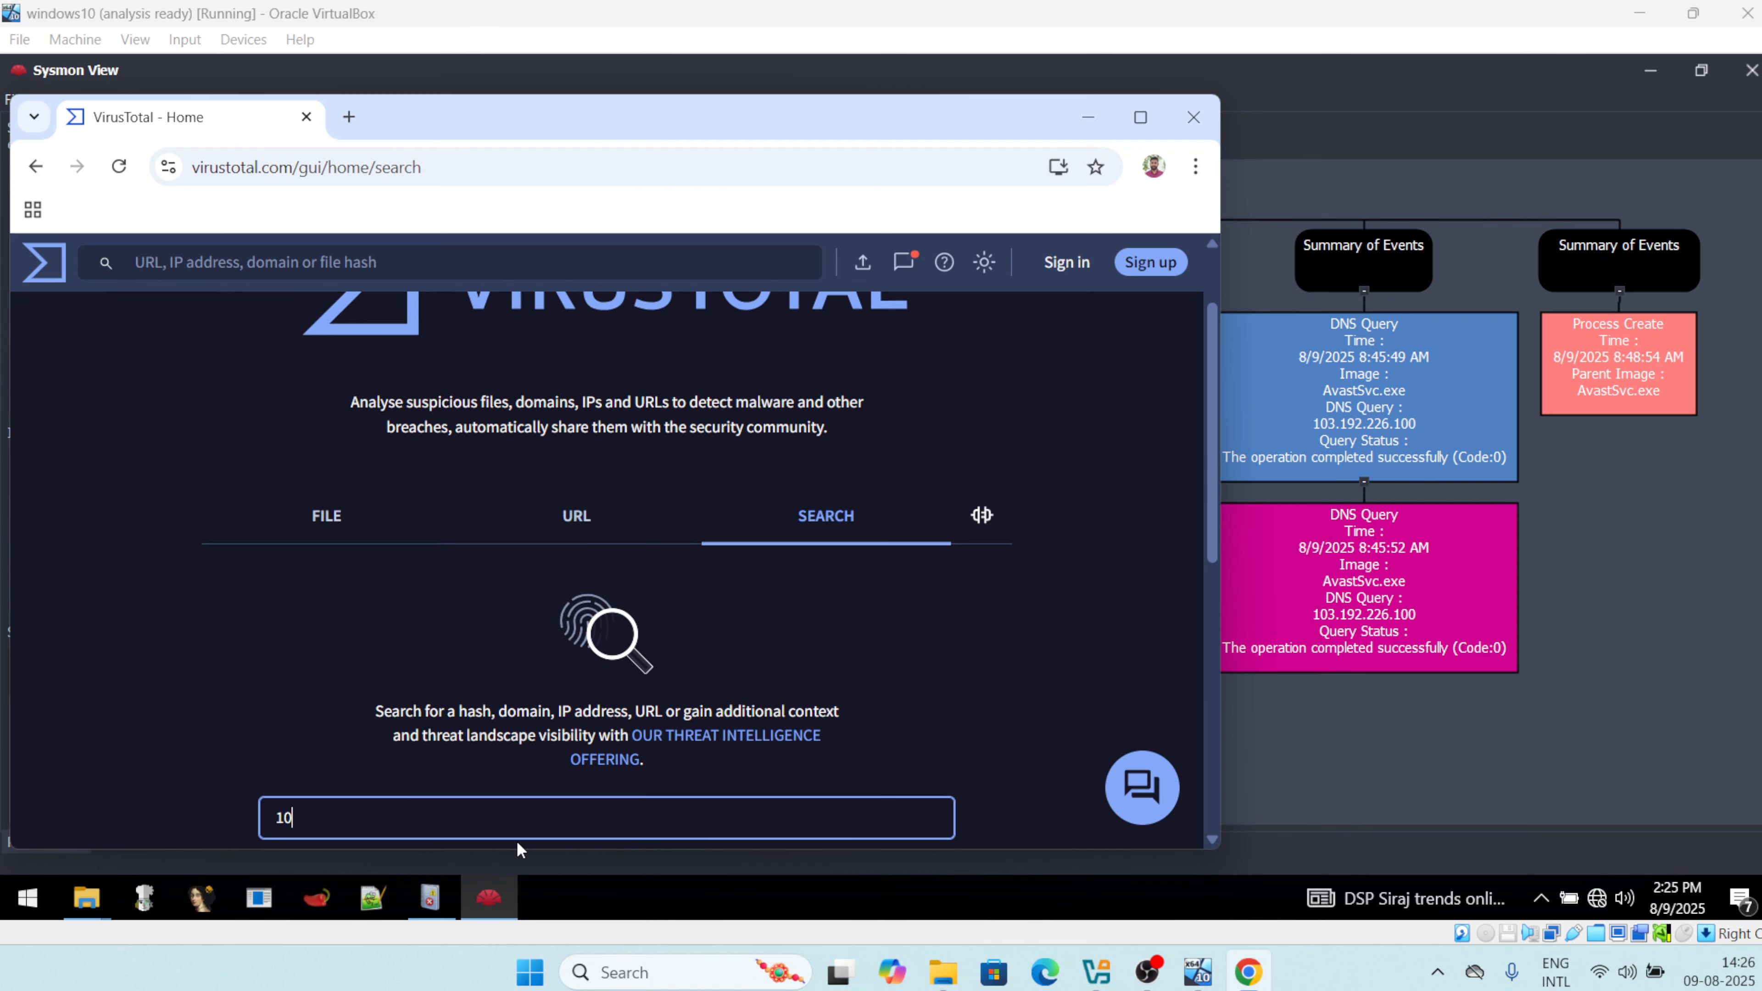
{"action": "type", "text": "3.192.22t6."}
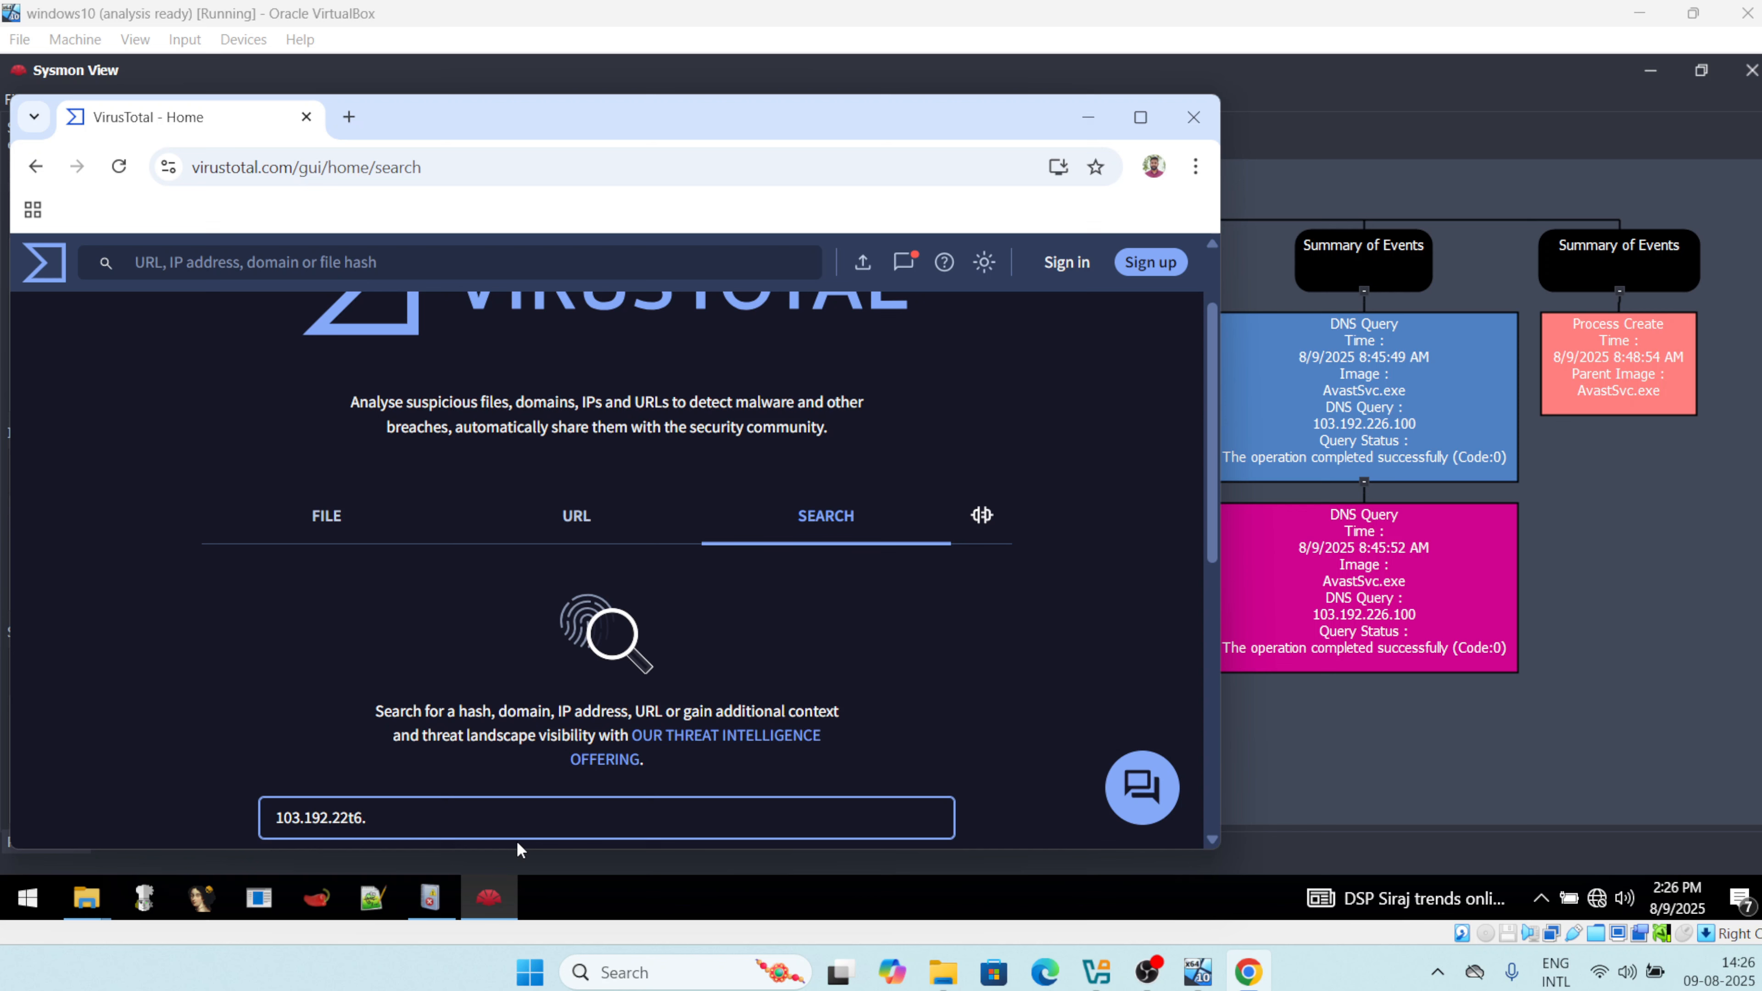
{"action": "key", "text": "BackSpace"}
{"action": "key", "text": "BackSpace"}
{"action": "type", "text": "6.100"}
{"action": "key", "text": "Return"}
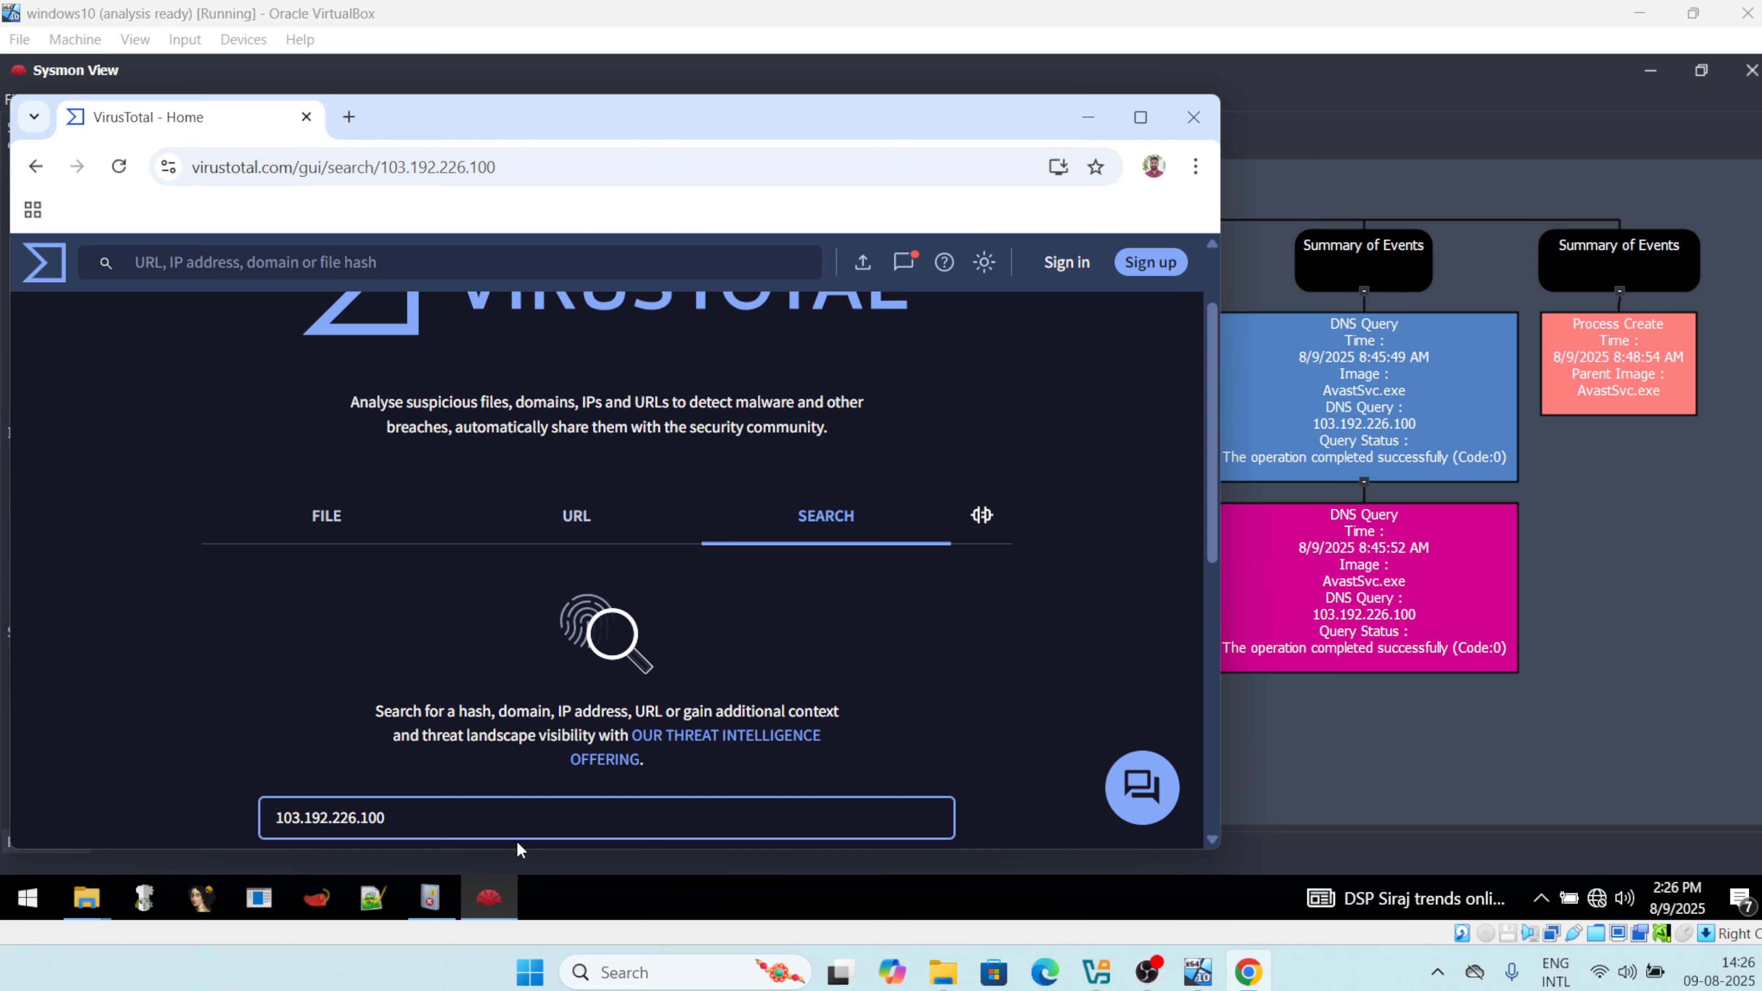
{"action": "left_click", "coordinate": [1138, 122]}
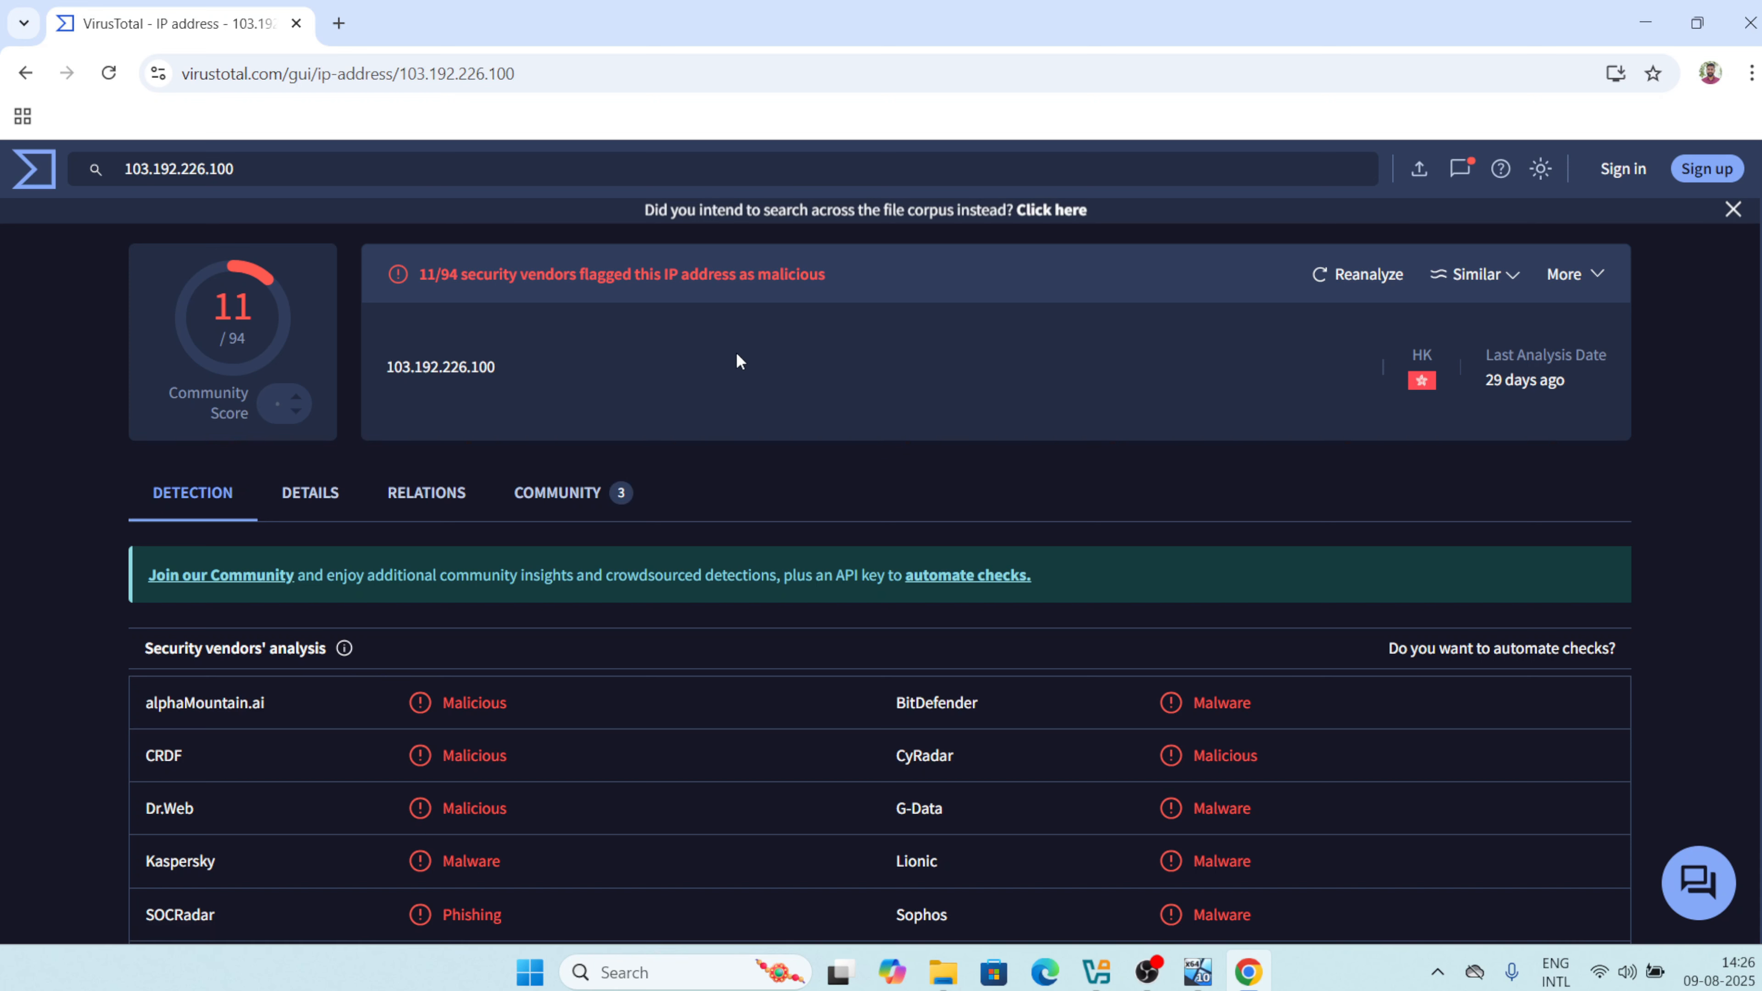
Review the security vendors flagging 103.192.226.100 as malicious.
{"action": "mouse_move", "coordinate": [1426, 384]}
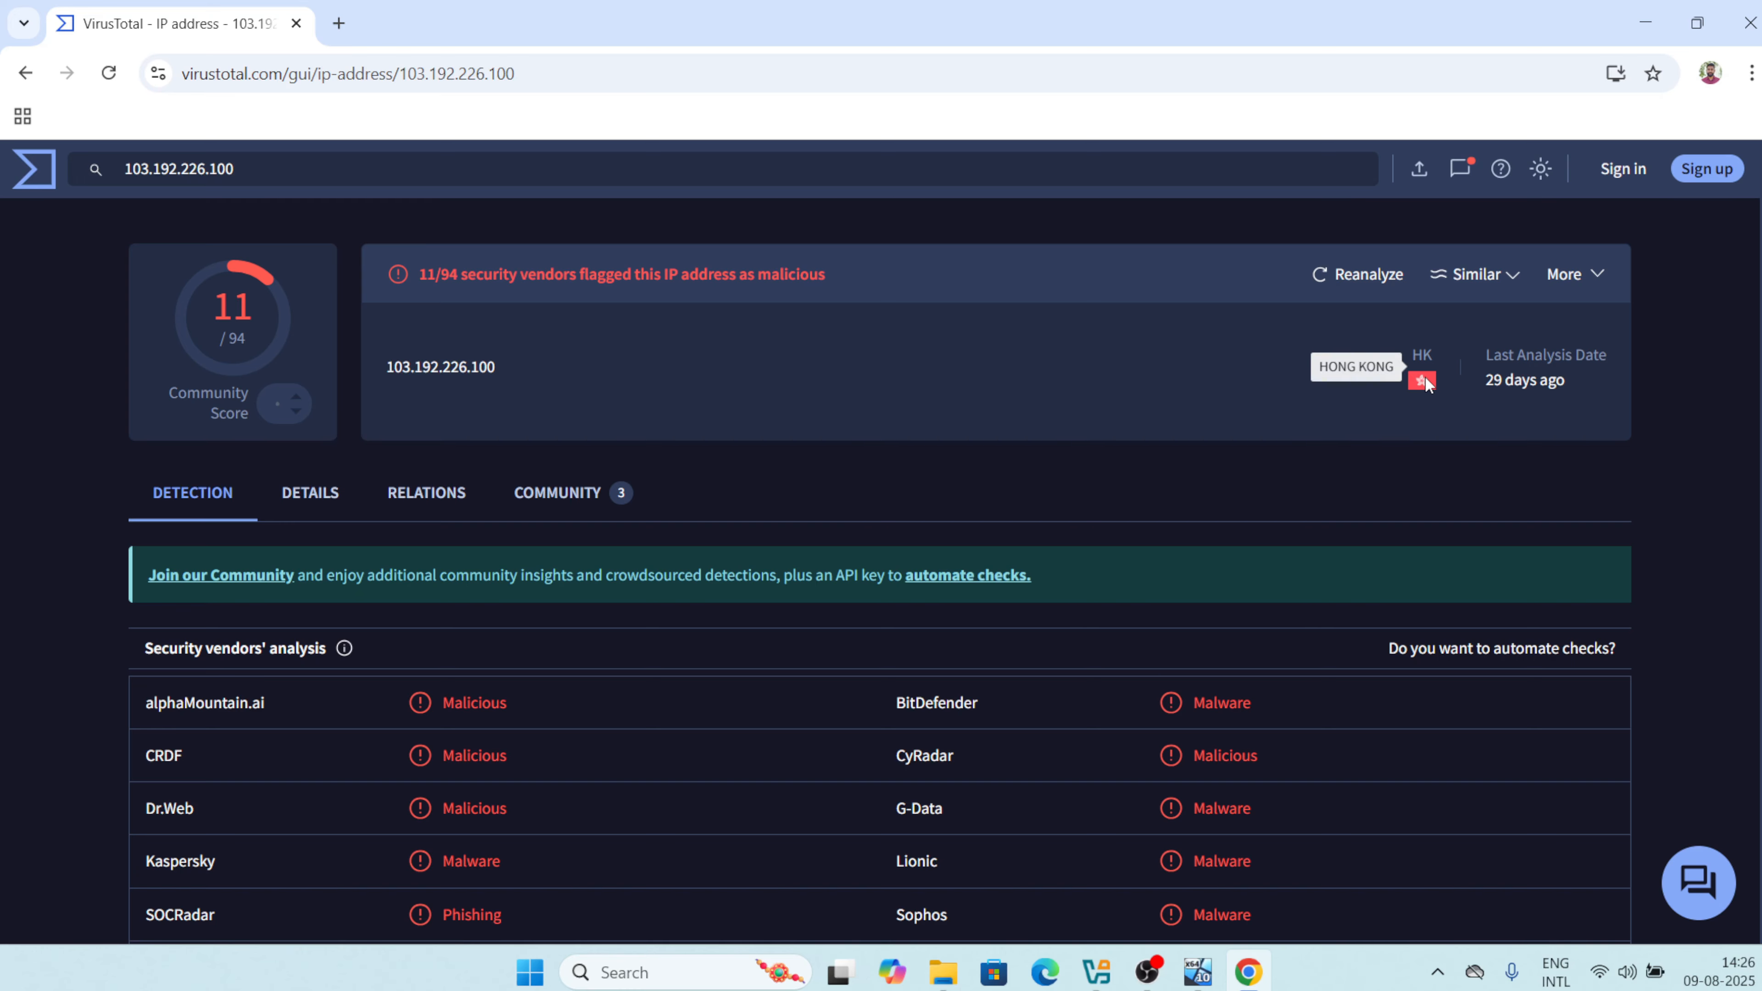
{"action": "scroll", "coordinate": [1034, 743], "scroll_direction": "down", "scroll_amount": 3}
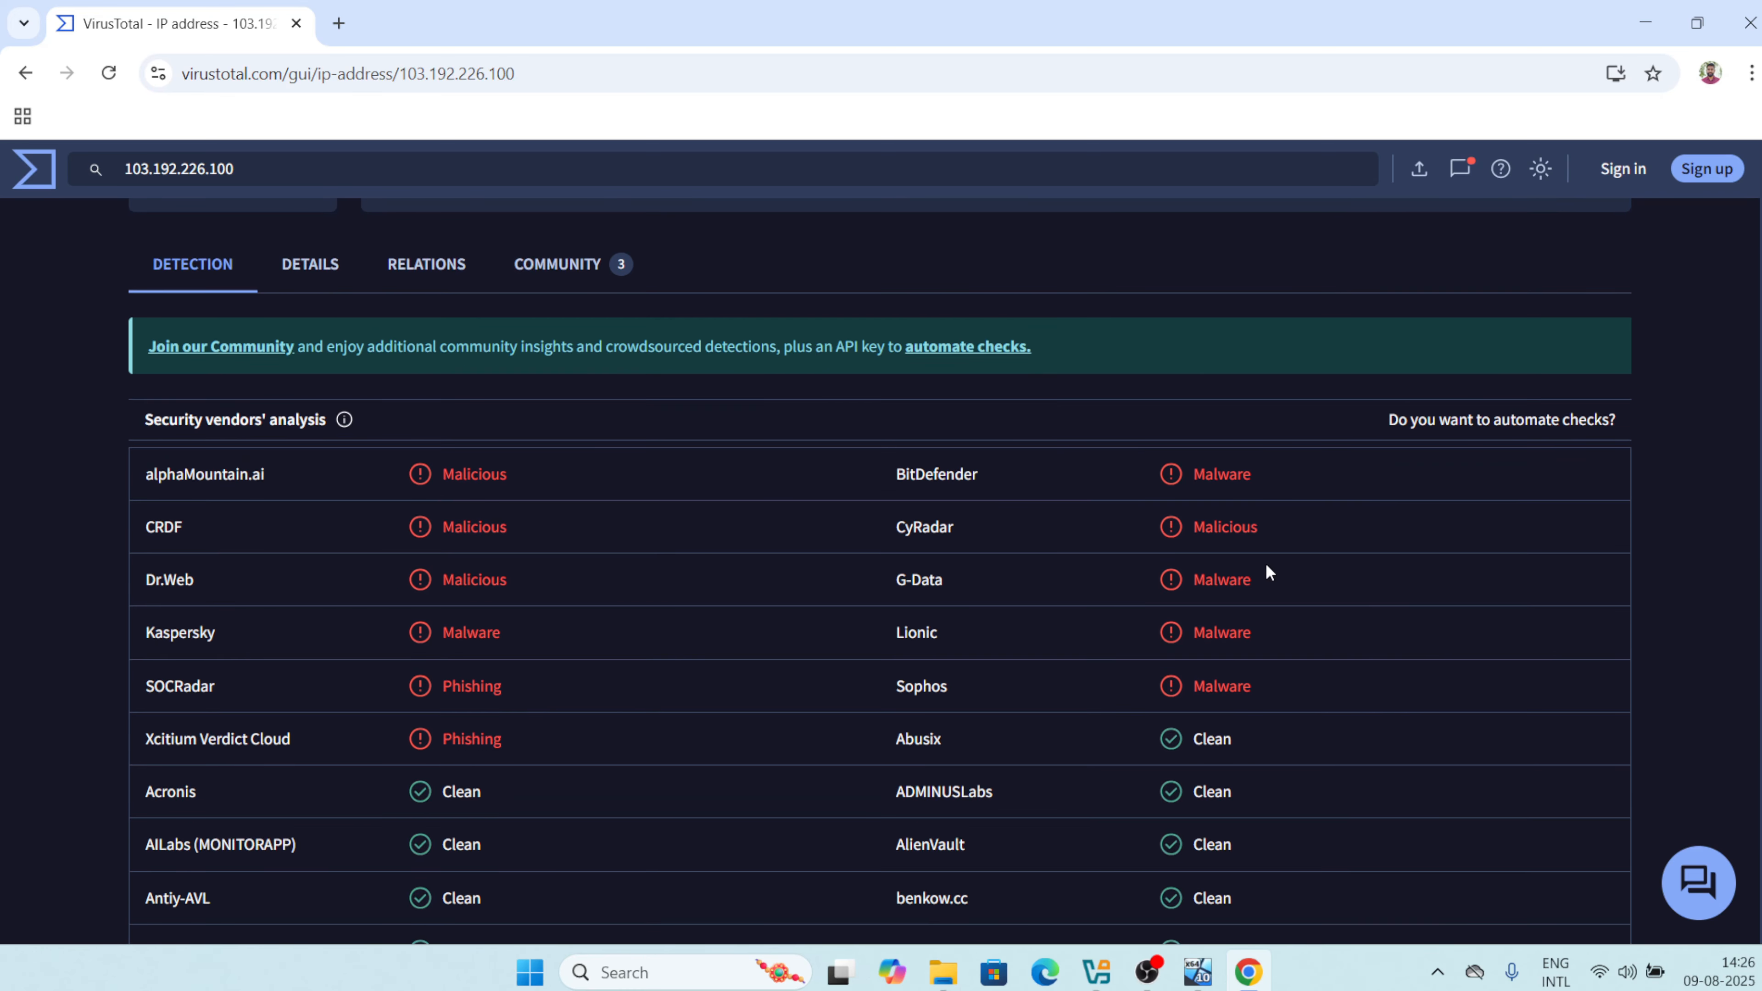
{"action": "left_click_drag", "start_coordinate": [1347, 702], "coordinate": [130, 481]}
{"action": "left_click", "coordinate": [85, 533]}
{"action": "scroll", "coordinate": [418, 468], "scroll_direction": "up", "scroll_amount": 1}
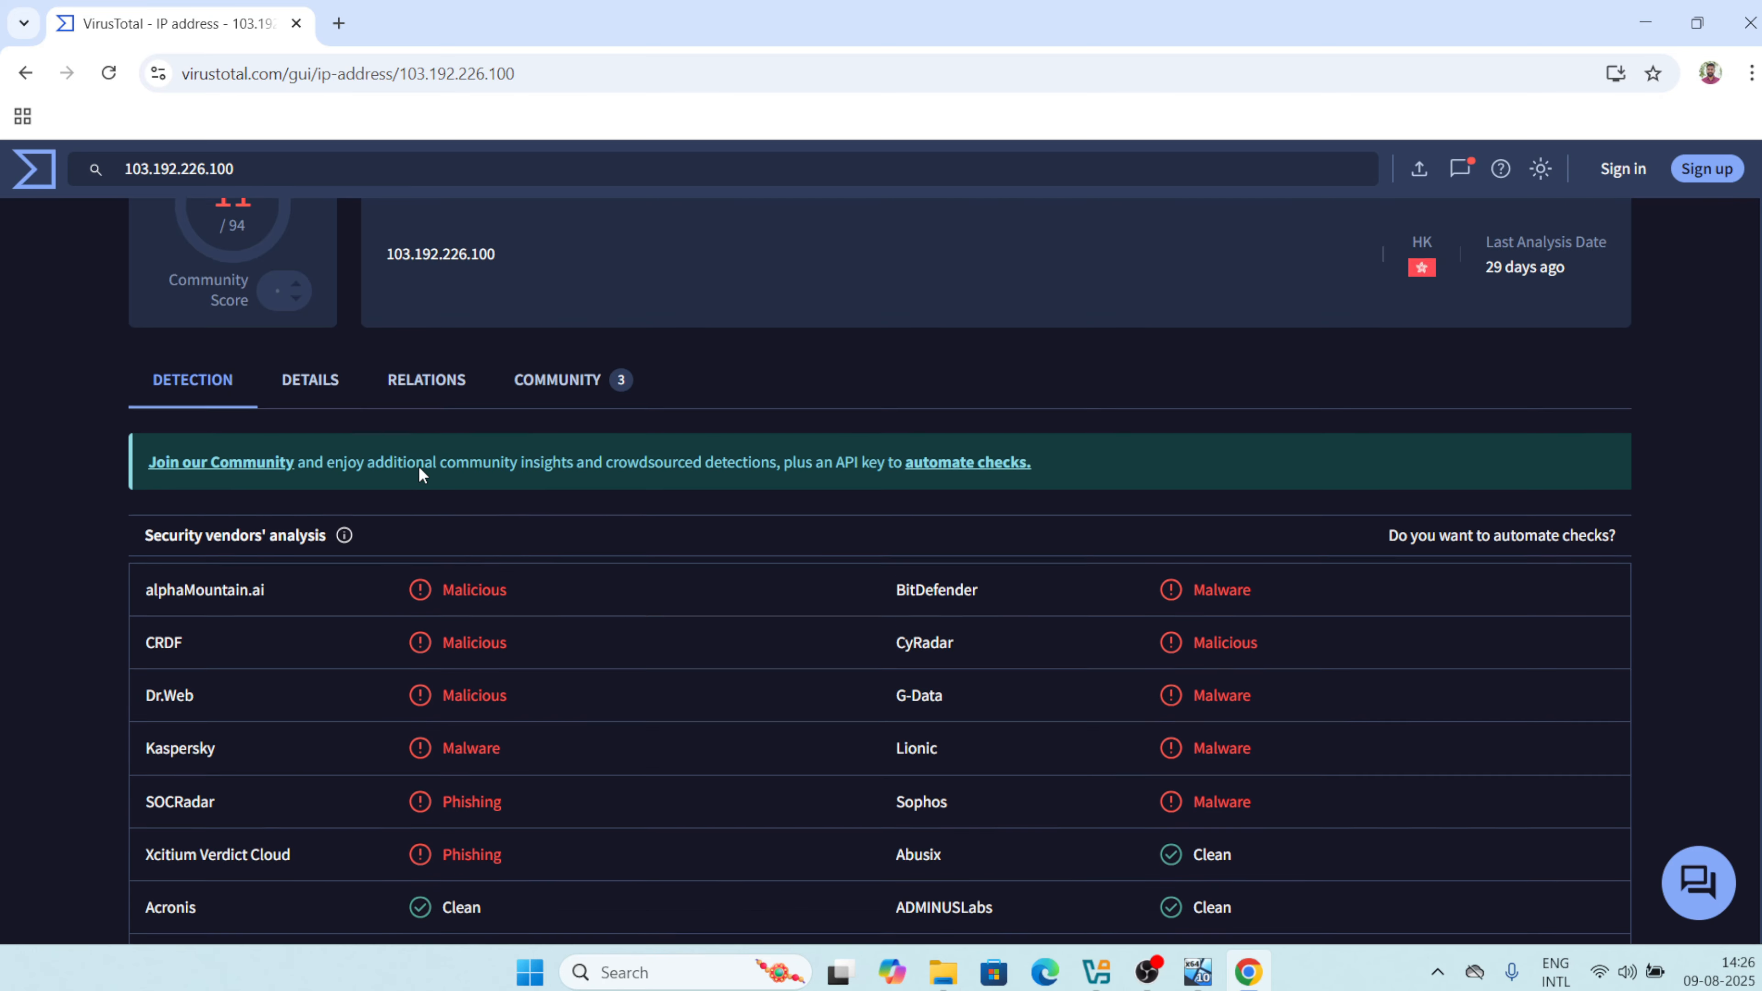
{"action": "scroll", "coordinate": [418, 467], "scroll_direction": "down", "scroll_amount": 2}
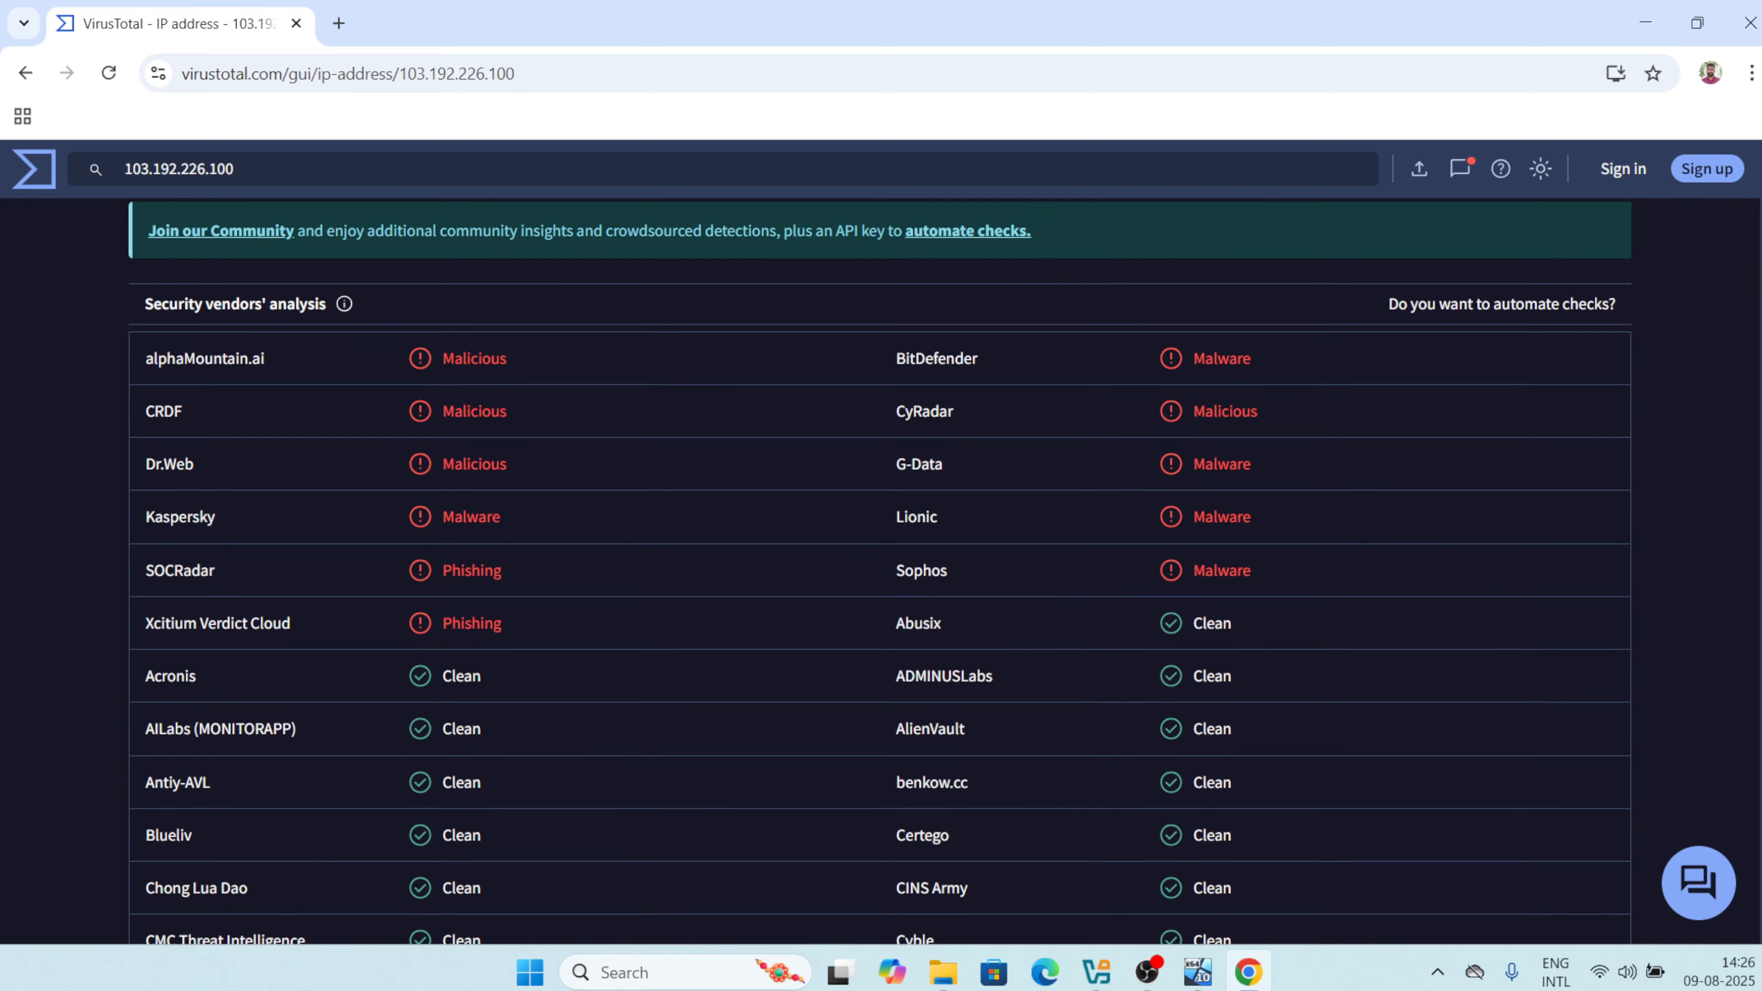
{"action": "scroll", "coordinate": [244, 512], "scroll_direction": "up", "scroll_amount": 4}
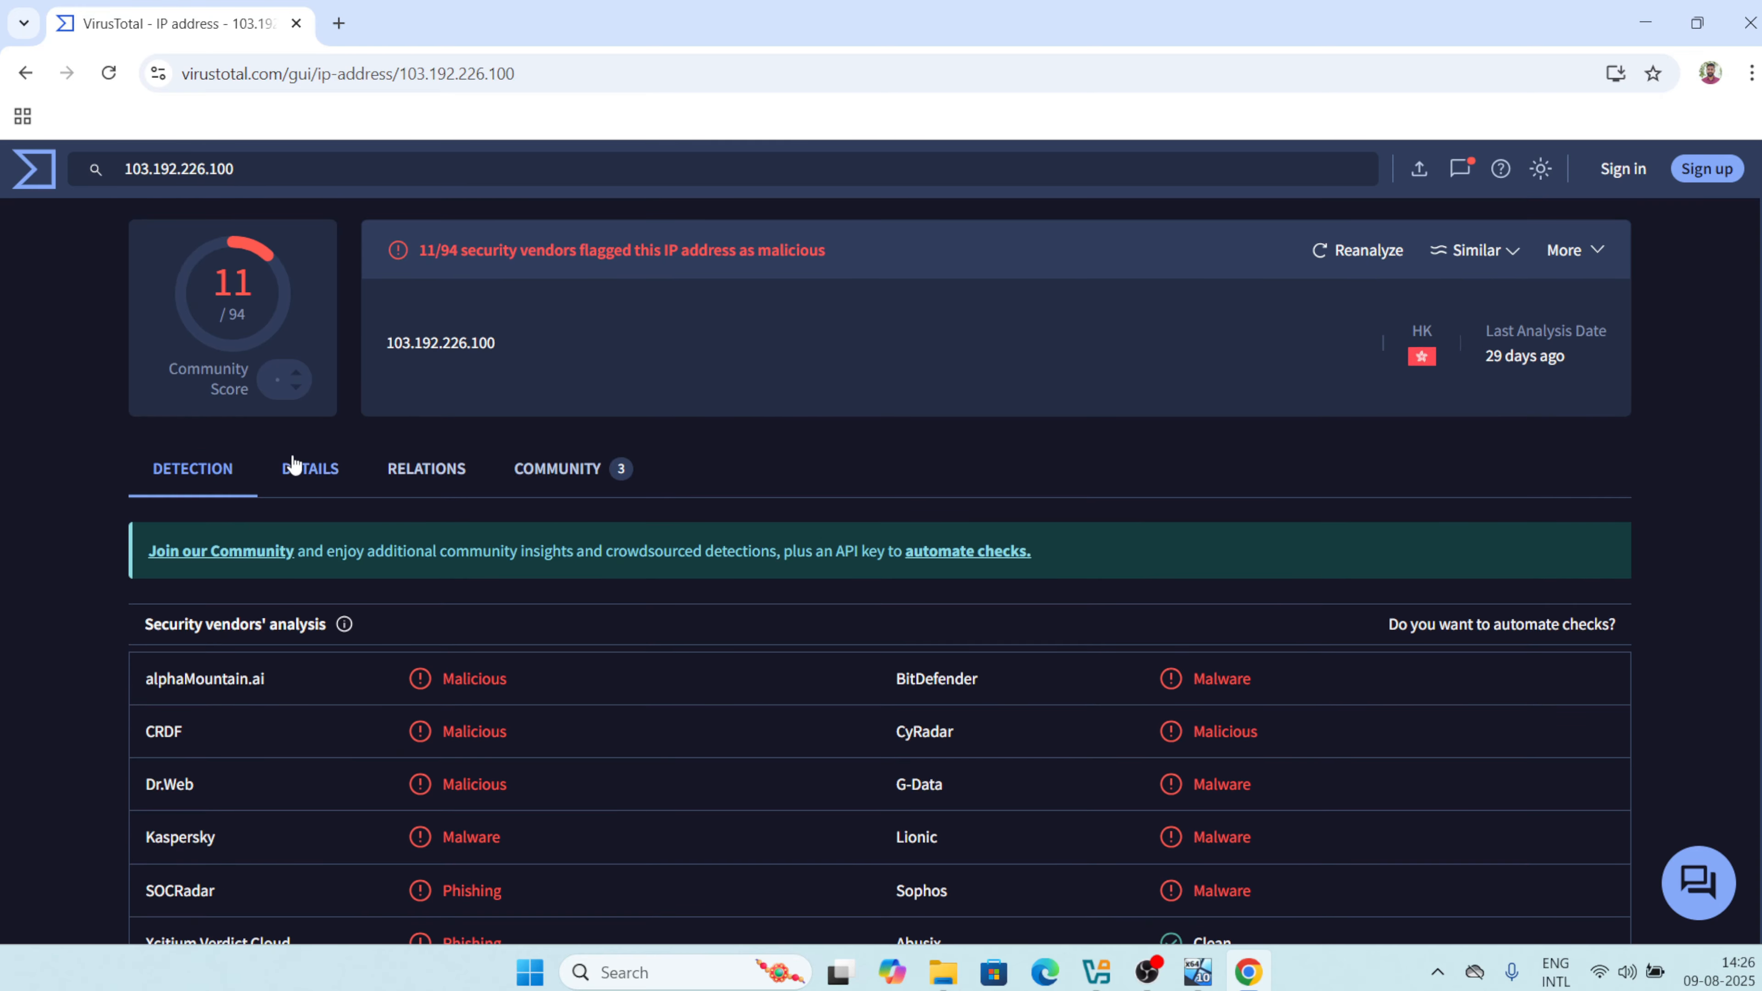
Browse the IP's Details, Relations and Community tabs, ending on its PlugX-related graphs.
{"action": "left_click", "coordinate": [292, 465]}
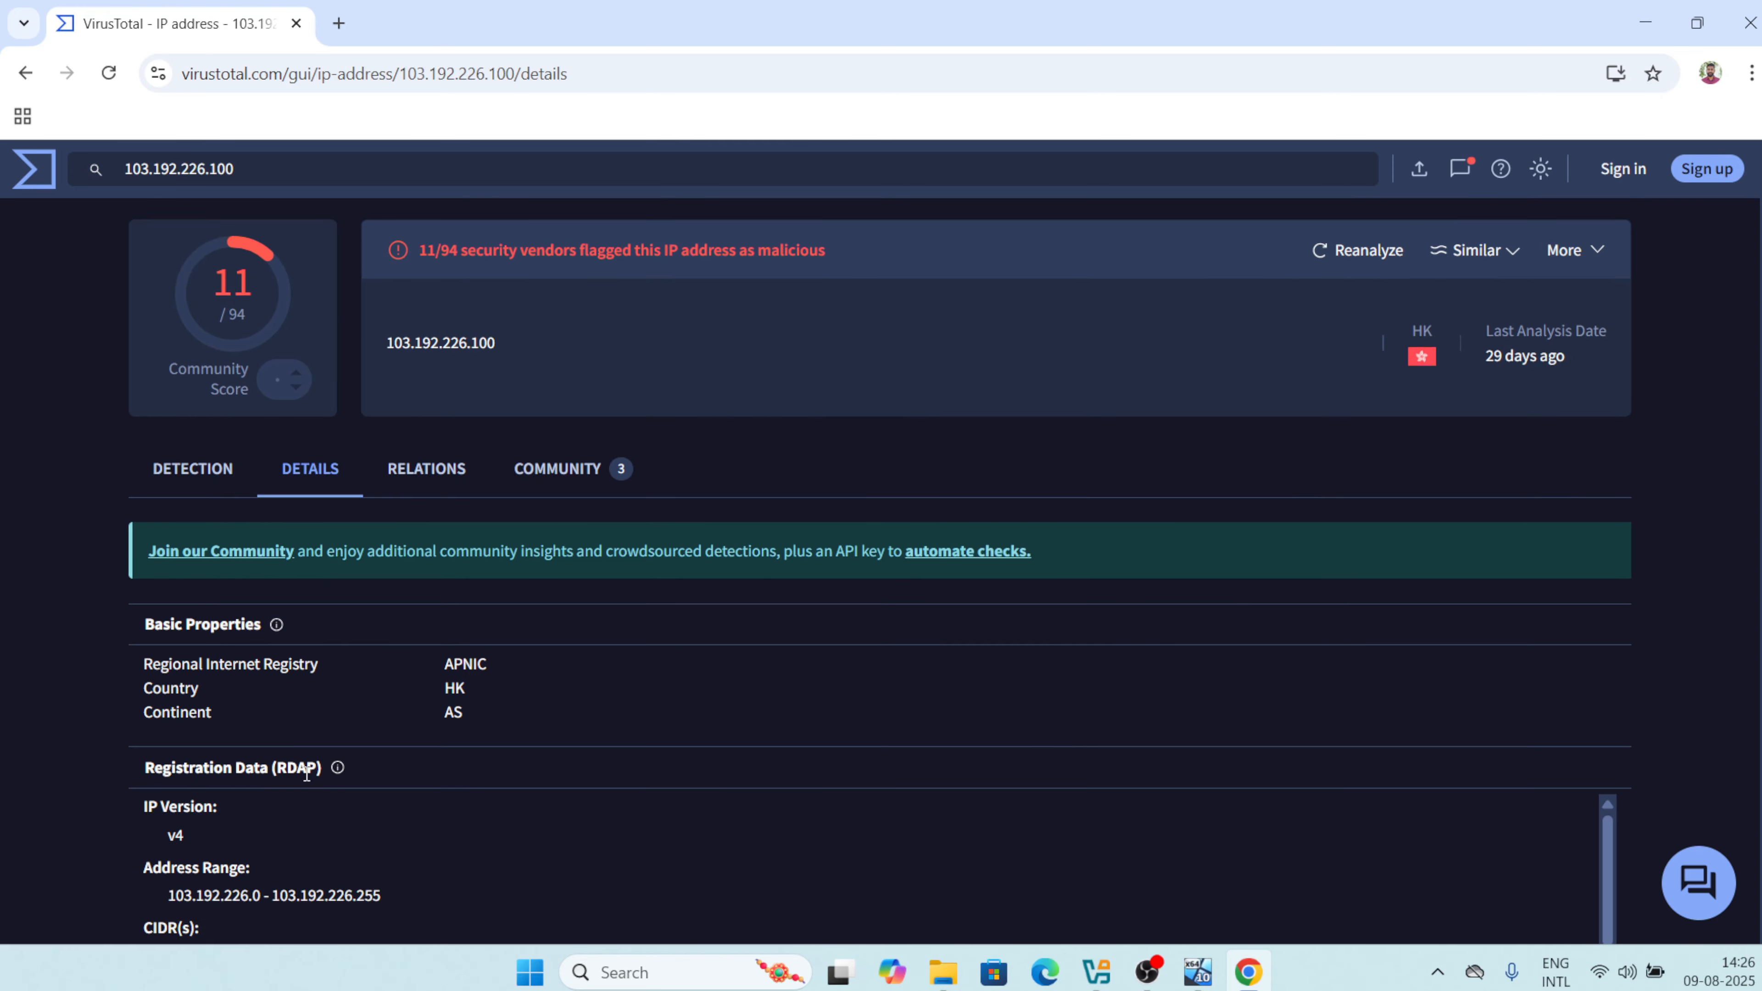
{"action": "left_click", "coordinate": [421, 467]}
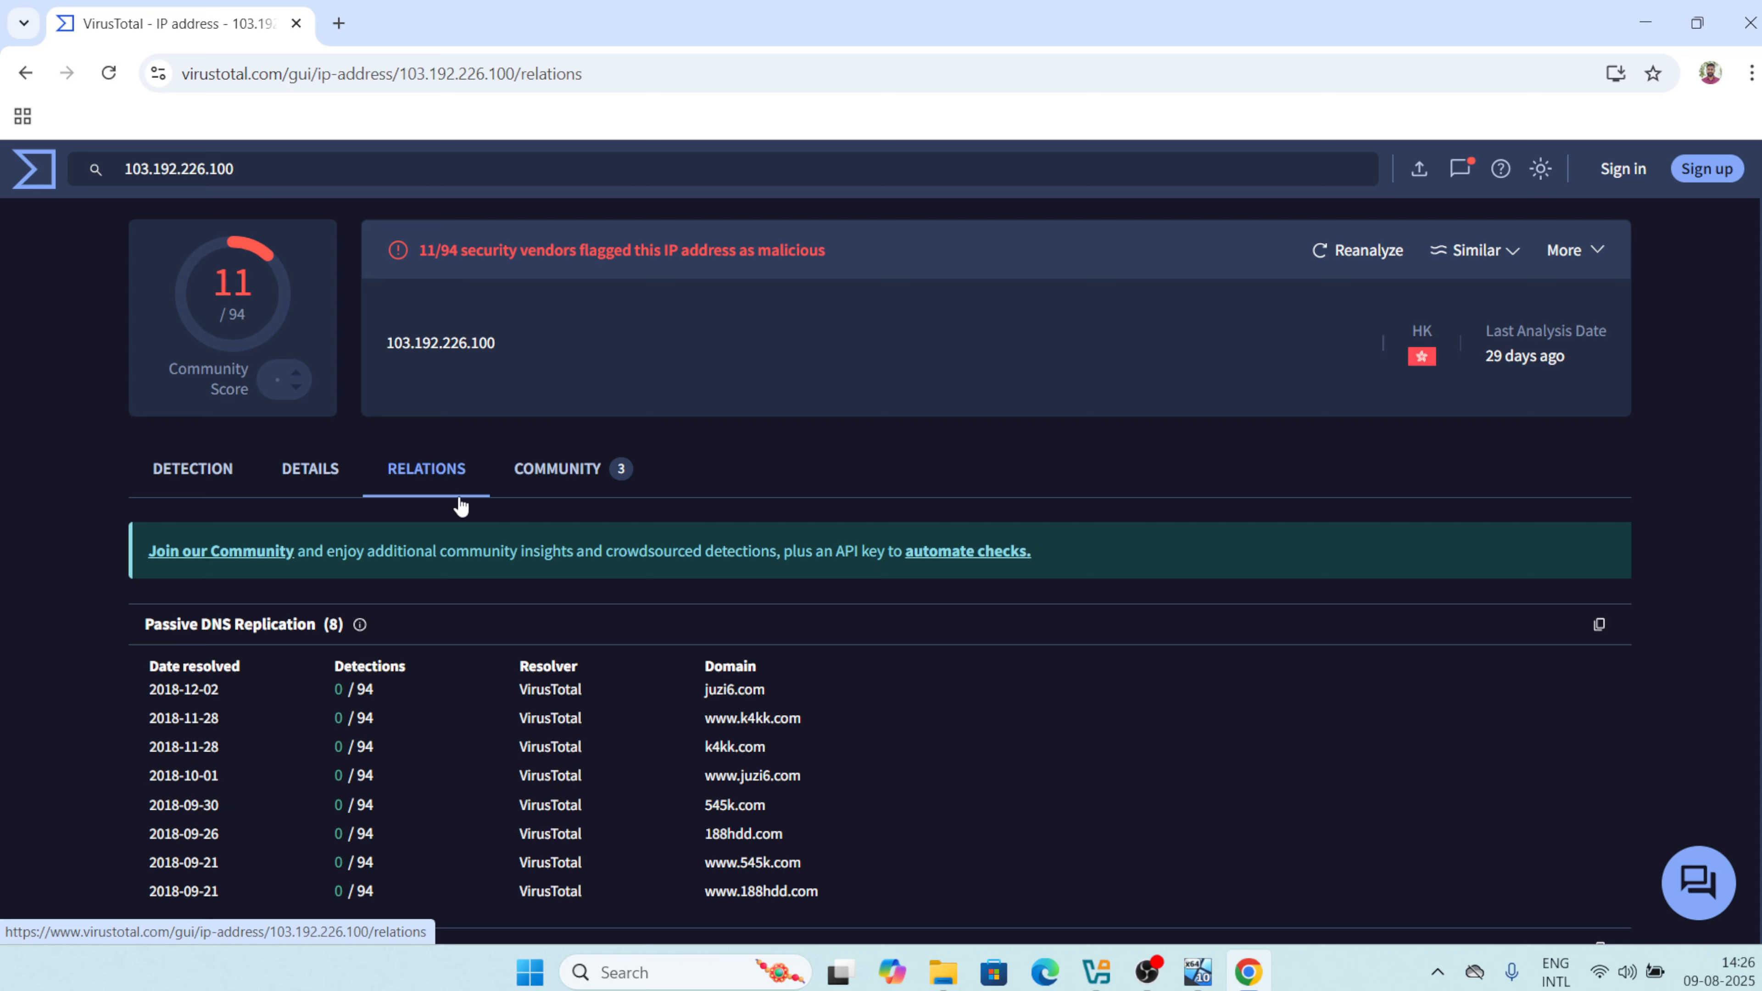
{"action": "scroll", "coordinate": [548, 840], "scroll_direction": "down", "scroll_amount": 2}
{"action": "scroll", "coordinate": [547, 839], "scroll_direction": "down", "scroll_amount": 5}
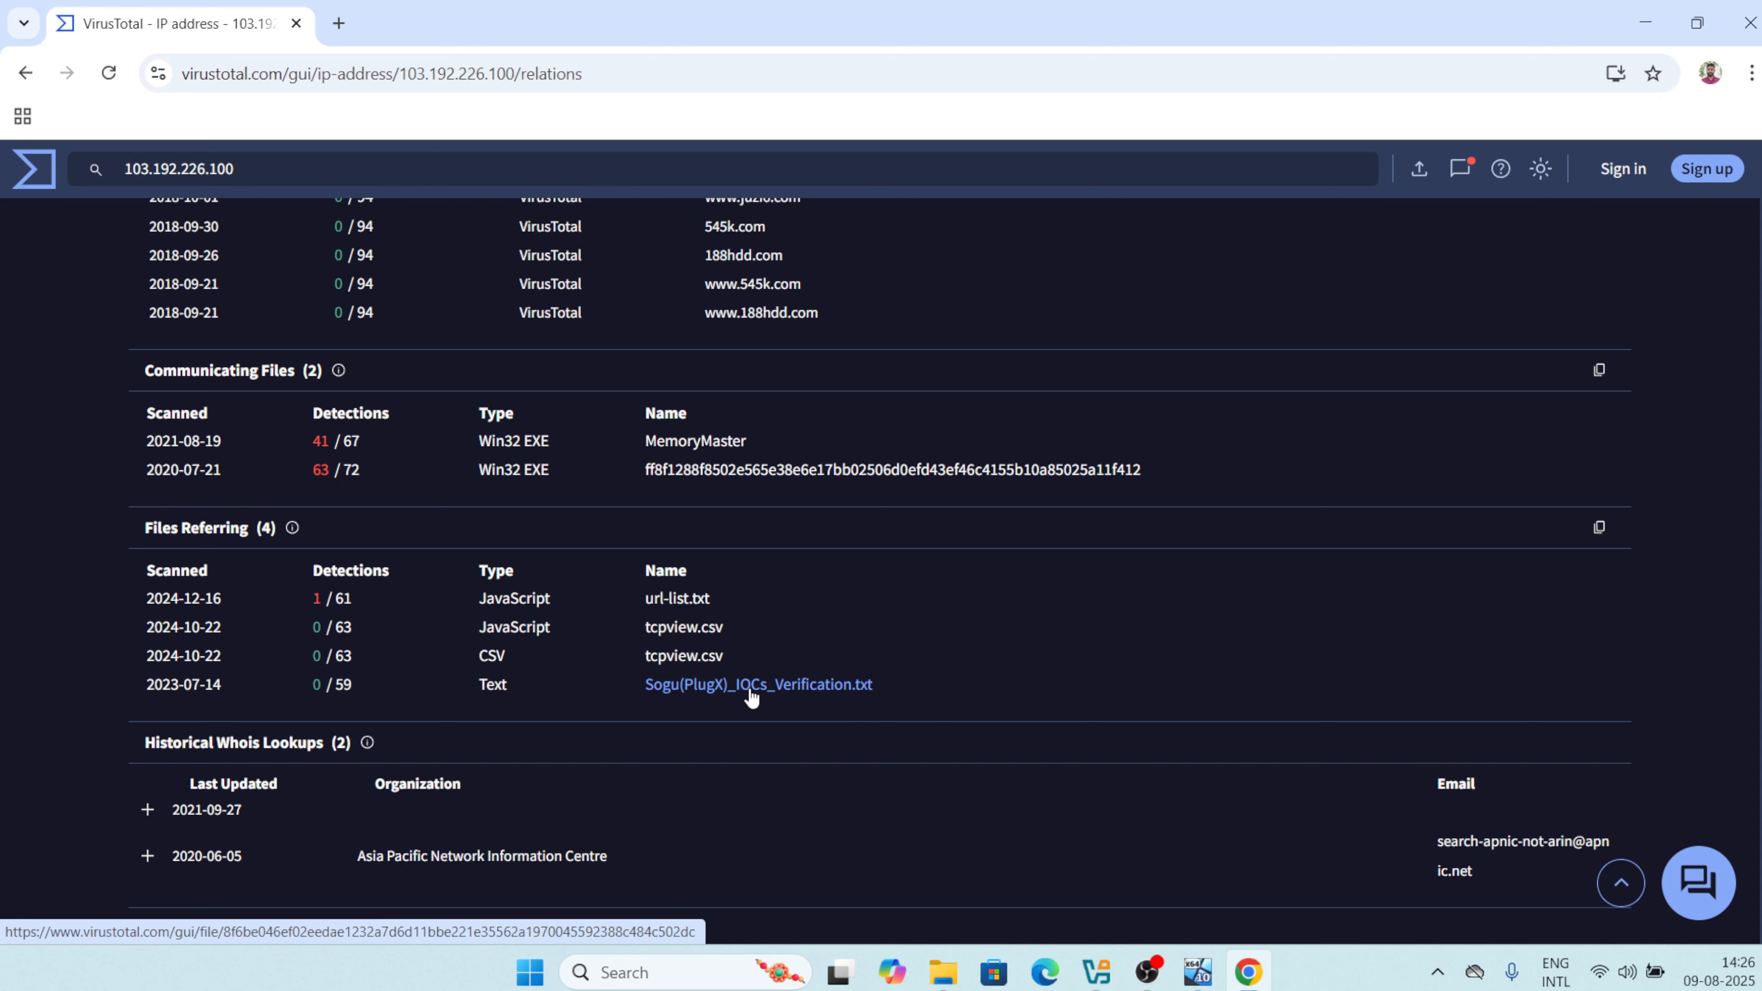
{"action": "scroll", "coordinate": [707, 681], "scroll_direction": "up", "scroll_amount": 4}
{"action": "left_click", "coordinate": [559, 238]}
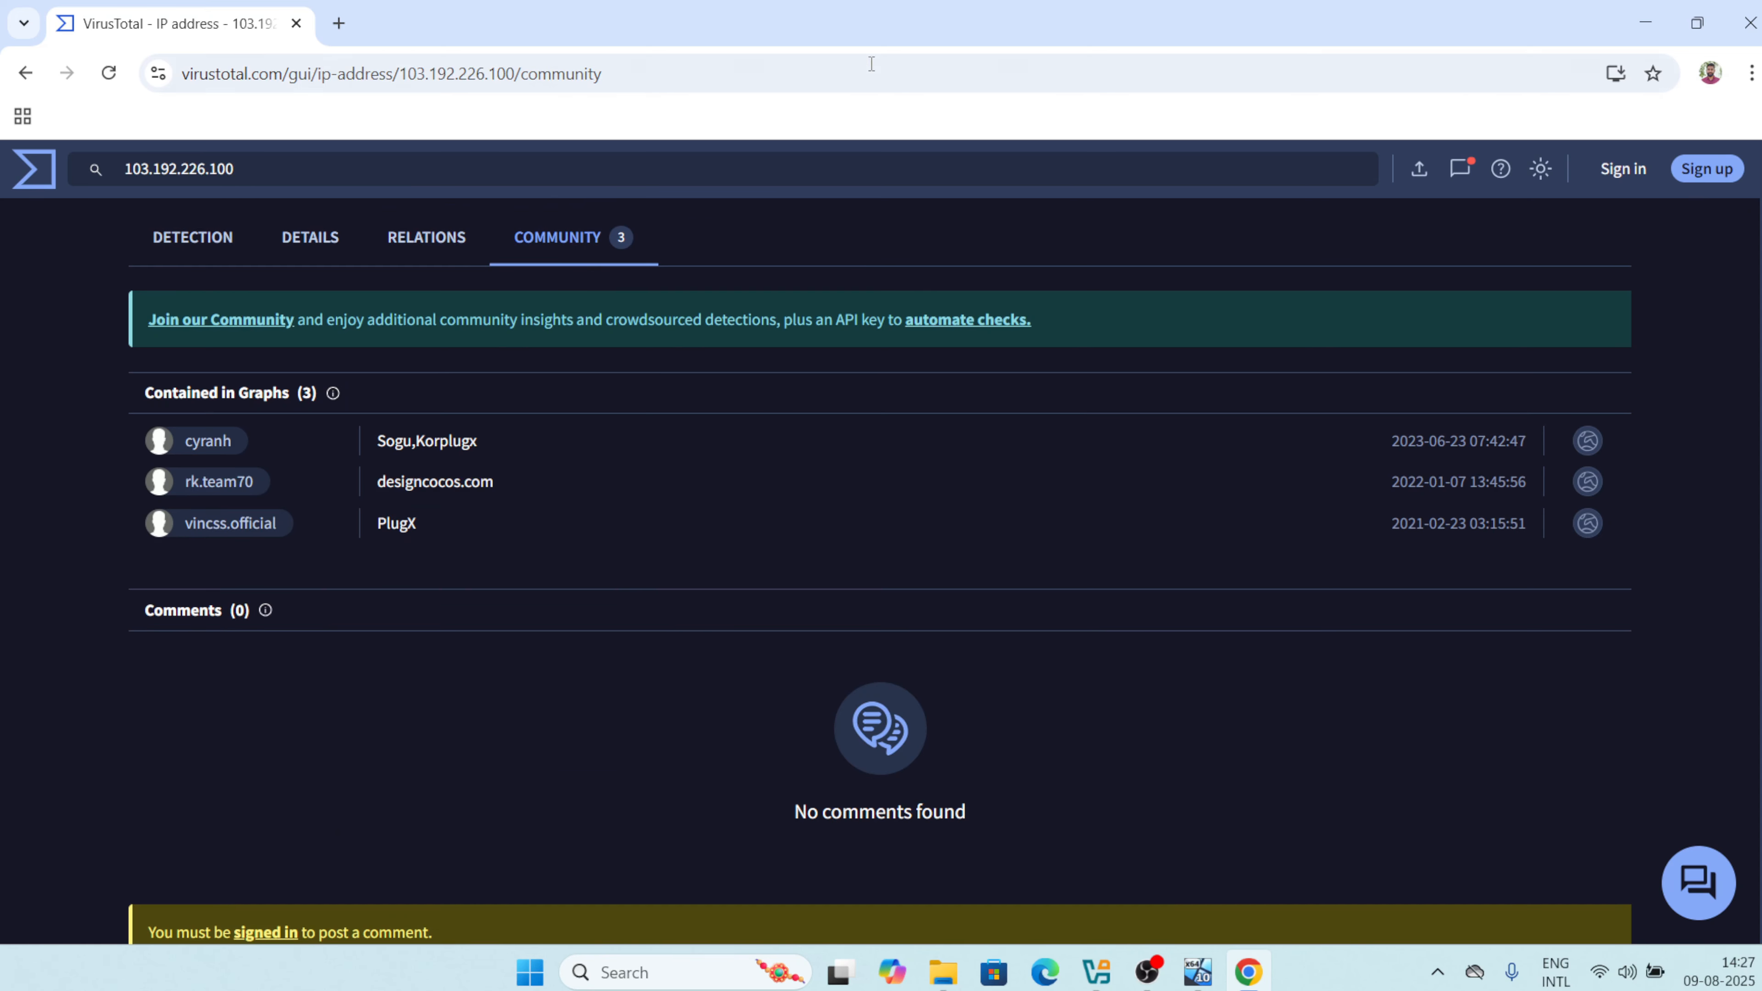
In a new tab, search Google for 'who is' and open the DomainTools Whois site.
{"action": "left_click", "coordinate": [339, 23]}
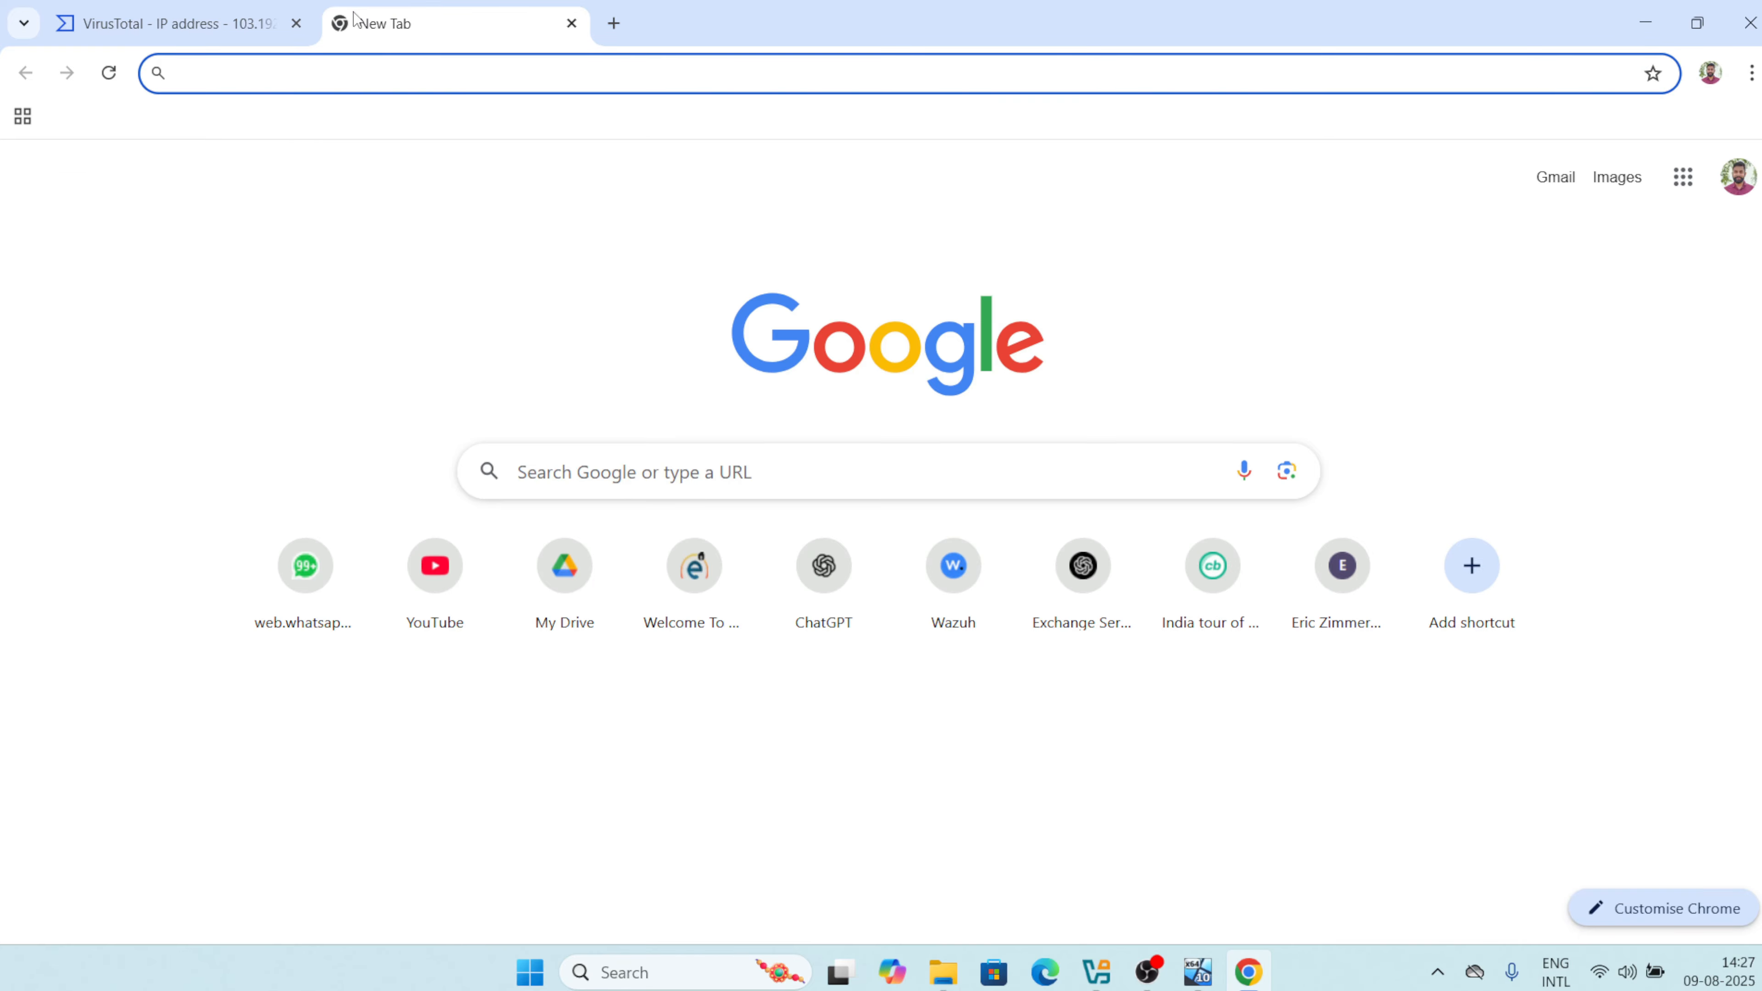
{"action": "type", "text": "who is"}
{"action": "key", "text": "Return"}
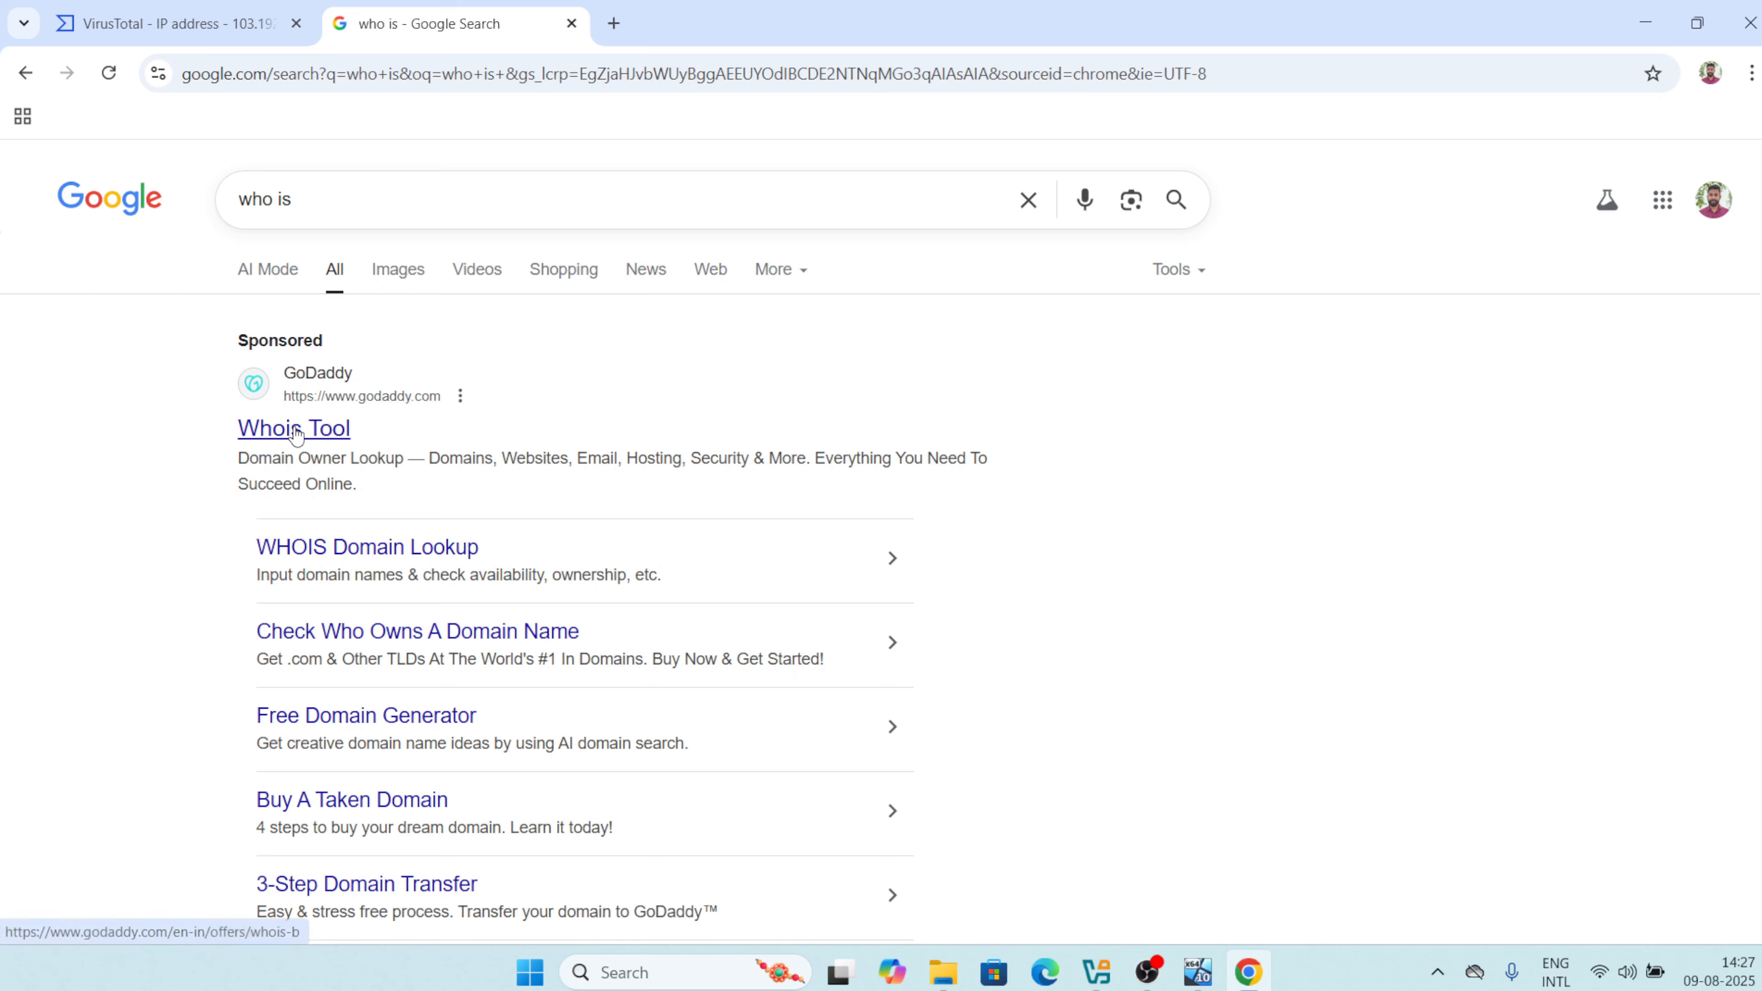
{"action": "left_click", "coordinate": [350, 200]}
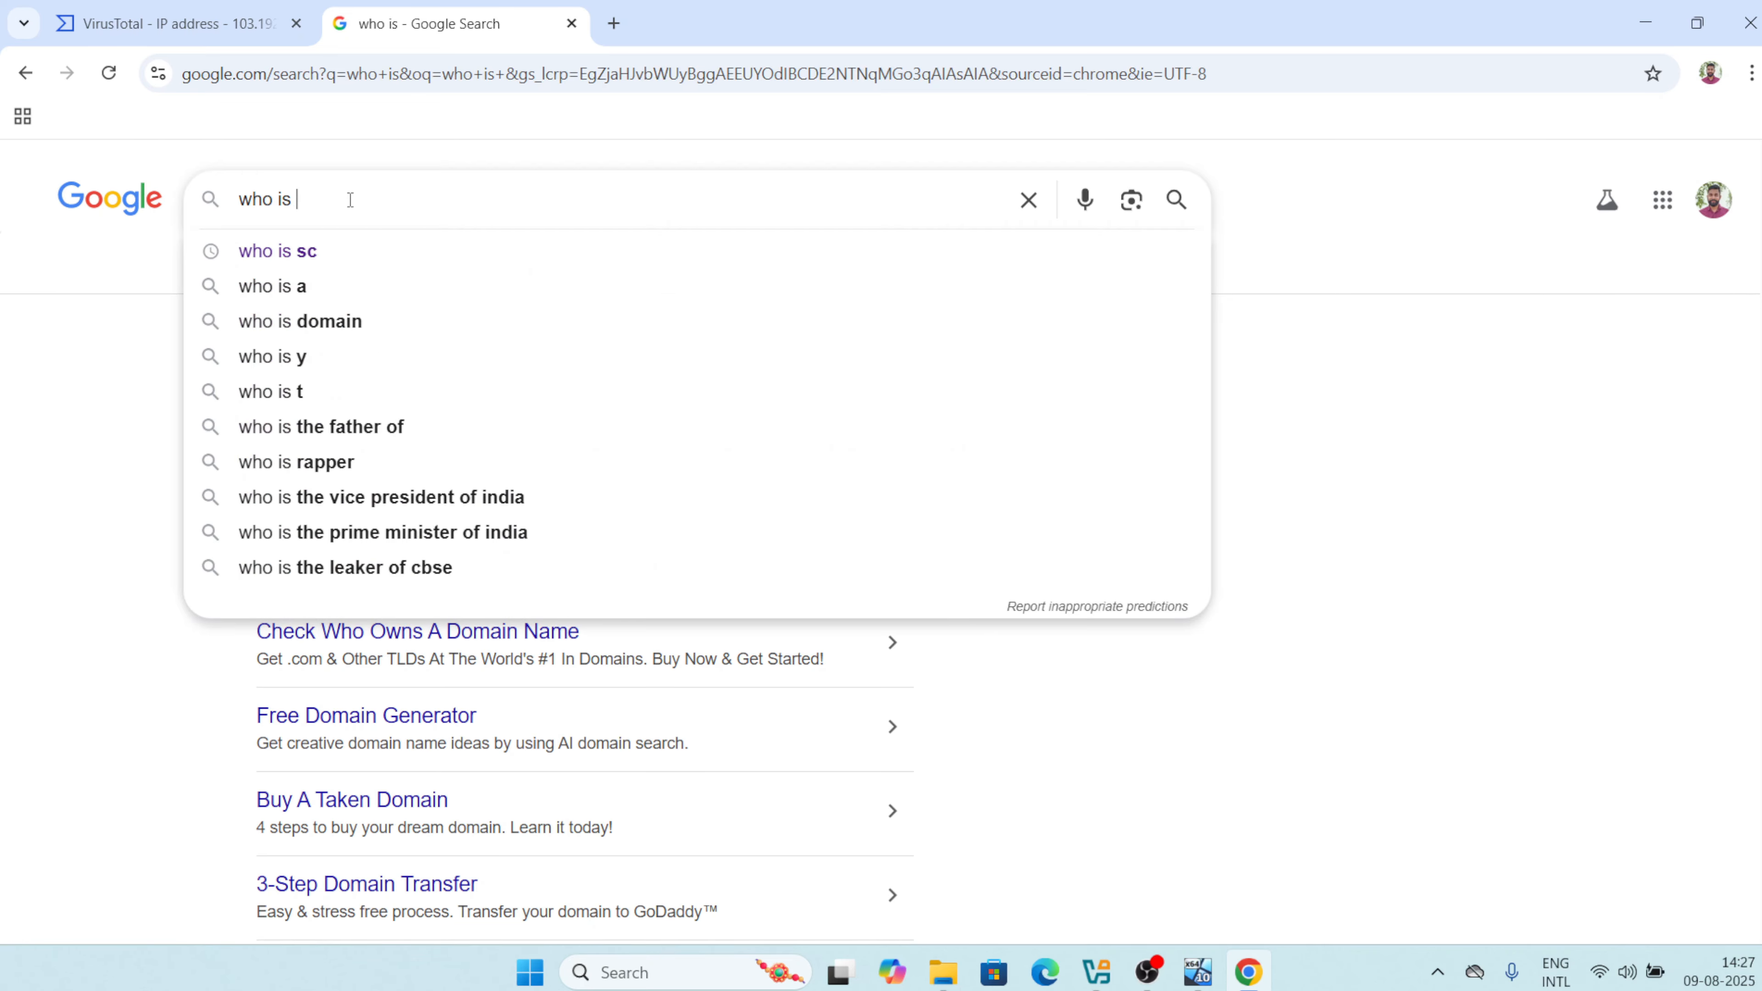
{"action": "type", "text": "sc"}
{"action": "key", "text": "Return"}
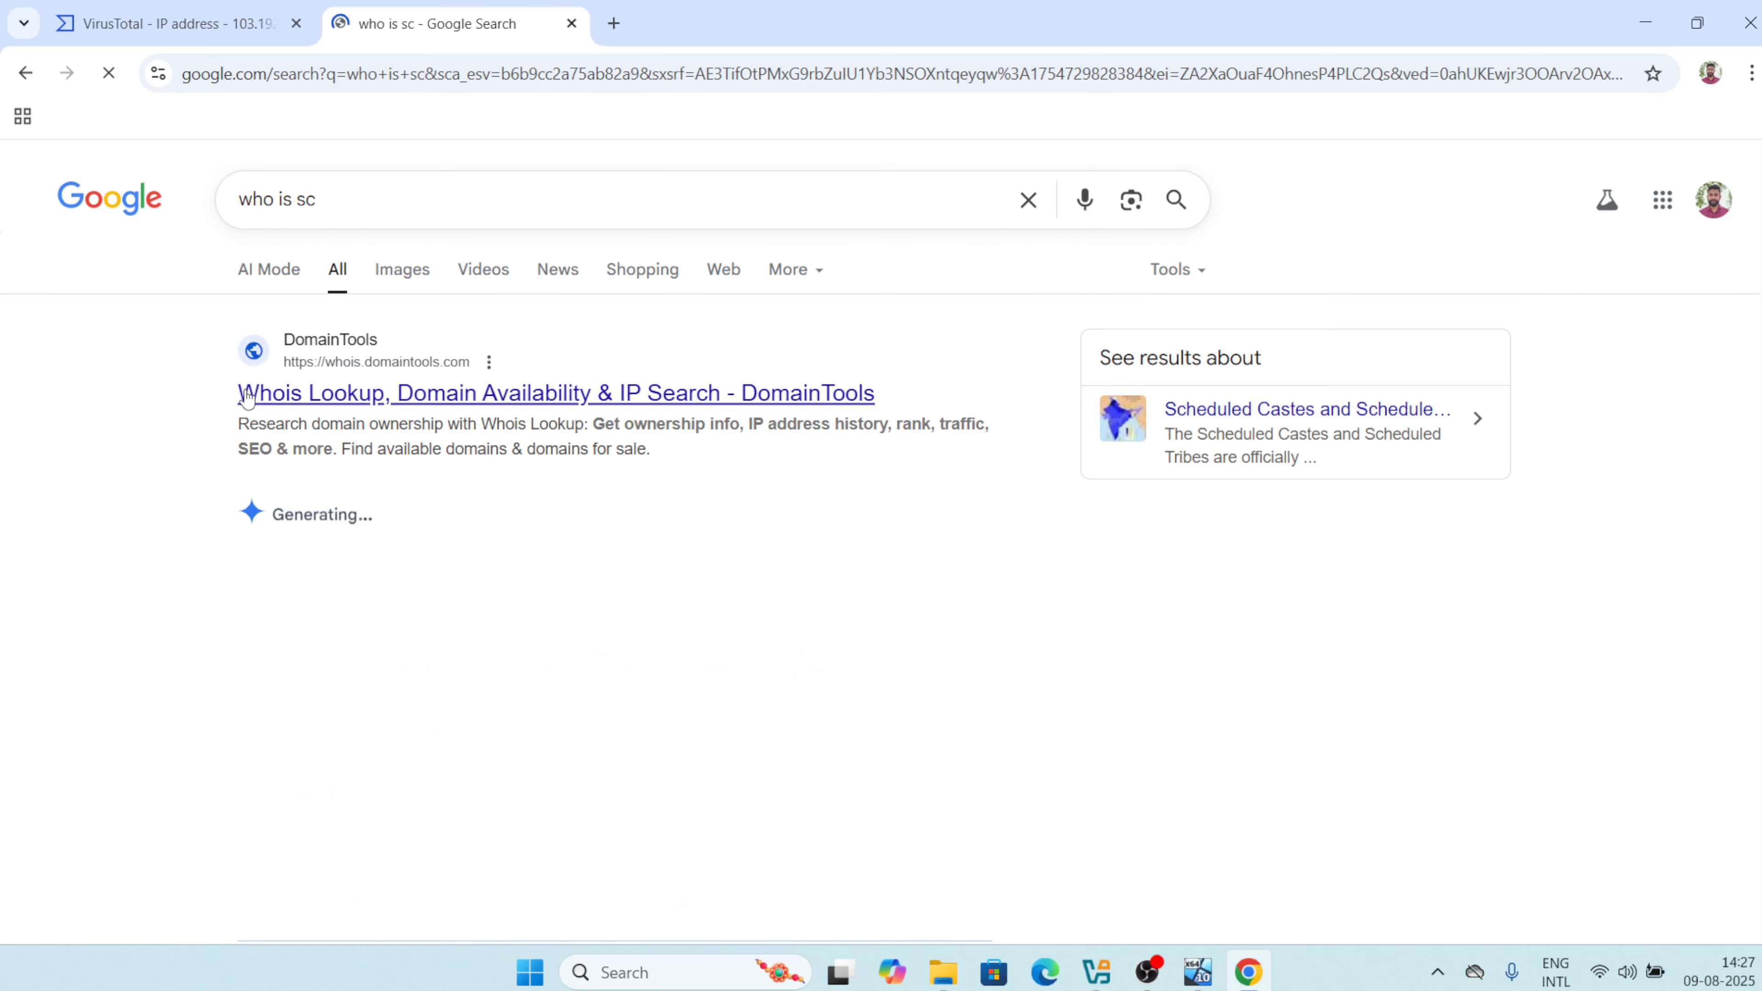
{"action": "left_click", "coordinate": [349, 403]}
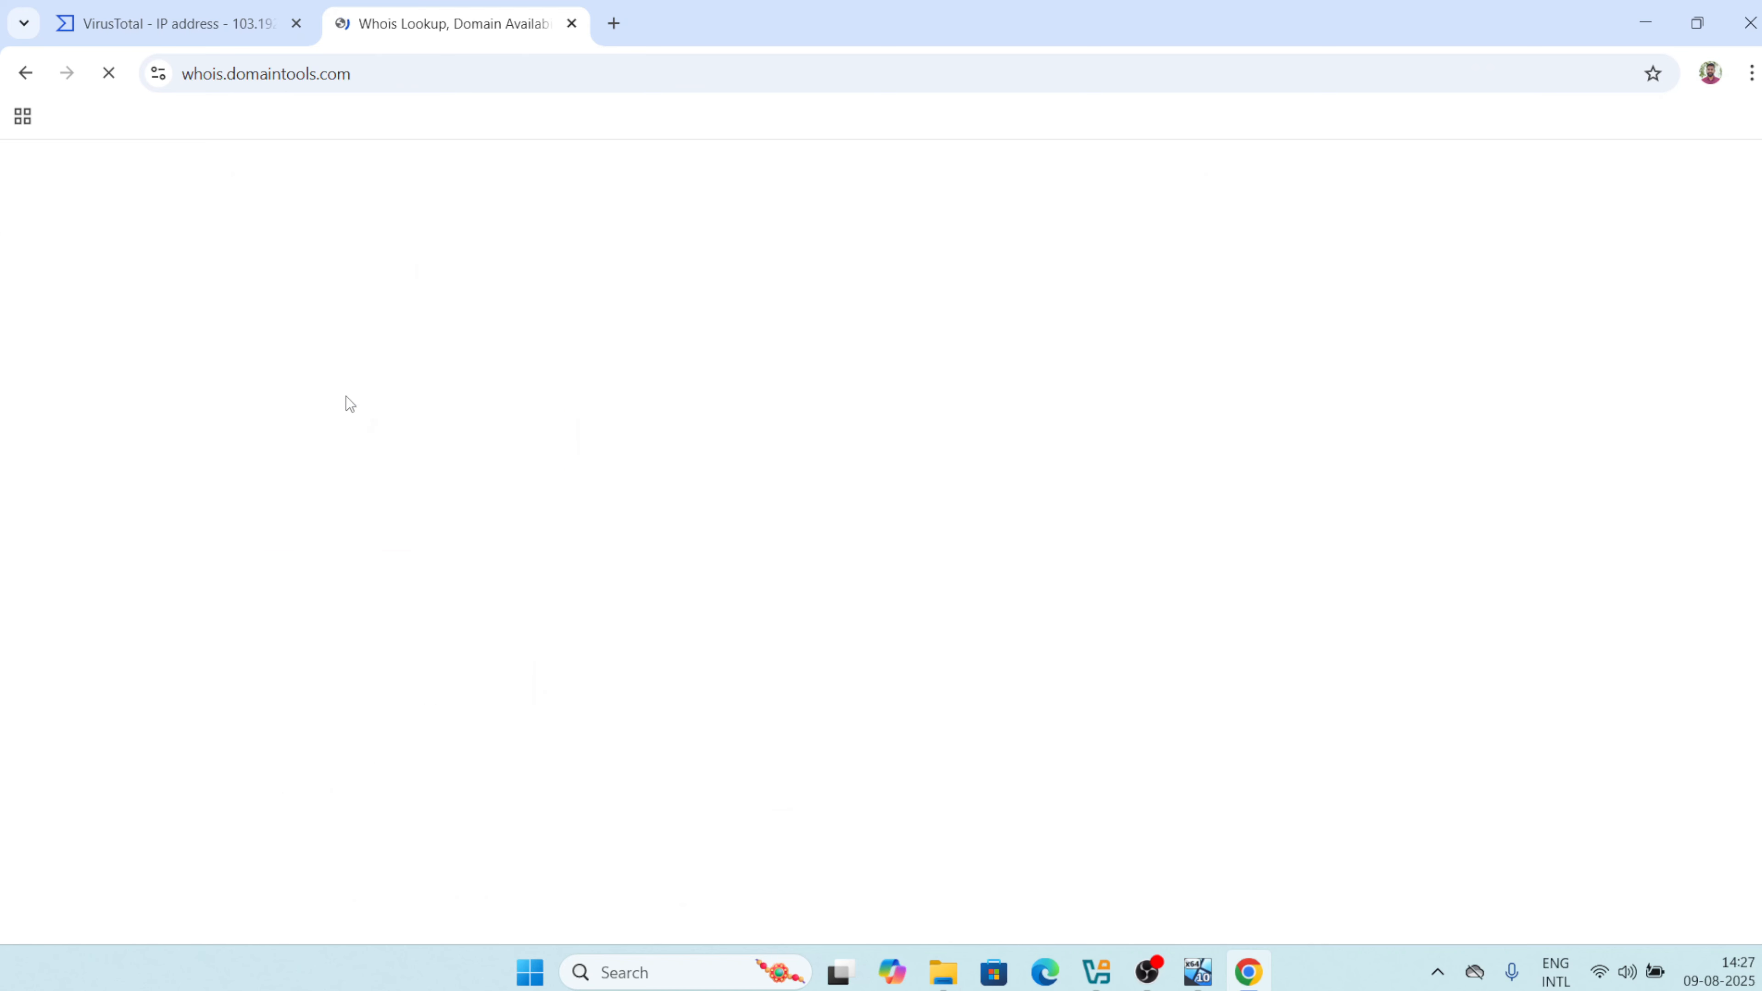
Copy 103.192.226.100 from VirusTotal and run a DomainTools Whois lookup on it.
{"action": "left_click", "coordinate": [201, 21]}
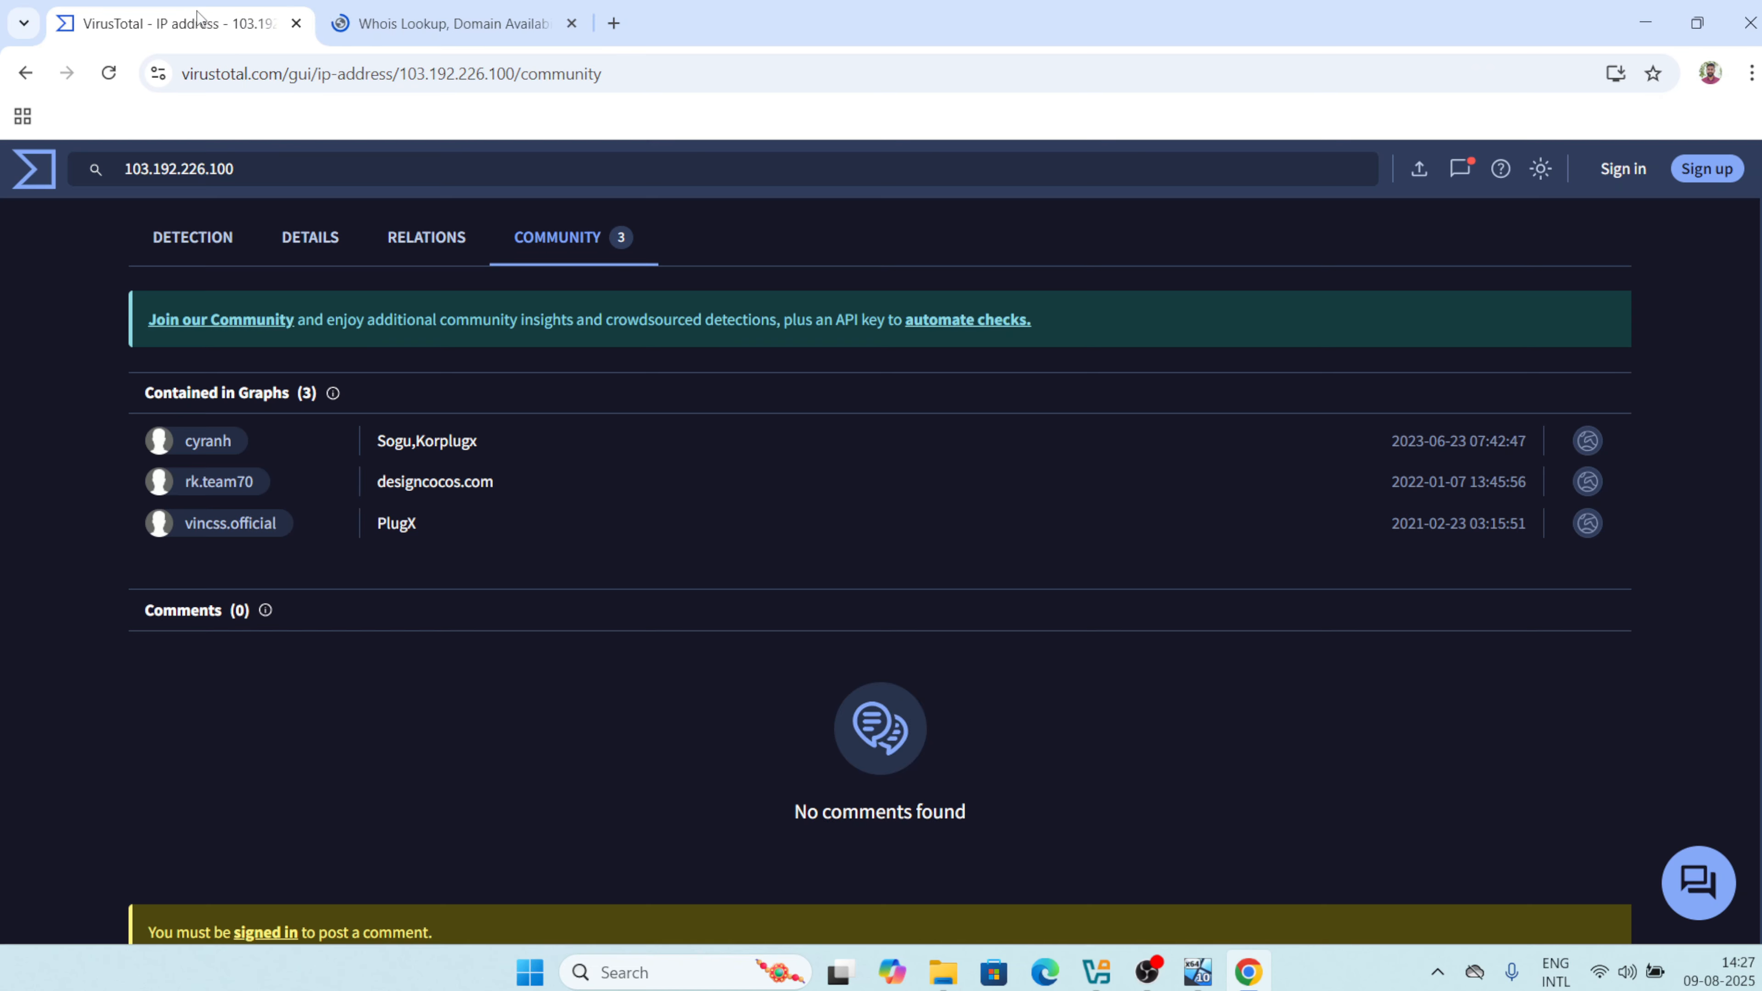
{"action": "triple_click", "coordinate": [286, 170]}
{"action": "key", "text": "ctrl+c"}
{"action": "left_click", "coordinate": [543, 25]}
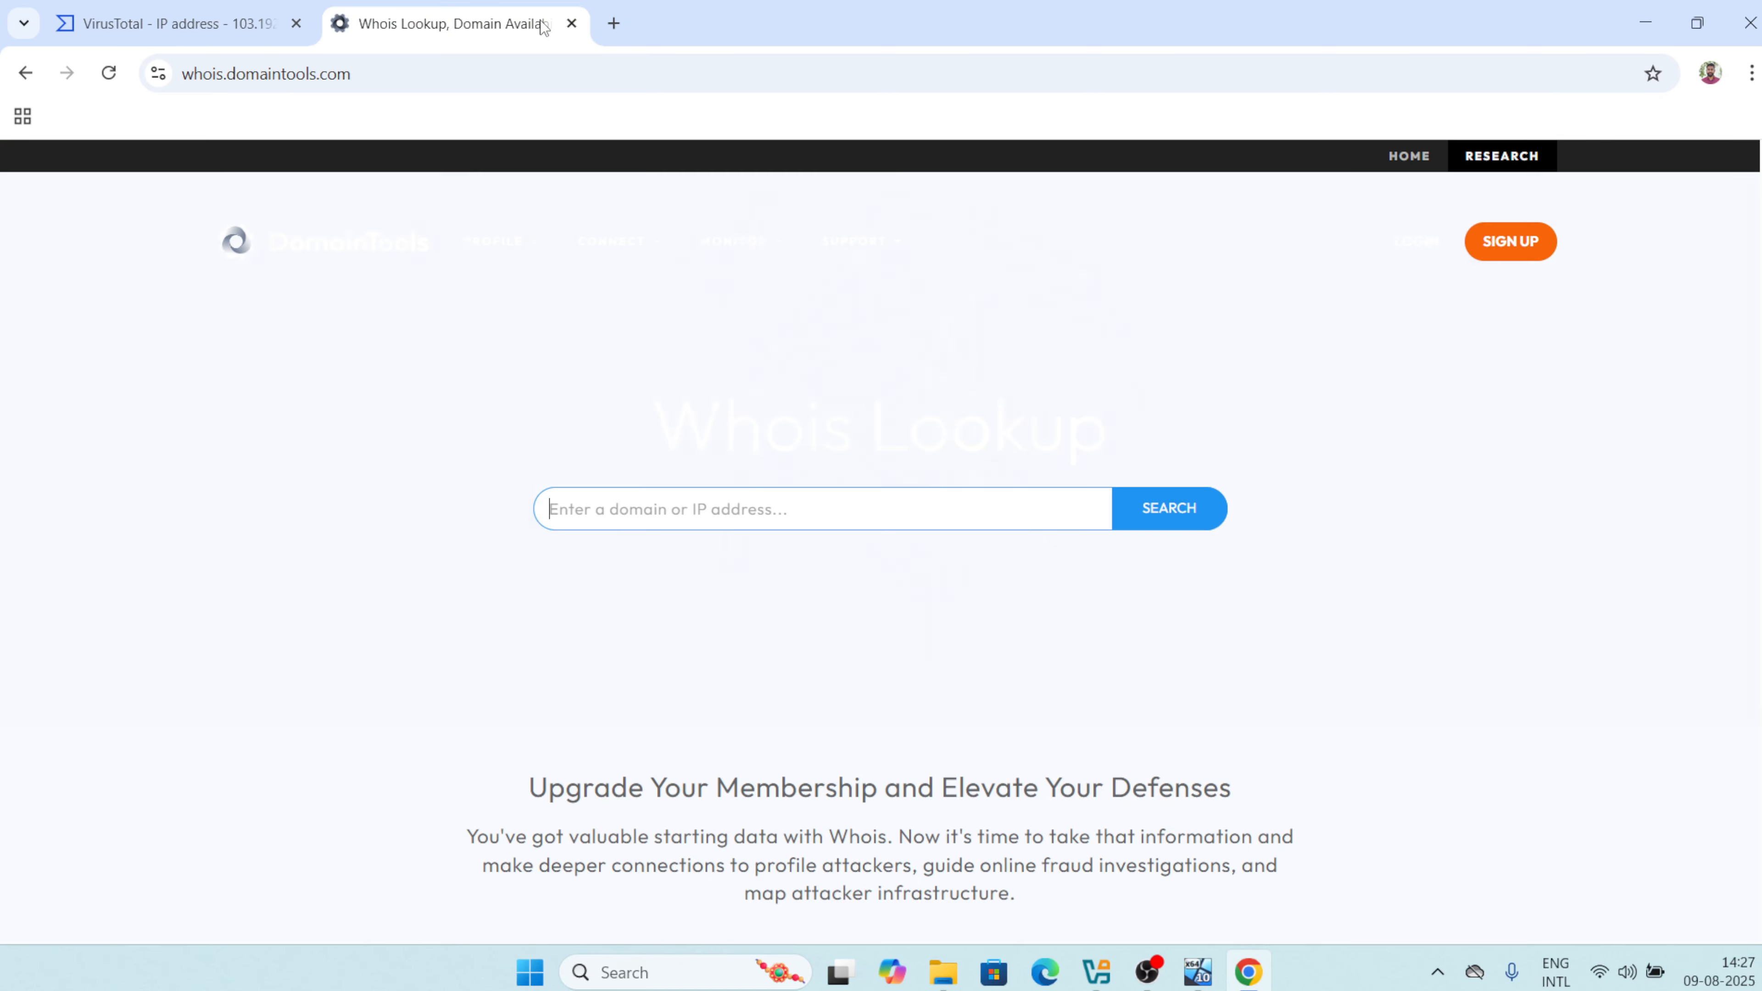
{"action": "left_click", "coordinate": [834, 507]}
{"action": "key", "text": "ctrl+v"}
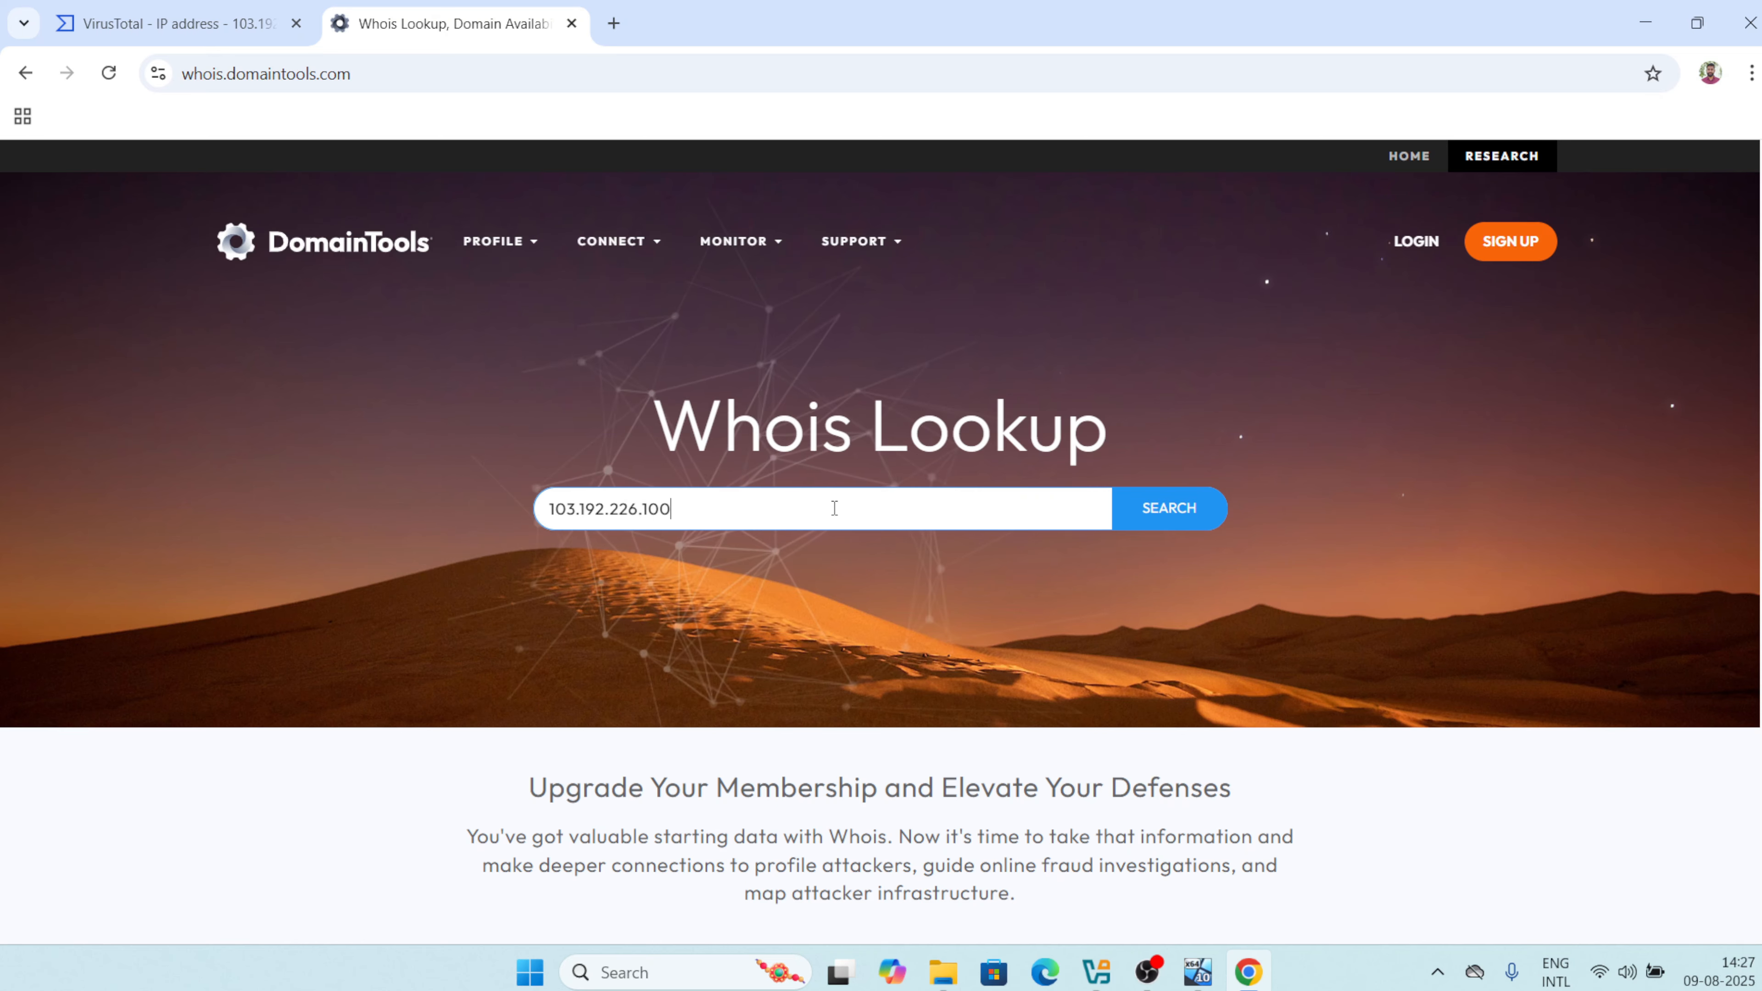
{"action": "left_click", "coordinate": [1166, 508]}
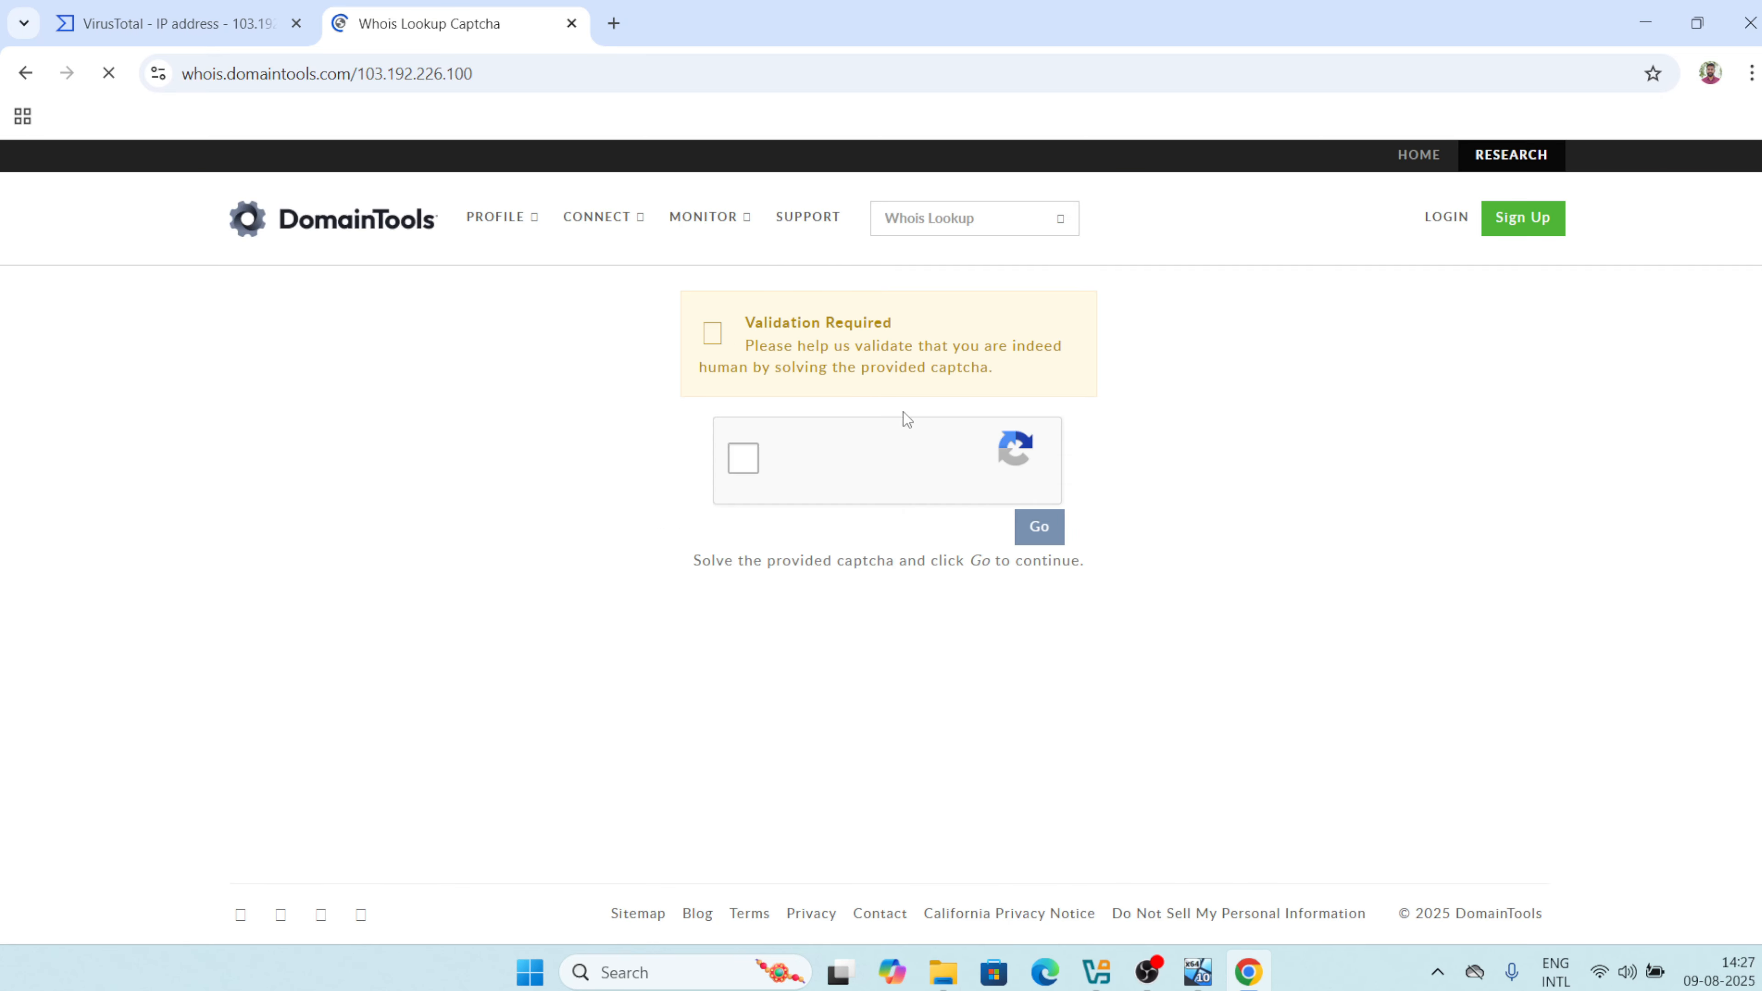
Pass the reCAPTCHA and note the IP's location, Hong Kong Aberdeen Xtom, and whois server.
{"action": "left_click", "coordinate": [744, 462]}
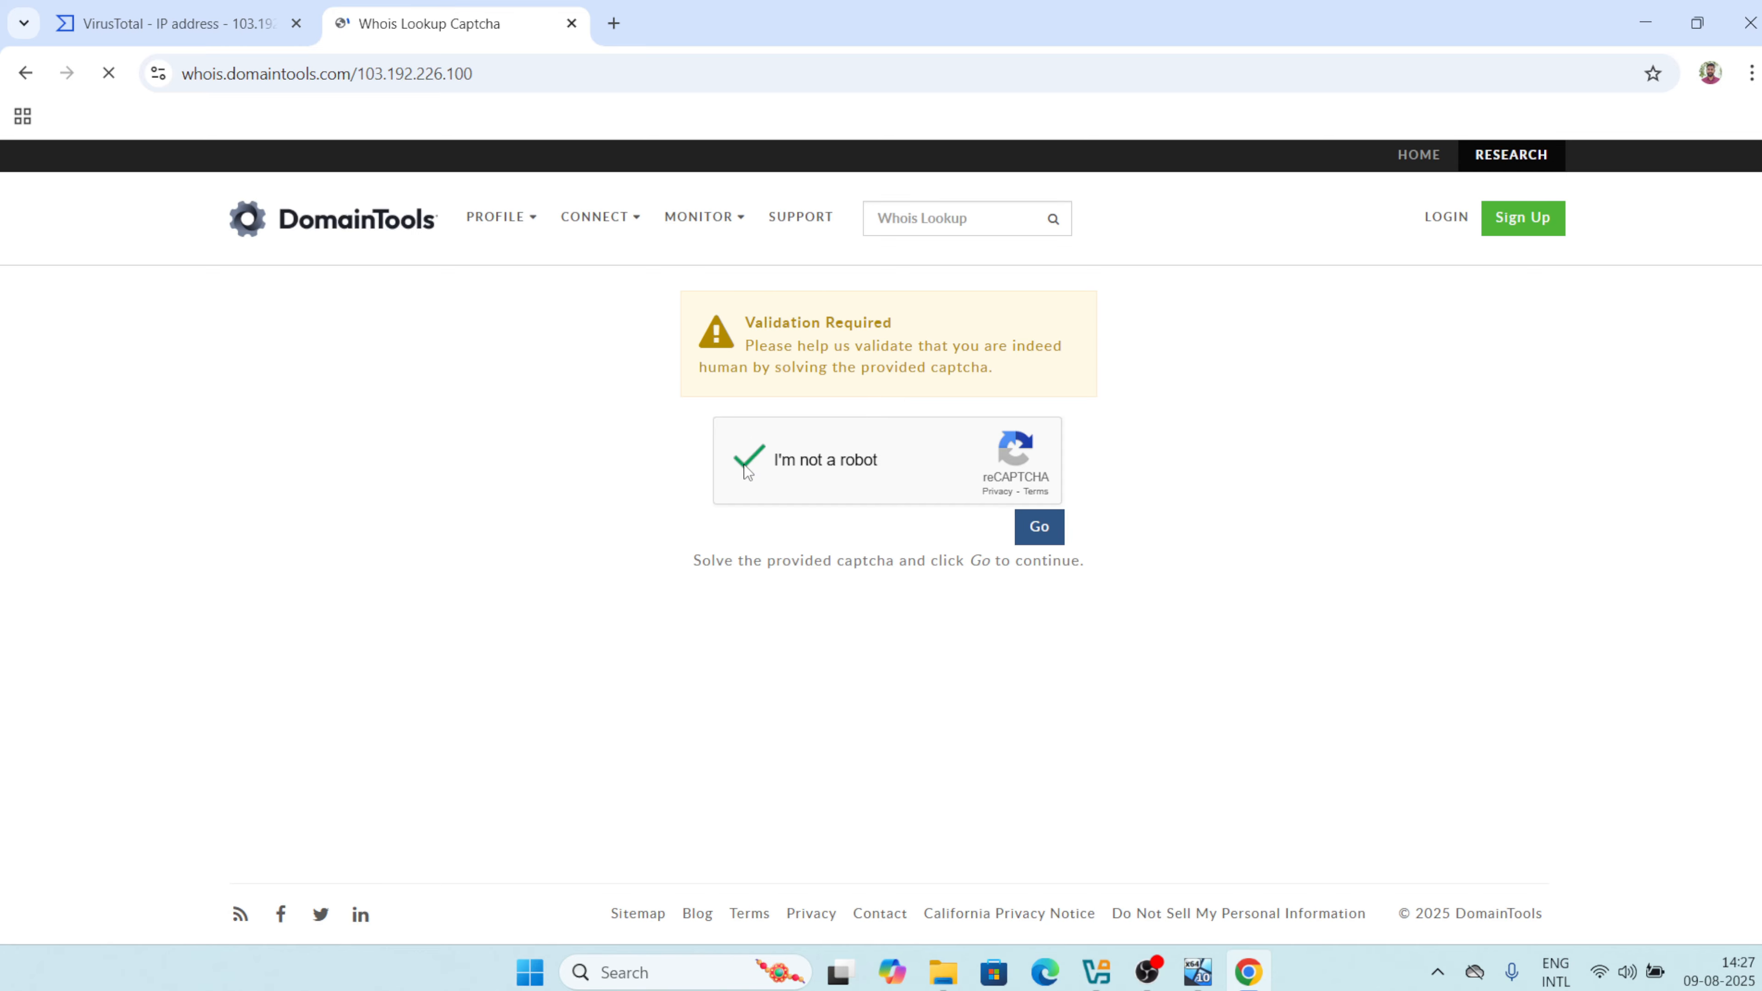
{"action": "left_click", "coordinate": [1037, 530]}
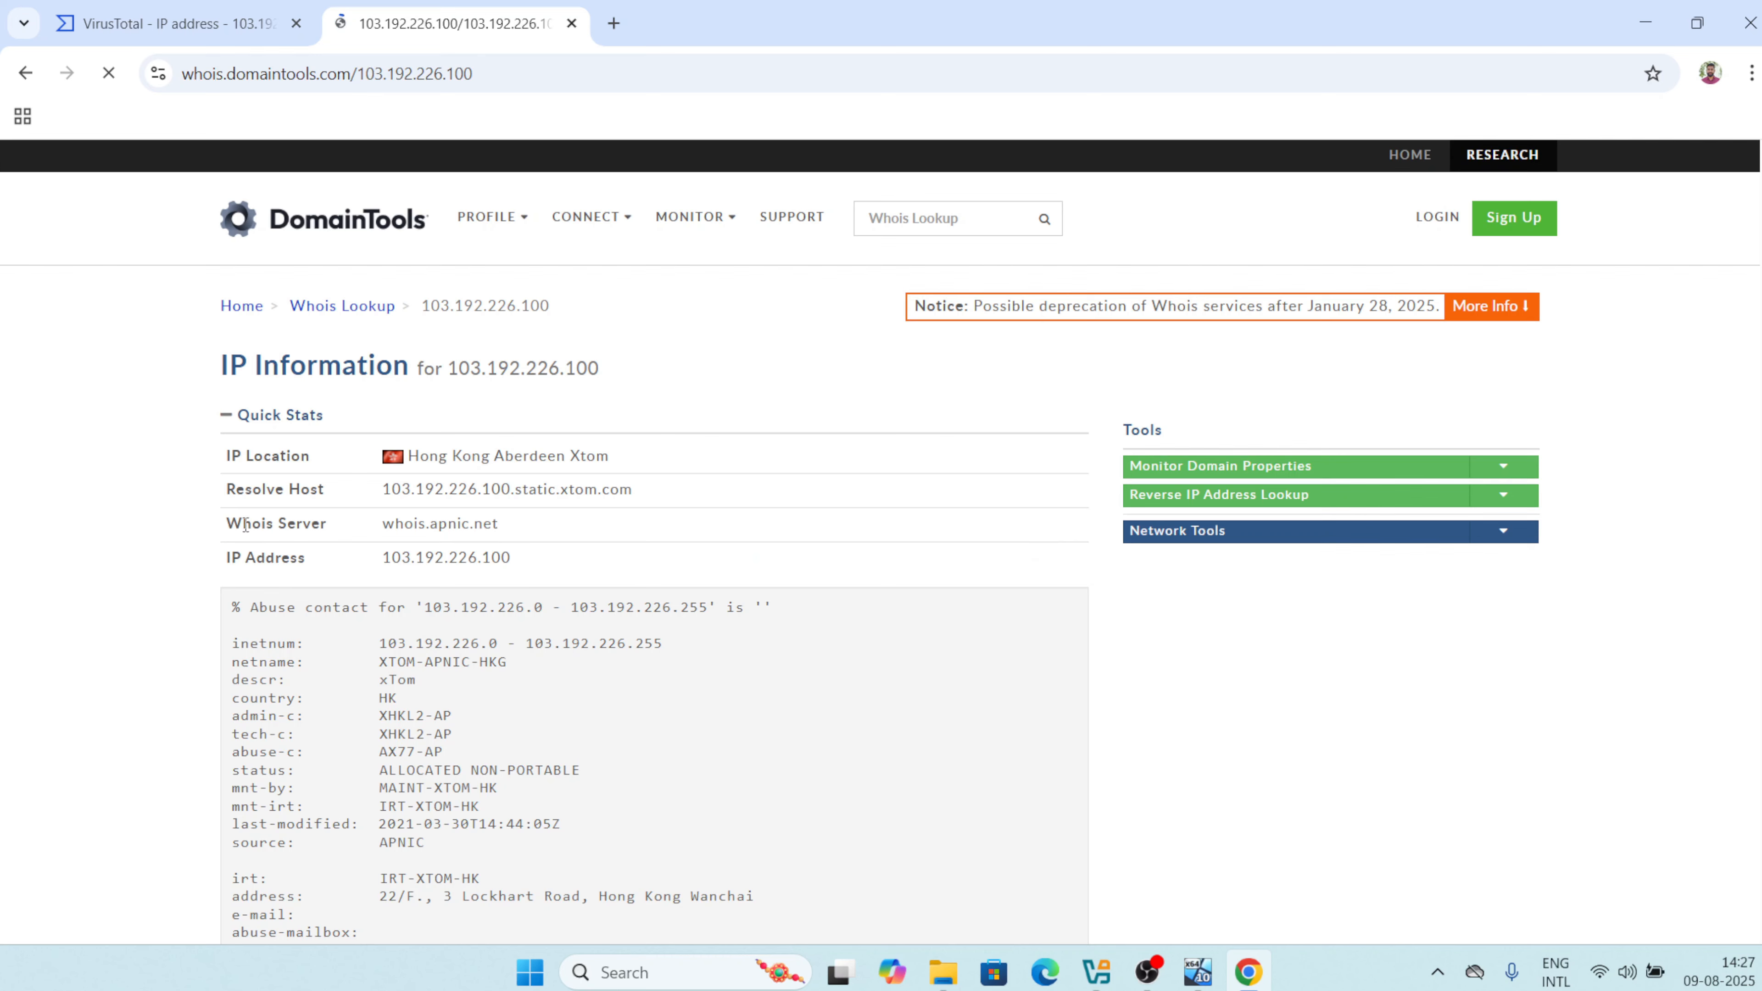
{"action": "left_click_drag", "start_coordinate": [409, 456], "coordinate": [637, 481]}
{"action": "left_click", "coordinate": [635, 531]}
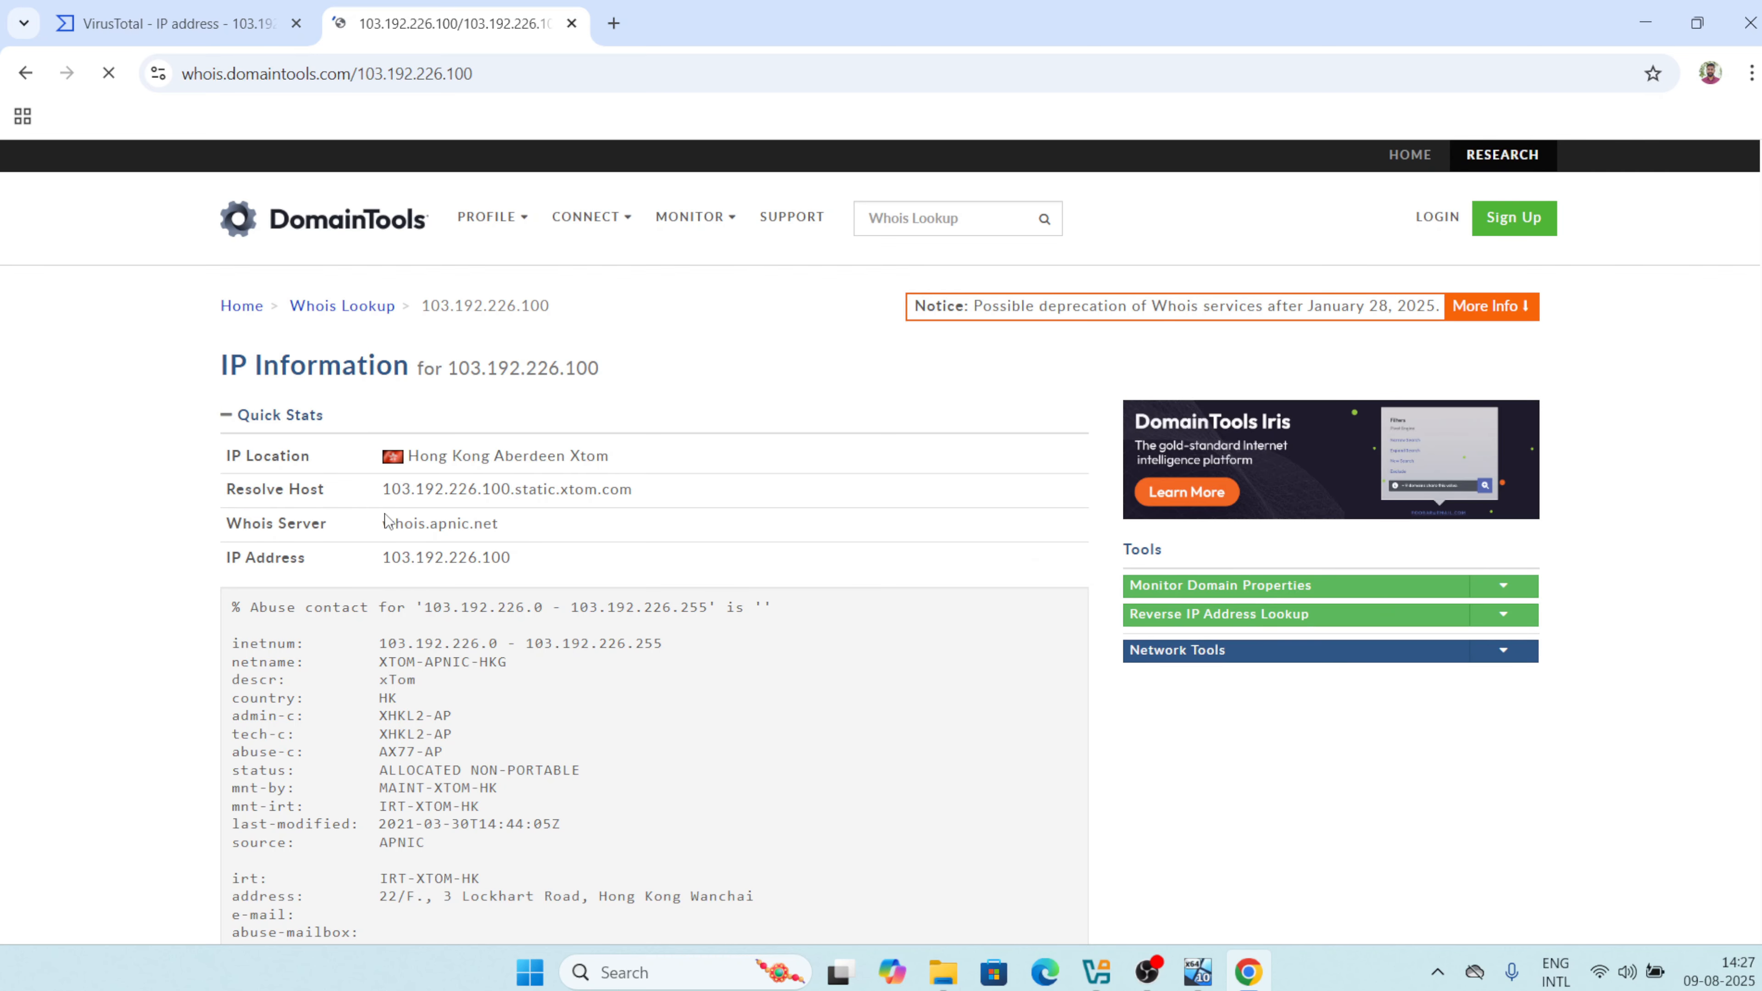
{"action": "left_click_drag", "start_coordinate": [386, 520], "coordinate": [570, 535]}
{"action": "left_click", "coordinate": [524, 618]}
Look through the IP Information record, then minimize Chrome to return to Sysmon View.
{"action": "scroll", "coordinate": [522, 601], "scroll_direction": "down", "scroll_amount": 5}
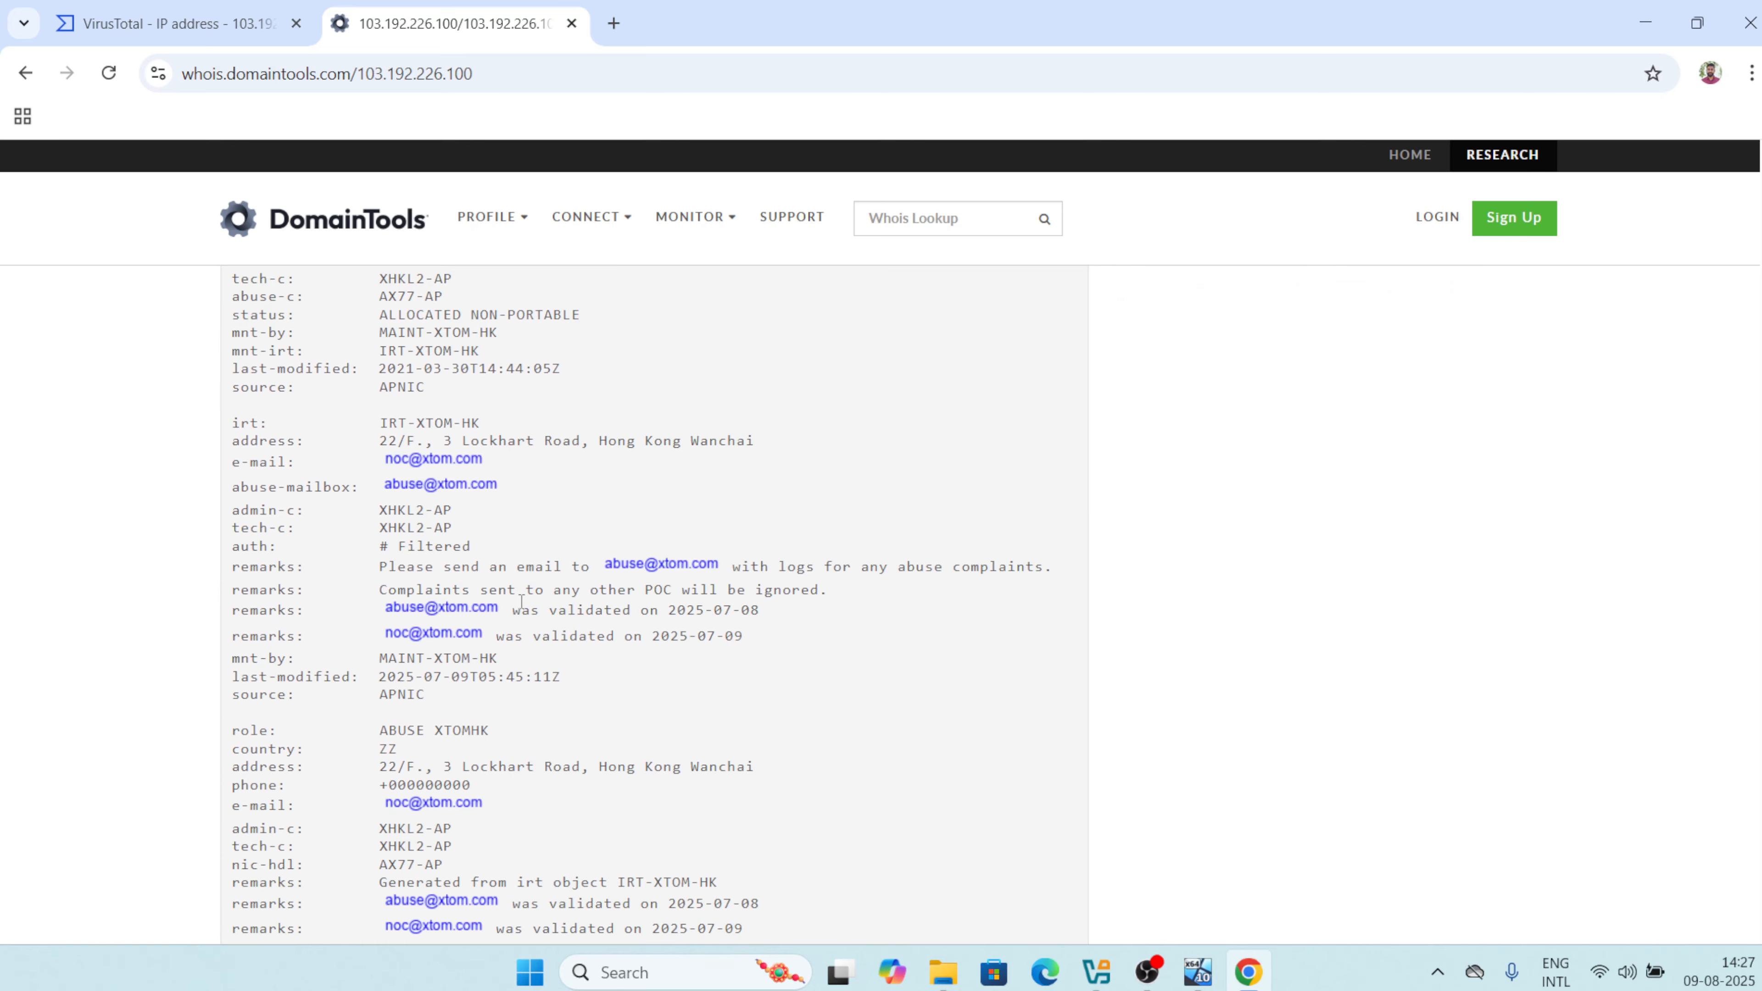
{"action": "scroll", "coordinate": [522, 595], "scroll_direction": "up", "scroll_amount": 2}
{"action": "scroll", "coordinate": [522, 596], "scroll_direction": "down", "scroll_amount": 1}
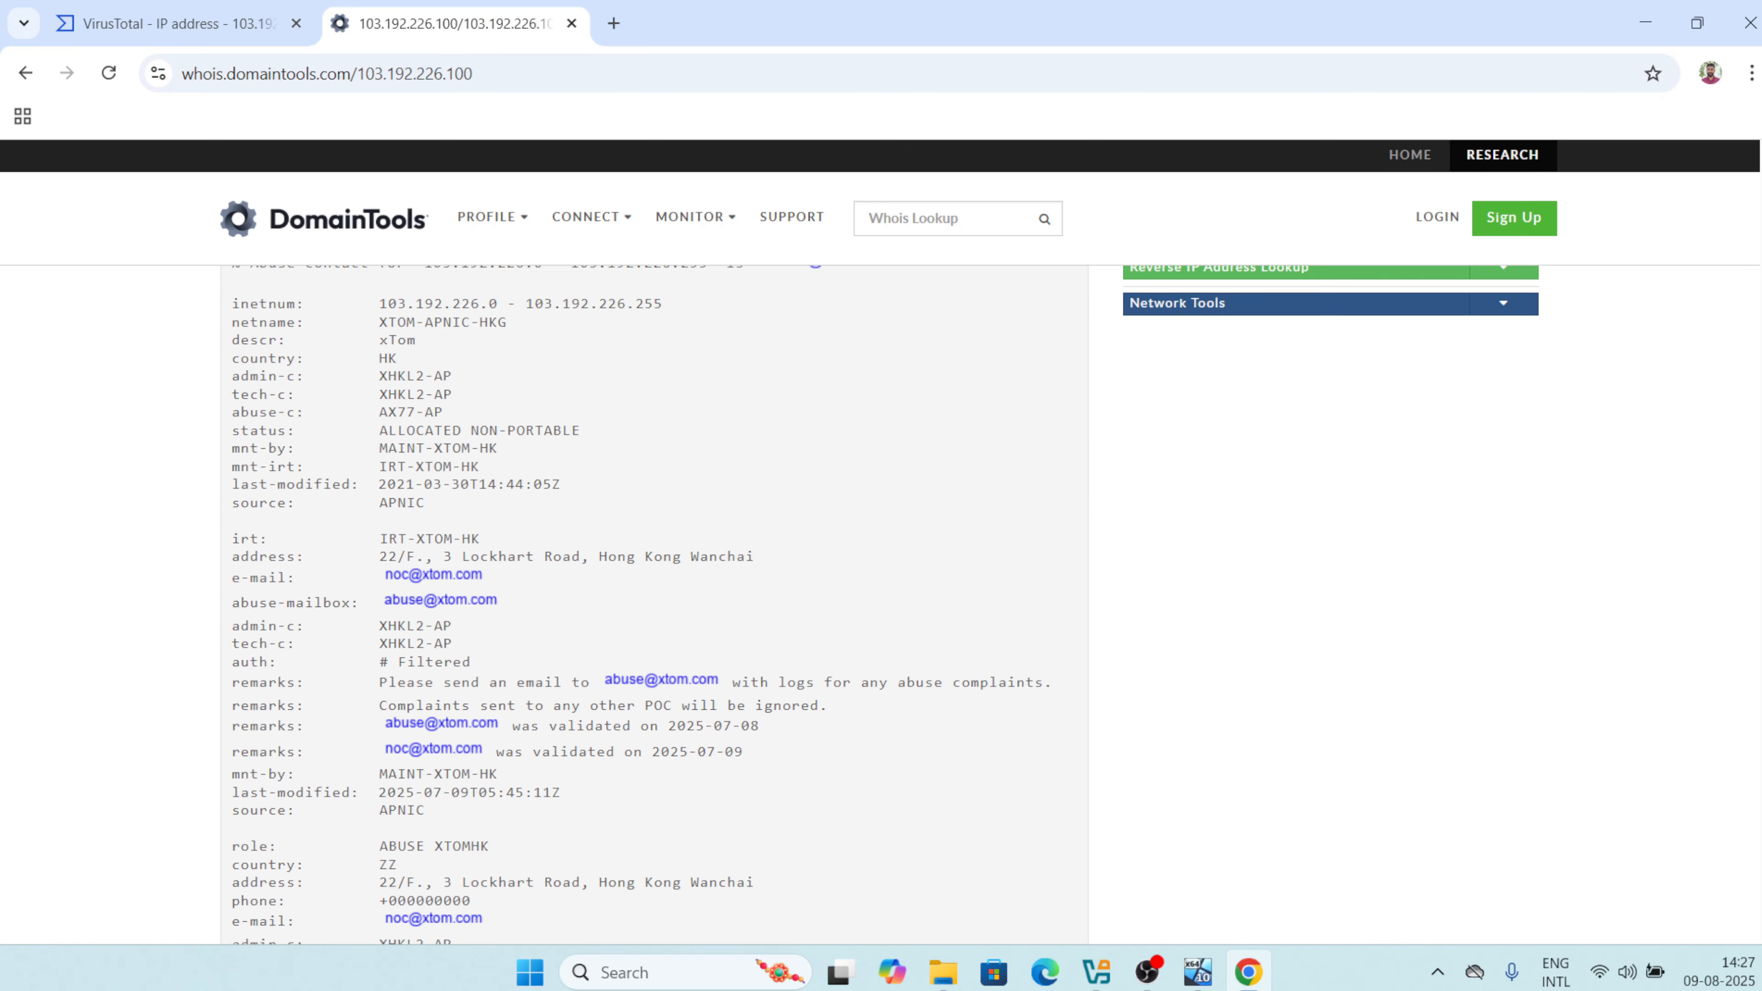
{"action": "scroll", "coordinate": [522, 595], "scroll_direction": "up", "scroll_amount": 3}
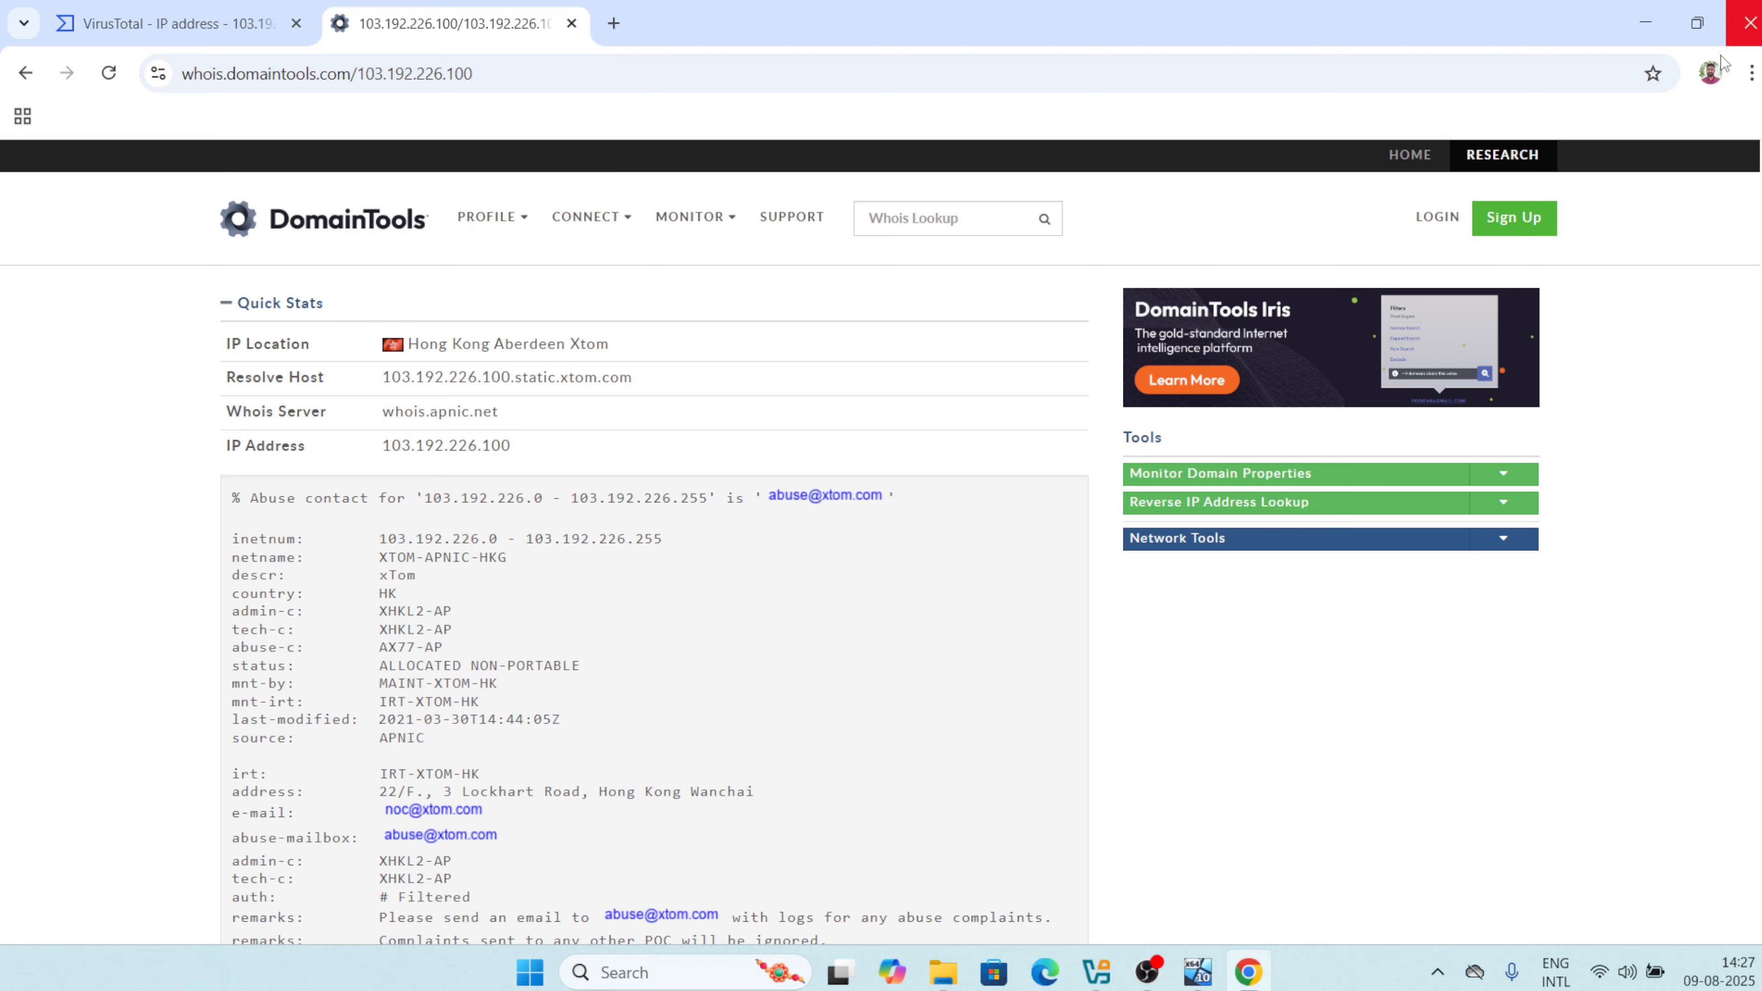
{"action": "left_click", "coordinate": [1645, 23]}
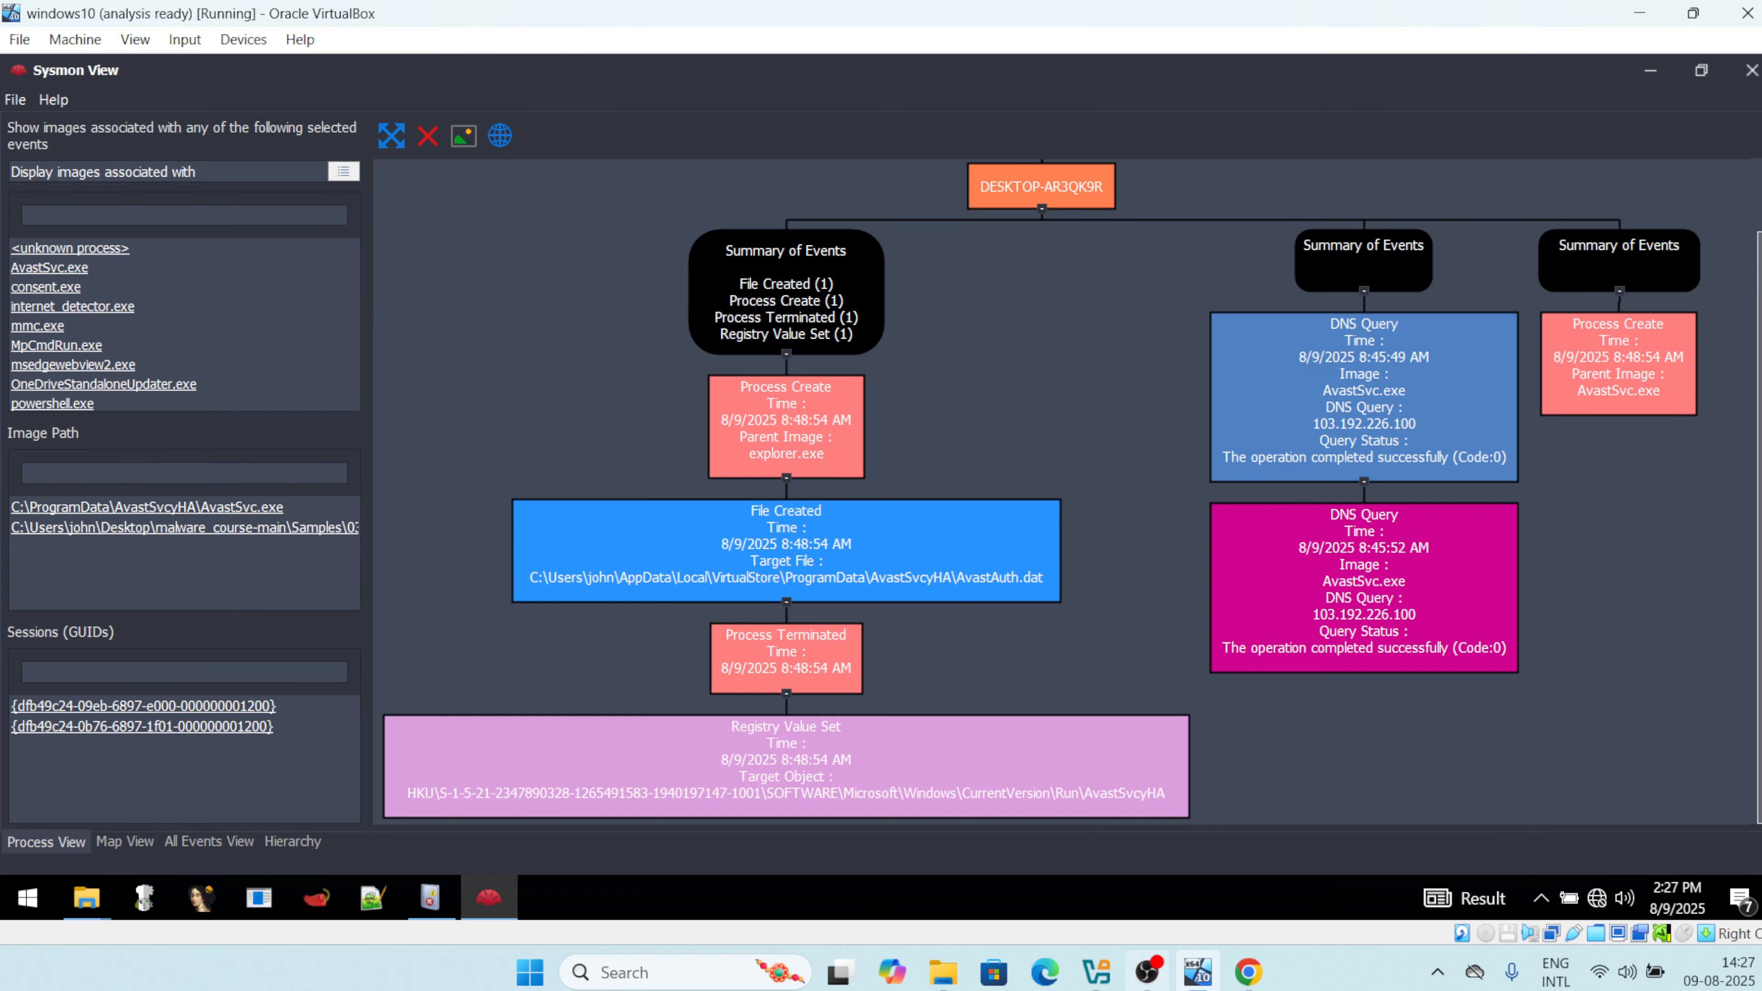